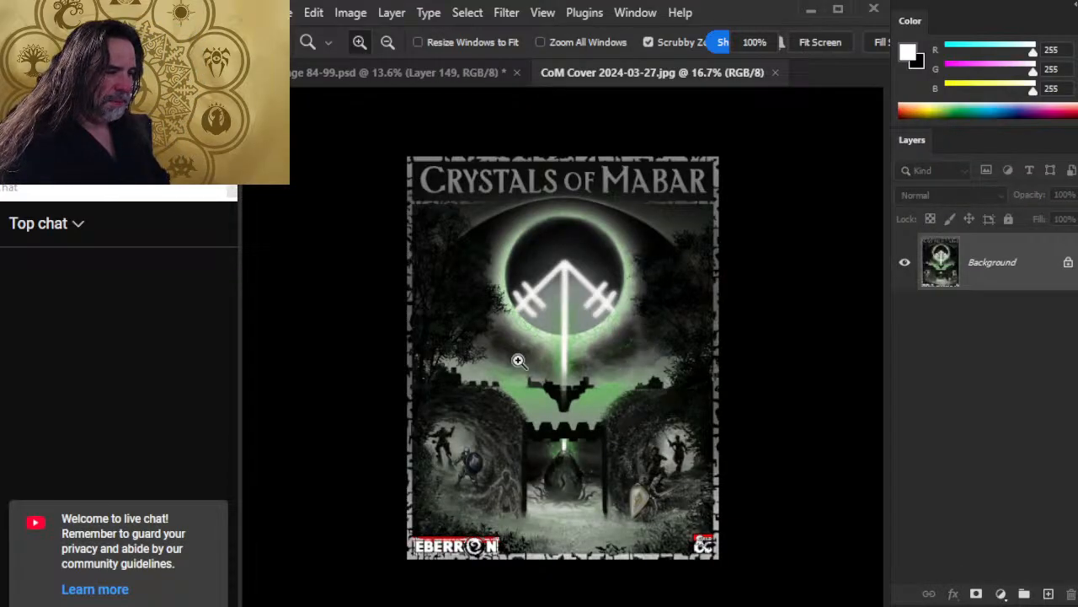
Step: Switch to the browser with the Eberron Art Stream ep 501 video and like it
{"action": "left_click", "coordinate": [548, 345]}
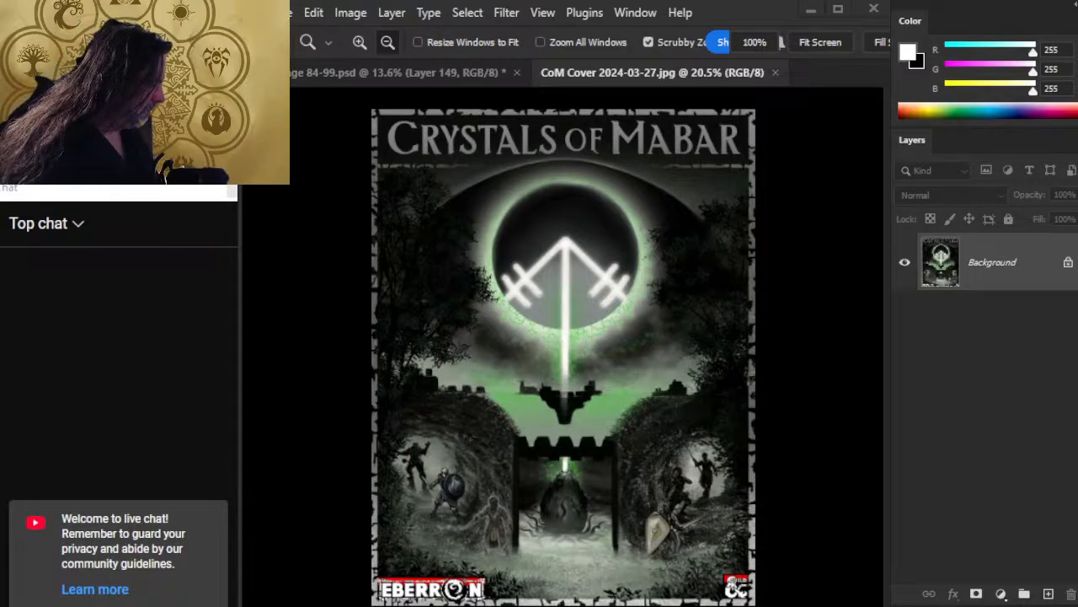
{"action": "key", "text": "alt+Tab"}
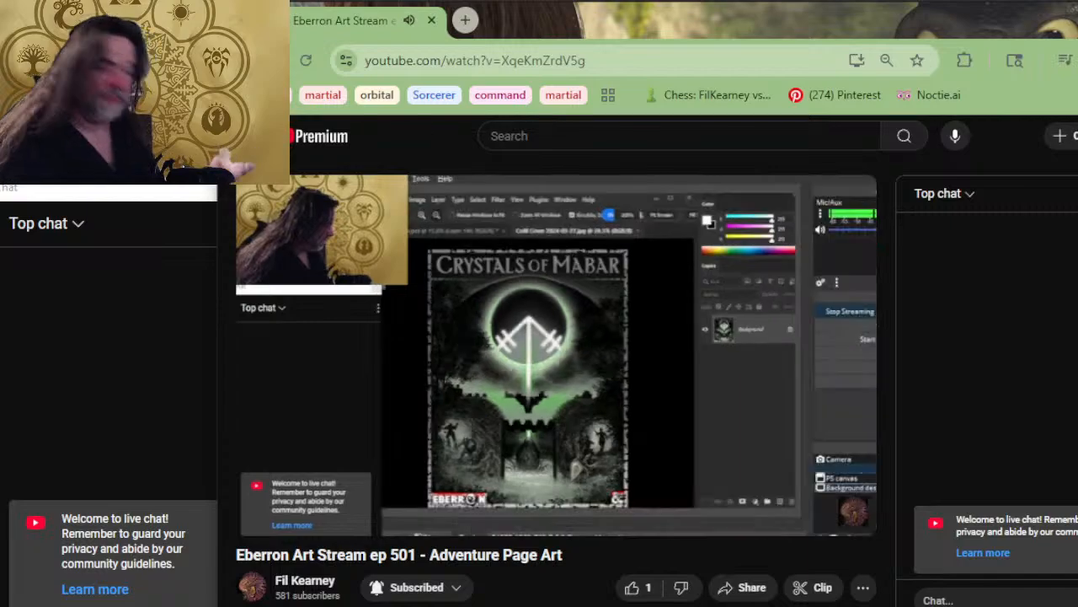
{"action": "scroll", "coordinate": [537, 506], "scroll_direction": "down", "scroll_amount": 2}
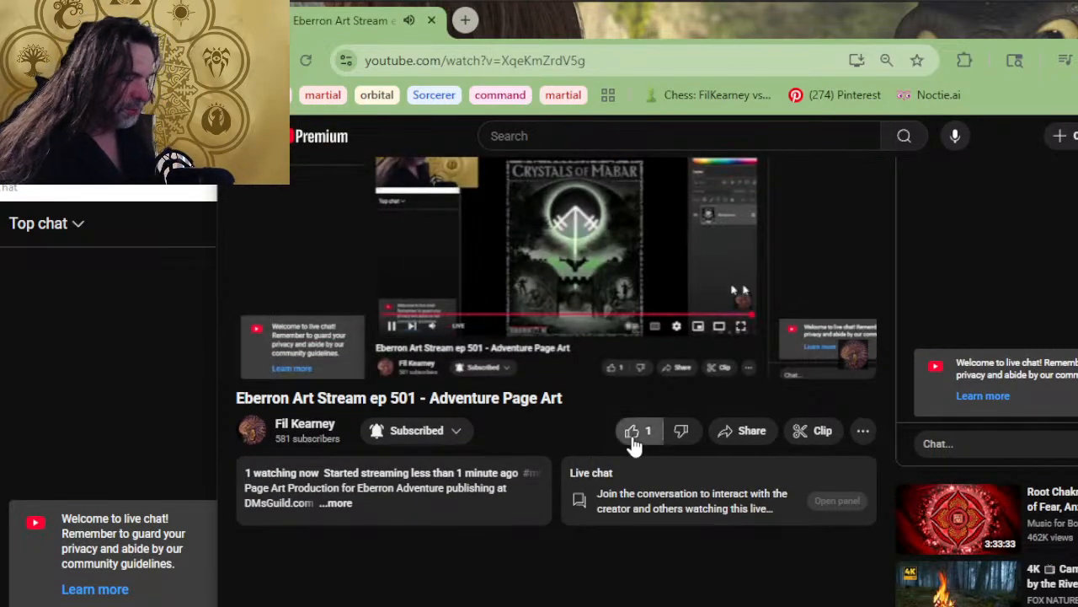
{"action": "left_click", "coordinate": [632, 430]}
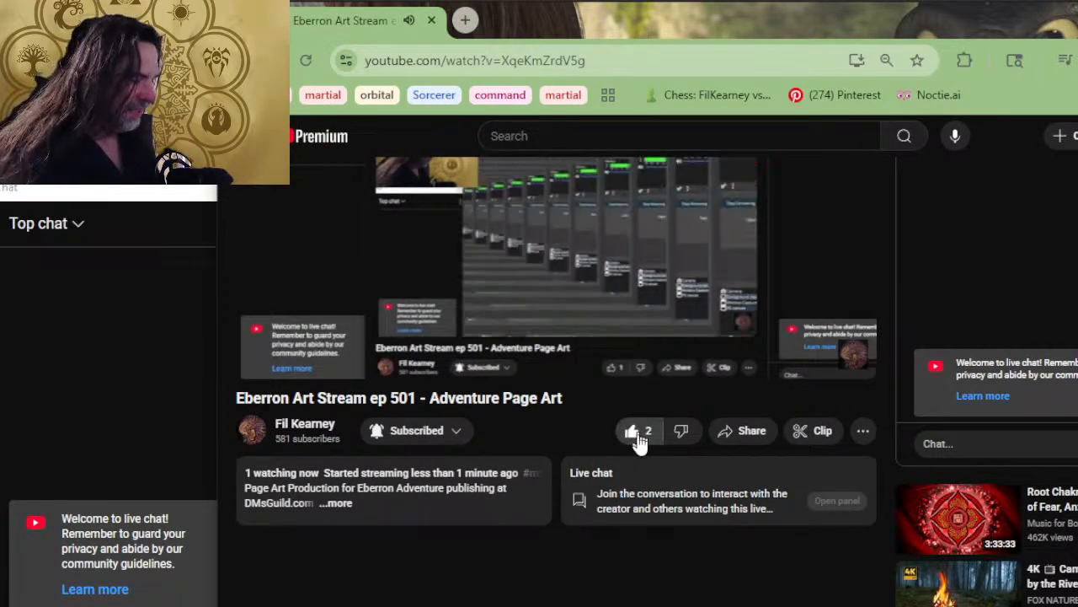
Step: Expand the video's description and look through its playlist, community and DMsGuild product links
{"action": "left_click", "coordinate": [339, 503]}
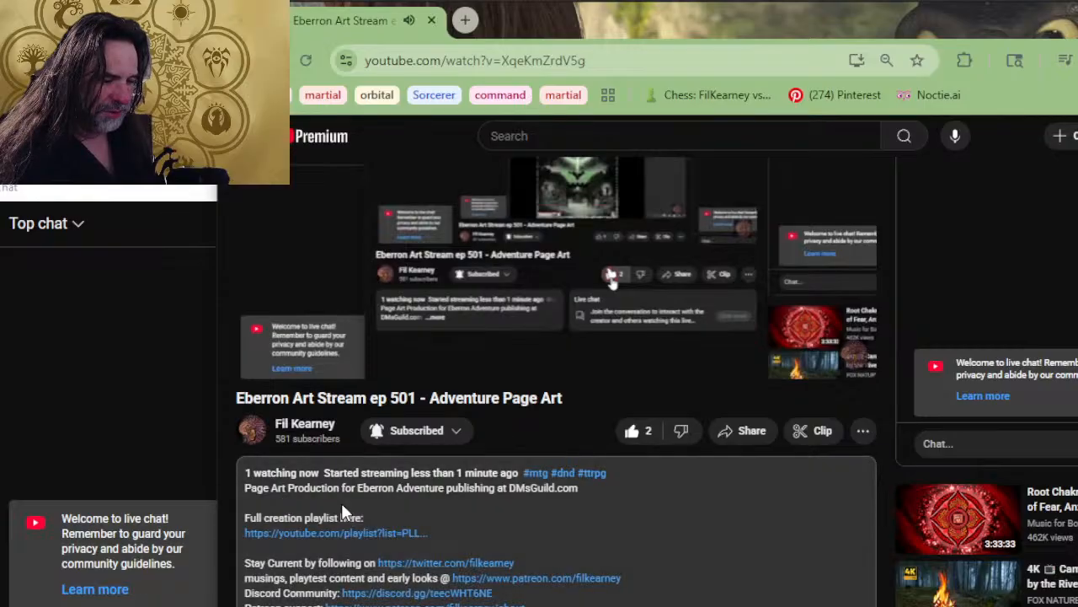
{"action": "scroll", "coordinate": [407, 415], "scroll_direction": "down", "scroll_amount": 4}
{"action": "scroll", "coordinate": [407, 240], "scroll_direction": "down", "scroll_amount": 2}
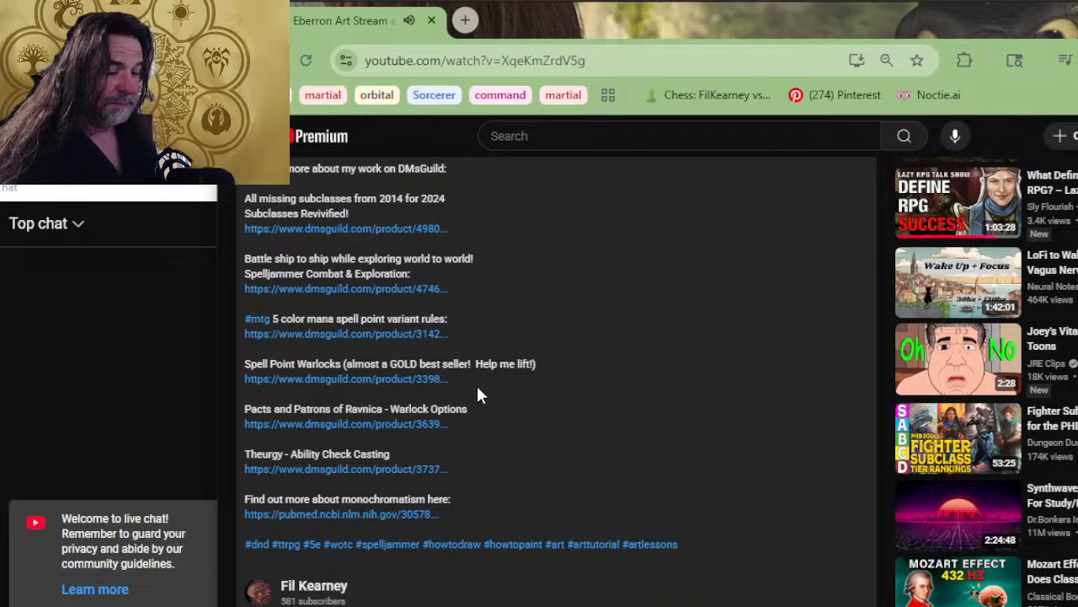
{"action": "scroll", "coordinate": [469, 347], "scroll_direction": "up", "scroll_amount": 5}
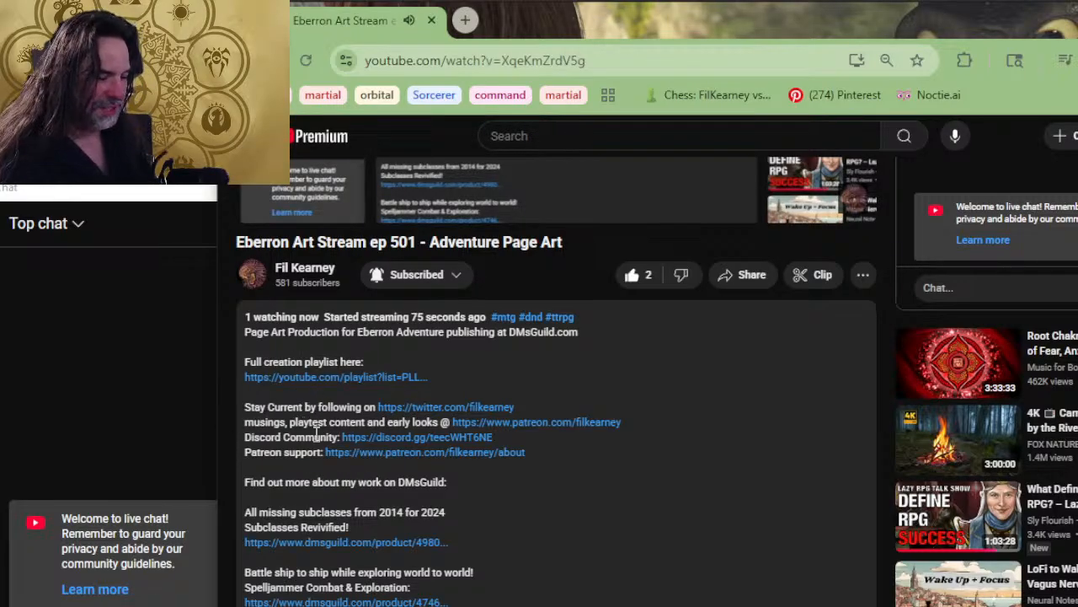
{"action": "scroll", "coordinate": [539, 464], "scroll_direction": "up", "scroll_amount": 4}
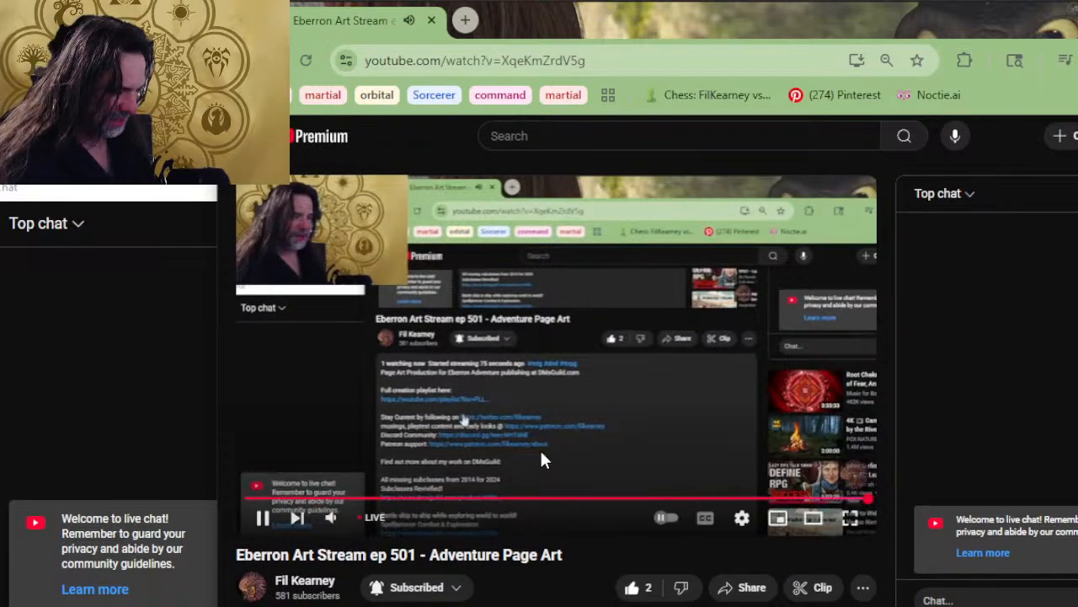
Step: Switch back to Photoshop and shorten its window slightly so the document's status bar fits on screen
{"action": "middle_click", "coordinate": [886, 357]}
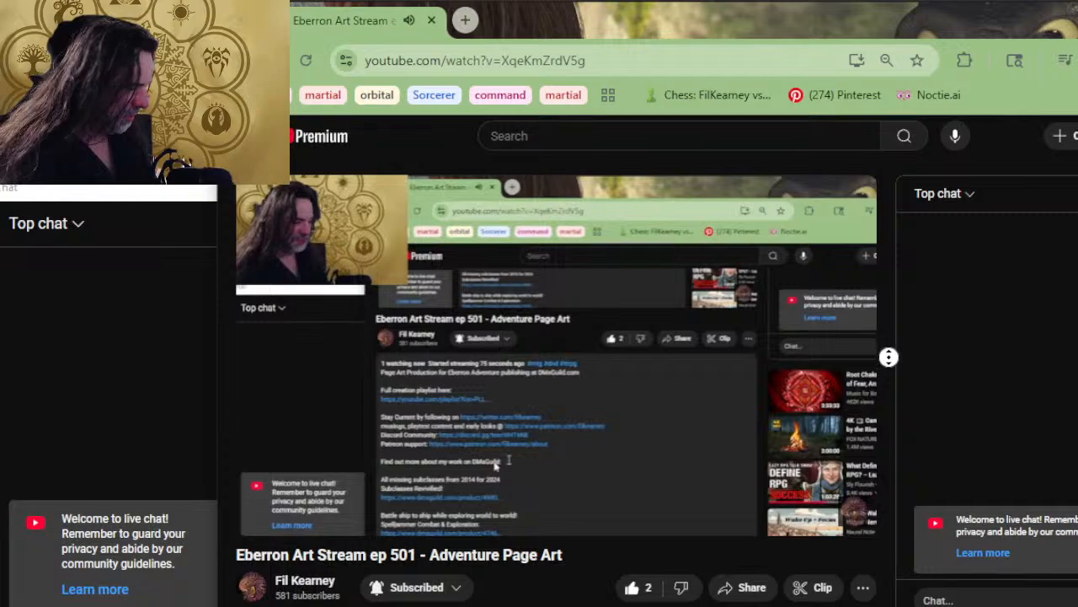
{"action": "key", "text": "alt+tab"}
{"action": "key", "text": "alt+tab"}
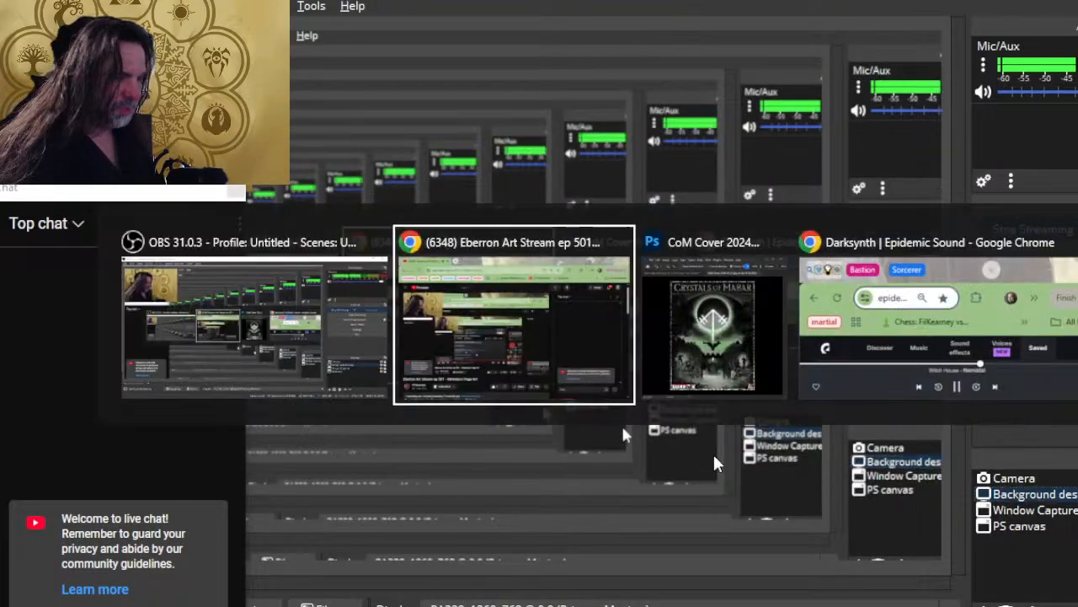
{"action": "key", "text": "alt+tab"}
{"action": "key", "text": "alt+tab"}
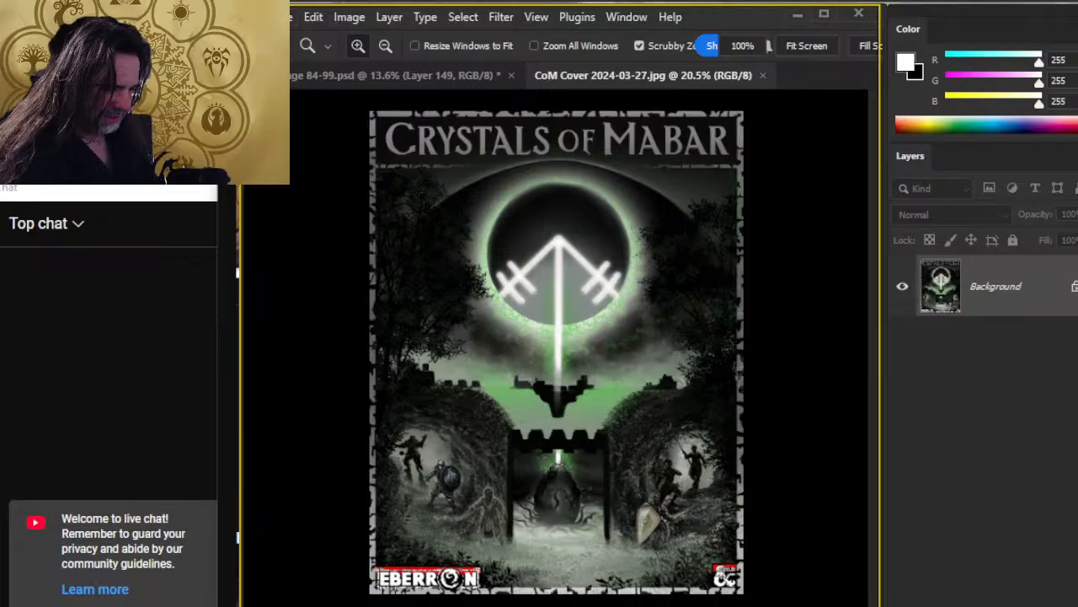
{"action": "left_click_drag", "start_coordinate": [426, 606], "coordinate": [426, 599]}
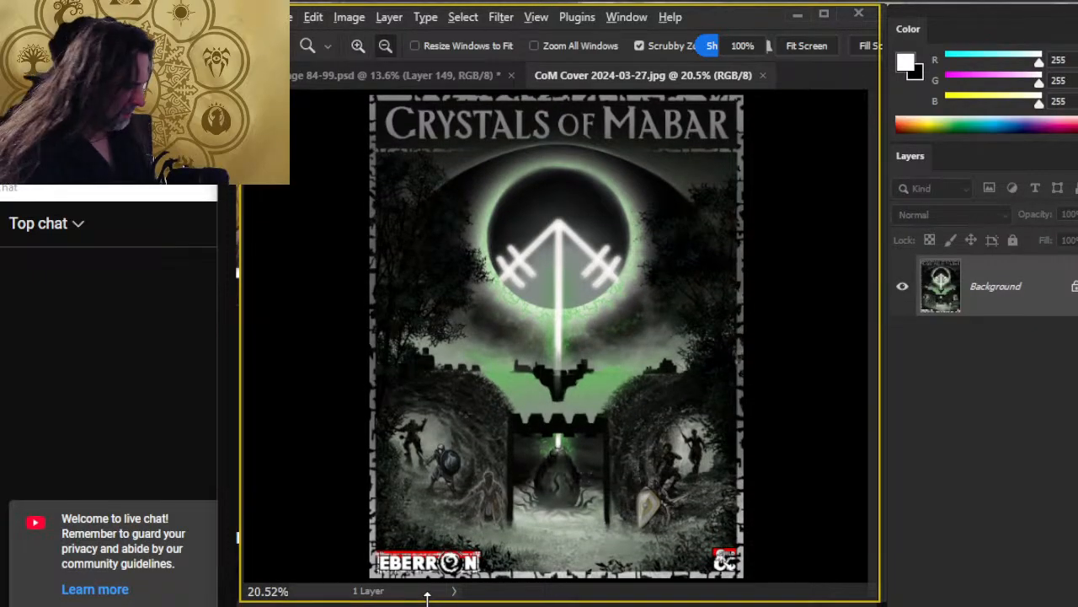
{"action": "key", "text": "alt+tab"}
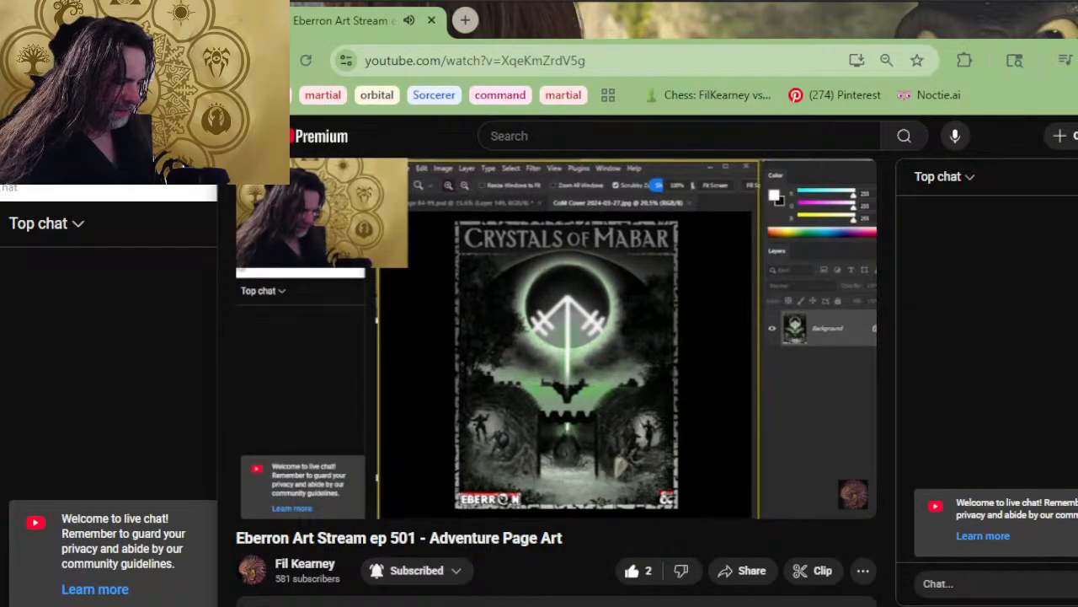
{"action": "key", "text": "alt+tab"}
{"action": "key", "text": "alt+tab"}
{"action": "key", "text": "alt+tab"}
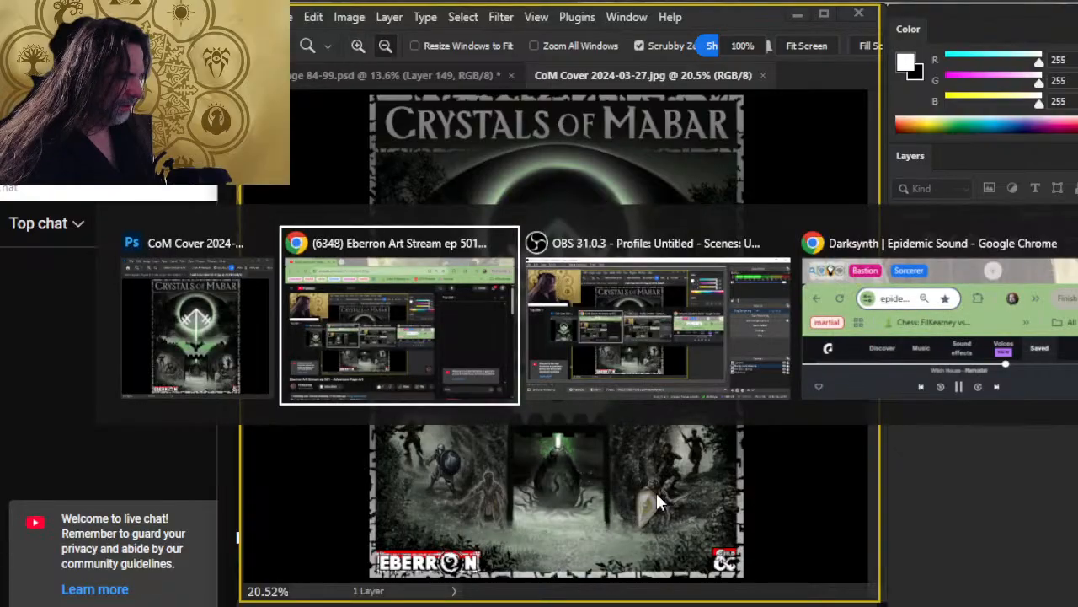
{"action": "key", "text": "alt+tab"}
{"action": "key", "text": "alt+tab"}
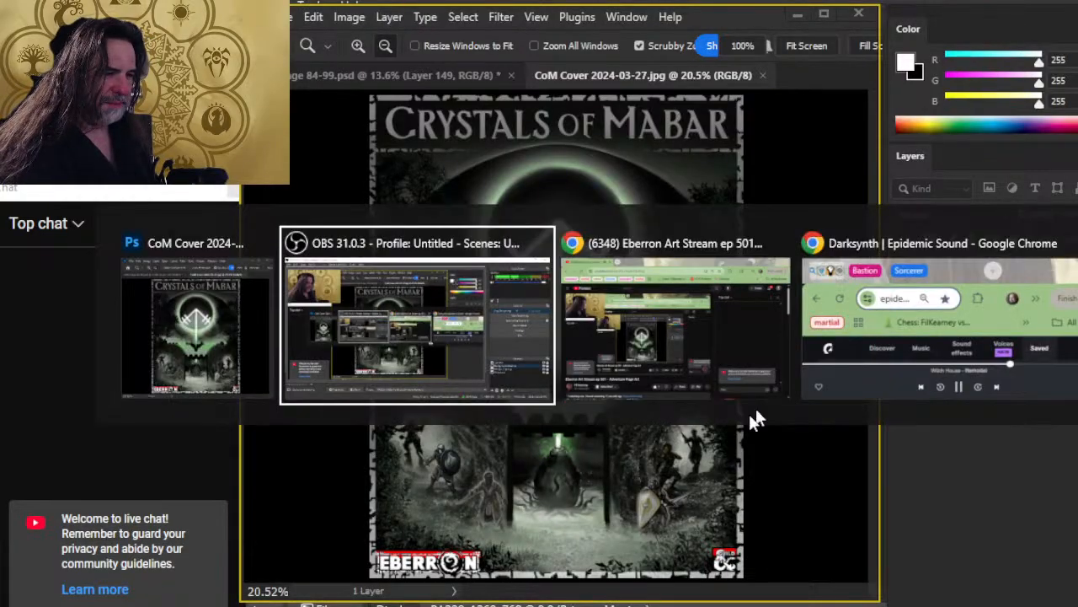
{"action": "key", "text": "alt+tab"}
{"action": "key", "text": "alt+tab"}
{"action": "key", "text": "alt+tab"}
{"action": "key", "text": "alt+tab"}
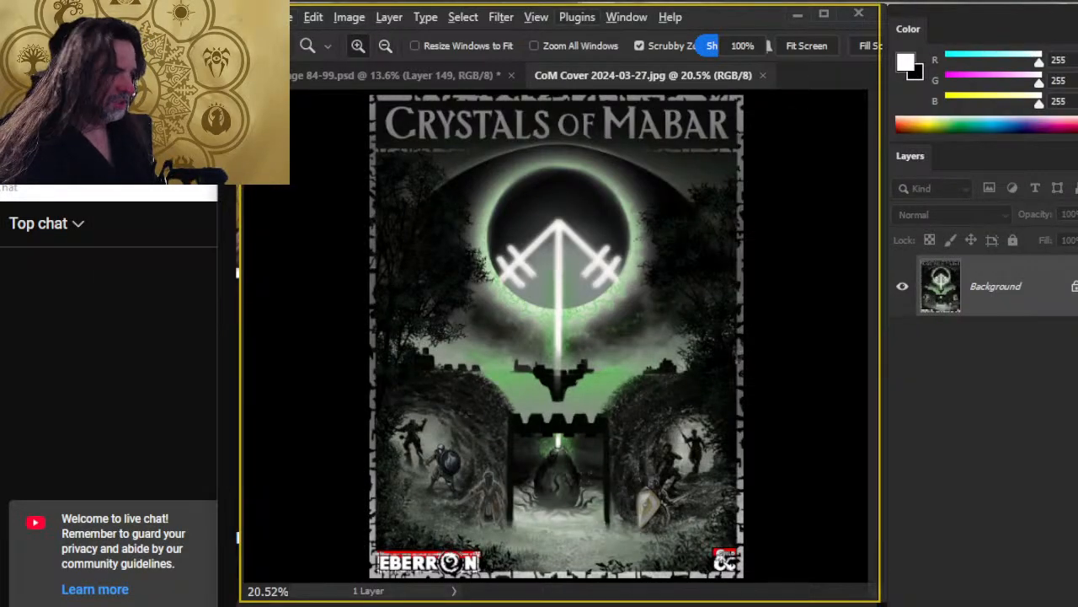
Step: Close the CoM Cover 2024-03-27.jpg document, and collapse and hide page group 98 in the page 84-99 document
{"action": "left_click", "coordinate": [763, 74]}
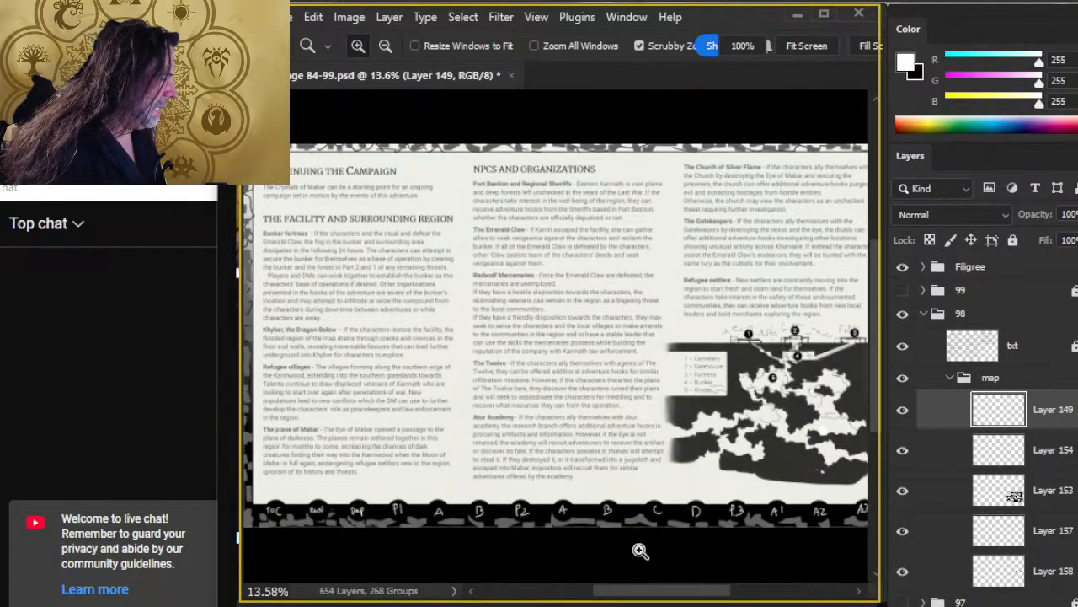
{"action": "left_click", "coordinate": [924, 314]}
{"action": "left_click", "coordinate": [902, 314]}
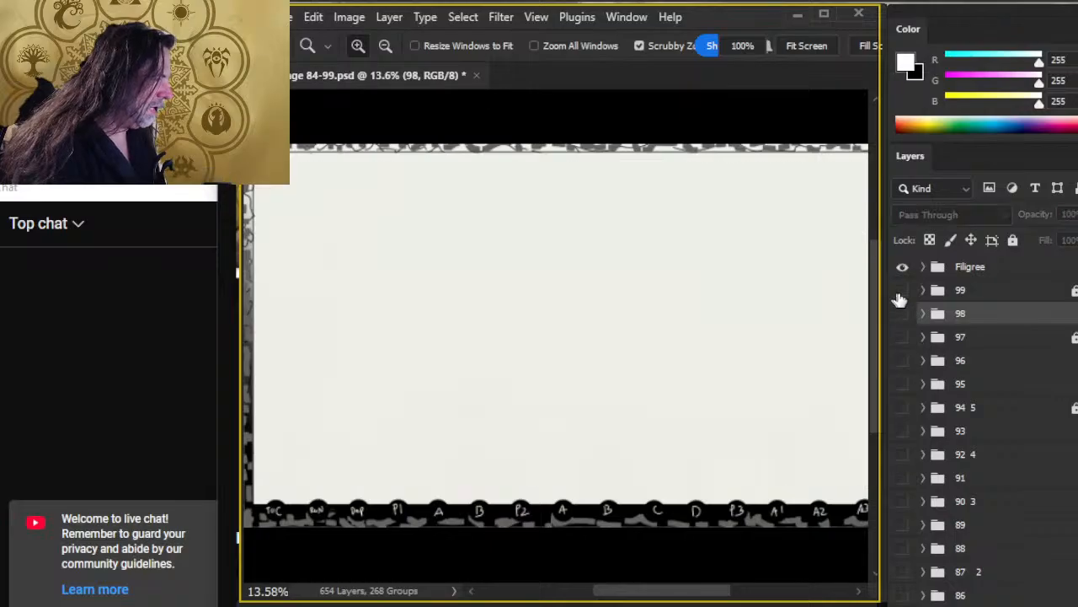
Step: Show page group 99 and examine its undead army and planar artifact illustrations
{"action": "left_click", "coordinate": [902, 290]}
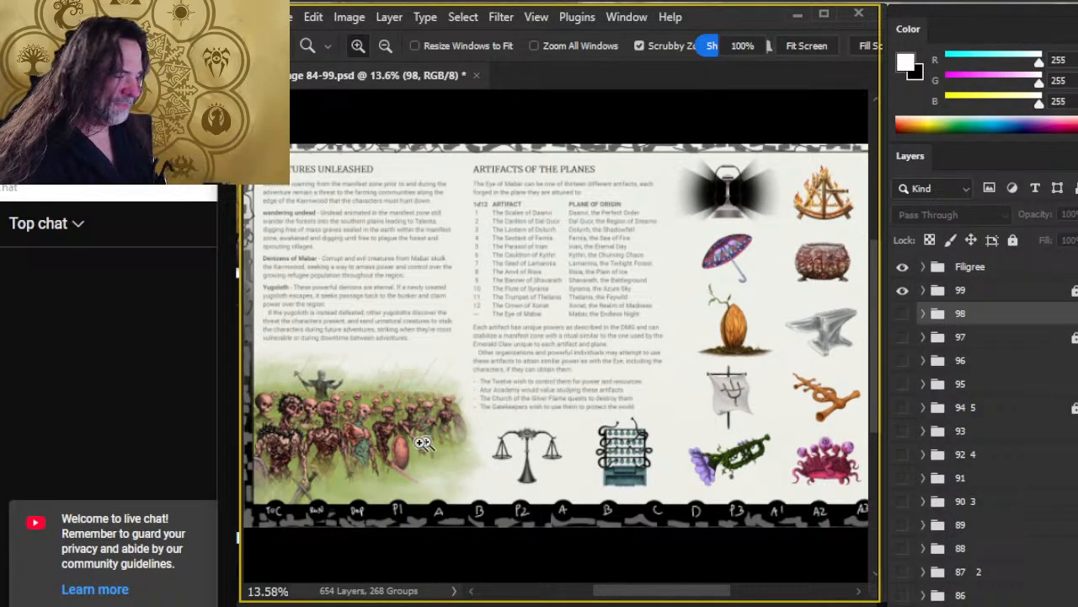
{"action": "left_click_drag", "start_coordinate": [425, 443], "coordinate": [466, 443]}
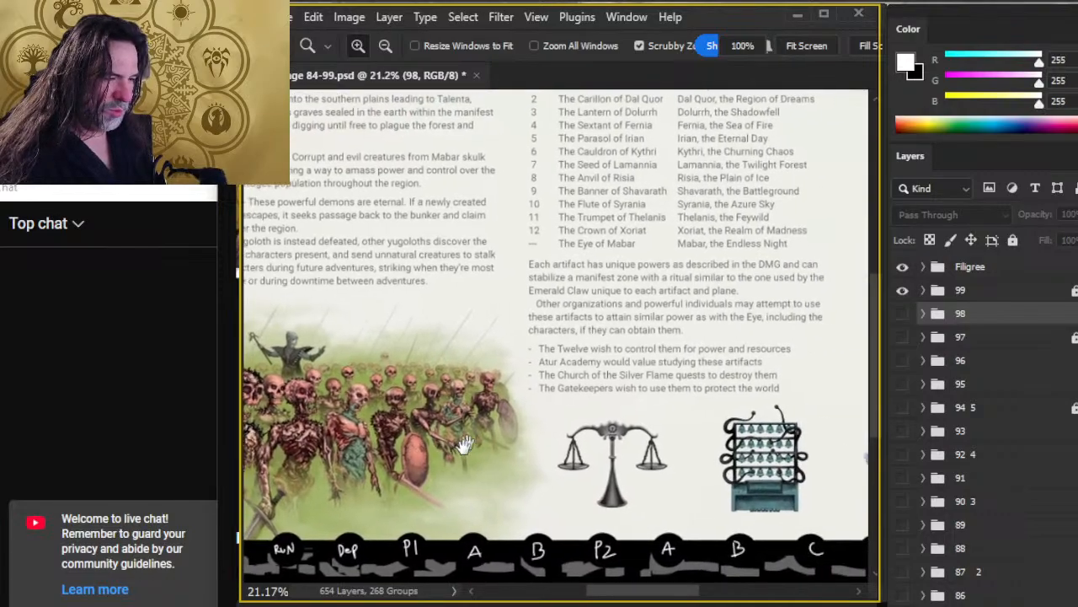
{"action": "left_click_drag", "start_coordinate": [649, 442], "coordinate": [546, 402]}
{"action": "scroll", "coordinate": [590, 417], "scroll_direction": "up", "scroll_amount": 4}
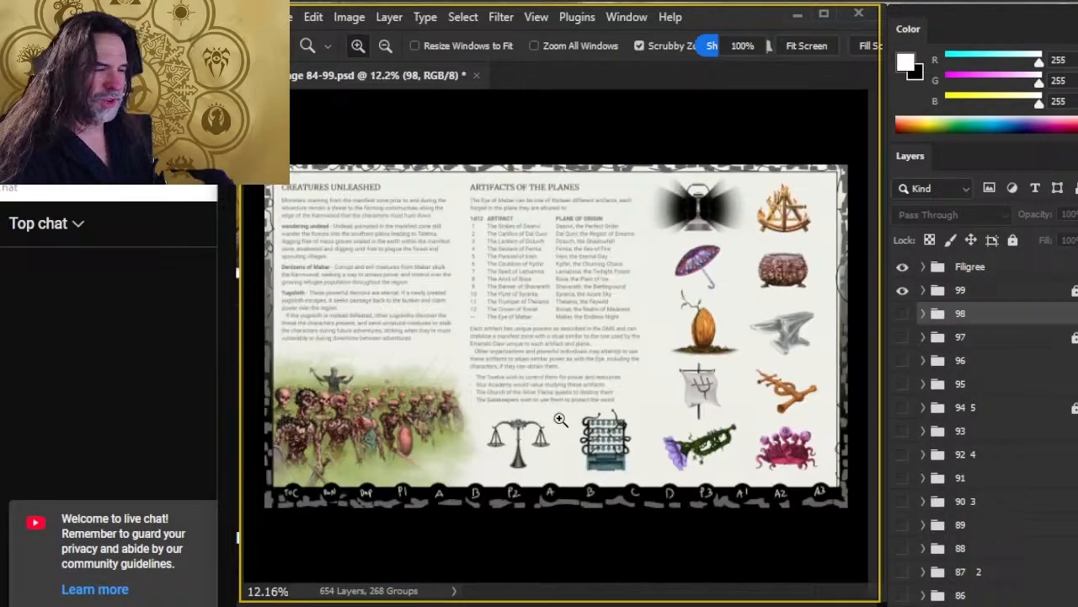
Step: Show page group 97 in place of 99 and examine its tree illustration, Opposing Goals text and plot hook tables
{"action": "left_click", "coordinate": [902, 290]}
{"action": "left_click", "coordinate": [902, 336]}
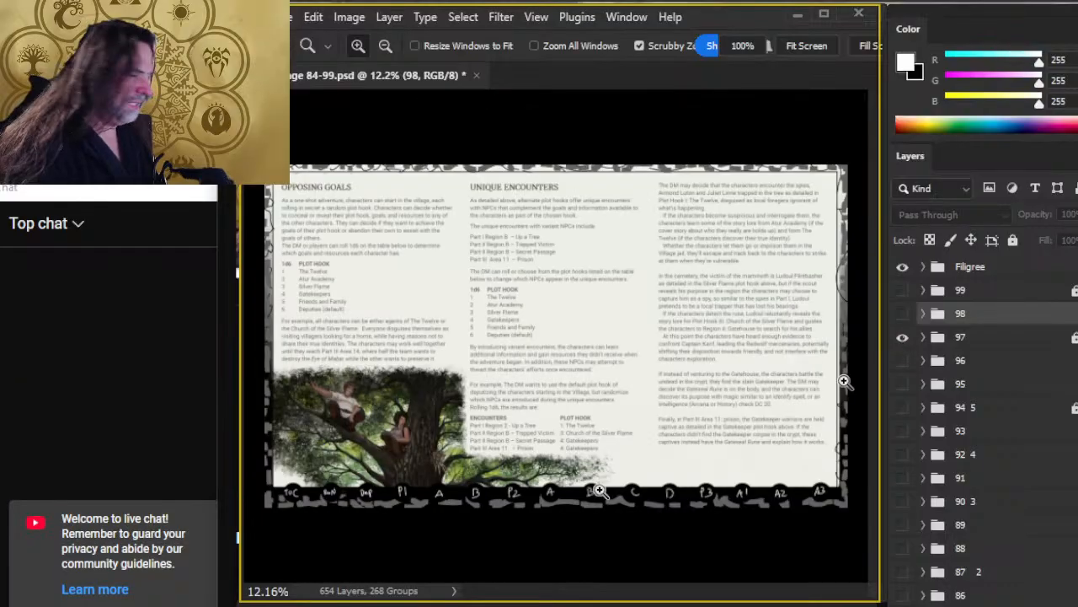
{"action": "scroll", "coordinate": [329, 458], "scroll_direction": "up", "scroll_amount": 3}
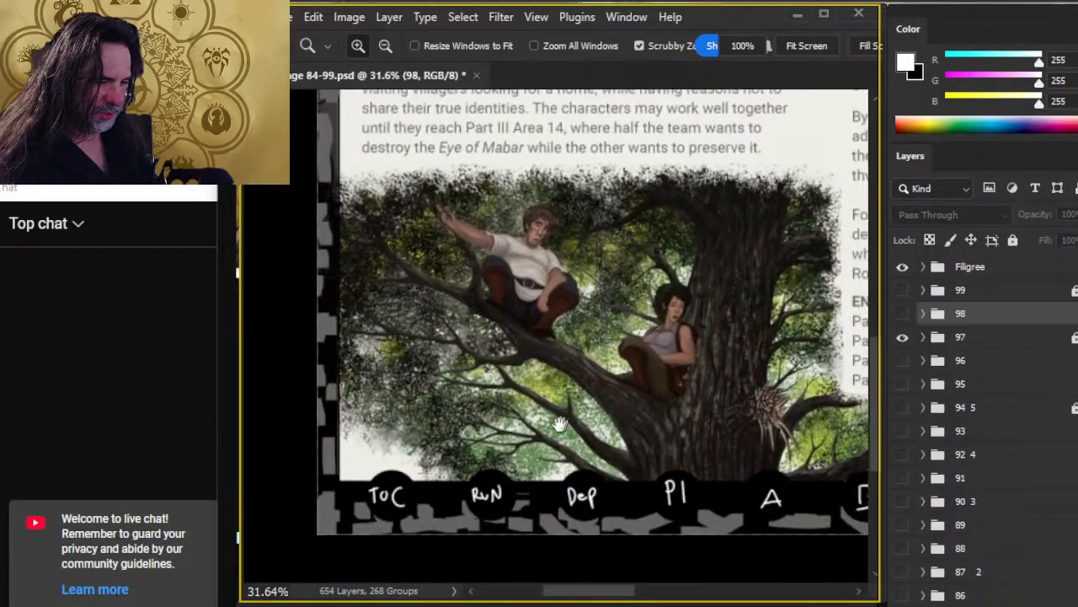
{"action": "scroll", "coordinate": [415, 453], "scroll_direction": "up", "scroll_amount": 5}
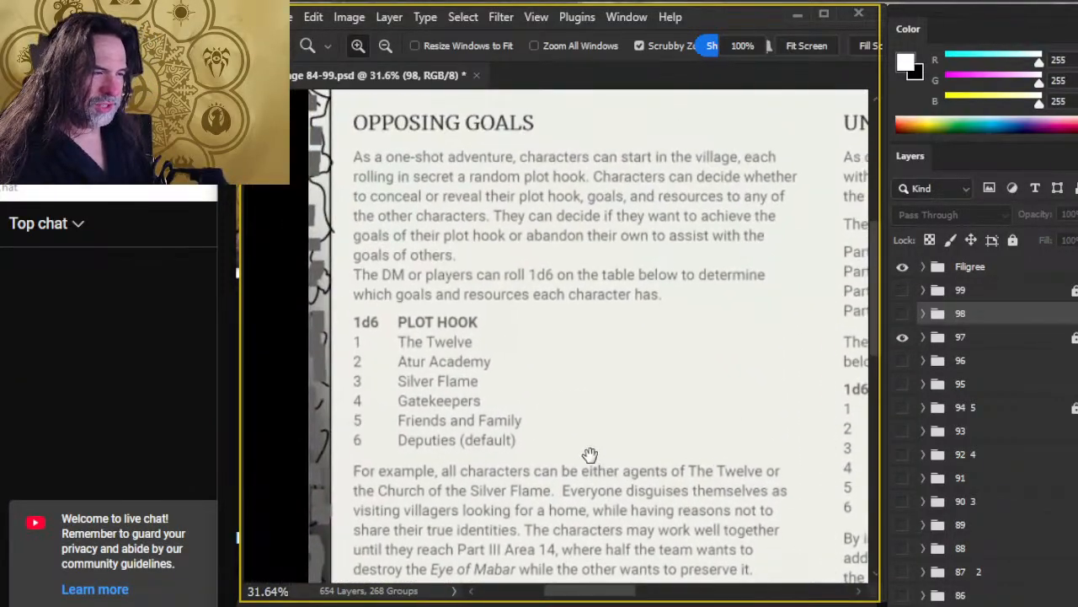
{"action": "scroll", "coordinate": [570, 507], "scroll_direction": "right", "scroll_amount": 6}
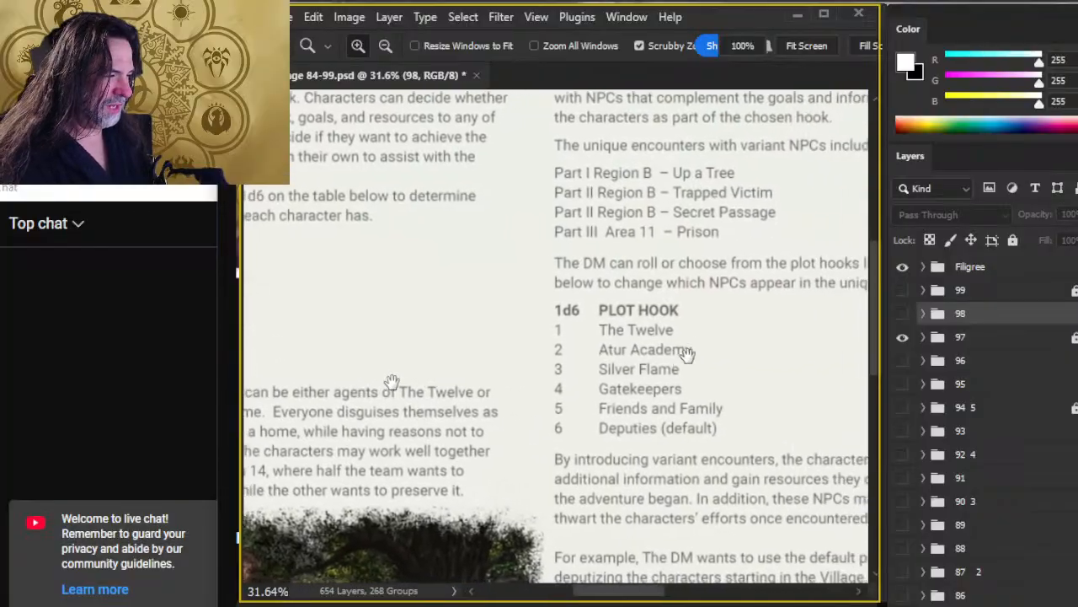
{"action": "scroll", "coordinate": [522, 493], "scroll_direction": "down", "scroll_amount": 5}
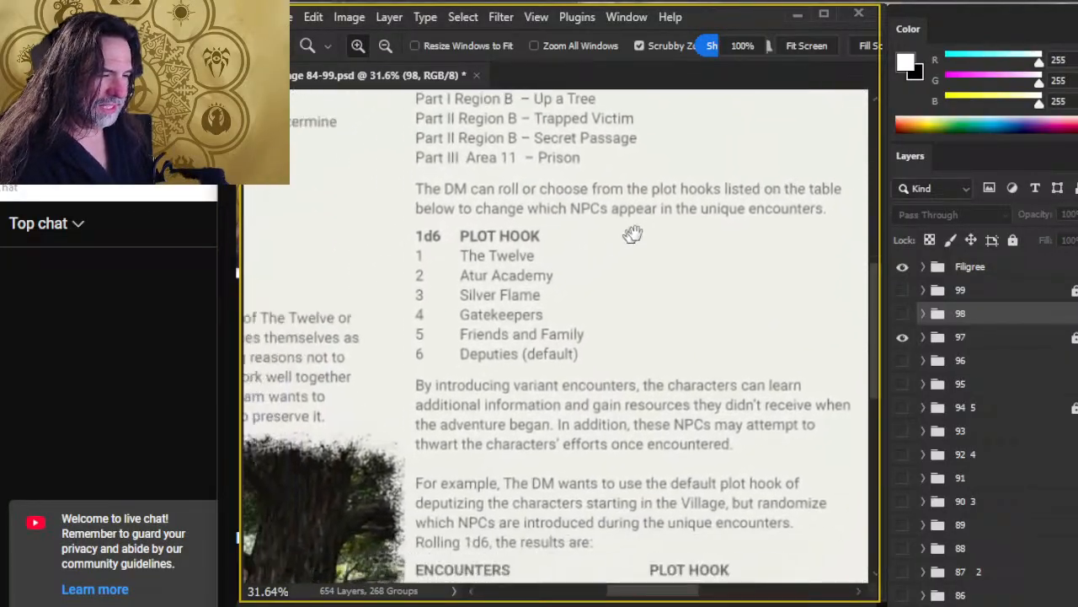
{"action": "scroll", "coordinate": [615, 317], "scroll_direction": "left", "scroll_amount": 5}
{"action": "scroll", "coordinate": [615, 317], "scroll_direction": "down", "scroll_amount": 6}
{"action": "scroll", "coordinate": [708, 380], "scroll_direction": "down", "scroll_amount": 3}
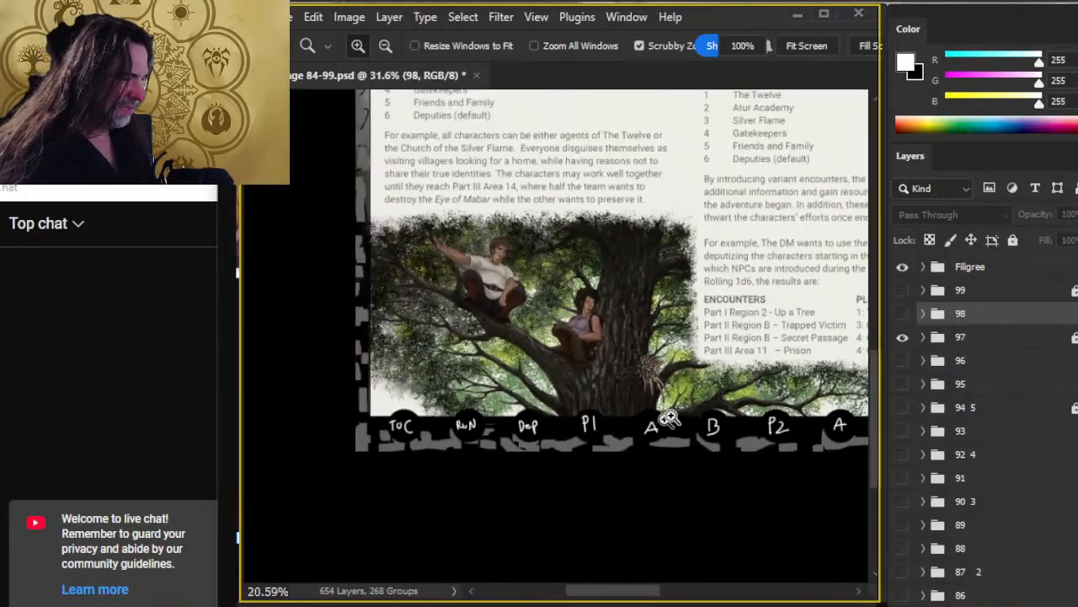
{"action": "left_click_drag", "start_coordinate": [722, 396], "coordinate": [607, 448]}
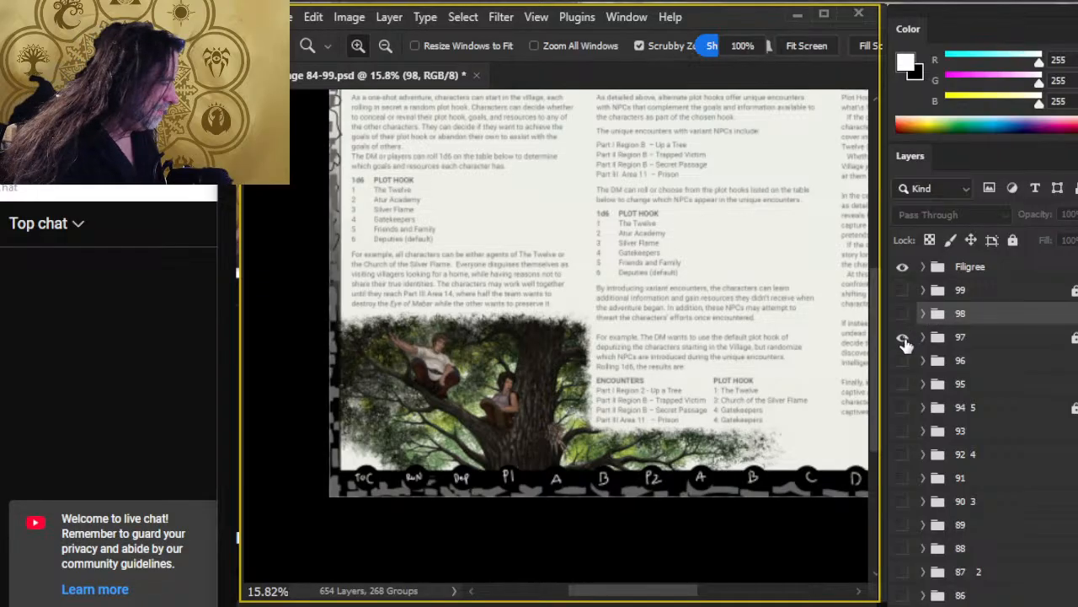
Step: Show page group 96 in place of 97 and examine its Complications text and table
{"action": "left_click", "coordinate": [902, 337]}
{"action": "left_click", "coordinate": [902, 362]}
{"action": "left_click_drag", "start_coordinate": [674, 354], "coordinate": [688, 552]}
{"action": "scroll", "coordinate": [427, 379], "scroll_direction": "up", "scroll_amount": 2}
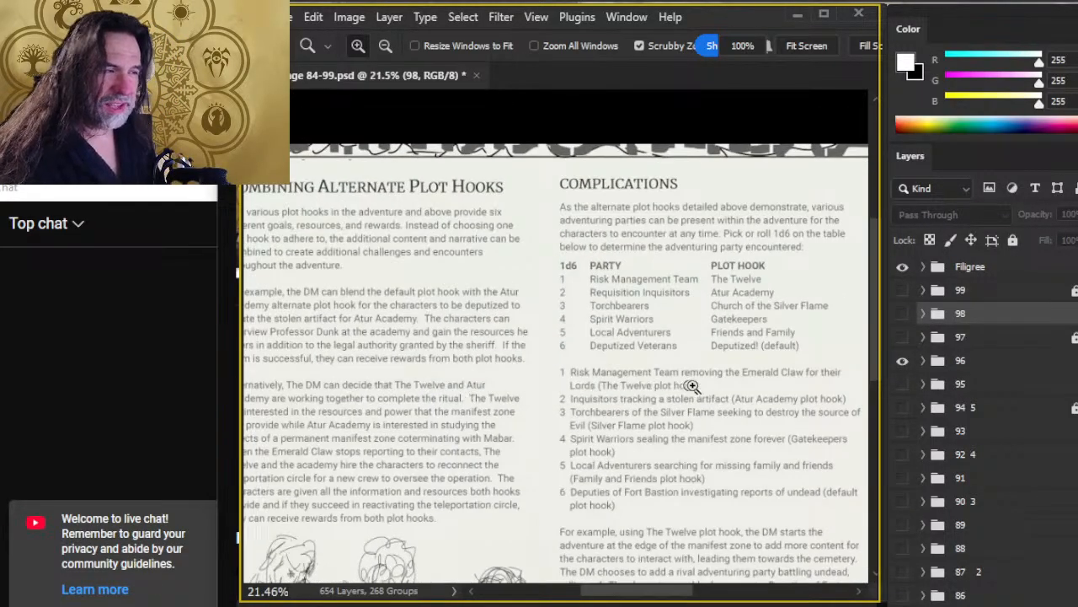
Step: Show page group 97 in place of 96 to review the whole spread, and replace it with group 99
{"action": "left_click", "coordinate": [902, 361]}
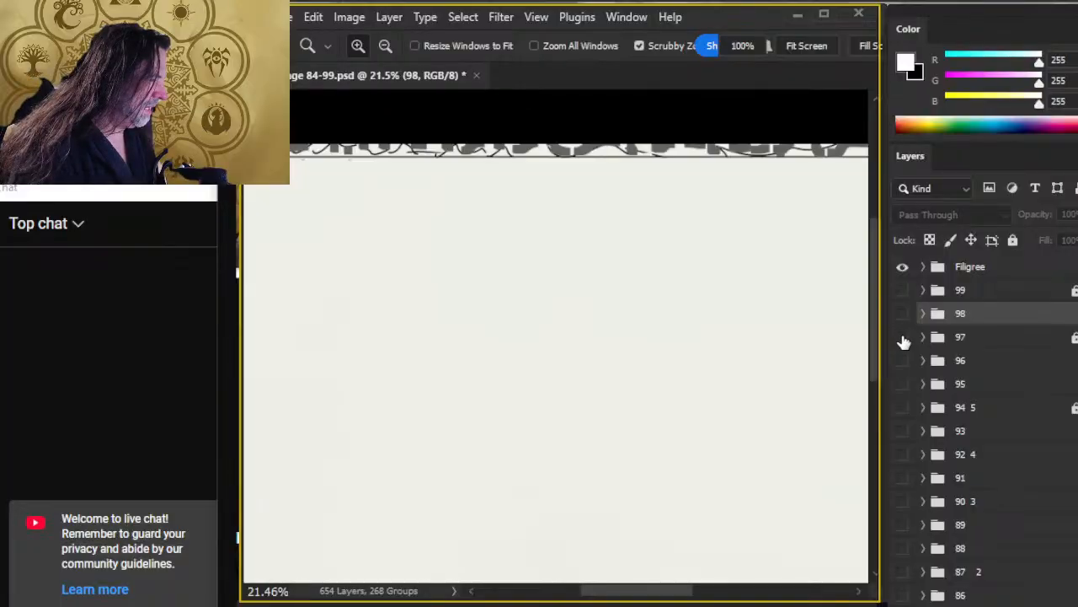
{"action": "left_click", "coordinate": [902, 337]}
{"action": "scroll", "coordinate": [678, 450], "scroll_direction": "down", "scroll_amount": 2}
{"action": "left_click_drag", "start_coordinate": [677, 447], "coordinate": [477, 305]}
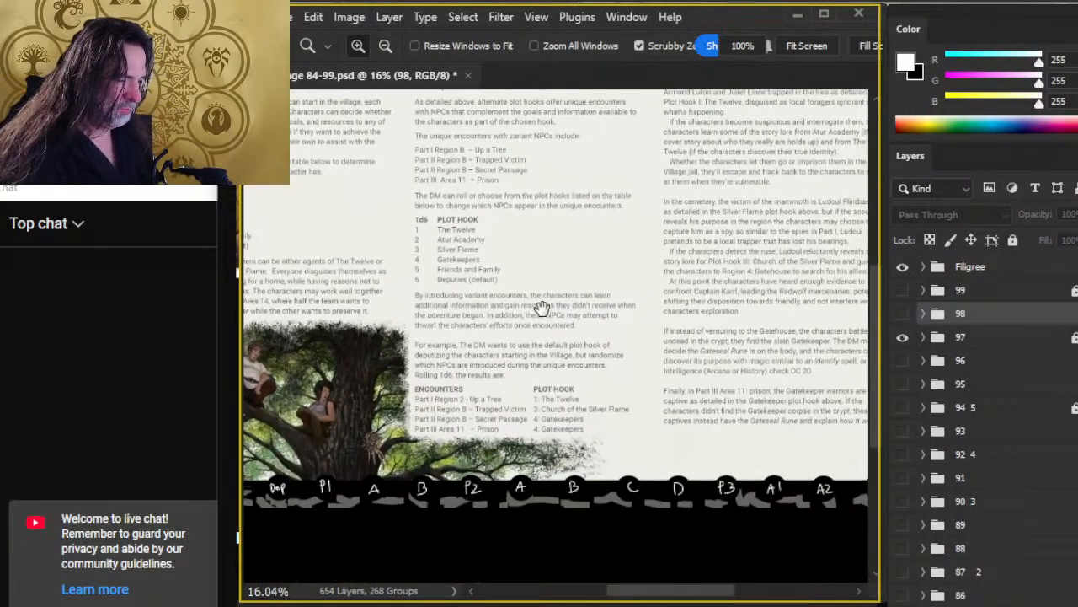
{"action": "scroll", "coordinate": [691, 409], "scroll_direction": "down", "scroll_amount": 3}
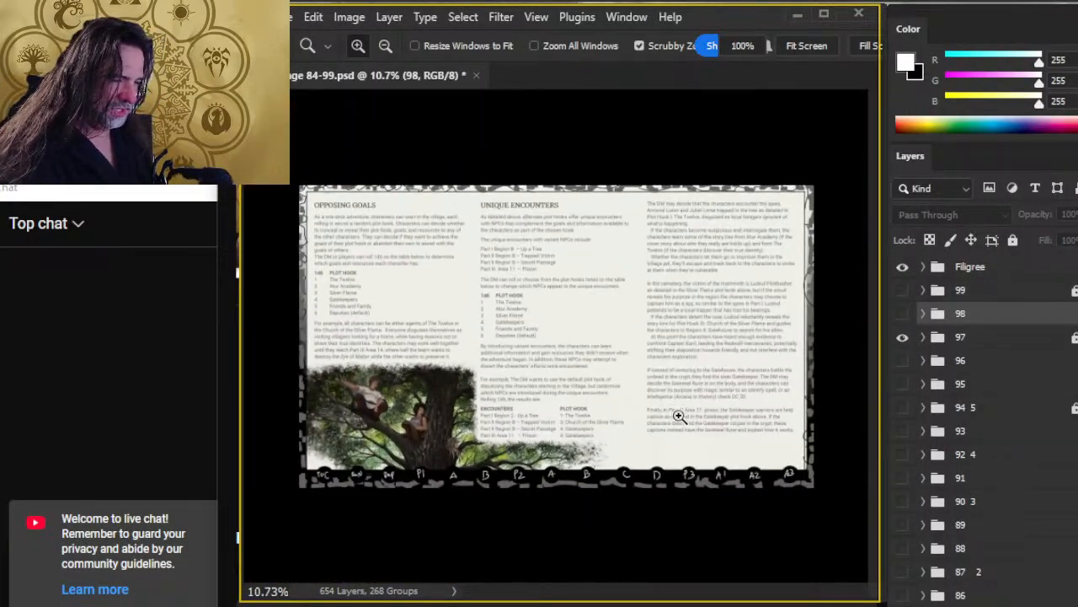
{"action": "left_click", "coordinate": [902, 337]}
{"action": "left_click", "coordinate": [902, 290]}
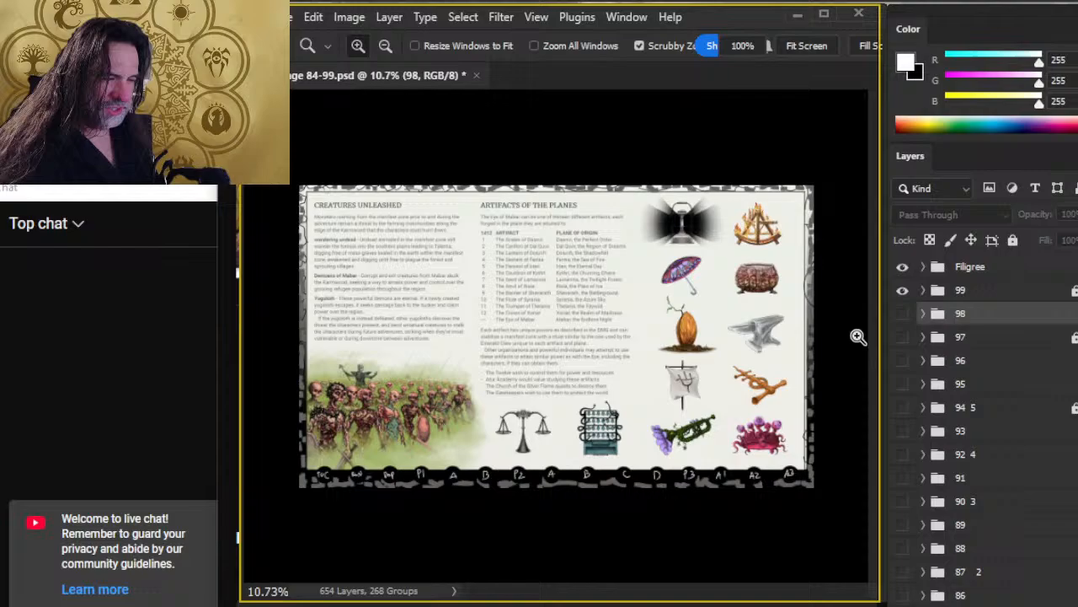
Step: Show page group 98 in place of 99 and examine the underground map and its numbered legend up close
{"action": "left_click", "coordinate": [902, 290]}
{"action": "left_click", "coordinate": [902, 314]}
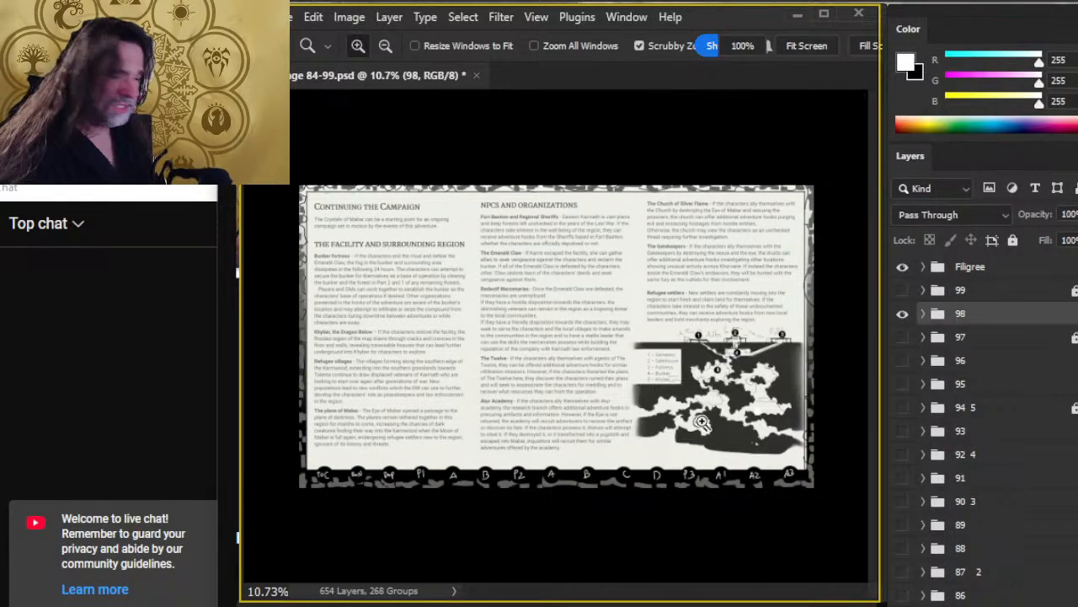
{"action": "scroll", "coordinate": [805, 371], "scroll_direction": "up", "scroll_amount": 4}
{"action": "scroll", "coordinate": [489, 369], "scroll_direction": "up", "scroll_amount": 4}
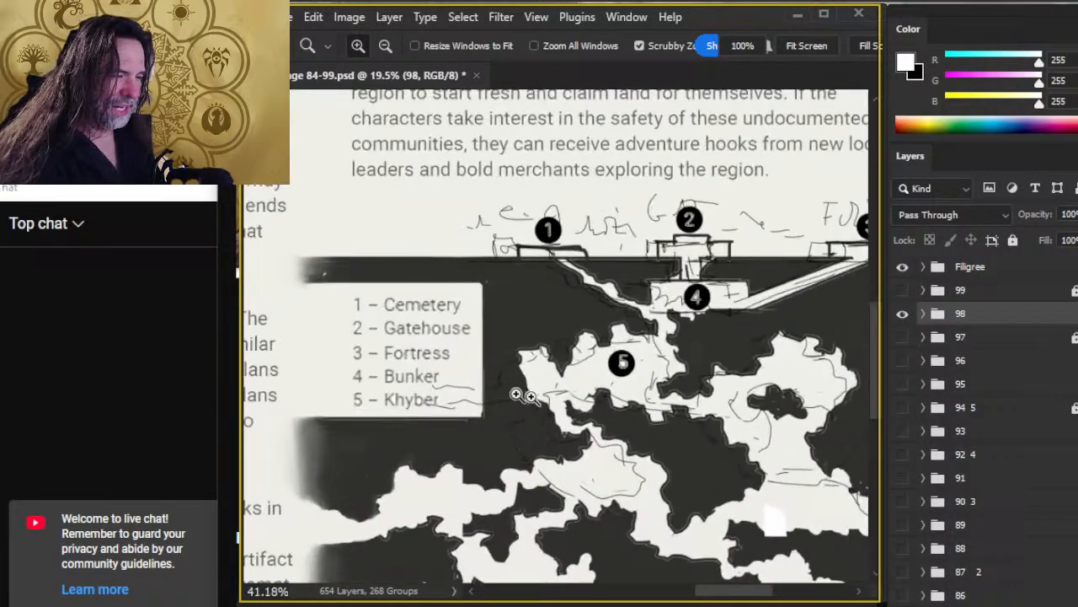
Step: Examine page 98's map and read its Khyber, the Dragon Below and Refugee villages paragraphs up close
{"action": "scroll", "coordinate": [531, 378], "scroll_direction": "right", "scroll_amount": 3}
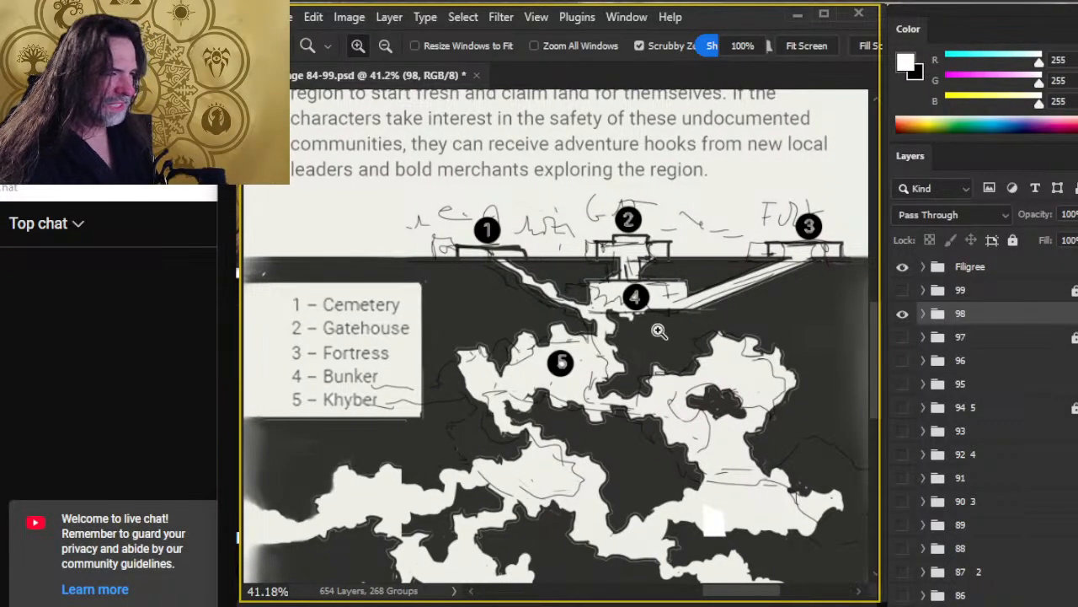
{"action": "scroll", "coordinate": [649, 329], "scroll_direction": "down", "scroll_amount": 5}
{"action": "scroll", "coordinate": [610, 337], "scroll_direction": "left", "scroll_amount": 8}
{"action": "scroll", "coordinate": [496, 346], "scroll_direction": "up", "scroll_amount": 4}
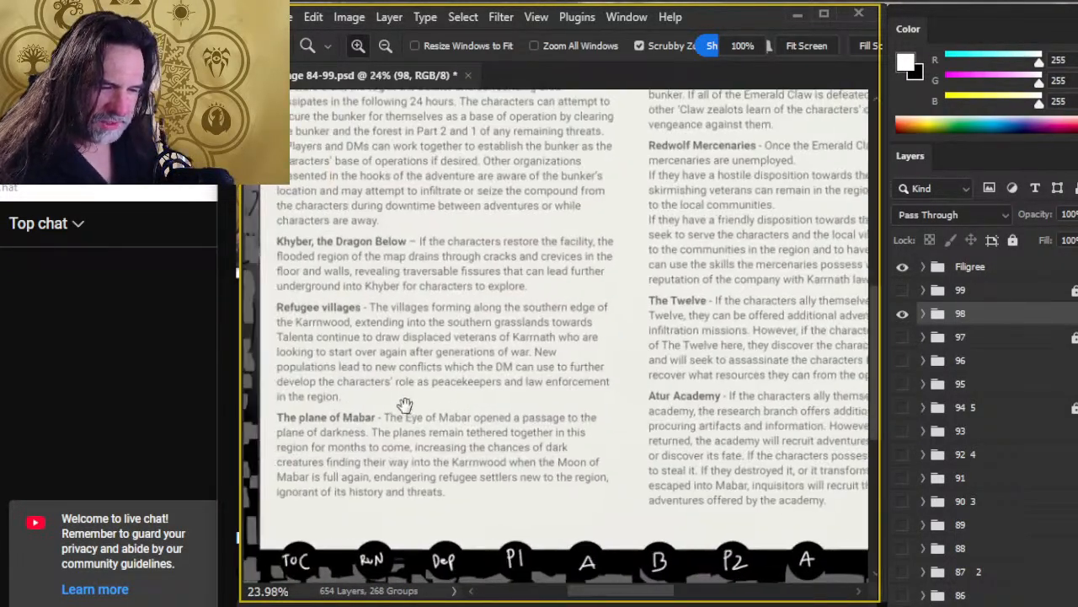
{"action": "scroll", "coordinate": [578, 469], "scroll_direction": "up", "scroll_amount": 3}
{"action": "scroll", "coordinate": [578, 469], "scroll_direction": "right", "scroll_amount": 2}
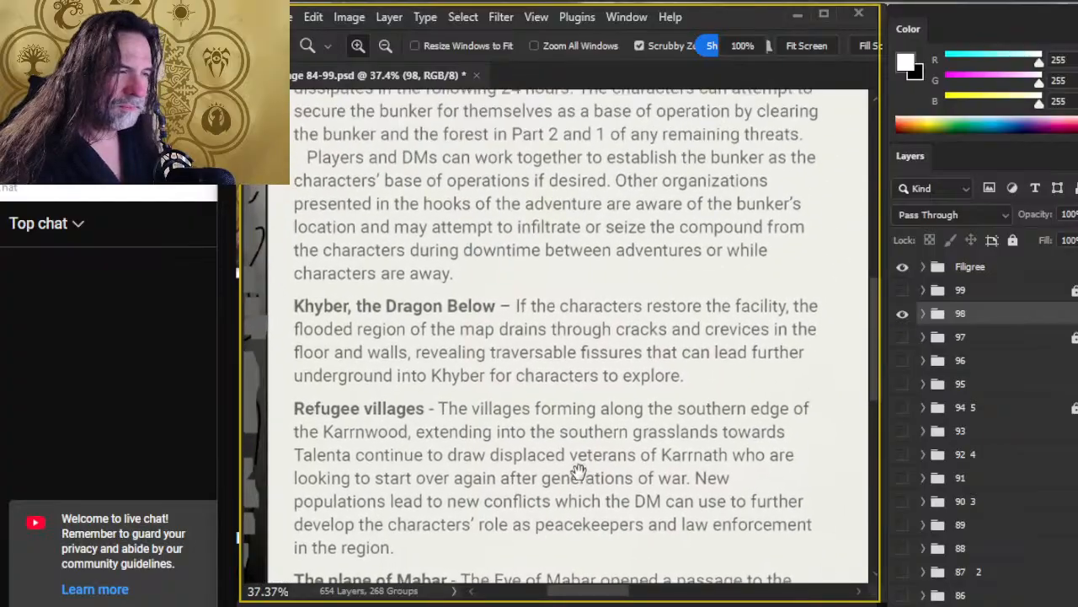
{"action": "left_click_drag", "start_coordinate": [579, 362], "coordinate": [602, 344]}
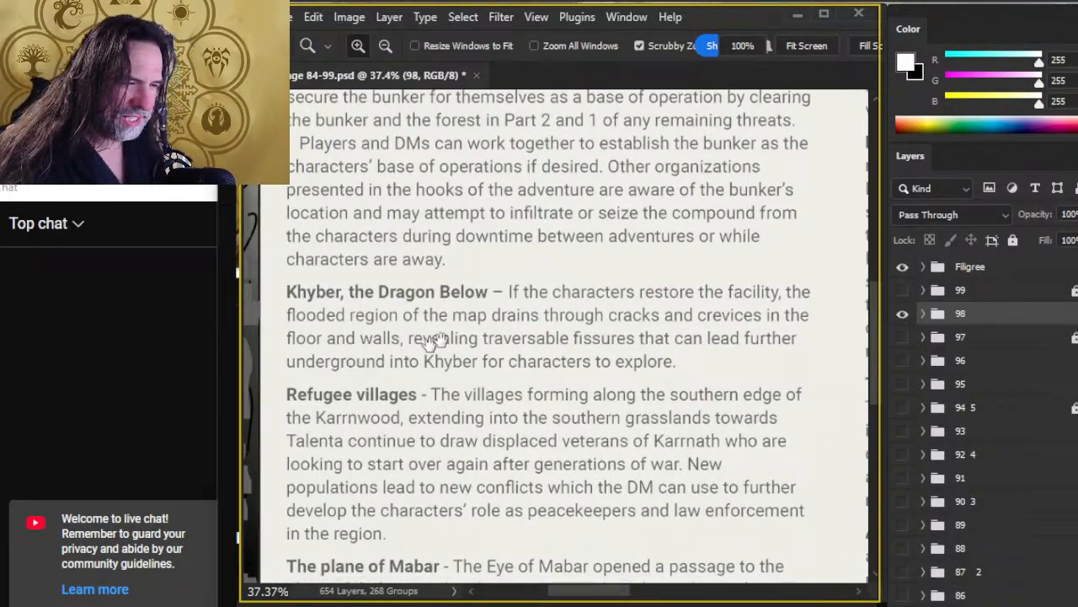
{"action": "mouse_move", "coordinate": [516, 356]}
{"action": "left_mouse_down"}
{"action": "mouse_move", "coordinate": [489, 359]}
{"action": "mouse_move", "coordinate": [514, 373]}
{"action": "left_mouse_up"}
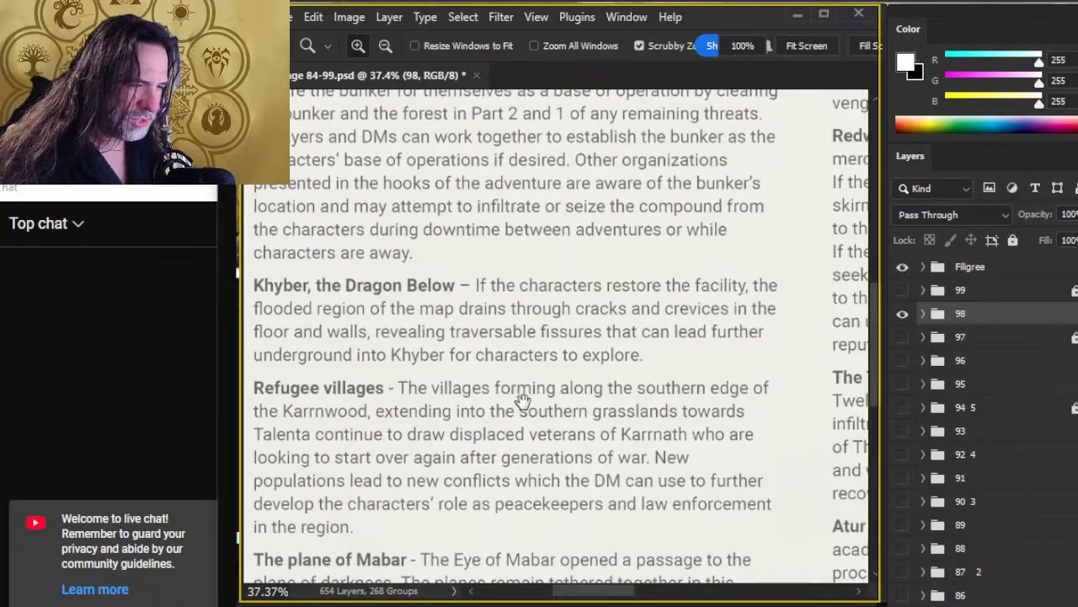
{"action": "left_click_drag", "start_coordinate": [506, 411], "coordinate": [508, 392]}
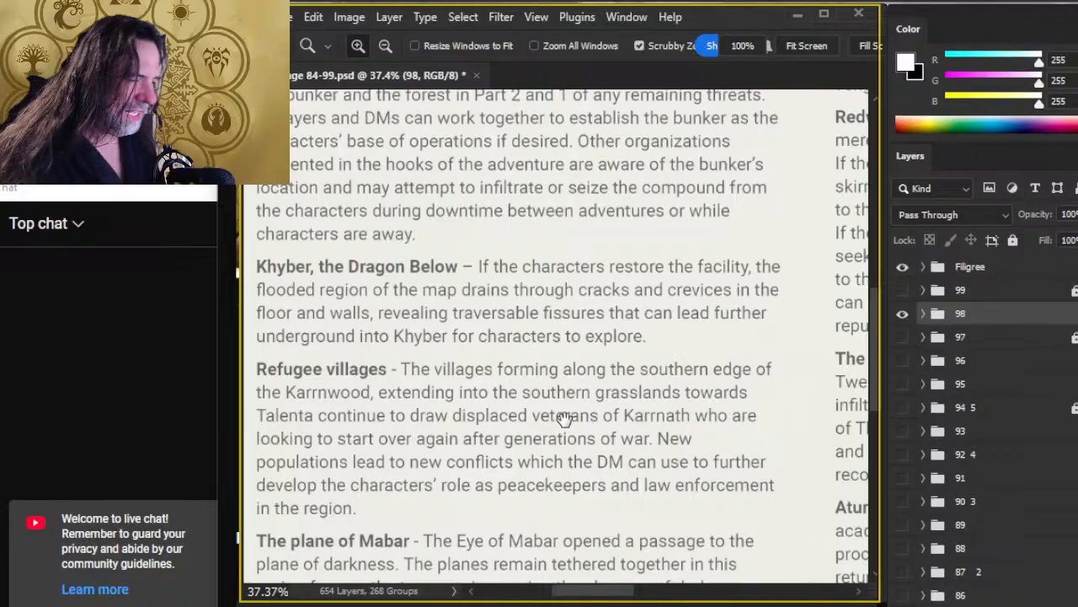
{"action": "left_click_drag", "start_coordinate": [706, 396], "coordinate": [564, 465]}
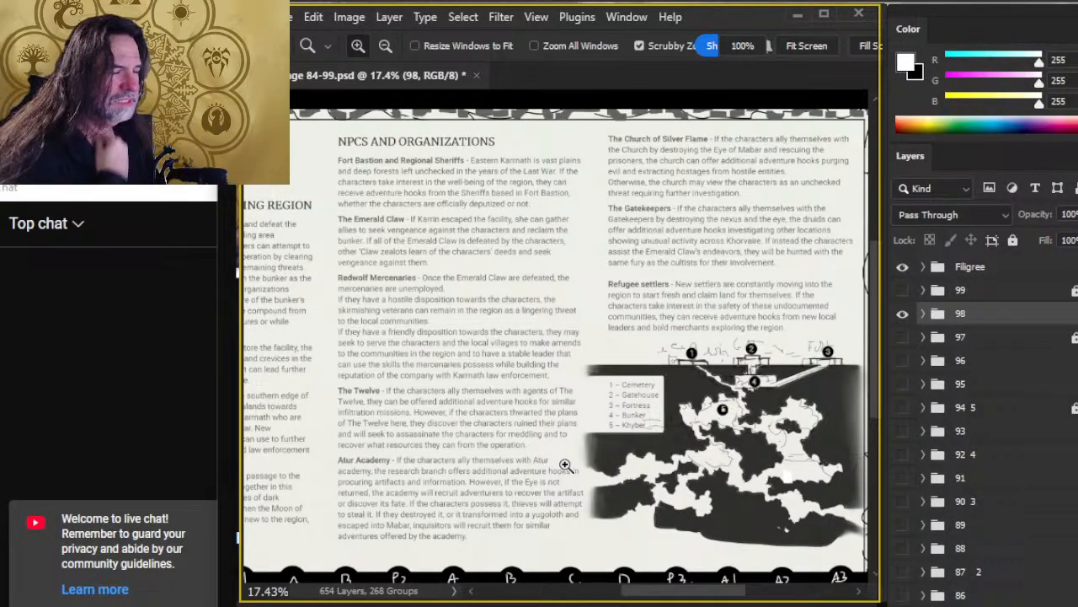
Step: Review page 98's whole spread, comparing the facility and NPC text columns with the underground map
{"action": "scroll", "coordinate": [518, 409], "scroll_direction": "down", "scroll_amount": 3}
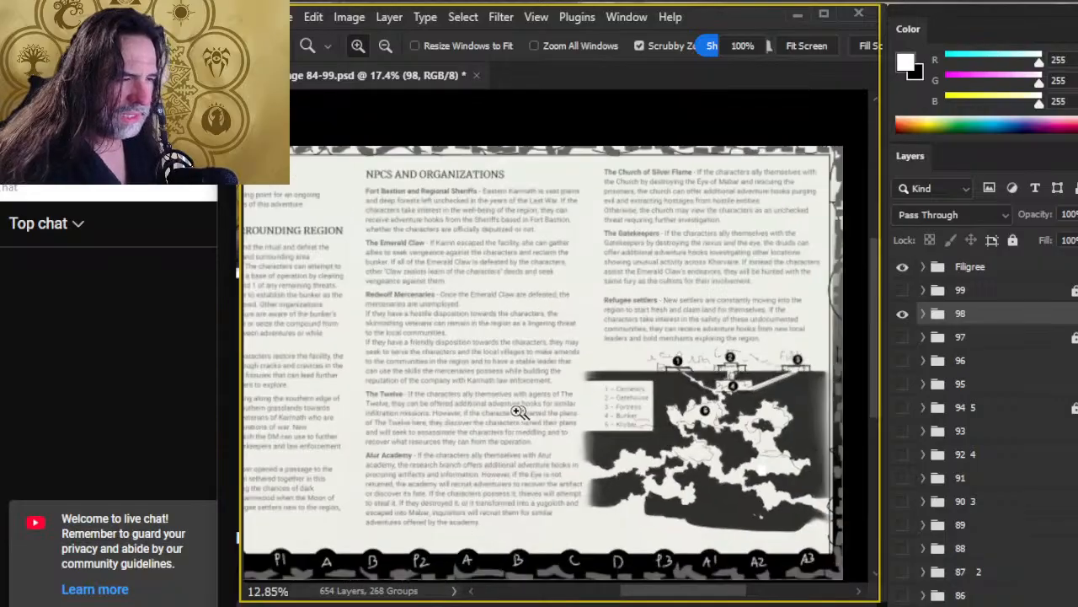
{"action": "scroll", "coordinate": [416, 366], "scroll_direction": "up", "scroll_amount": 3}
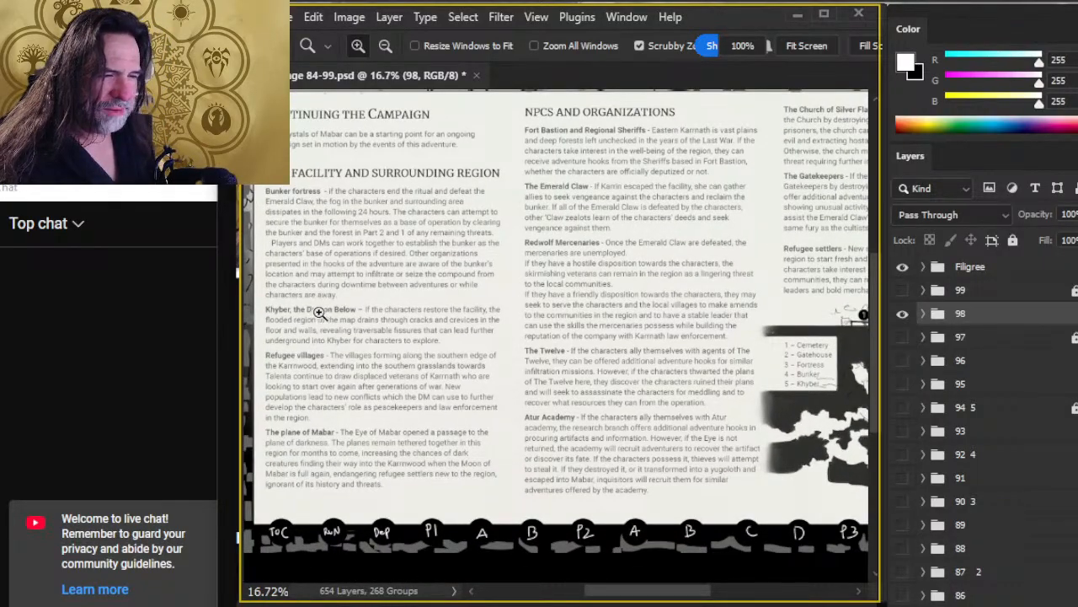
{"action": "scroll", "coordinate": [304, 319], "scroll_direction": "up", "scroll_amount": 3}
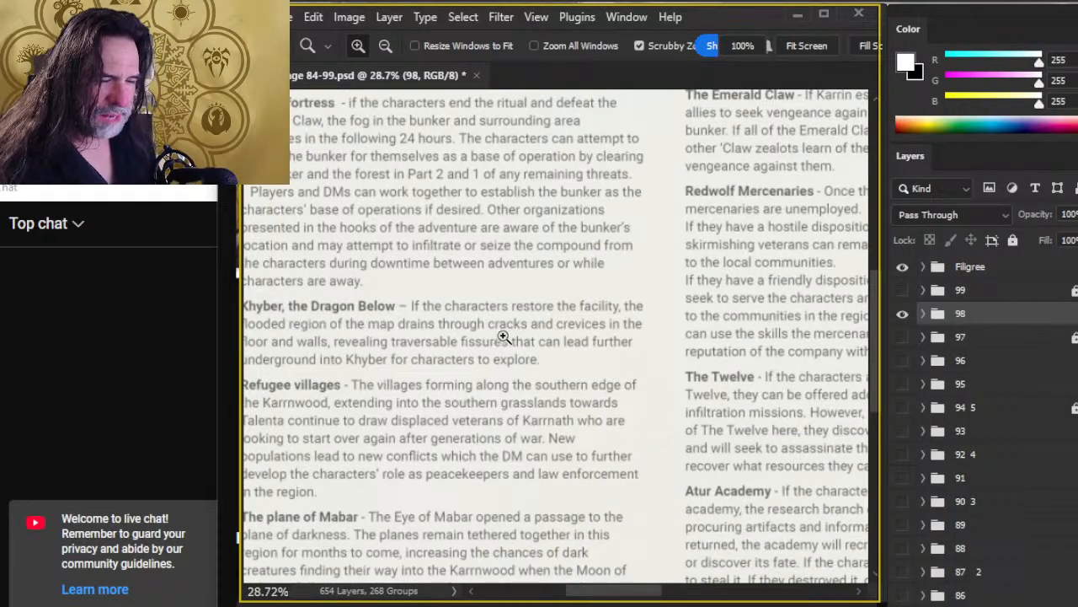
{"action": "scroll", "coordinate": [691, 440], "scroll_direction": "down", "scroll_amount": 2}
{"action": "left_click_drag", "start_coordinate": [726, 424], "coordinate": [540, 350]}
{"action": "scroll", "coordinate": [540, 350], "scroll_direction": "up", "scroll_amount": 2}
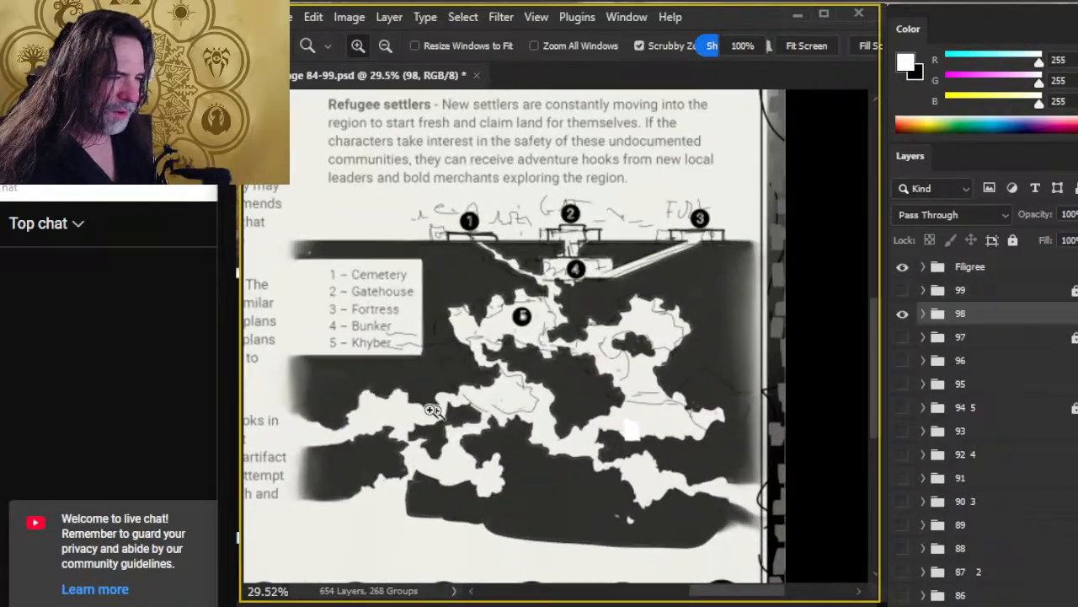
{"action": "scroll", "coordinate": [596, 315], "scroll_direction": "down", "scroll_amount": 3}
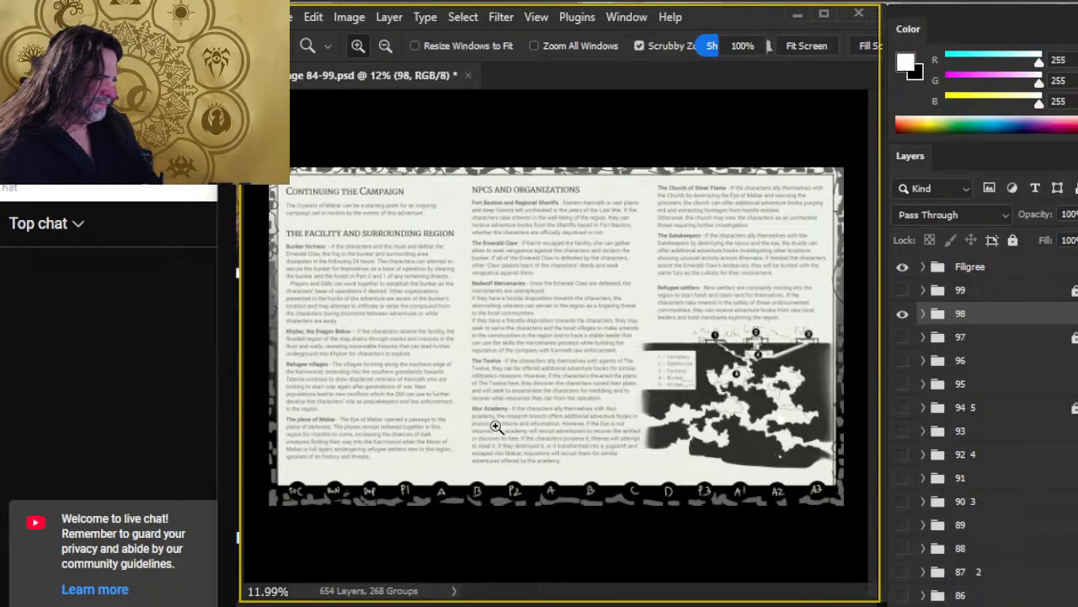
Step: Expand group 98, check what its map group contains by toggling its visibility, and leave the collapsed map group selected
{"action": "left_click", "coordinate": [923, 315]}
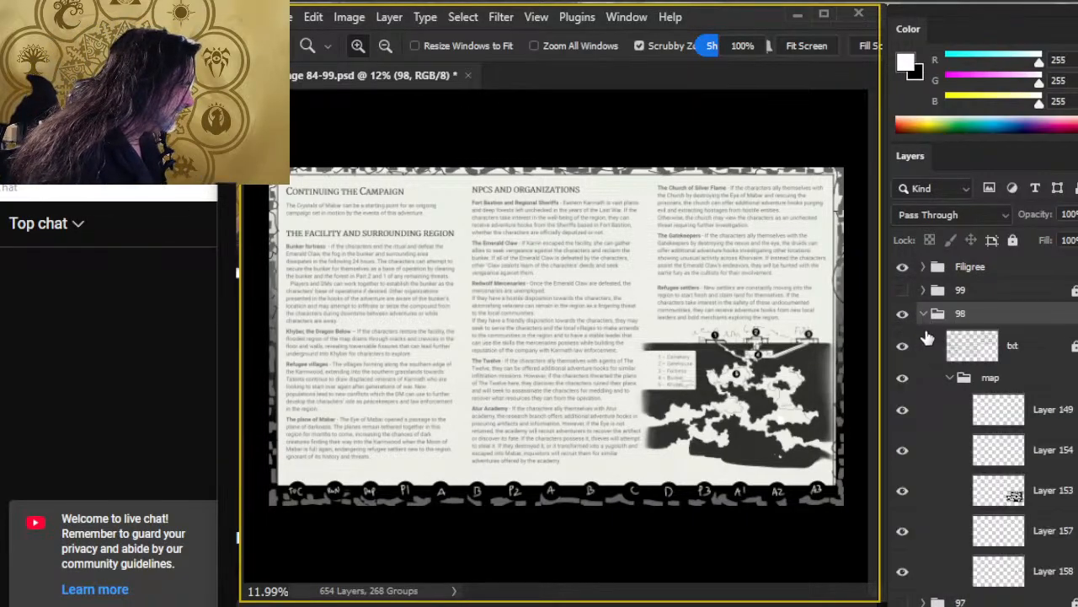
{"action": "left_click", "coordinate": [901, 379]}
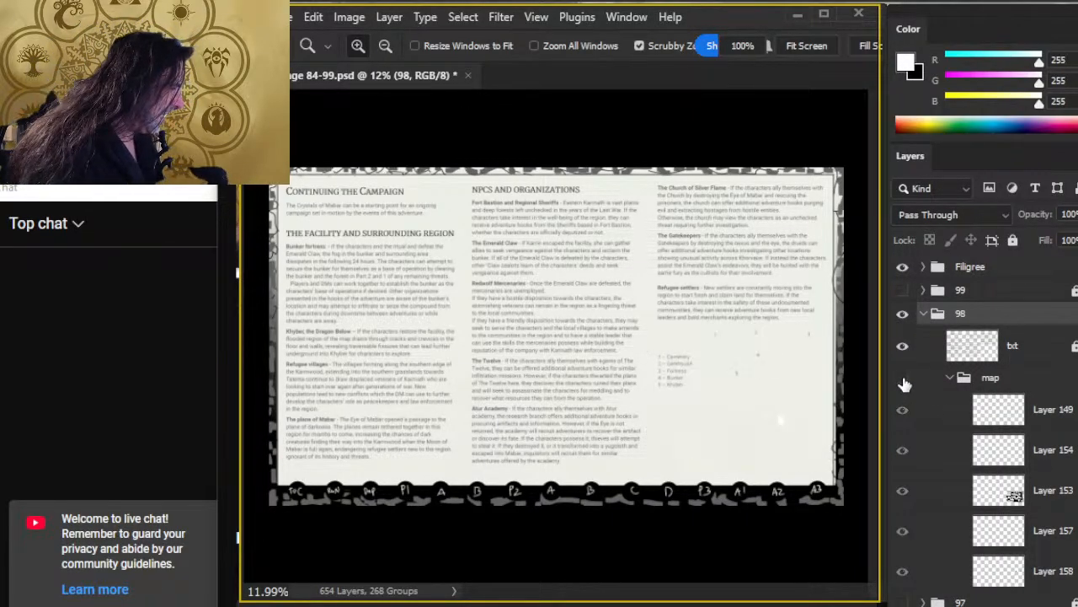
{"action": "left_click", "coordinate": [901, 378]}
{"action": "left_click", "coordinate": [958, 384]}
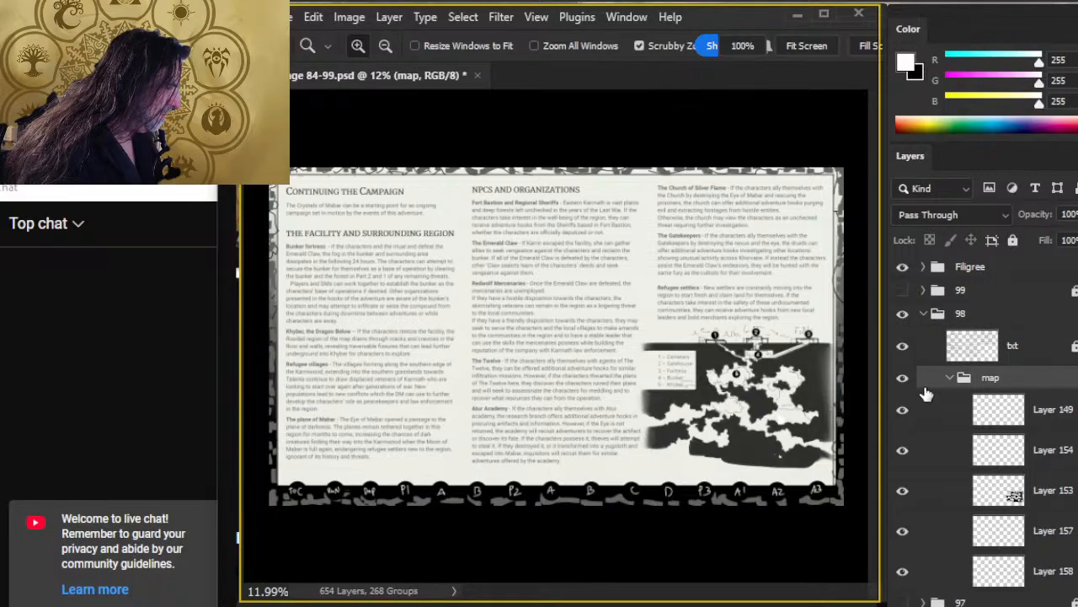
{"action": "left_click", "coordinate": [951, 379]}
{"action": "left_click", "coordinate": [904, 379]}
{"action": "left_click", "coordinate": [903, 378]}
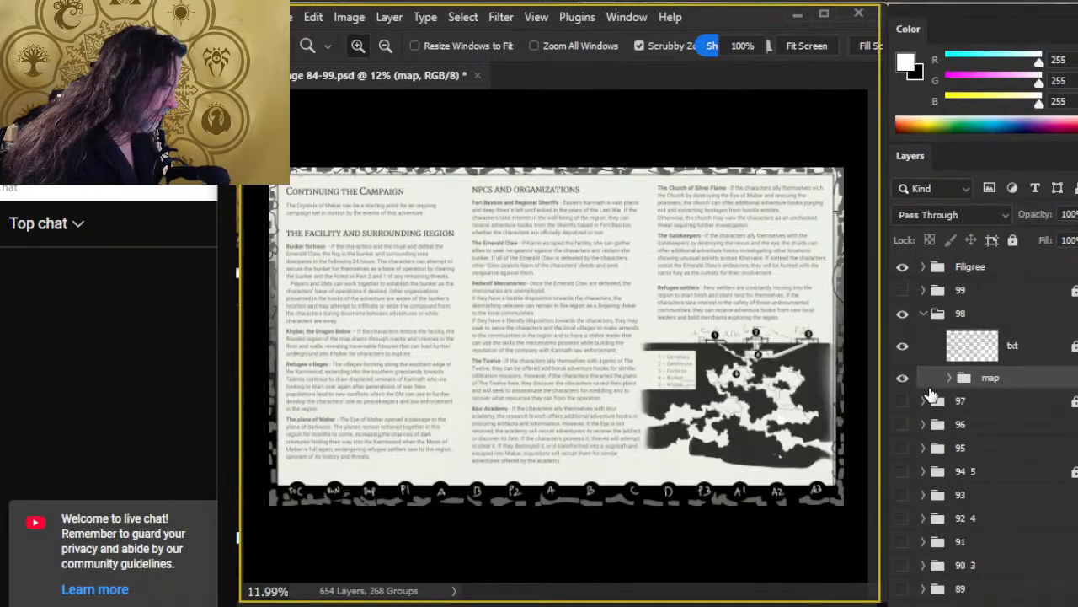
{"action": "left_click", "coordinate": [1050, 355]}
{"action": "left_click", "coordinate": [1000, 392]}
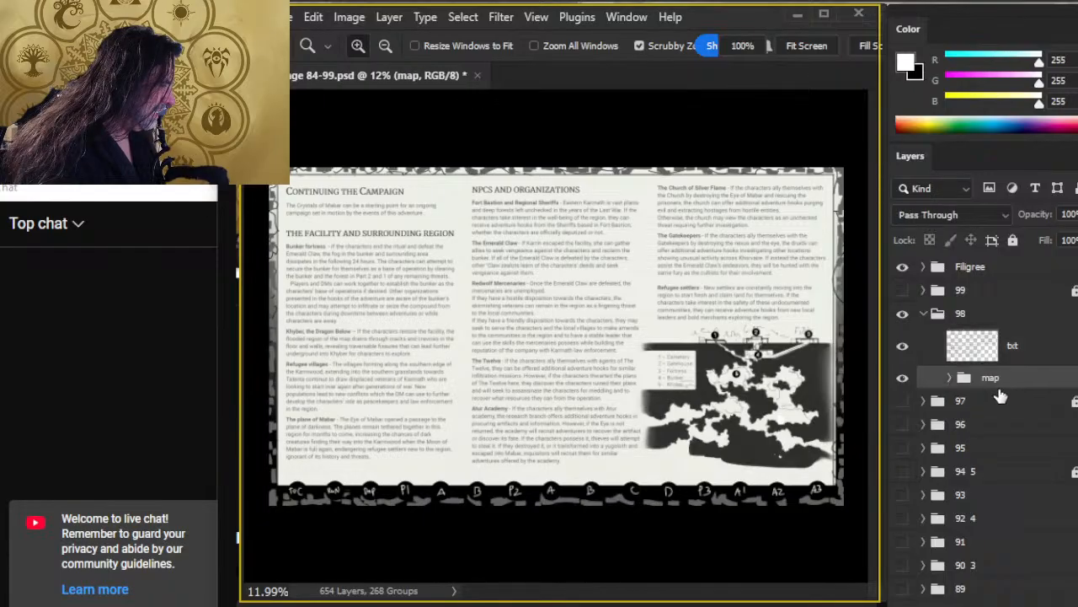
Step: Try the map group over the upper part of the NPCs and Organizations column and check the spread
{"action": "key", "text": "v"}
{"action": "left_click_drag", "start_coordinate": [778, 475], "coordinate": [588, 317]}
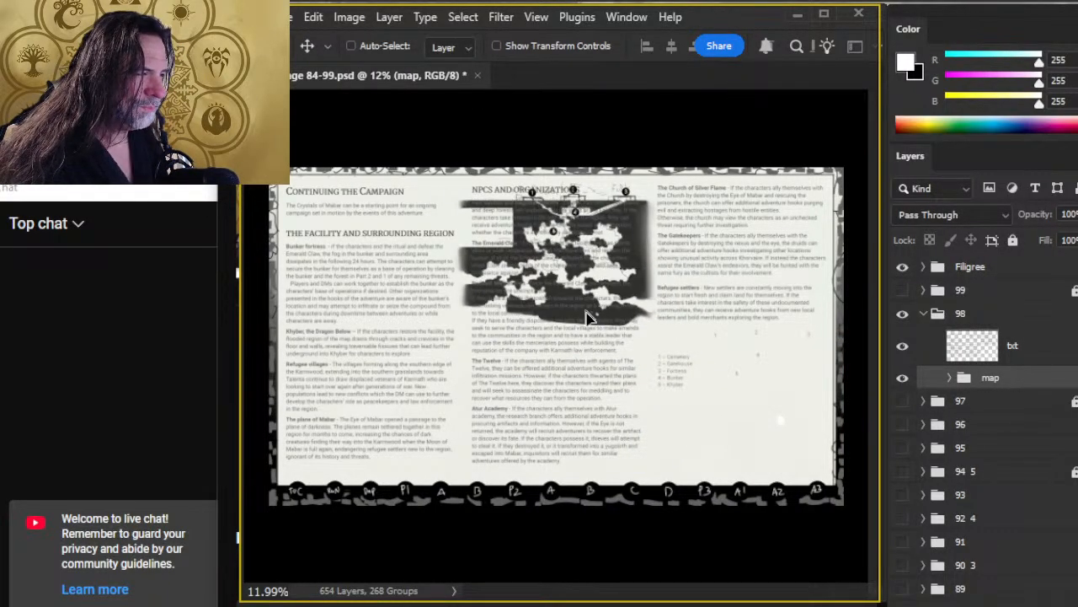
{"action": "key", "text": "ctrl+space"}
{"action": "left_click", "coordinate": [450, 379]}
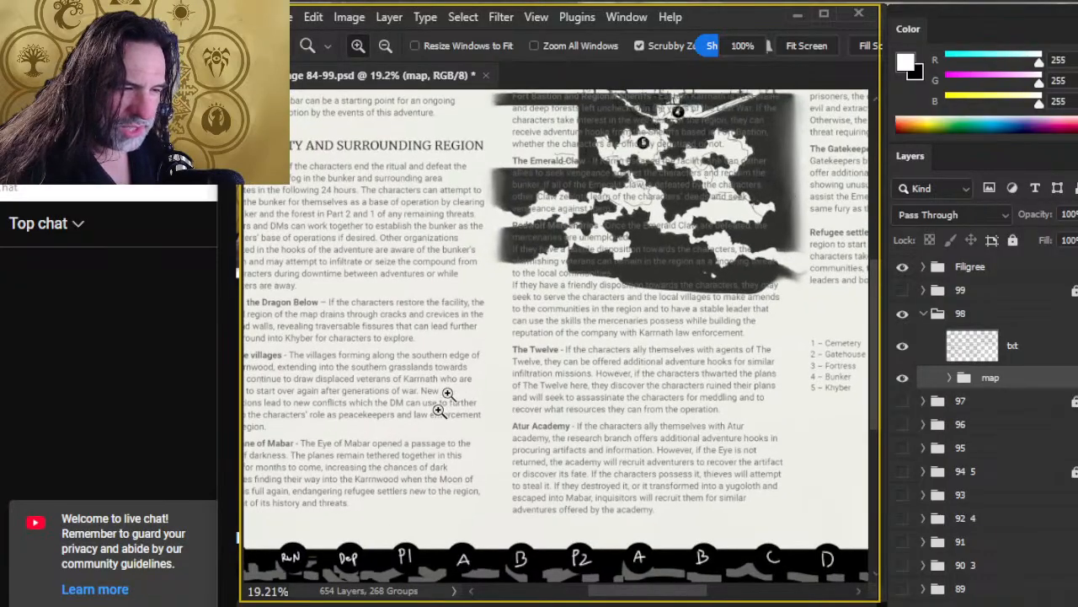
{"action": "left_click_drag", "start_coordinate": [601, 304], "coordinate": [590, 339]}
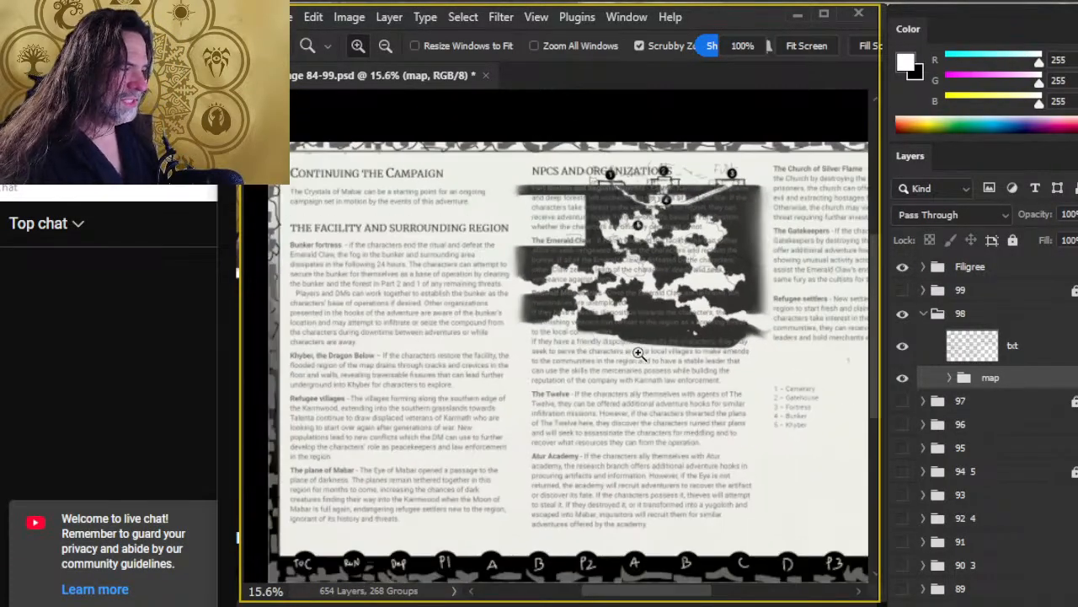
{"action": "left_click_drag", "start_coordinate": [706, 352], "coordinate": [709, 351]}
{"action": "key", "text": "ctrl+space"}
{"action": "left_click_drag", "start_coordinate": [728, 418], "coordinate": [687, 413]}
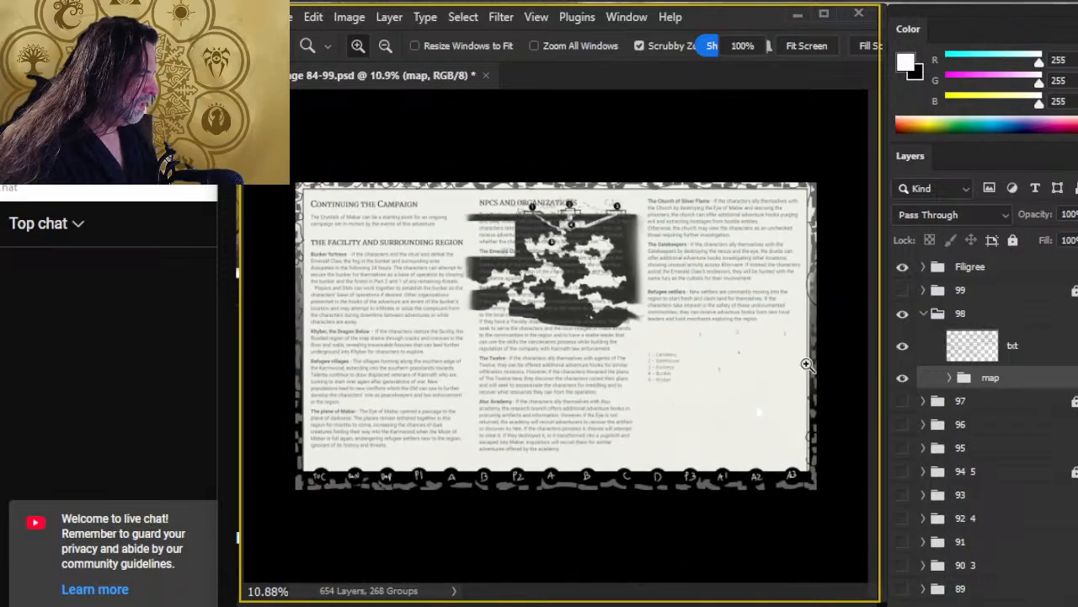
Step: Compare the layouts of page groups 99, 97, 96 and 95 one at a time, and show group 98 again
{"action": "left_click", "coordinate": [914, 324]}
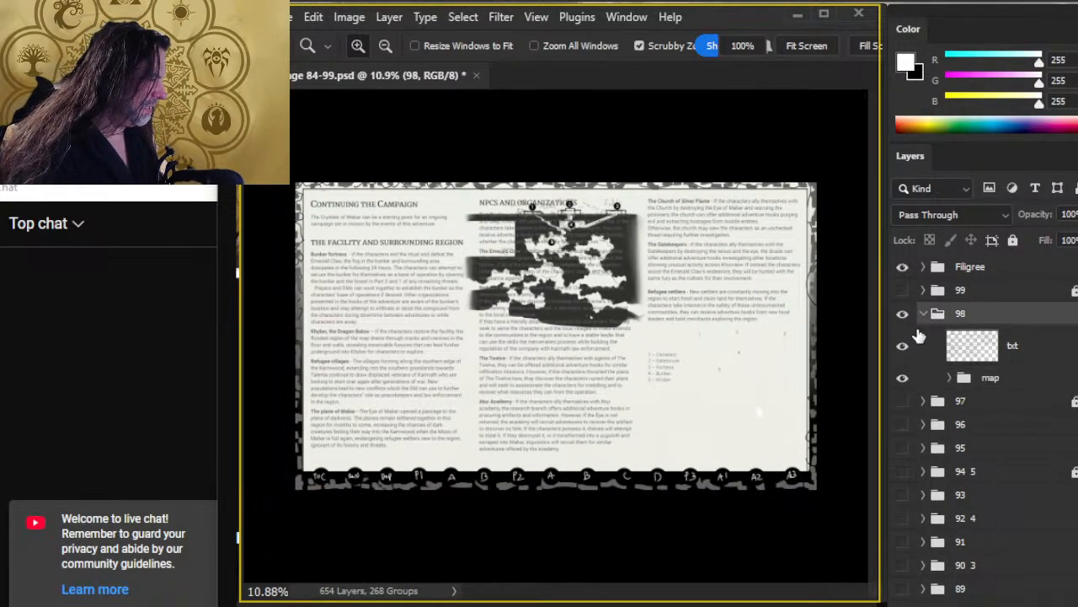
{"action": "left_click", "coordinate": [905, 317]}
{"action": "left_click", "coordinate": [902, 292]}
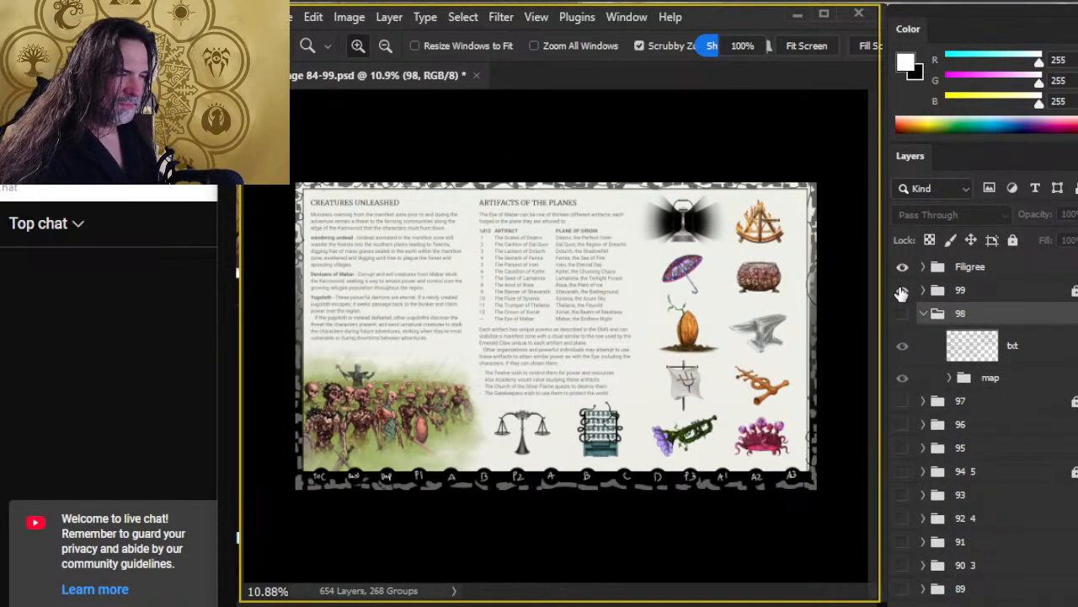
{"action": "left_click", "coordinate": [903, 292]}
{"action": "left_click", "coordinate": [904, 403]}
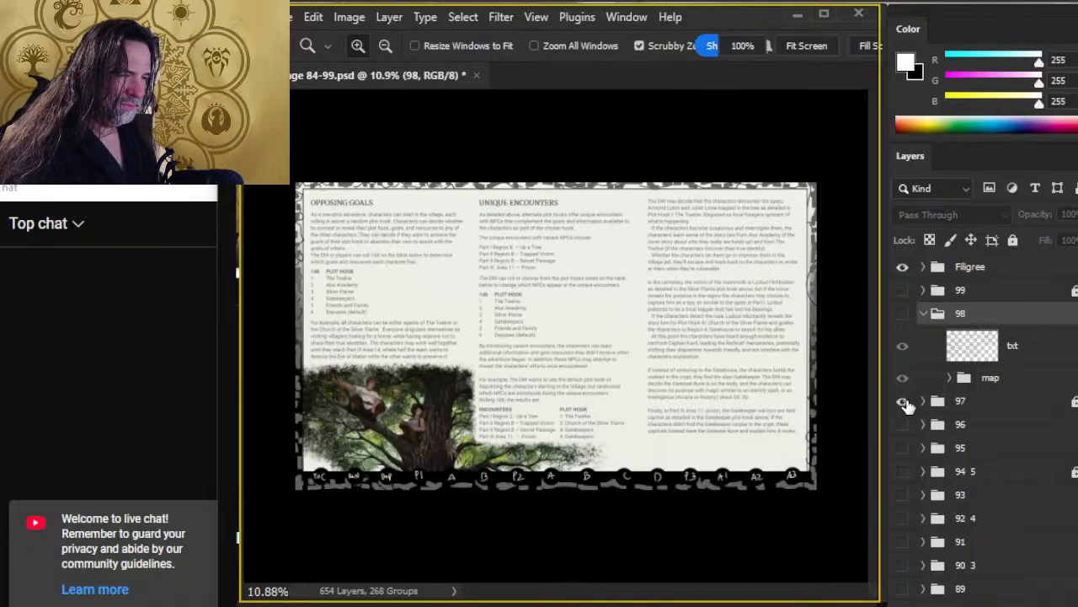
{"action": "left_click", "coordinate": [905, 403]}
{"action": "left_click", "coordinate": [904, 426]}
{"action": "left_click", "coordinate": [904, 427]}
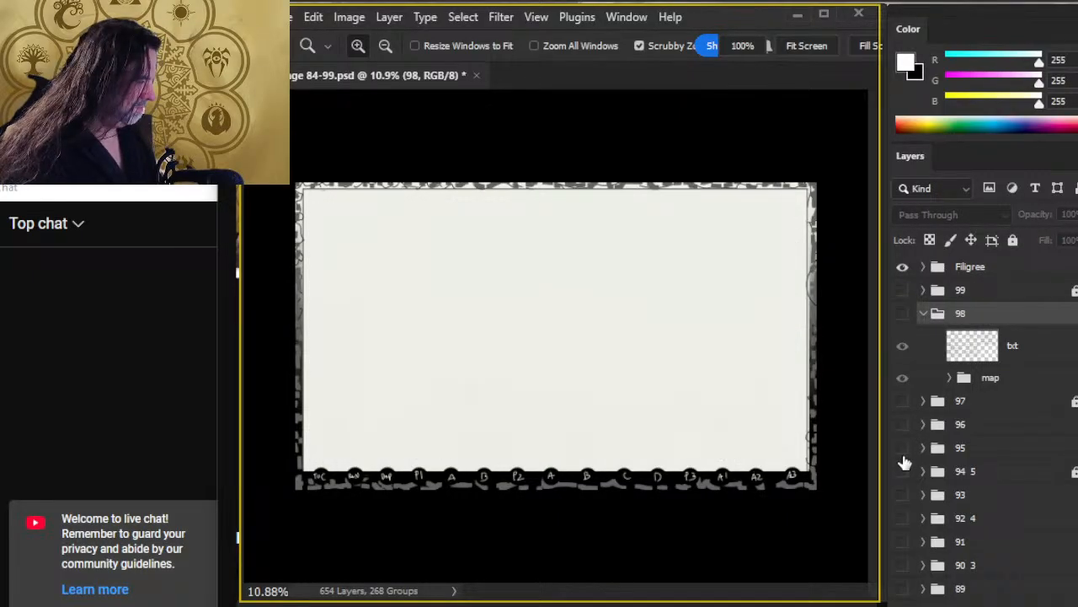
{"action": "left_click", "coordinate": [903, 450]}
{"action": "left_click", "coordinate": [903, 449]}
{"action": "left_click", "coordinate": [903, 313]}
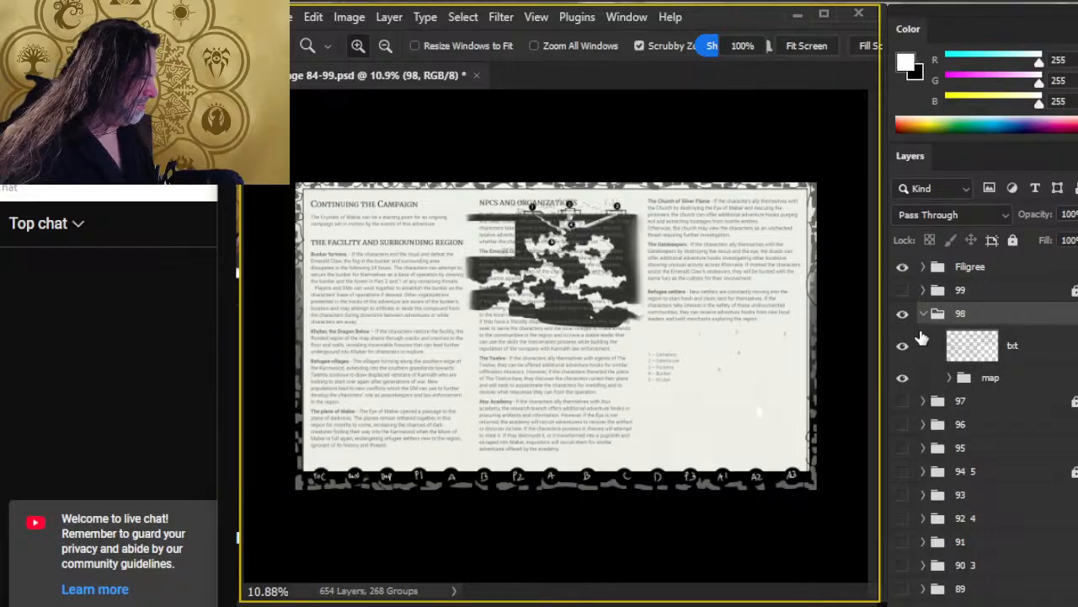
Step: Lower the map group's opacity to 32% to see the text beneath it
{"action": "left_click", "coordinate": [1015, 380]}
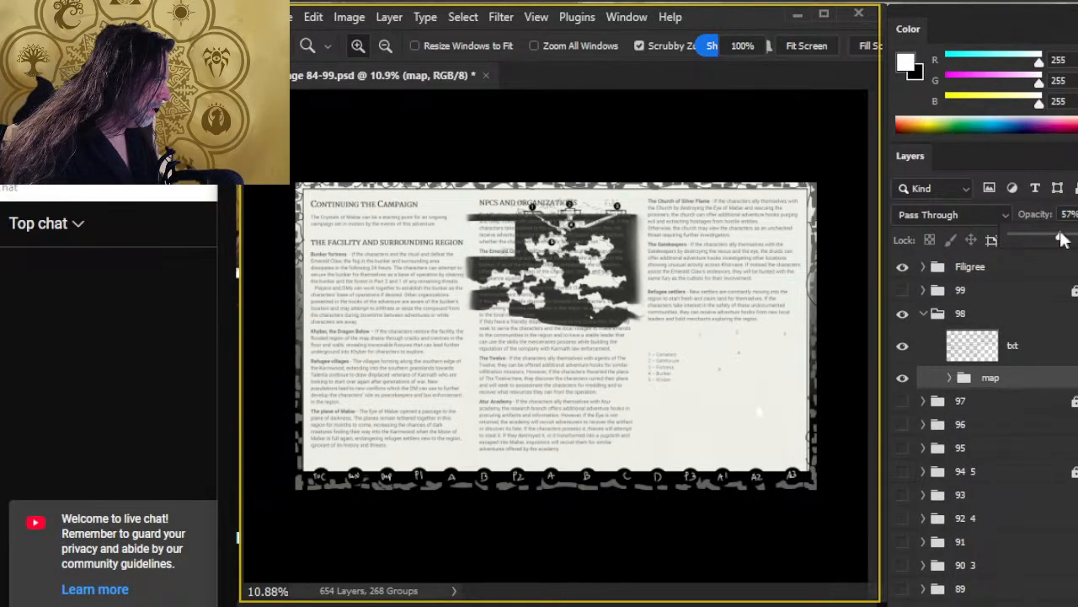
{"action": "left_click_drag", "start_coordinate": [1063, 240], "coordinate": [1040, 231]}
{"action": "left_click_drag", "start_coordinate": [564, 309], "coordinate": [575, 330]}
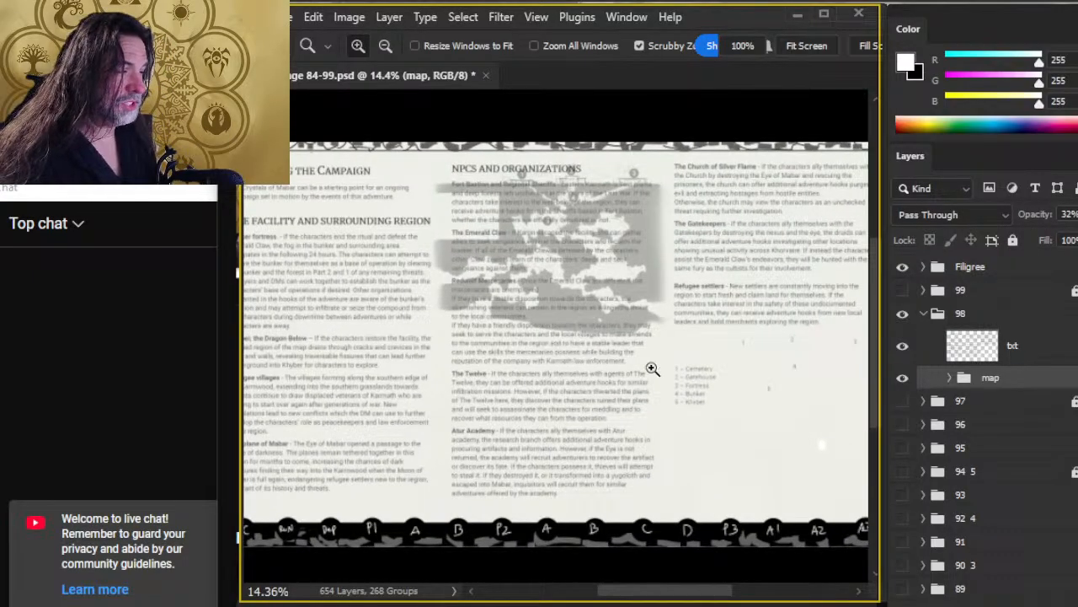
Step: Revert the map's move and opacity change, and cut the lassoed map legend from the txt layer onto its own layer
{"action": "left_click", "coordinate": [1023, 348]}
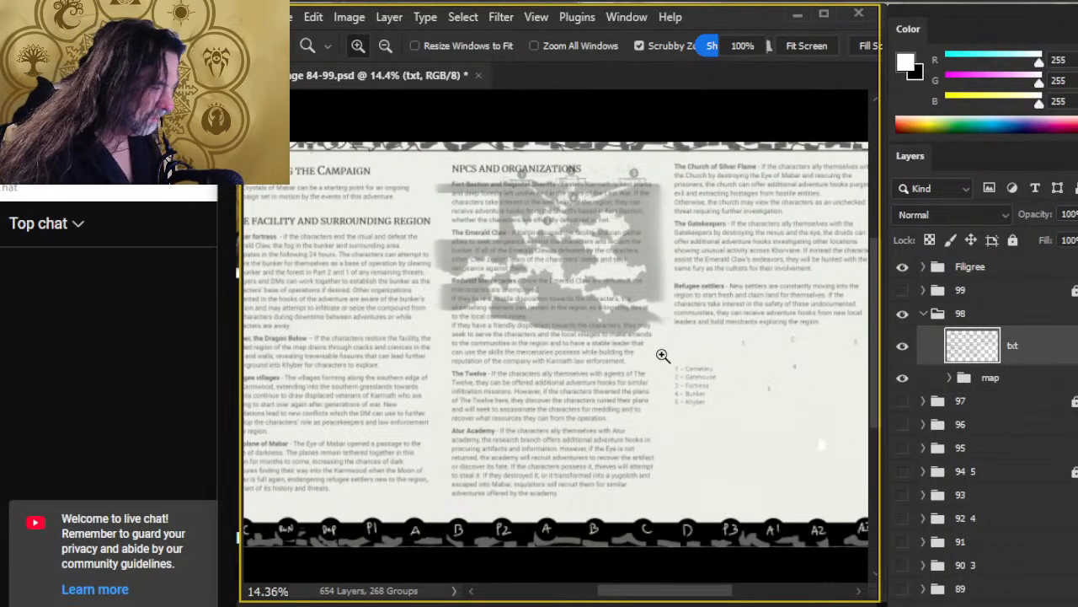
{"action": "left_click_drag", "start_coordinate": [653, 397], "coordinate": [657, 514]}
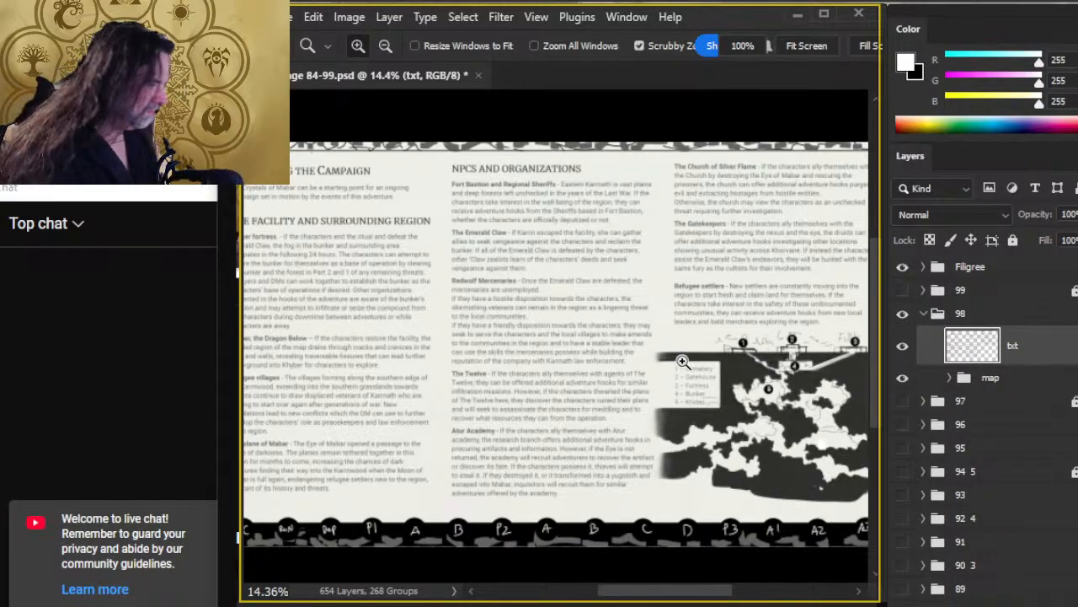
{"action": "key", "text": "l"}
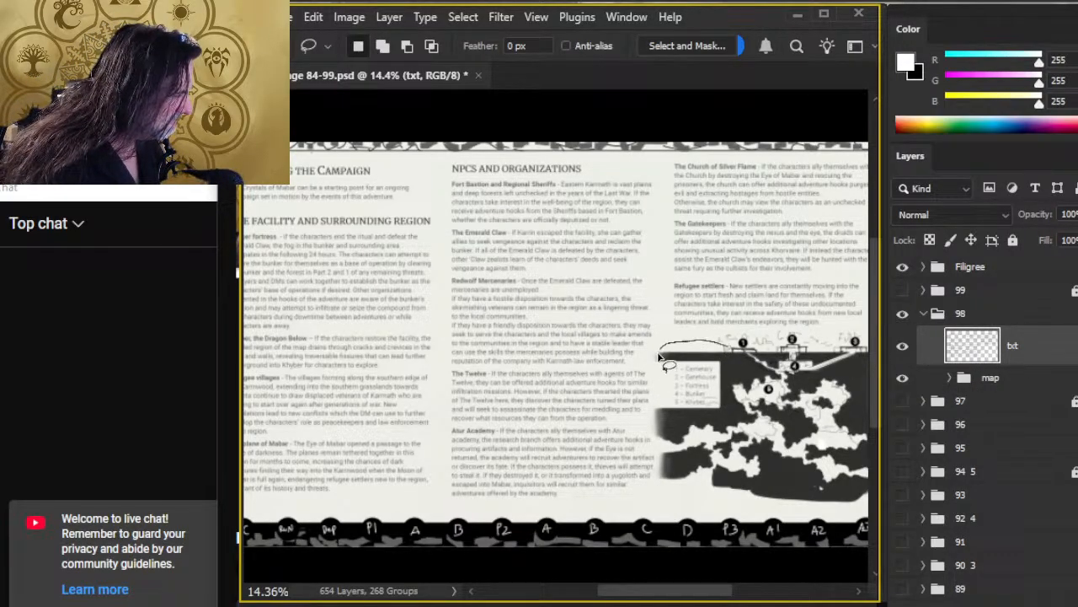
{"action": "mouse_move", "coordinate": [666, 412]}
{"action": "left_mouse_down"}
{"action": "mouse_move", "coordinate": [729, 400]}
{"action": "mouse_move", "coordinate": [703, 514]}
{"action": "left_mouse_up"}
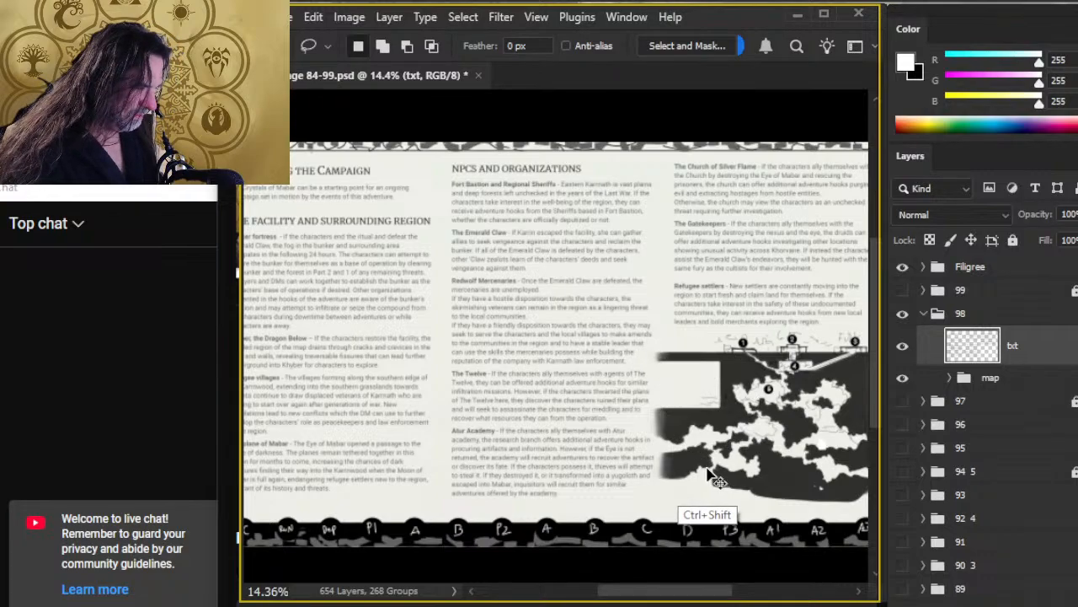
{"action": "key", "text": "ctrl+shift+j"}
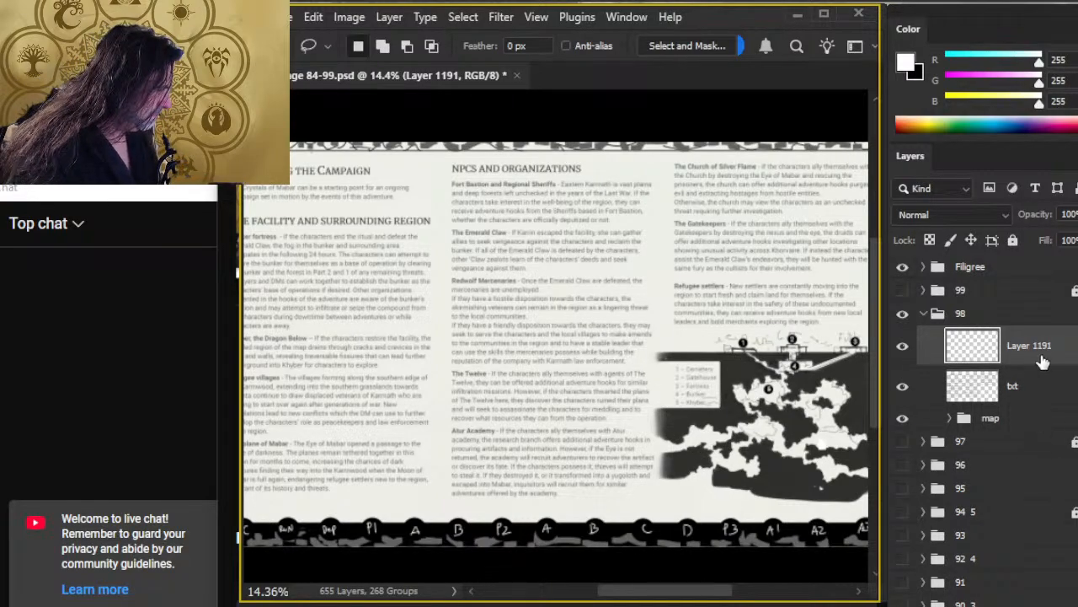
Step: Place the legend layer below txt and move it together with the map group over the top of the NPCs and Organizations column
{"action": "left_click_drag", "start_coordinate": [1039, 362], "coordinate": [1033, 426]}
{"action": "left_click", "coordinate": [1035, 426]}
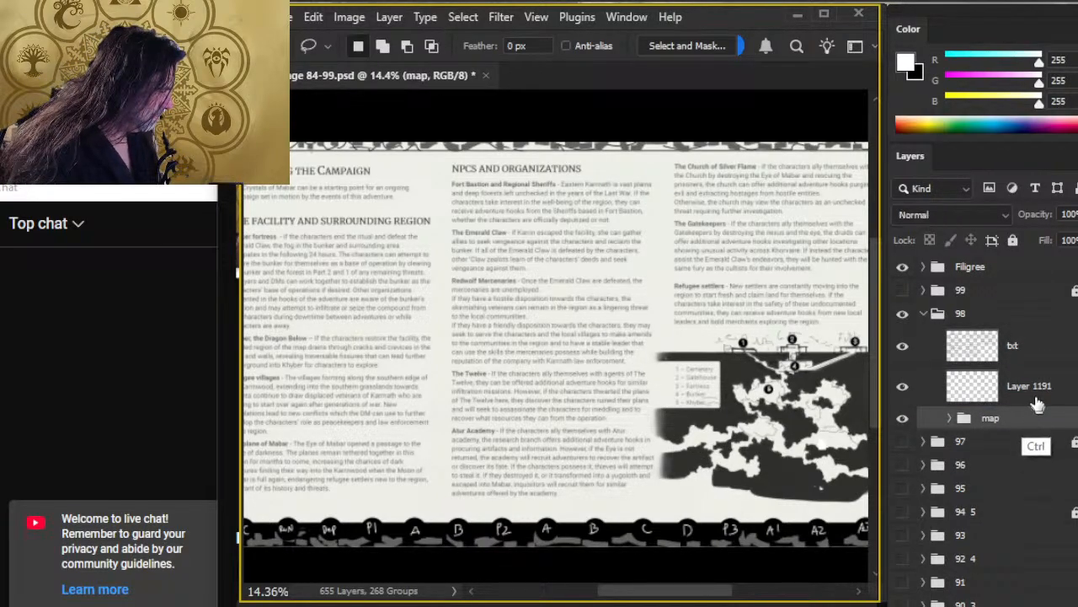
{"action": "left_click", "coordinate": [1037, 399], "text": "shift"}
{"action": "key", "text": "v"}
{"action": "mouse_move", "coordinate": [766, 459]}
{"action": "left_mouse_down"}
{"action": "mouse_move", "coordinate": [531, 273]}
{"action": "mouse_move", "coordinate": [505, 278]}
{"action": "mouse_move", "coordinate": [546, 287]}
{"action": "left_mouse_up"}
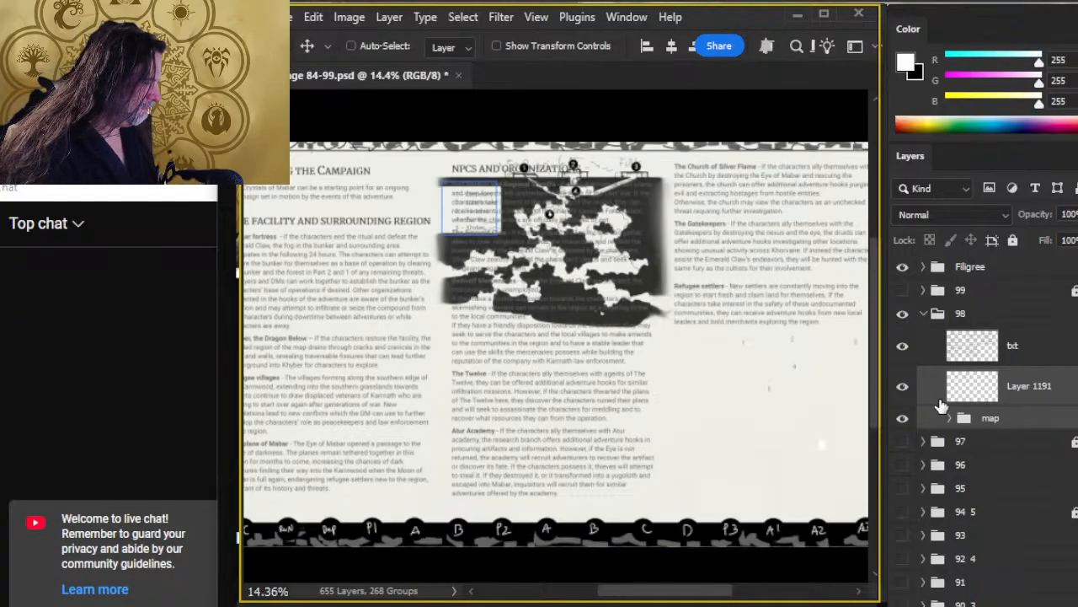
Step: Group the legend layer with the map group below txt, and fade the new group to a light grey behind the text
{"action": "left_click", "coordinate": [1012, 344]}
{"action": "left_click", "coordinate": [1030, 416]}
{"action": "key", "text": "ctrl+g"}
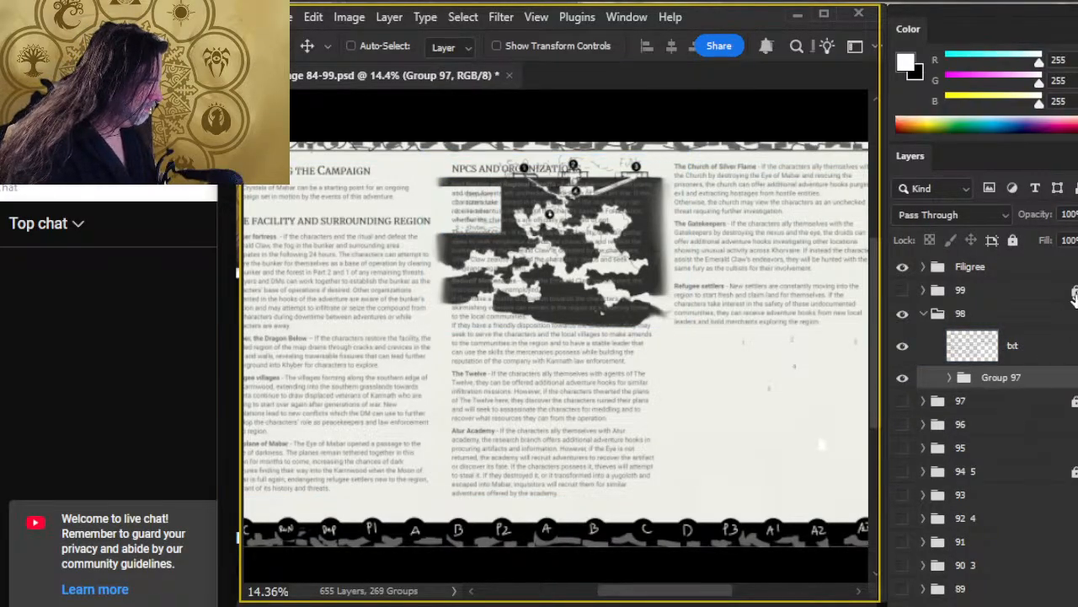
{"action": "left_click_drag", "start_coordinate": [1060, 239], "coordinate": [1036, 242]}
Step: On the txt layer, lasso the Church of Silver Flame through Refugee settlers paragraphs and move them straight down to the page's lower edge
{"action": "left_click", "coordinate": [994, 347]}
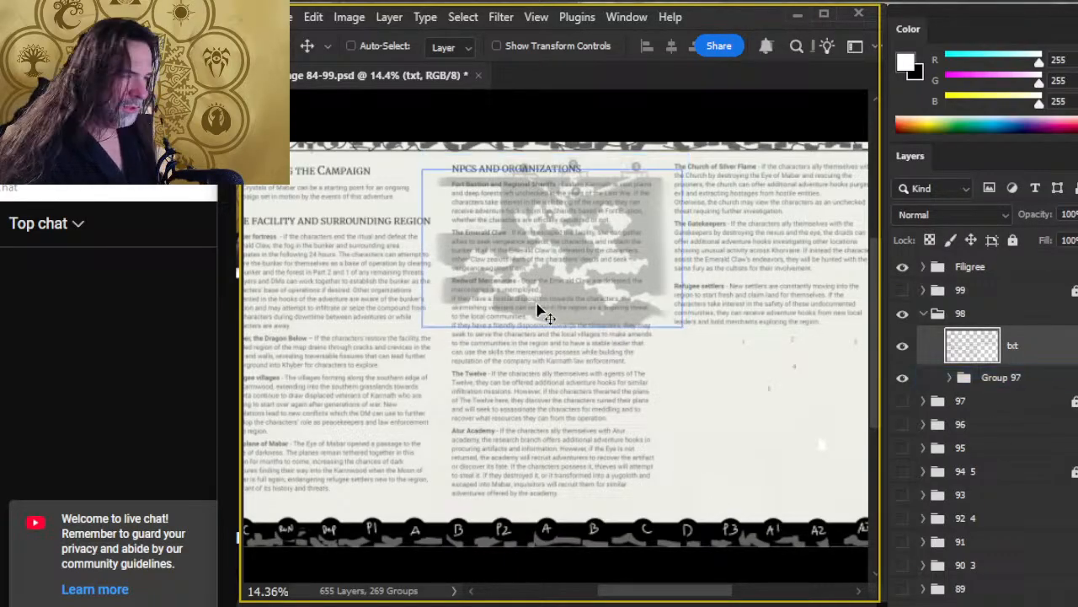
{"action": "scroll", "coordinate": [618, 294], "scroll_direction": "right", "scroll_amount": 4}
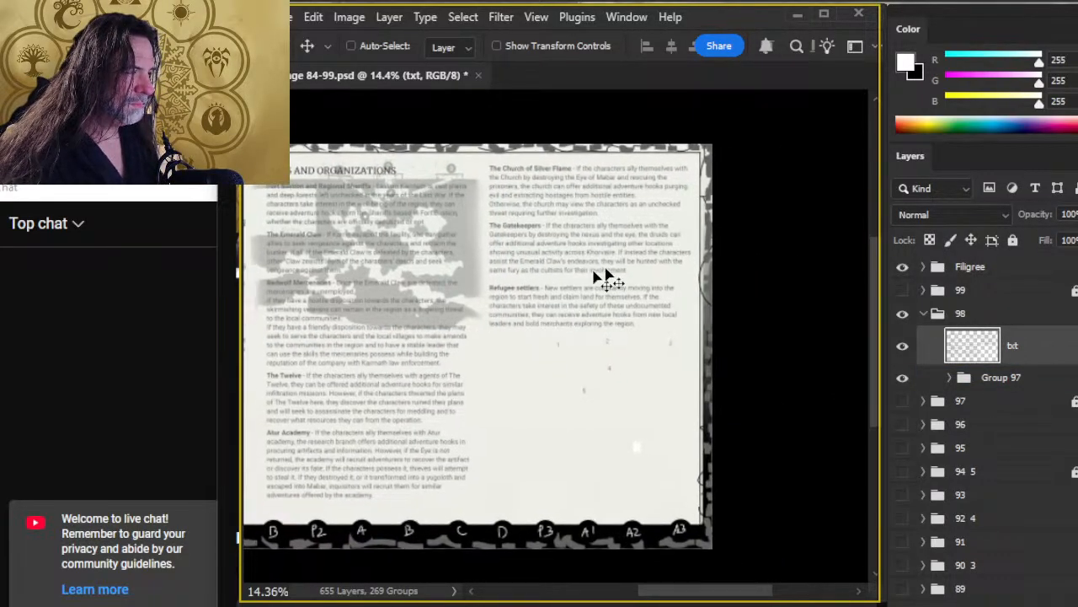
{"action": "key", "text": "l"}
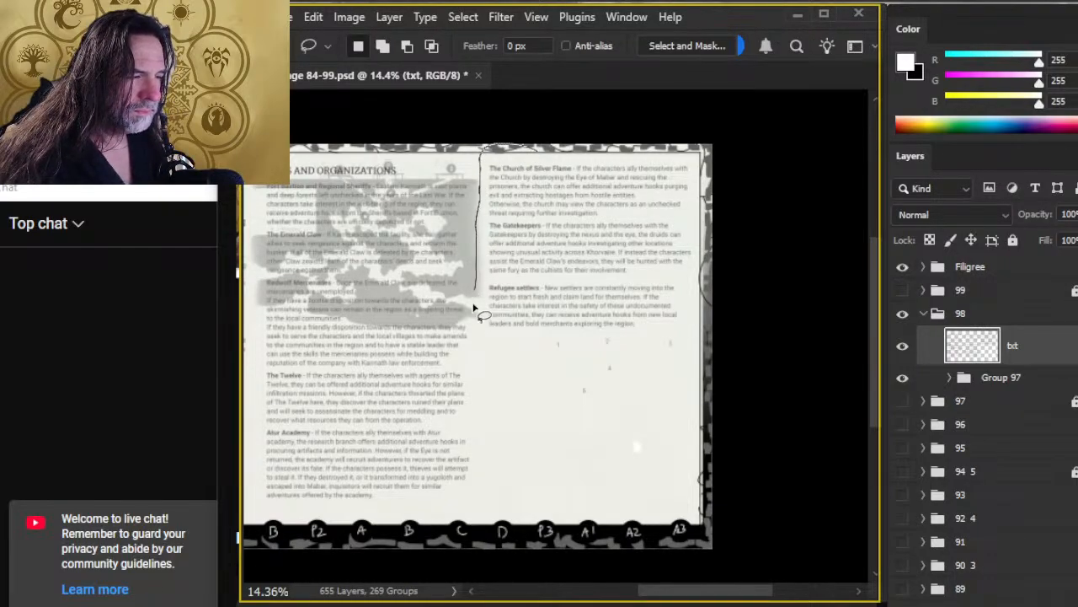
{"action": "mouse_move", "coordinate": [524, 392]}
{"action": "left_mouse_down"}
{"action": "mouse_move", "coordinate": [746, 241]}
{"action": "mouse_move", "coordinate": [522, 156]}
{"action": "left_mouse_up"}
{"action": "key", "text": "v"}
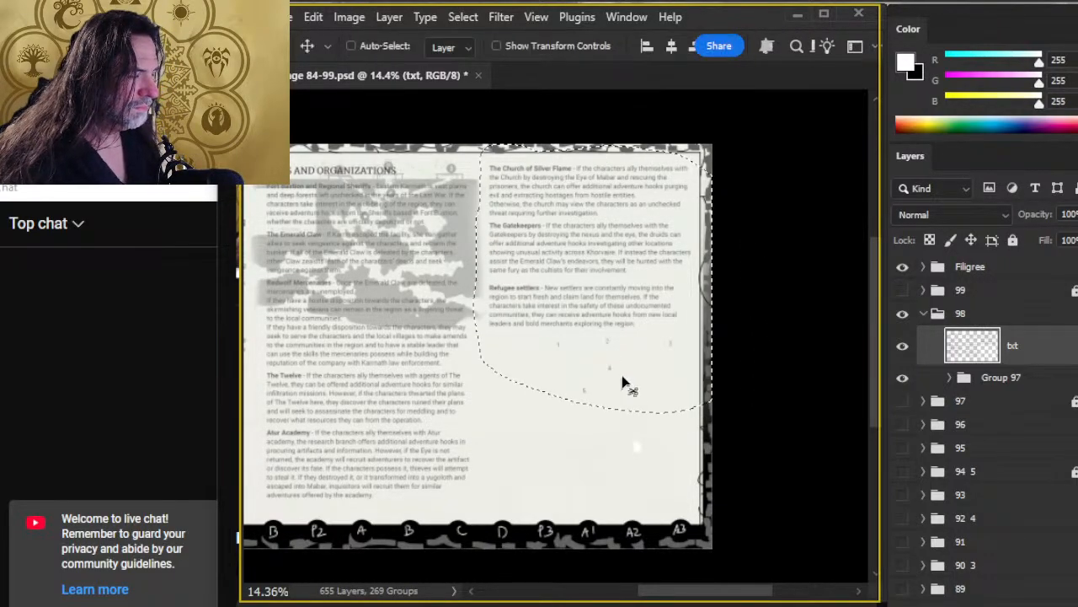
{"action": "mouse_move", "coordinate": [640, 321]}
{"action": "left_mouse_down"}
{"action": "mouse_move", "coordinate": [651, 497]}
{"action": "mouse_move", "coordinate": [660, 416]}
{"action": "mouse_move", "coordinate": [659, 426]}
{"action": "left_mouse_up"}
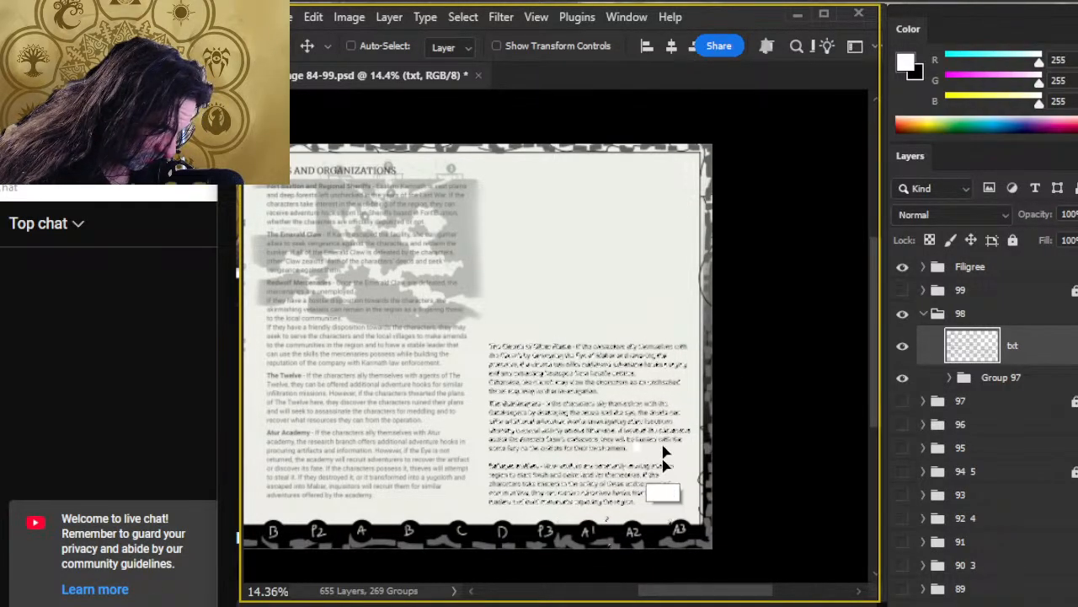
{"action": "left_click_drag", "start_coordinate": [525, 537], "coordinate": [557, 445]}
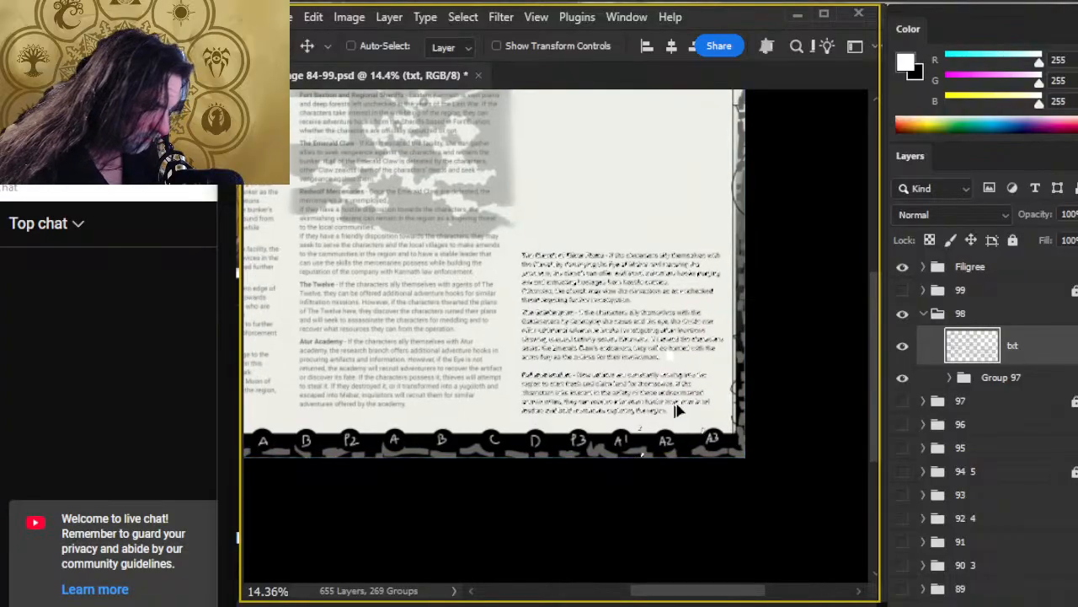
{"action": "left_click_drag", "start_coordinate": [675, 401], "coordinate": [681, 430]}
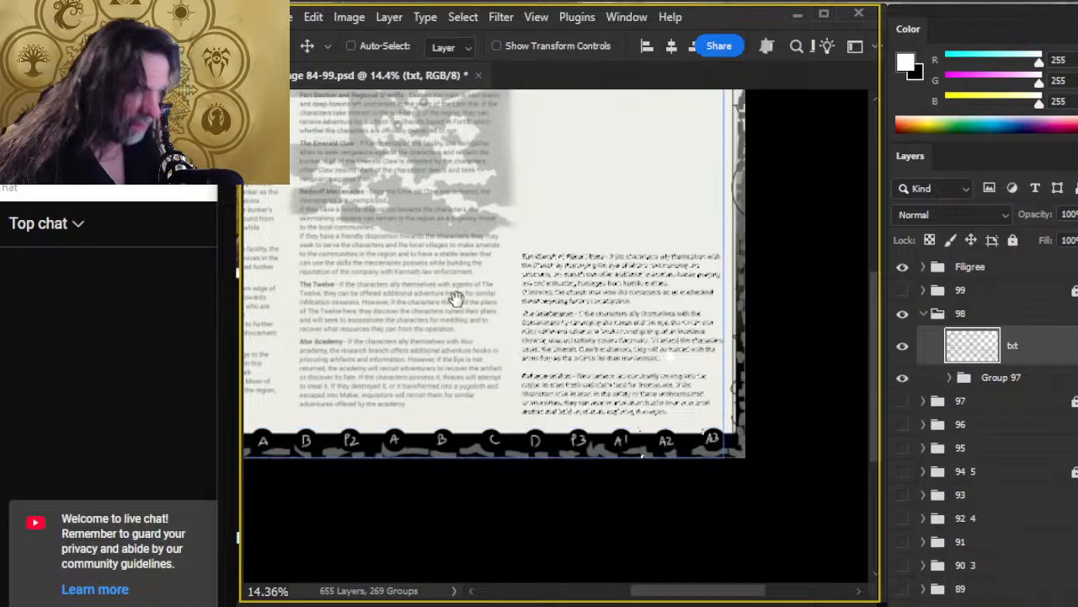
{"action": "left_click_drag", "start_coordinate": [679, 441], "coordinate": [783, 550]}
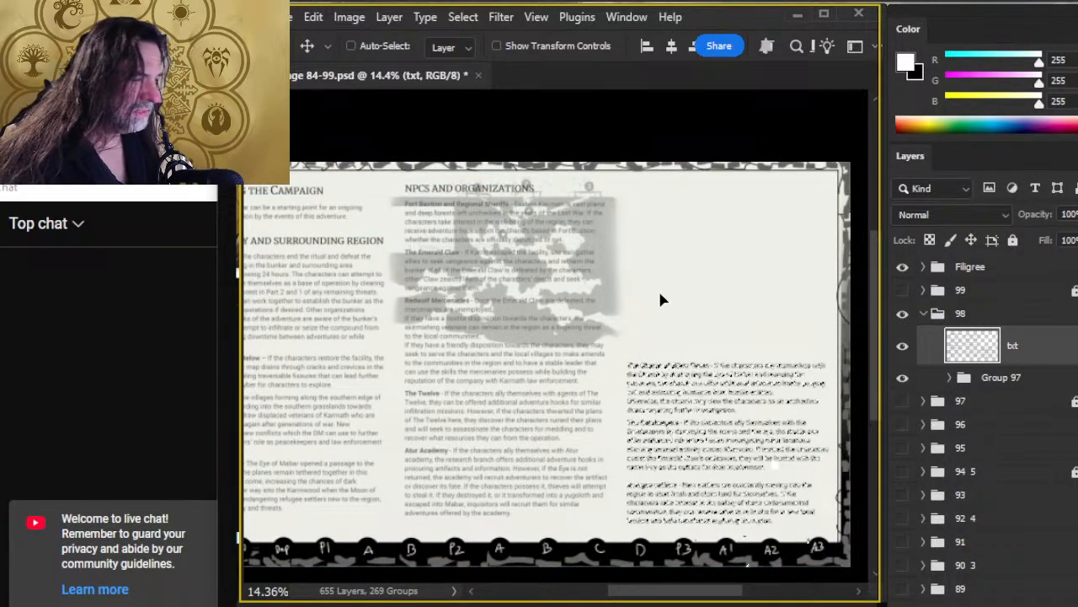
Step: Lasso The Twelve and Atur Academy paragraphs, cut them onto their own layer, and place them above The Church of Silver Flame
{"action": "key", "text": "l"}
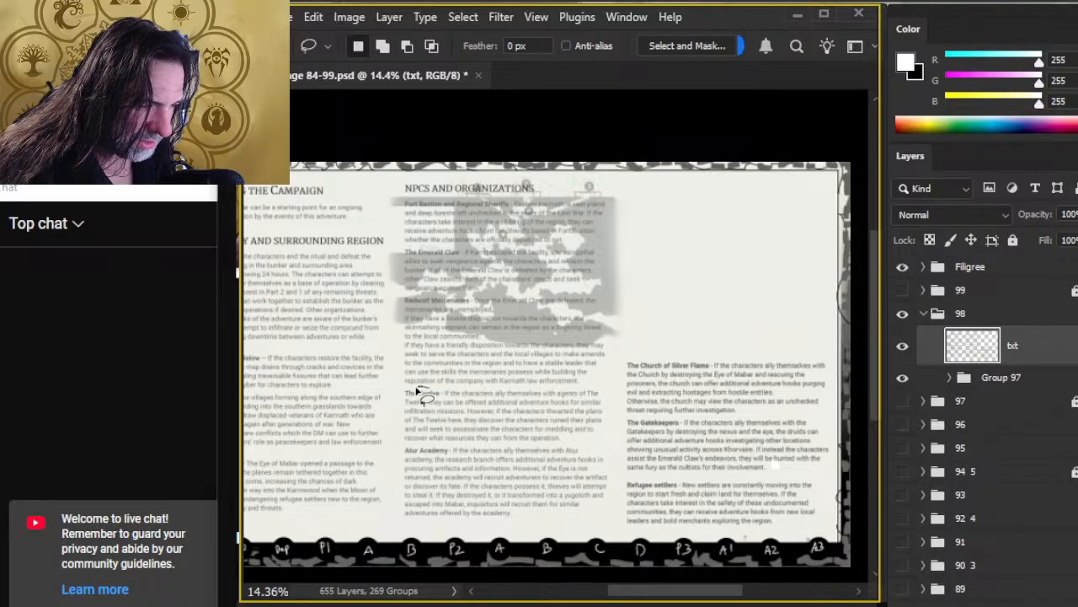
{"action": "mouse_move", "coordinate": [405, 529]}
{"action": "left_mouse_down"}
{"action": "mouse_move", "coordinate": [466, 547]}
{"action": "mouse_move", "coordinate": [552, 539]}
{"action": "left_mouse_up"}
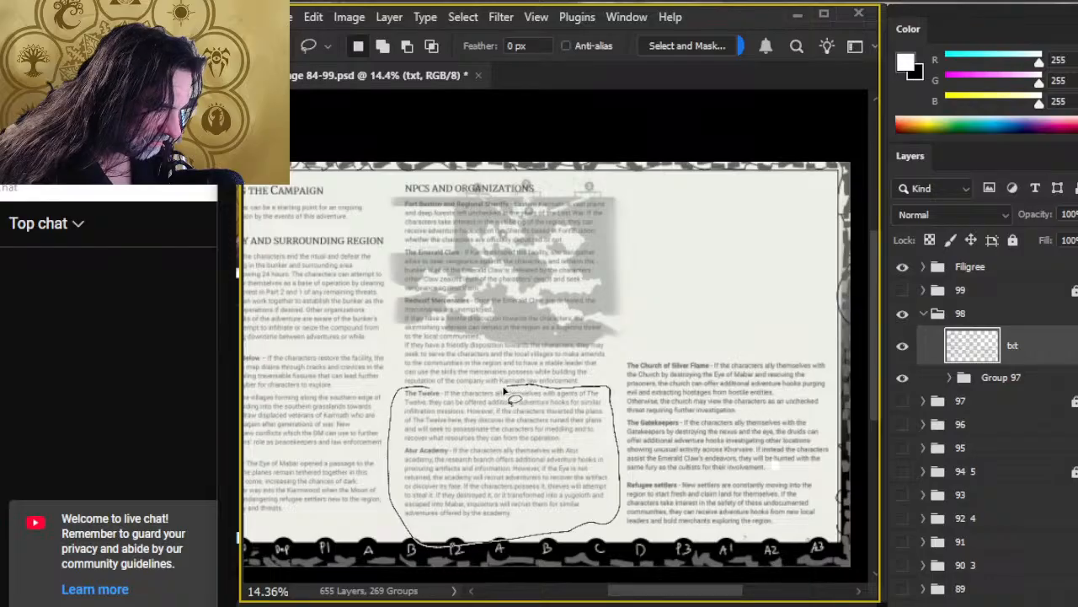
{"action": "left_click_drag", "start_coordinate": [436, 392], "coordinate": [559, 385]}
{"action": "key", "text": "alt"}
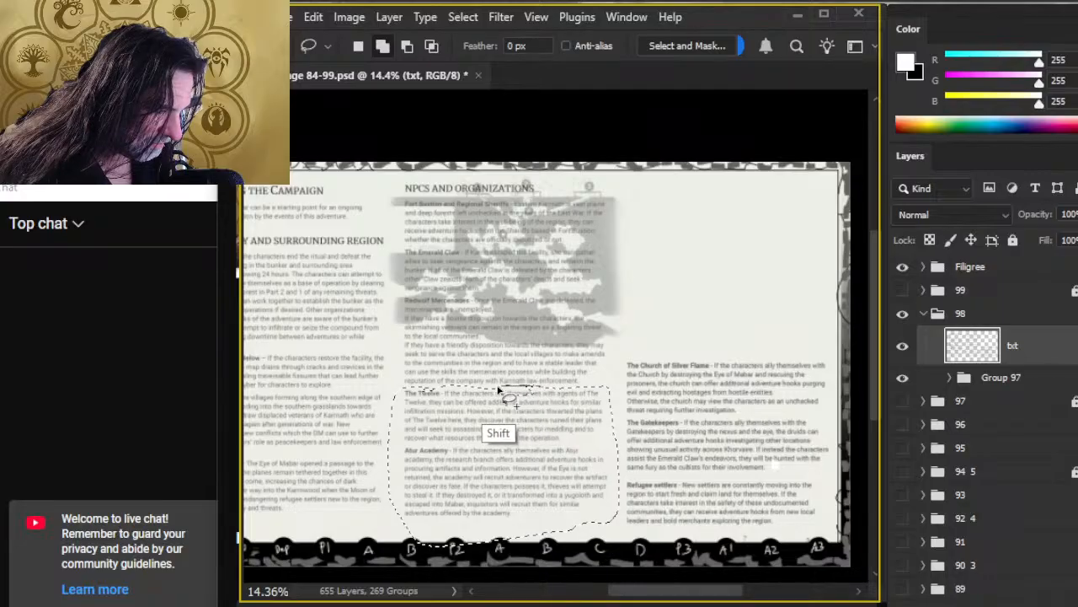
{"action": "key", "text": "shift"}
{"action": "mouse_move", "coordinate": [446, 396]}
{"action": "left_mouse_down"}
{"action": "mouse_move", "coordinate": [462, 406]}
{"action": "mouse_move", "coordinate": [428, 389]}
{"action": "mouse_move", "coordinate": [445, 402]}
{"action": "left_mouse_up"}
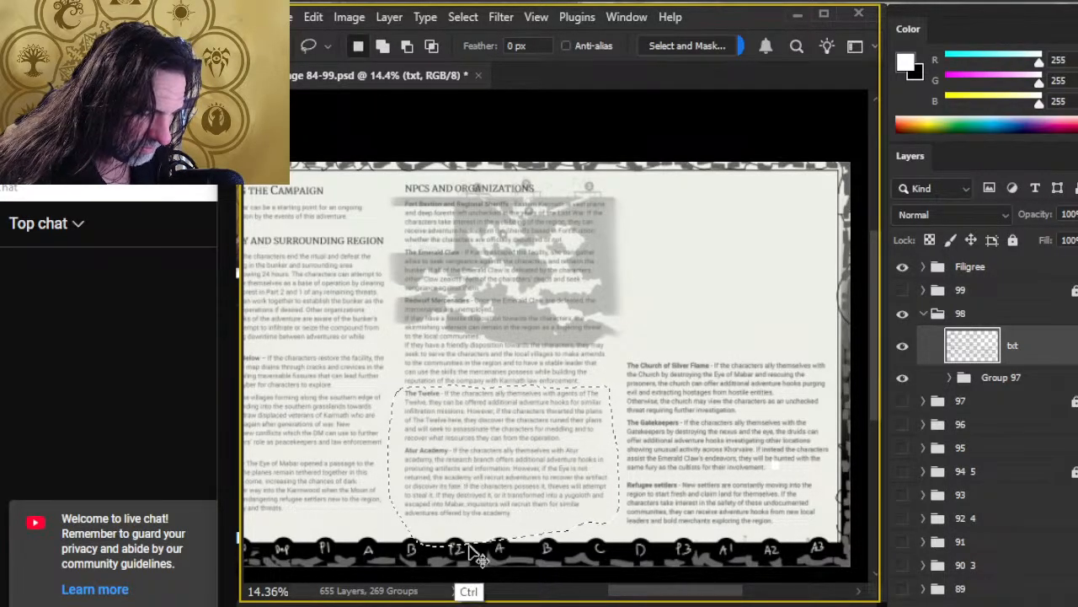
{"action": "key", "text": "ctrl+x"}
{"action": "key", "text": "ctrl+shift+v"}
{"action": "key", "text": "v"}
{"action": "left_click_drag", "start_coordinate": [513, 523], "coordinate": [730, 411]}
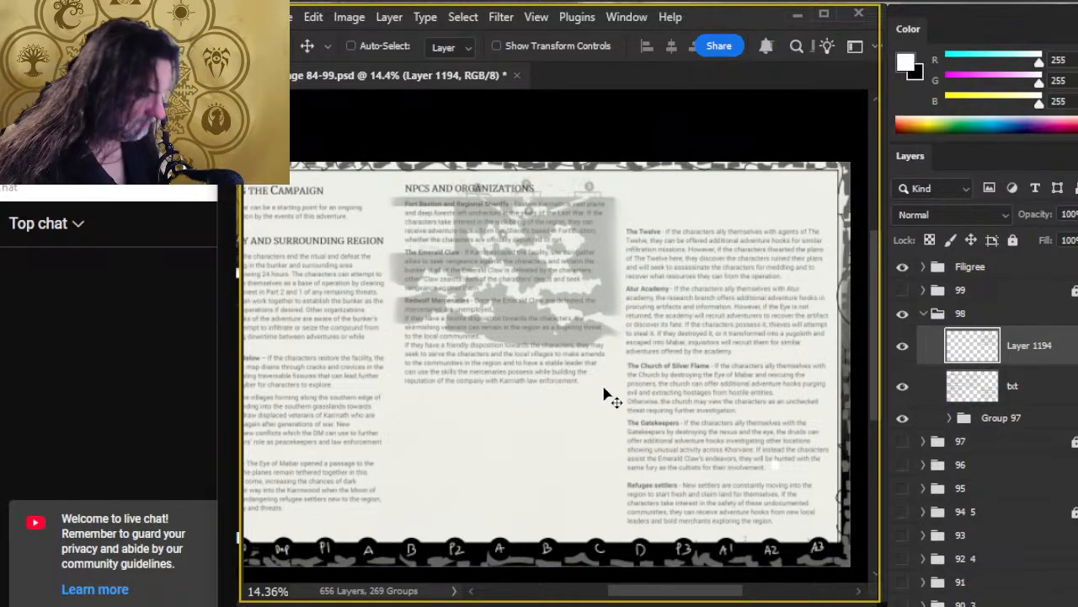
Step: On the txt layer, lasso the remaining NPCs and Organizations text and move it straight down beneath the map to the page's lower edge
{"action": "left_click", "coordinate": [927, 389]}
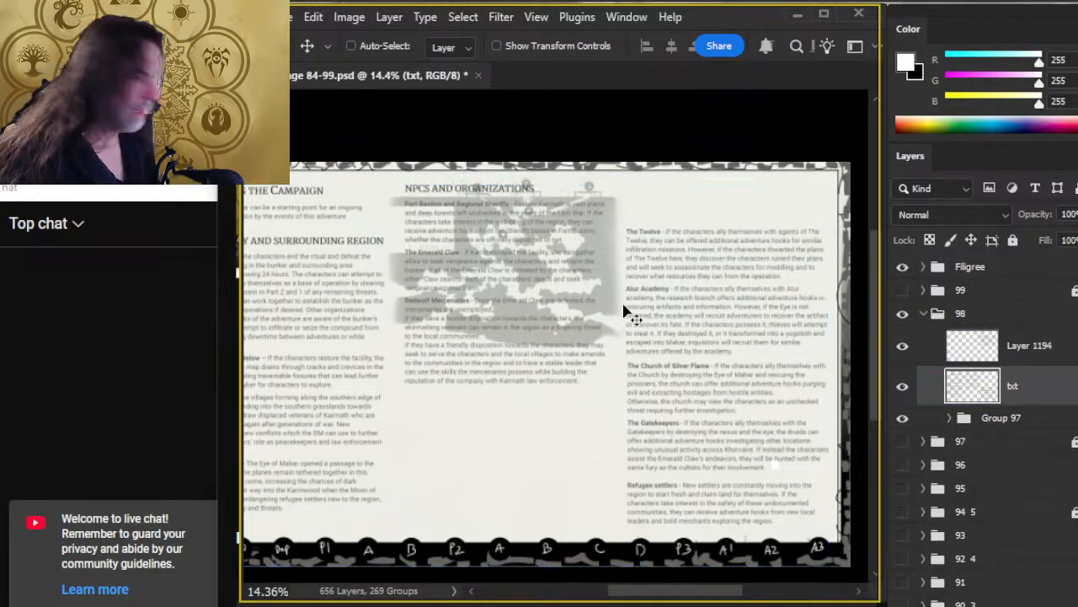
{"action": "key", "text": "l"}
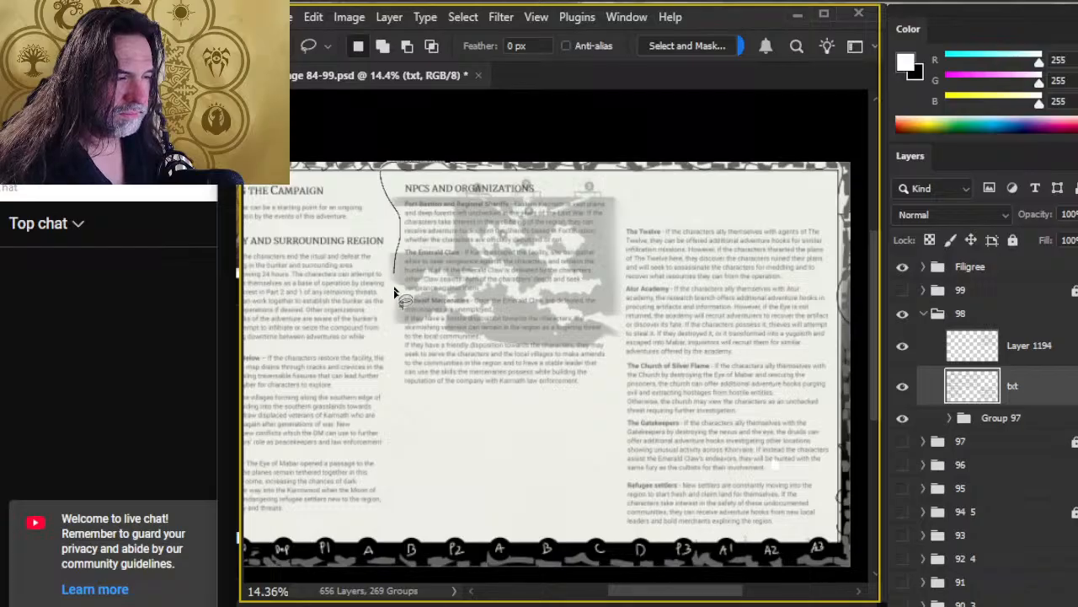
{"action": "mouse_move", "coordinate": [394, 338]}
{"action": "left_mouse_down"}
{"action": "mouse_move", "coordinate": [396, 394]}
{"action": "mouse_move", "coordinate": [486, 459]}
{"action": "mouse_move", "coordinate": [586, 436]}
{"action": "mouse_move", "coordinate": [610, 406]}
{"action": "left_mouse_up"}
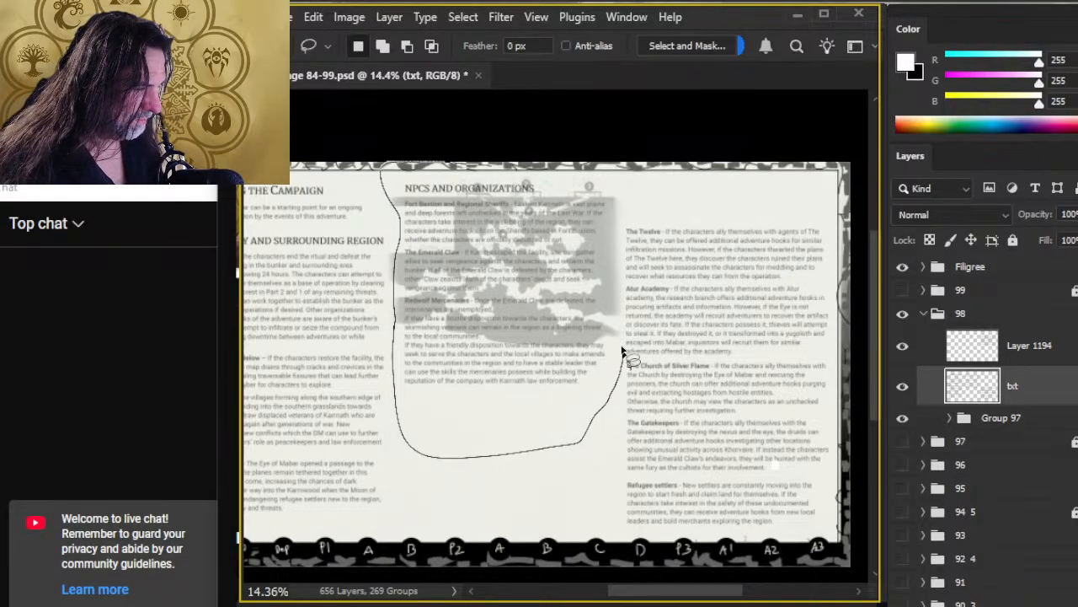
{"action": "left_click_drag", "start_coordinate": [579, 167], "coordinate": [587, 174]}
{"action": "key", "text": "v"}
{"action": "mouse_move", "coordinate": [539, 278]}
{"action": "left_mouse_down"}
{"action": "mouse_move", "coordinate": [540, 421]}
{"action": "mouse_move", "coordinate": [542, 408]}
{"action": "left_mouse_up"}
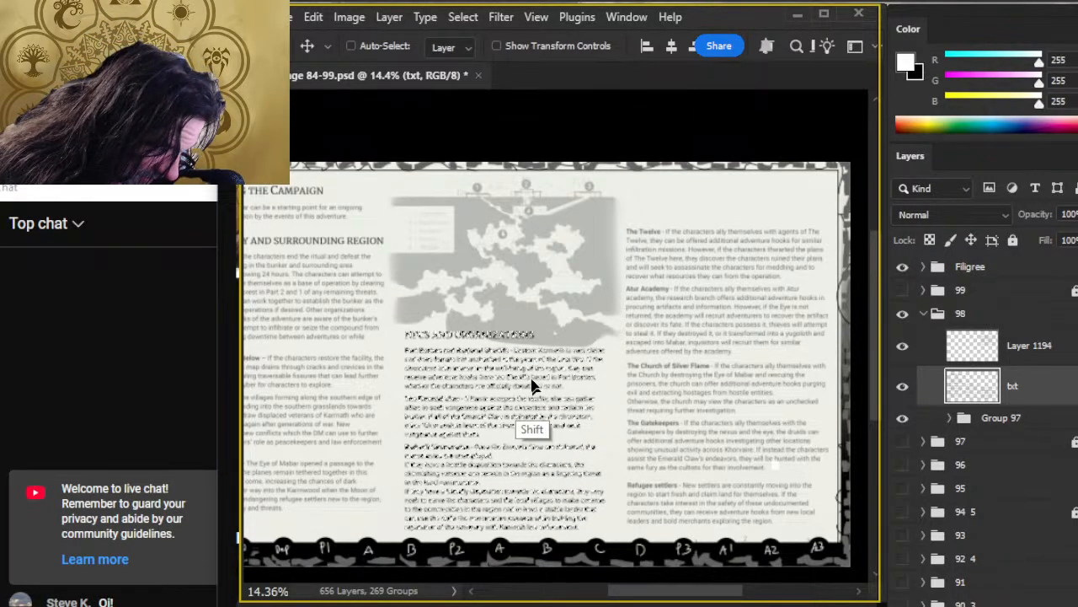
{"action": "scroll", "coordinate": [519, 426], "scroll_direction": "up", "scroll_amount": 3}
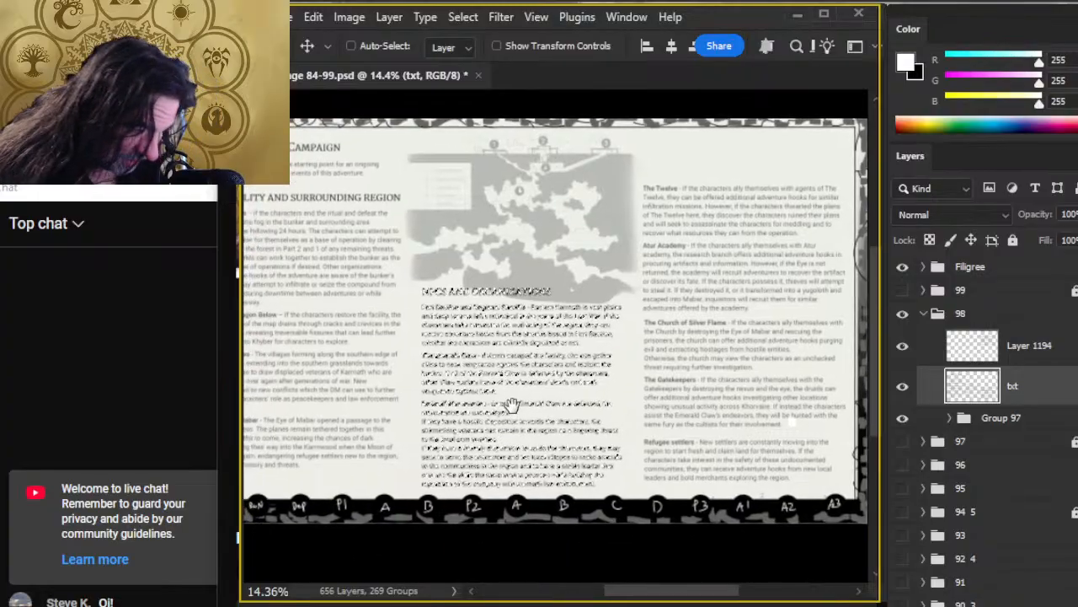
{"action": "scroll", "coordinate": [543, 424], "scroll_direction": "up", "scroll_amount": 1}
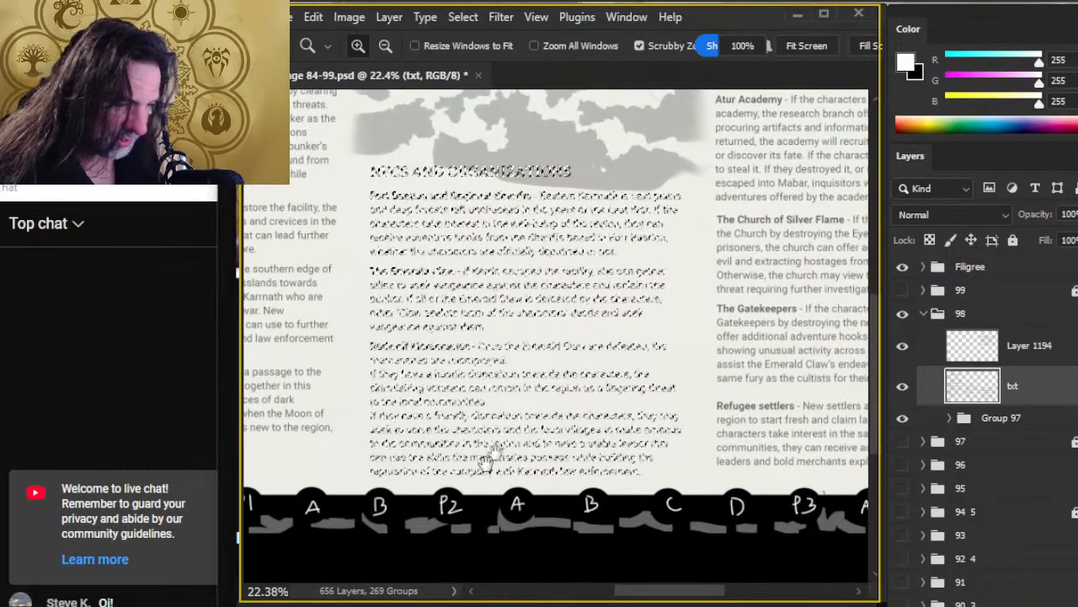
{"action": "left_click_drag", "start_coordinate": [535, 421], "coordinate": [536, 414]}
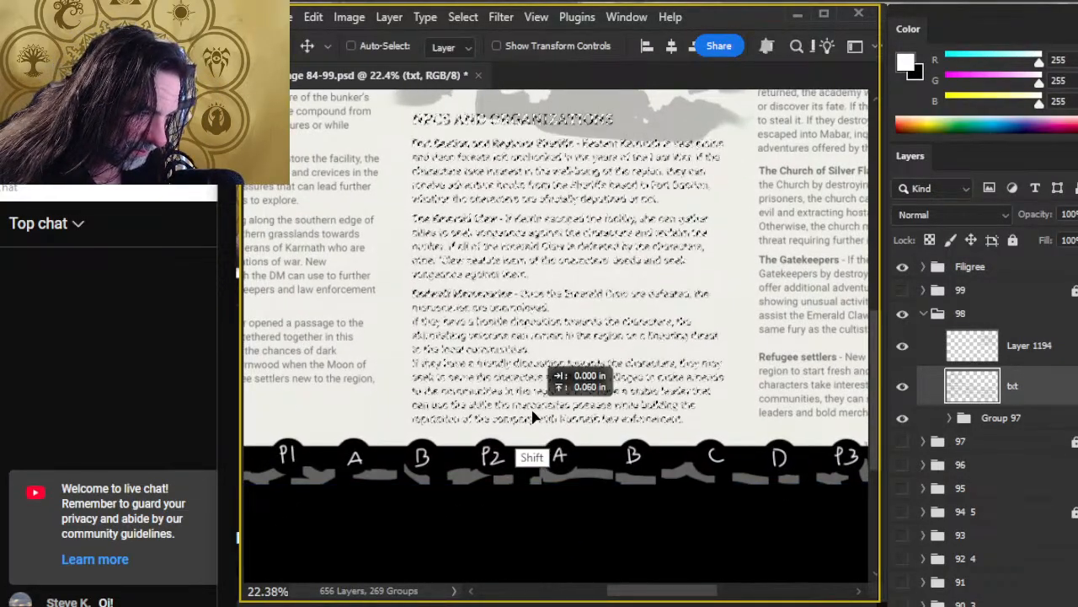
Step: Merge the layer holding The Twelve and Atur Academy paragraphs down into the txt layer
{"action": "left_click_drag", "start_coordinate": [626, 482], "coordinate": [394, 483]}
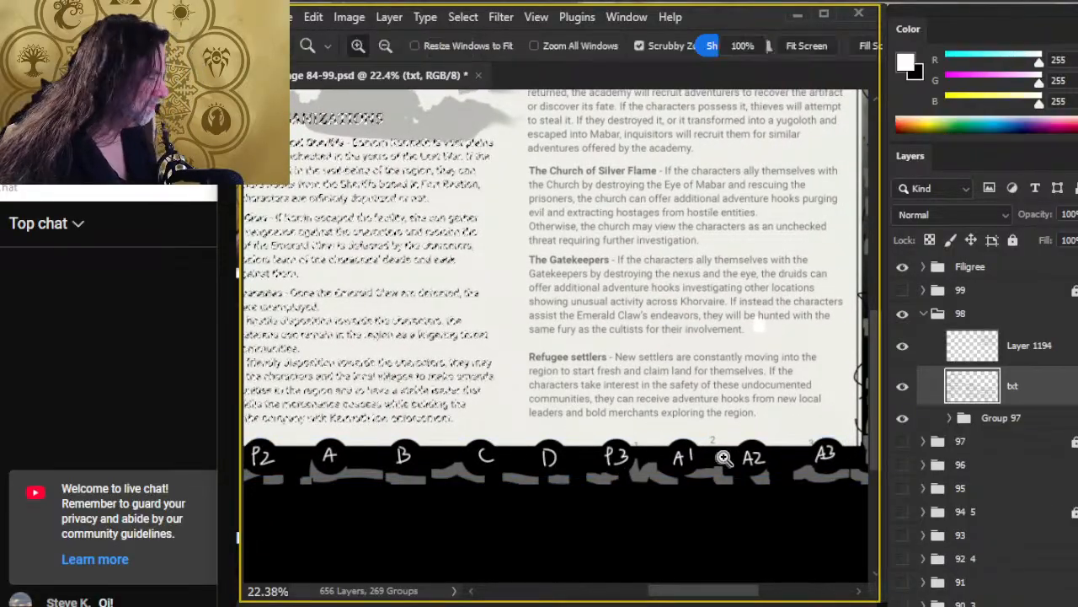
{"action": "scroll", "coordinate": [606, 396], "scroll_direction": "down", "scroll_amount": 1}
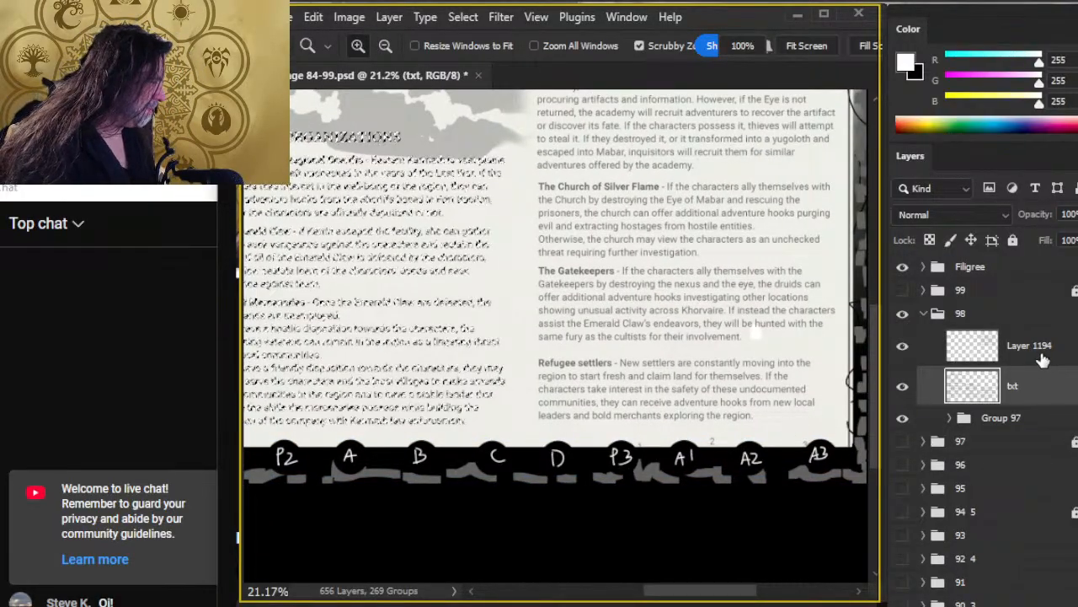
{"action": "right_click", "coordinate": [1044, 358]}
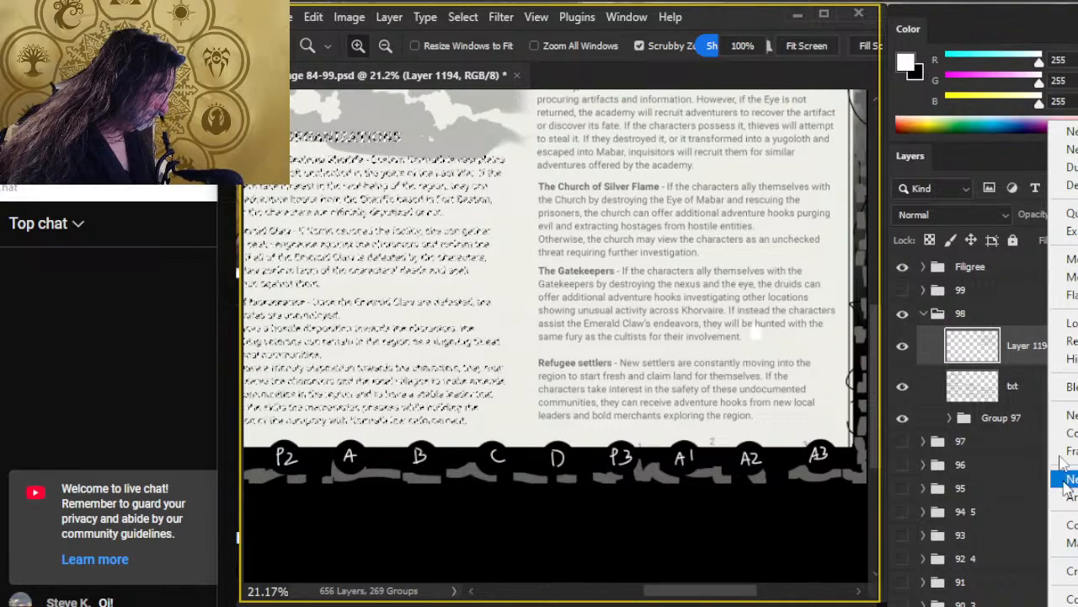
{"action": "left_click", "coordinate": [1065, 259]}
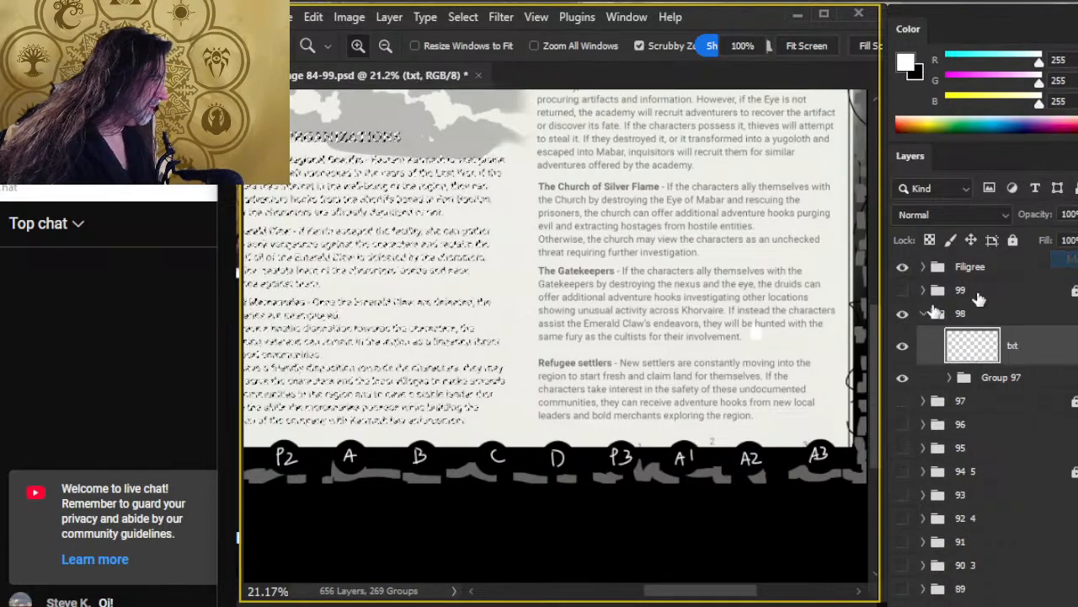
Step: Lasso the whole third text column from The Twelve to Refugee settlers, move it up to the page's top margin, and deselect it
{"action": "mouse_move", "coordinate": [745, 262]}
{"action": "left_mouse_down"}
{"action": "mouse_move", "coordinate": [698, 345]}
{"action": "mouse_move", "coordinate": [681, 328]}
{"action": "left_mouse_up"}
{"action": "key", "text": "l"}
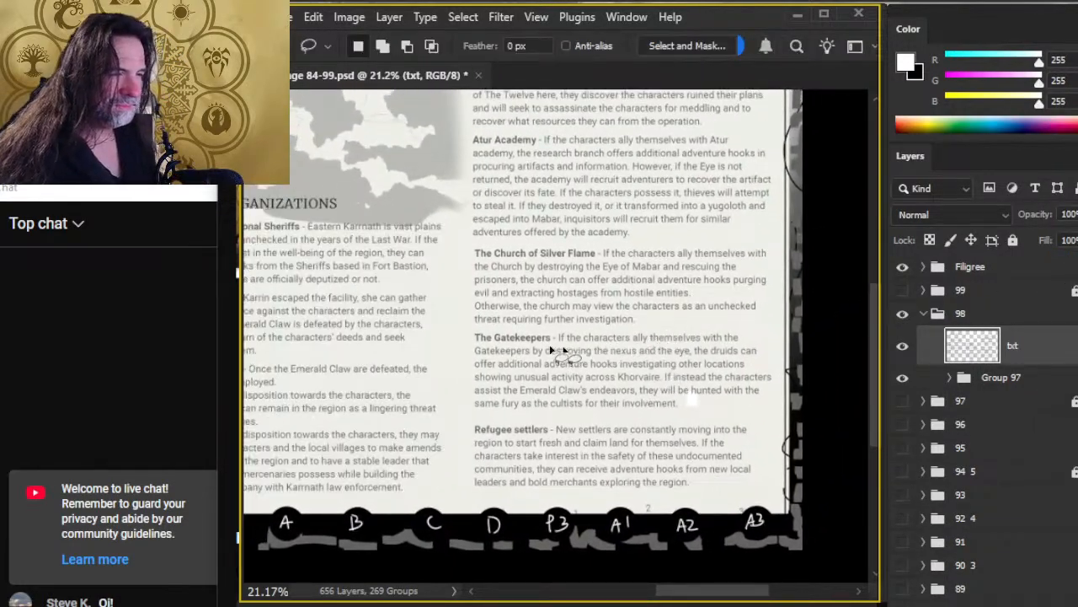
{"action": "key", "text": "z"}
{"action": "mouse_move", "coordinate": [595, 250]}
{"action": "left_mouse_down"}
{"action": "mouse_move", "coordinate": [568, 264]}
{"action": "mouse_move", "coordinate": [549, 247]}
{"action": "mouse_move", "coordinate": [753, 273]}
{"action": "left_mouse_up"}
{"action": "left_click_drag", "start_coordinate": [621, 361], "coordinate": [631, 420]}
{"action": "key", "text": "l"}
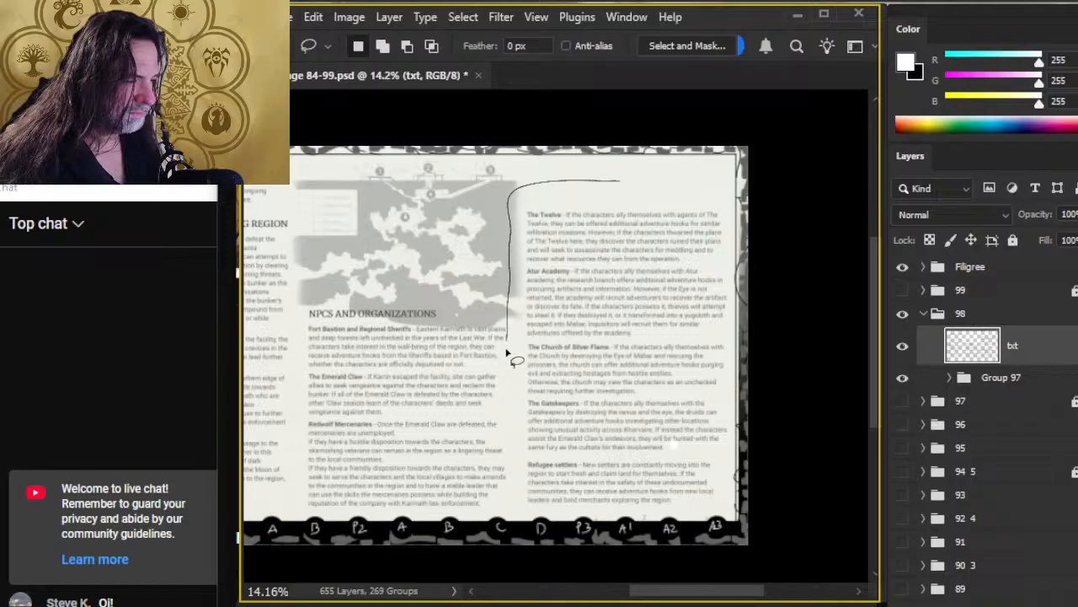
{"action": "mouse_move", "coordinate": [509, 354]}
{"action": "left_mouse_down"}
{"action": "mouse_move", "coordinate": [517, 371]}
{"action": "mouse_move", "coordinate": [600, 199]}
{"action": "left_mouse_up"}
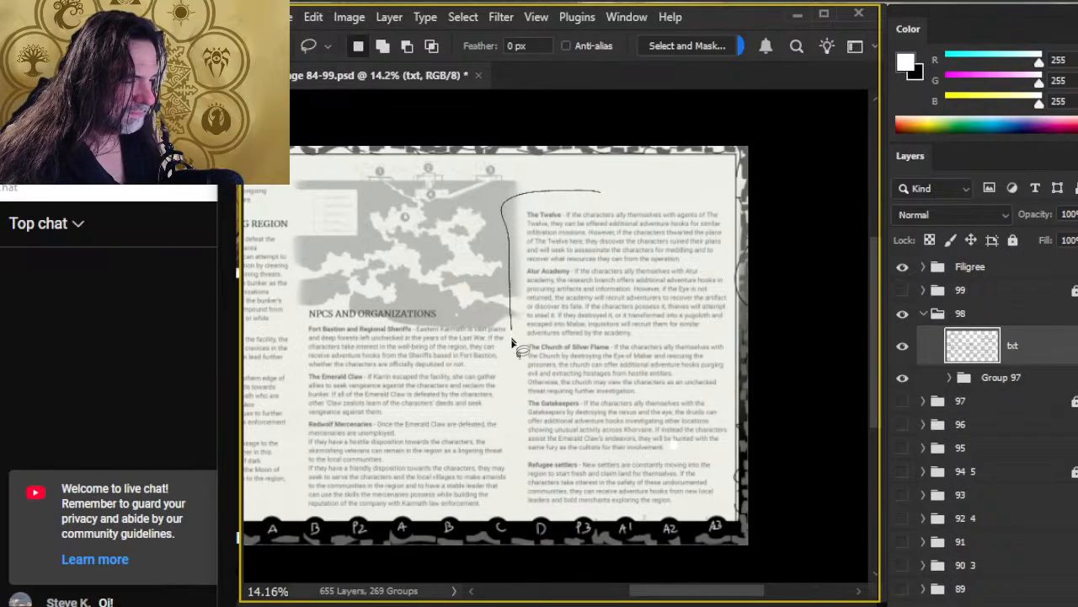
{"action": "mouse_move", "coordinate": [733, 552]}
{"action": "left_mouse_down"}
{"action": "mouse_move", "coordinate": [796, 378]}
{"action": "mouse_move", "coordinate": [745, 216]}
{"action": "mouse_move", "coordinate": [648, 209]}
{"action": "left_mouse_up"}
{"action": "key", "text": "v"}
{"action": "mouse_move", "coordinate": [668, 338]}
{"action": "left_mouse_down"}
{"action": "mouse_move", "coordinate": [675, 283]}
{"action": "mouse_move", "coordinate": [680, 303]}
{"action": "left_mouse_up"}
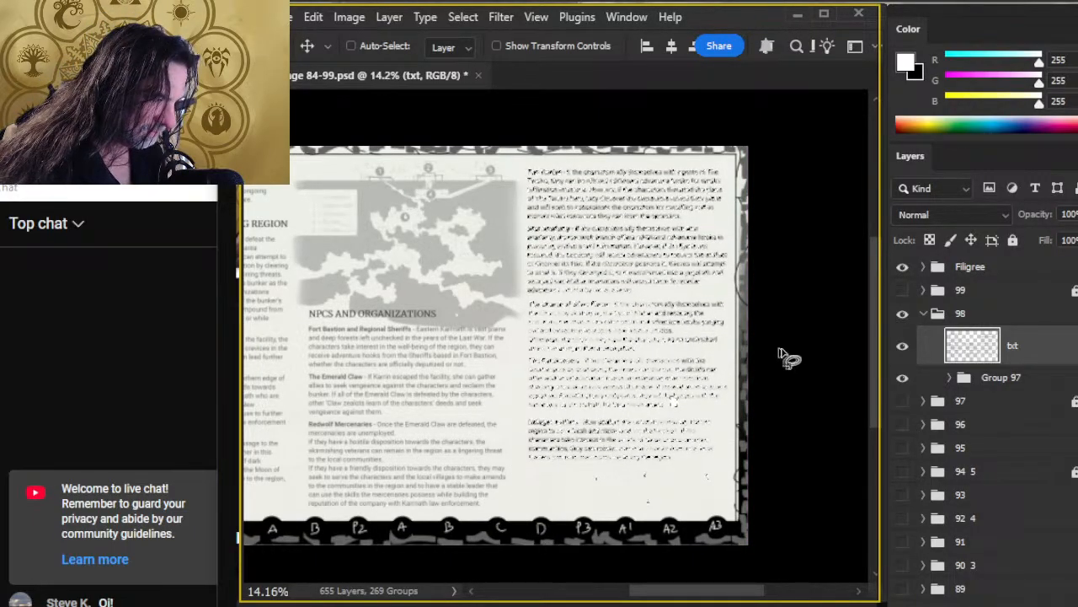
{"action": "key", "text": "l"}
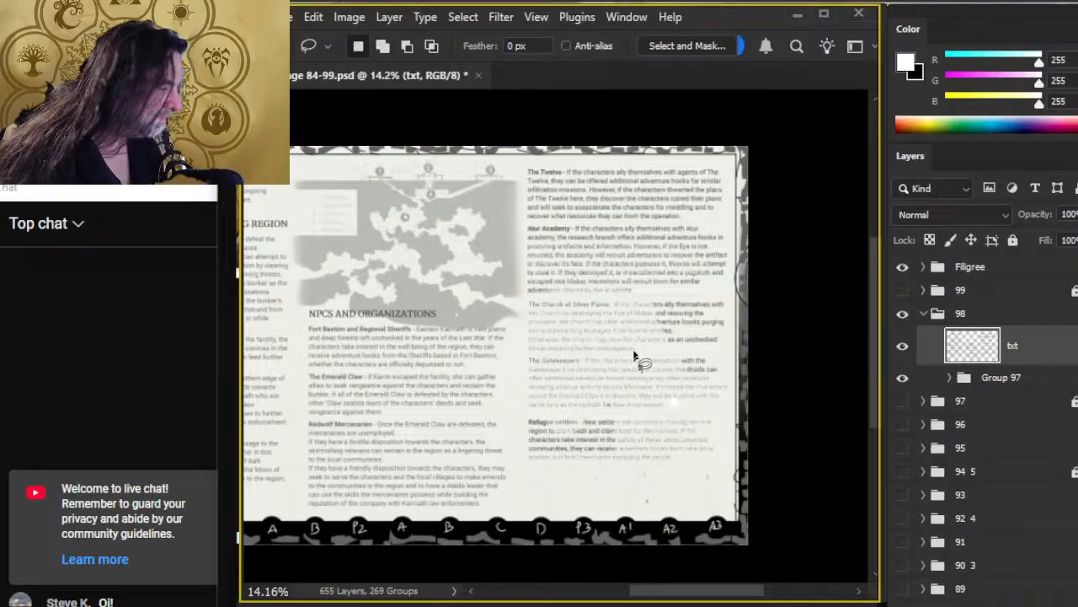
Step: Check page 98's layout by toggling the page group and map group's visibility, and examine where the map meets the NPCs and Organizations text
{"action": "left_click", "coordinate": [905, 314]}
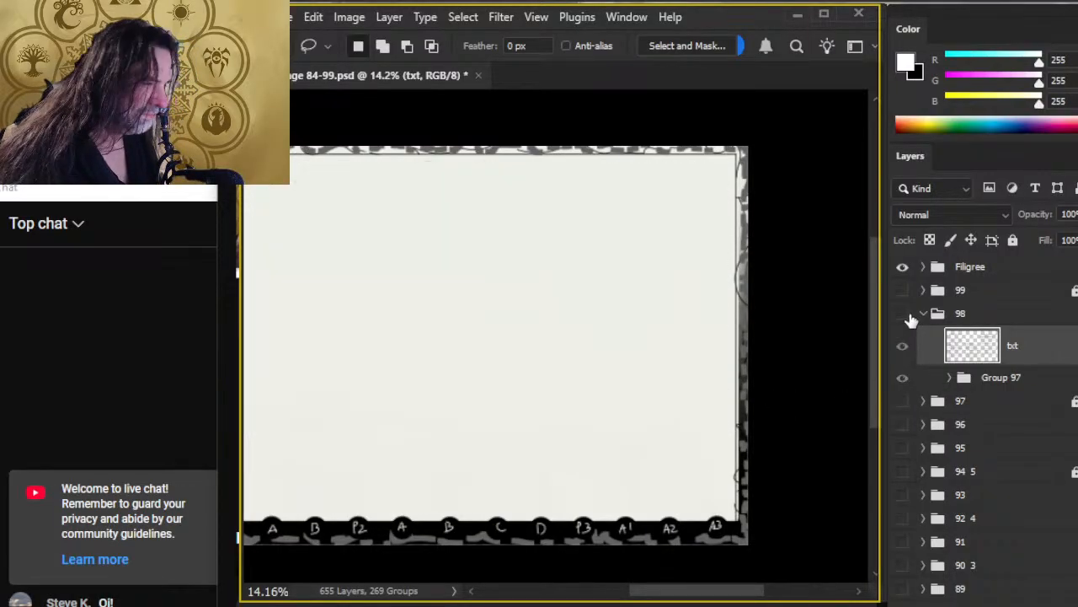
{"action": "left_click", "coordinate": [904, 314]}
{"action": "left_click", "coordinate": [903, 379]}
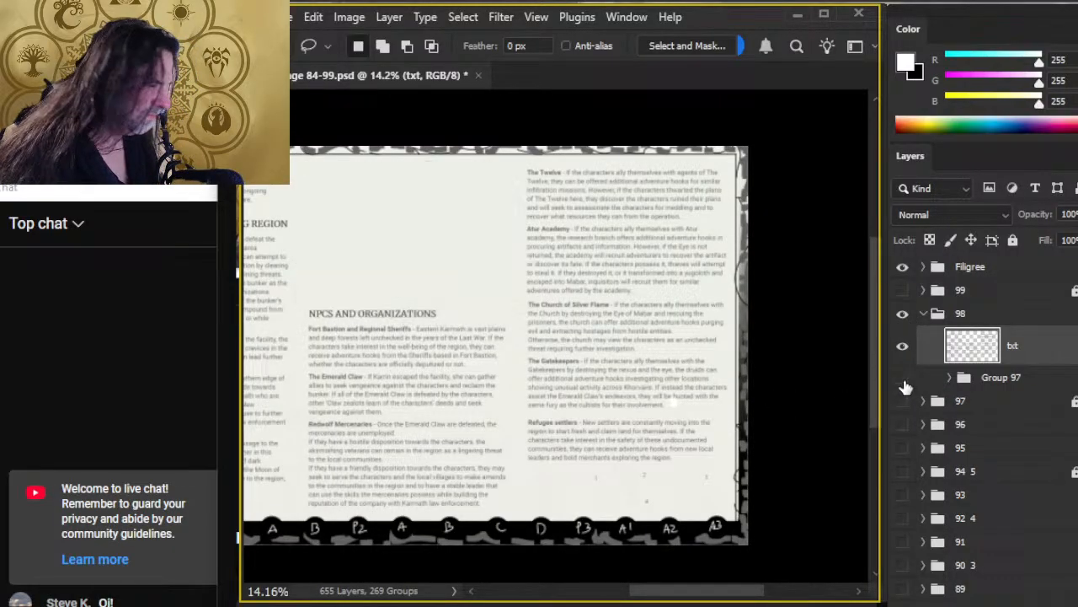
{"action": "left_click", "coordinate": [903, 379]}
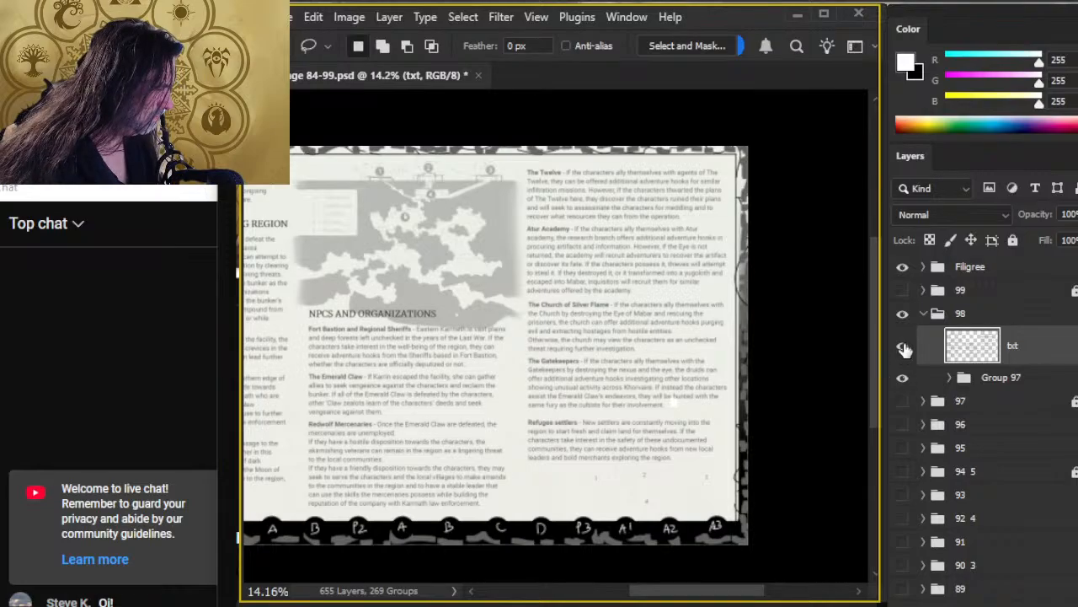
{"action": "key", "text": "v"}
{"action": "left_click_drag", "start_coordinate": [547, 485], "coordinate": [582, 481]}
{"action": "key", "text": "ctrl+z"}
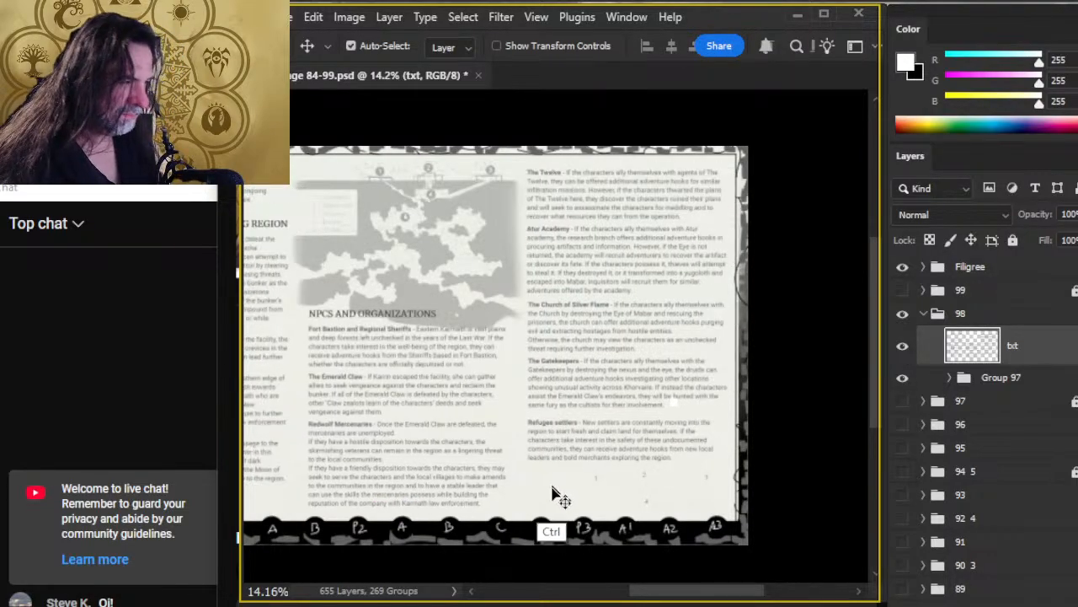
{"action": "key", "text": "z"}
{"action": "left_click_drag", "start_coordinate": [380, 356], "coordinate": [502, 477]}
{"action": "left_click_drag", "start_coordinate": [573, 449], "coordinate": [555, 448]}
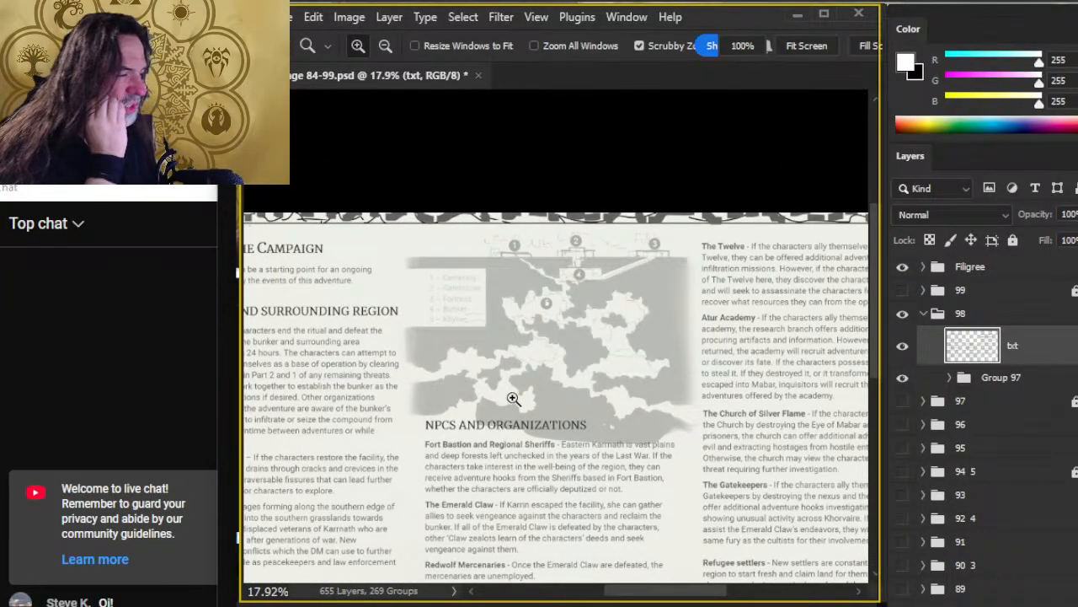
Step: Examine page 98's three-column layout, comparing the space taken by the map and each text section
{"action": "scroll", "coordinate": [619, 413], "scroll_direction": "down", "scroll_amount": 3}
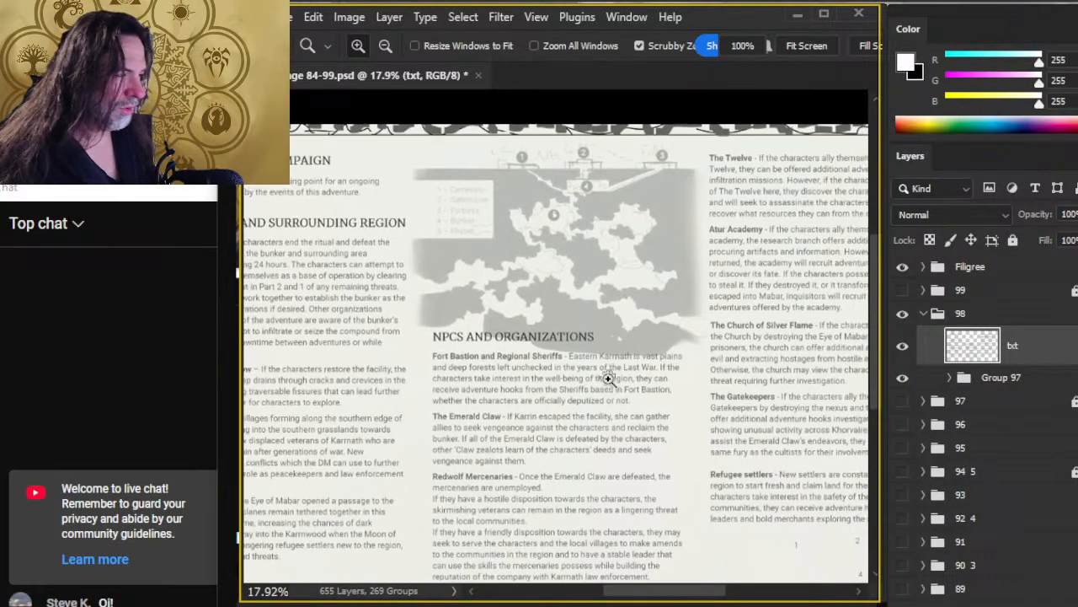
{"action": "left_click_drag", "start_coordinate": [605, 438], "coordinate": [513, 441]}
{"action": "left_click_drag", "start_coordinate": [385, 357], "coordinate": [382, 390]}
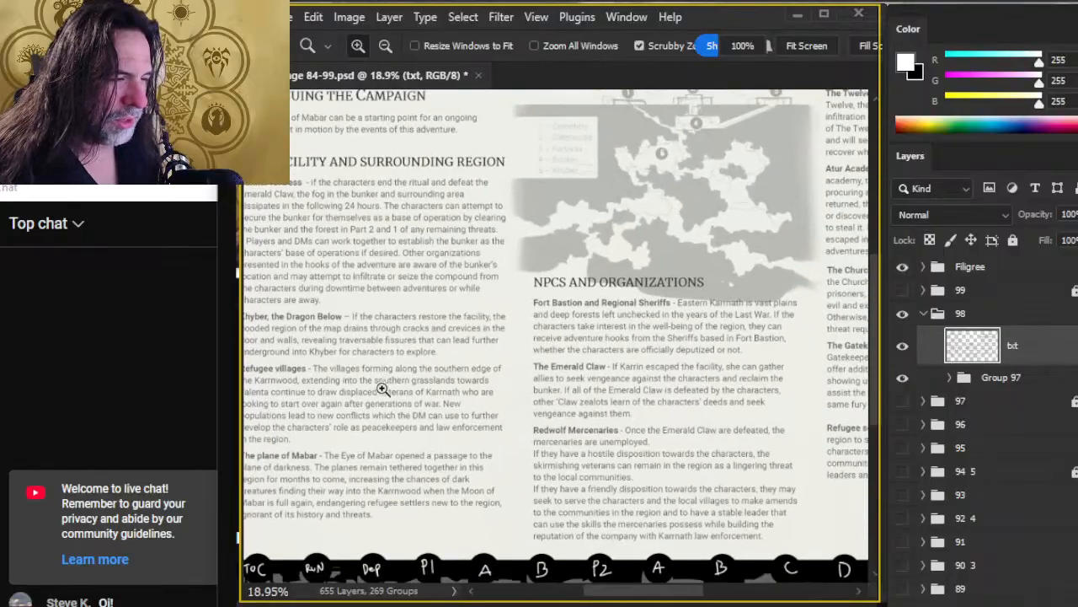
{"action": "left_click_drag", "start_coordinate": [381, 325], "coordinate": [379, 370]}
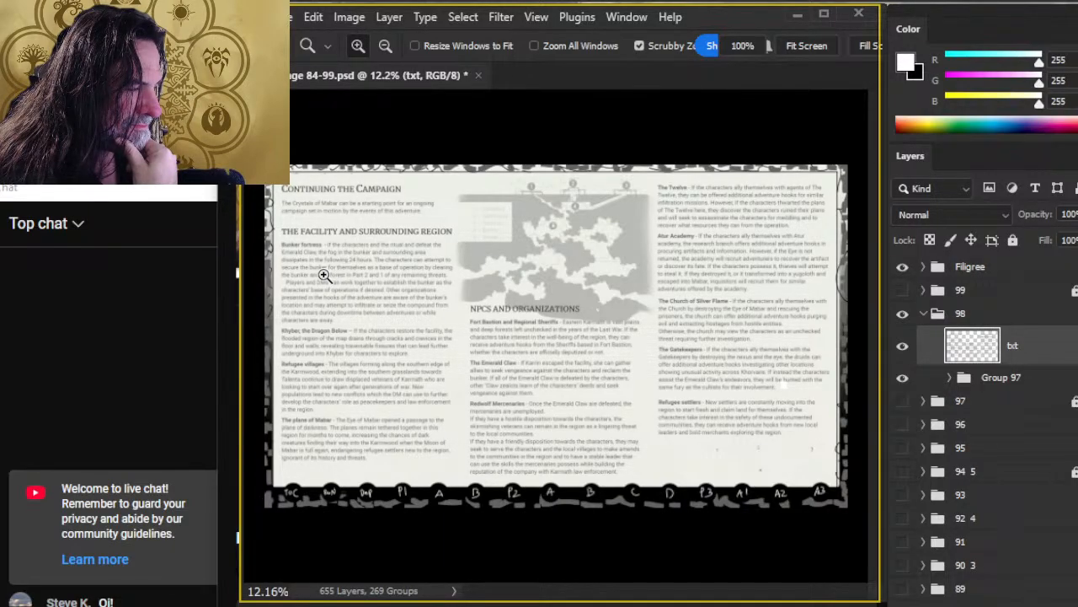
{"action": "mouse_move", "coordinate": [350, 269]}
{"action": "left_mouse_down"}
{"action": "mouse_move", "coordinate": [402, 262]}
{"action": "mouse_move", "coordinate": [380, 258]}
{"action": "mouse_move", "coordinate": [349, 274]}
{"action": "left_mouse_up"}
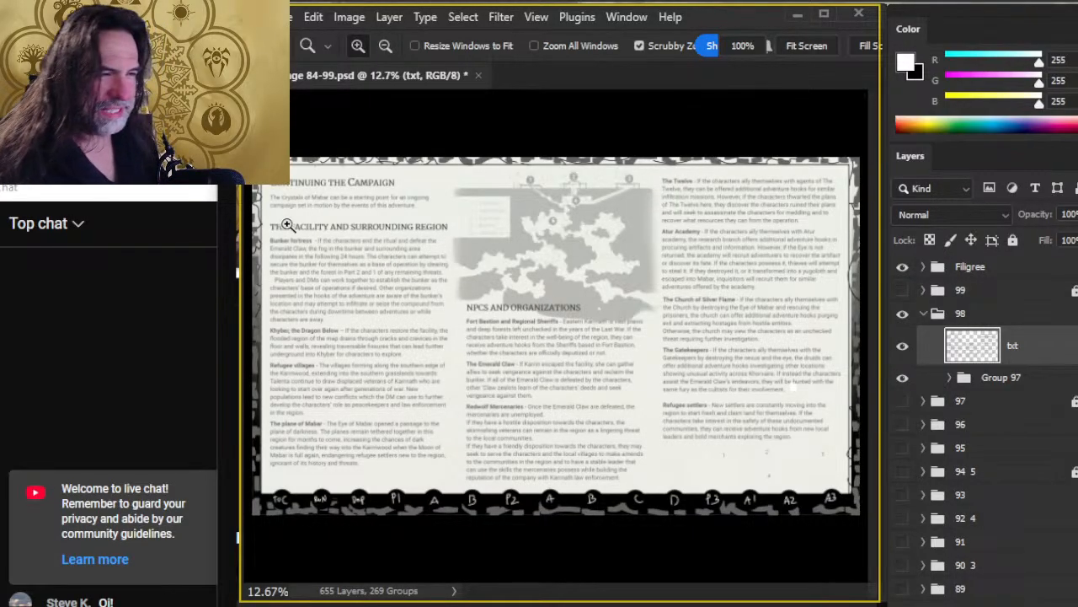
{"action": "mouse_move", "coordinate": [572, 317]}
{"action": "left_mouse_down"}
{"action": "mouse_move", "coordinate": [638, 308]}
{"action": "mouse_move", "coordinate": [564, 301]}
{"action": "left_mouse_up"}
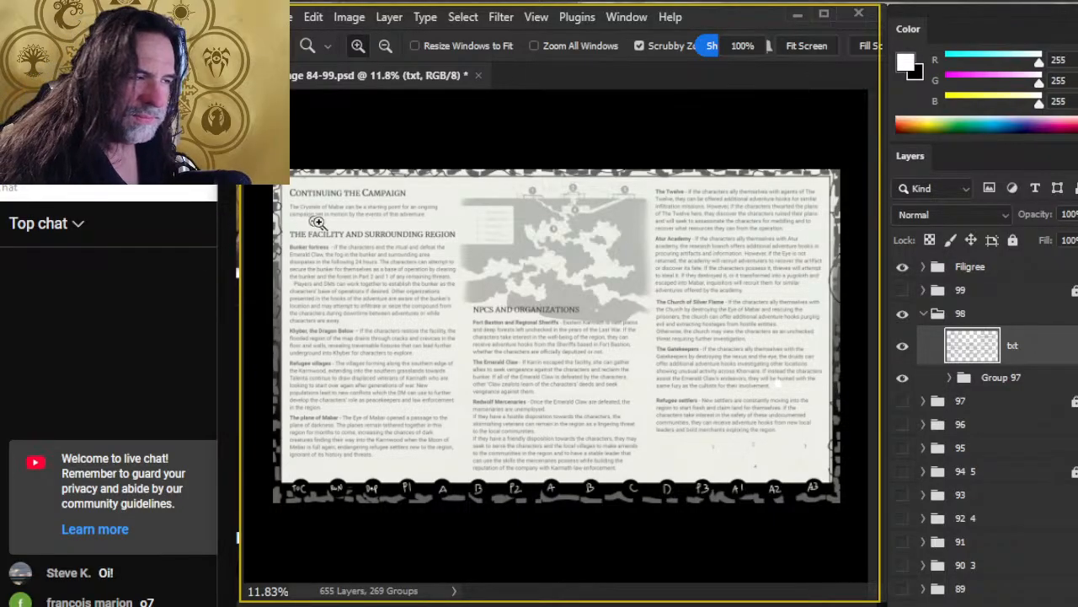
Step: Export the 97 group as a PNG named 97 in the PRODUCTION folder
{"action": "left_click", "coordinate": [961, 402]}
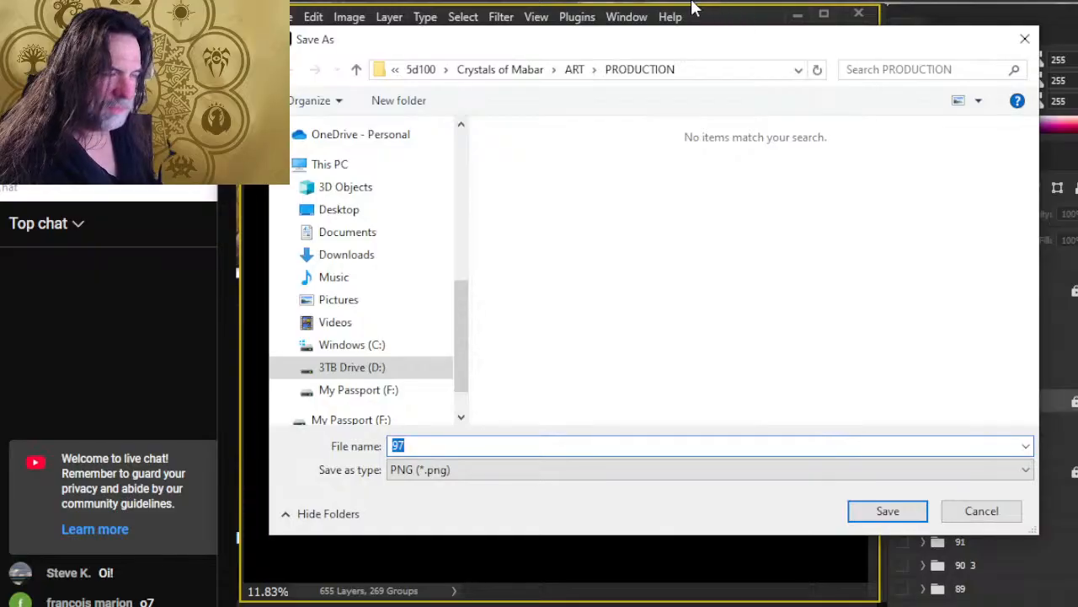
{"action": "key", "text": "Return"}
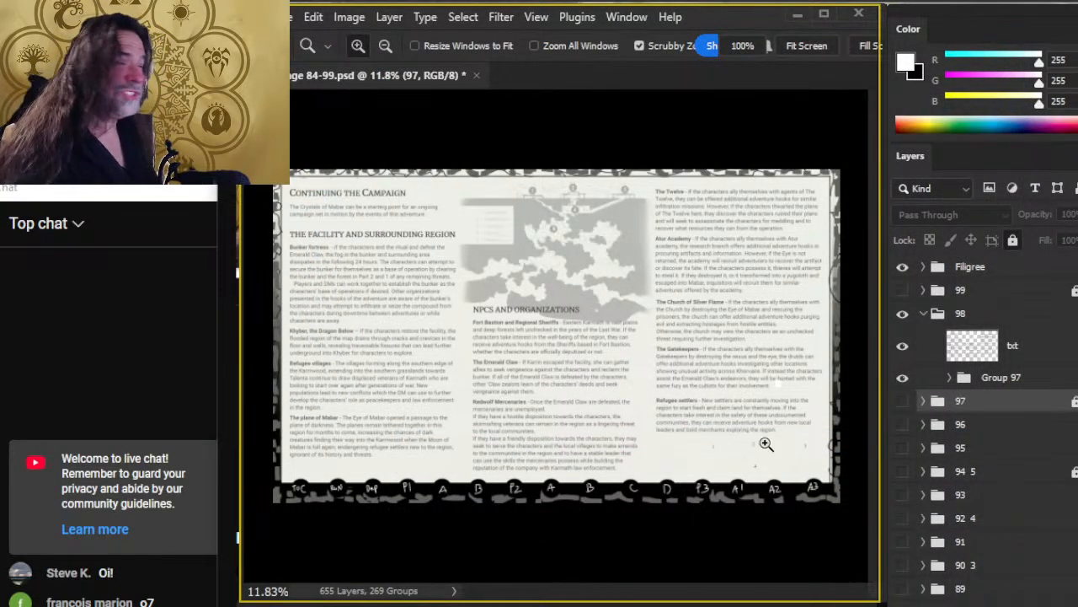
Step: On page 98's txt layer, lasso The Facility and Surrounding Region section and cut it to a new layer
{"action": "left_click", "coordinate": [1034, 343]}
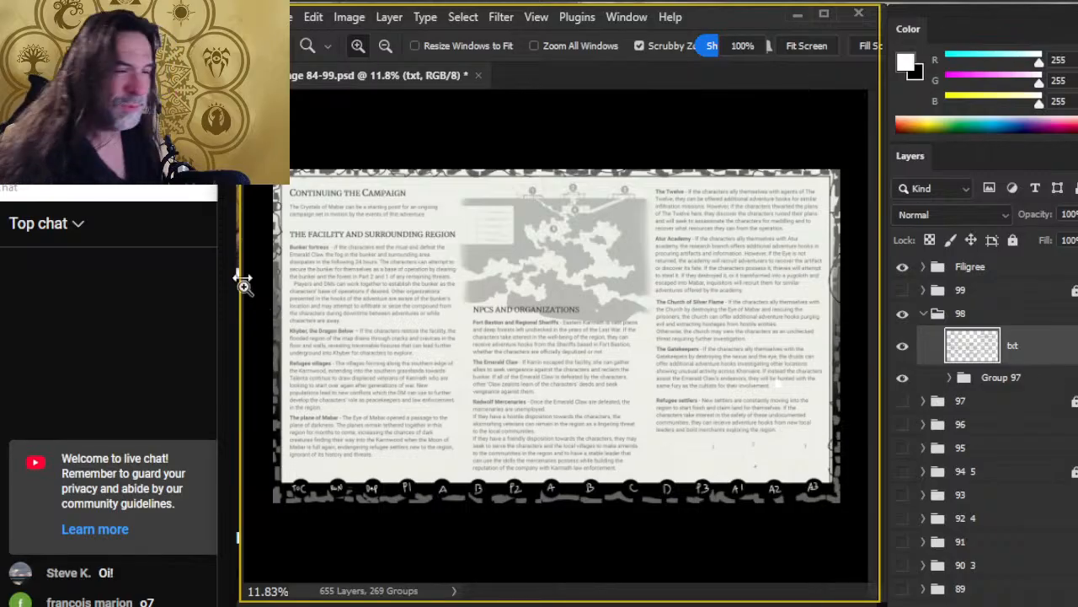
{"action": "key", "text": "l"}
{"action": "mouse_move", "coordinate": [306, 220]}
{"action": "left_mouse_down"}
{"action": "mouse_move", "coordinate": [258, 243]}
{"action": "mouse_move", "coordinate": [261, 256]}
{"action": "mouse_move", "coordinate": [273, 233]}
{"action": "mouse_move", "coordinate": [255, 400]}
{"action": "mouse_move", "coordinate": [257, 450]}
{"action": "mouse_move", "coordinate": [311, 499]}
{"action": "mouse_move", "coordinate": [427, 493]}
{"action": "mouse_move", "coordinate": [467, 476]}
{"action": "mouse_move", "coordinate": [464, 425]}
{"action": "mouse_move", "coordinate": [491, 440]}
{"action": "mouse_move", "coordinate": [464, 474]}
{"action": "mouse_move", "coordinate": [481, 511]}
{"action": "mouse_move", "coordinate": [489, 477]}
{"action": "mouse_move", "coordinate": [460, 437]}
{"action": "mouse_move", "coordinate": [464, 296]}
{"action": "mouse_move", "coordinate": [460, 317]}
{"action": "mouse_move", "coordinate": [441, 326]}
{"action": "mouse_move", "coordinate": [457, 336]}
{"action": "mouse_move", "coordinate": [460, 320]}
{"action": "mouse_move", "coordinate": [466, 328]}
{"action": "mouse_move", "coordinate": [458, 226]}
{"action": "mouse_move", "coordinate": [354, 223]}
{"action": "mouse_move", "coordinate": [309, 245]}
{"action": "mouse_move", "coordinate": [326, 353]}
{"action": "mouse_move", "coordinate": [399, 435]}
{"action": "mouse_move", "coordinate": [472, 437]}
{"action": "mouse_move", "coordinate": [465, 283]}
{"action": "left_mouse_up"}
{"action": "key", "text": "shift"}
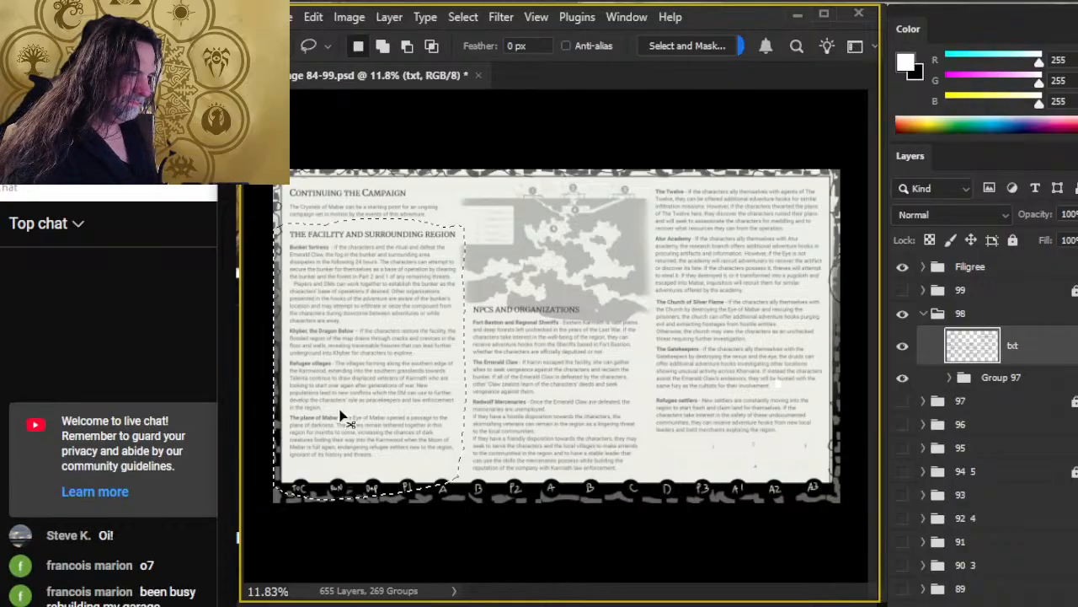
{"action": "key", "text": "ctrl+shift+j"}
Step: Move the cut Facility and Surrounding Region text to the top margin of the third column
{"action": "key", "text": "v"}
{"action": "left_click_drag", "start_coordinate": [487, 423], "coordinate": [570, 387]}
{"action": "key", "text": "shift+Up"}
{"action": "key", "text": "shift+Up"}
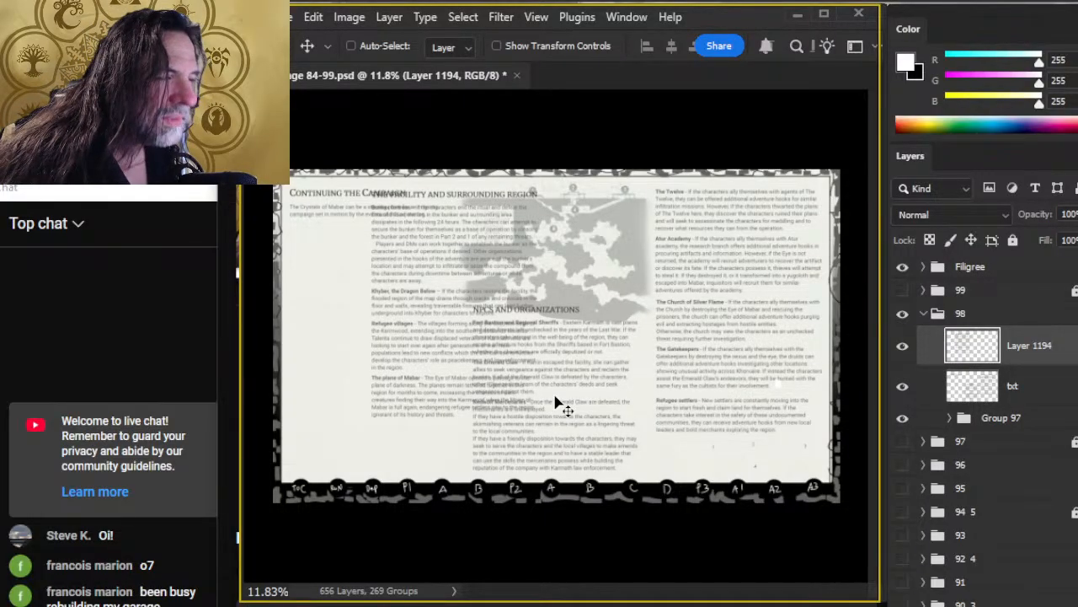
{"action": "left_click_drag", "start_coordinate": [481, 396], "coordinate": [765, 421]}
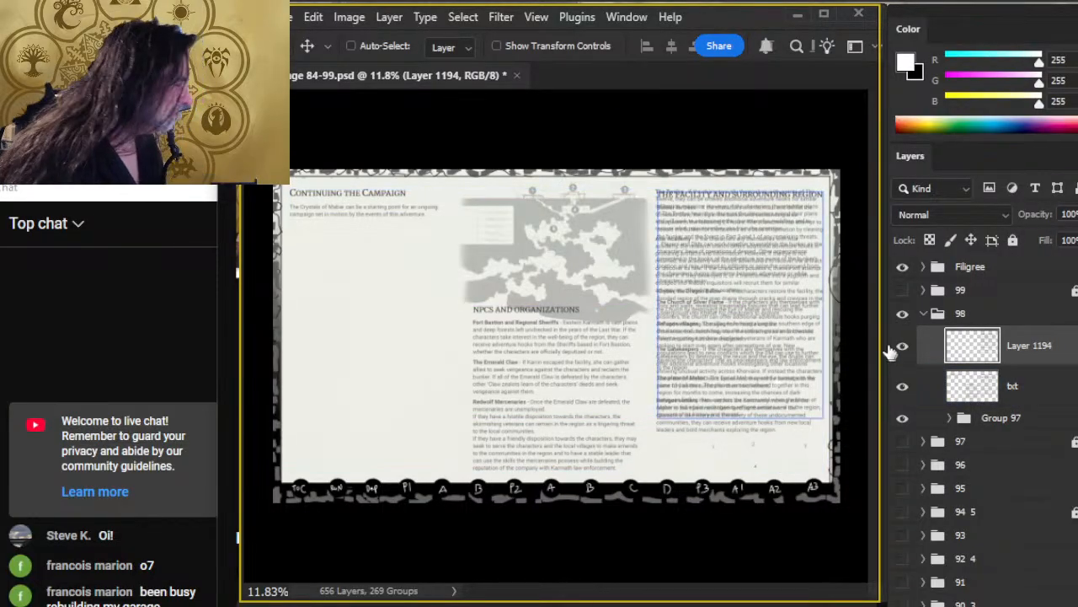
Step: Hide the Facility text layer, lasso the NPCs and Organizations text on the txt layer, and cut it to a new layer
{"action": "left_click", "coordinate": [1012, 390]}
{"action": "key", "text": "l"}
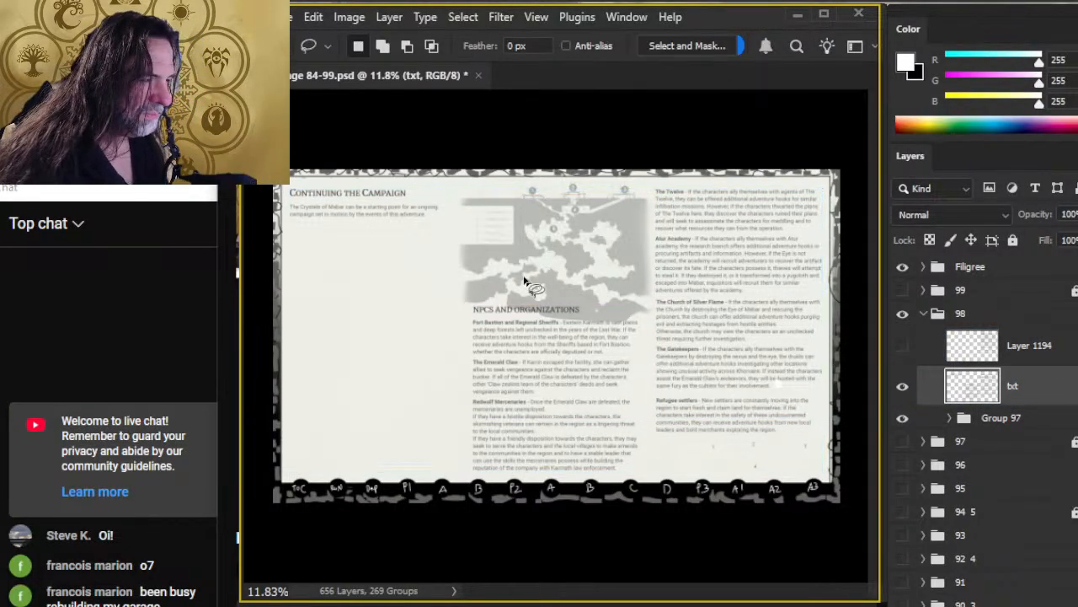
{"action": "mouse_move", "coordinate": [527, 263]}
{"action": "left_mouse_down"}
{"action": "mouse_move", "coordinate": [415, 321]}
{"action": "mouse_move", "coordinate": [424, 534]}
{"action": "mouse_move", "coordinate": [601, 535]}
{"action": "mouse_move", "coordinate": [638, 519]}
{"action": "mouse_move", "coordinate": [659, 486]}
{"action": "mouse_move", "coordinate": [653, 443]}
{"action": "left_mouse_up"}
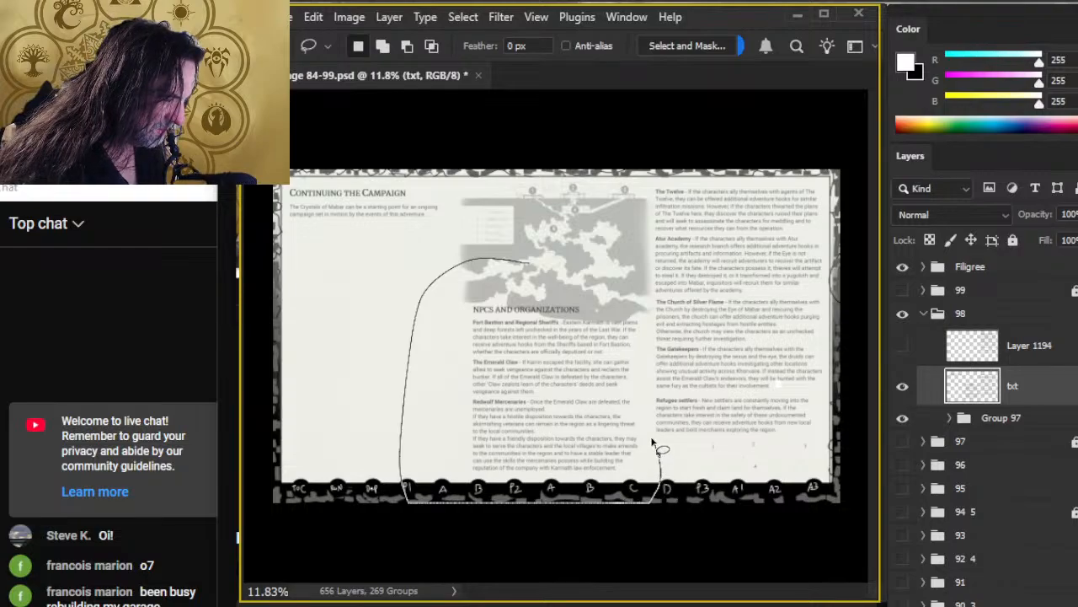
{"action": "left_click_drag", "start_coordinate": [655, 390], "coordinate": [657, 341]}
{"action": "mouse_move", "coordinate": [645, 302]}
{"action": "left_mouse_down"}
{"action": "mouse_move", "coordinate": [669, 294]}
{"action": "mouse_move", "coordinate": [645, 380]}
{"action": "mouse_move", "coordinate": [666, 493]}
{"action": "left_mouse_up"}
{"action": "key", "text": "alt"}
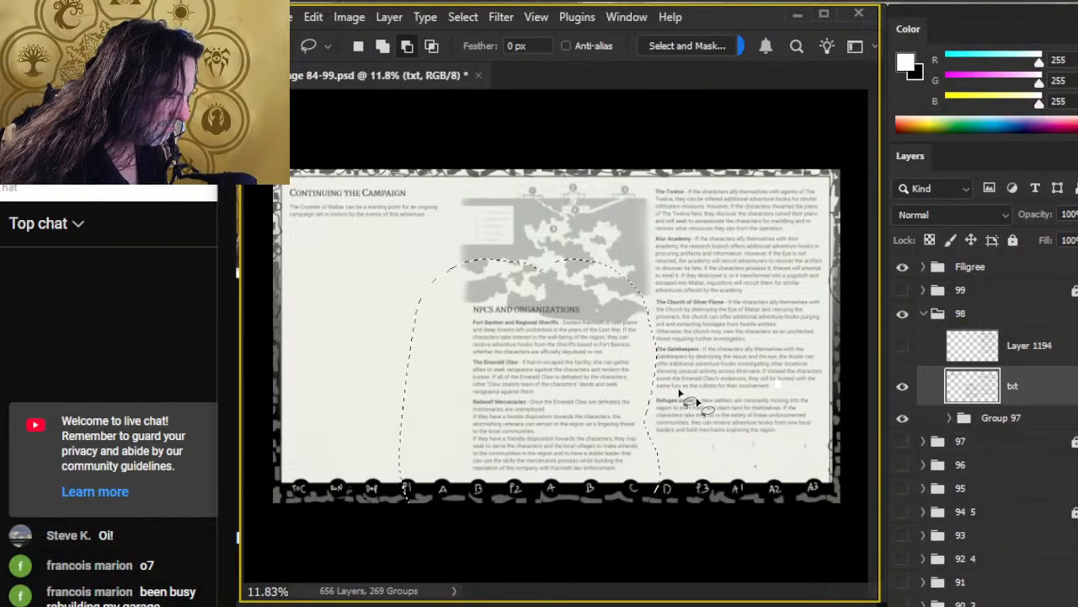
{"action": "key", "text": "shift"}
{"action": "mouse_move", "coordinate": [679, 392]}
{"action": "left_mouse_down"}
{"action": "mouse_move", "coordinate": [622, 341]}
{"action": "mouse_move", "coordinate": [646, 349]}
{"action": "mouse_move", "coordinate": [633, 485]}
{"action": "mouse_move", "coordinate": [556, 455]}
{"action": "left_mouse_up"}
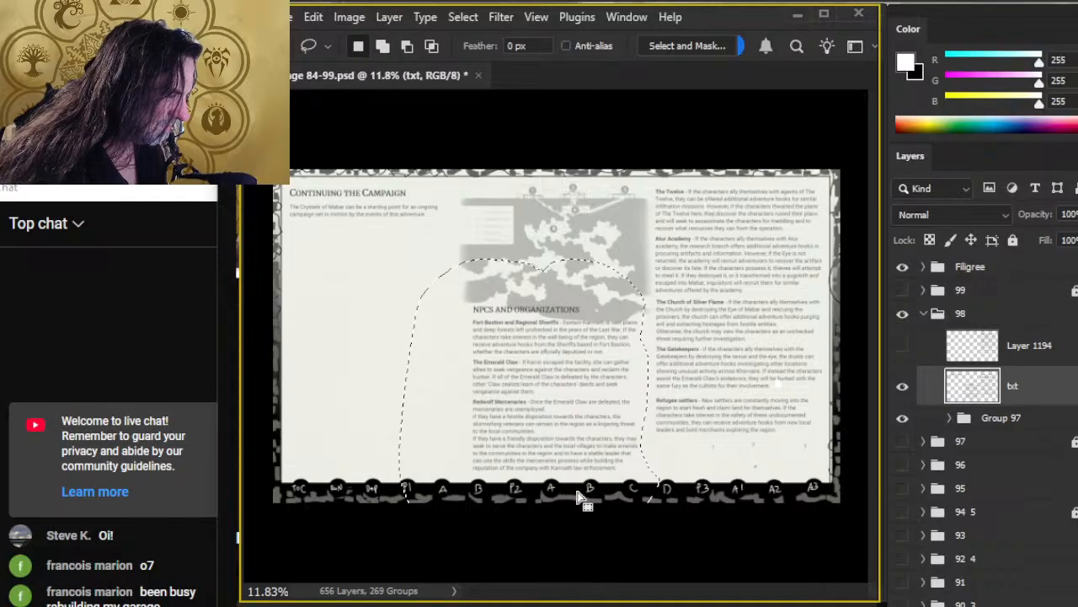
{"action": "key", "text": "ctrl"}
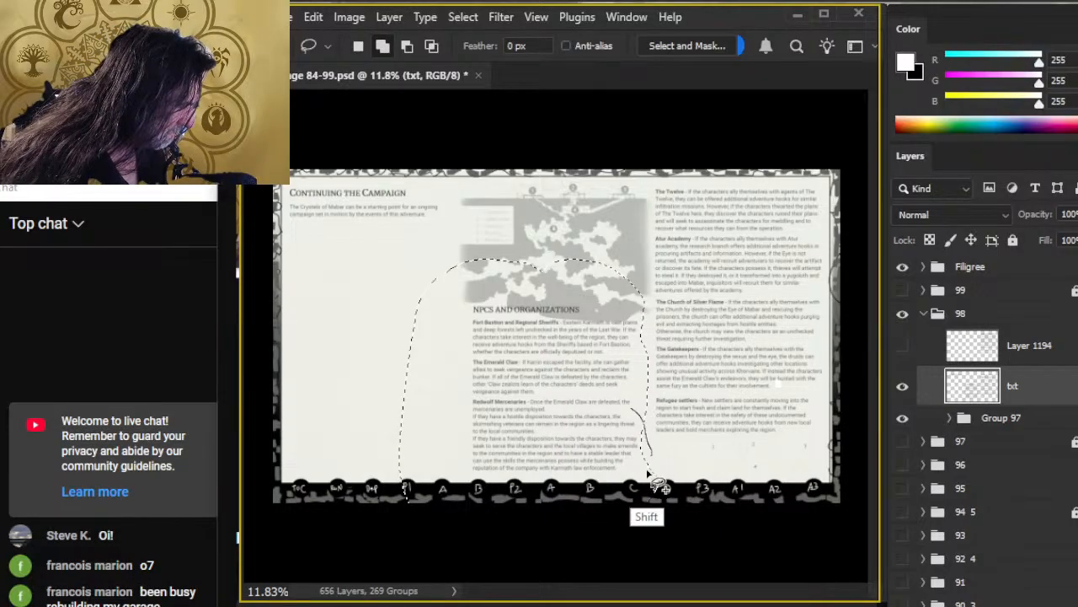
{"action": "key", "text": "ctrl"}
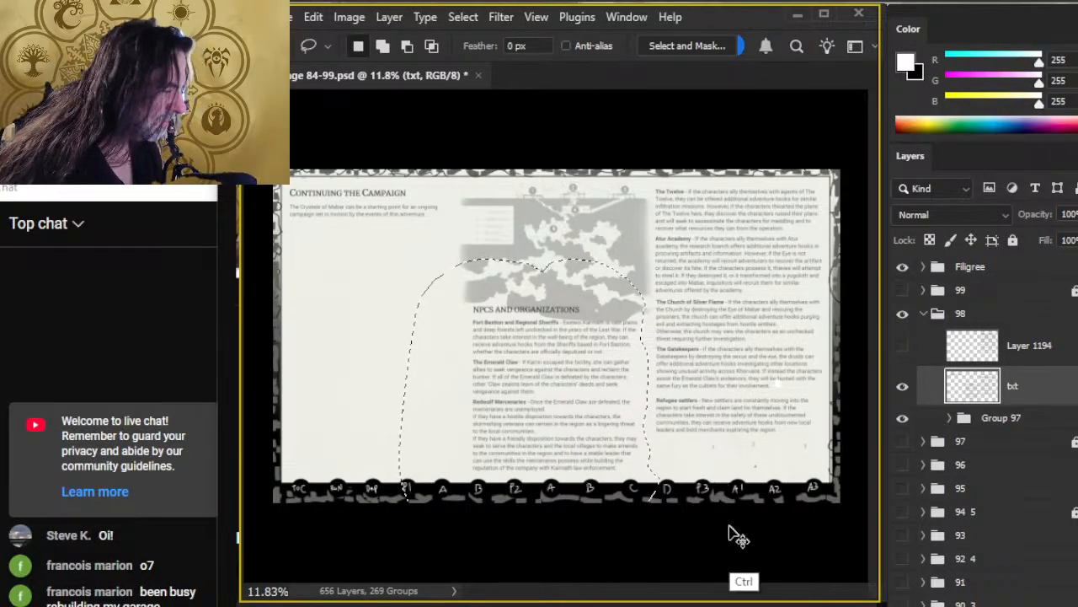
{"action": "key", "text": "ctrl+shift+j"}
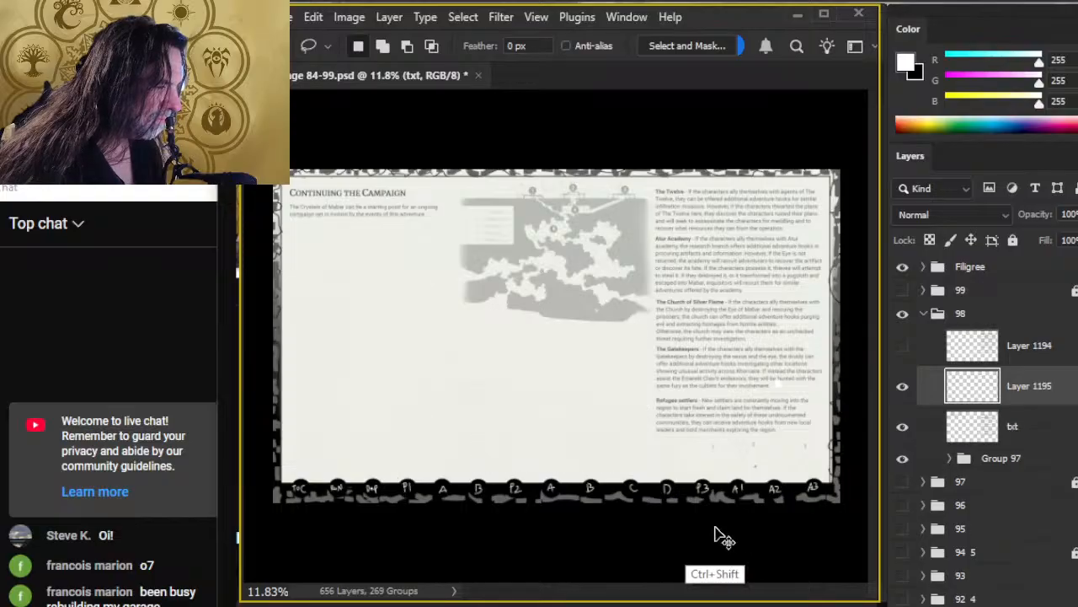
Step: Move the cut NPCs and Organizations text under the Continuing the Campaign introduction, then toggle the txt layer's visibility to check it
{"action": "key", "text": "v"}
{"action": "left_click_drag", "start_coordinate": [716, 462], "coordinate": [538, 484]}
{"action": "left_click_drag", "start_coordinate": [476, 448], "coordinate": [426, 328]}
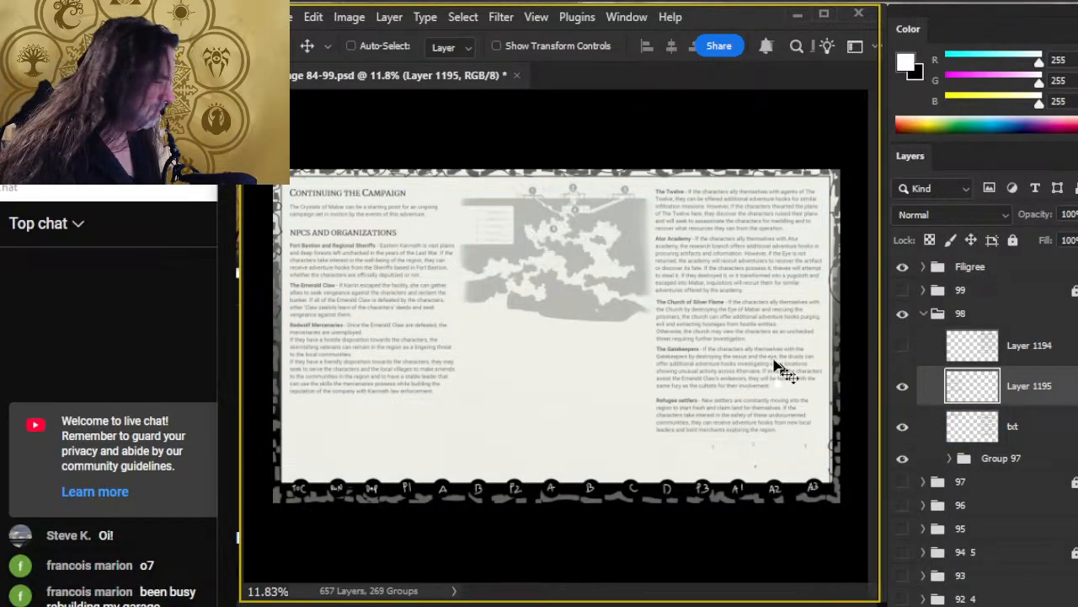
{"action": "left_click", "coordinate": [899, 429]}
{"action": "left_click", "coordinate": [902, 430]}
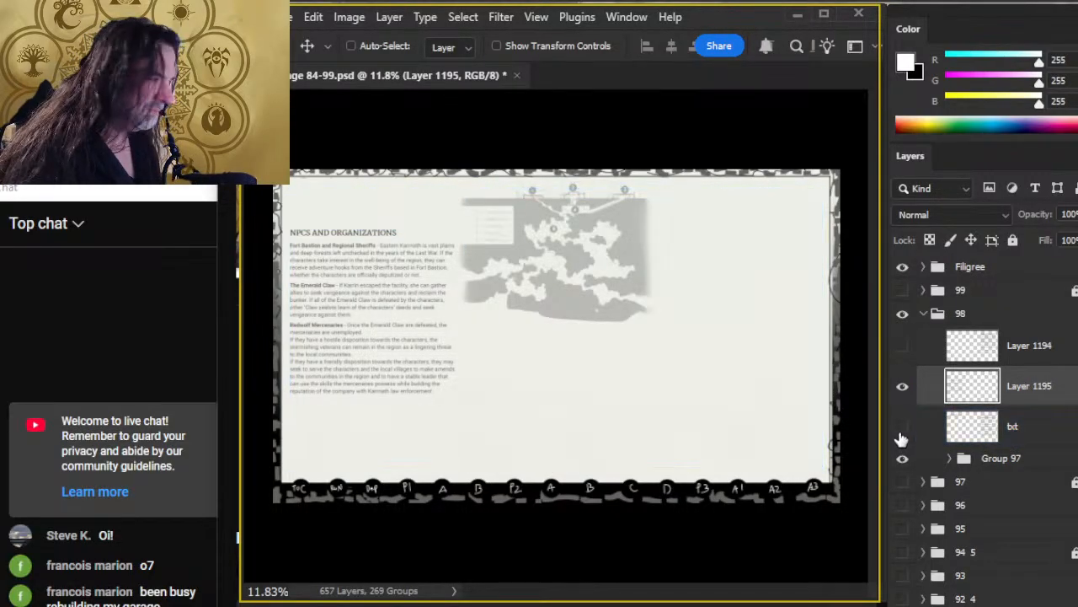
{"action": "left_click", "coordinate": [904, 429]}
Step: On the txt layer, lasso the third column from The Twelve to Refugee settlers, move it into the middle column, and deselect it
{"action": "left_click", "coordinate": [1010, 429]}
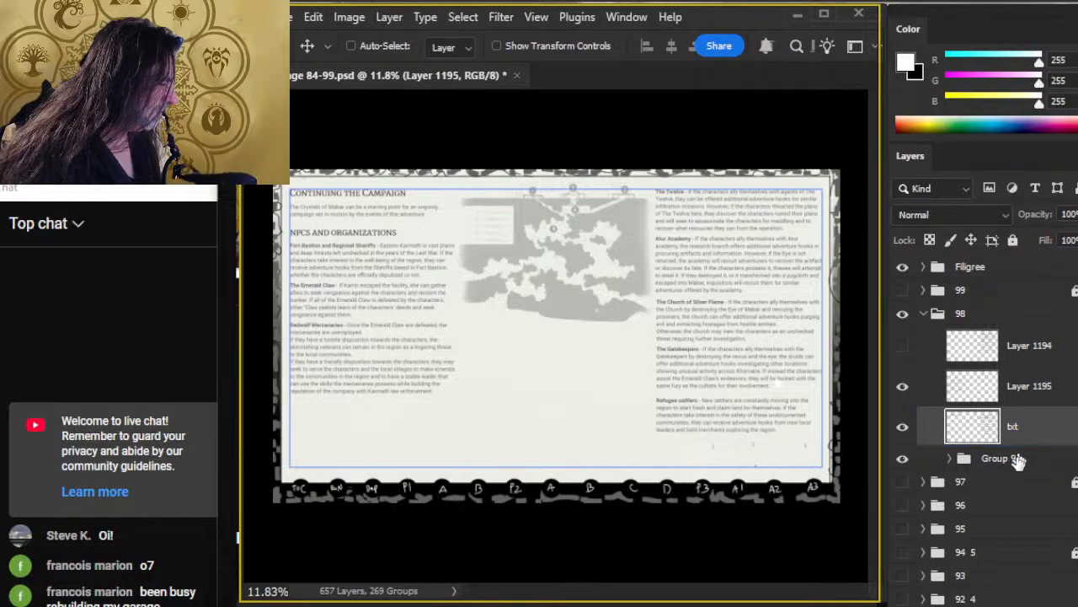
{"action": "key", "text": "l"}
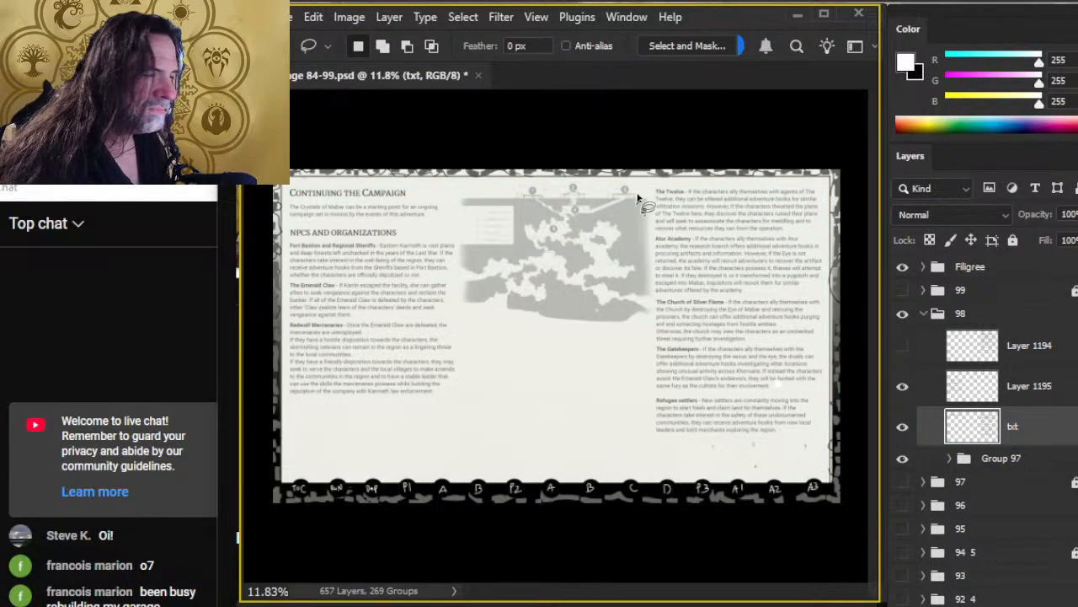
{"action": "mouse_move", "coordinate": [652, 176]}
{"action": "left_mouse_down"}
{"action": "mouse_move", "coordinate": [610, 346]}
{"action": "mouse_move", "coordinate": [606, 416]}
{"action": "mouse_move", "coordinate": [684, 520]}
{"action": "mouse_move", "coordinate": [851, 466]}
{"action": "mouse_move", "coordinate": [867, 274]}
{"action": "mouse_move", "coordinate": [851, 184]}
{"action": "mouse_move", "coordinate": [747, 163]}
{"action": "left_mouse_up"}
{"action": "key", "text": "v"}
{"action": "mouse_move", "coordinate": [722, 334]}
{"action": "left_mouse_down"}
{"action": "mouse_move", "coordinate": [598, 348]}
{"action": "mouse_move", "coordinate": [557, 341]}
{"action": "mouse_move", "coordinate": [568, 340]}
{"action": "left_mouse_up"}
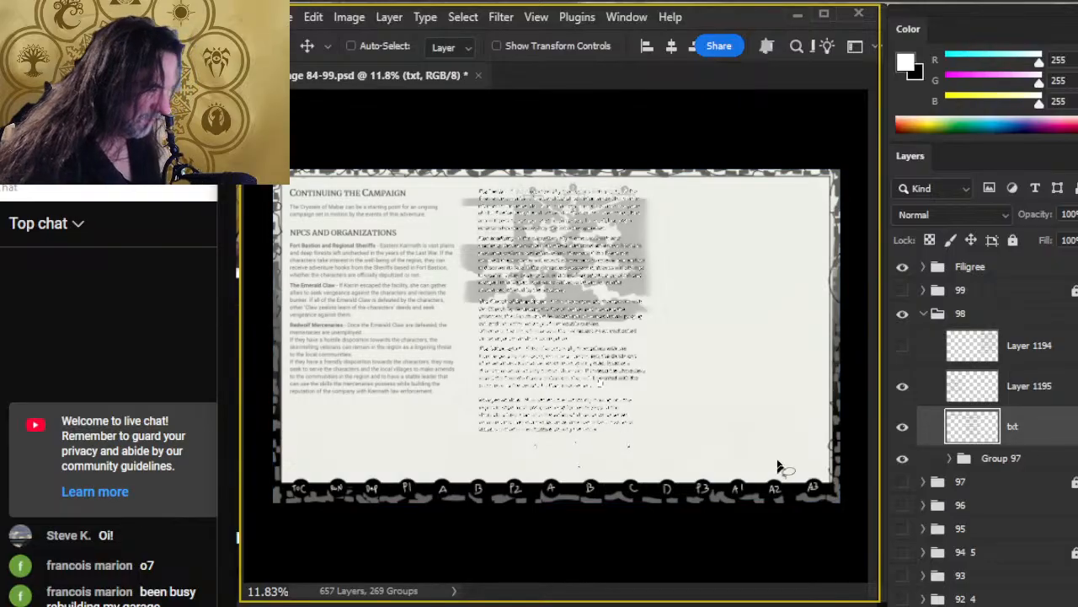
{"action": "key", "text": "l"}
Step: Show the Facility text layer again and examine how the rearranged columns fit around the map
{"action": "left_click", "coordinate": [902, 347]}
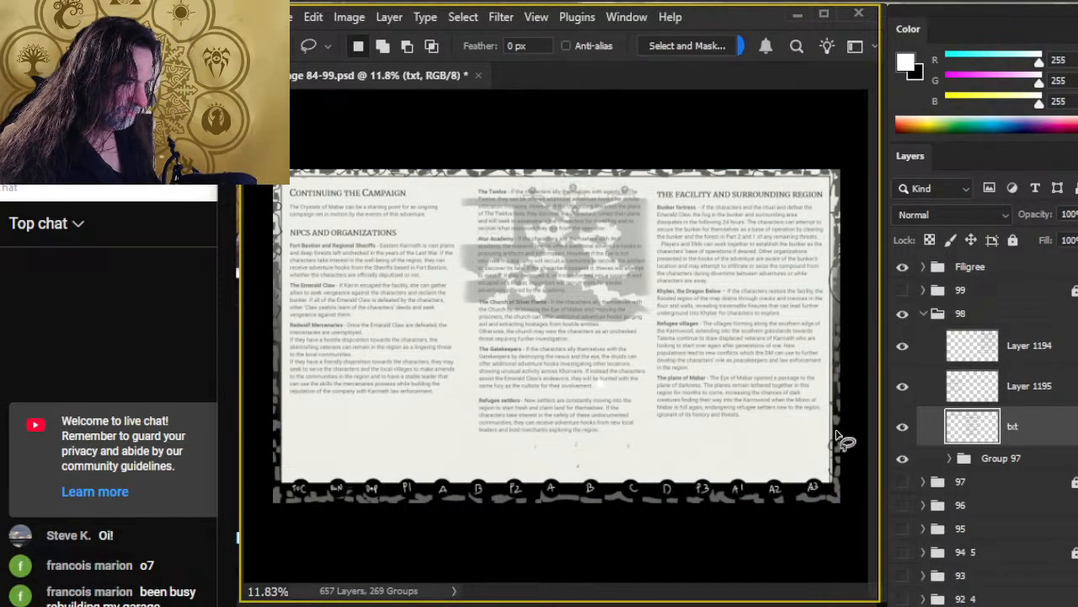
{"action": "key", "text": "z"}
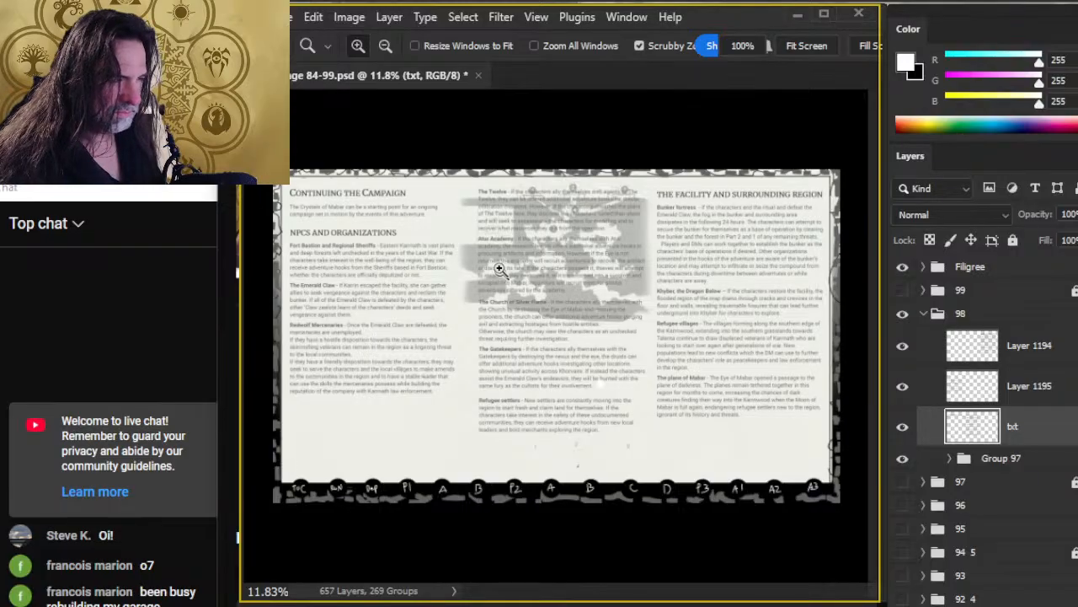
{"action": "left_click_drag", "start_coordinate": [483, 244], "coordinate": [518, 253]}
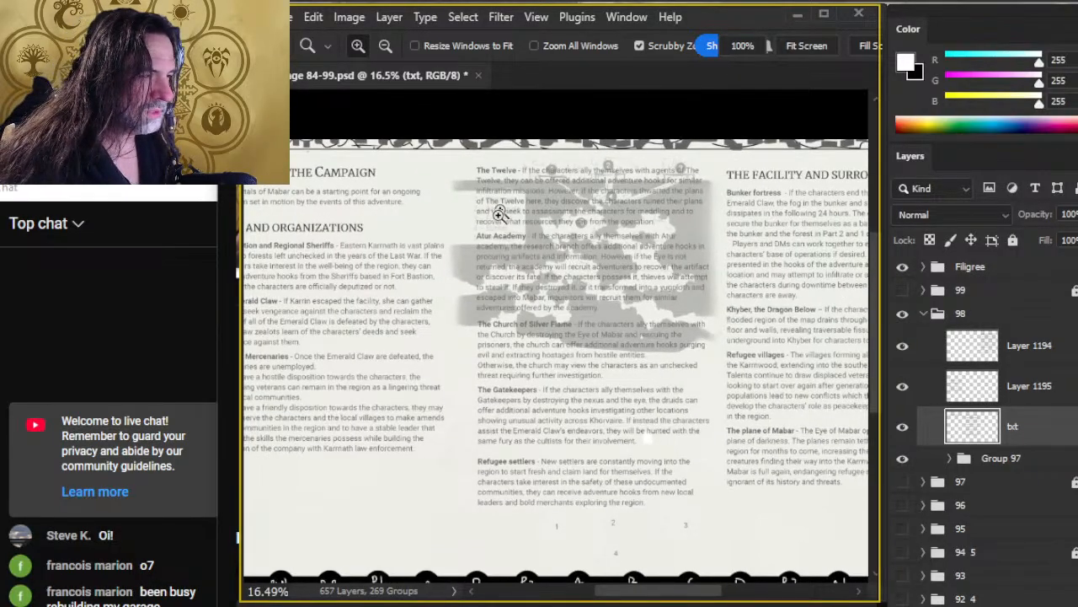
{"action": "left_click_drag", "start_coordinate": [453, 324], "coordinate": [549, 313]}
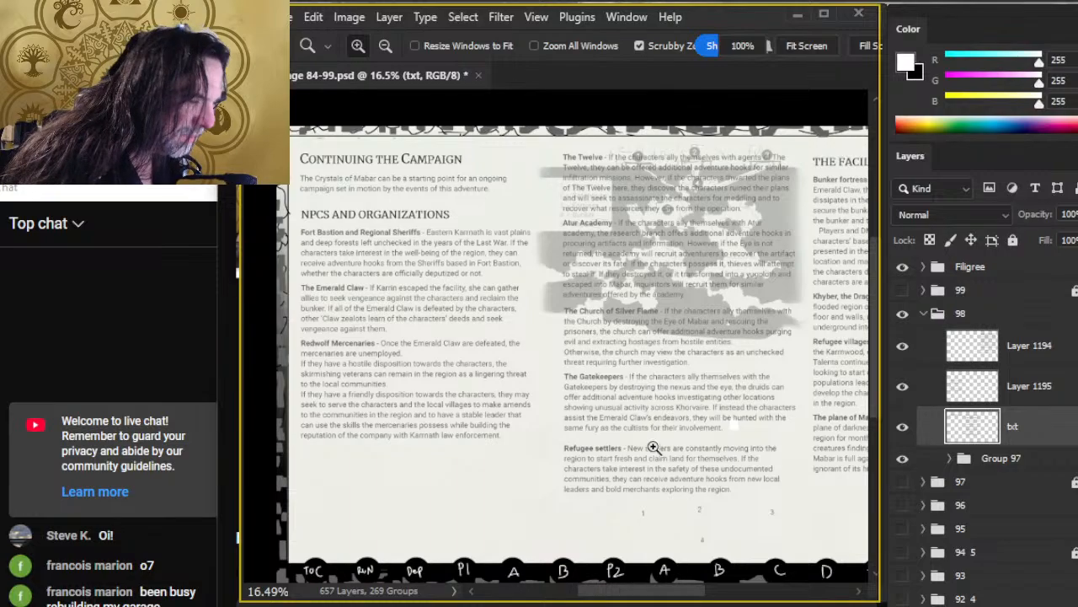
{"action": "mouse_move", "coordinate": [681, 474]}
{"action": "left_mouse_down"}
{"action": "mouse_move", "coordinate": [396, 505]}
{"action": "mouse_move", "coordinate": [724, 407]}
{"action": "left_mouse_up"}
Step: Lasso only The Twelve paragraph in the middle column, move it beneath Redwolf Mercenaries in the first column, and deselect it
{"action": "key", "text": "l"}
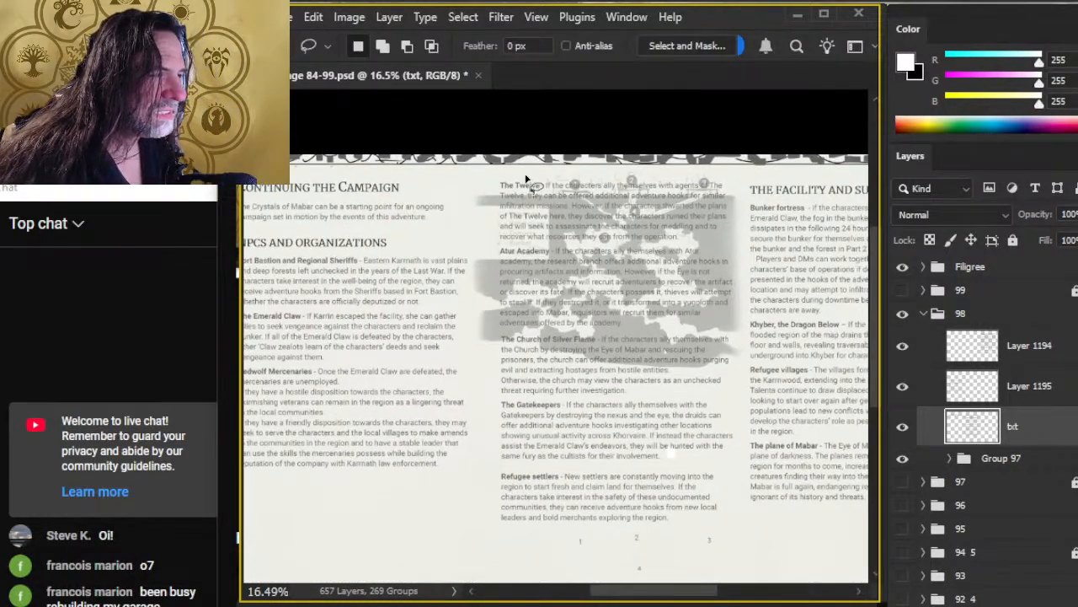
{"action": "left_click_drag", "start_coordinate": [524, 173], "coordinate": [453, 218]}
{"action": "left_click_drag", "start_coordinate": [503, 249], "coordinate": [623, 251]}
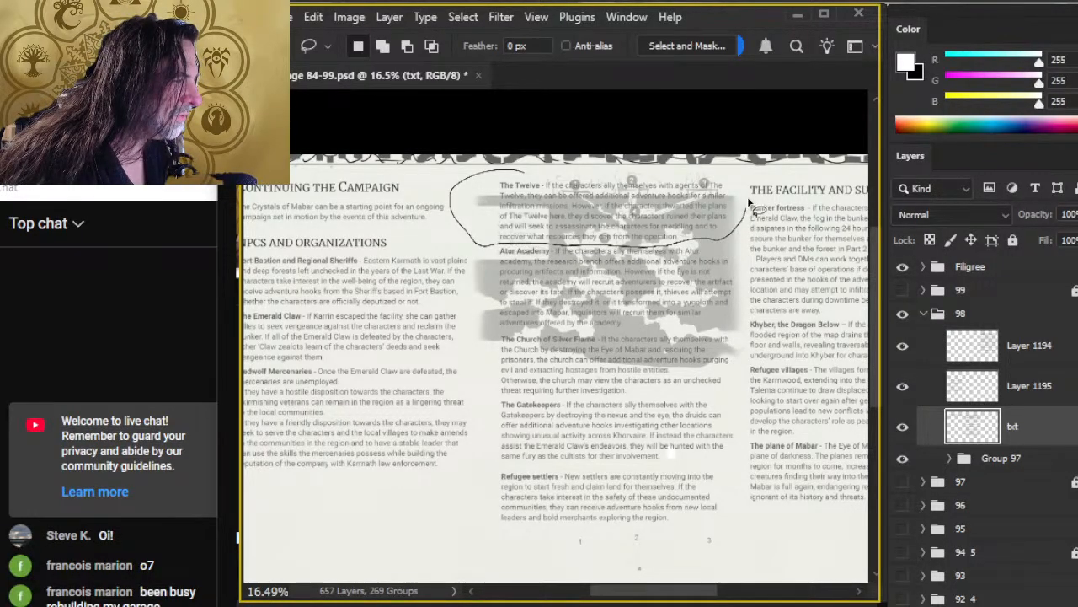
{"action": "left_click_drag", "start_coordinate": [750, 202], "coordinate": [746, 198]}
{"action": "key", "text": "alt"}
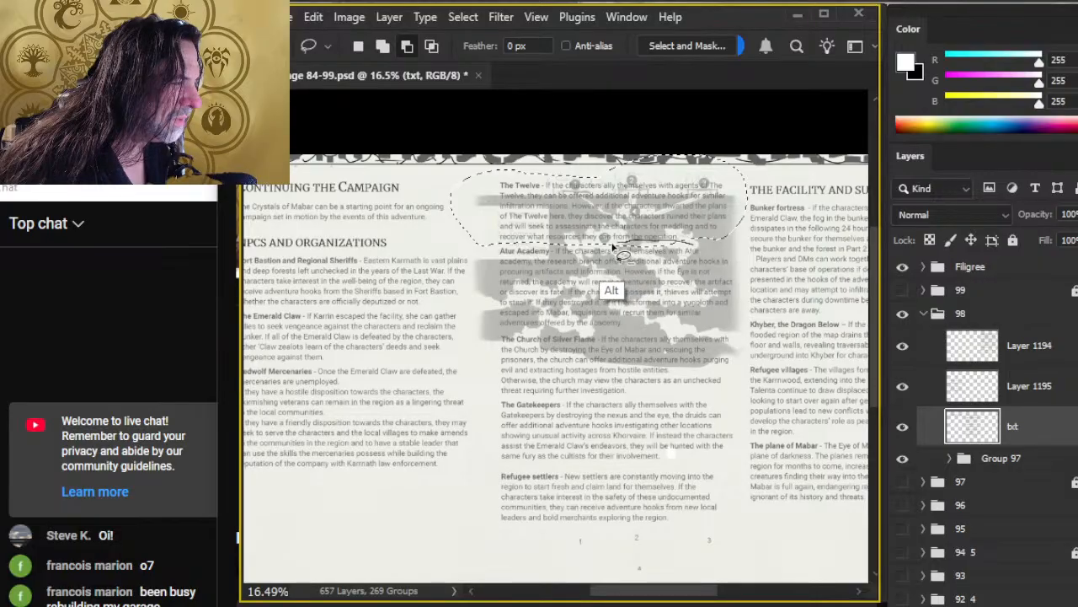
{"action": "left_click_drag", "start_coordinate": [612, 247], "coordinate": [608, 286]}
{"action": "mouse_move", "coordinate": [563, 233]}
{"action": "left_mouse_down"}
{"action": "mouse_move", "coordinate": [650, 246]}
{"action": "mouse_move", "coordinate": [704, 234]}
{"action": "left_mouse_up"}
{"action": "key", "text": "v"}
{"action": "mouse_move", "coordinate": [654, 195]}
{"action": "left_mouse_down"}
{"action": "mouse_move", "coordinate": [605, 300]}
{"action": "mouse_move", "coordinate": [488, 460]}
{"action": "mouse_move", "coordinate": [506, 459]}
{"action": "mouse_move", "coordinate": [646, 344]}
{"action": "mouse_move", "coordinate": [613, 363]}
{"action": "mouse_move", "coordinate": [615, 353]}
{"action": "left_mouse_up"}
{"action": "left_click_drag", "start_coordinate": [621, 433], "coordinate": [566, 421]}
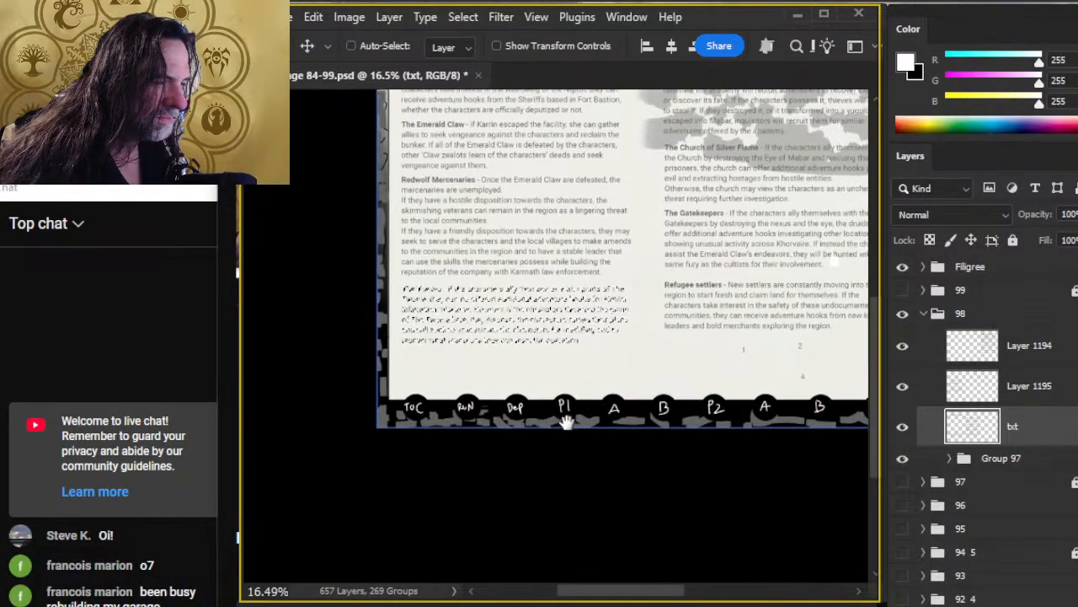
{"action": "key", "text": "l"}
{"action": "mouse_move", "coordinate": [698, 346]}
{"action": "left_mouse_down"}
{"action": "mouse_move", "coordinate": [640, 408]}
{"action": "mouse_move", "coordinate": [610, 416]}
{"action": "left_mouse_up"}
Step: Examine the first column's alignment and the paragraph spacing between Redwolf Mercenaries and The Twelve
{"action": "left_click_drag", "start_coordinate": [317, 309], "coordinate": [402, 316]}
{"action": "left_click_drag", "start_coordinate": [382, 267], "coordinate": [425, 279]}
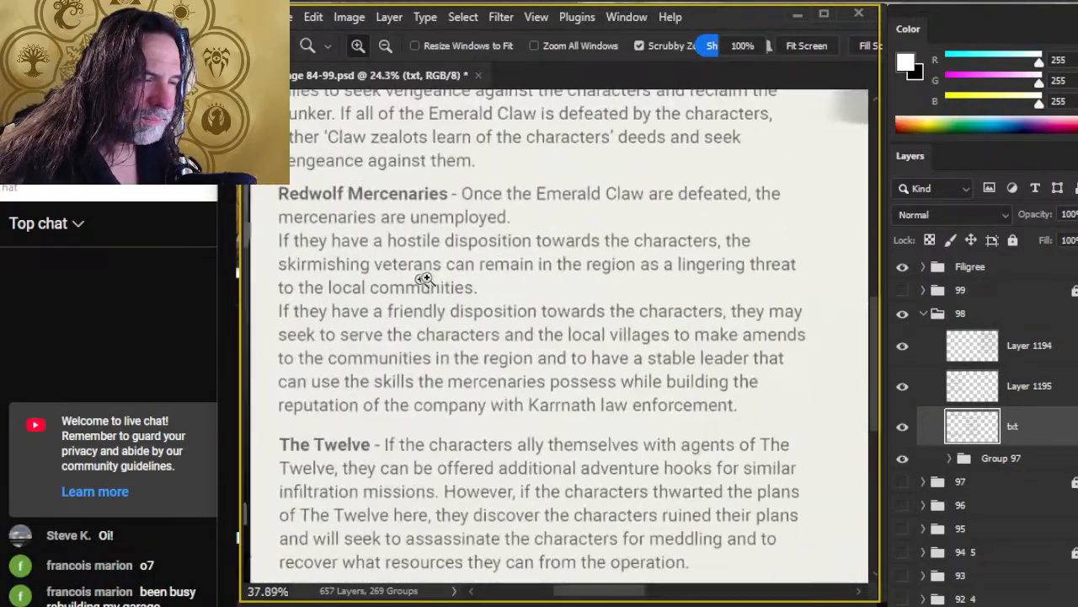
{"action": "left_click_drag", "start_coordinate": [446, 319], "coordinate": [386, 322]}
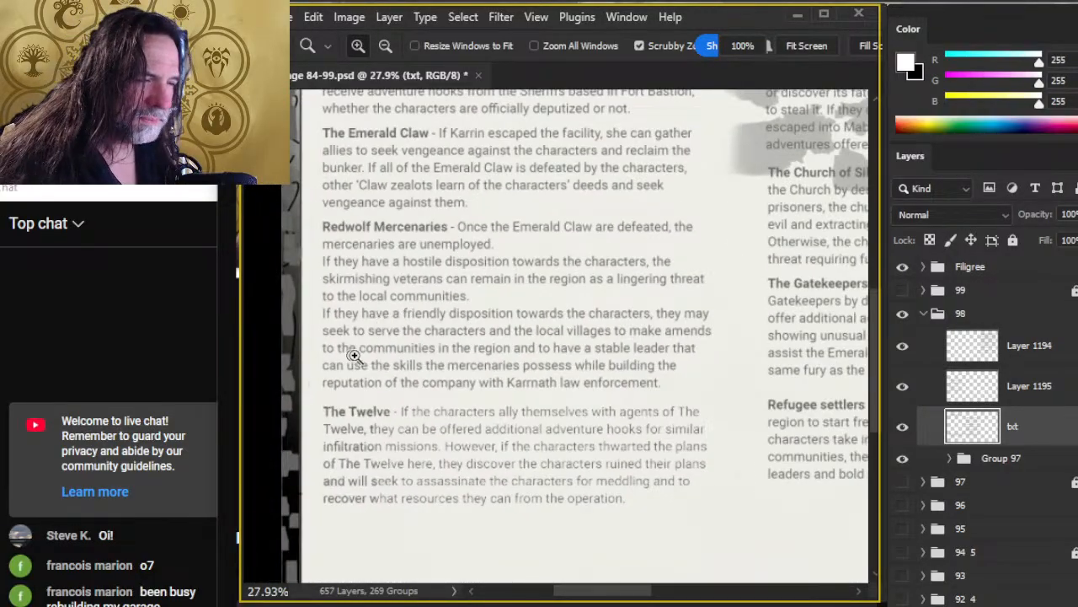
{"action": "left_click_drag", "start_coordinate": [459, 271], "coordinate": [413, 310]}
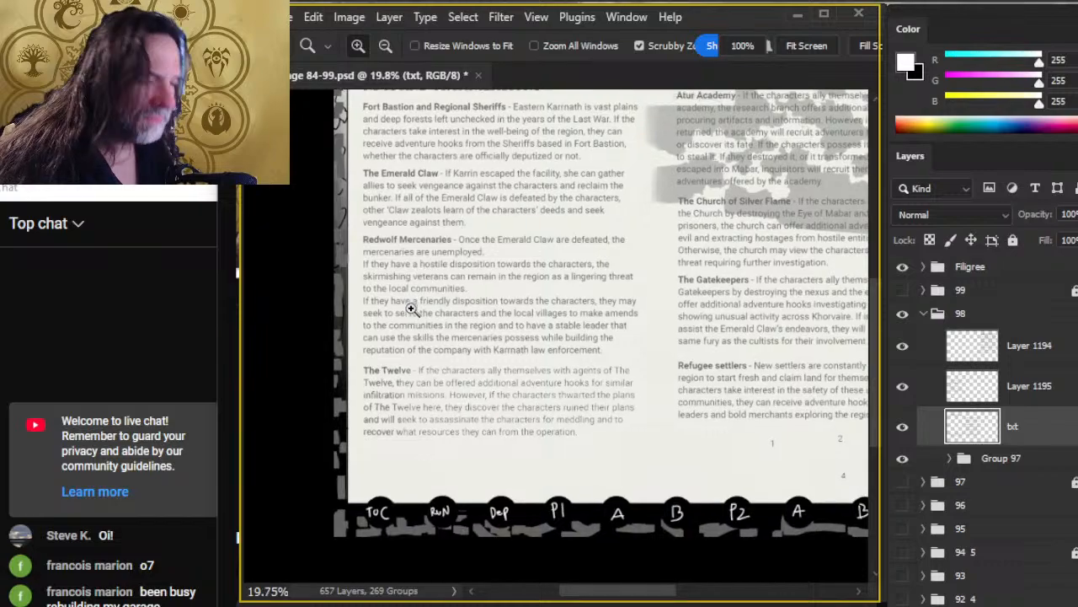
{"action": "scroll", "coordinate": [392, 290], "scroll_direction": "up", "scroll_amount": 2}
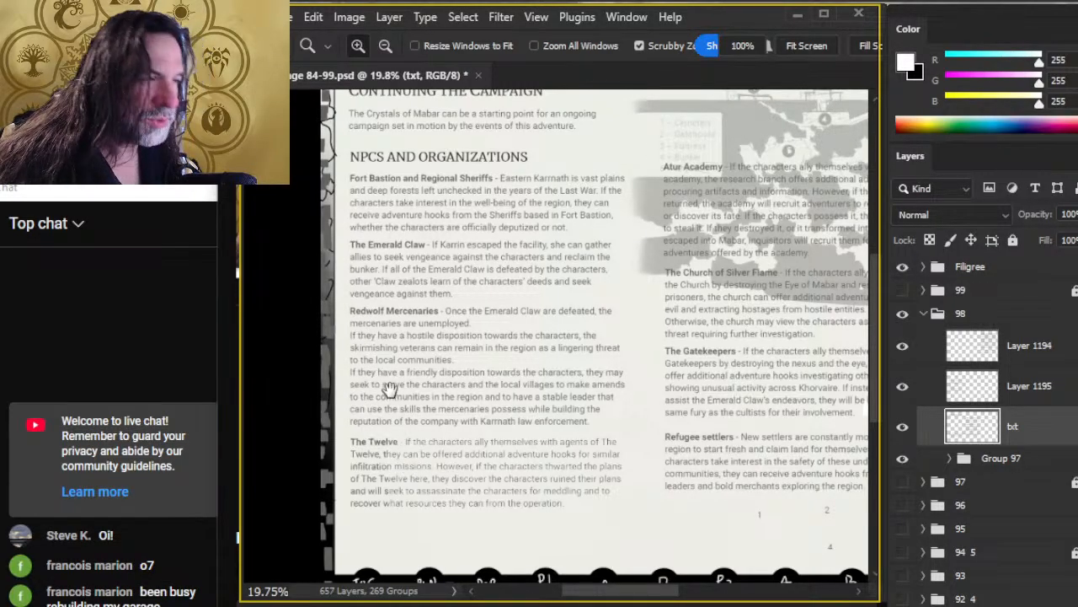
Step: On the txt layer, lasso the middle column's text from Atur Academy through Refugee settlers, including the stray numbers beneath it
{"action": "left_click_drag", "start_coordinate": [696, 347], "coordinate": [615, 248]}
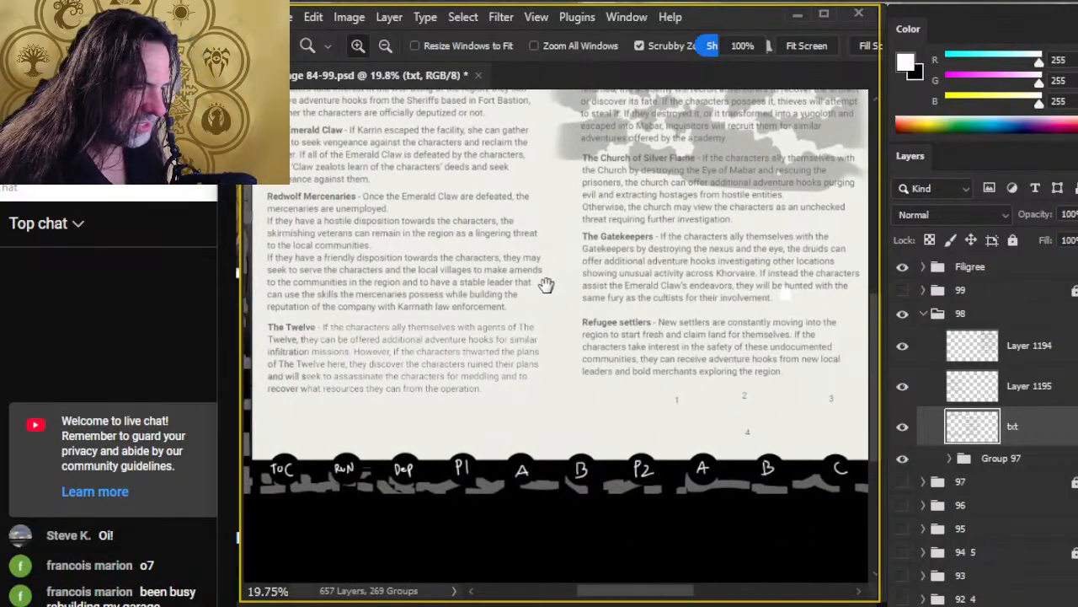
{"action": "mouse_move", "coordinate": [551, 254]}
{"action": "left_mouse_down"}
{"action": "mouse_move", "coordinate": [573, 301]}
{"action": "mouse_move", "coordinate": [571, 365]}
{"action": "mouse_move", "coordinate": [456, 329]}
{"action": "mouse_move", "coordinate": [497, 379]}
{"action": "mouse_move", "coordinate": [478, 419]}
{"action": "left_mouse_up"}
{"action": "key", "text": "l"}
{"action": "mouse_move", "coordinate": [529, 177]}
{"action": "left_mouse_down"}
{"action": "mouse_move", "coordinate": [478, 174]}
{"action": "mouse_move", "coordinate": [450, 218]}
{"action": "mouse_move", "coordinate": [454, 573]}
{"action": "mouse_move", "coordinate": [608, 595]}
{"action": "left_mouse_up"}
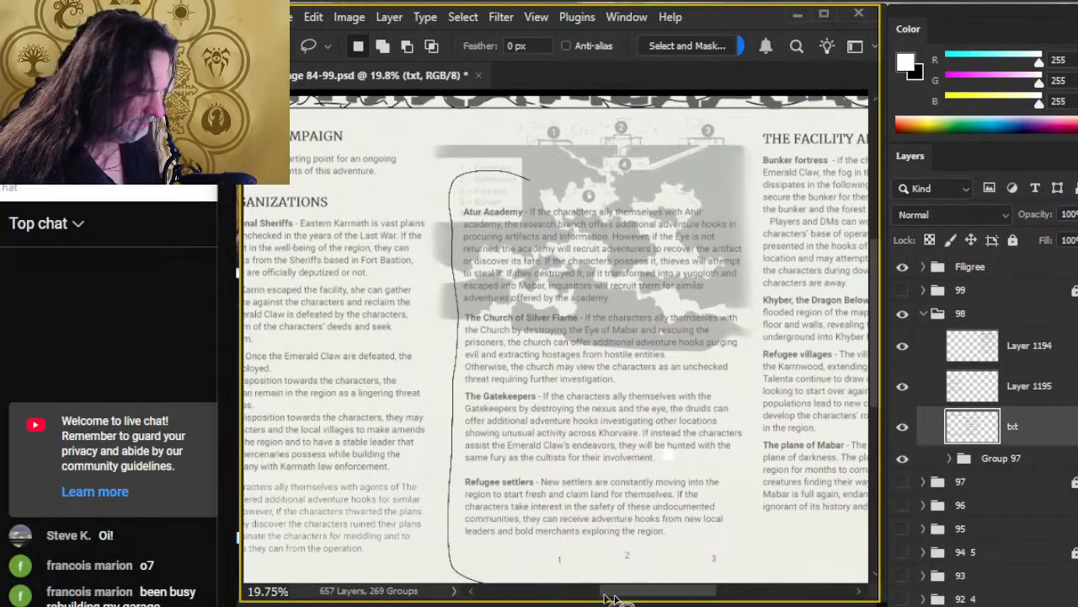
{"action": "left_click_drag", "start_coordinate": [756, 440], "coordinate": [754, 371]}
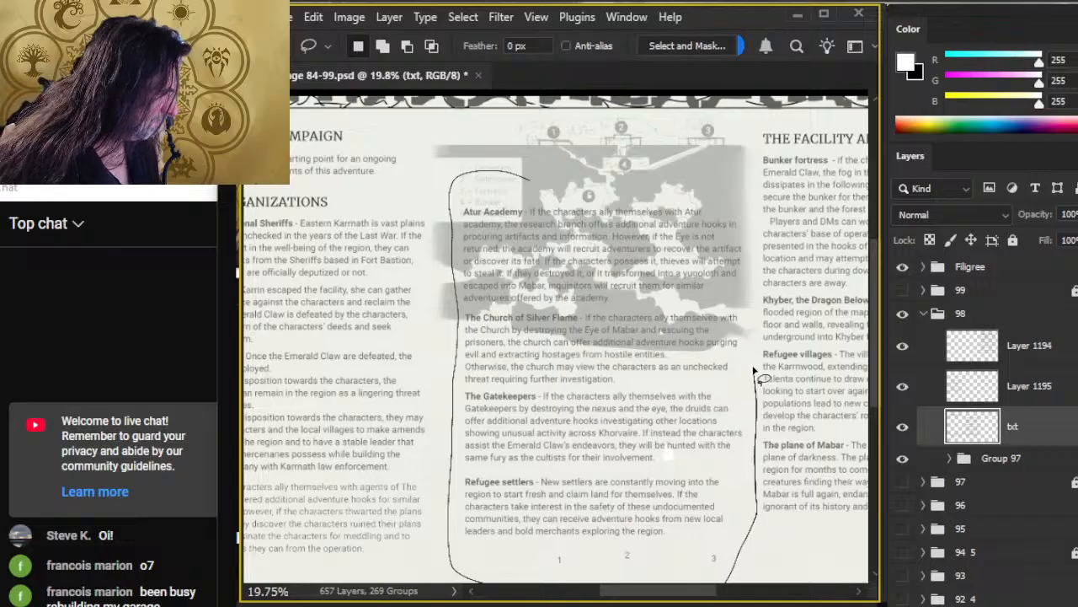
{"action": "left_click_drag", "start_coordinate": [747, 287], "coordinate": [750, 236]}
{"action": "mouse_move", "coordinate": [732, 178]}
{"action": "left_mouse_down"}
{"action": "mouse_move", "coordinate": [669, 158]}
{"action": "mouse_move", "coordinate": [582, 189]}
{"action": "left_mouse_up"}
Step: Set the eraser size to 200 and erase the stray numbers 1 to 4 beneath the Refugee settlers paragraph
{"action": "key", "text": "e"}
{"action": "key", "text": "bracketleft"}
{"action": "key", "text": "bracketleft"}
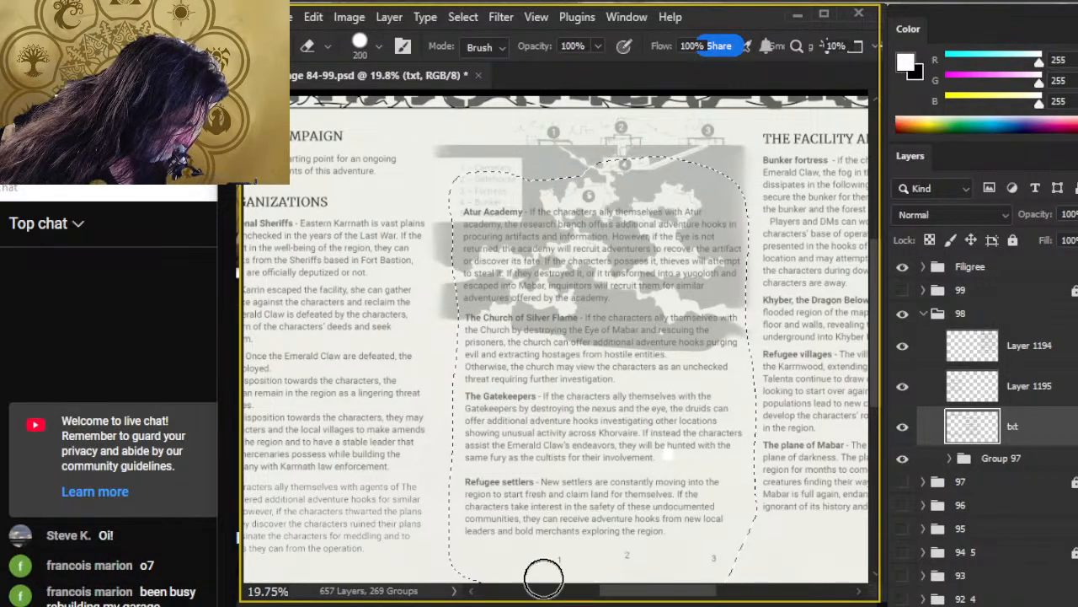
{"action": "mouse_move", "coordinate": [549, 570]}
{"action": "left_mouse_down"}
{"action": "mouse_move", "coordinate": [585, 413]}
{"action": "mouse_move", "coordinate": [517, 458]}
{"action": "mouse_move", "coordinate": [435, 556]}
{"action": "mouse_move", "coordinate": [441, 585]}
{"action": "mouse_move", "coordinate": [467, 594]}
{"action": "mouse_move", "coordinate": [463, 400]}
{"action": "left_mouse_up"}
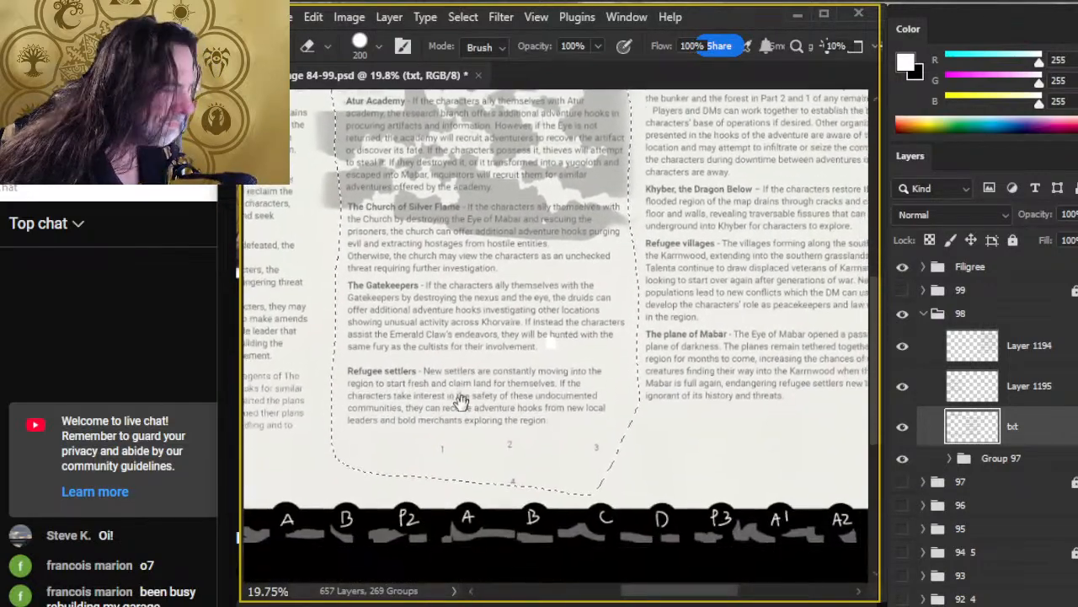
{"action": "left_click_drag", "start_coordinate": [505, 461], "coordinate": [520, 478]}
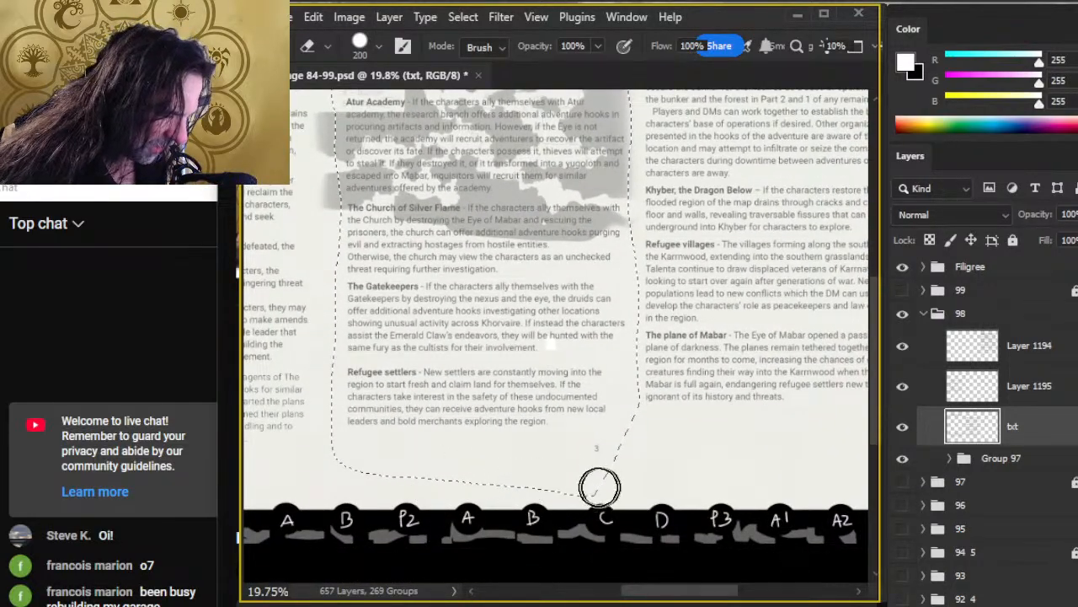
{"action": "left_click_drag", "start_coordinate": [578, 452], "coordinate": [616, 459]}
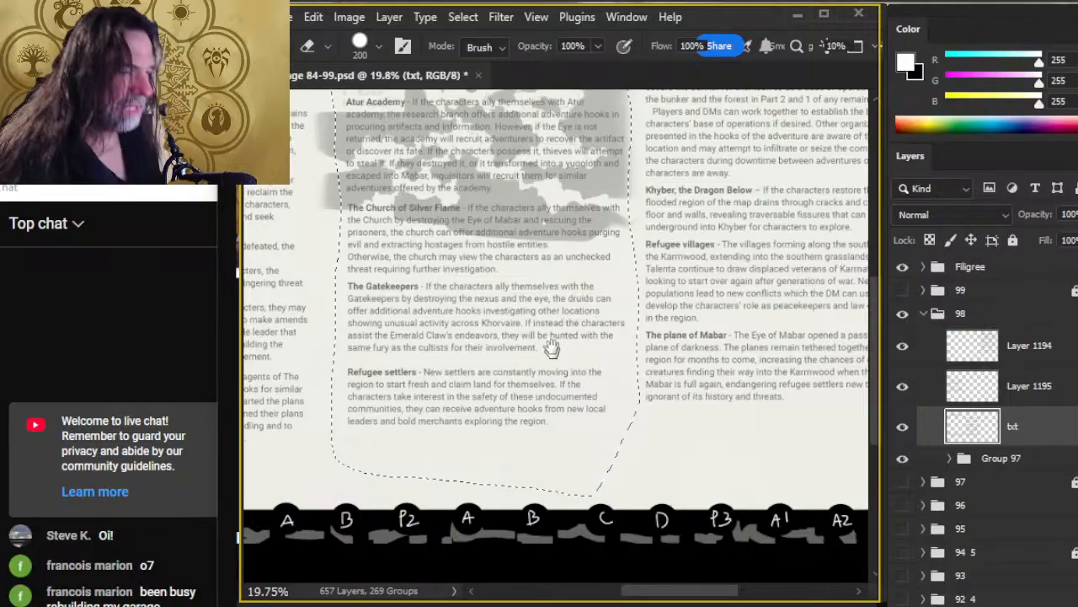
Step: Move the selected middle-column text straight up so it starts near the page's upper border, and deselect it
{"action": "left_click_drag", "start_coordinate": [555, 349], "coordinate": [609, 517]}
{"action": "key", "text": "v"}
{"action": "mouse_move", "coordinate": [613, 465]}
{"action": "left_mouse_down"}
{"action": "mouse_move", "coordinate": [621, 380]}
{"action": "mouse_move", "coordinate": [621, 389]}
{"action": "left_mouse_up"}
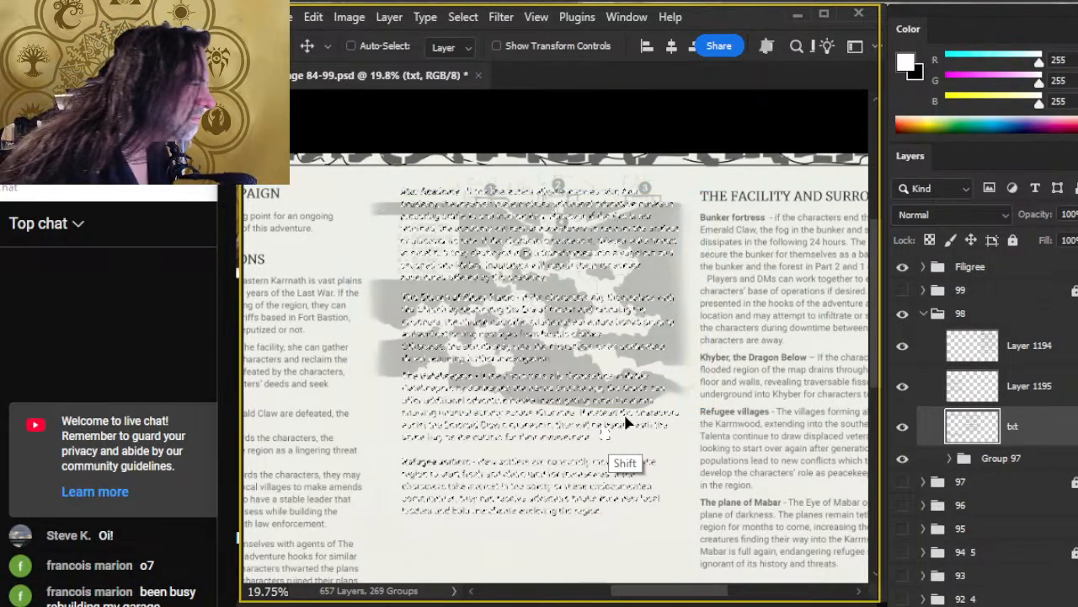
{"action": "key", "text": "l"}
{"action": "scroll", "coordinate": [647, 325], "scroll_direction": "down", "scroll_amount": 2}
{"action": "scroll", "coordinate": [649, 329], "scroll_direction": "down", "scroll_amount": 2}
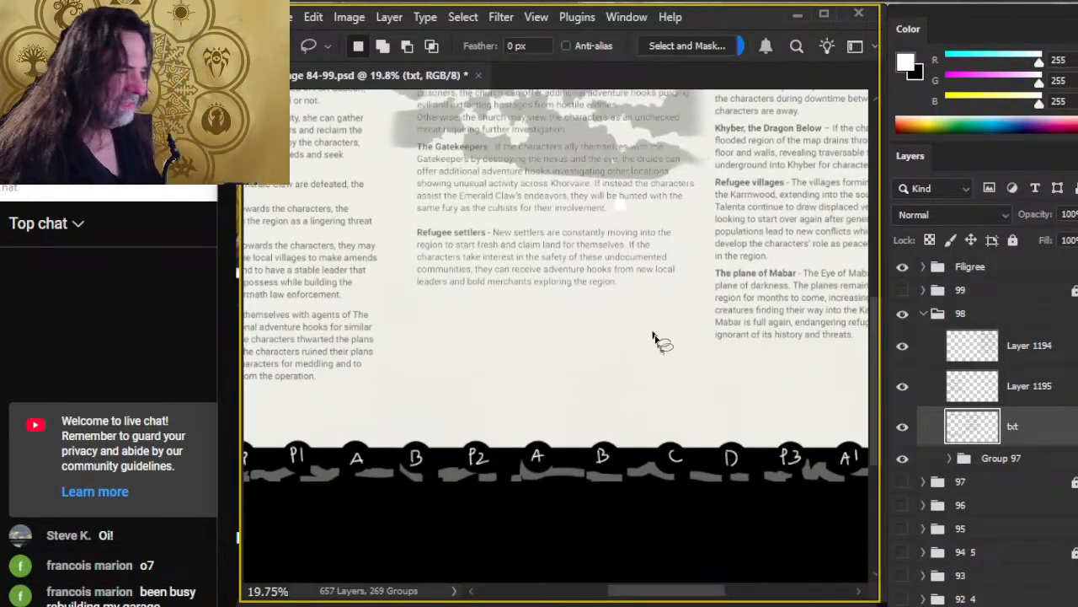
Step: Select Group 97 and move the underground map down beneath the Refugee settlers paragraph in the middle column
{"action": "key", "text": "z"}
{"action": "left_click_drag", "start_coordinate": [654, 340], "coordinate": [605, 356]}
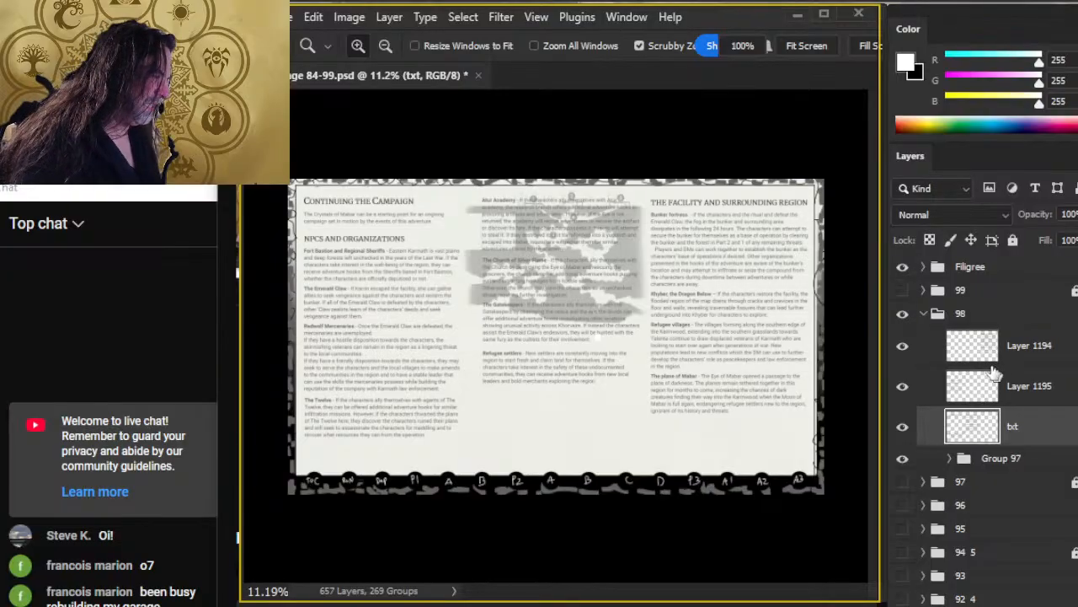
{"action": "left_click", "coordinate": [1001, 462]}
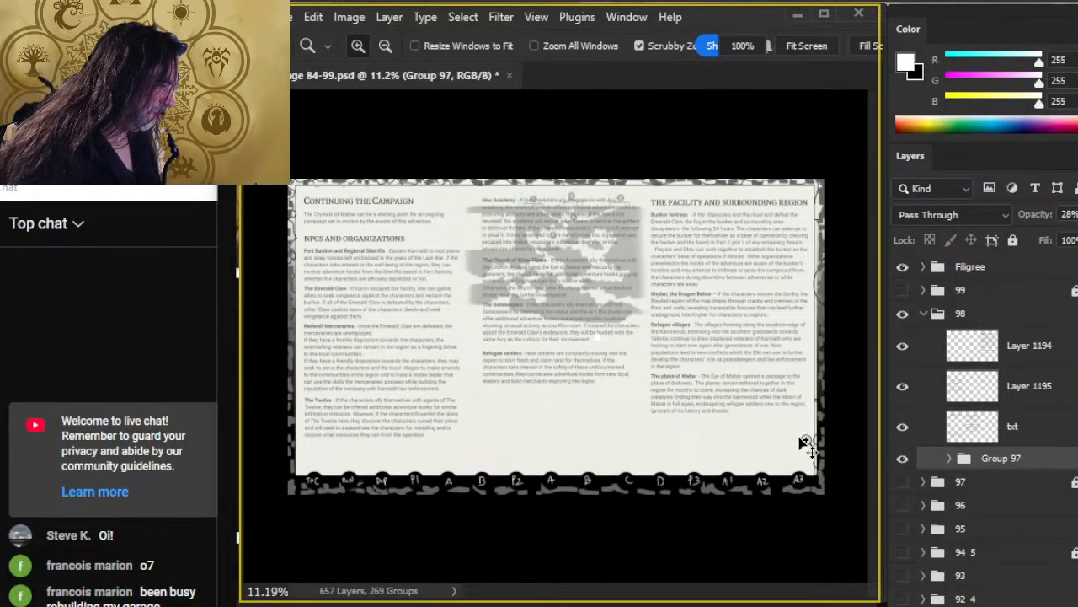
{"action": "key", "text": "v"}
{"action": "left_click_drag", "start_coordinate": [620, 322], "coordinate": [631, 510]}
{"action": "key", "text": "z"}
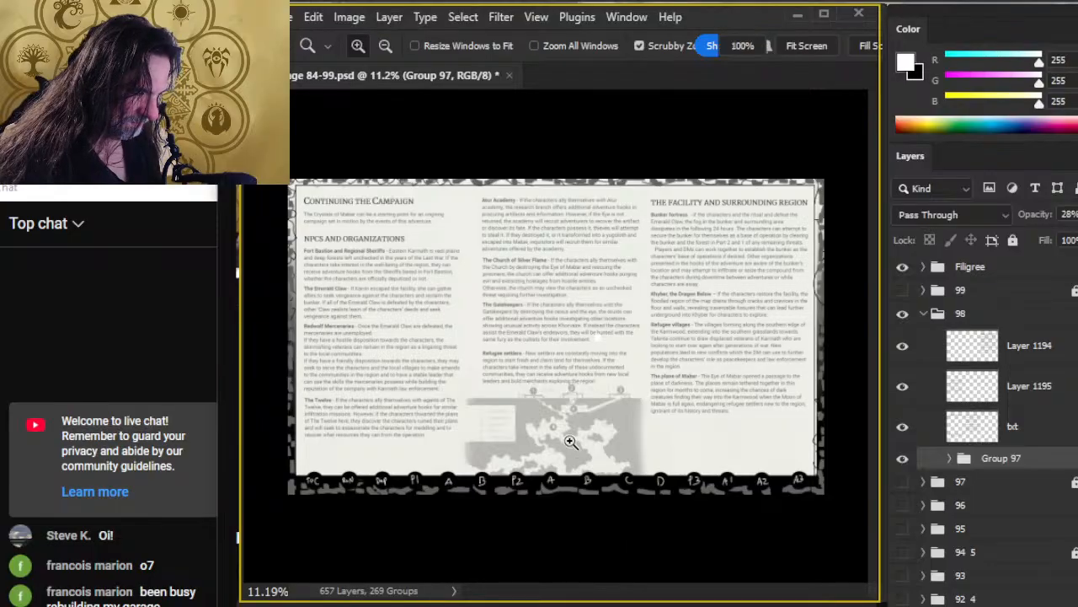
{"action": "left_click_drag", "start_coordinate": [570, 441], "coordinate": [618, 436]}
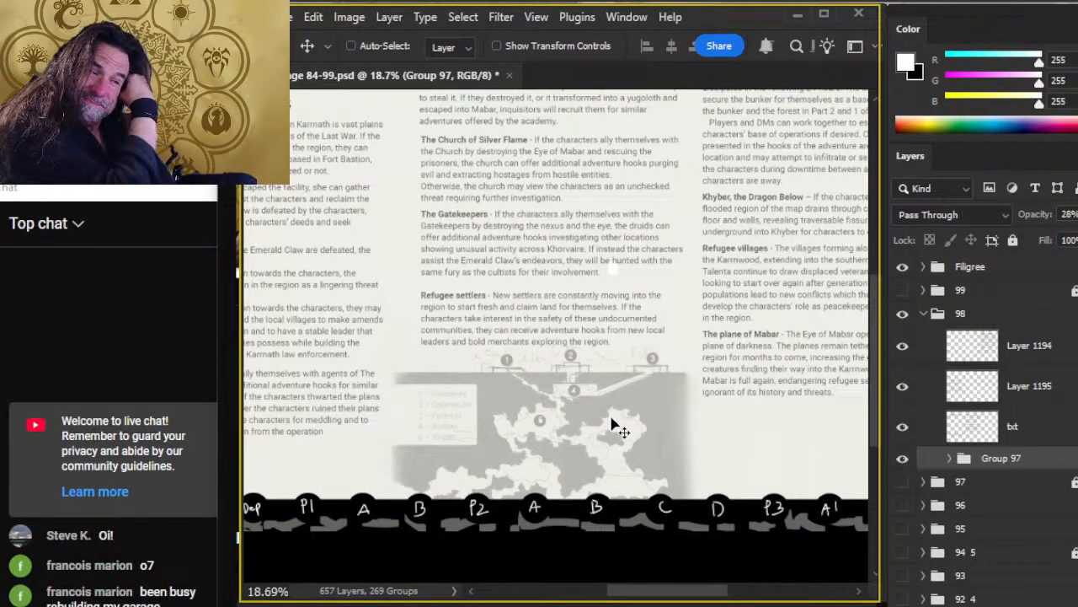
{"action": "left_click_drag", "start_coordinate": [613, 425], "coordinate": [578, 381]}
{"action": "key", "text": "z"}
{"action": "left_click_drag", "start_coordinate": [594, 293], "coordinate": [529, 306]}
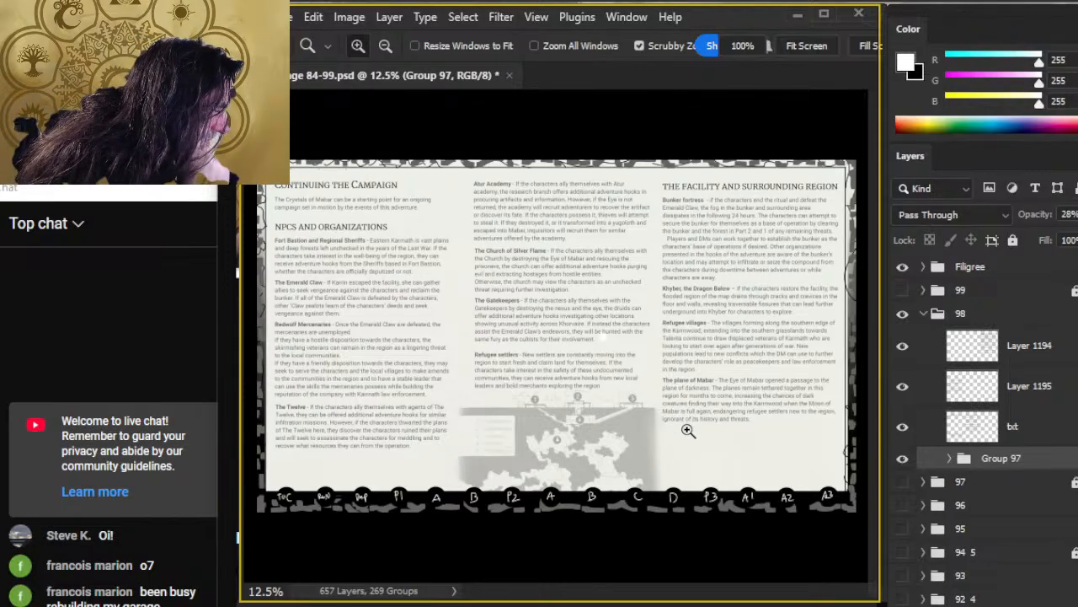
Step: Examine The Facility and Surrounding Region column's paragraphs and how the three columns sit around the map
{"action": "mouse_move", "coordinate": [719, 345]}
{"action": "left_mouse_down"}
{"action": "mouse_move", "coordinate": [750, 354]}
{"action": "mouse_move", "coordinate": [763, 341]}
{"action": "mouse_move", "coordinate": [721, 325]}
{"action": "left_mouse_up"}
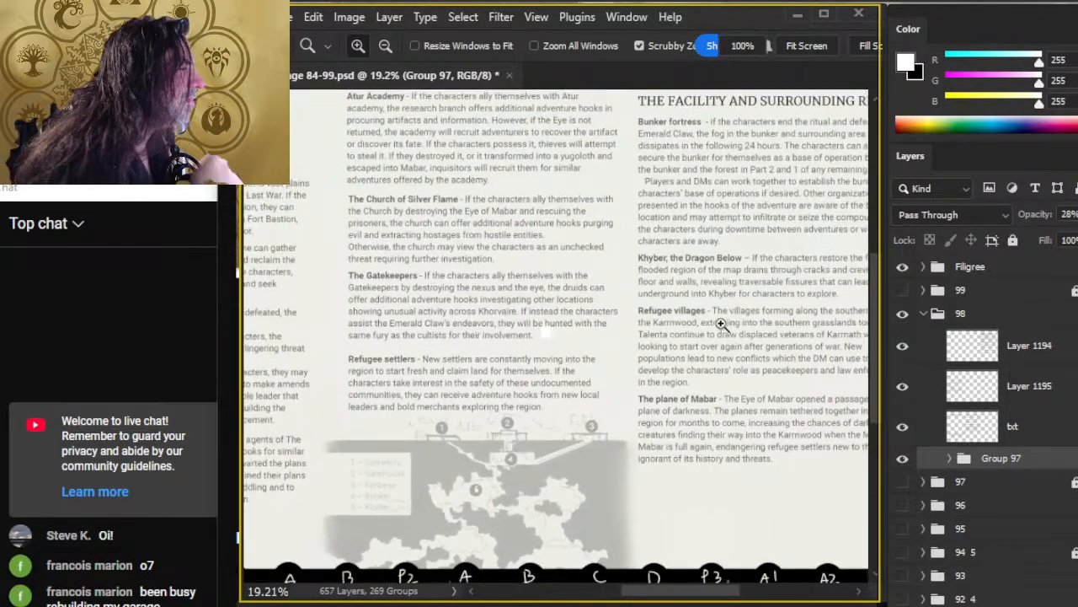
{"action": "left_click_drag", "start_coordinate": [732, 263], "coordinate": [565, 281]}
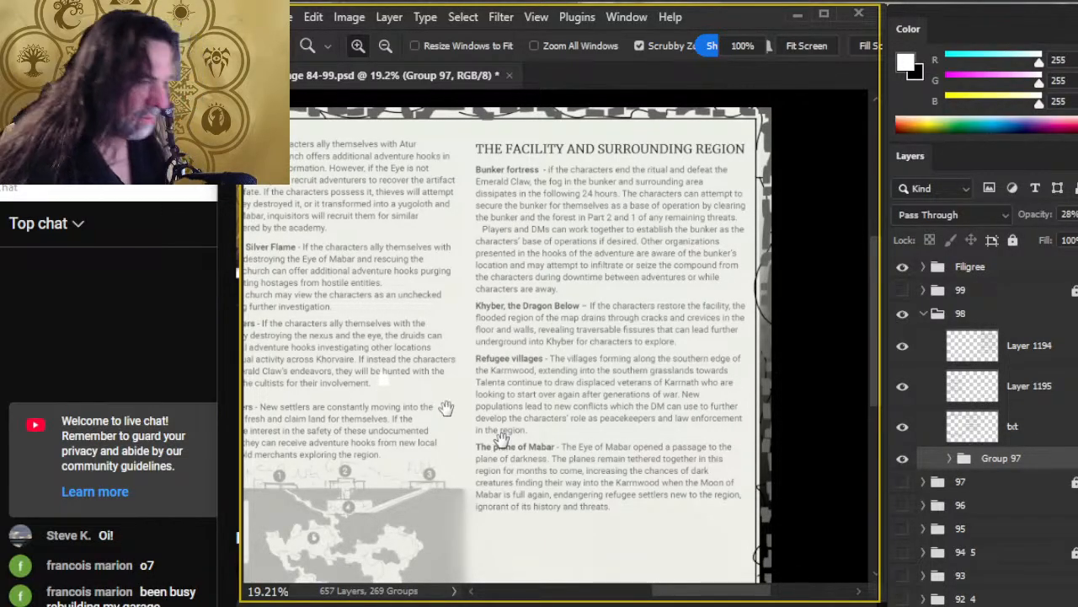
{"action": "left_click_drag", "start_coordinate": [459, 408], "coordinate": [527, 363]}
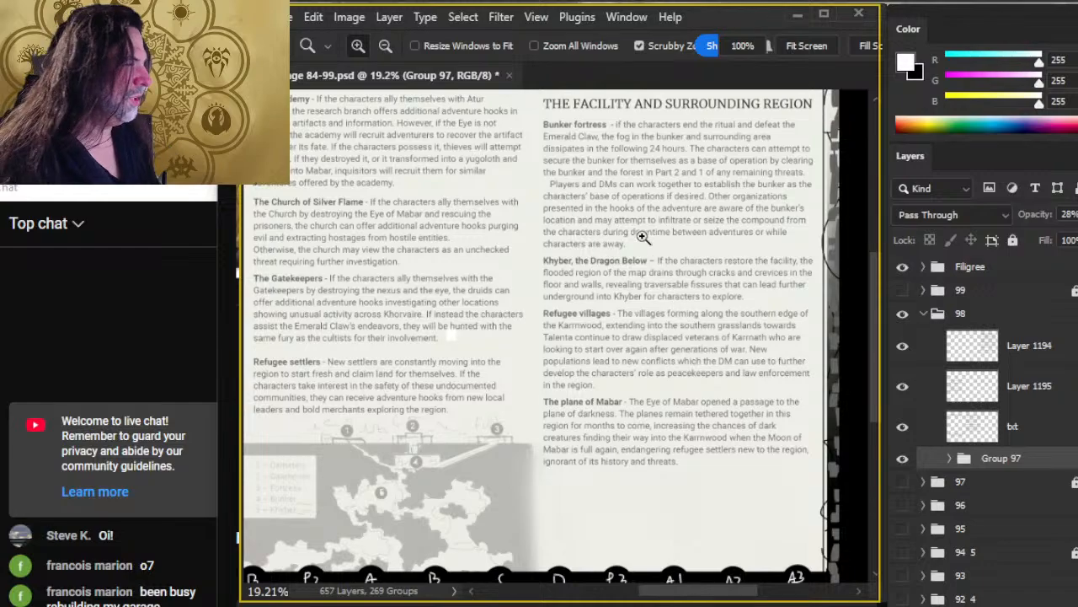
{"action": "left_click_drag", "start_coordinate": [591, 193], "coordinate": [534, 227]}
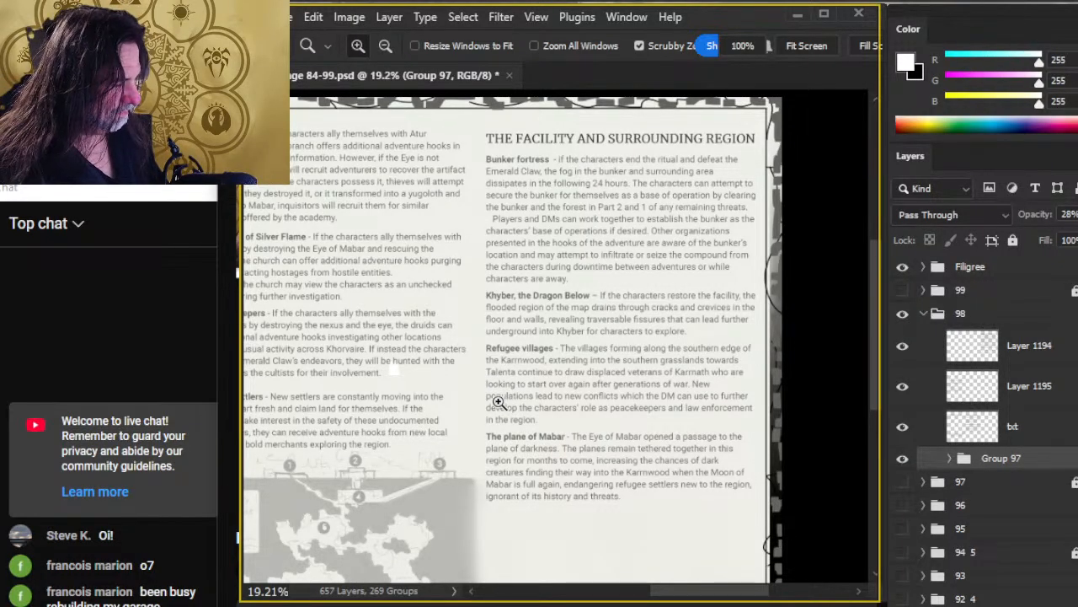
{"action": "scroll", "coordinate": [632, 472], "scroll_direction": "up", "scroll_amount": 2}
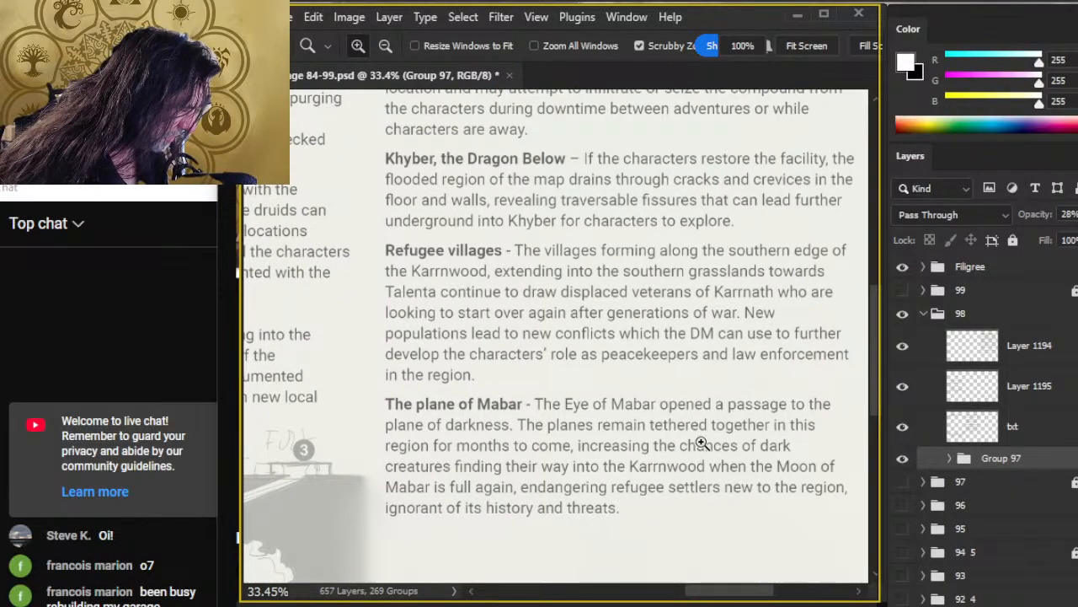
{"action": "scroll", "coordinate": [701, 443], "scroll_direction": "down", "scroll_amount": 2}
{"action": "scroll", "coordinate": [699, 441], "scroll_direction": "up", "scroll_amount": 4}
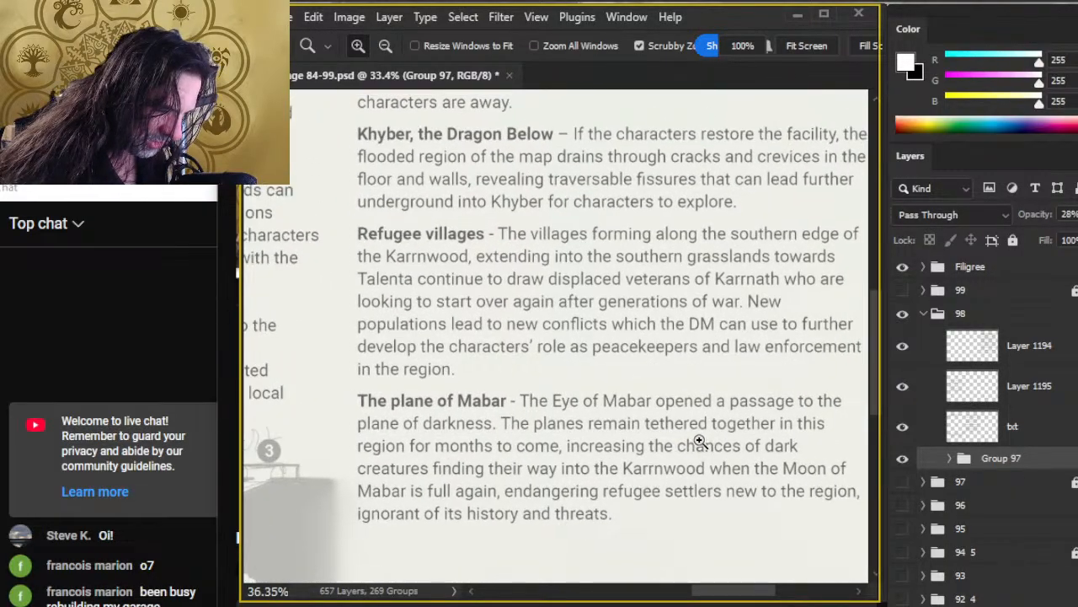
{"action": "scroll", "coordinate": [699, 441], "scroll_direction": "down", "scroll_amount": 2}
{"action": "scroll", "coordinate": [699, 441], "scroll_direction": "up", "scroll_amount": 2}
{"action": "scroll", "coordinate": [691, 442], "scroll_direction": "down", "scroll_amount": 2}
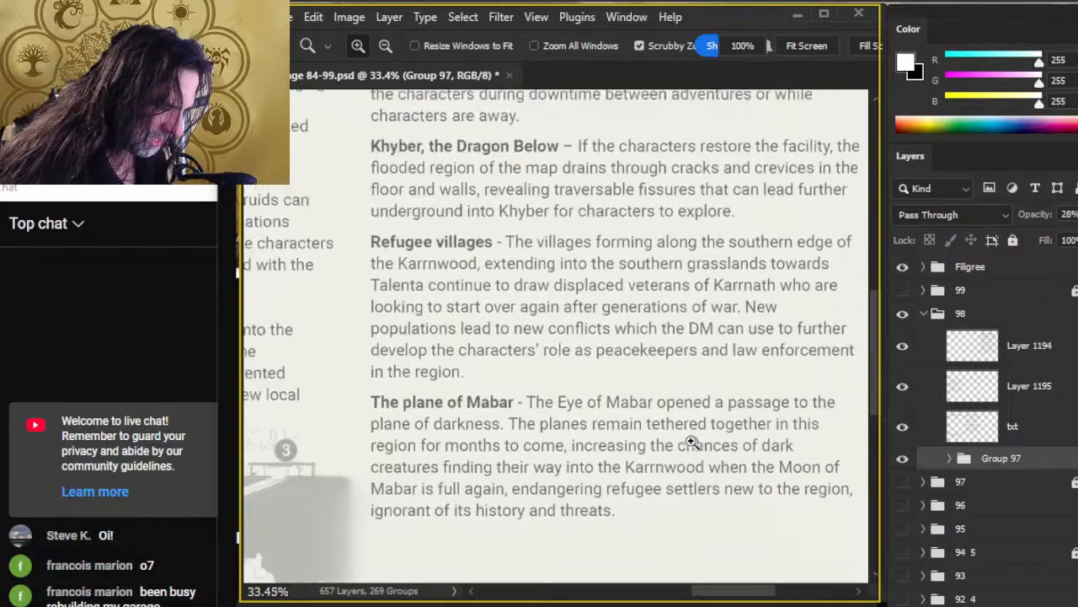
{"action": "scroll", "coordinate": [692, 443], "scroll_direction": "down", "scroll_amount": 6}
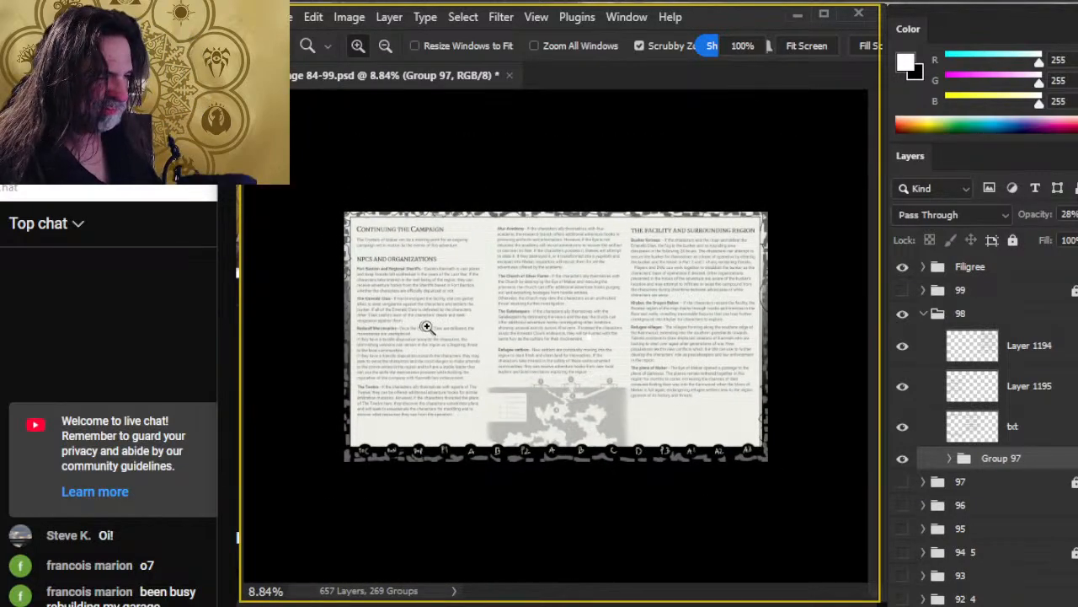
{"action": "scroll", "coordinate": [426, 327], "scroll_direction": "up", "scroll_amount": 1}
{"action": "scroll", "coordinate": [320, 373], "scroll_direction": "up", "scroll_amount": 1}
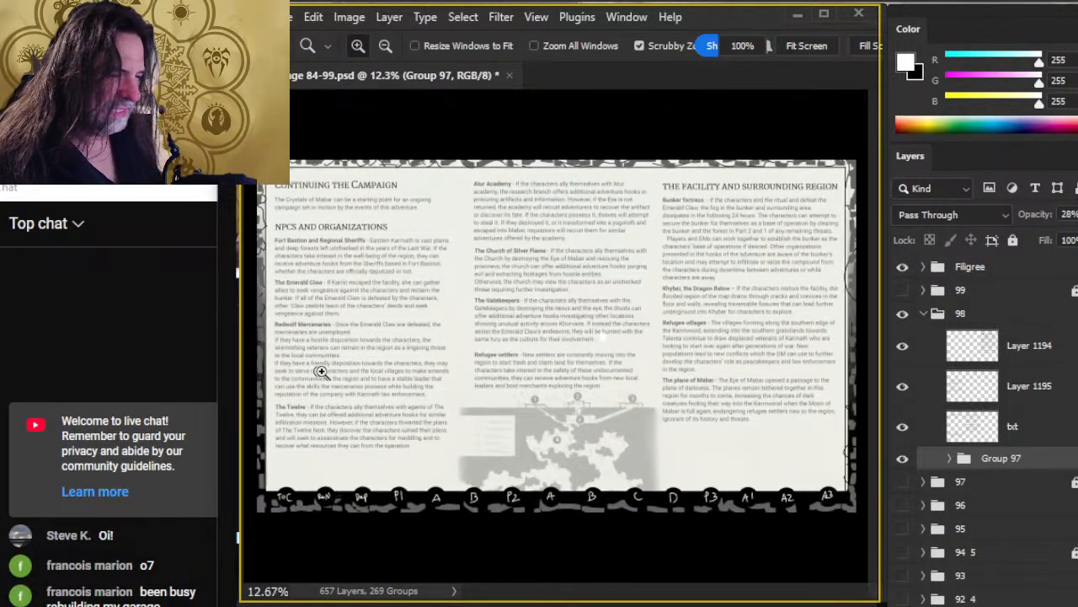
{"action": "scroll", "coordinate": [323, 367], "scroll_direction": "down", "scroll_amount": 1}
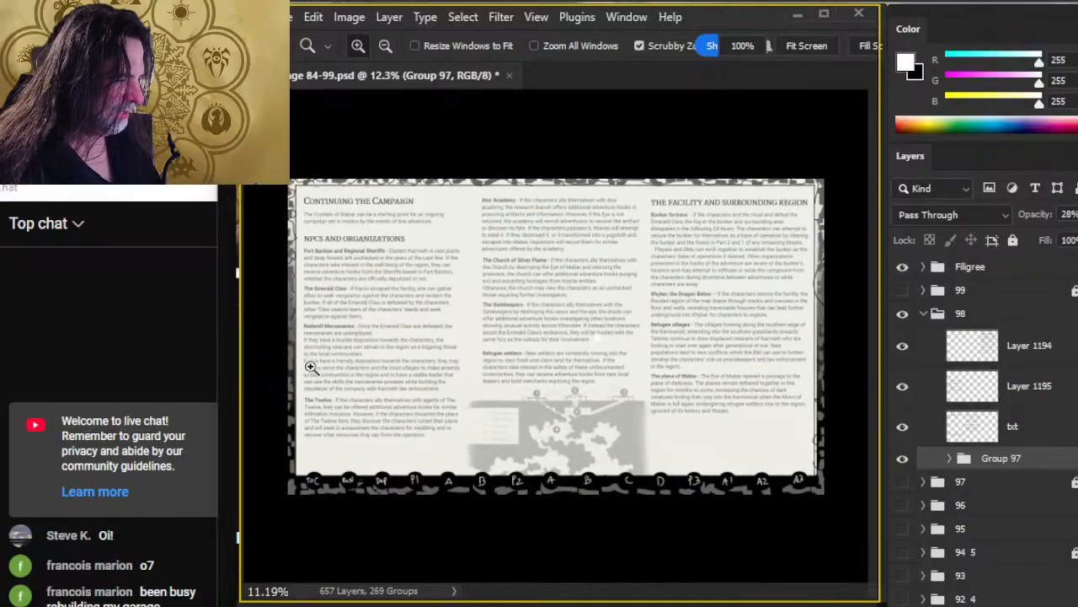
Step: Move the Group 97 map up until its lower edge fits inside the page border
{"action": "key", "text": "v"}
{"action": "left_click_drag", "start_coordinate": [717, 498], "coordinate": [671, 409]}
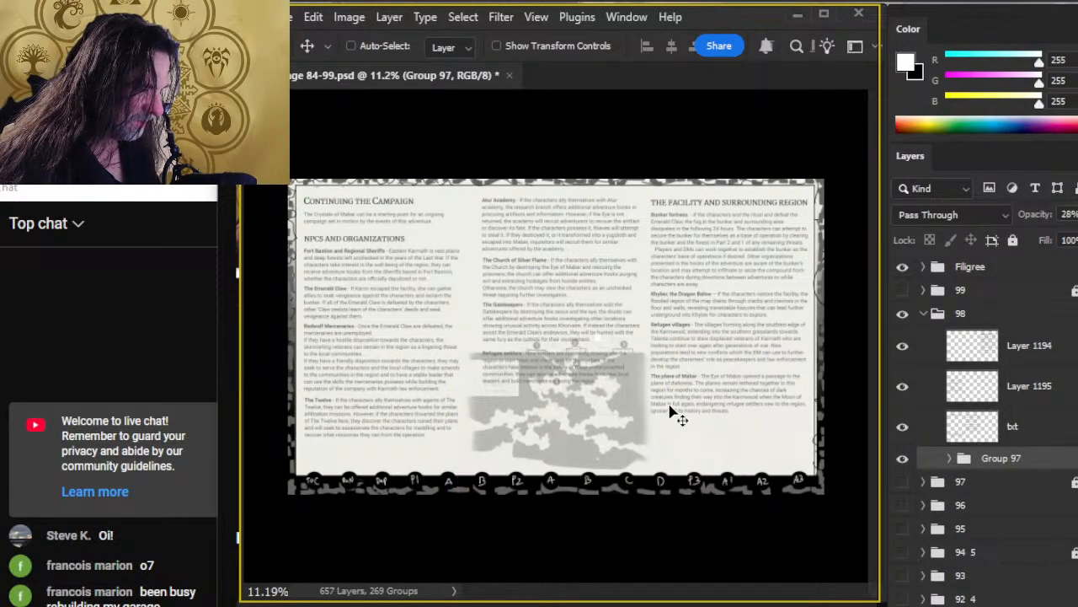
{"action": "key", "text": "z"}
{"action": "mouse_move", "coordinate": [545, 376]}
{"action": "left_mouse_down"}
{"action": "mouse_move", "coordinate": [605, 368]}
{"action": "mouse_move", "coordinate": [525, 373]}
{"action": "left_mouse_up"}
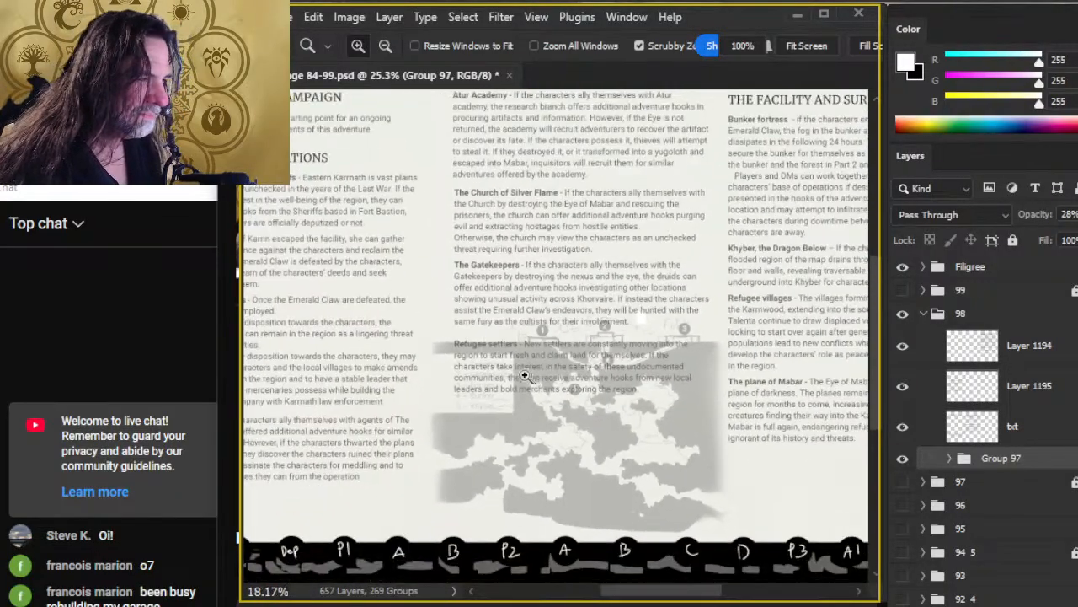
Step: Examine the NPCs and Organizations column, checking the text and spacing from Fort Bastion down to The Twelve
{"action": "left_click_drag", "start_coordinate": [347, 375], "coordinate": [408, 363]}
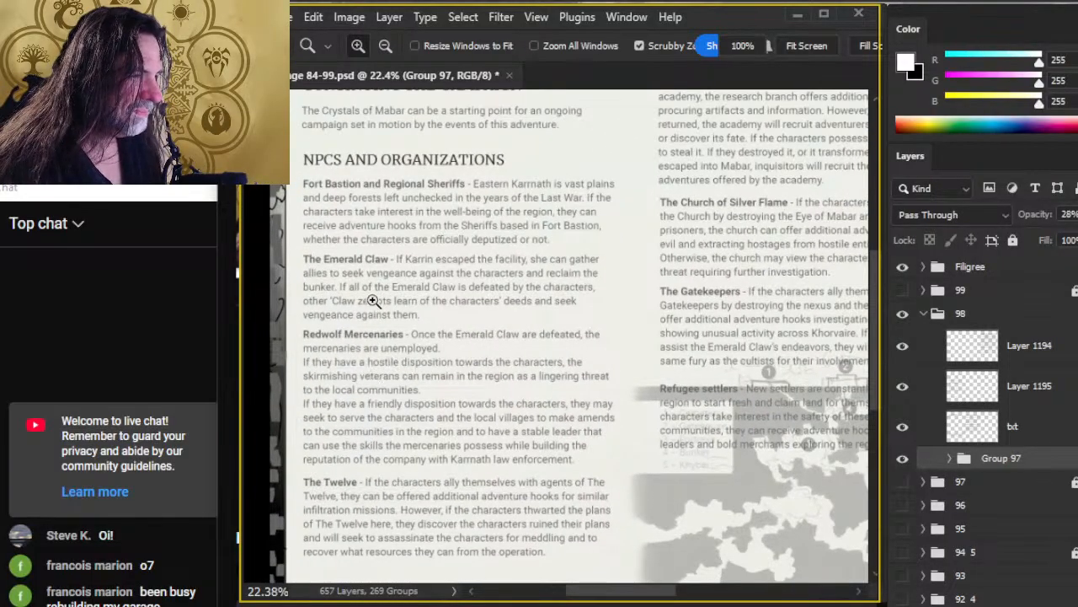
{"action": "left_click_drag", "start_coordinate": [421, 415], "coordinate": [477, 393]}
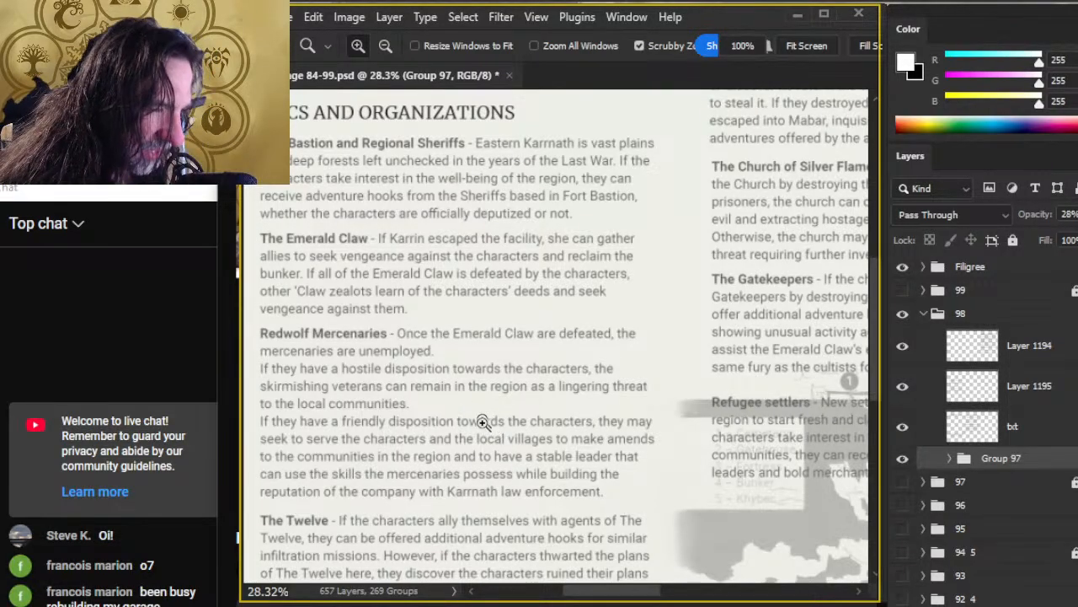
{"action": "left_click", "coordinate": [505, 444], "text": "alt"}
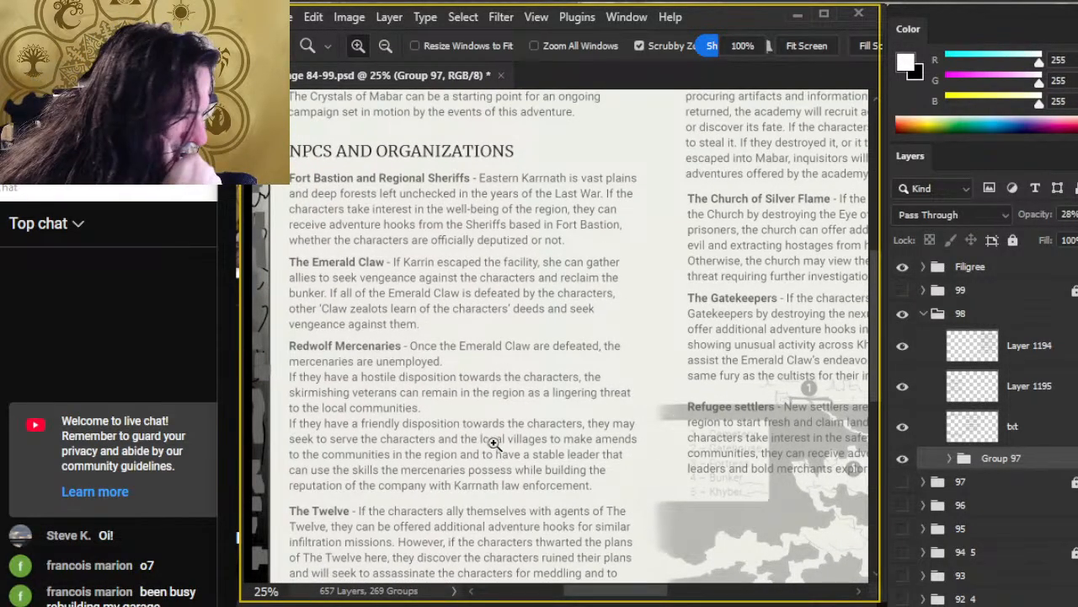
{"action": "left_click_drag", "start_coordinate": [494, 443], "coordinate": [522, 474]}
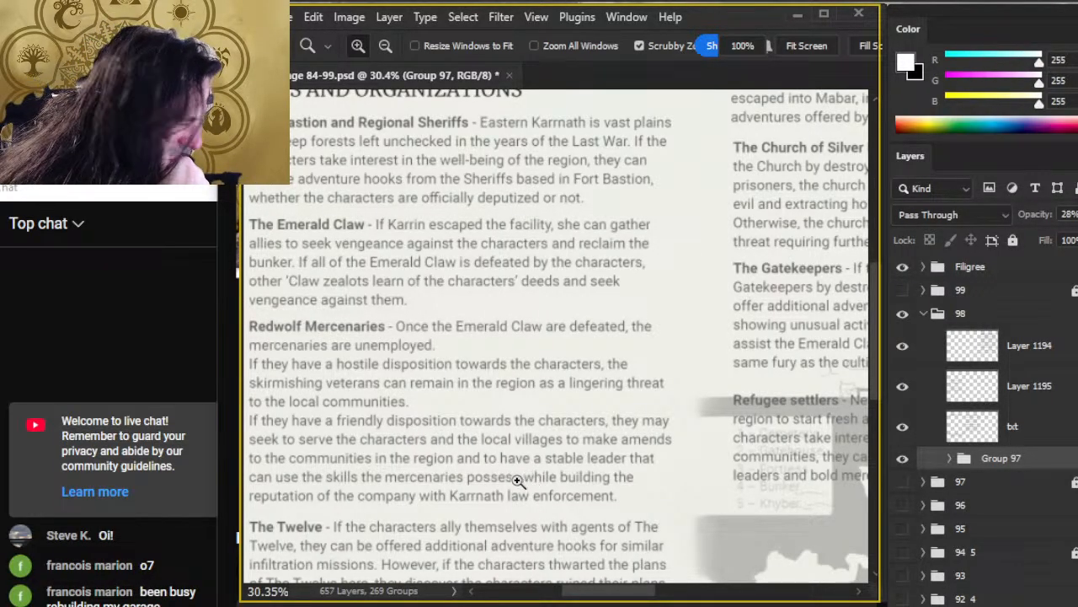
{"action": "left_click_drag", "start_coordinate": [533, 481], "coordinate": [533, 498]}
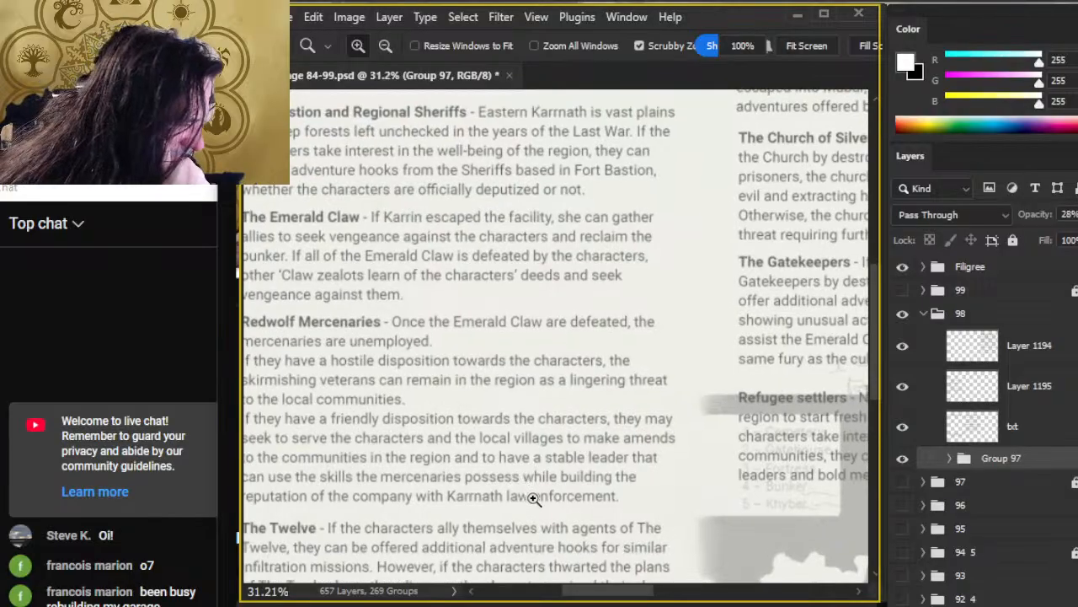
{"action": "left_click_drag", "start_coordinate": [548, 497], "coordinate": [529, 500]}
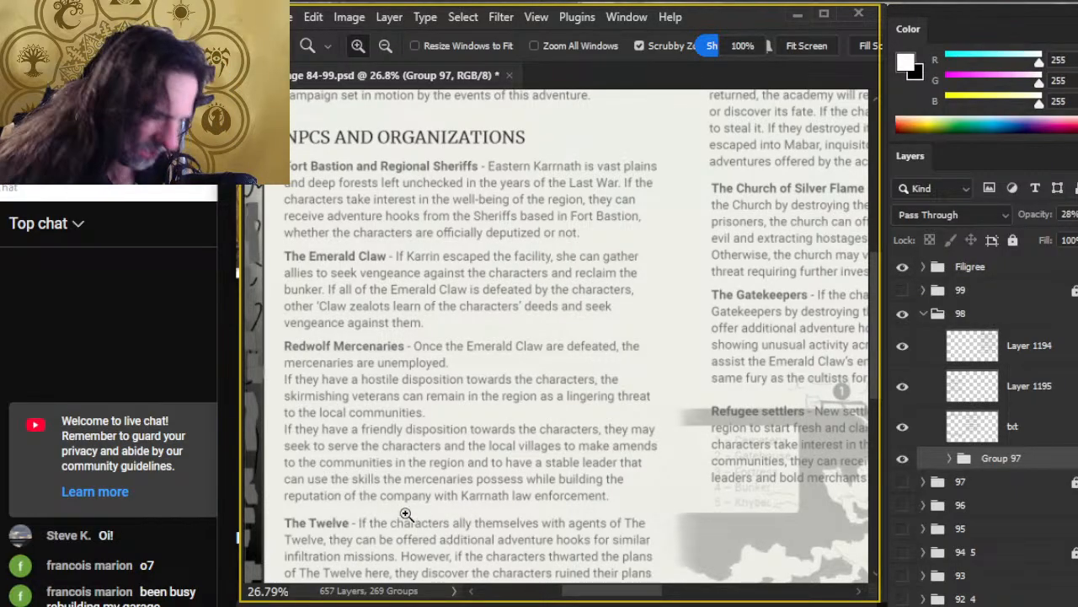
Step: Merge Layer 1194, Layer 1195 and the txt layer in group 98 into one layer
{"action": "key", "text": "e"}
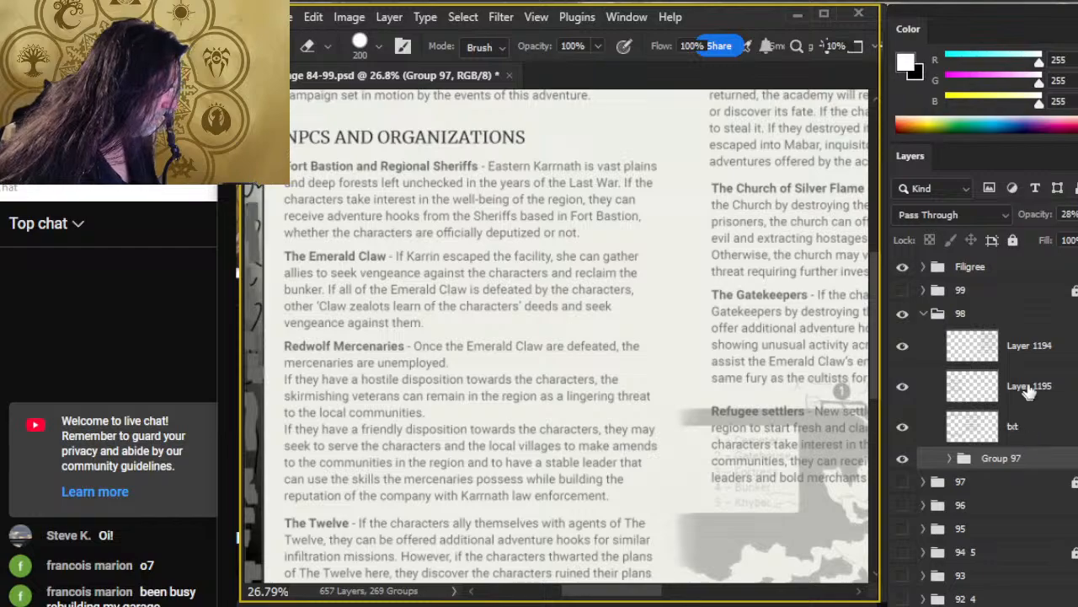
{"action": "left_click", "coordinate": [1028, 352]}
{"action": "left_click", "coordinate": [1023, 446], "text": "shift"}
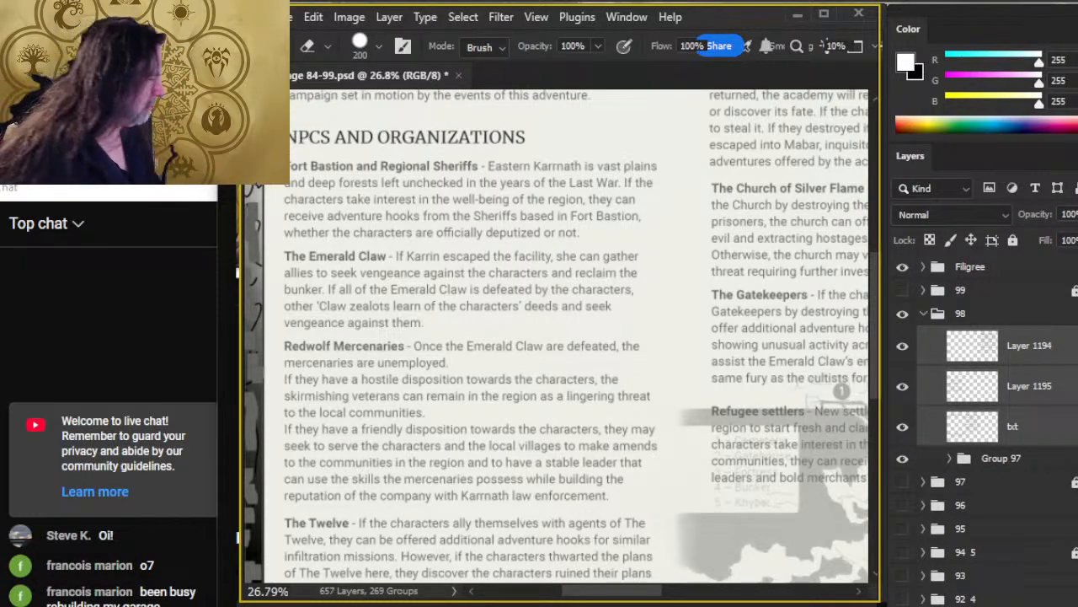
{"action": "right_click", "coordinate": [1073, 389]}
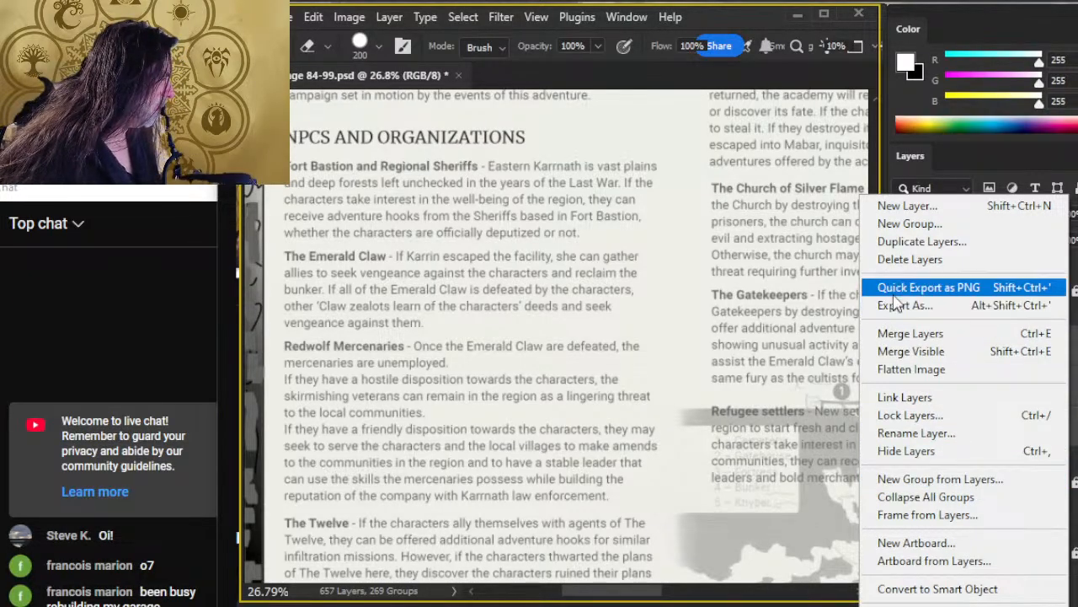
{"action": "left_click", "coordinate": [930, 335]}
Step: Reduce the eraser size to 30 and erase the word "may" after "they" in the Redwolf Mercenaries paragraph
{"action": "key", "text": "z"}
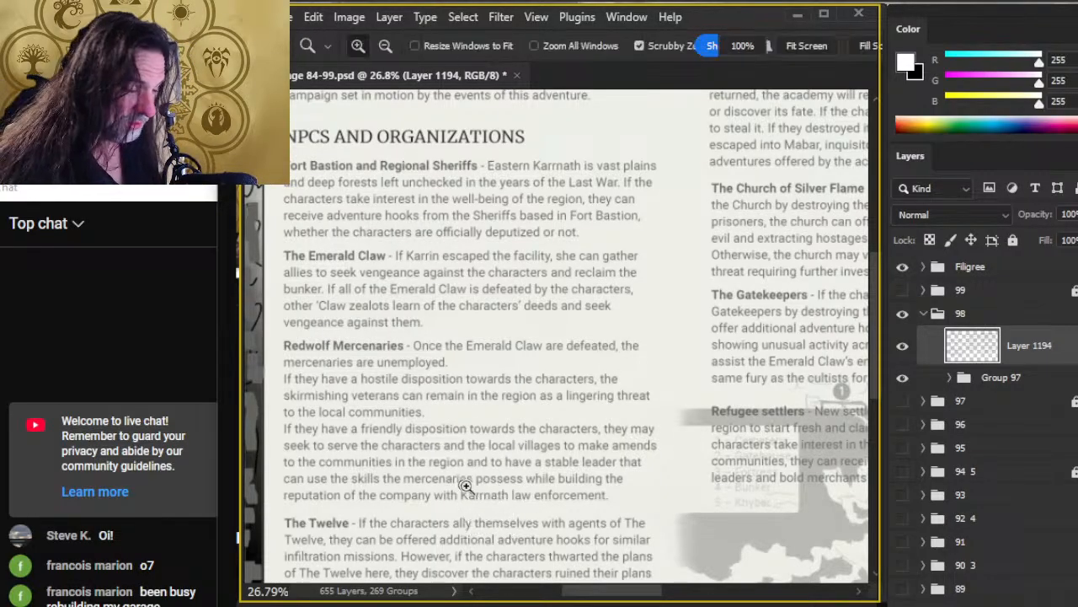
{"action": "left_click_drag", "start_coordinate": [465, 486], "coordinate": [614, 337]}
{"action": "left_click_drag", "start_coordinate": [559, 380], "coordinate": [311, 352]}
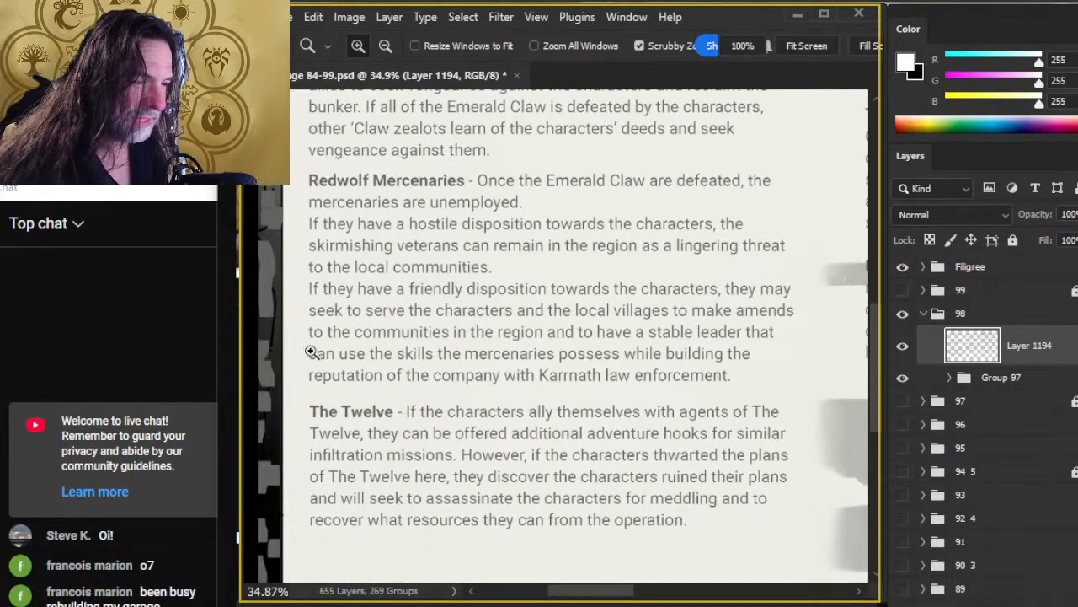
{"action": "key", "text": "e"}
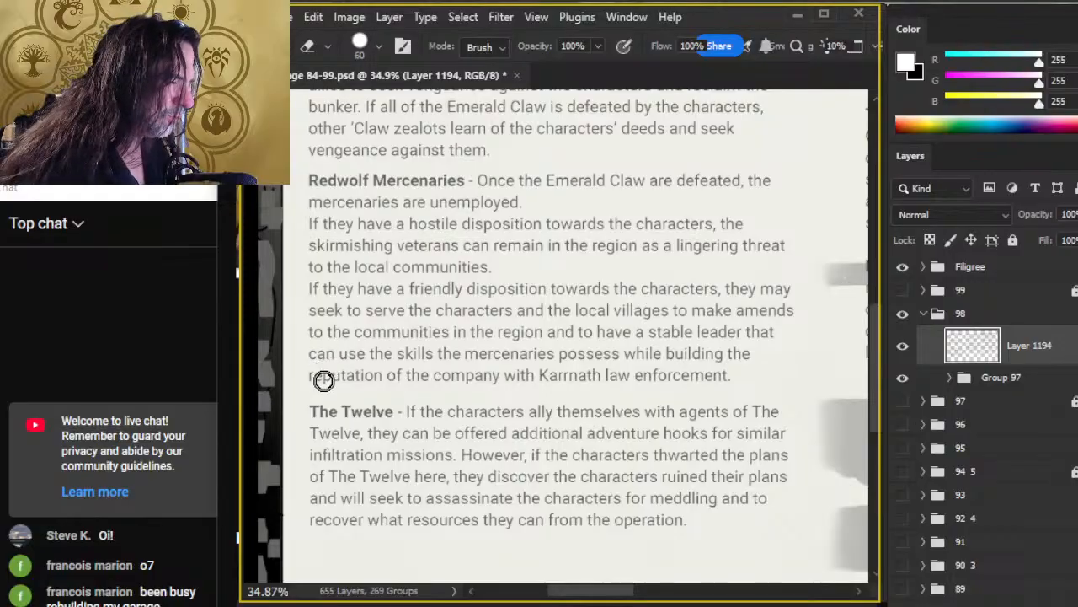
{"action": "key", "text": "bracketleft"}
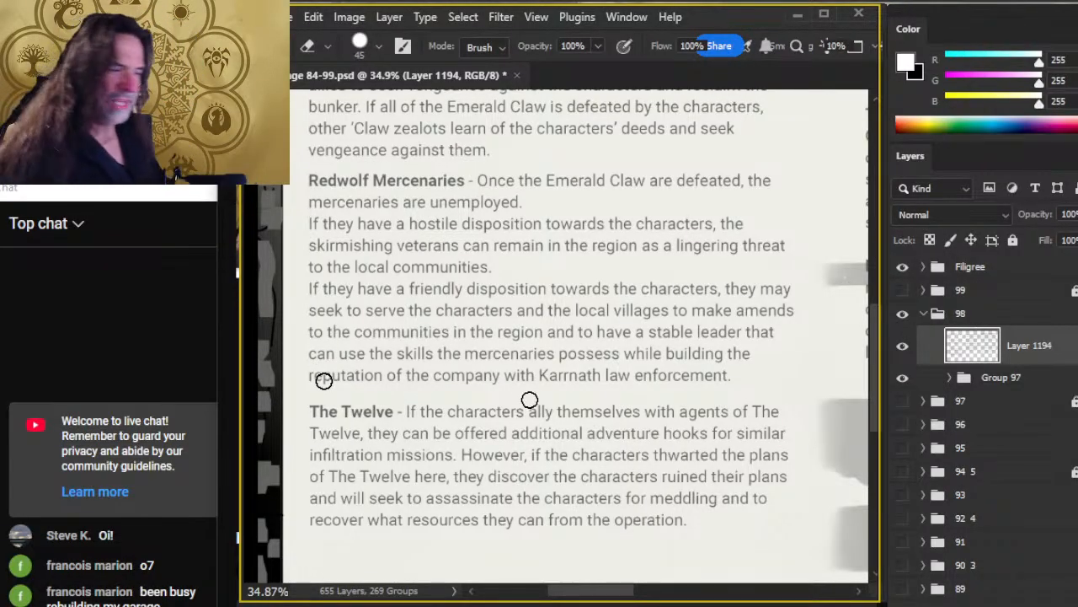
{"action": "key", "text": "bracketleft"}
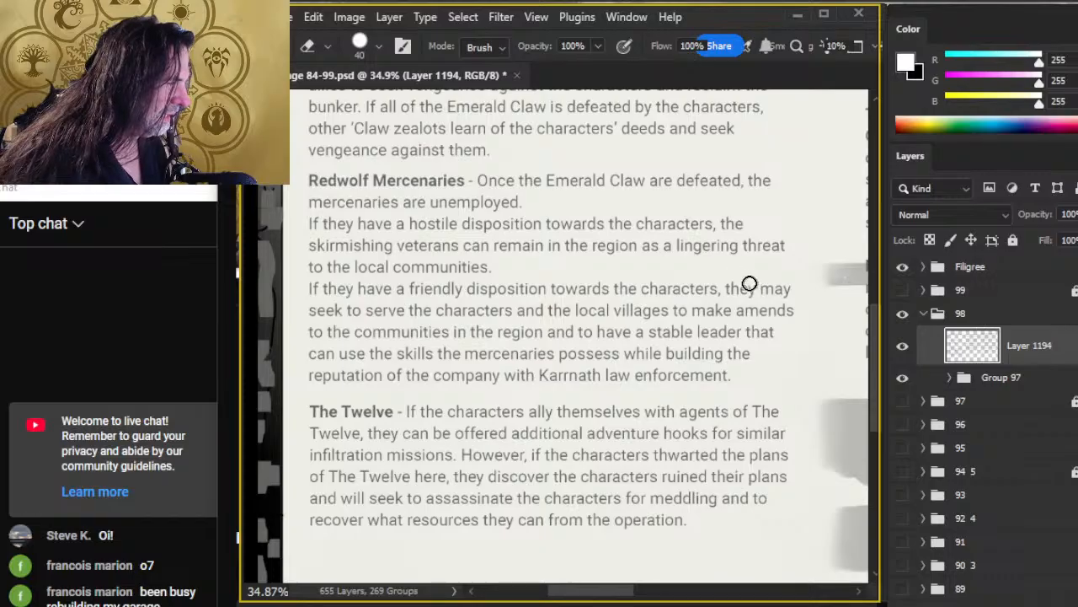
{"action": "key", "text": "bracketleft"}
{"action": "left_click_drag", "start_coordinate": [804, 291], "coordinate": [787, 290]}
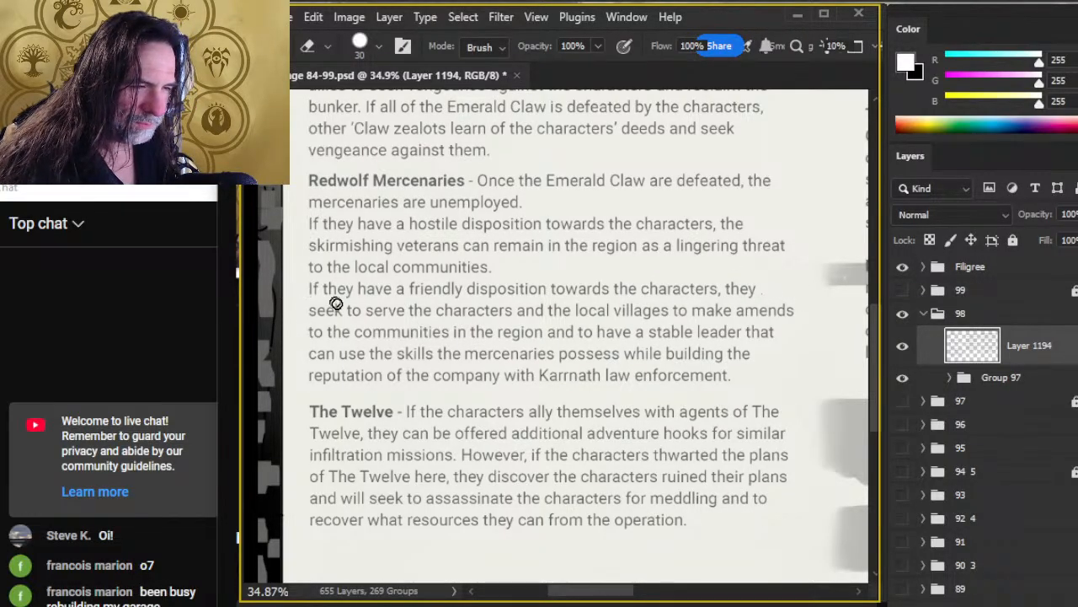
Step: Lasso the word "seek" and move it up to the end of the friendly disposition line, following "they", then deselect
{"action": "key", "text": "l"}
{"action": "mouse_move", "coordinate": [337, 300]}
{"action": "left_mouse_down"}
{"action": "mouse_move", "coordinate": [299, 313]}
{"action": "mouse_move", "coordinate": [349, 333]}
{"action": "mouse_move", "coordinate": [335, 307]}
{"action": "mouse_move", "coordinate": [725, 319]}
{"action": "mouse_move", "coordinate": [779, 292]}
{"action": "left_mouse_up"}
{"action": "key", "text": "v"}
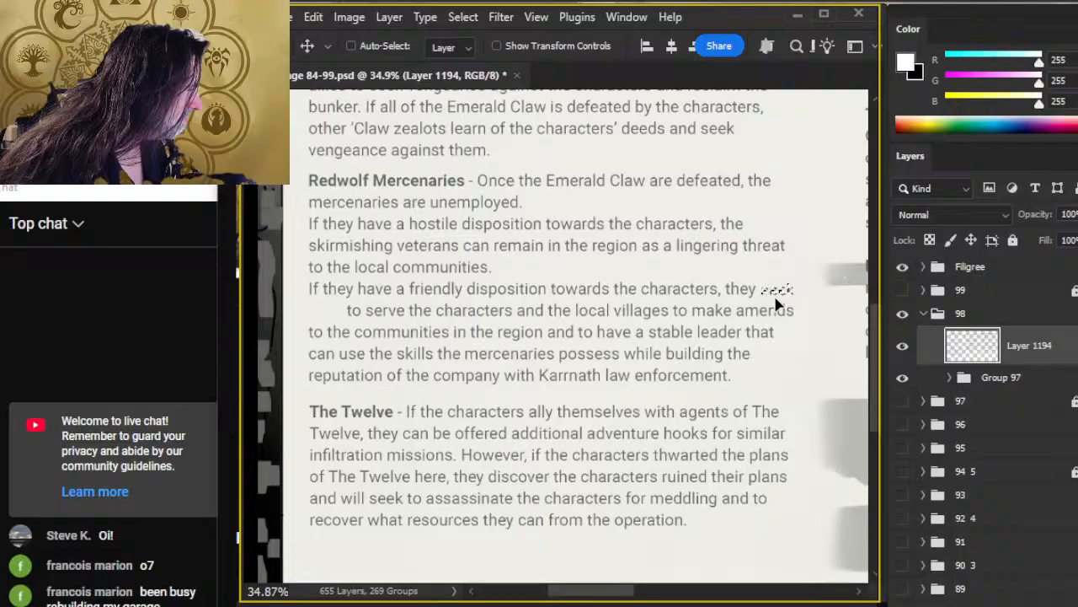
{"action": "left_click_drag", "start_coordinate": [779, 301], "coordinate": [777, 301]}
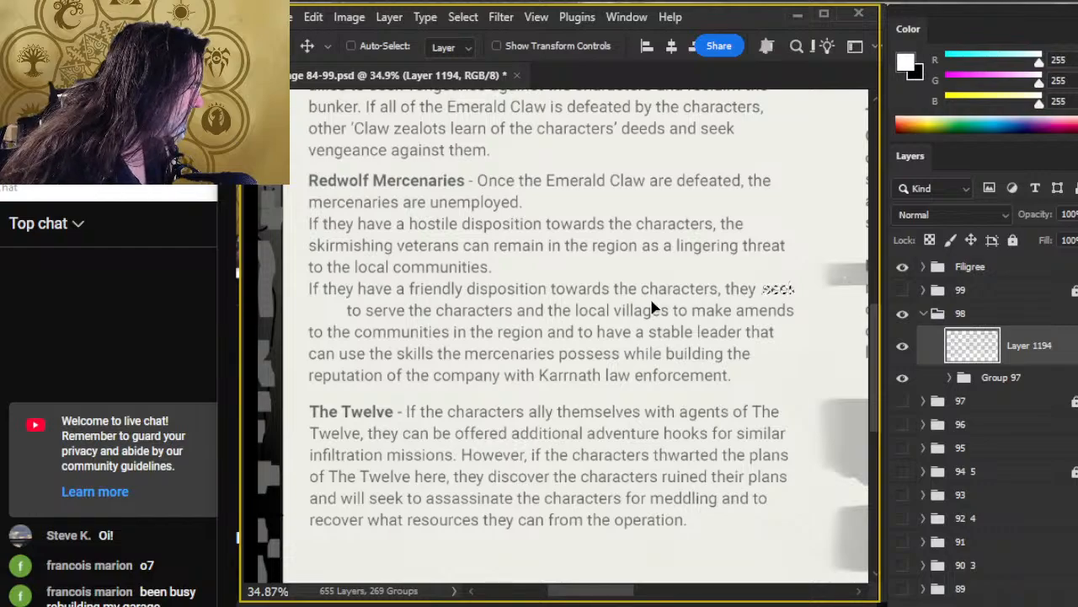
{"action": "key", "text": "l"}
{"action": "key", "text": "ctrl+d"}
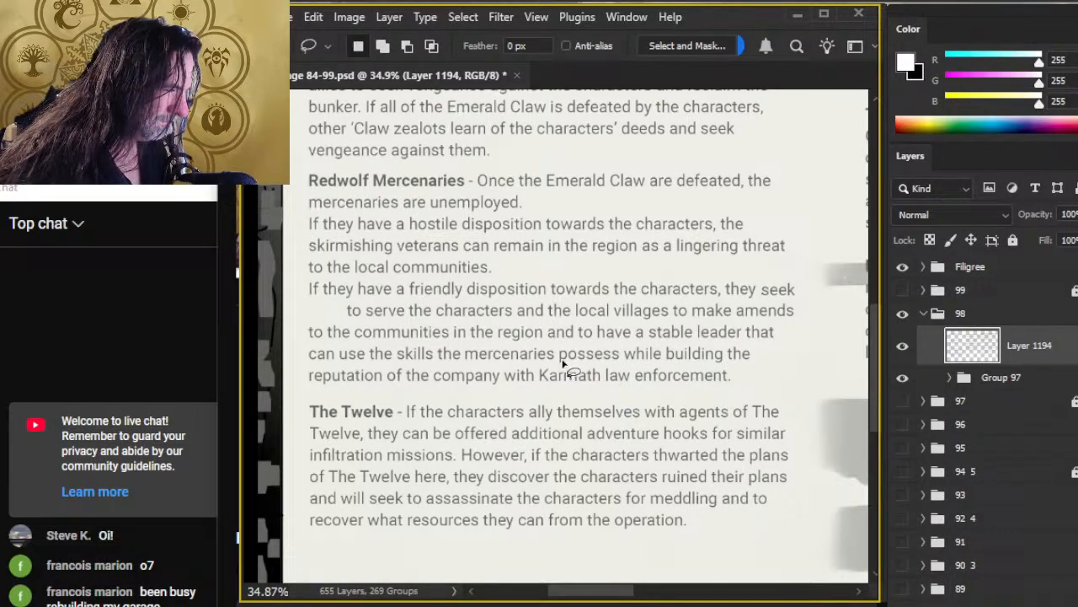
Step: Erase the Redwolf Mercenaries text from "to make amends" through "stable leader that", plus the final "s" of "possess"
{"action": "key", "text": "e"}
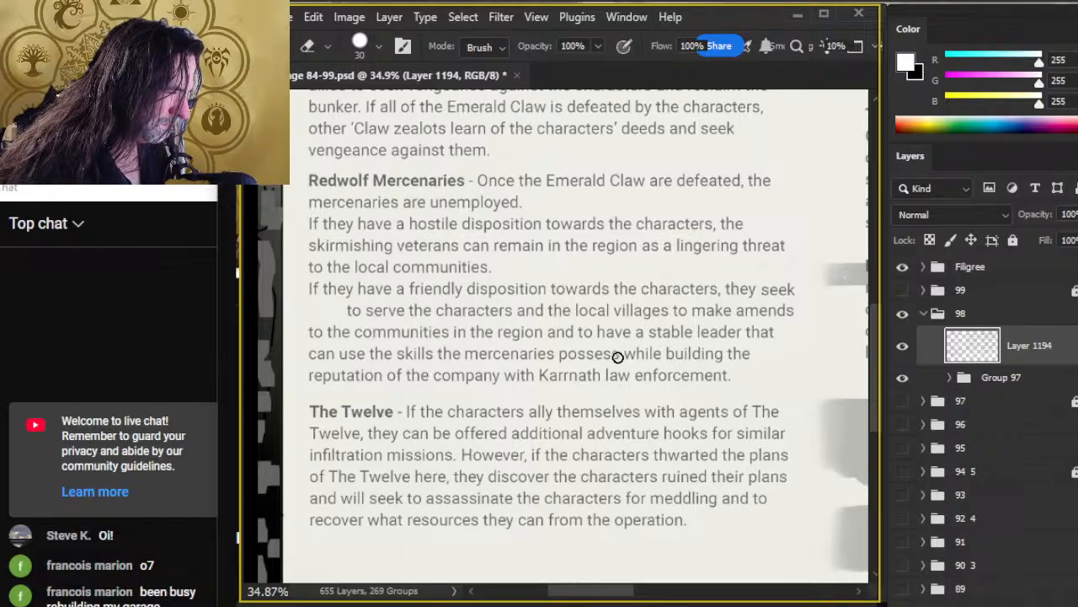
{"action": "mouse_move", "coordinate": [614, 343]}
{"action": "left_mouse_down"}
{"action": "mouse_move", "coordinate": [677, 334]}
{"action": "mouse_move", "coordinate": [605, 331]}
{"action": "left_mouse_up"}
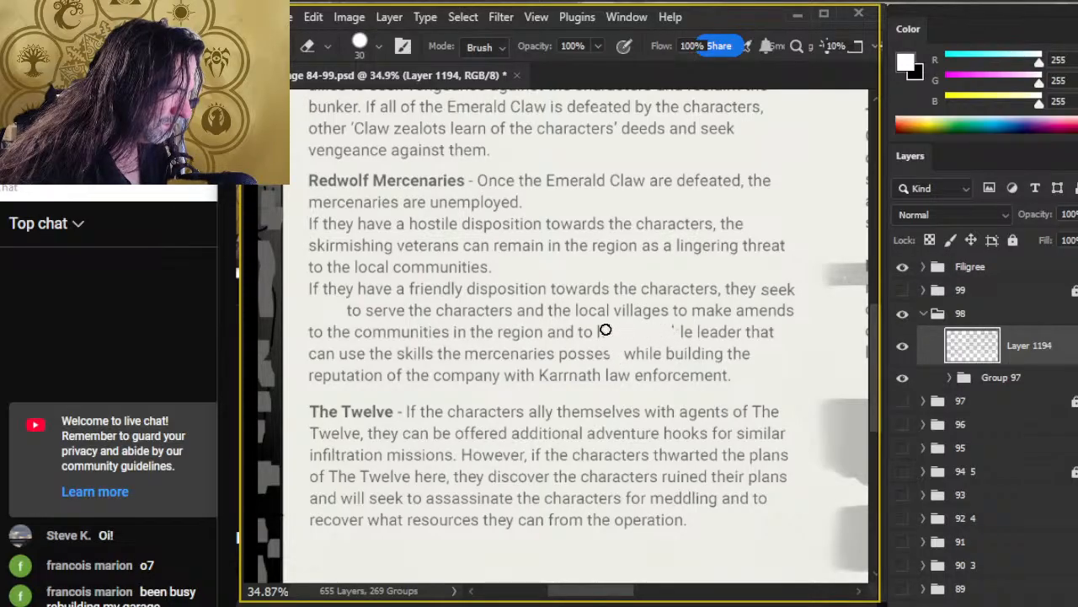
{"action": "left_click_drag", "start_coordinate": [687, 329], "coordinate": [694, 329]}
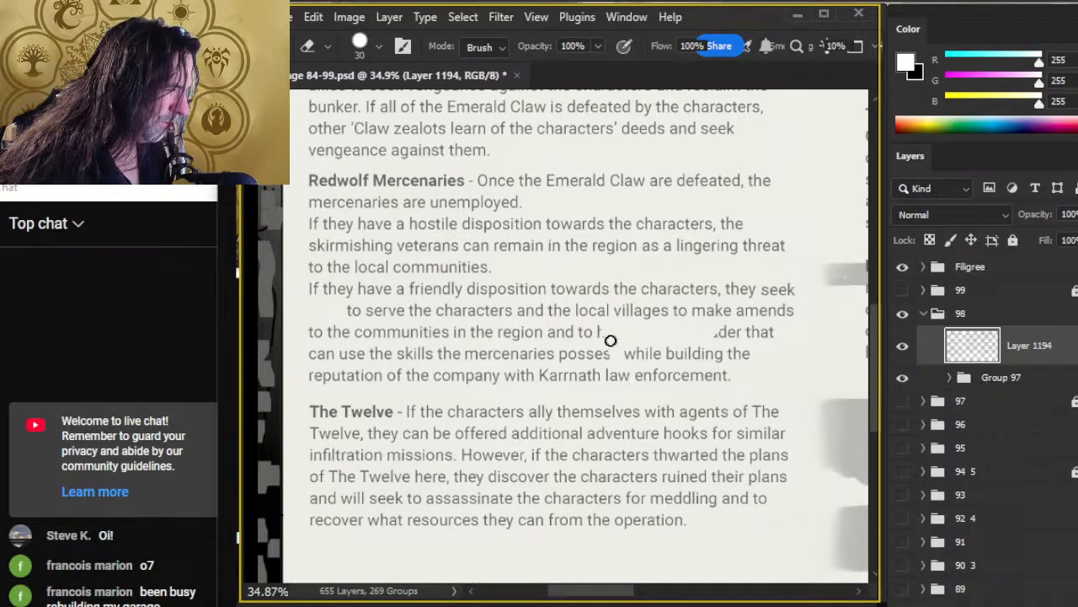
{"action": "mouse_move", "coordinate": [720, 333]}
{"action": "left_mouse_down"}
{"action": "mouse_move", "coordinate": [773, 330]}
{"action": "mouse_move", "coordinate": [608, 331]}
{"action": "left_mouse_up"}
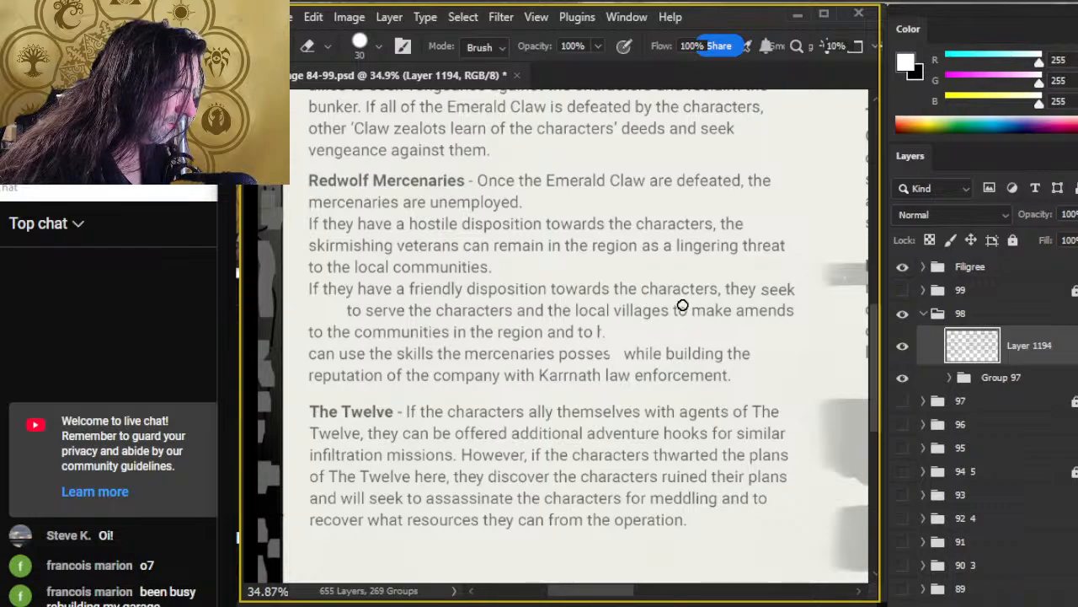
{"action": "mouse_move", "coordinate": [594, 327]}
{"action": "left_mouse_down"}
{"action": "mouse_move", "coordinate": [537, 331]}
{"action": "mouse_move", "coordinate": [615, 333]}
{"action": "mouse_move", "coordinate": [547, 340]}
{"action": "mouse_move", "coordinate": [564, 327]}
{"action": "mouse_move", "coordinate": [482, 330]}
{"action": "left_mouse_up"}
{"action": "left_click_drag", "start_coordinate": [555, 337], "coordinate": [367, 335]}
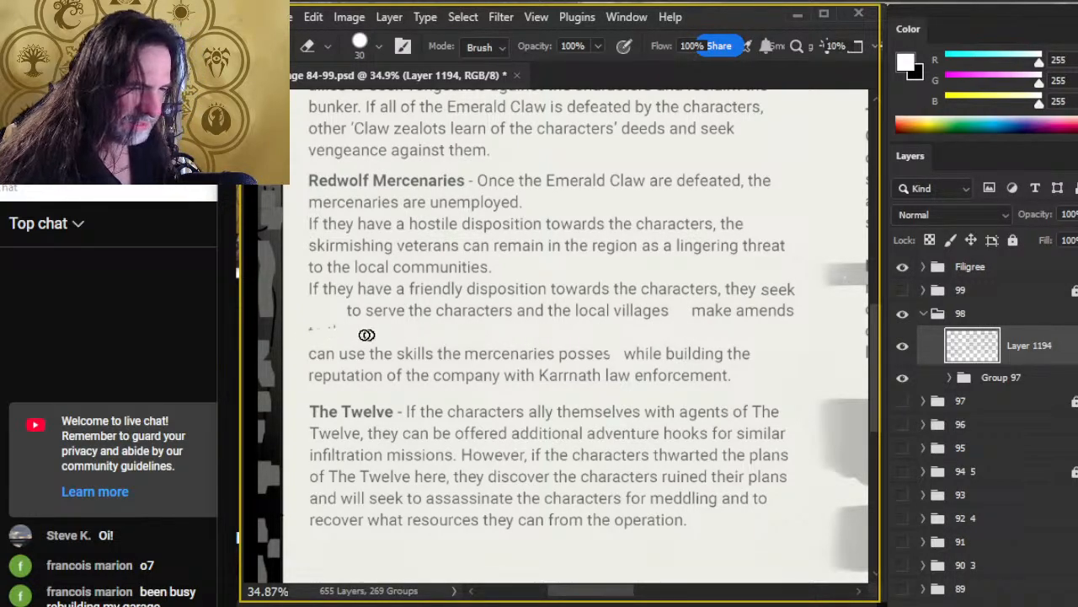
{"action": "left_click_drag", "start_coordinate": [696, 313], "coordinate": [713, 308]}
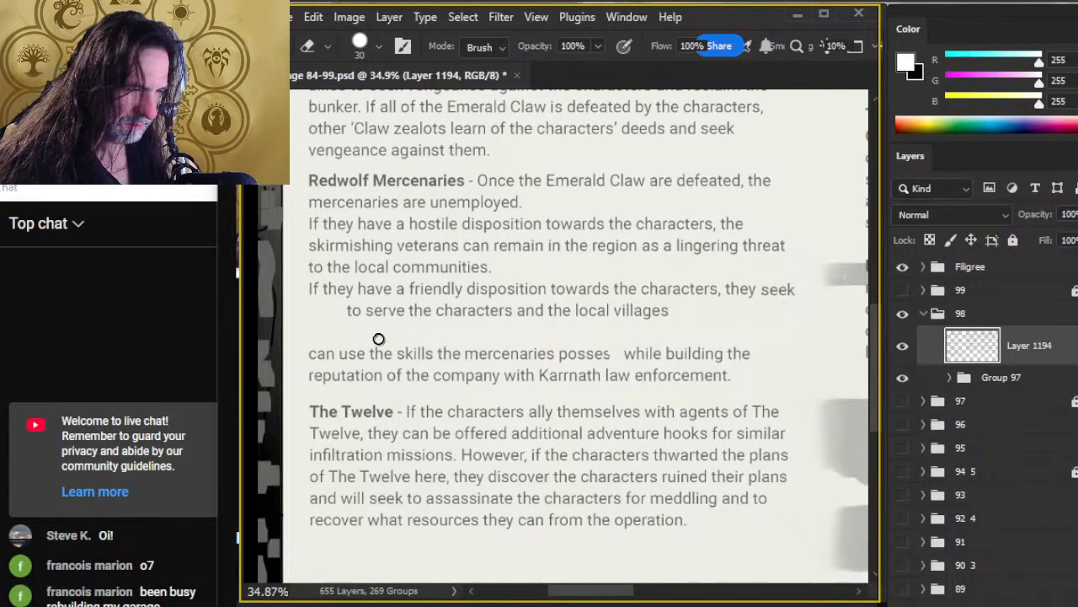
Step: Lasso the last two Redwolf Mercenaries lines with The Twelve paragraph and move them up one line to close the gap
{"action": "key", "text": "l"}
{"action": "mouse_move", "coordinate": [328, 331]}
{"action": "left_mouse_down"}
{"action": "mouse_move", "coordinate": [273, 532]}
{"action": "mouse_move", "coordinate": [734, 593]}
{"action": "mouse_move", "coordinate": [795, 537]}
{"action": "mouse_move", "coordinate": [854, 434]}
{"action": "mouse_move", "coordinate": [806, 390]}
{"action": "mouse_move", "coordinate": [709, 398]}
{"action": "mouse_move", "coordinate": [779, 387]}
{"action": "mouse_move", "coordinate": [710, 337]}
{"action": "left_mouse_up"}
{"action": "key", "text": "v"}
{"action": "mouse_move", "coordinate": [717, 423]}
{"action": "left_mouse_down"}
{"action": "mouse_move", "coordinate": [716, 400]}
{"action": "mouse_move", "coordinate": [720, 413]}
{"action": "left_mouse_up"}
{"action": "key", "text": "l"}
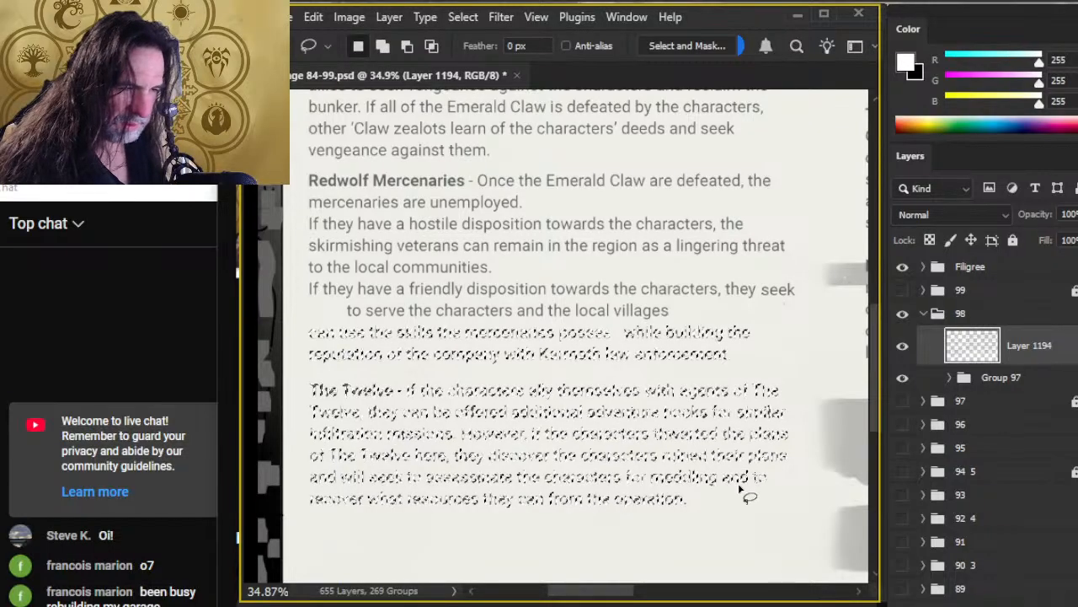
{"action": "key", "text": "ctrl+d"}
Step: Erase the comma after "Fort Bastion" and the line "whether the characters are officially deputized or not." from the Fort Bastion paragraph
{"action": "key", "text": "z"}
{"action": "left_click_drag", "start_coordinate": [753, 511], "coordinate": [708, 497]}
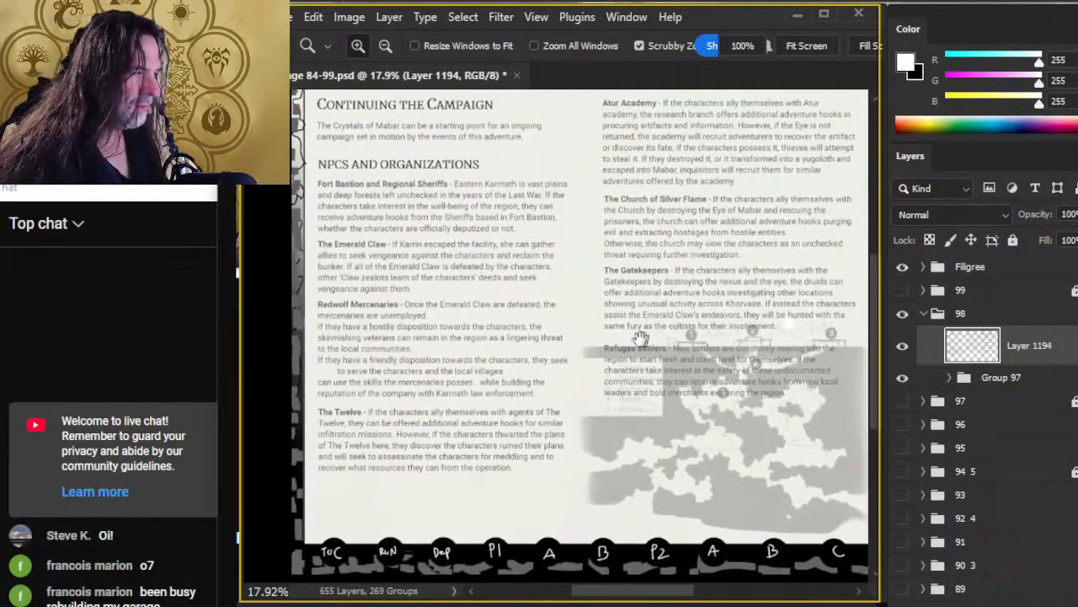
{"action": "left_click_drag", "start_coordinate": [707, 341], "coordinate": [640, 382]}
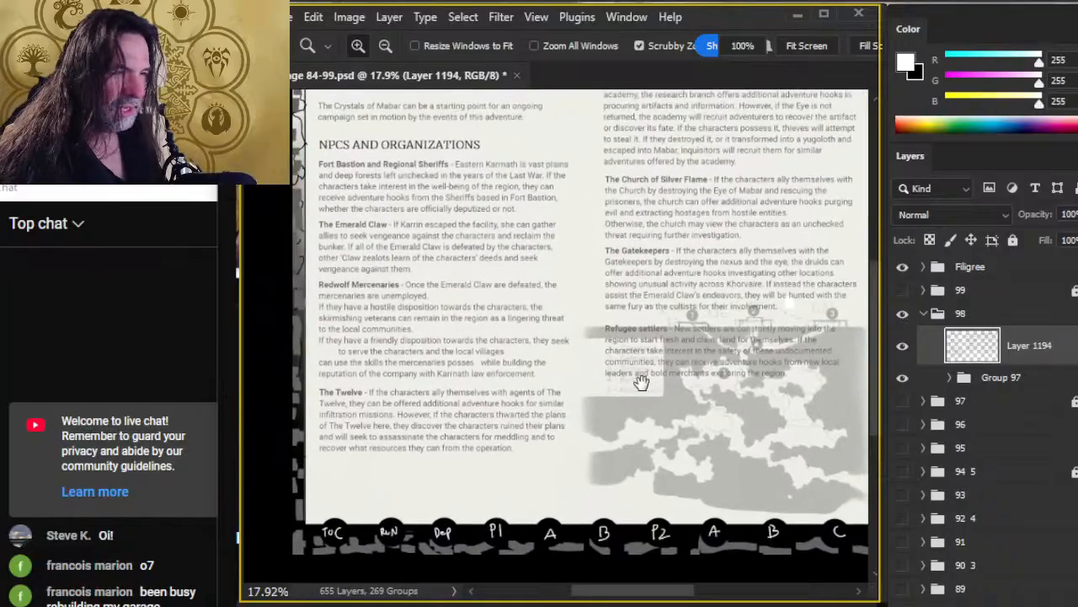
{"action": "scroll", "coordinate": [414, 284], "scroll_direction": "up", "scroll_amount": 5}
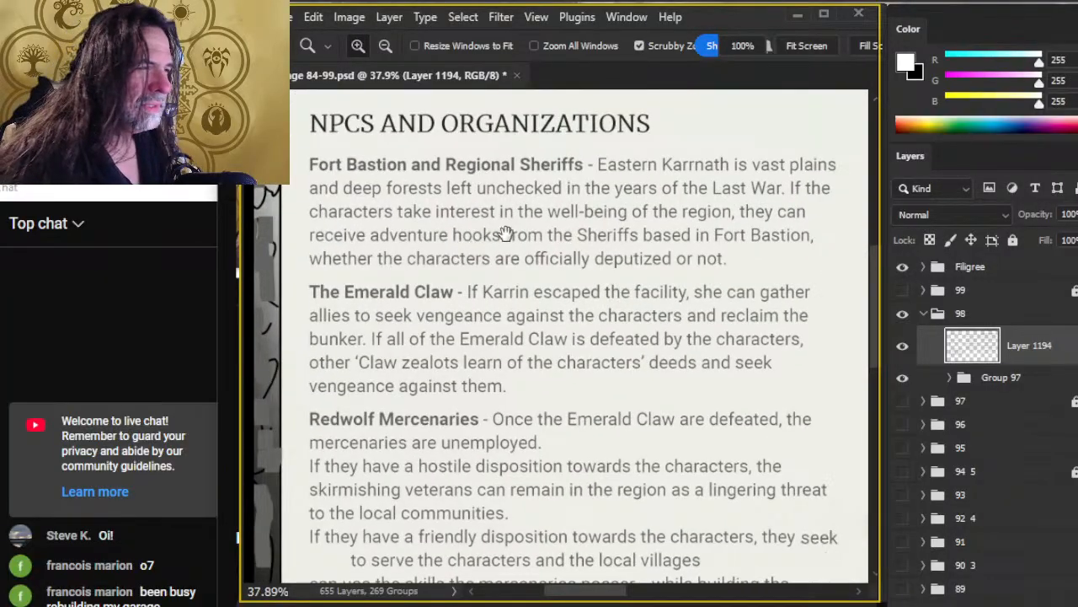
{"action": "left_click_drag", "start_coordinate": [504, 233], "coordinate": [509, 295]}
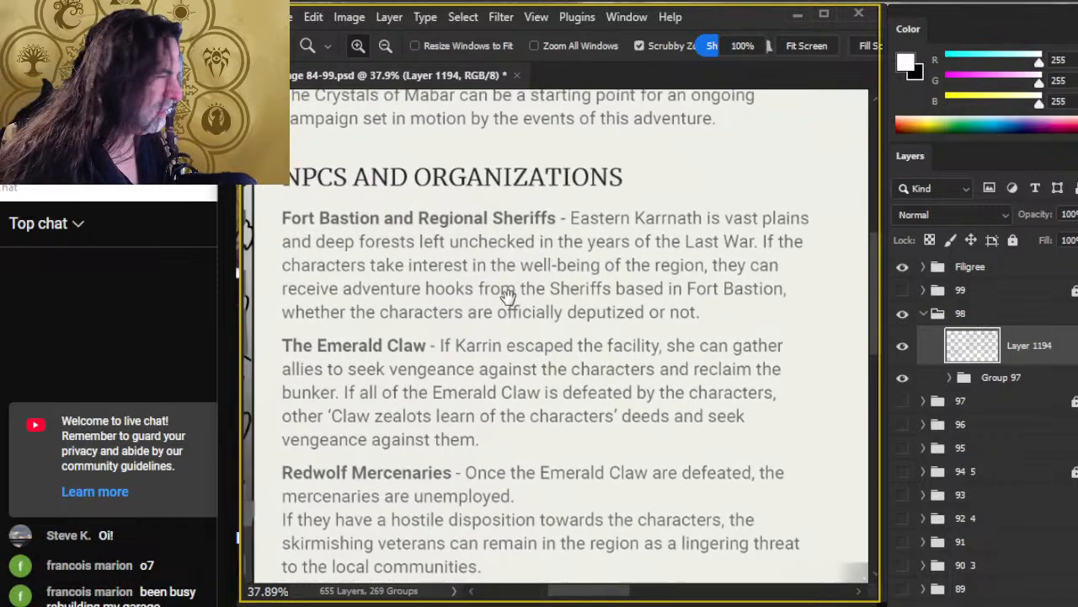
{"action": "left_click_drag", "start_coordinate": [534, 344], "coordinate": [516, 338]}
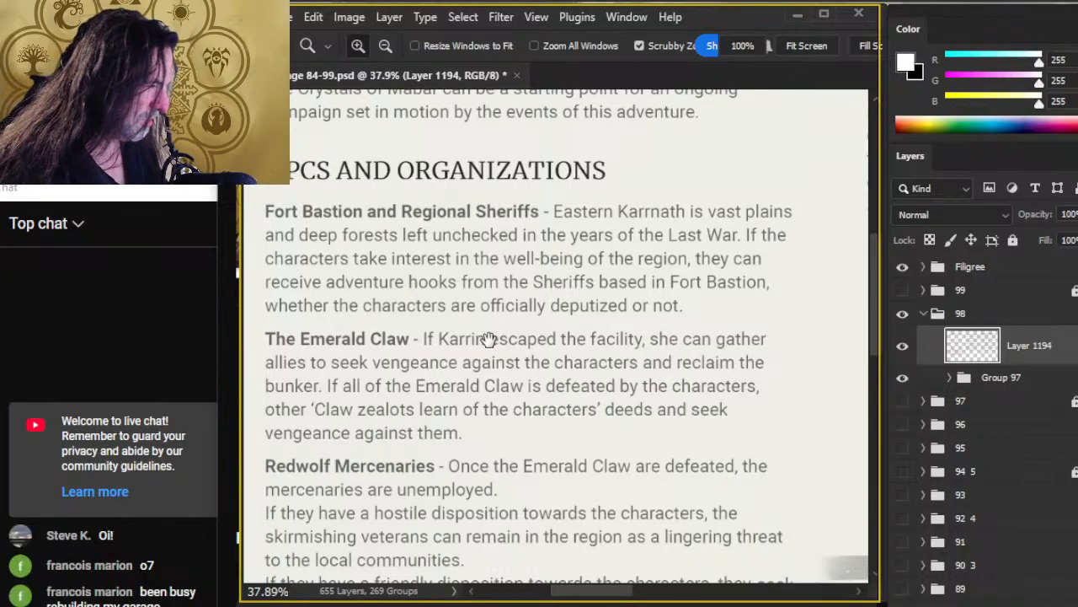
{"action": "key", "text": "e"}
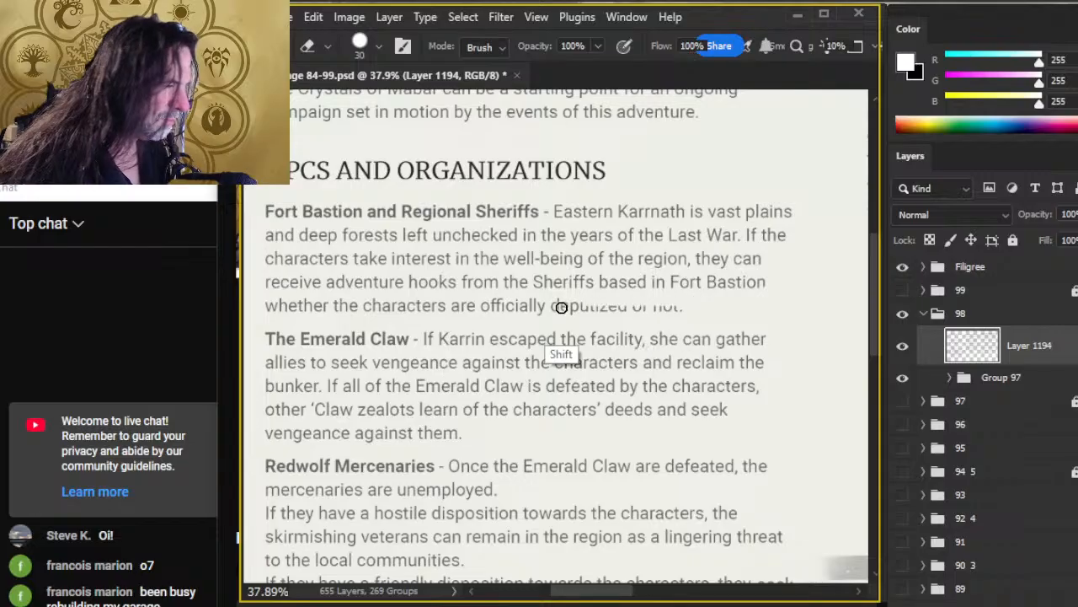
{"action": "left_click_drag", "start_coordinate": [265, 311], "coordinate": [703, 330]}
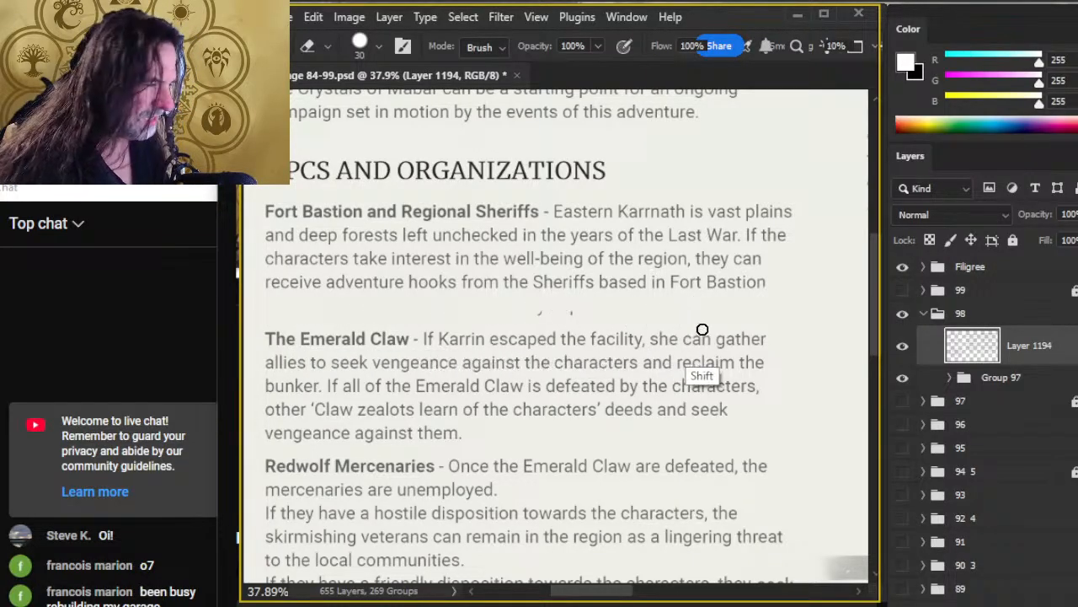
{"action": "left_click_drag", "start_coordinate": [326, 317], "coordinate": [379, 318]}
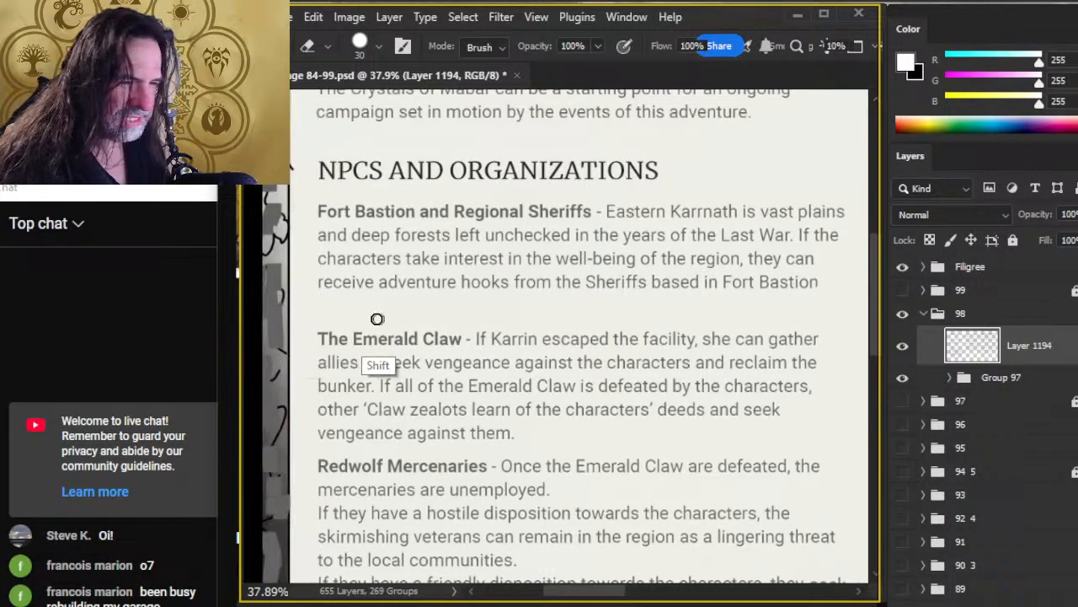
Step: Lasso The Emerald Claw, Redwolf Mercenaries and The Twelve paragraphs and move them up beneath the Fort Bastion paragraph
{"action": "left_click_drag", "start_coordinate": [716, 430], "coordinate": [619, 426]}
{"action": "mouse_move", "coordinate": [656, 399]}
{"action": "left_mouse_down"}
{"action": "mouse_move", "coordinate": [639, 356]}
{"action": "mouse_move", "coordinate": [513, 196]}
{"action": "left_mouse_up"}
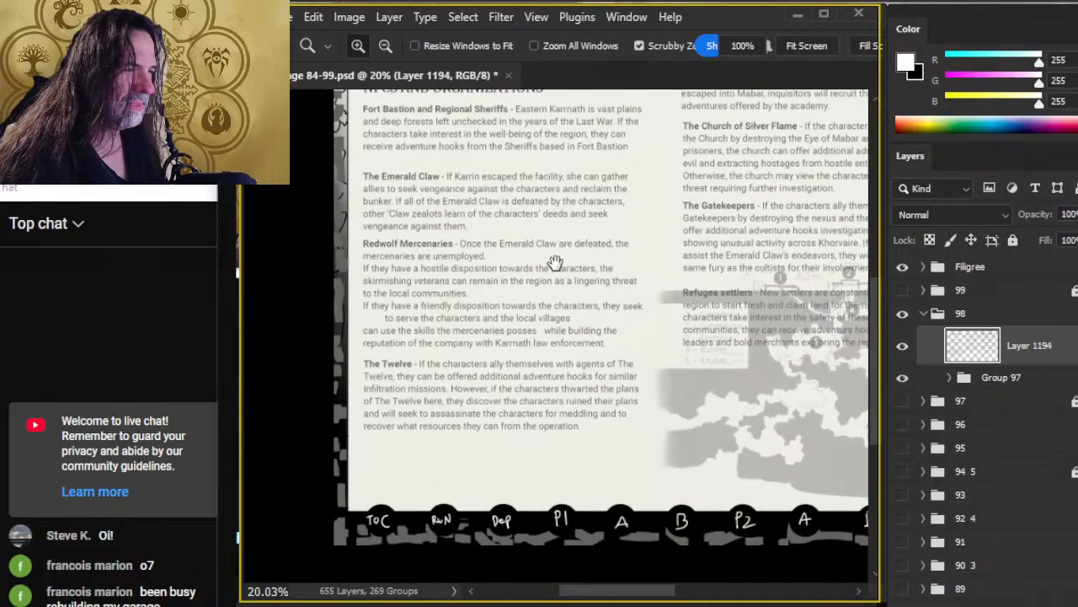
{"action": "key", "text": "l"}
{"action": "mouse_move", "coordinate": [393, 169]}
{"action": "left_mouse_down"}
{"action": "mouse_move", "coordinate": [319, 187]}
{"action": "mouse_move", "coordinate": [310, 368]}
{"action": "mouse_move", "coordinate": [410, 499]}
{"action": "mouse_move", "coordinate": [606, 483]}
{"action": "mouse_move", "coordinate": [643, 469]}
{"action": "mouse_move", "coordinate": [668, 429]}
{"action": "mouse_move", "coordinate": [664, 283]}
{"action": "mouse_move", "coordinate": [647, 171]}
{"action": "mouse_move", "coordinate": [383, 164]}
{"action": "left_mouse_up"}
{"action": "key", "text": "v"}
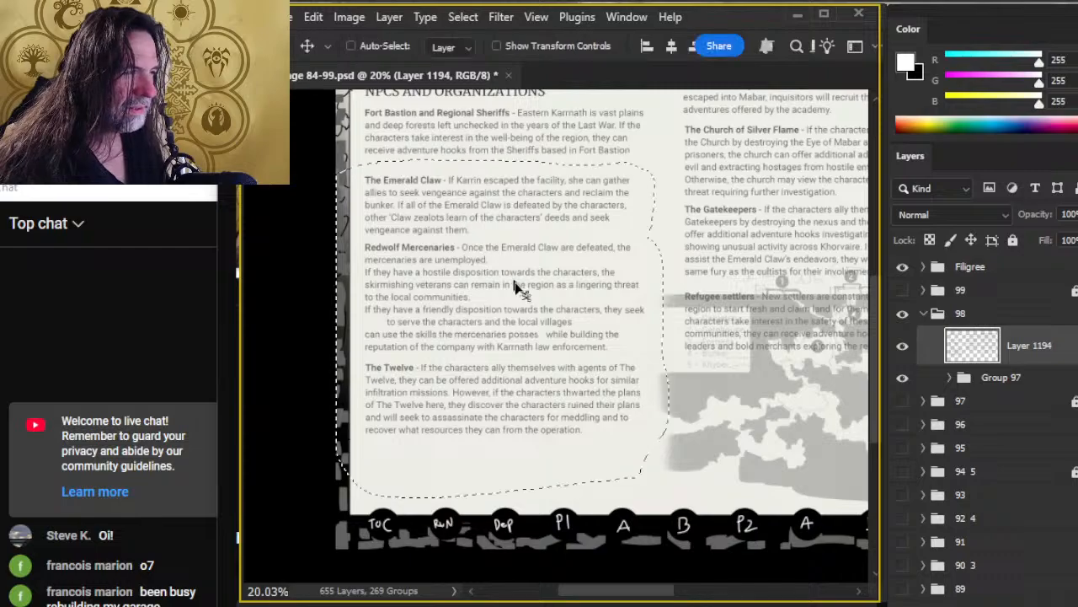
{"action": "left_click_drag", "start_coordinate": [539, 335], "coordinate": [539, 325]}
{"action": "key", "text": "l"}
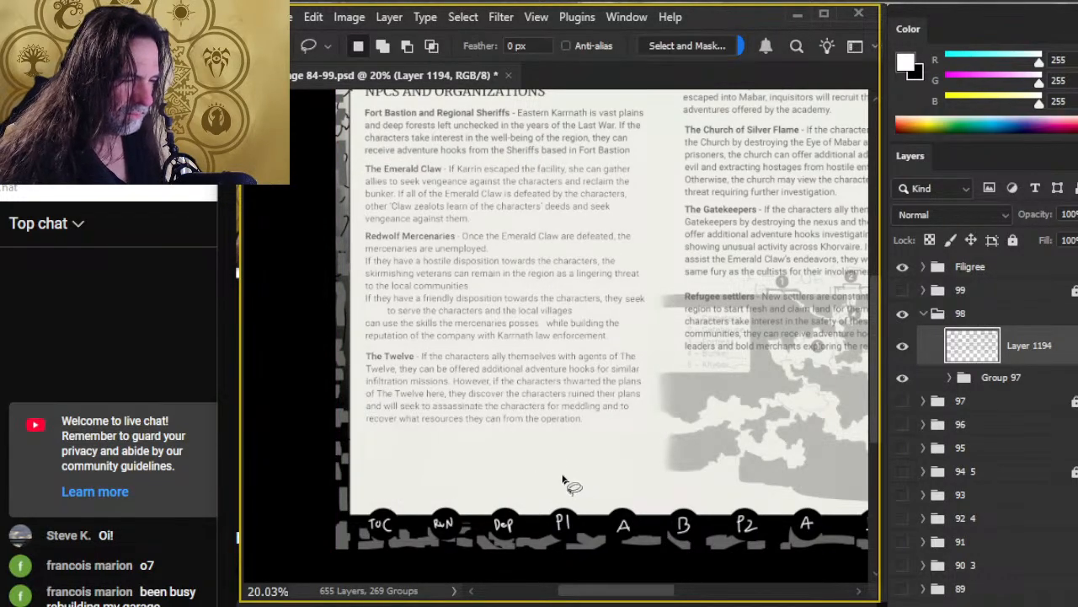
Step: Lasso The Emerald Claw paragraph, separate it onto its own layer and move it down beneath The Twelve paragraph
{"action": "left_click_drag", "start_coordinate": [546, 458], "coordinate": [564, 461]}
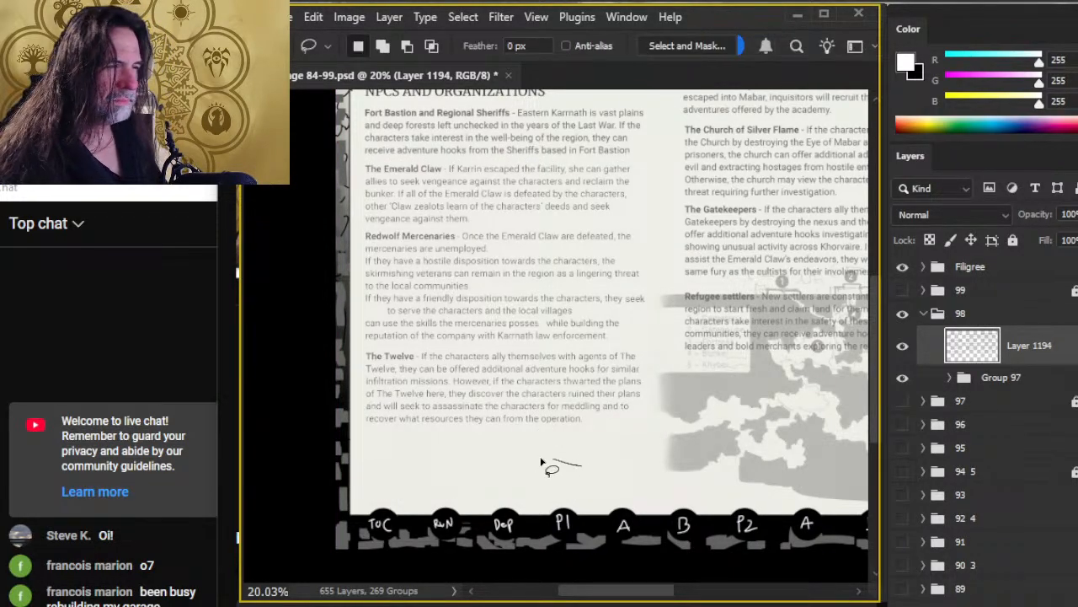
{"action": "left_click", "coordinate": [733, 448]}
{"action": "left_click_drag", "start_coordinate": [813, 332], "coordinate": [638, 356]}
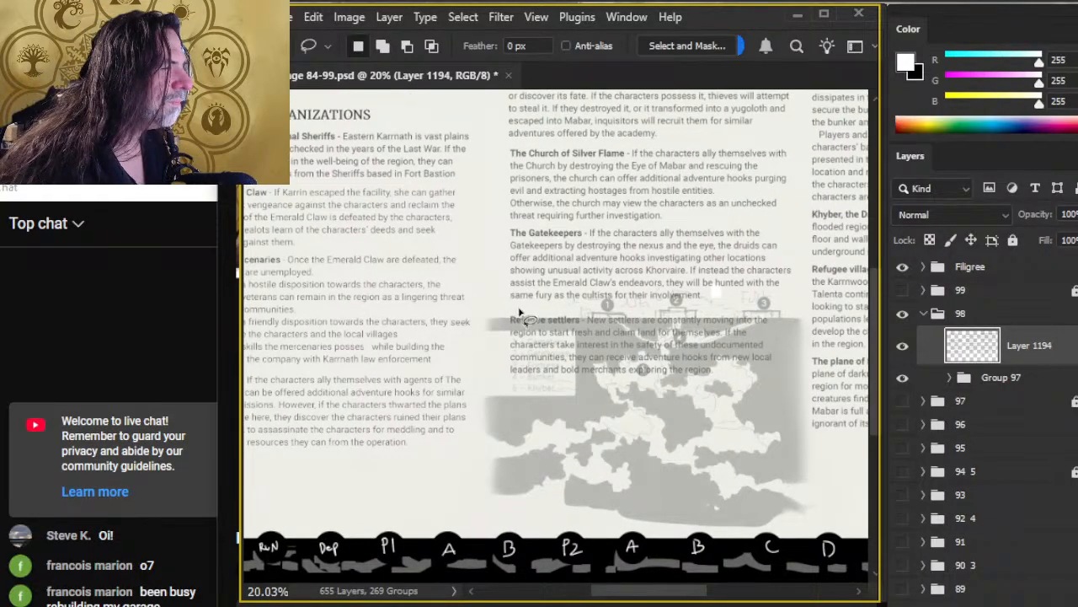
{"action": "left_click_drag", "start_coordinate": [522, 268], "coordinate": [660, 289]}
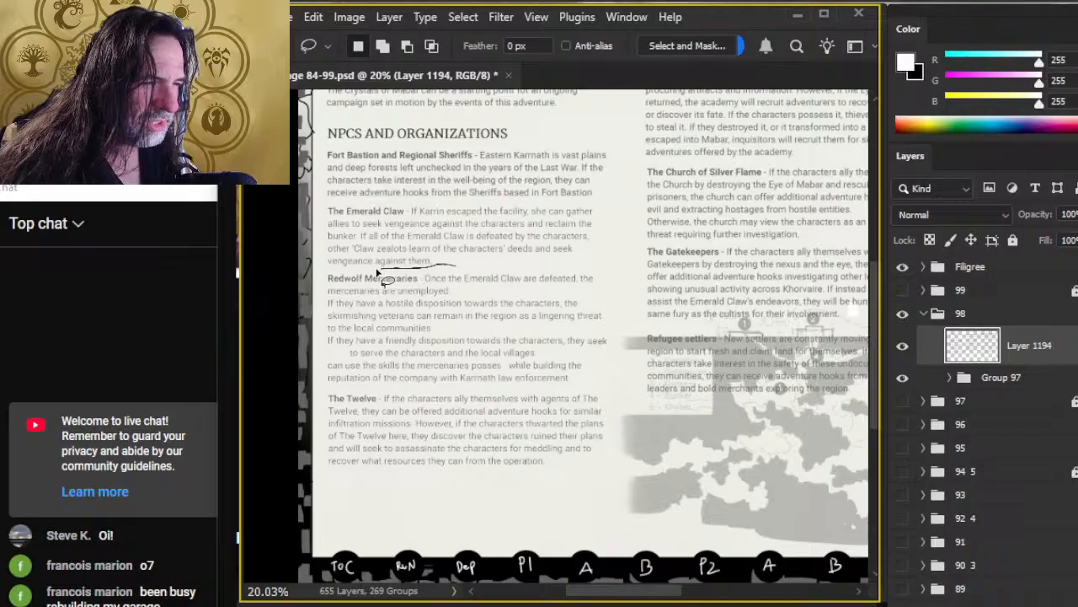
{"action": "left_click_drag", "start_coordinate": [319, 276], "coordinate": [303, 215]}
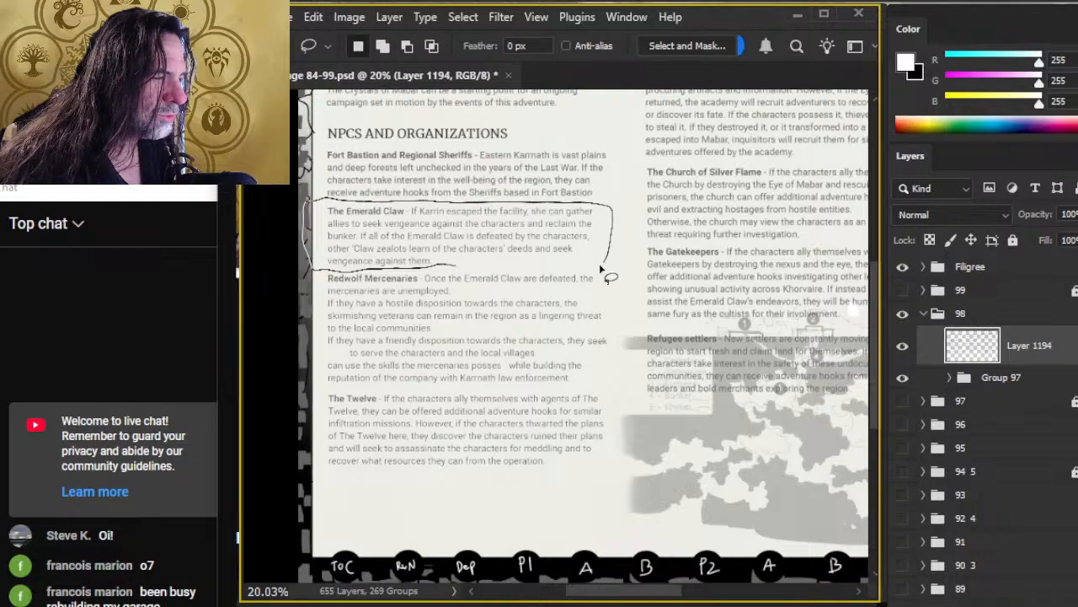
{"action": "left_click_drag", "start_coordinate": [474, 270], "coordinate": [421, 284]}
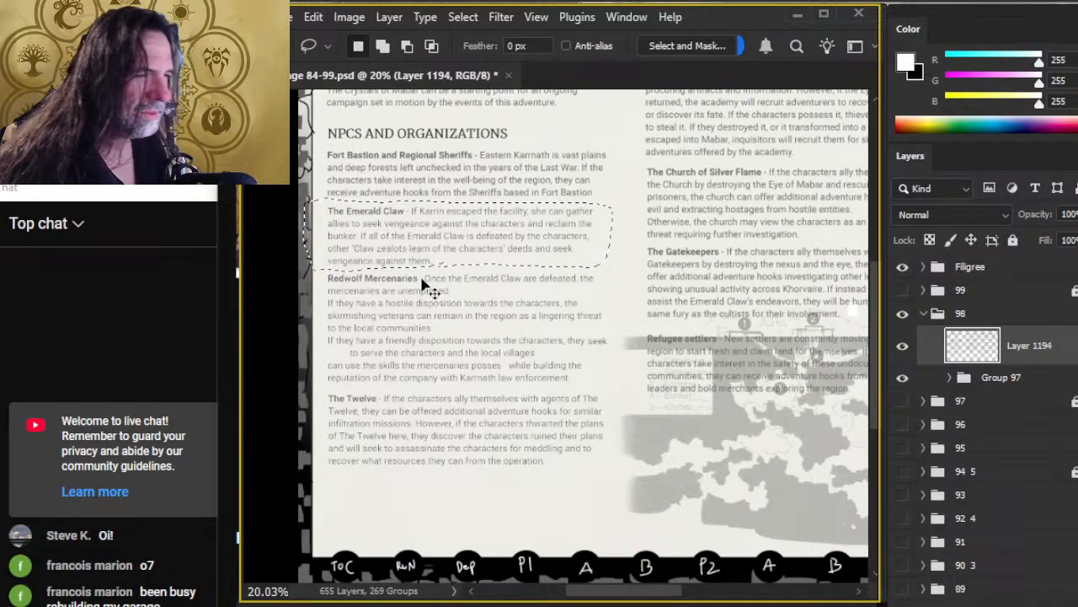
{"action": "key", "text": "ctrl+shift+j"}
{"action": "key", "text": "v"}
{"action": "left_click_drag", "start_coordinate": [552, 324], "coordinate": [520, 217]}
{"action": "scroll", "coordinate": [496, 450], "scroll_direction": "up", "scroll_amount": 5}
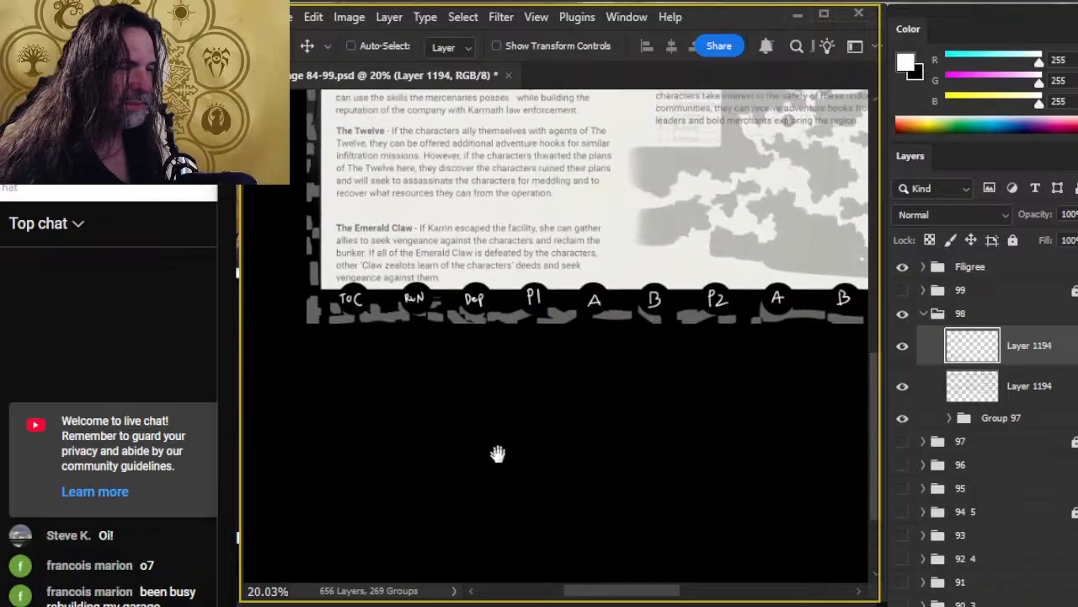
{"action": "left_click_drag", "start_coordinate": [538, 372], "coordinate": [550, 404]}
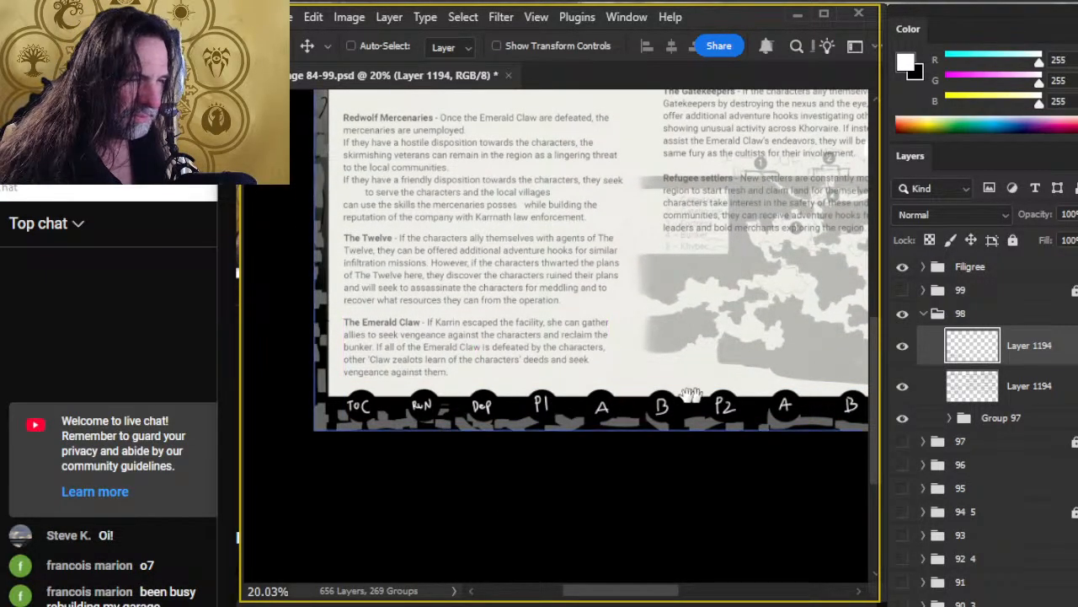
Step: Merge the moved Emerald Claw layer down into the page's text layer
{"action": "scroll", "coordinate": [674, 426], "scroll_direction": "up", "scroll_amount": 3}
{"action": "scroll", "coordinate": [674, 425], "scroll_direction": "right", "scroll_amount": 3}
{"action": "right_click", "coordinate": [1038, 345]}
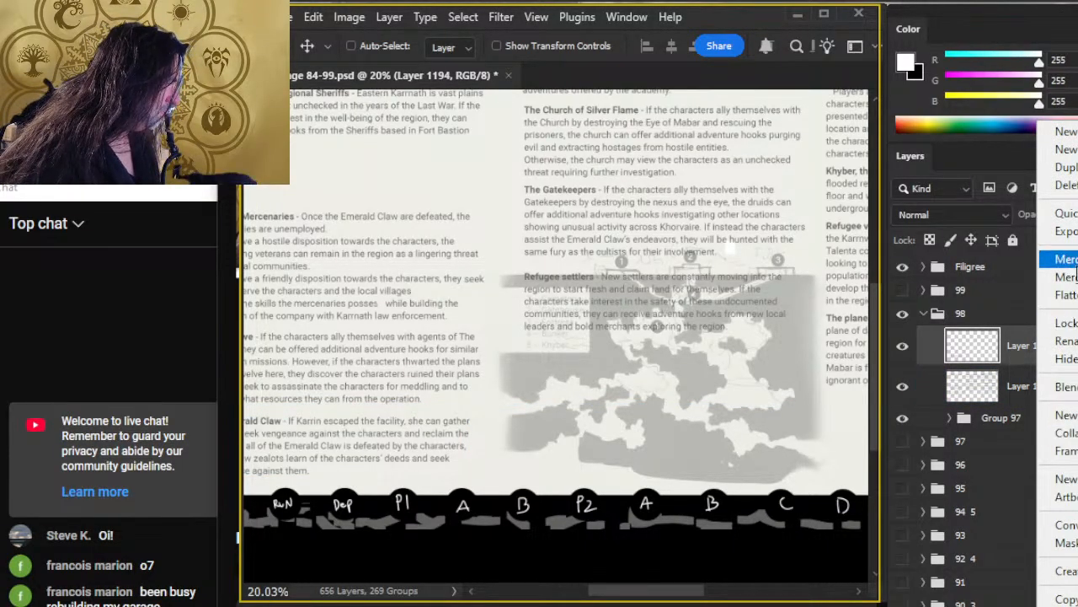
{"action": "left_click", "coordinate": [1066, 259]}
Step: Lasso the Refugee settlers paragraph over the map, separate it onto its own layer and move it beneath the Fort Bastion paragraph
{"action": "key", "text": "l"}
{"action": "mouse_move", "coordinate": [563, 258]}
{"action": "left_mouse_down"}
{"action": "mouse_move", "coordinate": [510, 279]}
{"action": "mouse_move", "coordinate": [522, 348]}
{"action": "mouse_move", "coordinate": [651, 369]}
{"action": "mouse_move", "coordinate": [785, 368]}
{"action": "left_mouse_up"}
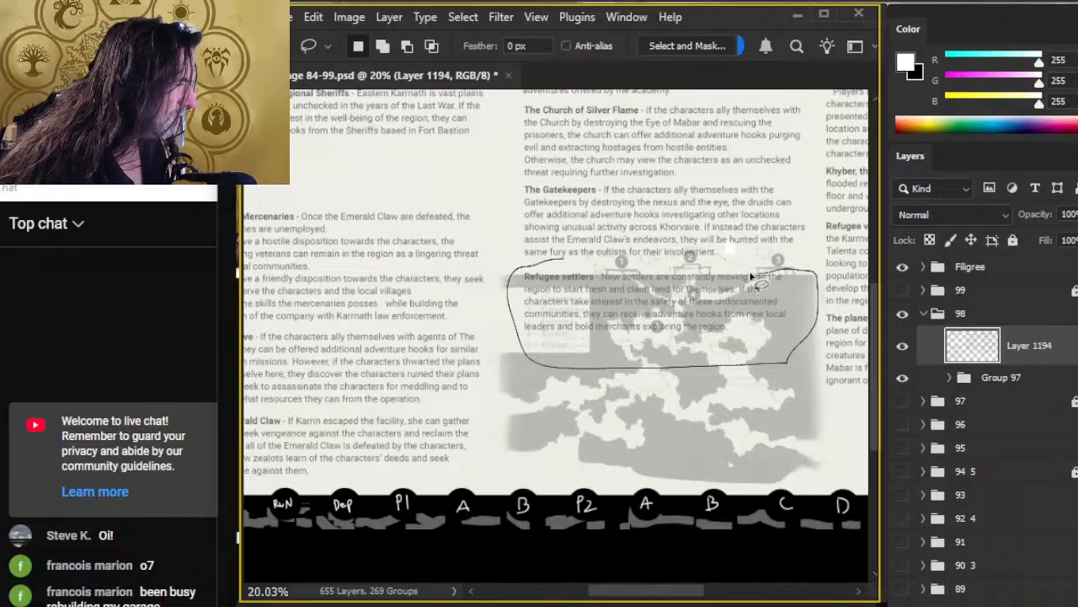
{"action": "mouse_move", "coordinate": [752, 276]}
{"action": "left_mouse_down"}
{"action": "mouse_move", "coordinate": [701, 278]}
{"action": "mouse_move", "coordinate": [773, 325]}
{"action": "mouse_move", "coordinate": [813, 268]}
{"action": "mouse_move", "coordinate": [779, 256]}
{"action": "mouse_move", "coordinate": [732, 267]}
{"action": "left_mouse_up"}
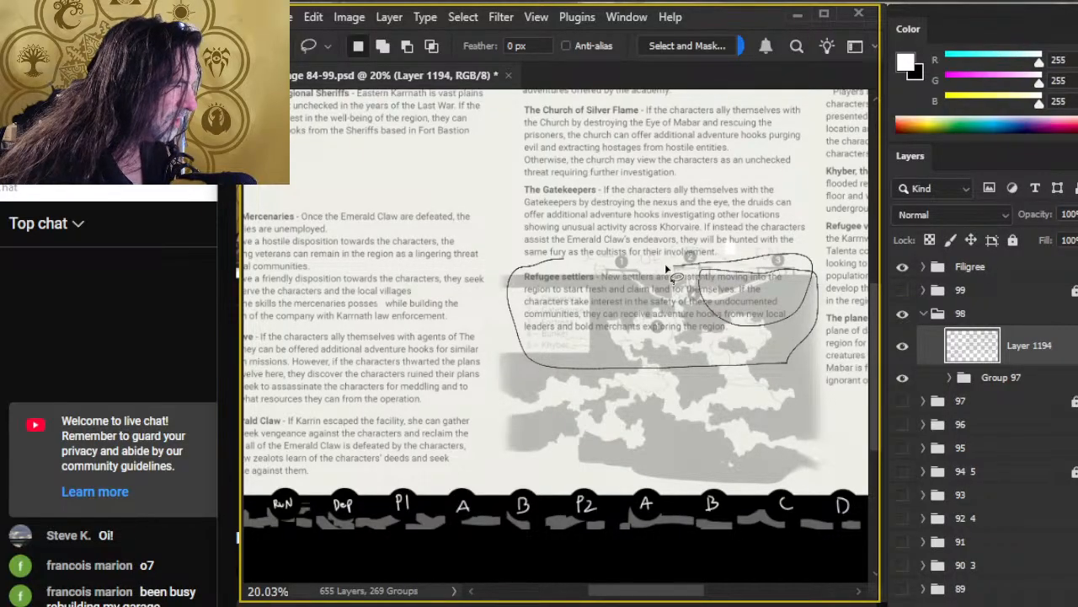
{"action": "left_click_drag", "start_coordinate": [596, 269], "coordinate": [539, 279]}
{"action": "key", "text": "Delete"}
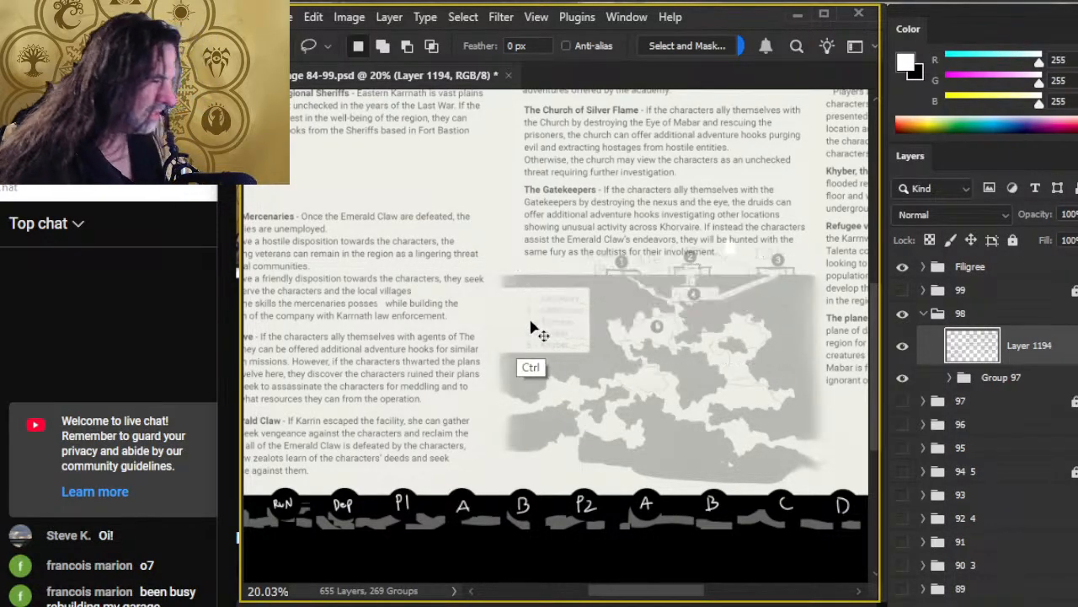
{"action": "key", "text": "ctrl+d"}
{"action": "key", "text": "ctrl+j"}
{"action": "left_click_drag", "start_coordinate": [568, 433], "coordinate": [588, 513]}
{"action": "key", "text": "v"}
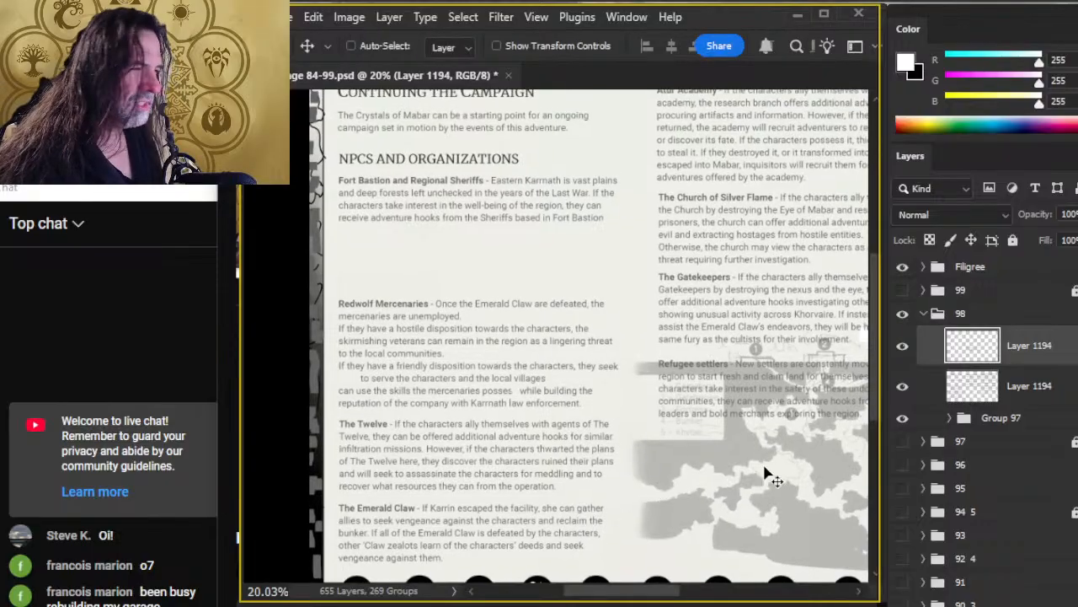
{"action": "left_click_drag", "start_coordinate": [462, 345], "coordinate": [477, 356]}
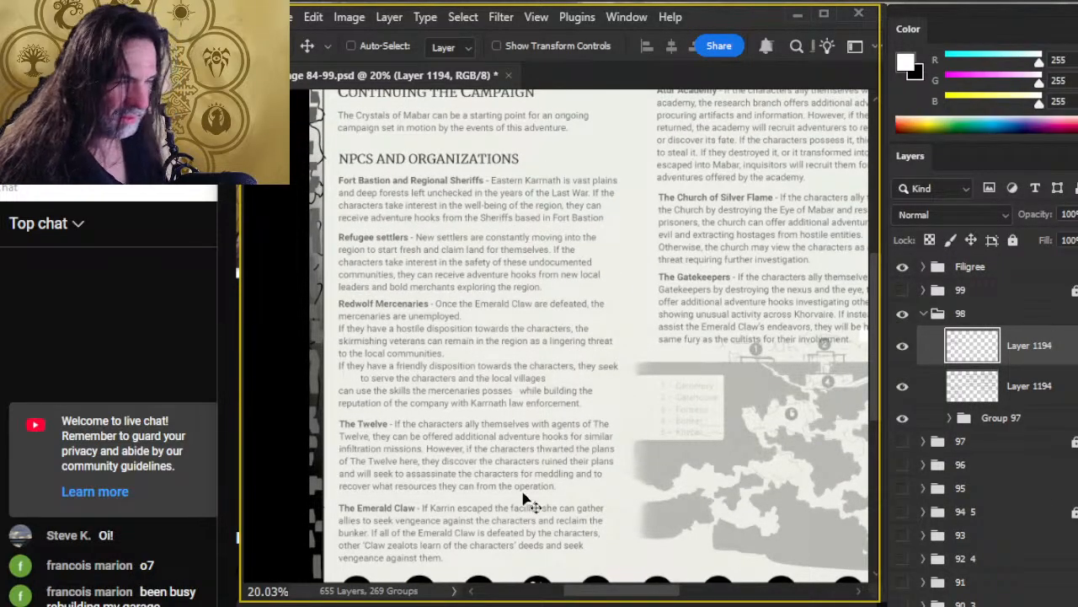
Step: Nudge the Refugee settlers paragraph slightly up to even the spacing, and merge its layer down into the text layer
{"action": "left_click_drag", "start_coordinate": [525, 498], "coordinate": [542, 442]}
{"action": "key", "text": "ctrl+j"}
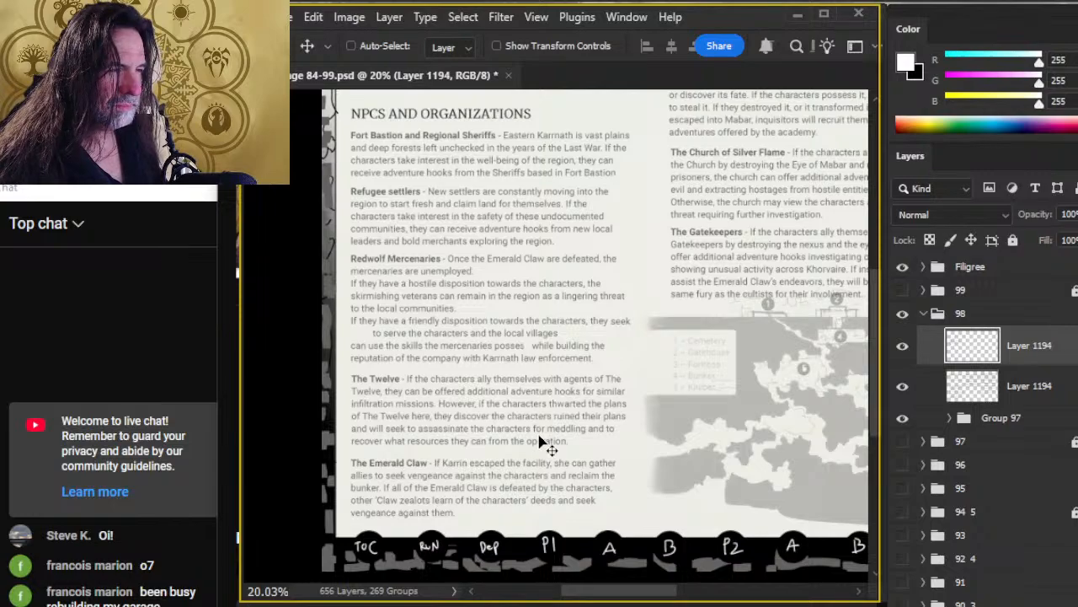
{"action": "key", "text": "shift+Up"}
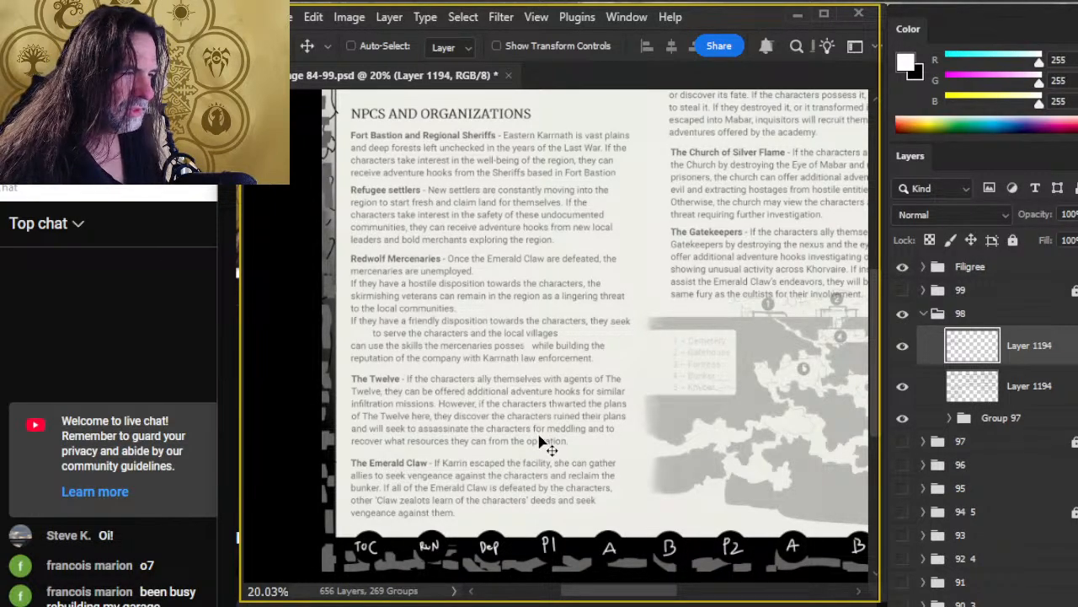
{"action": "key", "text": "ctrl"}
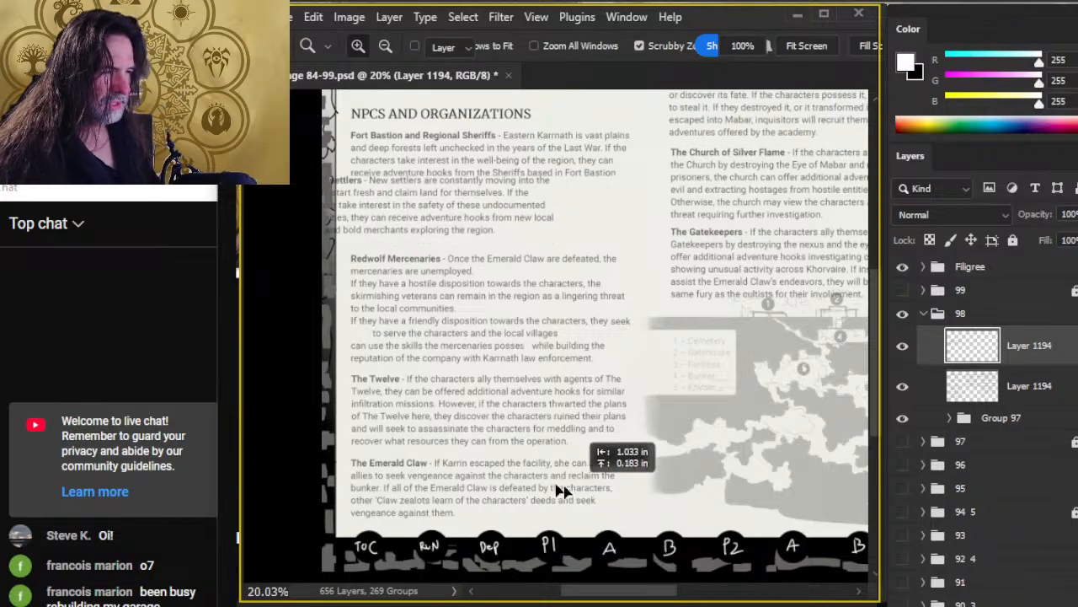
{"action": "left_click_drag", "start_coordinate": [662, 466], "coordinate": [638, 430]}
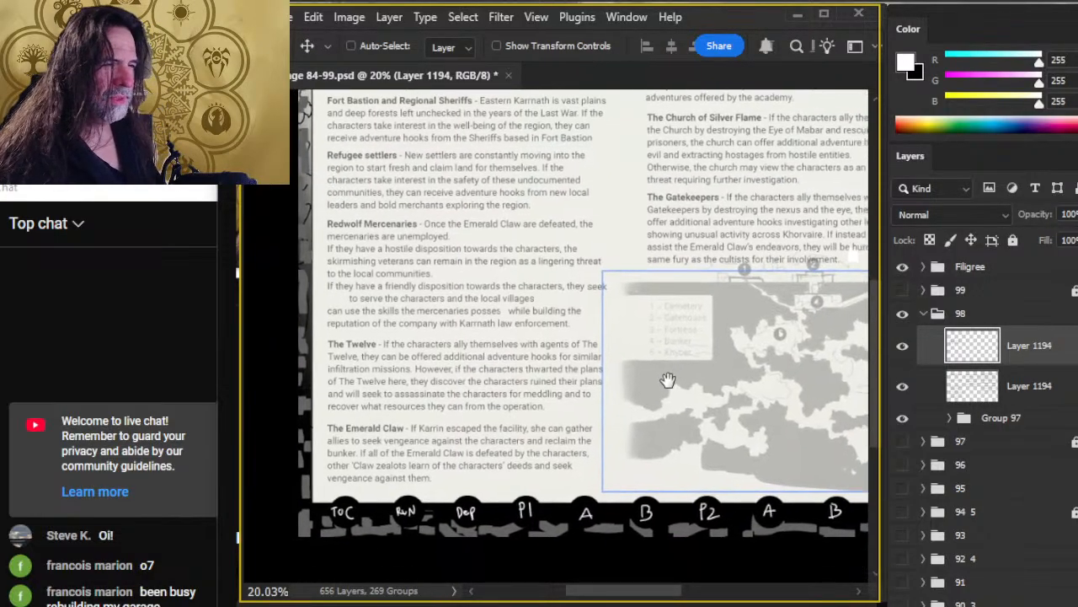
{"action": "left_click", "coordinate": [1045, 385], "text": "shift"}
{"action": "right_click", "coordinate": [1063, 379]}
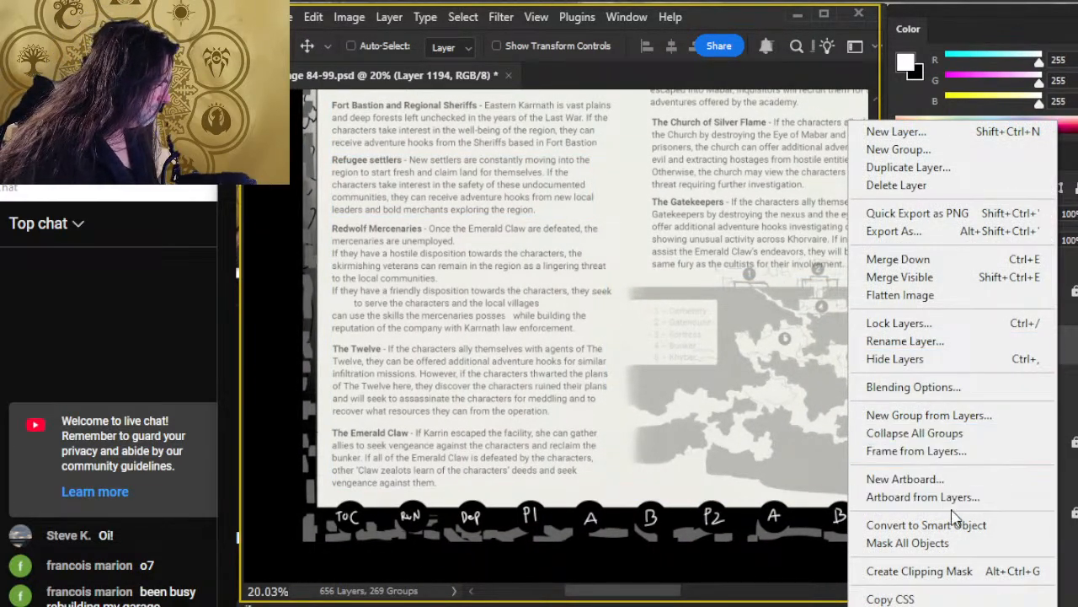
{"action": "left_click", "coordinate": [943, 259]}
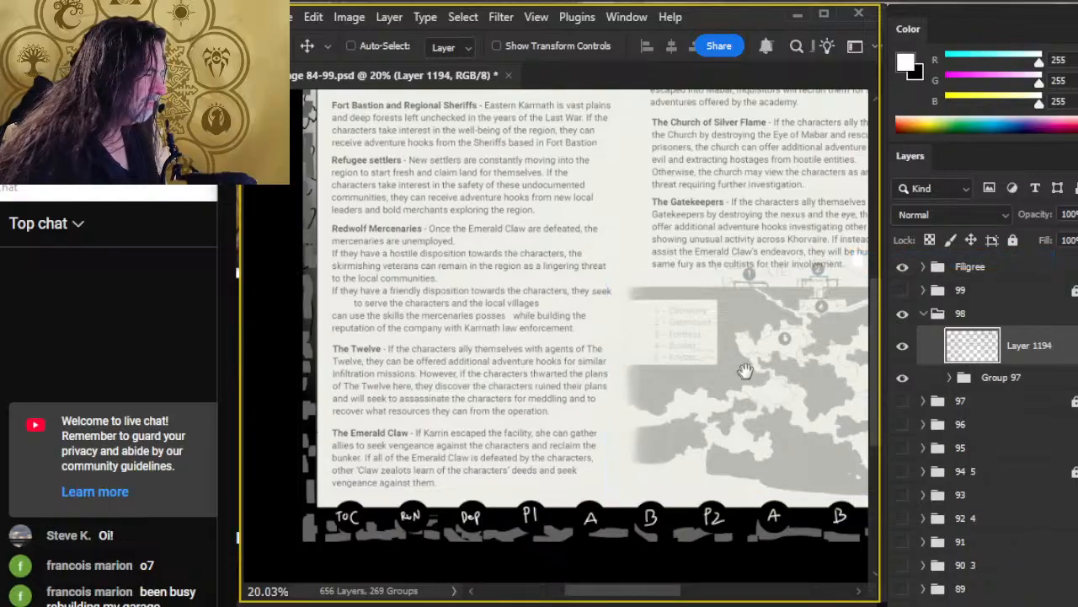
Step: Lasso The Twelve paragraph, separate it onto its own layer and move it down to the foot of the first column
{"action": "left_click_drag", "start_coordinate": [746, 362], "coordinate": [573, 339]}
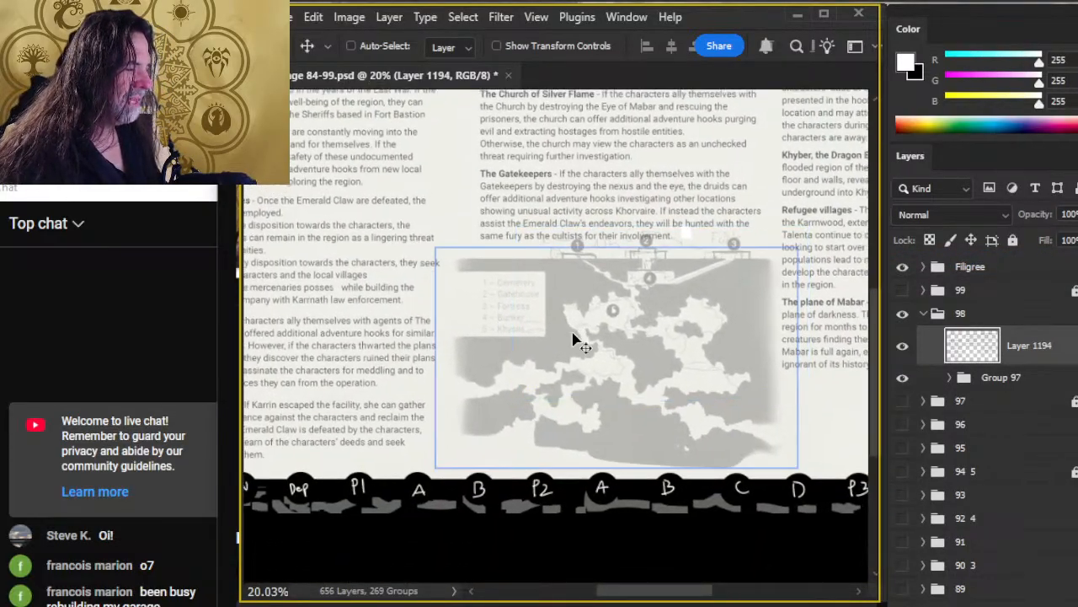
{"action": "left_click_drag", "start_coordinate": [603, 282], "coordinate": [623, 425]}
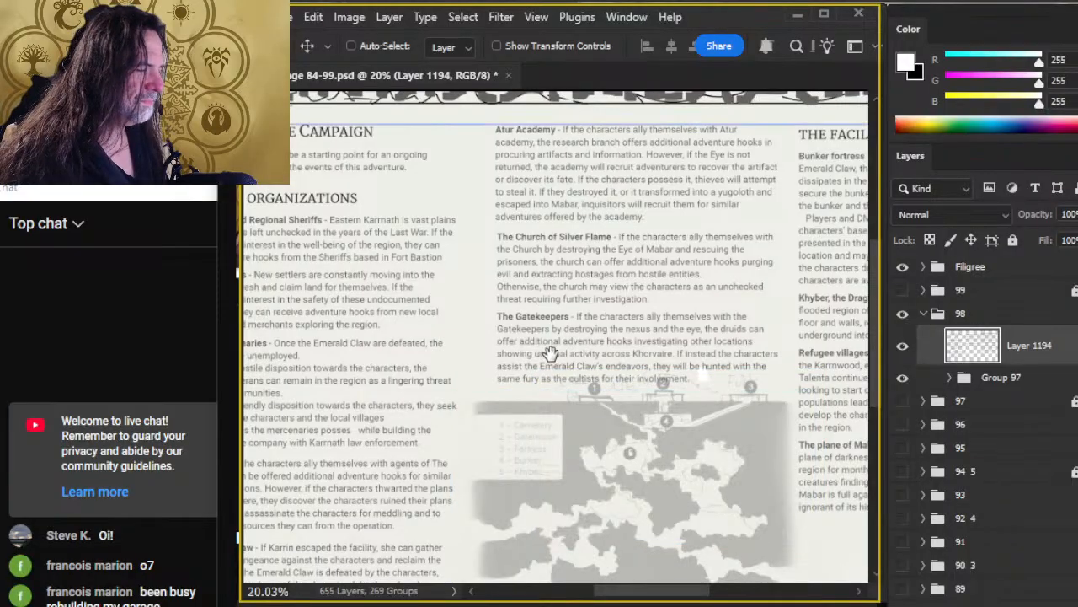
{"action": "left_click_drag", "start_coordinate": [496, 391], "coordinate": [705, 241]}
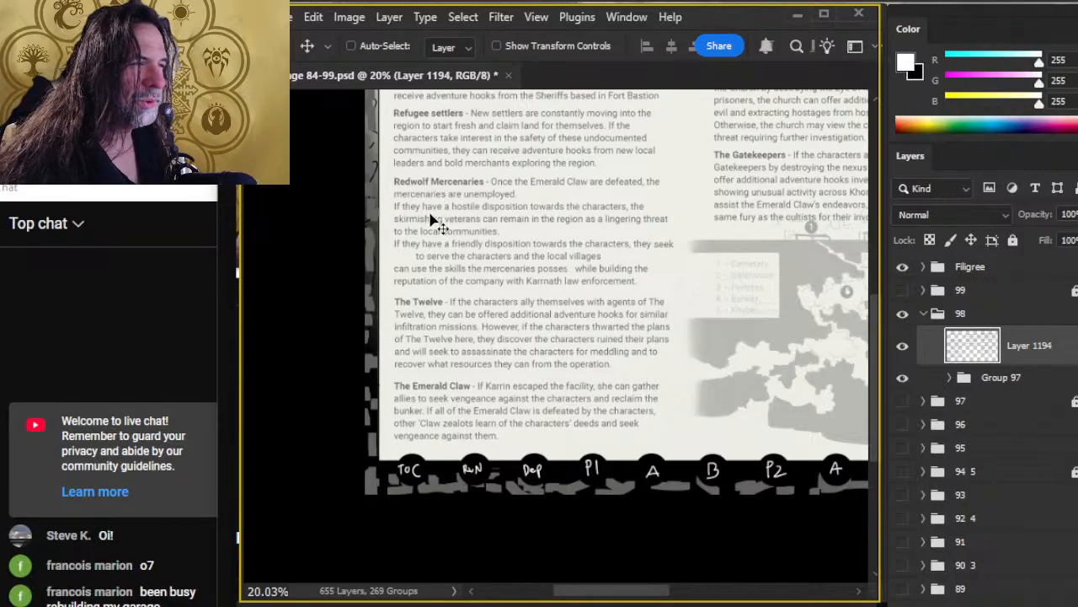
{"action": "left_click_drag", "start_coordinate": [450, 173], "coordinate": [436, 247]}
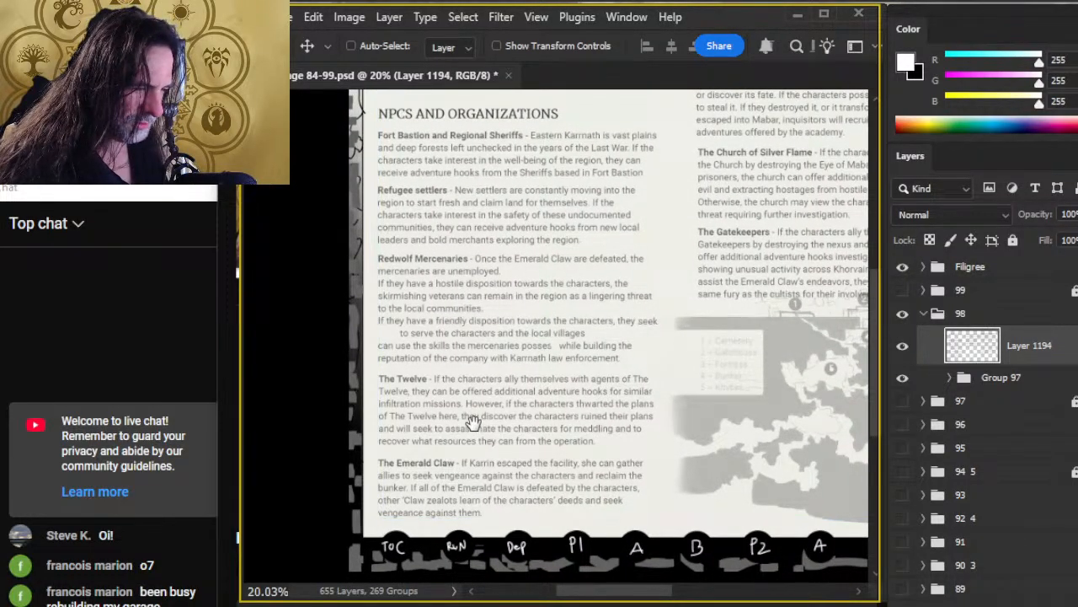
{"action": "left_click_drag", "start_coordinate": [472, 422], "coordinate": [496, 278]}
{"action": "key", "text": "l"}
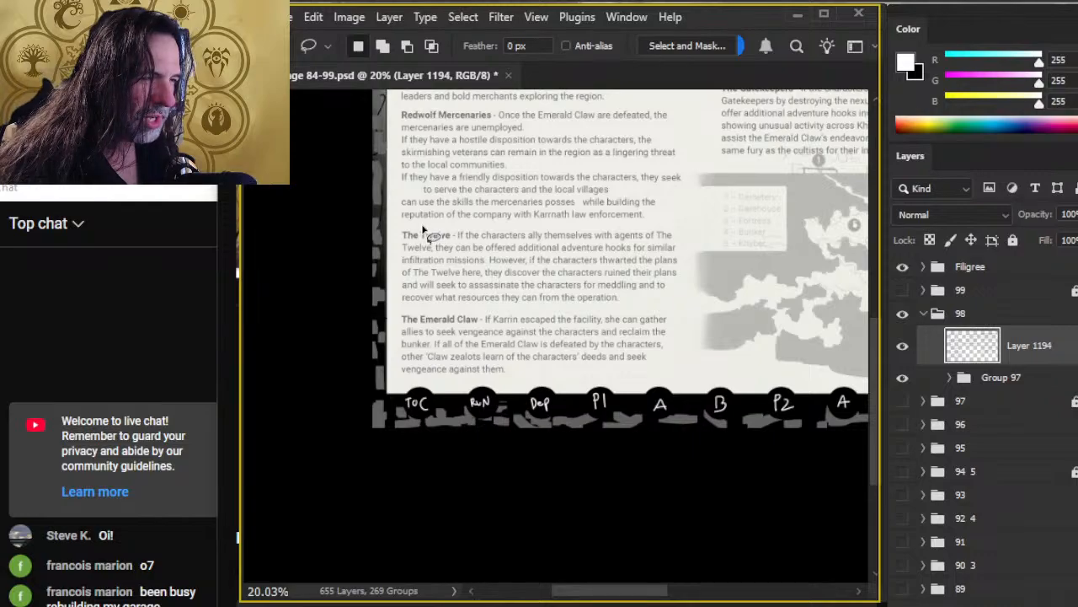
{"action": "mouse_move", "coordinate": [422, 227]}
{"action": "left_mouse_down"}
{"action": "mouse_move", "coordinate": [353, 305]}
{"action": "mouse_move", "coordinate": [383, 320]}
{"action": "mouse_move", "coordinate": [451, 295]}
{"action": "left_mouse_up"}
{"action": "mouse_move", "coordinate": [445, 225]}
{"action": "left_mouse_down"}
{"action": "mouse_move", "coordinate": [379, 229]}
{"action": "mouse_move", "coordinate": [386, 316]}
{"action": "left_mouse_up"}
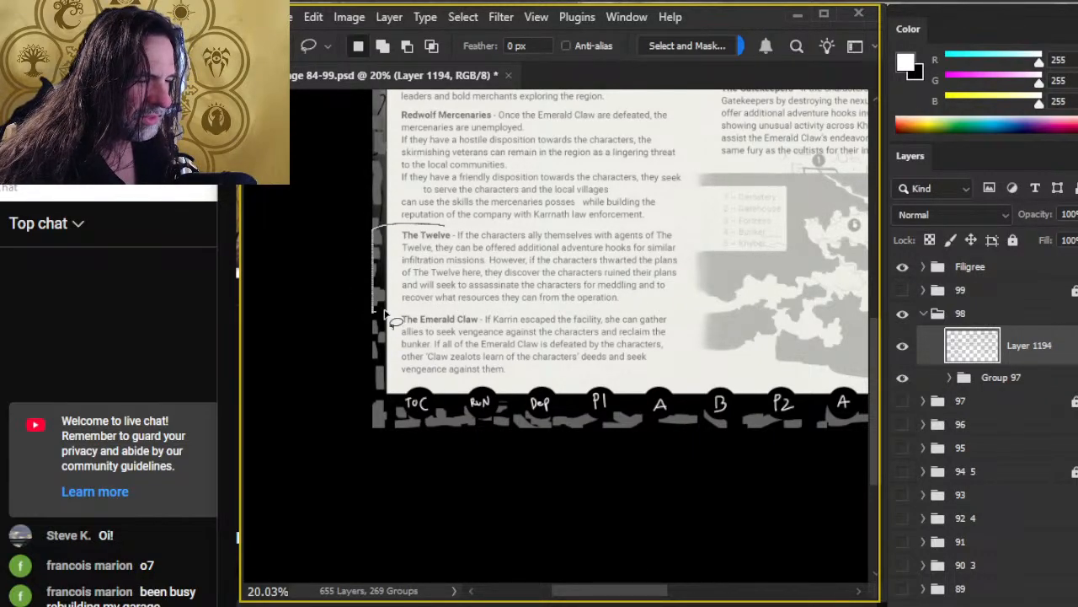
{"action": "mouse_move", "coordinate": [534, 315]}
{"action": "left_mouse_down"}
{"action": "mouse_move", "coordinate": [636, 309]}
{"action": "mouse_move", "coordinate": [698, 285]}
{"action": "mouse_move", "coordinate": [713, 249]}
{"action": "left_mouse_up"}
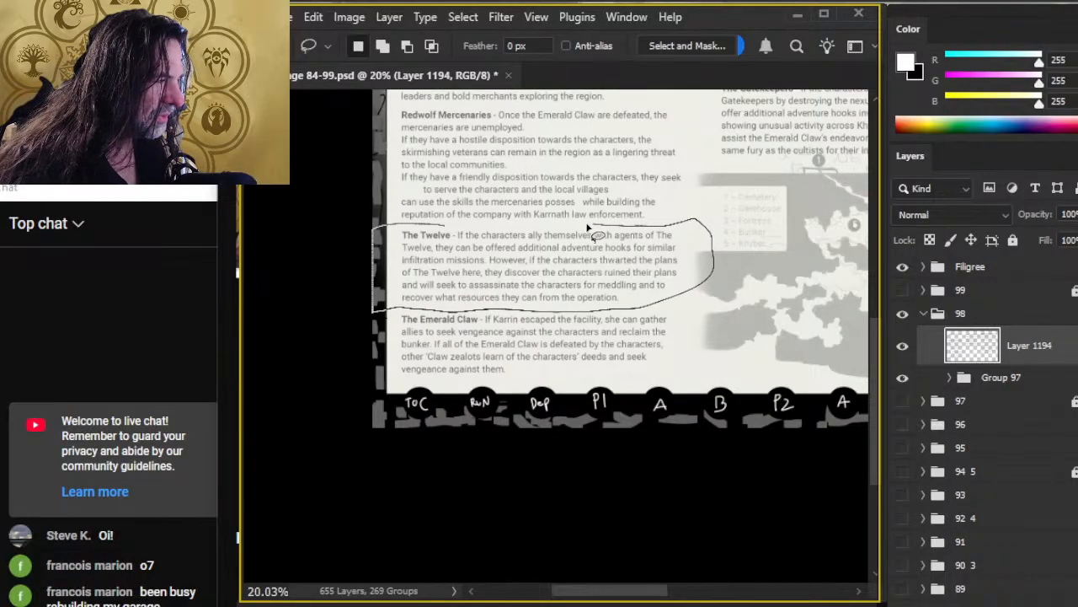
{"action": "left_click_drag", "start_coordinate": [473, 227], "coordinate": [445, 228]}
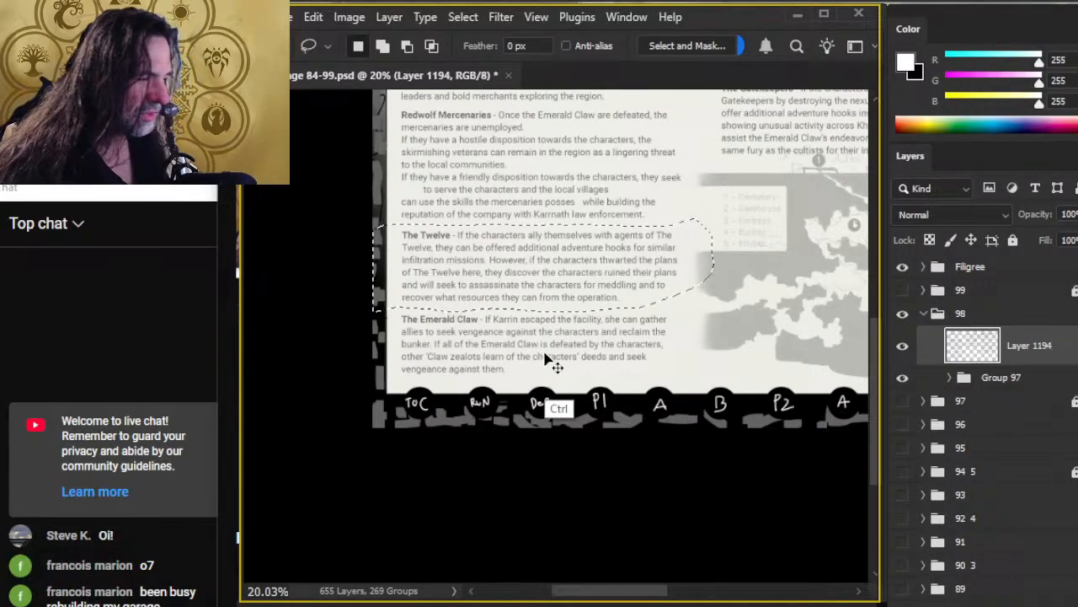
{"action": "key", "text": "ctrl+x"}
{"action": "key", "text": "ctrl+shift+v"}
{"action": "key", "text": "v"}
{"action": "left_click_drag", "start_coordinate": [559, 316], "coordinate": [563, 387]}
Step: Lasso The Emerald Claw paragraph on the lower text layer, move it up beneath Redwolf Mercenaries and clear the selection
{"action": "key", "text": "alt+bracketleft"}
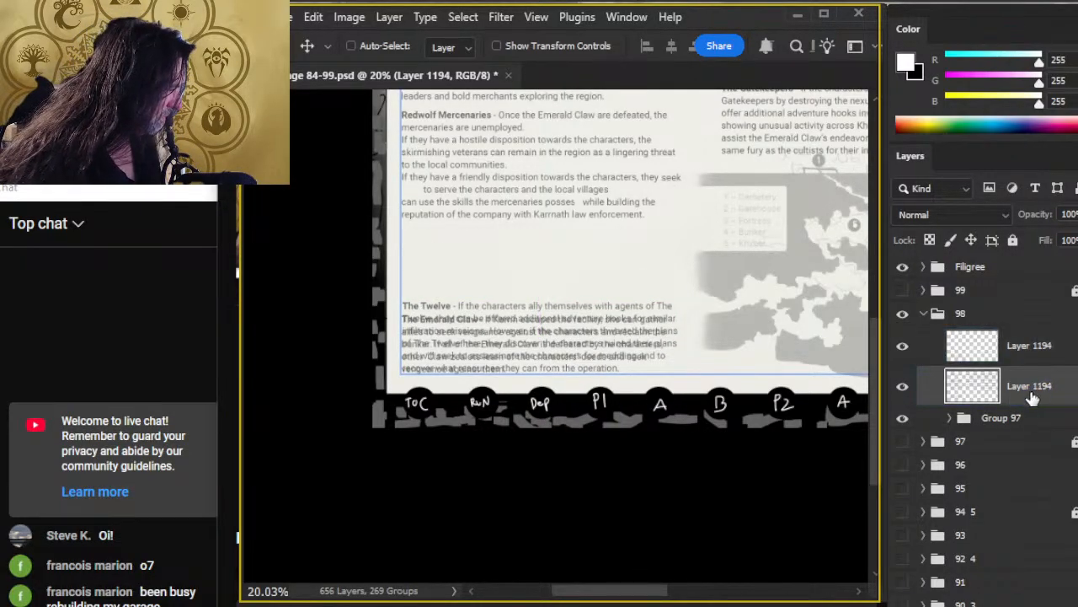
{"action": "key", "text": "l"}
{"action": "mouse_move", "coordinate": [463, 269]}
{"action": "left_mouse_down"}
{"action": "mouse_move", "coordinate": [505, 421]}
{"action": "mouse_move", "coordinate": [674, 273]}
{"action": "left_mouse_up"}
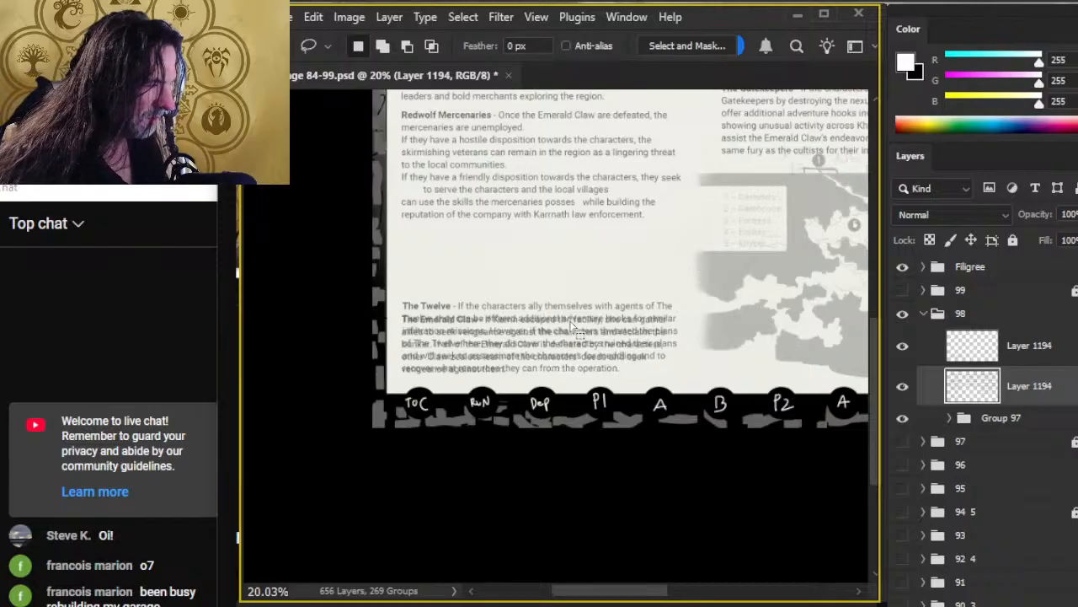
{"action": "key", "text": "v"}
{"action": "mouse_move", "coordinate": [612, 375]}
{"action": "left_mouse_down"}
{"action": "mouse_move", "coordinate": [600, 333]}
{"action": "mouse_move", "coordinate": [610, 279]}
{"action": "left_mouse_up"}
{"action": "key", "text": "l"}
{"action": "key", "text": "ctrl+d"}
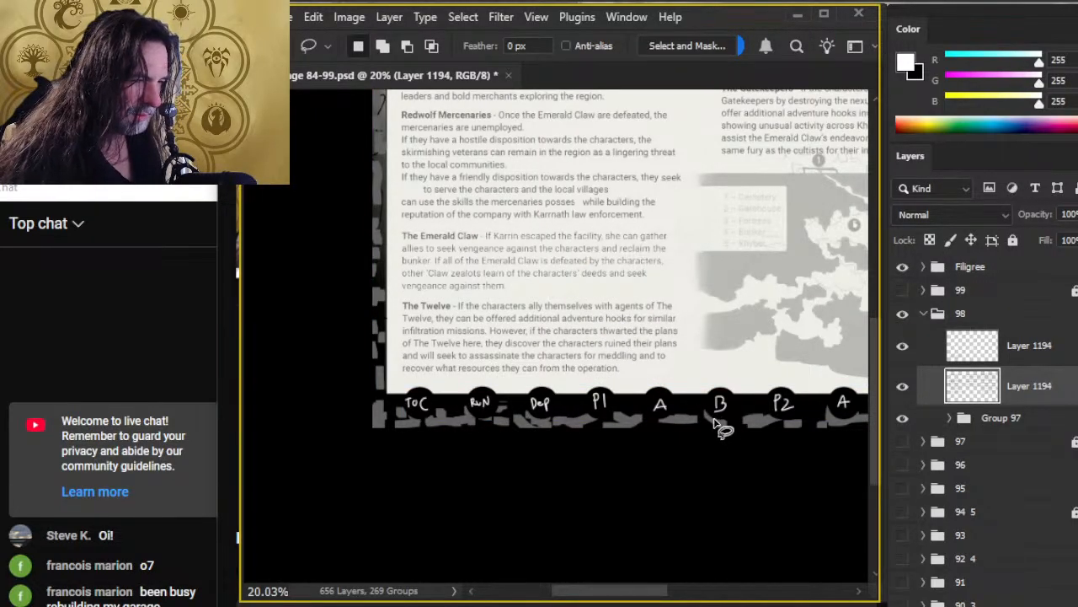
Step: Merge The Twelve's layer down into the text layer and select Group 97 for moving
{"action": "key", "text": "ctrl+space"}
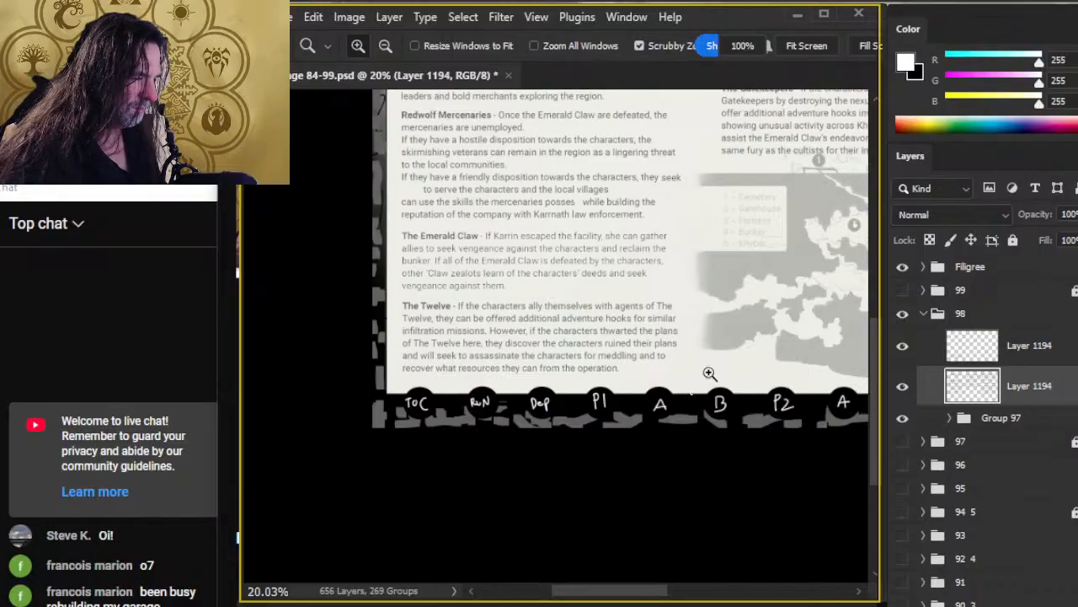
{"action": "mouse_move", "coordinate": [710, 373]}
{"action": "left_mouse_down"}
{"action": "mouse_move", "coordinate": [698, 364]}
{"action": "mouse_move", "coordinate": [495, 399]}
{"action": "left_mouse_up"}
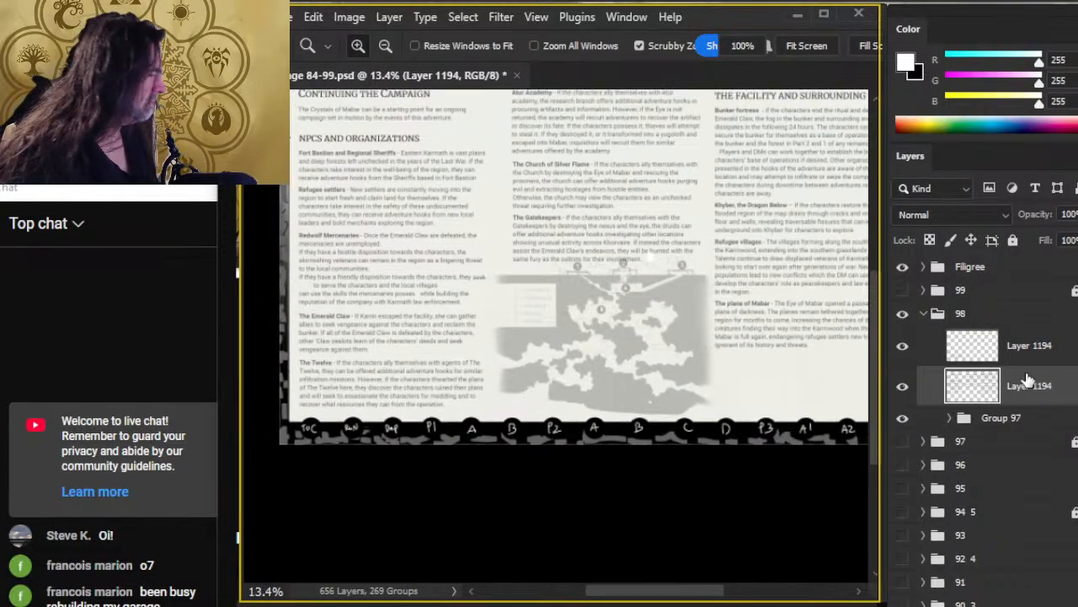
{"action": "right_click", "coordinate": [1051, 354]}
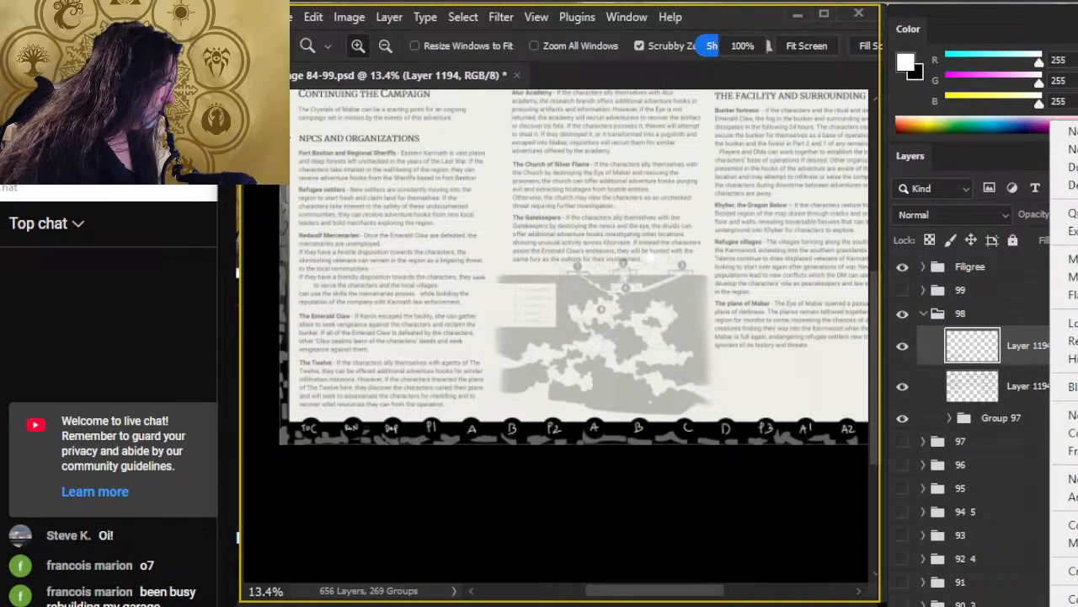
{"action": "left_click", "coordinate": [1067, 259]}
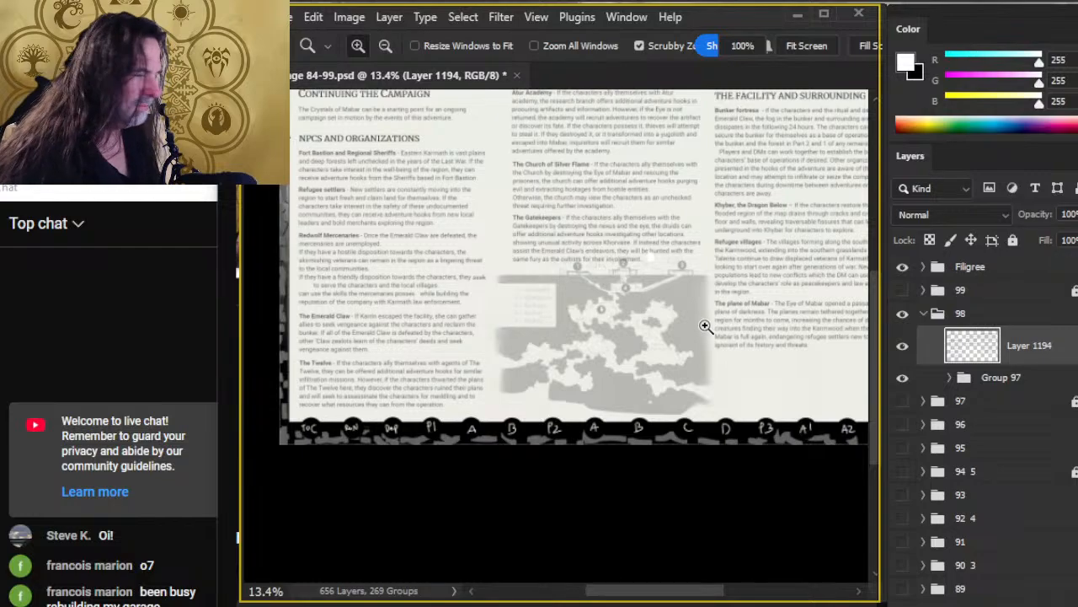
{"action": "left_click", "coordinate": [998, 379]}
{"action": "key", "text": "v"}
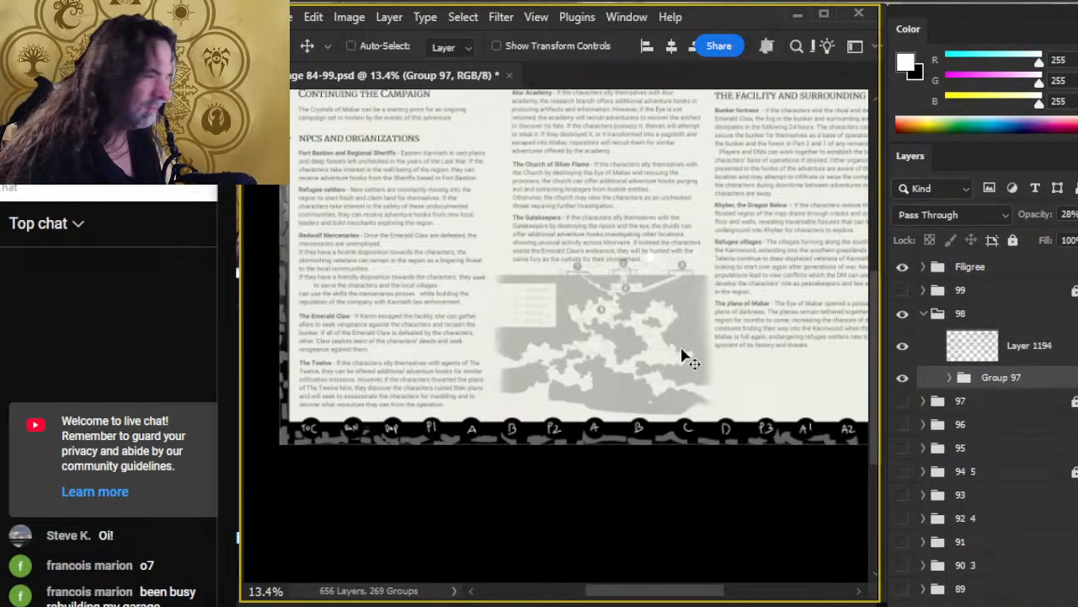
Step: Reposition the Group 97 map in the second column, just beneath The Gatekeepers paragraph
{"action": "left_click_drag", "start_coordinate": [681, 351], "coordinate": [677, 392]}
{"action": "left_click_drag", "start_coordinate": [690, 440], "coordinate": [687, 403]}
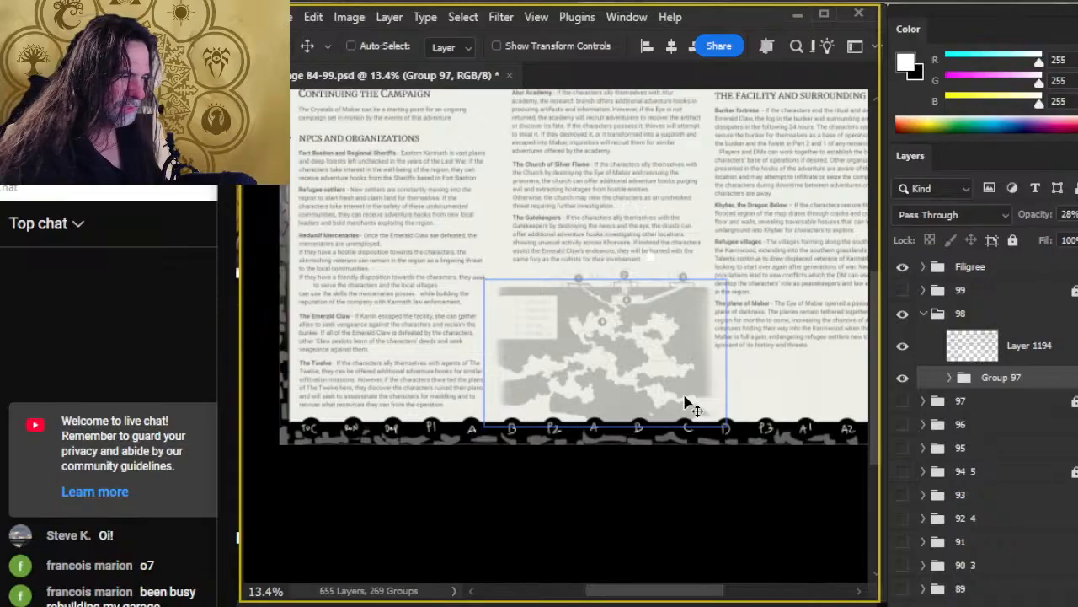
{"action": "key", "text": "Up"}
{"action": "key", "text": "Return"}
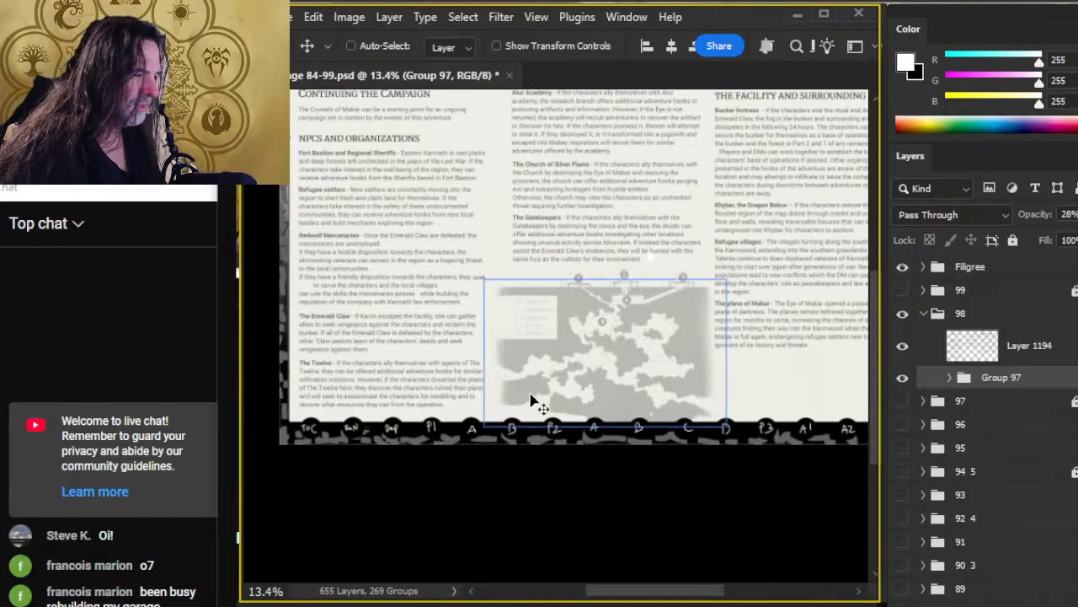
{"action": "left_click_drag", "start_coordinate": [614, 373], "coordinate": [632, 376]}
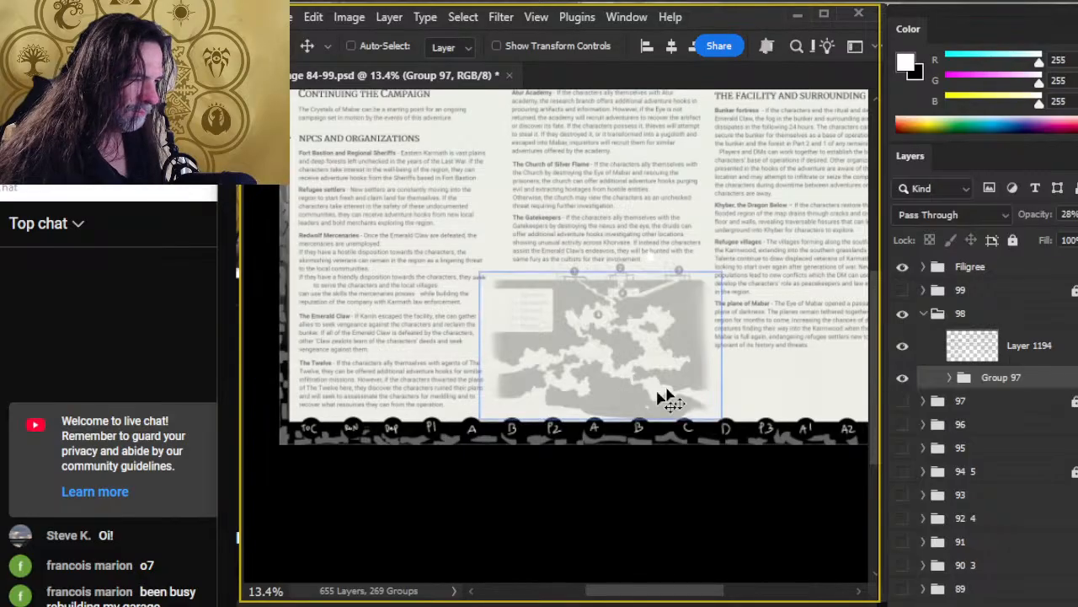
Step: Set Group 97's opacity to 100% and select Layer 1194 above it
{"action": "left_click", "coordinate": [995, 337]}
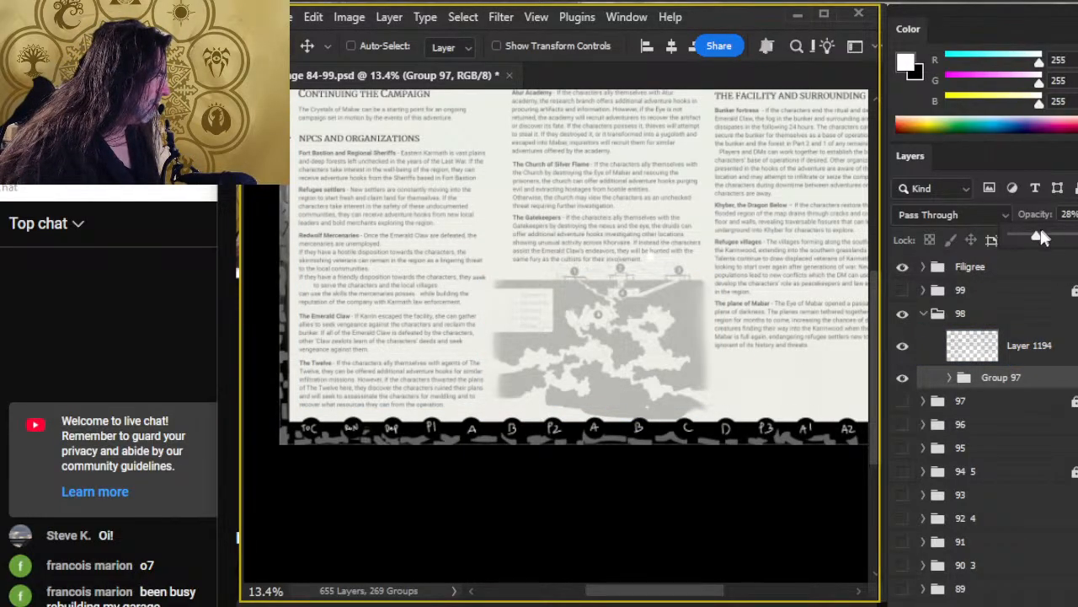
{"action": "key", "text": "0"}
{"action": "key", "text": "alt+bracketright"}
{"action": "key", "text": "z"}
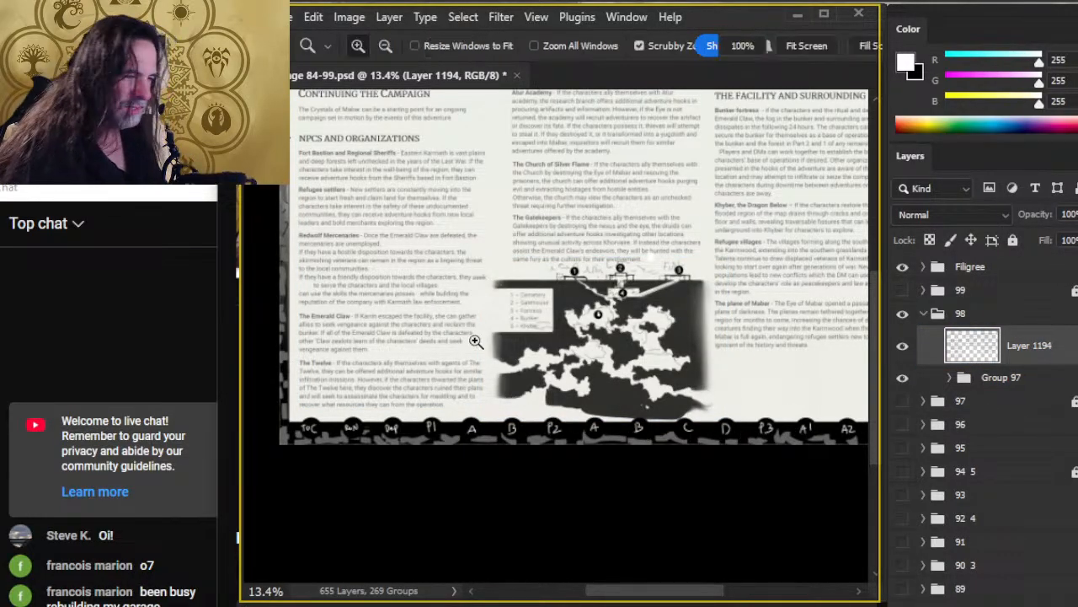
Step: Move the Group 97 map slightly down so its top labels clear The Gatekeepers paragraph
{"action": "left_click_drag", "start_coordinate": [477, 345], "coordinate": [503, 343]}
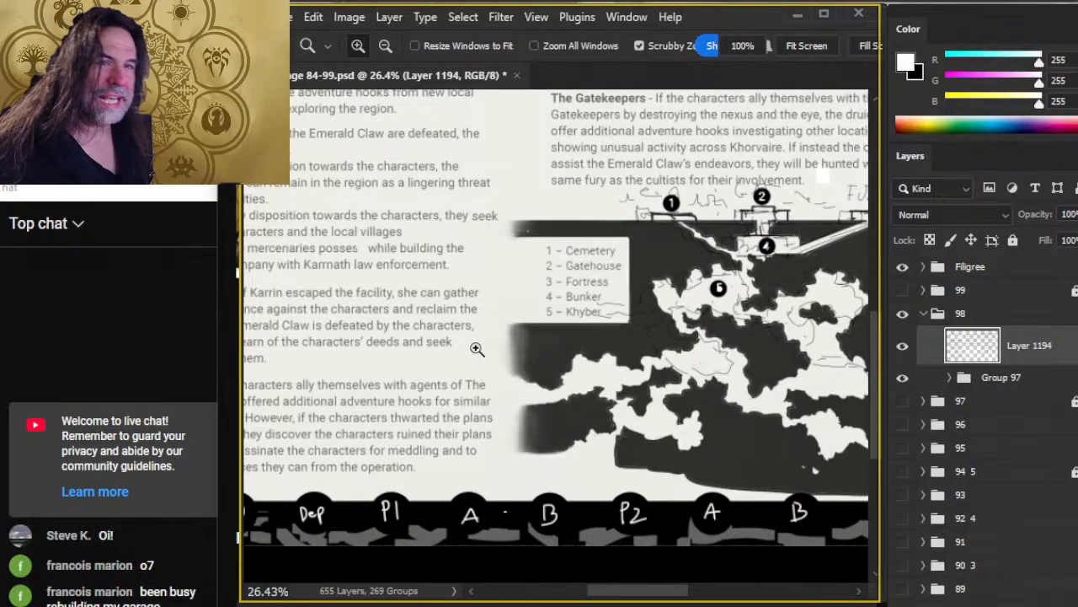
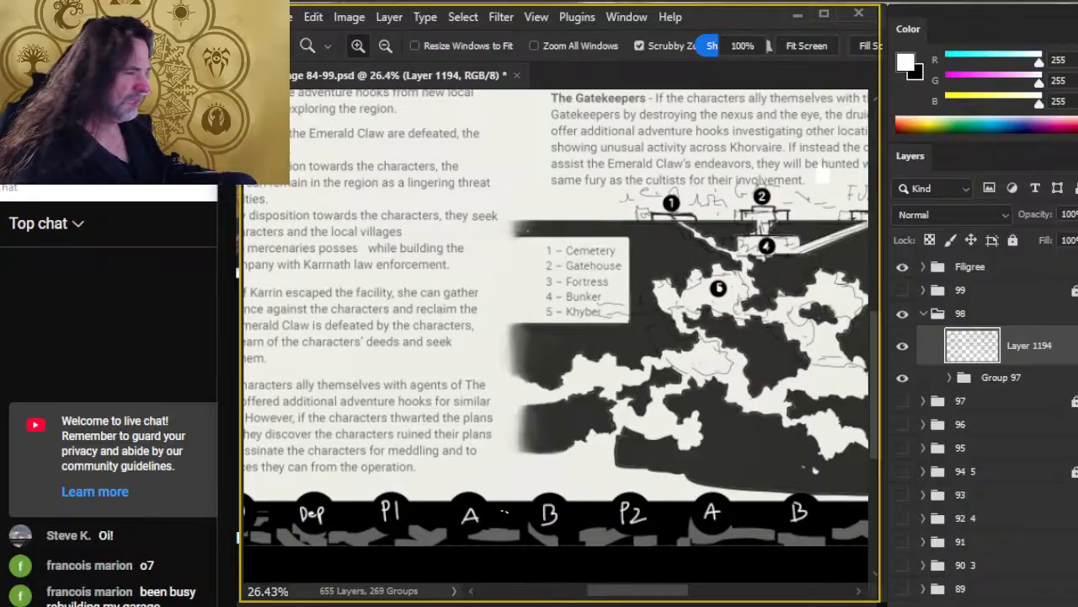
{"action": "left_click_drag", "start_coordinate": [752, 365], "coordinate": [626, 371]}
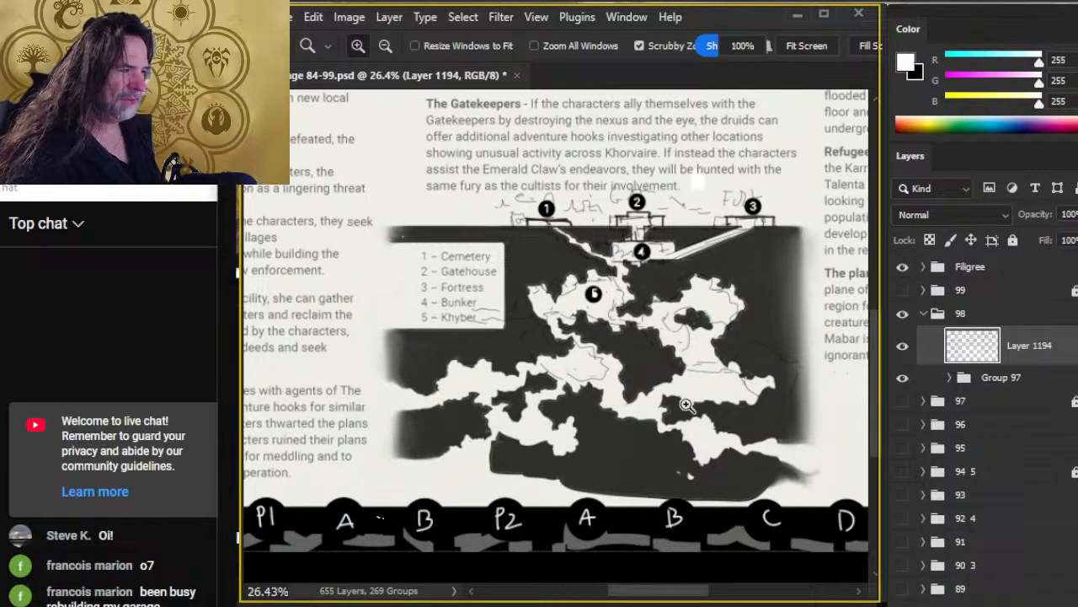
{"action": "key", "text": "v"}
{"action": "key", "text": "Left"}
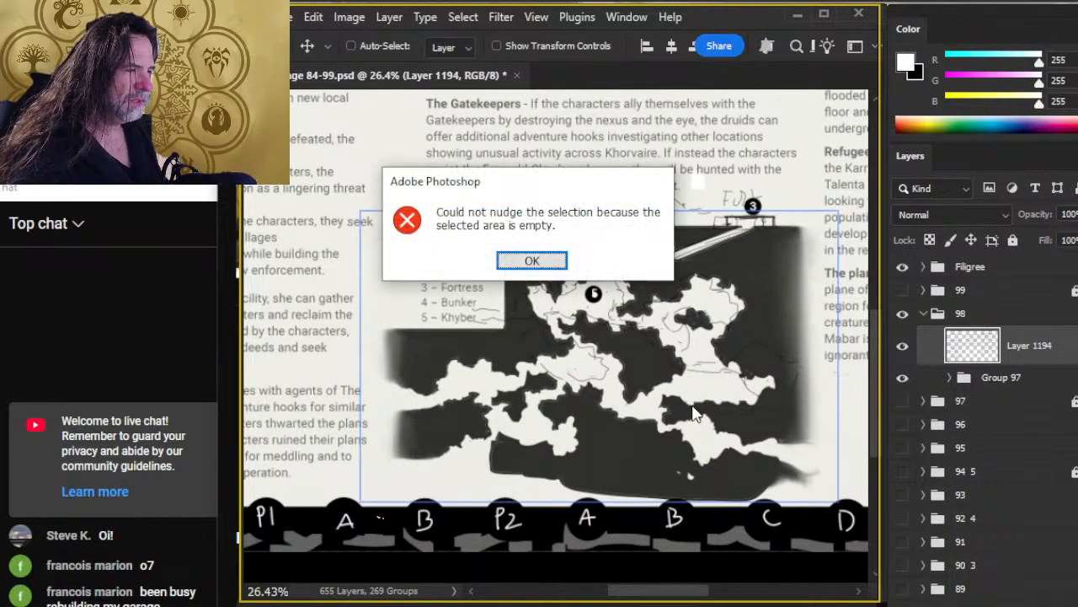
{"action": "key", "text": "Return"}
{"action": "left_click", "coordinate": [1034, 379]}
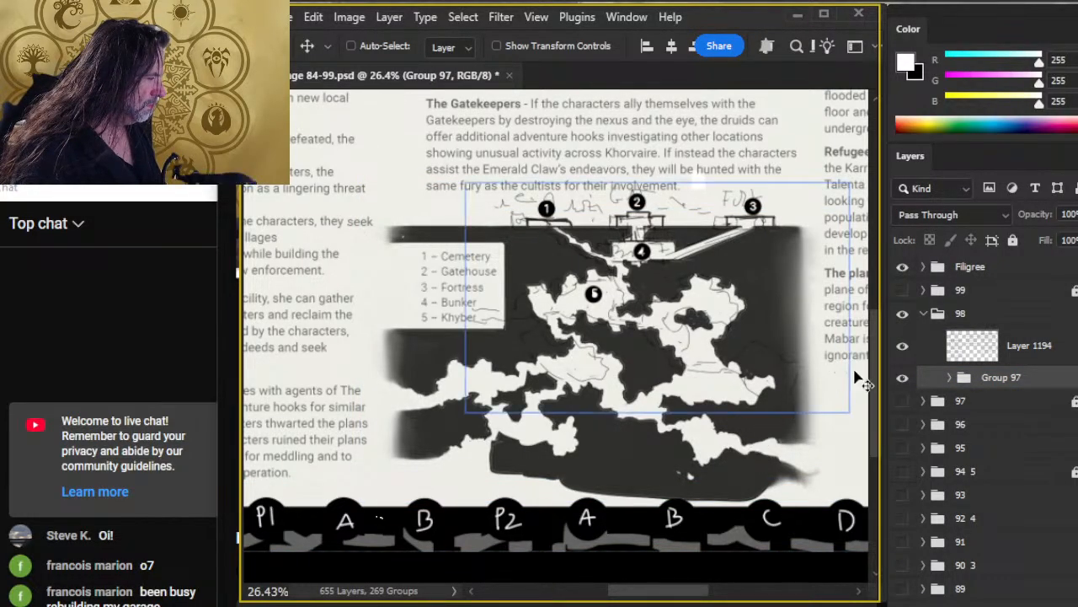
{"action": "mouse_move", "coordinate": [741, 416]}
{"action": "left_mouse_down"}
{"action": "mouse_move", "coordinate": [746, 389]}
{"action": "mouse_move", "coordinate": [754, 406]}
{"action": "left_mouse_up"}
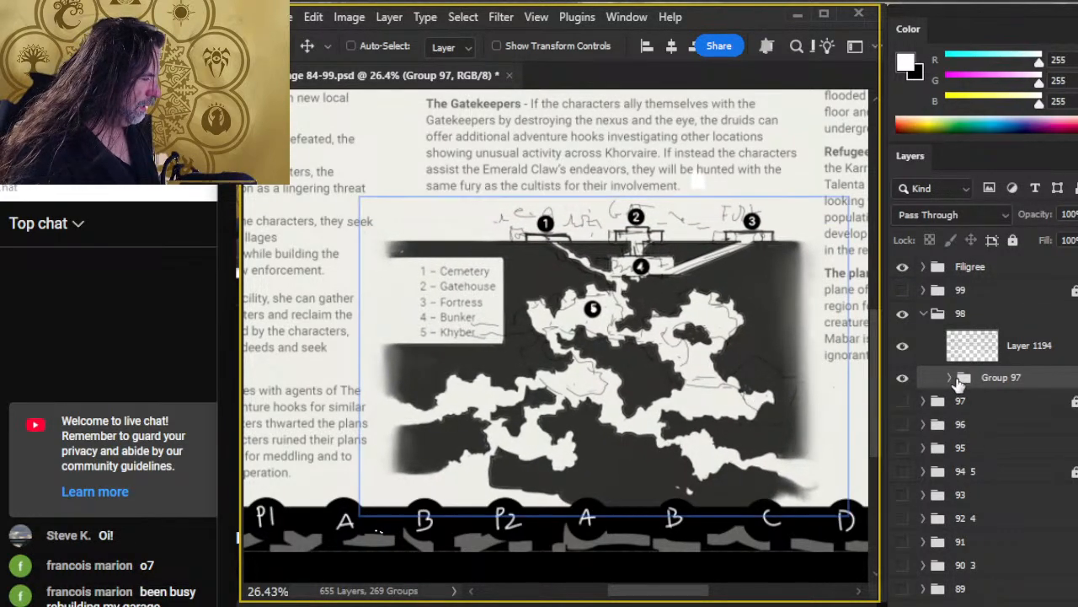
Step: Identify the map legend's Layer 1191 inside Group 97 and move it out of the group, above Layer 1194
{"action": "left_click", "coordinate": [952, 378]}
{"action": "left_click", "coordinate": [989, 438]}
{"action": "left_click", "coordinate": [919, 412]}
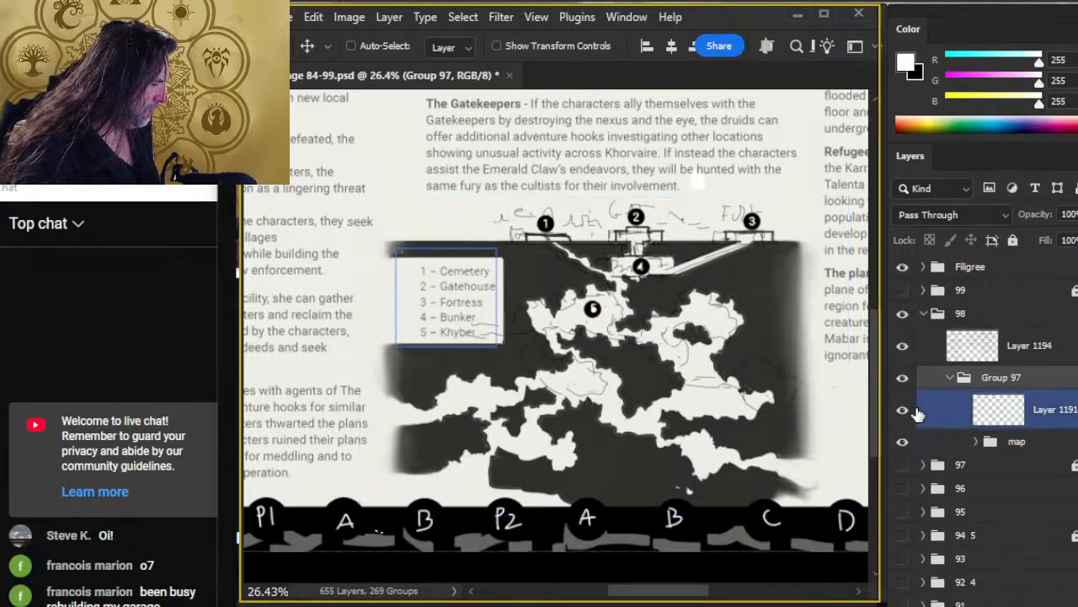
{"action": "left_click", "coordinate": [904, 411]}
{"action": "left_click", "coordinate": [904, 412]}
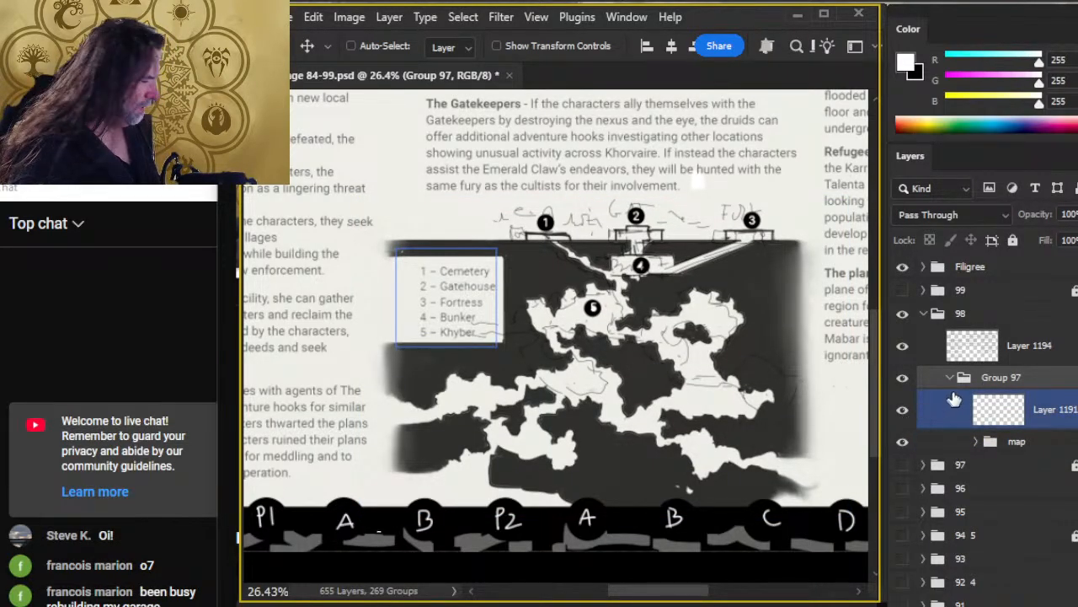
{"action": "left_click_drag", "start_coordinate": [954, 399], "coordinate": [1060, 338]}
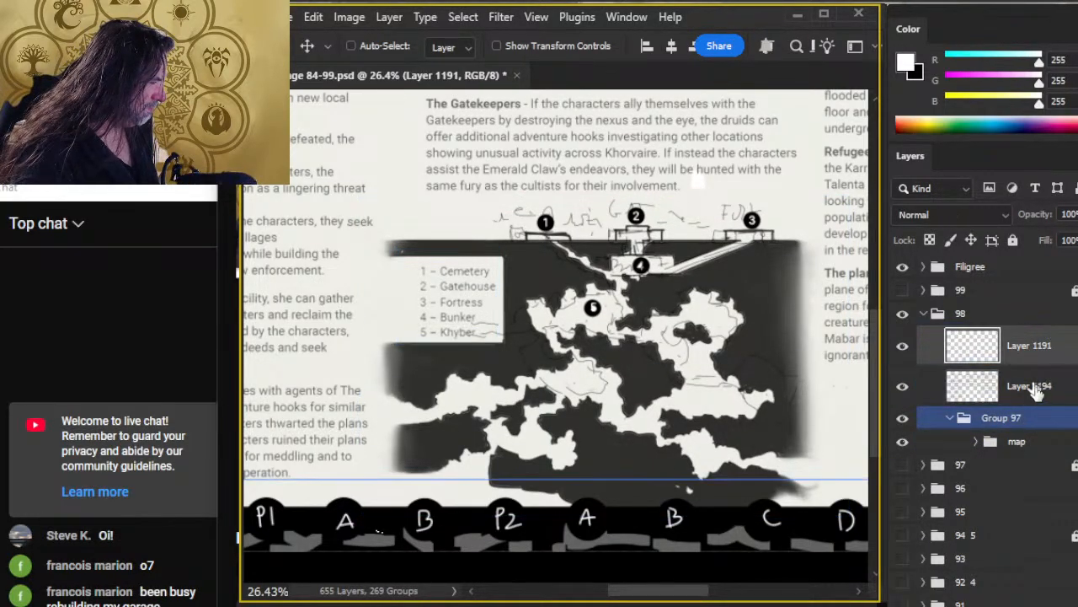
Step: Rename Layer 1194 as txt and lock it together with Layer 1191
{"action": "left_click", "coordinate": [1034, 389]}
{"action": "double_click", "coordinate": [1036, 389]}
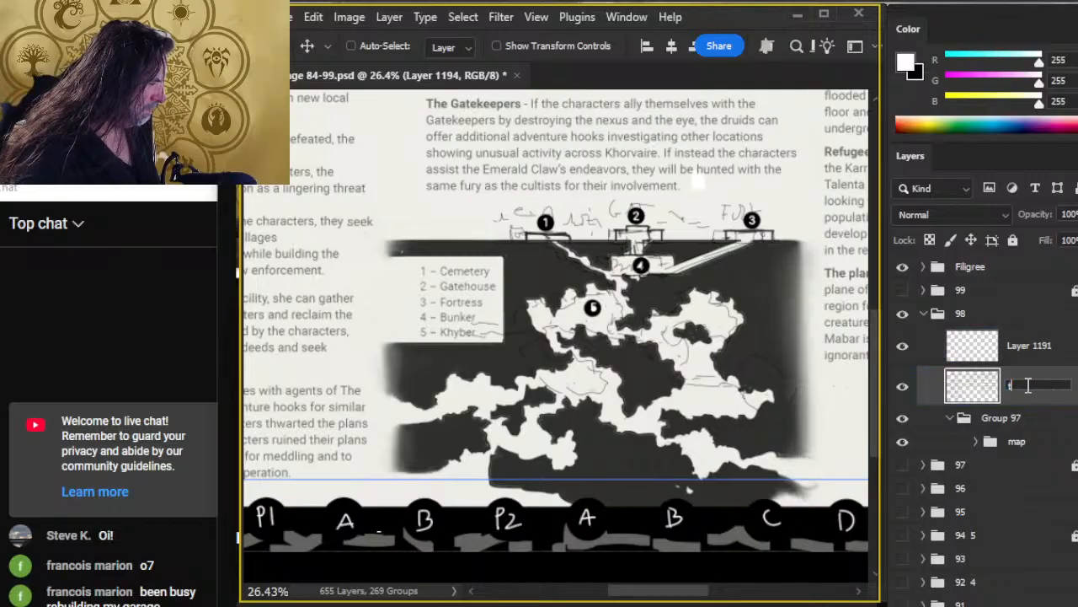
{"action": "key", "text": "Return"}
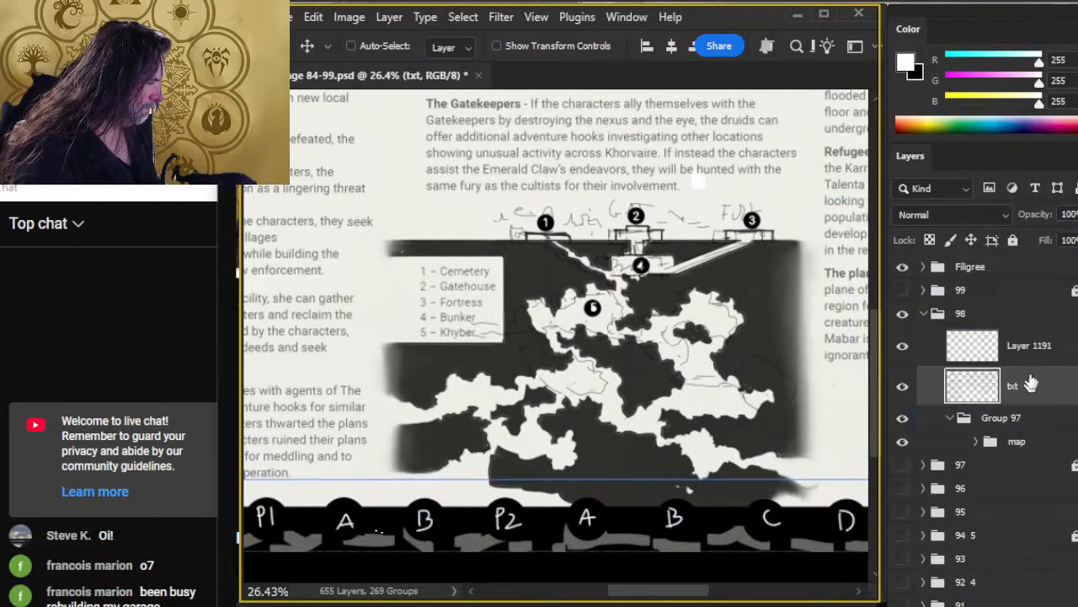
{"action": "left_click", "coordinate": [1016, 440]}
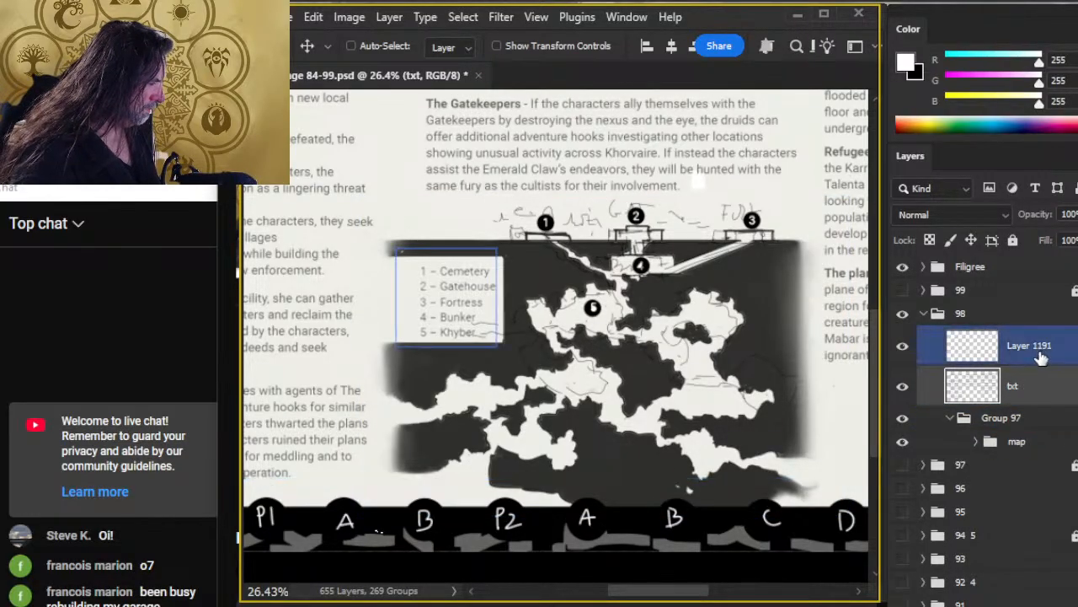
{"action": "left_click", "coordinate": [1033, 421]}
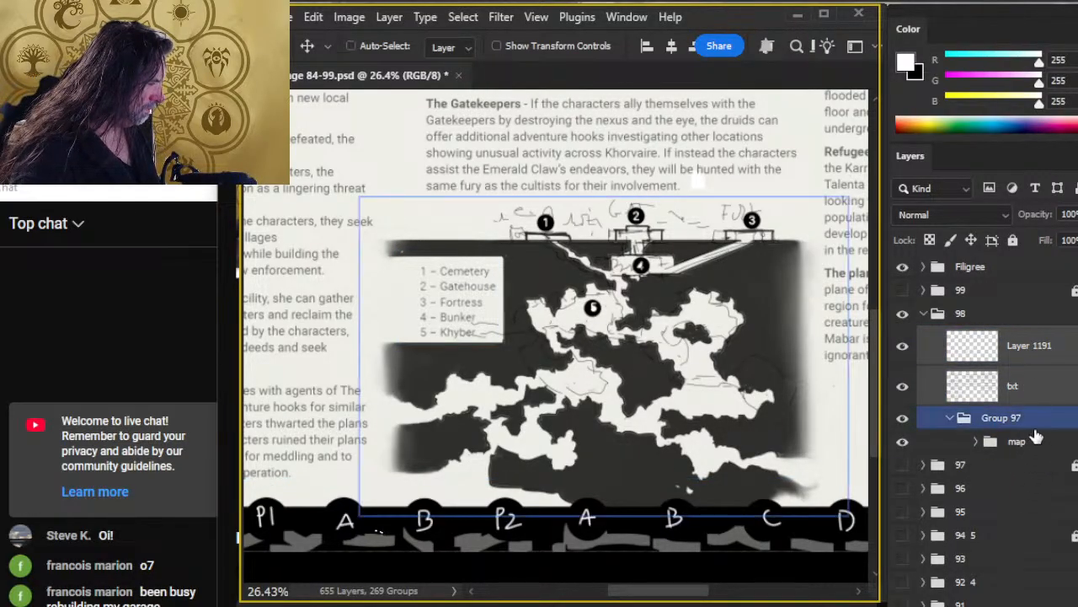
{"action": "left_click", "coordinate": [1013, 240]}
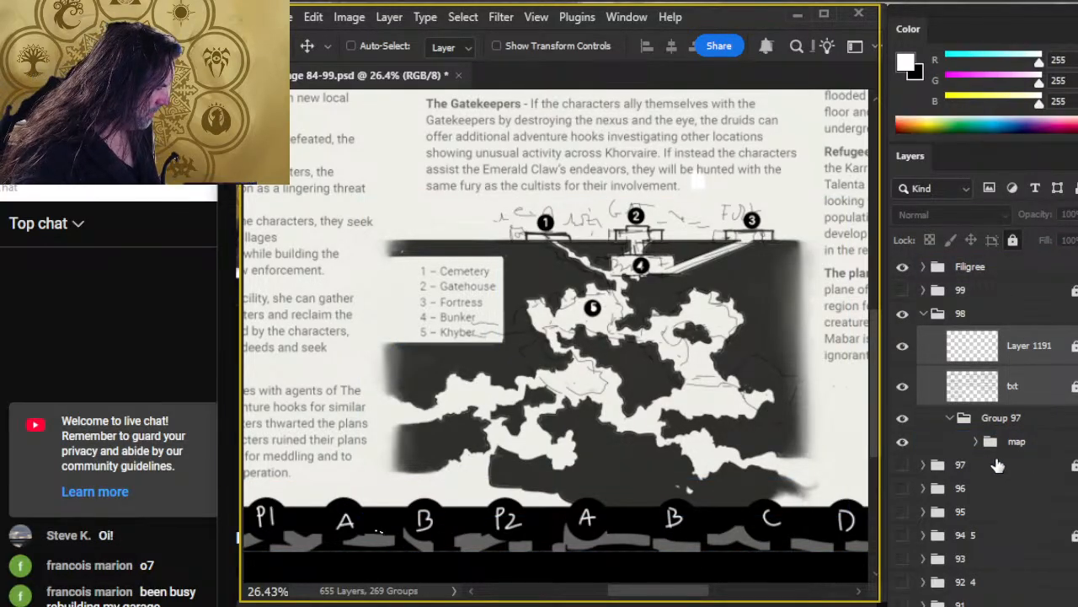
Step: Ungroup Group 97, expand the remaining map group and select Layer 153, which holds the dark underground artwork
{"action": "right_click", "coordinate": [1021, 419]}
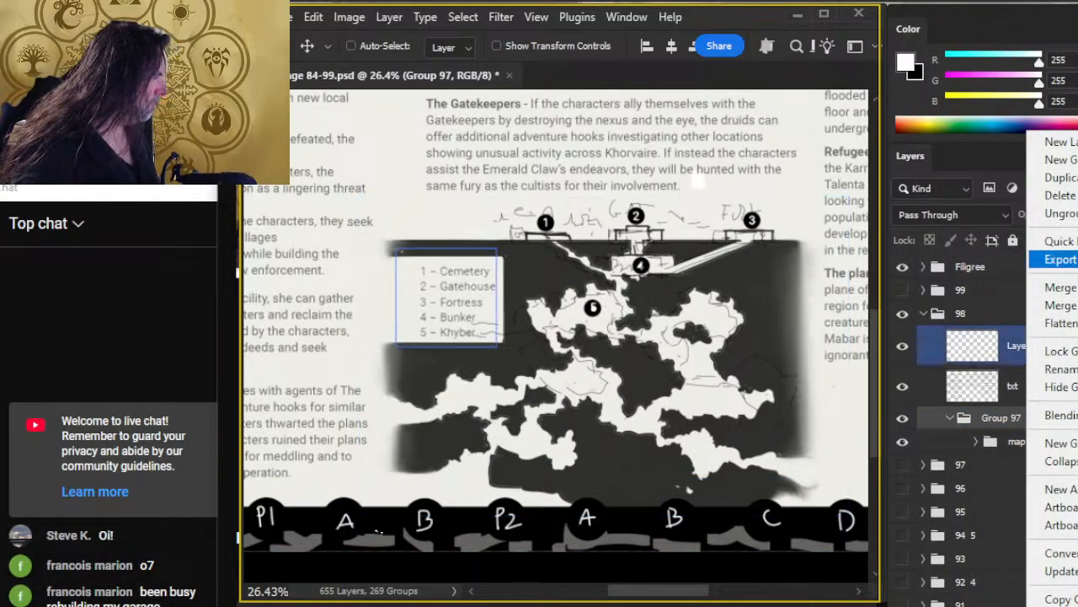
{"action": "left_click", "coordinate": [1060, 213]}
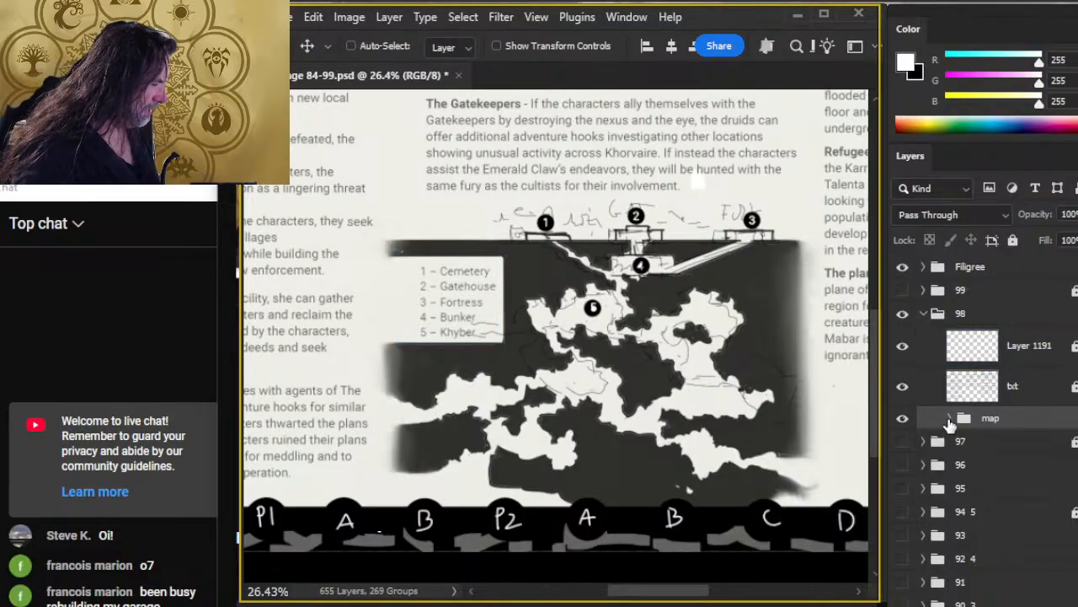
{"action": "left_click", "coordinate": [949, 419]}
{"action": "scroll", "coordinate": [969, 379], "scroll_direction": "down", "scroll_amount": 4}
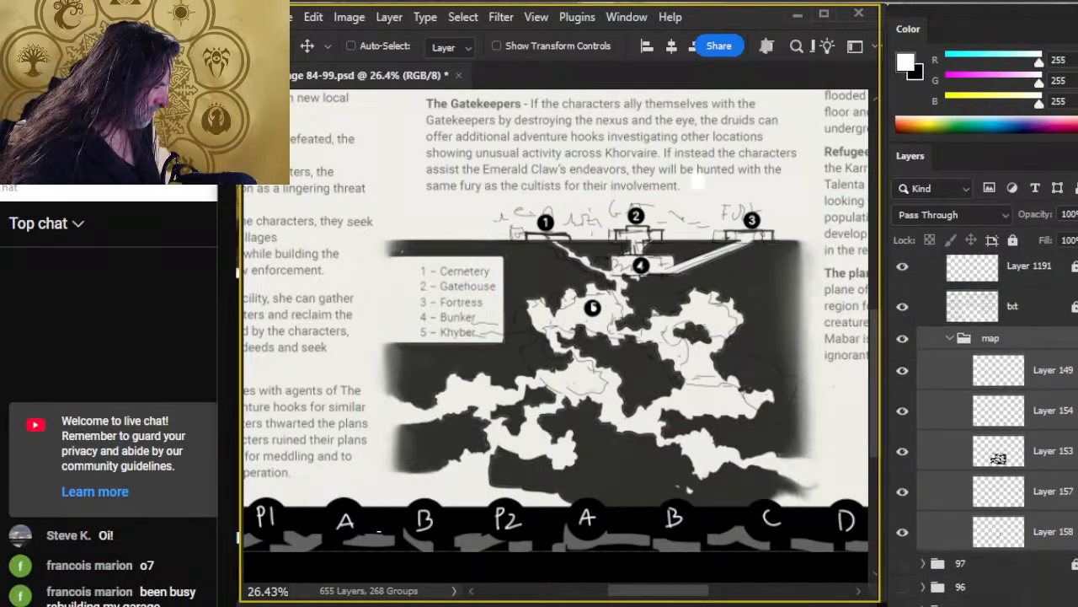
{"action": "left_click", "coordinate": [902, 361]}
{"action": "left_click", "coordinate": [904, 365]}
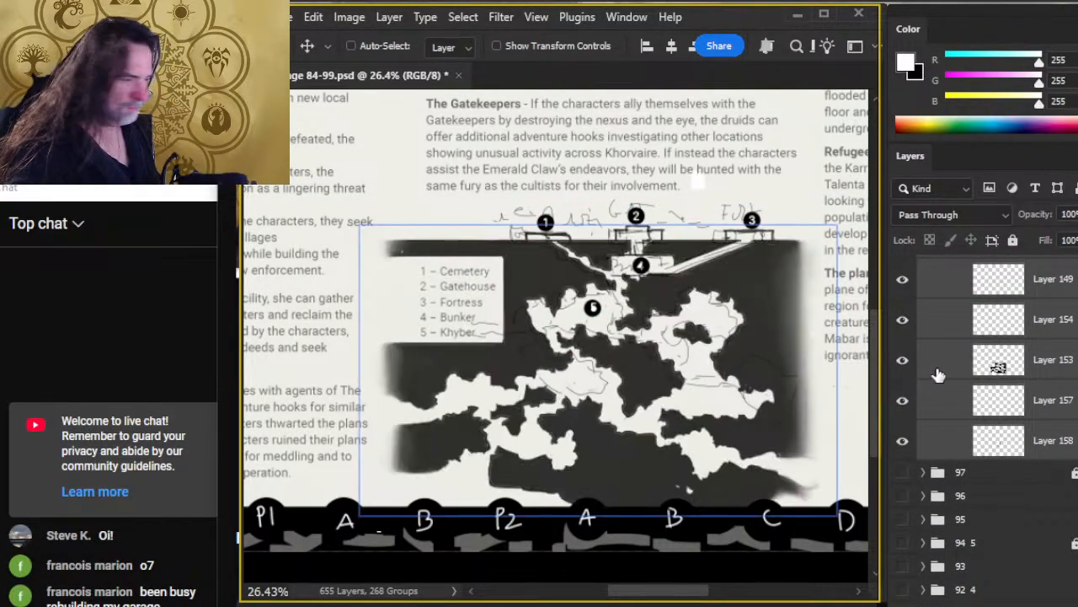
{"action": "left_click", "coordinate": [939, 374]}
Step: Try to erase the faded left edge of the underground artwork on Layer 153 with a 30 px Eraser
{"action": "left_click_drag", "start_coordinate": [666, 280], "coordinate": [766, 289]}
{"action": "key", "text": "e"}
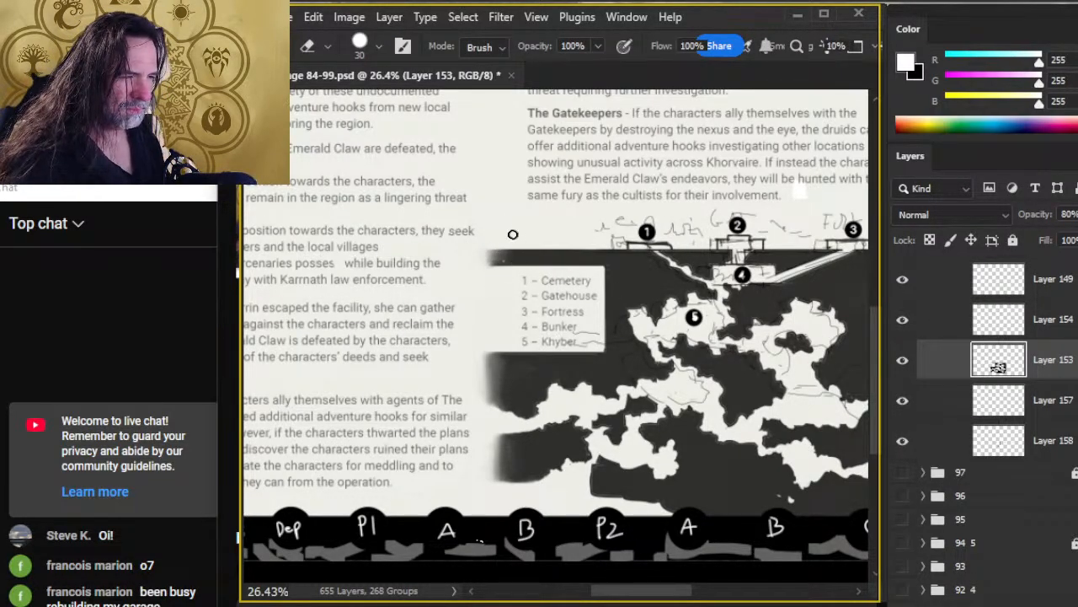
{"action": "left_click", "coordinate": [903, 370]}
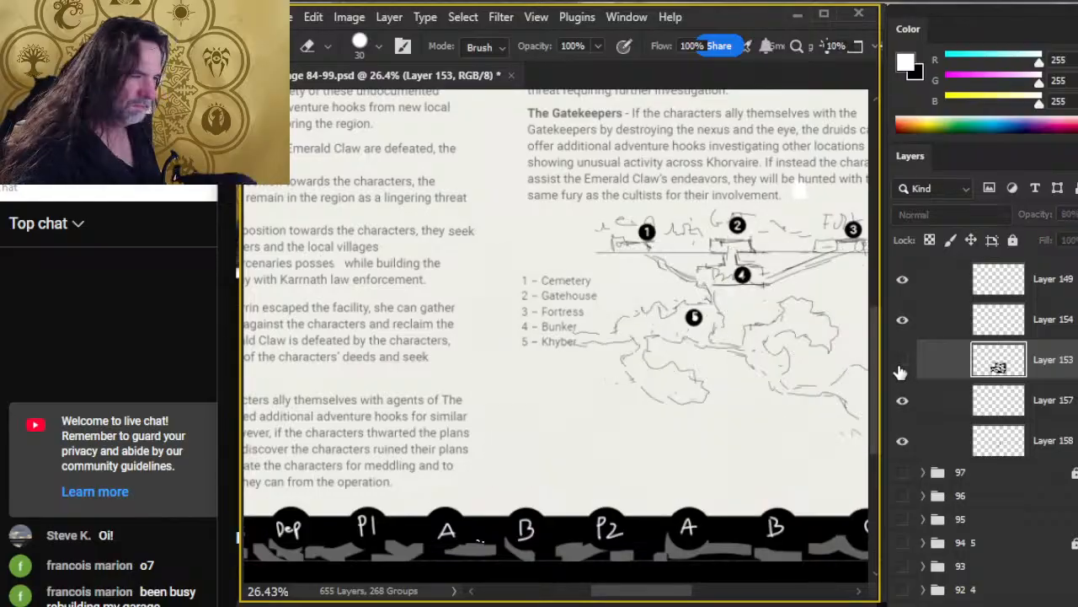
{"action": "left_click", "coordinate": [903, 370]}
{"action": "key", "text": "l"}
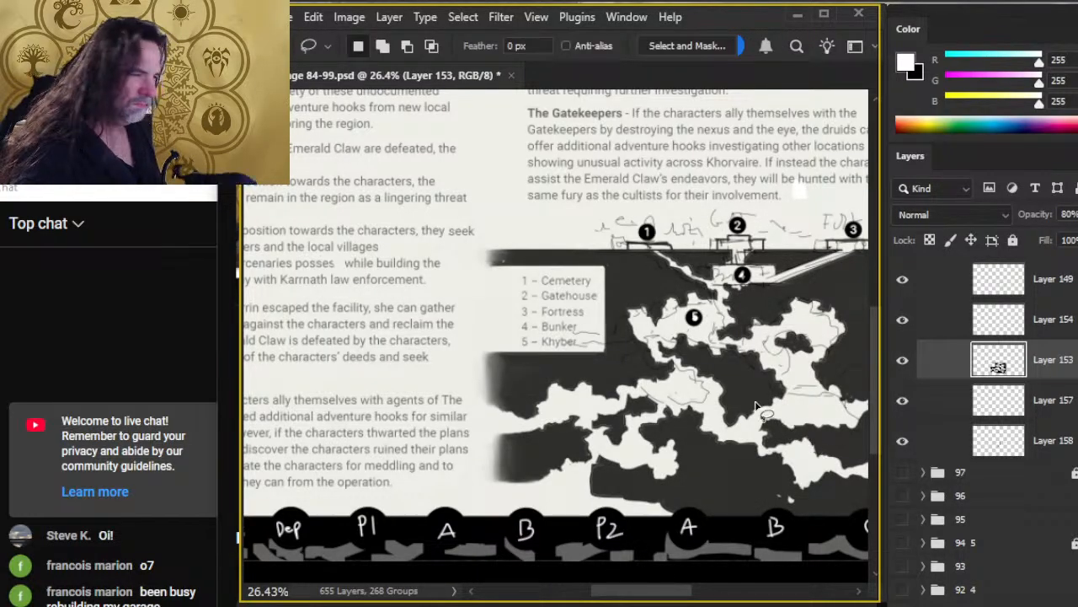
{"action": "key", "text": "e"}
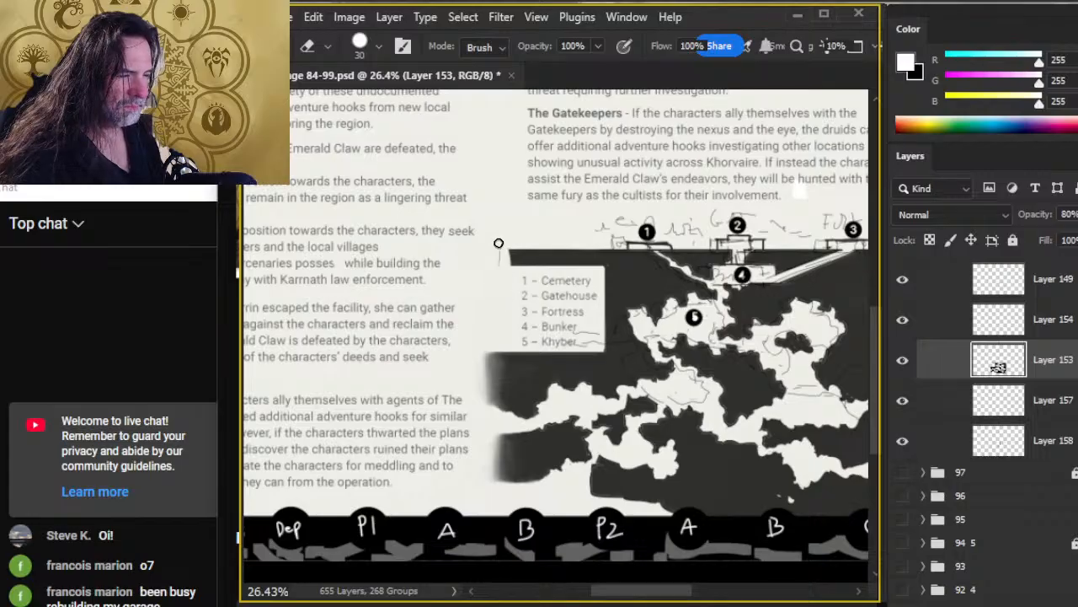
{"action": "left_click_drag", "start_coordinate": [507, 241], "coordinate": [505, 403]}
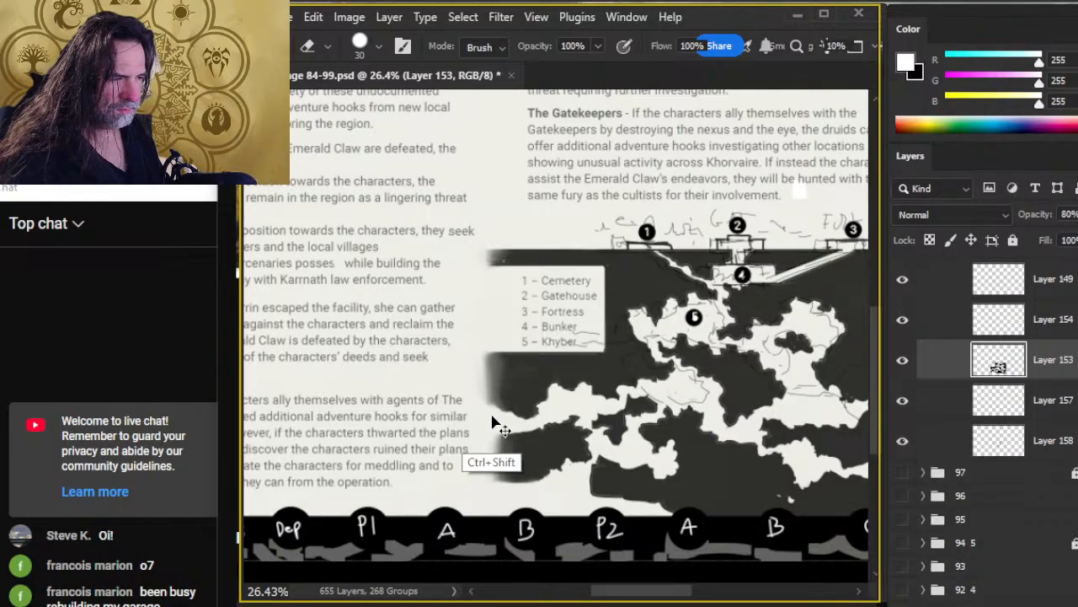
Step: Lasso the faded left edge of the underground artwork on Layer 153 from top to bottom
{"action": "key", "text": "l"}
{"action": "left_click_drag", "start_coordinate": [461, 230], "coordinate": [452, 419]}
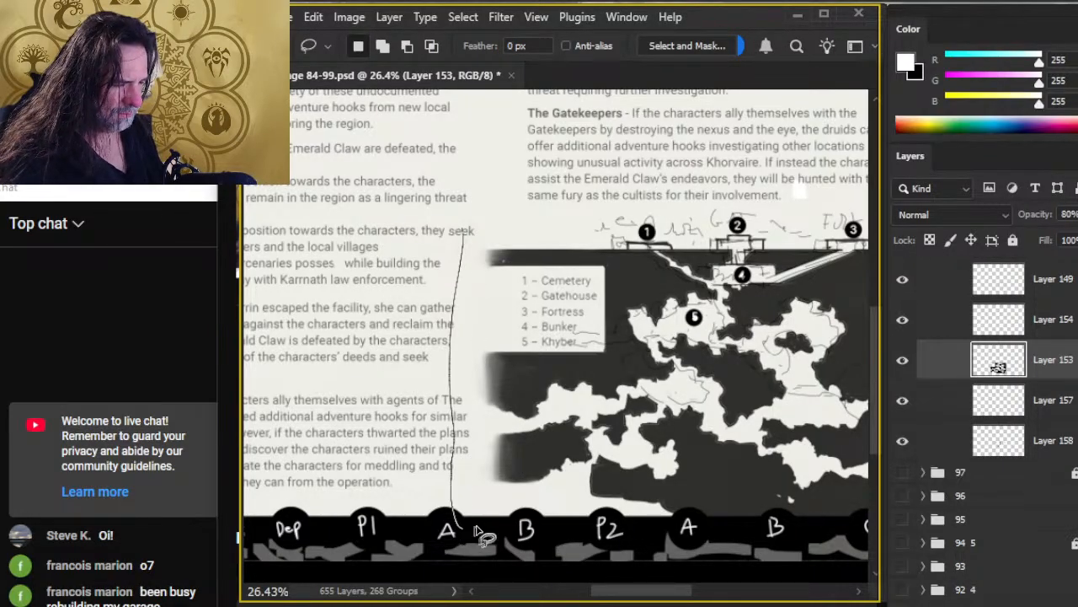
{"action": "mouse_move", "coordinate": [476, 531]}
{"action": "left_mouse_down"}
{"action": "mouse_move", "coordinate": [515, 499]}
{"action": "mouse_move", "coordinate": [520, 447]}
{"action": "mouse_move", "coordinate": [531, 263]}
{"action": "mouse_move", "coordinate": [489, 198]}
{"action": "left_mouse_up"}
{"action": "key", "text": "ctrl"}
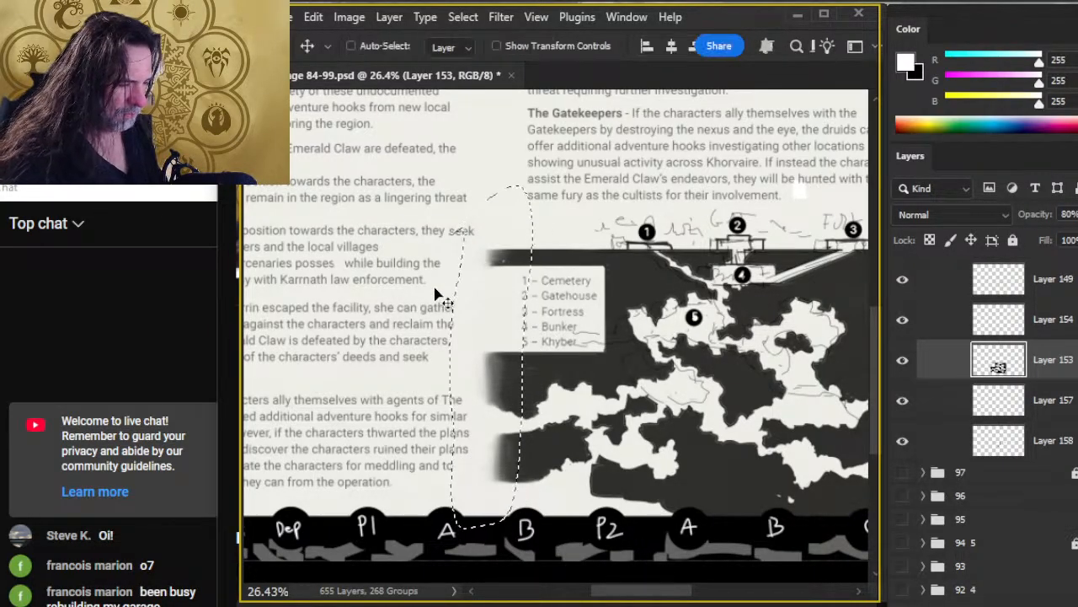
Step: Try shifting the lassoed map edge right, away from the first column's text, and clear the selection
{"action": "key", "text": "shift+Right"}
{"action": "key", "text": "shift+Right"}
{"action": "key", "text": "shift+Right"}
{"action": "key", "text": "shift+Right"}
{"action": "key", "text": "shift+Right"}
{"action": "key", "text": "shift+Right"}
{"action": "key", "text": "shift+Right"}
{"action": "key", "text": "shift+Right"}
{"action": "key", "text": "shift+Right"}
{"action": "key", "text": "shift+Right"}
{"action": "key", "text": "shift+Right"}
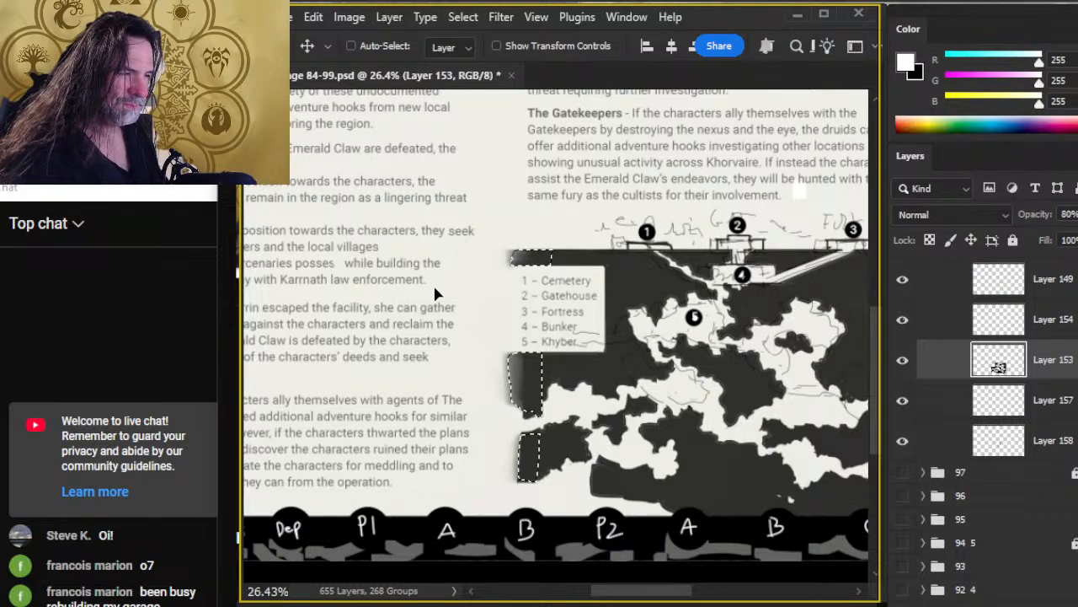
{"action": "key", "text": "shift+Right"}
{"action": "key", "text": "shift+Right"}
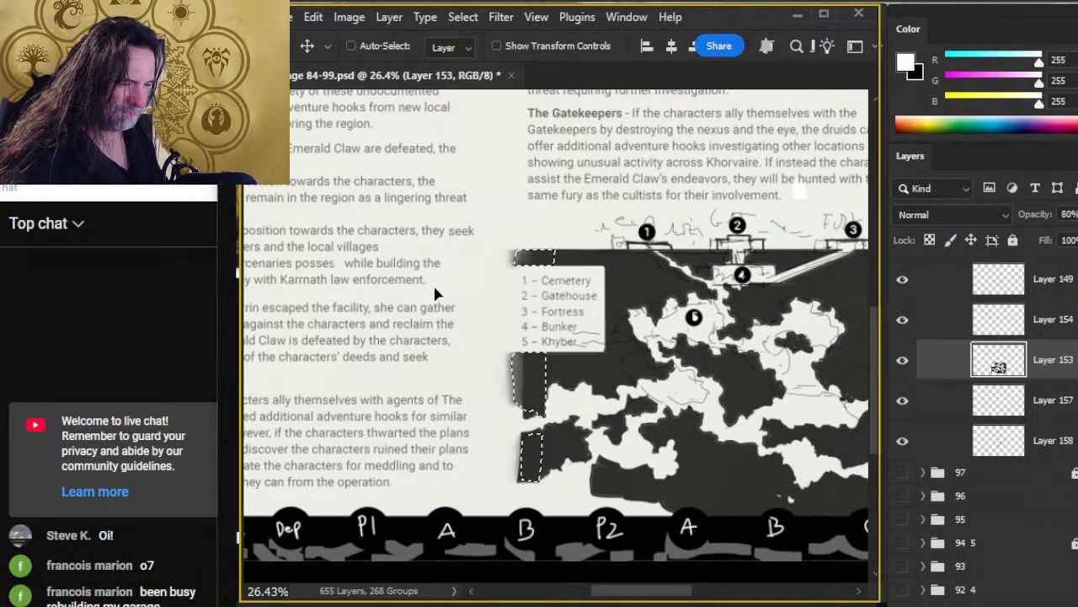
{"action": "key", "text": "ctrl+d"}
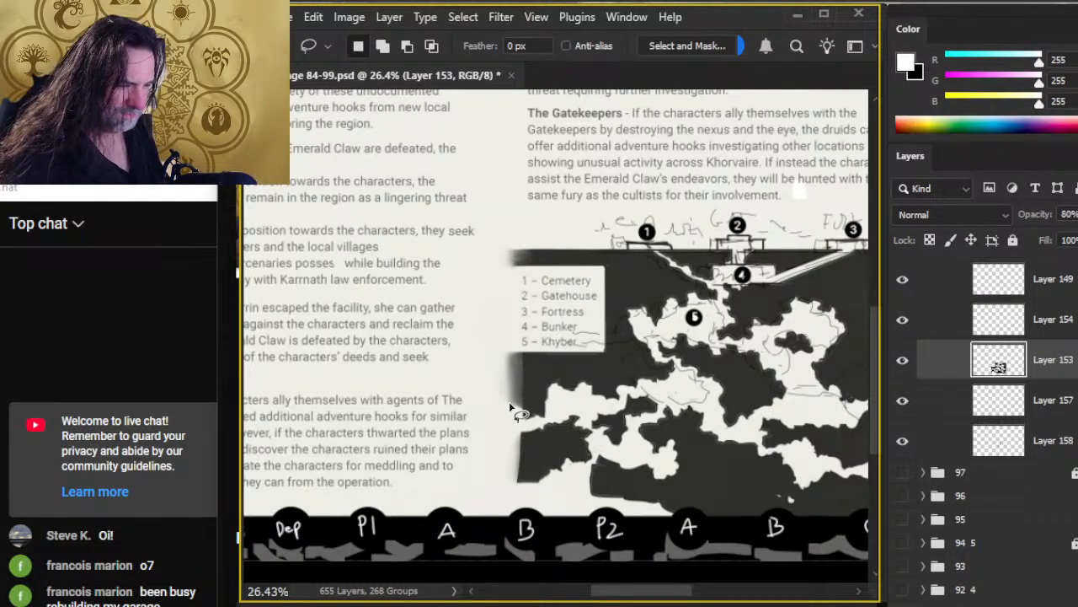
Step: Undo the deselection and the rightward shifts of the map's left edge, back to the lasso selection
{"action": "key", "text": "ctrl+z"}
{"action": "key", "text": "ctrl+z"}
{"action": "key", "text": "ctrl+z"}
{"action": "key", "text": "ctrl+z"}
{"action": "key", "text": "ctrl+z"}
{"action": "key", "text": "ctrl+z"}
{"action": "key", "text": "ctrl+z"}
{"action": "key", "text": "ctrl+z"}
{"action": "key", "text": "ctrl+z"}
{"action": "key", "text": "ctrl+z"}
{"action": "key", "text": "ctrl+z"}
{"action": "key", "text": "ctrl+z"}
{"action": "key", "text": "ctrl+z"}
{"action": "key", "text": "ctrl+z"}
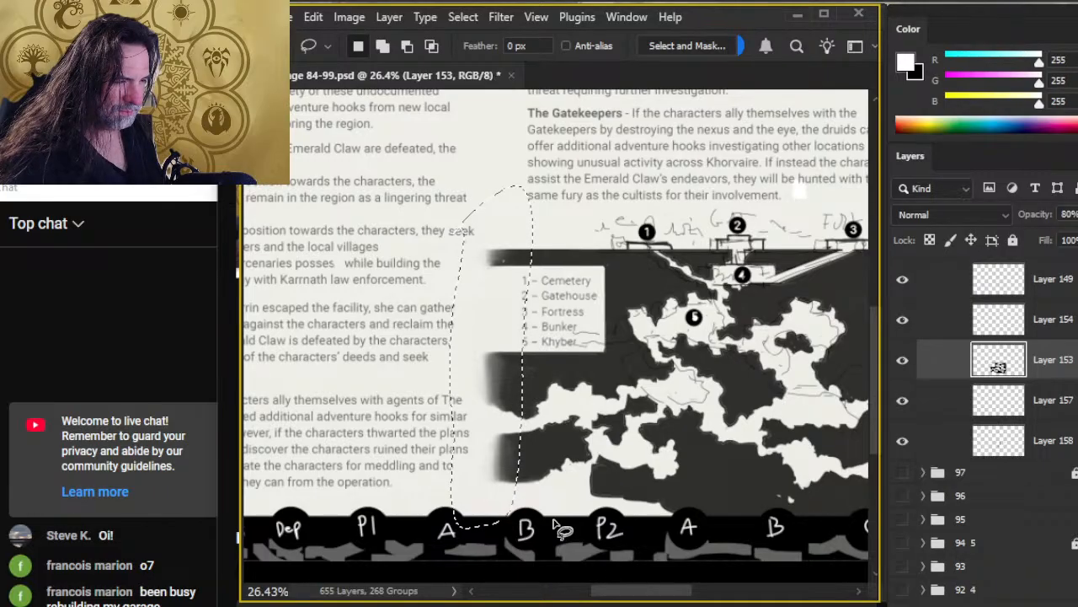
Step: Add the lower-left cave area to the lasso selection and shift the selected map edge right, clear of the first column's text
{"action": "key", "text": "shift"}
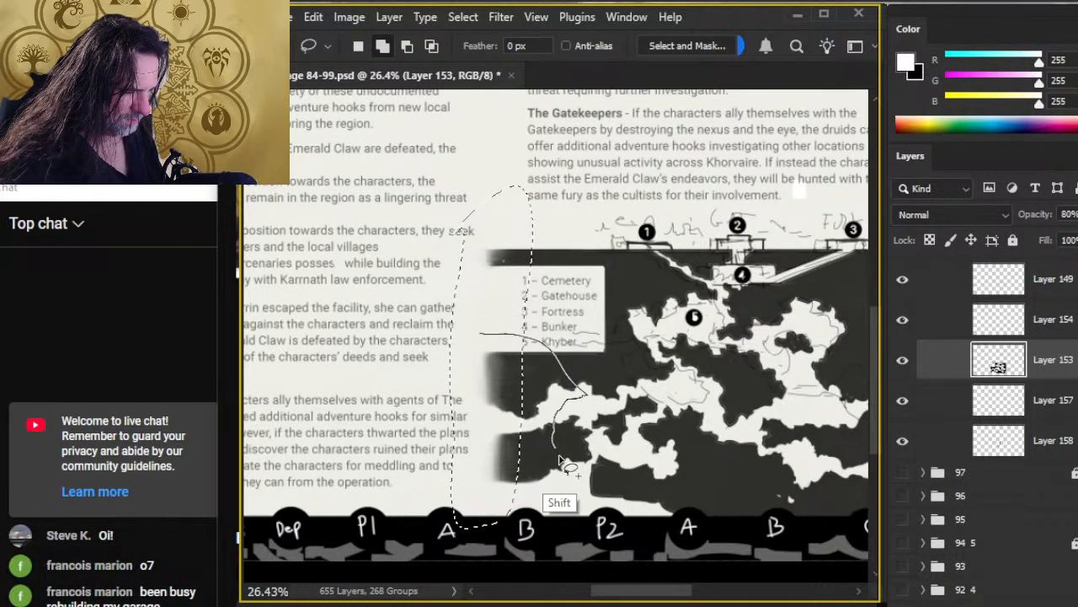
{"action": "mouse_move", "coordinate": [560, 459]}
{"action": "left_mouse_down"}
{"action": "mouse_move", "coordinate": [537, 528]}
{"action": "mouse_move", "coordinate": [476, 532]}
{"action": "left_mouse_up"}
{"action": "key", "text": "ctrl"}
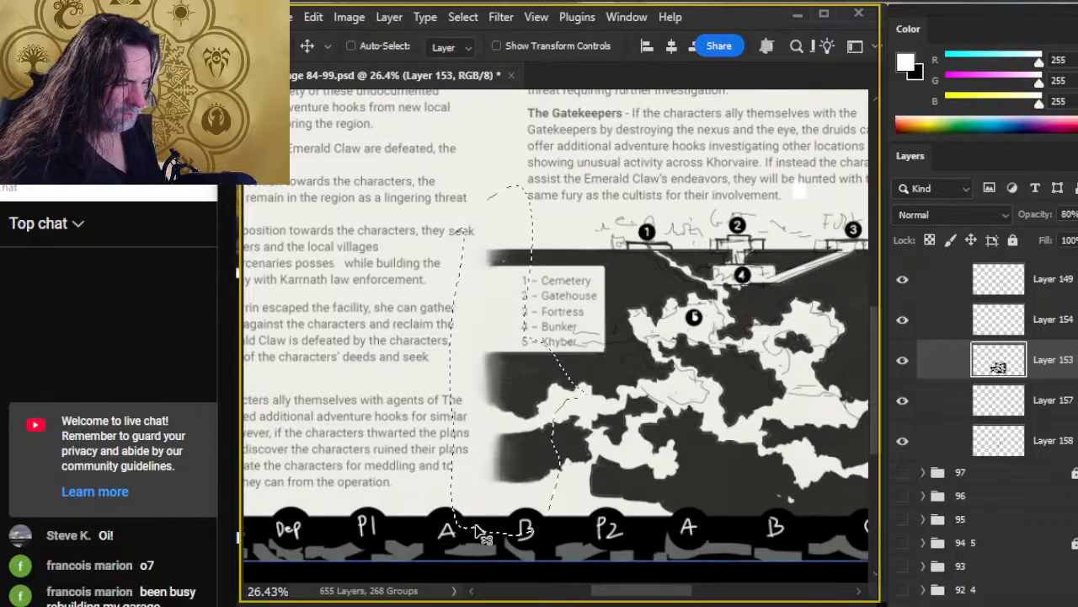
{"action": "key", "text": "ctrl+shift+Right"}
{"action": "key", "text": "ctrl+shift+Right"}
{"action": "key", "text": "ctrl+shift+Right"}
{"action": "key", "text": "ctrl+shift+Right"}
{"action": "key", "text": "ctrl+shift+Right"}
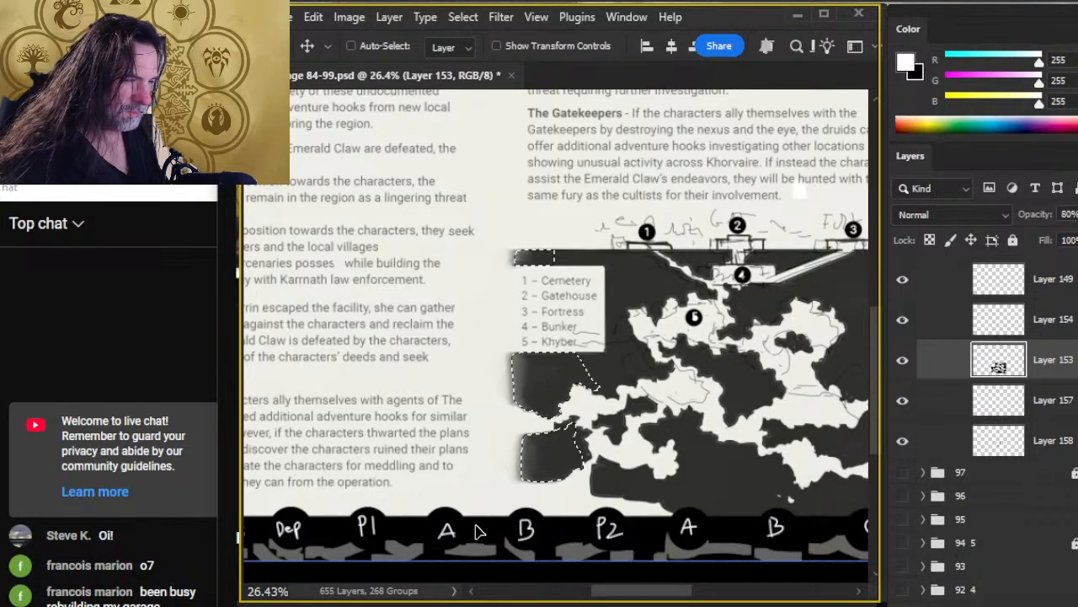
{"action": "key", "text": "ctrl+shift+Right"}
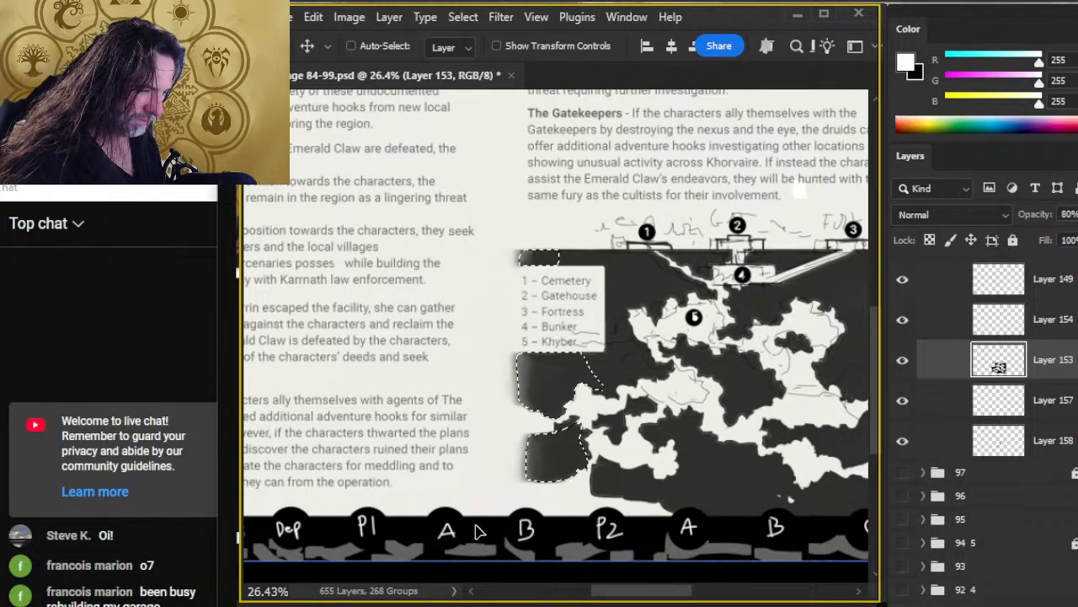
Step: Cut the shifted edge onto its own layer, set Layer 153's opacity to 100%, and select Layer 1192
{"action": "key", "text": "ctrl+d"}
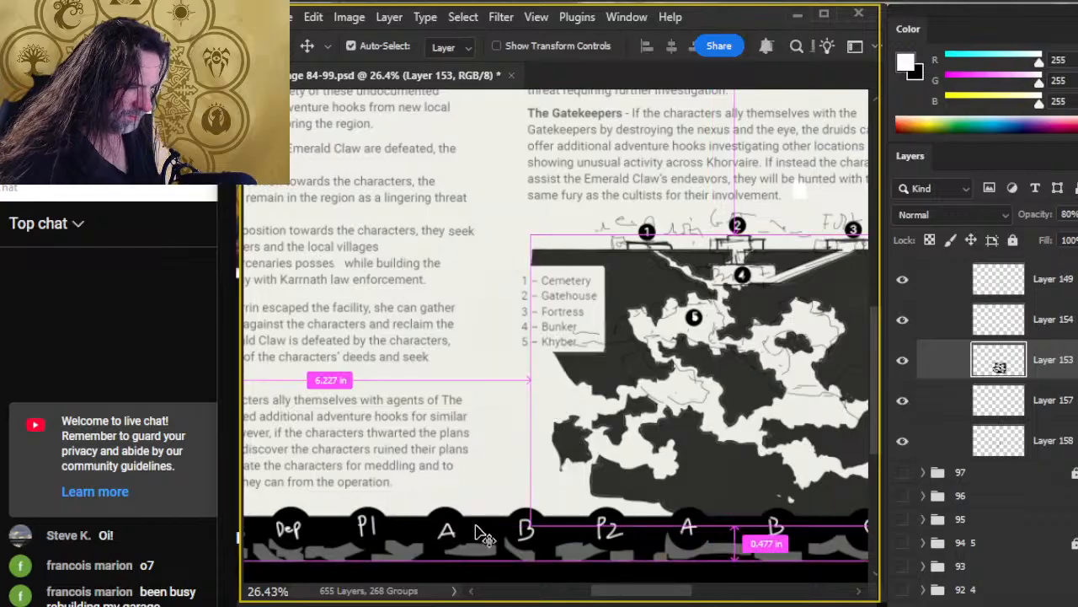
{"action": "key", "text": "ctrl+j"}
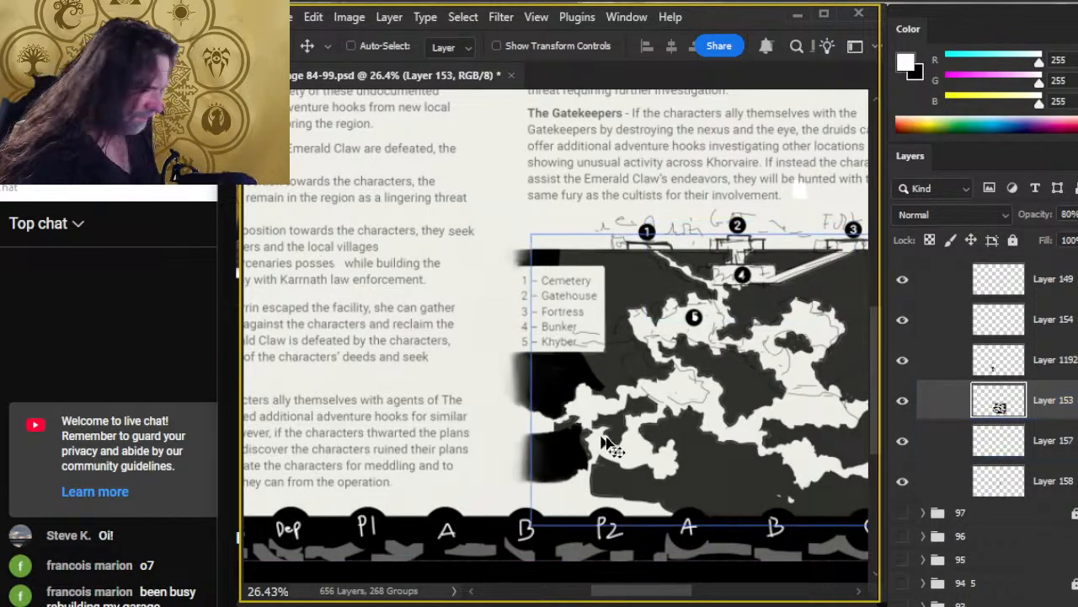
{"action": "key", "text": "e"}
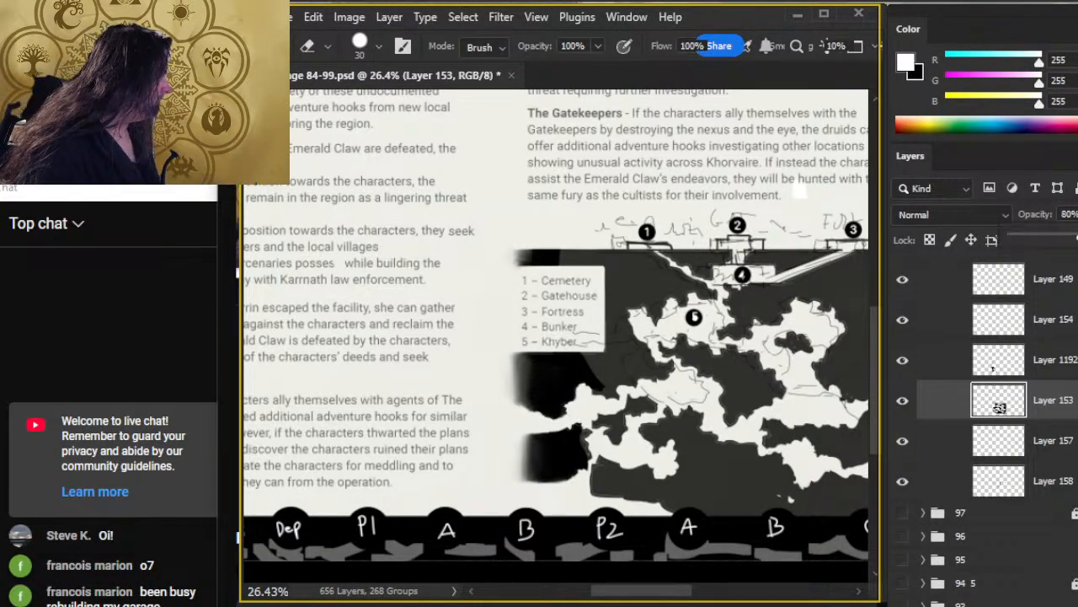
{"action": "left_click", "coordinate": [1053, 362]}
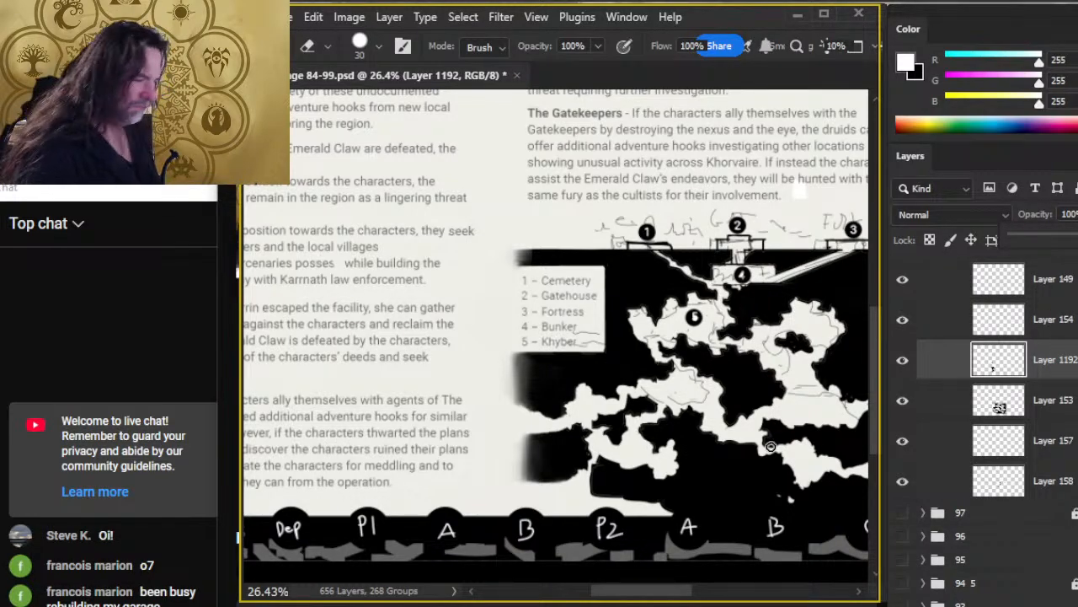
Step: Merge Layer 1192 down into Layer 153 and erase a thin strip between the map's bottom edge and the footer band
{"action": "key", "text": "l"}
{"action": "left_click_drag", "start_coordinate": [729, 455], "coordinate": [707, 408]}
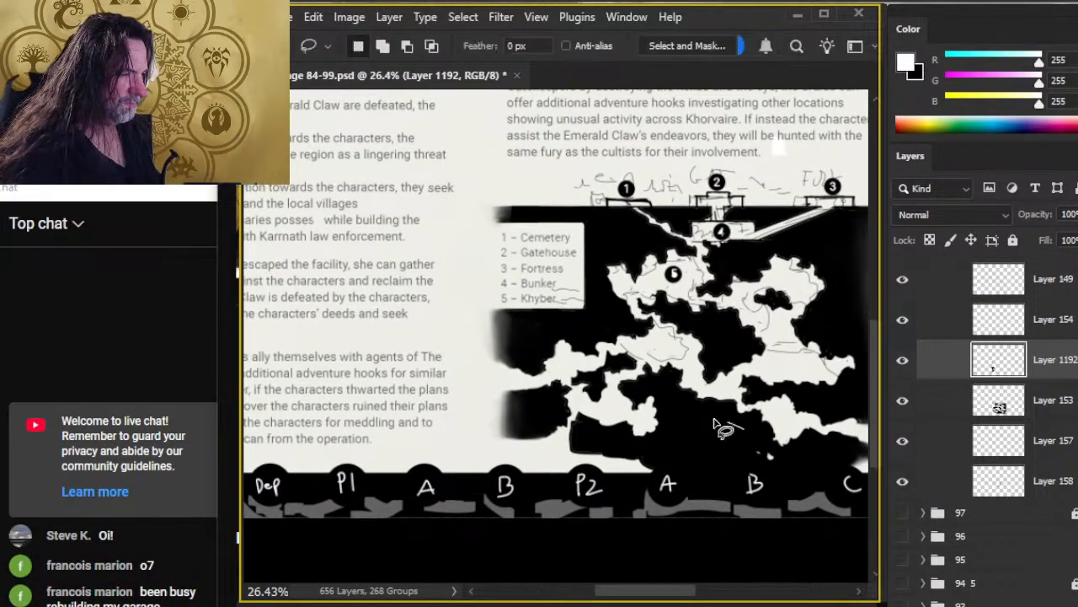
{"action": "key", "text": "z"}
{"action": "left_click", "coordinate": [750, 463]}
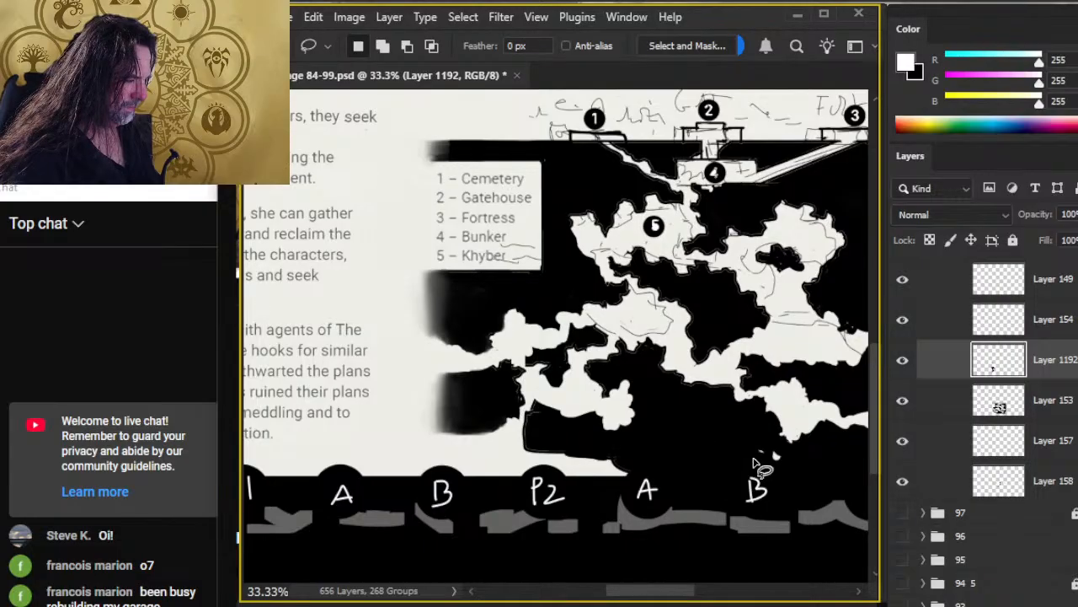
{"action": "key", "text": "z"}
{"action": "left_click_drag", "start_coordinate": [755, 461], "coordinate": [566, 371]}
{"action": "key", "text": "e"}
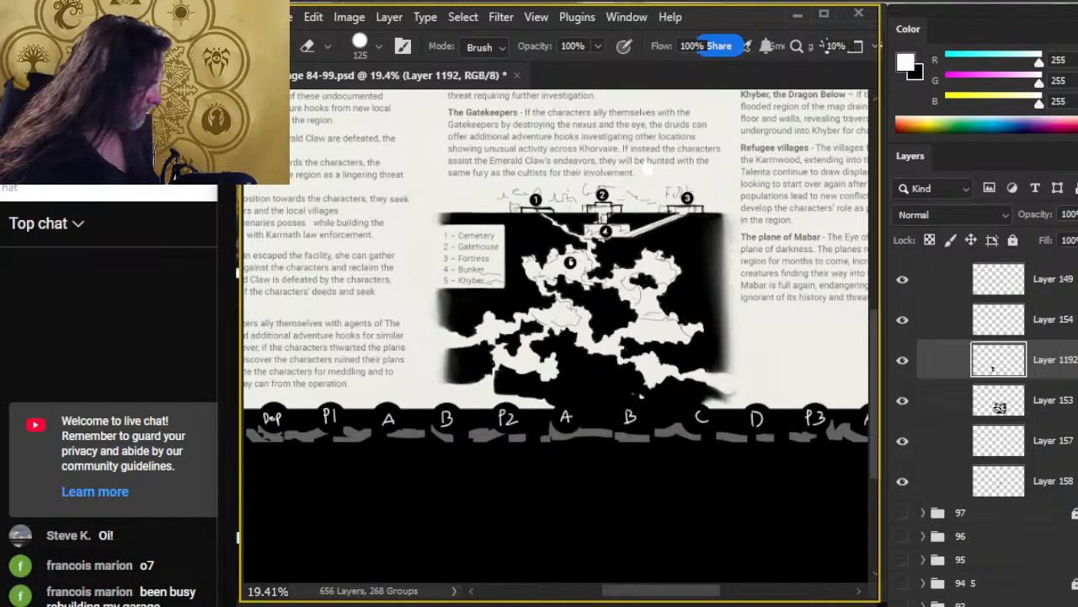
{"action": "right_click", "coordinate": [1062, 392]}
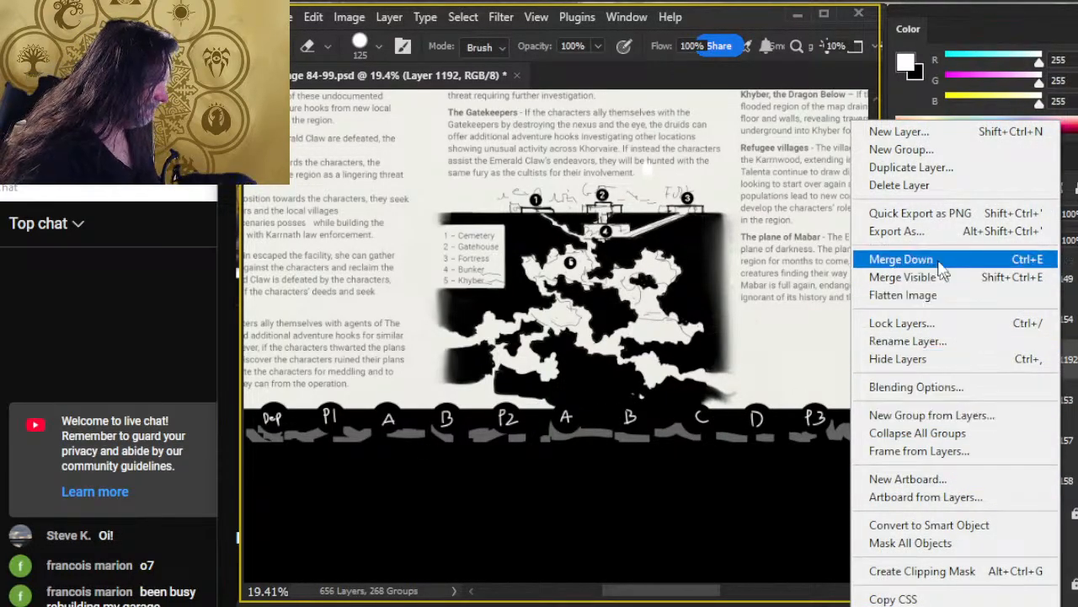
{"action": "left_click", "coordinate": [965, 261]}
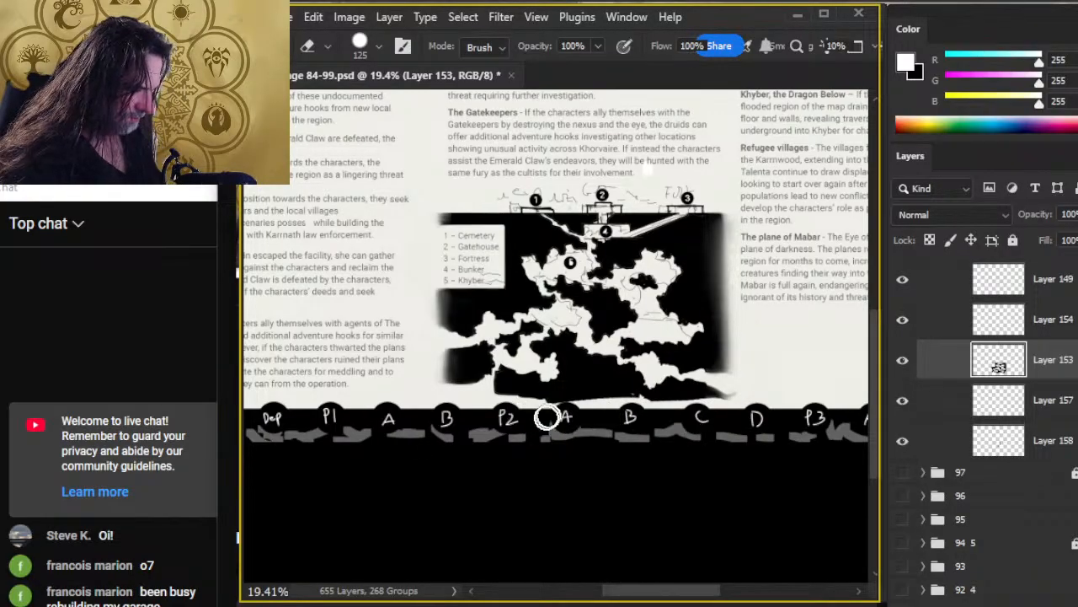
Step: Paint a black patch with a 125 px brush from the map's lower-left corner down to the footer band on Layer 153
{"action": "key", "text": "r"}
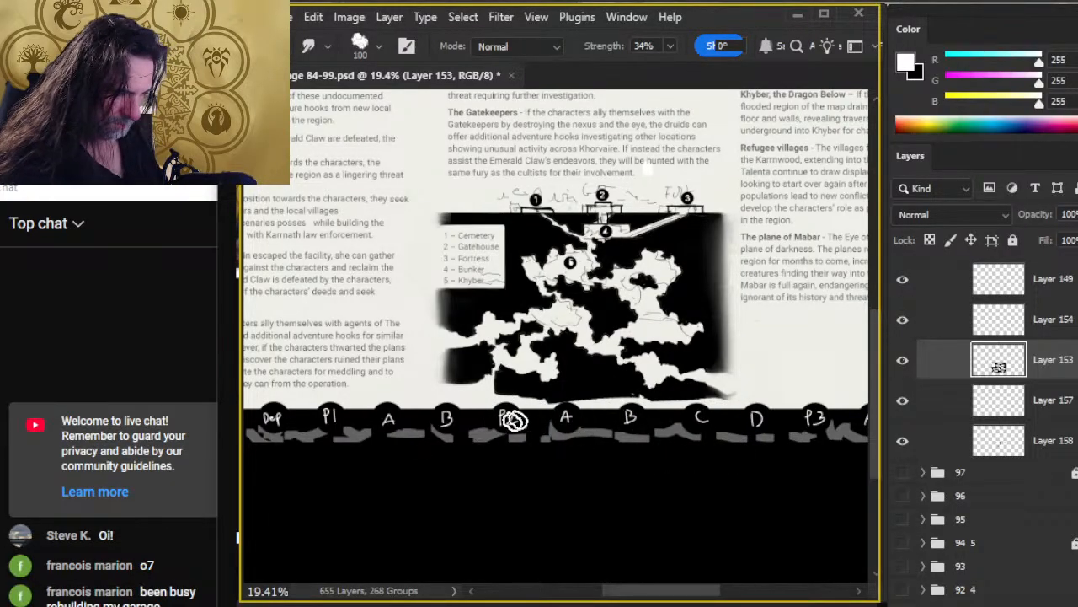
{"action": "key", "text": "e"}
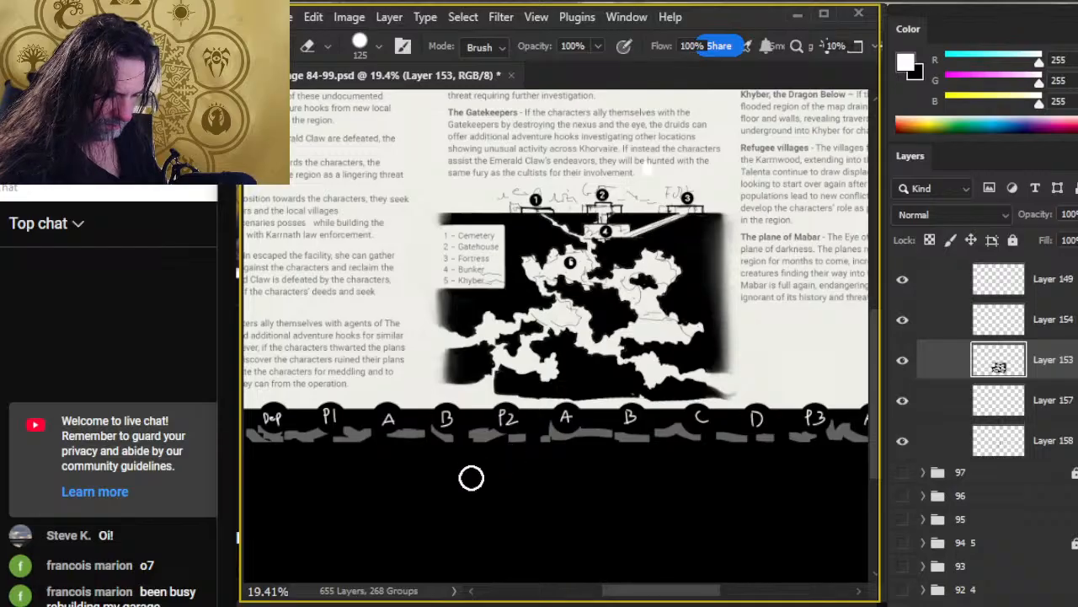
{"action": "key", "text": "r"}
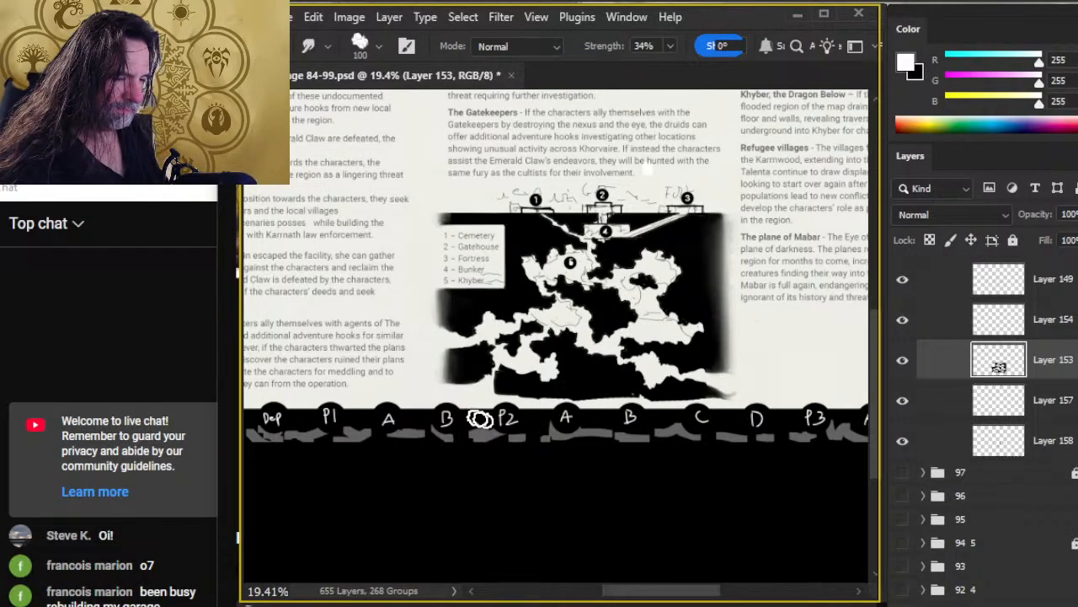
{"action": "key", "text": "b"}
{"action": "mouse_move", "coordinate": [478, 369]}
{"action": "left_mouse_down"}
{"action": "mouse_move", "coordinate": [480, 418]}
{"action": "mouse_move", "coordinate": [446, 379]}
{"action": "mouse_move", "coordinate": [479, 378]}
{"action": "mouse_move", "coordinate": [471, 372]}
{"action": "left_mouse_up"}
{"action": "key", "text": "ctrl+z"}
{"action": "key", "text": "x"}
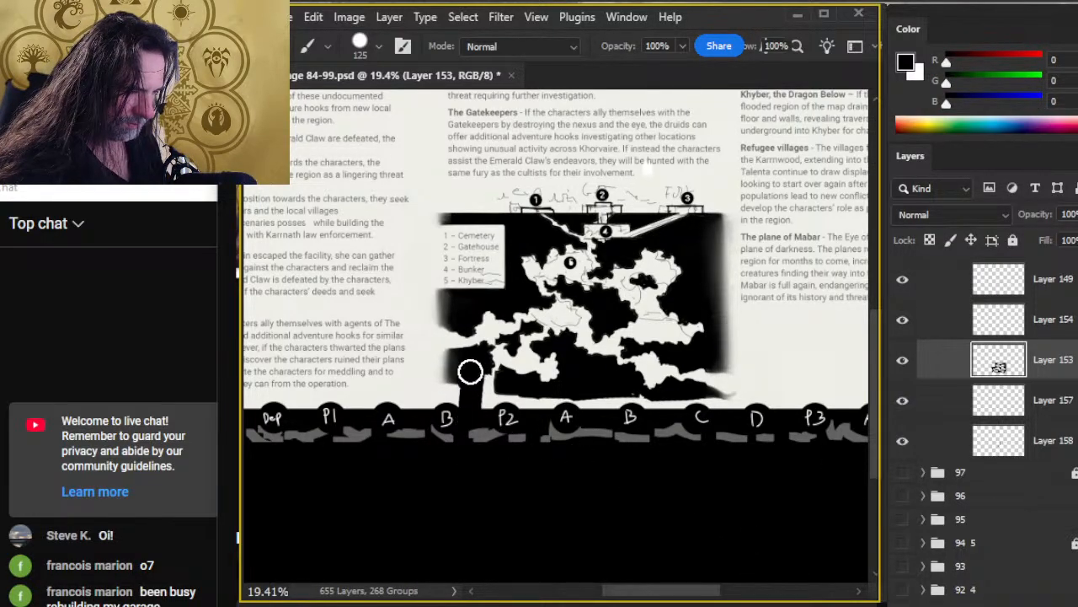
Step: Smudge the map's left edge vertically down to the footer band at 34% strength, undoing one stroke along the way
{"action": "key", "text": "r"}
{"action": "key", "text": "shift"}
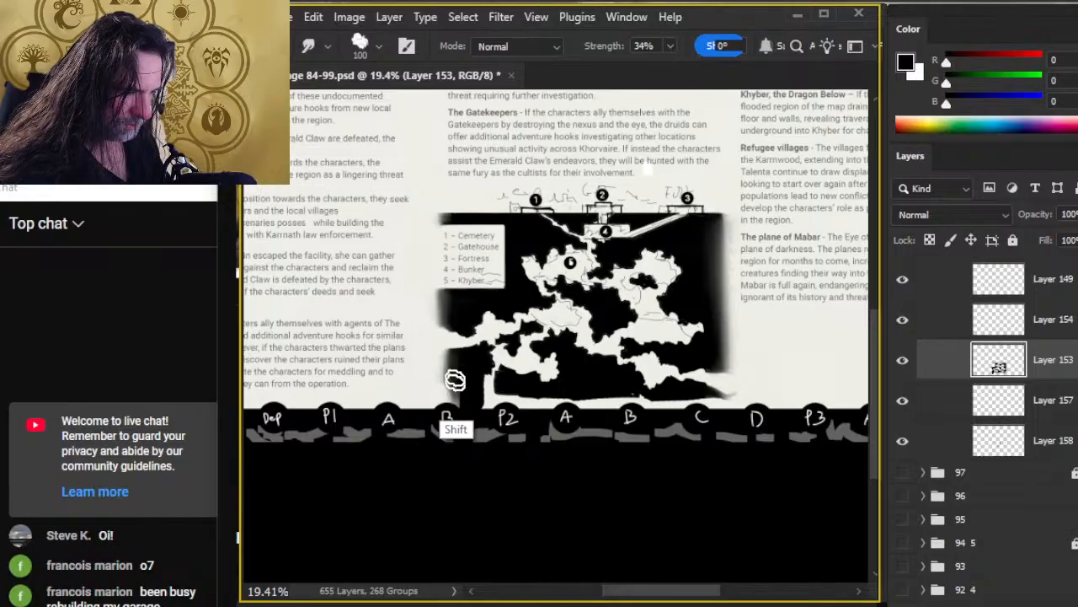
{"action": "left_click_drag", "start_coordinate": [444, 364], "coordinate": [448, 430]}
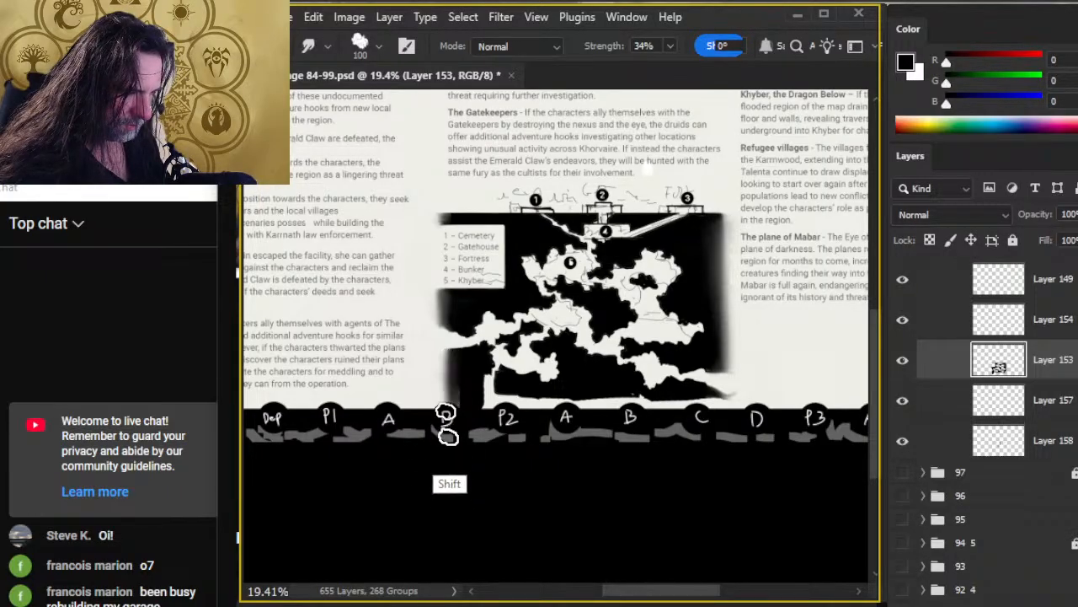
{"action": "key", "text": "ctrl+z"}
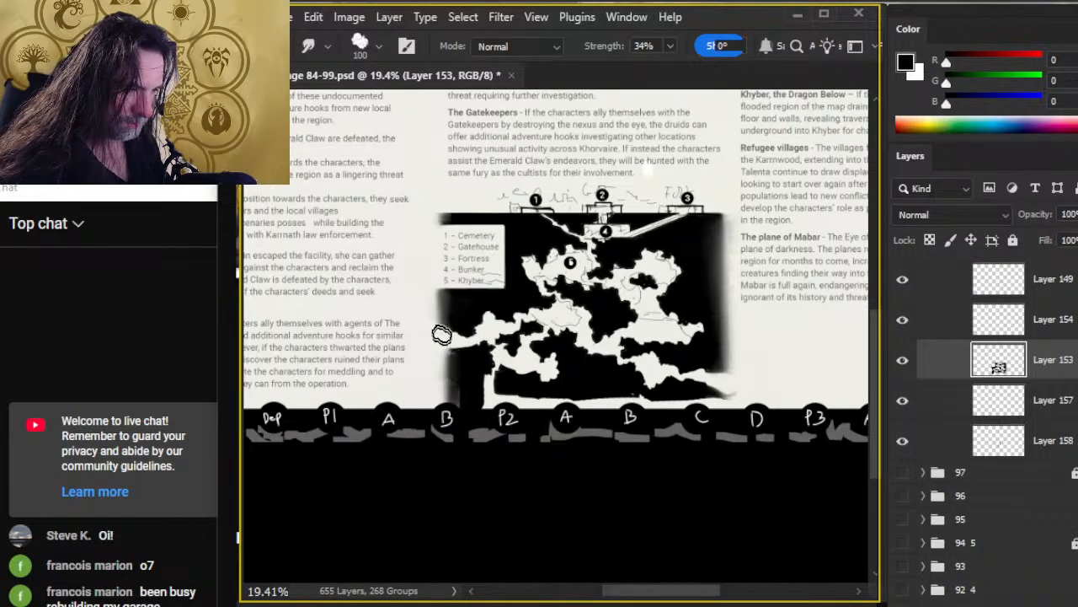
{"action": "left_click_drag", "start_coordinate": [440, 320], "coordinate": [439, 389]}
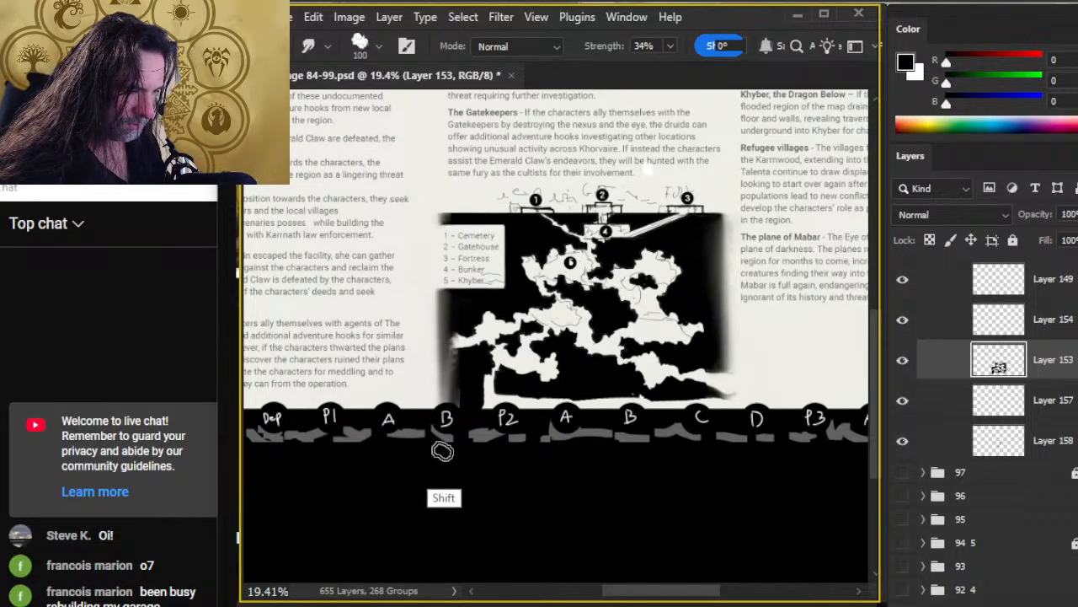
{"action": "left_click_drag", "start_coordinate": [442, 452], "coordinate": [437, 359]}
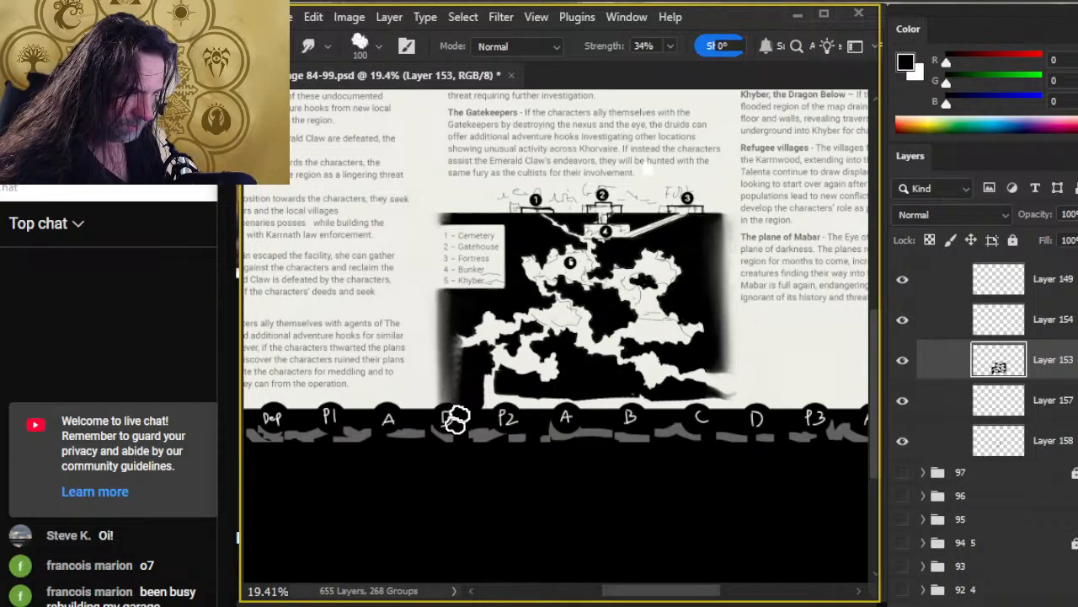
Step: Fill the left cave opening with black brush strokes and smudge the map's left edge into an even fade
{"action": "key", "text": "b"}
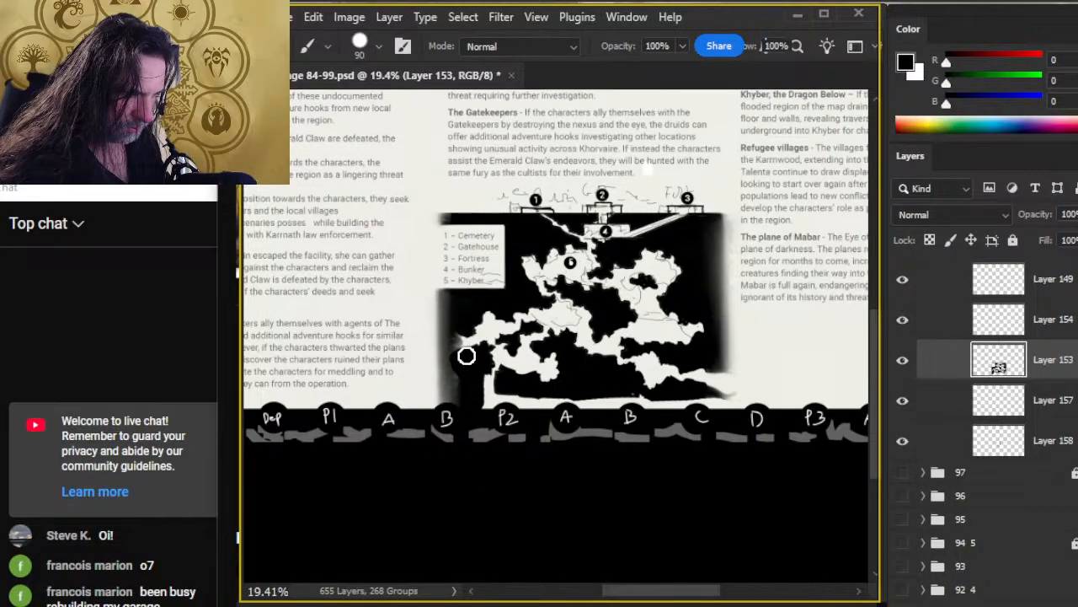
{"action": "key", "text": "r"}
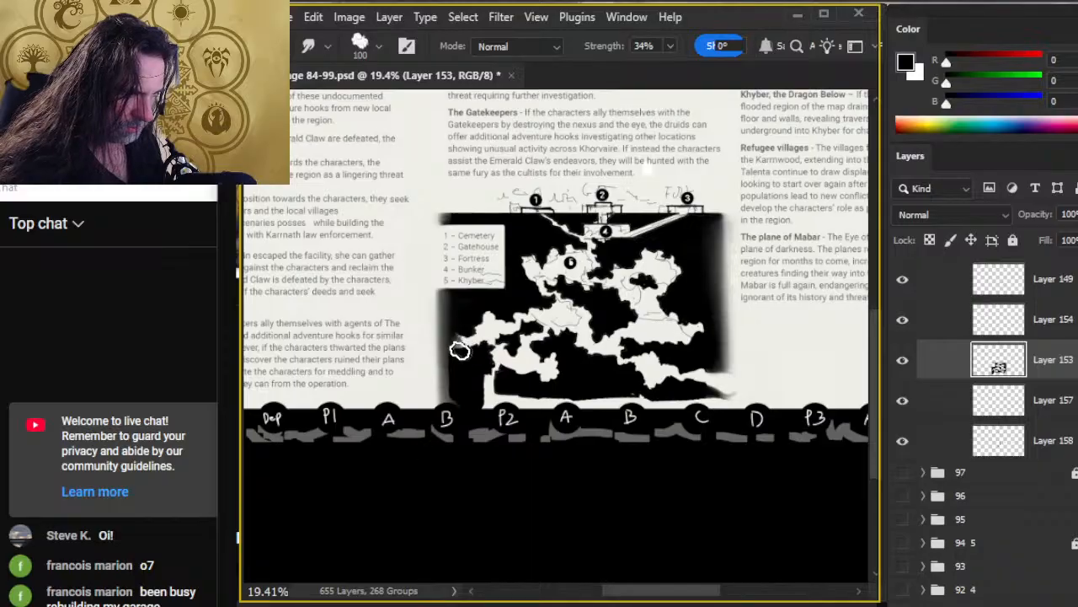
{"action": "key", "text": "b"}
{"action": "key", "text": "r"}
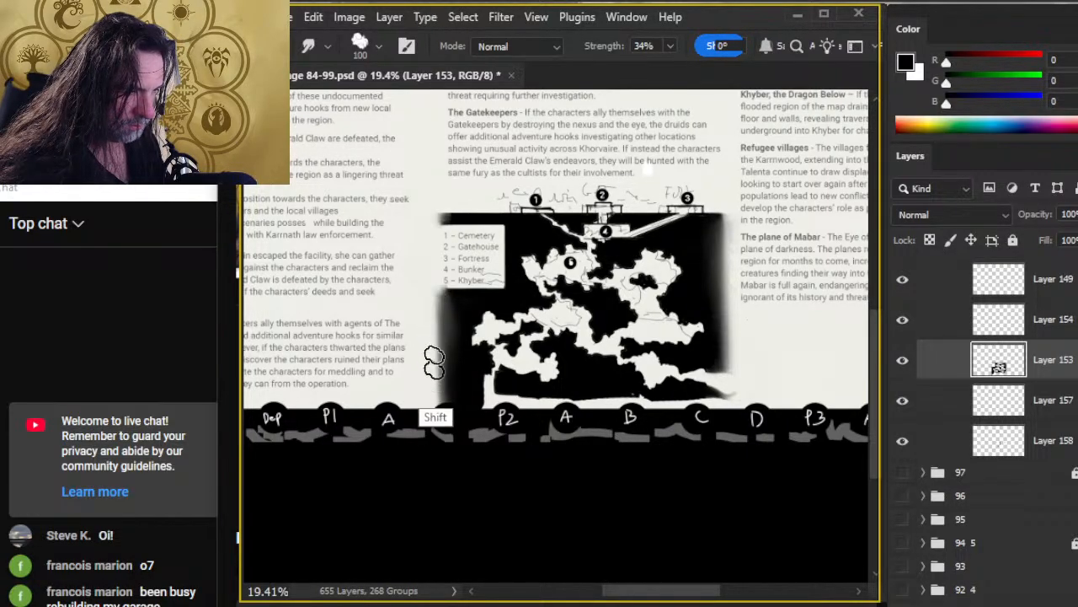
{"action": "key", "text": "b"}
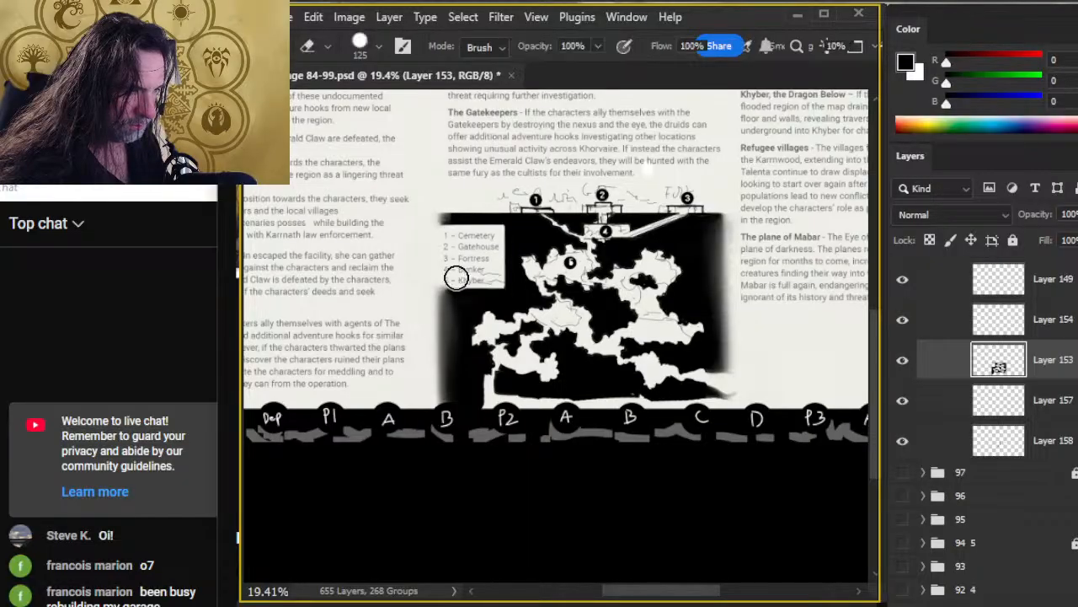
{"action": "key", "text": "shift"}
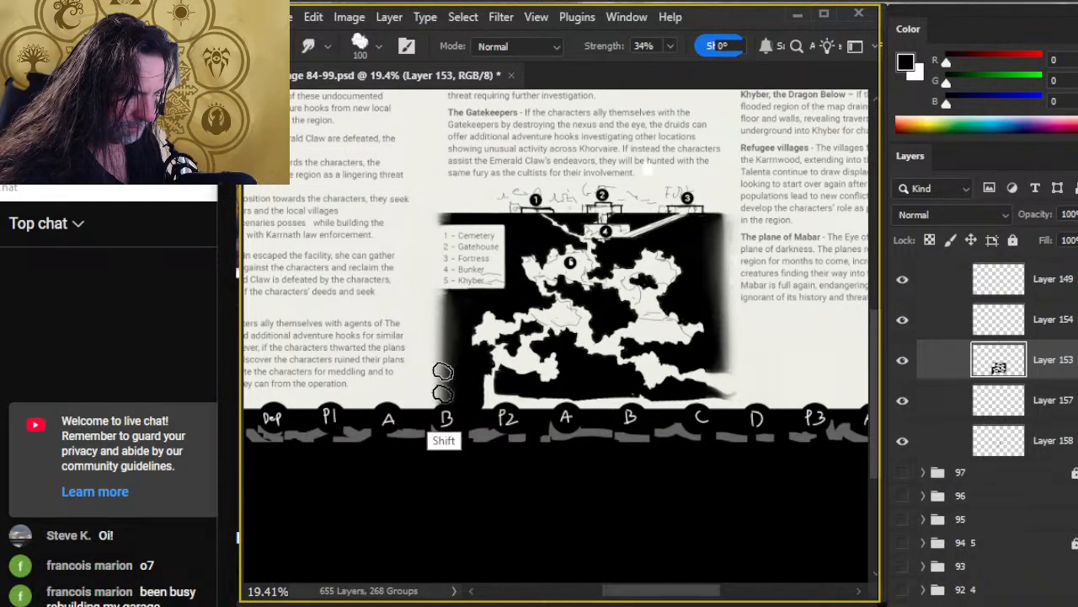
Step: Erase a narrow cave passage out through the map's left edge with a 20 px Eraser
{"action": "key", "text": "e"}
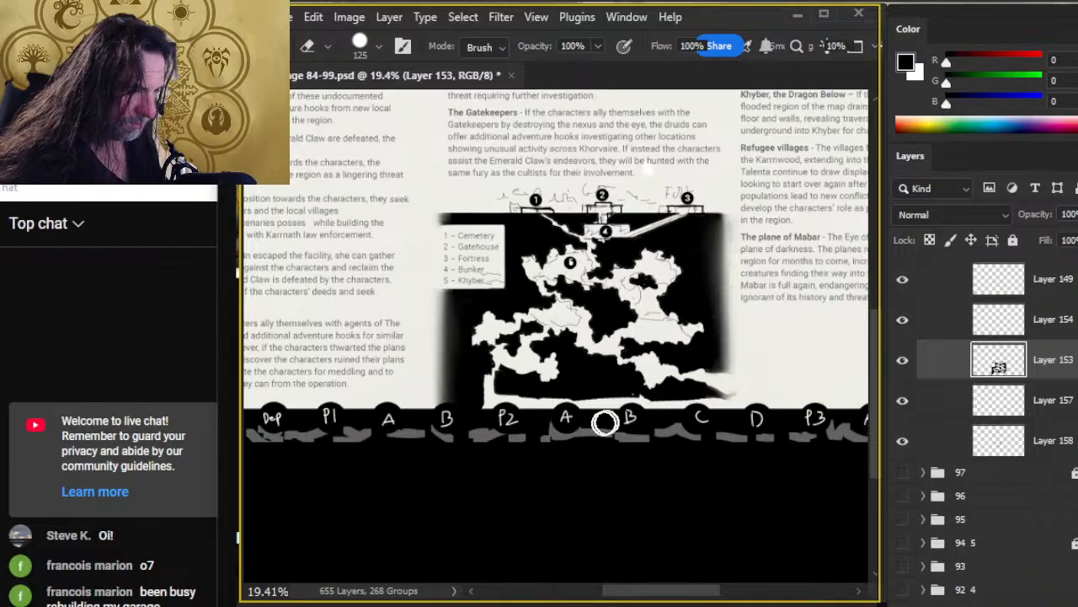
{"action": "key", "text": "bracketleft"}
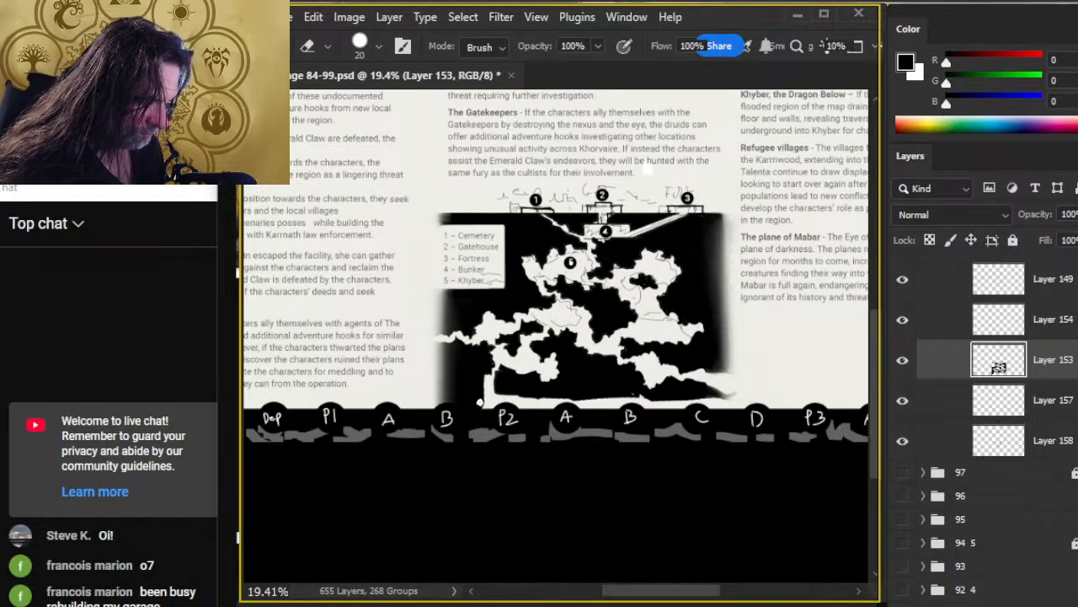
Step: Paint straight black strokes with a 90 px brush along the map's bottom edge, filling the gap above the footer band
{"action": "key", "text": "b"}
{"action": "left_click", "coordinate": [509, 406], "text": "shift"}
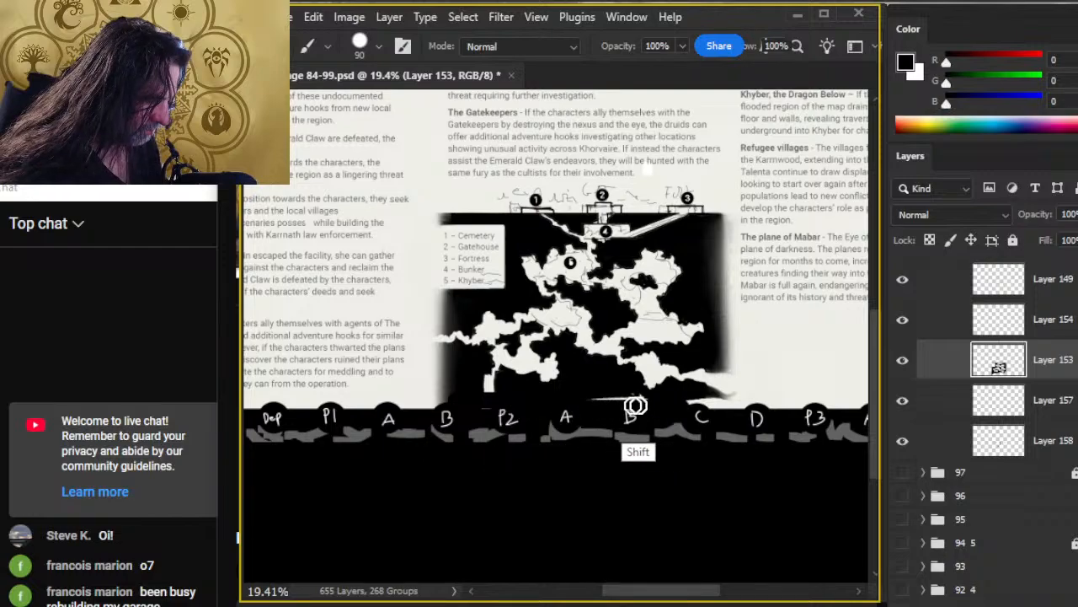
{"action": "left_click", "coordinate": [723, 407], "text": "shift"}
Step: Paint the map's right edge black down to the footer band, smudge it into a fade, and trim its upper corner with the Eraser
{"action": "key", "text": "r"}
{"action": "key", "text": "b"}
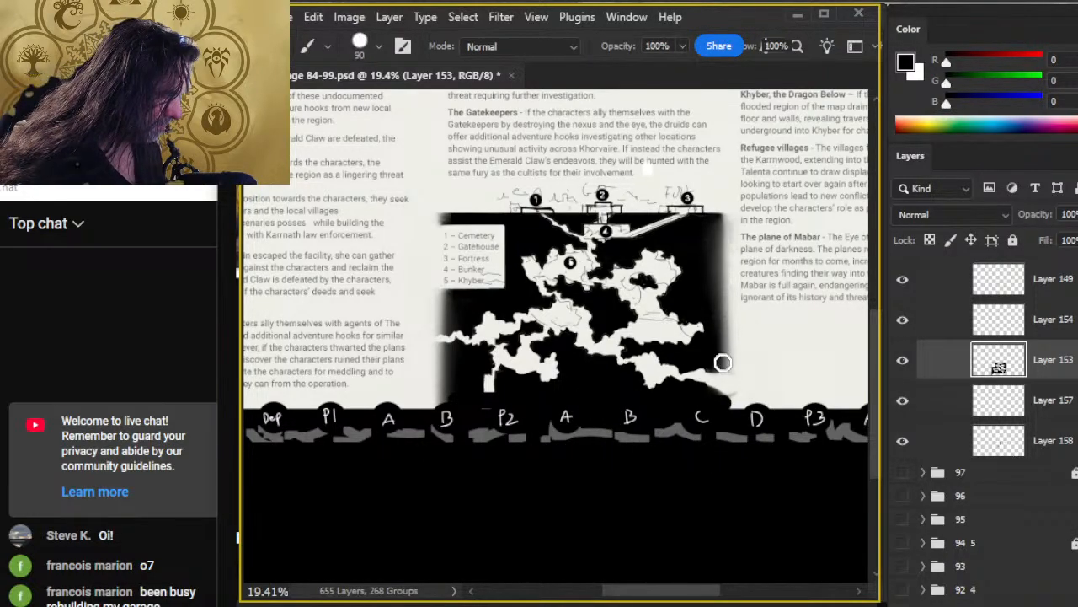
{"action": "key", "text": "r"}
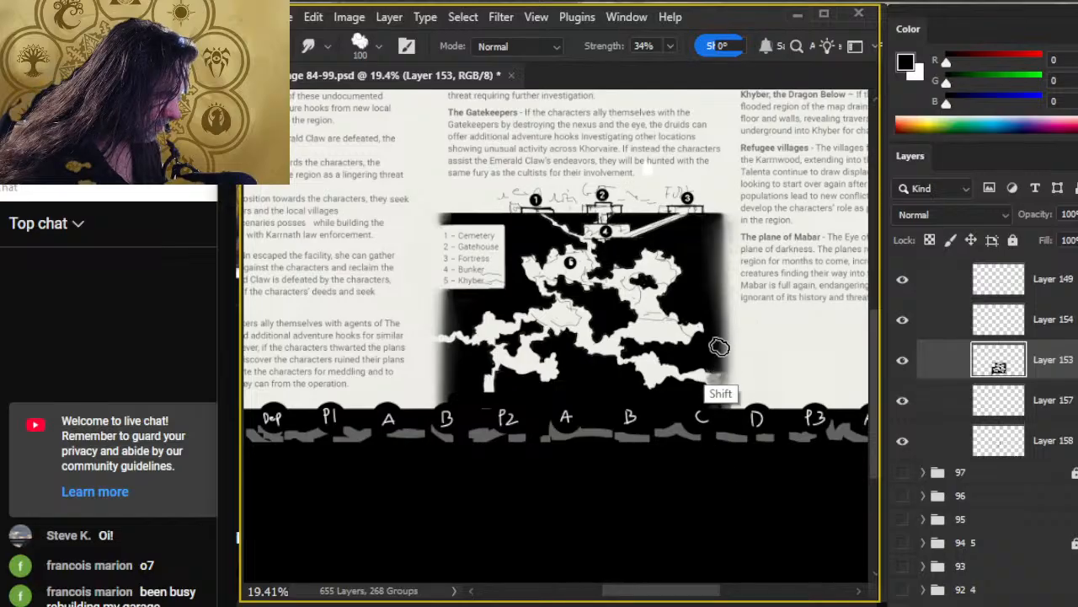
{"action": "key", "text": "b"}
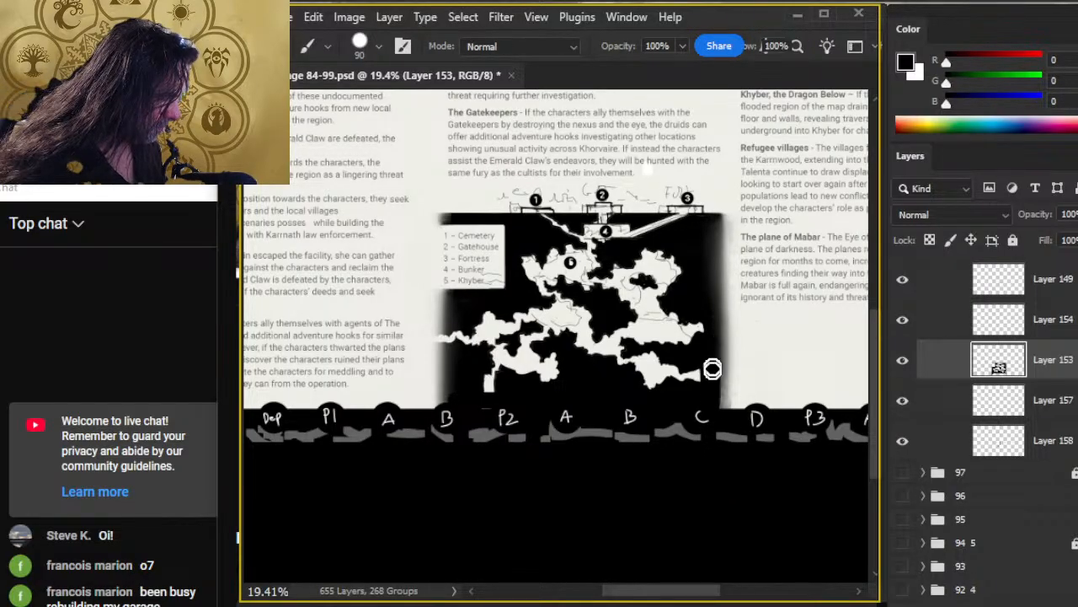
{"action": "key", "text": "r"}
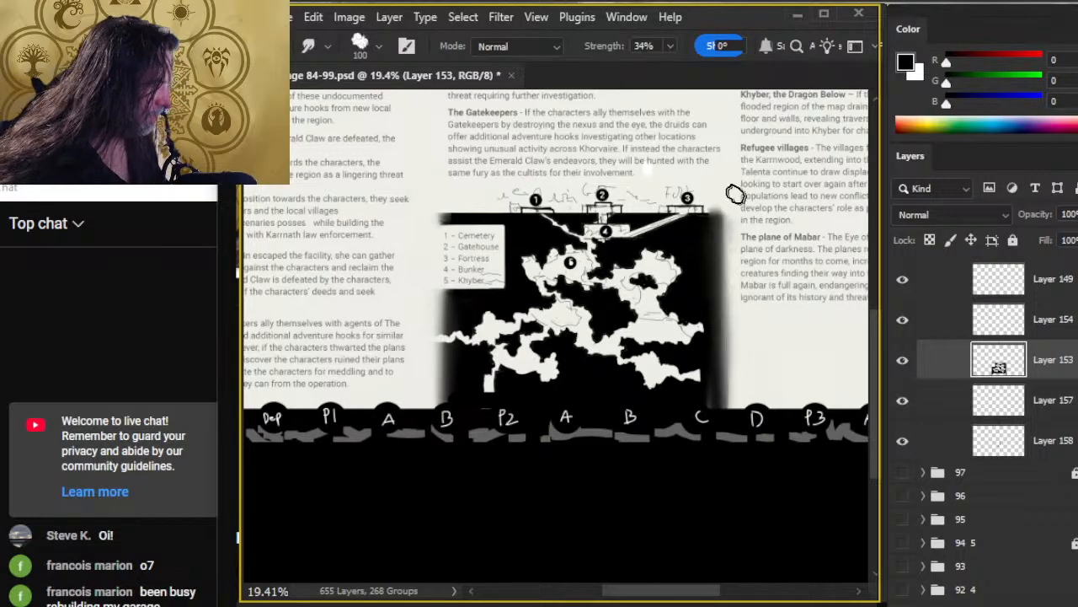
{"action": "key", "text": "e"}
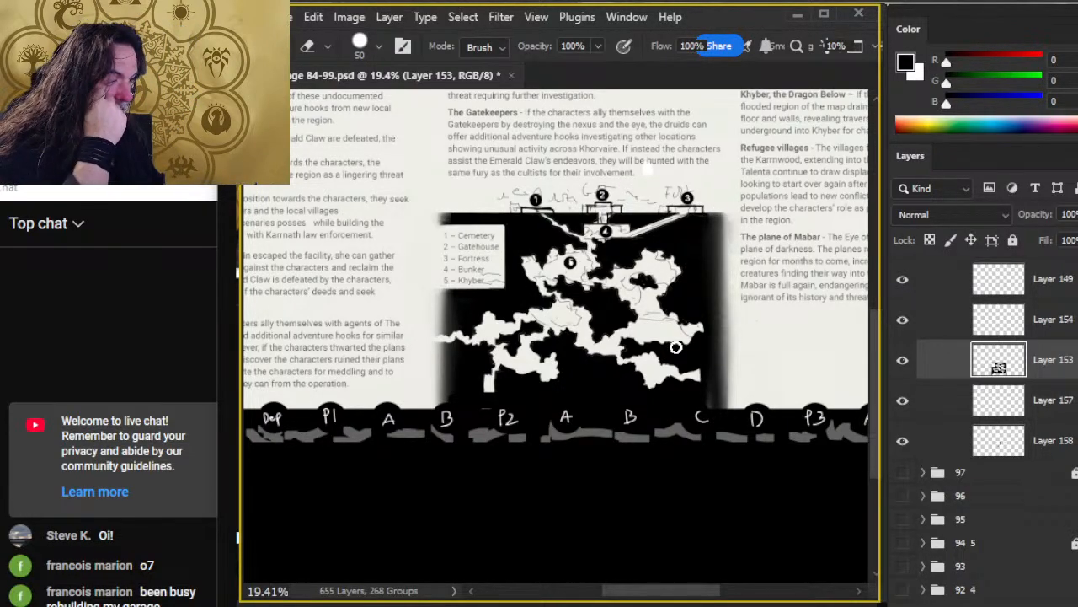
Step: Erase a passage out through the map's right edge with a 25 px Eraser, and reshape the lower-left shaft into a thin passage reaching the footer
{"action": "key", "text": "b"}
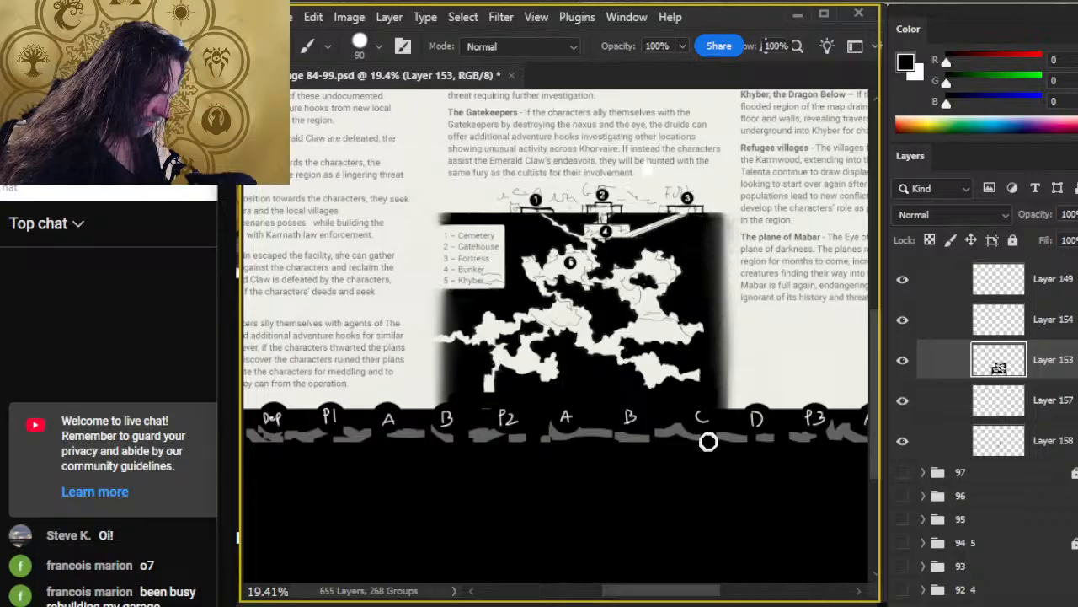
{"action": "key", "text": "shift+r"}
{"action": "key", "text": "e"}
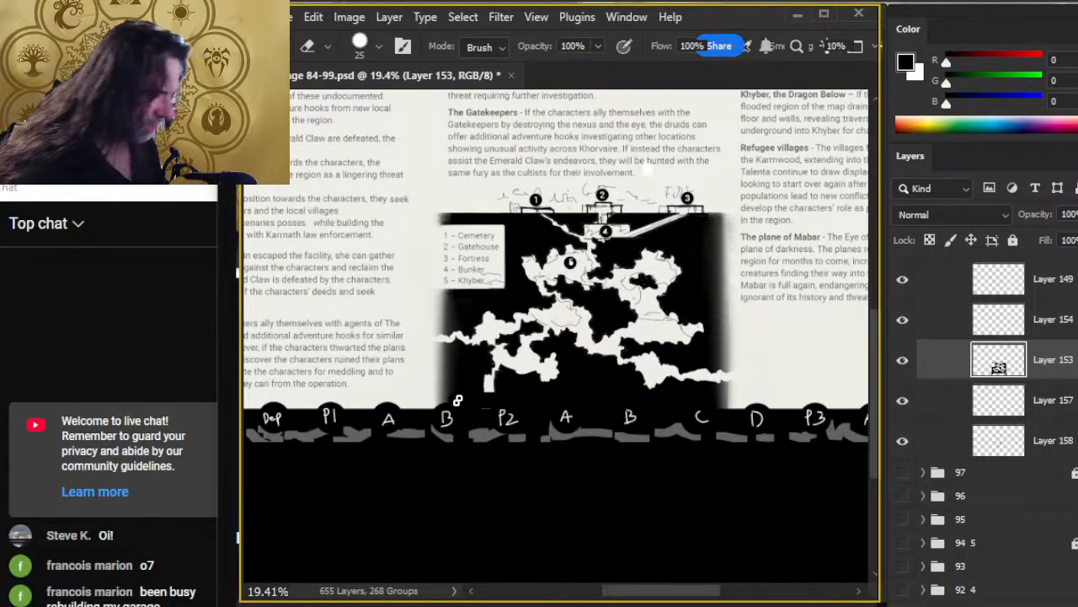
{"action": "key", "text": "b"}
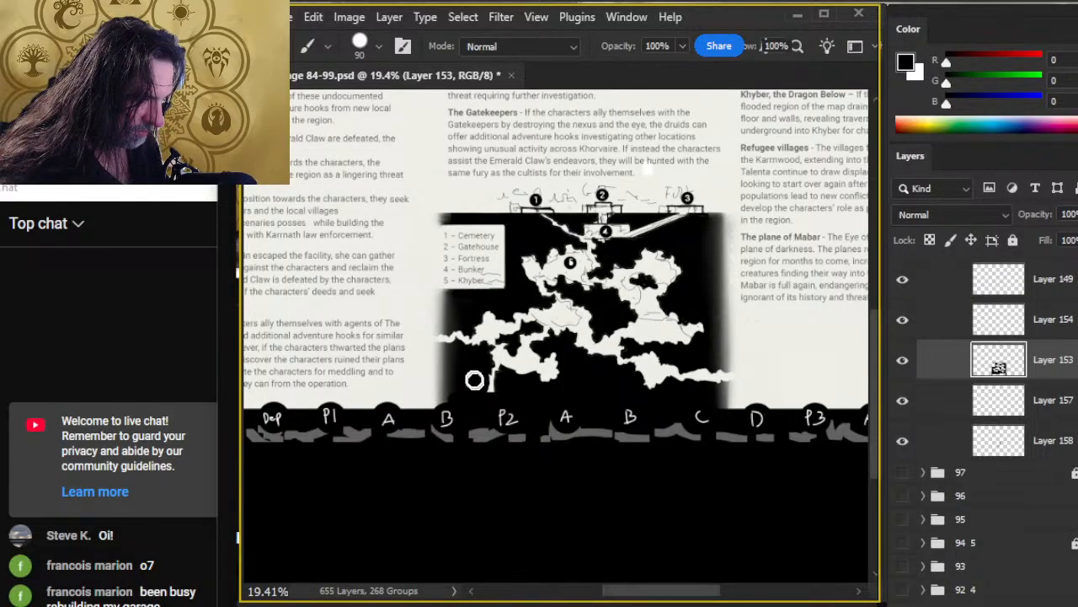
{"action": "key", "text": "r"}
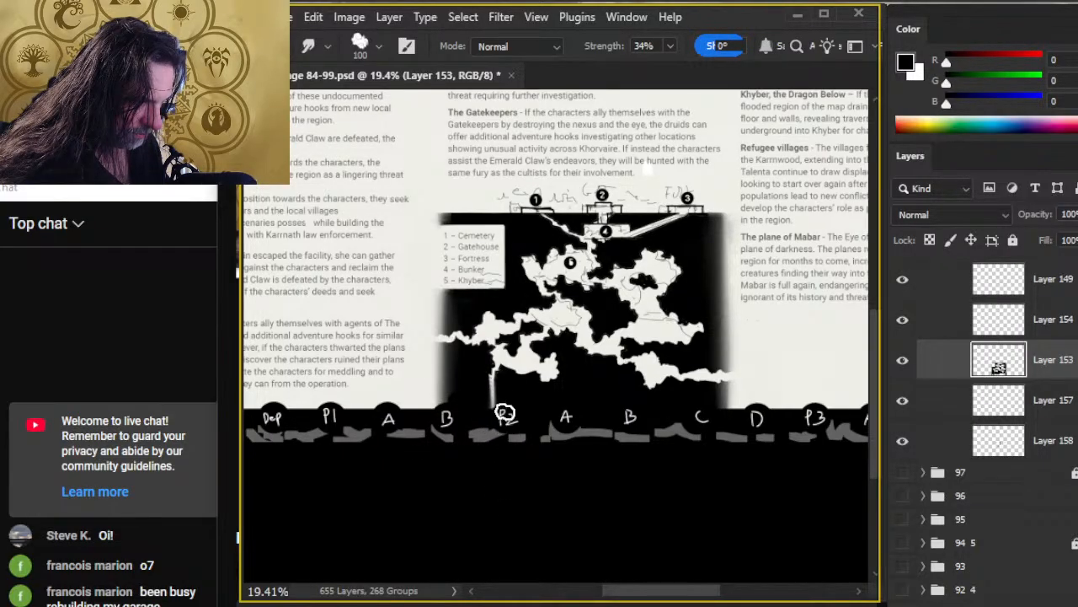
Step: Identify the leftover sketch layers by toggling visibility, and delete Layer 149 and Layer 154
{"action": "left_click", "coordinate": [903, 399]}
{"action": "left_click", "coordinate": [903, 398]}
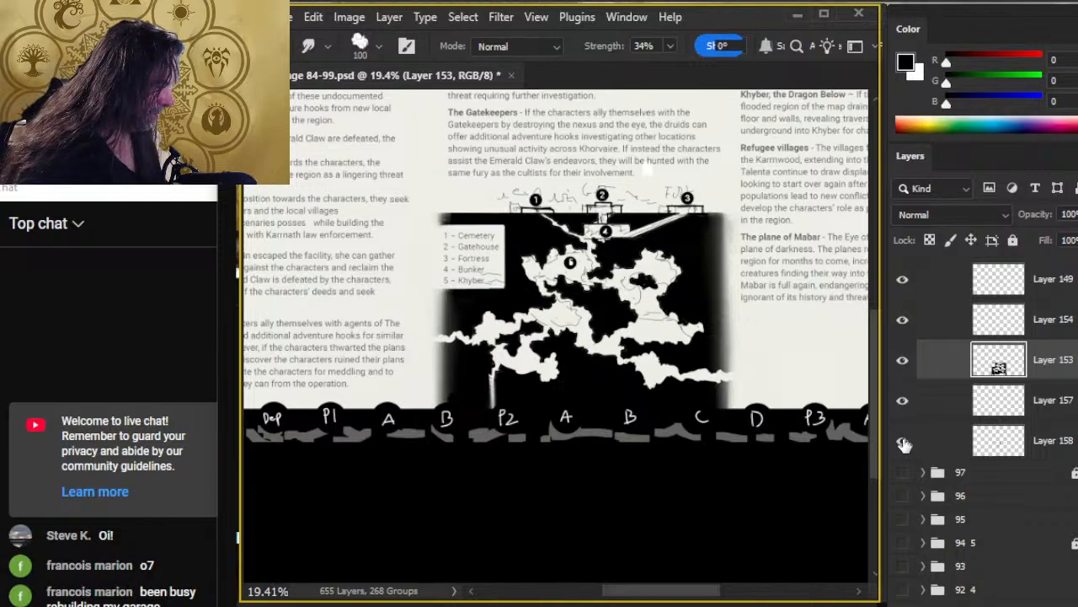
{"action": "left_click", "coordinate": [902, 440]}
{"action": "left_click", "coordinate": [901, 441]}
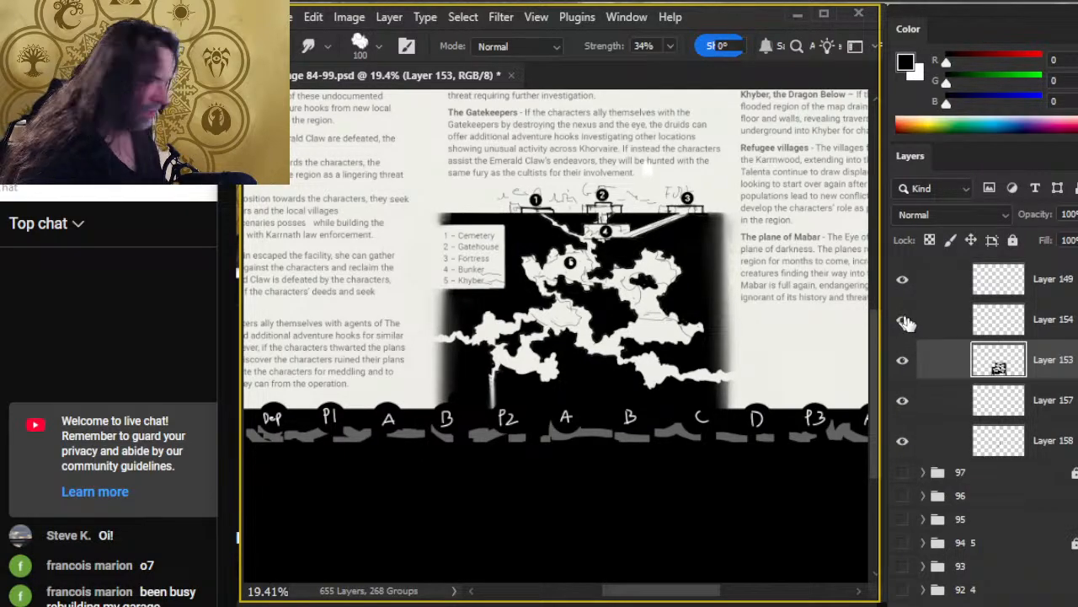
{"action": "left_click", "coordinate": [903, 279]}
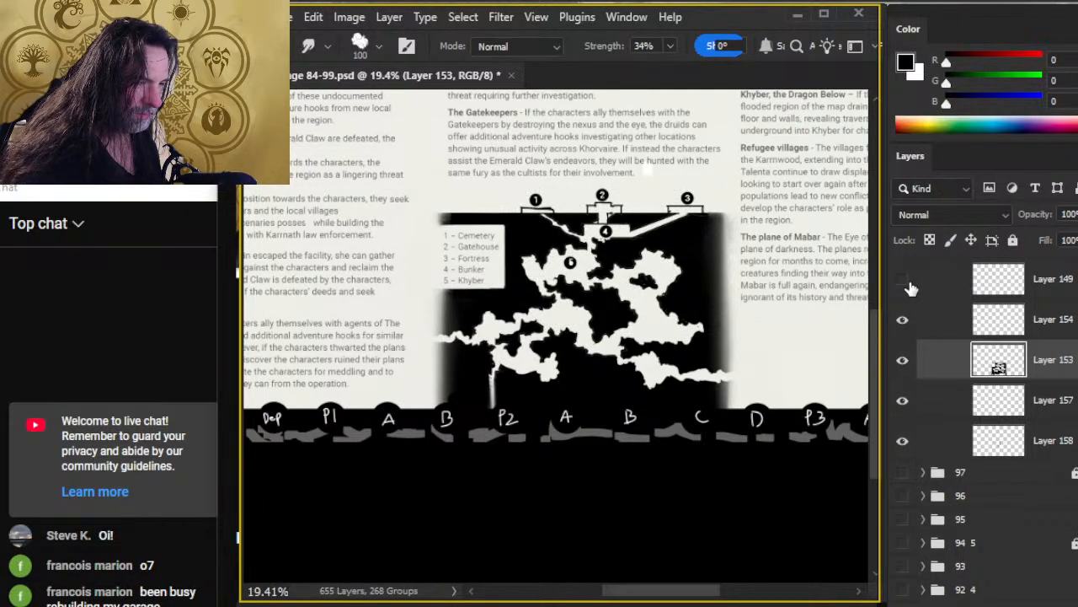
{"action": "left_click", "coordinate": [927, 284]}
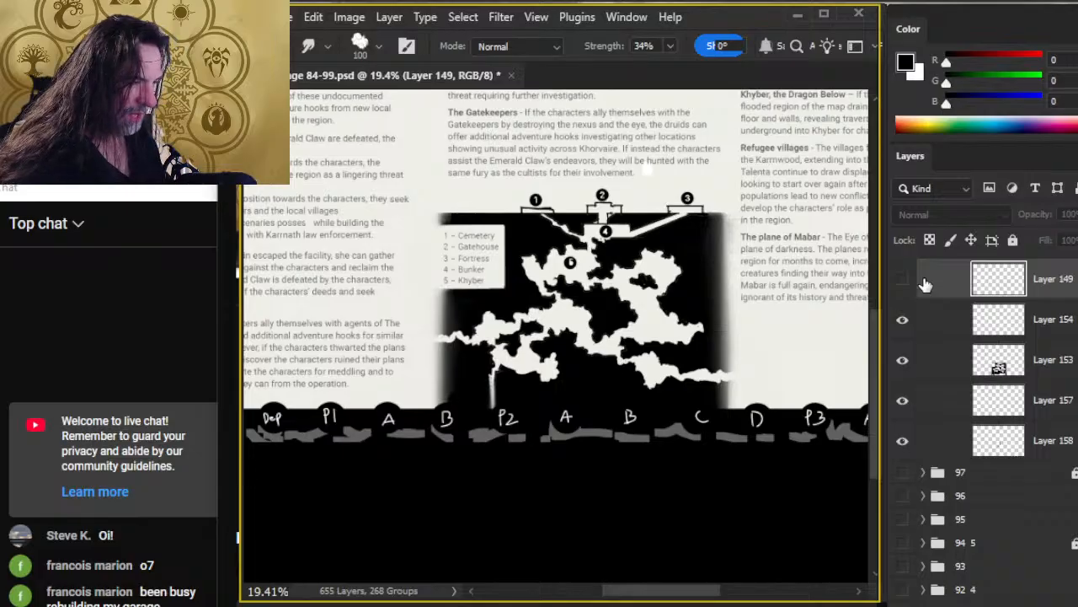
{"action": "key", "text": "Delete"}
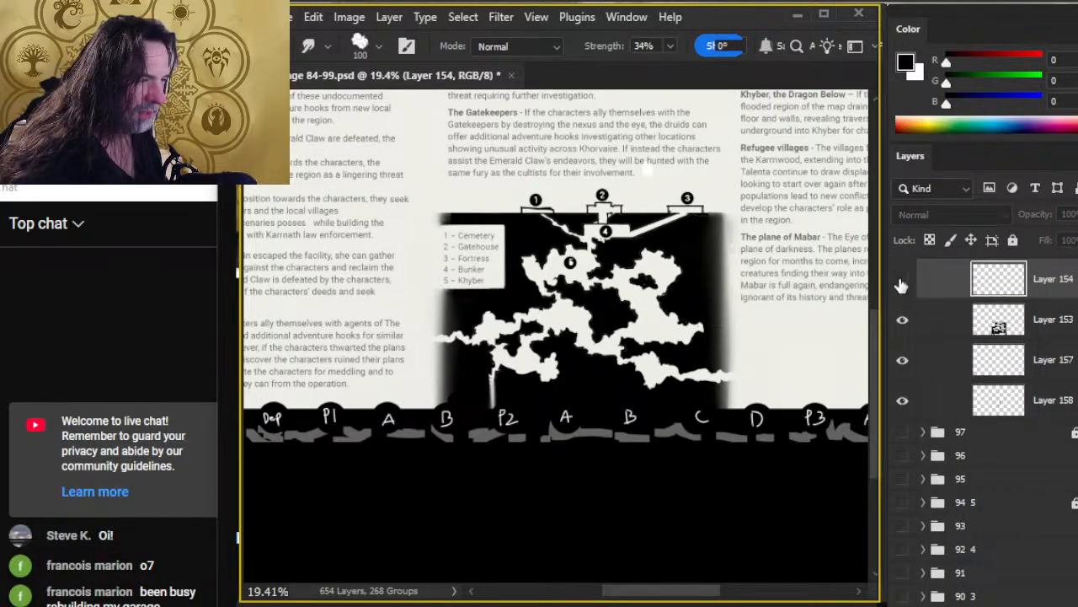
{"action": "left_click", "coordinate": [1010, 284], "text": "ctrl"}
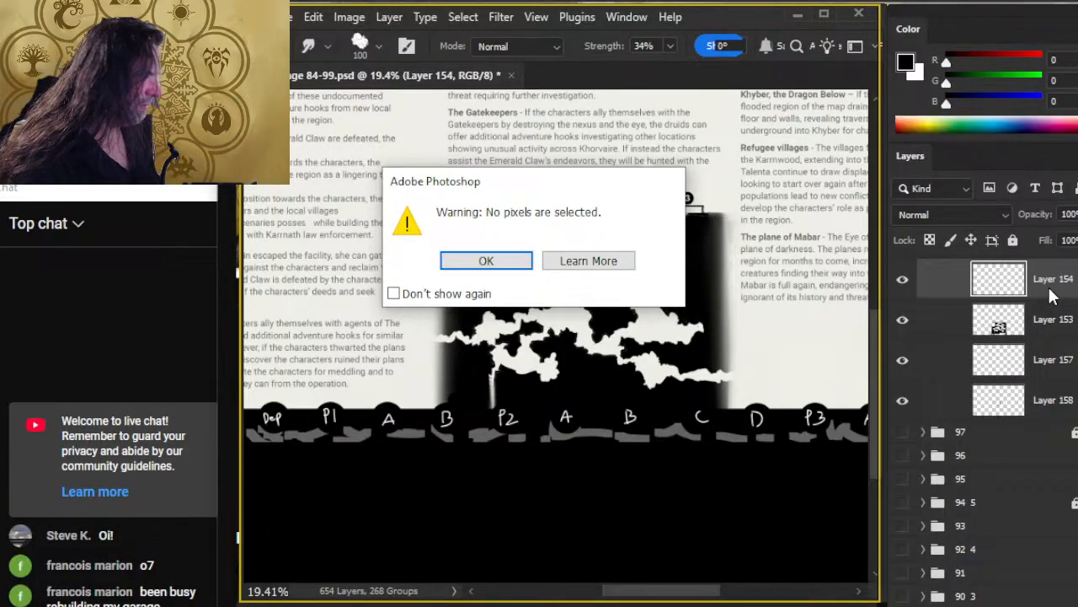
{"action": "left_click", "coordinate": [480, 265]}
{"action": "key", "text": "Delete"}
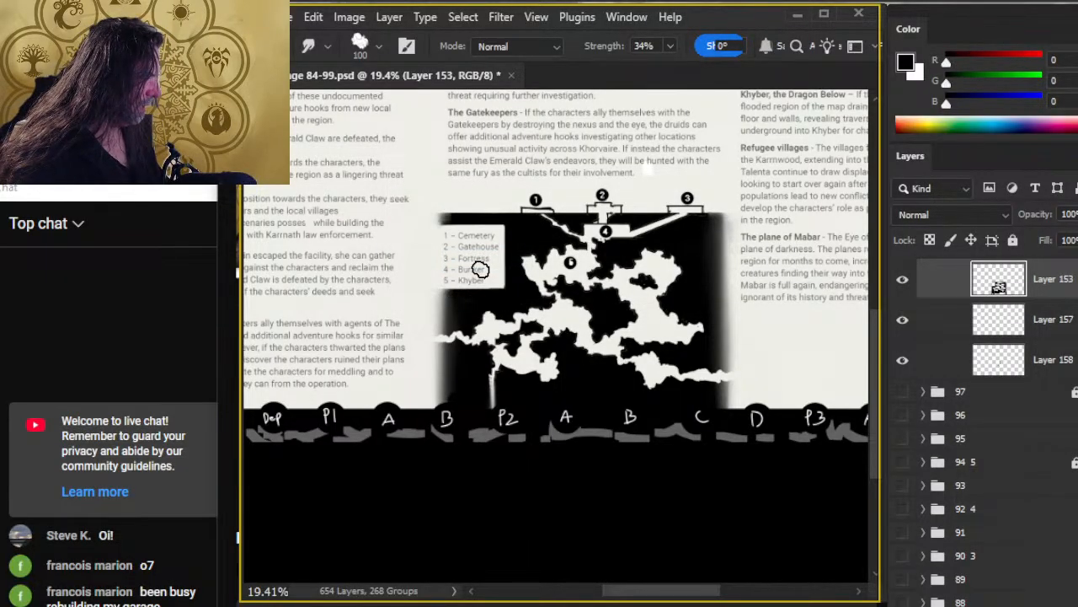
Step: Check what Layer 157 and Layer 158 contain, and examine the map's surface structures and cave outlines up close
{"action": "left_click", "coordinate": [903, 319]}
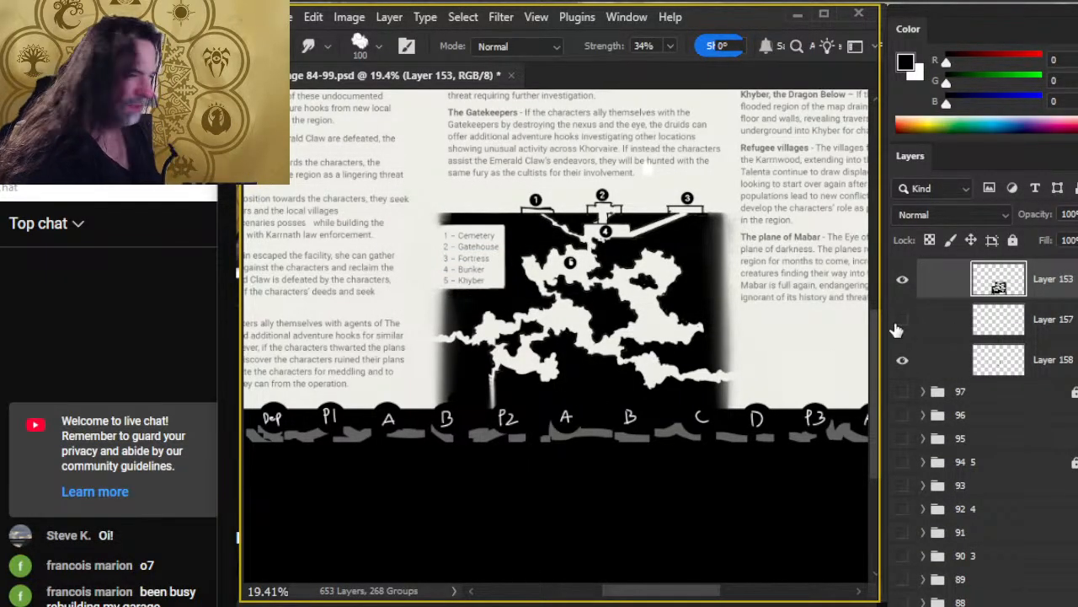
{"action": "left_click", "coordinate": [902, 319]}
{"action": "left_click", "coordinate": [902, 360]}
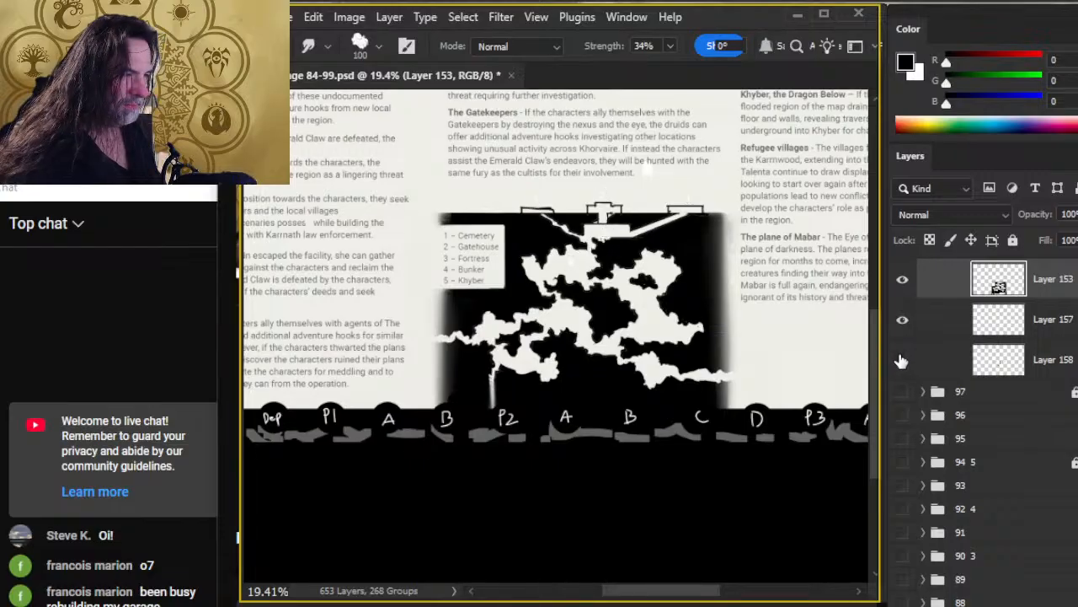
{"action": "left_click", "coordinate": [901, 360]}
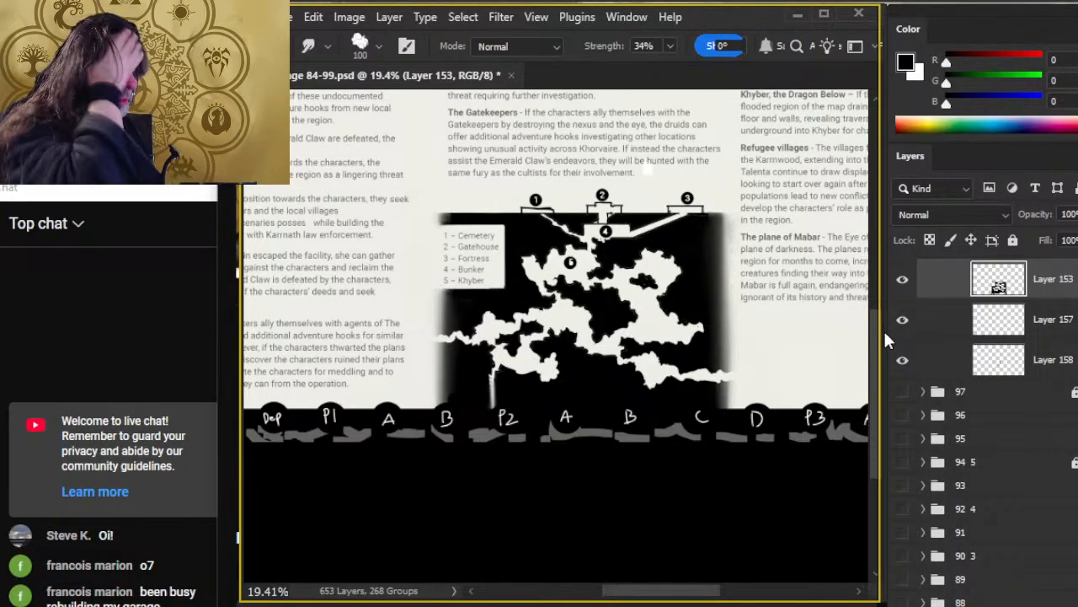
{"action": "key", "text": "x"}
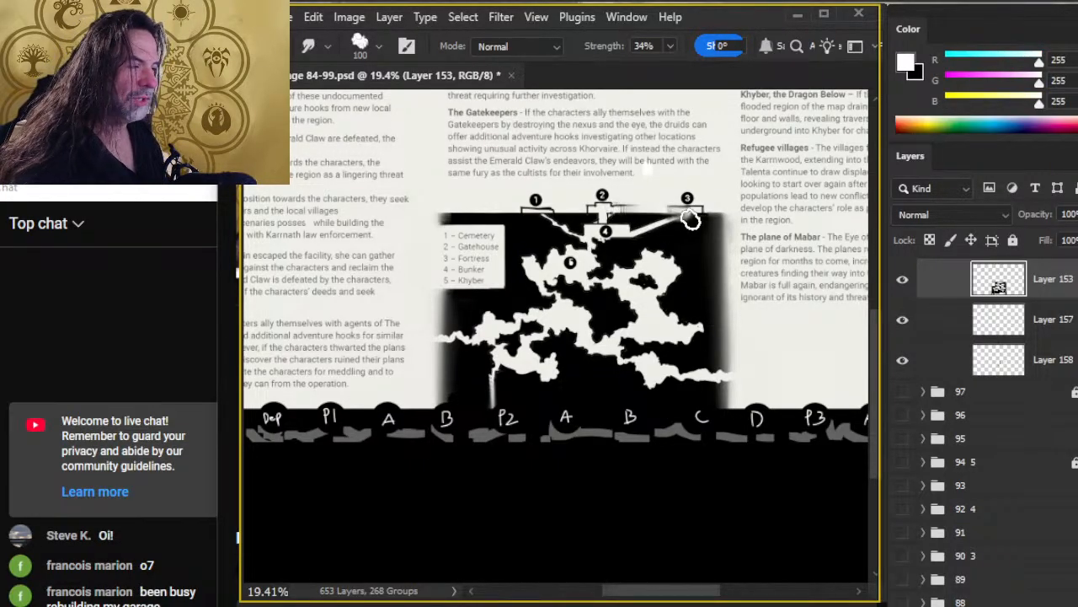
{"action": "key", "text": "z"}
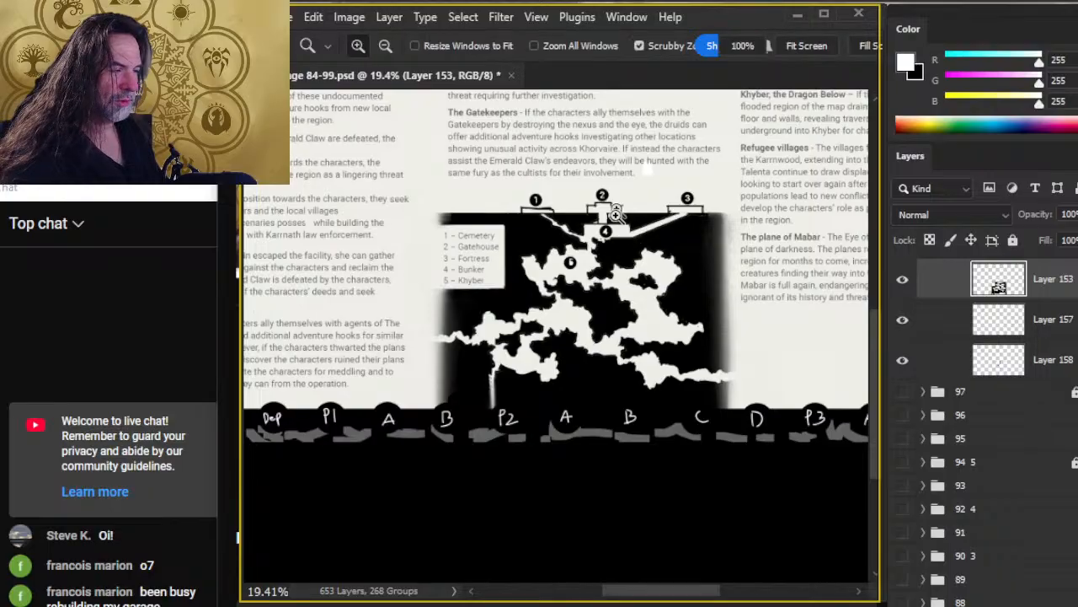
{"action": "key", "text": "r"}
{"action": "key", "text": "z"}
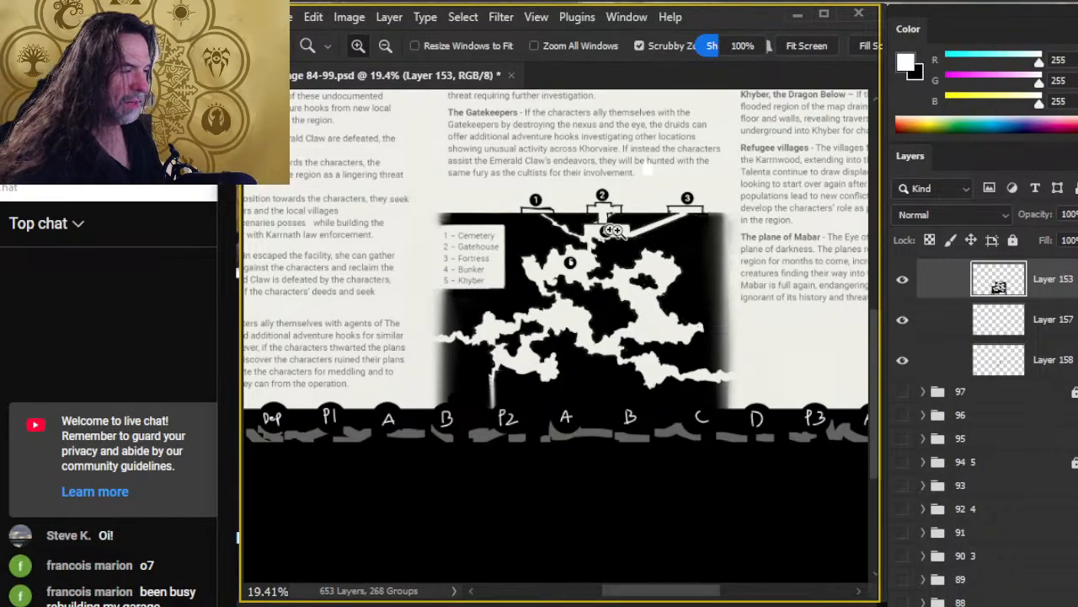
{"action": "left_click_drag", "start_coordinate": [613, 230], "coordinate": [635, 245]}
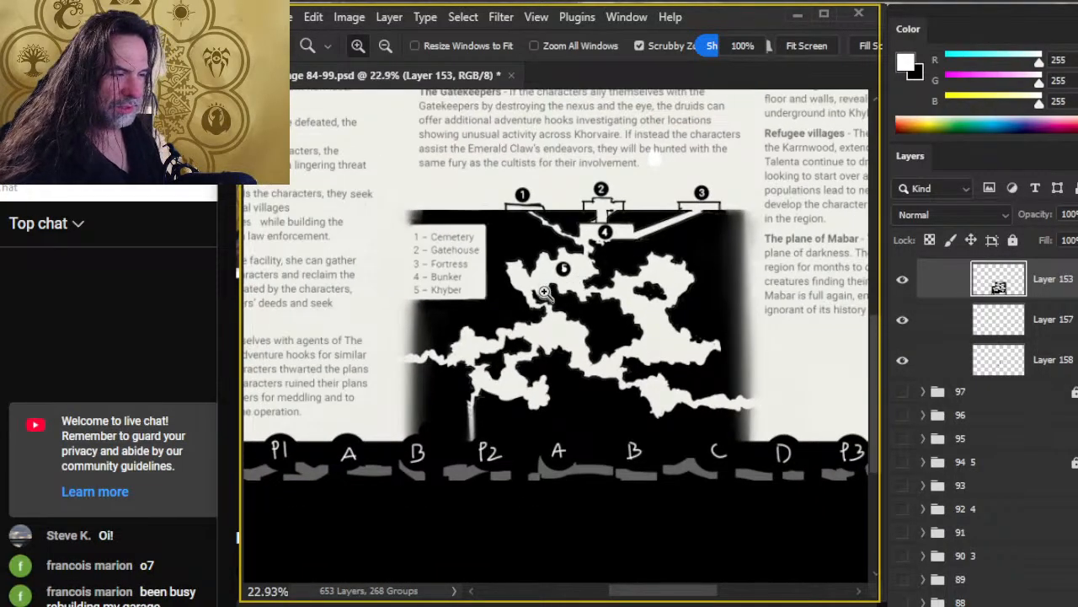
{"action": "left_click_drag", "start_coordinate": [544, 291], "coordinate": [588, 281]}
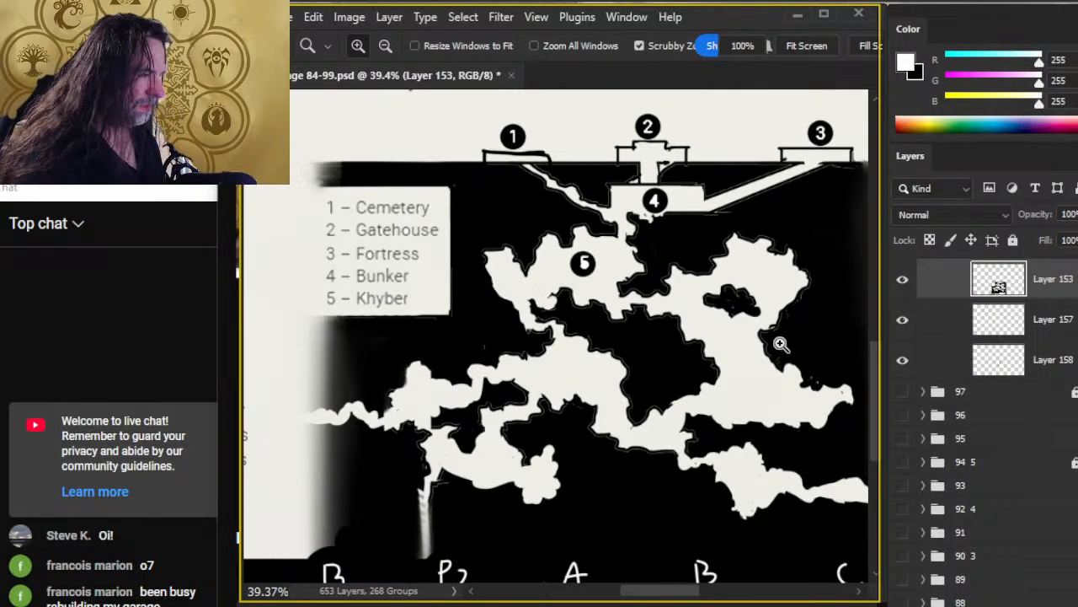
{"action": "left_click_drag", "start_coordinate": [753, 388], "coordinate": [708, 385]}
{"action": "left_click_drag", "start_coordinate": [733, 427], "coordinate": [692, 373]}
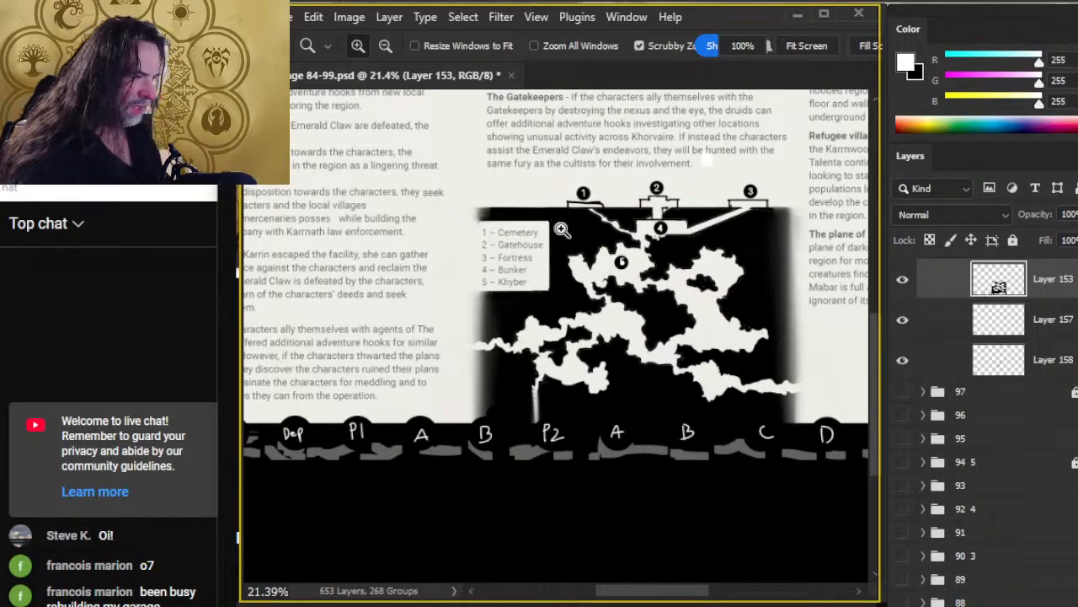
Step: Lasso the underground cave network, cut it into its own layer in place, and shift it slightly down towards the footer band
{"action": "key", "text": "l"}
{"action": "mouse_move", "coordinate": [588, 251]}
{"action": "left_mouse_down"}
{"action": "mouse_move", "coordinate": [562, 256]}
{"action": "mouse_move", "coordinate": [571, 293]}
{"action": "mouse_move", "coordinate": [556, 312]}
{"action": "mouse_move", "coordinate": [511, 318]}
{"action": "mouse_move", "coordinate": [544, 402]}
{"action": "mouse_move", "coordinate": [714, 417]}
{"action": "mouse_move", "coordinate": [751, 389]}
{"action": "mouse_move", "coordinate": [772, 346]}
{"action": "mouse_move", "coordinate": [754, 255]}
{"action": "mouse_move", "coordinate": [717, 244]}
{"action": "mouse_move", "coordinate": [664, 261]}
{"action": "mouse_move", "coordinate": [649, 249]}
{"action": "mouse_move", "coordinate": [578, 246]}
{"action": "left_mouse_up"}
{"action": "key", "text": "ctrl+x"}
{"action": "key", "text": "ctrl+shift+v"}
{"action": "key", "text": "v"}
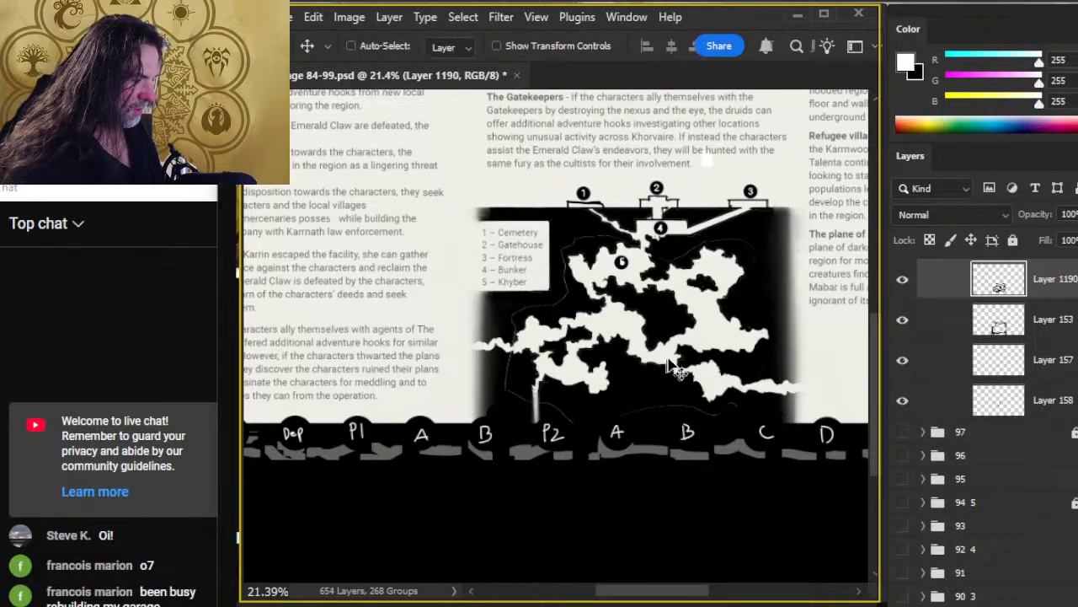
{"action": "mouse_move", "coordinate": [681, 335]}
{"action": "left_mouse_down"}
{"action": "mouse_move", "coordinate": [684, 359]}
{"action": "mouse_move", "coordinate": [681, 338]}
{"action": "mouse_move", "coordinate": [686, 348]}
{"action": "left_mouse_up"}
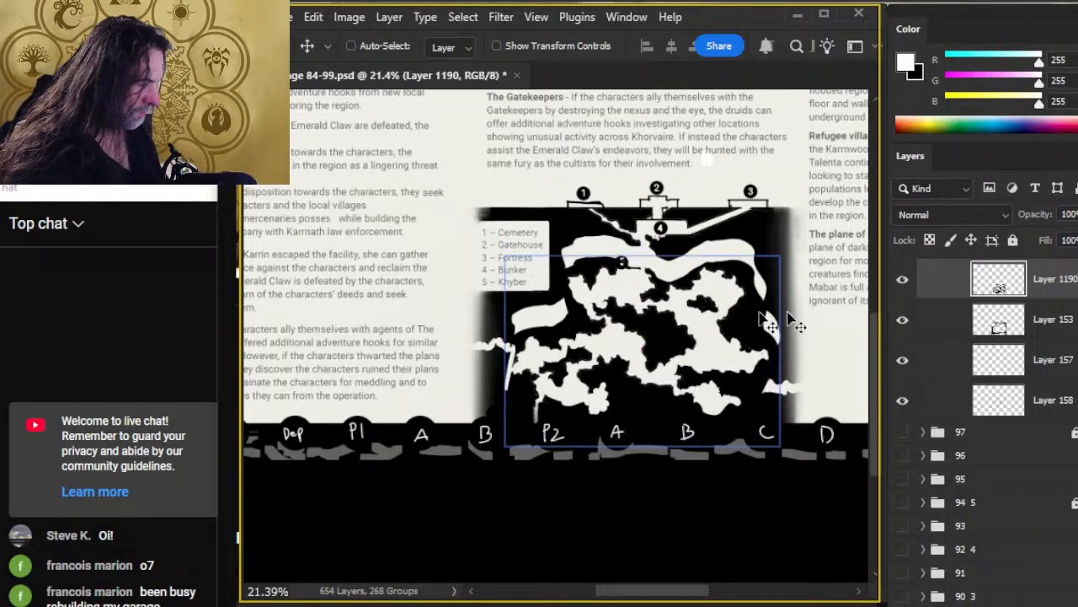
Step: Hide the separated cave layer along with Layer 157 and the numbered markers on Layer 158
{"action": "left_click", "coordinate": [902, 279]}
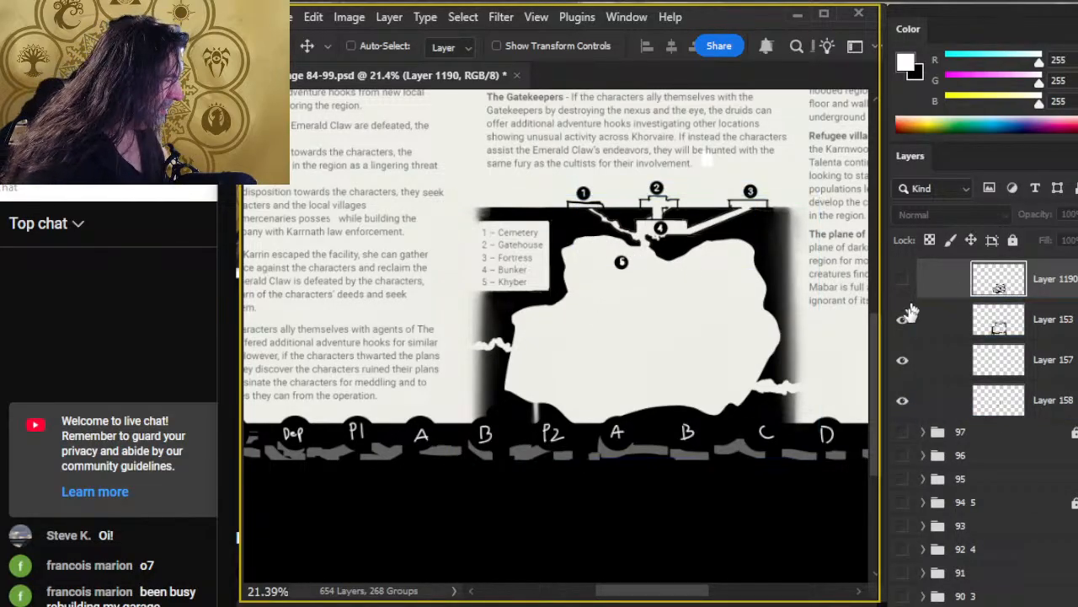
{"action": "left_click", "coordinate": [902, 360]}
{"action": "left_click", "coordinate": [902, 400]}
Step: Lasso the surface buildings, tunnels and bunker, and cut them from Layer 153 into a new layer in place
{"action": "key", "text": "l"}
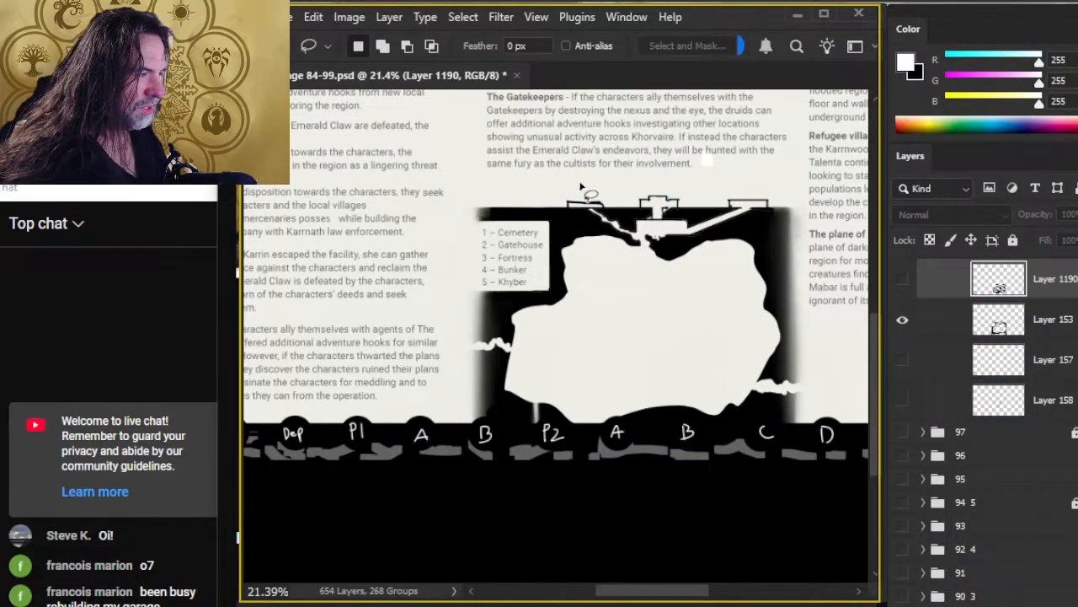
{"action": "mouse_move", "coordinate": [580, 187]}
{"action": "left_mouse_down"}
{"action": "mouse_move", "coordinate": [547, 206]}
{"action": "mouse_move", "coordinate": [552, 215]}
{"action": "mouse_move", "coordinate": [618, 239]}
{"action": "left_mouse_up"}
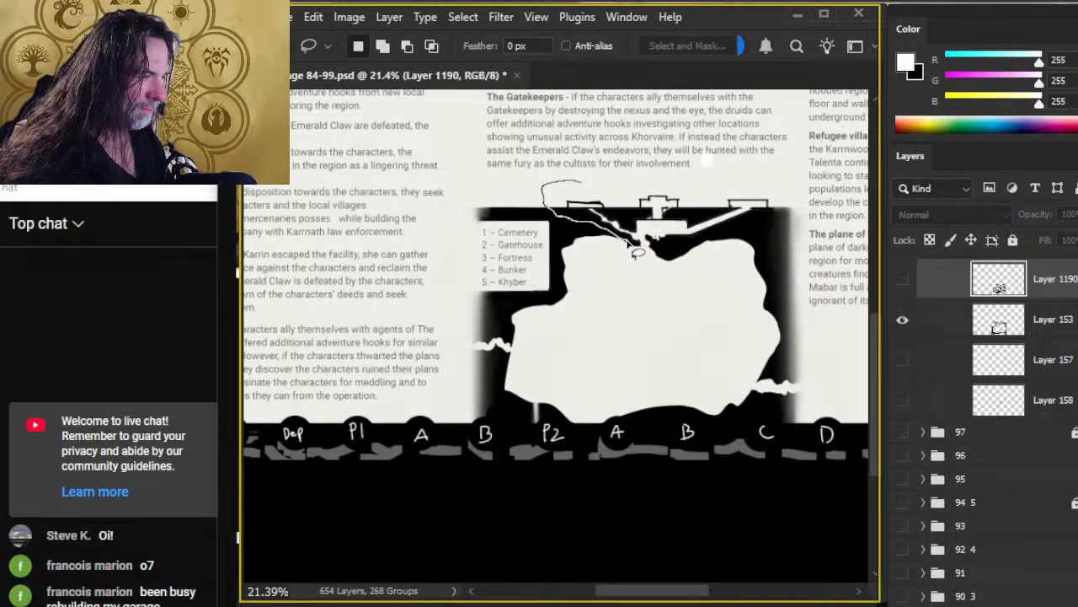
{"action": "mouse_move", "coordinate": [652, 271]}
{"action": "left_mouse_down"}
{"action": "mouse_move", "coordinate": [674, 248]}
{"action": "mouse_move", "coordinate": [766, 237]}
{"action": "mouse_move", "coordinate": [788, 217]}
{"action": "mouse_move", "coordinate": [778, 195]}
{"action": "mouse_move", "coordinate": [590, 181]}
{"action": "left_mouse_up"}
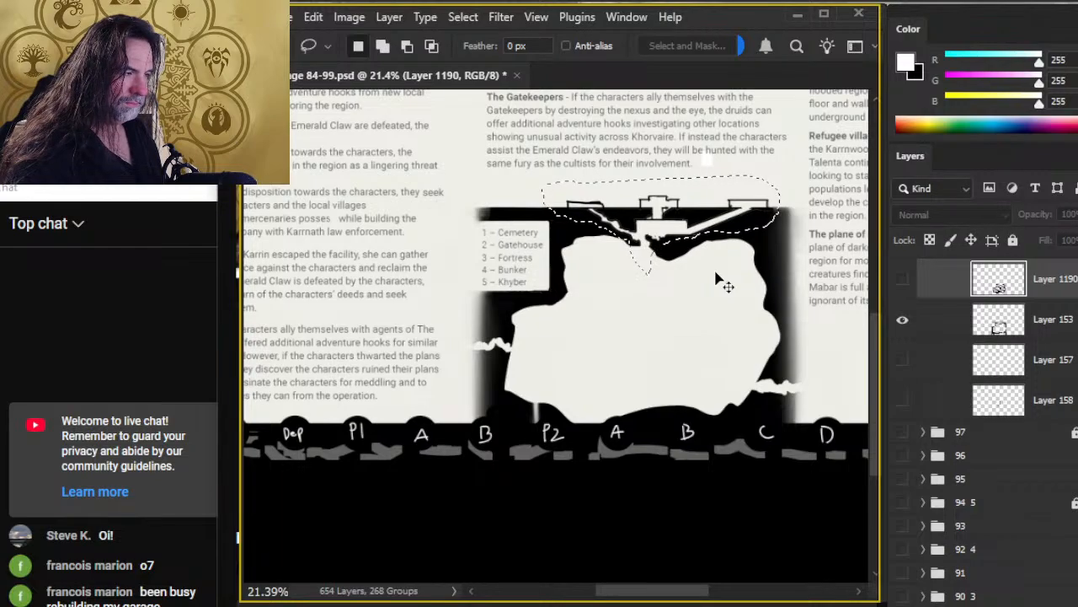
{"action": "left_click", "coordinate": [1053, 328]}
{"action": "key", "text": "Delete"}
{"action": "key", "text": "ctrl+d"}
{"action": "key", "text": "ctrl+shift+v"}
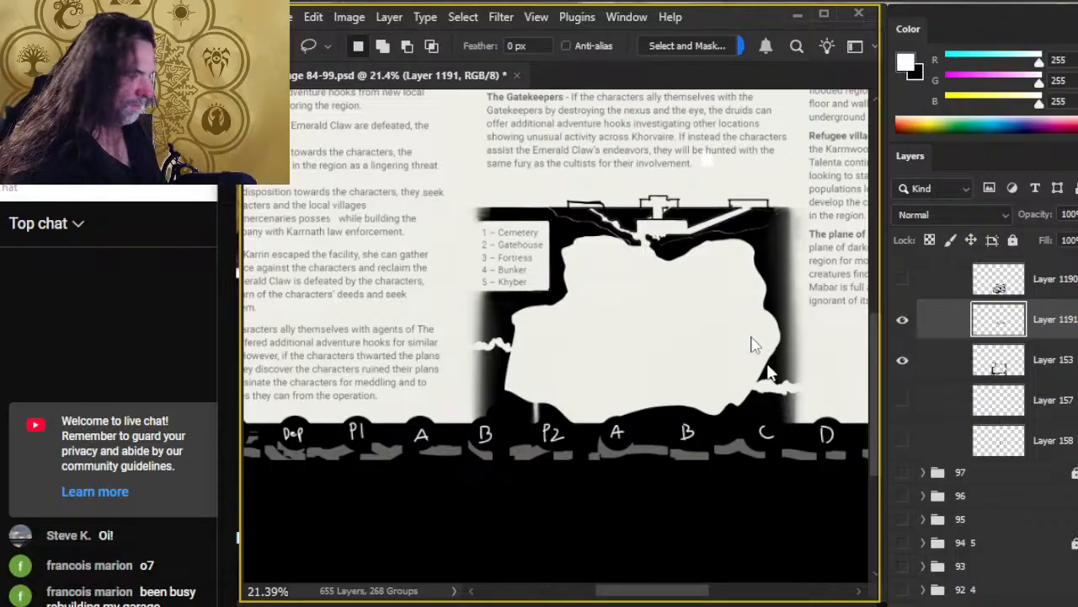
Step: Enlarge the buildings and bunker layer to 123.48% with Free Transform, extending it across the top of the map
{"action": "right_click", "coordinate": [751, 337]}
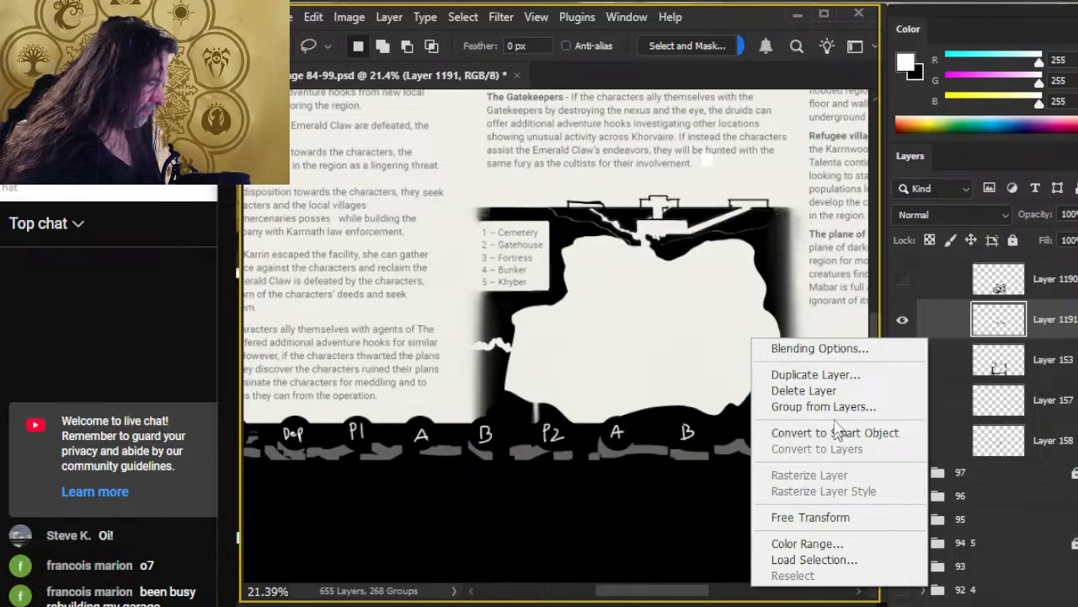
{"action": "left_click", "coordinate": [826, 516]}
{"action": "left_click_drag", "start_coordinate": [546, 225], "coordinate": [492, 224]}
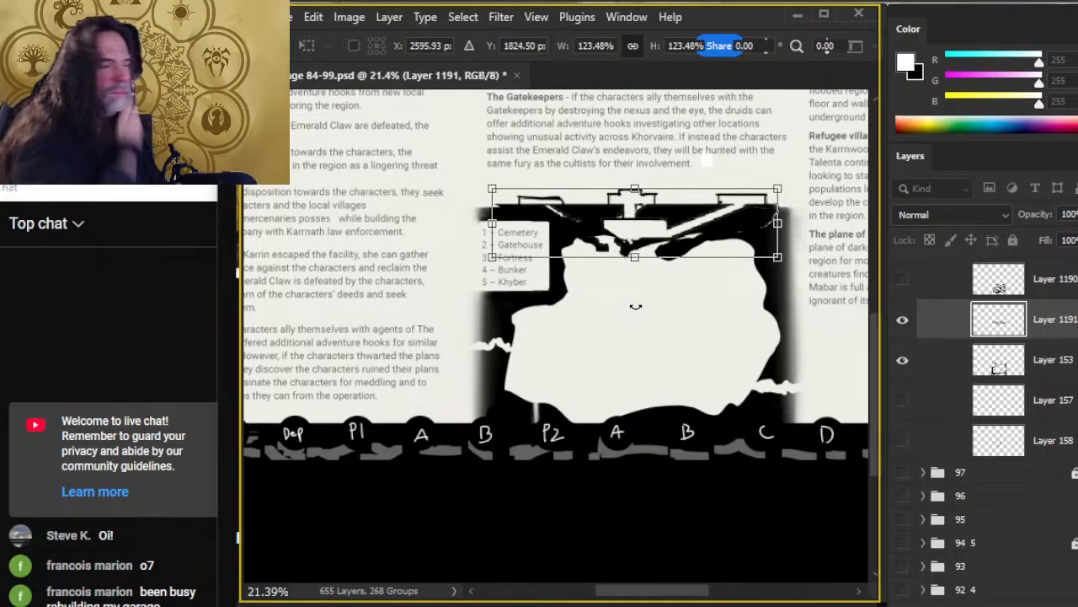
{"action": "key", "text": "Return"}
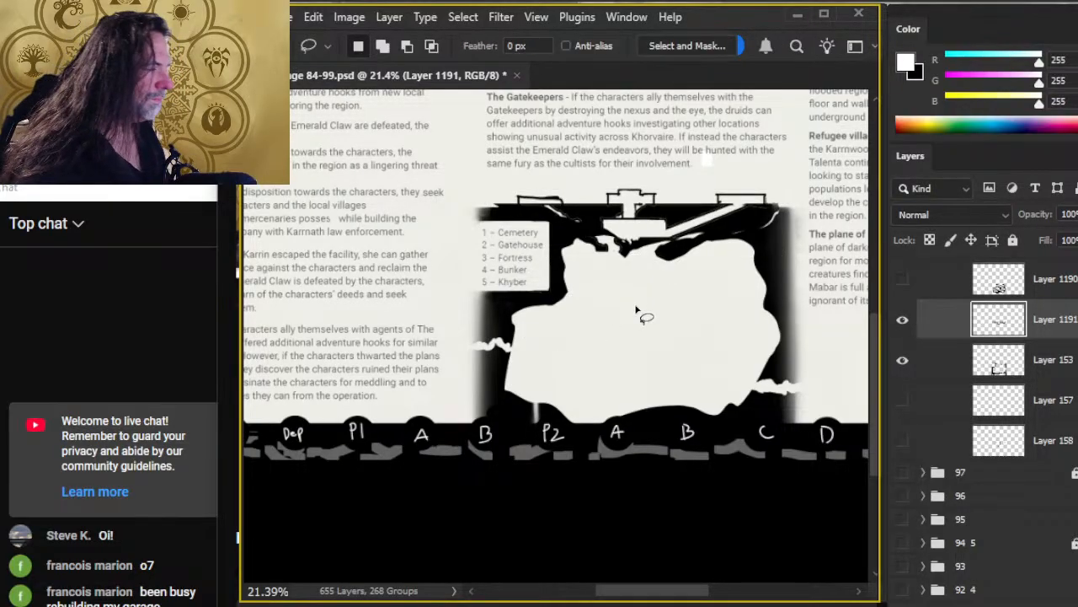
Step: Erase leftover black on Layer 153 around the enlarged tunnels and bunker with a 25 px Eraser
{"action": "left_click", "coordinate": [1053, 354]}
{"action": "key", "text": "e"}
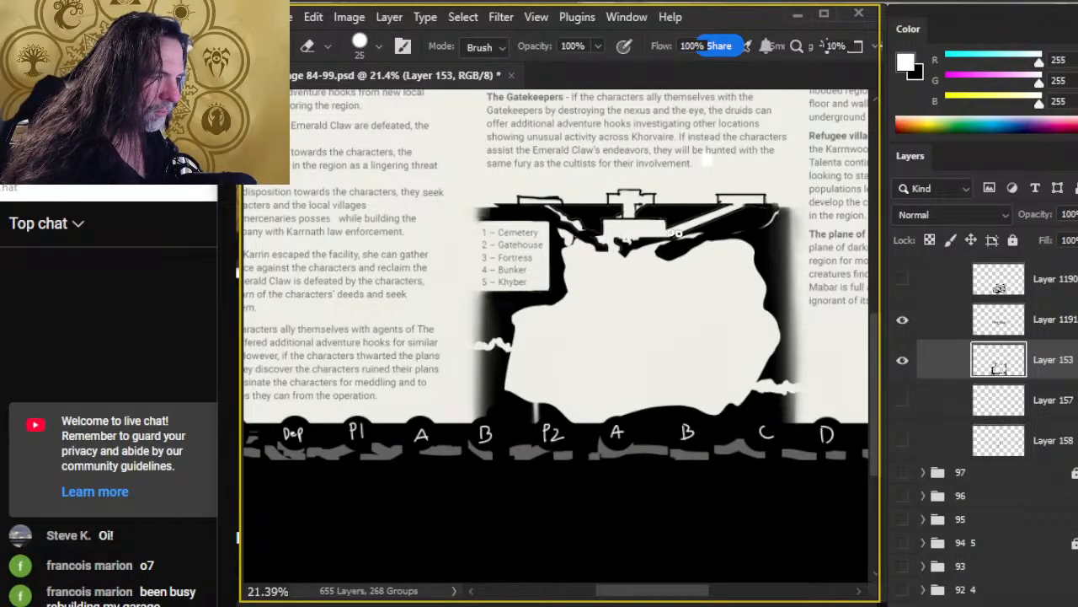
{"action": "left_click_drag", "start_coordinate": [649, 238], "coordinate": [715, 235]}
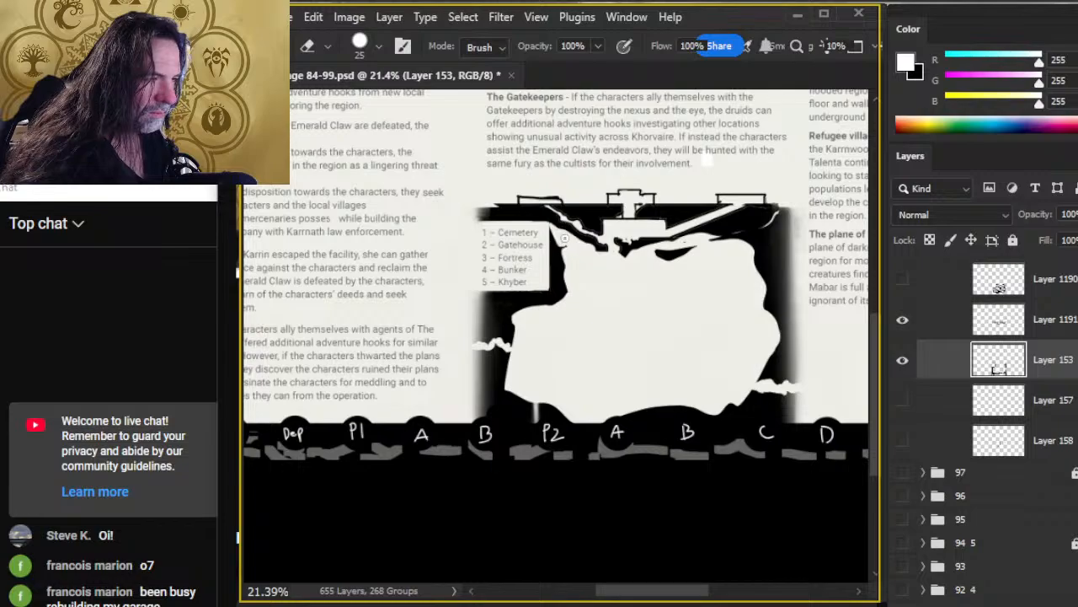
Step: Reduce the Brush size to 35 px and check the extent of Layer 153 by toggling its visibility
{"action": "key", "text": "b"}
{"action": "key", "text": "ctrl"}
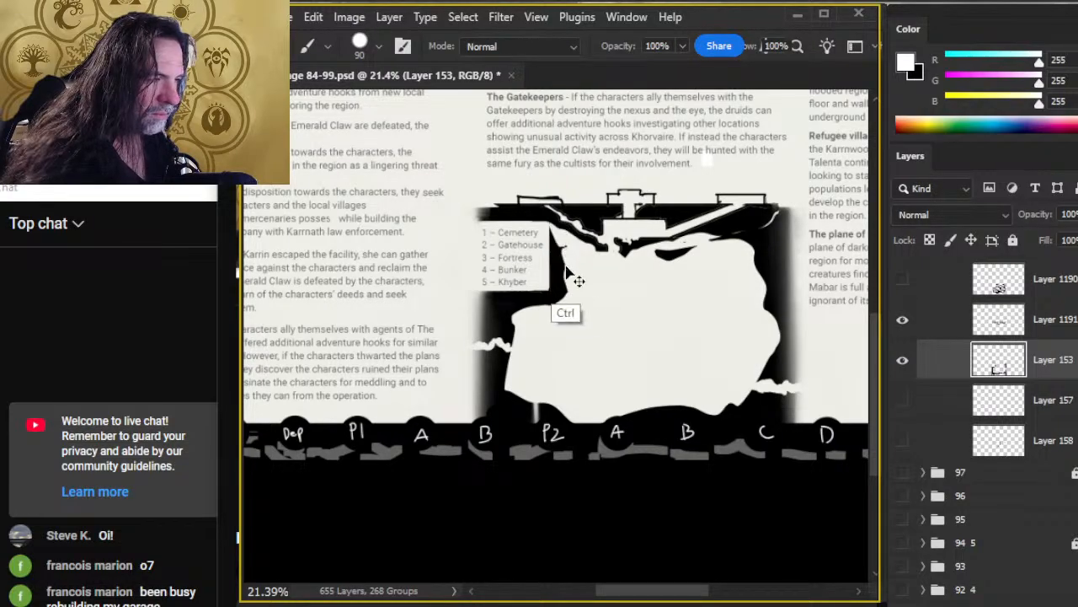
{"action": "key", "text": "bracketleft"}
{"action": "key", "text": "bracketleft"}
{"action": "key", "text": "bracketleft"}
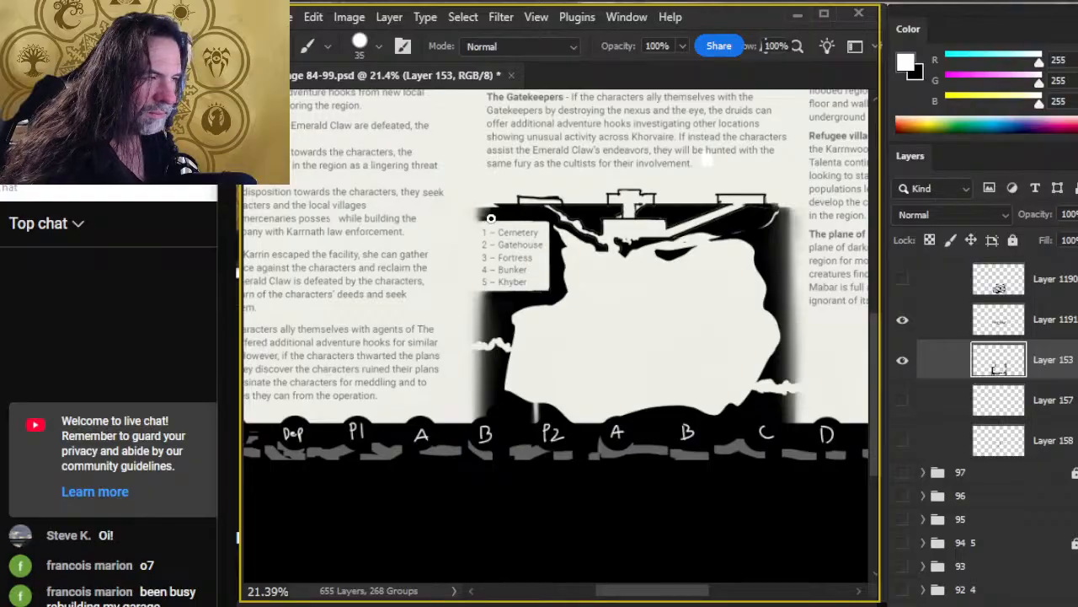
{"action": "key", "text": "r"}
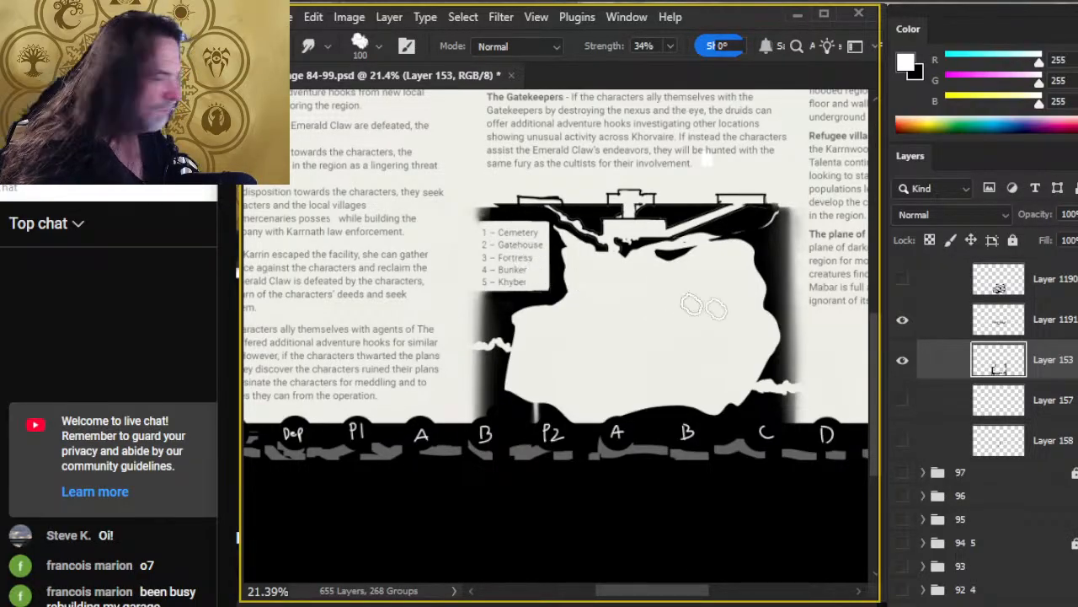
{"action": "left_click", "coordinate": [902, 360]}
{"action": "left_click", "coordinate": [902, 360]}
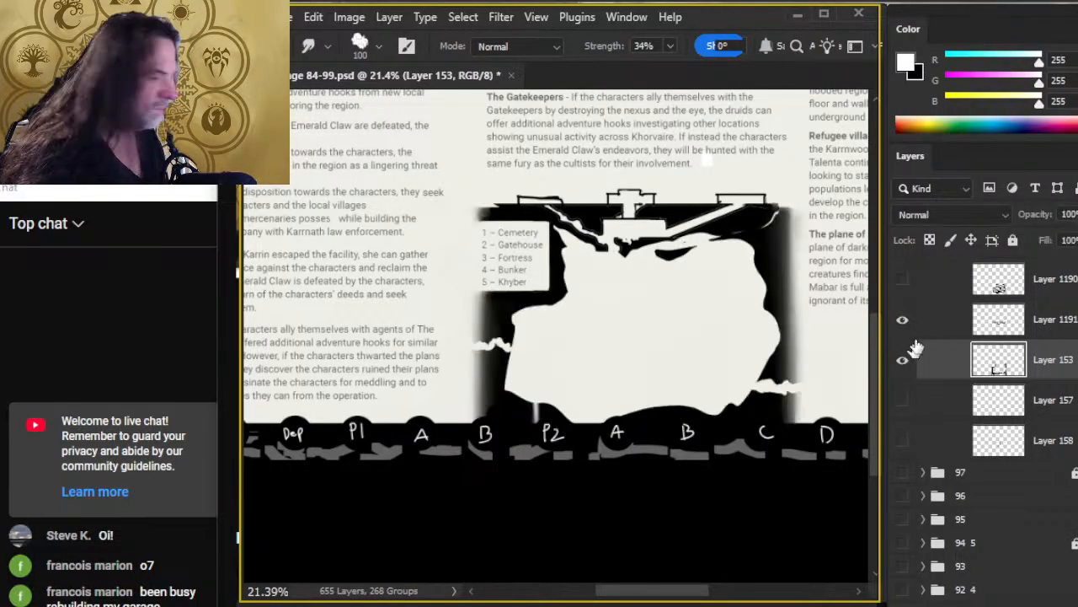
Step: Nudge the buildings and bunker on Layer 1191 down slightly to line up with the top edge of the black map
{"action": "left_click", "coordinate": [921, 332]}
{"action": "key", "text": "v"}
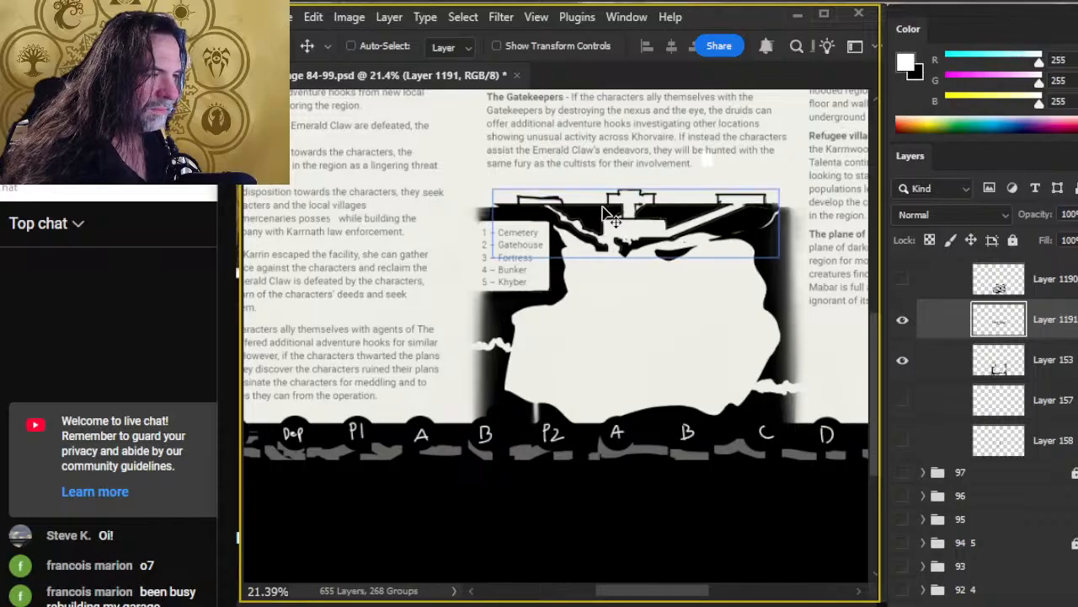
{"action": "key", "text": "shift+Down"}
{"action": "key", "text": "shift+Down"}
{"action": "key", "text": "shift+Down"}
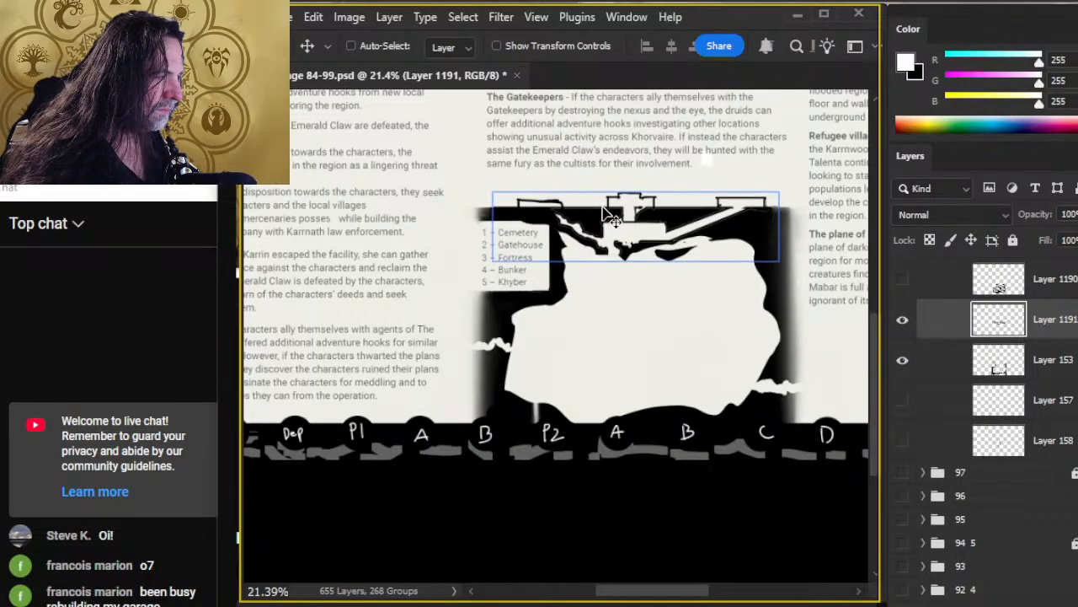
{"action": "key", "text": "Down"}
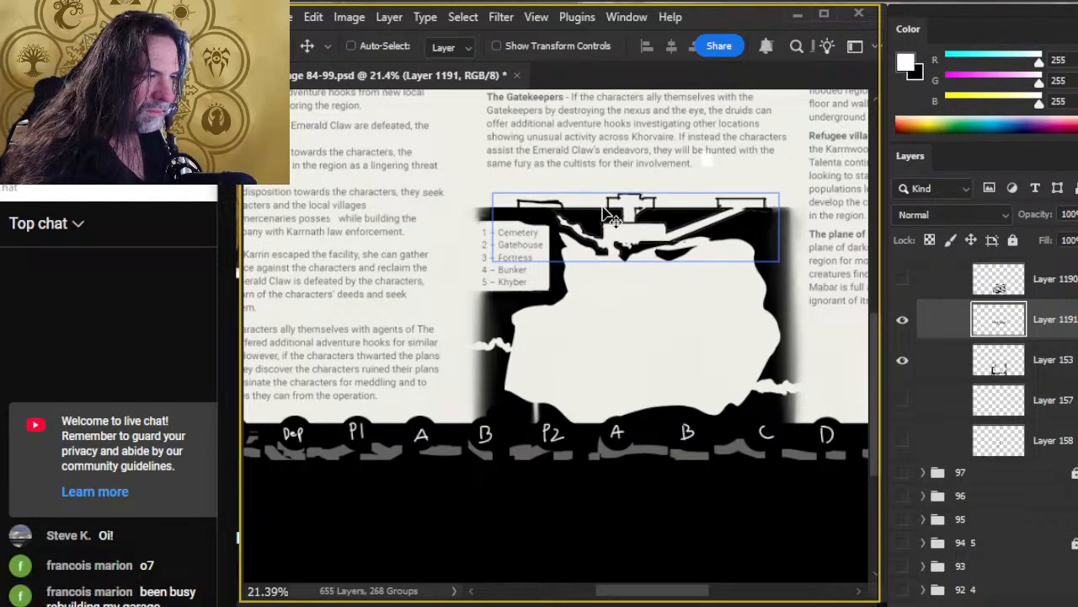
Step: Show the cave layer, Layer 1190, and reposition it to fill the hollow beneath the bunker
{"action": "key", "text": "e"}
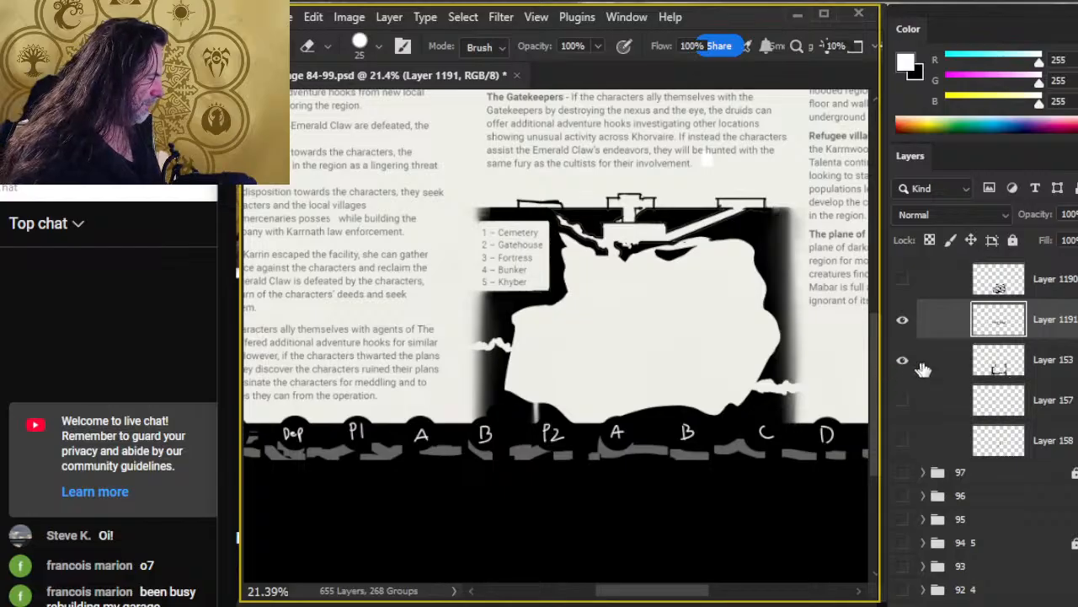
{"action": "left_click", "coordinate": [902, 281]}
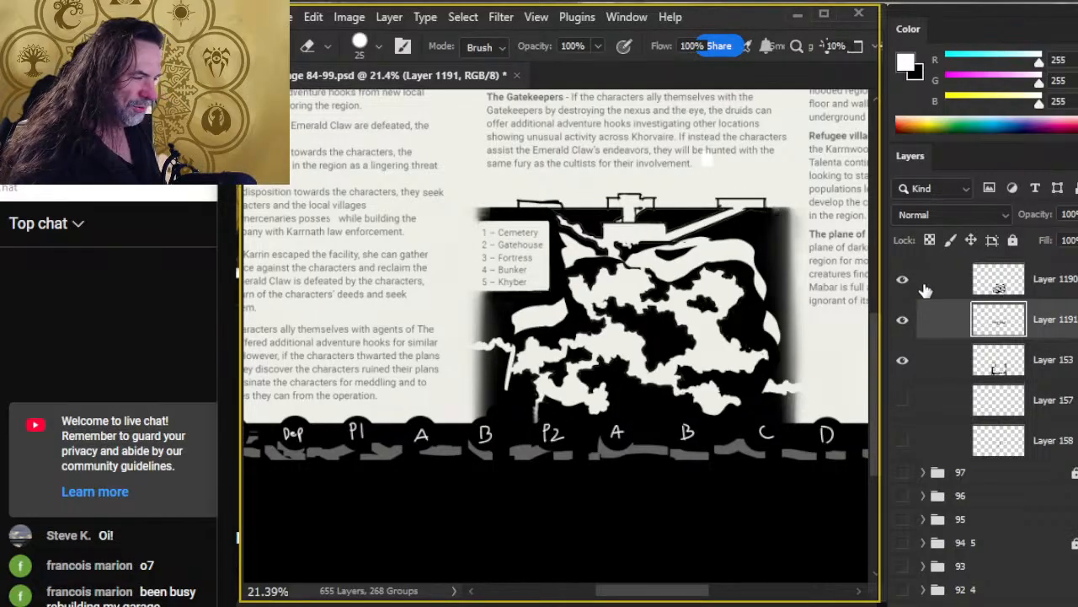
{"action": "left_click", "coordinate": [931, 292]}
{"action": "key", "text": "v"}
{"action": "left_click_drag", "start_coordinate": [779, 354], "coordinate": [779, 376]}
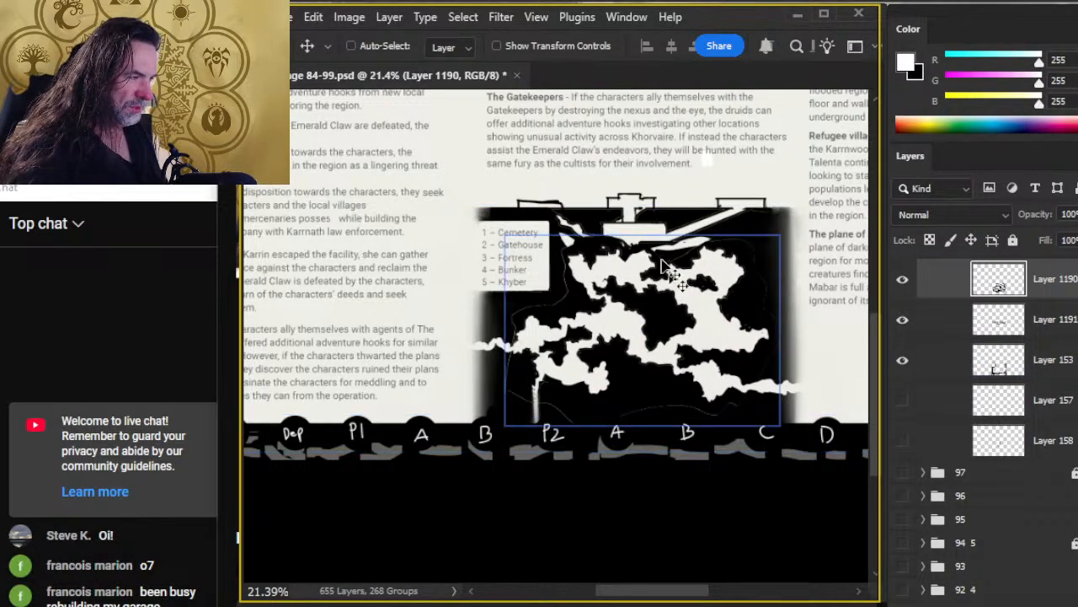
Step: On Layer 1190, open the passage between bunker and caves and paint black over stray white around both tunnels with a 35 px brush
{"action": "key", "text": "e"}
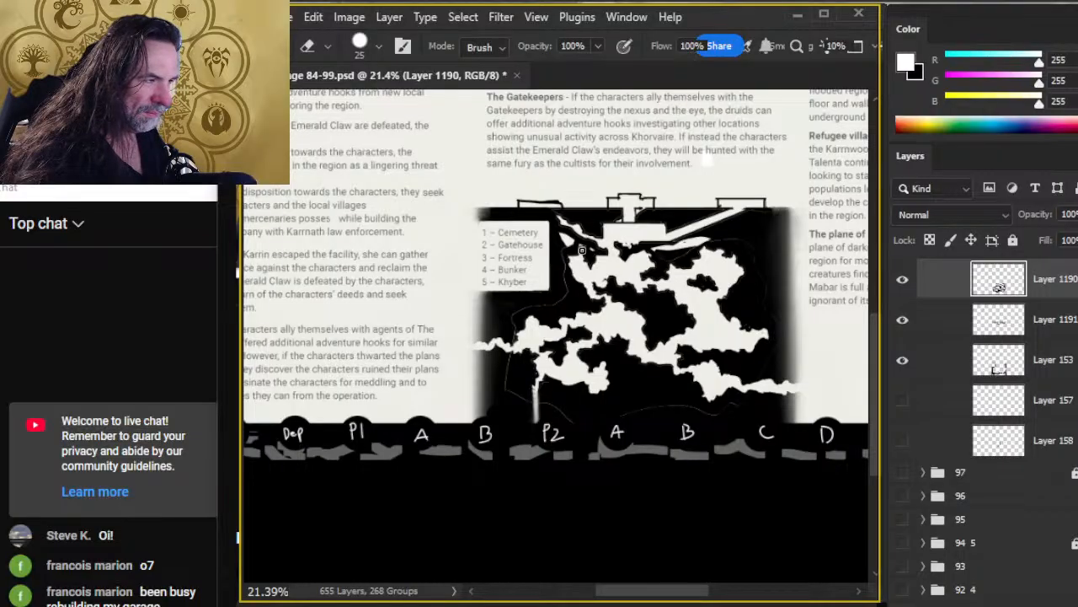
{"action": "key", "text": "b"}
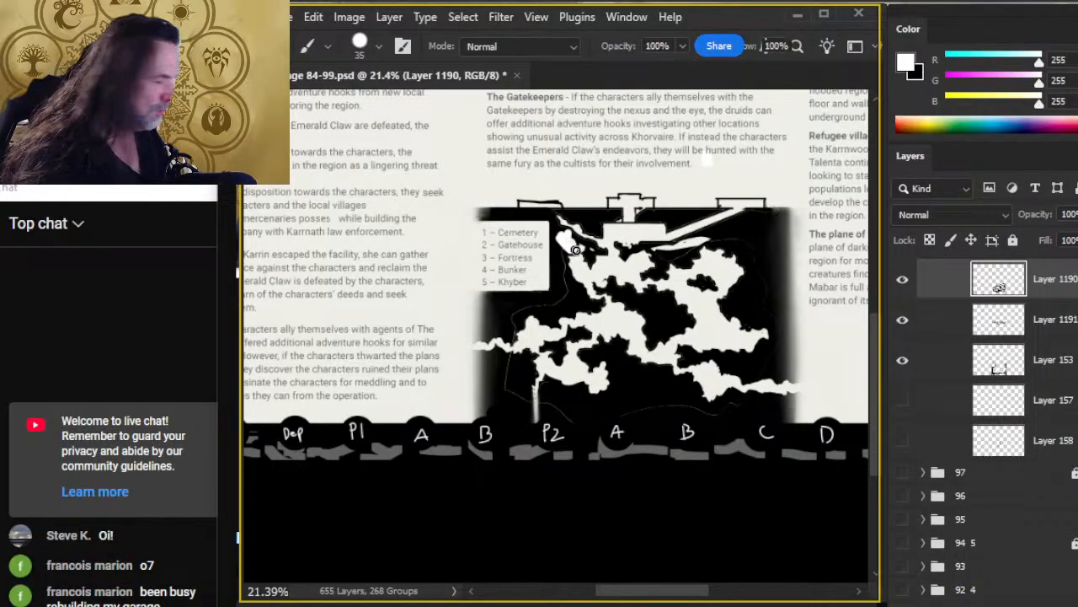
{"action": "key", "text": "x"}
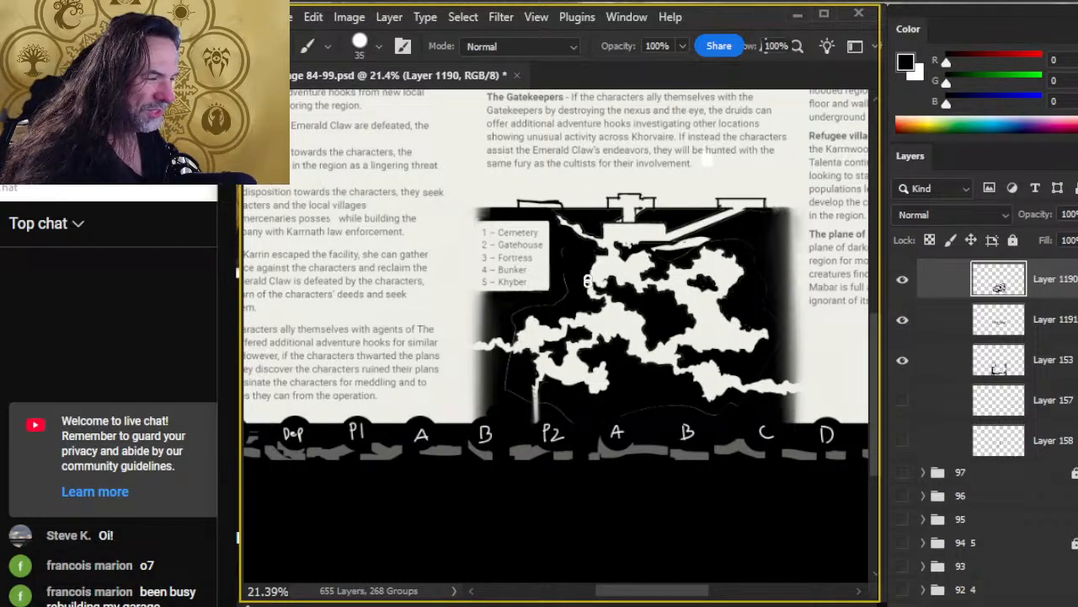
{"action": "left_click_drag", "start_coordinate": [712, 240], "coordinate": [659, 245]}
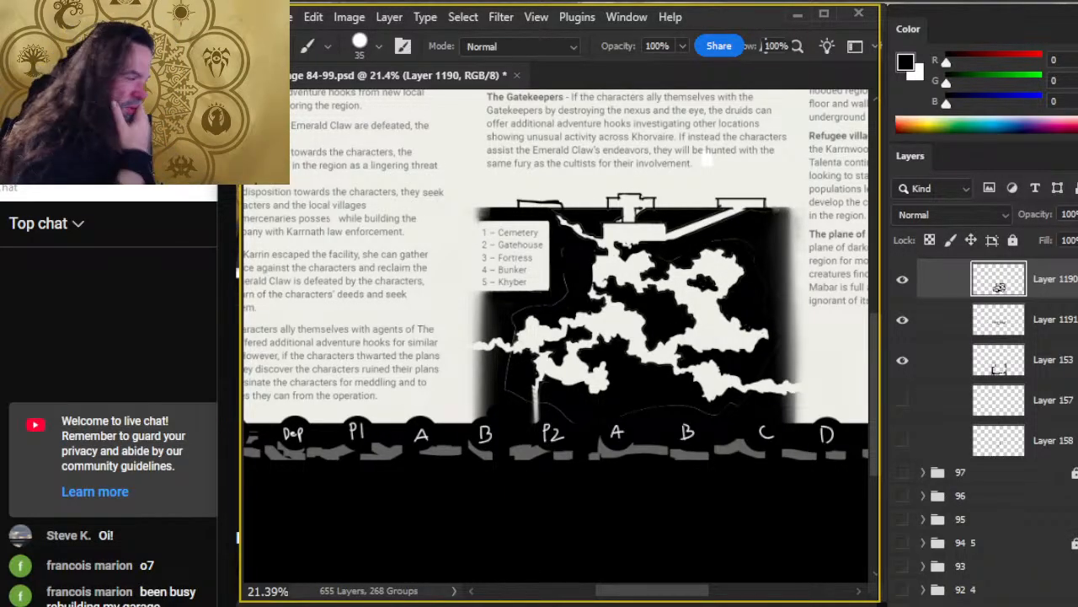
Step: On Layer 153, refine the cemetery tunnel with the Eraser and paint black over the thin seams around the caves
{"action": "left_click", "coordinate": [902, 320]}
{"action": "left_click", "coordinate": [903, 321]}
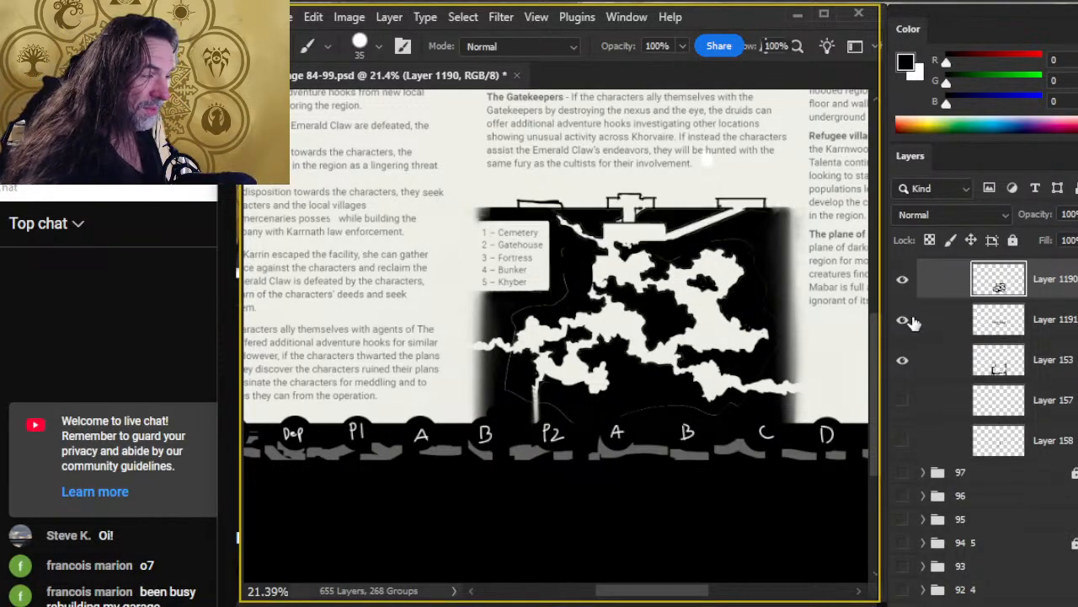
{"action": "left_click", "coordinate": [903, 361]}
{"action": "left_click", "coordinate": [902, 362]}
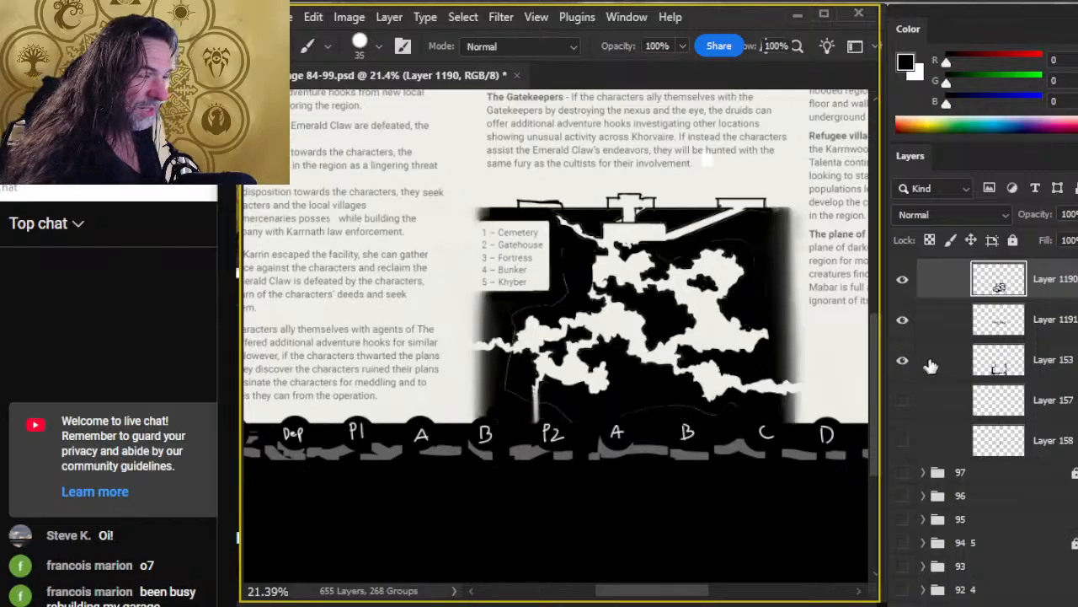
{"action": "left_click", "coordinate": [930, 365]}
{"action": "key", "text": "e"}
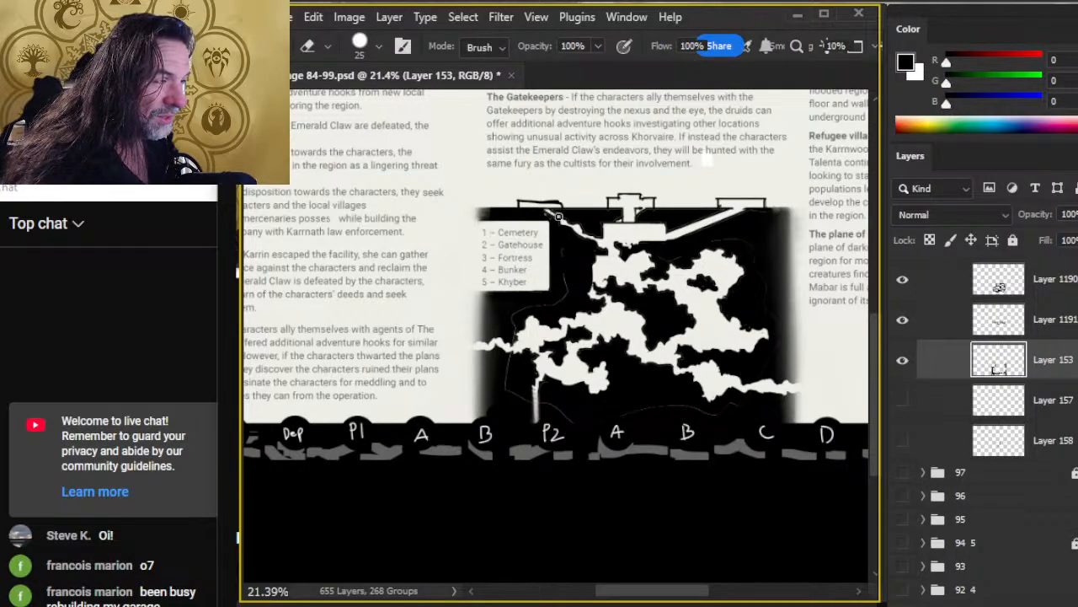
{"action": "key", "text": "b"}
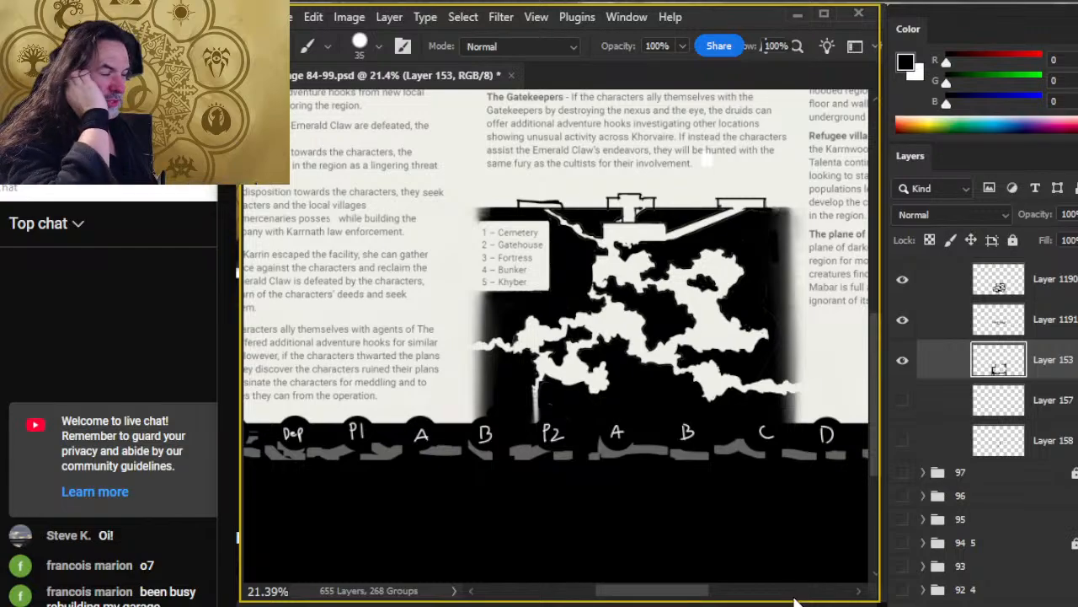
{"action": "key", "text": "e"}
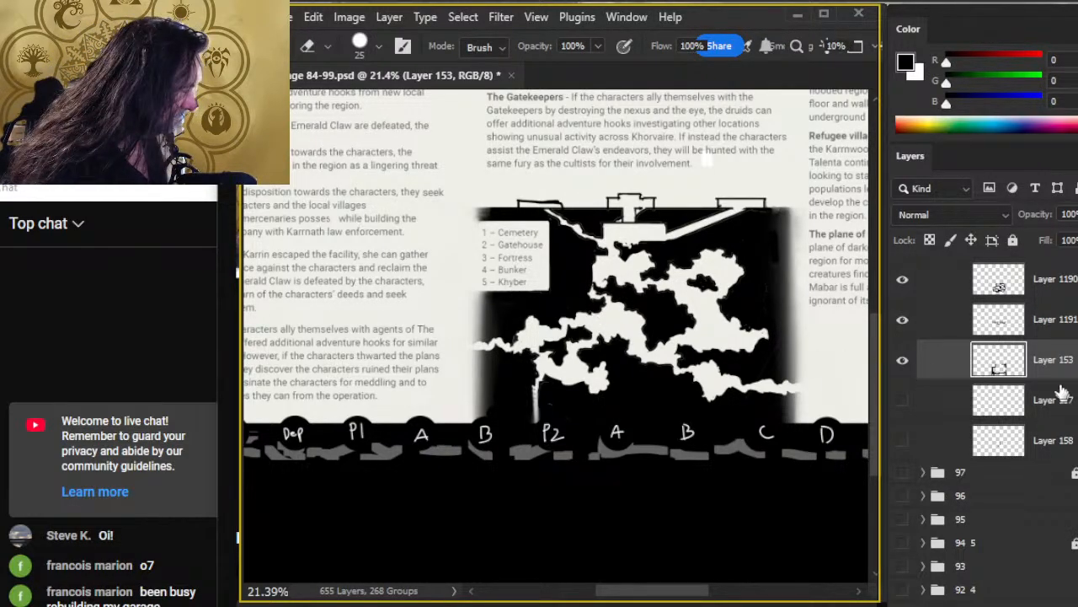
Step: Merge Layer 1190, Layer 1191 and Layer 153 of the map into one layer
{"action": "left_click", "coordinate": [1062, 281]}
{"action": "left_click", "coordinate": [1068, 373], "text": "shift"}
{"action": "right_click", "coordinate": [1069, 373]}
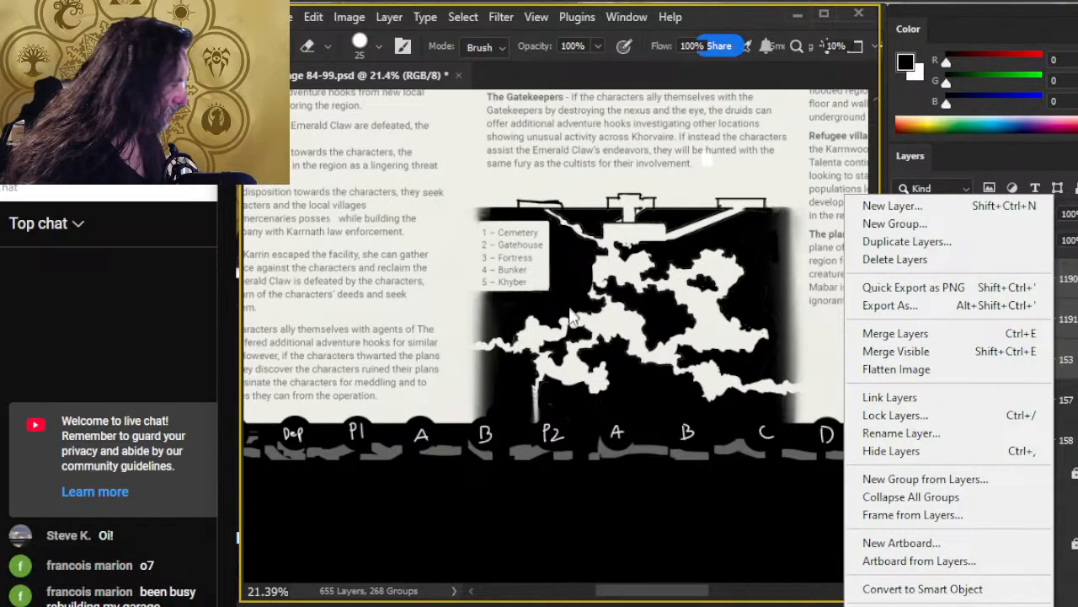
{"action": "left_click", "coordinate": [935, 335]}
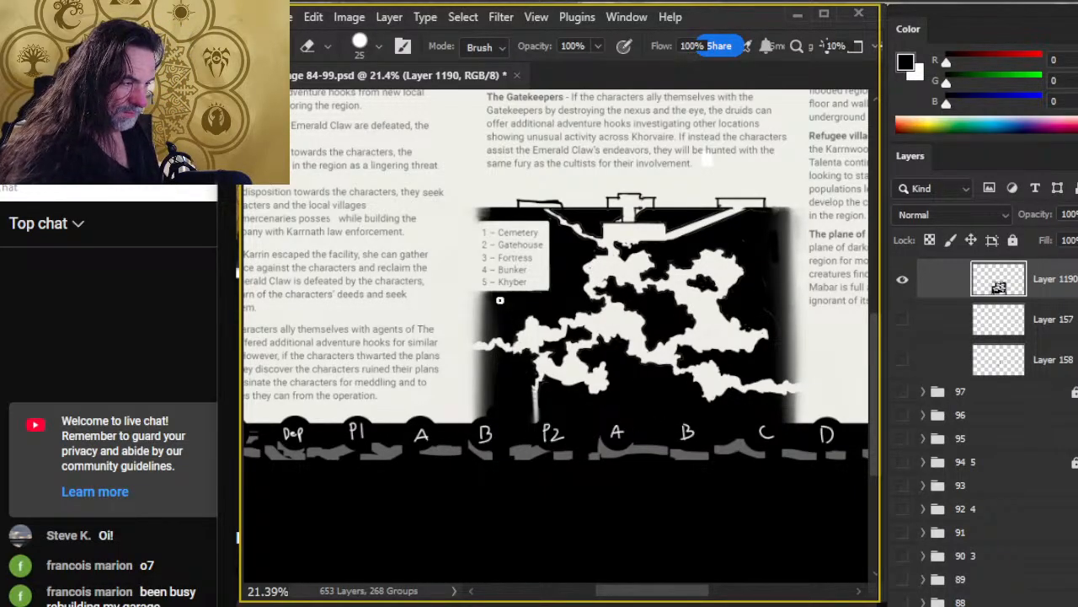
Step: Paint out the cave passage leaving the map's left side in black and smudge that edge at 34% strength to restore its soft fade
{"action": "key", "text": "l"}
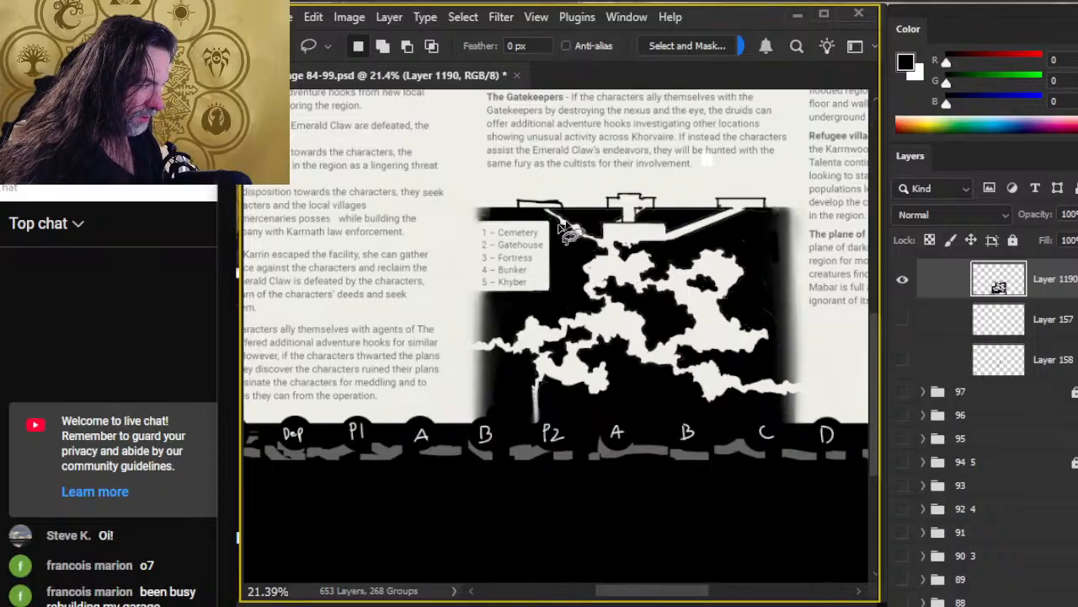
{"action": "mouse_move", "coordinate": [539, 308]}
{"action": "left_mouse_down"}
{"action": "mouse_move", "coordinate": [471, 314]}
{"action": "mouse_move", "coordinate": [476, 342]}
{"action": "left_mouse_up"}
{"action": "key", "text": "r"}
{"action": "key", "text": "shift"}
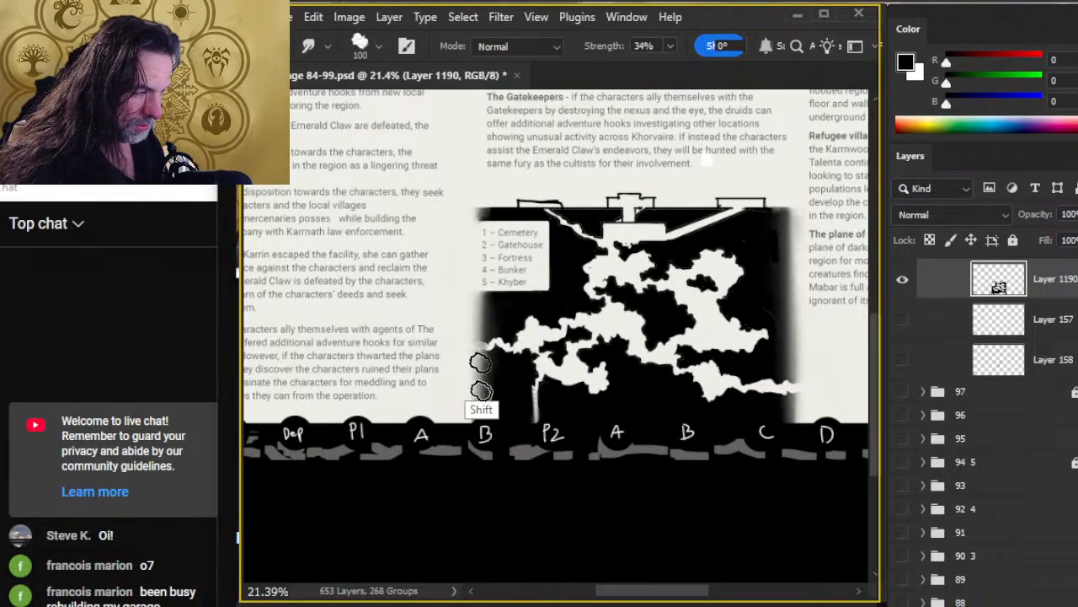
{"action": "mouse_move", "coordinate": [479, 391]}
{"action": "left_mouse_down"}
{"action": "mouse_move", "coordinate": [490, 324]}
{"action": "mouse_move", "coordinate": [491, 361]}
{"action": "left_mouse_up"}
{"action": "key", "text": "b"}
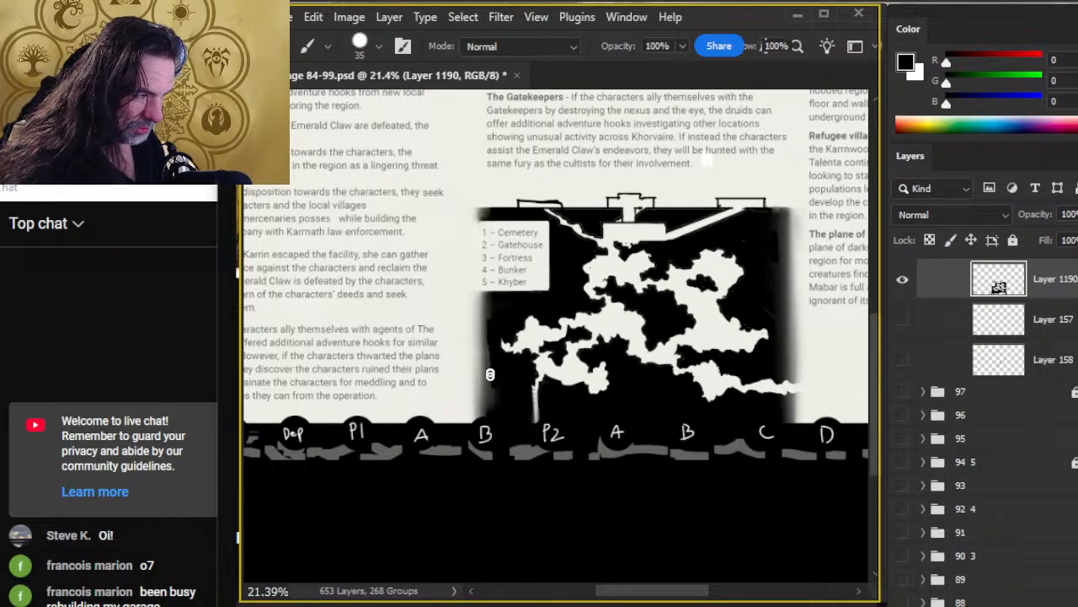
{"action": "key", "text": "r"}
{"action": "key", "text": "shift"}
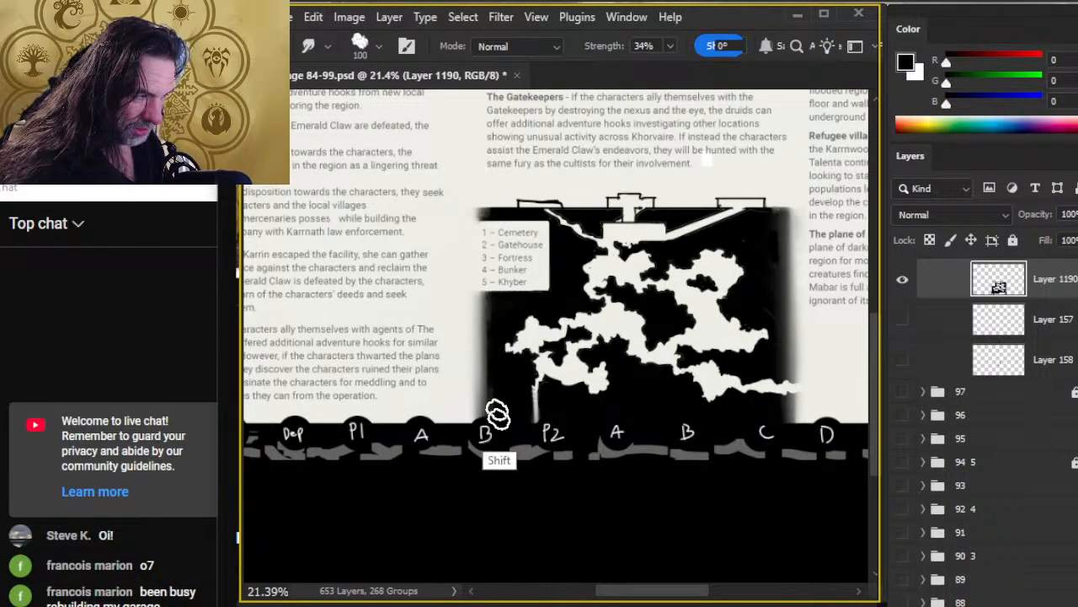
{"action": "mouse_move", "coordinate": [489, 329]}
{"action": "left_mouse_down"}
{"action": "mouse_move", "coordinate": [484, 389]}
{"action": "mouse_move", "coordinate": [487, 338]}
{"action": "mouse_move", "coordinate": [514, 428]}
{"action": "mouse_move", "coordinate": [512, 339]}
{"action": "left_mouse_up"}
{"action": "key", "text": "b"}
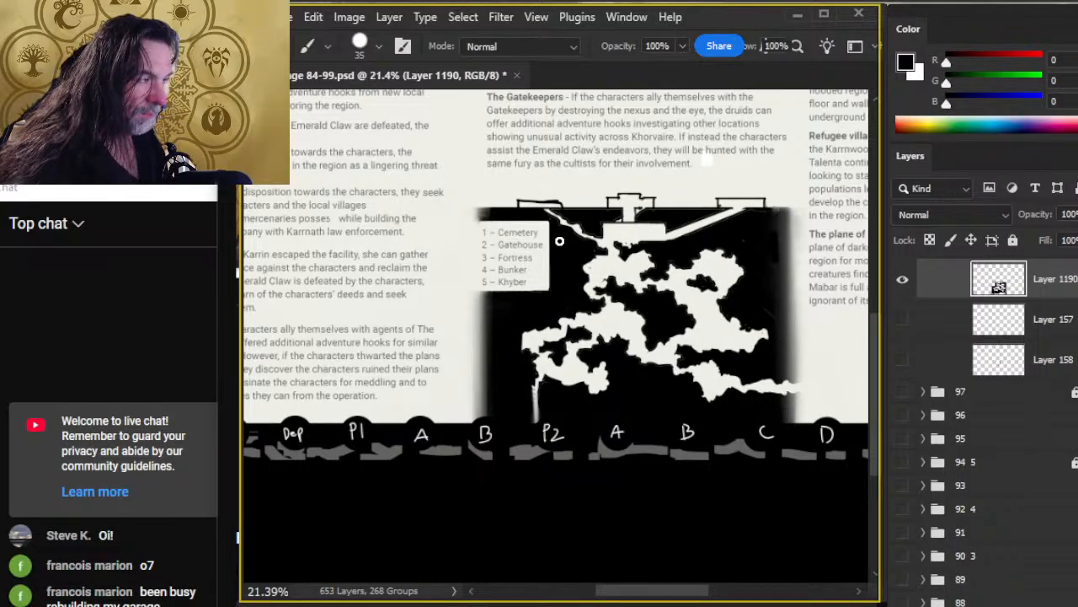
Step: Lasso the area around the numbered legend and cut it from the merged map into a new layer in place
{"action": "key", "text": "l"}
{"action": "mouse_move", "coordinate": [550, 220]}
{"action": "left_mouse_down"}
{"action": "mouse_move", "coordinate": [482, 217]}
{"action": "mouse_move", "coordinate": [455, 255]}
{"action": "mouse_move", "coordinate": [460, 303]}
{"action": "mouse_move", "coordinate": [510, 312]}
{"action": "mouse_move", "coordinate": [565, 287]}
{"action": "mouse_move", "coordinate": [563, 244]}
{"action": "mouse_move", "coordinate": [540, 286]}
{"action": "mouse_move", "coordinate": [541, 271]}
{"action": "left_mouse_up"}
{"action": "key", "text": "v"}
{"action": "key", "text": "ctrl+z"}
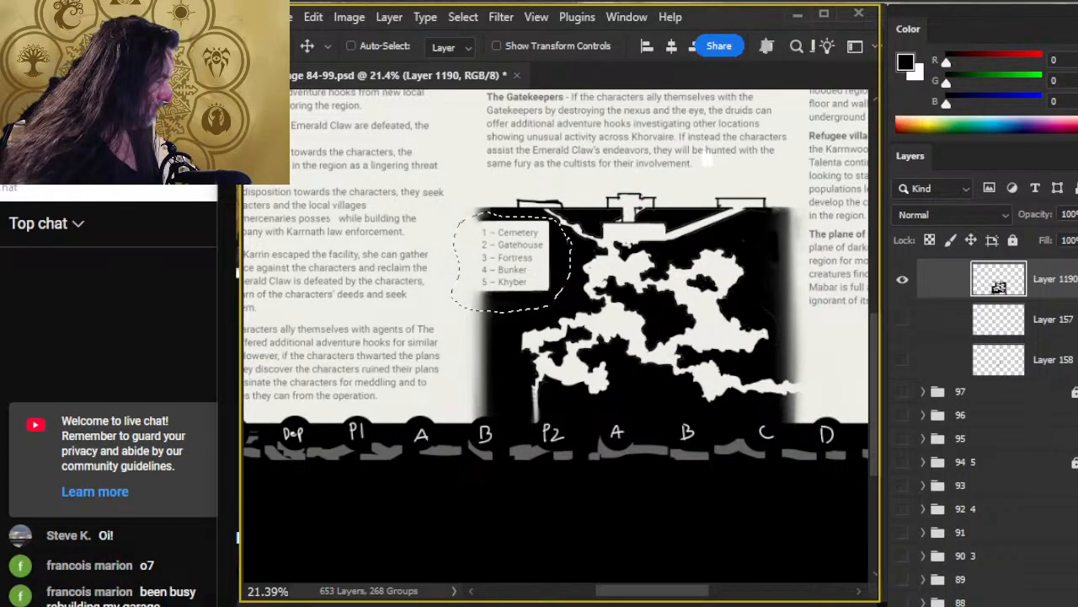
{"action": "key", "text": "ctrl+j"}
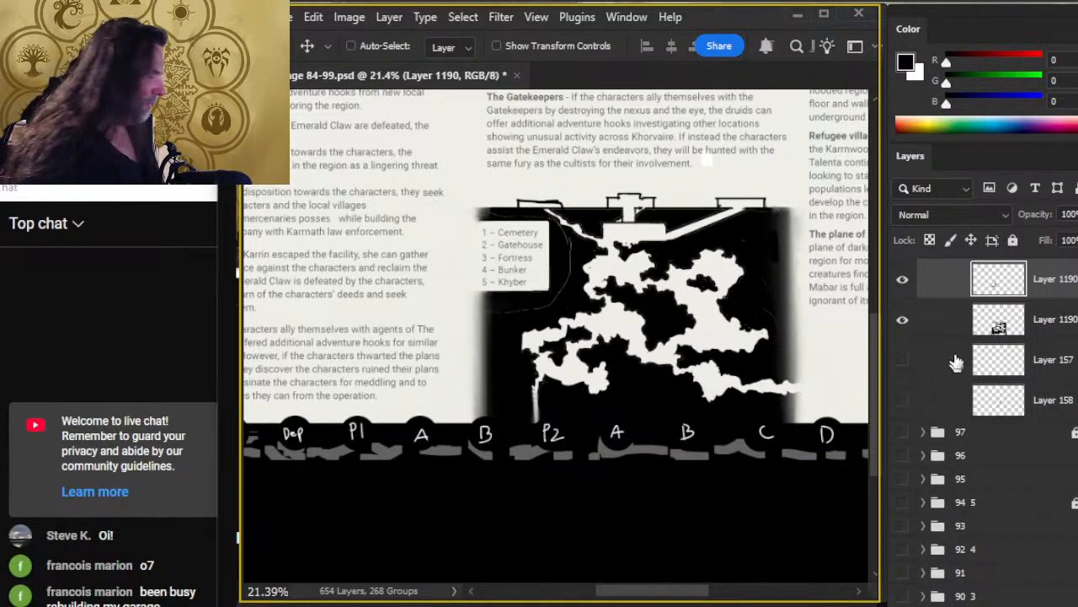
Step: Unlock the legend text on Layer 1191 and move it down together with the separated legend background
{"action": "left_click", "coordinate": [1022, 323]}
{"action": "scroll", "coordinate": [1032, 337], "scroll_direction": "up", "scroll_amount": 3}
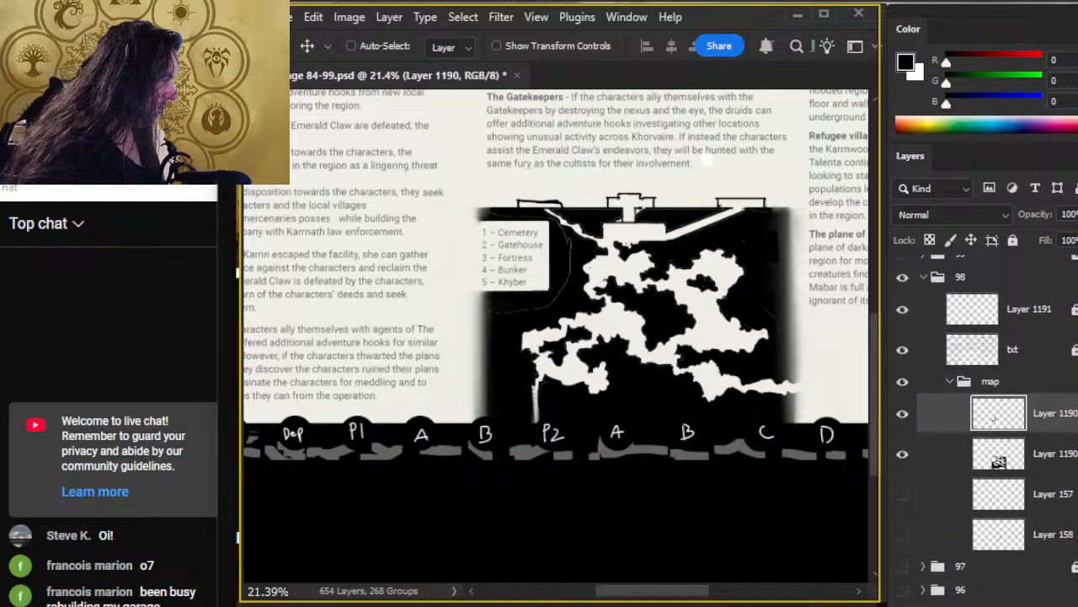
{"action": "left_click", "coordinate": [1043, 361]}
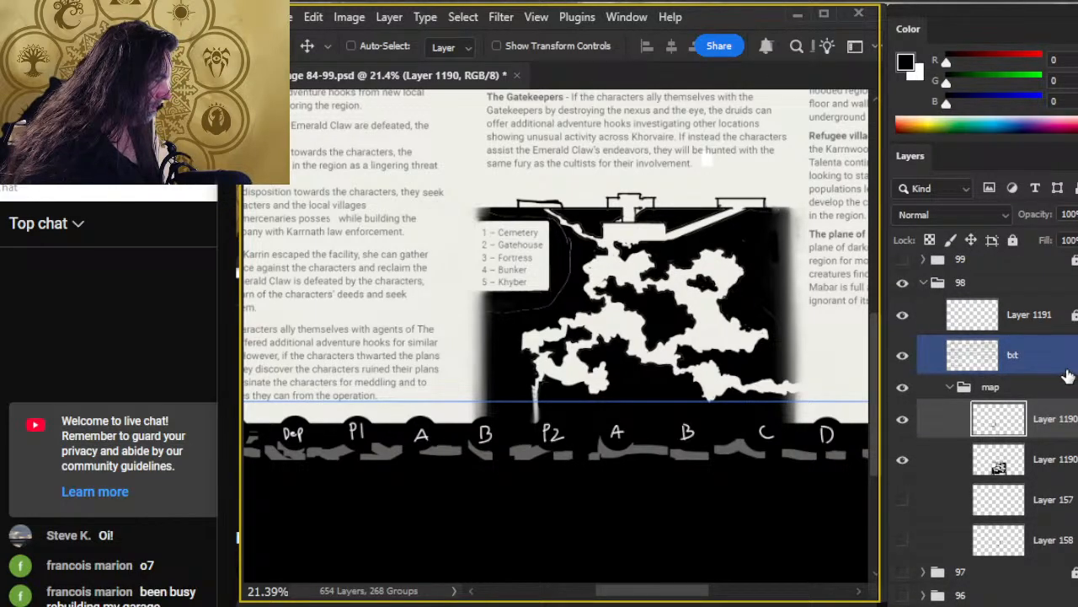
{"action": "left_click_drag", "start_coordinate": [1066, 362], "coordinate": [1011, 236]}
{"action": "left_click", "coordinate": [1012, 240]}
{"action": "left_click", "coordinate": [1074, 316]}
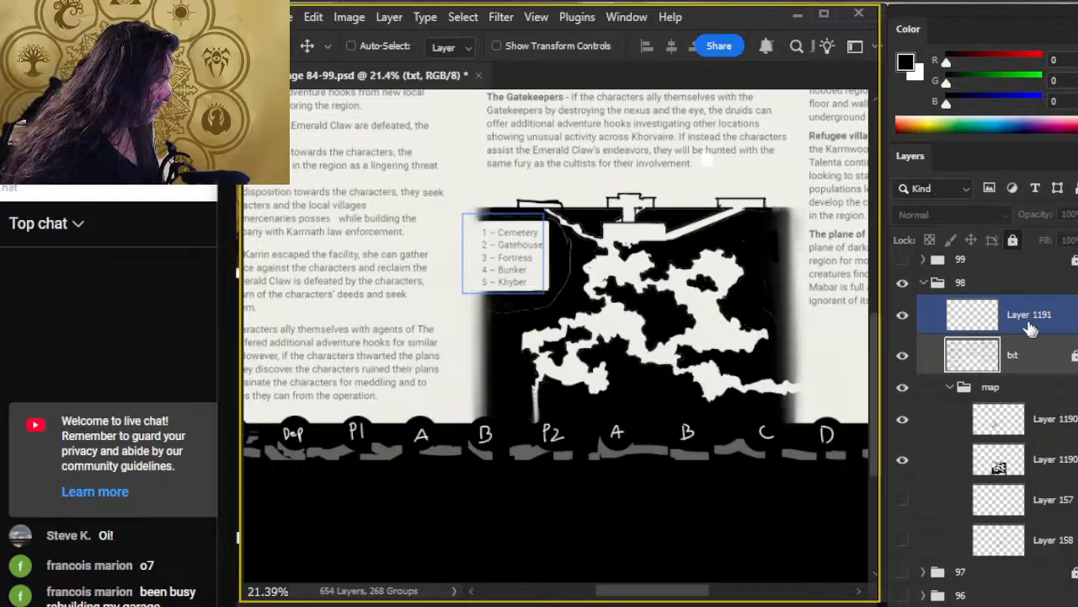
{"action": "left_click", "coordinate": [1051, 426]}
{"action": "left_click", "coordinate": [1042, 314], "text": "ctrl"}
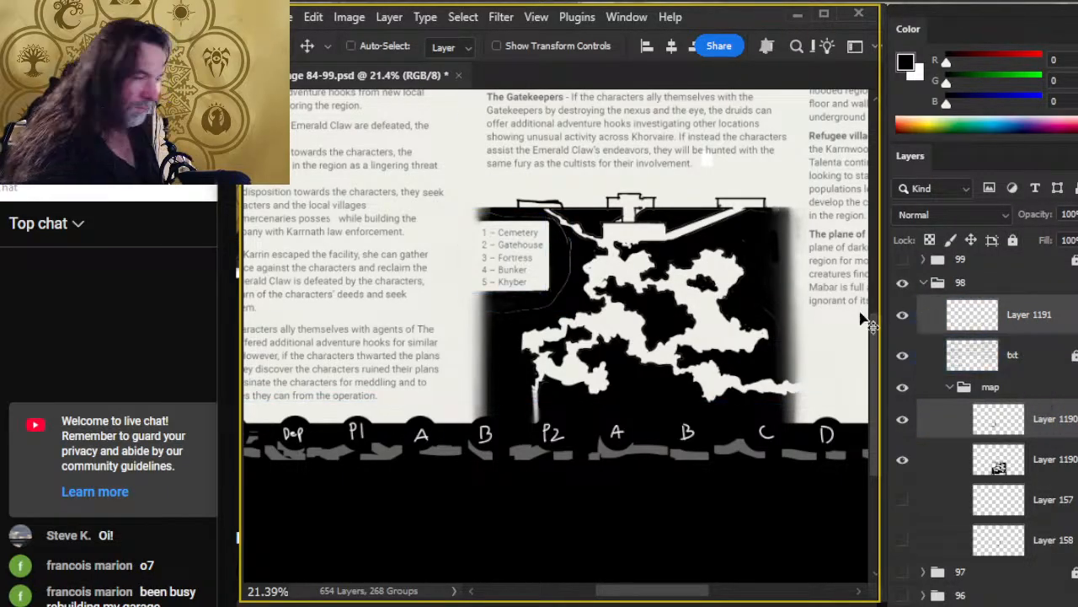
{"action": "left_click_drag", "start_coordinate": [722, 326], "coordinate": [729, 342]}
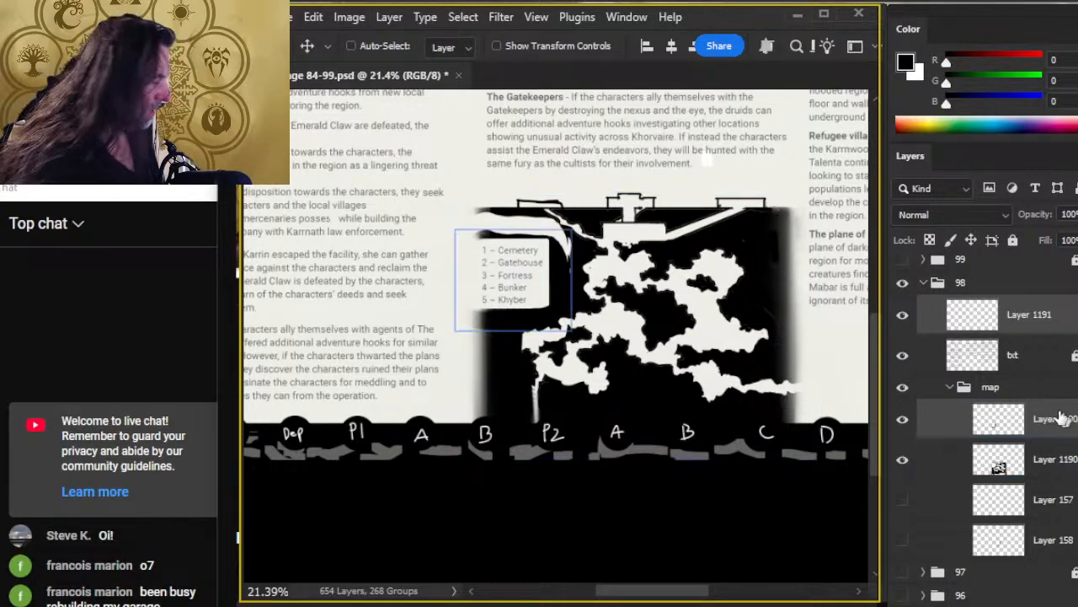
Step: Paint out the white cave passage above the legend in black on the map's Layer 1190
{"action": "left_click", "coordinate": [552, 333], "text": "ctrl"}
{"action": "key", "text": "e"}
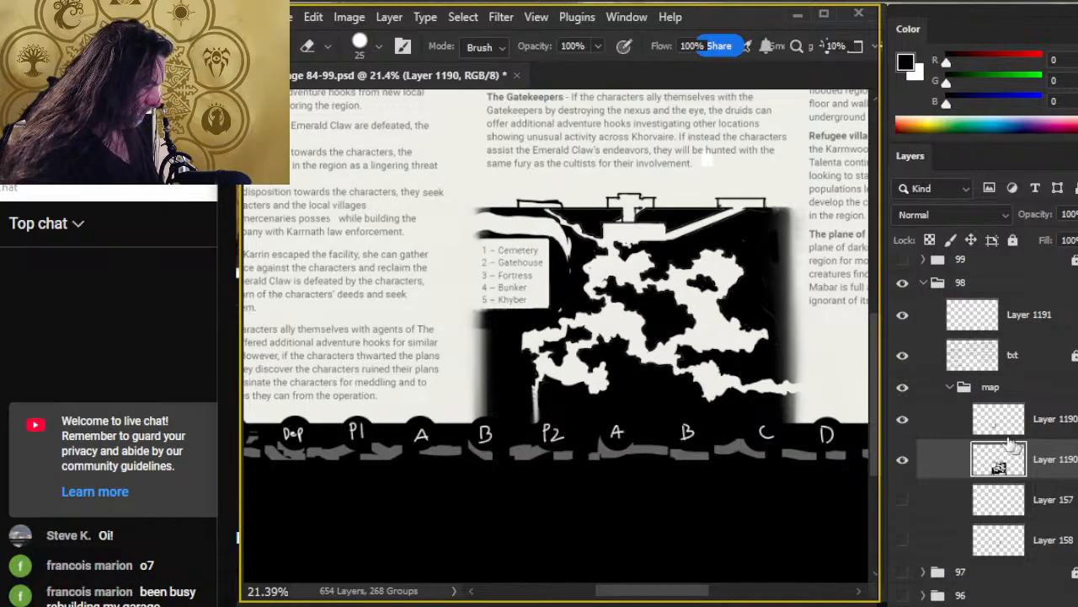
{"action": "key", "text": "b"}
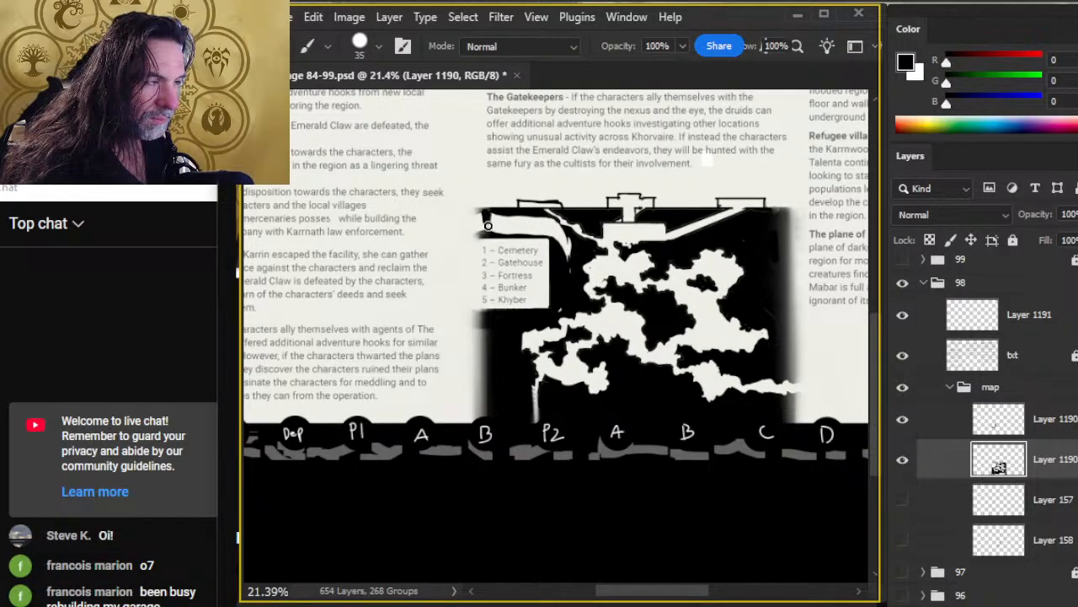
{"action": "key", "text": "e"}
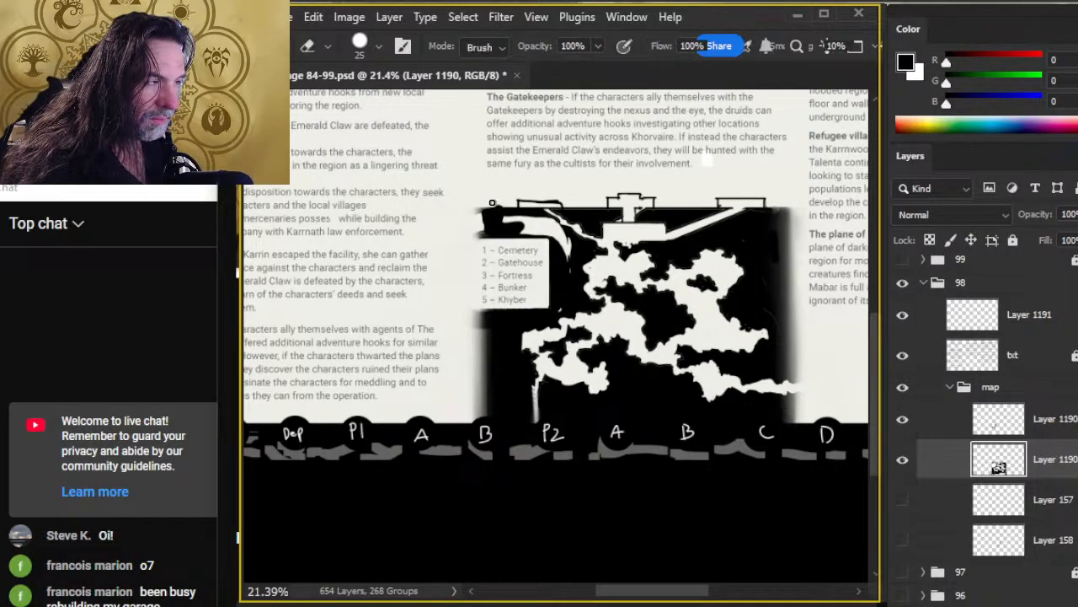
{"action": "left_click_drag", "start_coordinate": [531, 216], "coordinate": [509, 216]}
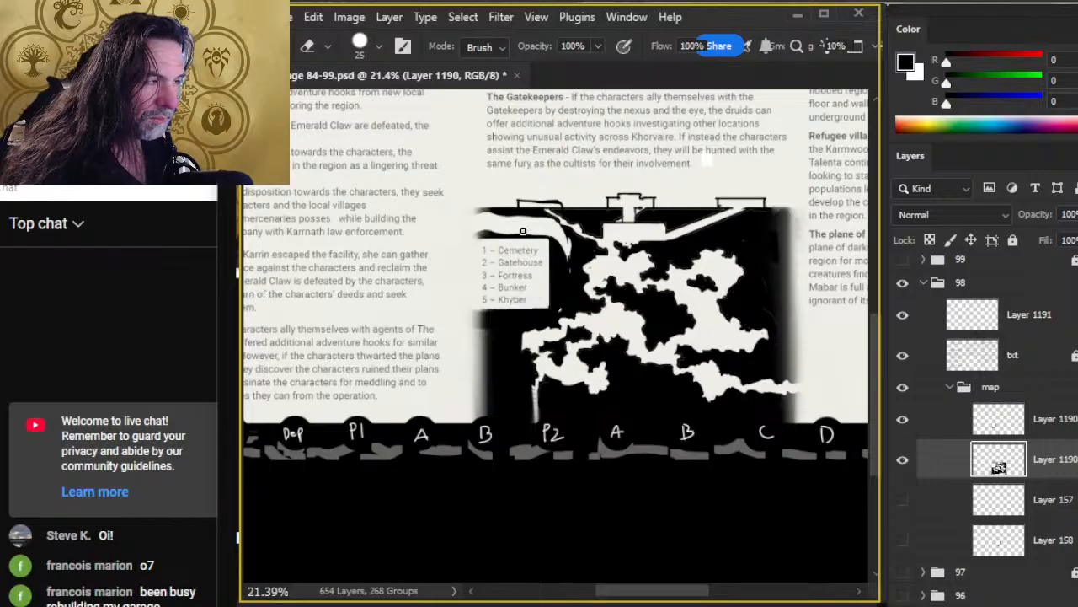
{"action": "key", "text": "b"}
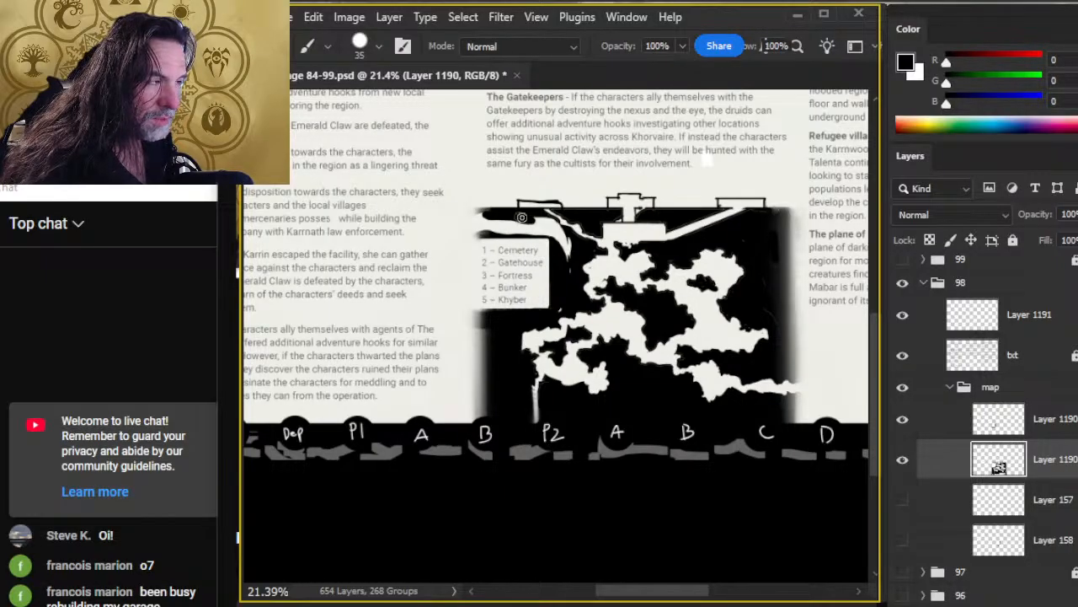
{"action": "mouse_move", "coordinate": [555, 225]}
{"action": "left_mouse_down"}
{"action": "mouse_move", "coordinate": [569, 301]}
{"action": "mouse_move", "coordinate": [557, 310]}
{"action": "mouse_move", "coordinate": [562, 237]}
{"action": "mouse_move", "coordinate": [490, 228]}
{"action": "left_mouse_up"}
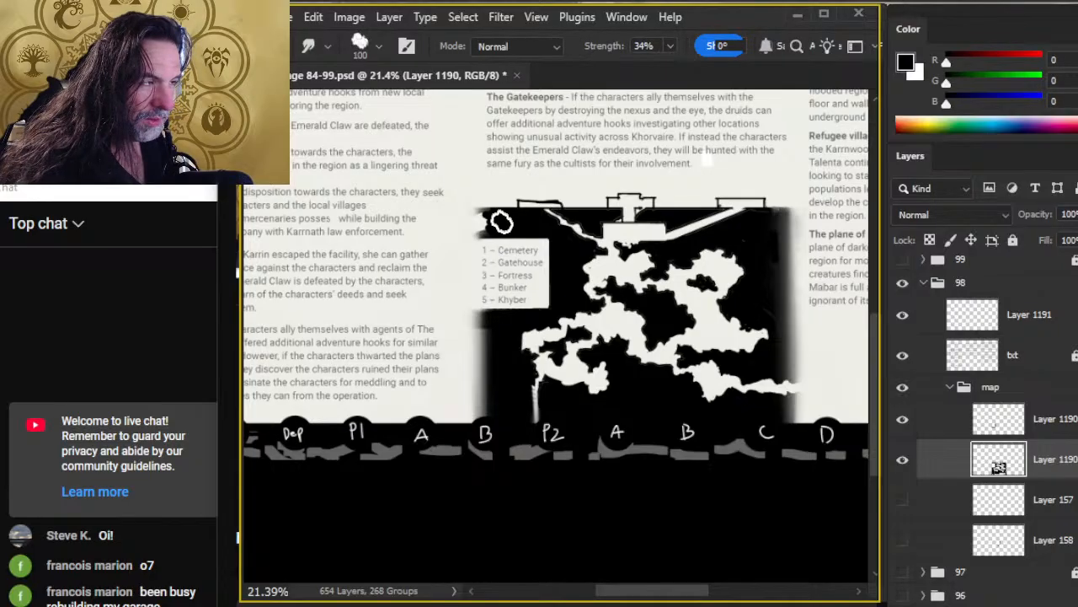
Step: Merge the separated legend background layer down into the map's Layer 1190
{"action": "key", "text": "r"}
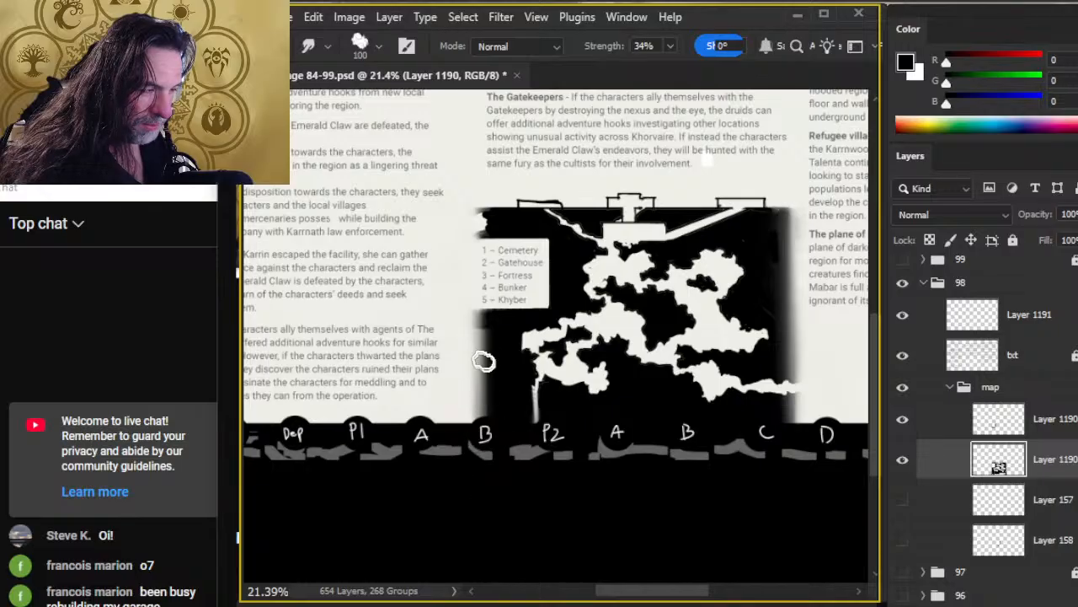
{"action": "right_click", "coordinate": [961, 426]}
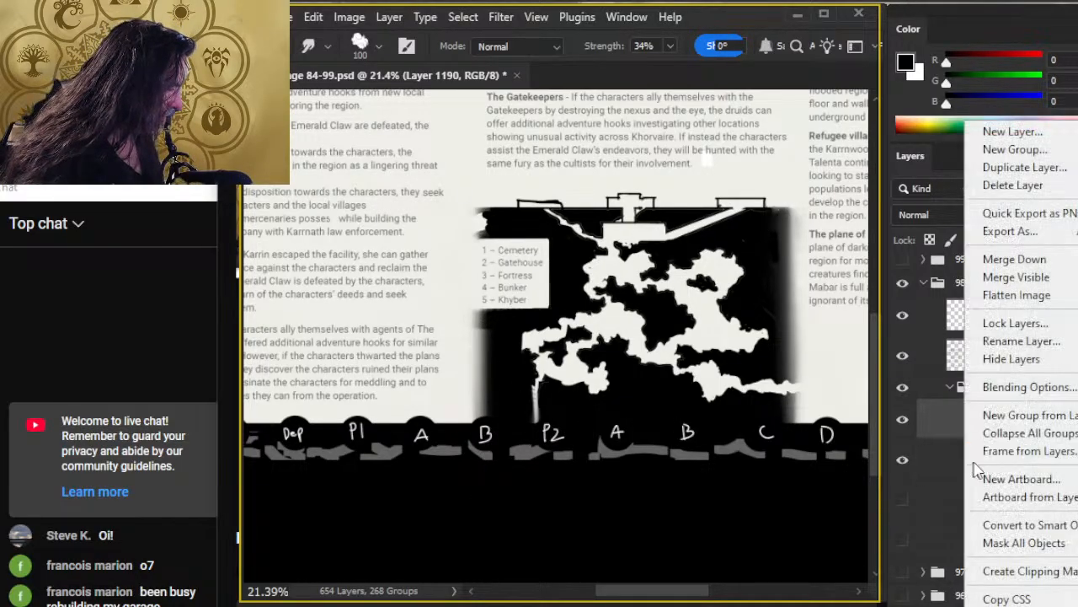
{"action": "left_click", "coordinate": [1007, 259]}
Step: Smudge the map's left edge beside and above the legend at 34% strength to restore its soft fade
{"action": "key", "text": "shift"}
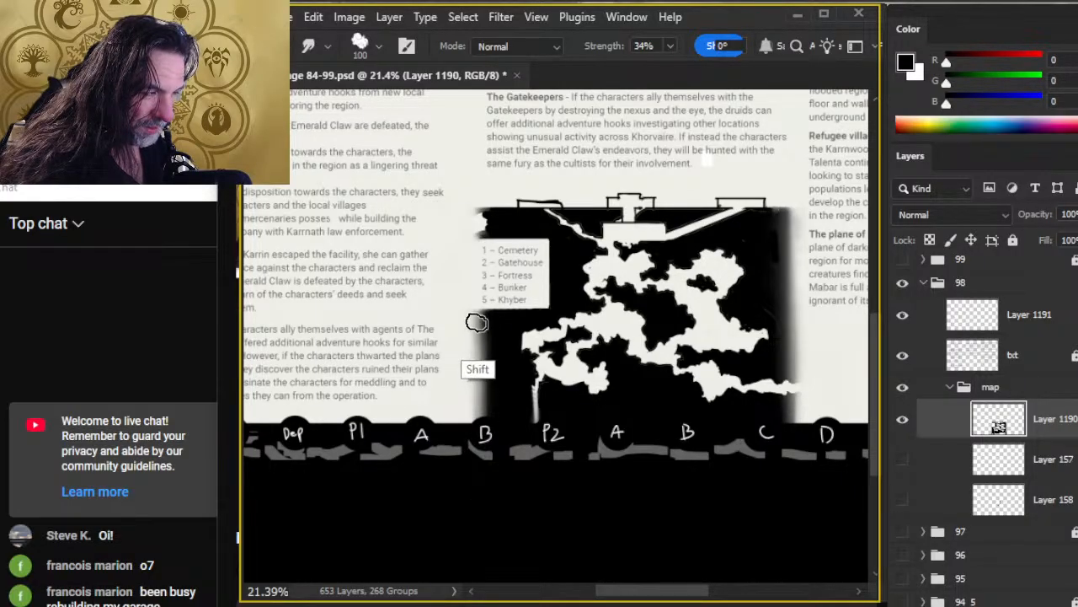
{"action": "left_click_drag", "start_coordinate": [483, 216], "coordinate": [477, 299]}
{"action": "key", "text": "shift"}
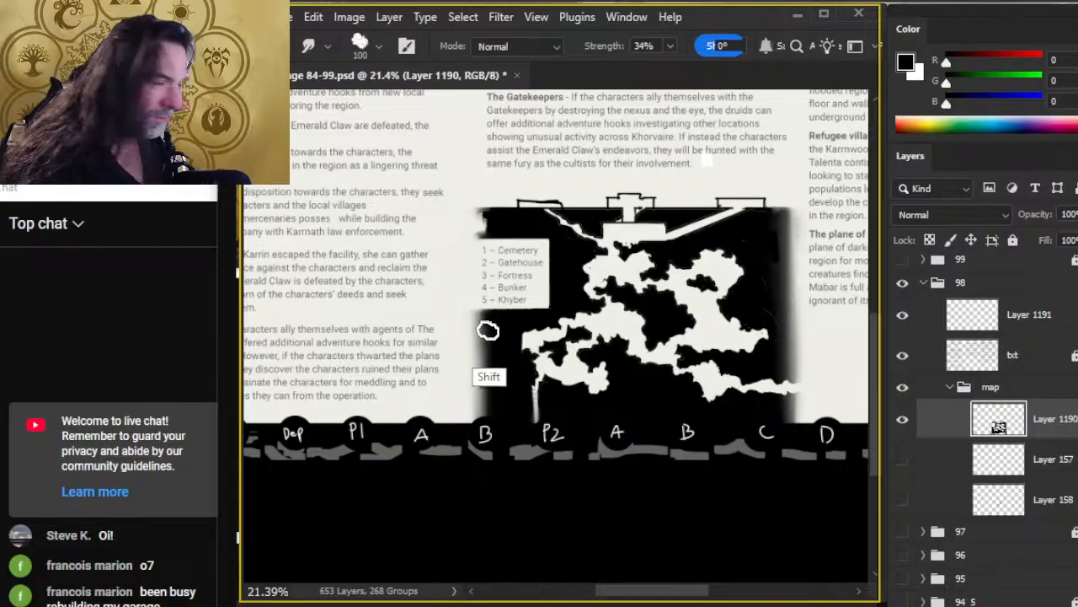
{"action": "mouse_move", "coordinate": [489, 362]}
{"action": "left_mouse_down"}
{"action": "mouse_move", "coordinate": [475, 229]}
{"action": "mouse_move", "coordinate": [474, 307]}
{"action": "mouse_move", "coordinate": [488, 225]}
{"action": "left_mouse_up"}
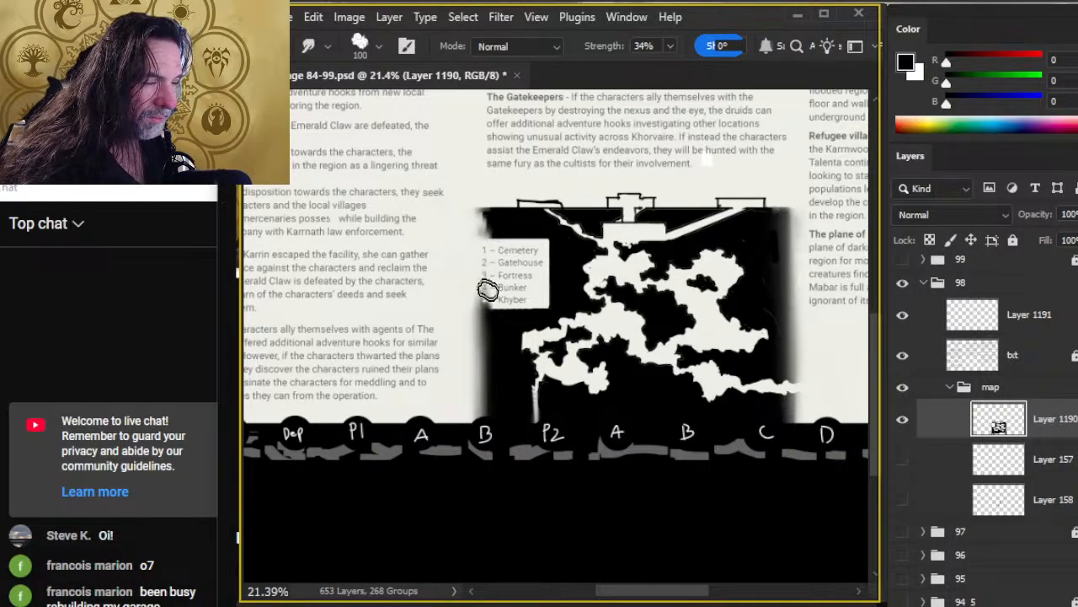
{"action": "left_click", "coordinate": [487, 218], "text": "shift"}
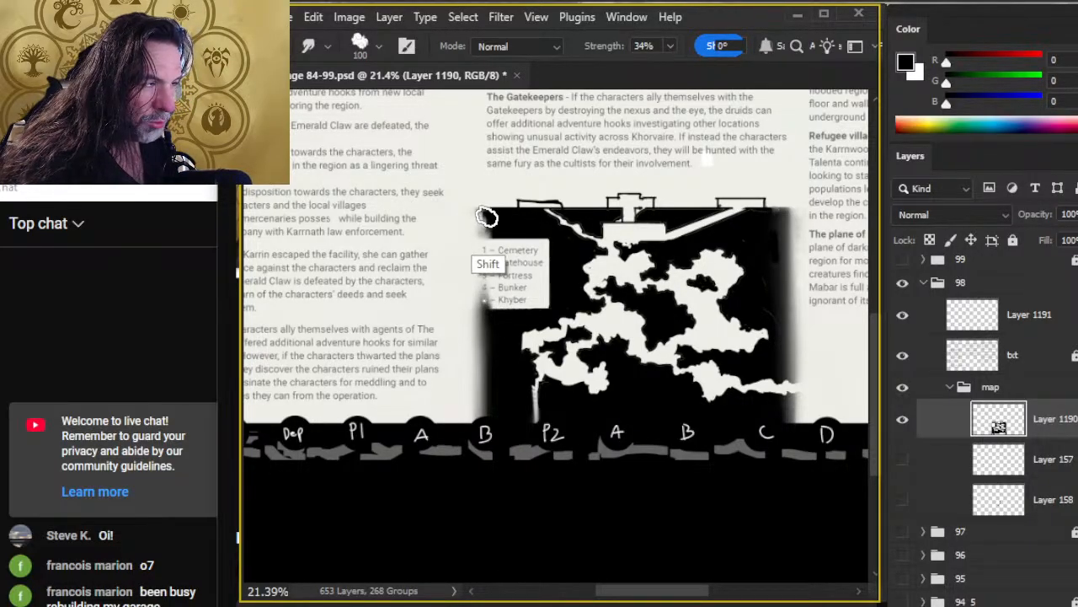
{"action": "left_click_drag", "start_coordinate": [487, 217], "coordinate": [479, 260]}
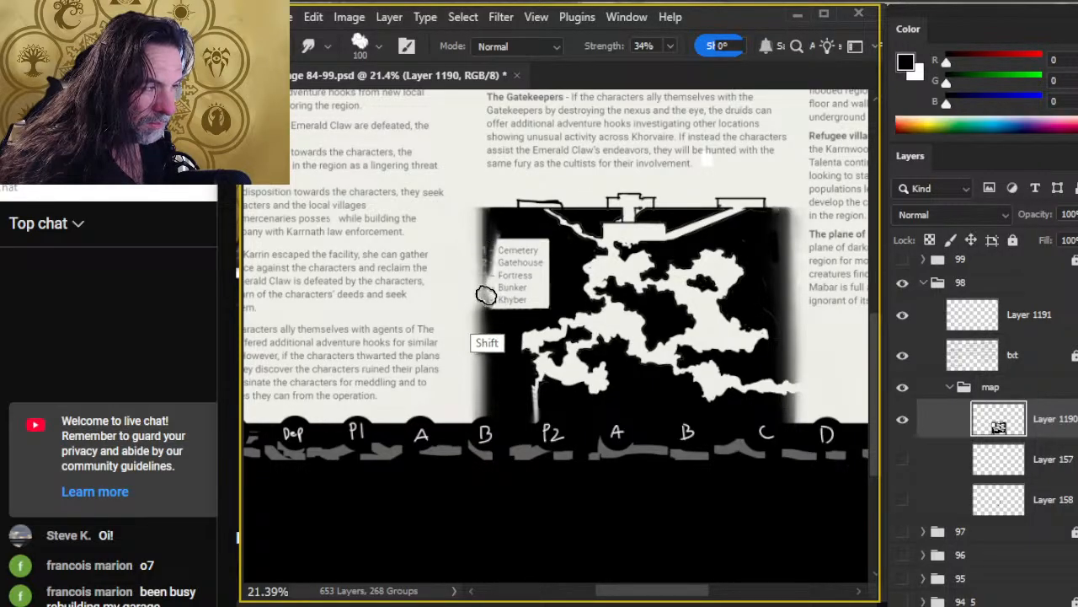
Step: Erase the smudged black from the legend box's top, bottom and left side, enlarging the eraser to 45 for the area behind the numbers
{"action": "key", "text": "e"}
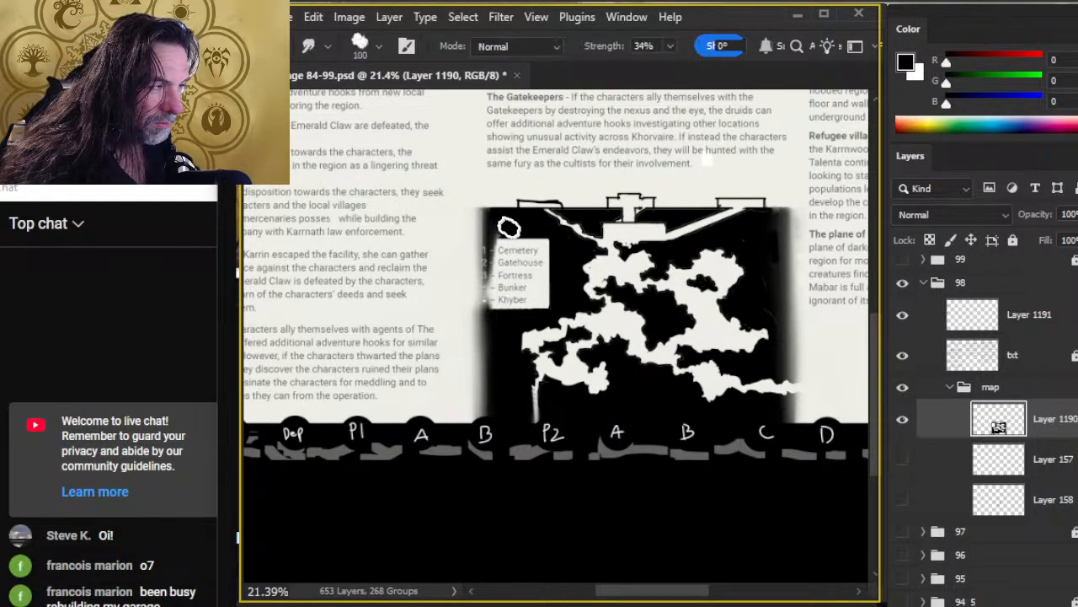
{"action": "key", "text": "b"}
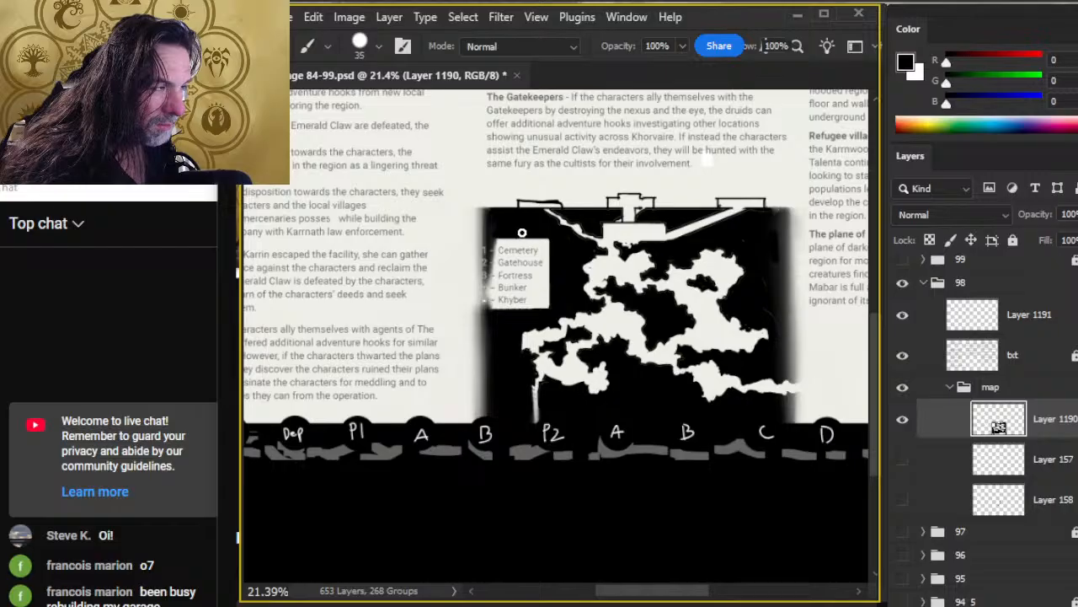
{"action": "key", "text": "r"}
{"action": "key", "text": "e"}
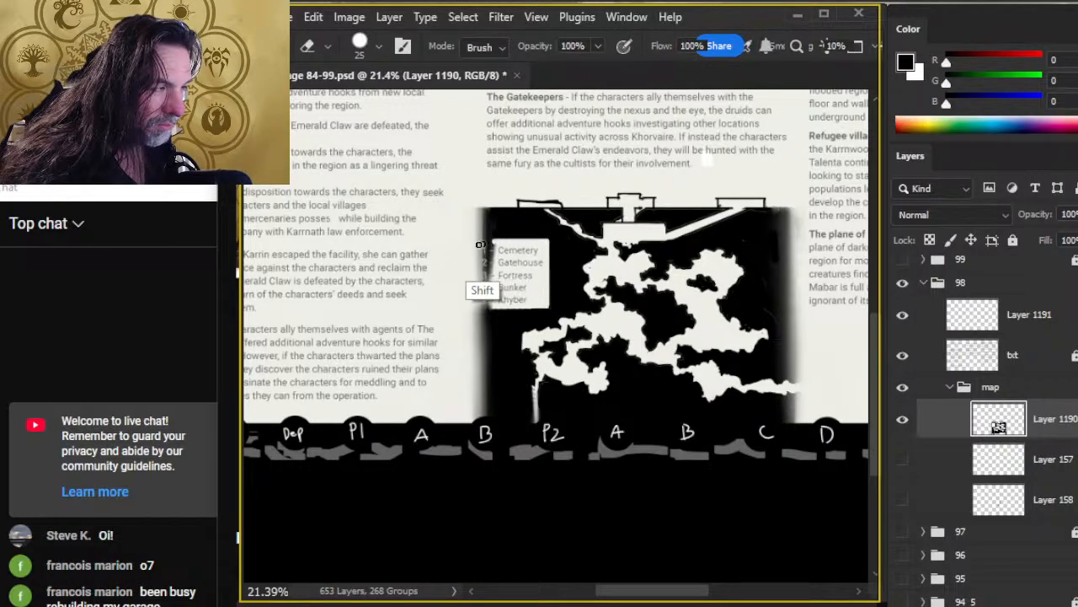
{"action": "left_click", "coordinate": [503, 246], "text": "shift"}
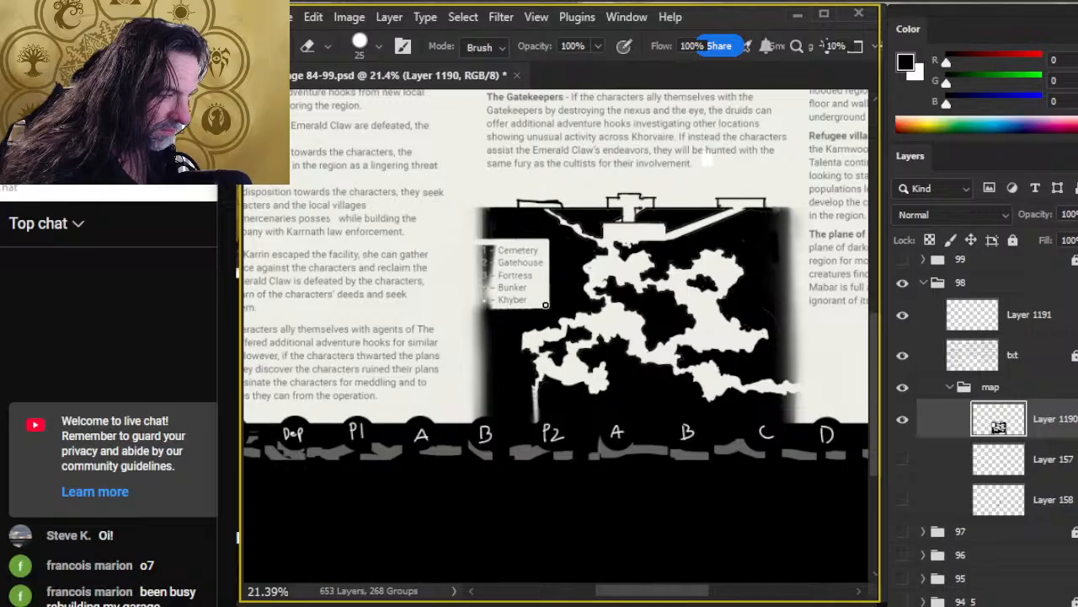
{"action": "left_click", "coordinate": [503, 307], "text": "shift"}
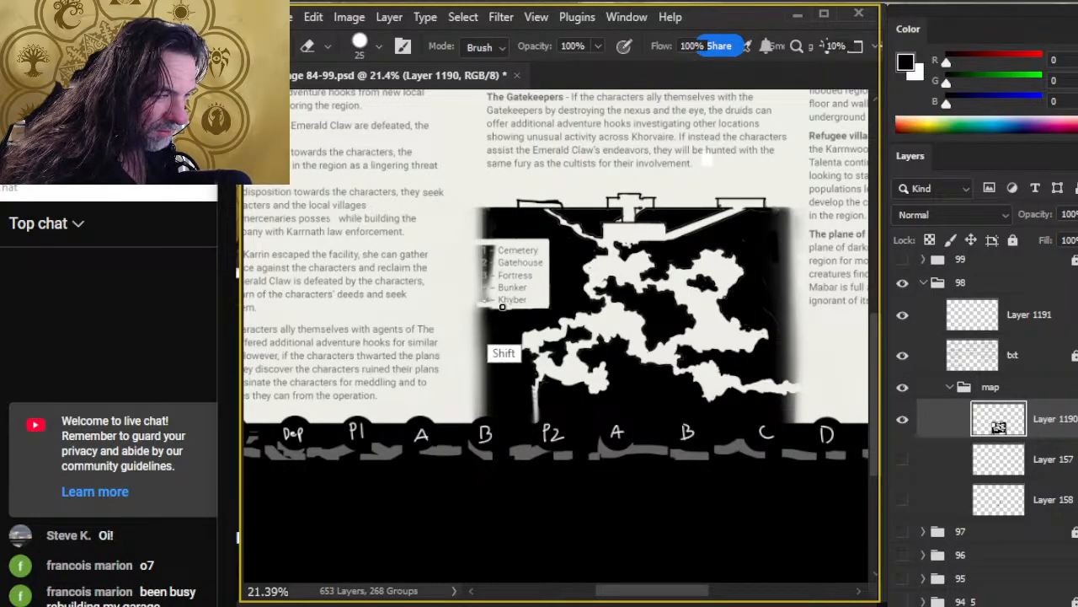
{"action": "left_click", "coordinate": [544, 306], "text": "shift"}
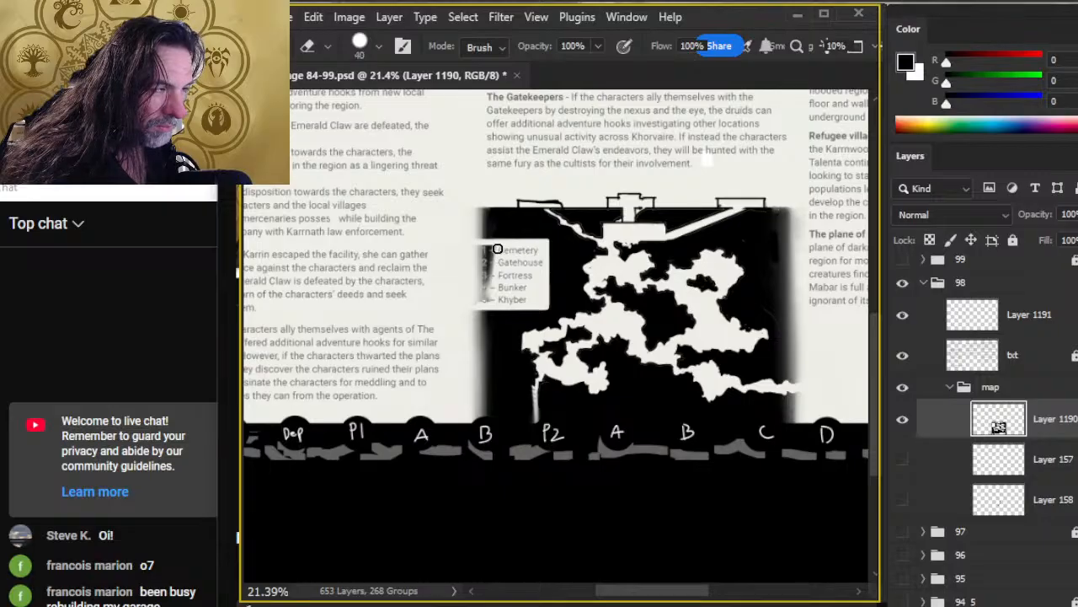
{"action": "key", "text": "bracketright"}
{"action": "mouse_move", "coordinate": [497, 249]}
{"action": "left_mouse_down"}
{"action": "mouse_move", "coordinate": [462, 247]}
{"action": "mouse_move", "coordinate": [480, 265]}
{"action": "mouse_move", "coordinate": [518, 272]}
{"action": "mouse_move", "coordinate": [488, 281]}
{"action": "left_mouse_up"}
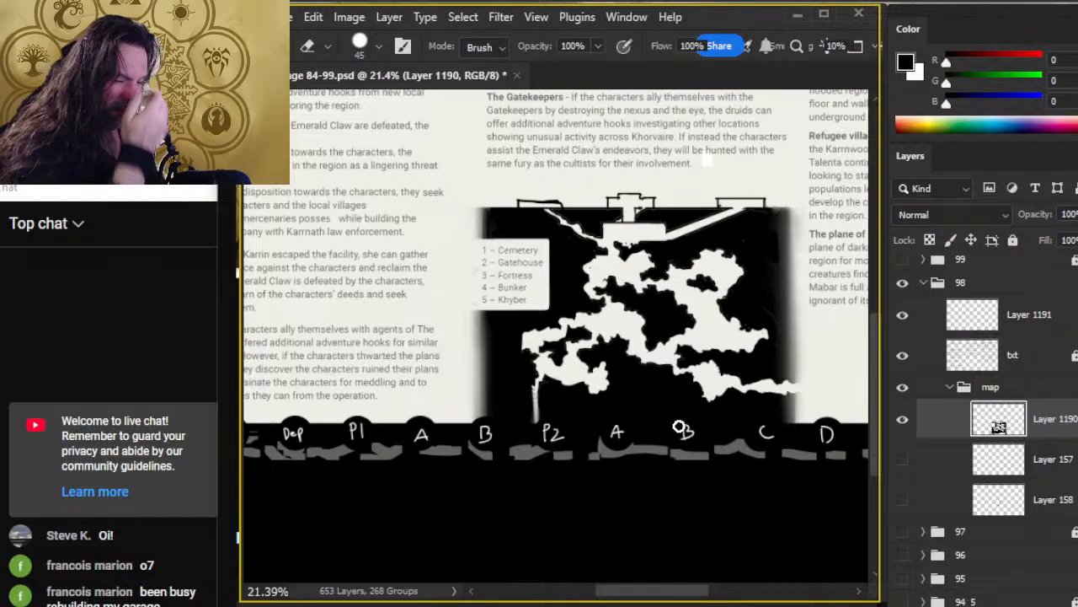
Step: Show Layer 157 and Layer 158 in the map group and merge Layer 157 down into Layer 158
{"action": "key", "text": "ctrl+space"}
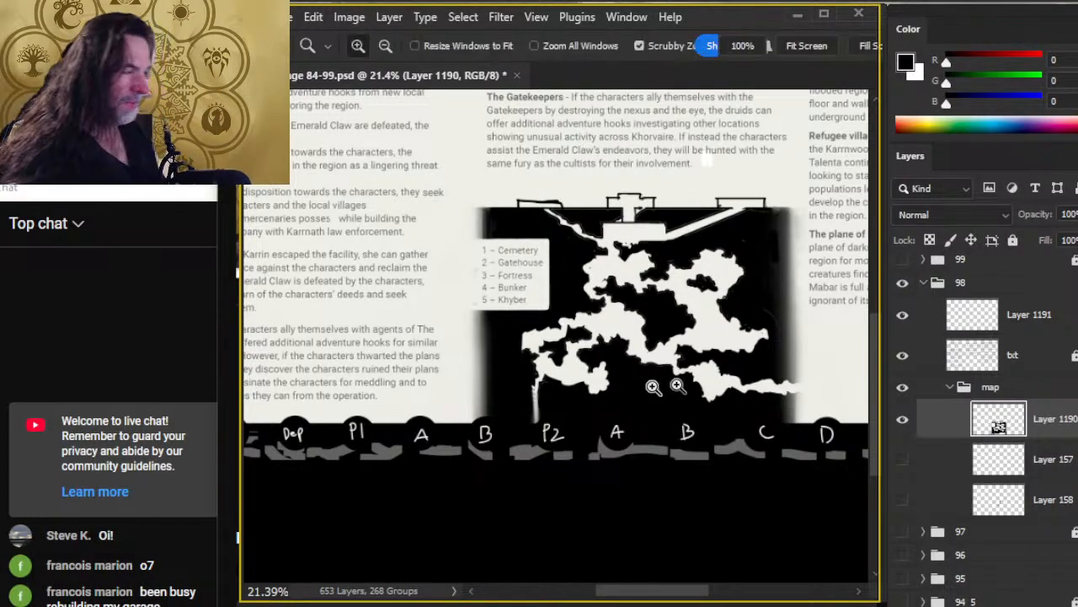
{"action": "left_click_drag", "start_coordinate": [671, 383], "coordinate": [623, 366]}
{"action": "key", "text": "ctrl+z"}
{"action": "key", "text": "ctrl+space"}
{"action": "left_click_drag", "start_coordinate": [652, 430], "coordinate": [640, 426]}
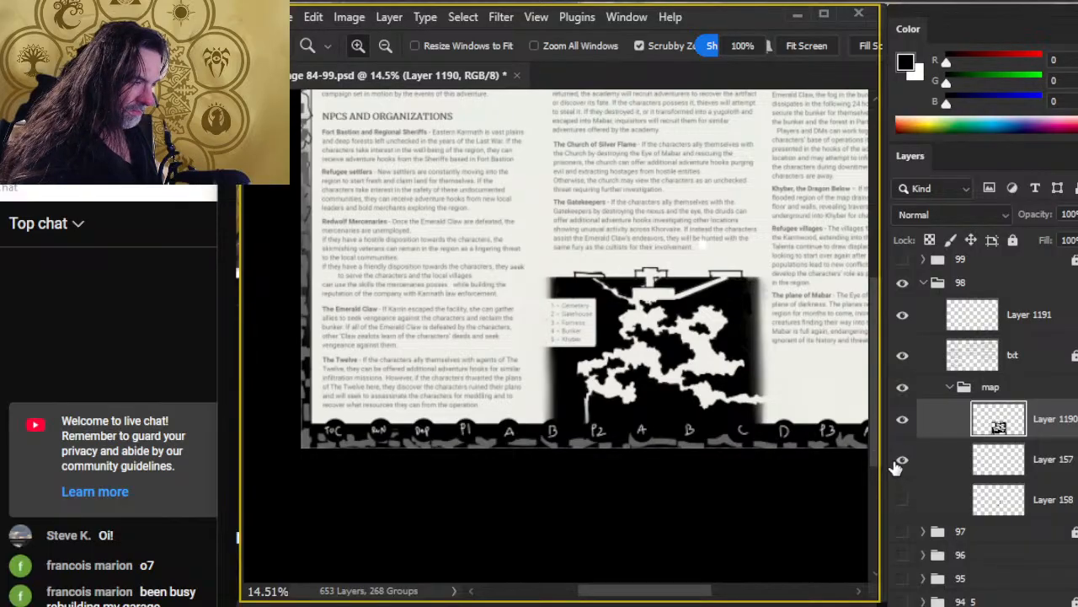
{"action": "left_click", "coordinate": [903, 503]}
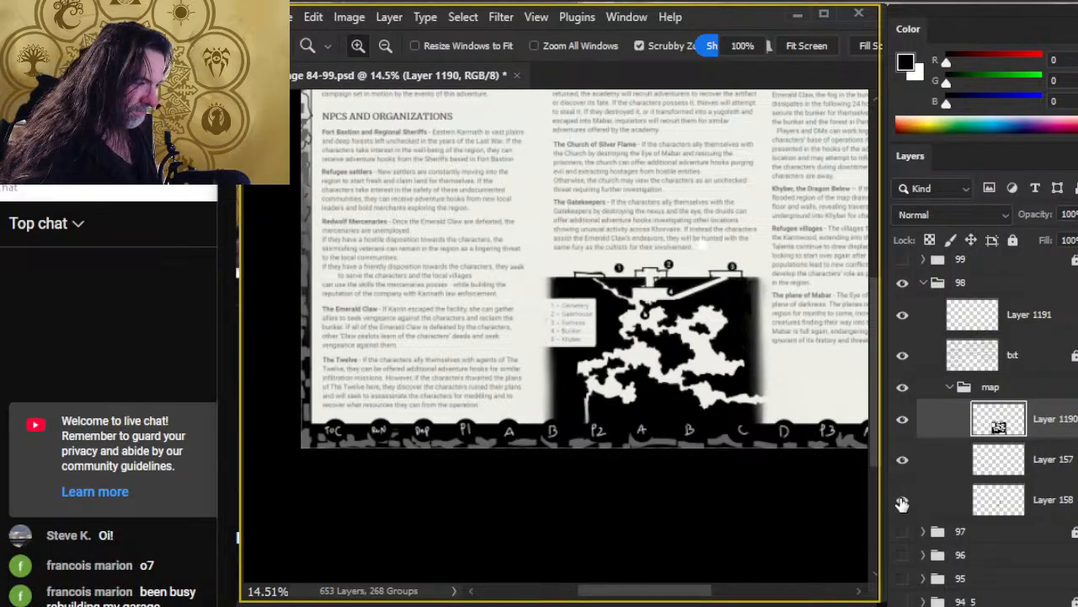
{"action": "right_click", "coordinate": [936, 468]}
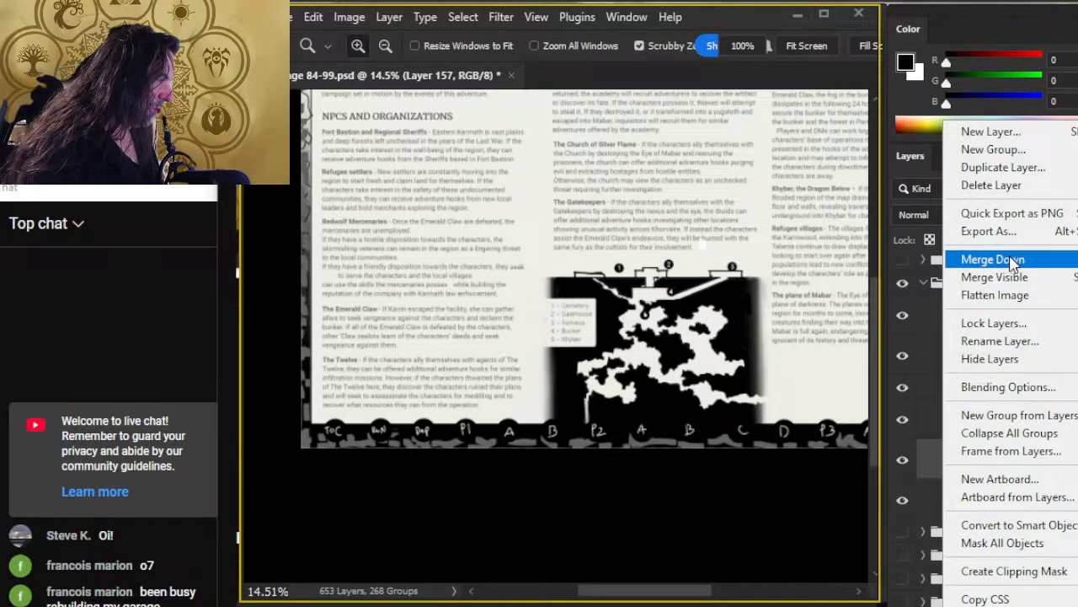
{"action": "left_click", "coordinate": [977, 259]}
Step: Move the 5 marker from the cave entrance down into the central cavern of the map
{"action": "left_click", "coordinate": [687, 315]}
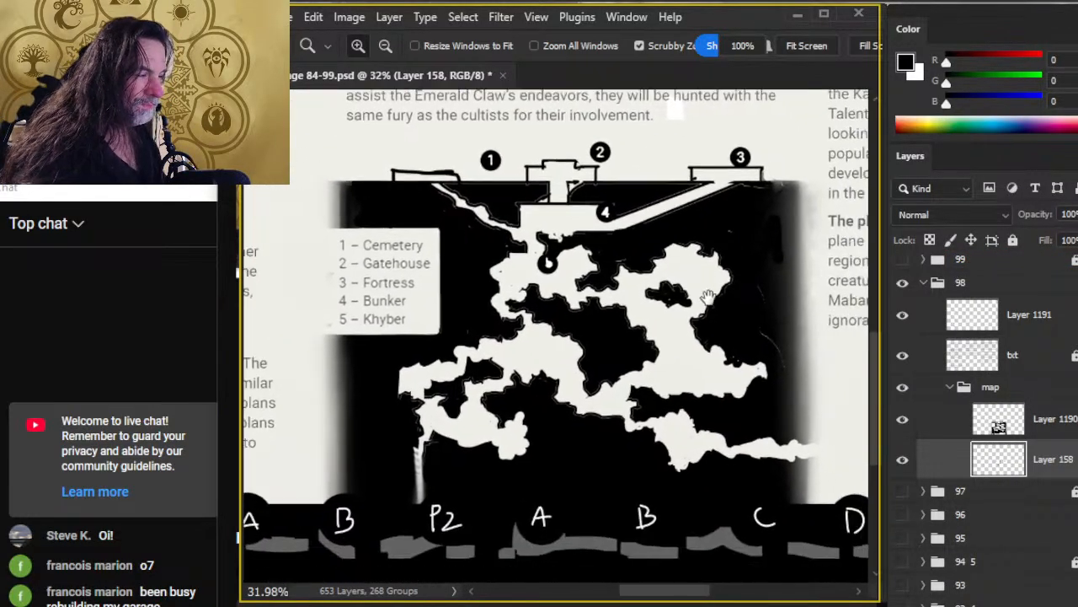
{"action": "key", "text": "l"}
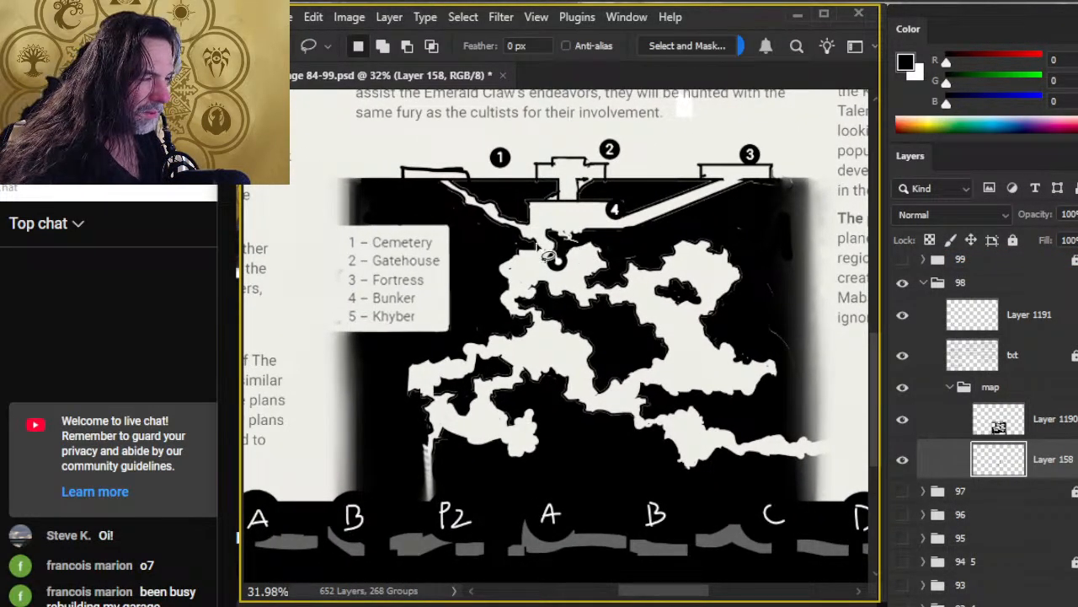
{"action": "key", "text": "v"}
{"action": "mouse_move", "coordinate": [563, 266]}
{"action": "left_mouse_down"}
{"action": "mouse_move", "coordinate": [554, 359]}
{"action": "mouse_move", "coordinate": [544, 349]}
{"action": "left_mouse_up"}
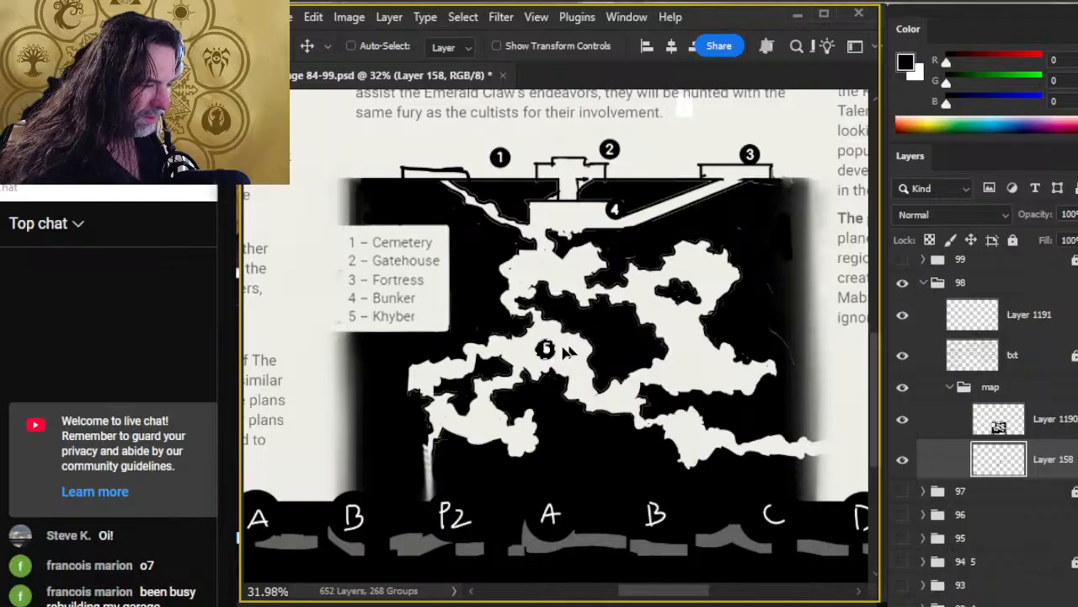
{"action": "key", "text": "ctrl+z"}
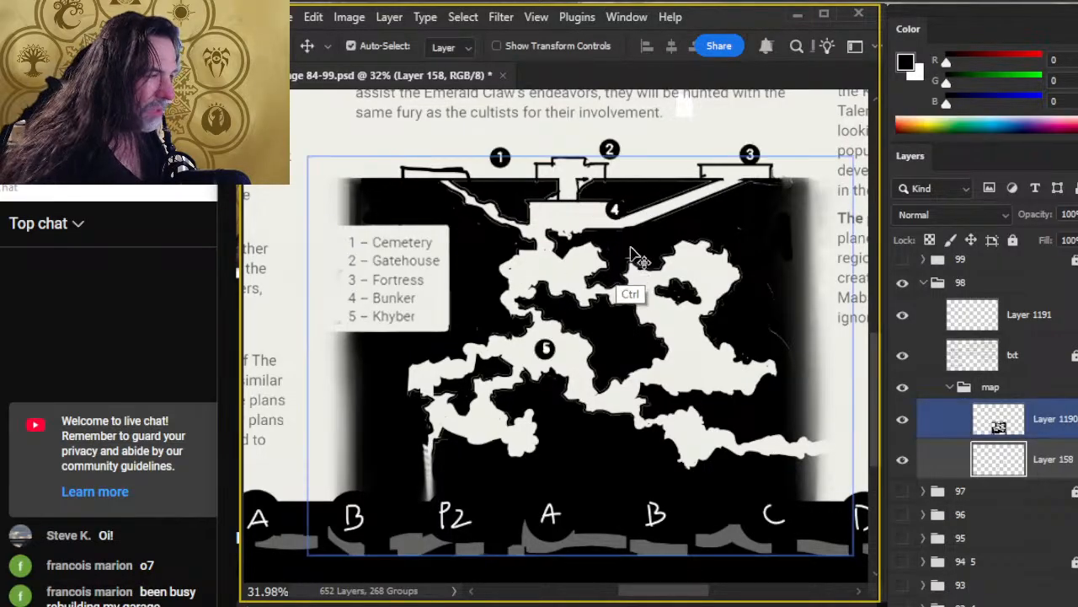
Step: Lasso the 4 marker and move it onto the white bunker room beneath the gatehouse
{"action": "key", "text": "l"}
{"action": "mouse_move", "coordinate": [652, 210]}
{"action": "left_mouse_down"}
{"action": "mouse_move", "coordinate": [598, 242]}
{"action": "mouse_move", "coordinate": [638, 239]}
{"action": "mouse_move", "coordinate": [577, 241]}
{"action": "left_mouse_up"}
{"action": "key", "text": "v"}
{"action": "left_click", "coordinate": [577, 240], "text": "ctrl"}
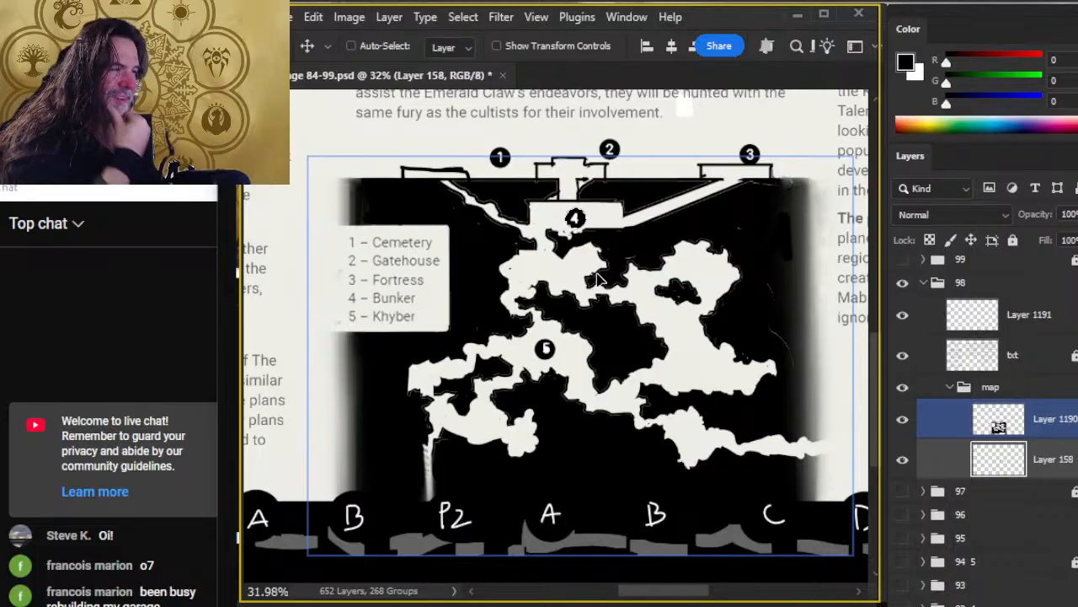
{"action": "left_click", "coordinate": [575, 218], "text": "ctrl"}
Step: Lasso the 1 marker and move it directly above the cemetery outline
{"action": "key", "text": "l"}
{"action": "mouse_move", "coordinate": [485, 139]}
{"action": "left_mouse_down"}
{"action": "mouse_move", "coordinate": [494, 180]}
{"action": "mouse_move", "coordinate": [506, 173]}
{"action": "mouse_move", "coordinate": [444, 166]}
{"action": "left_mouse_up"}
{"action": "key", "text": "v"}
{"action": "key", "text": "ctrl+d"}
Step: Lasso the 2 marker and center it above the gatehouse outline
{"action": "key", "text": "l"}
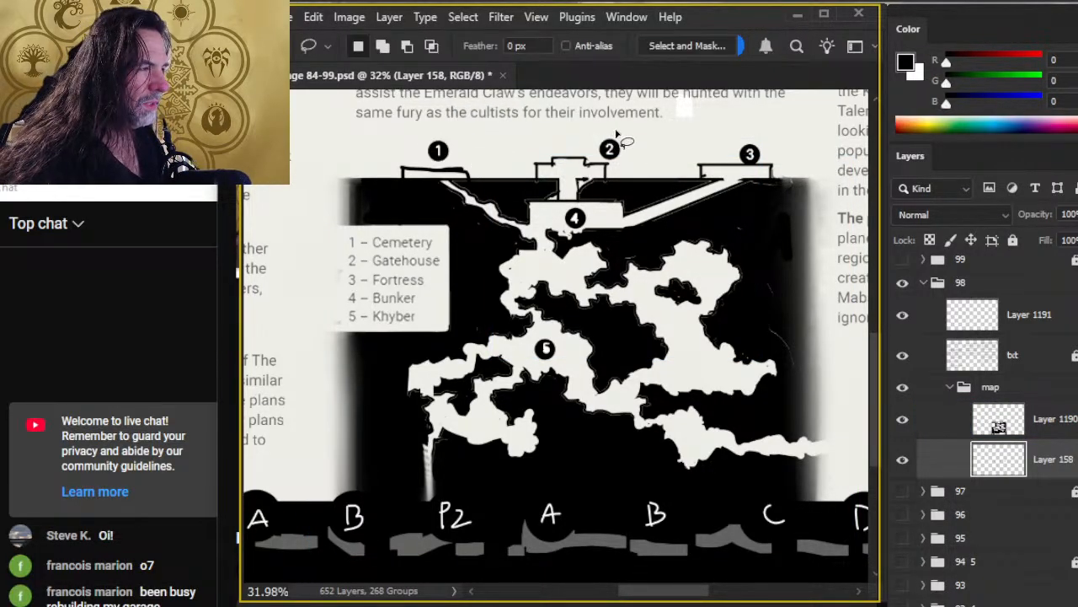
{"action": "mouse_move", "coordinate": [624, 142]}
{"action": "left_mouse_down"}
{"action": "mouse_move", "coordinate": [618, 161]}
{"action": "mouse_move", "coordinate": [577, 154]}
{"action": "mouse_move", "coordinate": [582, 165]}
{"action": "left_mouse_up"}
{"action": "key", "text": "v"}
{"action": "key", "text": "ctrl+d"}
Step: Lasso the 3 marker to position it above the fortress outline
{"action": "key", "text": "l"}
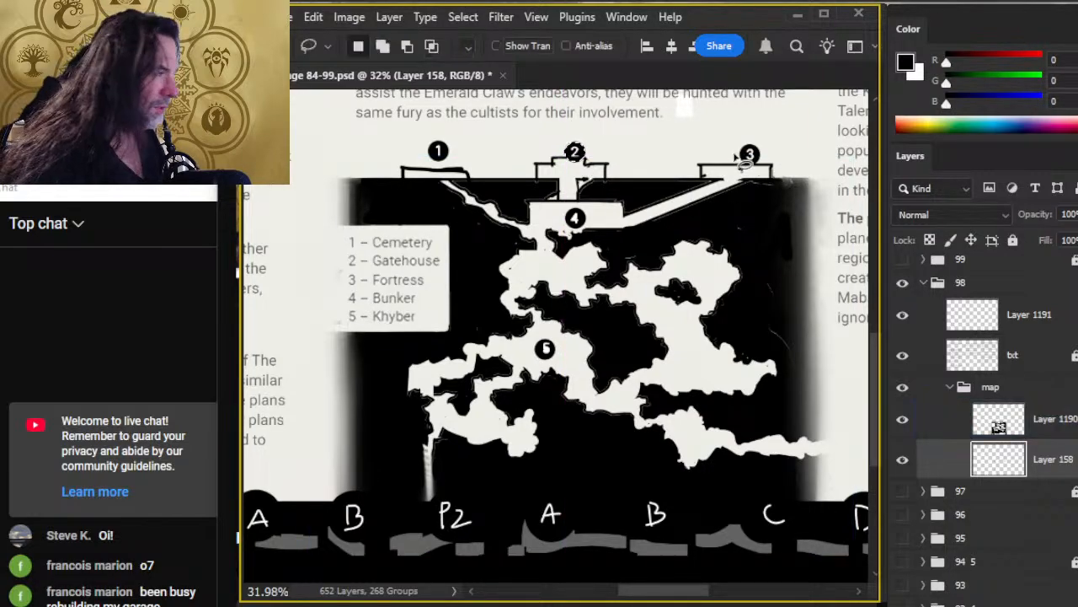
{"action": "mouse_move", "coordinate": [743, 162]}
{"action": "left_mouse_down"}
{"action": "mouse_move", "coordinate": [774, 167]}
{"action": "mouse_move", "coordinate": [758, 167]}
{"action": "left_mouse_up"}
{"action": "key", "text": "v"}
{"action": "key", "text": "z"}
{"action": "left_click_drag", "start_coordinate": [741, 256], "coordinate": [687, 239]}
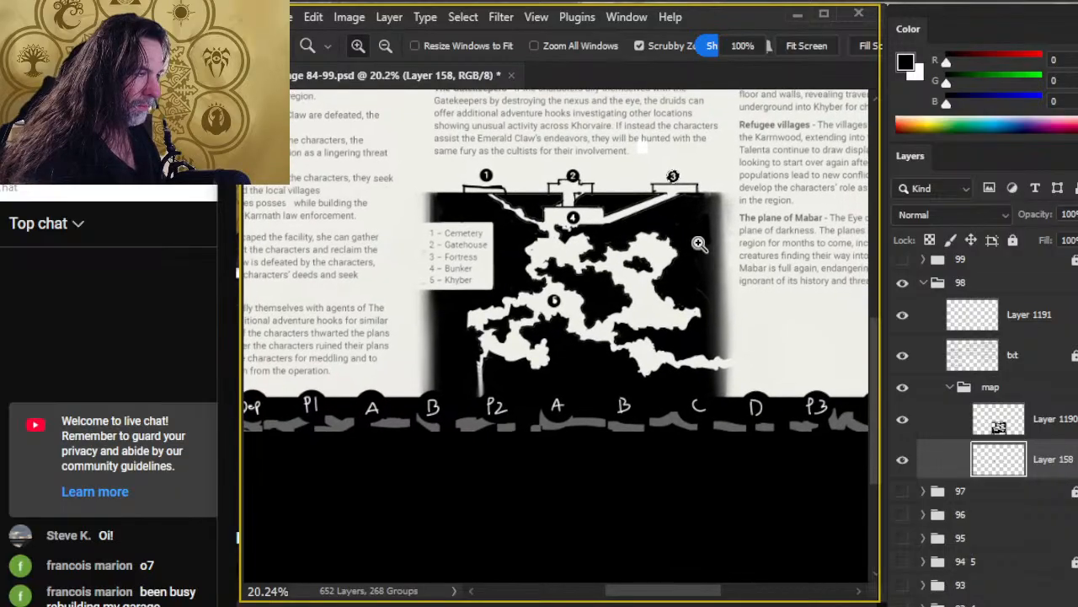
Step: Lasso the 4 marker and nudge it slightly within the bunker room
{"action": "key", "text": "l"}
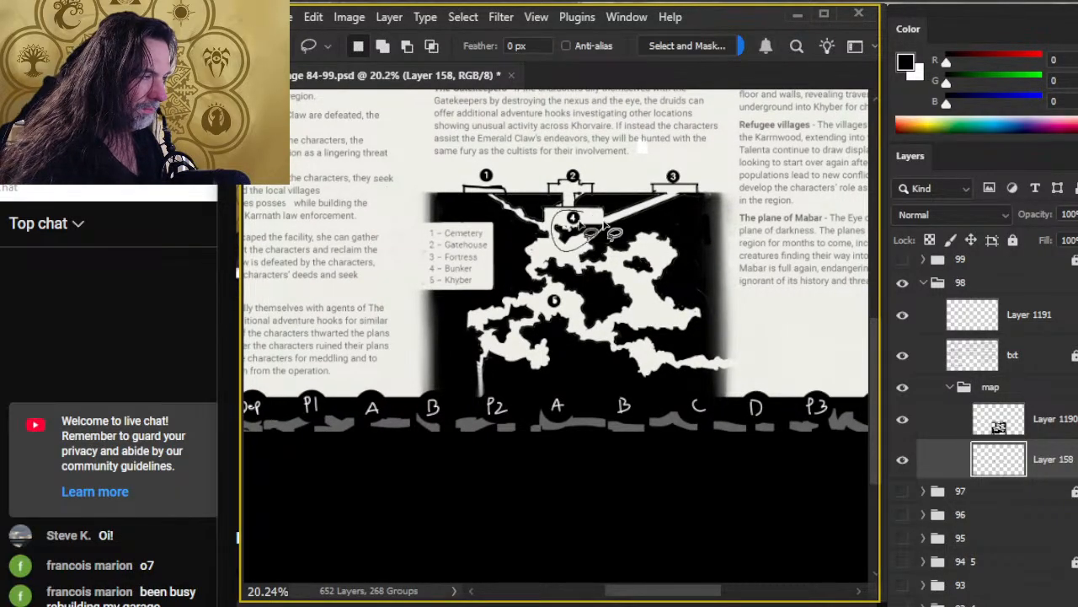
{"action": "key", "text": "v"}
{"action": "left_click", "coordinate": [595, 333], "text": "ctrl"}
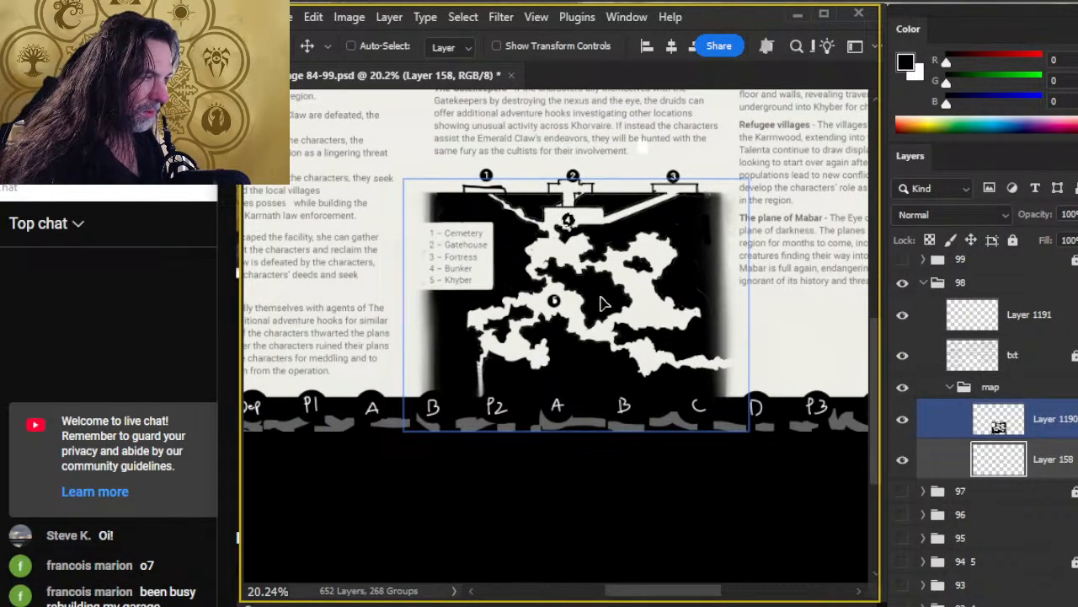
{"action": "left_click", "coordinate": [554, 301], "text": "ctrl"}
{"action": "left_click", "coordinate": [553, 301], "text": "ctrl"}
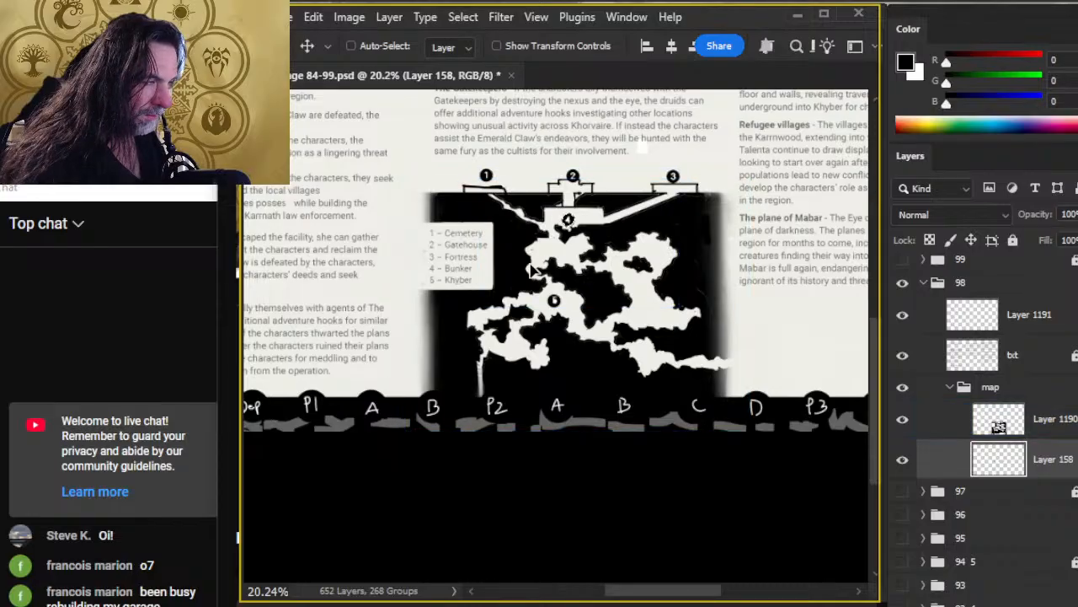
{"action": "left_click", "coordinate": [532, 271], "text": "ctrl"}
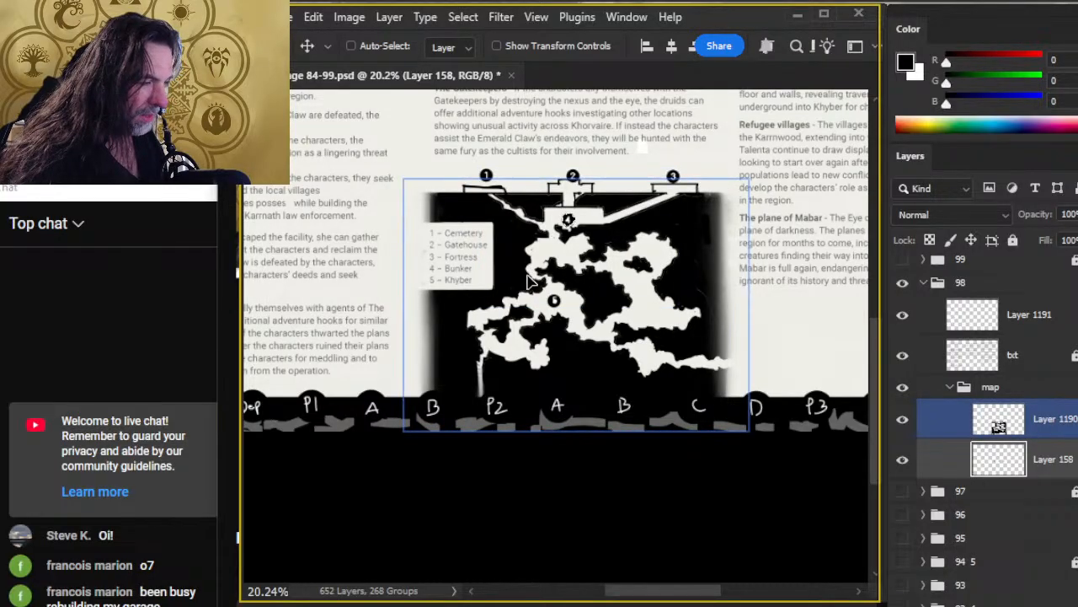
{"action": "left_click", "coordinate": [515, 305], "text": "ctrl"}
{"action": "left_click", "coordinate": [511, 305], "text": "ctrl"}
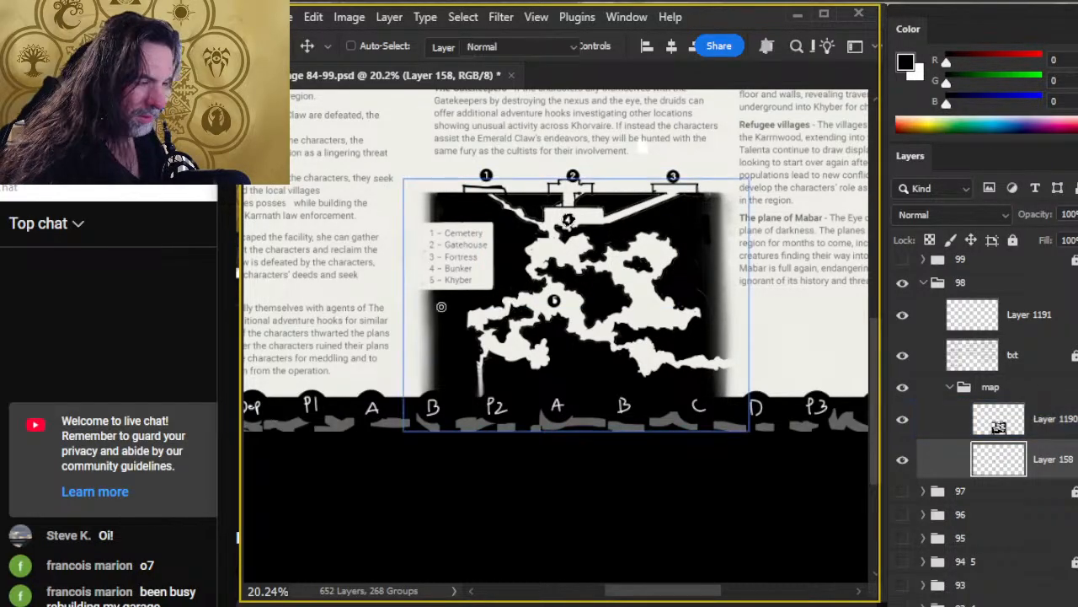
Step: On Layer 1190, paint black over the western end of the tunnel leading from the 5 marker's cavern
{"action": "key", "text": "b"}
{"action": "left_click", "coordinate": [942, 394]}
{"action": "left_click", "coordinate": [940, 422]}
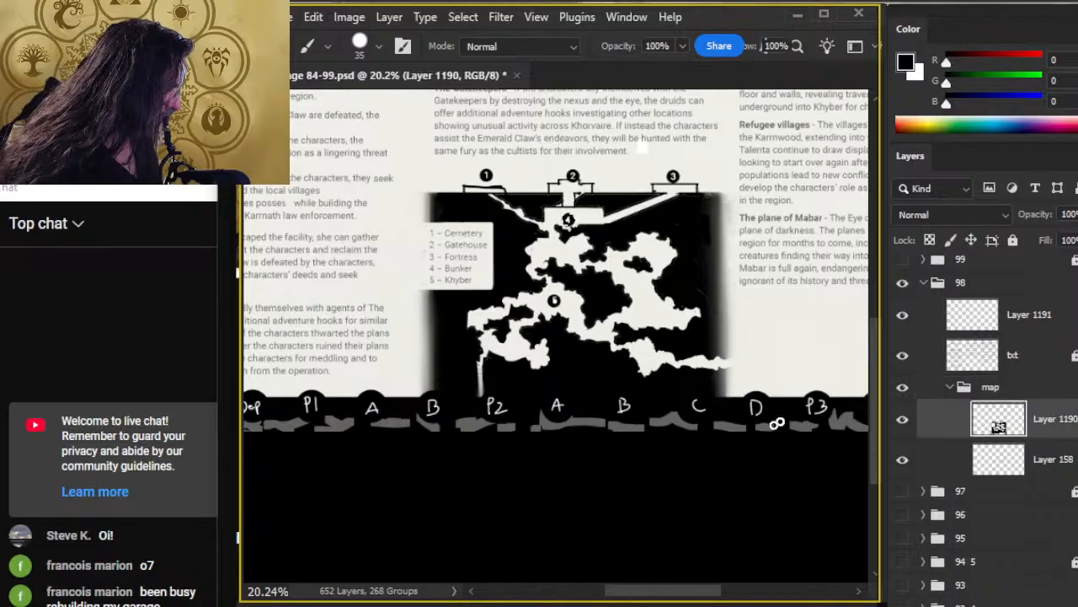
{"action": "key", "text": "l"}
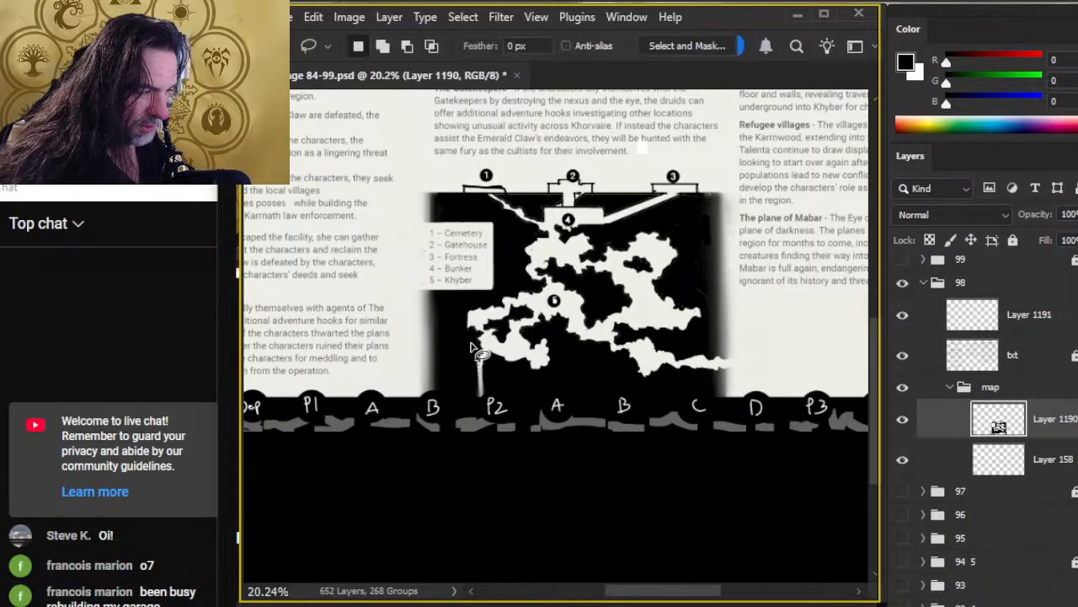
{"action": "key", "text": "r"}
{"action": "key", "text": "b"}
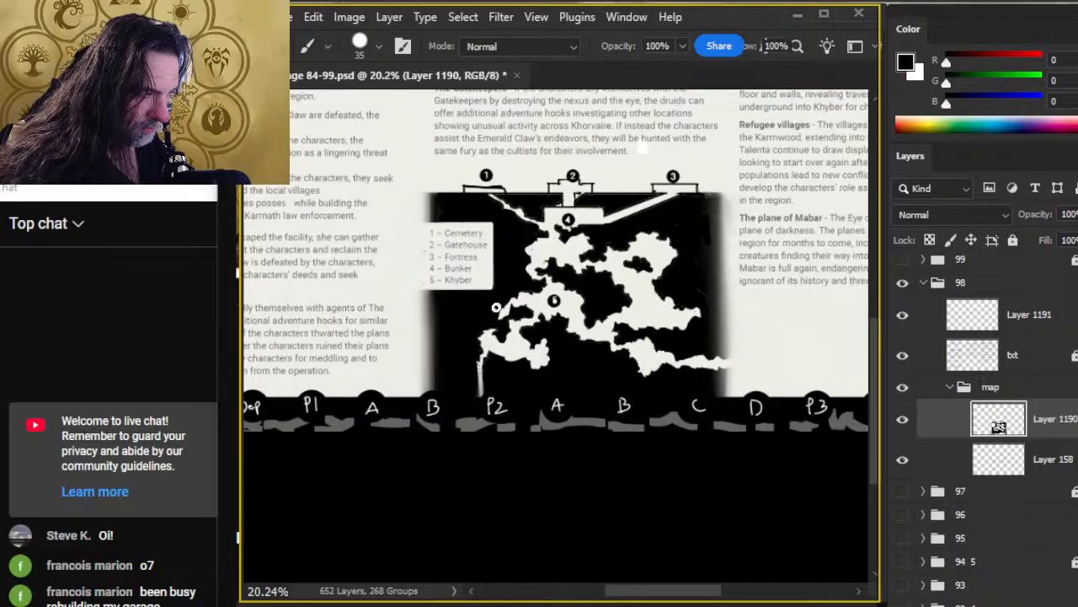
Step: Erase a wider western cavern on Layer 1190 and extend its passage to the map's left edge, reducing the eraser to 25
{"action": "key", "text": "e"}
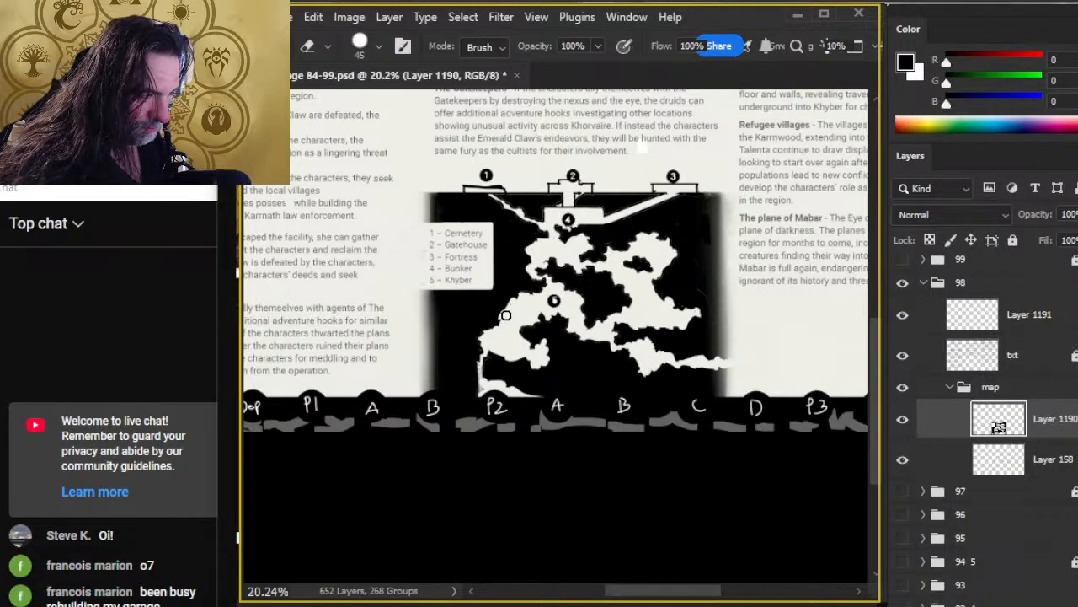
{"action": "mouse_move", "coordinate": [503, 315]}
{"action": "left_mouse_down"}
{"action": "mouse_move", "coordinate": [472, 334]}
{"action": "mouse_move", "coordinate": [486, 334]}
{"action": "left_mouse_up"}
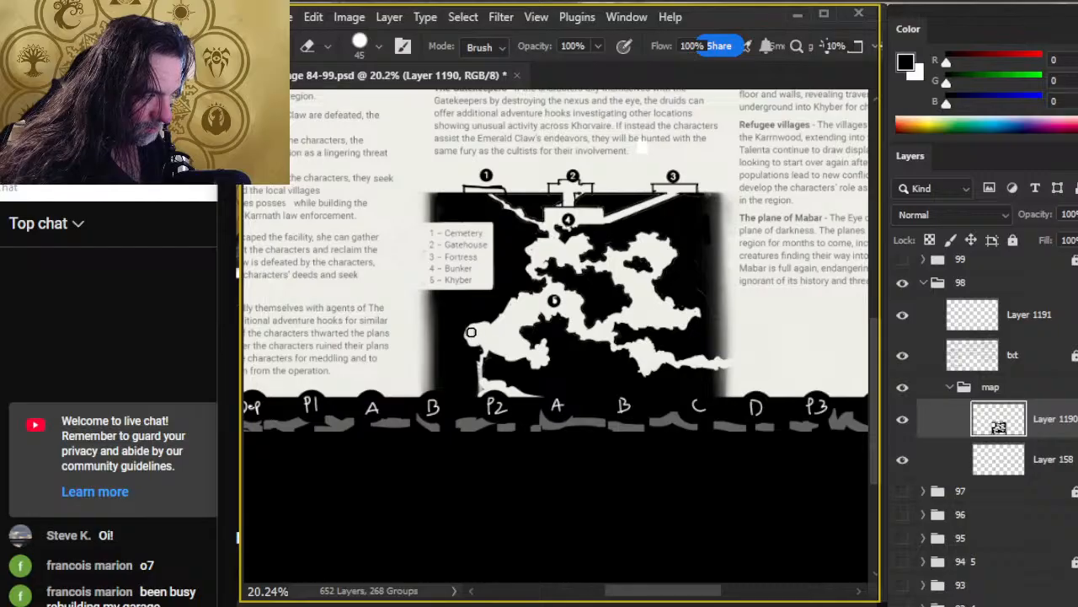
{"action": "key", "text": "bracketleft"}
{"action": "key", "text": "bracketleft"}
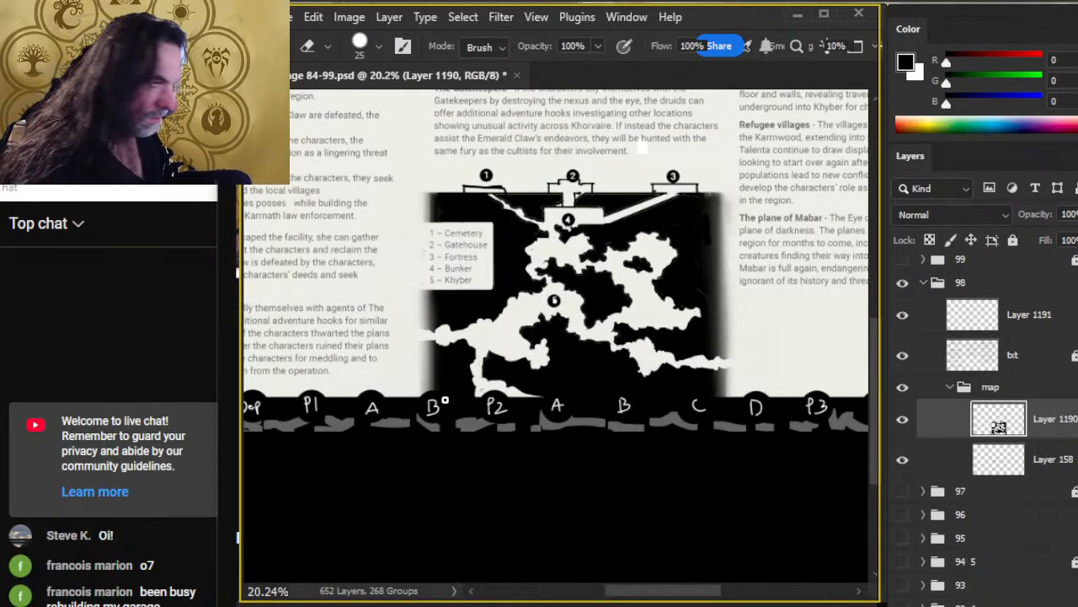
Step: Enlarge the number markers on Layer 158 with Free Transform by stretching them outward at opposite corners
{"action": "key", "text": "z"}
{"action": "left_click_drag", "start_coordinate": [543, 383], "coordinate": [459, 363]}
{"action": "left_click_drag", "start_coordinate": [562, 471], "coordinate": [599, 466]}
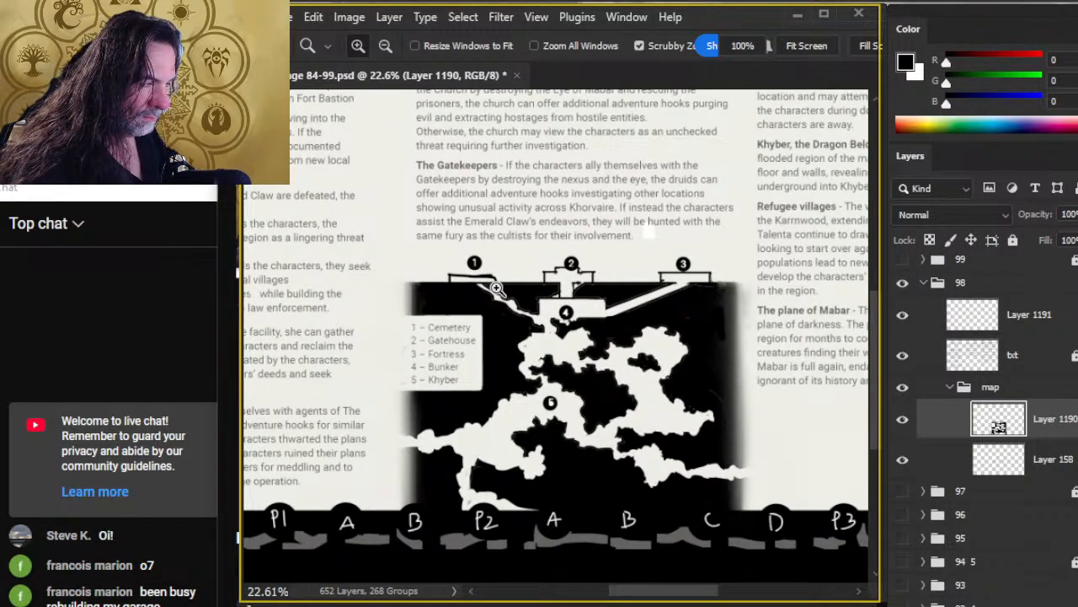
{"action": "left_click", "coordinate": [1037, 455]}
{"action": "key", "text": "l"}
{"action": "right_click", "coordinate": [627, 369]}
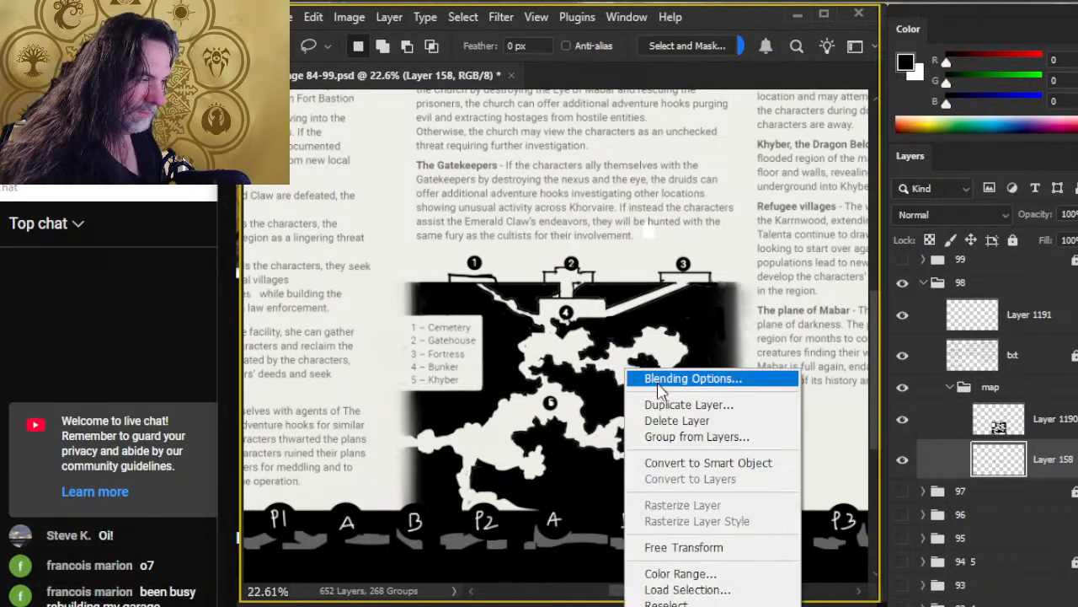
{"action": "left_click", "coordinate": [706, 548]}
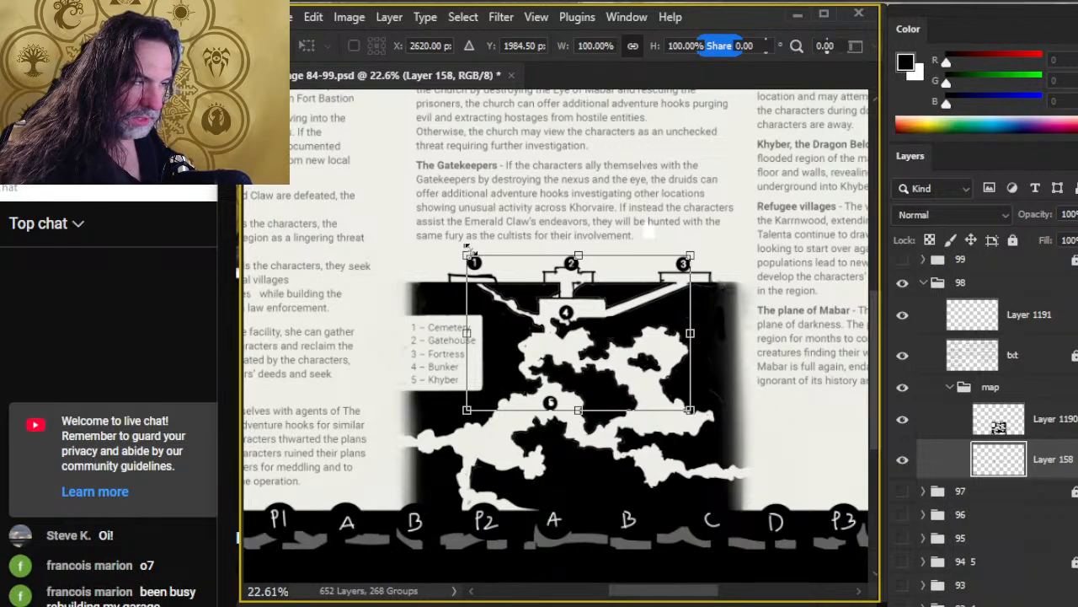
{"action": "left_click_drag", "start_coordinate": [467, 251], "coordinate": [440, 237]}
{"action": "left_click_drag", "start_coordinate": [633, 323], "coordinate": [647, 336]}
{"action": "key", "text": "Return"}
Step: Lasso the enlarged 4 marker and move it back into the middle of the bunker room
{"action": "key", "text": "l"}
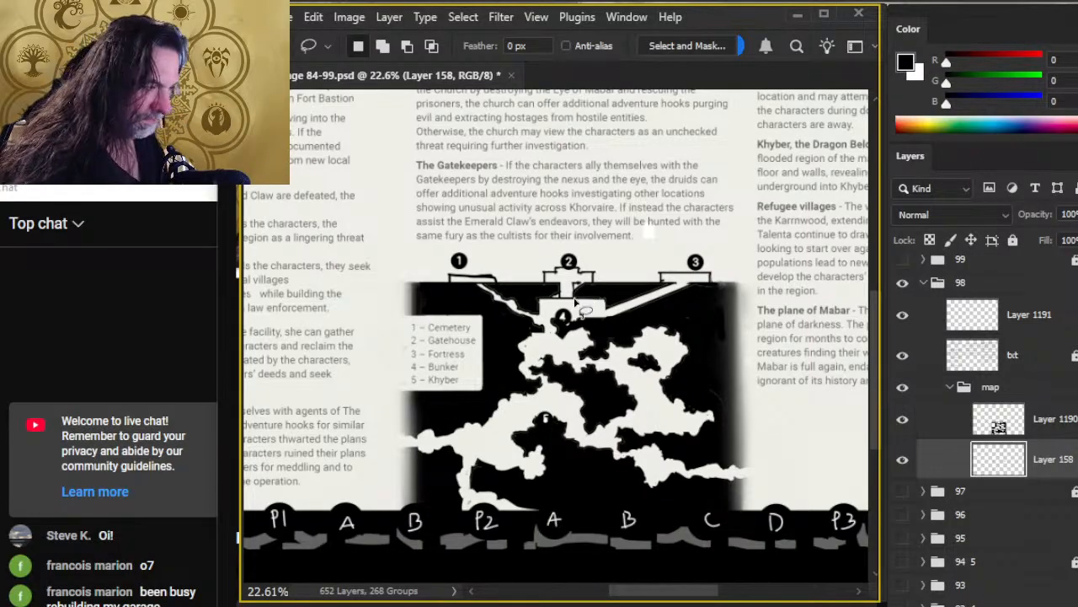
{"action": "mouse_move", "coordinate": [590, 301]}
{"action": "left_mouse_down"}
{"action": "mouse_move", "coordinate": [594, 331]}
{"action": "mouse_move", "coordinate": [587, 314]}
{"action": "left_mouse_up"}
{"action": "key", "text": "v"}
{"action": "left_click_drag", "start_coordinate": [575, 324], "coordinate": [571, 310]}
{"action": "key", "text": "ctrl+d"}
{"action": "key", "text": "l"}
{"action": "left_click", "coordinate": [560, 456]}
{"action": "key", "text": "v"}
{"action": "left_click_drag", "start_coordinate": [580, 400], "coordinate": [587, 447]}
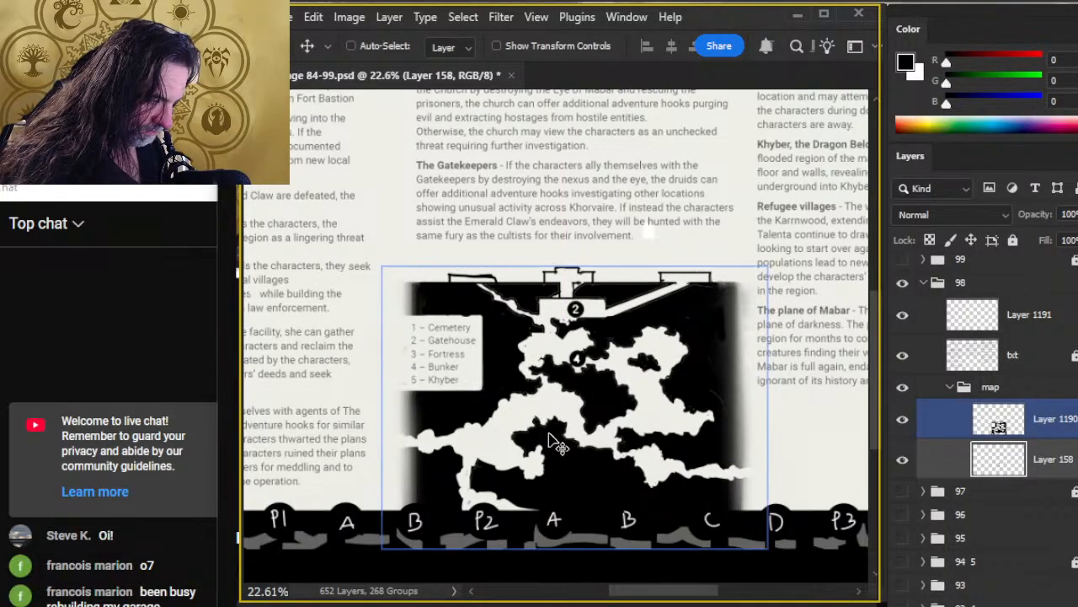
{"action": "key", "text": "ctrl+z"}
Step: Lasso the 5 marker and move it up and to the left into the white cavern area
{"action": "key", "text": "l"}
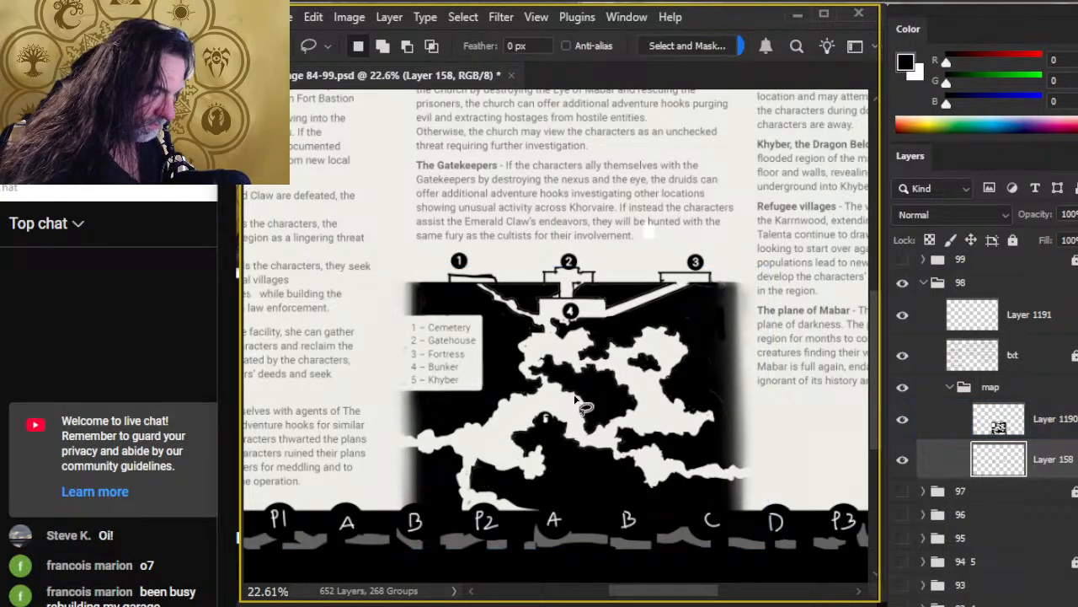
{"action": "key", "text": "v"}
{"action": "left_click_drag", "start_coordinate": [571, 446], "coordinate": [546, 438]}
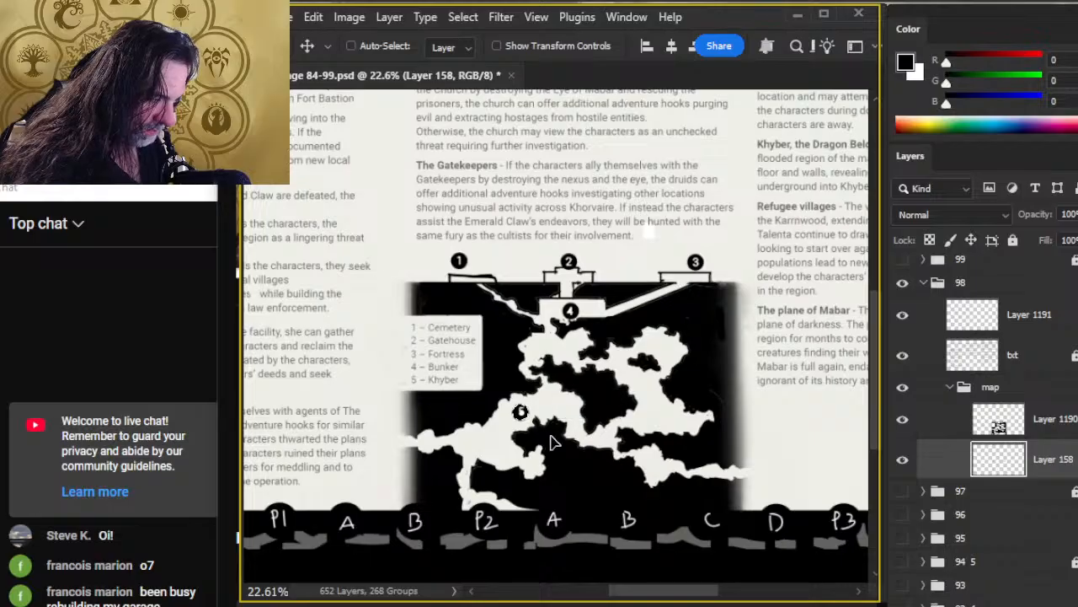
{"action": "key", "text": "l"}
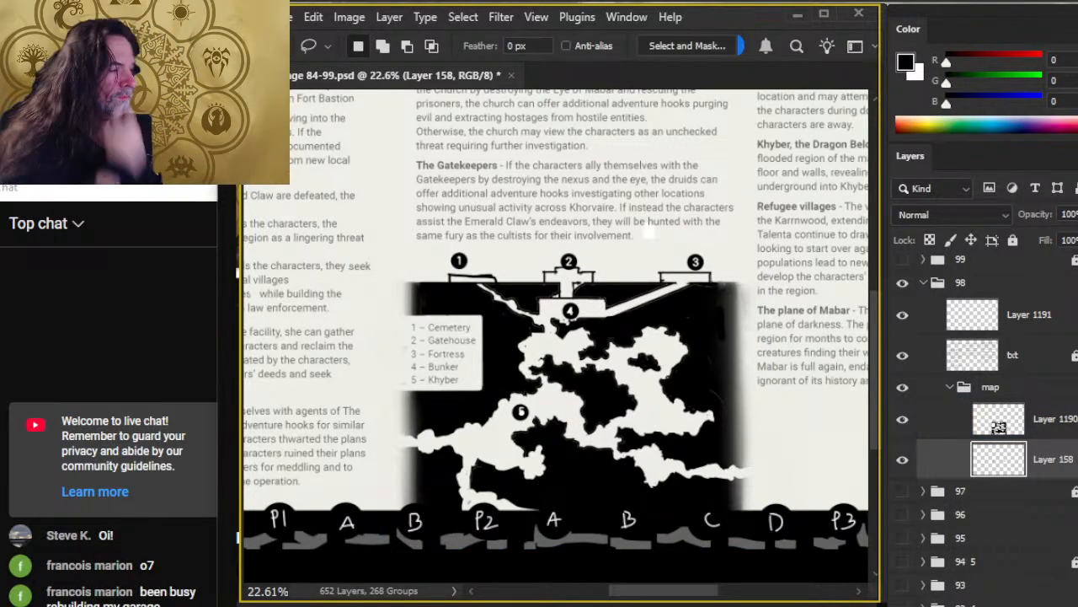
{"action": "key", "text": "v"}
{"action": "mouse_move", "coordinate": [642, 394]}
{"action": "left_mouse_down"}
{"action": "mouse_move", "coordinate": [612, 389]}
{"action": "mouse_move", "coordinate": [631, 429]}
{"action": "mouse_move", "coordinate": [685, 429]}
{"action": "mouse_move", "coordinate": [660, 439]}
{"action": "mouse_move", "coordinate": [649, 390]}
{"action": "left_mouse_up"}
{"action": "key", "text": "z"}
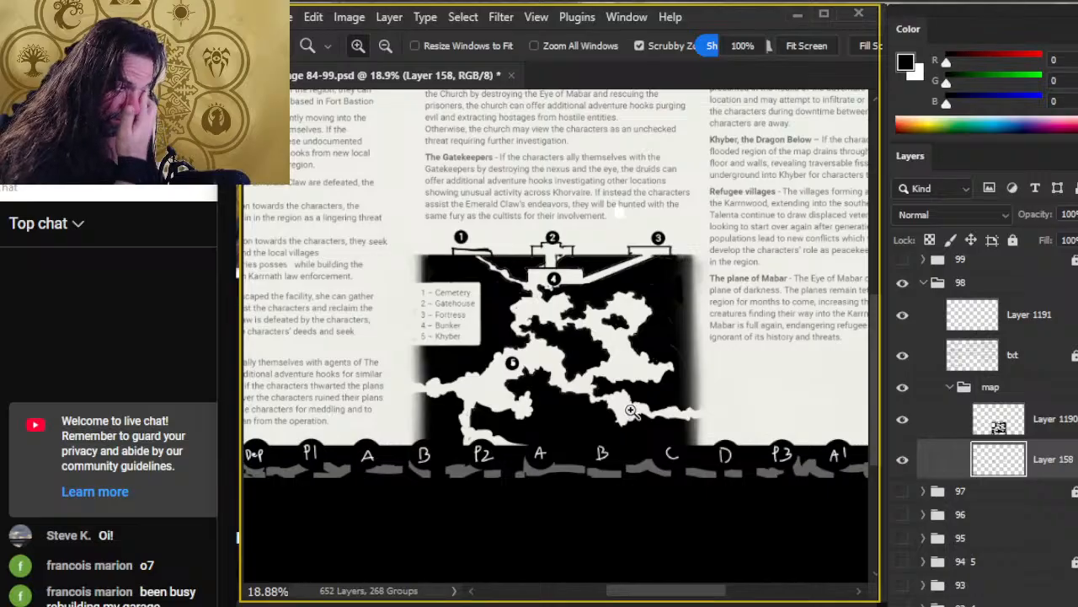
Step: Hide Layer 158, place it above Layer 1190 in the map group, and rename it icons
{"action": "left_click", "coordinate": [903, 459]}
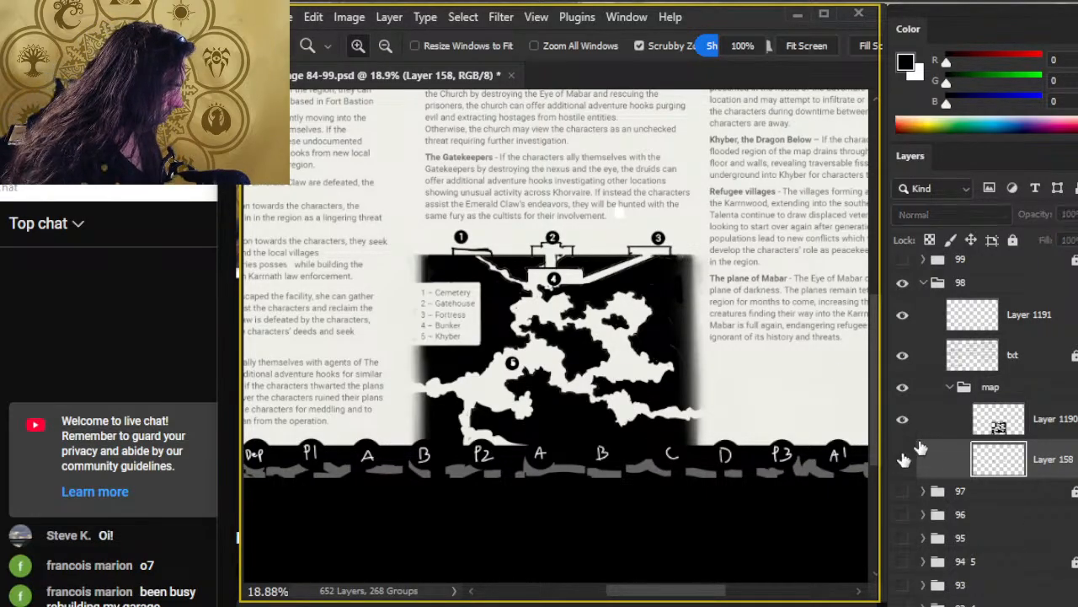
{"action": "left_click", "coordinate": [1024, 430]}
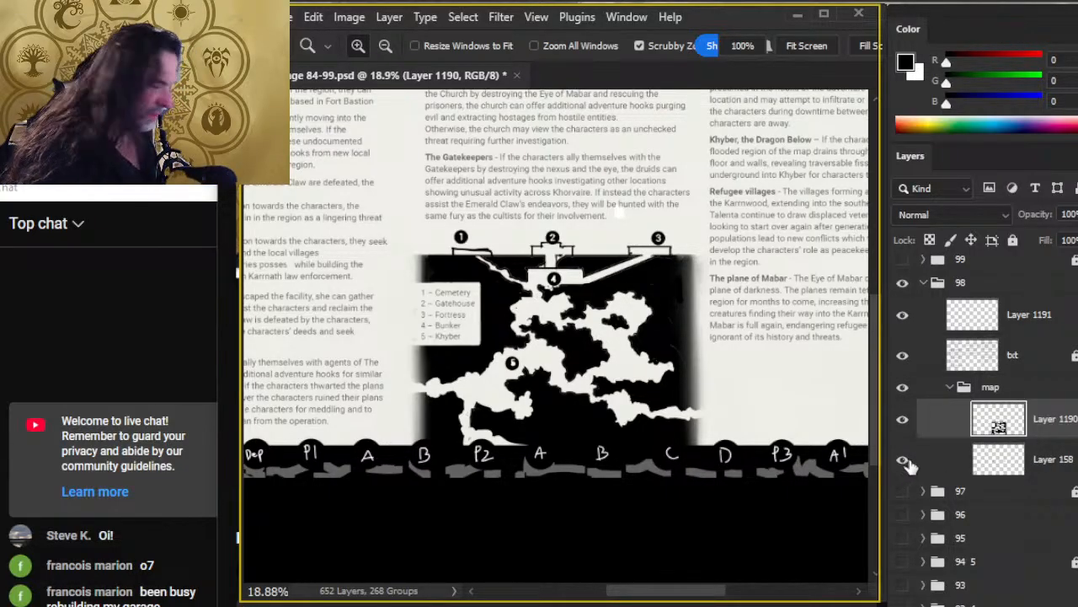
{"action": "left_click", "coordinate": [1033, 467]}
{"action": "left_click_drag", "start_coordinate": [1033, 468], "coordinate": [1050, 417]}
{"action": "double_click", "coordinate": [1053, 420]}
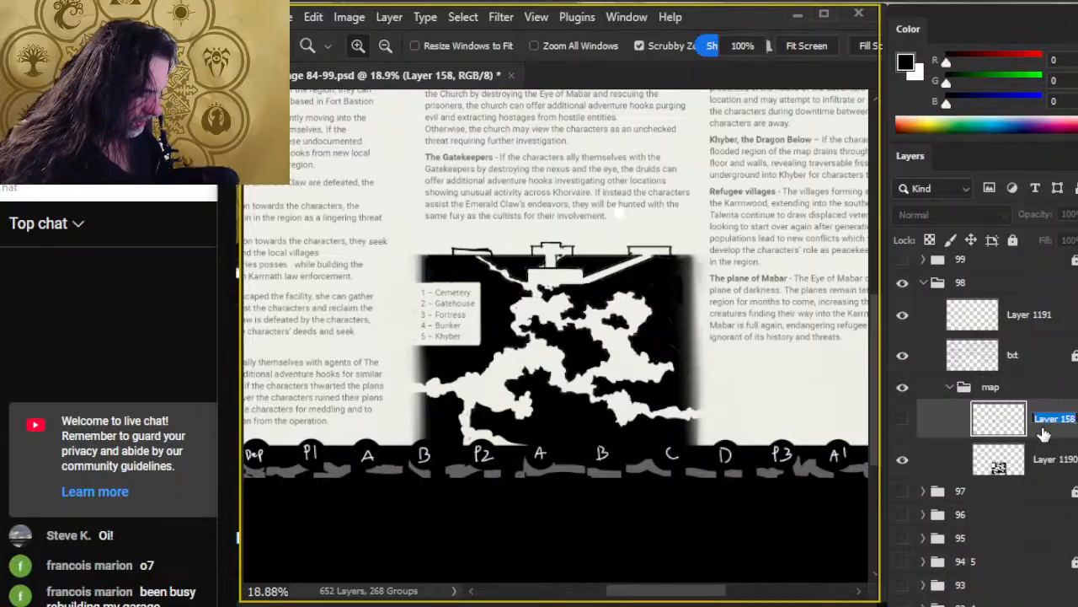
{"action": "type", "text": "icons"}
{"action": "key", "text": "Return"}
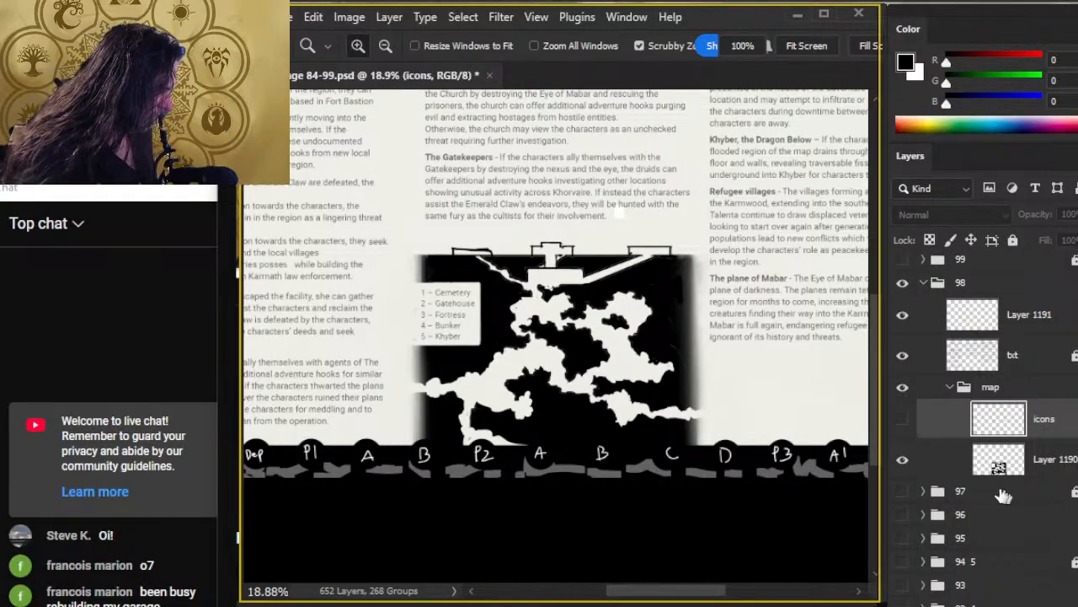
Step: Lower the opacity of Layer 1190 to 22% so the cave map can serve as a tracing guide
{"action": "left_click", "coordinate": [1040, 465]}
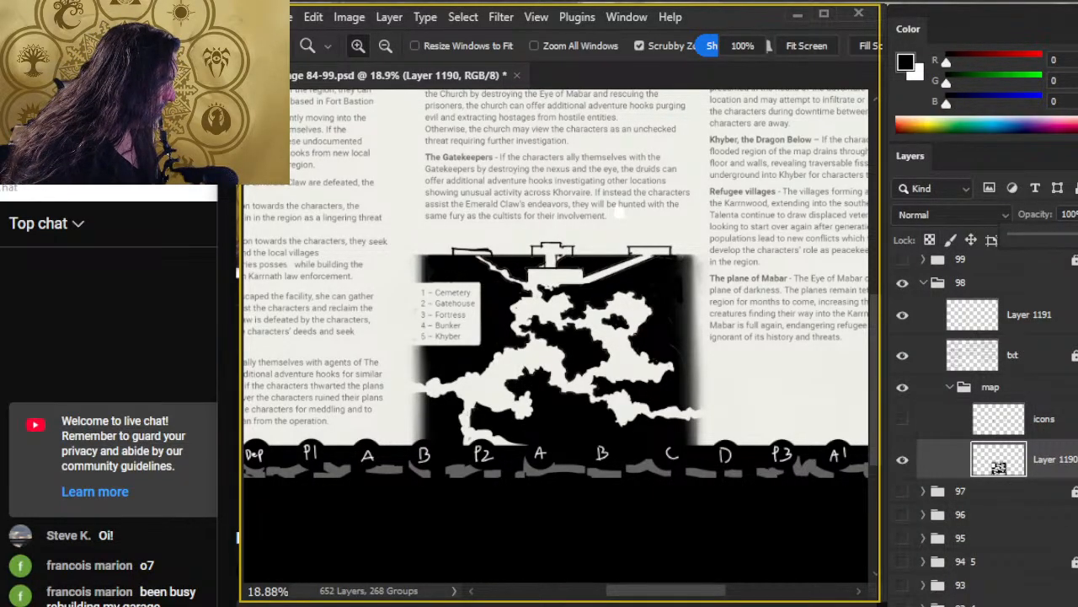
{"action": "left_click_drag", "start_coordinate": [1075, 239], "coordinate": [1051, 242]}
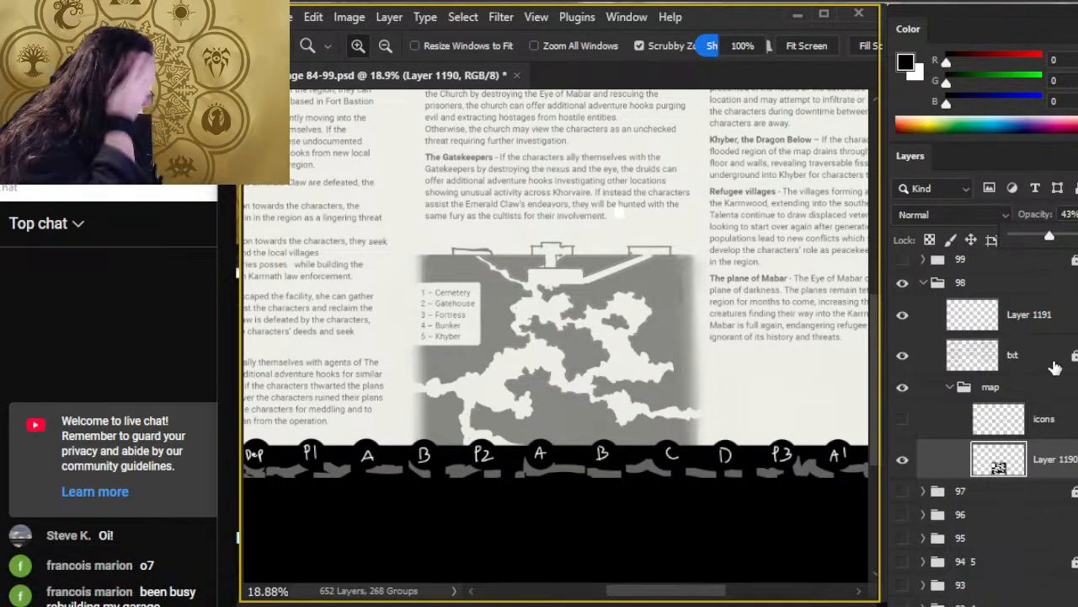
{"action": "left_click", "coordinate": [1055, 472]}
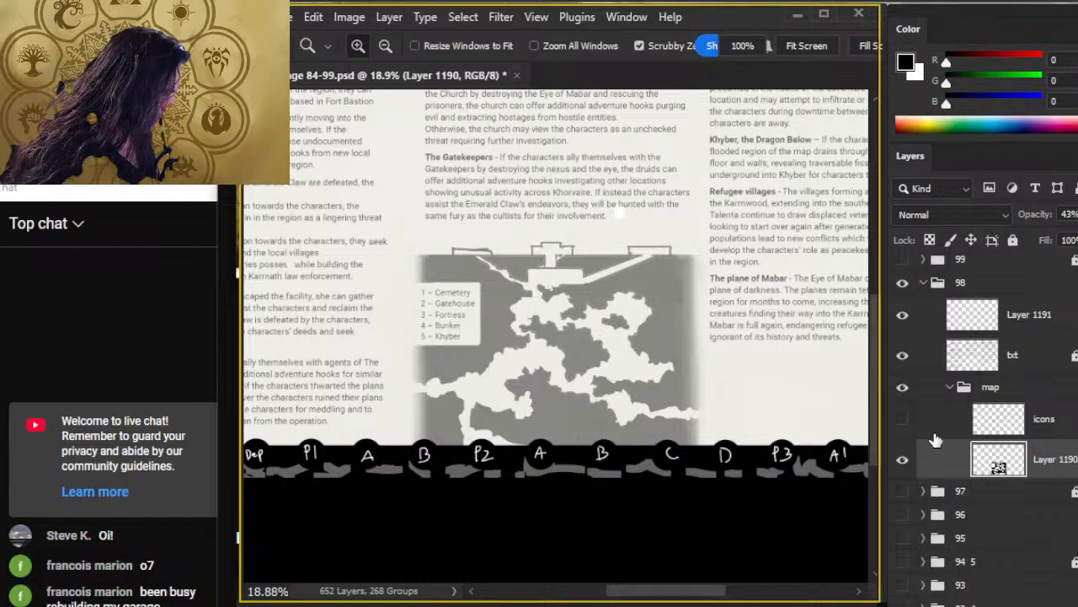
{"action": "left_click", "coordinate": [1075, 214]}
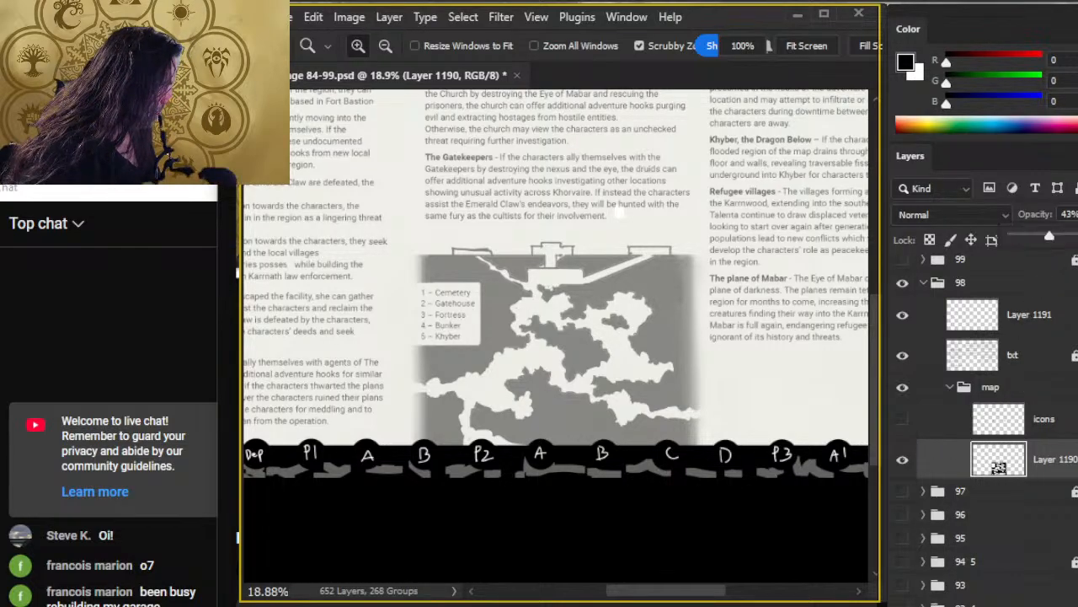
{"action": "left_click_drag", "start_coordinate": [1049, 242], "coordinate": [1036, 237]}
{"action": "left_click", "coordinate": [1067, 469]}
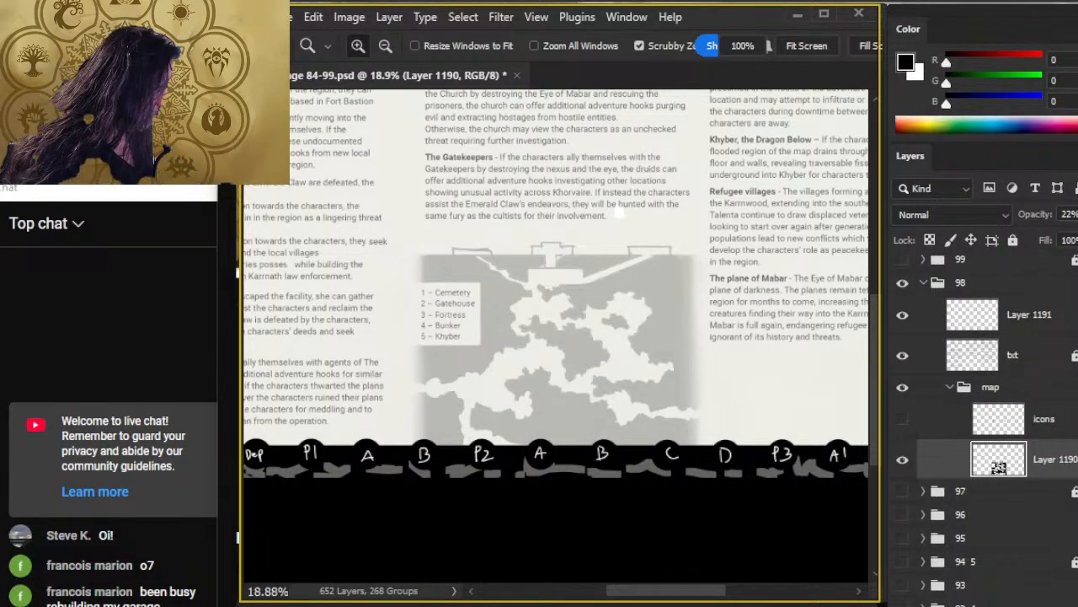
Step: Add an empty layer directly above Layer 1190 and reduce the brush to size 9 for inking near the cemetery
{"action": "key", "text": "ctrl+shift+alt+n"}
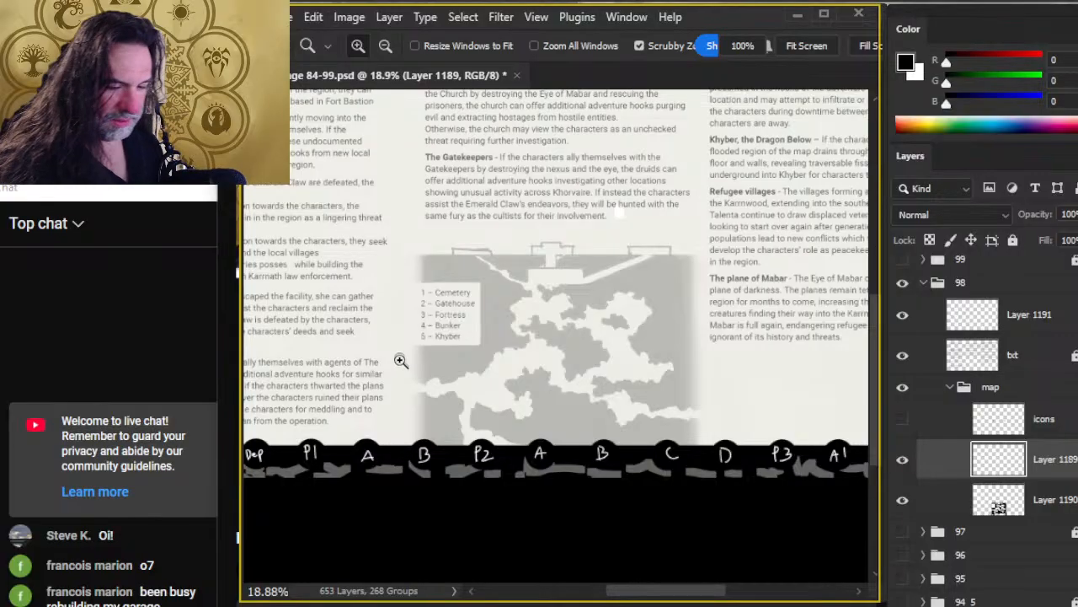
{"action": "left_click_drag", "start_coordinate": [425, 319], "coordinate": [404, 281]}
{"action": "key", "text": "b"}
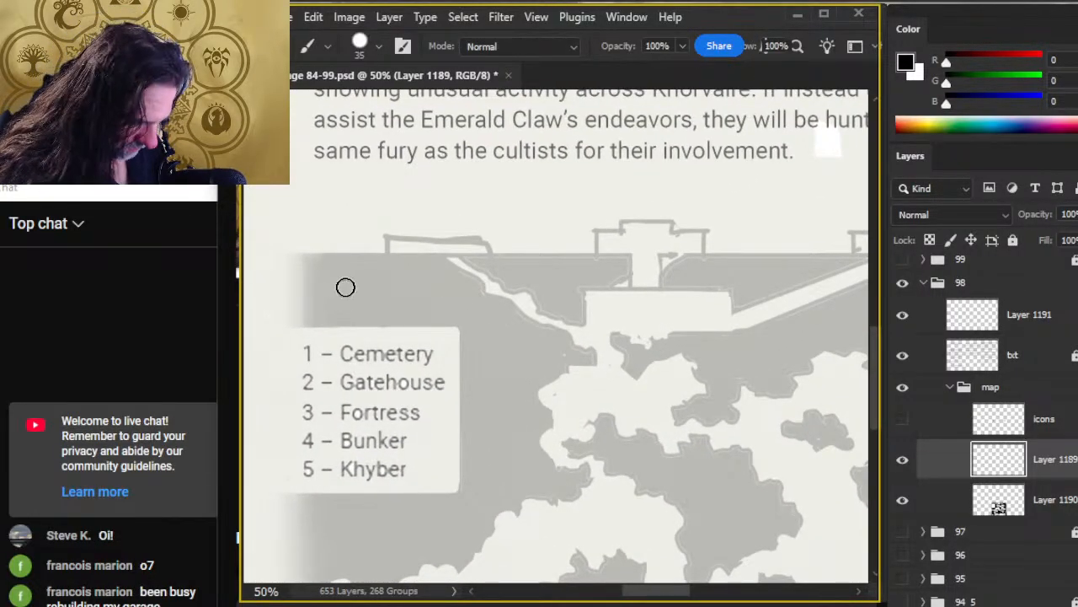
{"action": "key", "text": "bracketleft"}
{"action": "key", "text": "bracketleft"}
{"action": "key", "text": "bracketleft"}
{"action": "left_click_drag", "start_coordinate": [386, 240], "coordinate": [385, 300]}
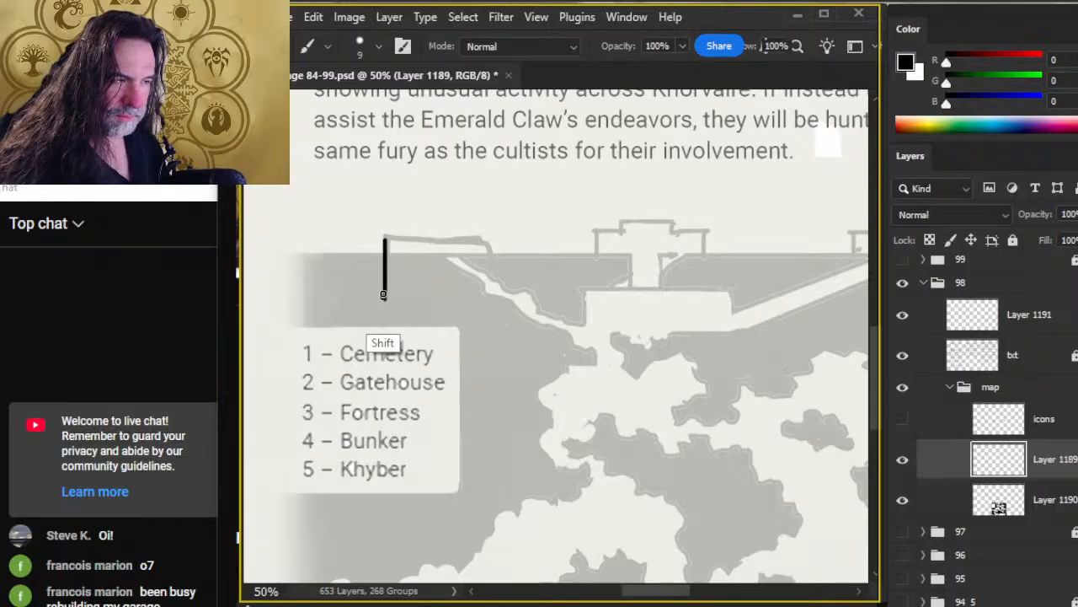
{"action": "mouse_move", "coordinate": [386, 239]}
{"action": "left_mouse_down"}
{"action": "mouse_move", "coordinate": [430, 234]}
{"action": "mouse_move", "coordinate": [376, 239]}
{"action": "mouse_move", "coordinate": [398, 300]}
{"action": "mouse_move", "coordinate": [383, 260]}
{"action": "mouse_move", "coordinate": [391, 284]}
{"action": "left_mouse_up"}
{"action": "key", "text": "e"}
{"action": "key", "text": "b"}
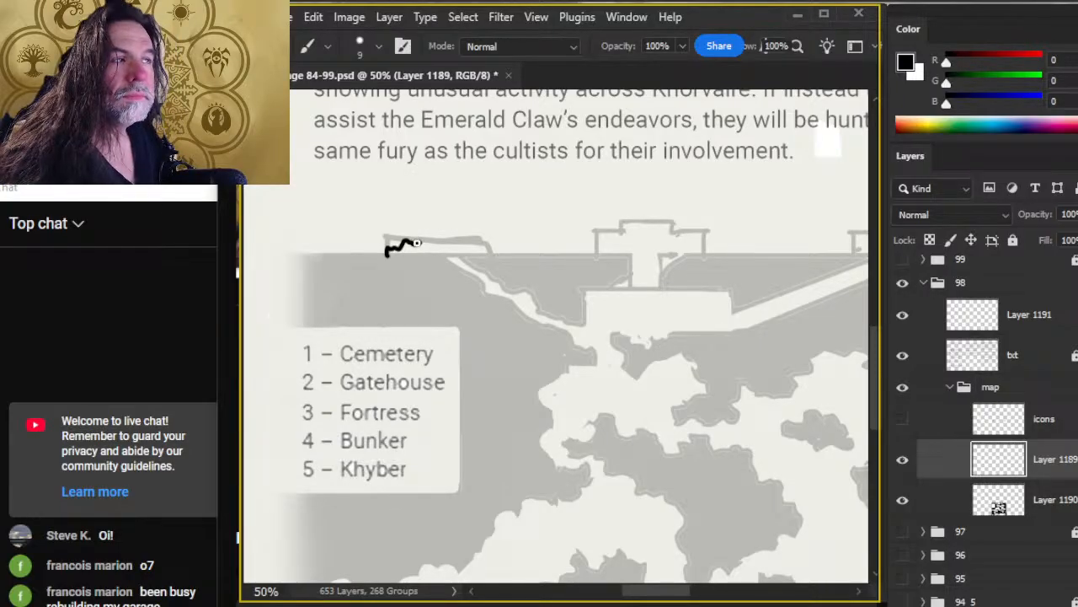
{"action": "key", "text": "ctrl+z"}
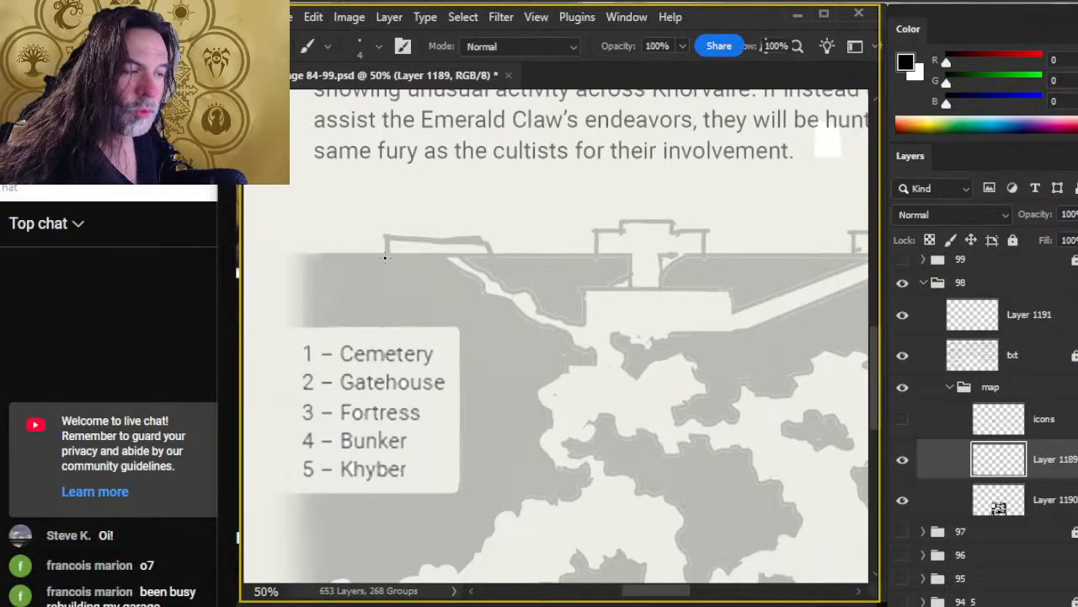
Step: Outline a ruined skyline over the cemetery sketch and draw a straight black ground line across the map with a size 5 brush
{"action": "left_click_drag", "start_coordinate": [385, 257], "coordinate": [385, 236]}
{"action": "key", "text": "ctrl+z"}
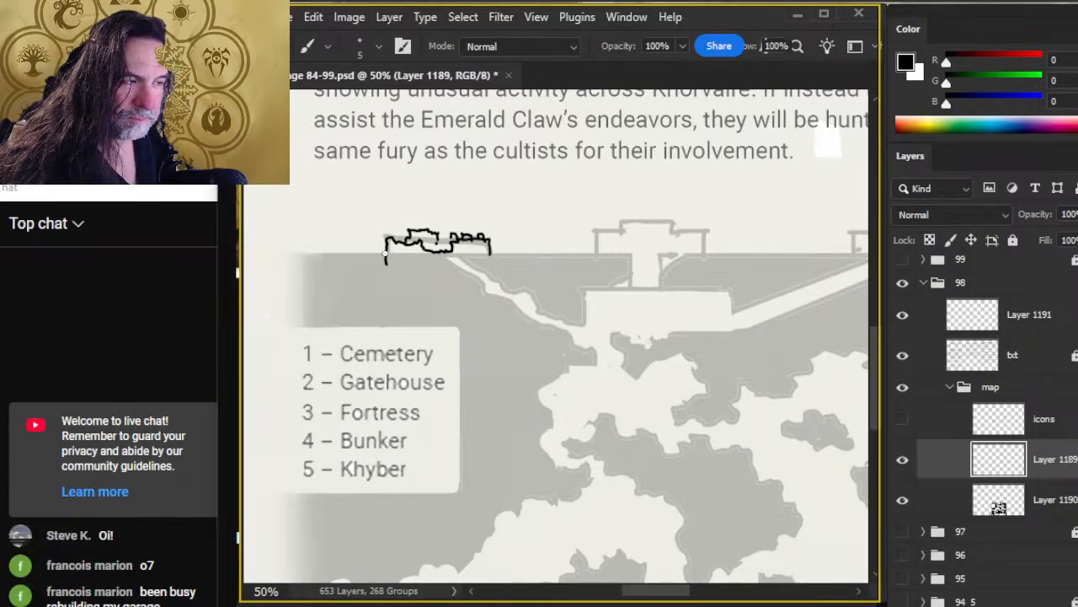
{"action": "left_click", "coordinate": [339, 255], "text": "shift"}
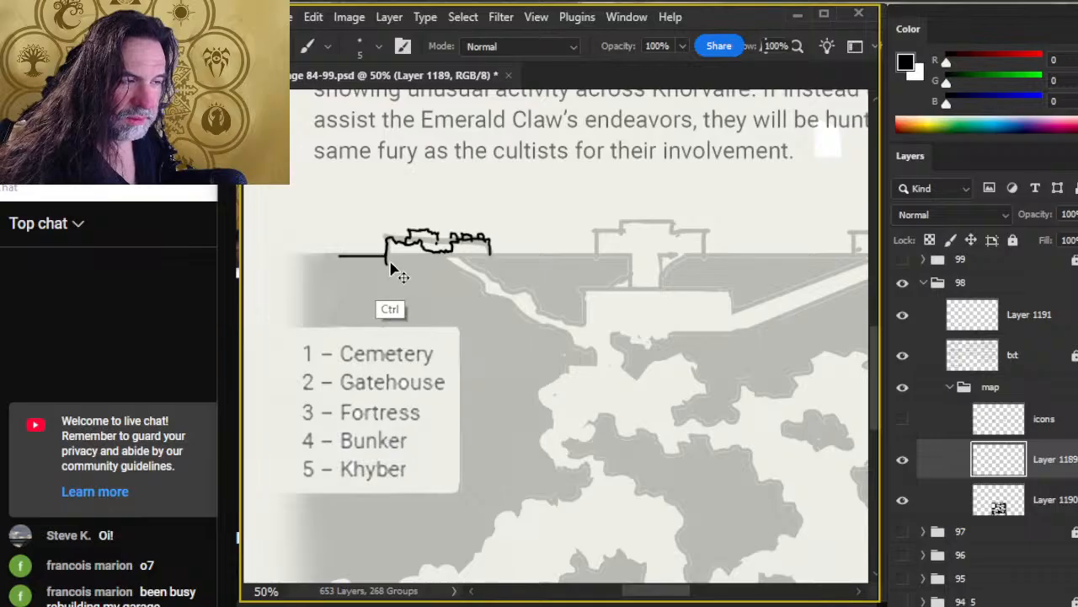
{"action": "key", "text": "ctrl+z"}
{"action": "left_click", "coordinate": [345, 252], "text": "shift"}
{"action": "left_click", "coordinate": [303, 254], "text": "shift"}
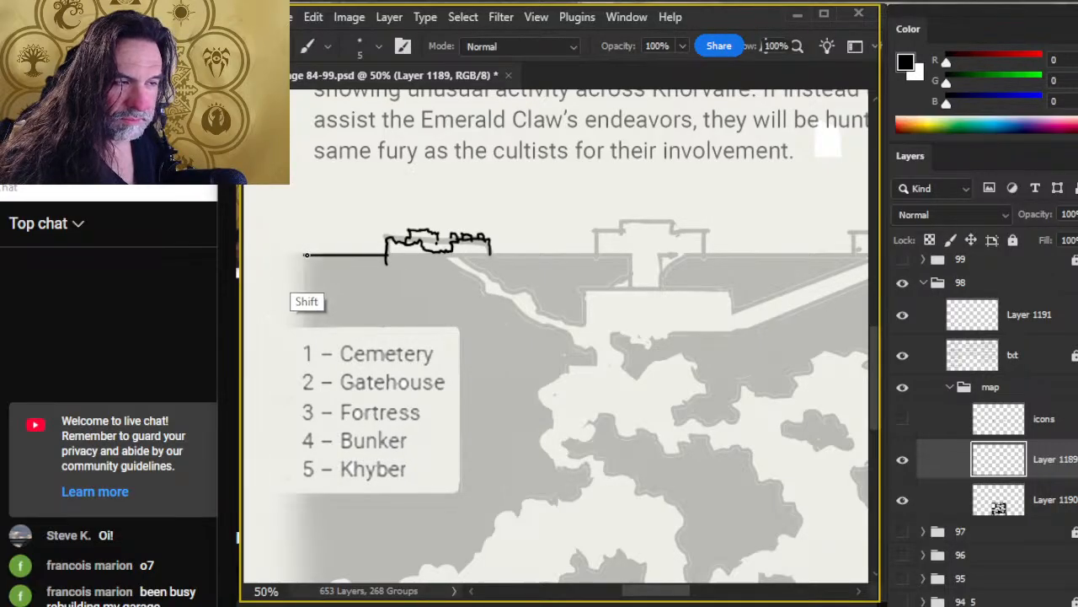
{"action": "left_click_drag", "start_coordinate": [492, 252], "coordinate": [532, 255]}
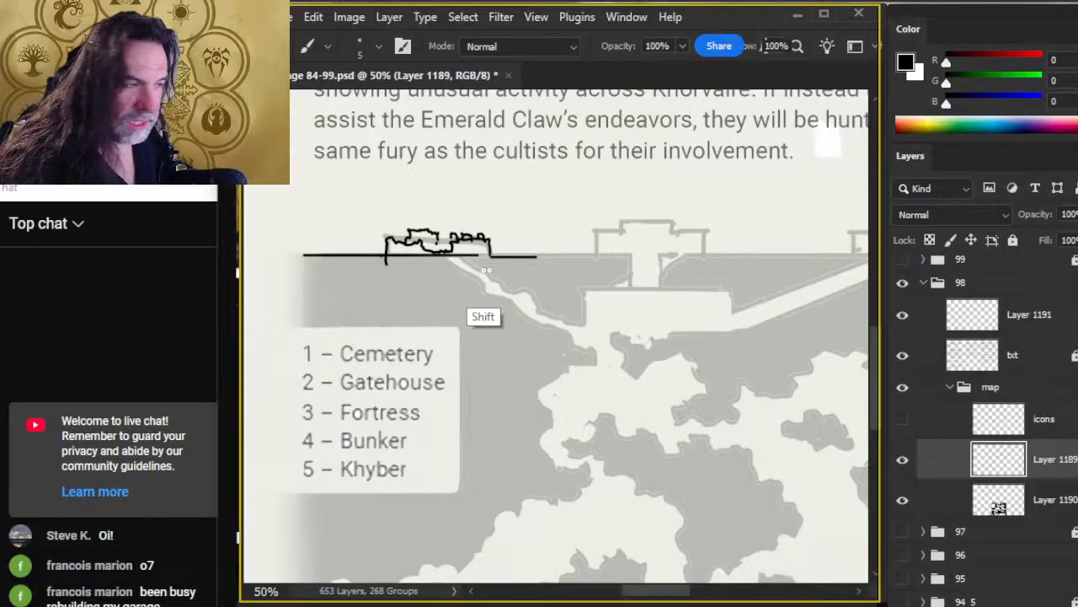
{"action": "left_click", "coordinate": [765, 255], "text": "shift"}
{"action": "mouse_move", "coordinate": [839, 344]}
{"action": "left_mouse_down"}
{"action": "mouse_move", "coordinate": [533, 315]}
{"action": "mouse_move", "coordinate": [825, 358]}
{"action": "left_mouse_up"}
{"action": "key", "text": "r"}
{"action": "key", "text": "shift"}
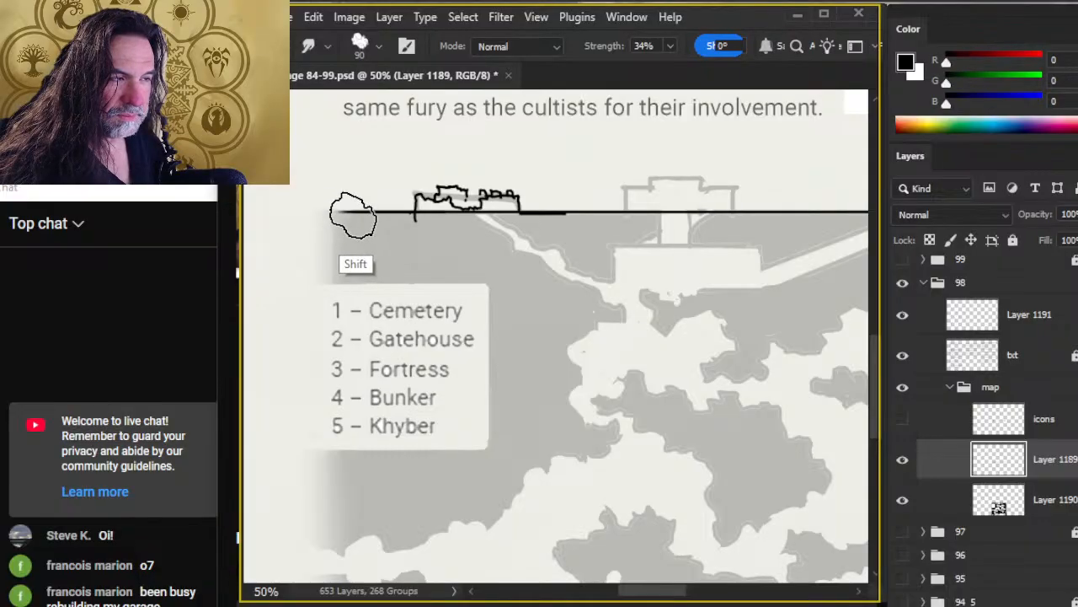
{"action": "key", "text": "f"}
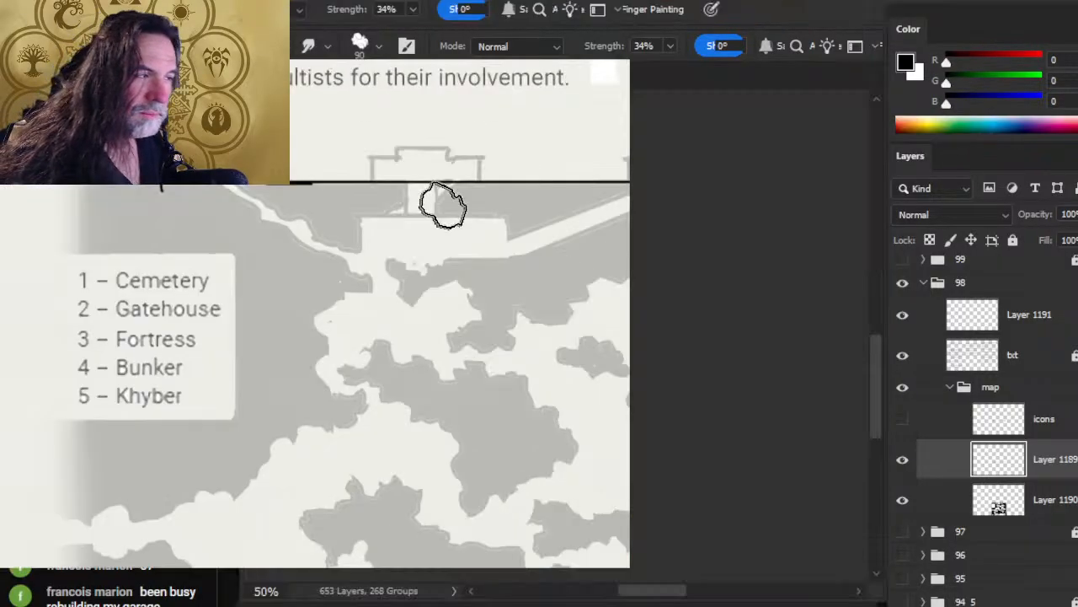
{"action": "key", "text": "f"}
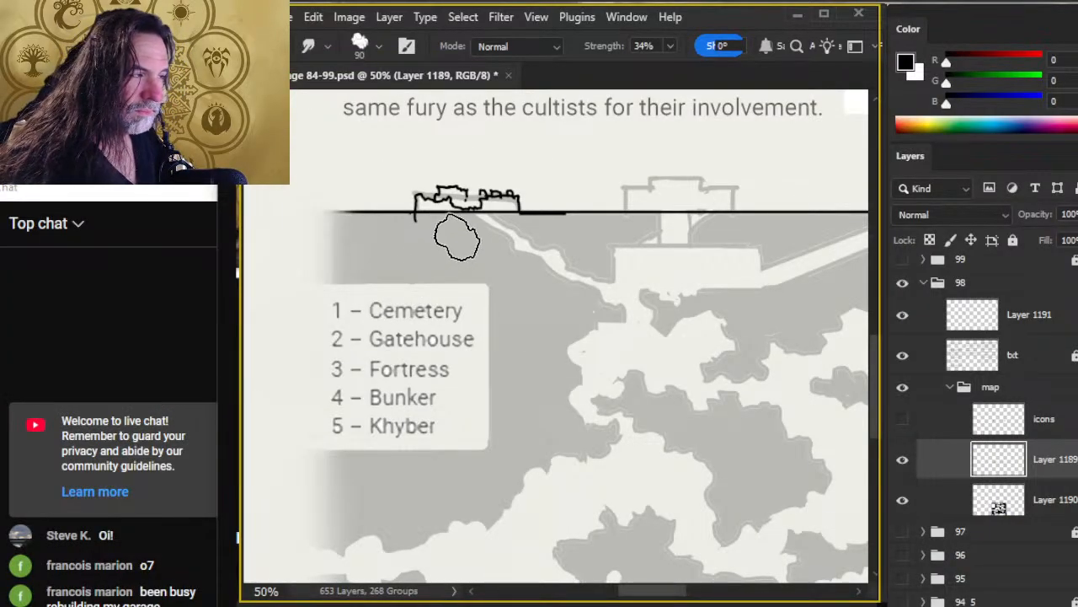
Step: Fill the enclosed areas of the cemetery skyline with black using the Paint Bucket
{"action": "key", "text": "g"}
{"action": "left_click", "coordinate": [445, 211]}
{"action": "left_click", "coordinate": [504, 213]}
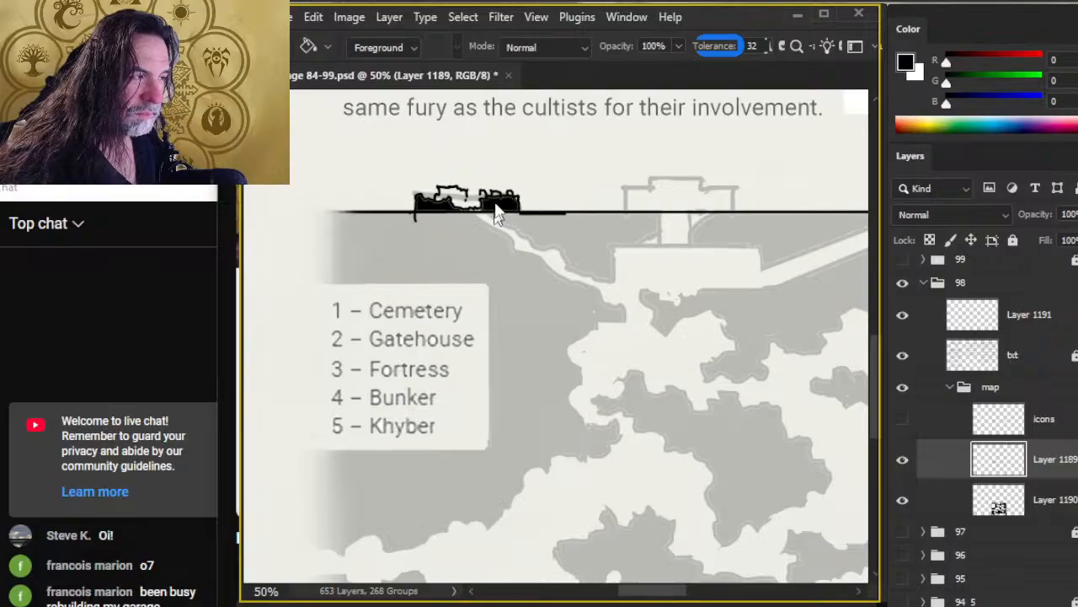
{"action": "left_click", "coordinate": [494, 211]}
{"action": "key", "text": "b"}
{"action": "key", "text": "g"}
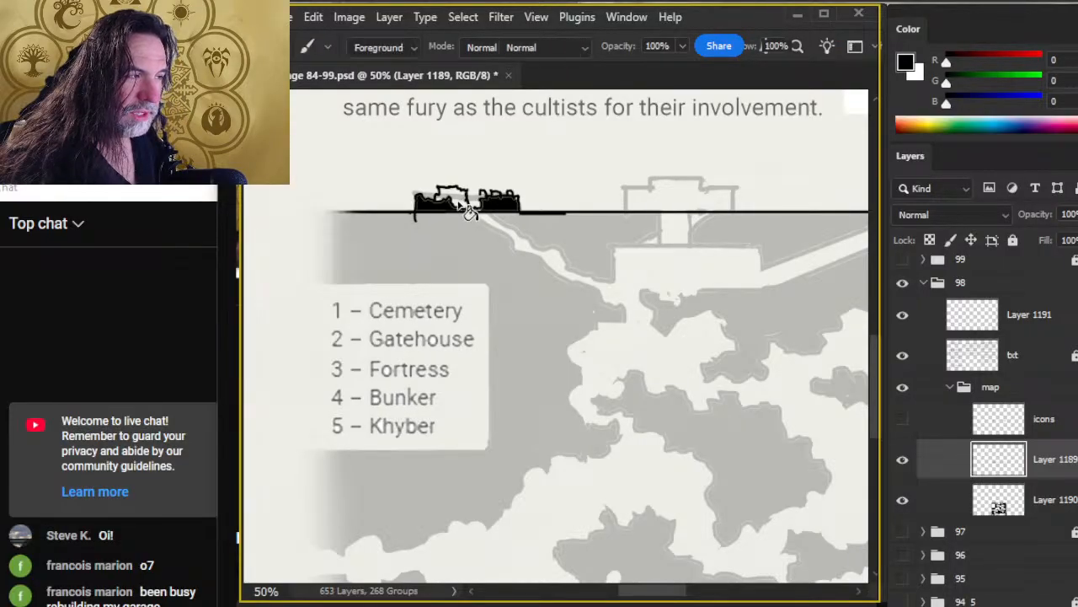
{"action": "left_click", "coordinate": [483, 214]}
Step: Brush over the remaining light gaps in the cemetery silhouette until it is solid black down to the ground line
{"action": "key", "text": "b"}
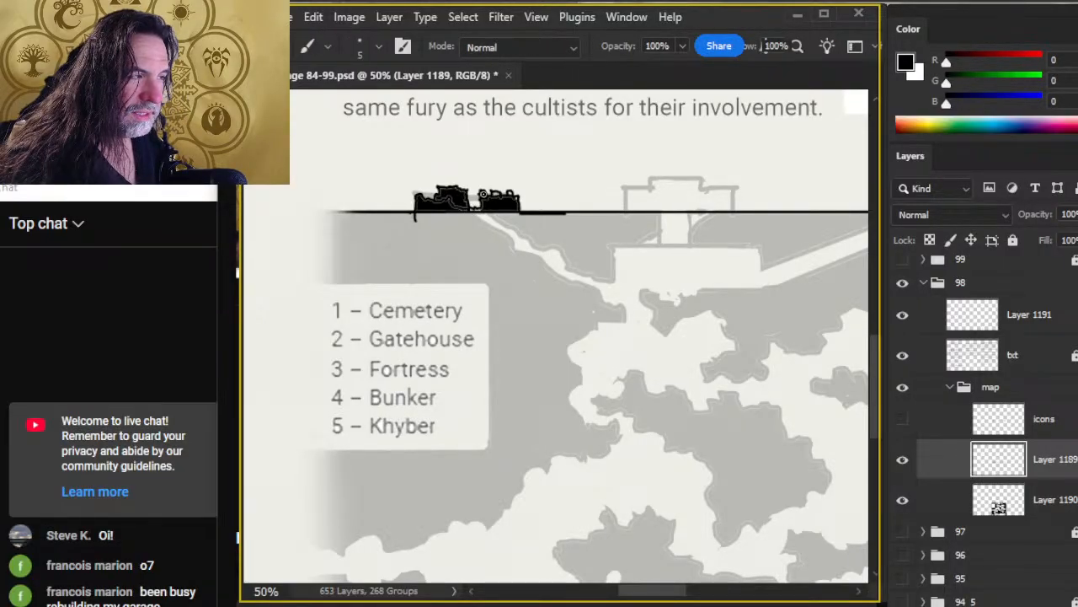
{"action": "left_click_drag", "start_coordinate": [483, 195], "coordinate": [472, 205]}
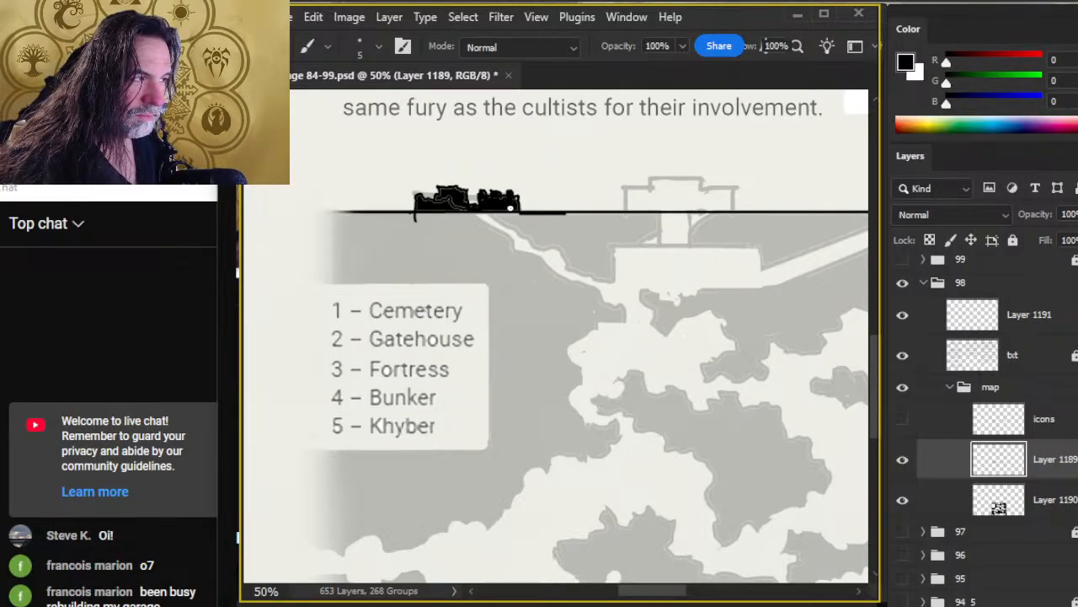
{"action": "key", "text": "shift"}
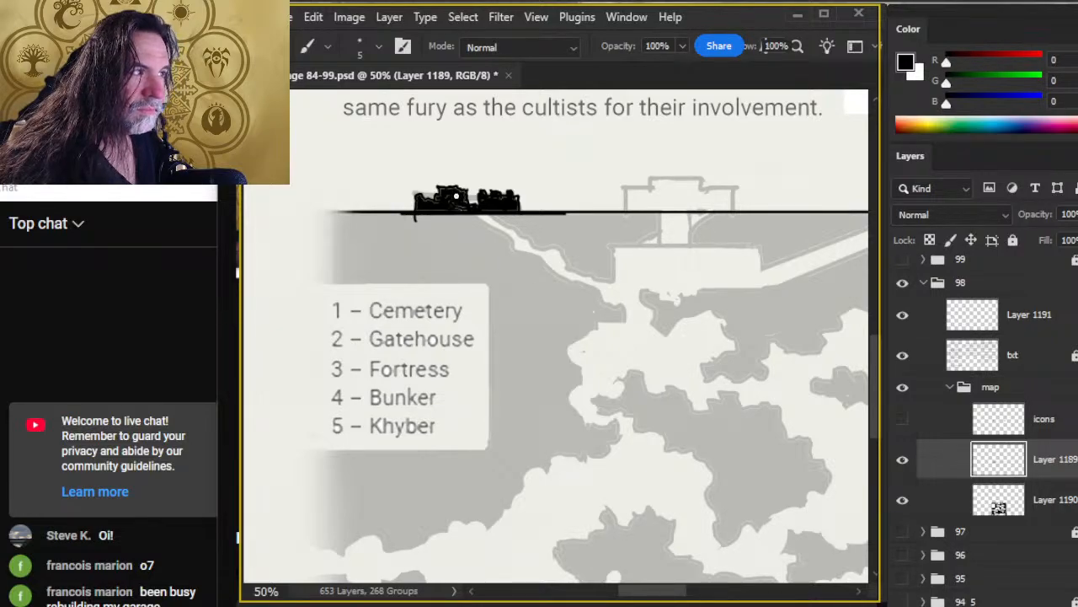
{"action": "mouse_move", "coordinate": [453, 199]}
{"action": "left_mouse_down"}
{"action": "mouse_move", "coordinate": [425, 214]}
{"action": "mouse_move", "coordinate": [440, 199]}
{"action": "mouse_move", "coordinate": [476, 209]}
{"action": "left_mouse_up"}
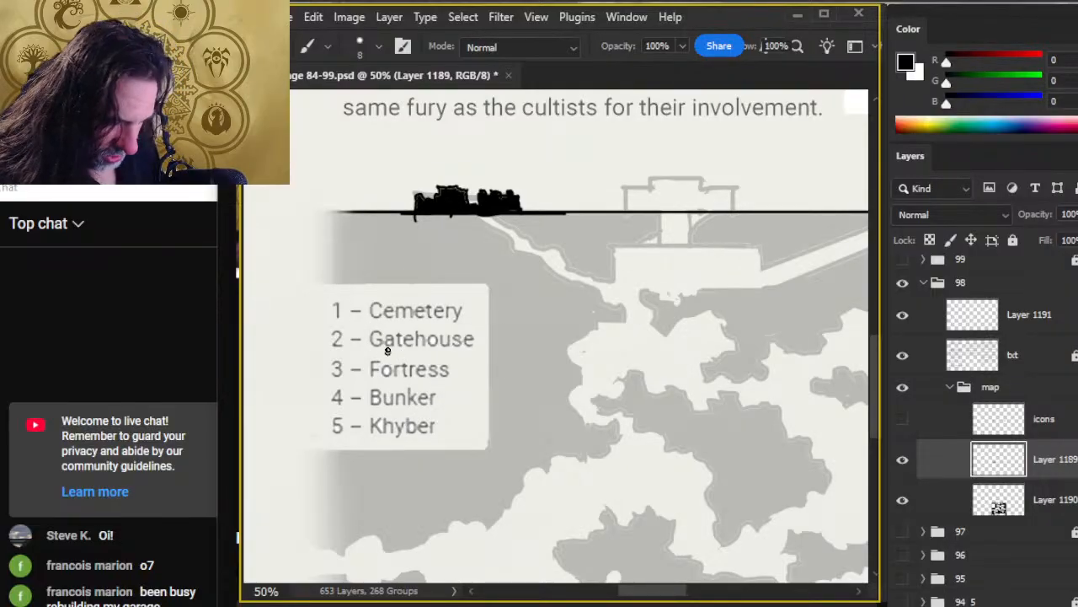
Step: Draw an irregular underground contour beneath the cemetery with a size 8 brush, from the ground line's western end to the tunnel mouth
{"action": "mouse_move", "coordinate": [347, 213]}
{"action": "left_mouse_down"}
{"action": "mouse_move", "coordinate": [382, 249]}
{"action": "mouse_move", "coordinate": [420, 260]}
{"action": "mouse_move", "coordinate": [445, 249]}
{"action": "mouse_move", "coordinate": [473, 259]}
{"action": "mouse_move", "coordinate": [474, 216]}
{"action": "left_mouse_up"}
{"action": "key", "text": "e"}
{"action": "key", "text": "bracketleft"}
{"action": "key", "text": "bracketleft"}
{"action": "key", "text": "bracketleft"}
{"action": "key", "text": "bracketleft"}
{"action": "key", "text": "bracketleft"}
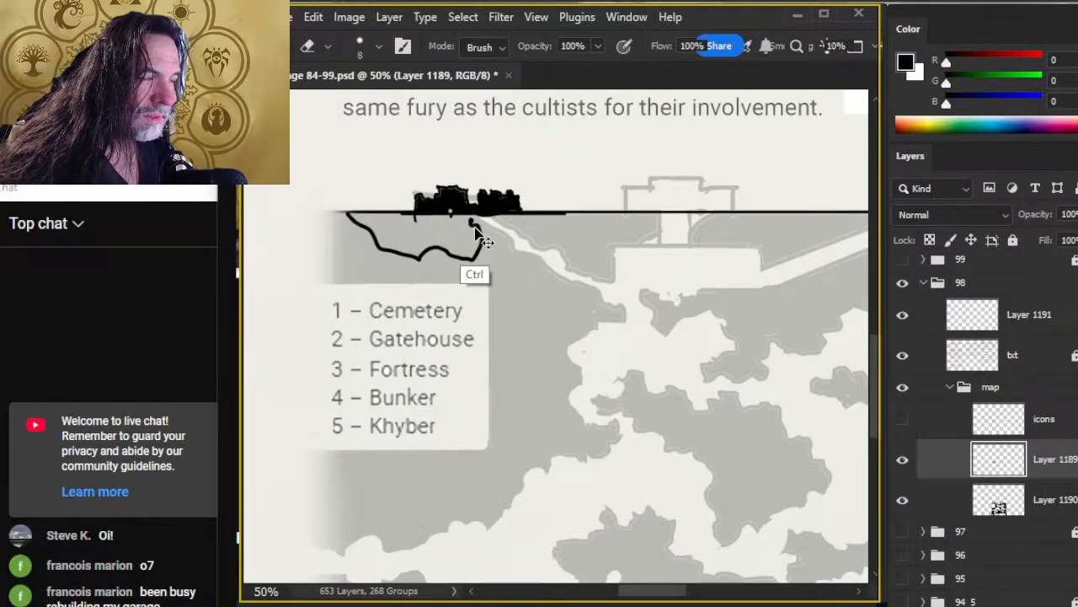
{"action": "key", "text": "b"}
{"action": "left_click_drag", "start_coordinate": [452, 214], "coordinate": [468, 222]}
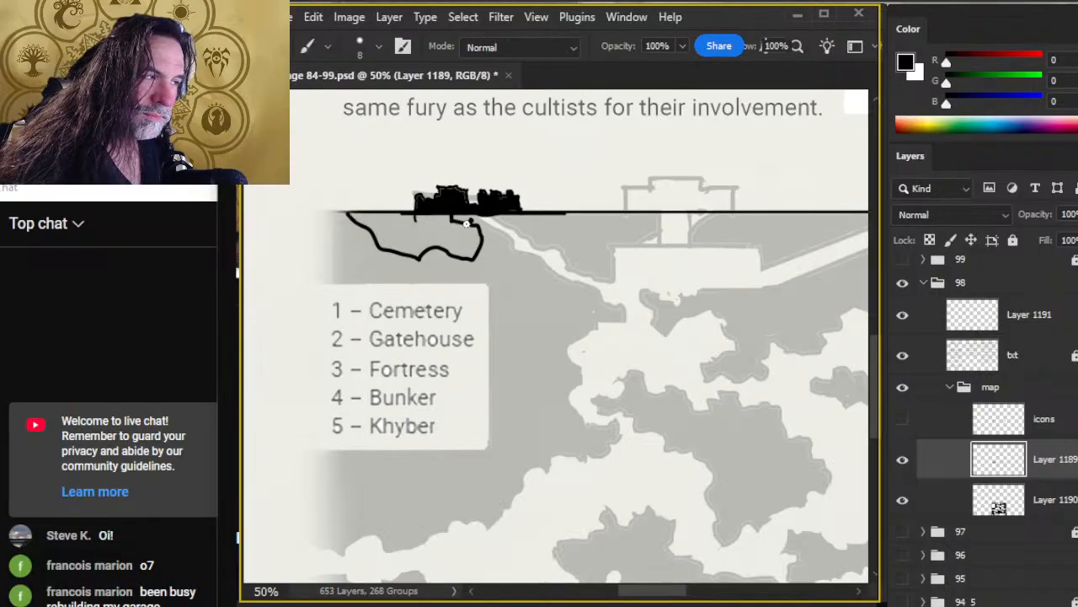
{"action": "key", "text": "e"}
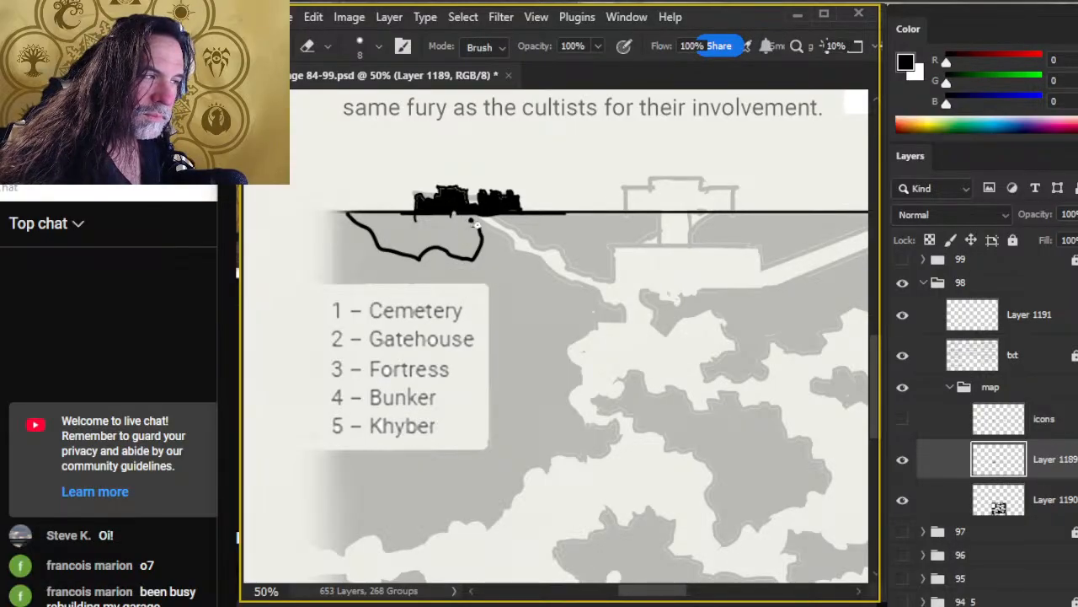
Step: Trace the jagged upper and lower walls of the sloping tunnel from the cemetery down to the bunker
{"action": "key", "text": "b"}
{"action": "mouse_move", "coordinate": [448, 214]}
{"action": "left_mouse_down"}
{"action": "mouse_move", "coordinate": [475, 237]}
{"action": "mouse_move", "coordinate": [476, 213]}
{"action": "mouse_move", "coordinate": [499, 217]}
{"action": "mouse_move", "coordinate": [503, 224]}
{"action": "mouse_move", "coordinate": [467, 216]}
{"action": "mouse_move", "coordinate": [479, 219]}
{"action": "mouse_move", "coordinate": [457, 230]}
{"action": "mouse_move", "coordinate": [490, 228]}
{"action": "mouse_move", "coordinate": [546, 265]}
{"action": "left_mouse_up"}
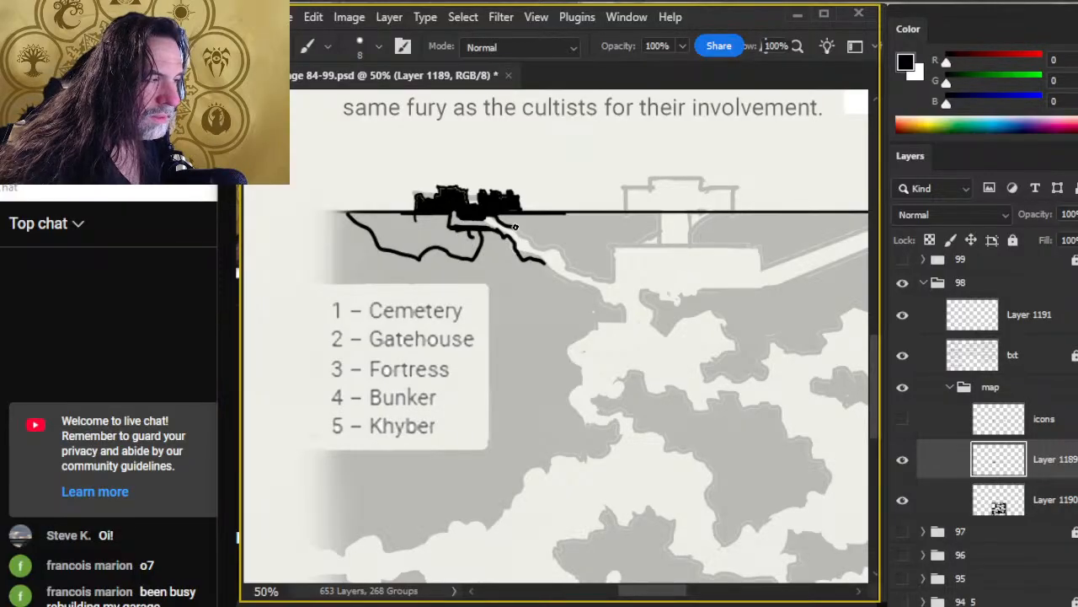
{"action": "mouse_move", "coordinate": [507, 224]}
{"action": "left_mouse_down"}
{"action": "mouse_move", "coordinate": [563, 268]}
{"action": "mouse_move", "coordinate": [594, 270]}
{"action": "mouse_move", "coordinate": [539, 260]}
{"action": "mouse_move", "coordinate": [555, 280]}
{"action": "mouse_move", "coordinate": [599, 288]}
{"action": "mouse_move", "coordinate": [605, 276]}
{"action": "mouse_move", "coordinate": [606, 294]}
{"action": "mouse_move", "coordinate": [641, 300]}
{"action": "mouse_move", "coordinate": [617, 300]}
{"action": "mouse_move", "coordinate": [650, 302]}
{"action": "mouse_move", "coordinate": [618, 264]}
{"action": "mouse_move", "coordinate": [617, 246]}
{"action": "mouse_move", "coordinate": [764, 249]}
{"action": "mouse_move", "coordinate": [761, 276]}
{"action": "left_mouse_up"}
{"action": "key", "text": "e"}
{"action": "key", "text": "b"}
Step: Outline the bunker room with straight black lines, including its floor, and join its western wall to the tunnel
{"action": "key", "text": "shift"}
{"action": "key", "text": "shift"}
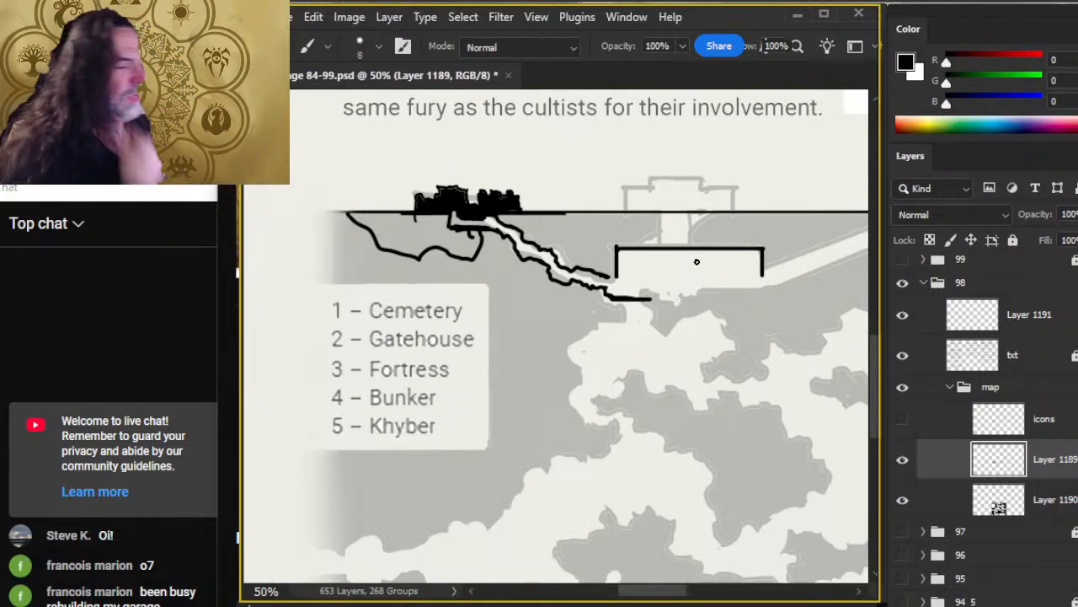
{"action": "key", "text": "shift"}
{"action": "left_click_drag", "start_coordinate": [648, 298], "coordinate": [764, 297]}
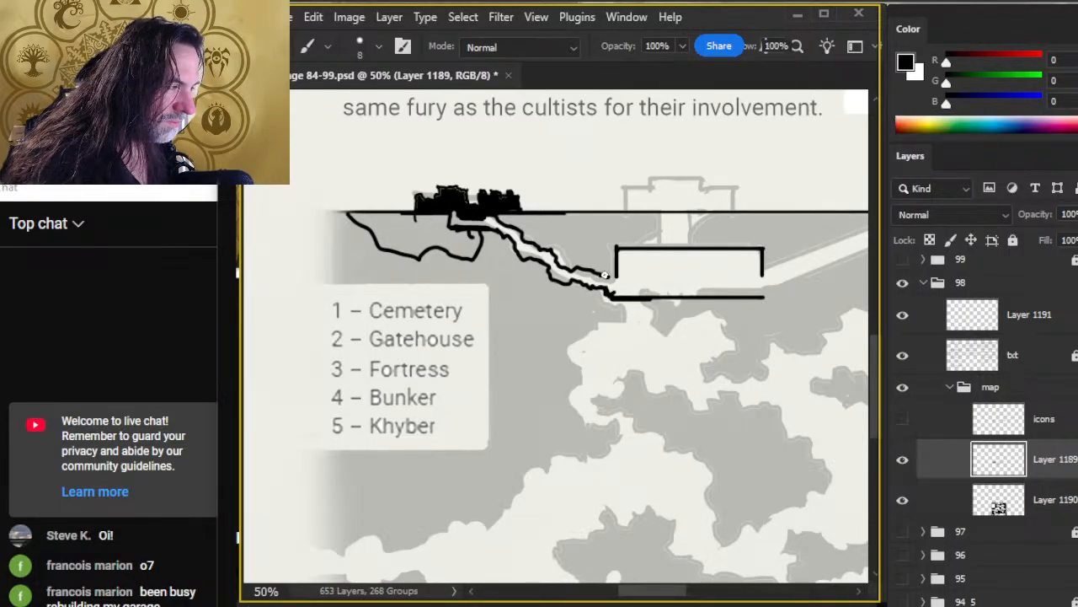
{"action": "key", "text": "e"}
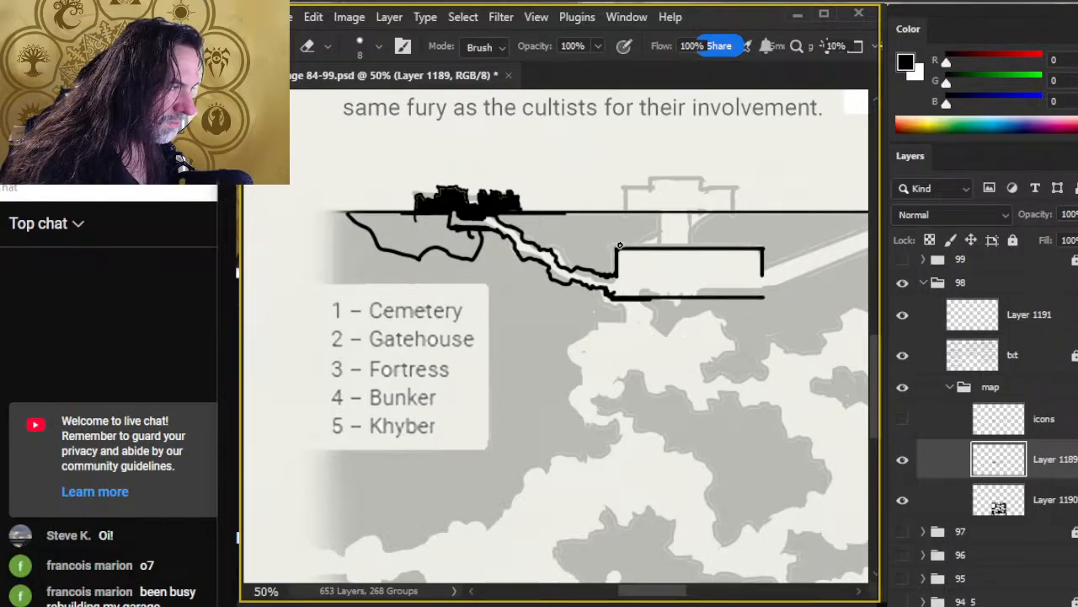
{"action": "key", "text": "b"}
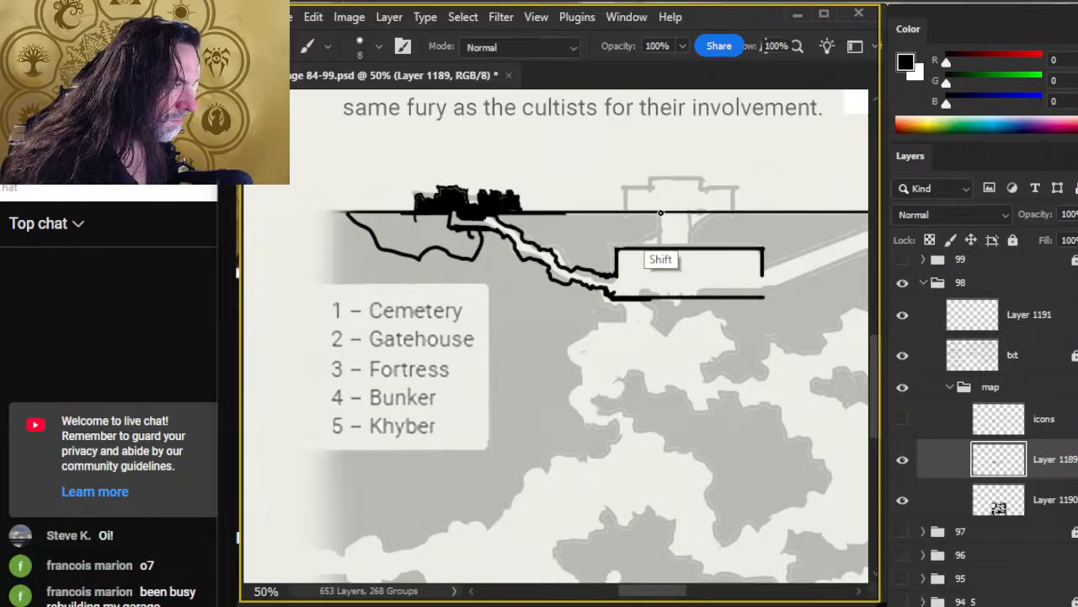
Step: Draw two straight shaft walls from the ground line to the bunker roof and thicken the ground line on both sides of the shaft
{"action": "mouse_move", "coordinate": [672, 213]}
{"action": "left_mouse_down"}
{"action": "mouse_move", "coordinate": [672, 245]}
{"action": "mouse_move", "coordinate": [700, 248]}
{"action": "left_mouse_up"}
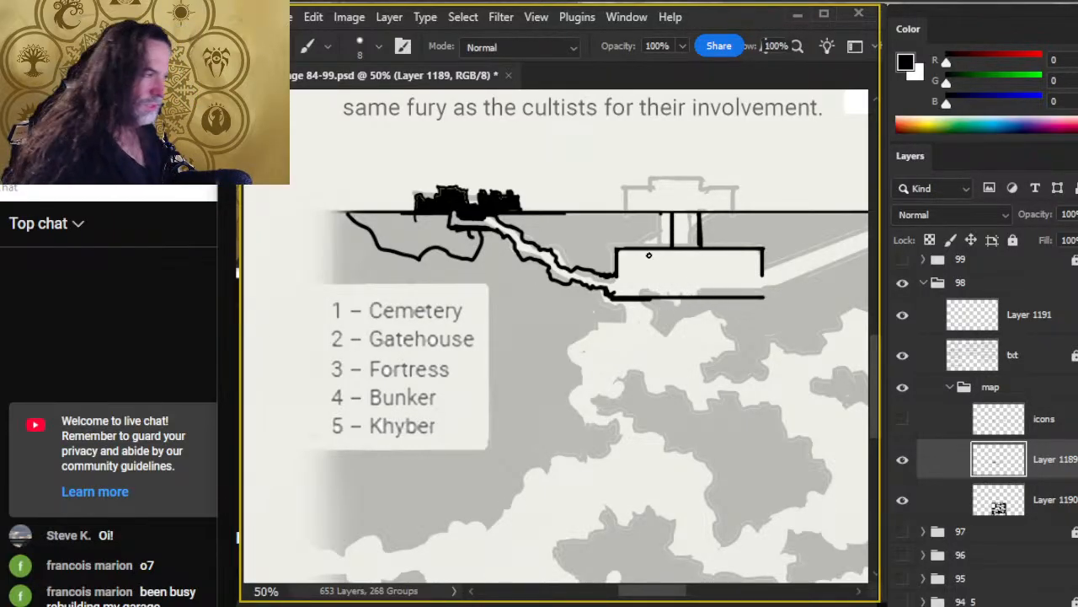
{"action": "left_click_drag", "start_coordinate": [672, 213], "coordinate": [625, 213]}
{"action": "left_click_drag", "start_coordinate": [701, 215], "coordinate": [758, 214]}
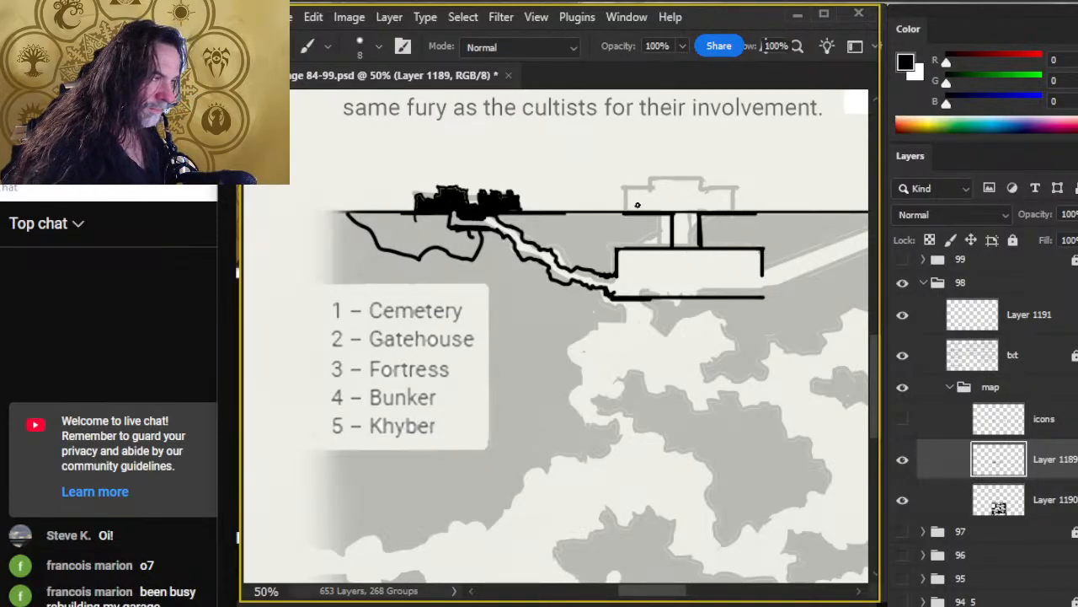
Step: Trace a jagged ruin skyline above the shaft, erasing the stray stroke and the lines crossing the shaft's upper and lower openings
{"action": "left_click_drag", "start_coordinate": [625, 214], "coordinate": [626, 200]}
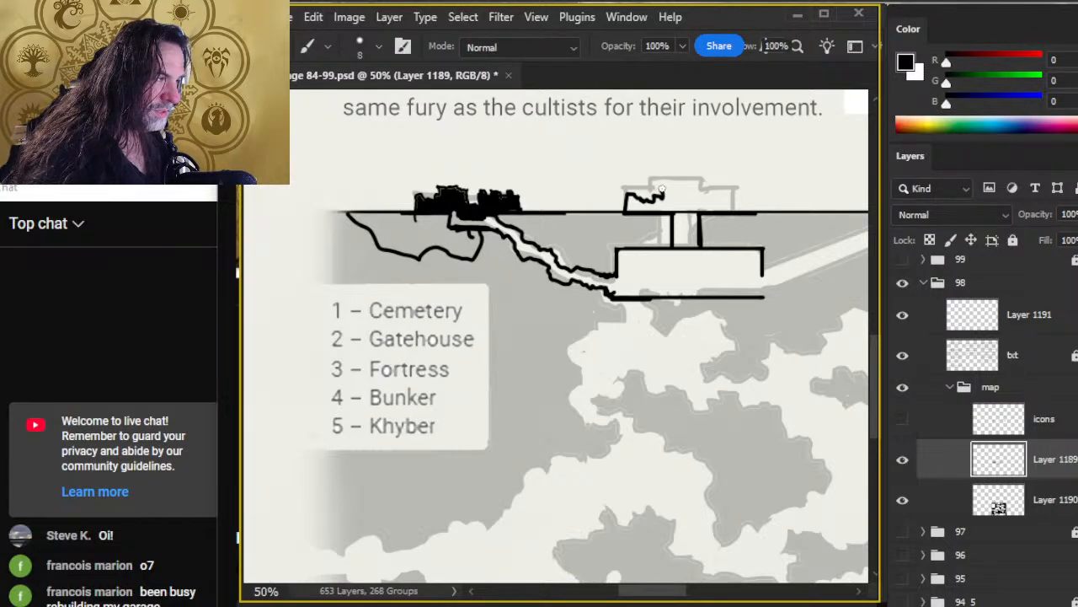
{"action": "left_click_drag", "start_coordinate": [661, 191], "coordinate": [671, 187]}
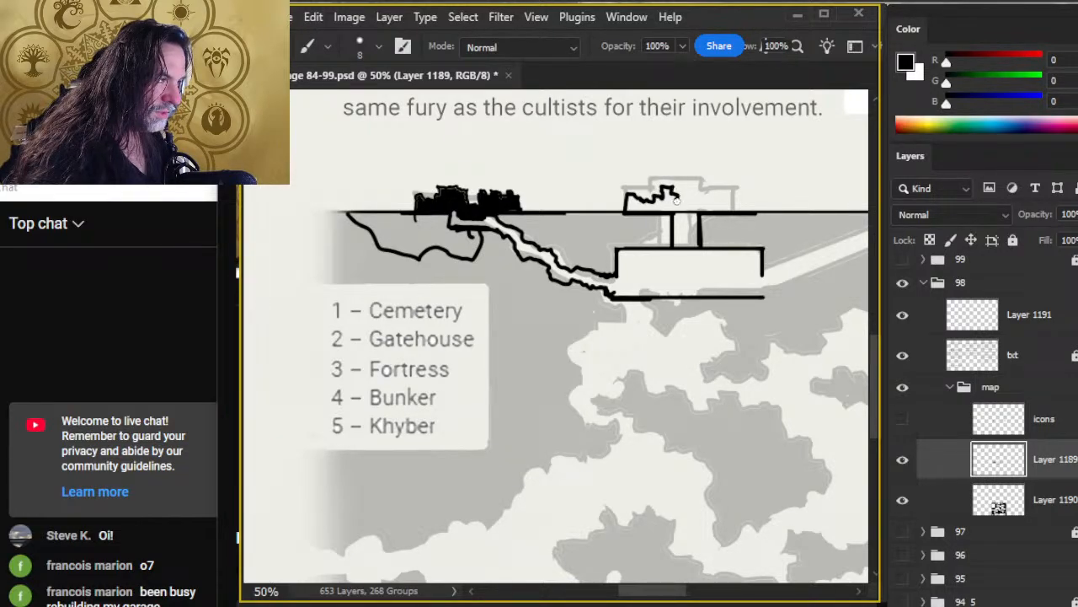
{"action": "key", "text": "e"}
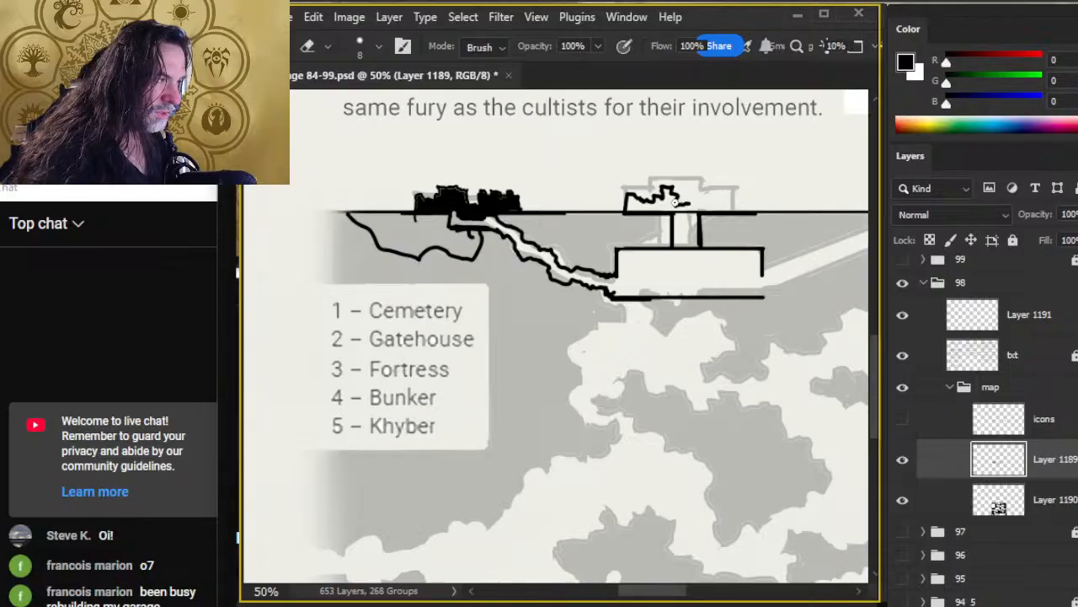
{"action": "left_click_drag", "start_coordinate": [686, 201], "coordinate": [679, 237]}
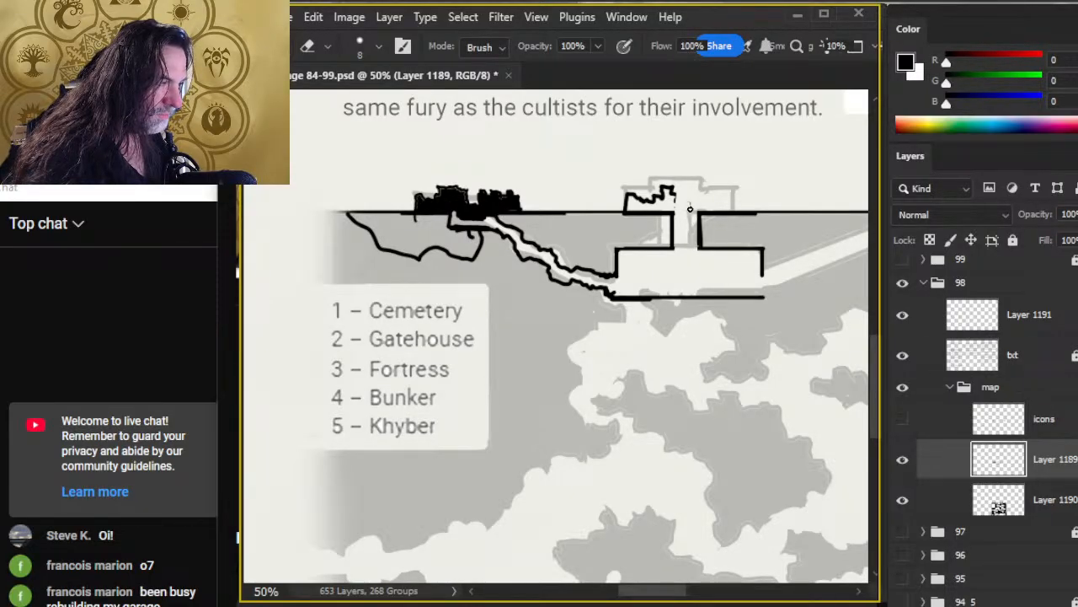
{"action": "key", "text": "b"}
{"action": "left_click_drag", "start_coordinate": [686, 199], "coordinate": [715, 204]}
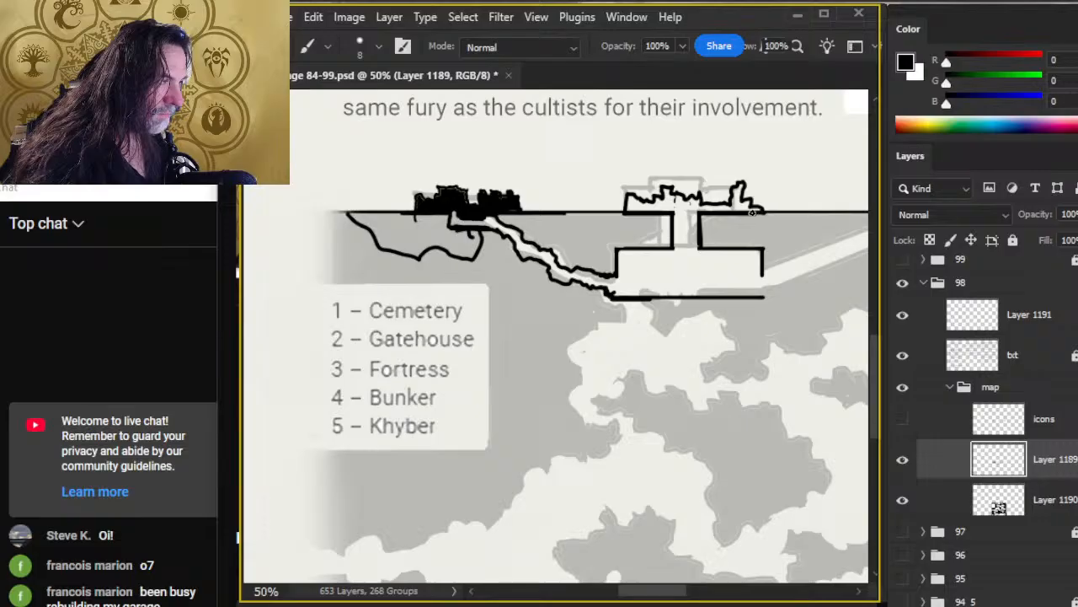
Step: Close the ground blocks beside the shaft with straight vertical lines, and split the ruin above the shaft into two halves with jagged inner edges
{"action": "left_click", "coordinate": [763, 249], "text": "shift"}
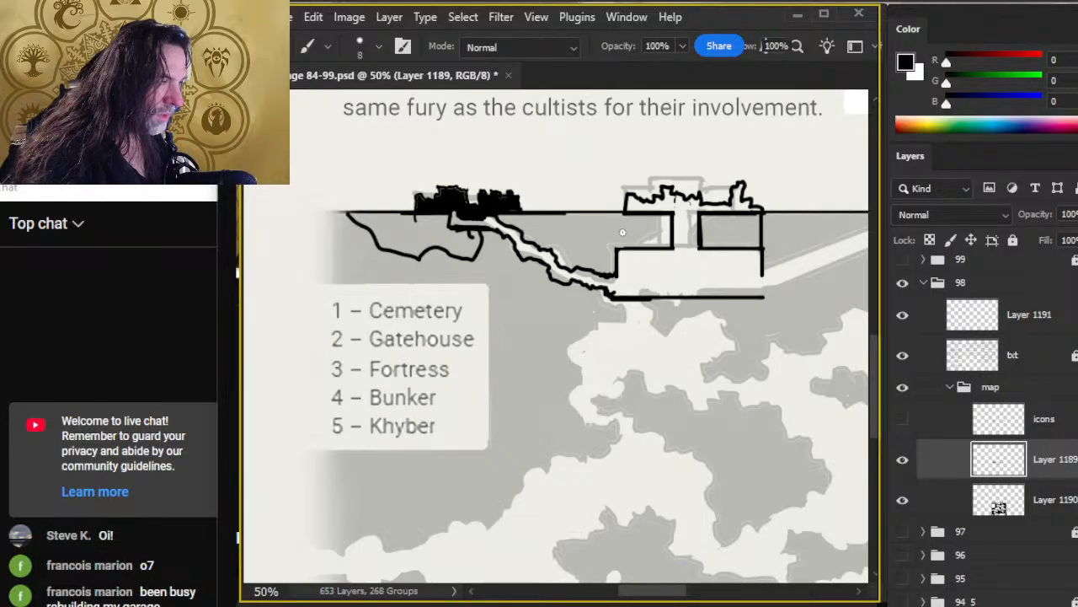
{"action": "left_click", "coordinate": [621, 251], "text": "shift"}
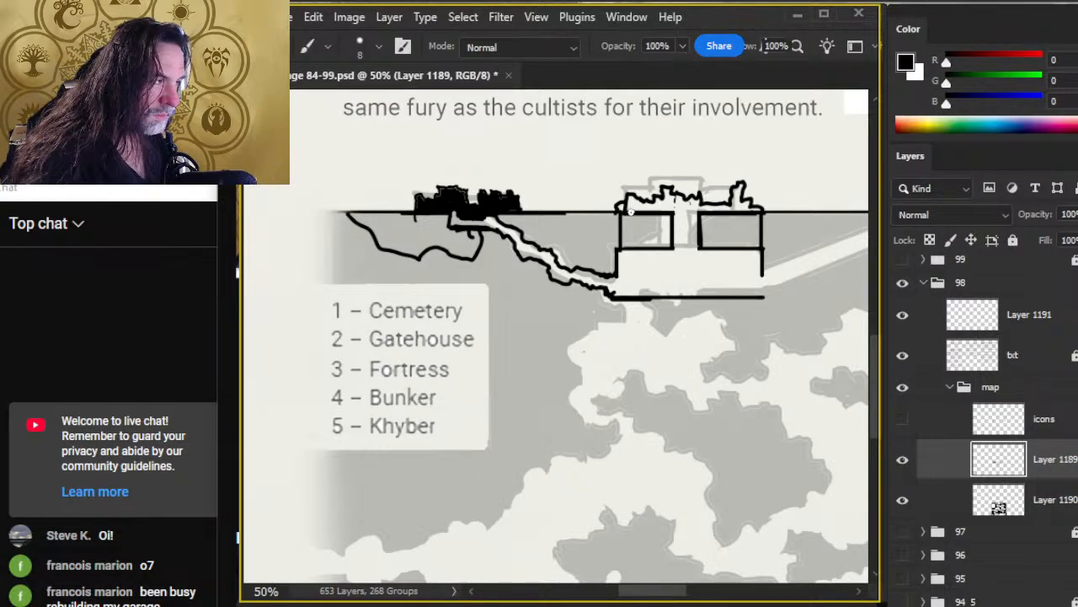
{"action": "key", "text": "e"}
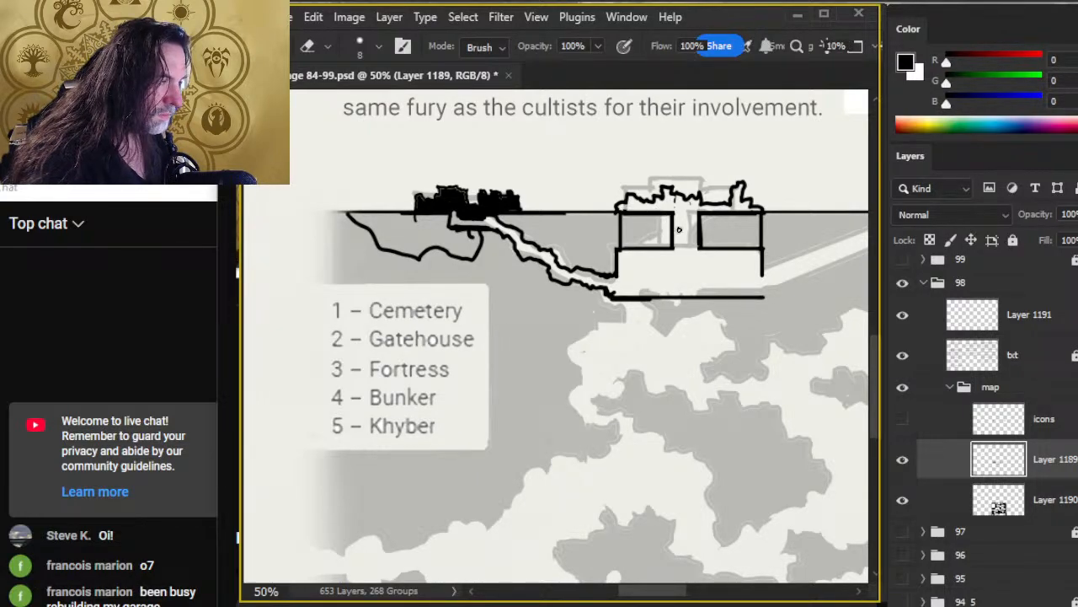
{"action": "key", "text": "b"}
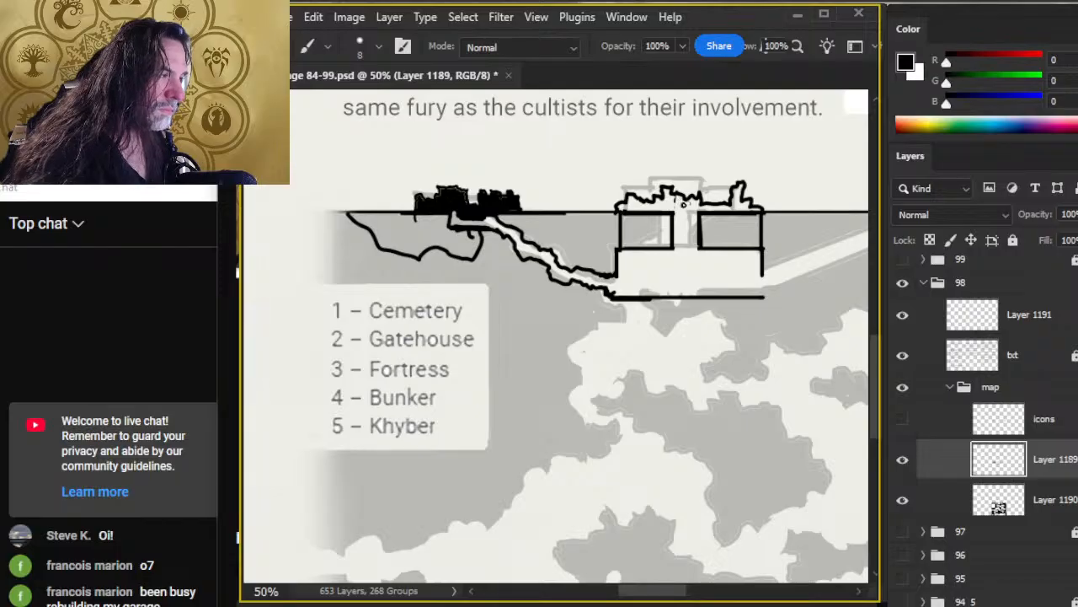
{"action": "key", "text": "e"}
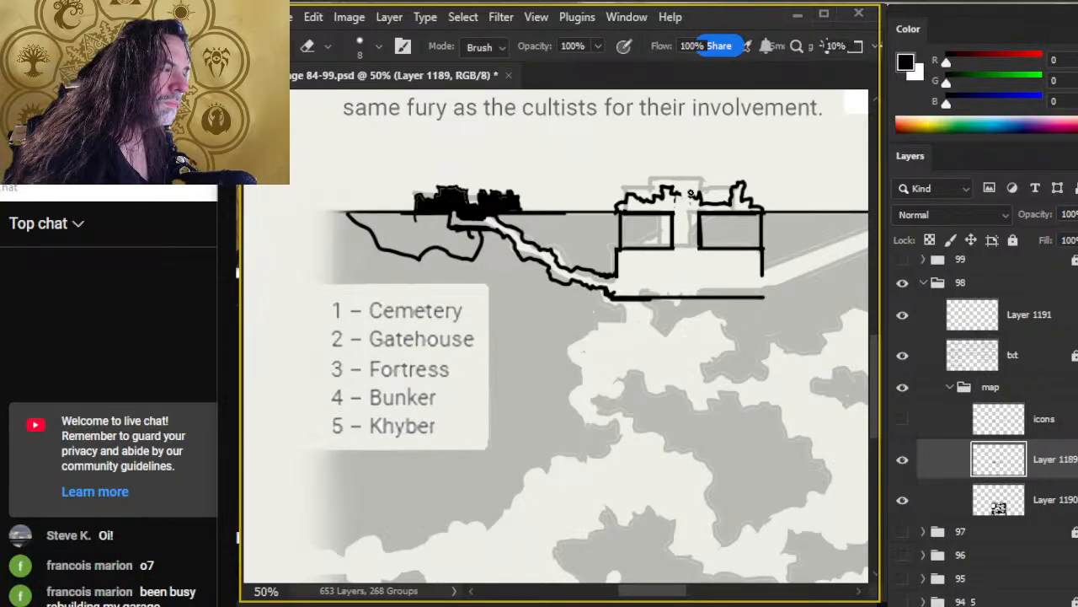
{"action": "key", "text": "b"}
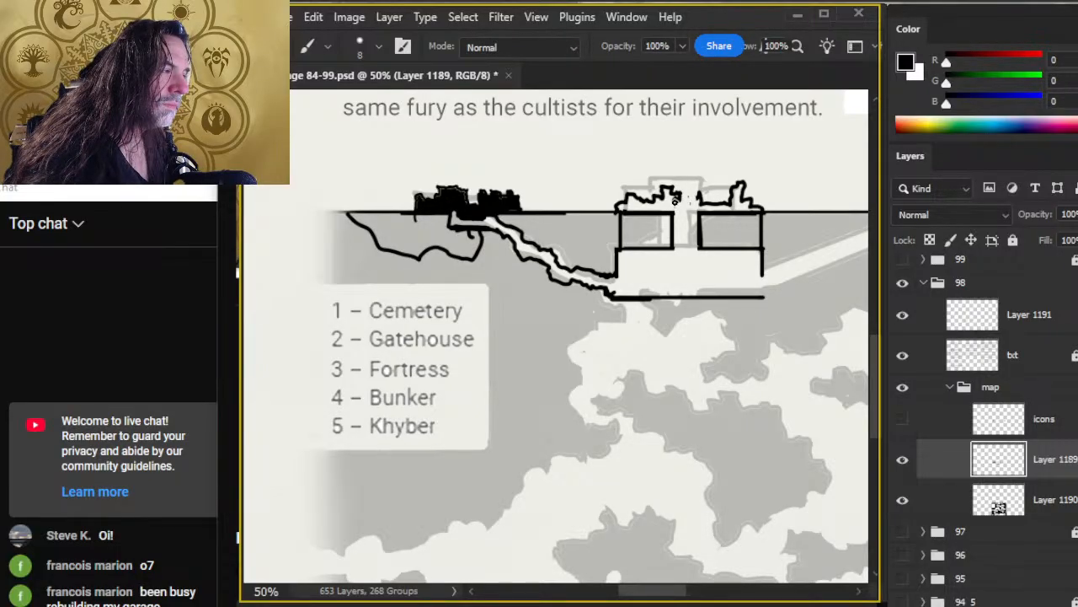
{"action": "key", "text": "e"}
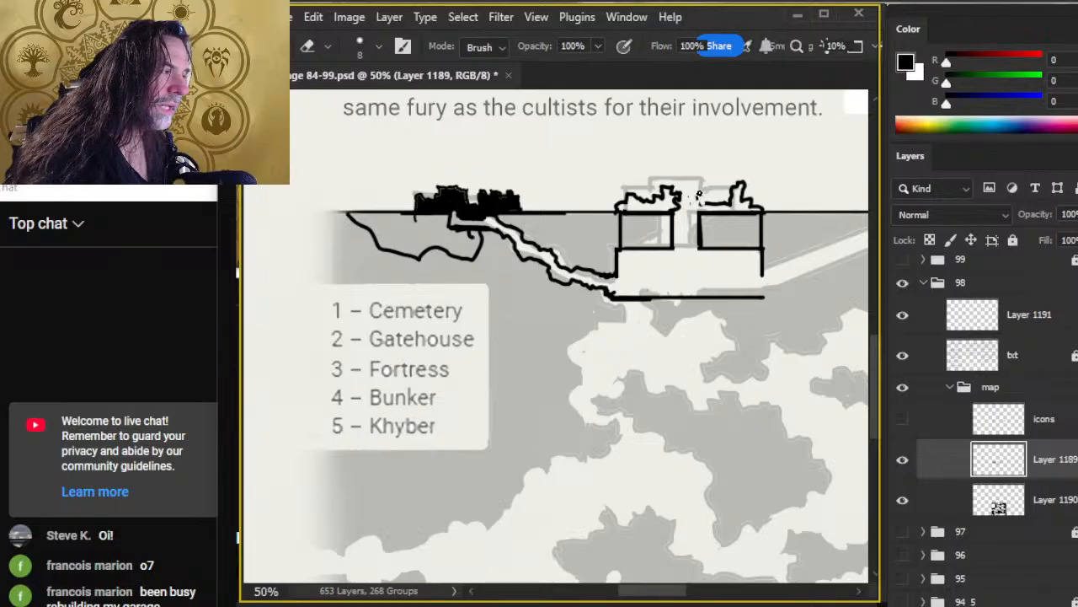
{"action": "key", "text": "b"}
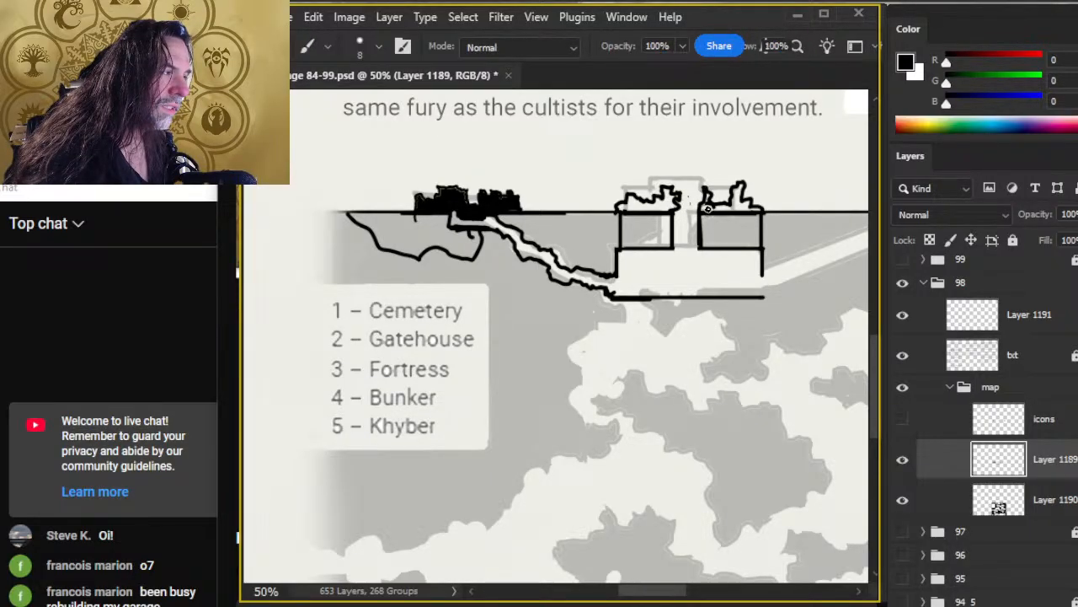
Step: Fill both ruin halves, the blocks beside the shaft, the ground above the sloping tunnel and the area beneath the cemetery with black
{"action": "key", "text": "g"}
{"action": "left_click", "coordinate": [649, 226]}
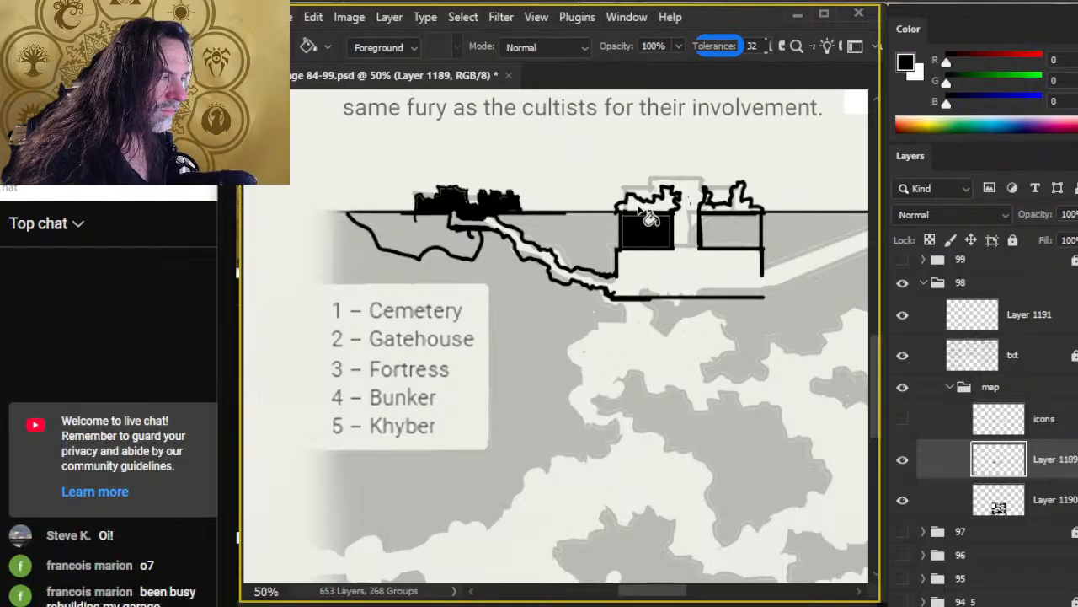
{"action": "left_click", "coordinate": [742, 209]}
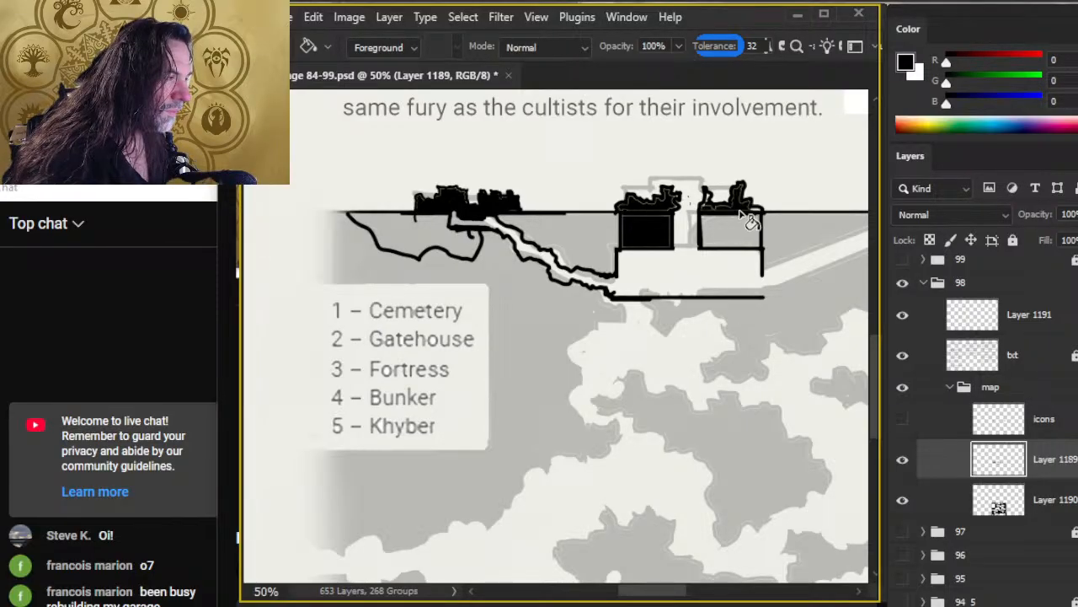
{"action": "left_click", "coordinate": [733, 232]}
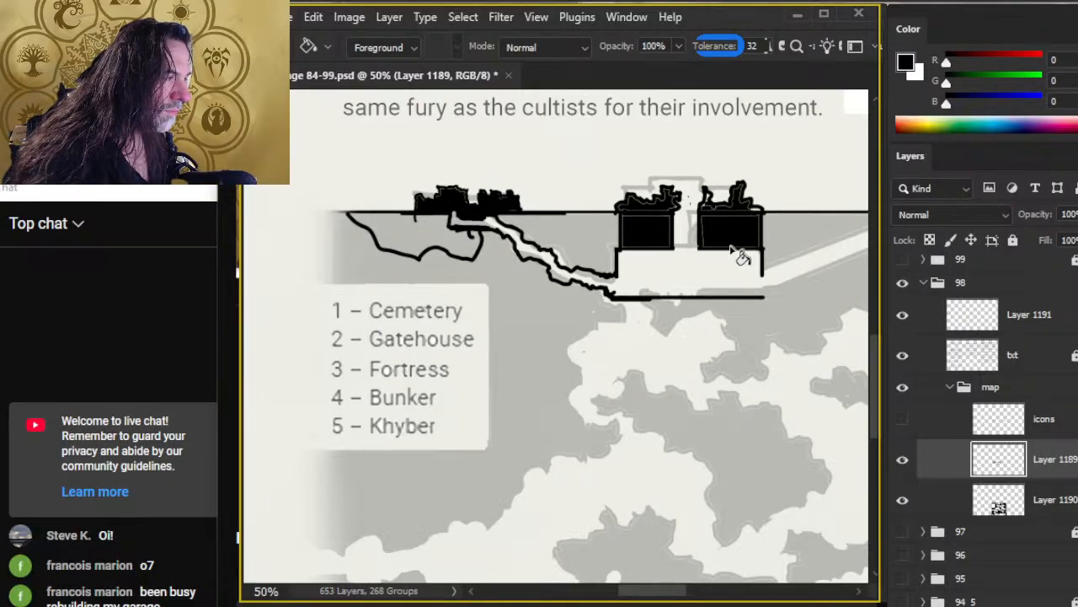
{"action": "left_click", "coordinate": [568, 253]}
{"action": "left_click", "coordinate": [421, 239]}
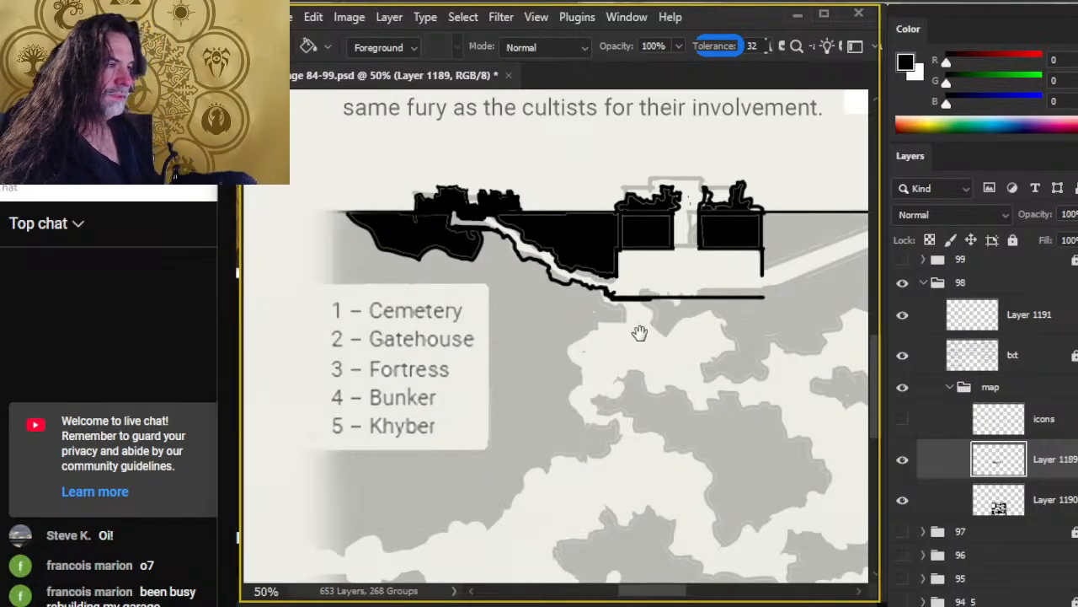
Step: Start a jagged ruin outline on the ground line over the western part of the easternmost building sketch
{"action": "mouse_move", "coordinate": [638, 332]}
{"action": "left_mouse_down"}
{"action": "mouse_move", "coordinate": [534, 321]}
{"action": "mouse_move", "coordinate": [457, 354]}
{"action": "left_mouse_up"}
{"action": "key", "text": "b"}
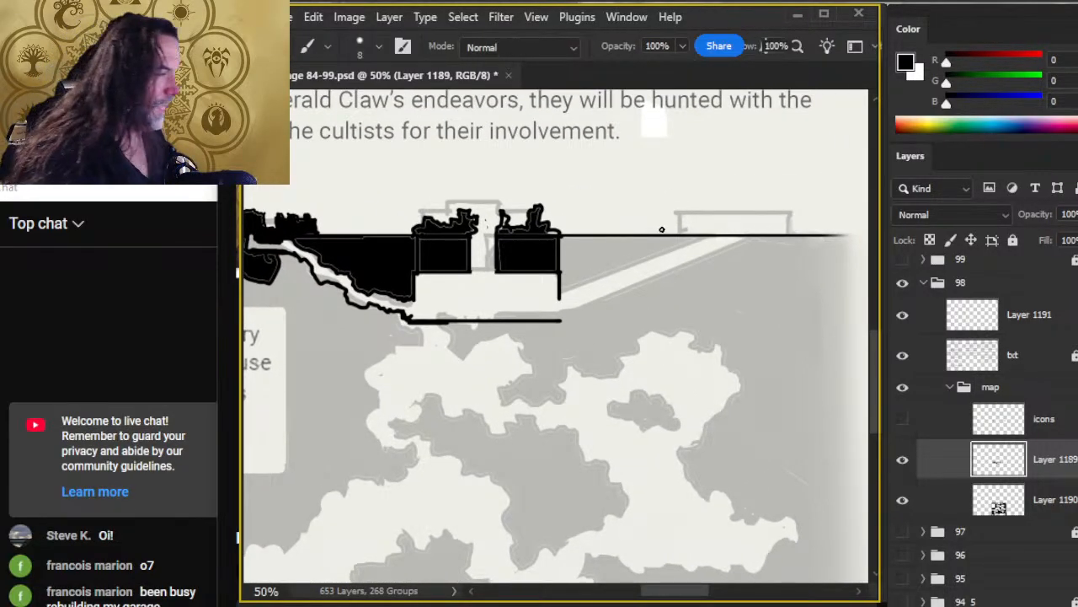
{"action": "mouse_move", "coordinate": [662, 237]}
{"action": "left_mouse_down"}
{"action": "mouse_move", "coordinate": [682, 219]}
{"action": "mouse_move", "coordinate": [706, 229]}
{"action": "mouse_move", "coordinate": [721, 221]}
{"action": "mouse_move", "coordinate": [718, 254]}
{"action": "mouse_move", "coordinate": [752, 252]}
{"action": "left_mouse_up"}
Step: Shorten the bunker's eastern wall and draw a straight upper wall for the eastern tunnel from its lower end up to the ground line
{"action": "key", "text": "e"}
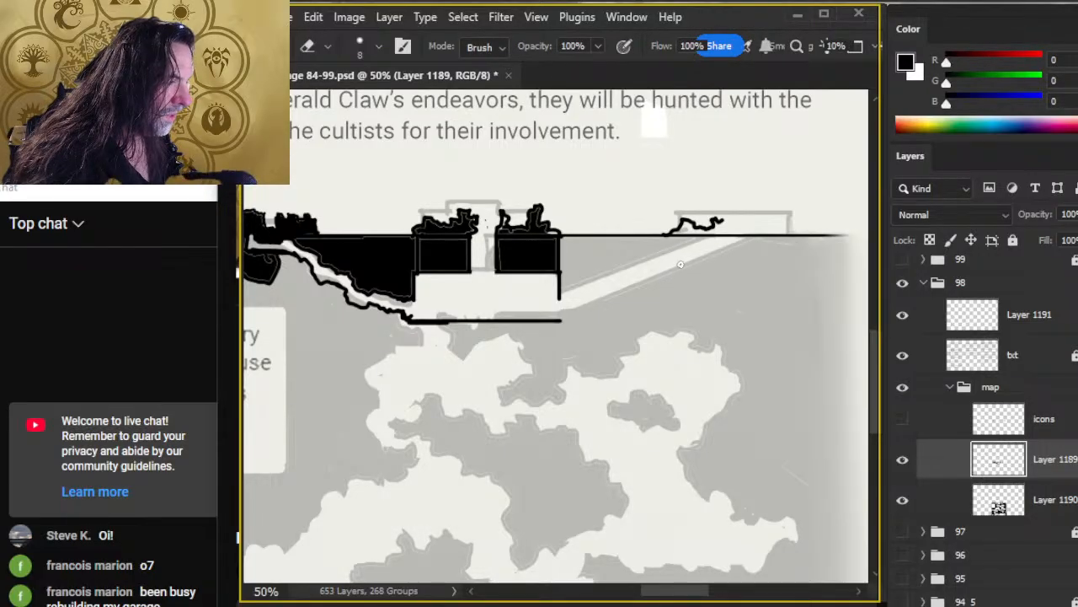
{"action": "key", "text": "b"}
{"action": "key", "text": "e"}
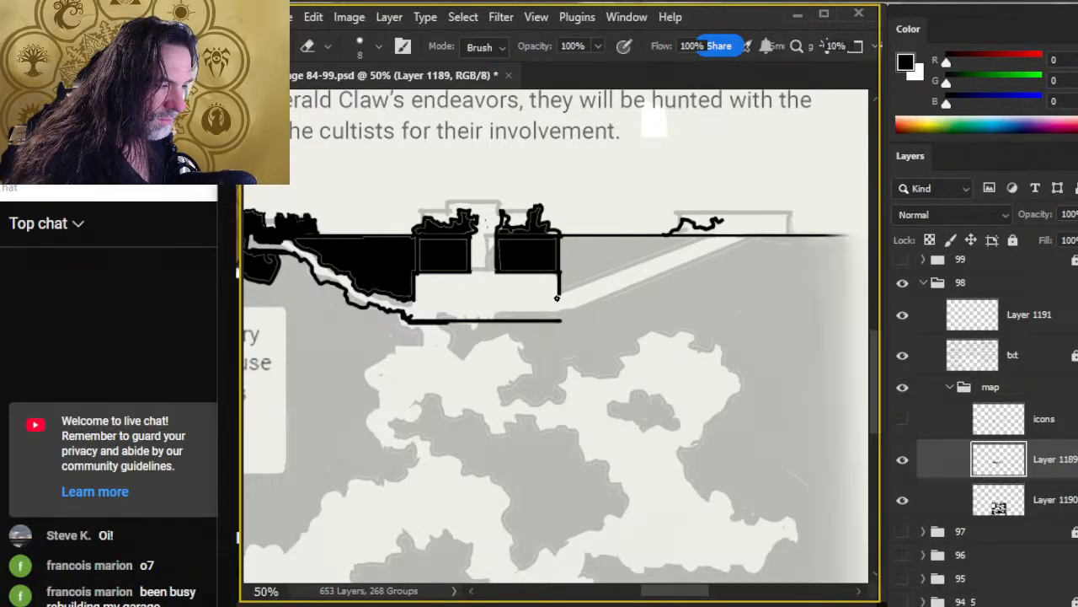
{"action": "key", "text": "b"}
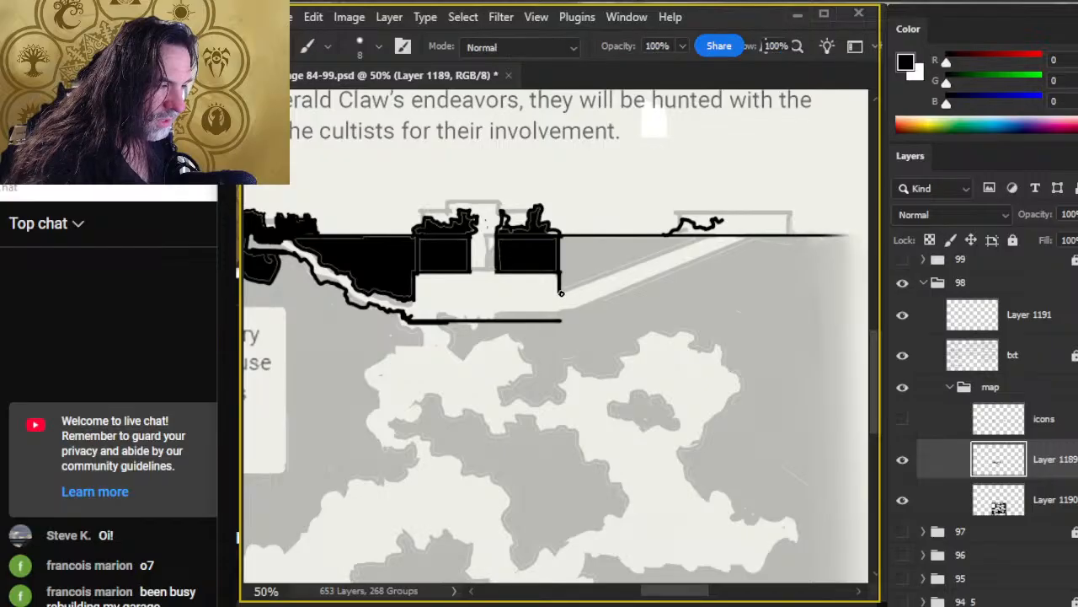
{"action": "left_click", "coordinate": [715, 236], "text": "shift"}
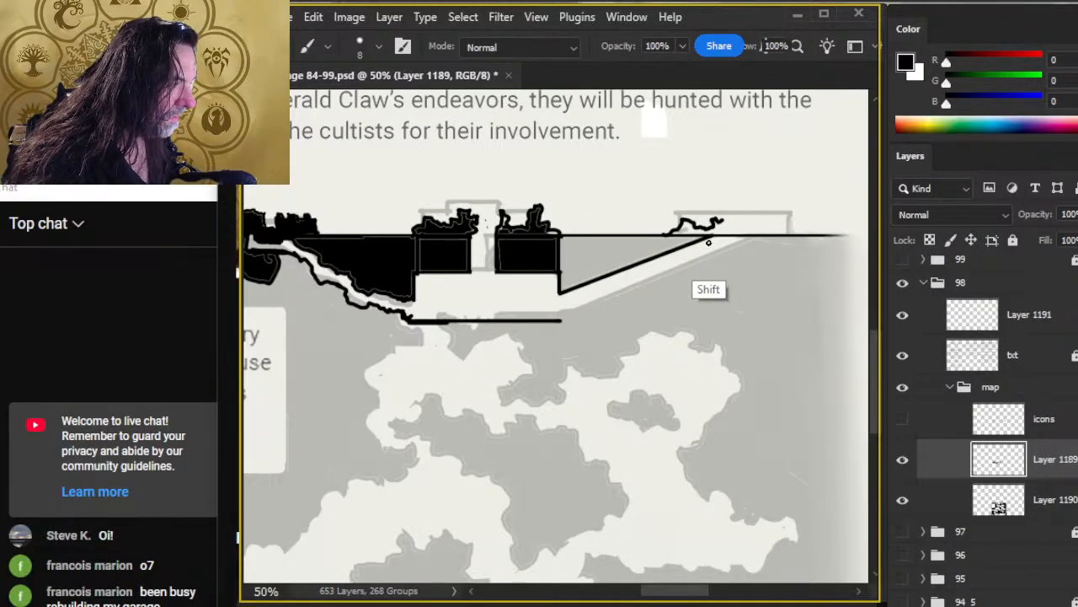
Step: Lasso the eastern tunnel's upper wall, separate it onto a new layer and place that line lower as the tunnel's lower wall
{"action": "mouse_move", "coordinate": [595, 274]}
{"action": "left_mouse_down"}
{"action": "mouse_move", "coordinate": [556, 291]}
{"action": "mouse_move", "coordinate": [687, 299]}
{"action": "mouse_move", "coordinate": [750, 244]}
{"action": "mouse_move", "coordinate": [674, 241]}
{"action": "mouse_move", "coordinate": [624, 302]}
{"action": "left_mouse_up"}
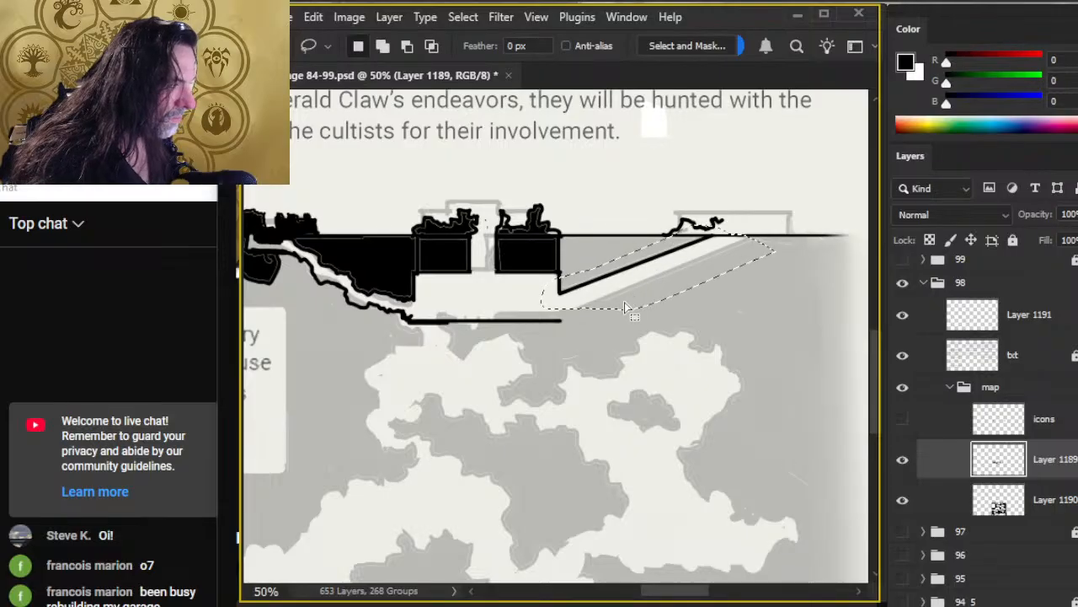
{"action": "key", "text": "ctrl+shift+j"}
{"action": "key", "text": "v"}
{"action": "left_click_drag", "start_coordinate": [695, 299], "coordinate": [703, 327]}
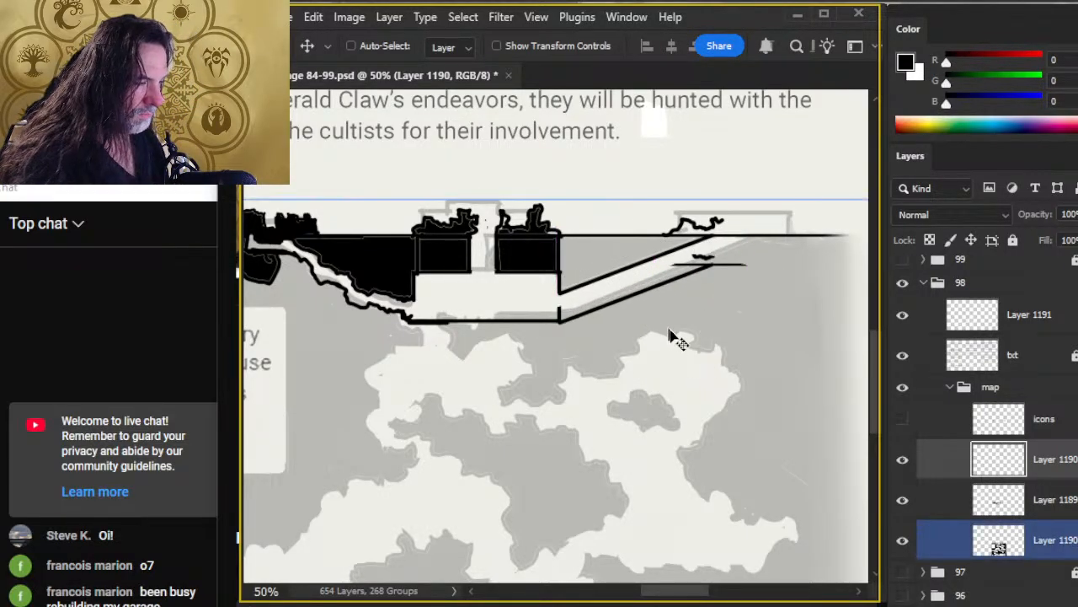
Step: Nudge the lower tunnel wall to meet the bunker floor, erase the leftover vertical stub and touch up the corner
{"action": "key", "text": "b"}
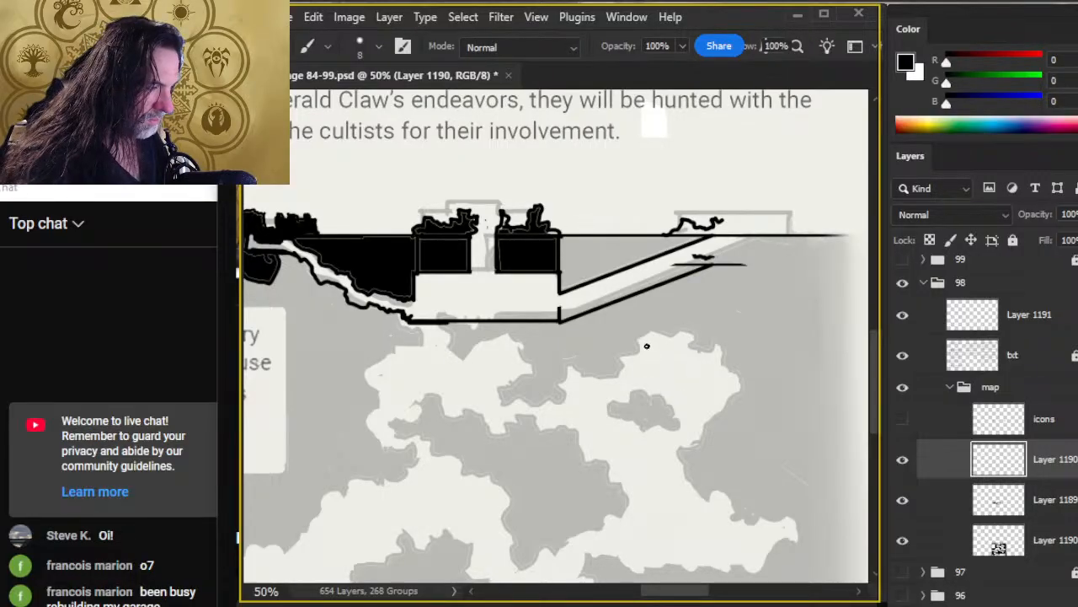
{"action": "key", "text": "v"}
{"action": "left_click_drag", "start_coordinate": [655, 363], "coordinate": [661, 362]}
{"action": "key", "text": "e"}
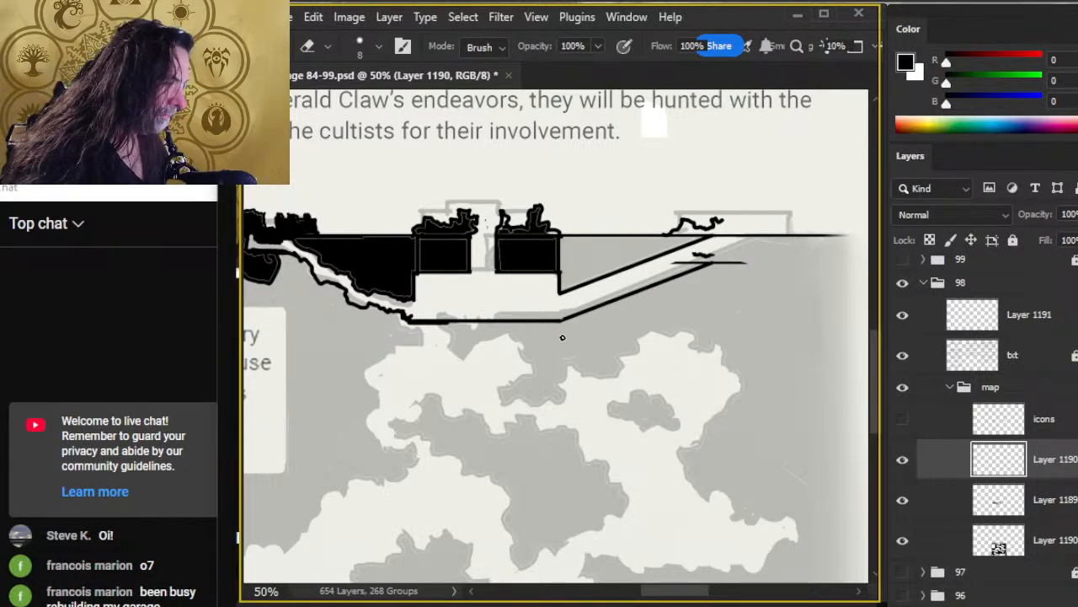
{"action": "key", "text": "b"}
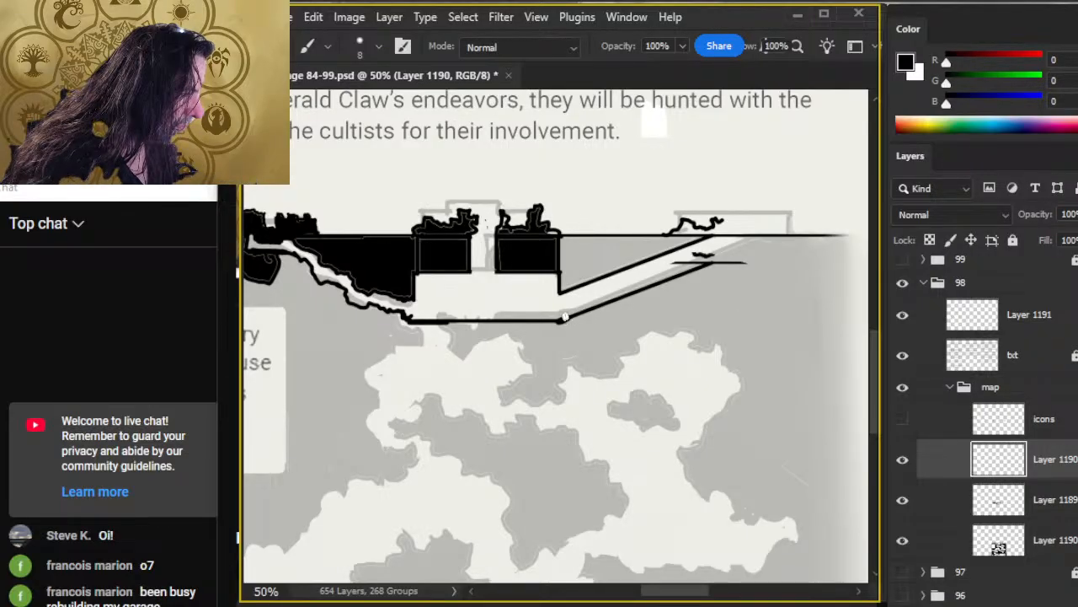
{"action": "key", "text": "e"}
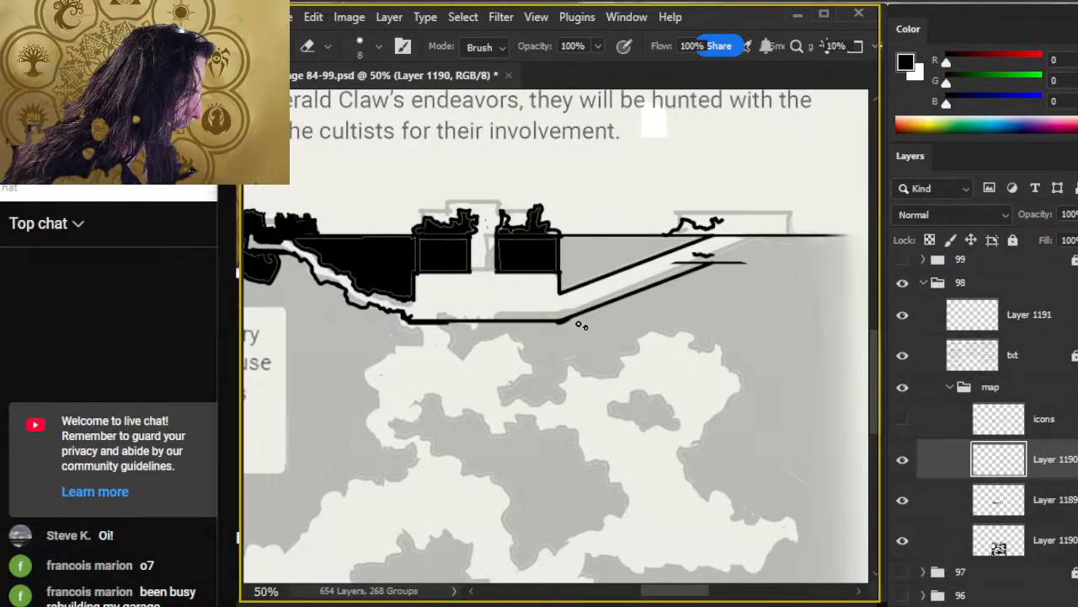
Step: Merge the lower tunnel wall layer down into Layer 1189 and fill the ground between the bunker and eastern tunnel with black
{"action": "right_click", "coordinate": [1060, 464]}
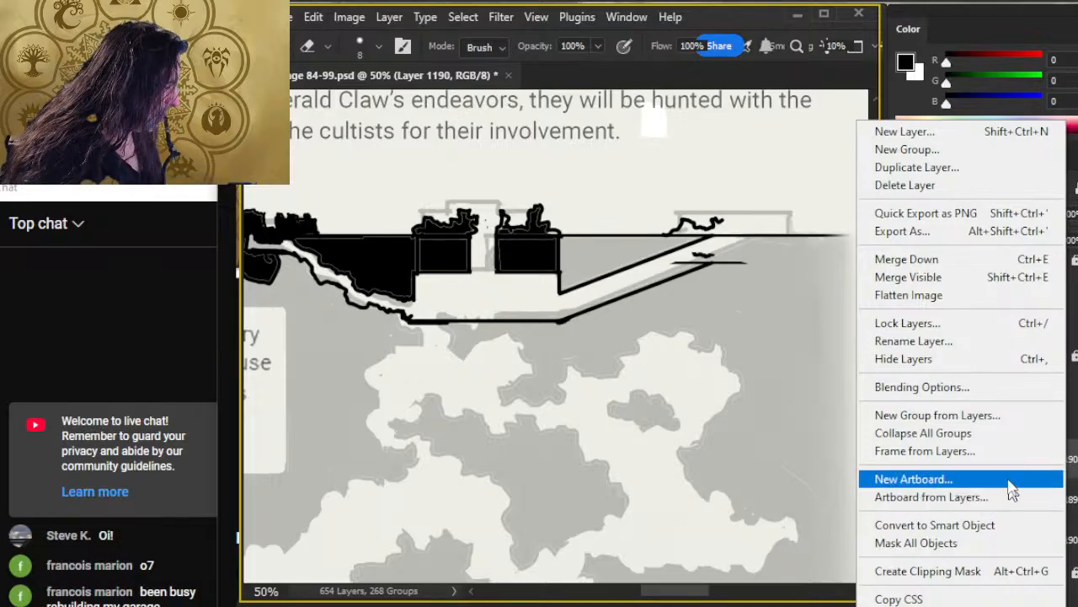
{"action": "left_click", "coordinate": [958, 263]}
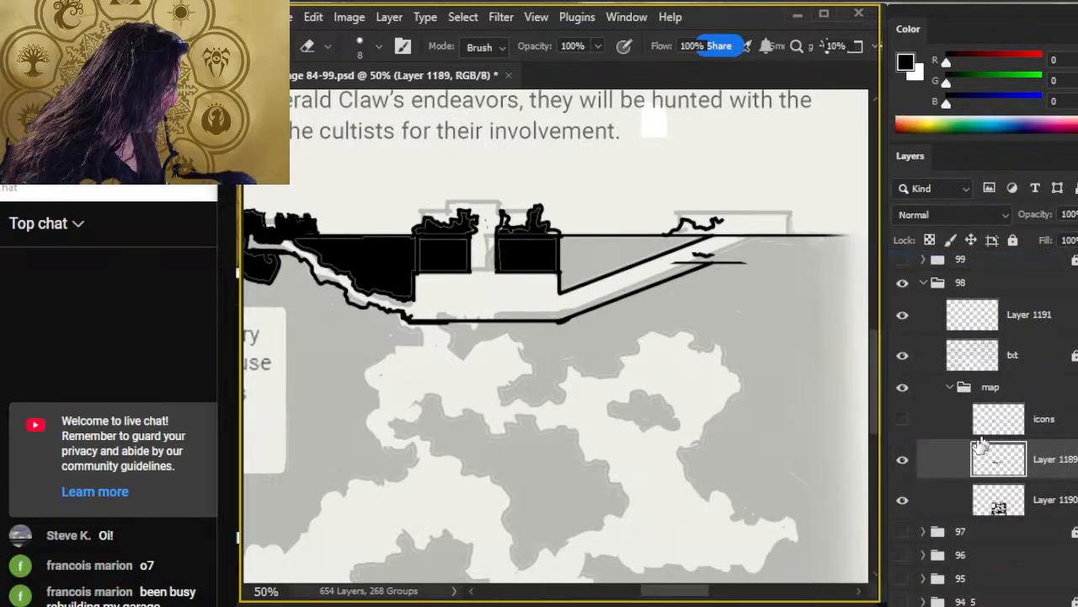
{"action": "key", "text": "g"}
{"action": "left_click", "coordinate": [603, 265]}
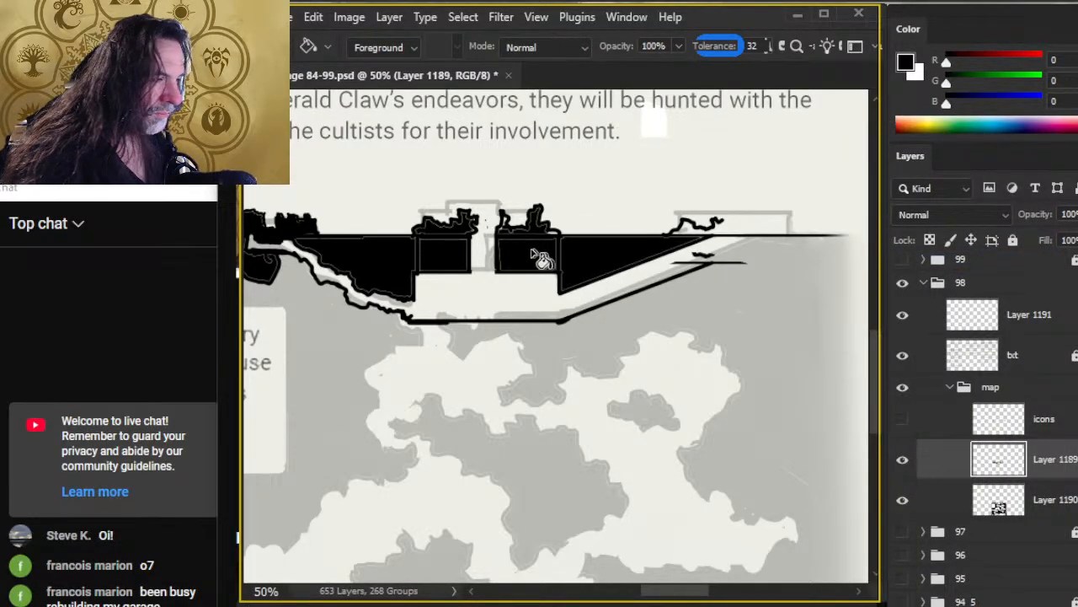
Step: Erase the middle of the rubble on the central ruin east of the shaft, leaving its tall eastern spike standing
{"action": "key", "text": "b"}
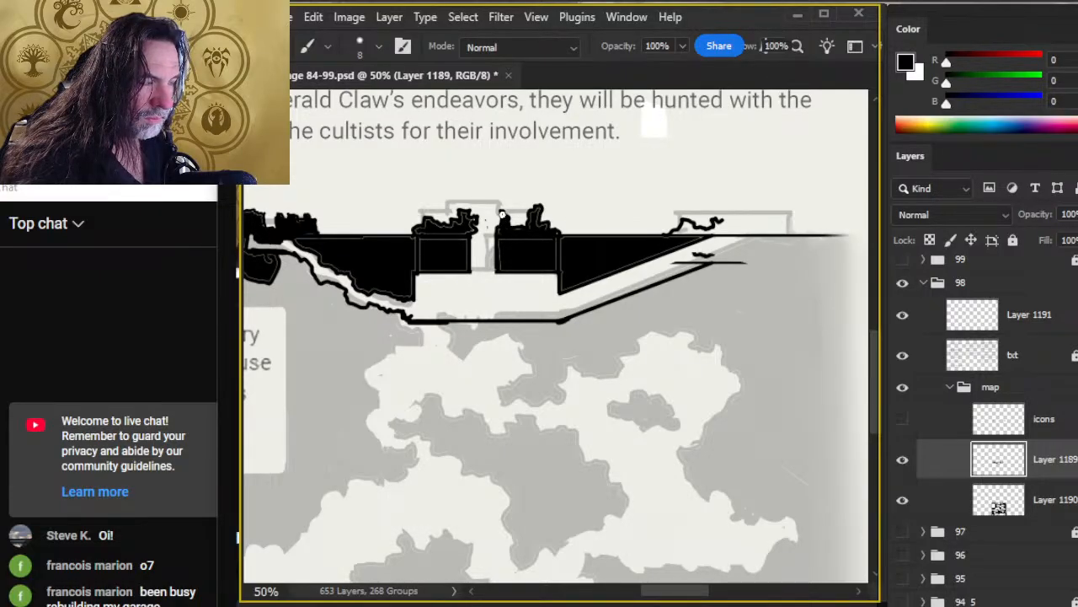
{"action": "key", "text": "e"}
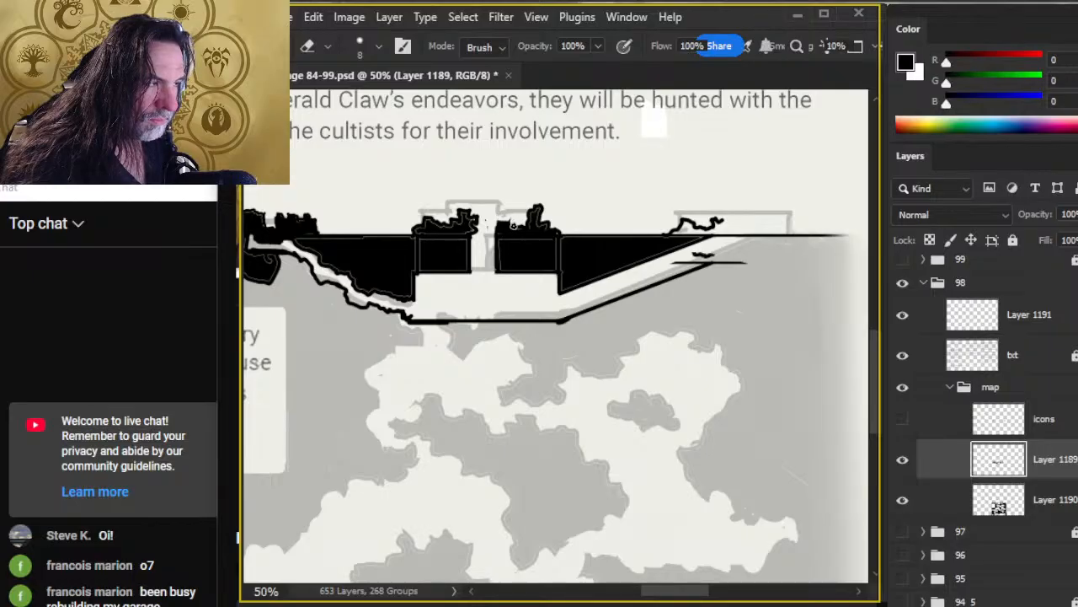
{"action": "left_click_drag", "start_coordinate": [518, 228], "coordinate": [533, 228]}
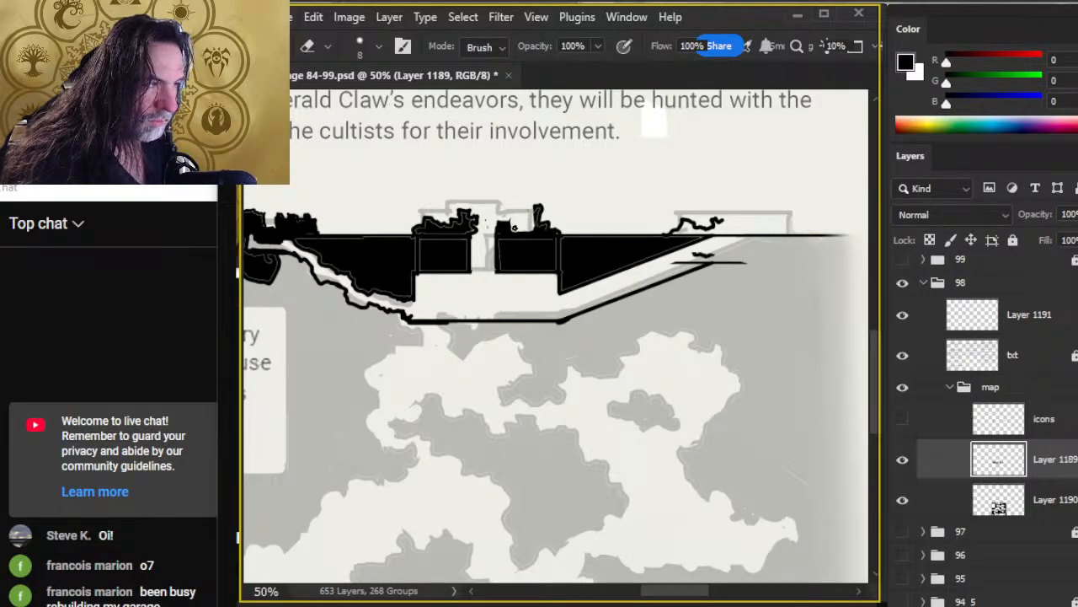
Step: Paint the gaps in the central ruin west of the shaft black and trim its edge straight along the shaft
{"action": "key", "text": "b"}
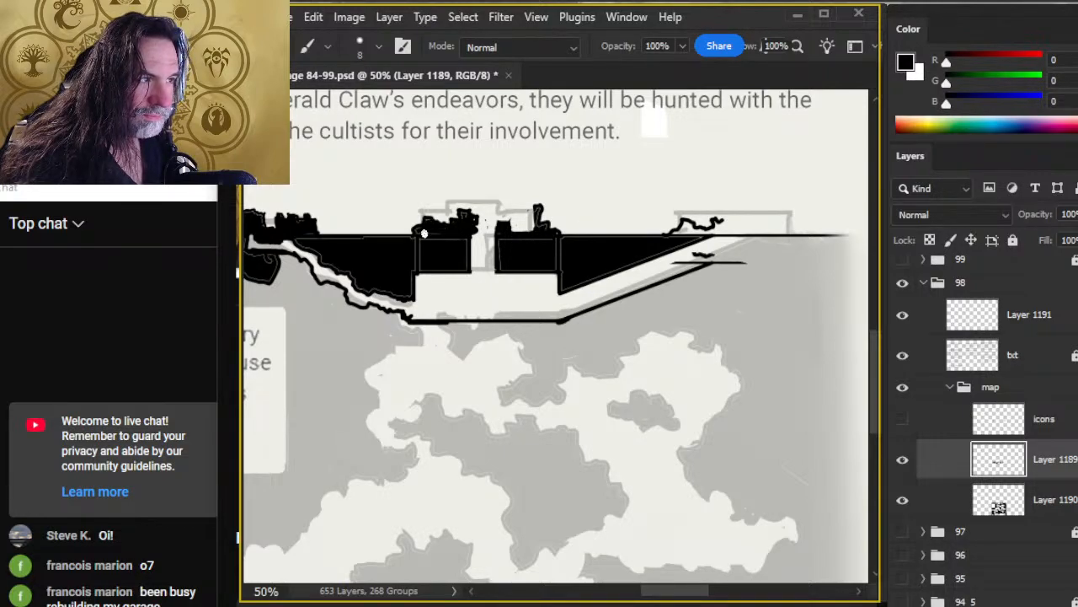
{"action": "mouse_move", "coordinate": [423, 233]}
{"action": "left_mouse_down"}
{"action": "mouse_move", "coordinate": [413, 236]}
{"action": "mouse_move", "coordinate": [465, 228]}
{"action": "left_mouse_up"}
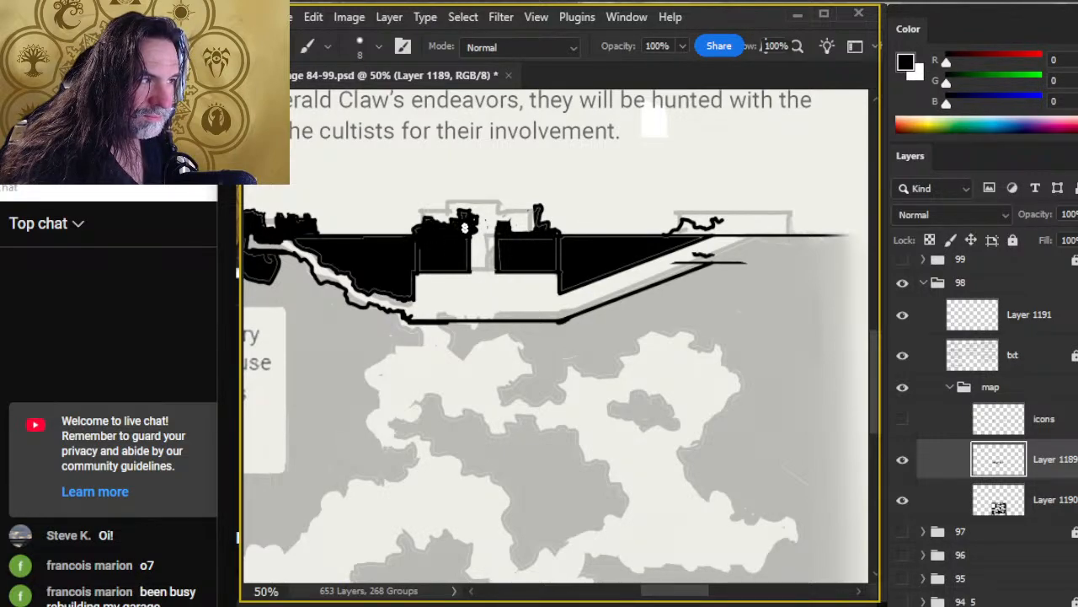
{"action": "key", "text": "e"}
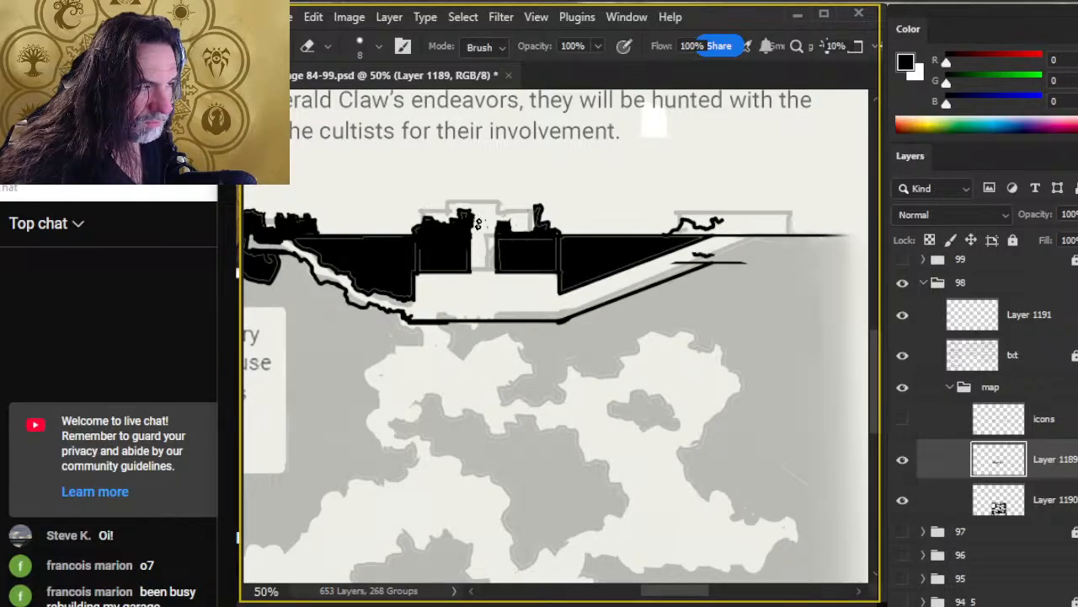
{"action": "left_click_drag", "start_coordinate": [476, 212], "coordinate": [473, 236]}
{"action": "key", "text": "b"}
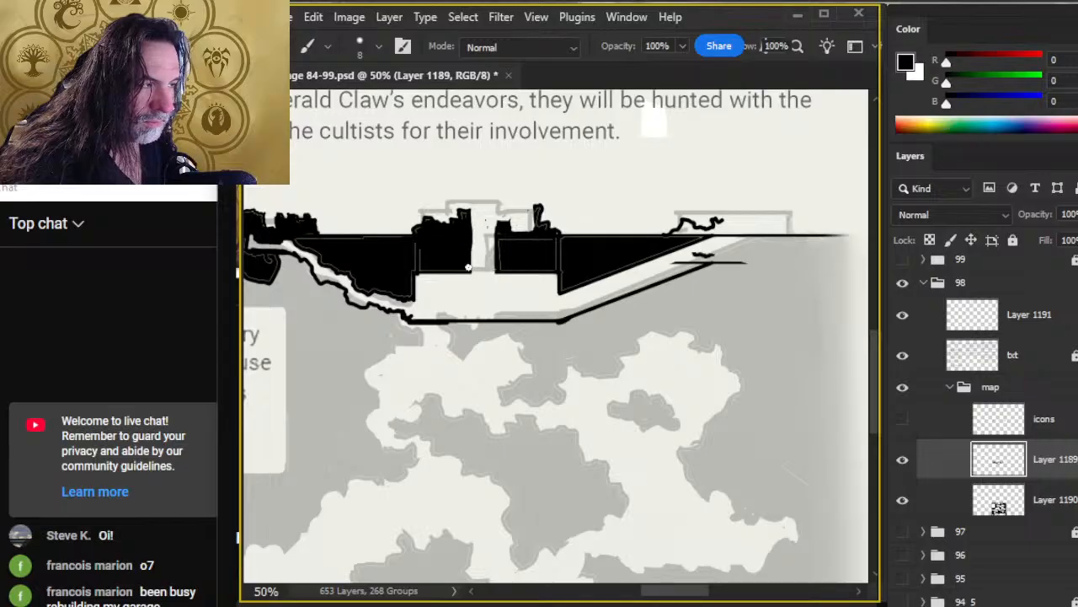
{"action": "key", "text": "e"}
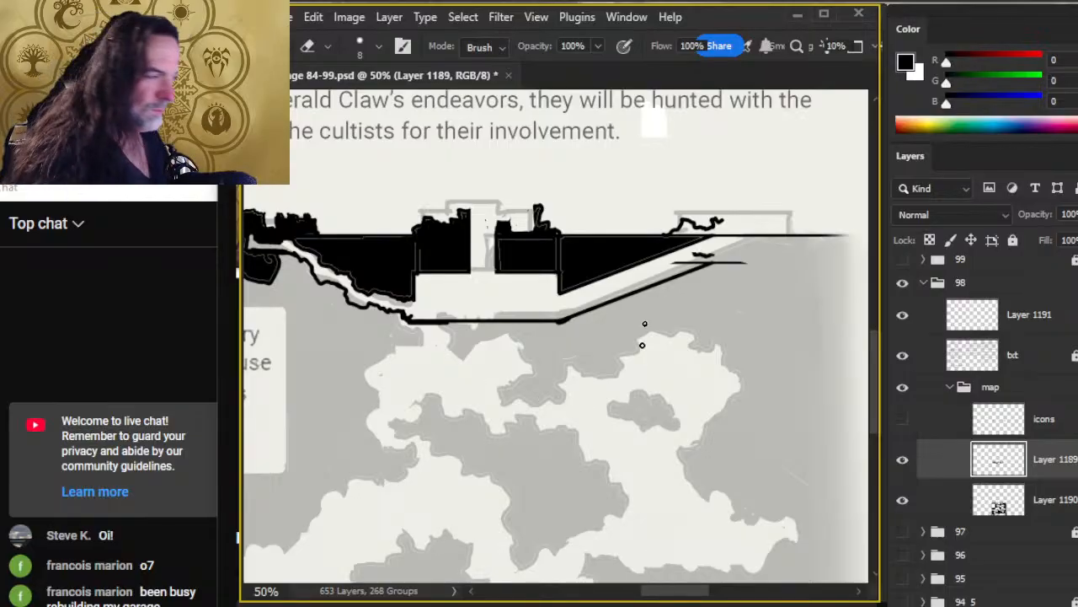
Step: Erase the stray marks inside the eastern tunnel and continue the eastern ruin's jagged outline down to the ground line
{"action": "scroll", "coordinate": [640, 342], "scroll_direction": "right", "scroll_amount": 4}
{"action": "key", "text": "b"}
{"action": "left_click_drag", "start_coordinate": [588, 243], "coordinate": [613, 239]}
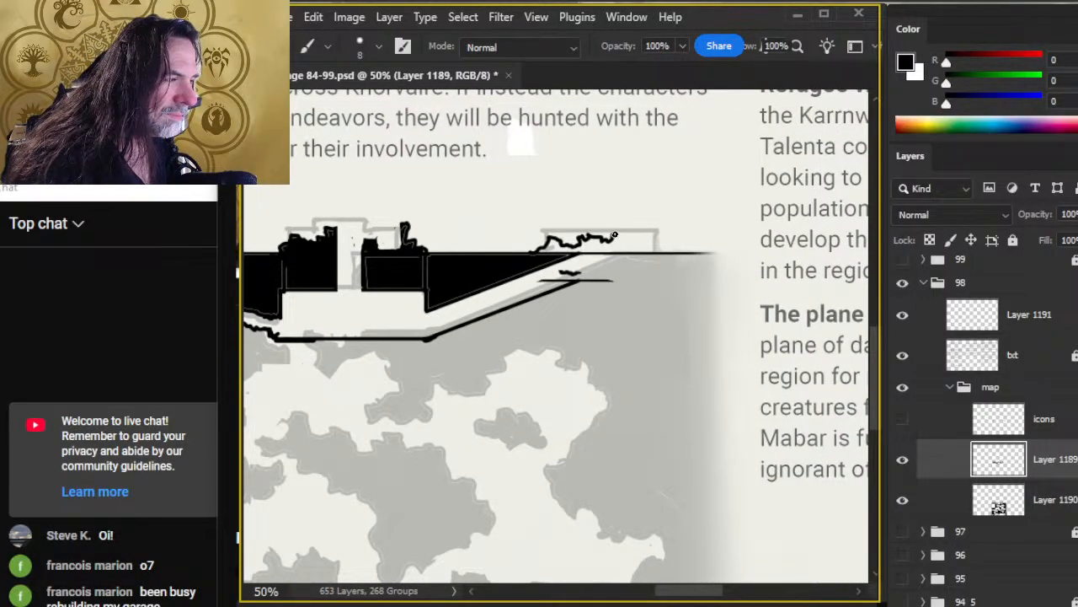
{"action": "key", "text": "e"}
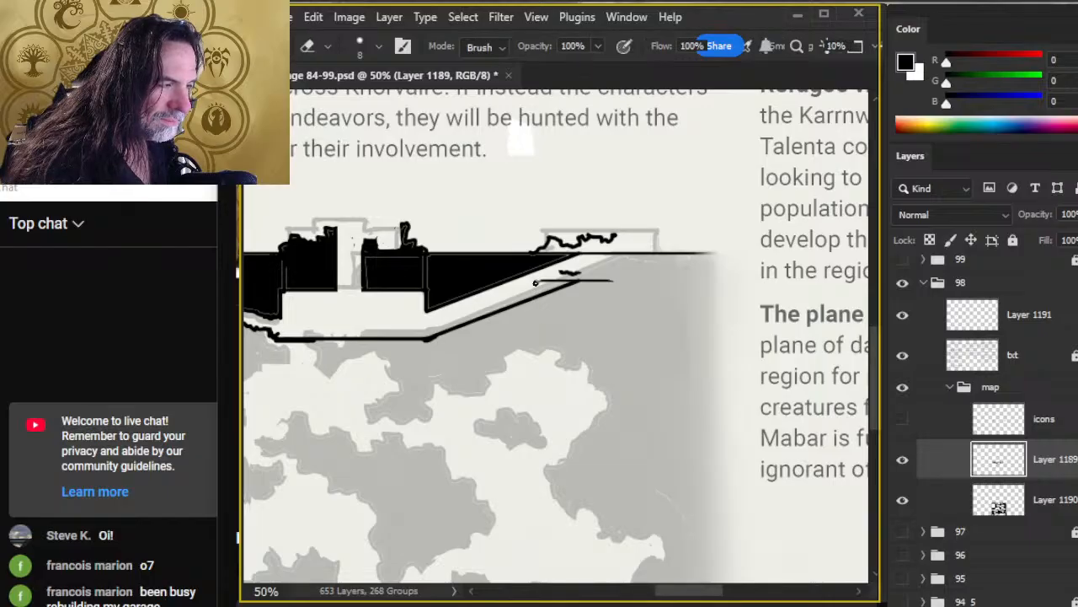
{"action": "left_click_drag", "start_coordinate": [530, 289], "coordinate": [576, 273]}
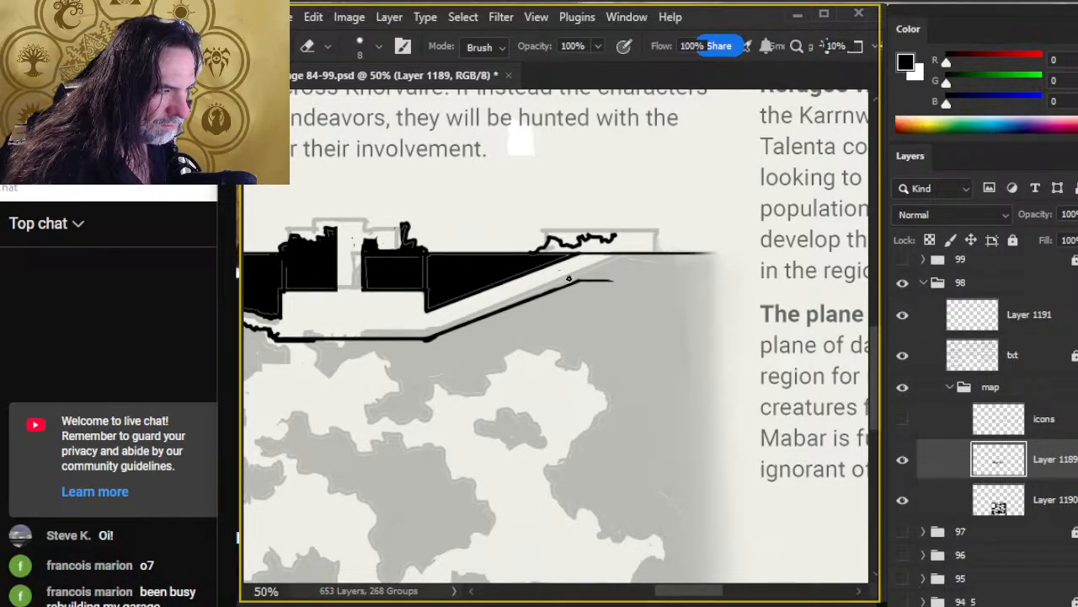
{"action": "key", "text": "b"}
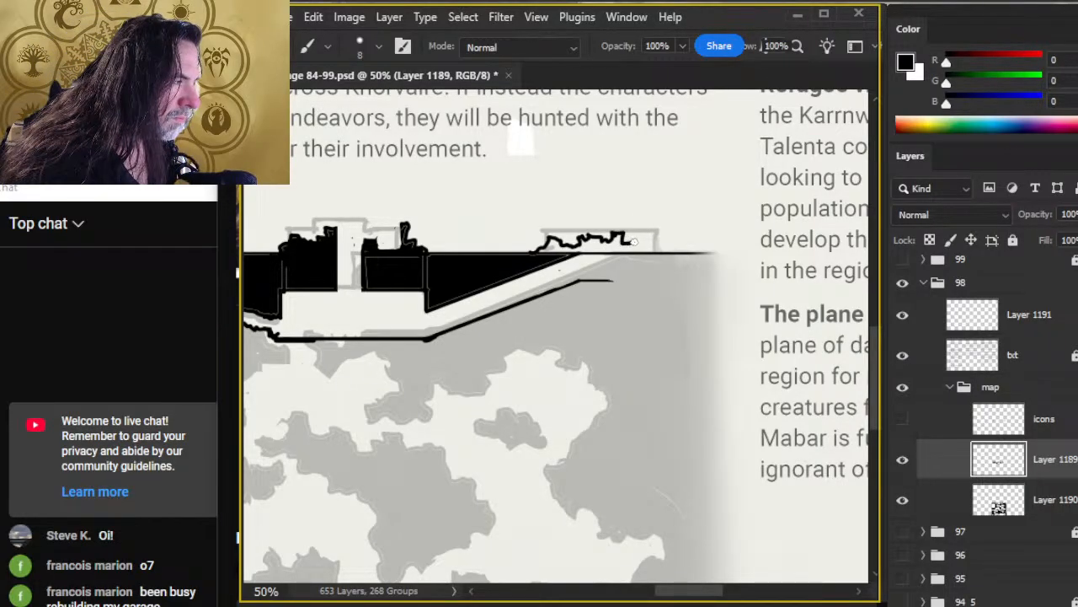
Step: Fill the outlined eastern ruin above the tunnel mouth with black
{"action": "key", "text": "z"}
{"action": "mouse_move", "coordinate": [637, 284]}
{"action": "left_mouse_down"}
{"action": "mouse_move", "coordinate": [580, 287]}
{"action": "mouse_move", "coordinate": [638, 292]}
{"action": "left_mouse_up"}
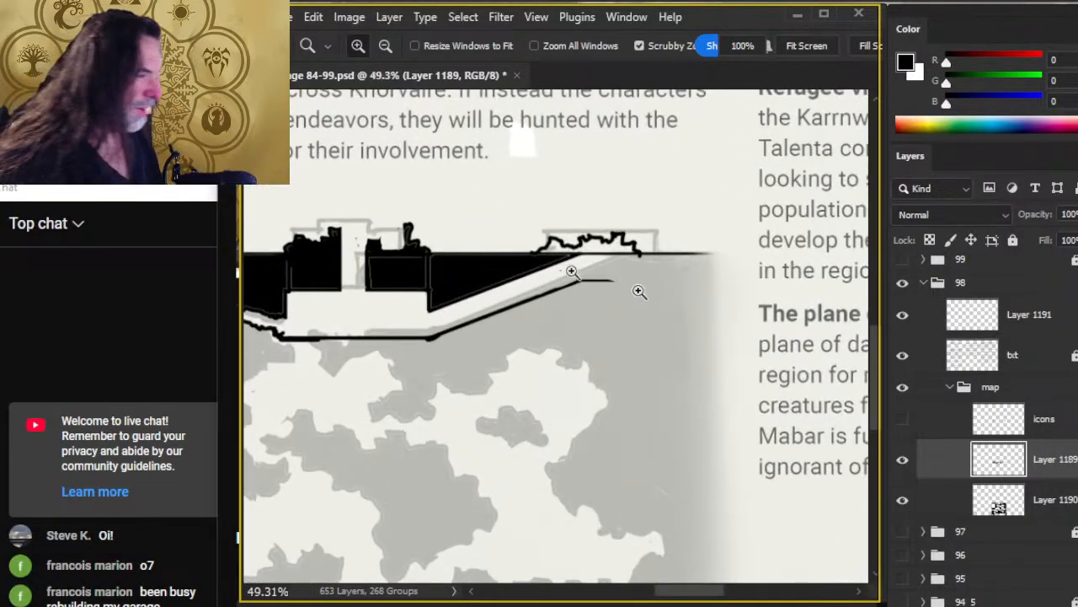
{"action": "key", "text": "g"}
{"action": "left_click", "coordinate": [609, 253]}
{"action": "key", "text": "b"}
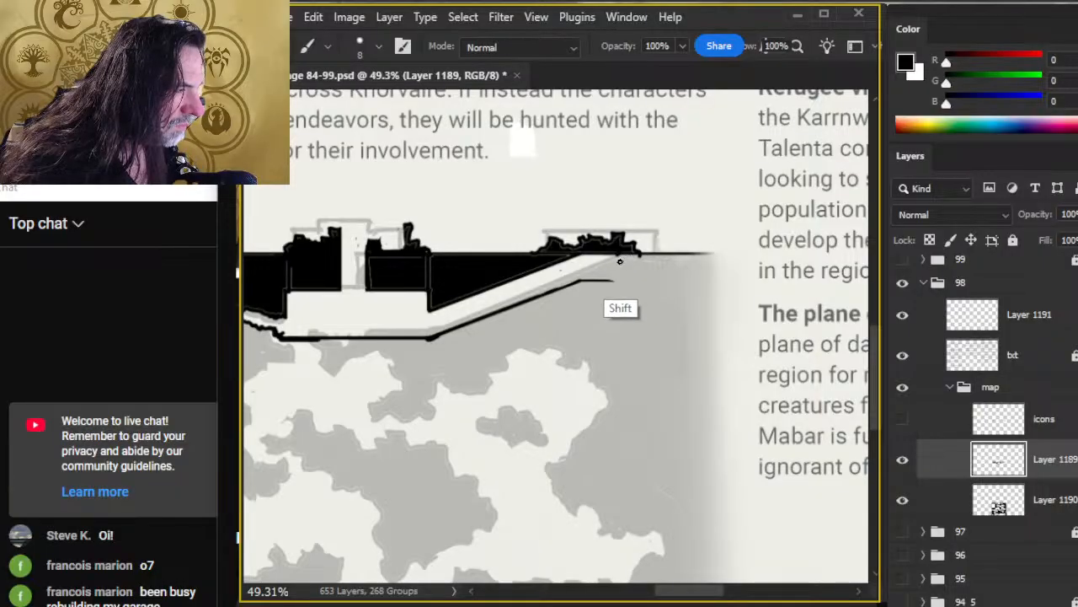
Step: Lasso the eastern tunnel's upper wall edge, copy it to a new layer and move the copy down onto the lower wall
{"action": "key", "text": "l"}
{"action": "mouse_move", "coordinate": [462, 295]}
{"action": "left_mouse_down"}
{"action": "mouse_move", "coordinate": [430, 314]}
{"action": "mouse_move", "coordinate": [459, 315]}
{"action": "mouse_move", "coordinate": [590, 271]}
{"action": "mouse_move", "coordinate": [609, 253]}
{"action": "mouse_move", "coordinate": [560, 263]}
{"action": "mouse_move", "coordinate": [452, 326]}
{"action": "left_mouse_up"}
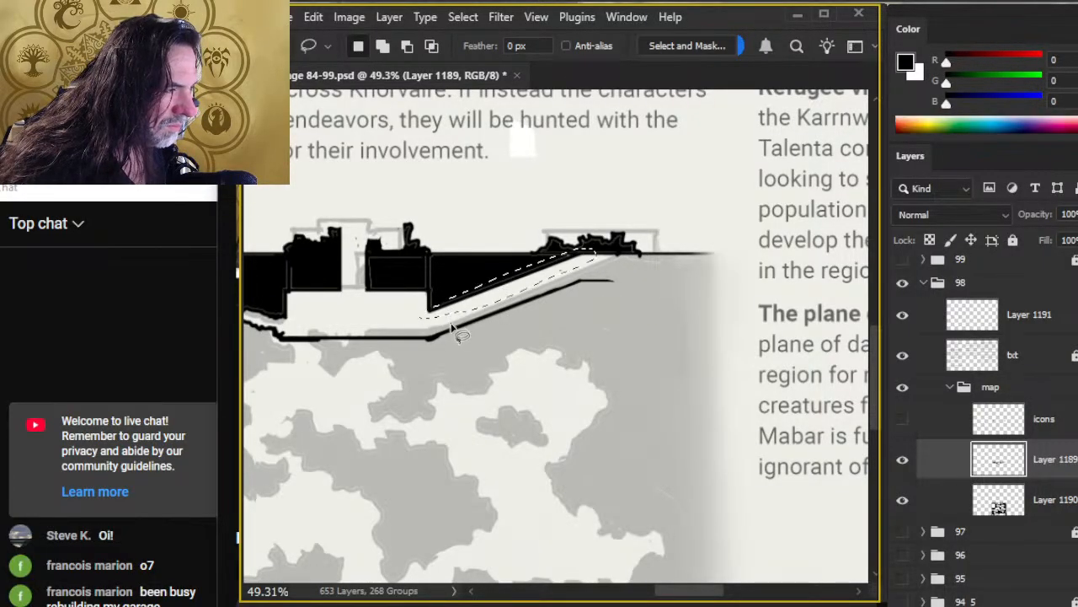
{"action": "key", "text": "ctrl+j"}
{"action": "key", "text": "v"}
{"action": "left_click_drag", "start_coordinate": [580, 321], "coordinate": [585, 353]}
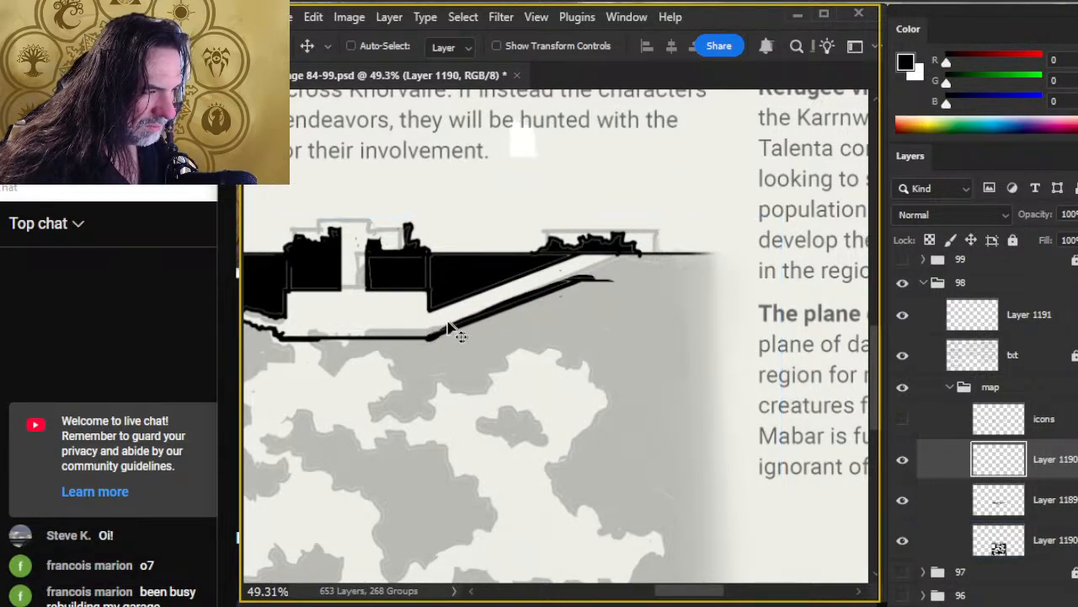
Step: Erase the surplus of the copied line along the lower tunnel wall, from the bunker floor corner up the slope
{"action": "key", "text": "e"}
{"action": "left_click_drag", "start_coordinate": [472, 312], "coordinate": [442, 327]}
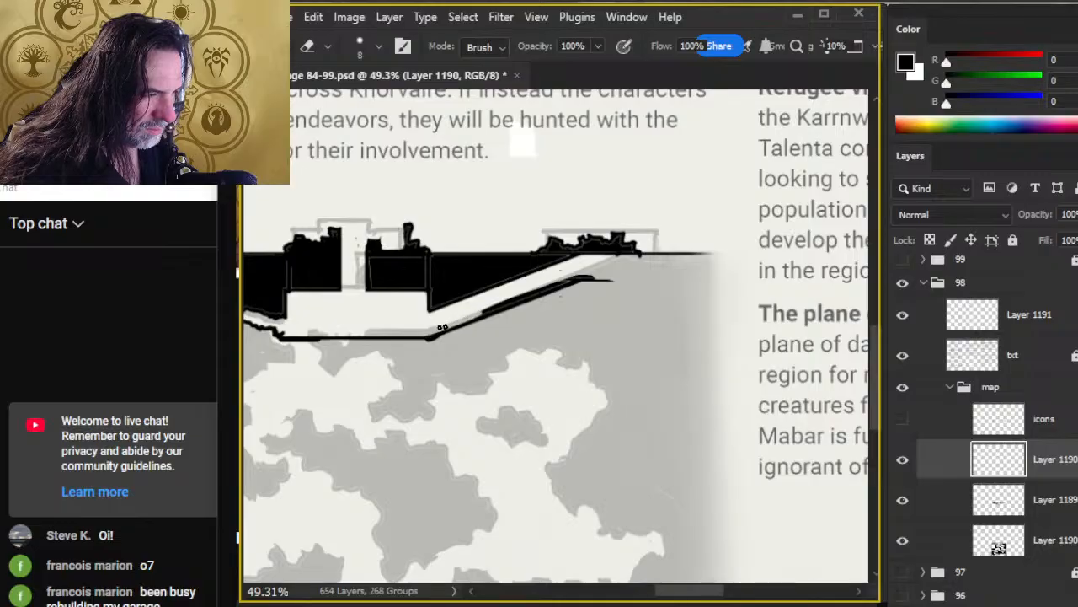
{"action": "left_click", "coordinate": [430, 335]}
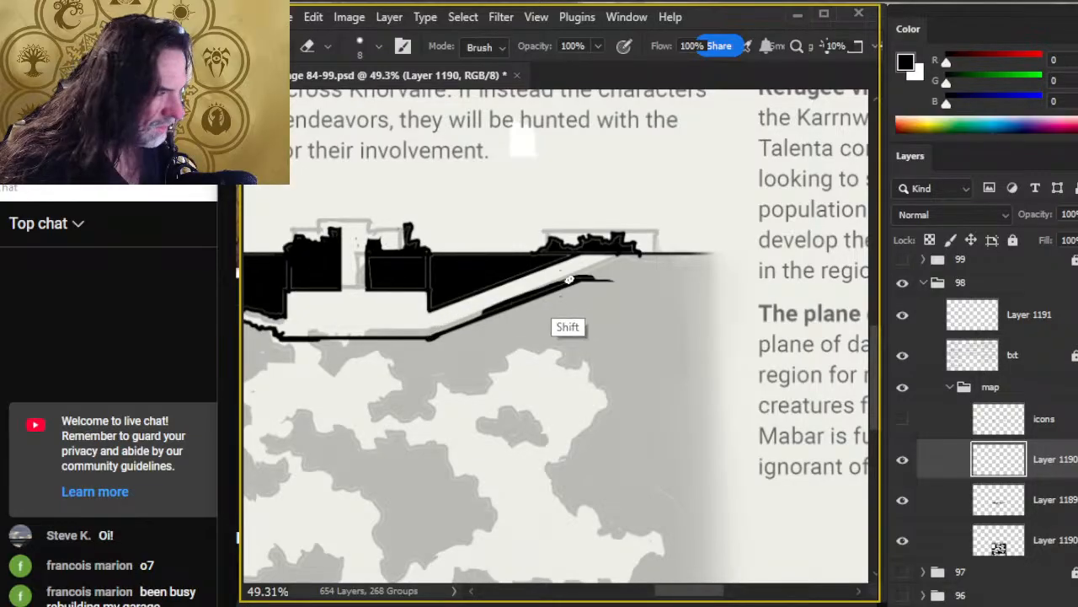
{"action": "left_click", "coordinate": [587, 275], "text": "shift"}
{"action": "left_click_drag", "start_coordinate": [561, 281], "coordinate": [513, 296]}
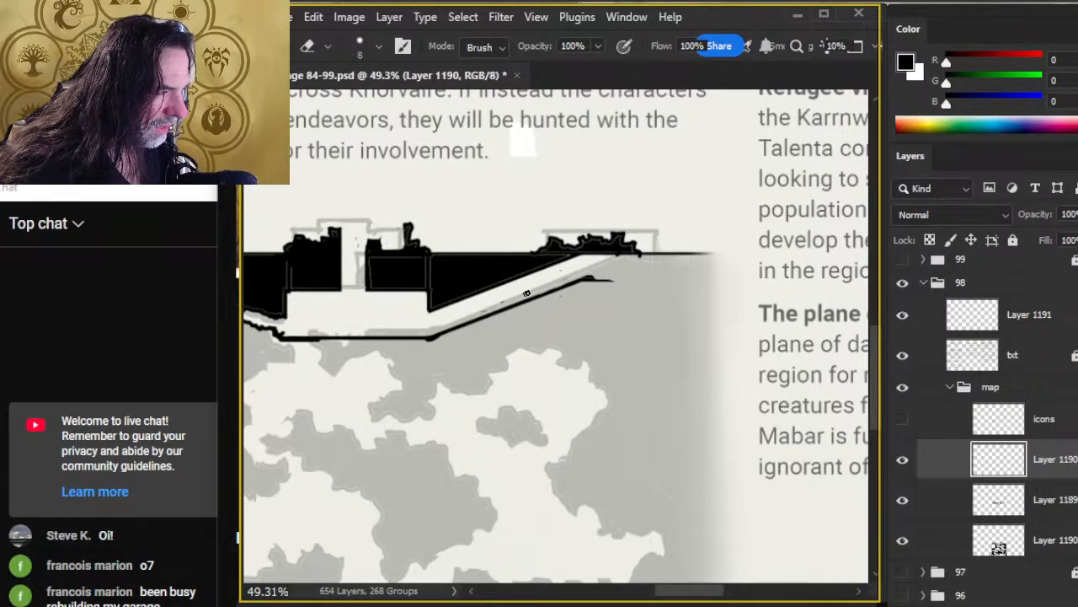
Step: Extend the lower tunnel wall up to the ground line beneath the eastern ruin, thicken it and clean its inner edge
{"action": "key", "text": "b"}
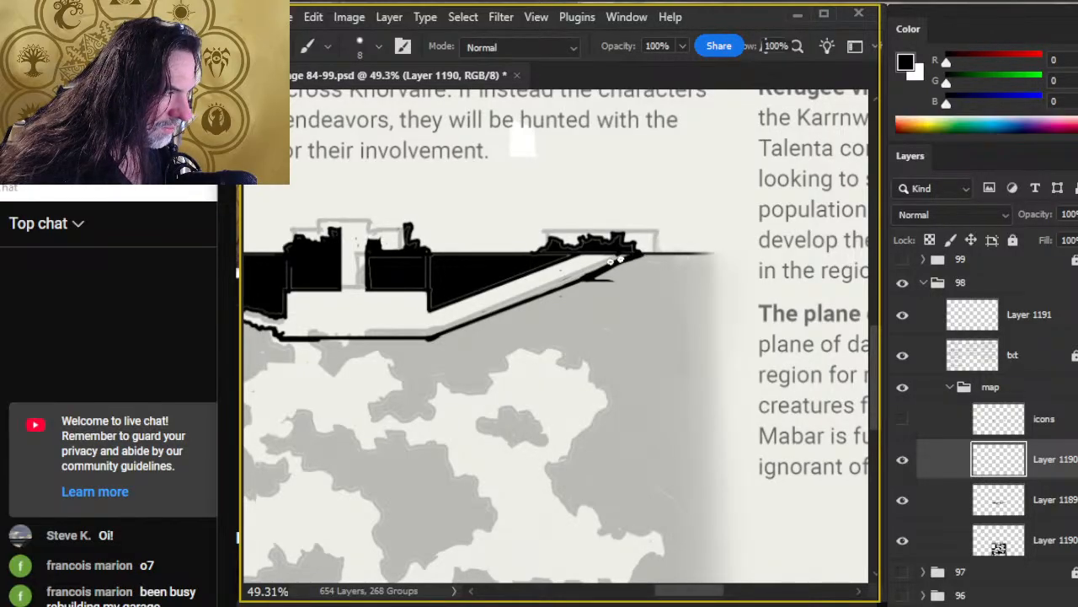
{"action": "key", "text": "e"}
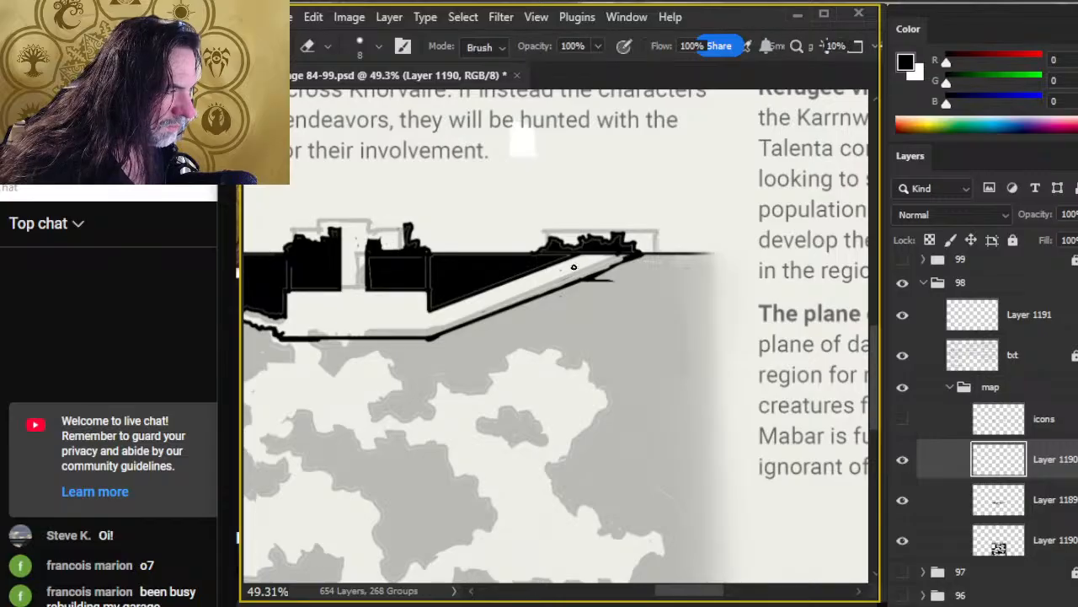
{"action": "key", "text": "b"}
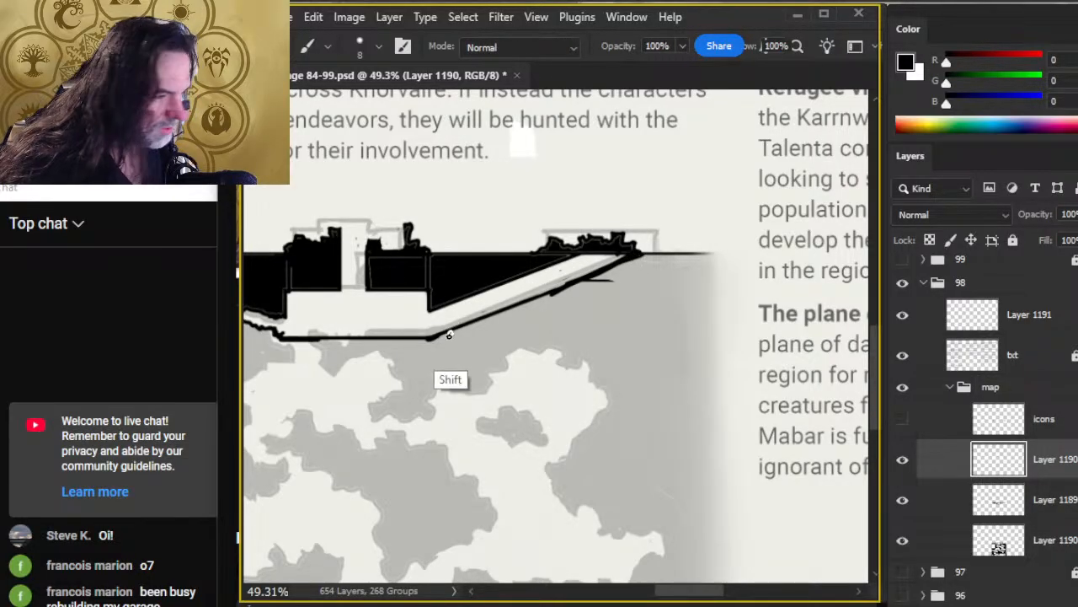
{"action": "key", "text": "e"}
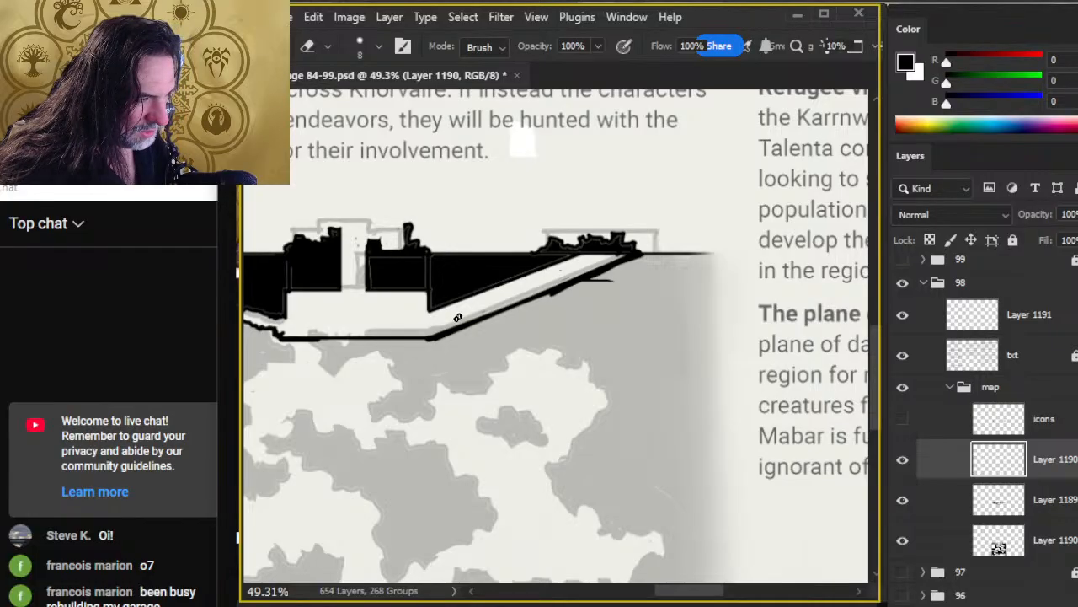
{"action": "key", "text": "b"}
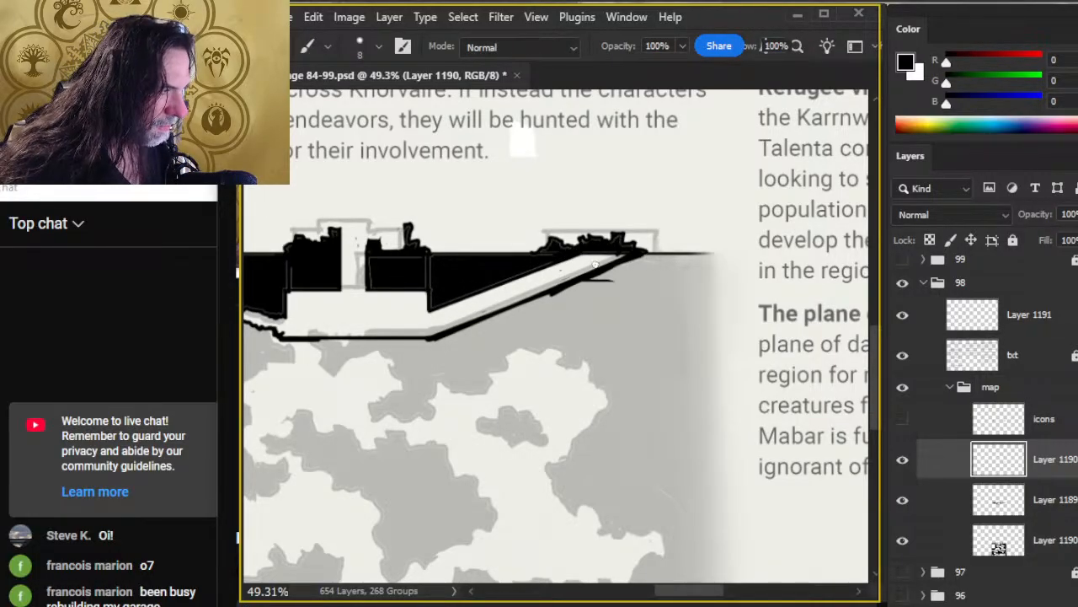
{"action": "key", "text": "e"}
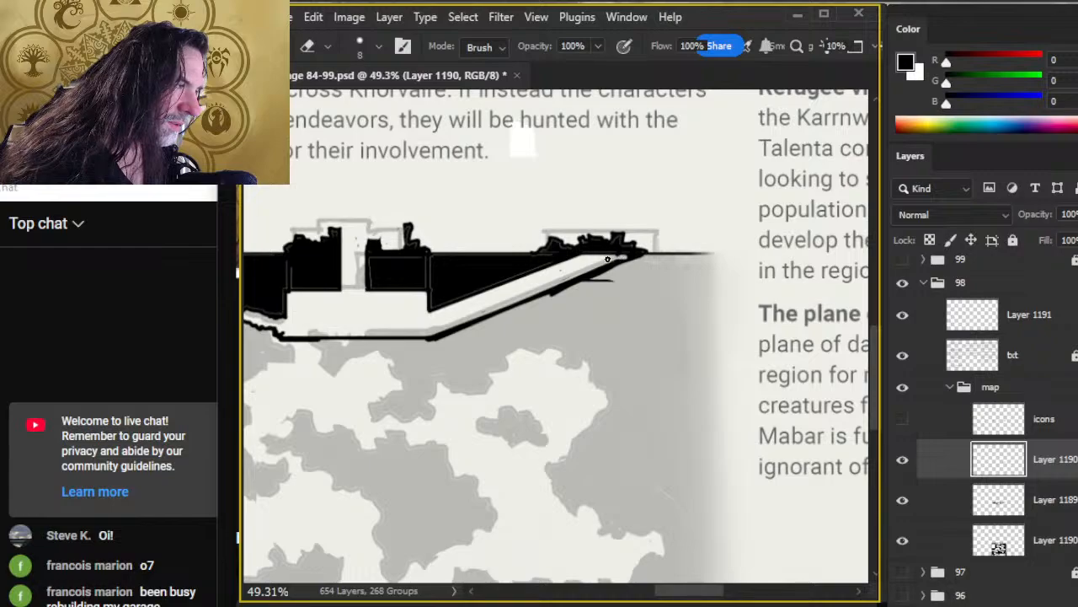
Step: Merge the copied wall layer down into Layer 1189 and refine the lower wall's tip at the ground line
{"action": "right_click", "coordinate": [951, 465]}
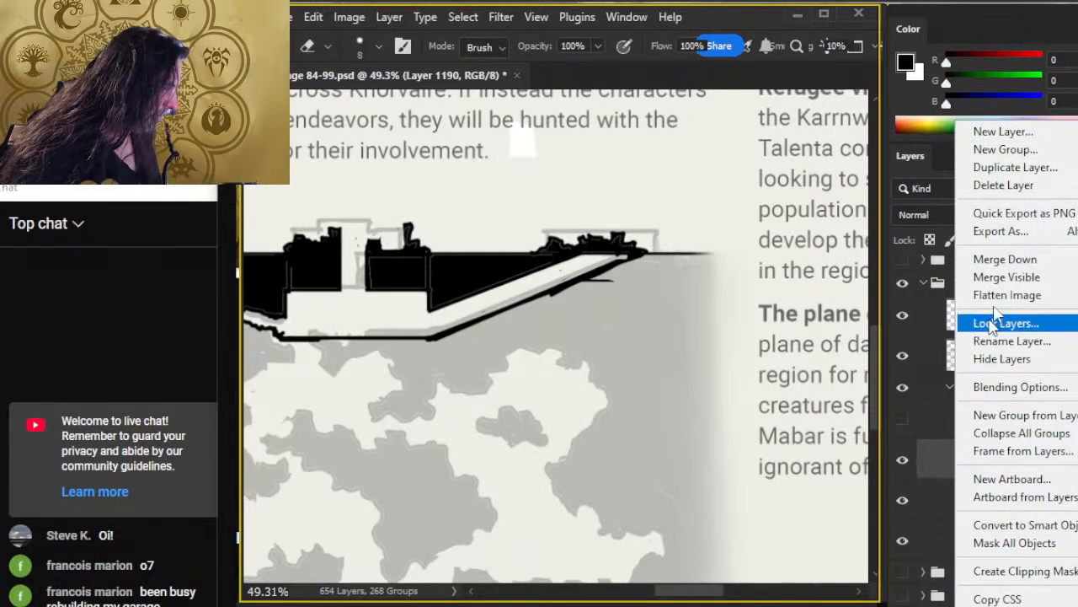
{"action": "left_click", "coordinate": [1006, 260]}
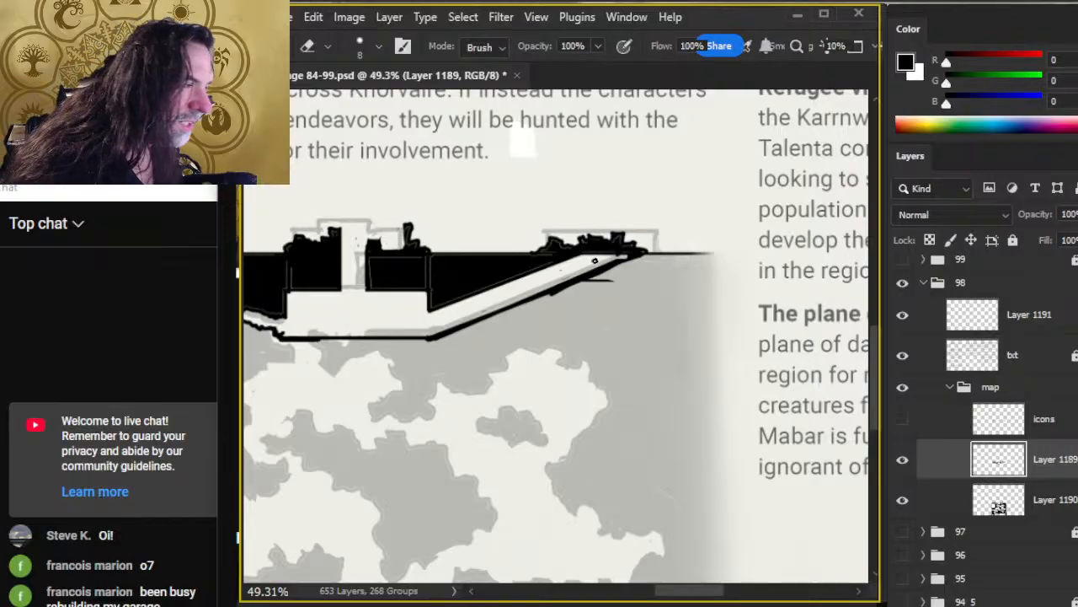
{"action": "key", "text": "shift"}
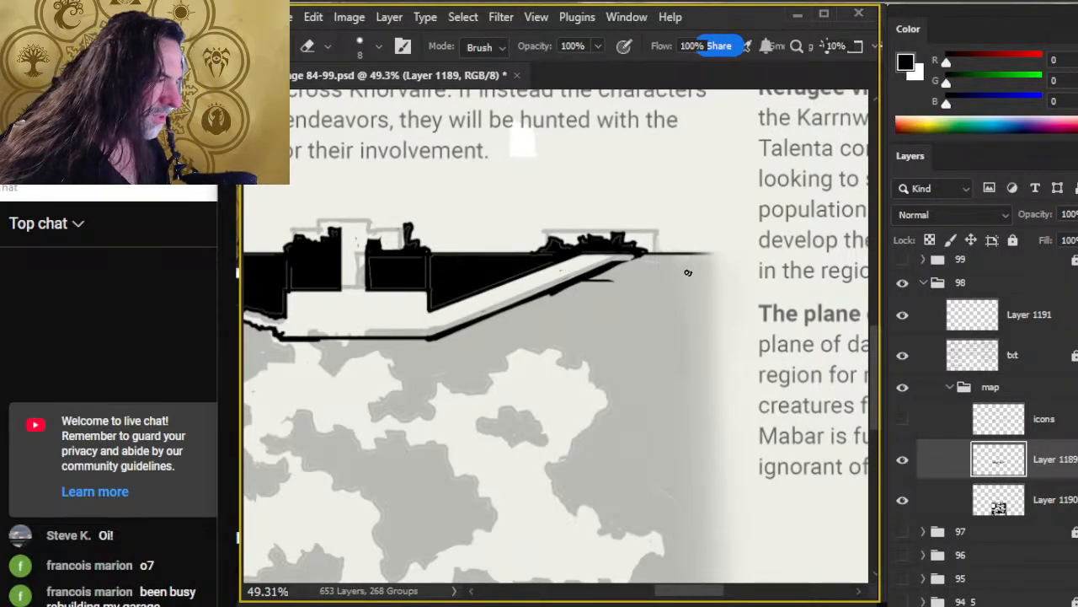
{"action": "key", "text": "b"}
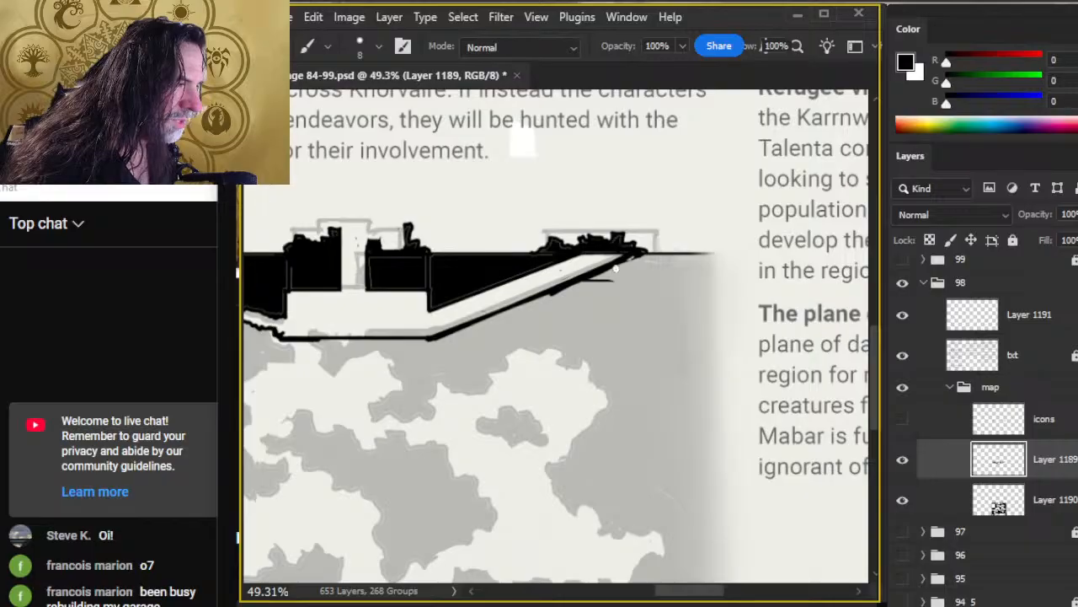
Step: Blacken the upper wall beneath the eastern ruin and erase the lower wall's tip to open the tunnel mouth
{"action": "key", "text": "z"}
{"action": "scroll", "coordinate": [616, 268], "scroll_direction": "down", "scroll_amount": 5}
{"action": "scroll", "coordinate": [554, 385], "scroll_direction": "up", "scroll_amount": 1}
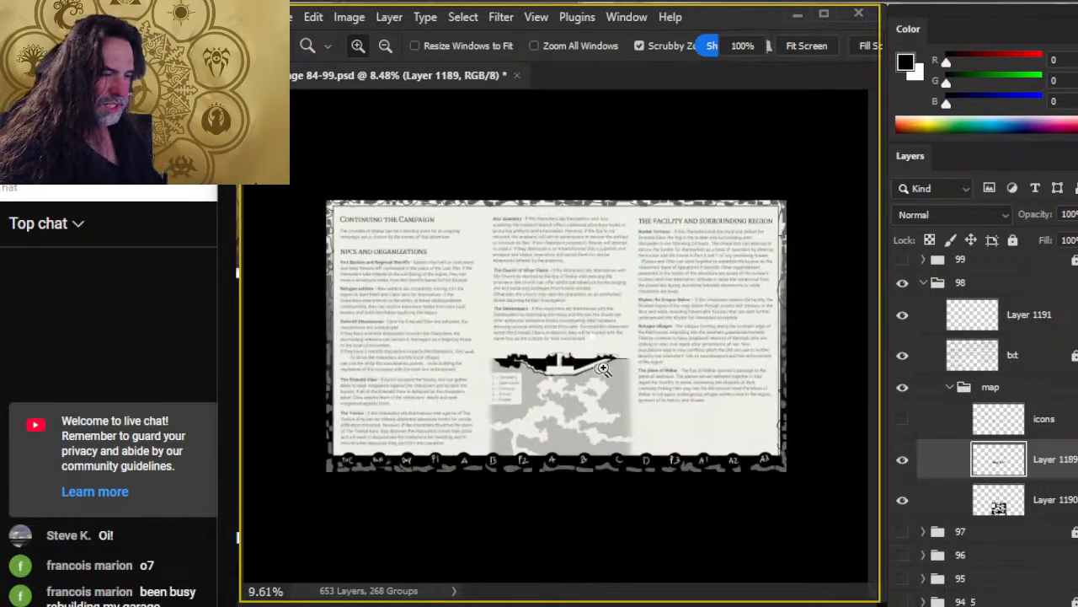
{"action": "scroll", "coordinate": [603, 368], "scroll_direction": "up", "scroll_amount": 6}
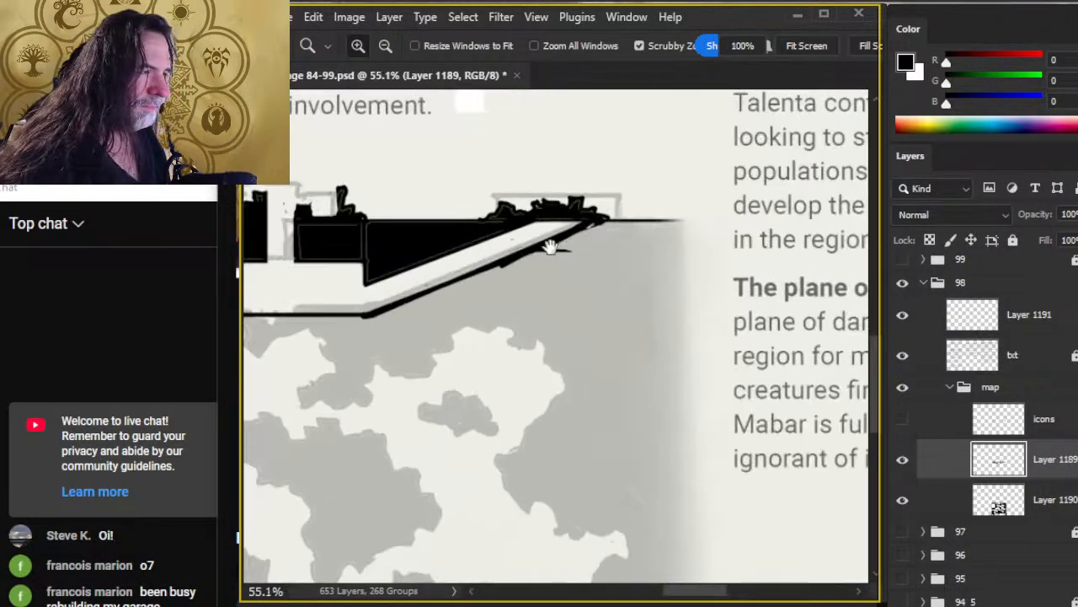
{"action": "left_click_drag", "start_coordinate": [550, 246], "coordinate": [583, 300]}
{"action": "key", "text": "b"}
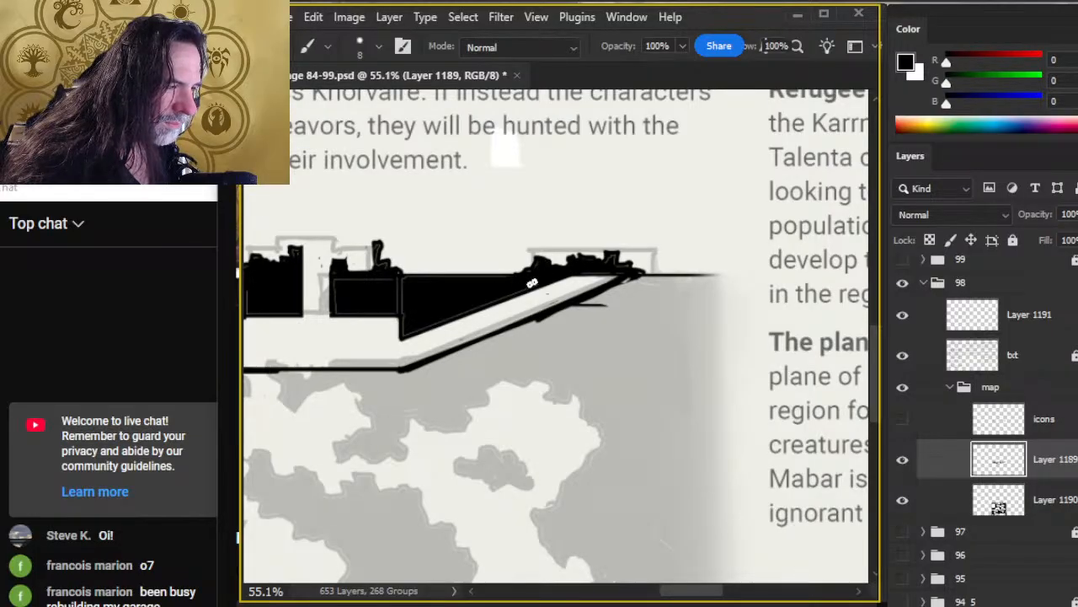
{"action": "key", "text": "e"}
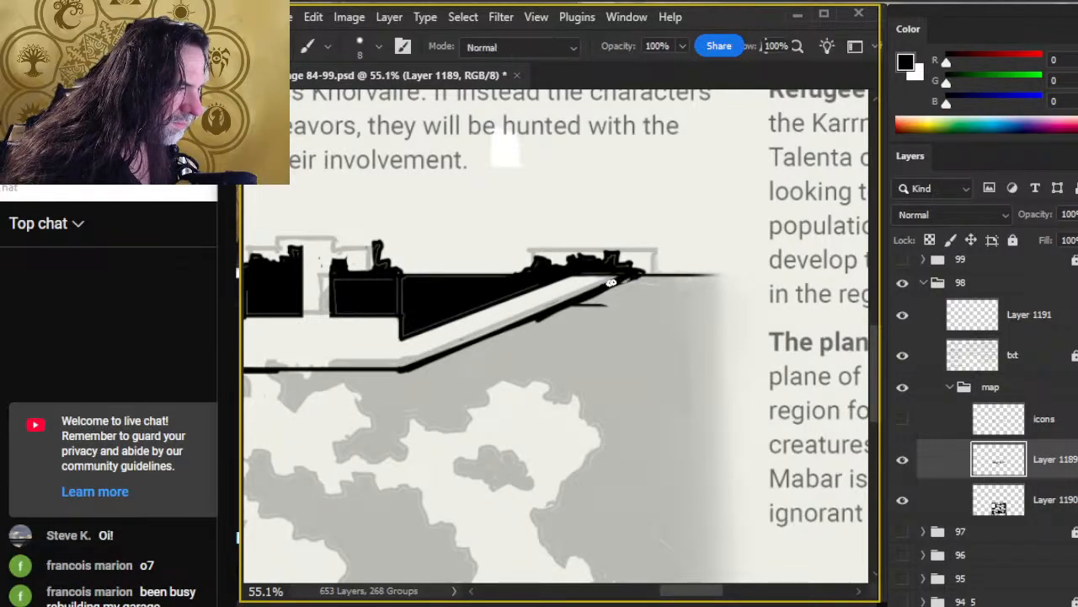
{"action": "key", "text": "b"}
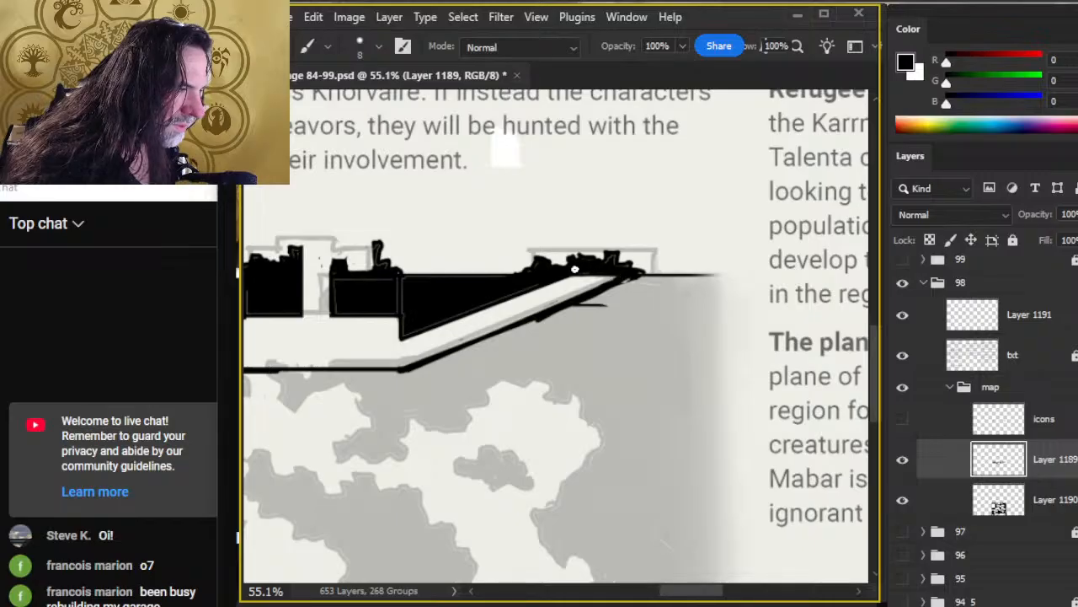
{"action": "key", "text": "e"}
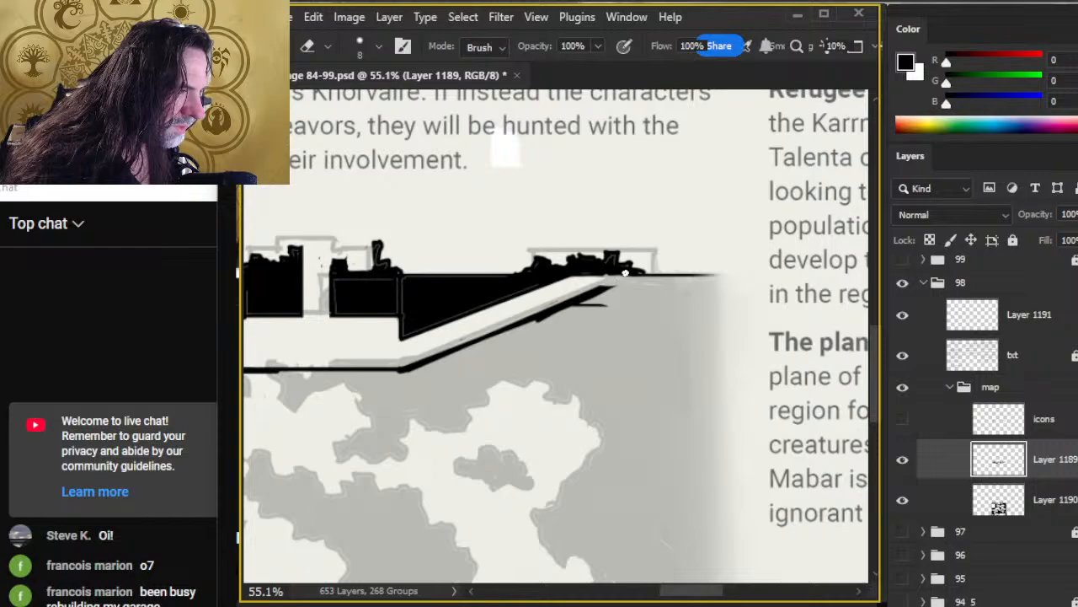
Step: Refine the lower tunnel wall's join with the ground line at the eastern ruin, alternating black brushwork and erasing
{"action": "key", "text": "b"}
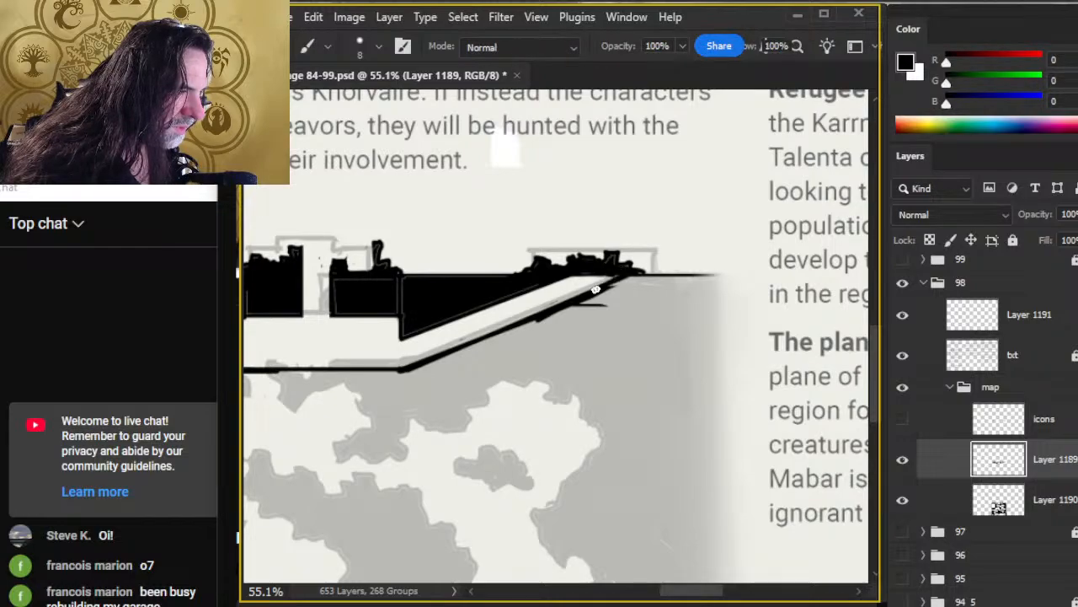
{"action": "key", "text": "e"}
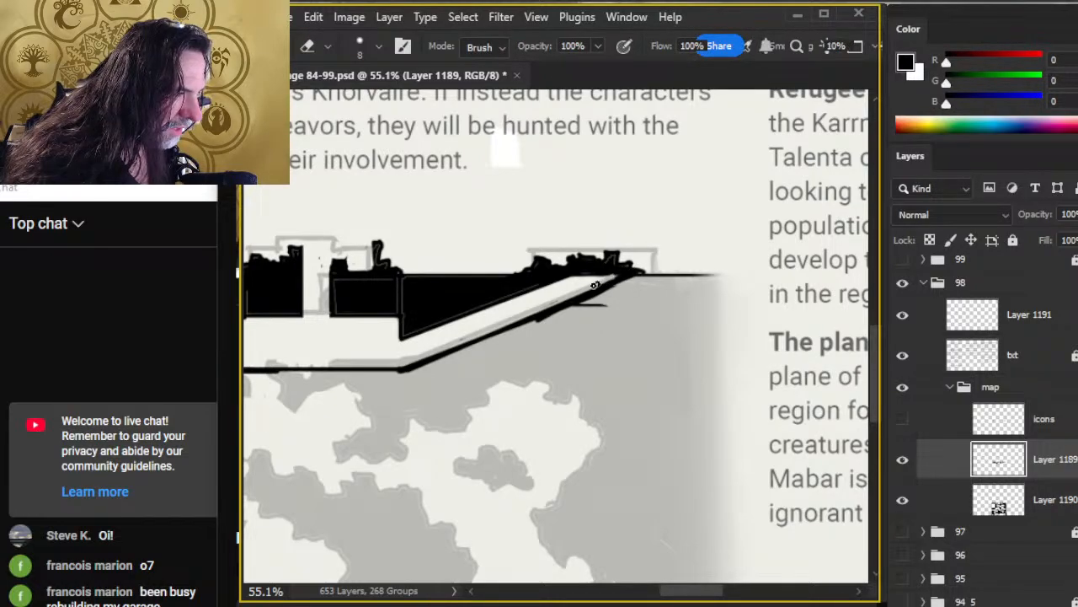
{"action": "key", "text": "b"}
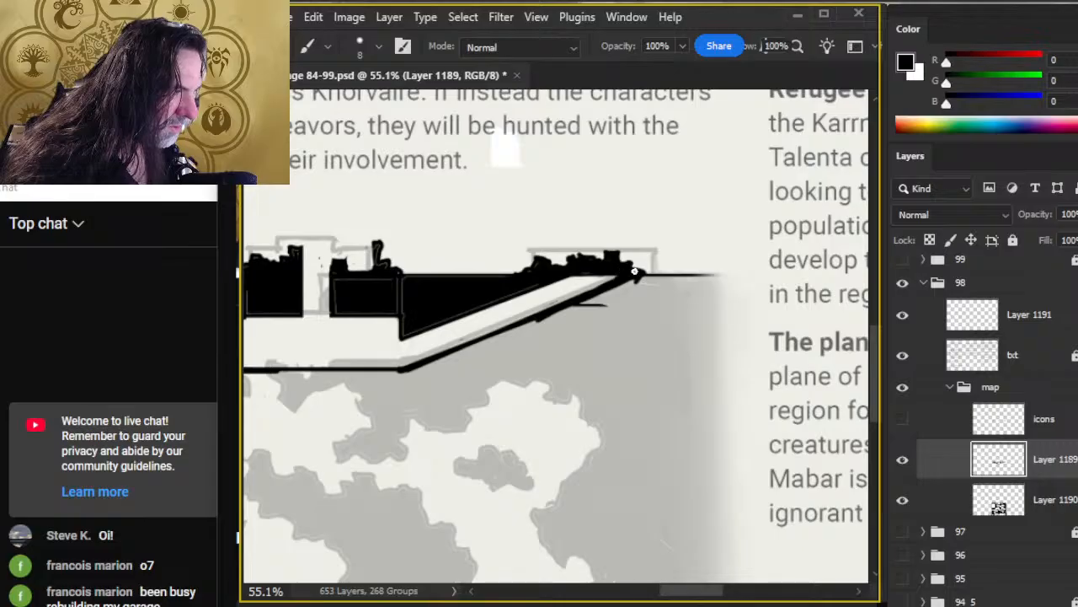
{"action": "key", "text": "e"}
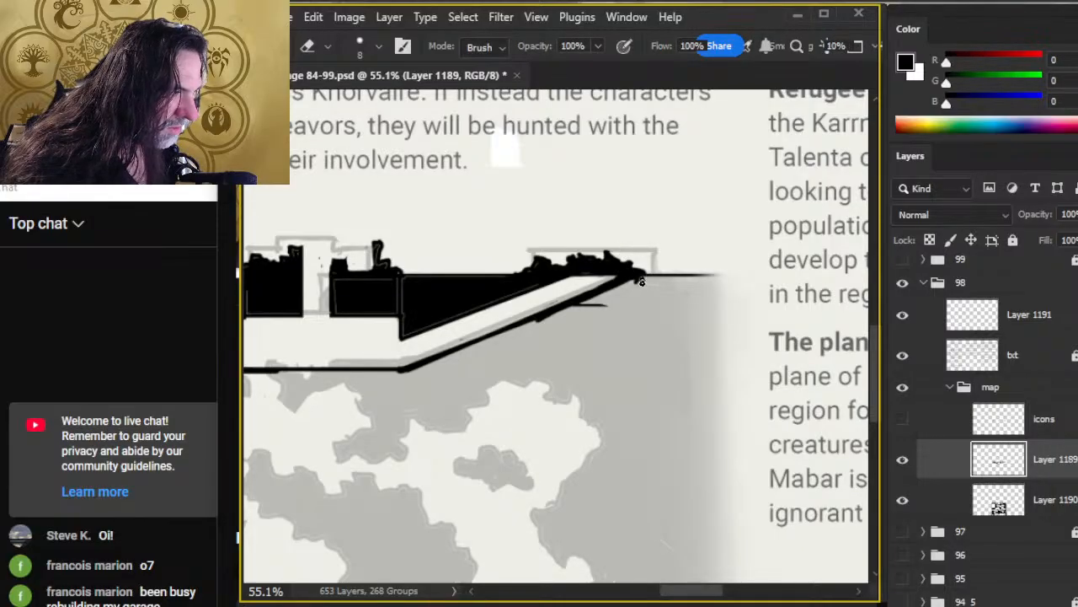
{"action": "key", "text": "b"}
{"action": "left_click_drag", "start_coordinate": [659, 306], "coordinate": [614, 293]}
{"action": "key", "text": "ctrl+z"}
Step: Extend the western ruin's black rubble silhouette farther west along the ground line
{"action": "mouse_move", "coordinate": [459, 361]}
{"action": "left_mouse_down"}
{"action": "mouse_move", "coordinate": [599, 349]}
{"action": "mouse_move", "coordinate": [686, 322]}
{"action": "left_mouse_up"}
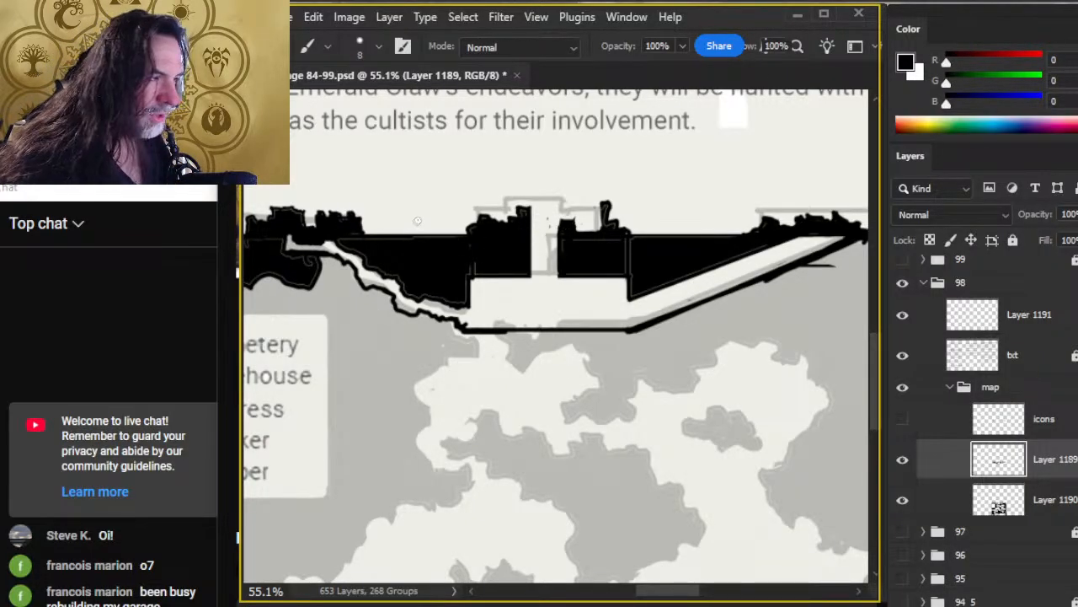
{"action": "left_click_drag", "start_coordinate": [418, 221], "coordinate": [599, 233]}
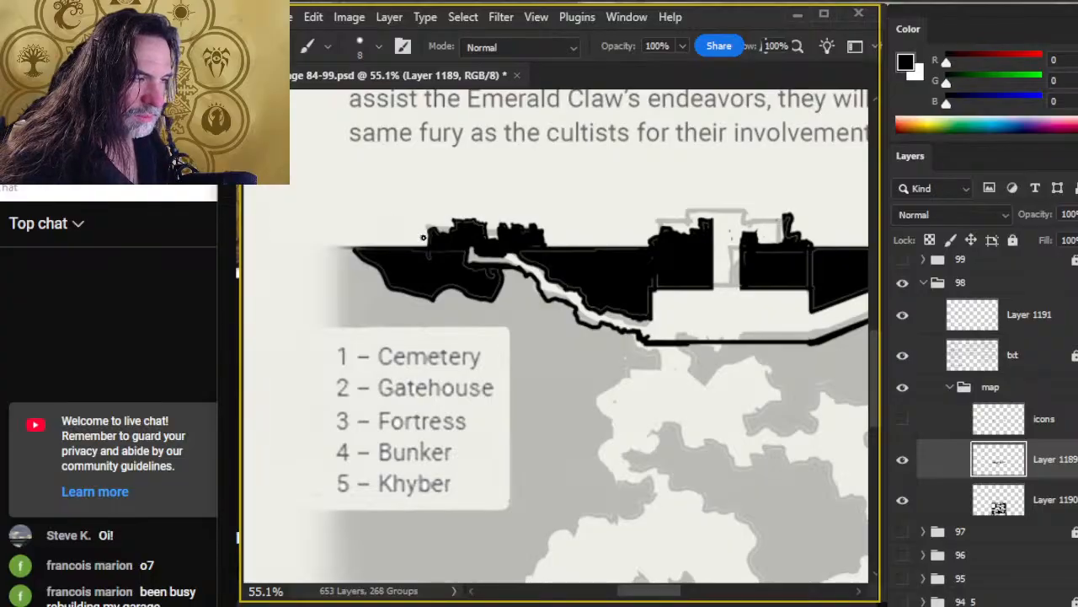
{"action": "left_click_drag", "start_coordinate": [433, 238], "coordinate": [407, 242]}
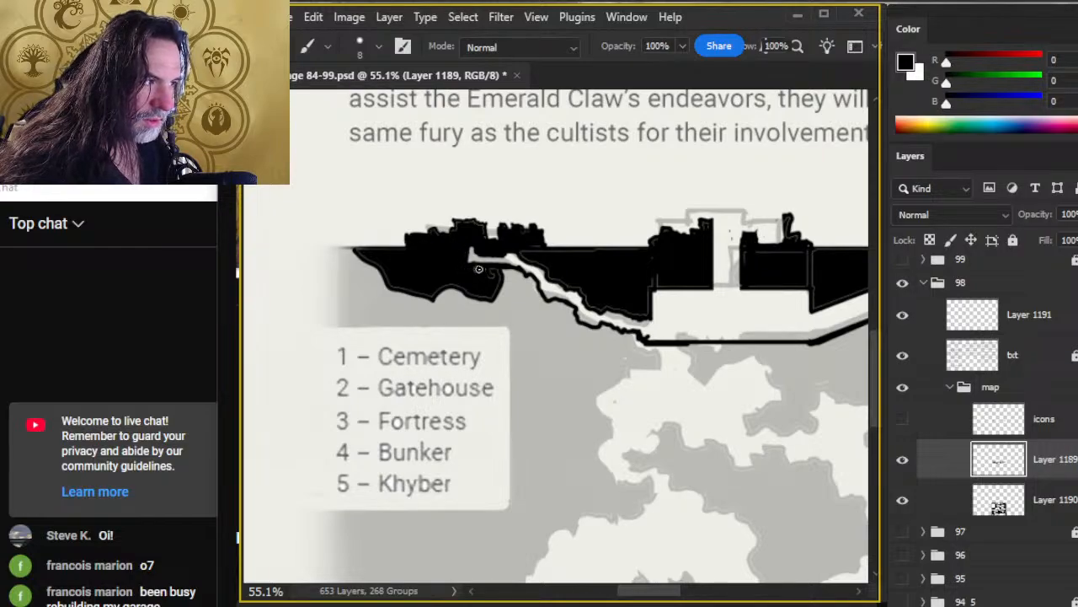
Step: Reshape the western tunnel's end beneath the ruin into a narrow, slanted taper
{"action": "key", "text": "e"}
{"action": "key", "text": "shift"}
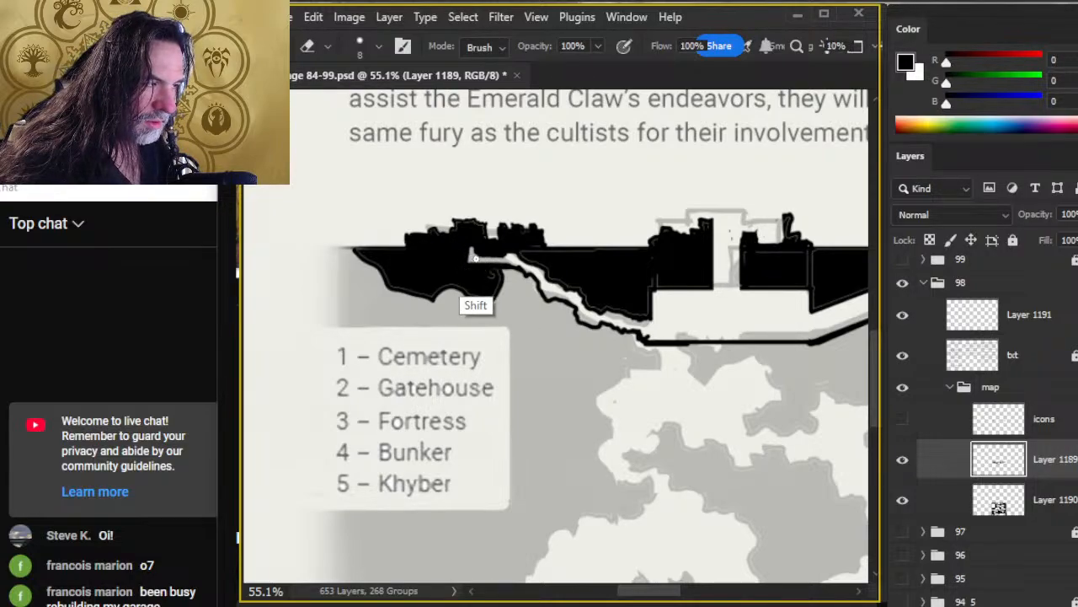
{"action": "left_click_drag", "start_coordinate": [474, 258], "coordinate": [509, 259]}
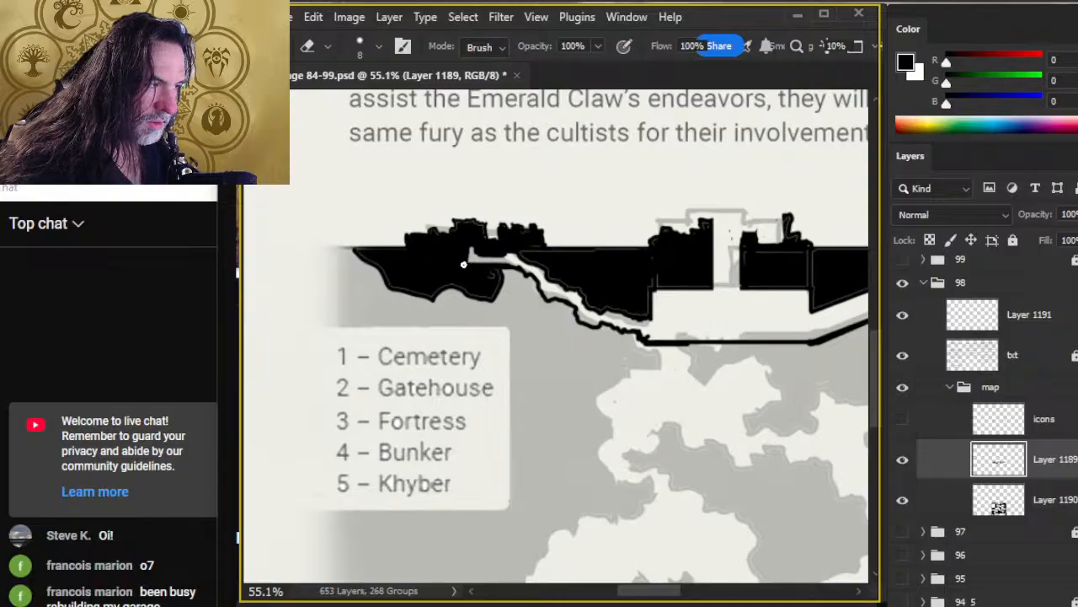
{"action": "key", "text": "b"}
{"action": "key", "text": "e"}
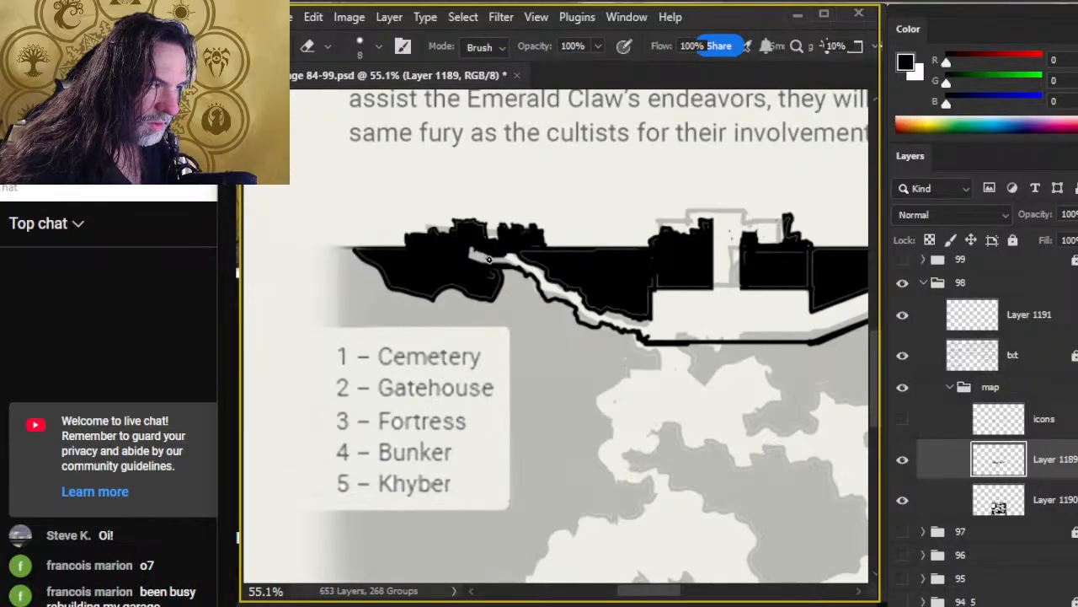
{"action": "key", "text": "b"}
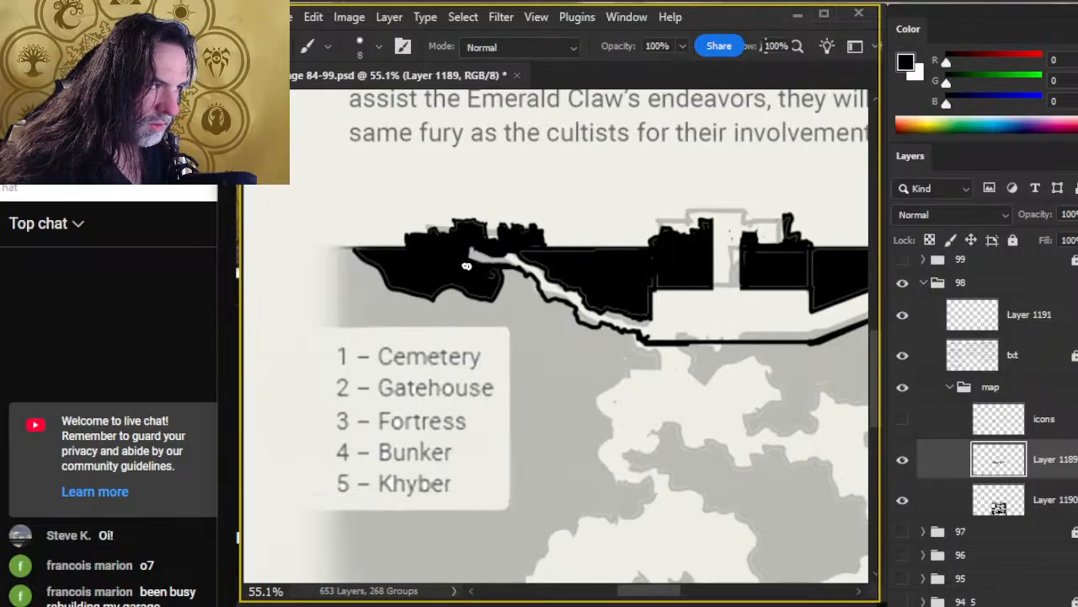
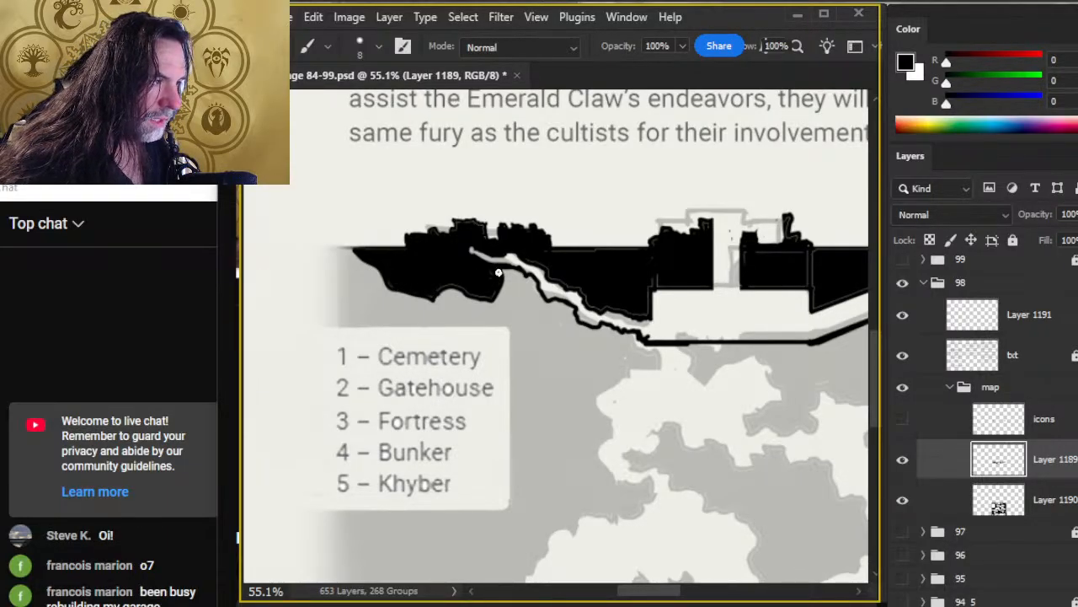
Step: Paint over the remaining grey gaps in the black ground below the western ruin and eastward toward the central ruin
{"action": "left_click_drag", "start_coordinate": [494, 289], "coordinate": [436, 295]}
{"action": "left_click_drag", "start_coordinate": [472, 228], "coordinate": [477, 225]}
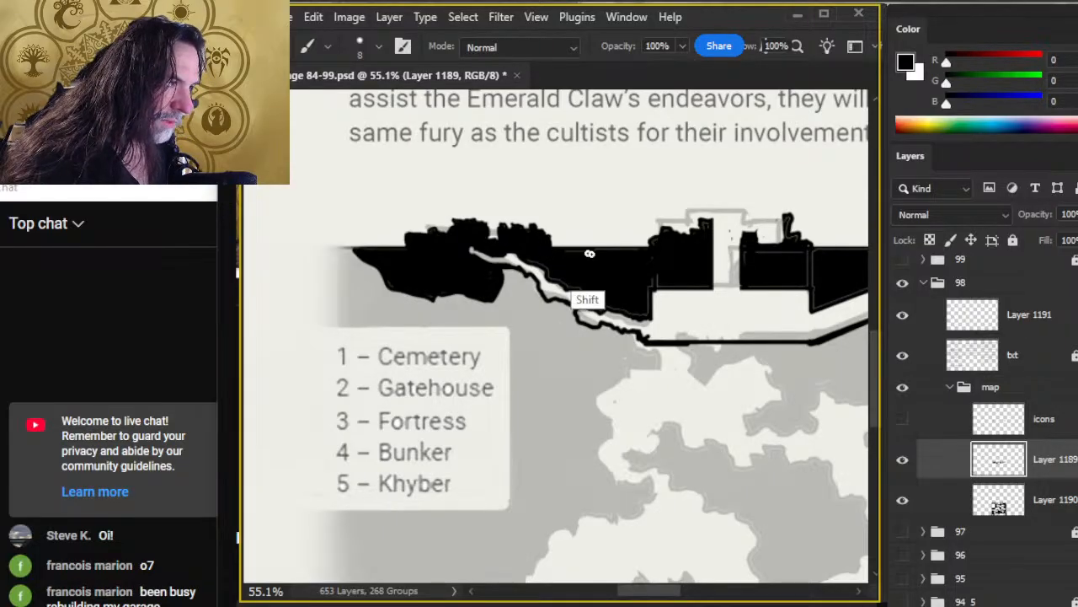
{"action": "left_click_drag", "start_coordinate": [546, 248], "coordinate": [661, 258]}
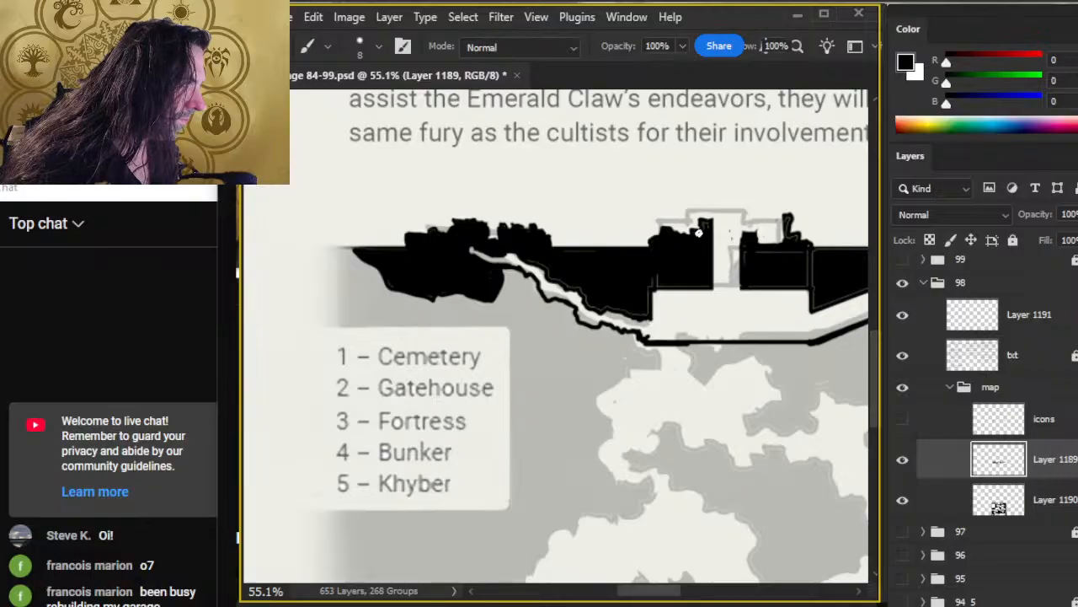
Step: Trim the central ruin's broken wall tops and blacken the leftover seams in the ground around the bunker
{"action": "key", "text": "e"}
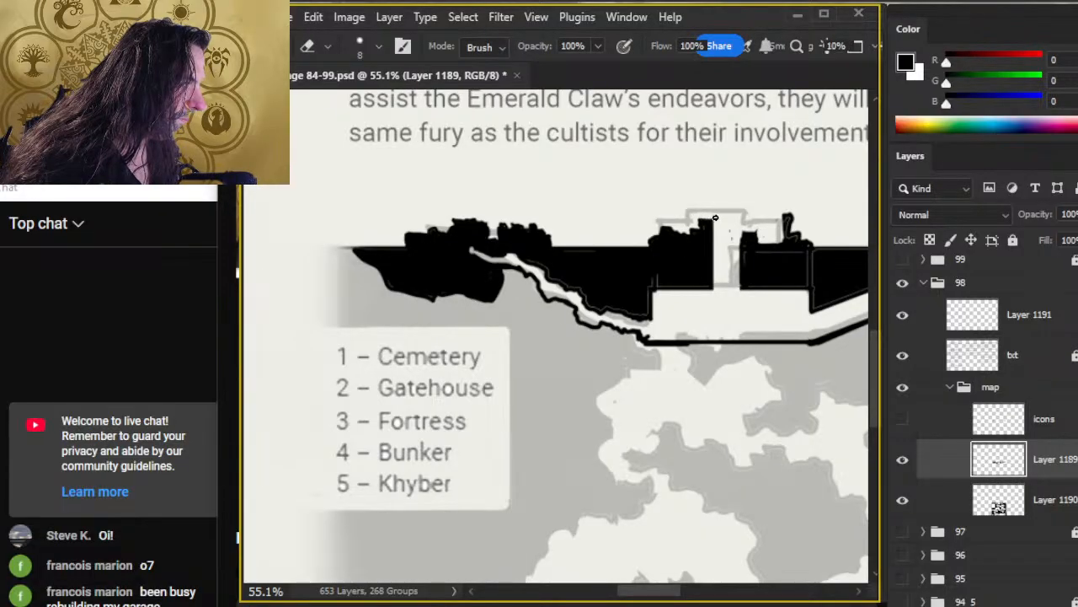
{"action": "left_click_drag", "start_coordinate": [700, 222], "coordinate": [522, 263]}
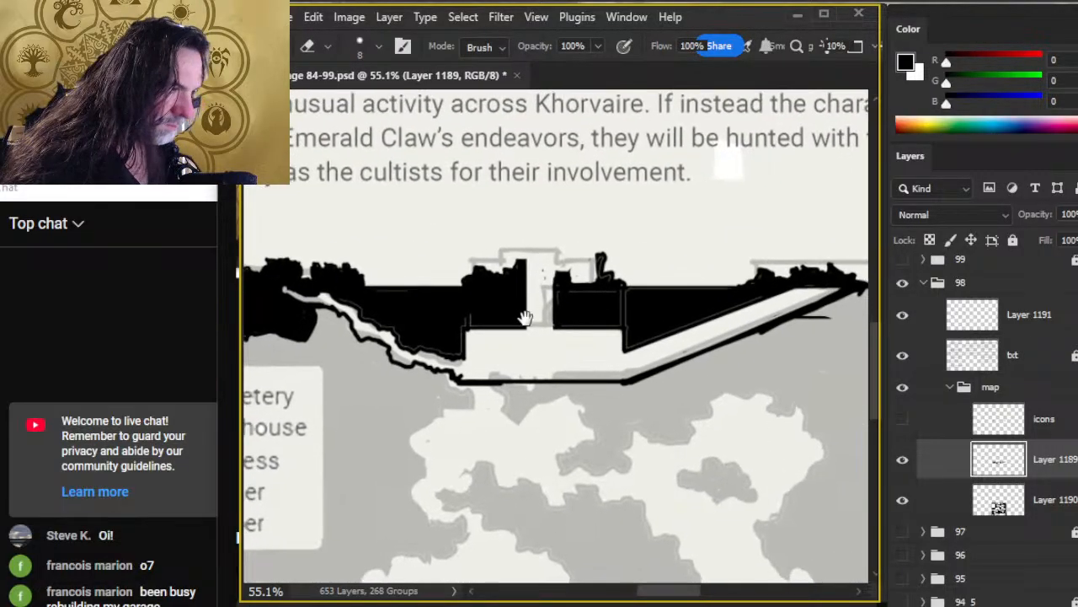
{"action": "key", "text": "b"}
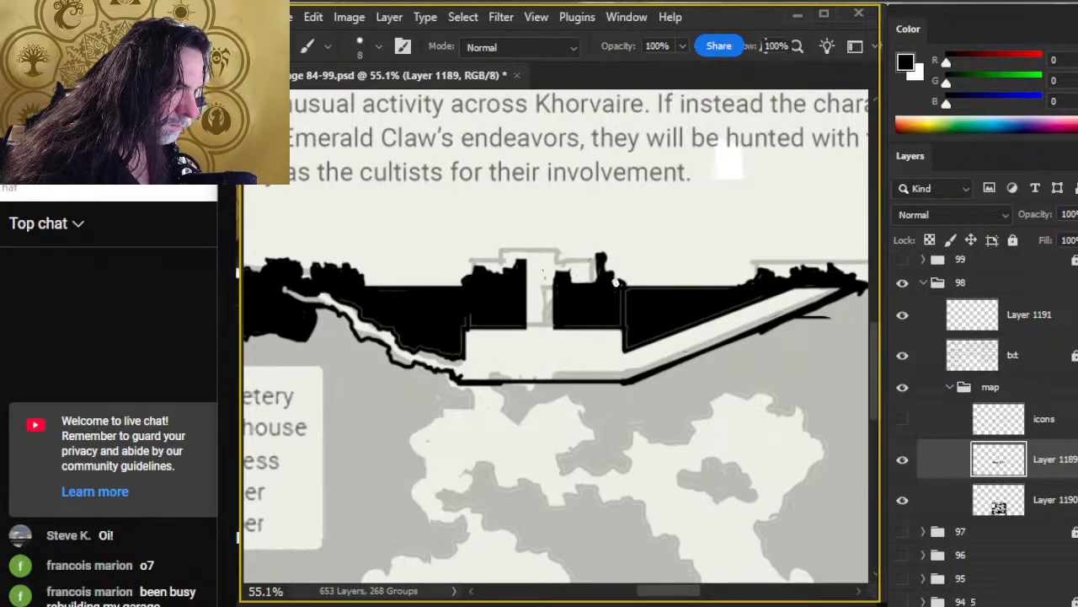
{"action": "key", "text": "e"}
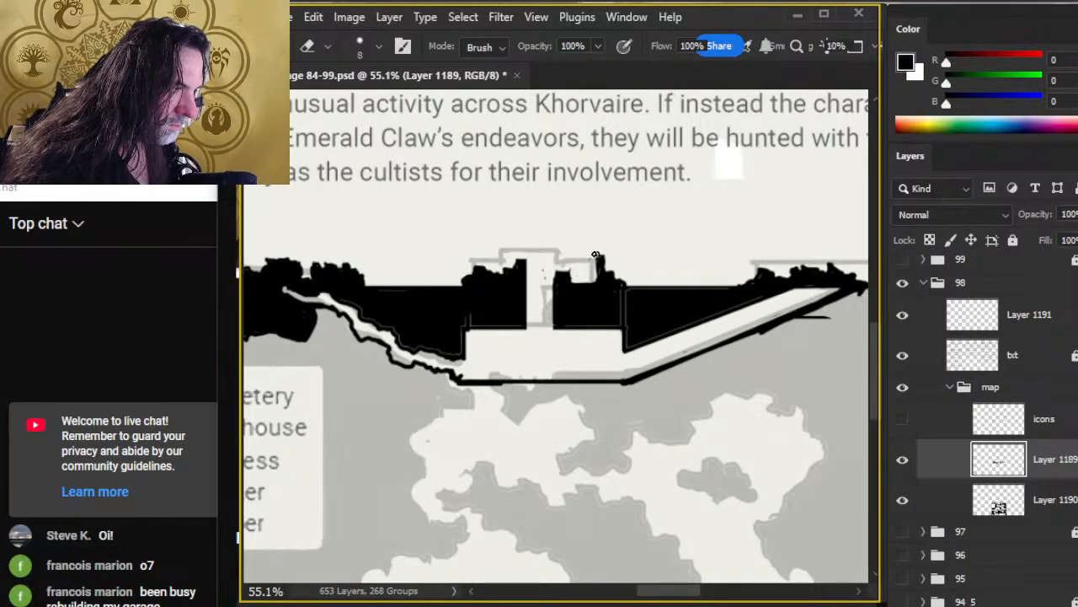
{"action": "key", "text": "b"}
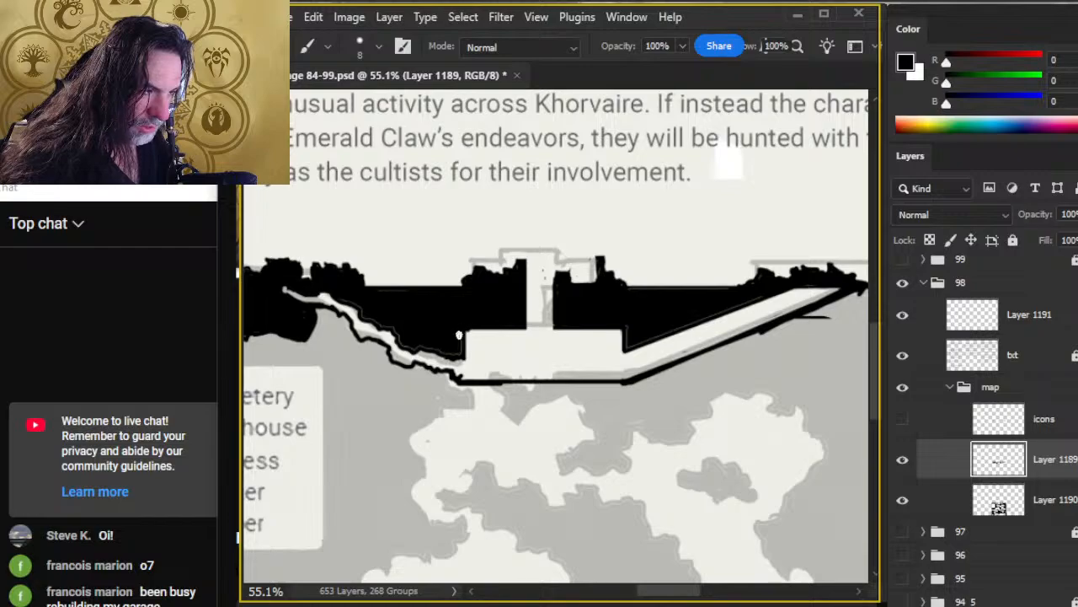
{"action": "key", "text": "e"}
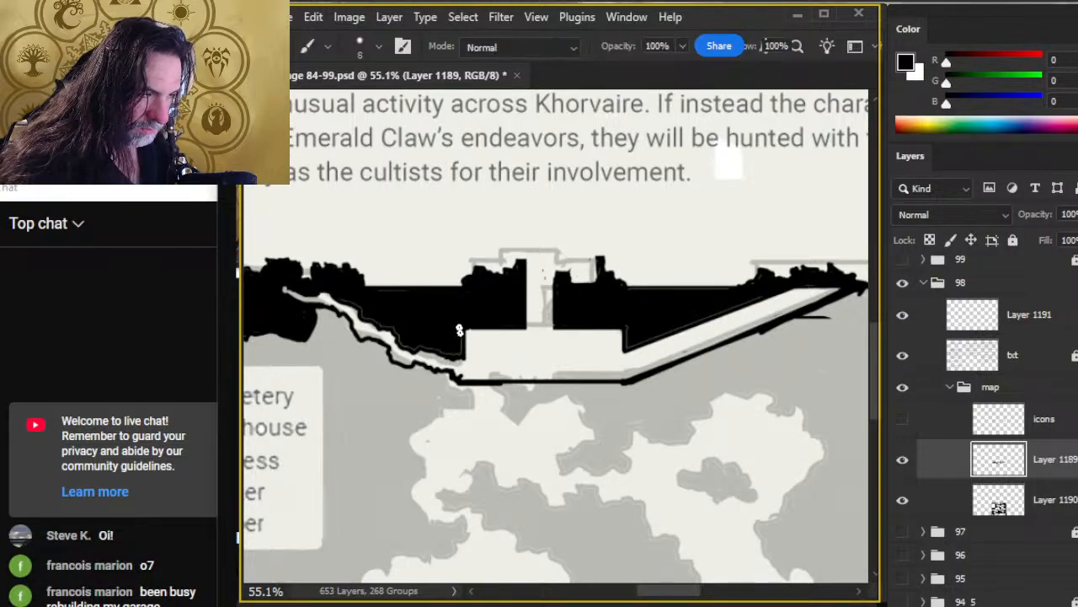
{"action": "key", "text": "b"}
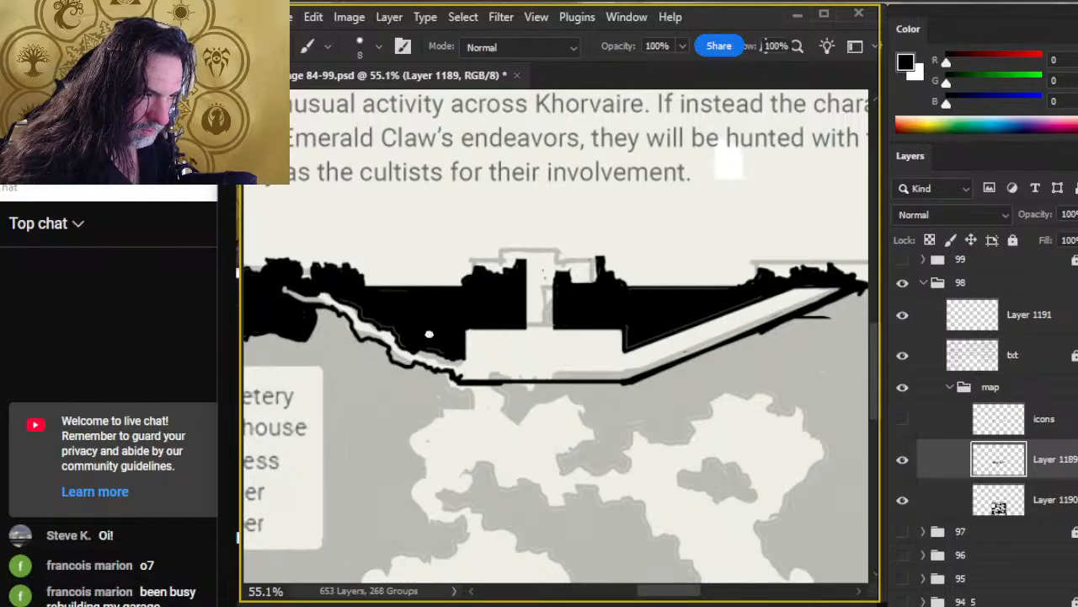
{"action": "key", "text": "e"}
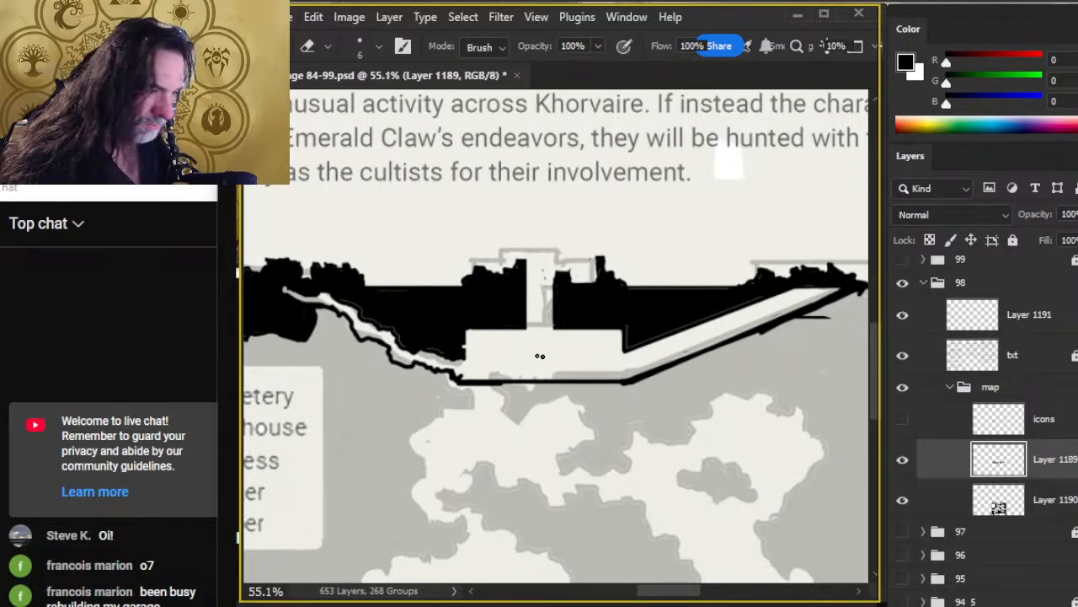
Step: Ink a straight, lower ceiling line across the bunker and extend the central shaft's walls down to it
{"action": "key", "text": "b"}
{"action": "left_click_drag", "start_coordinate": [468, 342], "coordinate": [623, 346]}
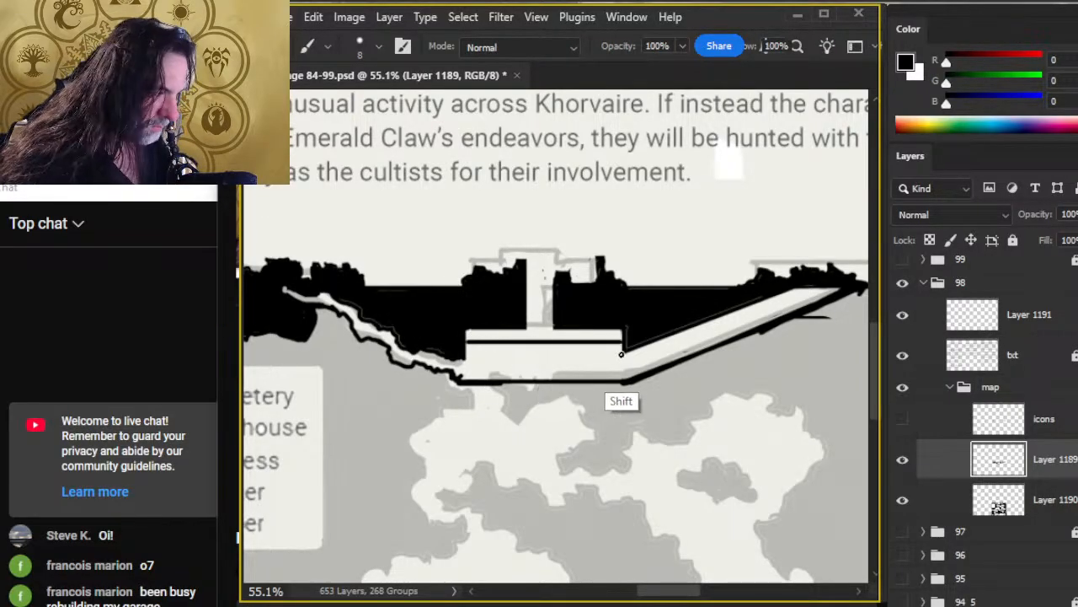
{"action": "key", "text": "r"}
{"action": "key", "text": "b"}
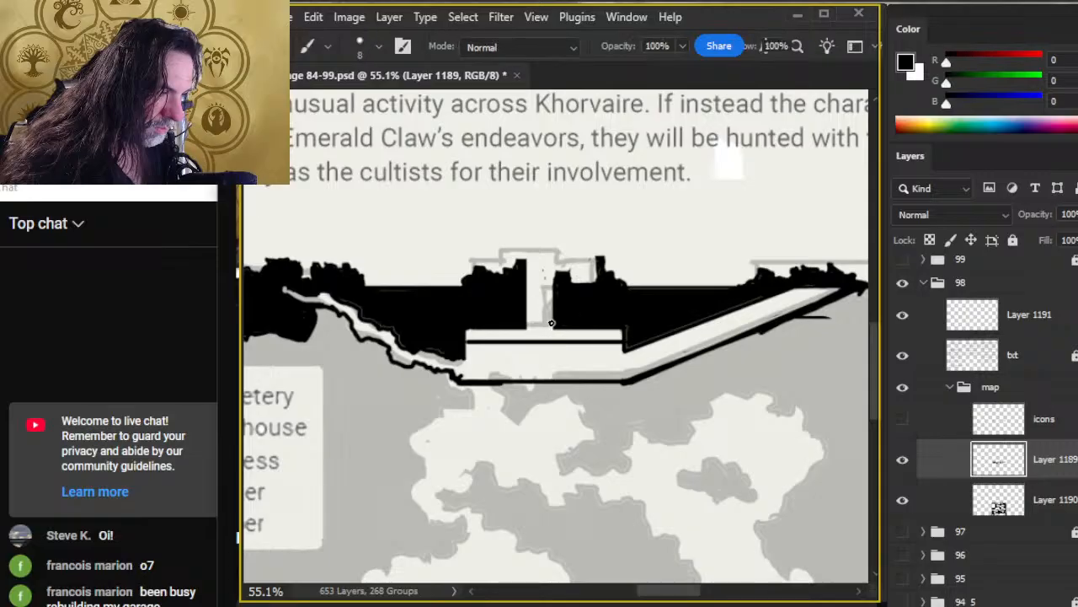
{"action": "key", "text": "shift"}
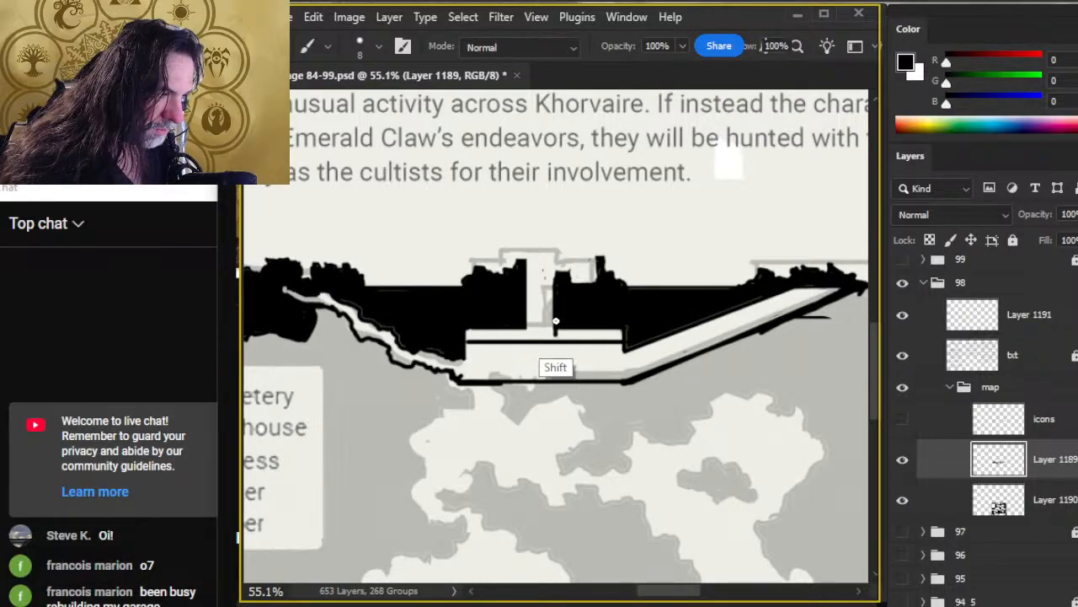
{"action": "left_click", "coordinate": [556, 338], "text": "shift"}
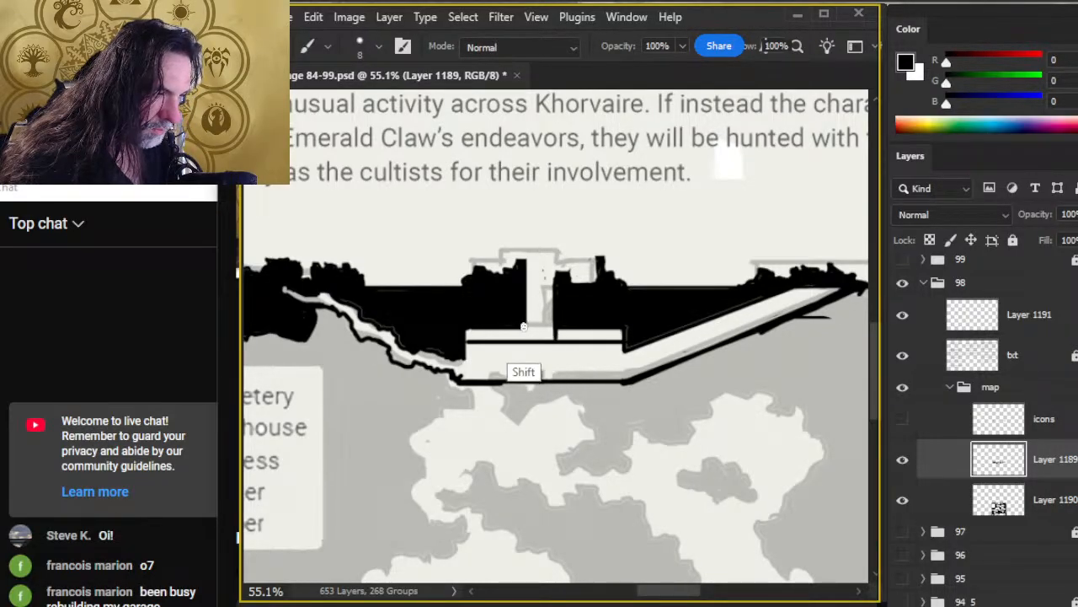
Step: Fill the two strips above the new bunker ceiling with black, one on each side of the shaft
{"action": "key", "text": "shift+g"}
{"action": "left_click", "coordinate": [508, 337]}
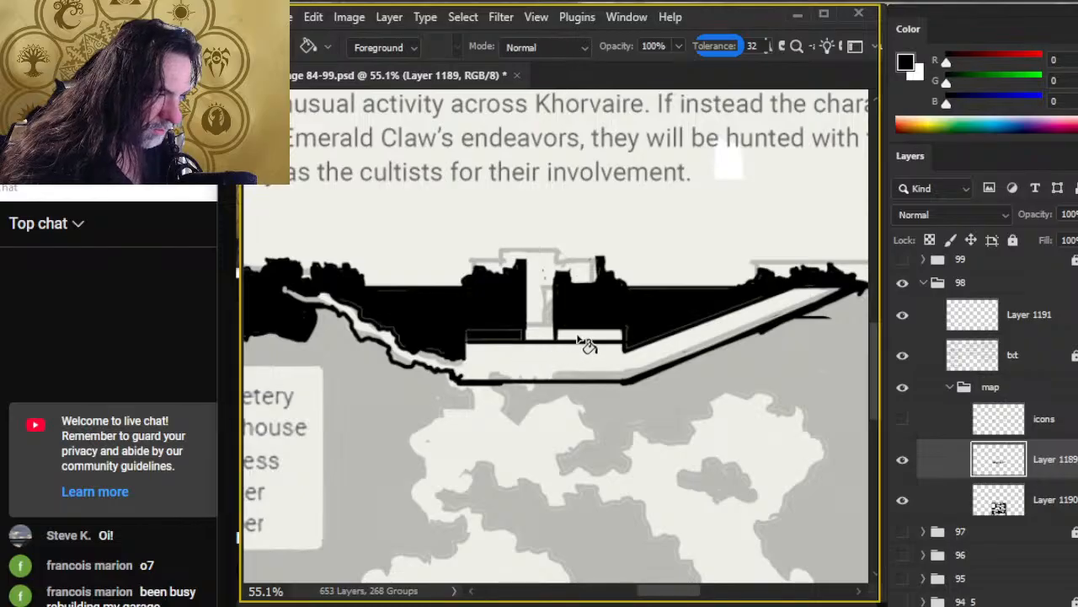
{"action": "key", "text": "b"}
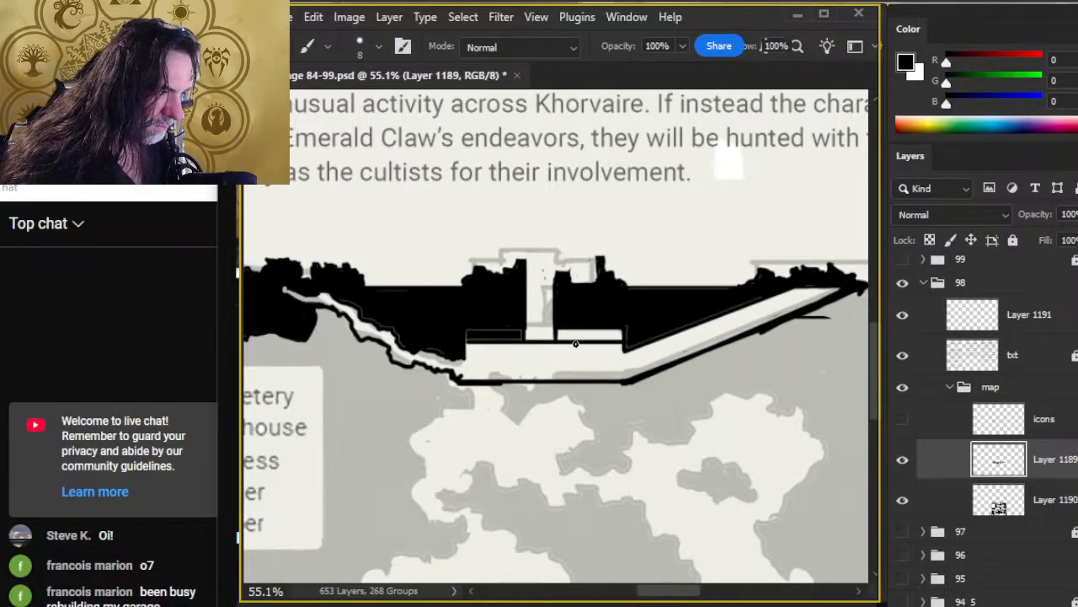
{"action": "key", "text": "g"}
{"action": "left_click", "coordinate": [581, 337]}
Step: Paint over the seams around the filled ceiling strips and erase the line crossing the shaft's lower opening
{"action": "key", "text": "b"}
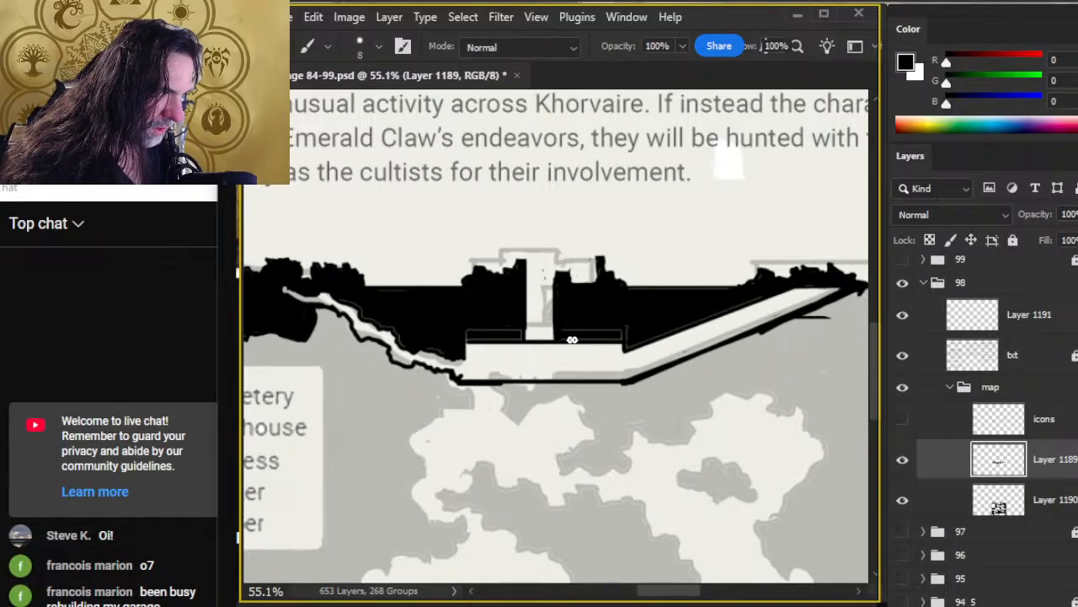
{"action": "mouse_move", "coordinate": [562, 330]}
{"action": "left_mouse_down"}
{"action": "mouse_move", "coordinate": [632, 334]}
{"action": "mouse_move", "coordinate": [606, 336]}
{"action": "left_mouse_up"}
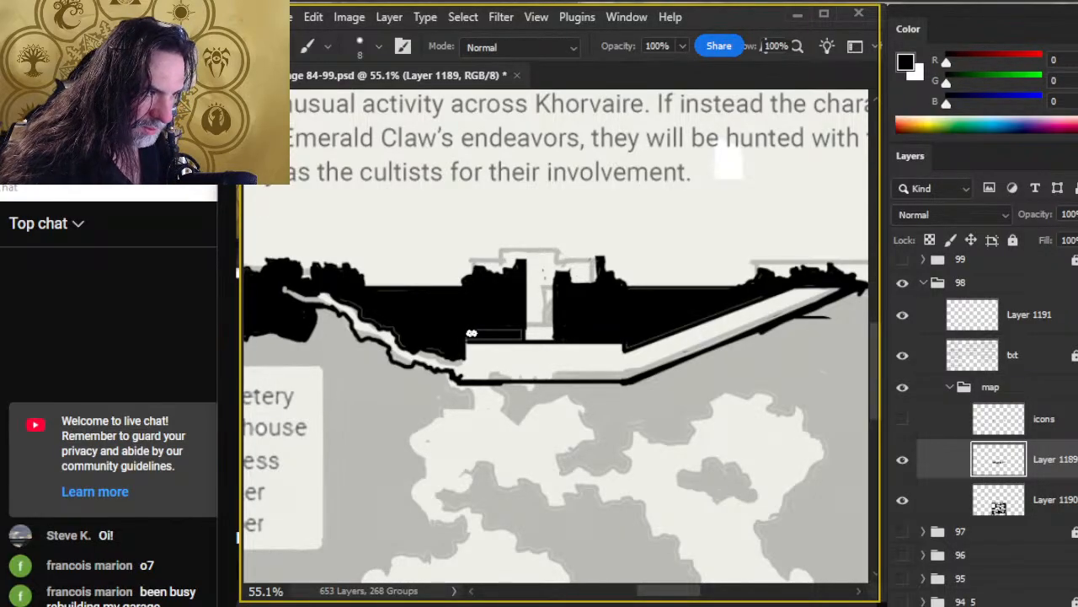
{"action": "left_click_drag", "start_coordinate": [472, 333], "coordinate": [493, 330]}
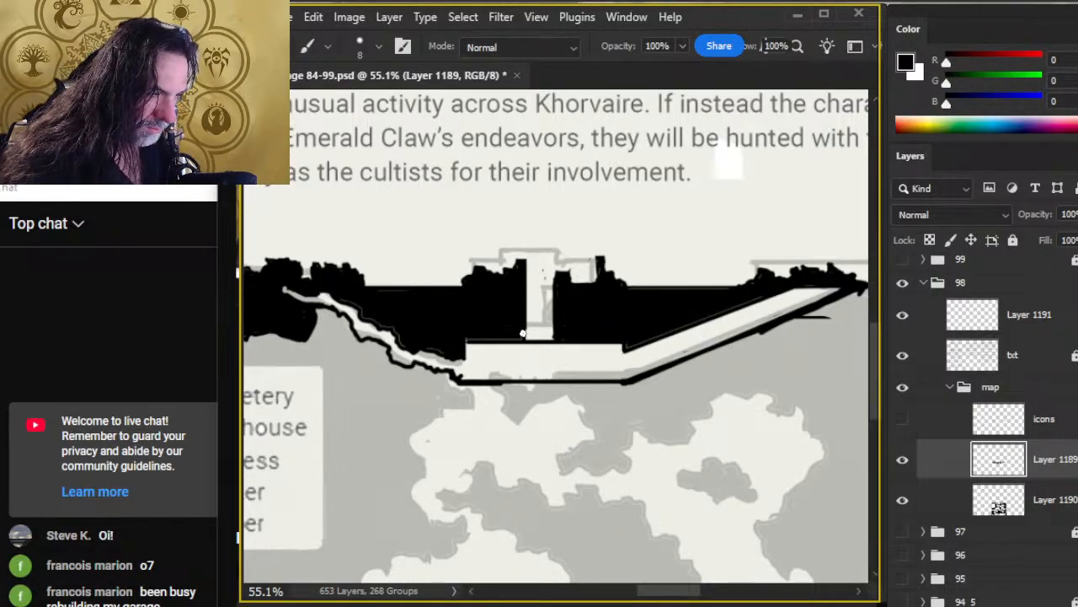
{"action": "mouse_move", "coordinate": [514, 337]}
{"action": "left_mouse_down"}
{"action": "mouse_move", "coordinate": [489, 337]}
{"action": "mouse_move", "coordinate": [518, 338]}
{"action": "left_mouse_up"}
{"action": "key", "text": "e"}
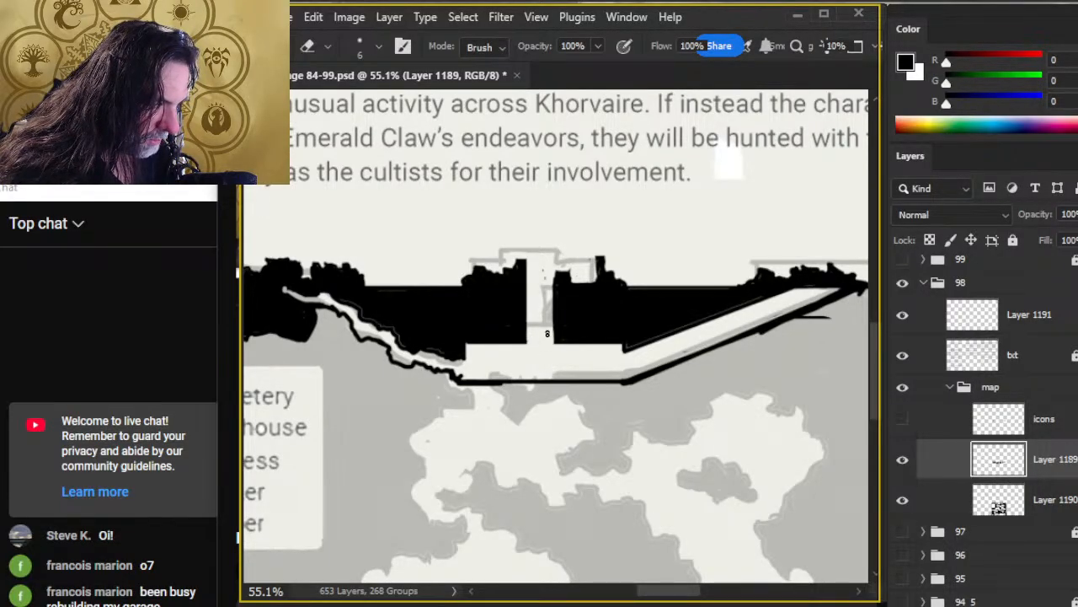
Step: Ink straight black border lines along the upper, lower and eastern edges of the location legend
{"action": "key", "text": "z"}
{"action": "left_click_drag", "start_coordinate": [554, 366], "coordinate": [513, 366]}
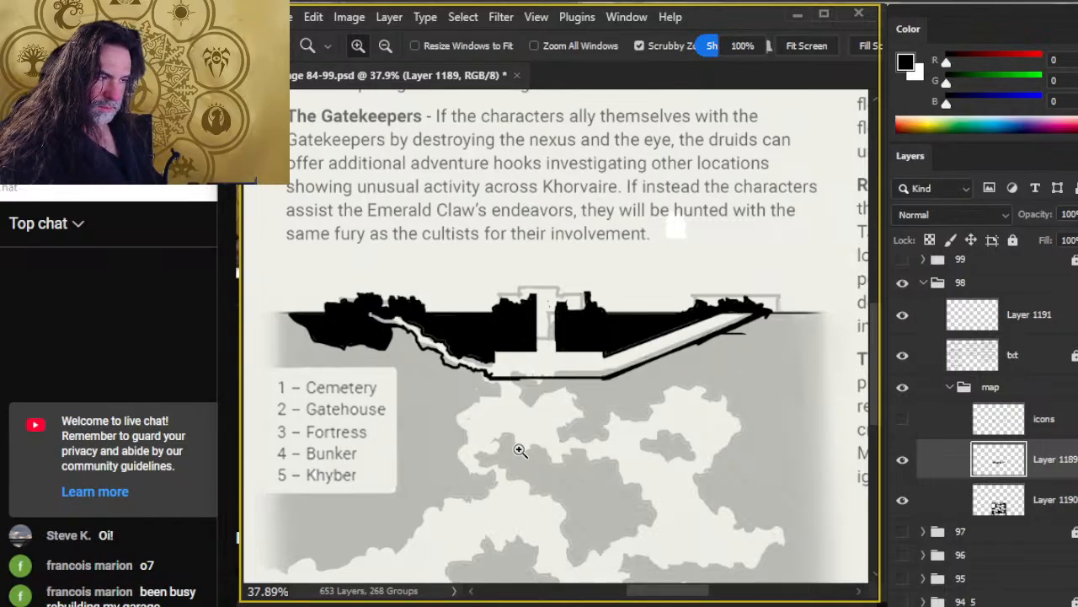
{"action": "key", "text": "b"}
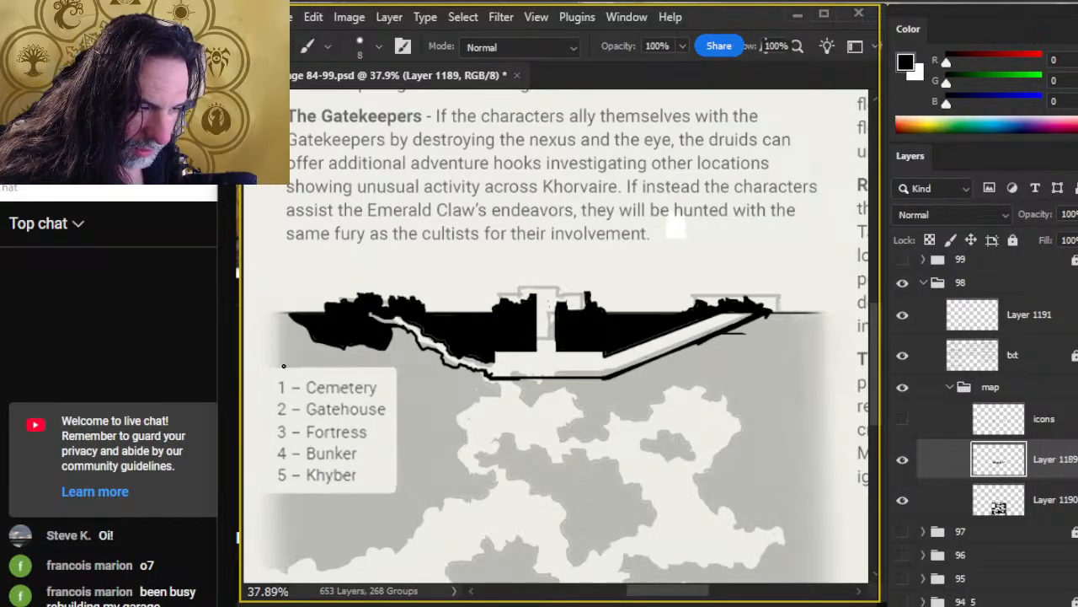
{"action": "mouse_move", "coordinate": [283, 366]}
{"action": "left_mouse_down"}
{"action": "mouse_move", "coordinate": [398, 368]}
{"action": "mouse_move", "coordinate": [406, 491]}
{"action": "mouse_move", "coordinate": [253, 492]}
{"action": "left_mouse_up"}
{"action": "left_click_drag", "start_coordinate": [356, 504], "coordinate": [449, 472]}
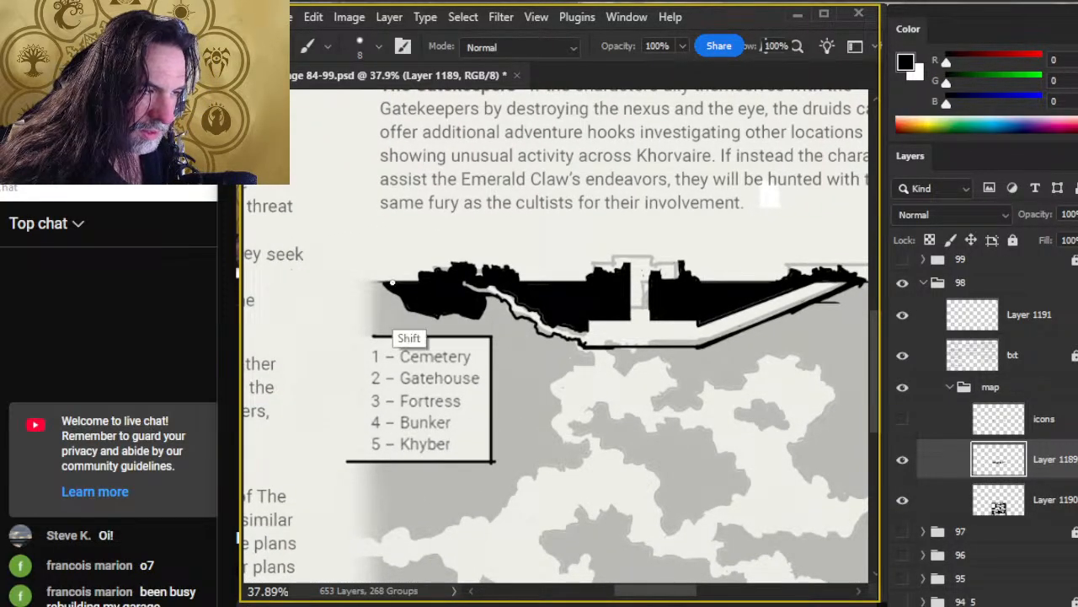
Step: Extend the ground line west past the legend and ink a straight vertical border from it down to the legend's upper edge
{"action": "left_click", "coordinate": [354, 283], "text": "shift"}
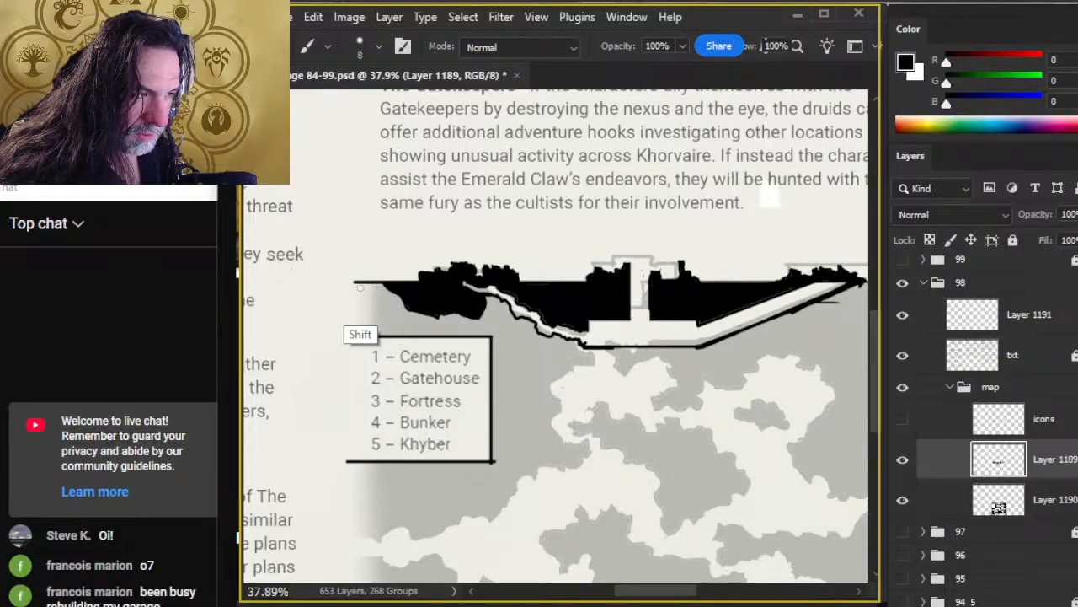
{"action": "left_click", "coordinate": [342, 288], "text": "shift"}
{"action": "mouse_move", "coordinate": [343, 284]}
{"action": "left_mouse_down"}
{"action": "mouse_move", "coordinate": [342, 336]}
{"action": "mouse_move", "coordinate": [381, 332]}
{"action": "mouse_move", "coordinate": [310, 334]}
{"action": "mouse_move", "coordinate": [343, 337]}
{"action": "left_mouse_up"}
{"action": "key", "text": "r"}
{"action": "key", "text": "b"}
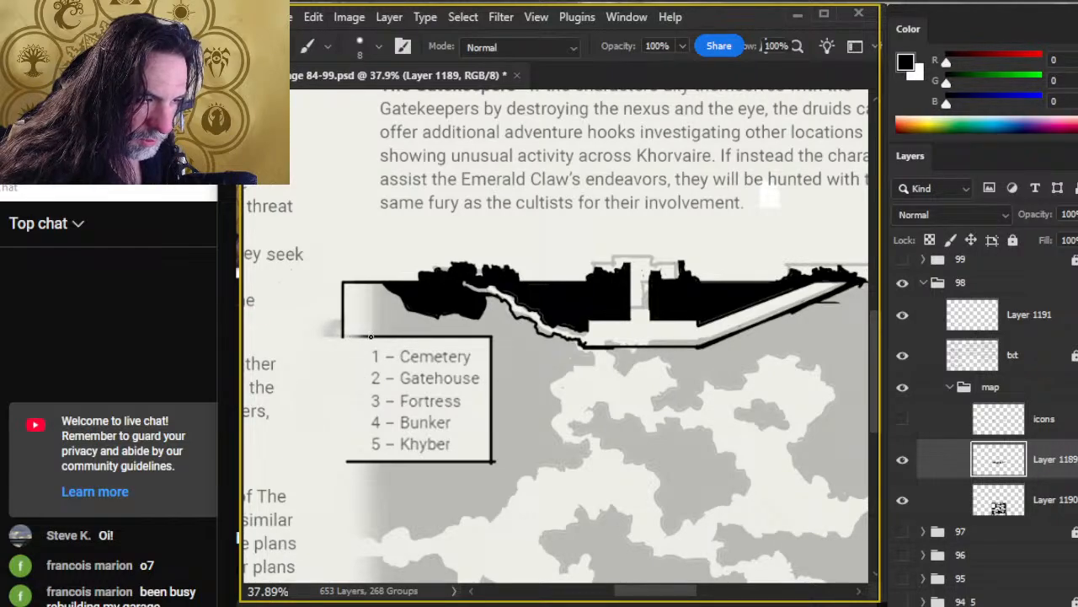
Step: Erase the stray marks outside the new western border above the legend with a size 40 eraser
{"action": "key", "text": "e"}
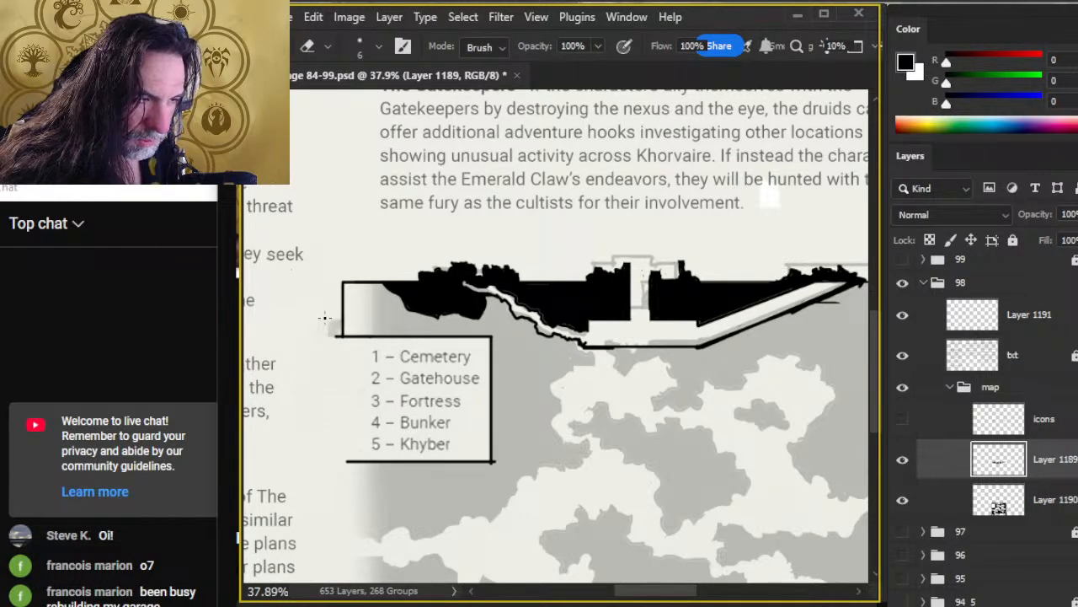
{"action": "key", "text": "bracketright"}
{"action": "key", "text": "bracketright"}
{"action": "key", "text": "bracketright"}
{"action": "key", "text": "bracketright"}
{"action": "key", "text": "bracketright"}
{"action": "key", "text": "bracketright"}
{"action": "left_click_drag", "start_coordinate": [330, 301], "coordinate": [332, 325]}
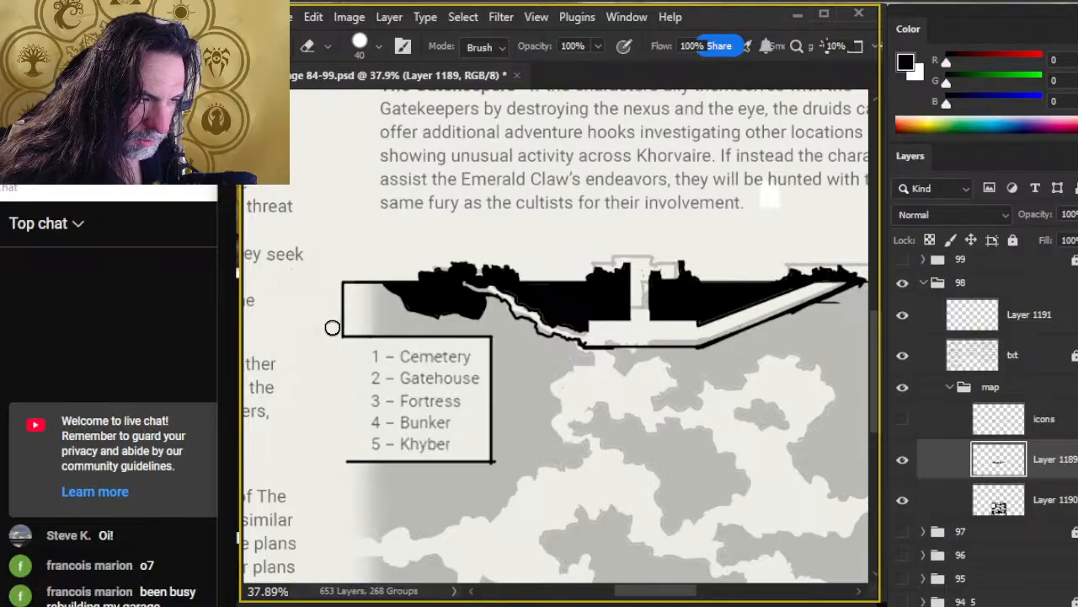
Step: Ink a thick straight western border down past the legend to the lower page decoration and extend the legend's lower line to meet it
{"action": "mouse_move", "coordinate": [371, 444]}
{"action": "left_mouse_down"}
{"action": "mouse_move", "coordinate": [428, 256]}
{"action": "mouse_move", "coordinate": [390, 459]}
{"action": "left_mouse_up"}
{"action": "key", "text": "b"}
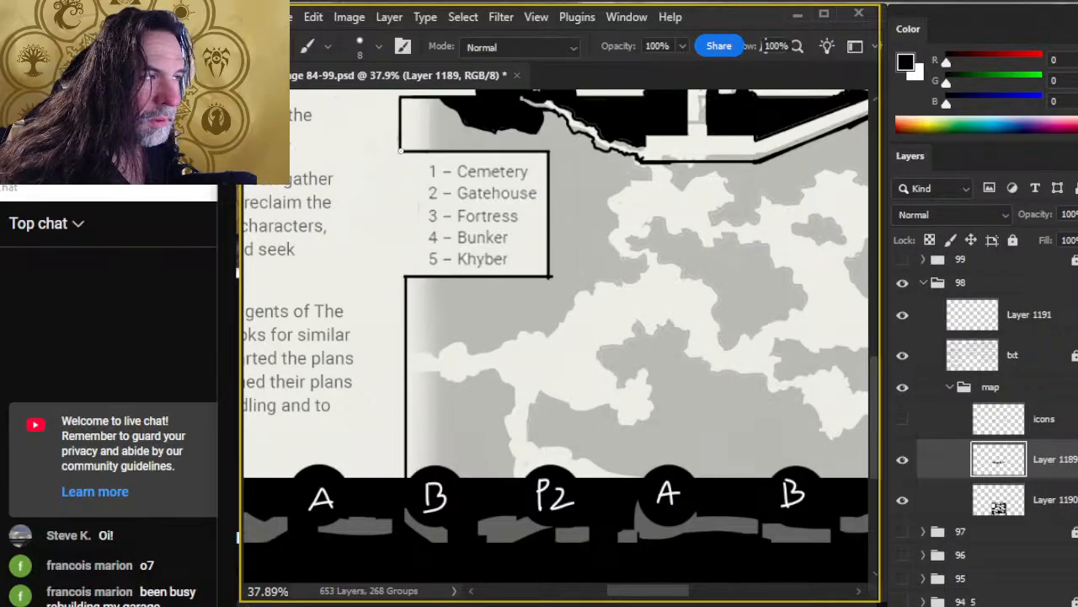
{"action": "mouse_move", "coordinate": [400, 150]}
{"action": "left_mouse_down"}
{"action": "mouse_move", "coordinate": [387, 287]}
{"action": "mouse_move", "coordinate": [399, 476]}
{"action": "left_mouse_up"}
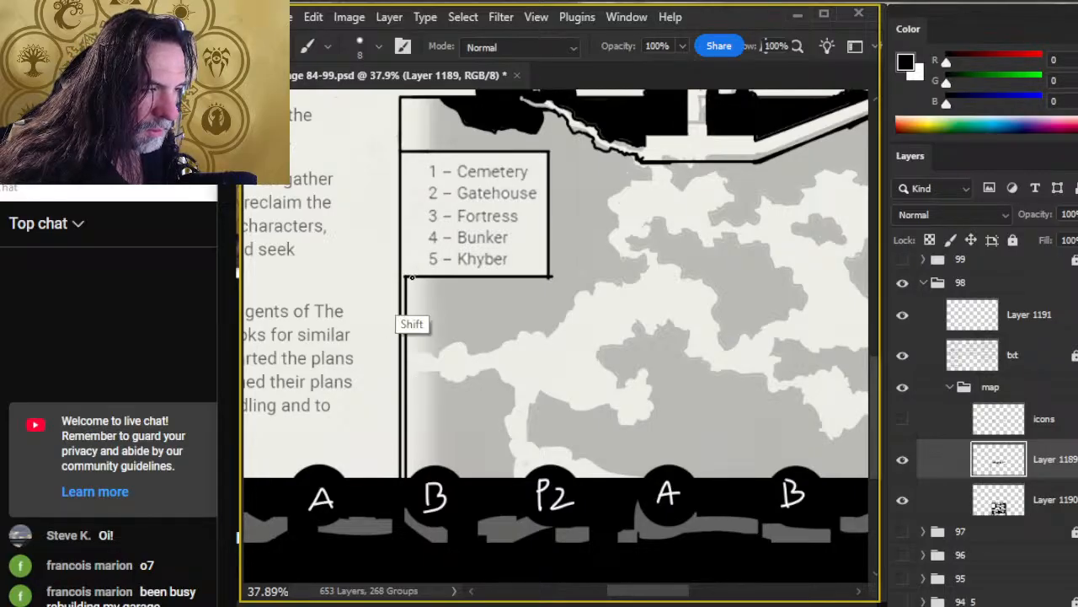
{"action": "left_click", "coordinate": [396, 276], "text": "shift"}
{"action": "key", "text": "e"}
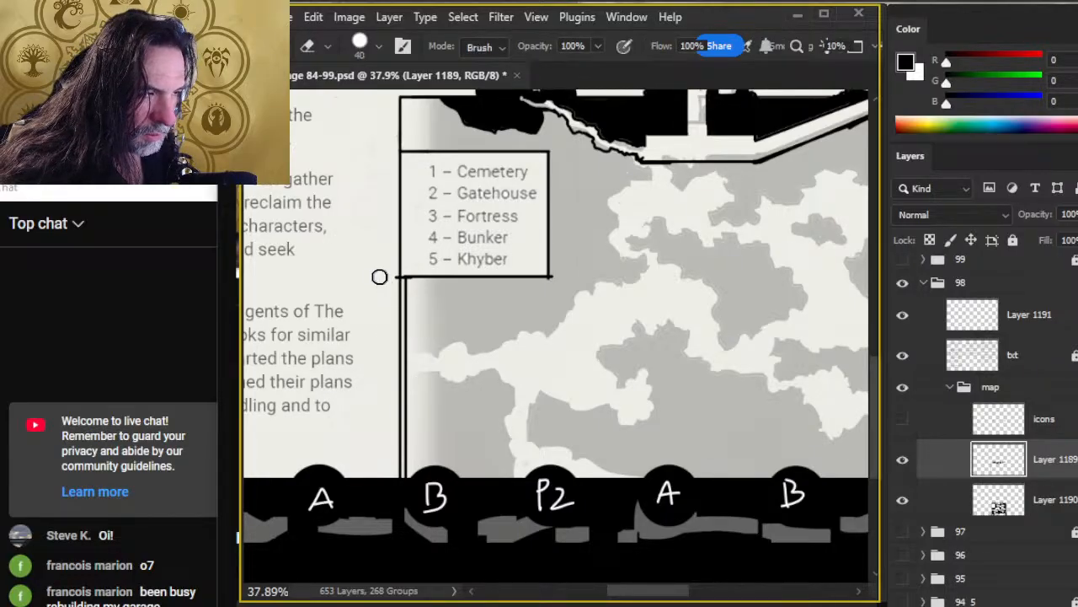
{"action": "key", "text": "b"}
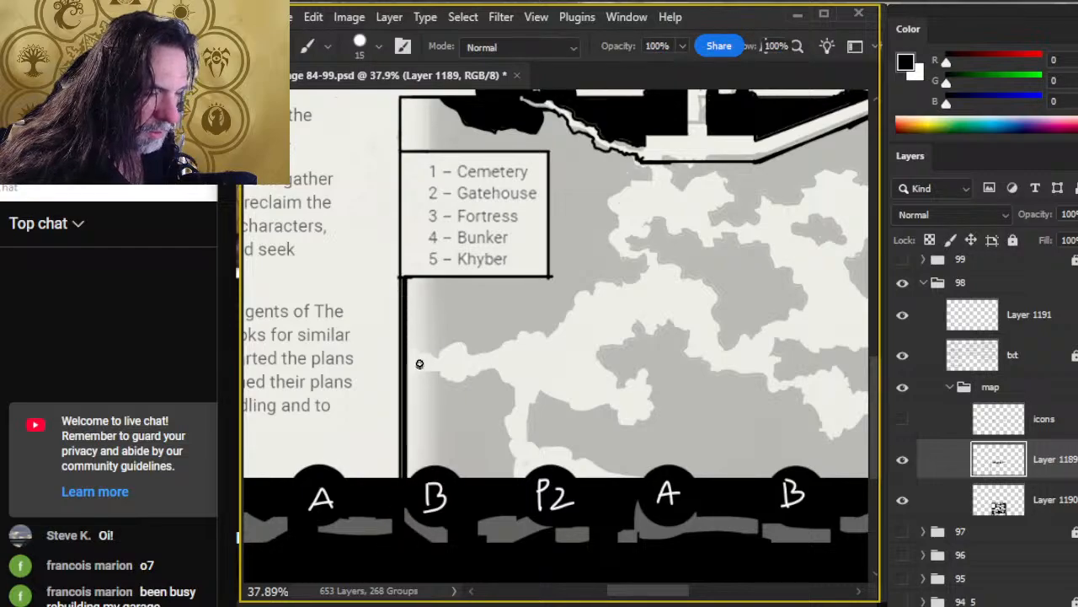
{"action": "key", "text": "bracketleft"}
{"action": "key", "text": "bracketleft"}
{"action": "key", "text": "bracketleft"}
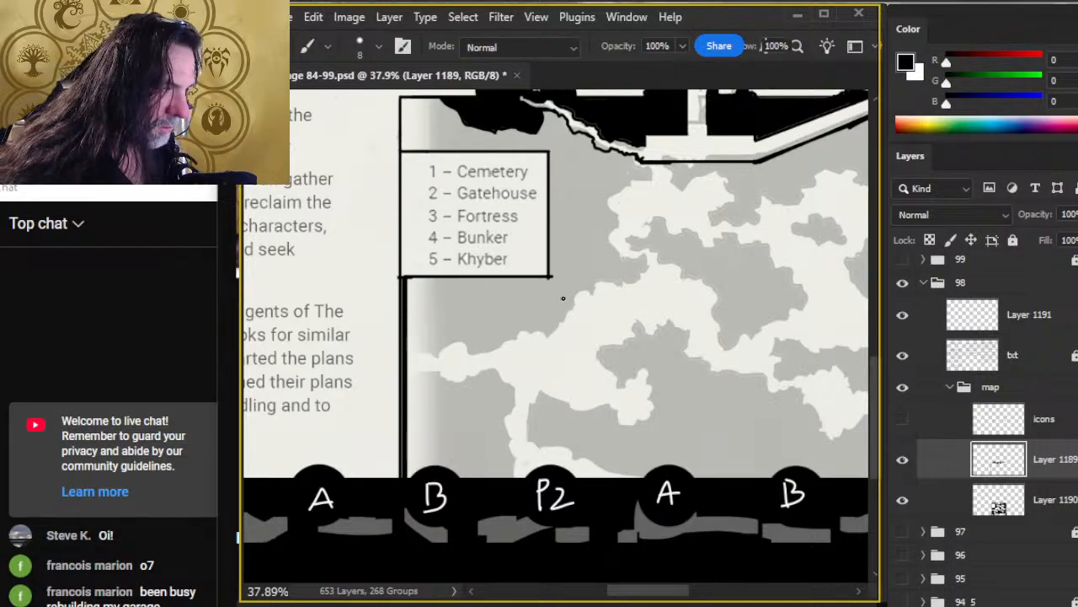
Step: Outline the rock mass directly beneath the legend along the cave passage and fill it with black
{"action": "mouse_move", "coordinate": [554, 276]}
{"action": "left_mouse_down"}
{"action": "mouse_move", "coordinate": [545, 315]}
{"action": "mouse_move", "coordinate": [499, 340]}
{"action": "mouse_move", "coordinate": [478, 331]}
{"action": "mouse_move", "coordinate": [405, 338]}
{"action": "left_mouse_up"}
{"action": "key", "text": "g"}
{"action": "left_click", "coordinate": [428, 313]}
Step: Outline the rock in the map's southwestern corner below the western passage and fill it with black
{"action": "scroll", "coordinate": [427, 303], "scroll_direction": "down", "scroll_amount": 2}
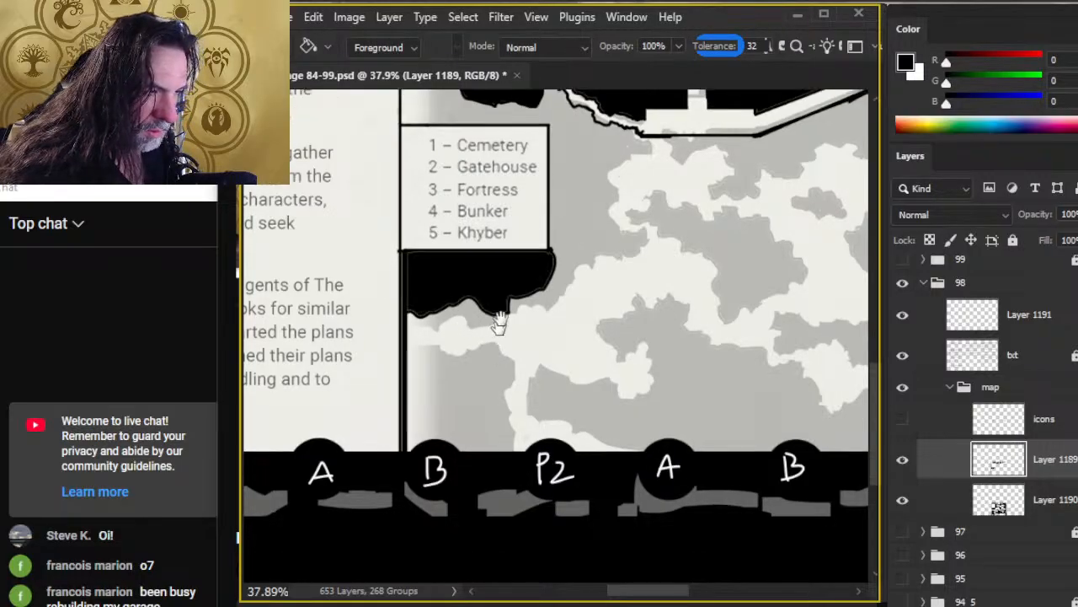
{"action": "mouse_move", "coordinate": [427, 302]}
{"action": "left_mouse_down"}
{"action": "mouse_move", "coordinate": [466, 336]}
{"action": "mouse_move", "coordinate": [504, 336]}
{"action": "mouse_move", "coordinate": [501, 386]}
{"action": "left_mouse_up"}
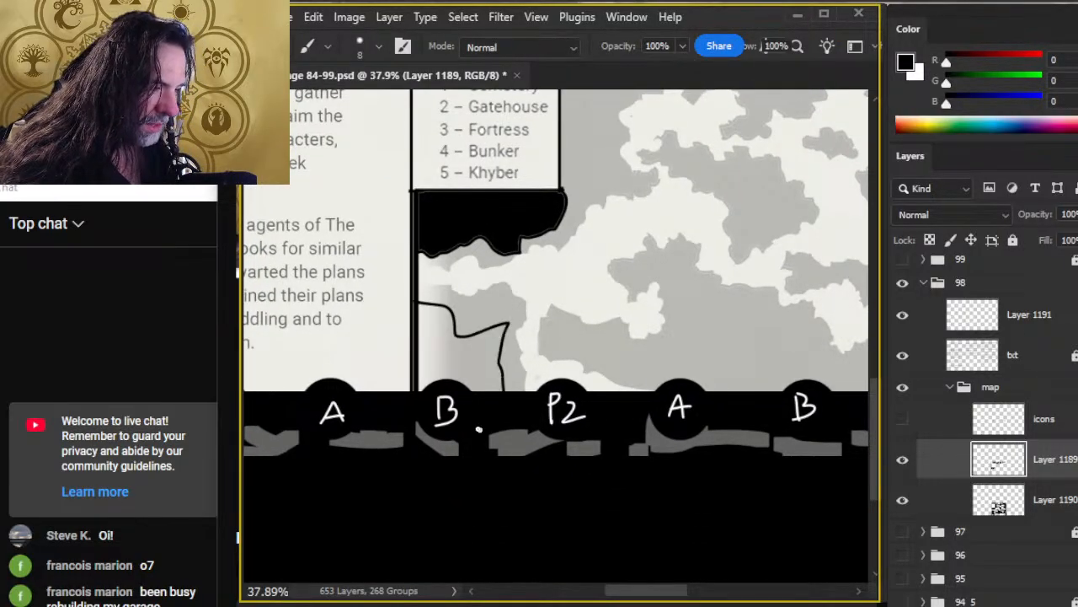
{"action": "key", "text": "g"}
{"action": "key", "text": "b"}
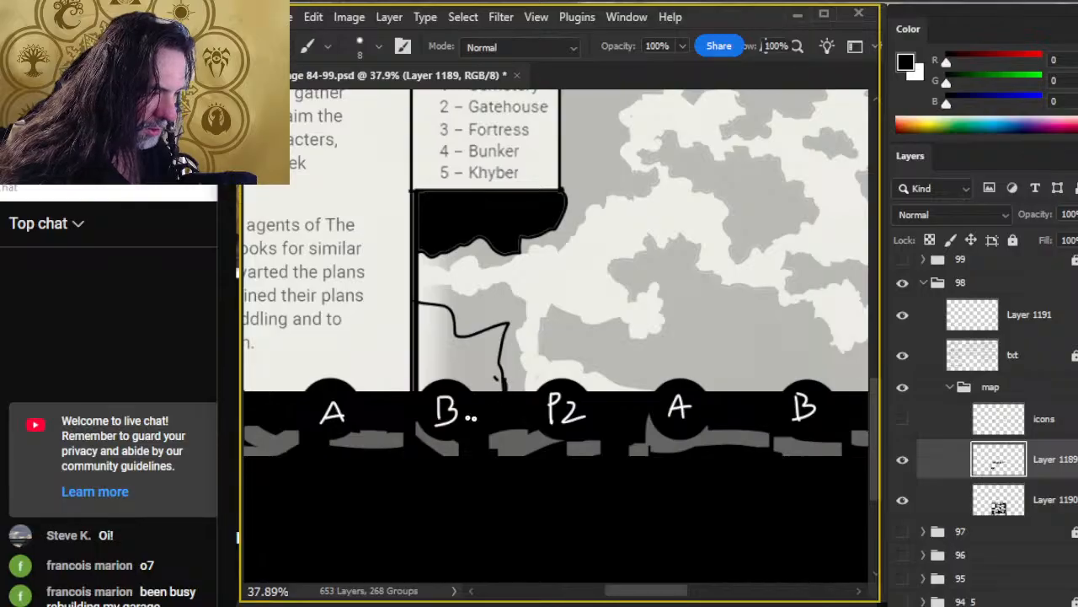
{"action": "key", "text": "g"}
{"action": "left_click", "coordinate": [459, 362]}
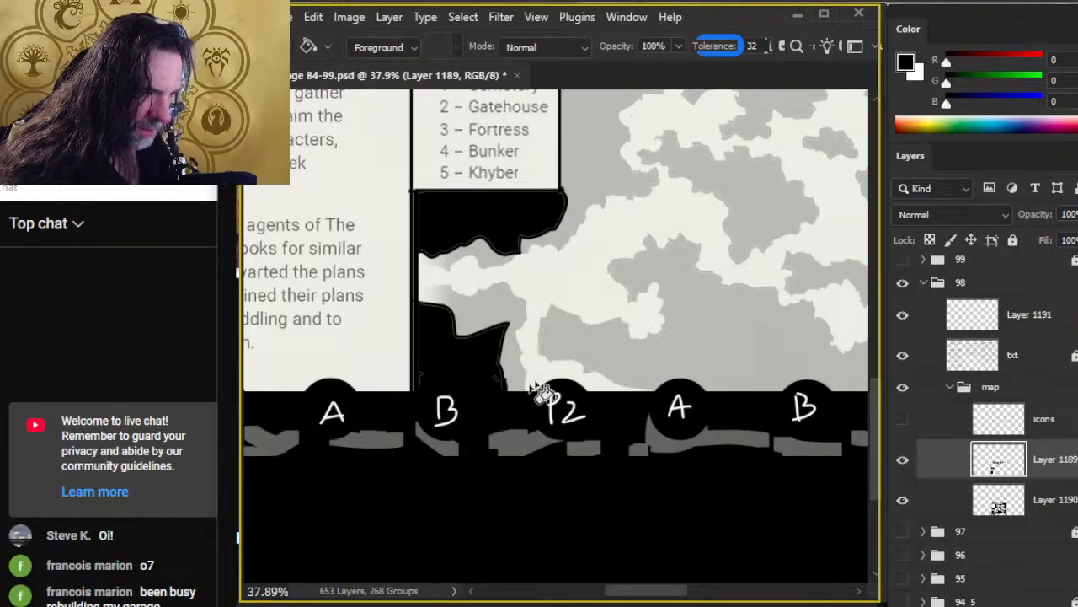
Step: Ink the cave wall from the bunker's western corner down to the rock under the legend and fill the area around the legend with black
{"action": "mouse_move", "coordinate": [599, 315]}
{"action": "left_mouse_down"}
{"action": "mouse_move", "coordinate": [481, 397]}
{"action": "mouse_move", "coordinate": [466, 424]}
{"action": "left_mouse_up"}
{"action": "key", "text": "z"}
{"action": "left_click_drag", "start_coordinate": [569, 358], "coordinate": [539, 341]}
{"action": "key", "text": "b"}
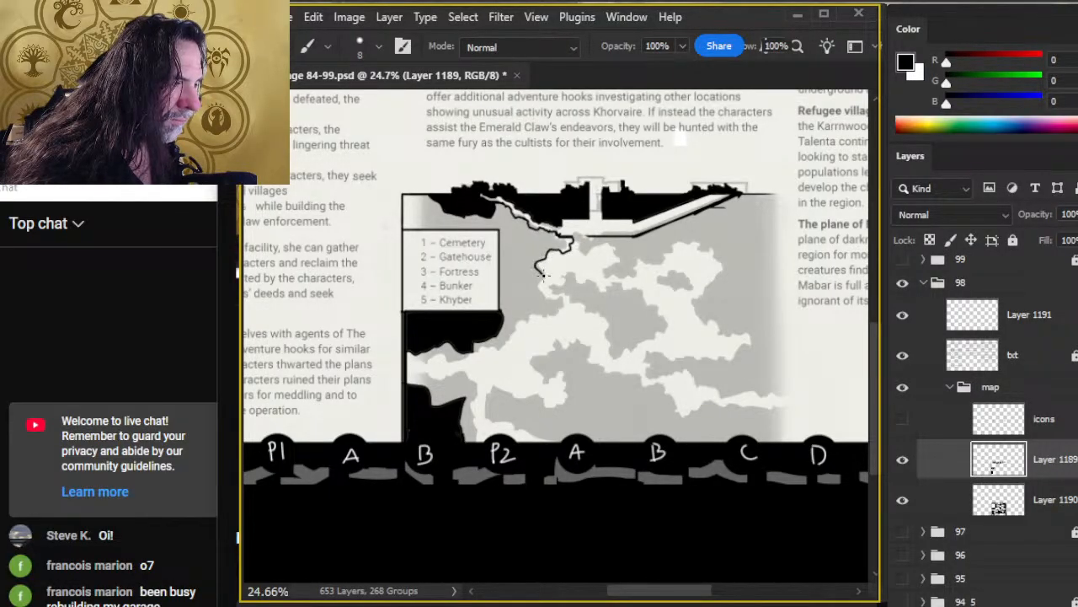
{"action": "key", "text": "g"}
{"action": "left_click", "coordinate": [510, 310]}
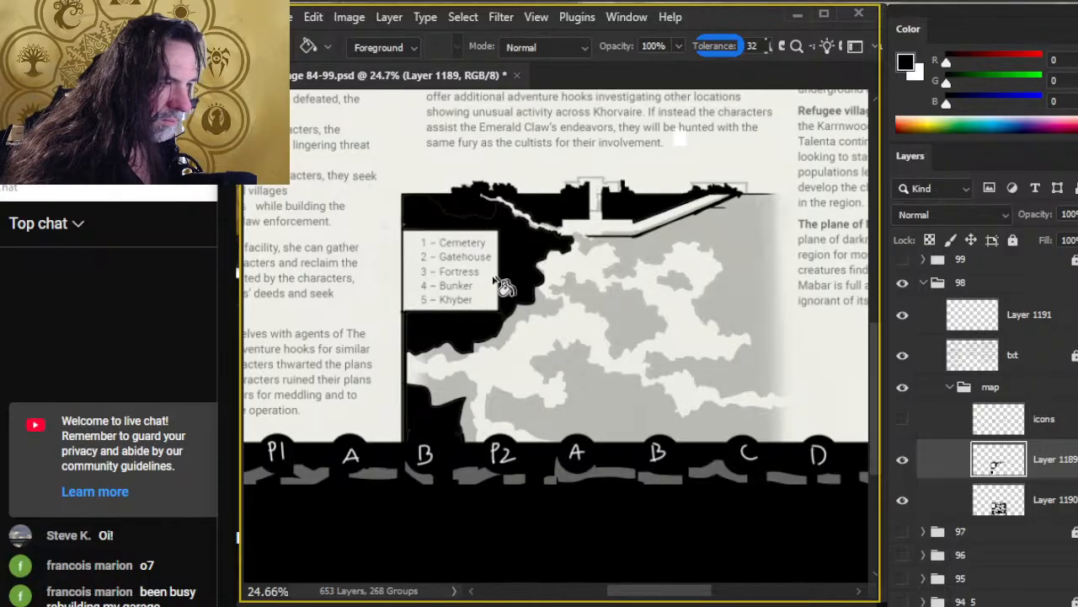
{"action": "key", "text": "b"}
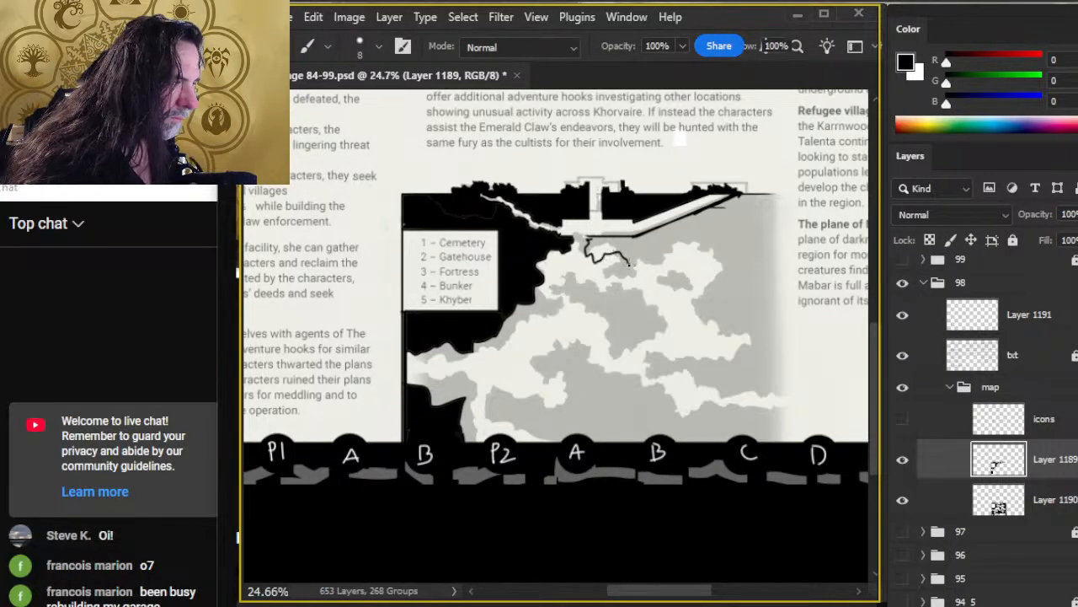
{"action": "mouse_move", "coordinate": [630, 263]}
{"action": "left_mouse_down"}
{"action": "mouse_move", "coordinate": [669, 238]}
{"action": "mouse_move", "coordinate": [724, 252]}
{"action": "mouse_move", "coordinate": [763, 226]}
{"action": "left_mouse_up"}
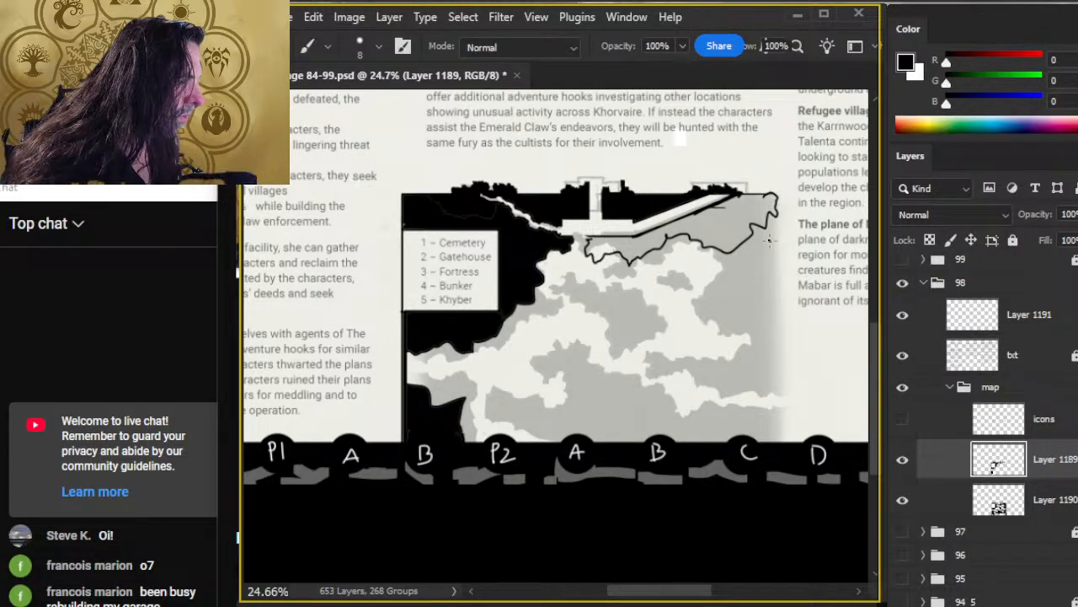
{"action": "key", "text": "ctrl+z"}
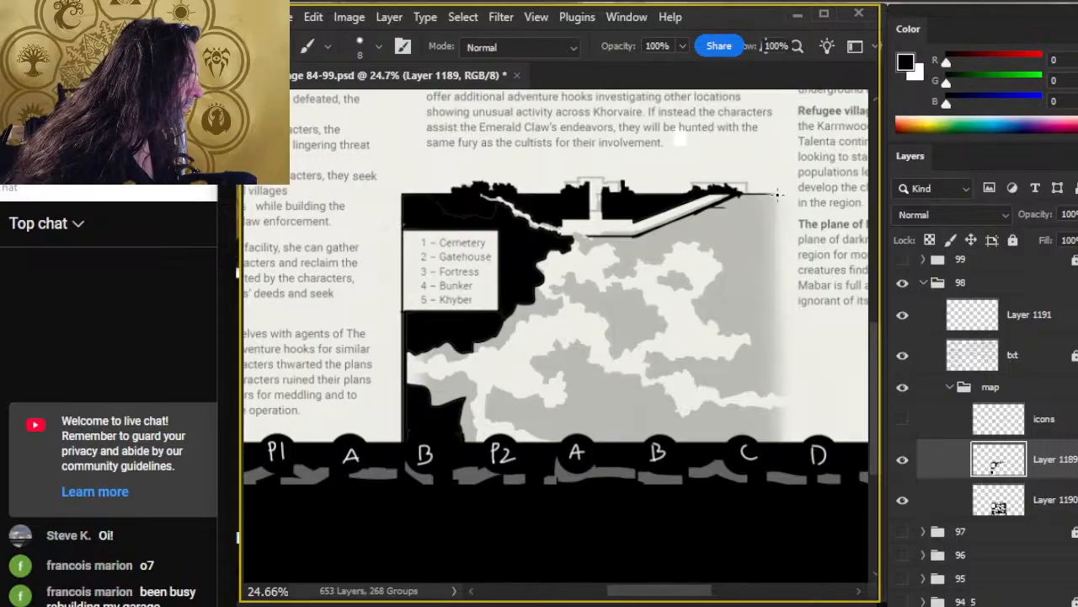
Step: Ink a straight eastern border down from the ground line and a wavy line along the map's lower edge
{"action": "key", "text": "shift+r"}
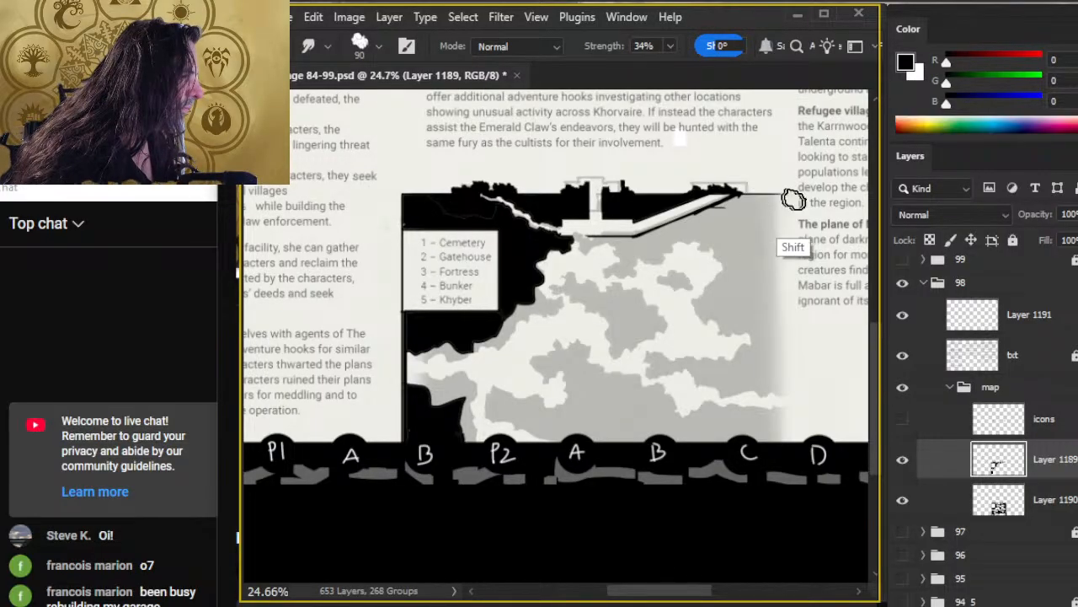
{"action": "key", "text": "b"}
{"action": "left_click_drag", "start_coordinate": [779, 195], "coordinate": [763, 457]}
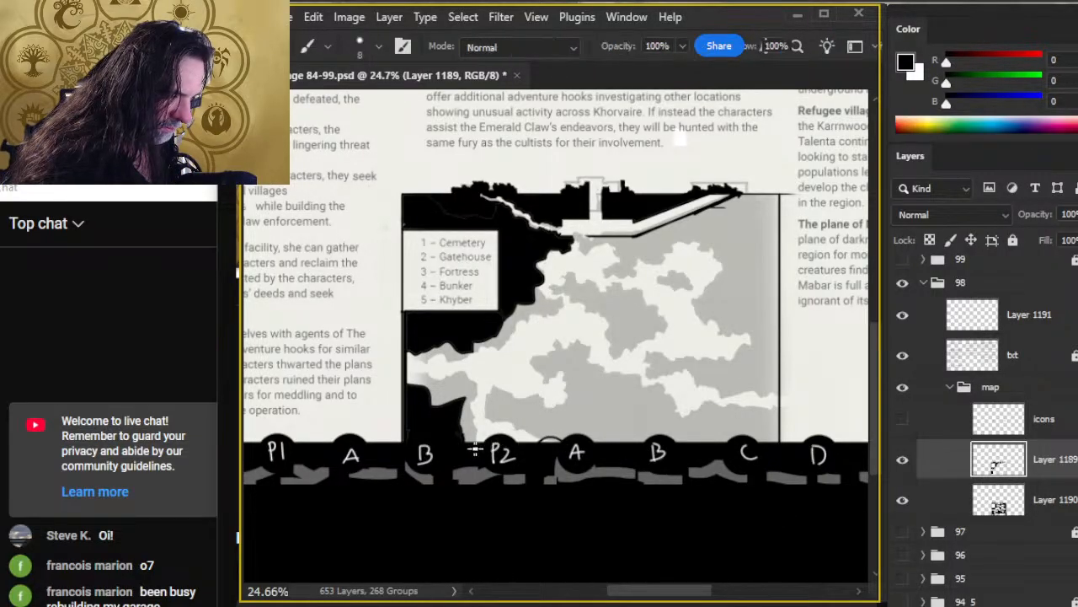
Step: Erase the stray arc near the middle of the map's lower edge and hide the Filigree group
{"action": "key", "text": "g"}
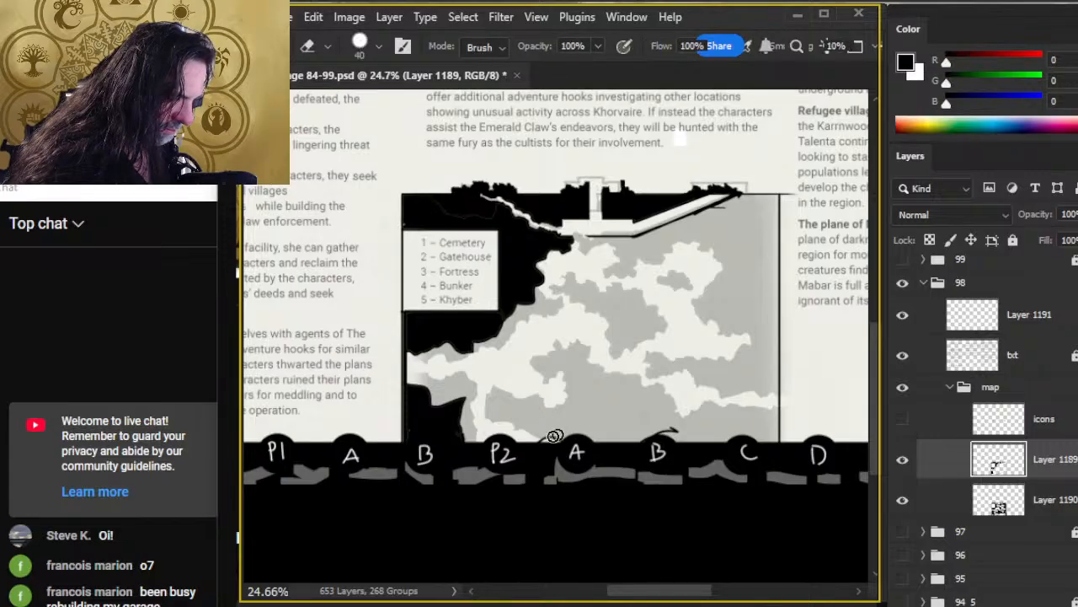
{"action": "left_click", "coordinate": [615, 429]}
{"action": "key", "text": "b"}
{"action": "key", "text": "ctrl+z"}
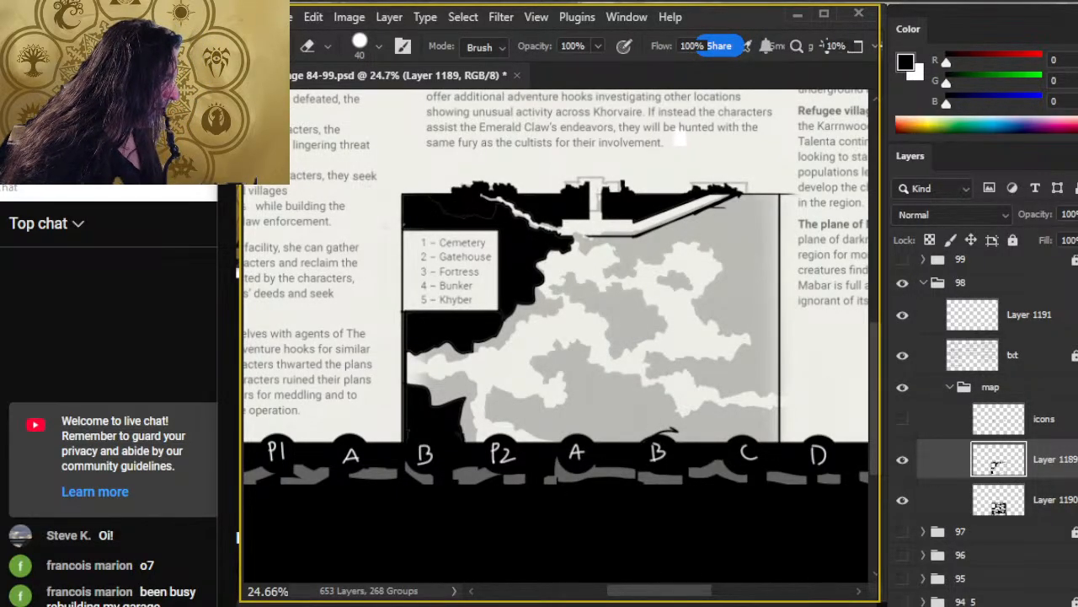
{"action": "scroll", "coordinate": [977, 354], "scroll_direction": "up", "scroll_amount": 1}
{"action": "left_click", "coordinate": [902, 267]}
{"action": "left_click_drag", "start_coordinate": [641, 403], "coordinate": [633, 345]}
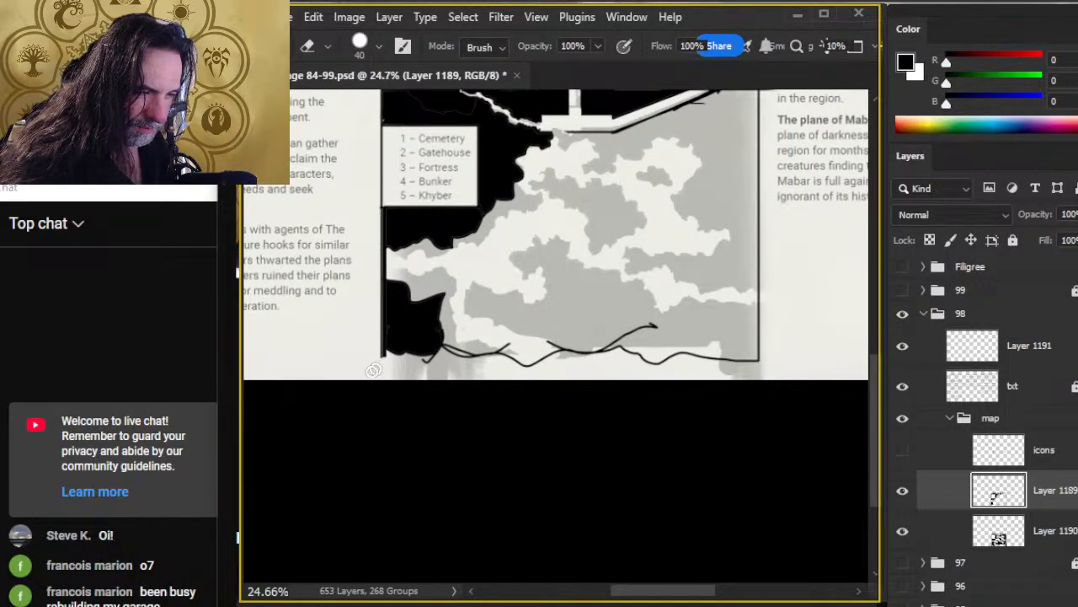
{"action": "key", "text": "b"}
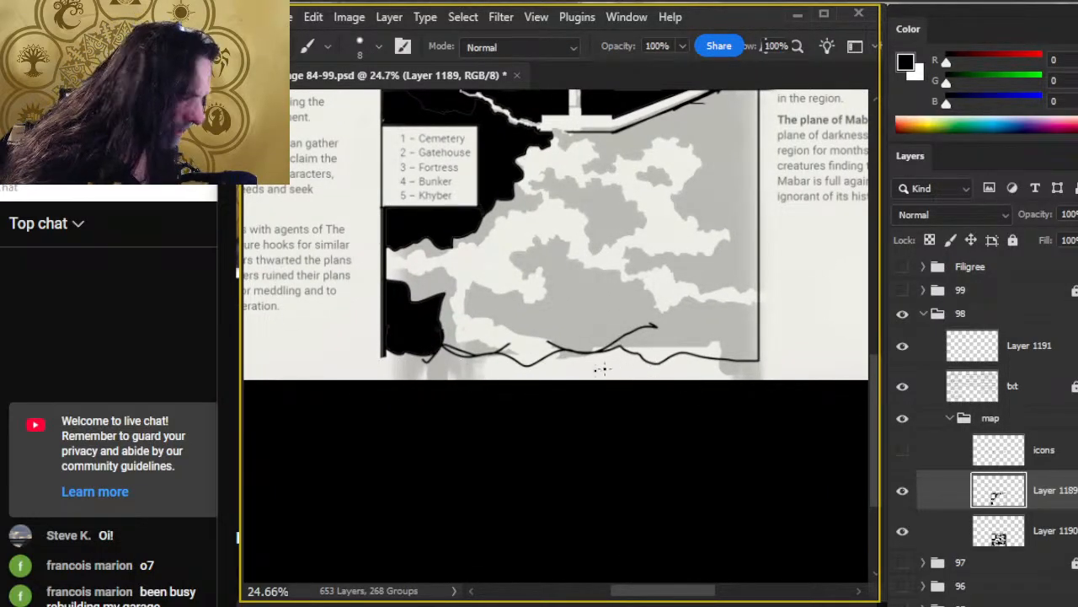
{"action": "left_click_drag", "start_coordinate": [520, 241], "coordinate": [506, 294]}
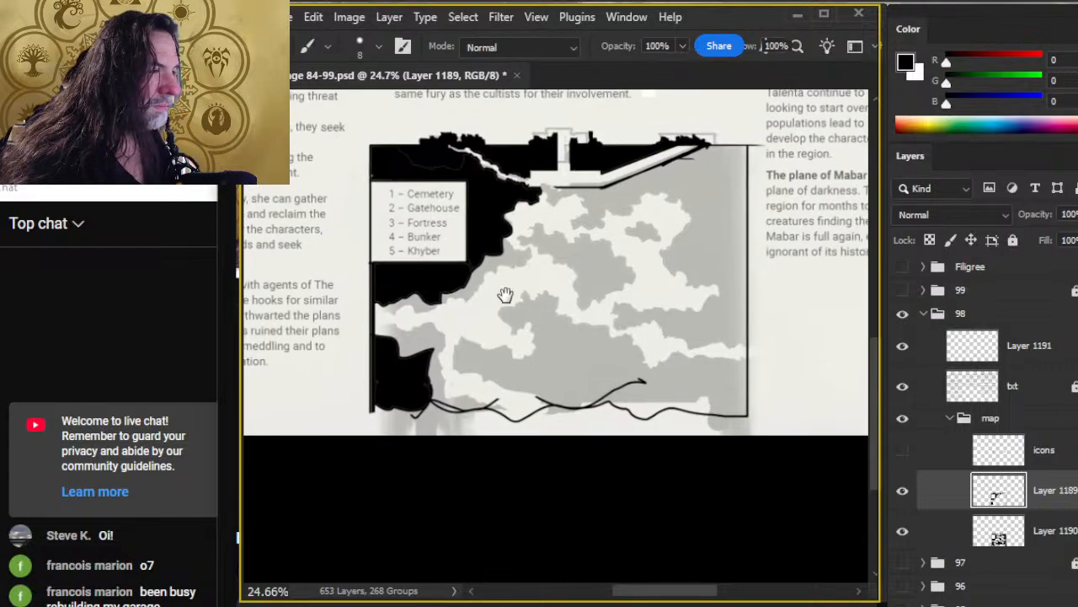
{"action": "key", "text": "g"}
{"action": "left_click", "coordinate": [552, 260]}
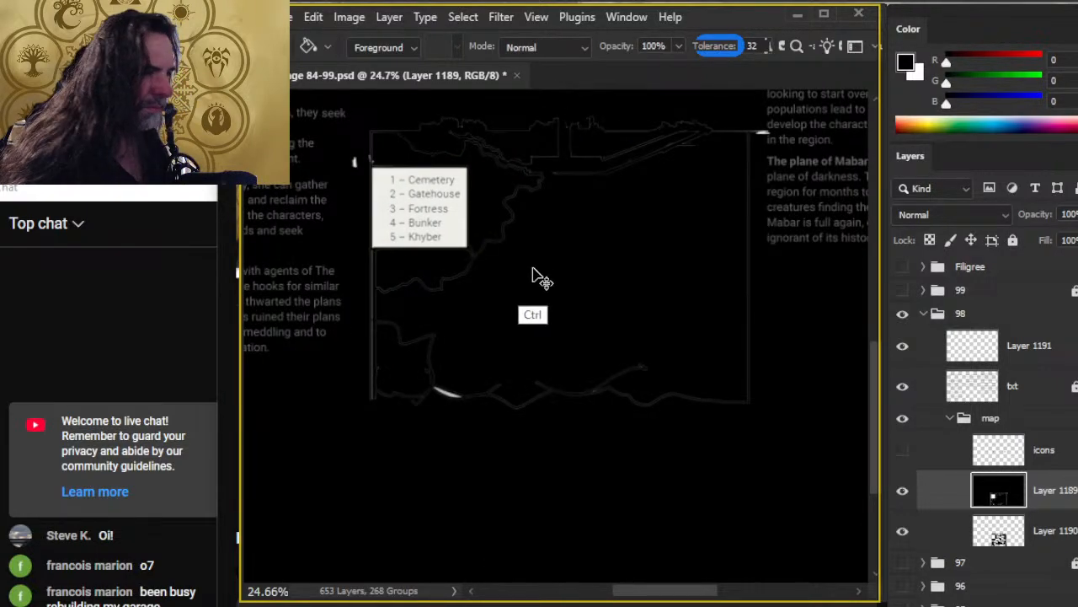
{"action": "key", "text": "ctrl+z"}
{"action": "key", "text": "b"}
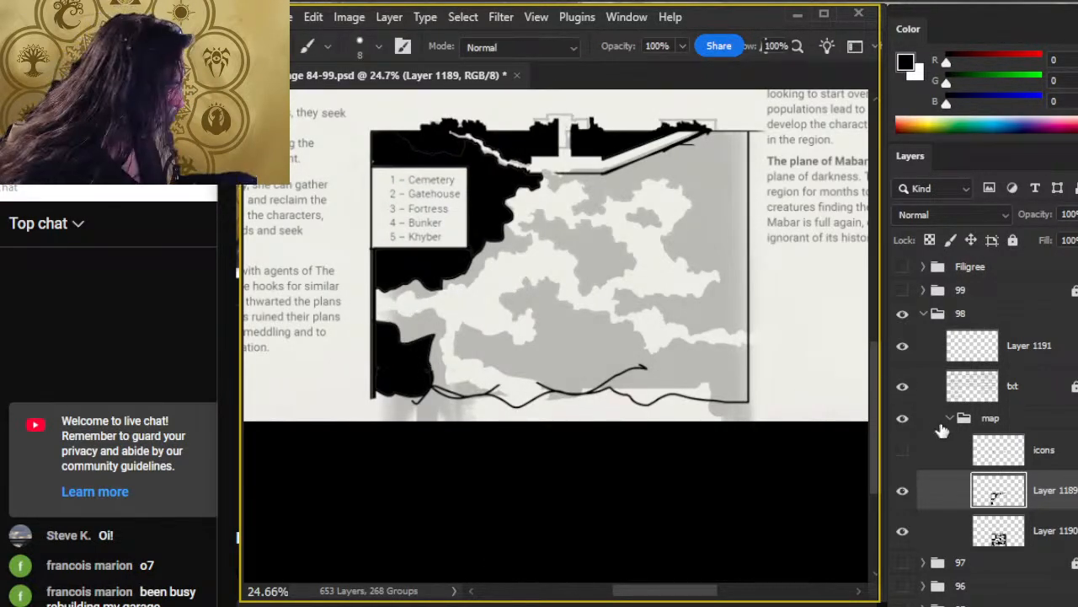
{"action": "left_click", "coordinate": [901, 496]}
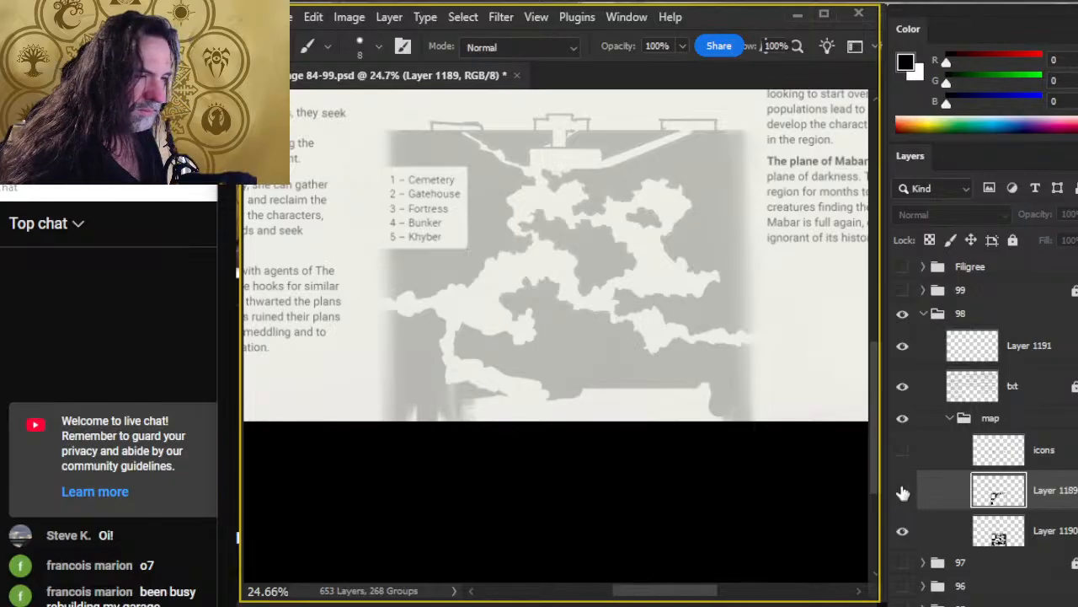
{"action": "left_click", "coordinate": [904, 491]}
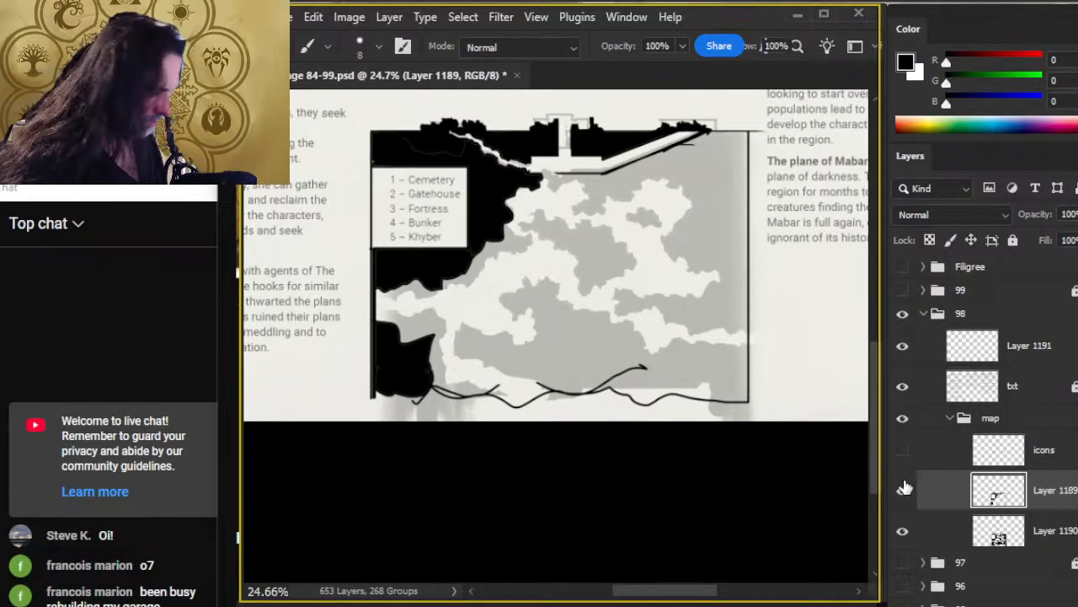
Step: Paint over the thin pale seams in the black fill along the western border and above the legend
{"action": "key", "text": "z"}
{"action": "mouse_move", "coordinate": [545, 441]}
{"action": "left_mouse_down"}
{"action": "mouse_move", "coordinate": [518, 421]}
{"action": "mouse_move", "coordinate": [593, 451]}
{"action": "left_mouse_up"}
{"action": "left_click_drag", "start_coordinate": [402, 404], "coordinate": [371, 369]}
{"action": "key", "text": "b"}
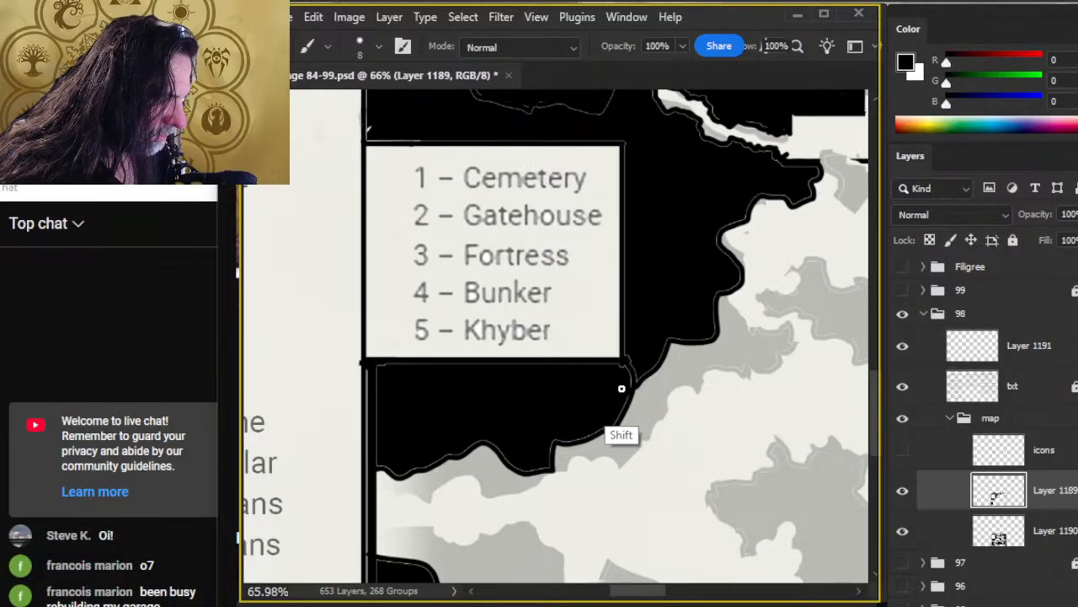
{"action": "left_click_drag", "start_coordinate": [536, 262], "coordinate": [552, 393]}
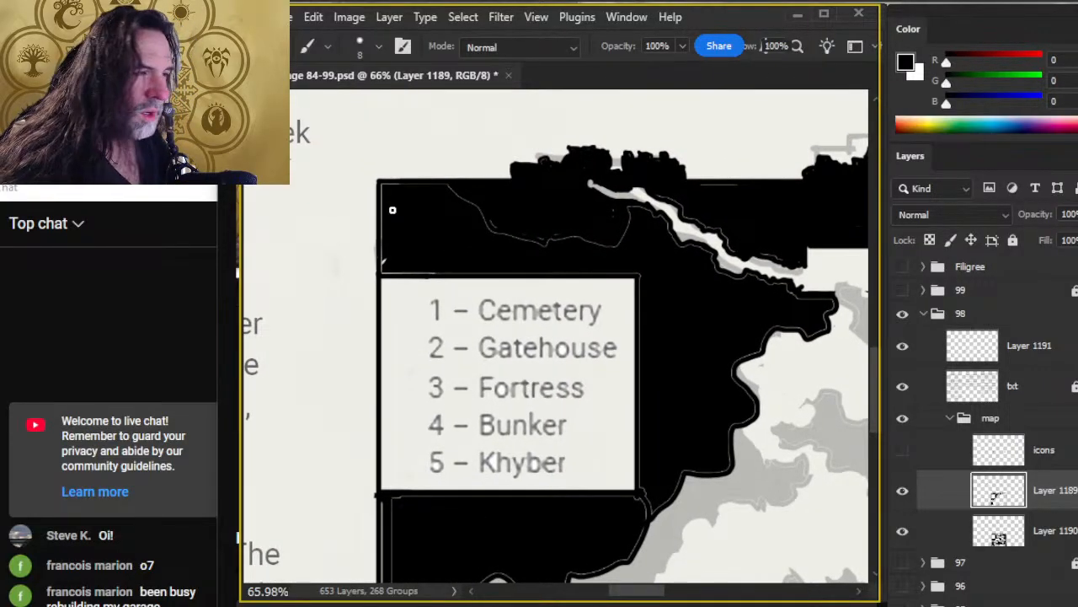
{"action": "mouse_move", "coordinate": [383, 197]}
{"action": "left_mouse_down"}
{"action": "mouse_move", "coordinate": [382, 268]}
{"action": "mouse_move", "coordinate": [401, 251]}
{"action": "mouse_move", "coordinate": [417, 272]}
{"action": "left_mouse_up"}
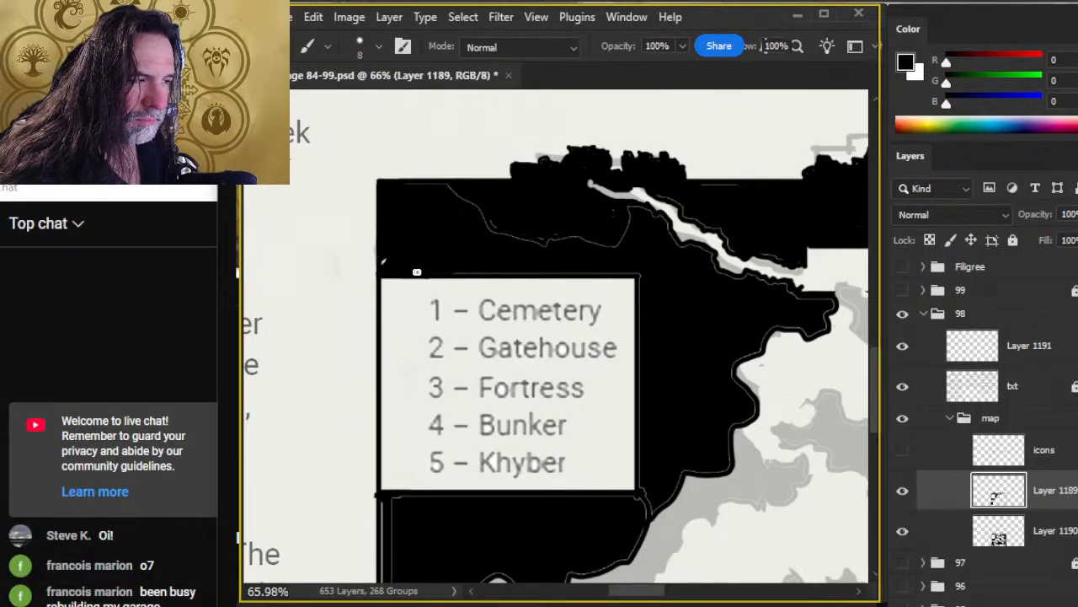
Step: Toggle the txt layer and Layer 1191 to locate the white speck above the legend, and erase it from Layer 1191
{"action": "left_click", "coordinate": [902, 386]}
{"action": "left_click", "coordinate": [903, 386]}
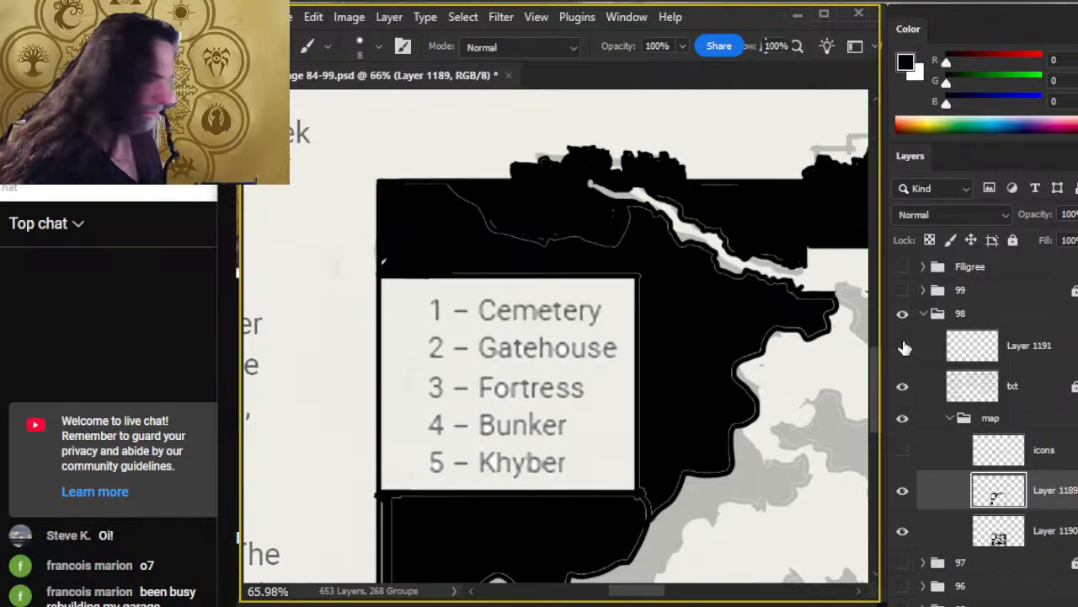
{"action": "left_click", "coordinate": [903, 346]}
{"action": "left_click", "coordinate": [903, 345]}
{"action": "left_click", "coordinate": [1030, 352]}
{"action": "key", "text": "e"}
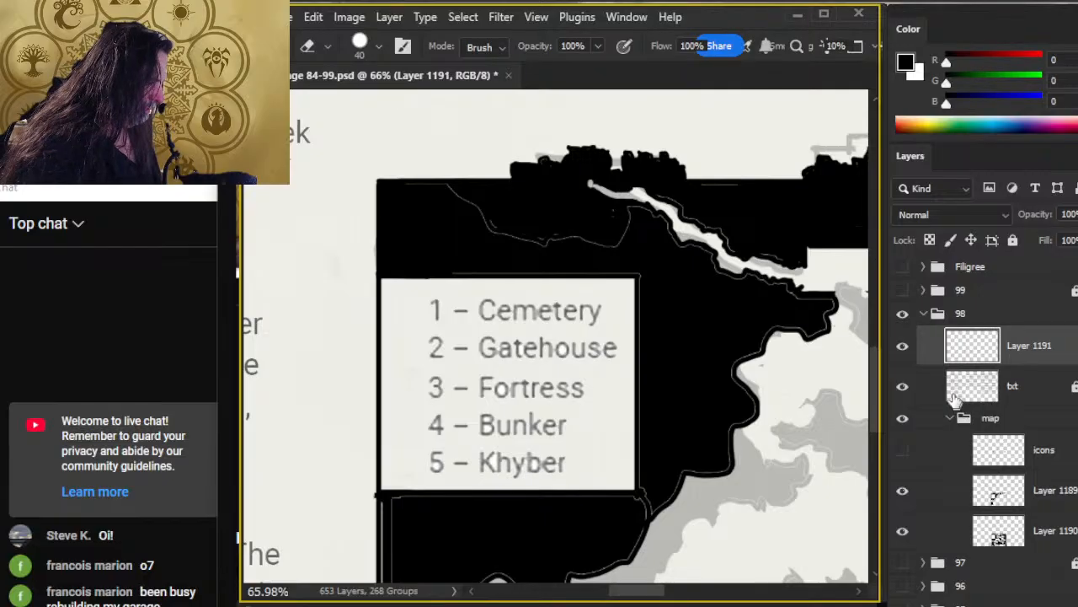
{"action": "scroll", "coordinate": [960, 447], "scroll_direction": "down", "scroll_amount": 3}
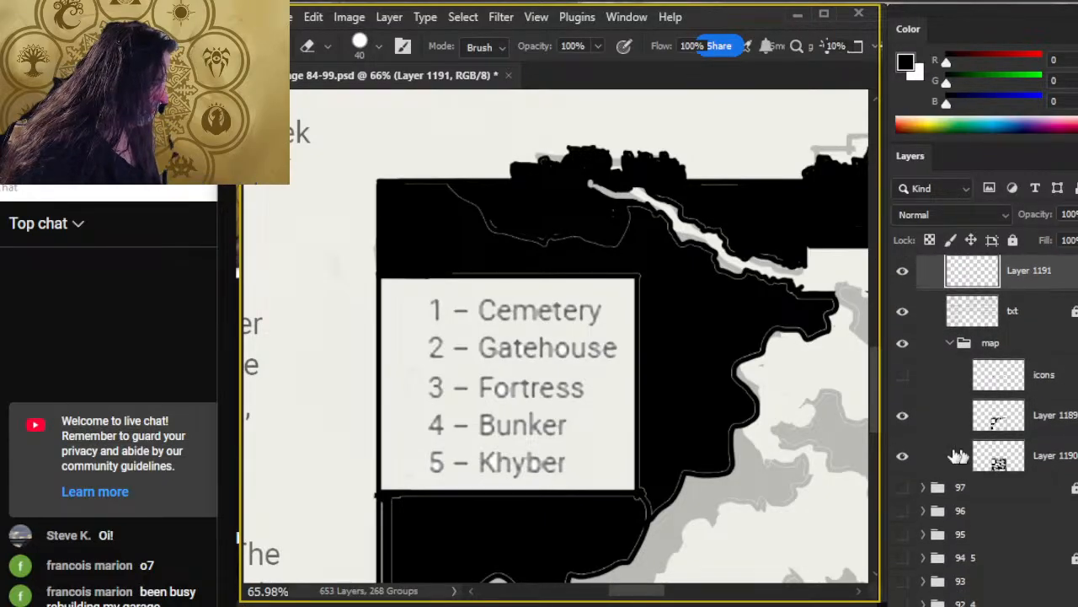
Step: Toggle the visibility of Layer 1189 to check what it contributes to the map around the legend
{"action": "left_click", "coordinate": [901, 418]}
{"action": "left_click", "coordinate": [901, 418]}
{"action": "left_click", "coordinate": [903, 419]}
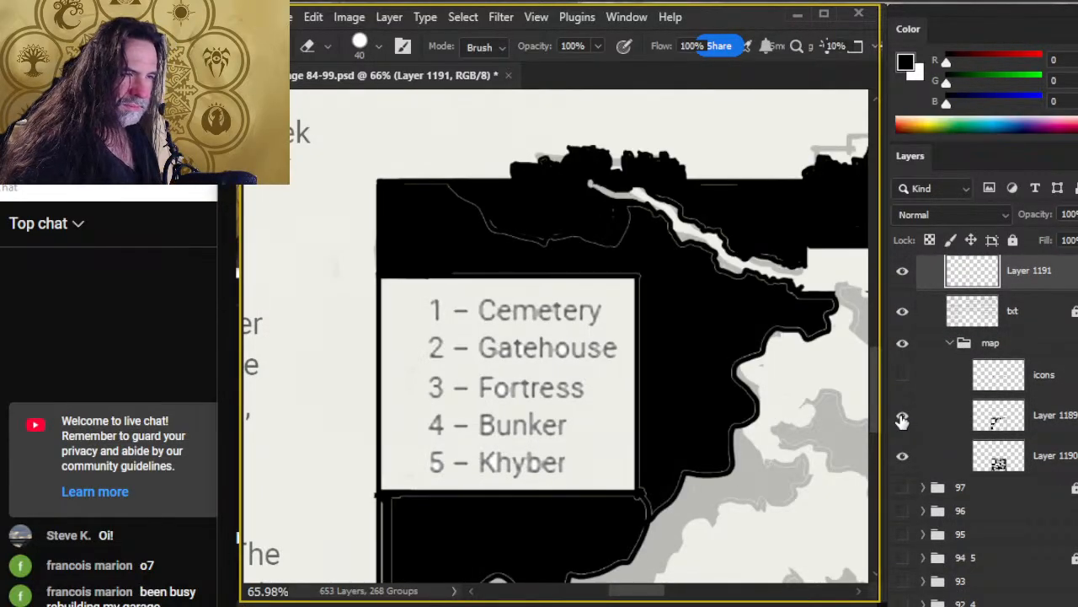
{"action": "mouse_move", "coordinate": [852, 419]}
{"action": "left_mouse_down"}
{"action": "mouse_move", "coordinate": [705, 446]}
{"action": "mouse_move", "coordinate": [534, 450]}
{"action": "mouse_move", "coordinate": [506, 490]}
{"action": "mouse_move", "coordinate": [379, 535]}
{"action": "left_mouse_up"}
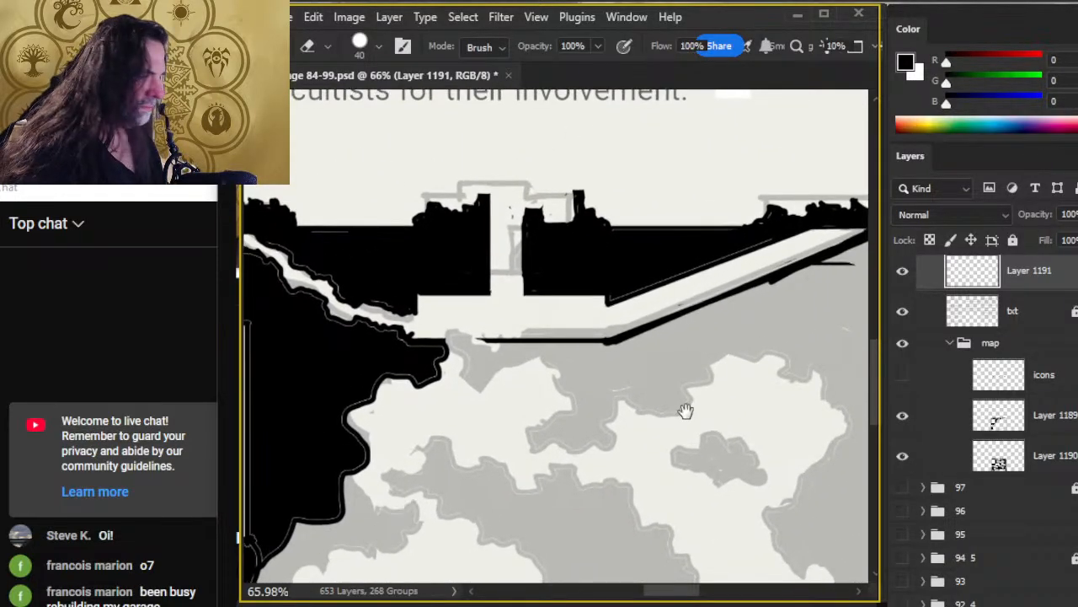
Step: Try to fill the open area below the bunker with black on Layer 1191, and undo the fill
{"action": "key", "text": "g"}
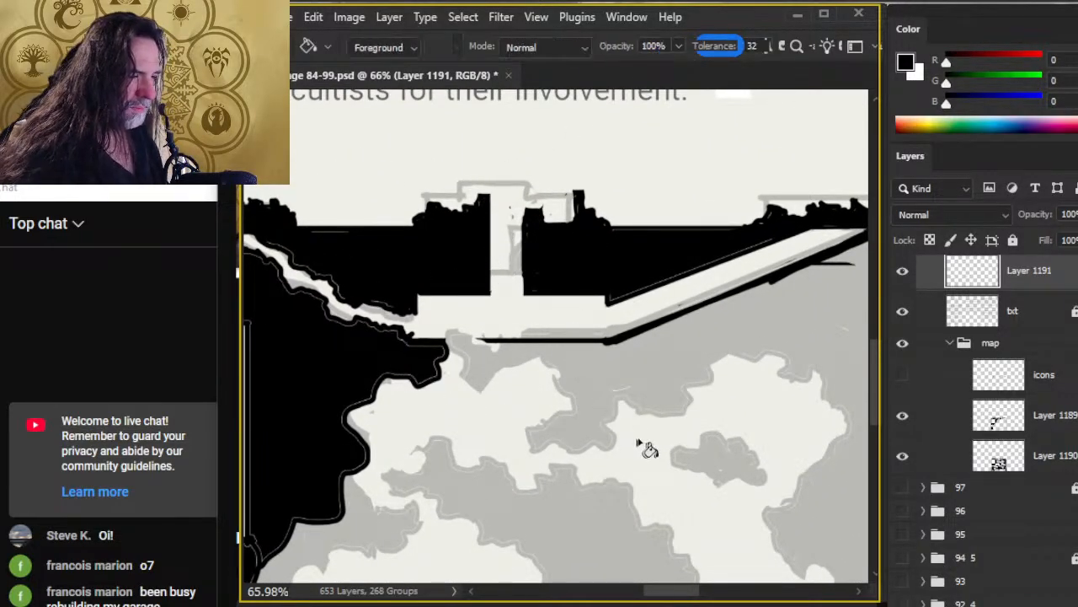
{"action": "left_click", "coordinate": [645, 446]}
{"action": "key", "text": "ctrl+z"}
Step: Ink jagged cave outlines on Layer 1191 from below the bunker toward the east and across the middle of the map
{"action": "key", "text": "z"}
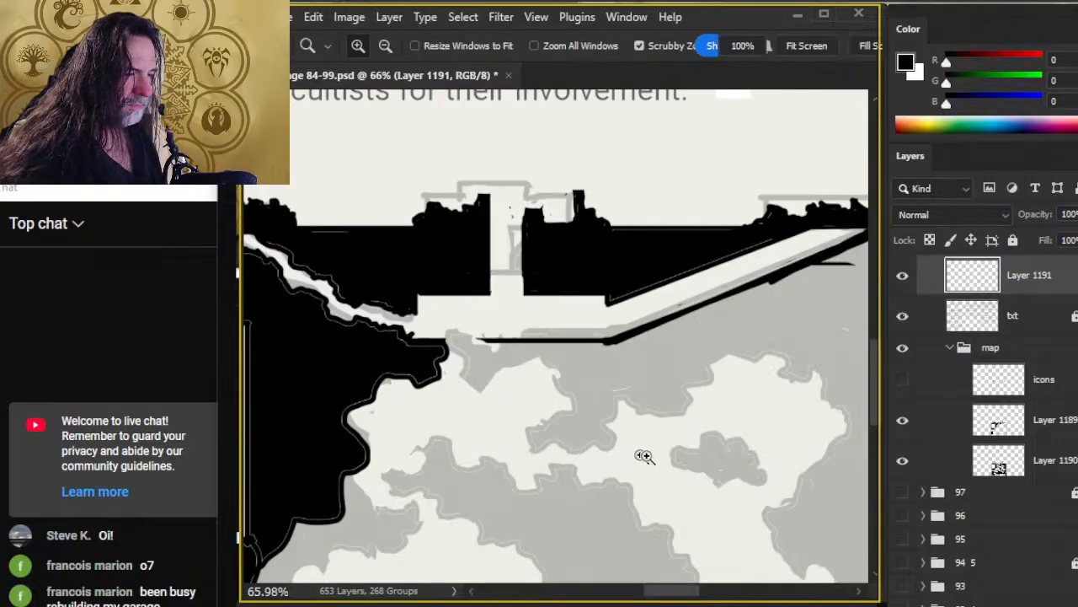
{"action": "left_click_drag", "start_coordinate": [643, 455], "coordinate": [527, 271]}
{"action": "key", "text": "b"}
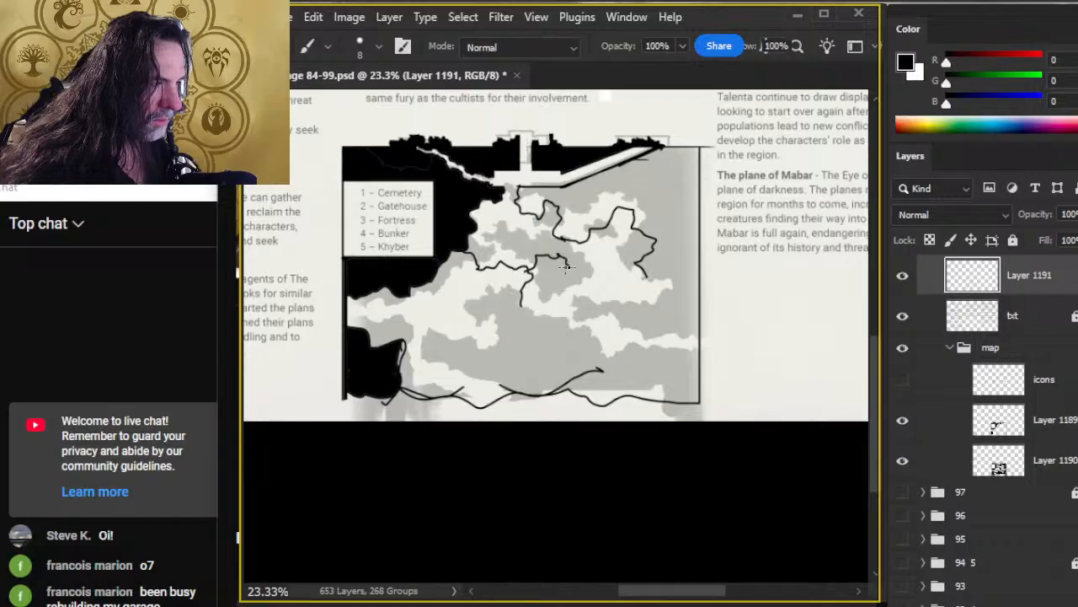
Step: Erase the line hanging below the mid-map cave outline, and ink the rock outcrop beneath the legend and a column above the southwestern floor
{"action": "key", "text": "e"}
{"action": "mouse_move", "coordinate": [530, 257]}
{"action": "left_mouse_down"}
{"action": "mouse_move", "coordinate": [522, 285]}
{"action": "mouse_move", "coordinate": [513, 322]}
{"action": "mouse_move", "coordinate": [510, 274]}
{"action": "mouse_move", "coordinate": [497, 287]}
{"action": "mouse_move", "coordinate": [469, 284]}
{"action": "mouse_move", "coordinate": [480, 291]}
{"action": "mouse_move", "coordinate": [508, 292]}
{"action": "left_mouse_up"}
{"action": "key", "text": "b"}
{"action": "key", "text": "e"}
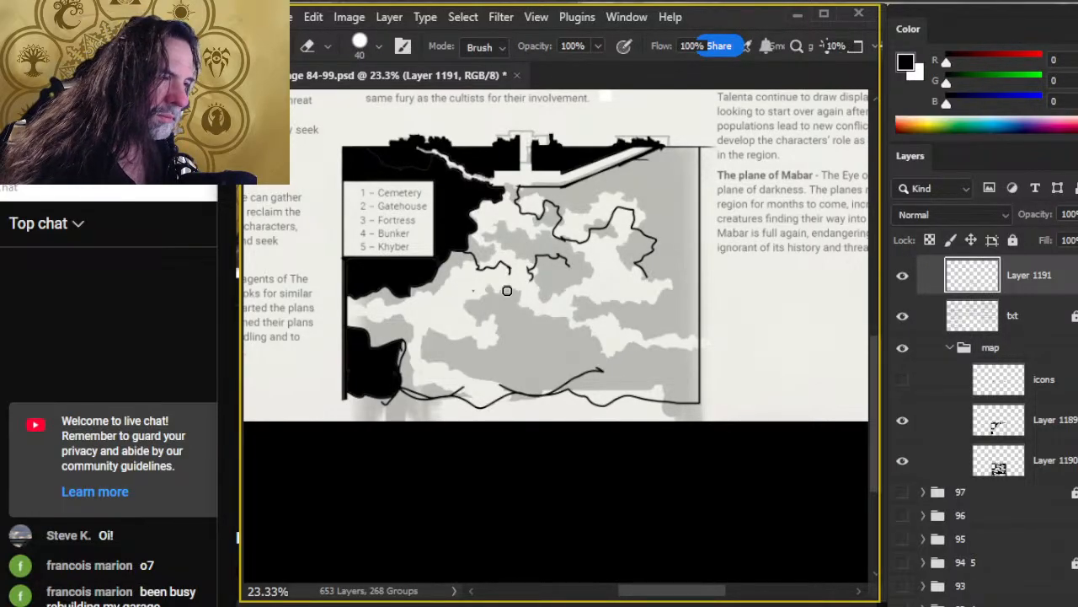
{"action": "key", "text": "b"}
{"action": "mouse_move", "coordinate": [421, 283]}
{"action": "left_mouse_down"}
{"action": "mouse_move", "coordinate": [446, 274]}
{"action": "mouse_move", "coordinate": [472, 286]}
{"action": "left_mouse_up"}
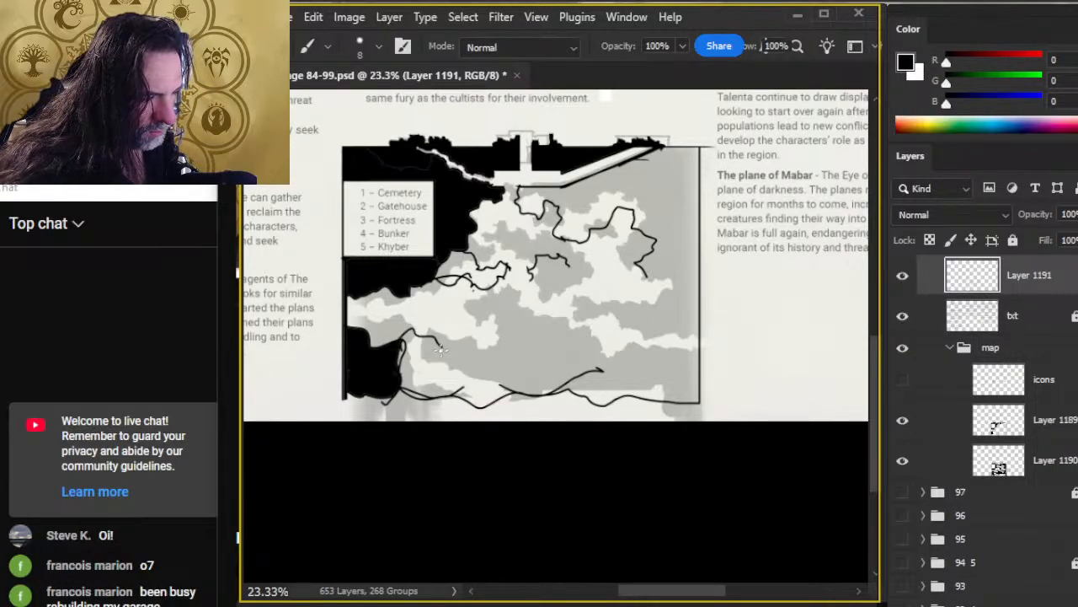
{"action": "key", "text": "e"}
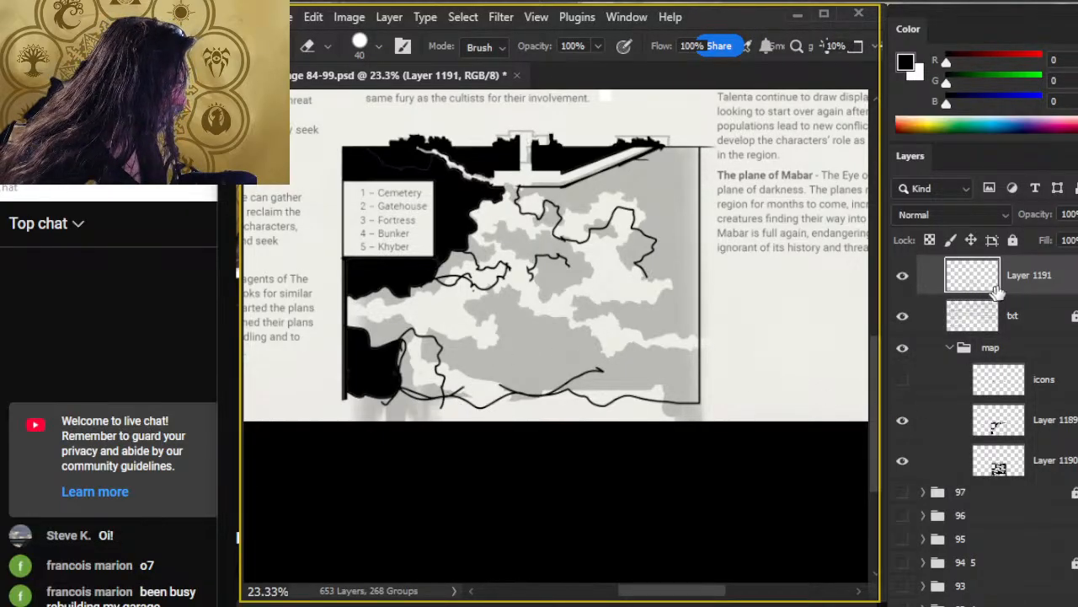
Step: Select the inked cave outlines on Layer 1191 and move them onto a new layer above Layer 1189
{"action": "left_click", "coordinate": [903, 275]}
{"action": "left_click", "coordinate": [903, 278]}
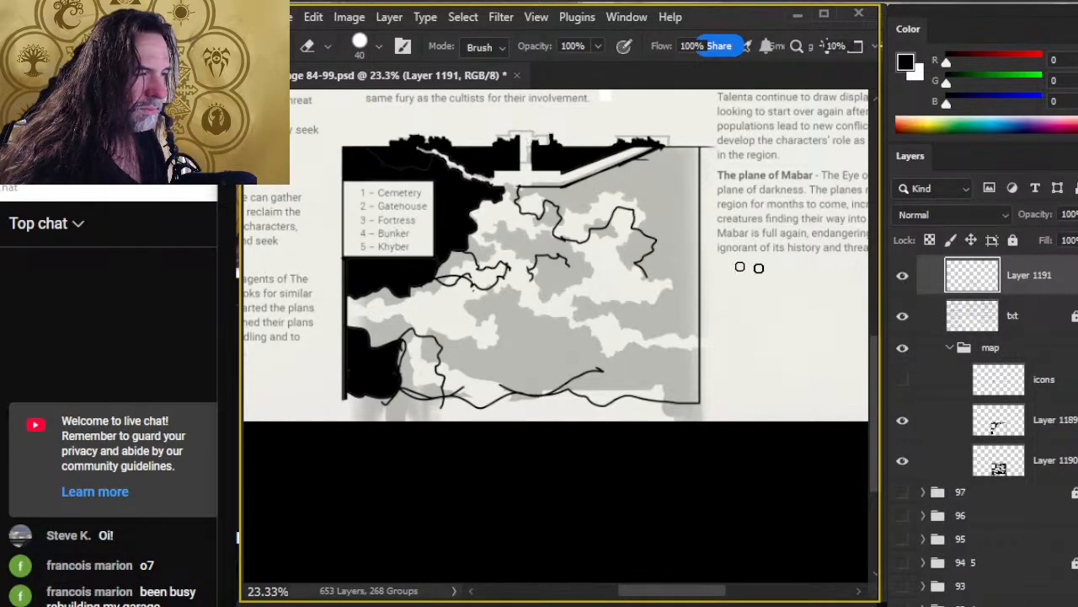
{"action": "key", "text": "l"}
{"action": "mouse_move", "coordinate": [620, 192]}
{"action": "left_mouse_down"}
{"action": "mouse_move", "coordinate": [484, 166]}
{"action": "mouse_move", "coordinate": [453, 205]}
{"action": "mouse_move", "coordinate": [443, 257]}
{"action": "mouse_move", "coordinate": [371, 281]}
{"action": "mouse_move", "coordinate": [340, 328]}
{"action": "mouse_move", "coordinate": [366, 467]}
{"action": "mouse_move", "coordinate": [639, 459]}
{"action": "mouse_move", "coordinate": [807, 347]}
{"action": "mouse_move", "coordinate": [756, 251]}
{"action": "mouse_move", "coordinate": [784, 265]}
{"action": "left_mouse_up"}
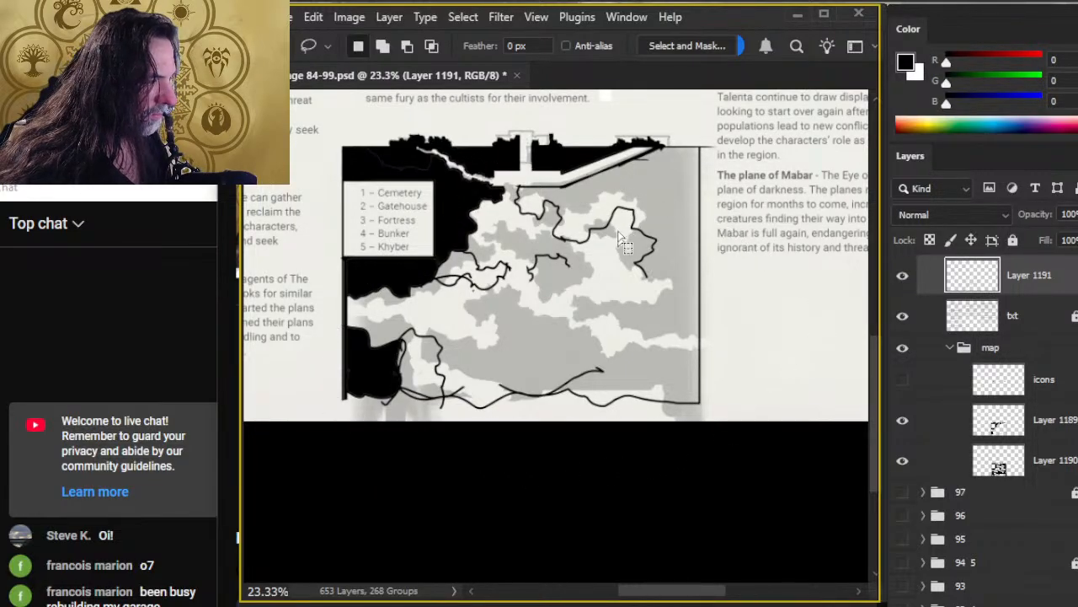
{"action": "key", "text": "Delete"}
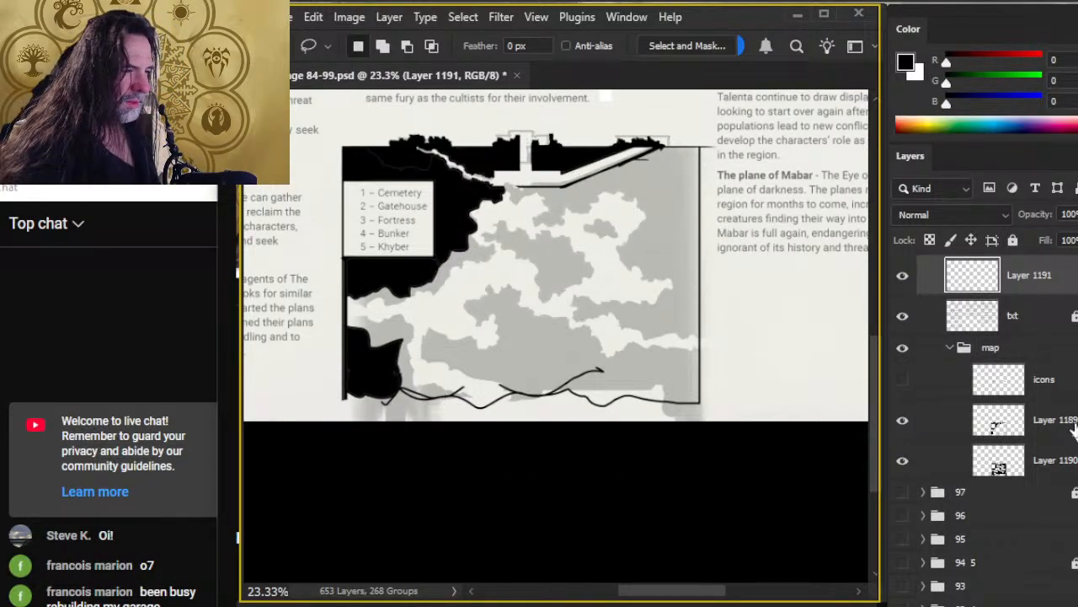
{"action": "left_click", "coordinate": [1044, 439]}
{"action": "key", "text": "ctrl+shift+j"}
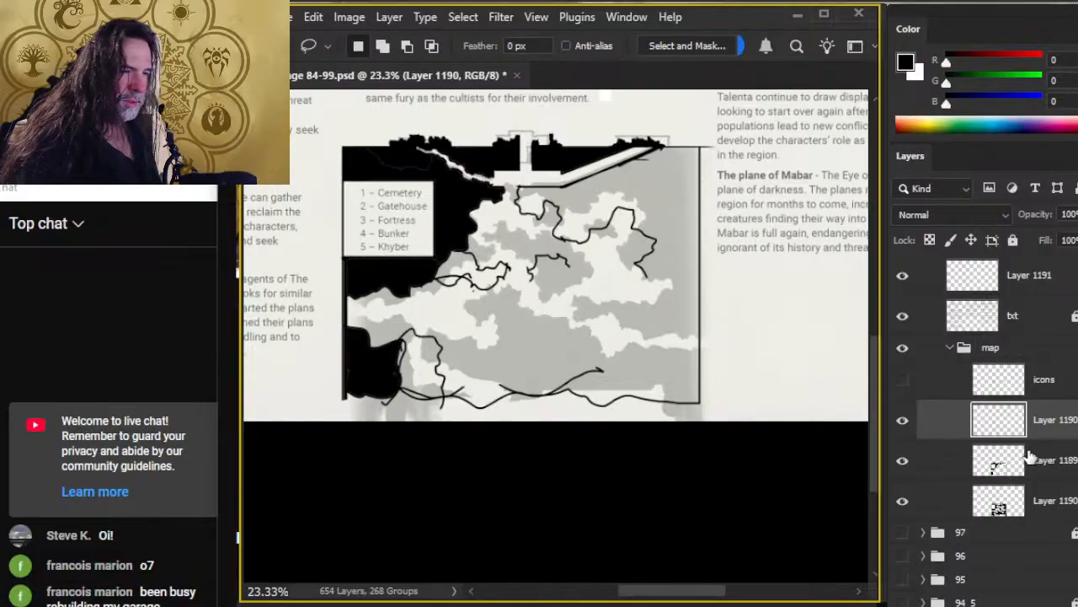
Step: Merge the new outline layer down into Layer 1189 and toggle its visibility to check the lines
{"action": "right_click", "coordinate": [1042, 424]}
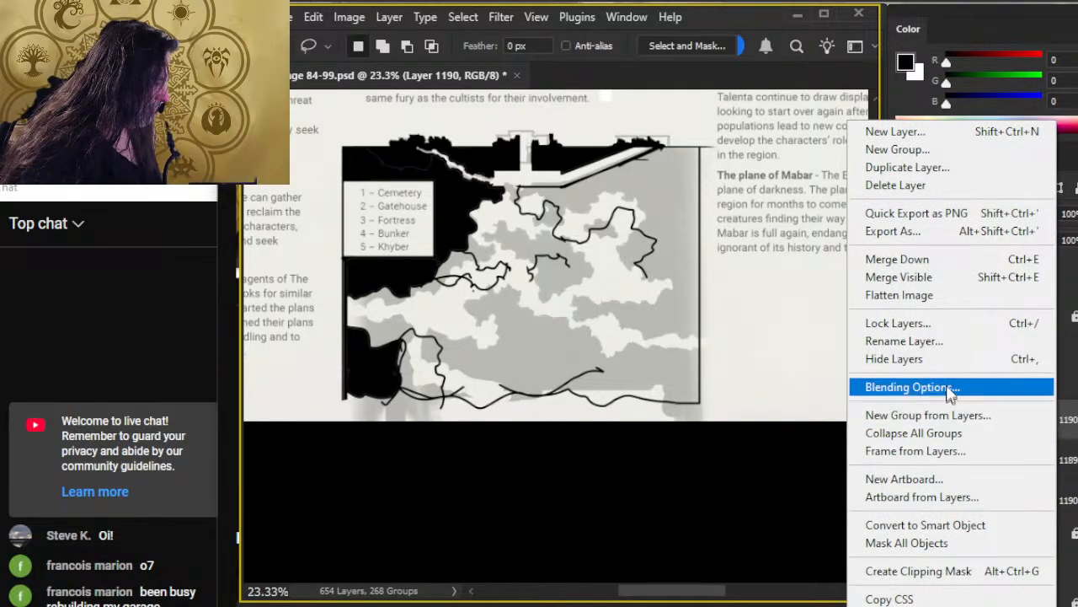
{"action": "left_click", "coordinate": [925, 266]}
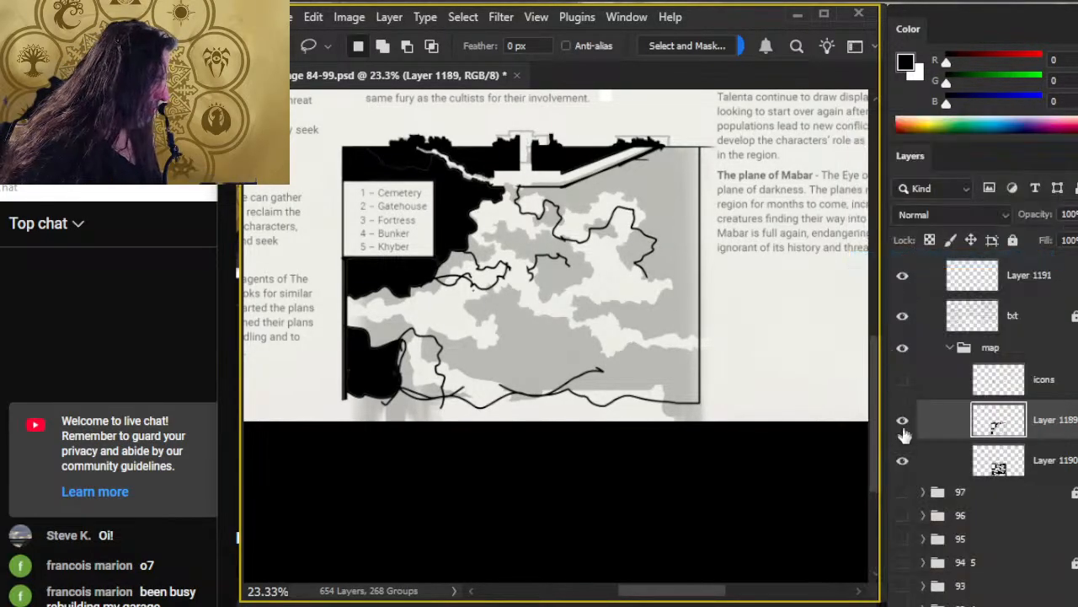
{"action": "left_click", "coordinate": [903, 421]}
{"action": "left_click", "coordinate": [903, 421]}
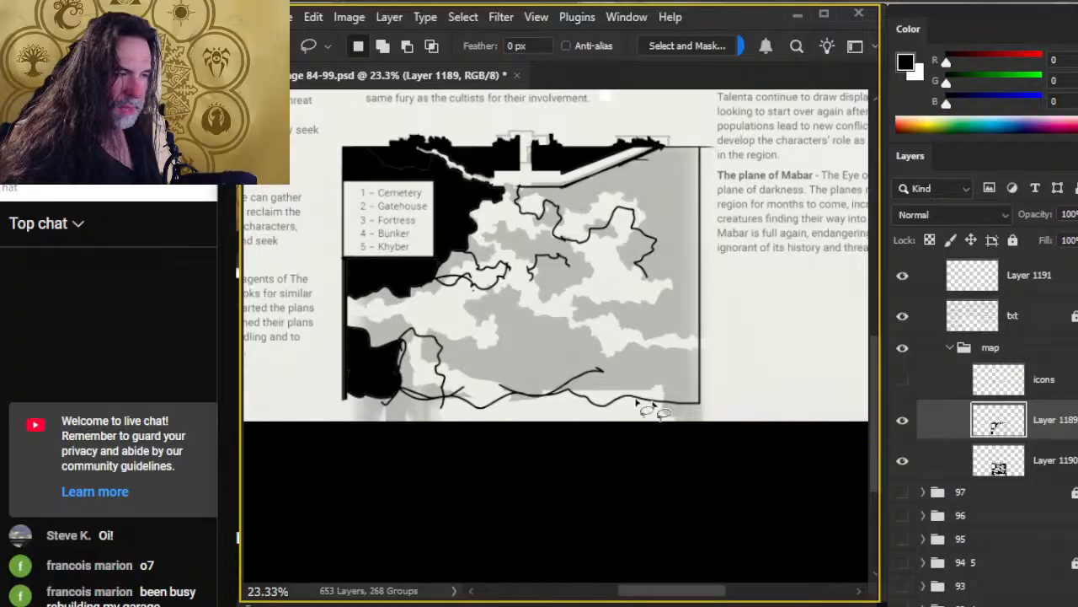
Step: Fill the outcrop beneath the legend and the southwestern column with black, and ink and fill a small ledge at the western border
{"action": "key", "text": "g"}
{"action": "left_click", "coordinate": [459, 287]}
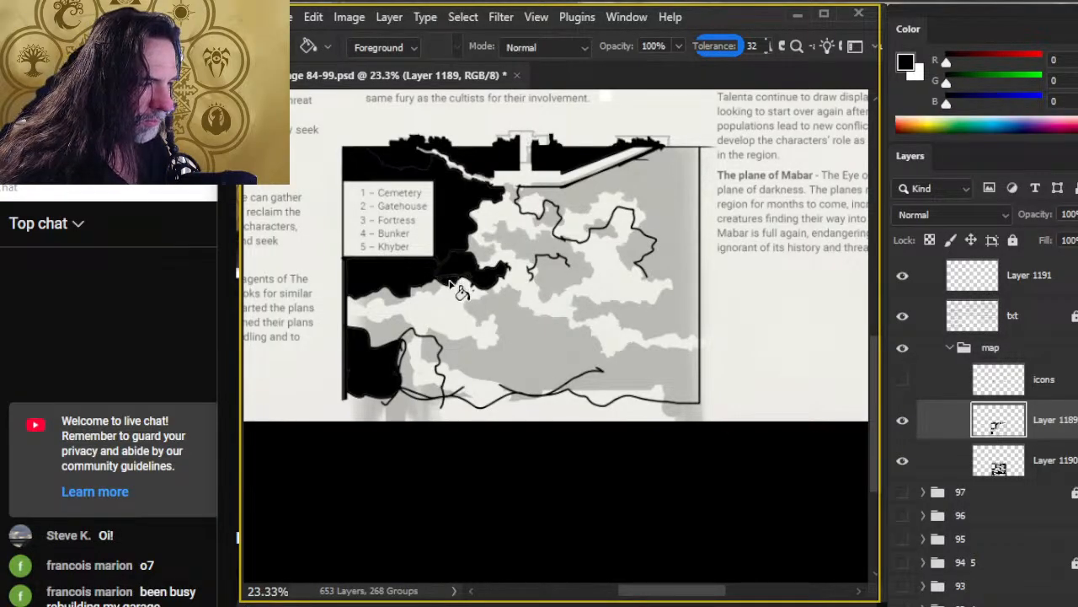
{"action": "left_click", "coordinate": [434, 371]}
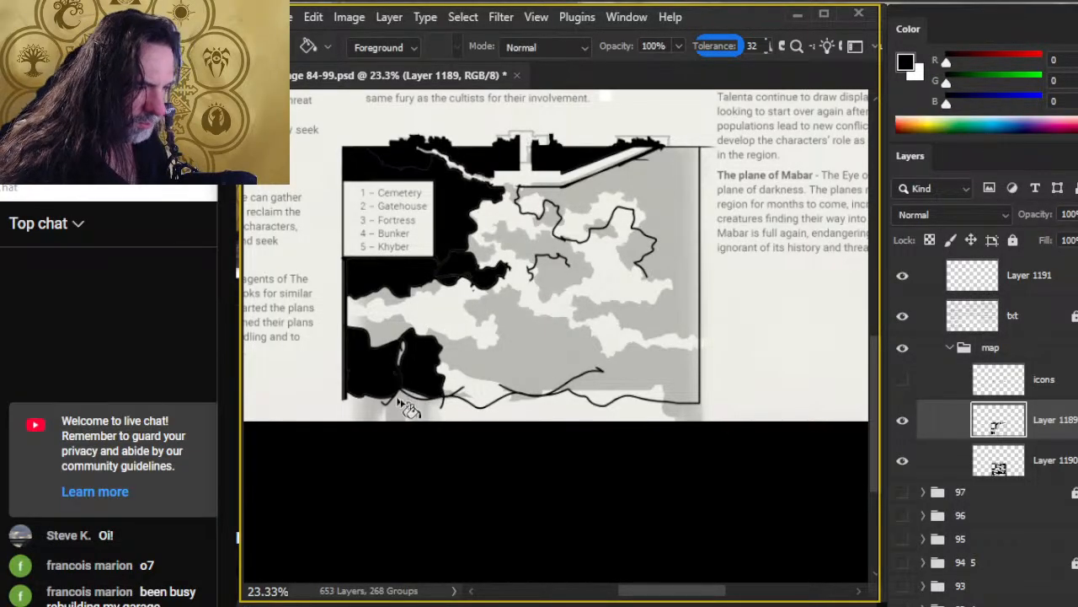
{"action": "key", "text": "b"}
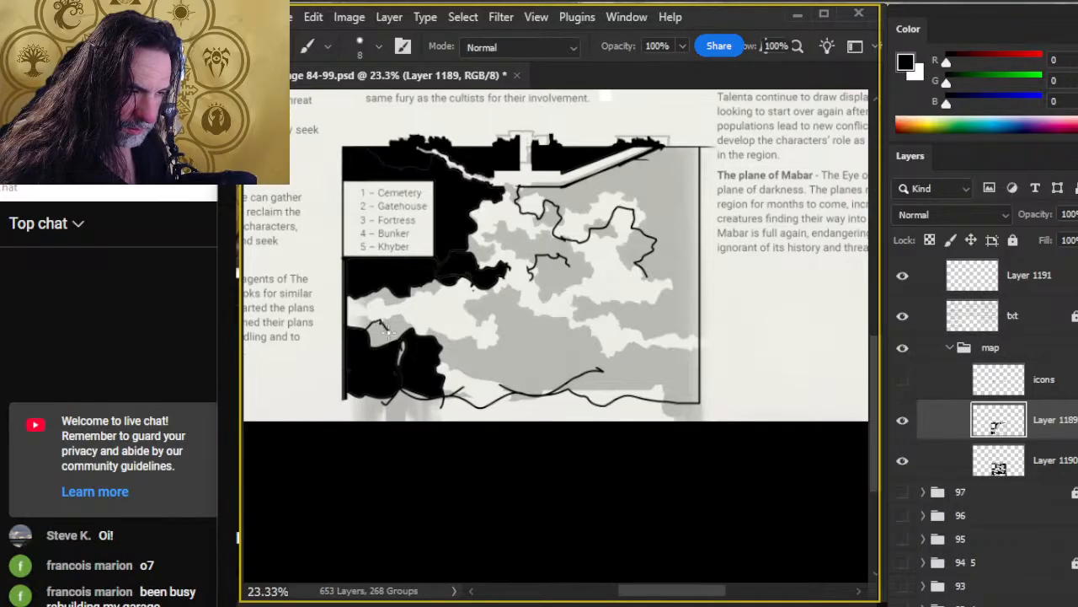
{"action": "key", "text": "g"}
{"action": "left_click", "coordinate": [386, 341]}
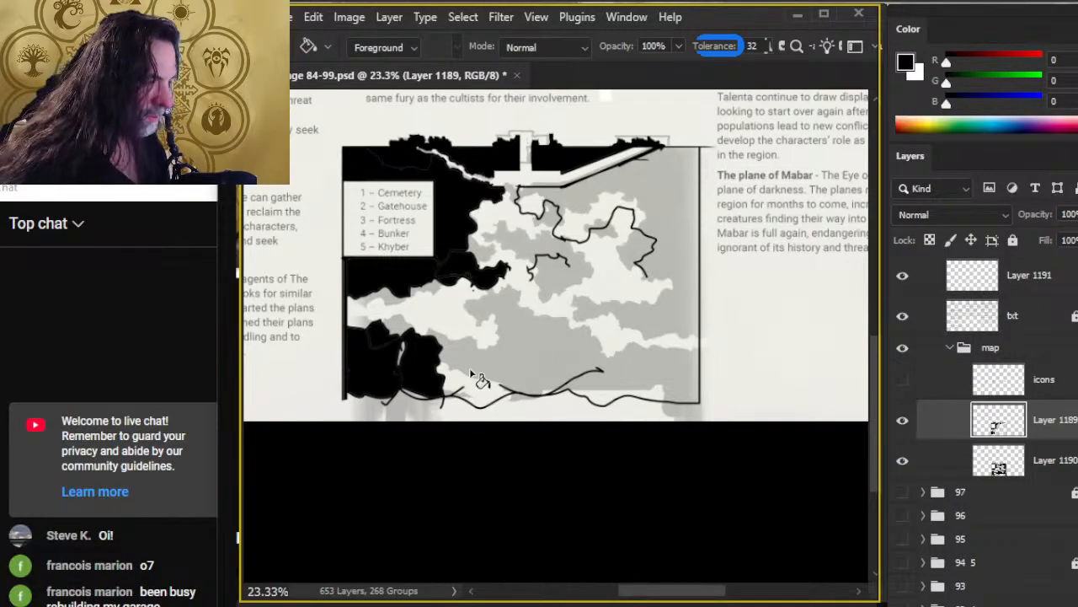
Step: Smudge the ends of the western and eastern borders straight down to the page's lower edge
{"action": "key", "text": "b"}
{"action": "key", "text": "r"}
{"action": "left_click_drag", "start_coordinate": [343, 375], "coordinate": [348, 455]}
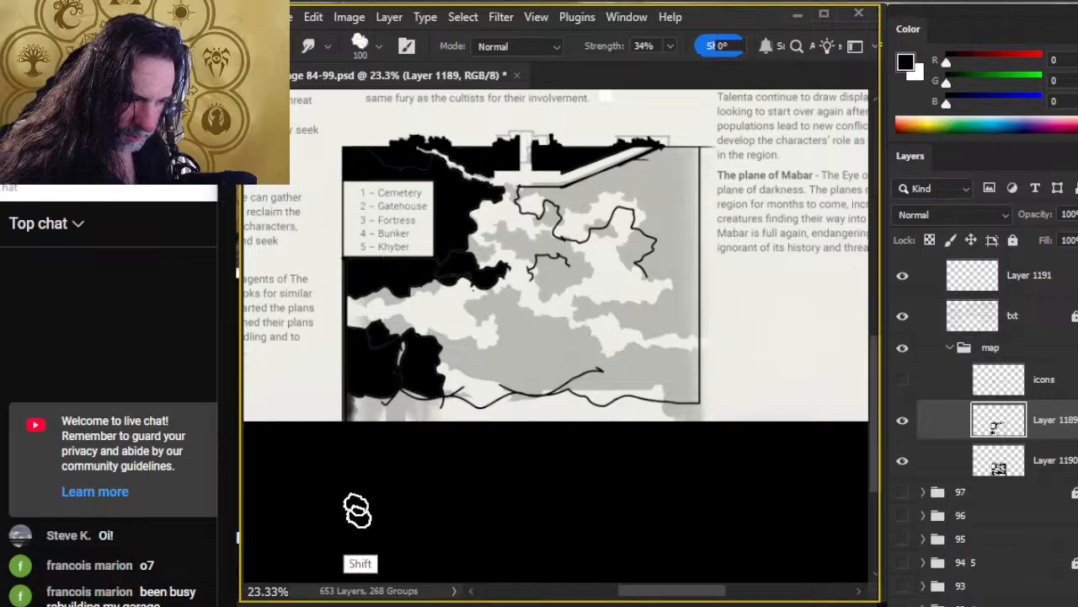
{"action": "mouse_move", "coordinate": [698, 378]}
{"action": "left_mouse_down"}
{"action": "mouse_move", "coordinate": [691, 470]}
{"action": "mouse_move", "coordinate": [707, 490]}
{"action": "left_mouse_up"}
Step: Ink a jagged ridge from the floor's peak to the eastern border, and fill the ridge and the ground beneath with black
{"action": "key", "text": "b"}
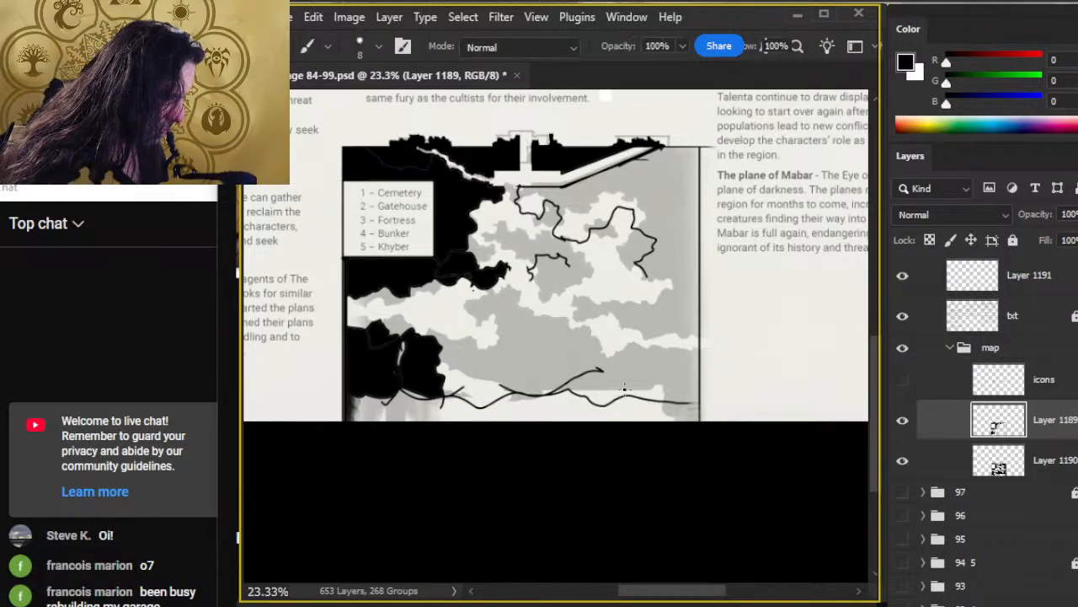
{"action": "left_click_drag", "start_coordinate": [592, 371], "coordinate": [683, 377]}
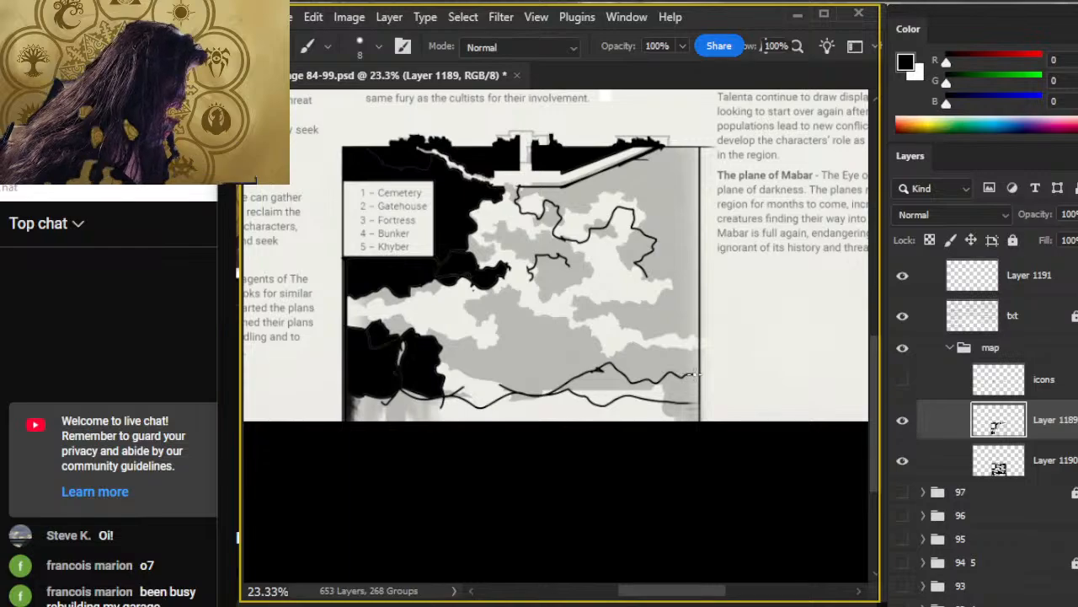
{"action": "key", "text": "g"}
{"action": "left_click", "coordinate": [684, 393]}
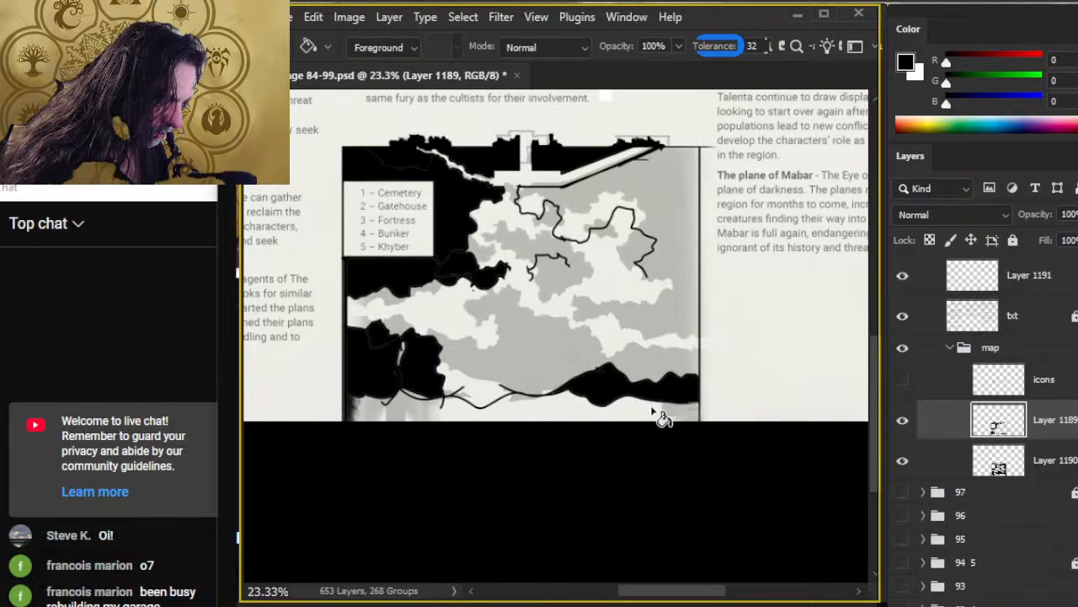
{"action": "left_click", "coordinate": [656, 411]}
{"action": "key", "text": "b"}
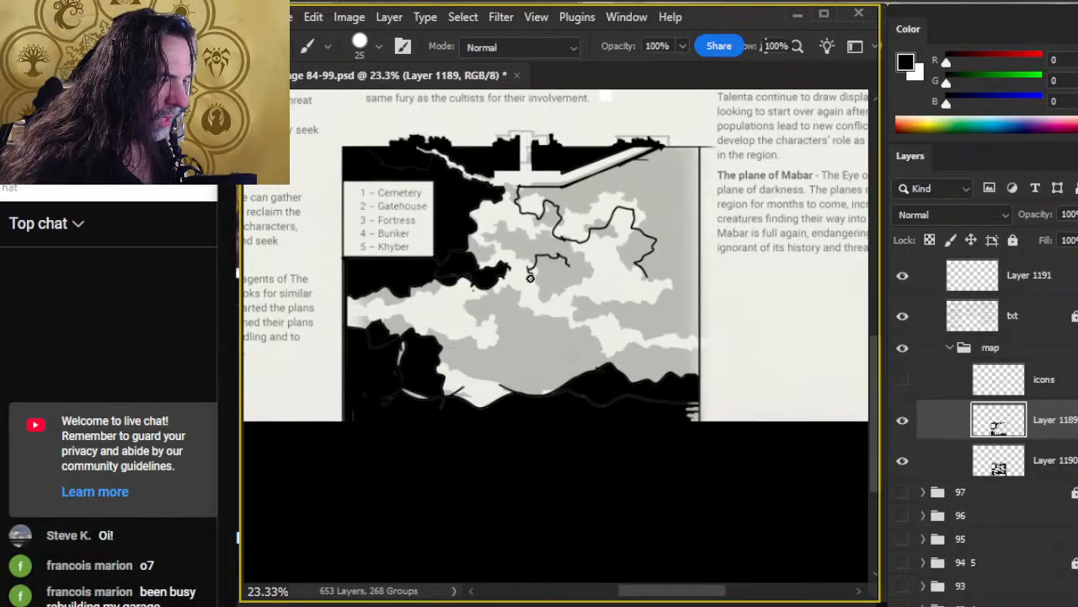
Step: Reduce the brush size to 10 and ink the central rock's western edge down from its top
{"action": "key", "text": "bracketleft"}
{"action": "key", "text": "bracketleft"}
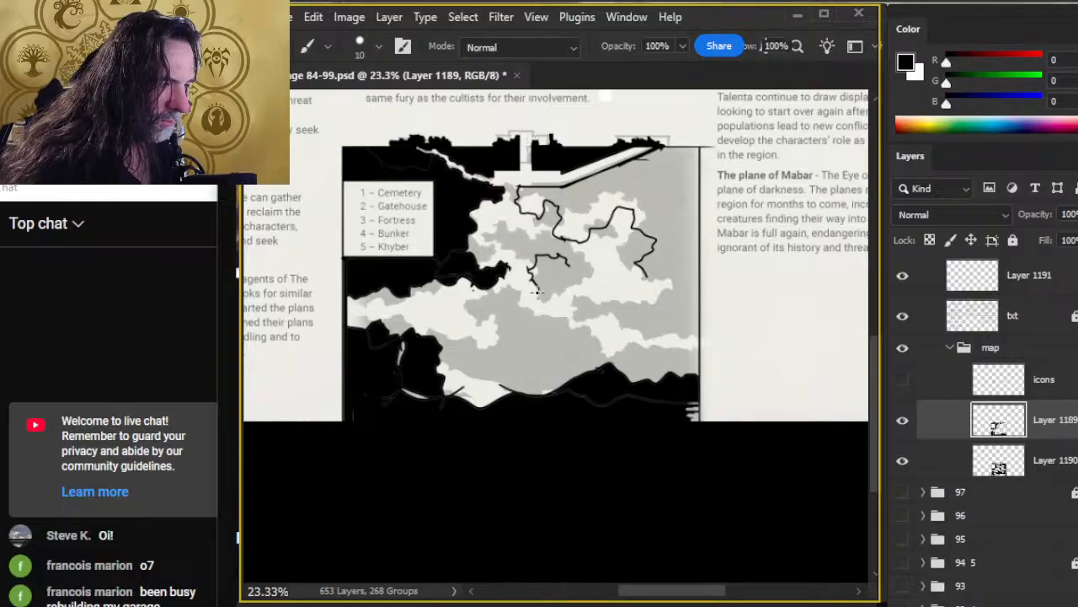
{"action": "left_click_drag", "start_coordinate": [536, 292], "coordinate": [520, 308]}
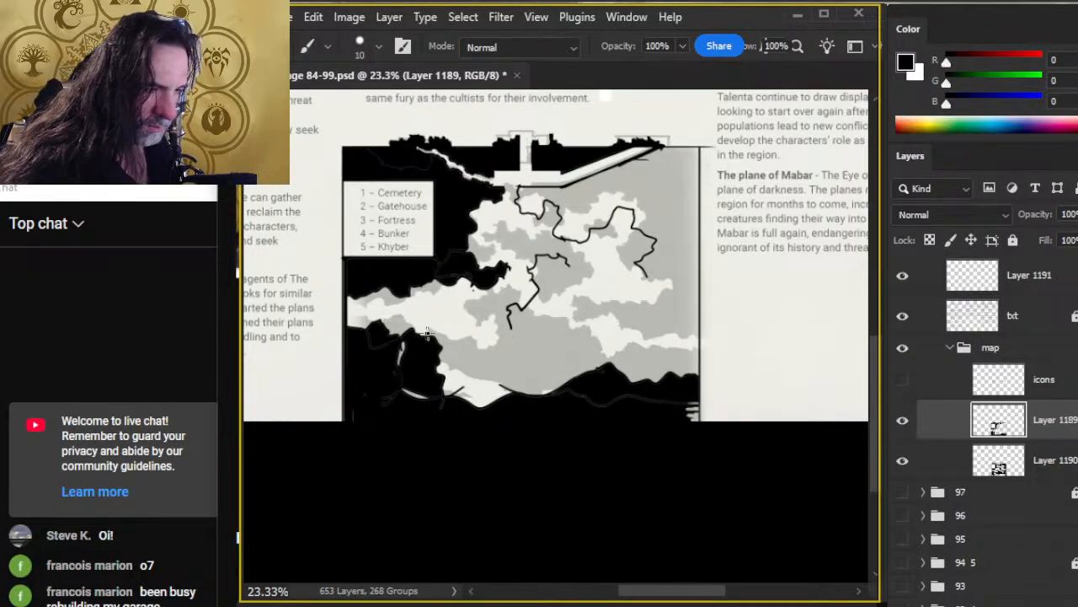
Step: Erase a narrow shaft through the southwestern black floor, ink a wavy wall from it to the central rock, and clean up the join
{"action": "key", "text": "e"}
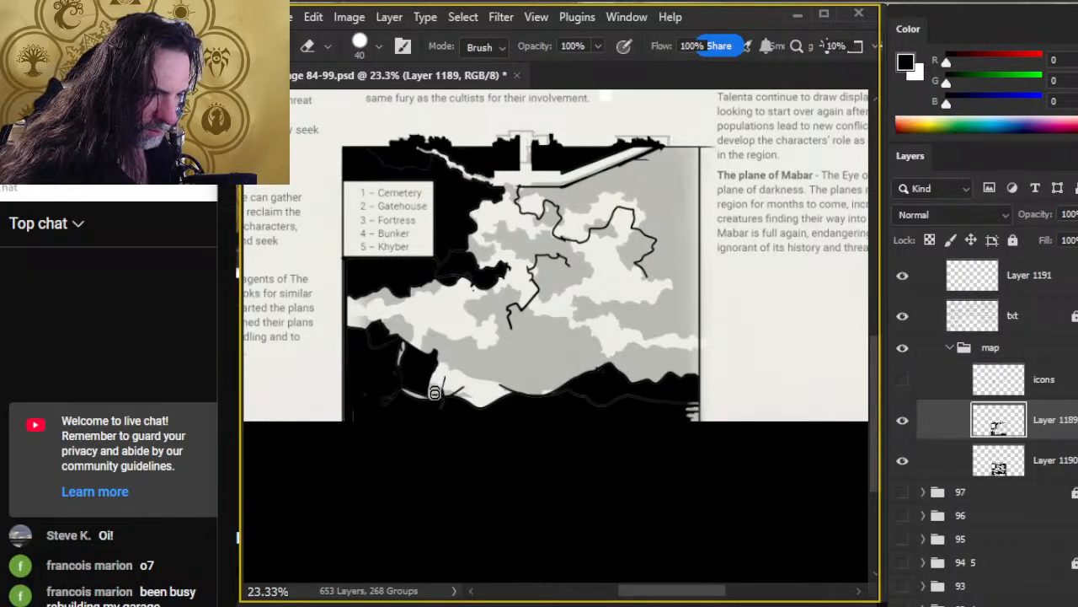
{"action": "mouse_move", "coordinate": [435, 393]}
{"action": "left_mouse_down"}
{"action": "mouse_move", "coordinate": [444, 442]}
{"action": "mouse_move", "coordinate": [436, 388]}
{"action": "left_mouse_up"}
{"action": "key", "text": "b"}
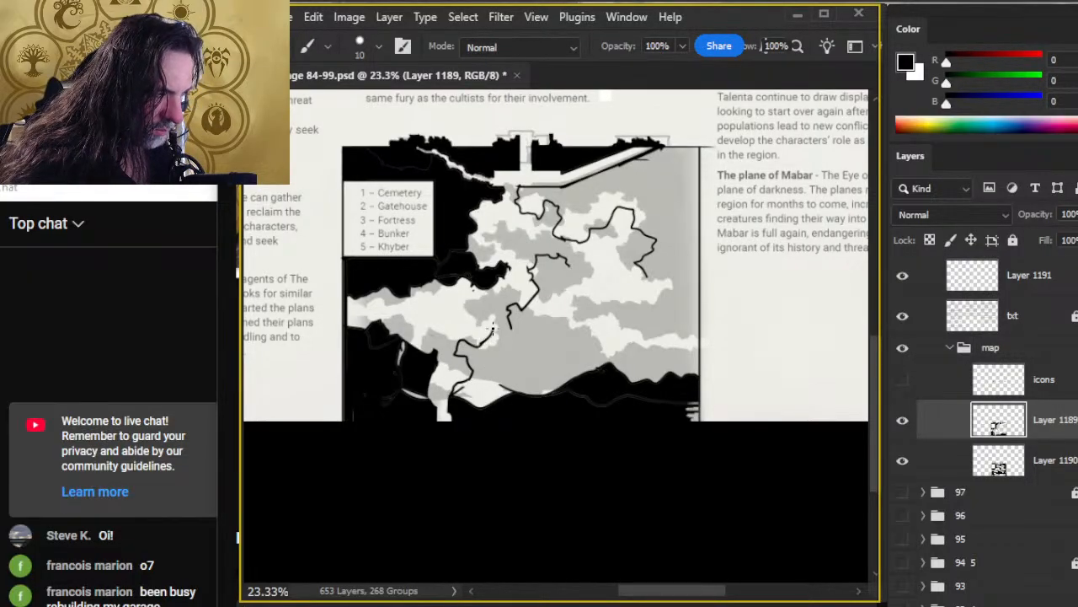
{"action": "key", "text": "e"}
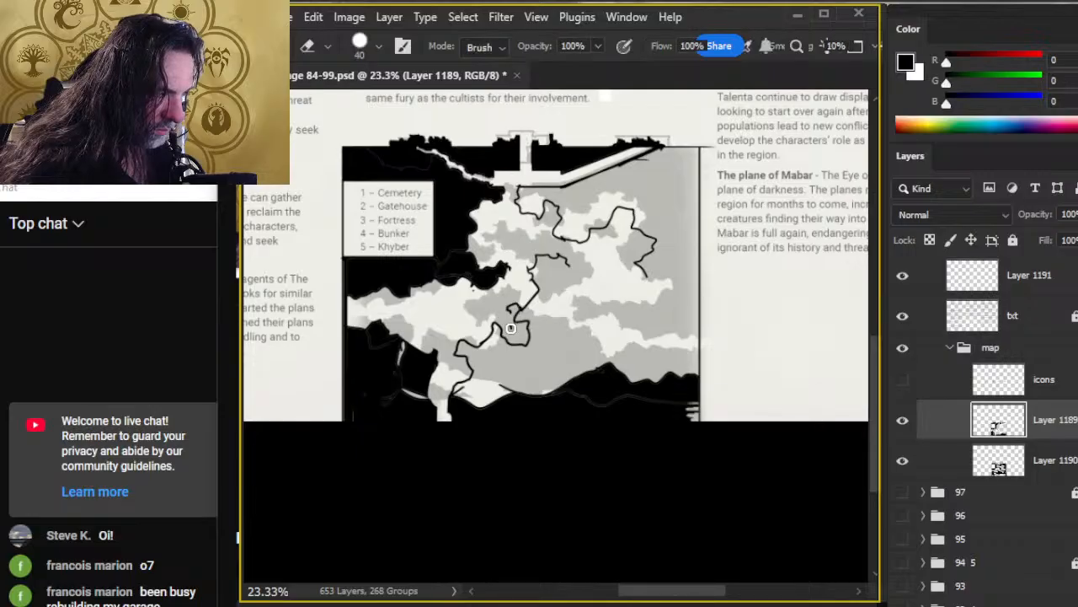
Step: Ink the central rock's eastern outline through to the eastern border, and outline and fill the rock along the upper eastern side
{"action": "key", "text": "b"}
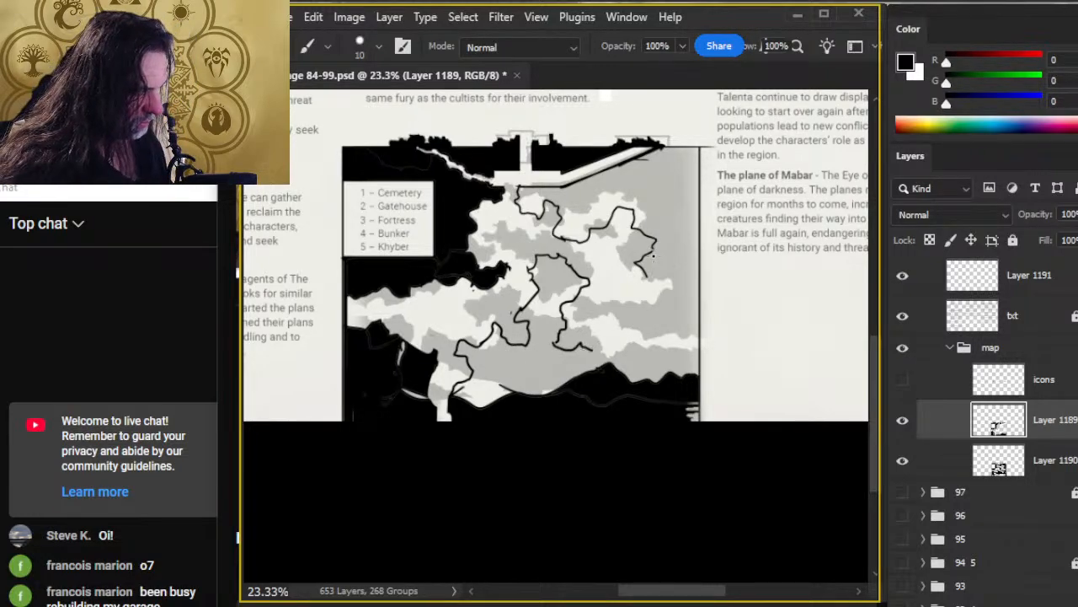
{"action": "left_click_drag", "start_coordinate": [661, 268], "coordinate": [679, 283]}
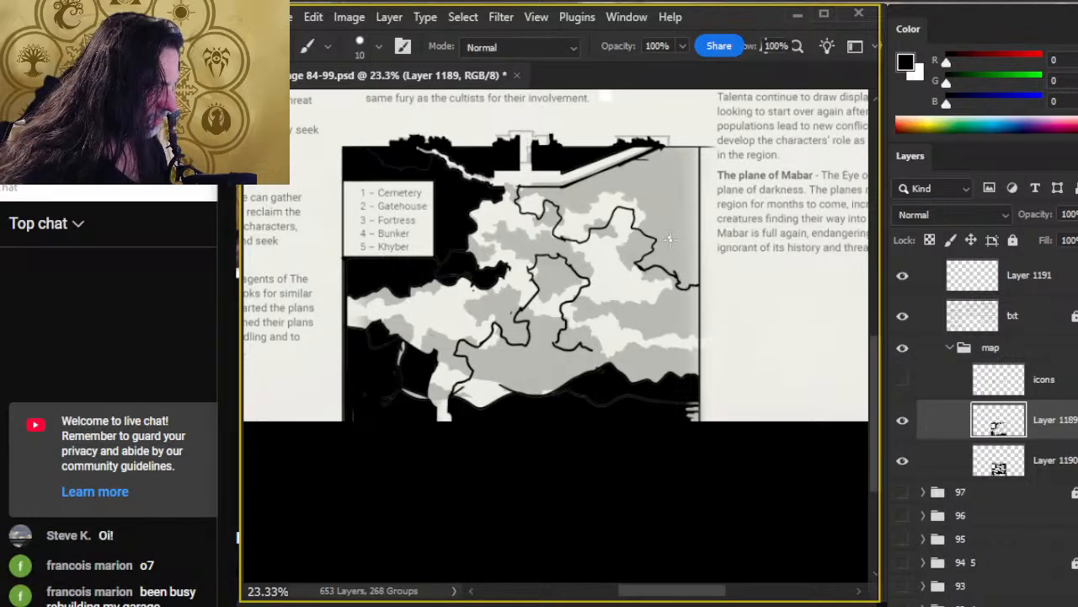
{"action": "key", "text": "ctrl+z"}
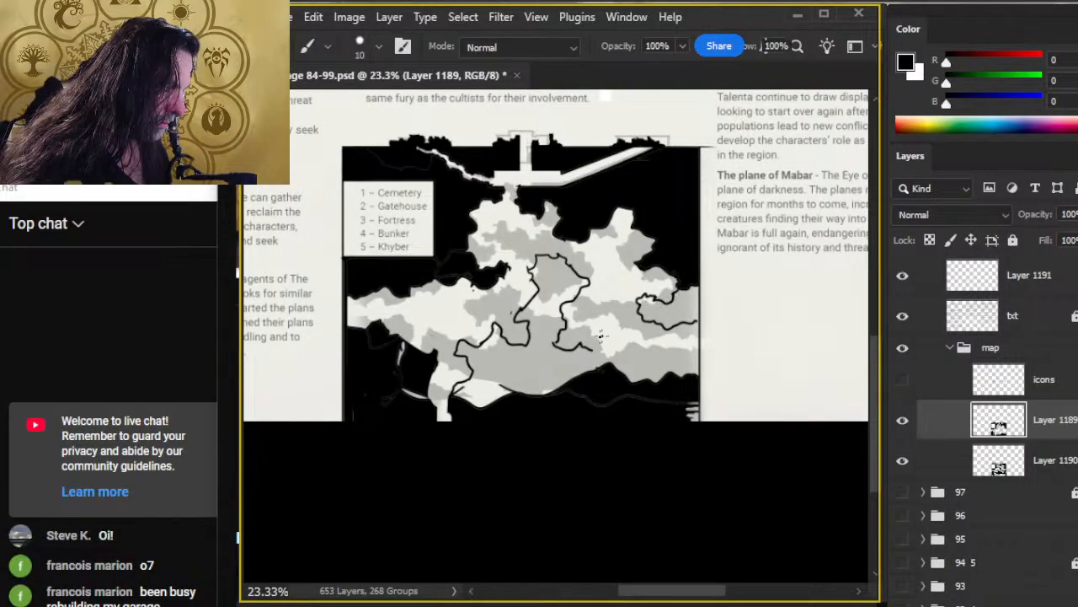
{"action": "mouse_move", "coordinate": [593, 354]}
{"action": "left_mouse_down"}
{"action": "mouse_move", "coordinate": [635, 363]}
{"action": "mouse_move", "coordinate": [687, 344]}
{"action": "left_mouse_up"}
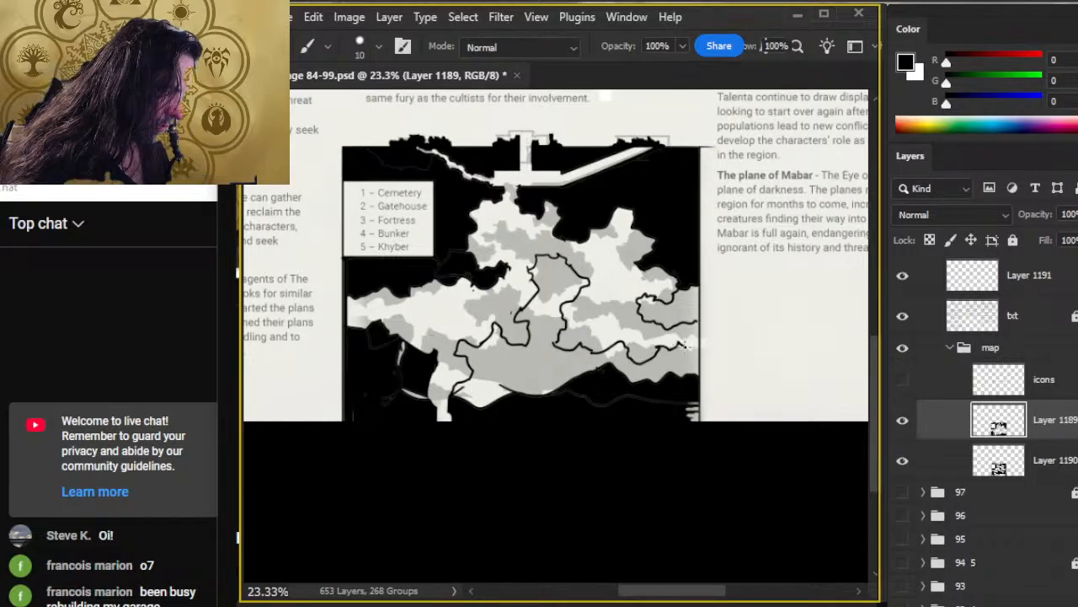
Step: Try to fill the outlined central rock with black on Layer 1189, and undo the fill
{"action": "key", "text": "g"}
{"action": "left_click", "coordinate": [549, 387]}
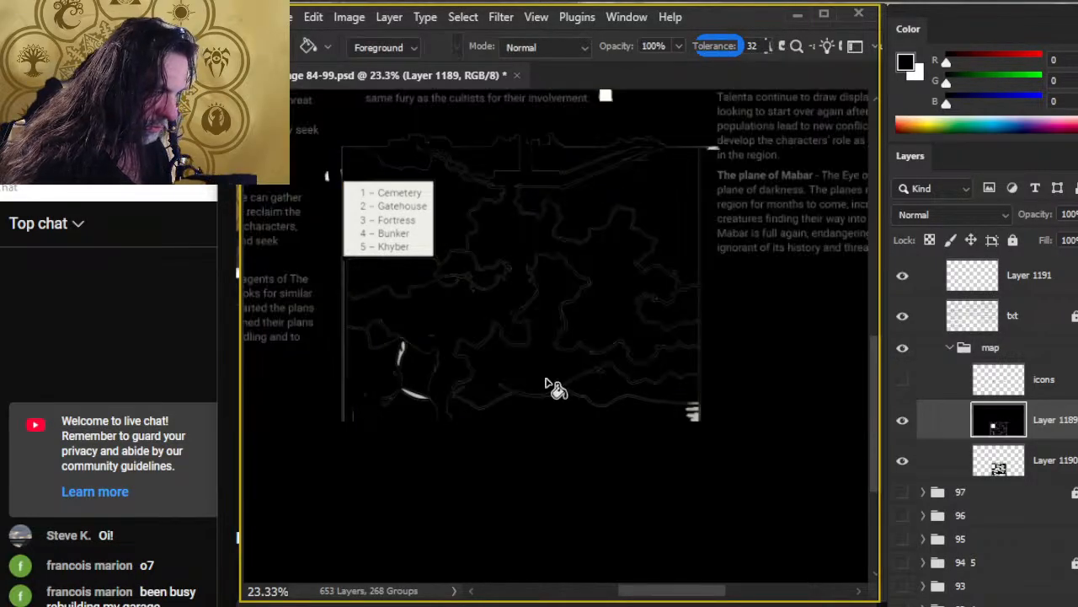
{"action": "key", "text": "ctrl+z"}
{"action": "key", "text": "b"}
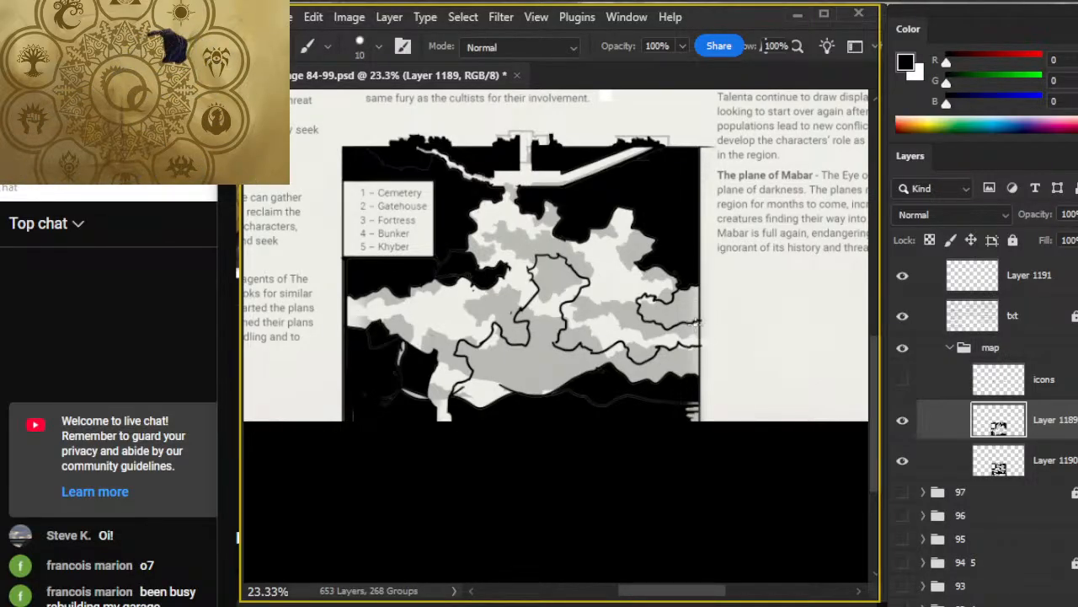
Step: Fill the outlined rock pocket at the eastern border with black, and try the same fill on the central rock
{"action": "key", "text": "g"}
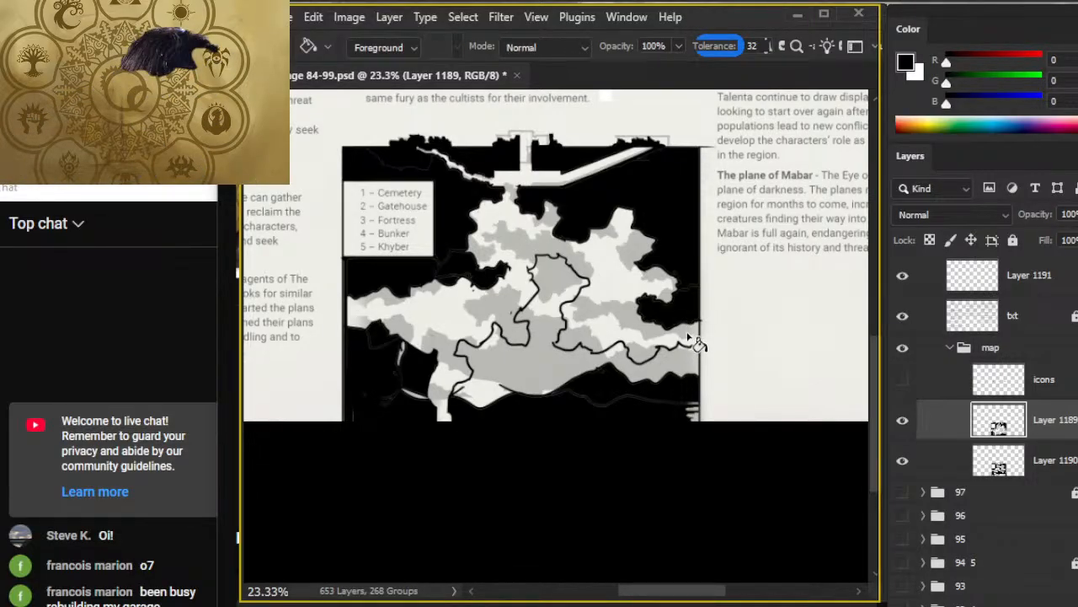
{"action": "left_click", "coordinate": [532, 375]}
{"action": "key", "text": "ctrl+z"}
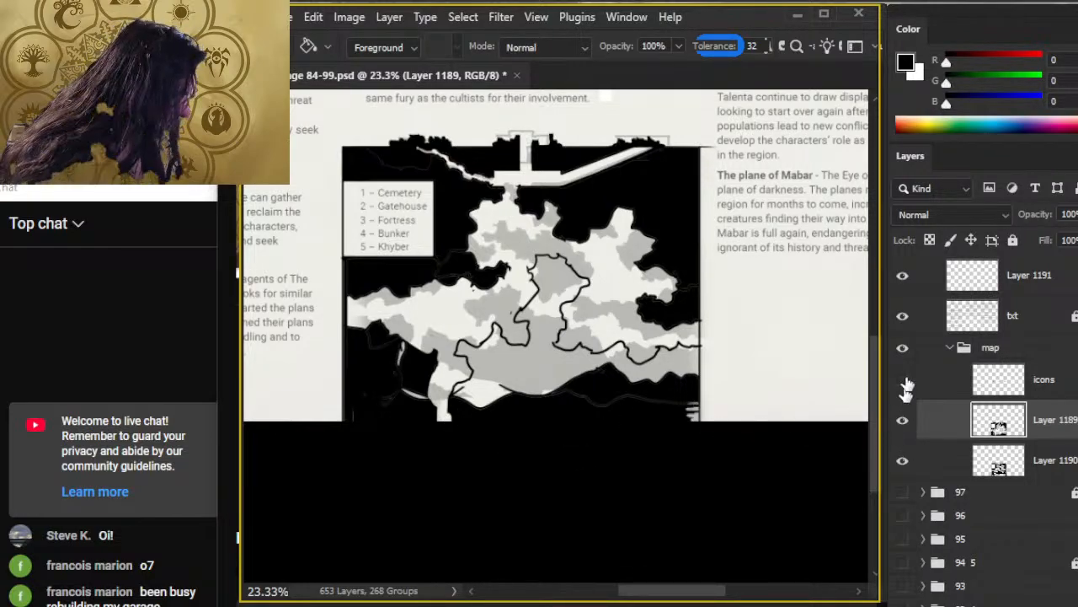
{"action": "scroll", "coordinate": [902, 320], "scroll_direction": "up", "scroll_amount": 2}
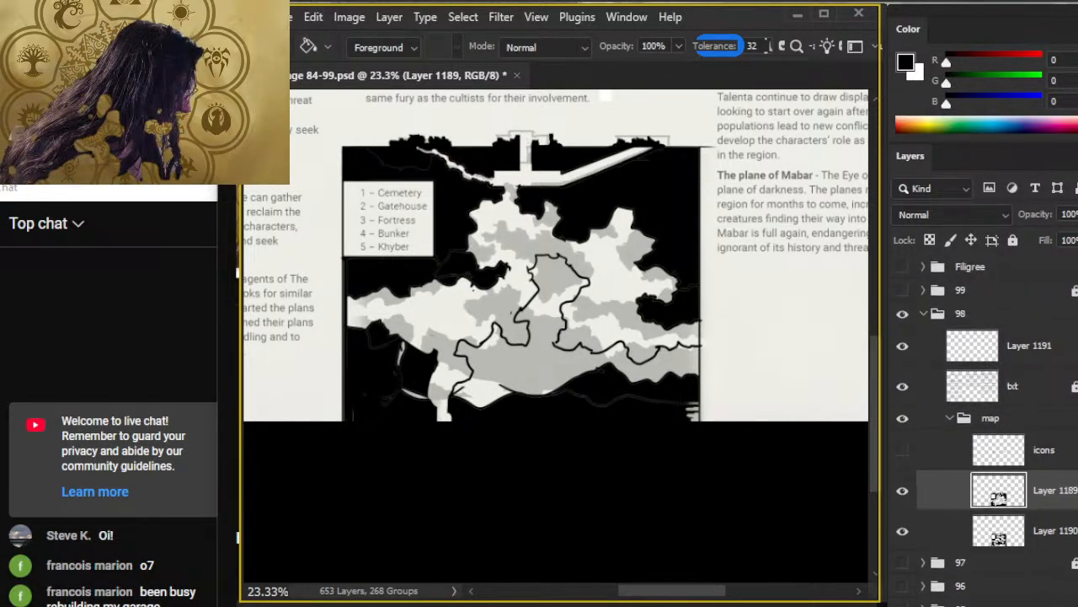
{"action": "left_click", "coordinate": [902, 314]}
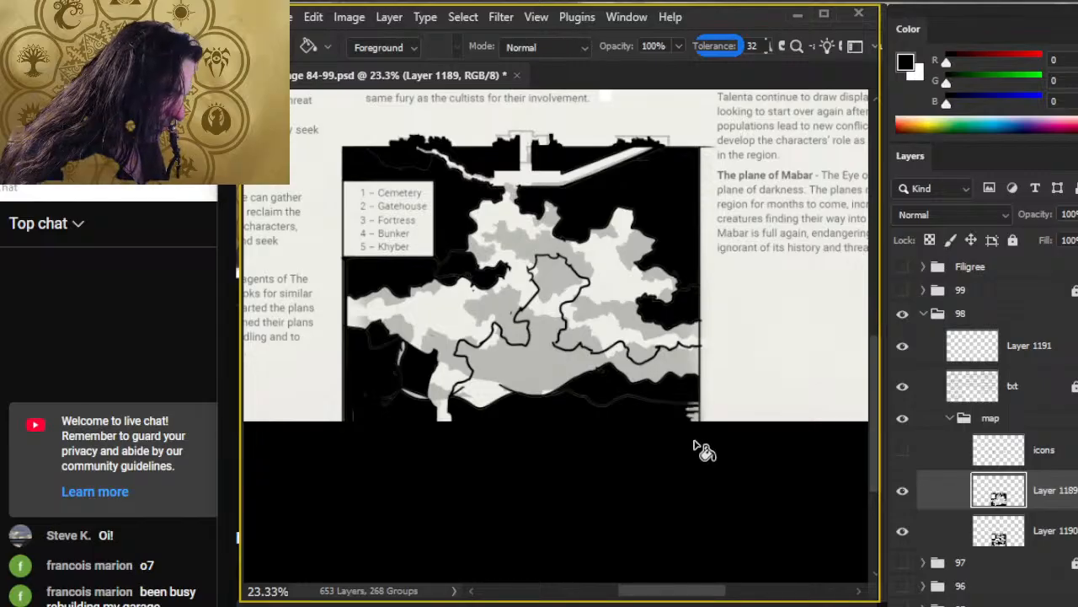
Step: Set the brush size to 40 and paint over the light gaps in the southeastern floor with black
{"action": "key", "text": "b"}
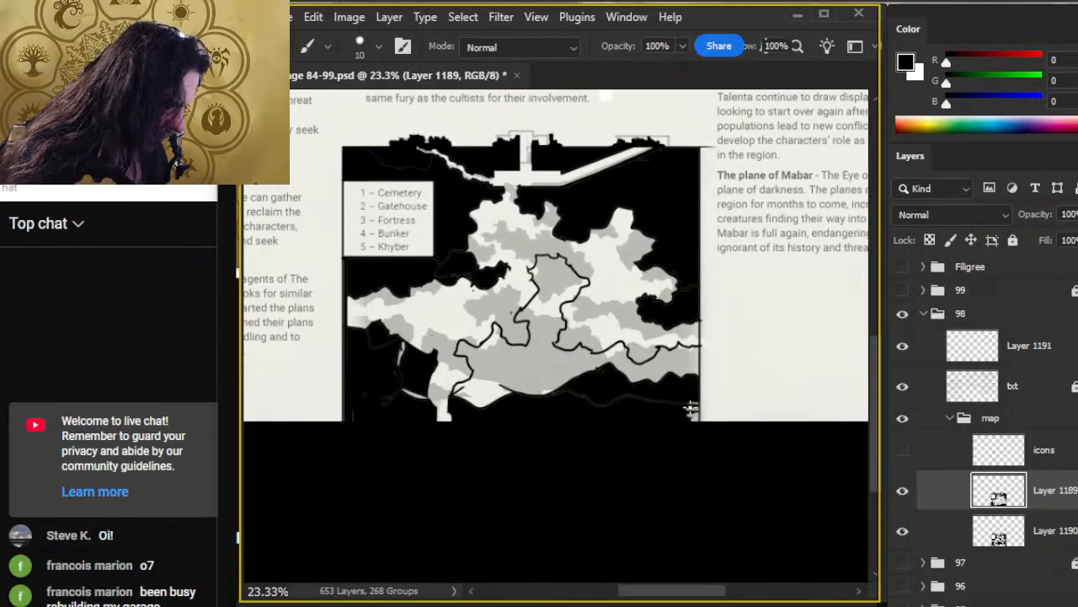
{"action": "key", "text": "bracketright"}
{"action": "key", "text": "bracketright"}
{"action": "key", "text": "bracketright"}
{"action": "mouse_move", "coordinate": [695, 396]}
{"action": "left_mouse_down"}
{"action": "mouse_move", "coordinate": [694, 439]}
{"action": "mouse_move", "coordinate": [692, 402]}
{"action": "mouse_move", "coordinate": [675, 422]}
{"action": "mouse_move", "coordinate": [566, 397]}
{"action": "left_mouse_up"}
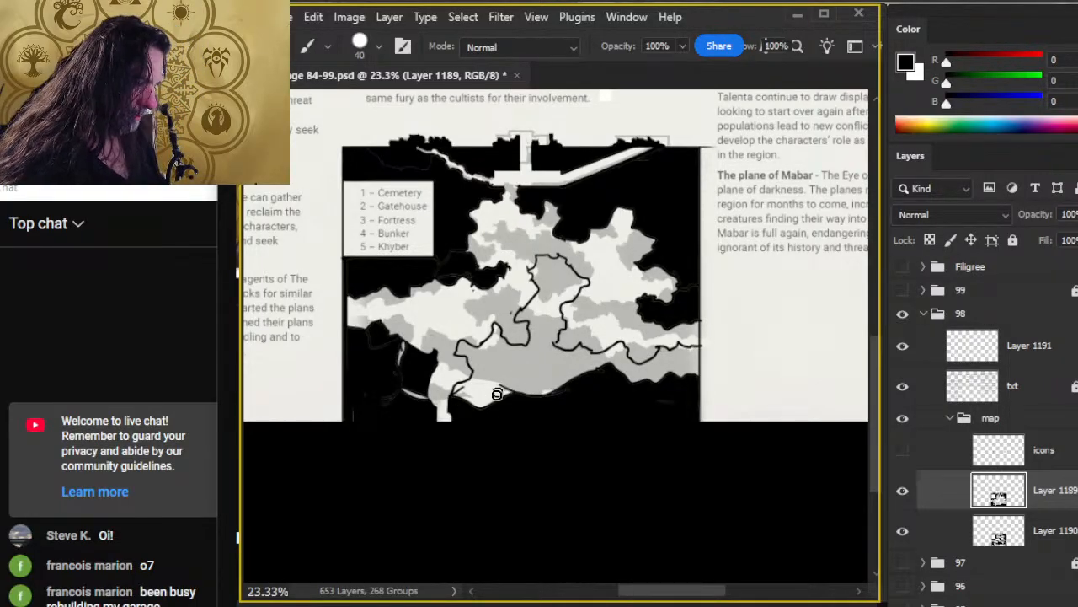
Step: Try to fill the central rock with black on Layer 1189, and undo the fill
{"action": "key", "text": "g"}
{"action": "left_click", "coordinate": [510, 375]}
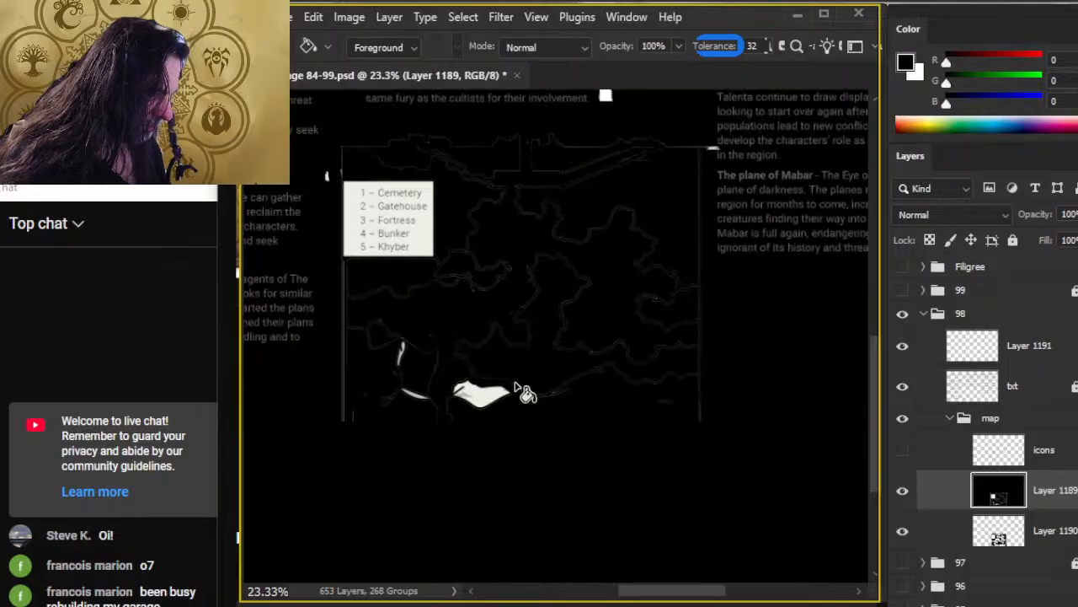
{"action": "key", "text": "ctrl+z"}
Step: Ink the border around the light patch just east of the southwestern shaft, and fill the enclosed patch with black
{"action": "key", "text": "b"}
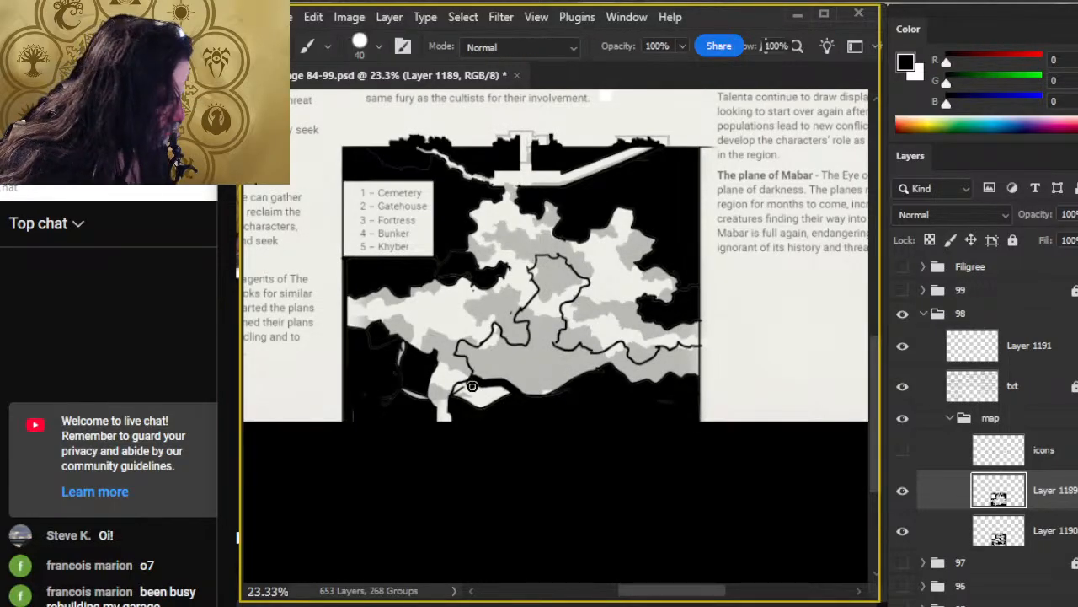
{"action": "left_click", "coordinate": [903, 491]}
{"action": "left_click", "coordinate": [904, 493]}
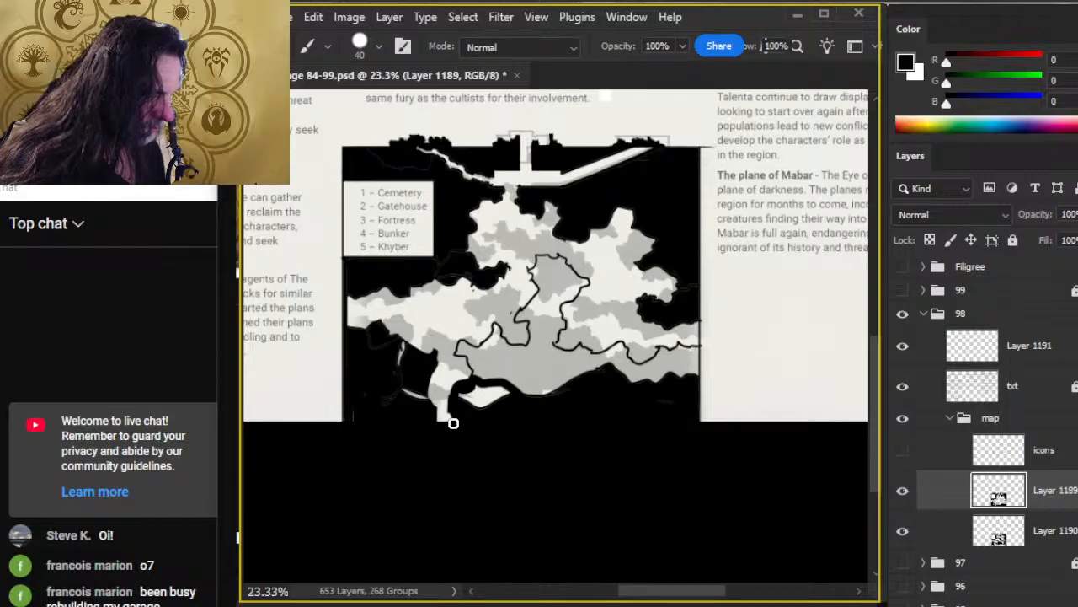
{"action": "key", "text": "g"}
{"action": "left_click", "coordinate": [487, 403]}
{"action": "key", "text": "b"}
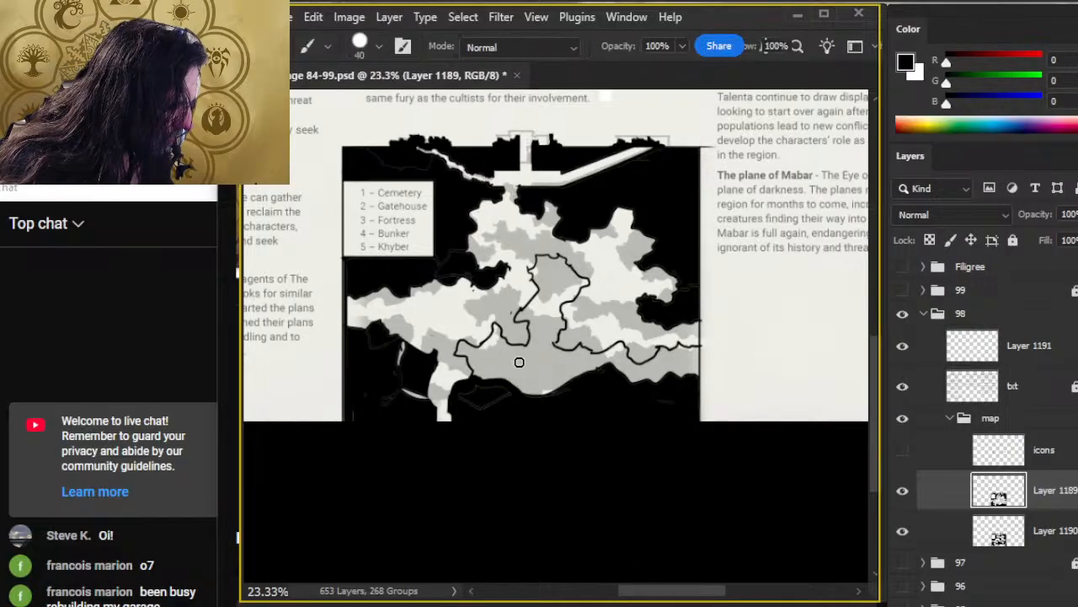
Step: Try repeatedly to fill the lower part of the central rock with black, undoing each fill
{"action": "key", "text": "g"}
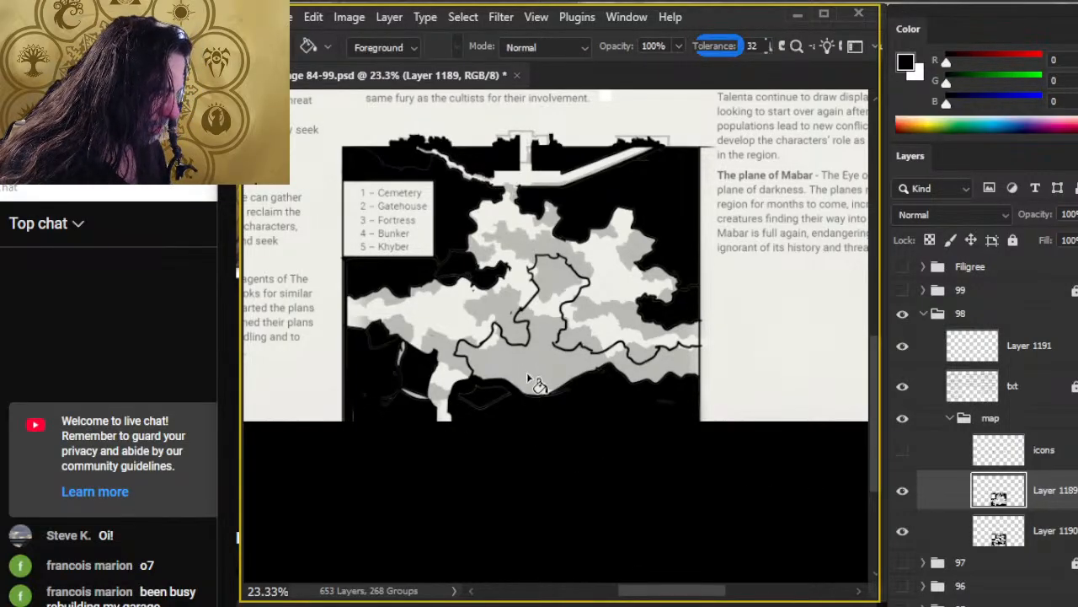
{"action": "left_click", "coordinate": [531, 381]}
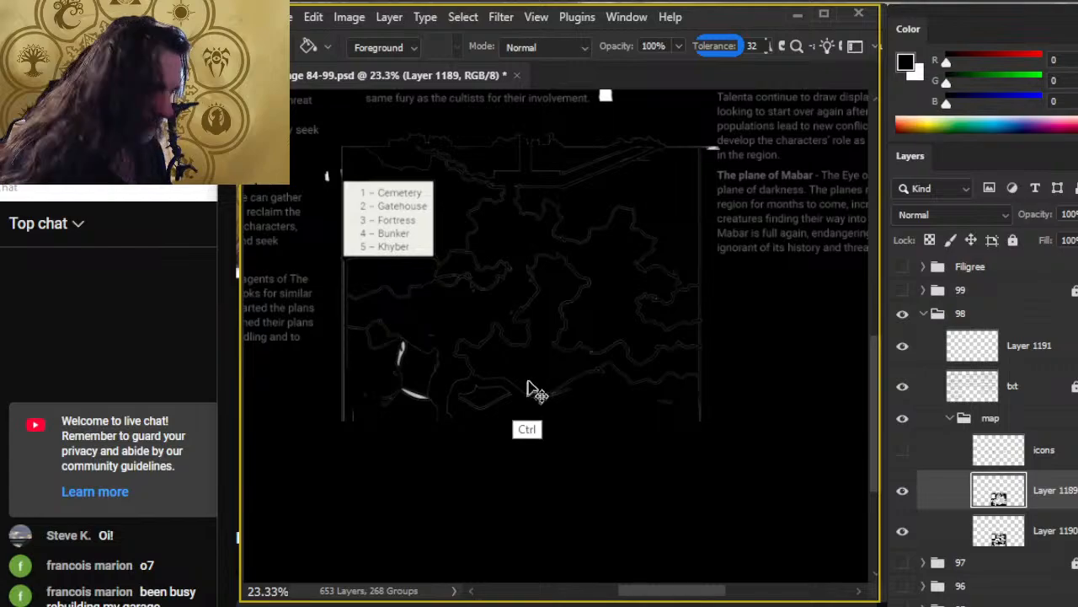
{"action": "key", "text": "ctrl+z"}
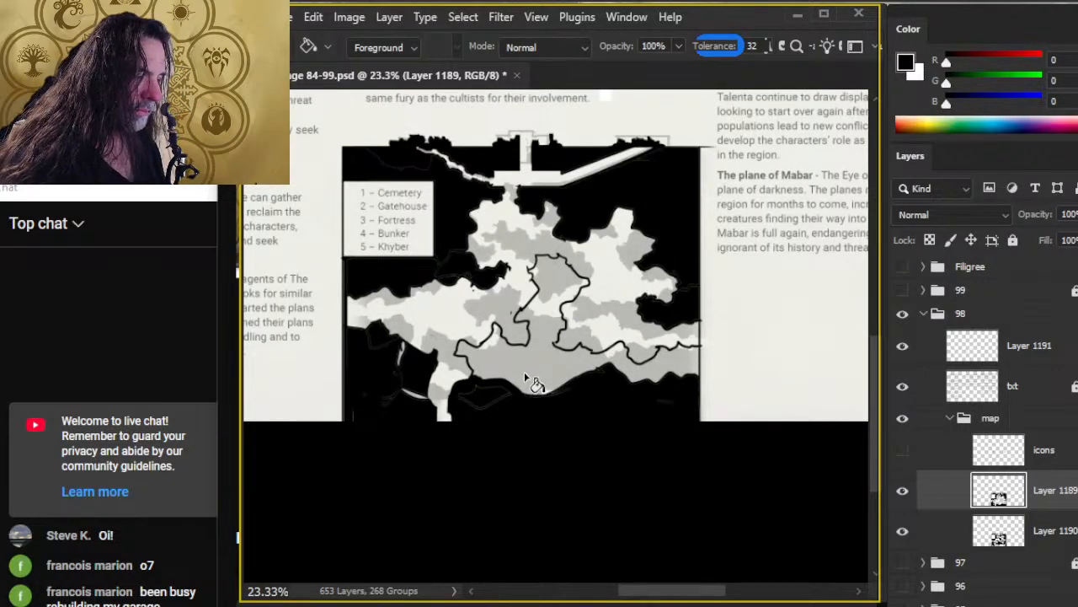
{"action": "left_click", "coordinate": [531, 379]}
{"action": "key", "text": "ctrl+z"}
{"action": "left_click", "coordinate": [529, 378]}
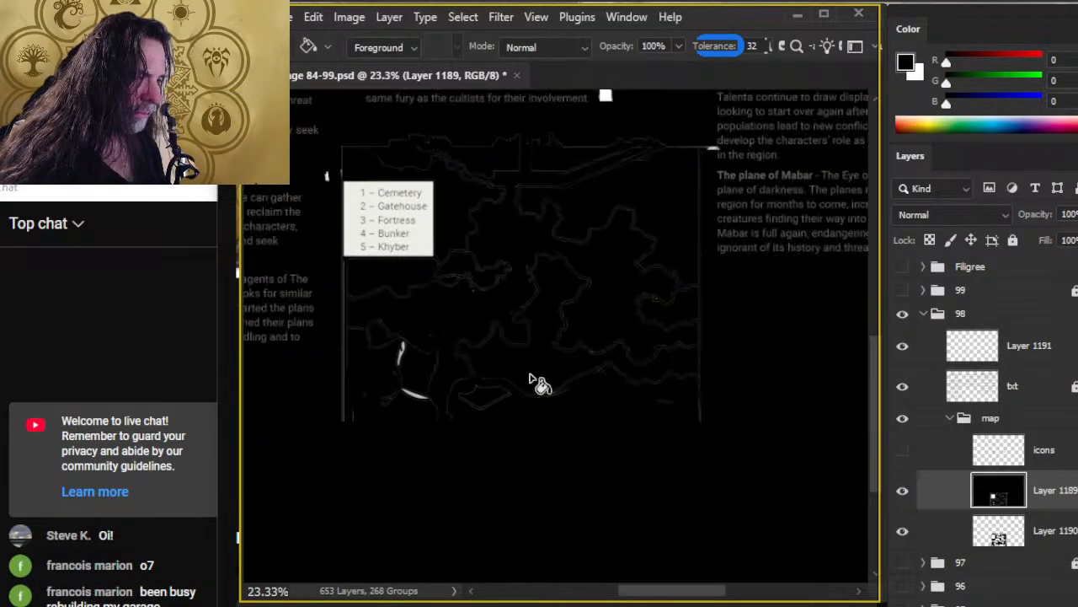
{"action": "key", "text": "ctrl+z"}
Step: Paint a thick black test stroke across the central rock's eastern outline, and undo it
{"action": "key", "text": "b"}
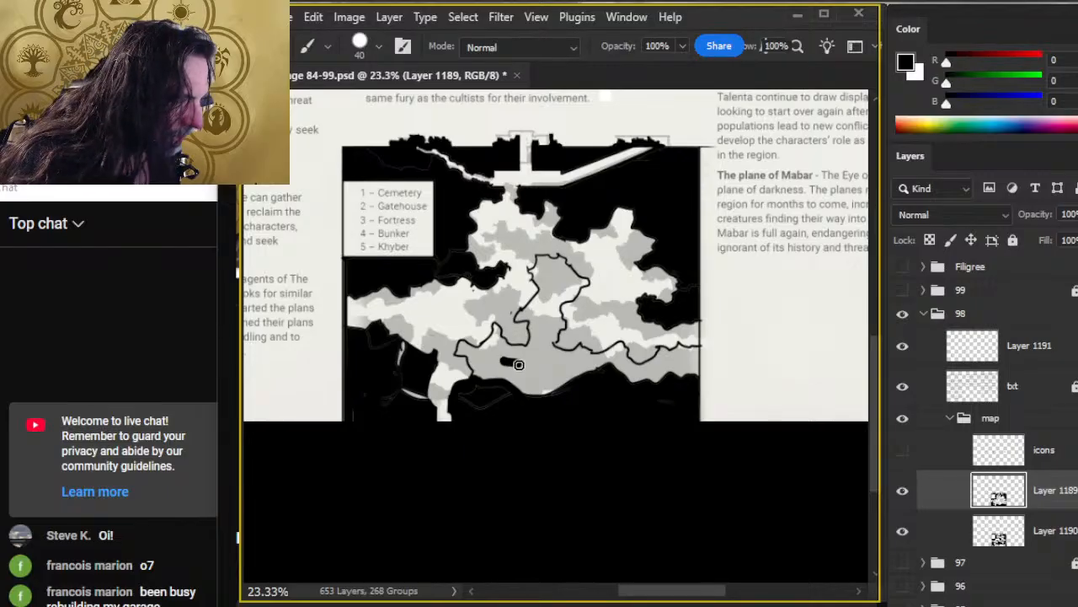
{"action": "left_click_drag", "start_coordinate": [544, 327], "coordinate": [606, 328]}
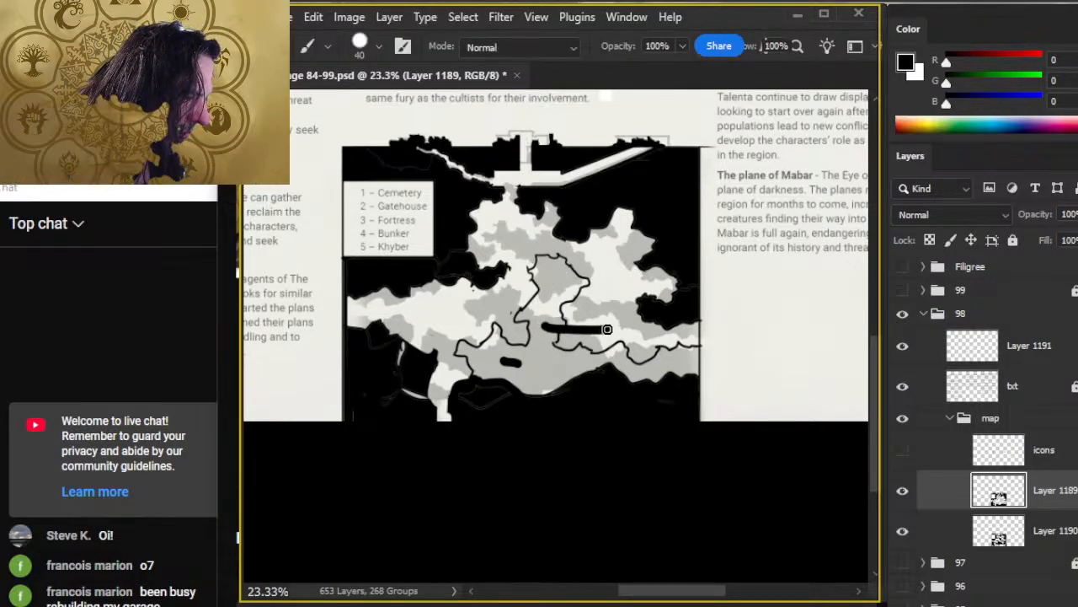
{"action": "key", "text": "ctrl+z"}
Step: Close the gap in the wavy outline below the eastern cave with a black dab at brush size 30
{"action": "key", "text": "z"}
{"action": "left_click_drag", "start_coordinate": [674, 375], "coordinate": [779, 408]}
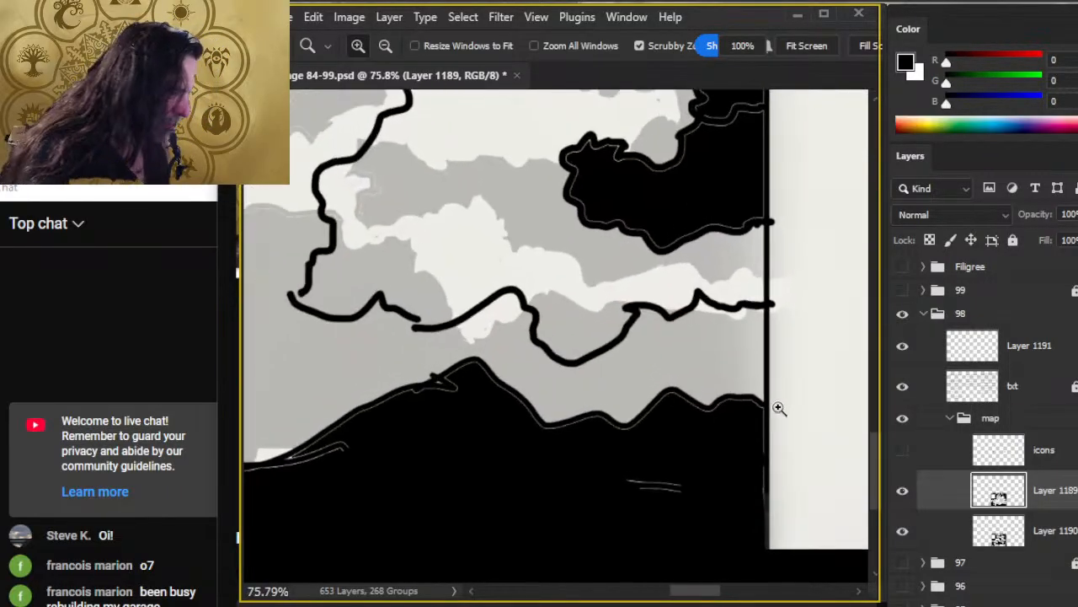
{"action": "key", "text": "b"}
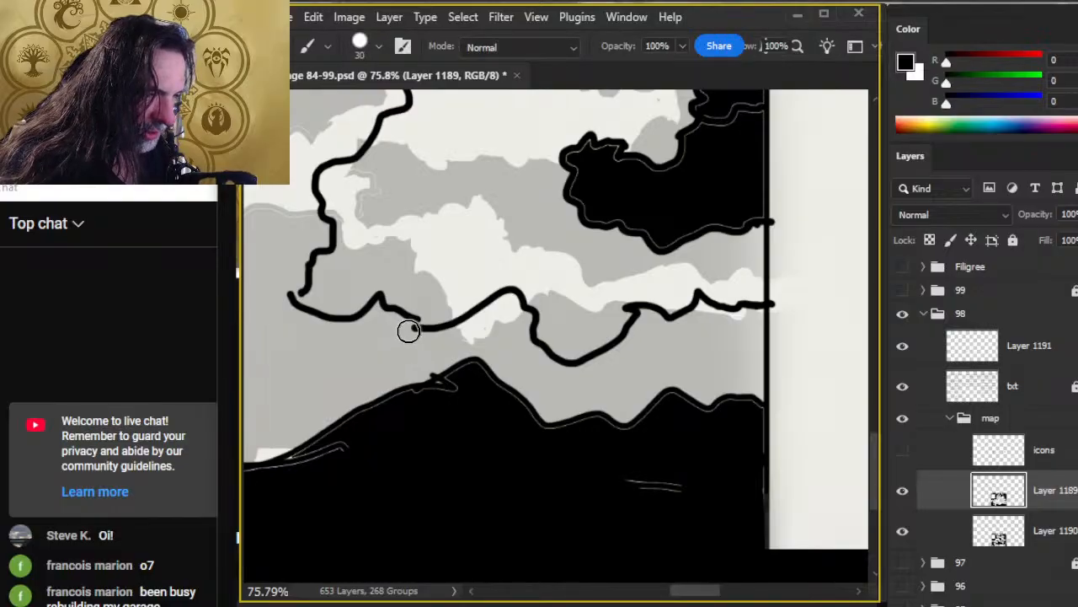
{"action": "left_click", "coordinate": [413, 325]}
Step: Try the black fill on the rock below the eastern cave, and undo it
{"action": "key", "text": "g"}
{"action": "left_click", "coordinate": [383, 363]}
{"action": "key", "text": "ctrl+z"}
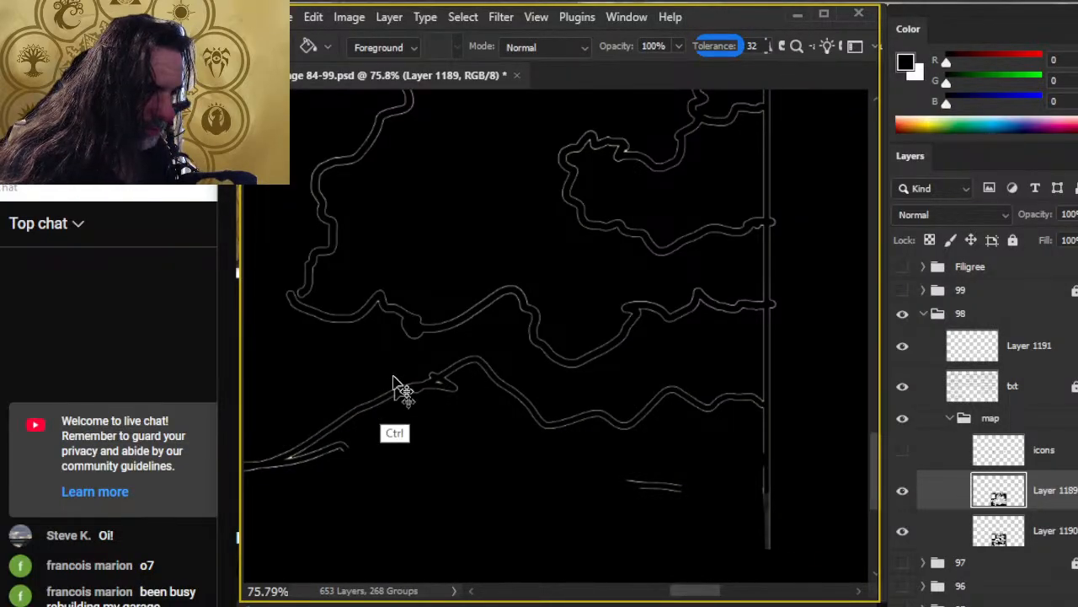
Step: Close the remaining gap at the foot of the central rock's eastern edge at brush size 25, and fill the rock with black
{"action": "left_click_drag", "start_coordinate": [369, 342], "coordinate": [470, 453]}
{"action": "left_click_drag", "start_coordinate": [349, 325], "coordinate": [573, 199]}
{"action": "left_click_drag", "start_coordinate": [626, 416], "coordinate": [531, 435]}
{"action": "key", "text": "b"}
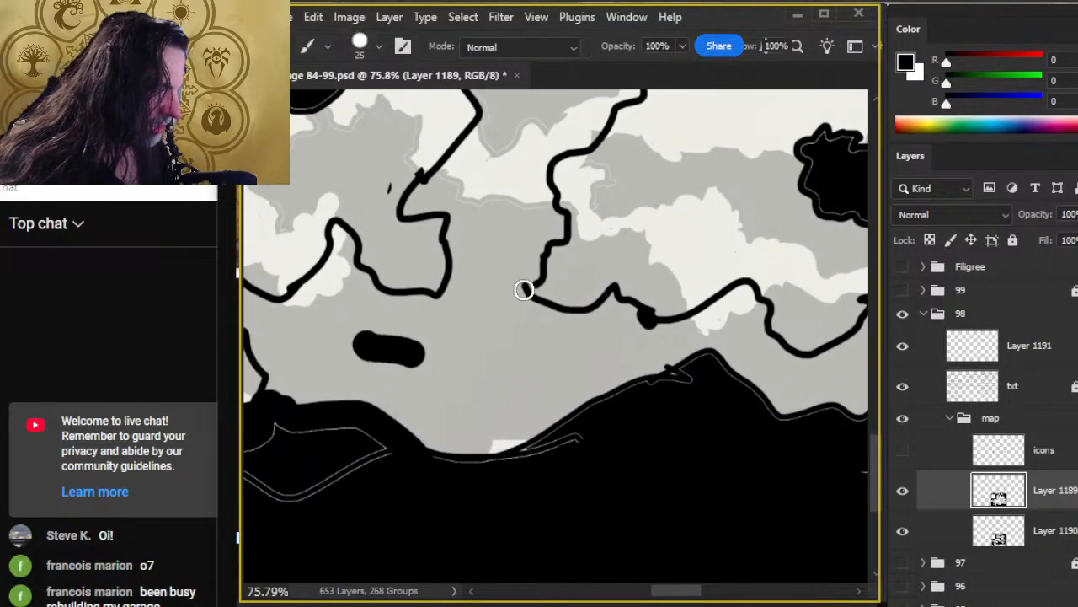
{"action": "left_click", "coordinate": [521, 283]}
{"action": "key", "text": "g"}
{"action": "left_click", "coordinate": [520, 358]}
Step: Rework the central rock's eastern edge and erase the black below it at eraser size 40 to extend the eastern cave downward
{"action": "key", "text": "z"}
{"action": "scroll", "coordinate": [508, 401], "scroll_direction": "down", "scroll_amount": 3}
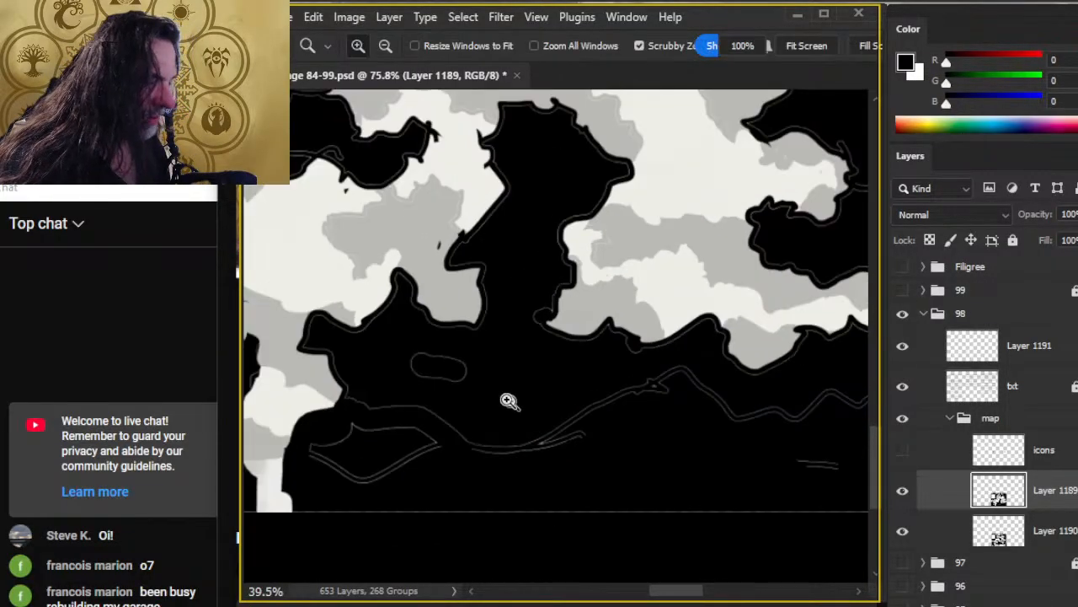
{"action": "scroll", "coordinate": [505, 353], "scroll_direction": "right", "scroll_amount": 2}
{"action": "scroll", "coordinate": [505, 354], "scroll_direction": "down", "scroll_amount": 1}
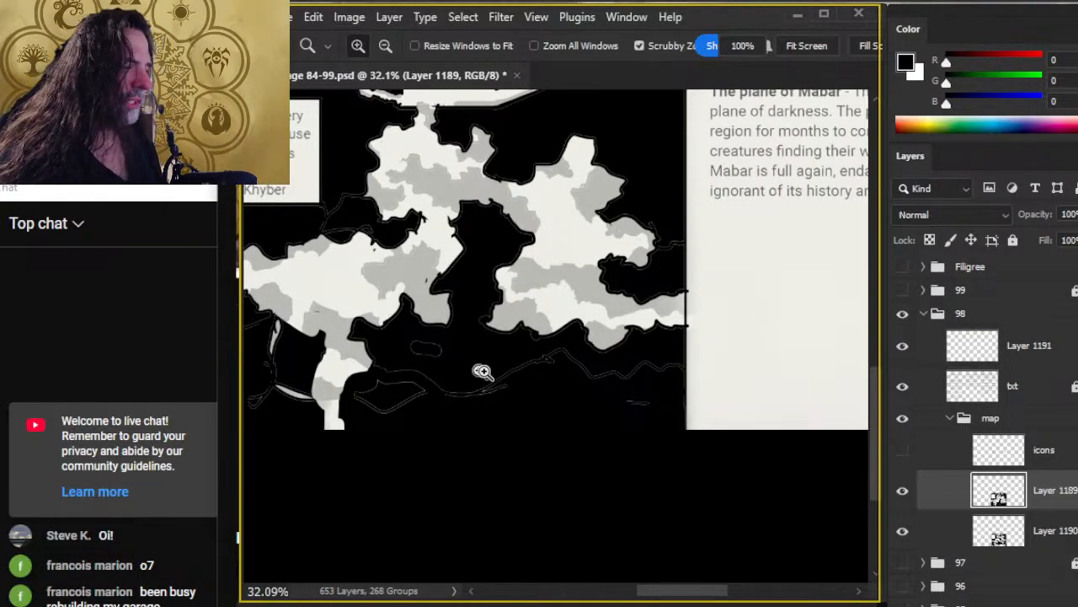
{"action": "scroll", "coordinate": [511, 360], "scroll_direction": "down", "scroll_amount": 2}
{"action": "scroll", "coordinate": [514, 358], "scroll_direction": "up", "scroll_amount": 2}
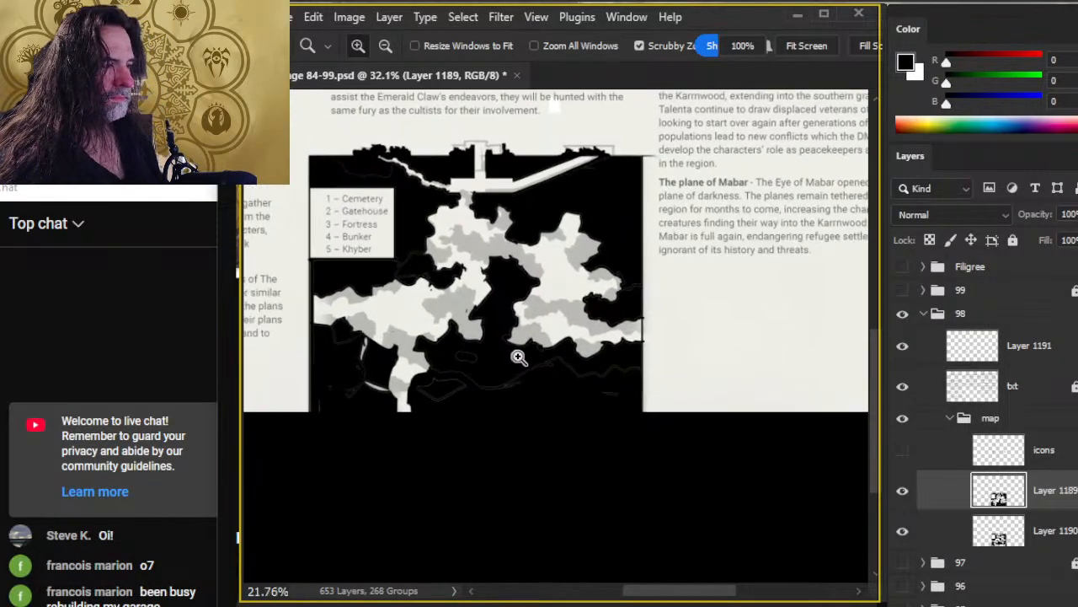
{"action": "key", "text": "b"}
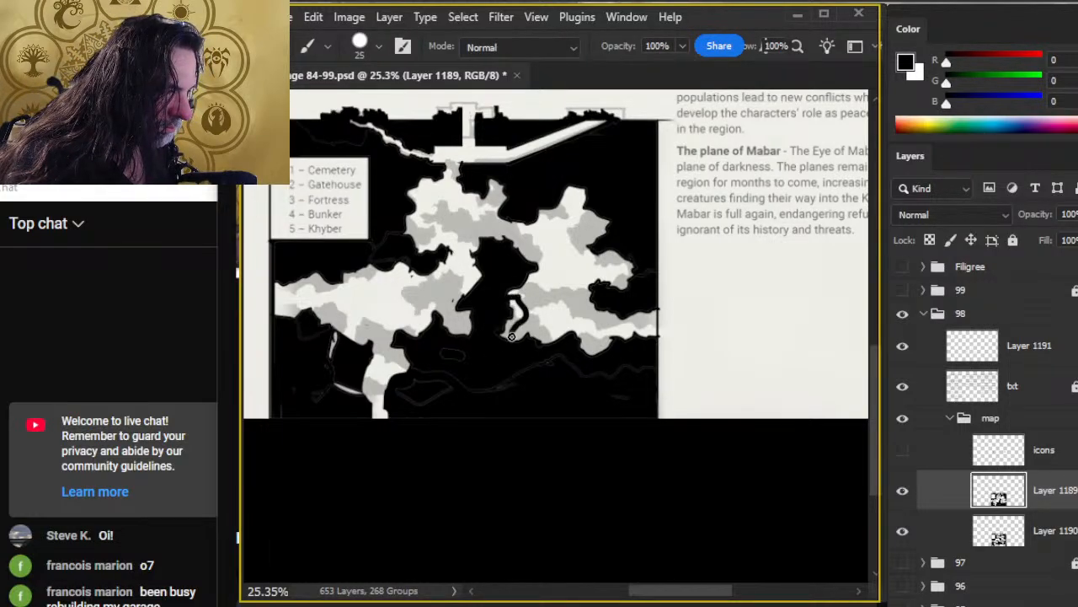
{"action": "left_click_drag", "start_coordinate": [506, 325], "coordinate": [514, 314]}
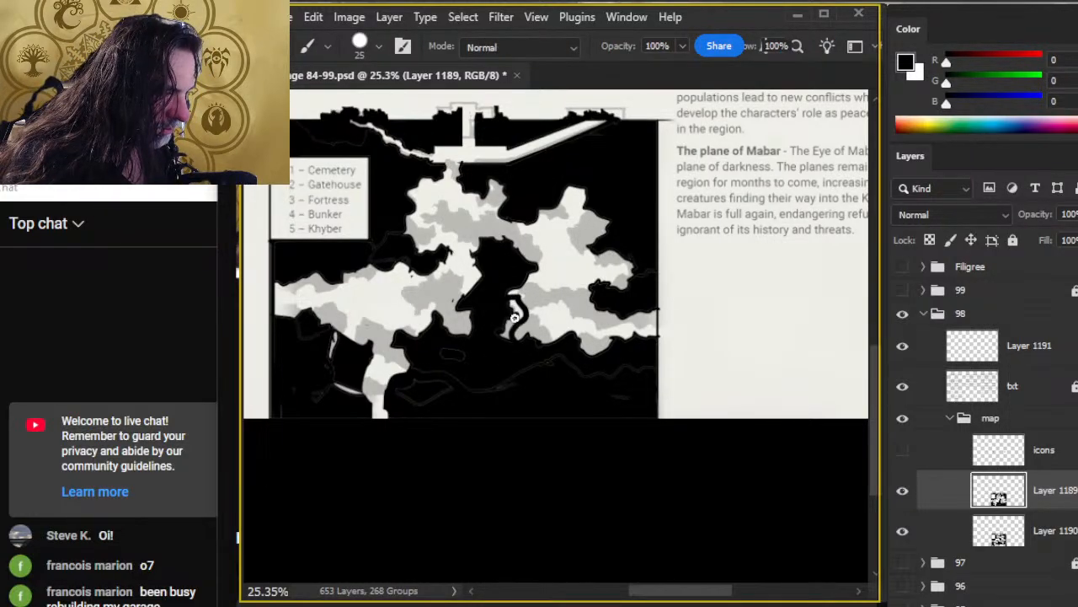
{"action": "key", "text": "e"}
{"action": "key", "text": "b"}
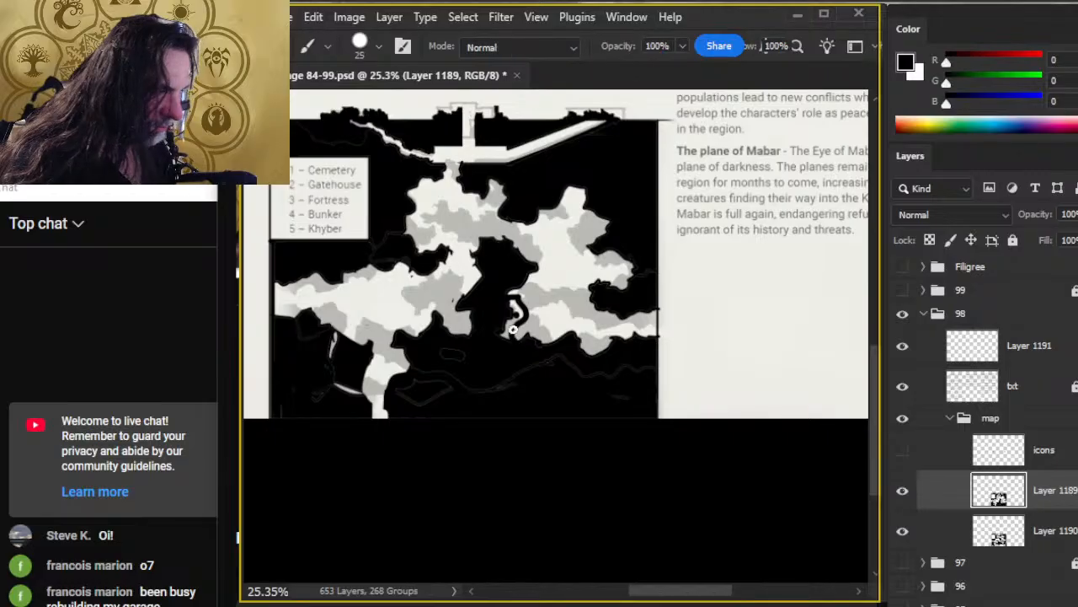
{"action": "key", "text": "e"}
{"action": "mouse_move", "coordinate": [502, 343]}
{"action": "left_mouse_down"}
{"action": "mouse_move", "coordinate": [543, 378]}
{"action": "mouse_move", "coordinate": [591, 357]}
{"action": "mouse_move", "coordinate": [593, 342]}
{"action": "mouse_move", "coordinate": [538, 333]}
{"action": "mouse_move", "coordinate": [522, 353]}
{"action": "mouse_move", "coordinate": [535, 377]}
{"action": "mouse_move", "coordinate": [524, 353]}
{"action": "mouse_move", "coordinate": [547, 332]}
{"action": "mouse_move", "coordinate": [561, 344]}
{"action": "mouse_move", "coordinate": [554, 364]}
{"action": "mouse_move", "coordinate": [578, 352]}
{"action": "left_mouse_up"}
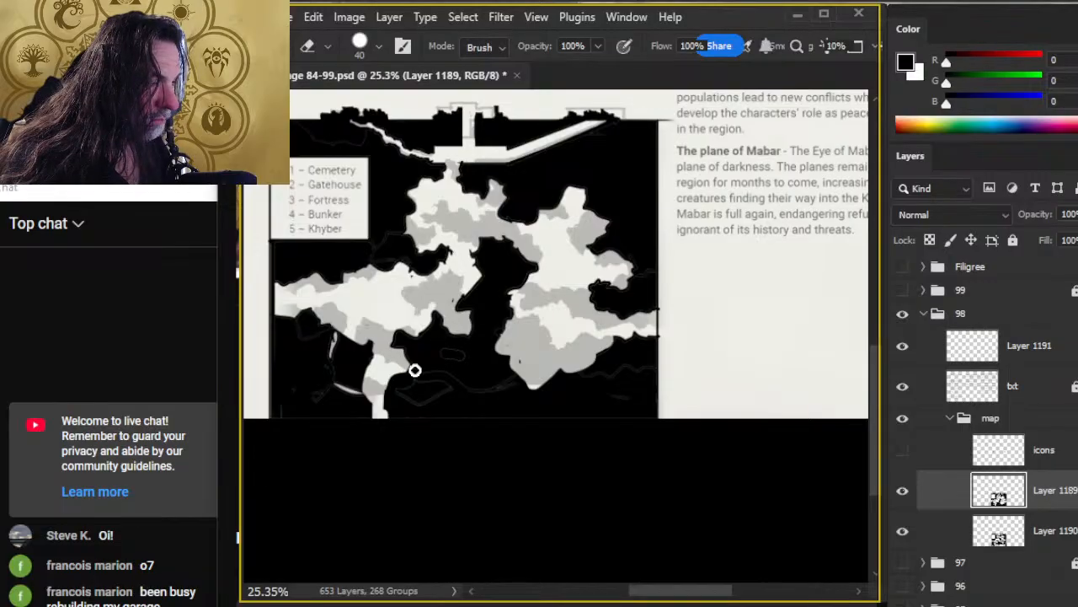
Step: Erase a strip beneath the extended eastern cave and paint black back over it to shape the cave's floor
{"action": "key", "text": "b"}
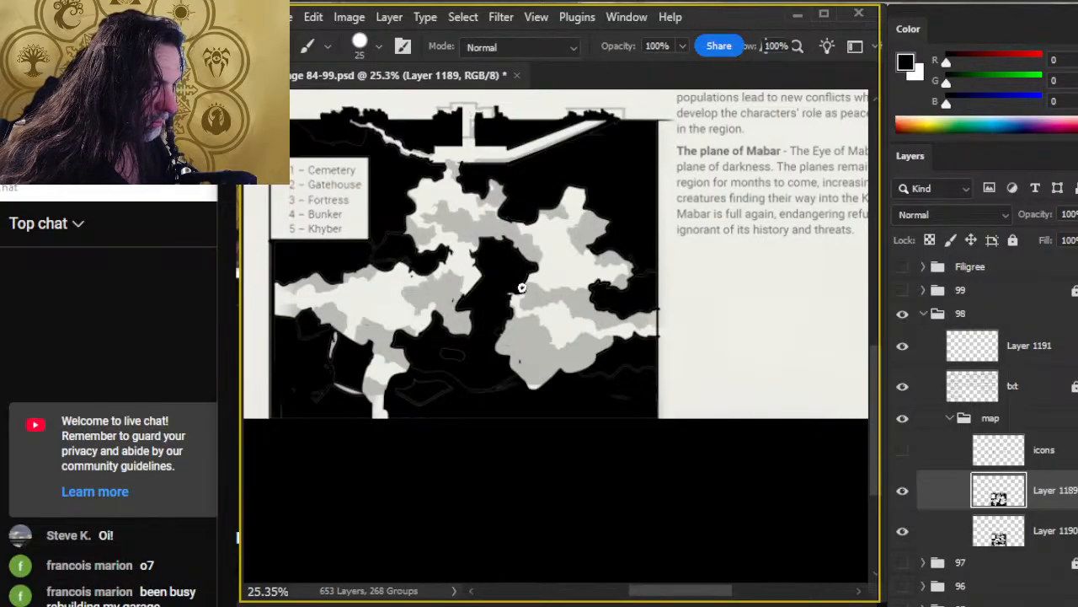
{"action": "key", "text": "e"}
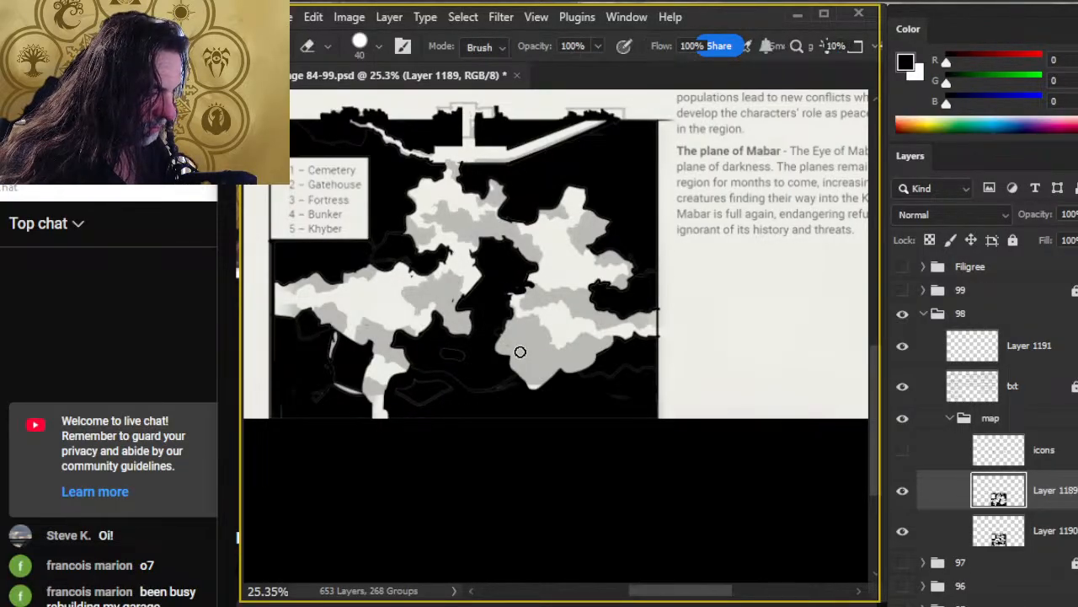
{"action": "left_click_drag", "start_coordinate": [498, 391], "coordinate": [551, 398]}
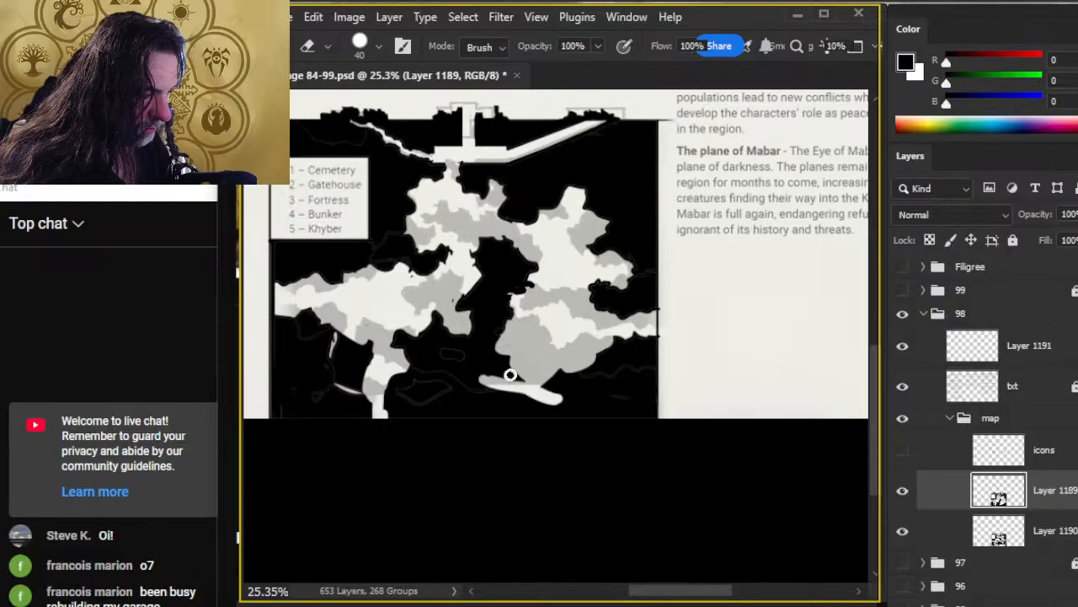
{"action": "key", "text": "b"}
{"action": "mouse_move", "coordinate": [489, 383]}
{"action": "left_mouse_down"}
{"action": "mouse_move", "coordinate": [558, 398]}
{"action": "mouse_move", "coordinate": [552, 386]}
{"action": "mouse_move", "coordinate": [511, 396]}
{"action": "left_mouse_up"}
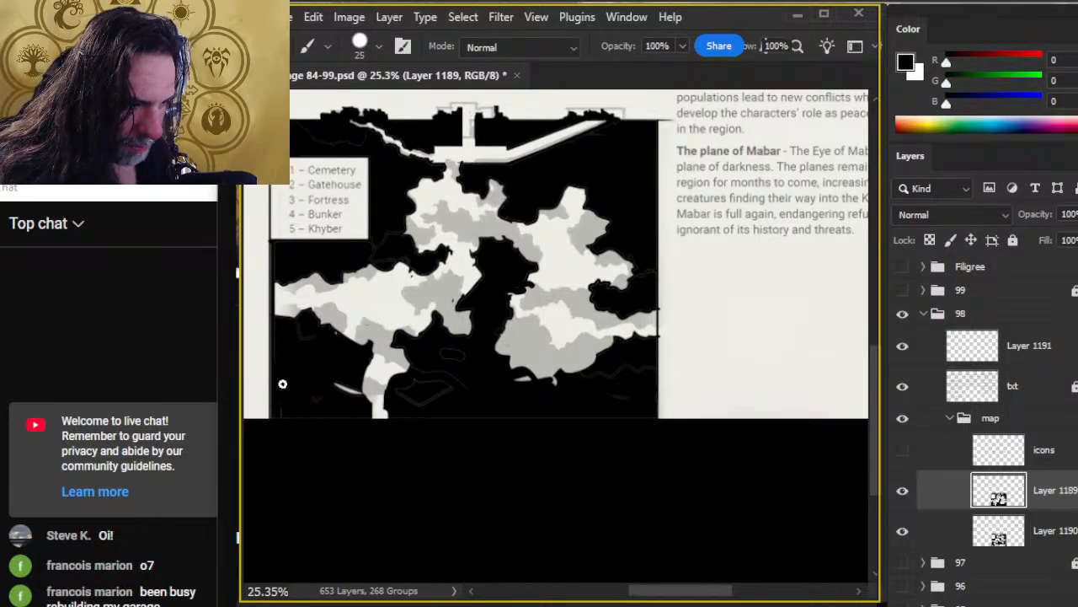
Step: Paint over the light arc beside the southwestern shaft, and touch up the shaft and western cave edges by erasing stray marks
{"action": "key", "text": "e"}
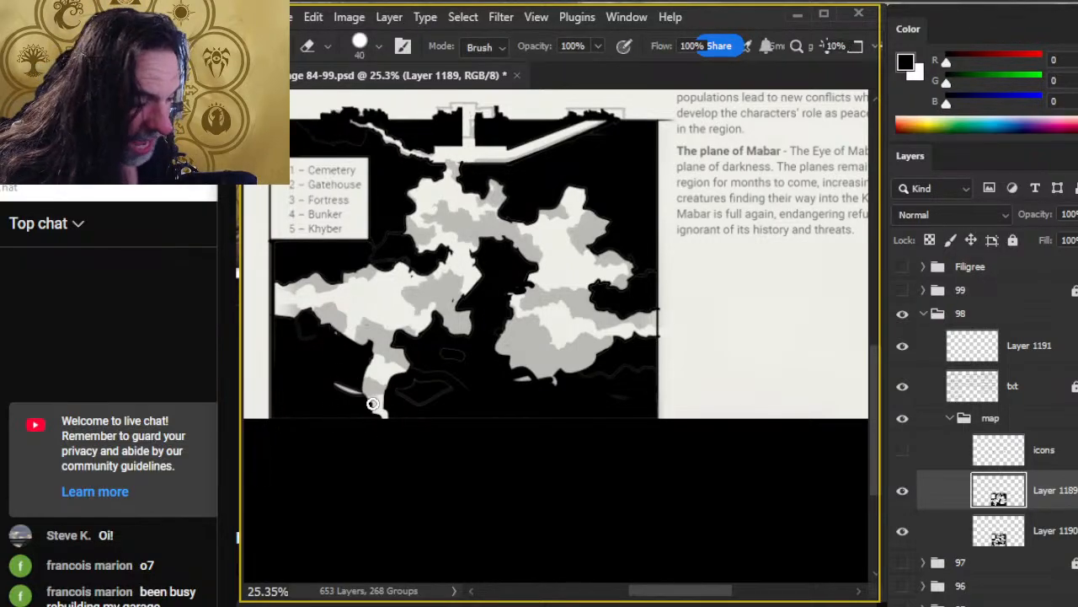
{"action": "key", "text": "b"}
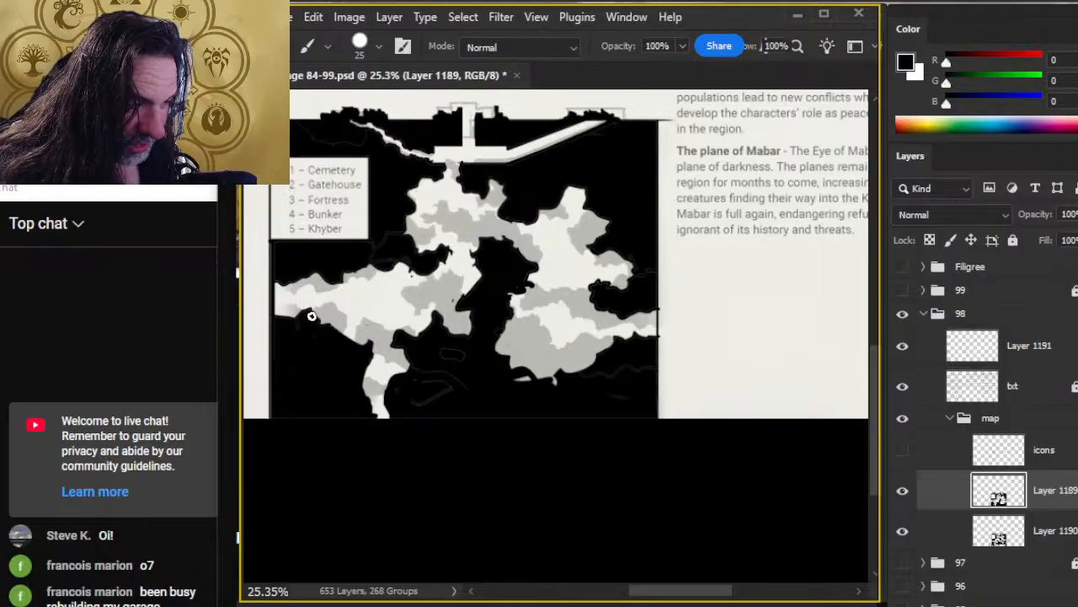
{"action": "key", "text": "e"}
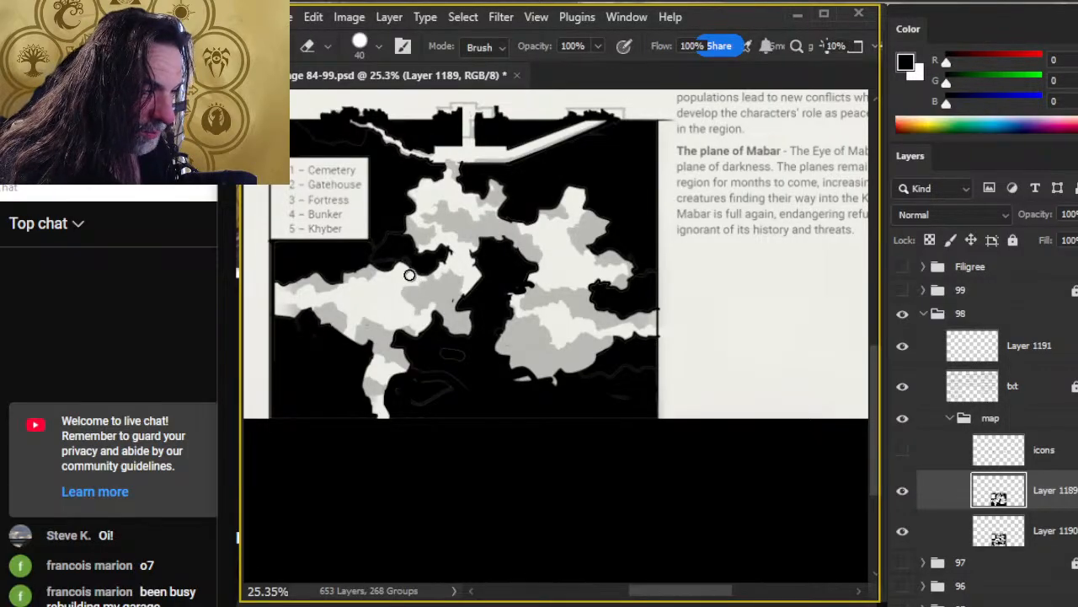
{"action": "key", "text": "b"}
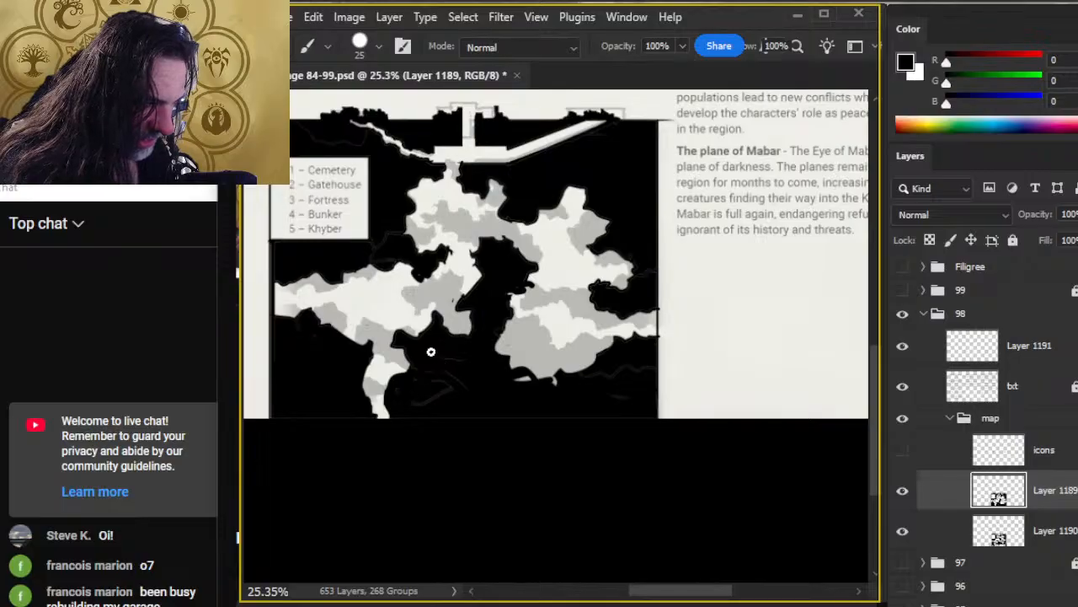
Step: Hide Layer 1190 and straighten the bunker's floor and the sloping tunnel's underside by erasing and painting black at size 25
{"action": "left_click", "coordinate": [904, 533]}
{"action": "left_click_drag", "start_coordinate": [440, 237], "coordinate": [425, 323]}
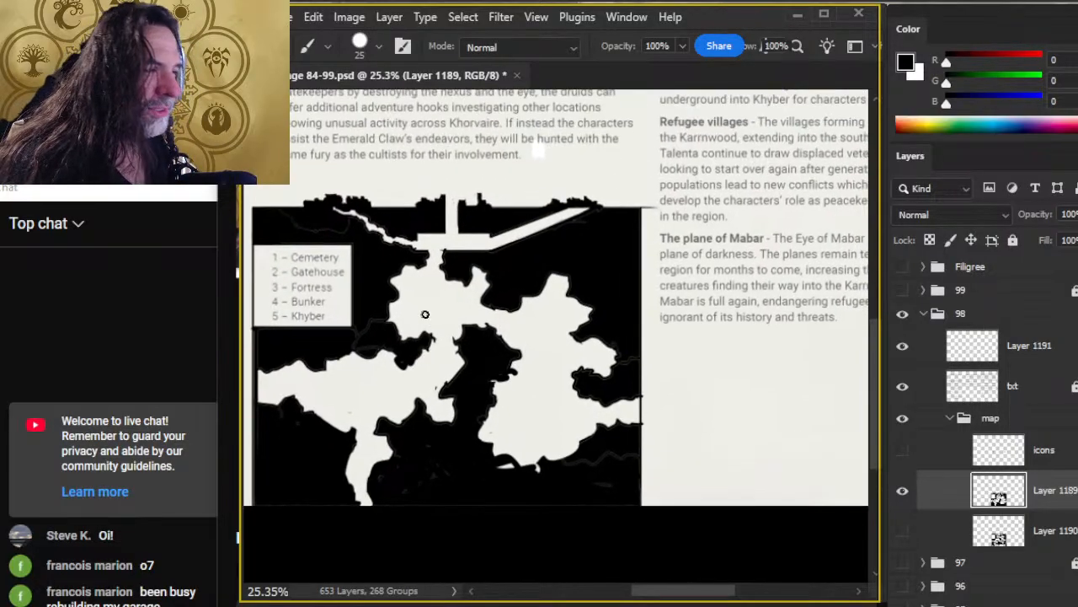
{"action": "left_click_drag", "start_coordinate": [443, 279], "coordinate": [508, 298]}
{"action": "key", "text": "e"}
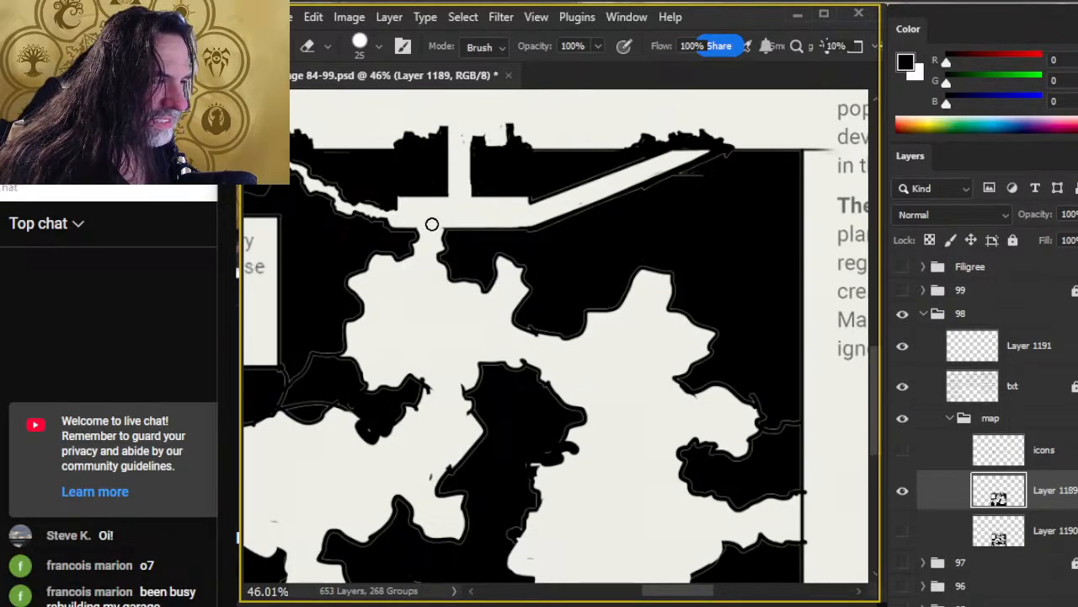
{"action": "key", "text": "b"}
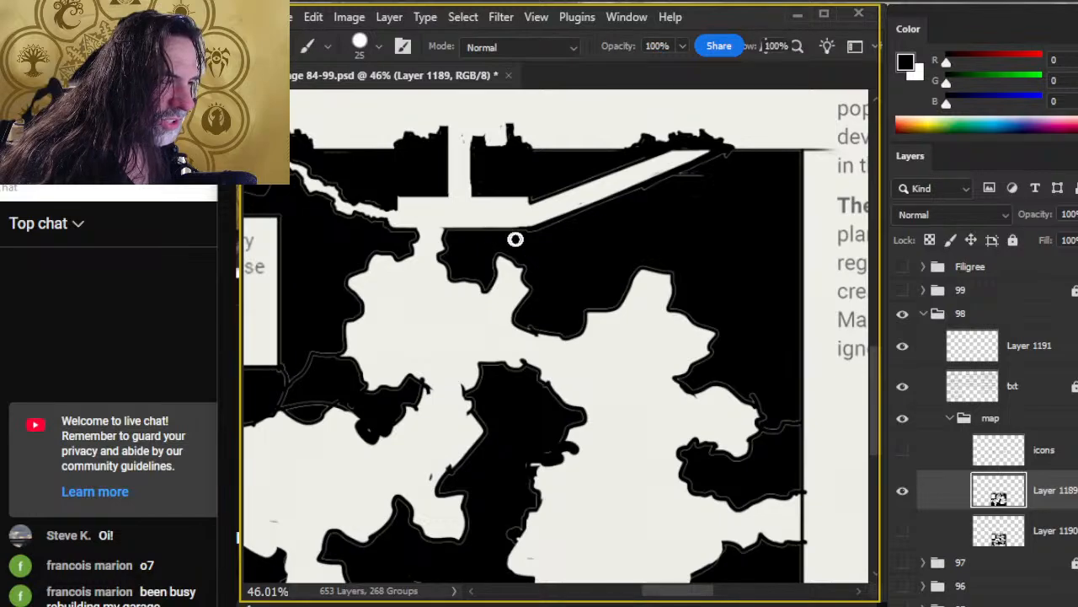
{"action": "key", "text": "e"}
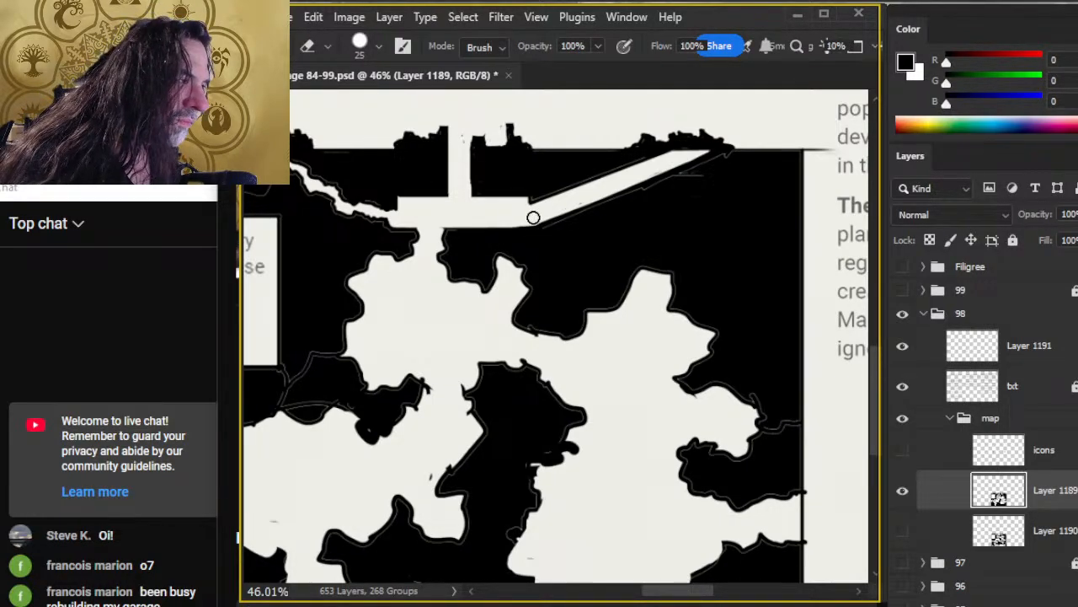
{"action": "key", "text": "b"}
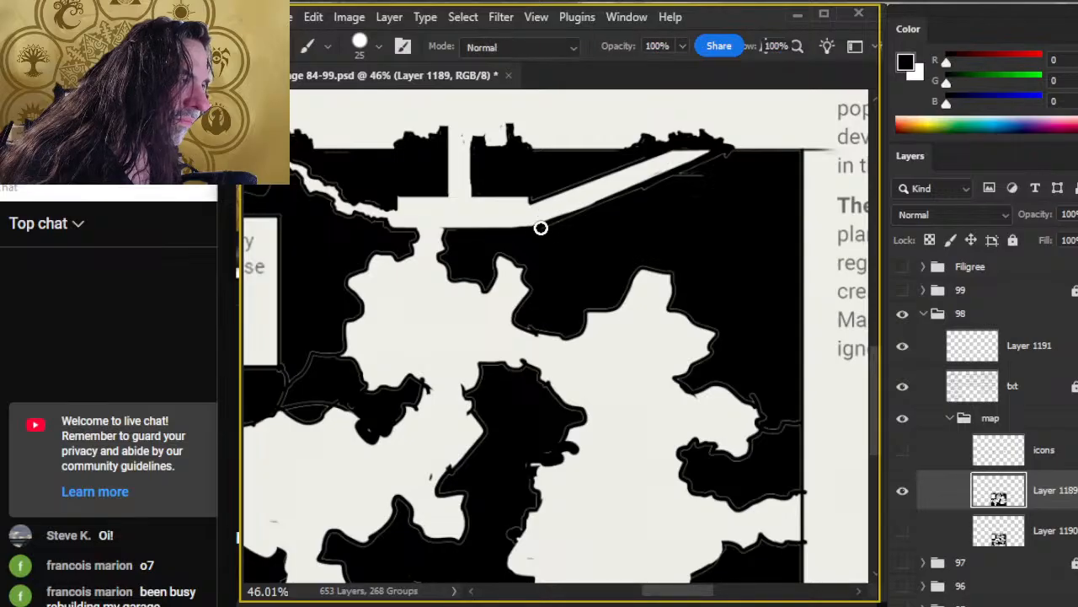
{"action": "left_click", "coordinate": [721, 162], "text": "shift"}
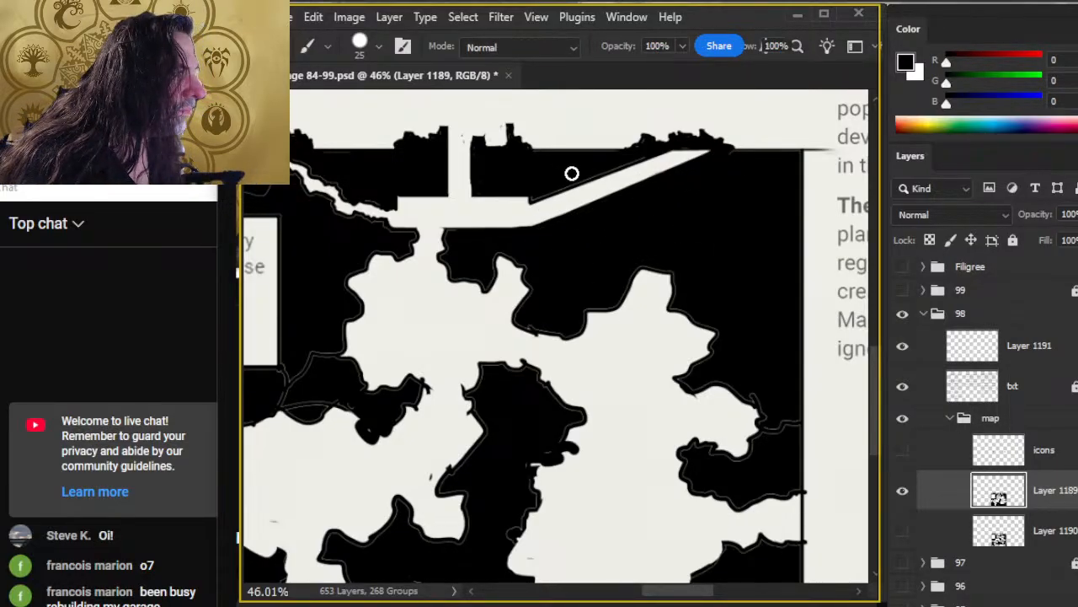
Step: Erase the stray specks at the vertical shaft's mouth and straighten its eastern wall with black at brush size 8
{"action": "key", "text": "bracketleft"}
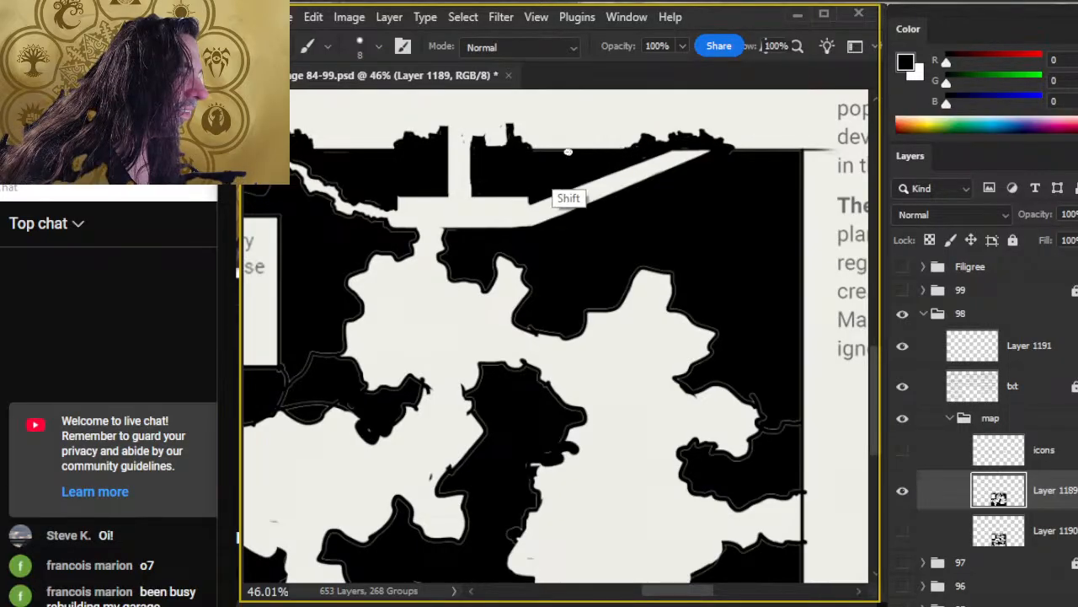
{"action": "key", "text": "z"}
{"action": "mouse_move", "coordinate": [499, 157]}
{"action": "left_mouse_down"}
{"action": "mouse_move", "coordinate": [576, 190]}
{"action": "mouse_move", "coordinate": [537, 356]}
{"action": "left_mouse_up"}
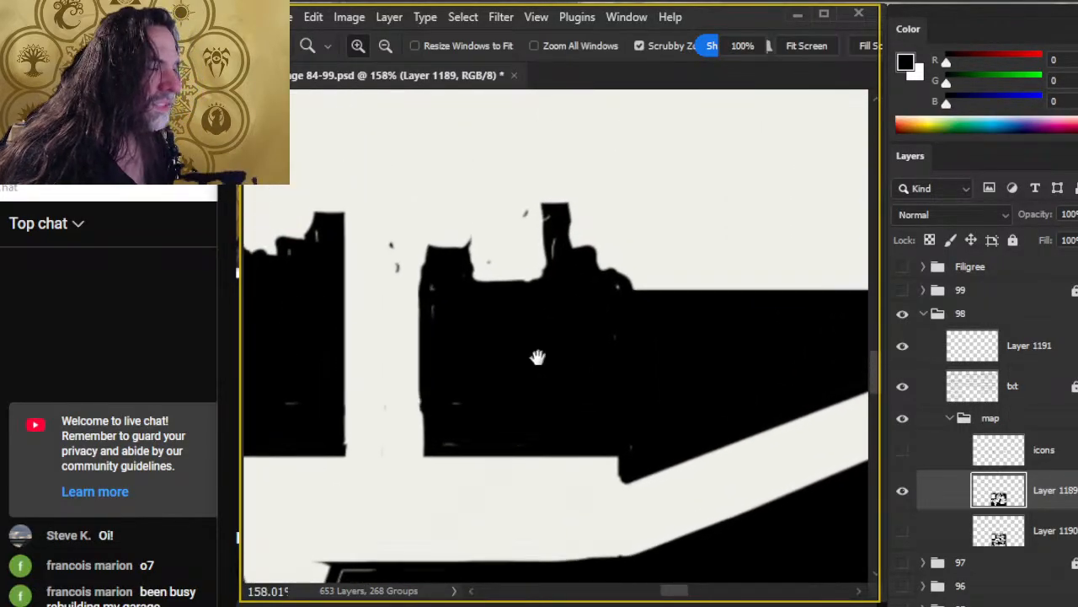
{"action": "key", "text": "b"}
{"action": "key", "text": "e"}
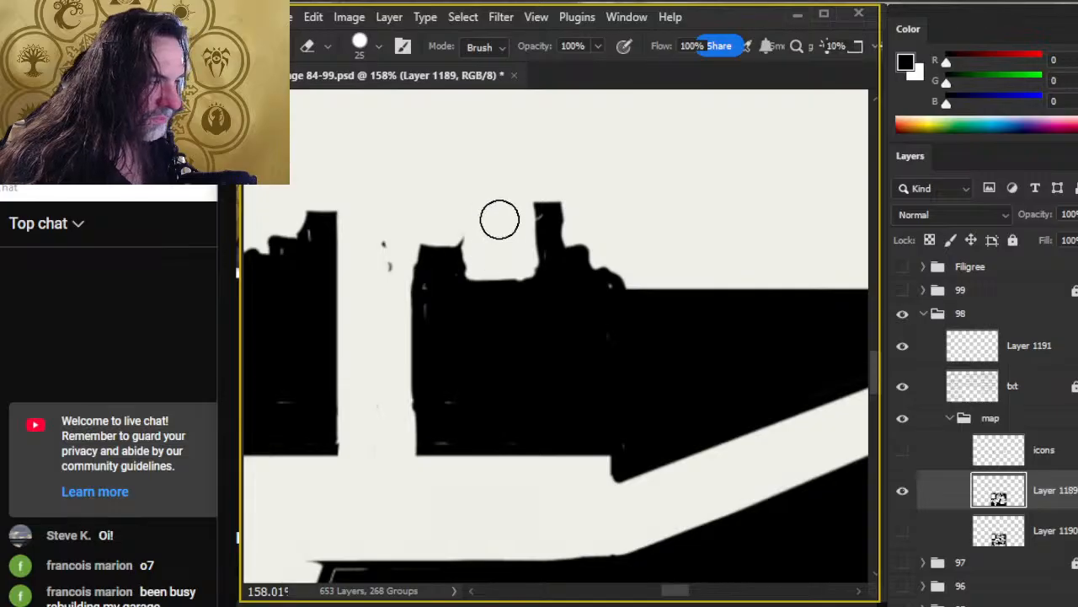
{"action": "left_click_drag", "start_coordinate": [414, 208], "coordinate": [366, 296]}
{"action": "key", "text": "b"}
{"action": "left_click_drag", "start_coordinate": [429, 266], "coordinate": [416, 309]}
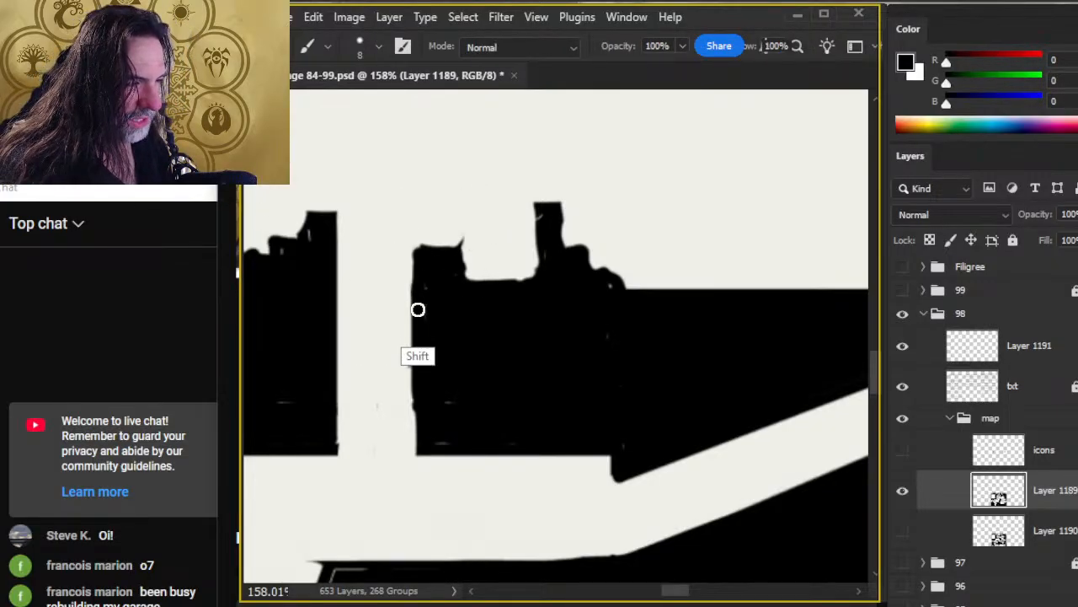
{"action": "mouse_move", "coordinate": [436, 446]}
{"action": "left_mouse_down"}
{"action": "mouse_move", "coordinate": [426, 405]}
{"action": "mouse_move", "coordinate": [464, 433]}
{"action": "left_mouse_up"}
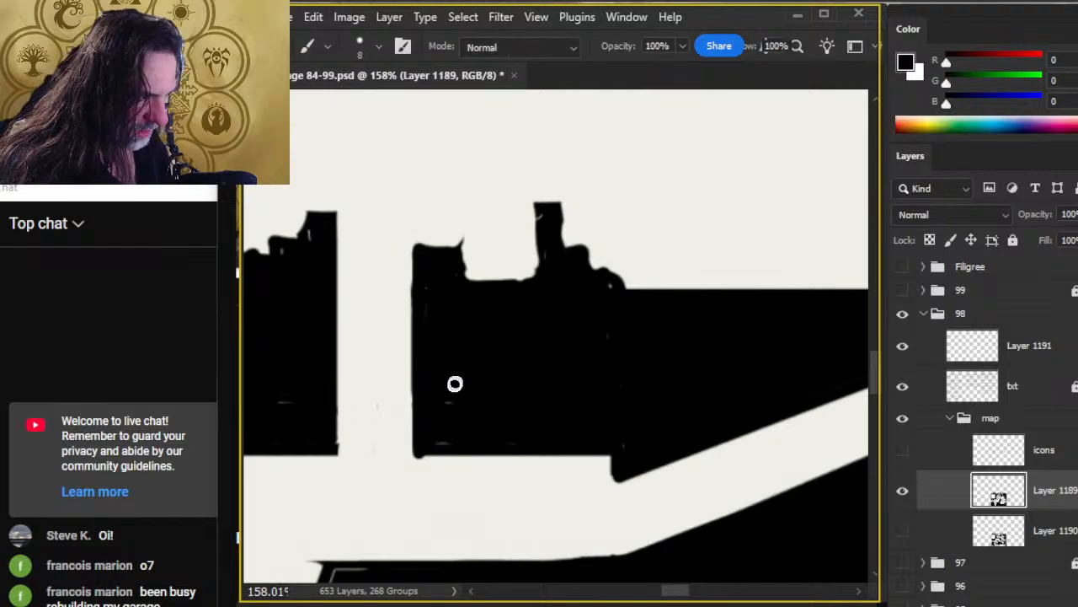
{"action": "key", "text": "e"}
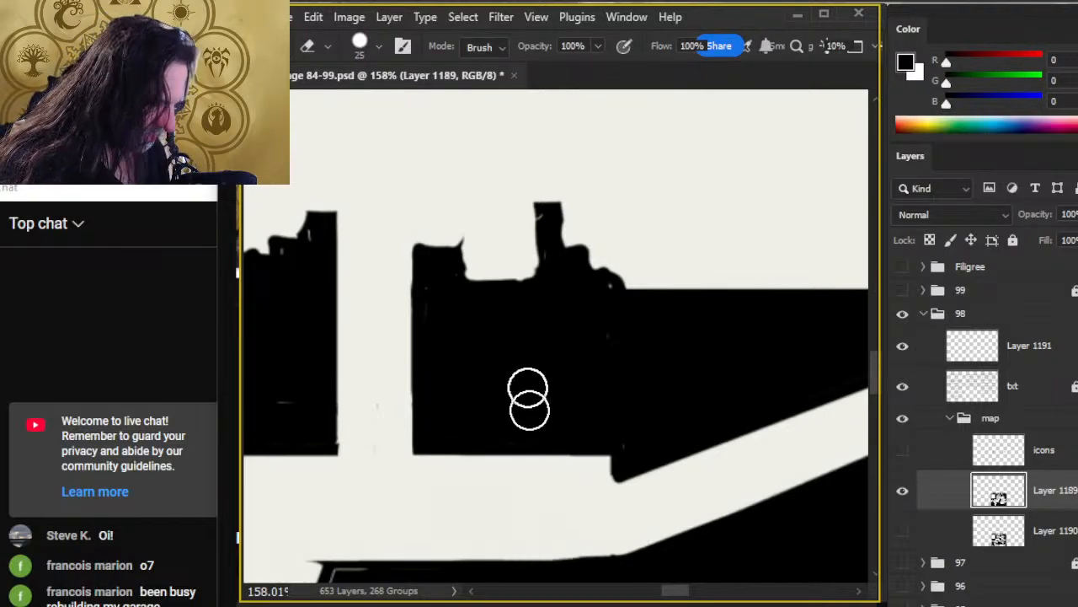
Step: Fill the light specks in the eastern ruin, build up its tower's western base in black, and erase the tower's square upper corner
{"action": "key", "text": "b"}
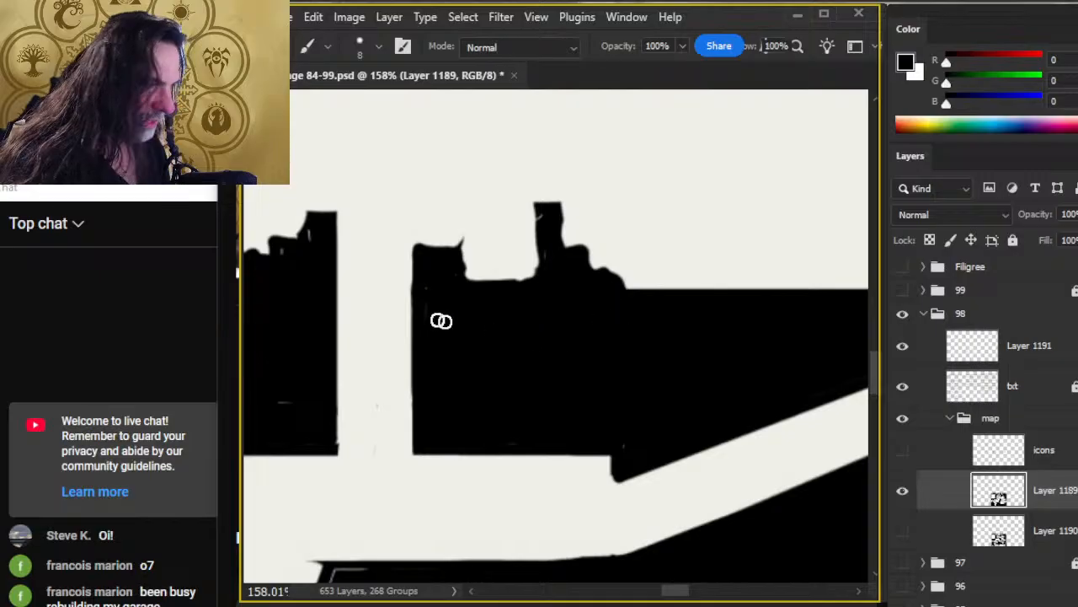
{"action": "mouse_move", "coordinate": [543, 218]}
{"action": "left_mouse_down"}
{"action": "mouse_move", "coordinate": [539, 273]}
{"action": "mouse_move", "coordinate": [542, 245]}
{"action": "mouse_move", "coordinate": [539, 270]}
{"action": "mouse_move", "coordinate": [487, 302]}
{"action": "left_mouse_up"}
{"action": "key", "text": "e"}
{"action": "key", "text": "b"}
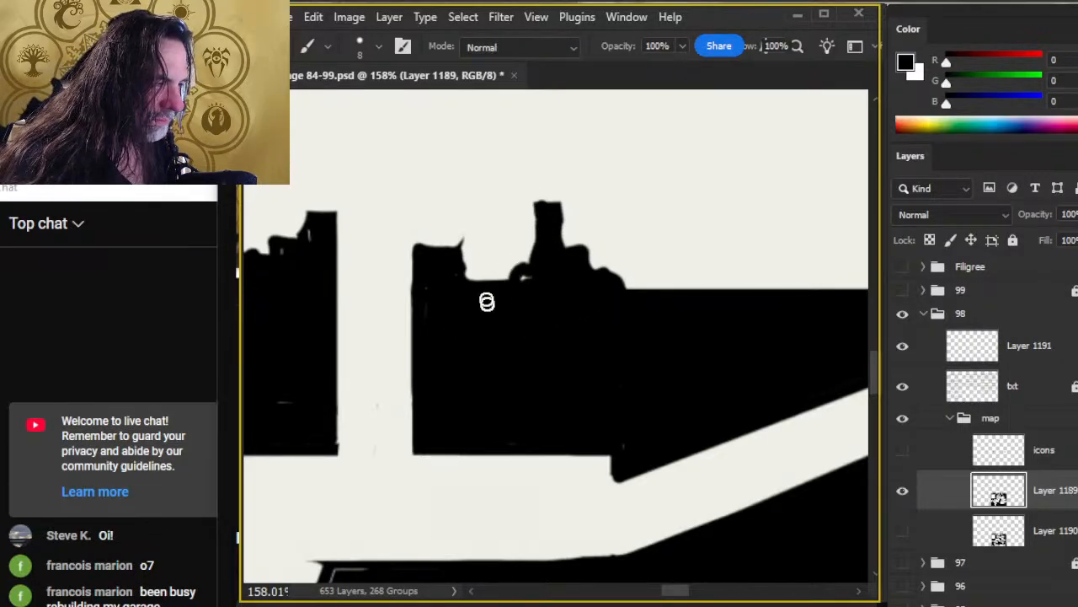
{"action": "key", "text": "e"}
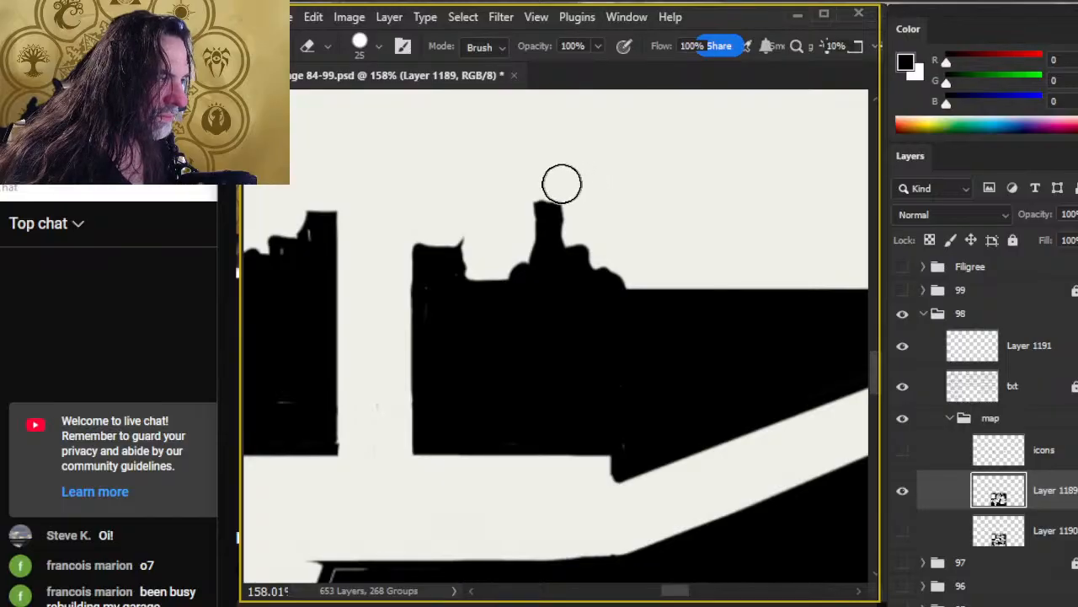
{"action": "left_click_drag", "start_coordinate": [561, 183], "coordinate": [573, 194]}
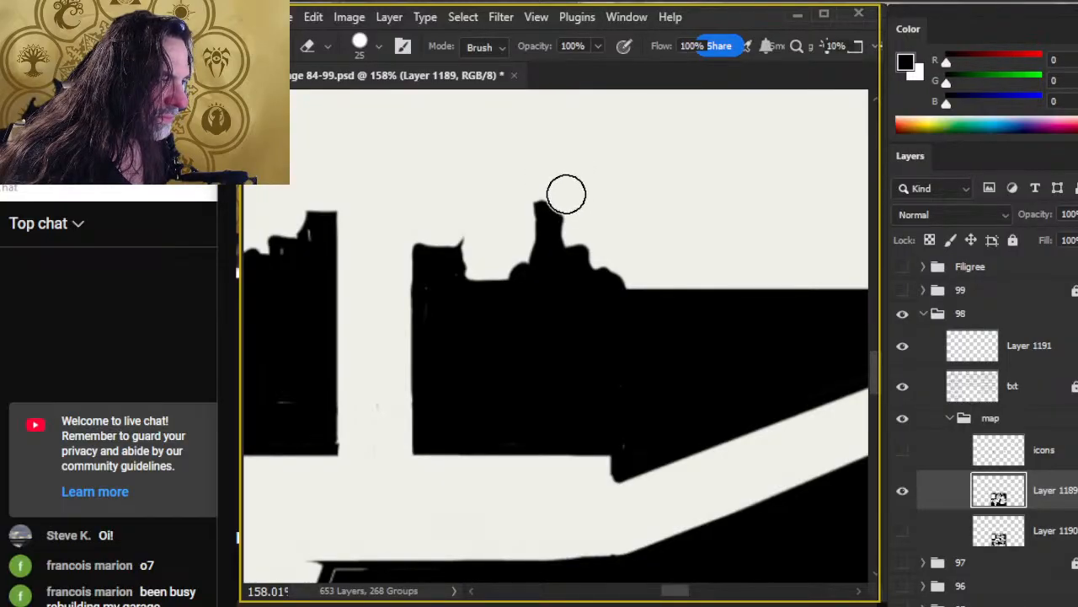
Step: Switch the eraser to a rough-edged textured tip and erode the eastern ruin's tower and wall outline at sizes 30 and 20
{"action": "key", "text": "bracketleft"}
{"action": "key", "text": "bracketleft"}
{"action": "key", "text": "bracketleft"}
{"action": "right_click", "coordinate": [571, 176]}
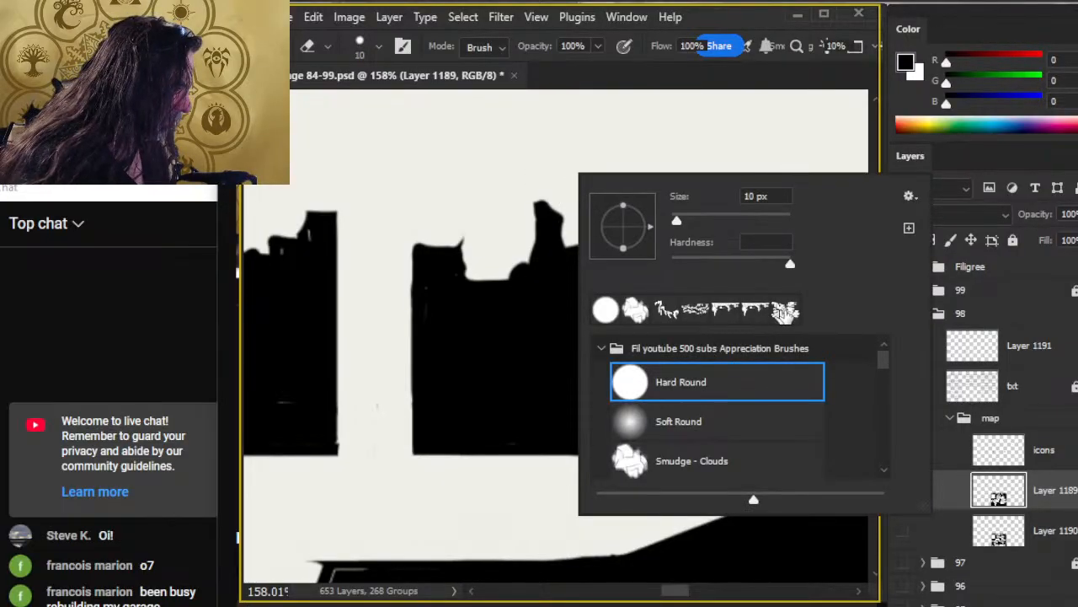
{"action": "double_click", "coordinate": [788, 312]}
{"action": "key", "text": "bracketright"}
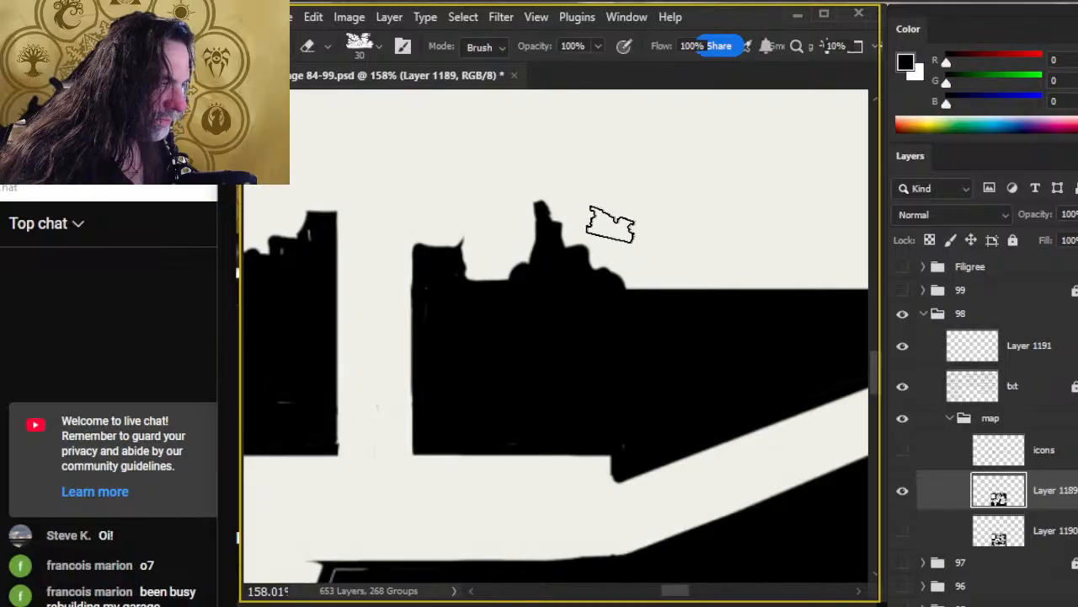
{"action": "key", "text": "b"}
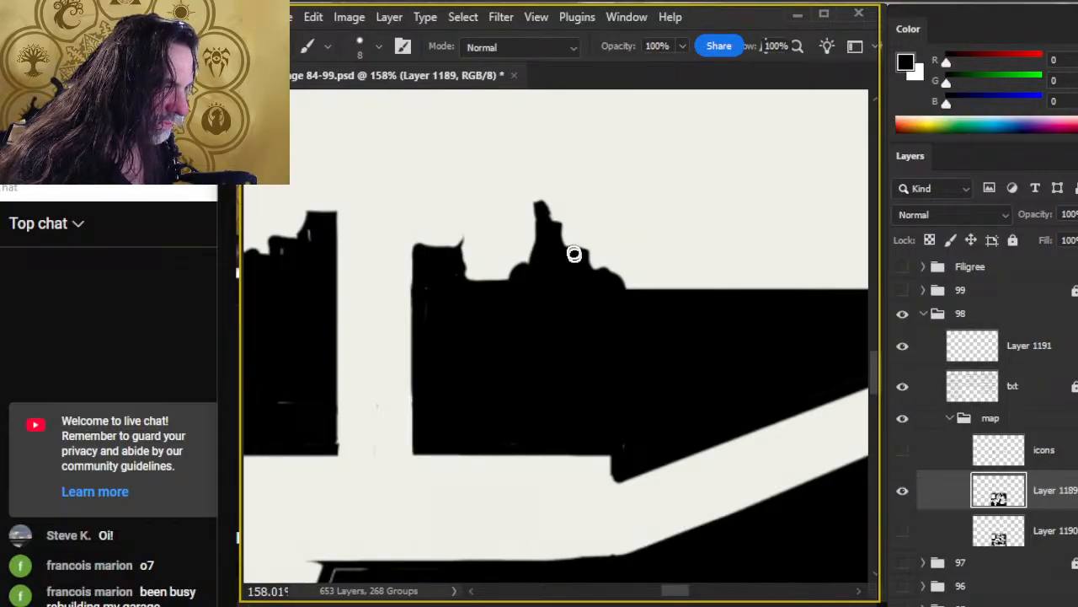
{"action": "key", "text": "e"}
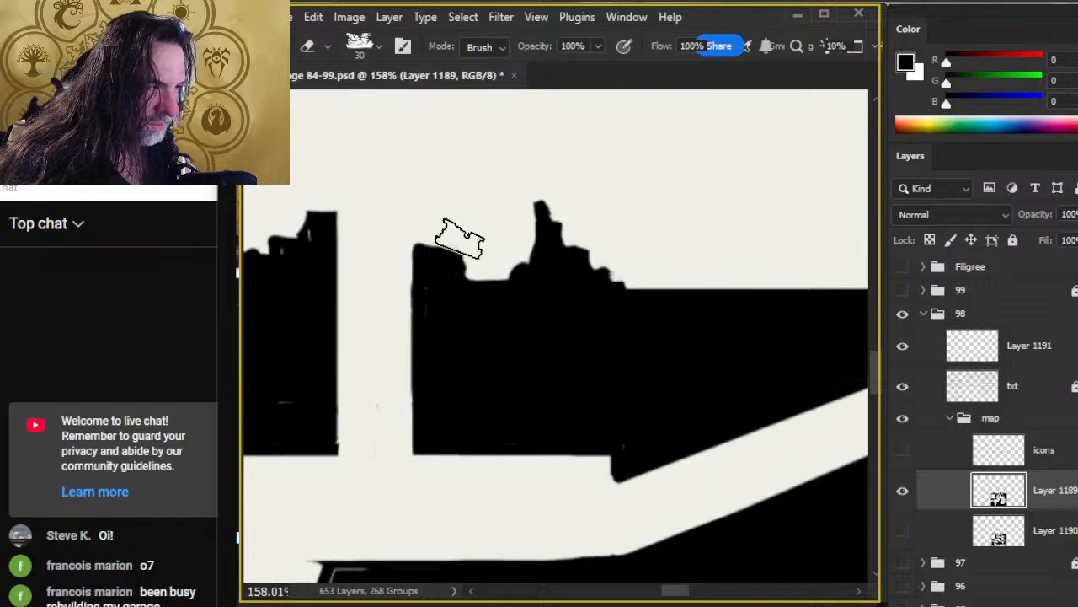
{"action": "key", "text": "bracketleft"}
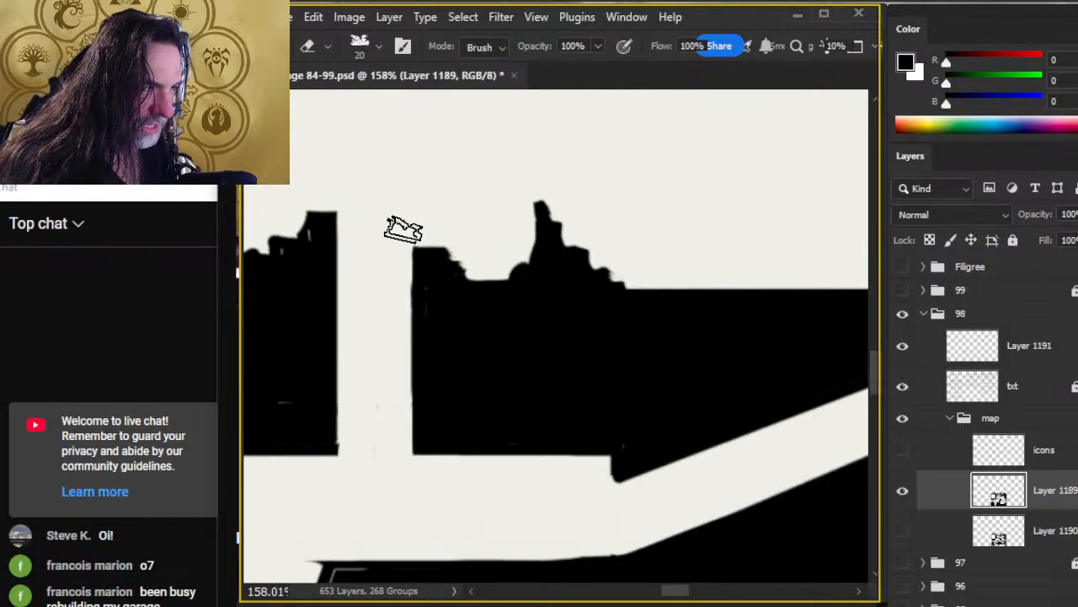
Step: Paint over the light gaps in the western ruin and roughen its upper outline with the textured eraser at size 20
{"action": "key", "text": "b"}
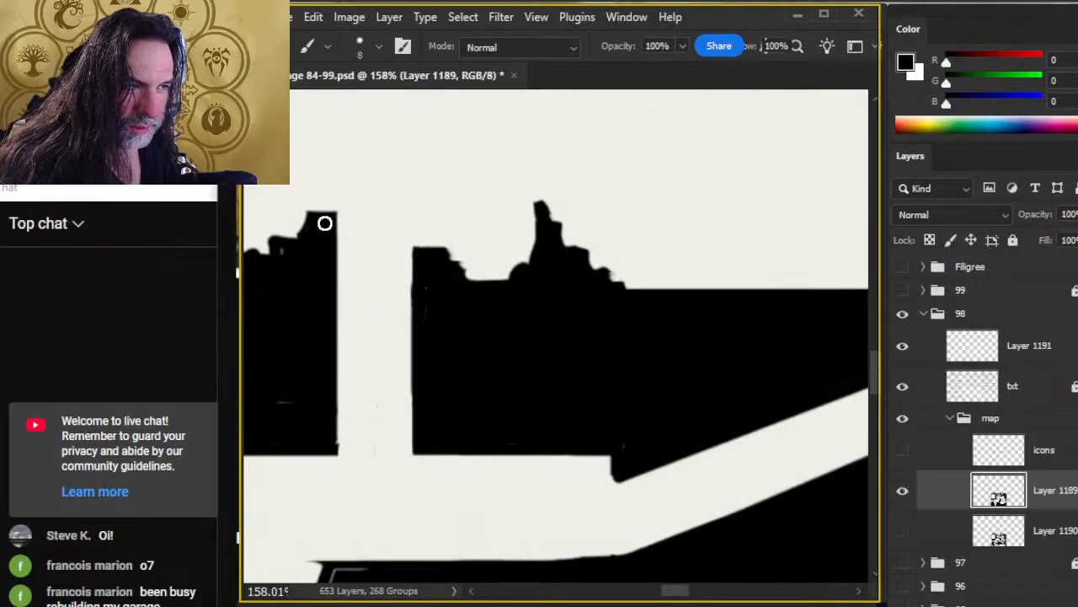
{"action": "left_click_drag", "start_coordinate": [295, 279], "coordinate": [481, 292]}
{"action": "key", "text": "e"}
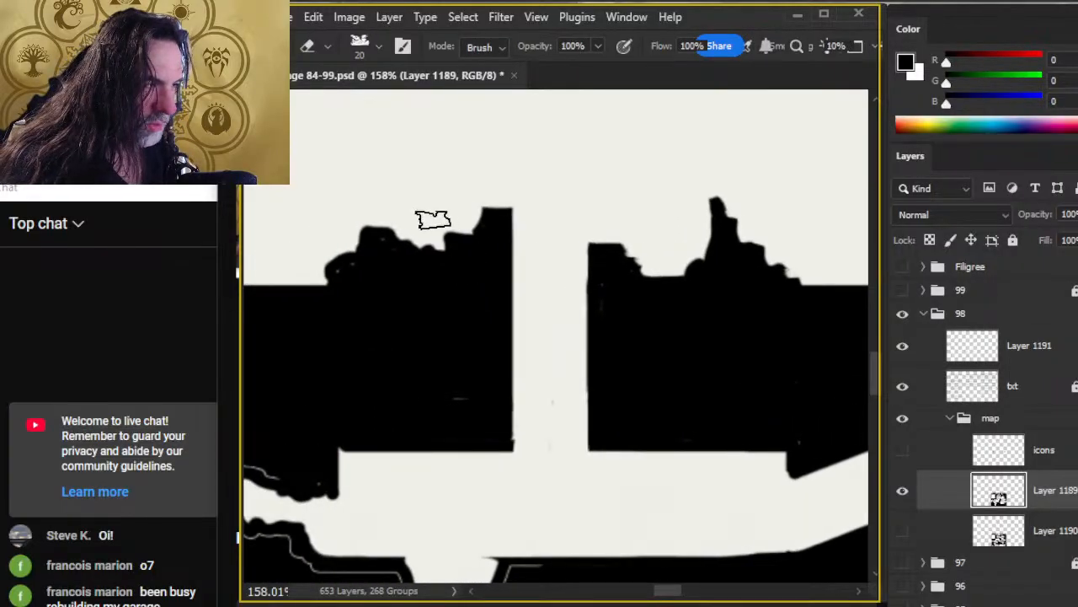
{"action": "mouse_move", "coordinate": [456, 226]}
{"action": "left_mouse_down"}
{"action": "mouse_move", "coordinate": [489, 196]}
{"action": "mouse_move", "coordinate": [435, 241]}
{"action": "mouse_move", "coordinate": [446, 224]}
{"action": "mouse_move", "coordinate": [418, 225]}
{"action": "mouse_move", "coordinate": [424, 244]}
{"action": "mouse_move", "coordinate": [399, 211]}
{"action": "mouse_move", "coordinate": [339, 221]}
{"action": "left_mouse_up"}
Step: Fill the remaining light specks in the western ruin and reshape its sloping western foot with black and the textured eraser
{"action": "key", "text": "b"}
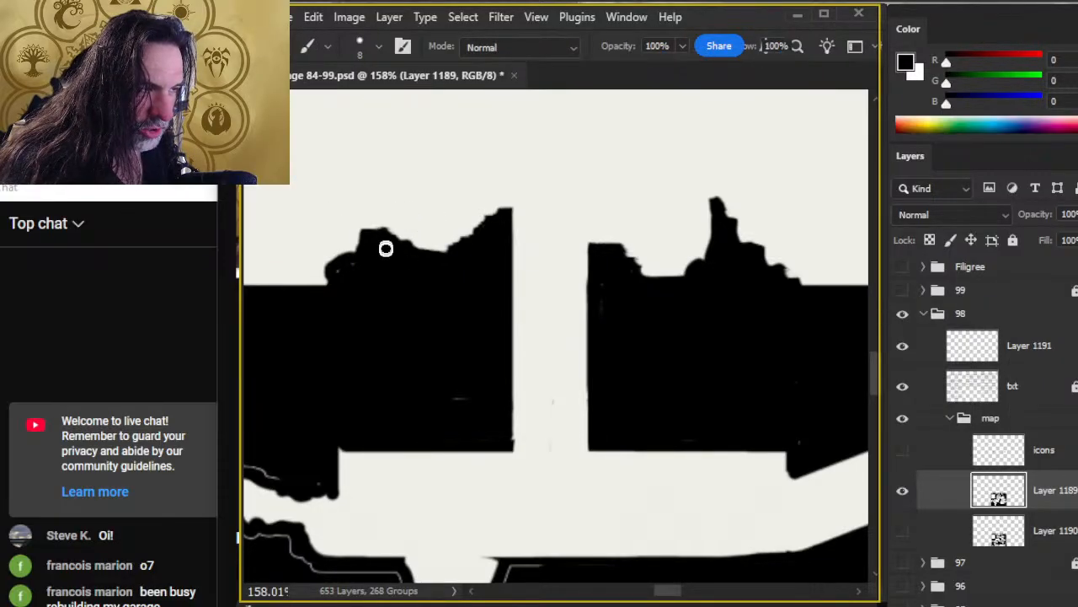
{"action": "key", "text": "e"}
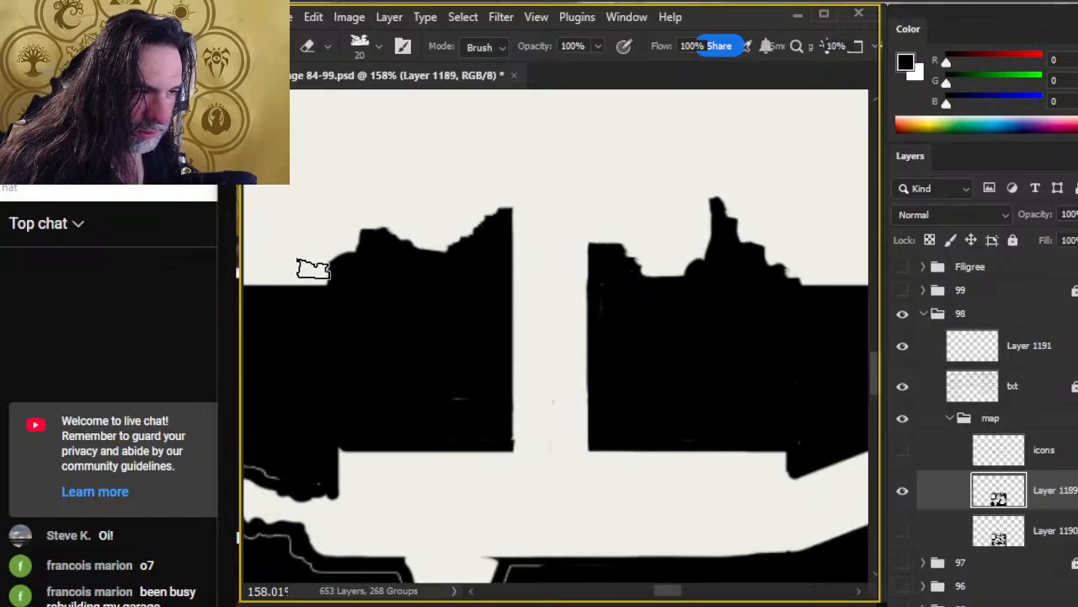
{"action": "key", "text": "b"}
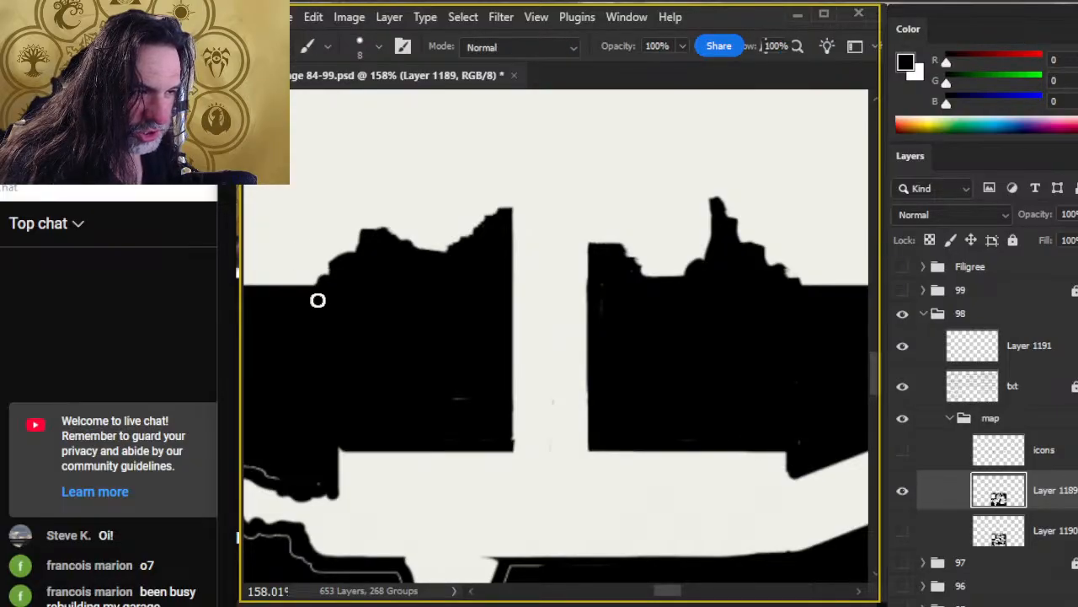
{"action": "key", "text": "e"}
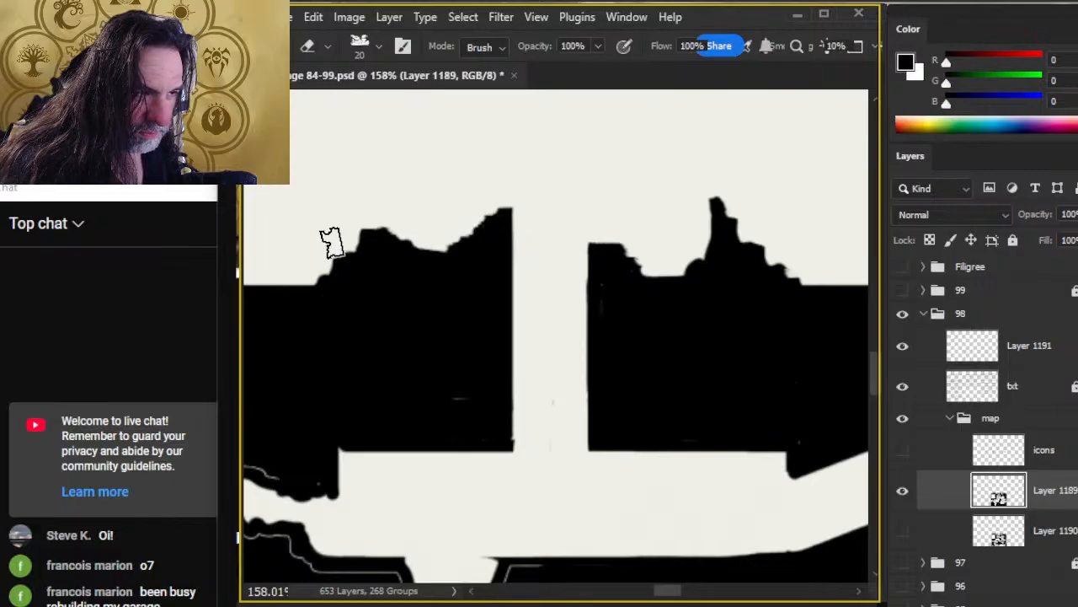
Step: Paint over the light marks in the rock west of the vertical shaft and trim the shaft's western wall straight
{"action": "key", "text": "b"}
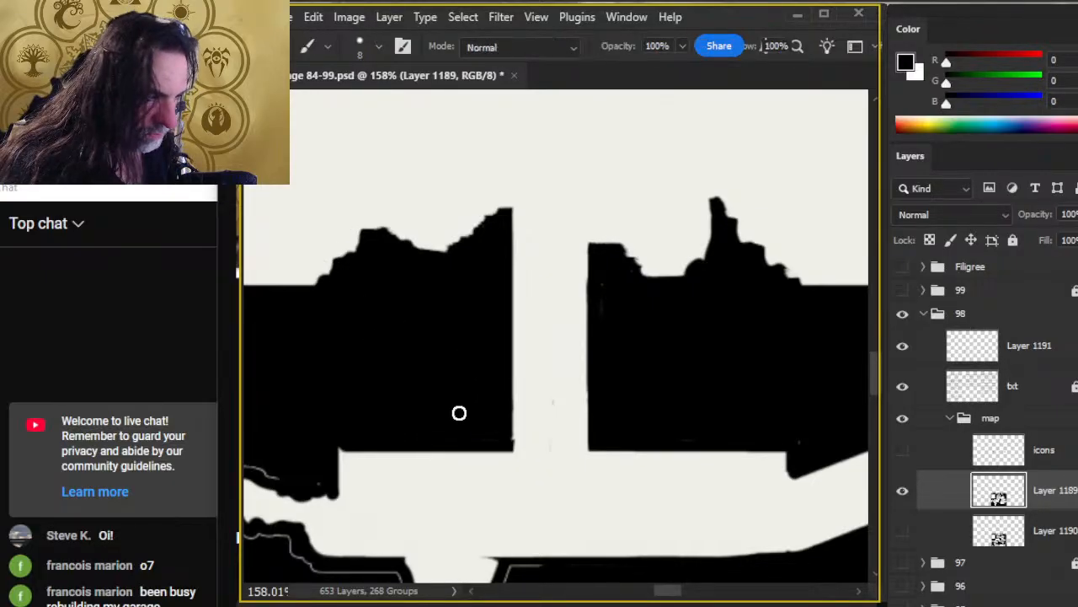
{"action": "key", "text": "e"}
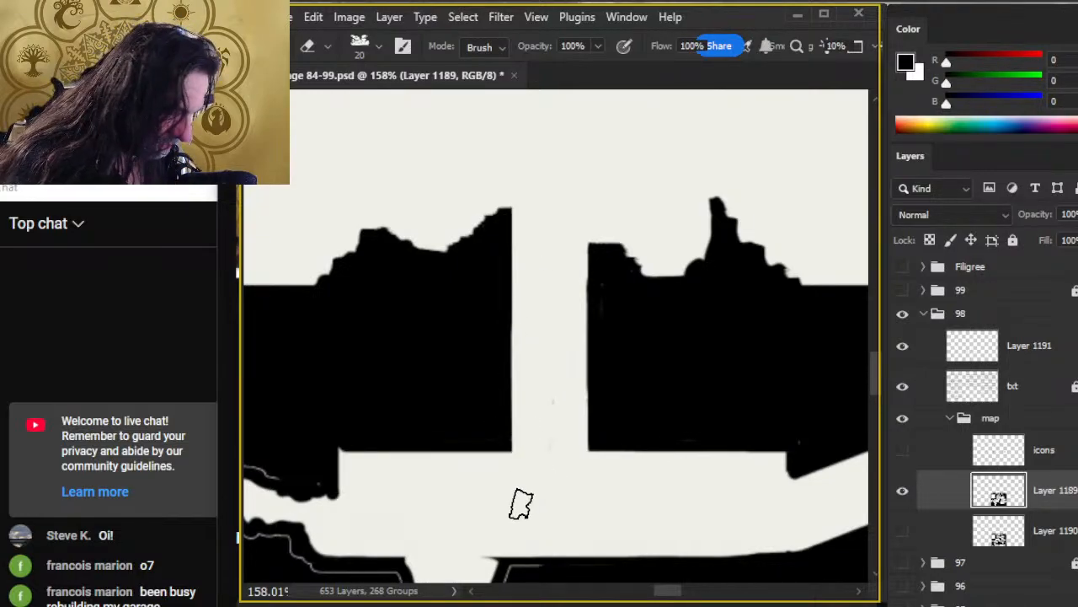
{"action": "key", "text": "z"}
{"action": "left_click_drag", "start_coordinate": [589, 517], "coordinate": [522, 526]}
{"action": "mouse_move", "coordinate": [519, 392]}
{"action": "left_mouse_down"}
{"action": "mouse_move", "coordinate": [443, 300]}
{"action": "mouse_move", "coordinate": [474, 298]}
{"action": "left_mouse_up"}
Step: Add a black bump to the western ruin's upper outline and paint over the light line just beneath the ground surface
{"action": "left_click_drag", "start_coordinate": [548, 225], "coordinate": [532, 257]}
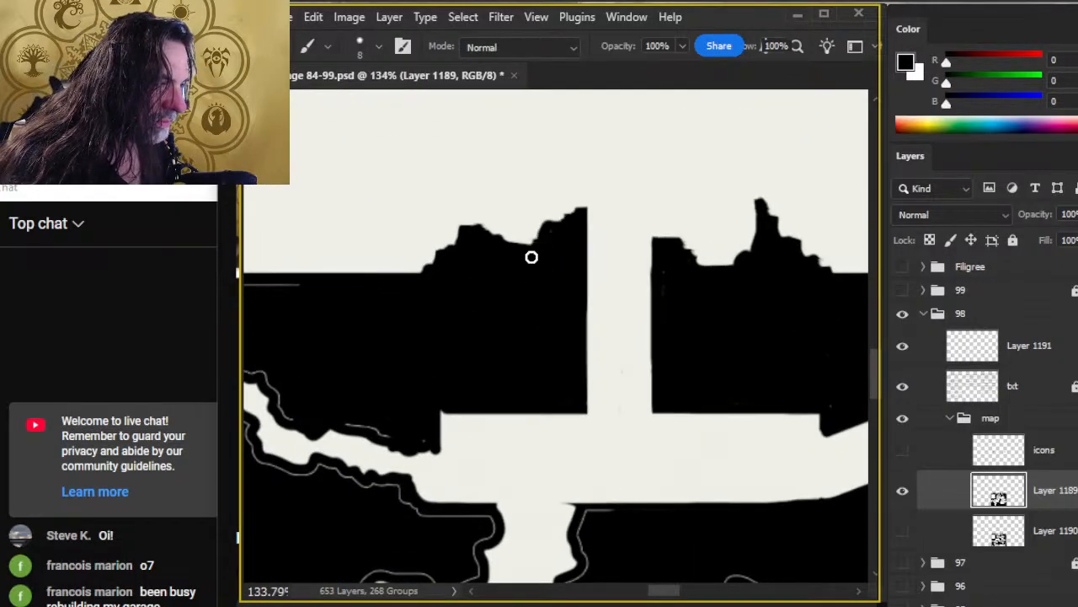
{"action": "scroll", "coordinate": [494, 345], "scroll_direction": "left", "scroll_amount": 5}
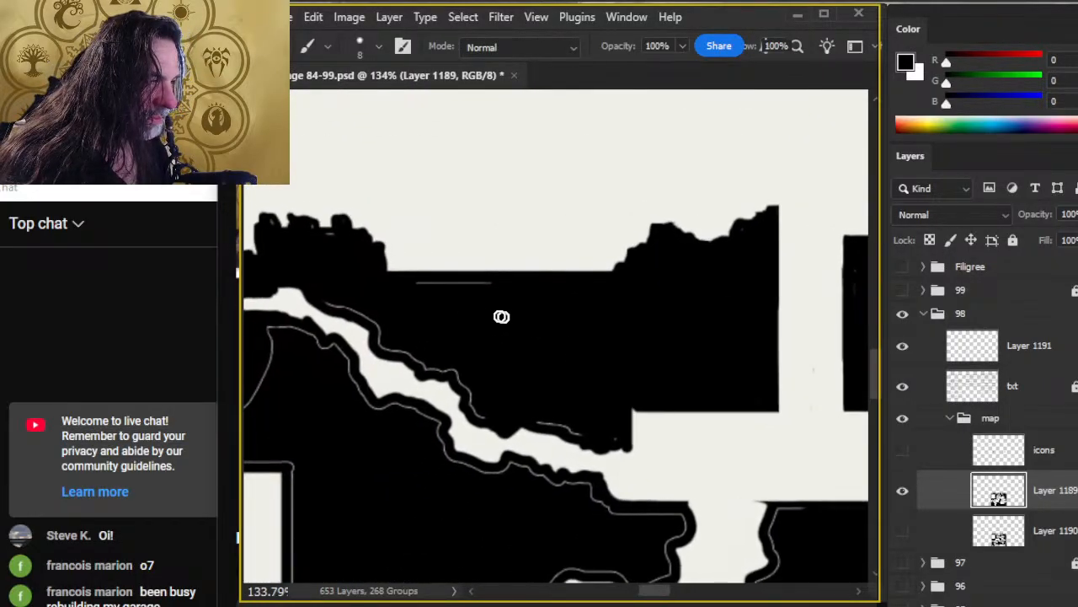
{"action": "scroll", "coordinate": [567, 311], "scroll_direction": "right", "scroll_amount": 5}
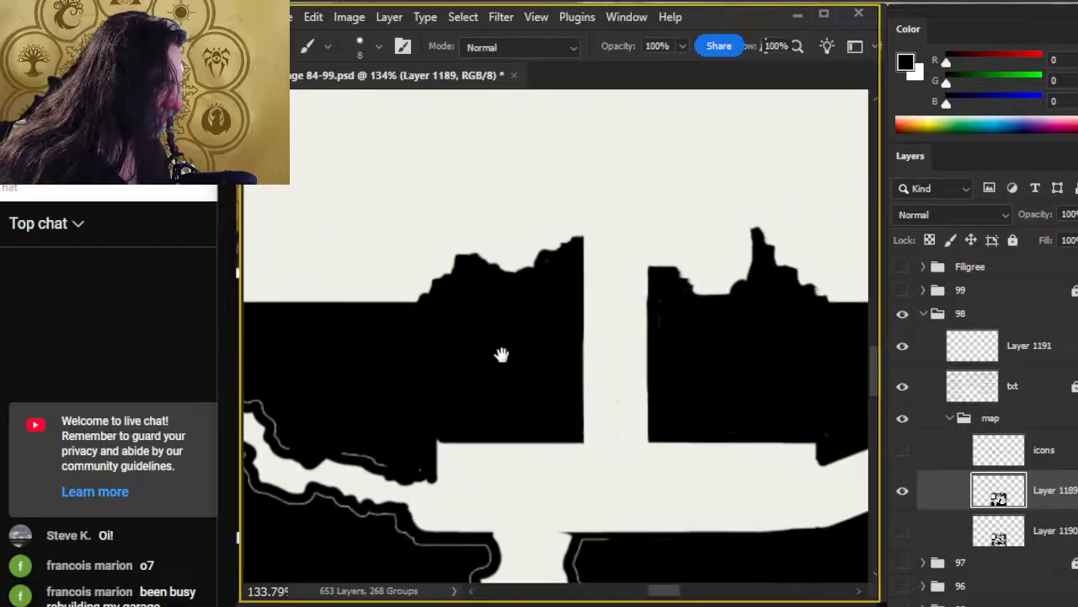
Step: Erode the ruin corners on both sides of the shaft's mouth with the textured eraser and refine the eastern tower's pointed tip
{"action": "key", "text": "e"}
{"action": "mouse_move", "coordinate": [604, 217]}
{"action": "left_mouse_down"}
{"action": "mouse_move", "coordinate": [578, 234]}
{"action": "mouse_move", "coordinate": [598, 244]}
{"action": "left_mouse_up"}
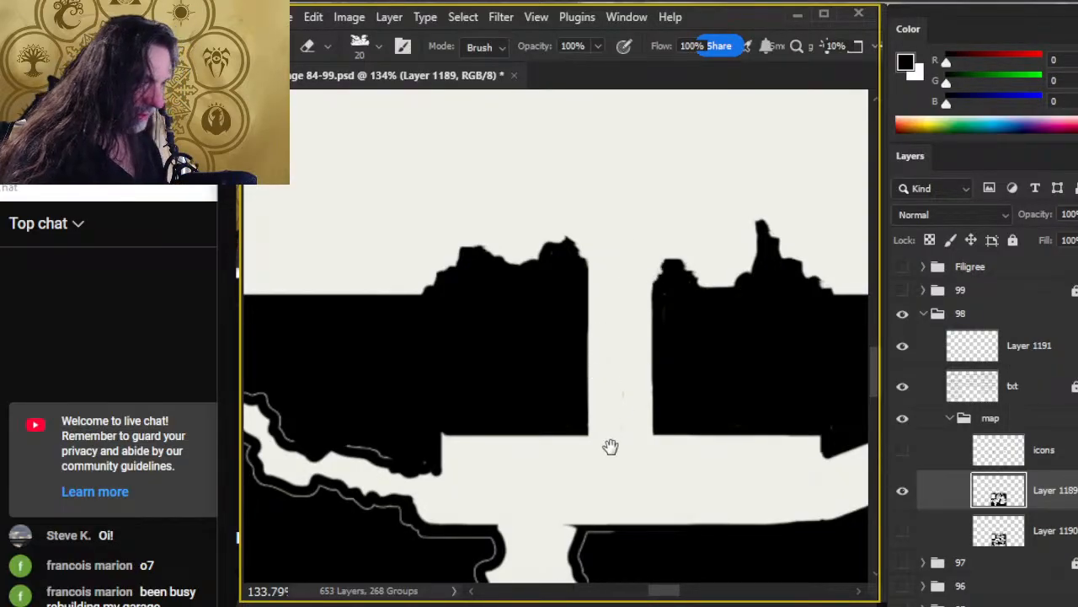
{"action": "mouse_move", "coordinate": [611, 445]}
{"action": "left_mouse_down"}
{"action": "mouse_move", "coordinate": [539, 338]}
{"action": "mouse_move", "coordinate": [517, 404]}
{"action": "left_mouse_up"}
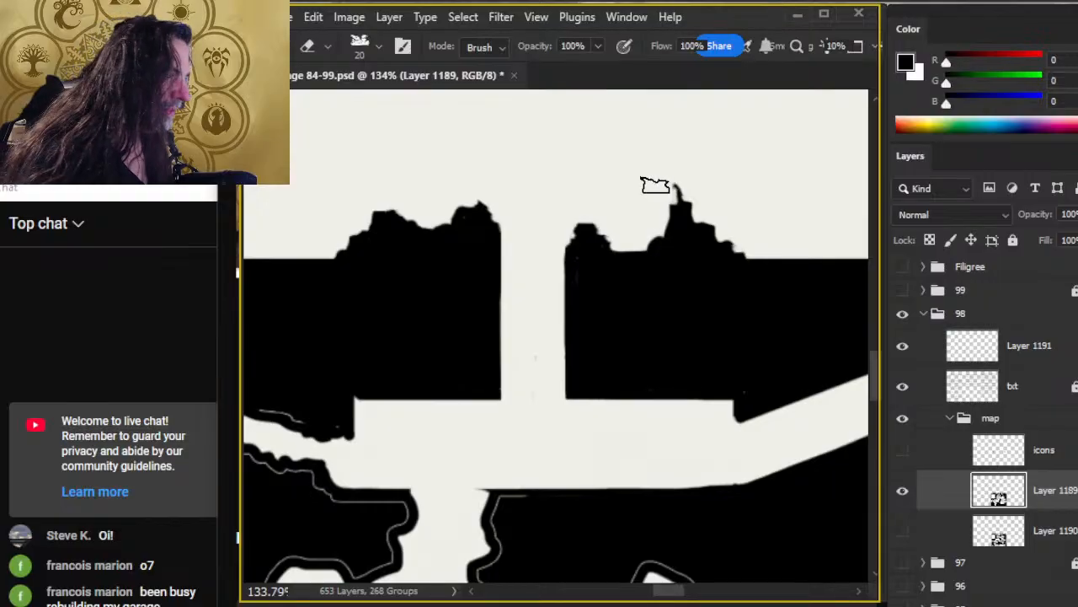
{"action": "key", "text": "b"}
{"action": "key", "text": "e"}
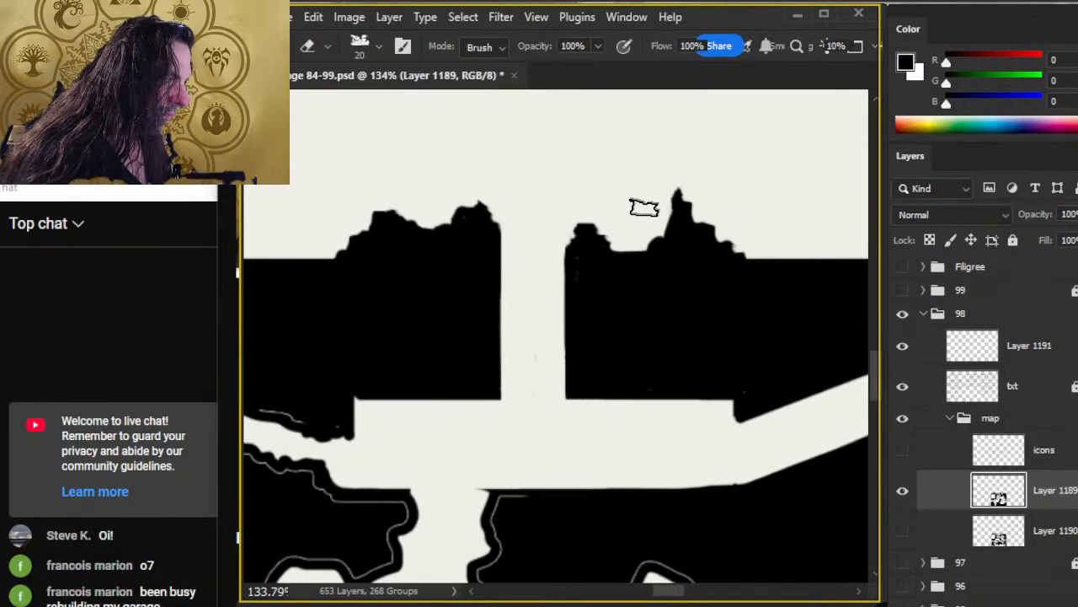
Step: Trim the westernmost ruin's western edge with the black brush and roughen its corner into uneven steps with the textured eraser
{"action": "key", "text": "z"}
{"action": "mouse_move", "coordinate": [621, 328]}
{"action": "left_mouse_down"}
{"action": "mouse_move", "coordinate": [543, 324]}
{"action": "mouse_move", "coordinate": [457, 390]}
{"action": "mouse_move", "coordinate": [481, 352]}
{"action": "mouse_move", "coordinate": [500, 405]}
{"action": "mouse_move", "coordinate": [497, 397]}
{"action": "mouse_move", "coordinate": [424, 453]}
{"action": "mouse_move", "coordinate": [522, 341]}
{"action": "left_mouse_up"}
{"action": "left_click_drag", "start_coordinate": [329, 303], "coordinate": [531, 389]}
{"action": "key", "text": "b"}
{"action": "key", "text": "e"}
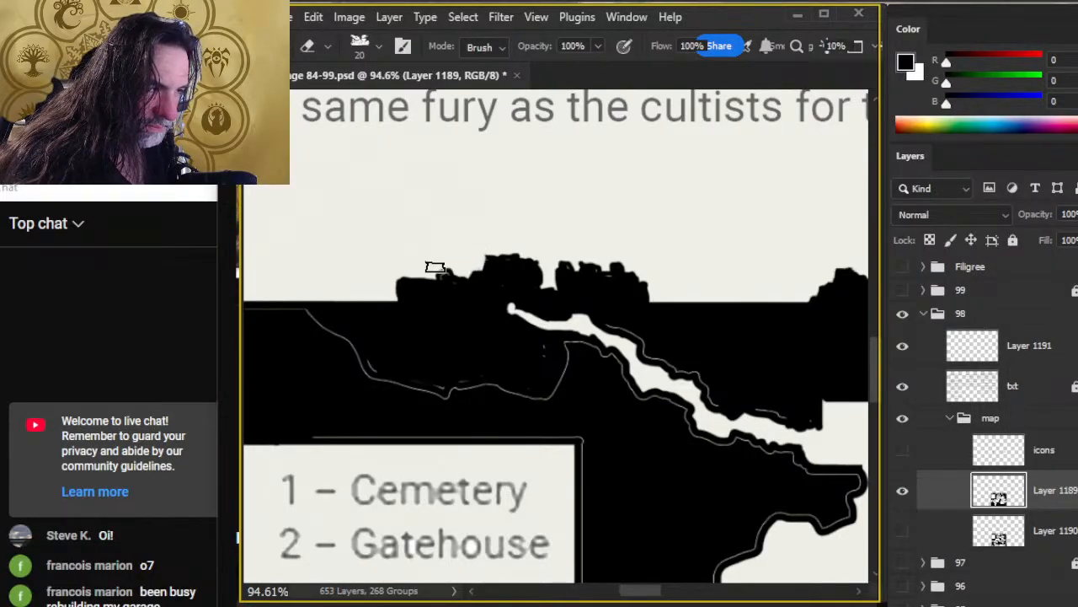
{"action": "key", "text": "b"}
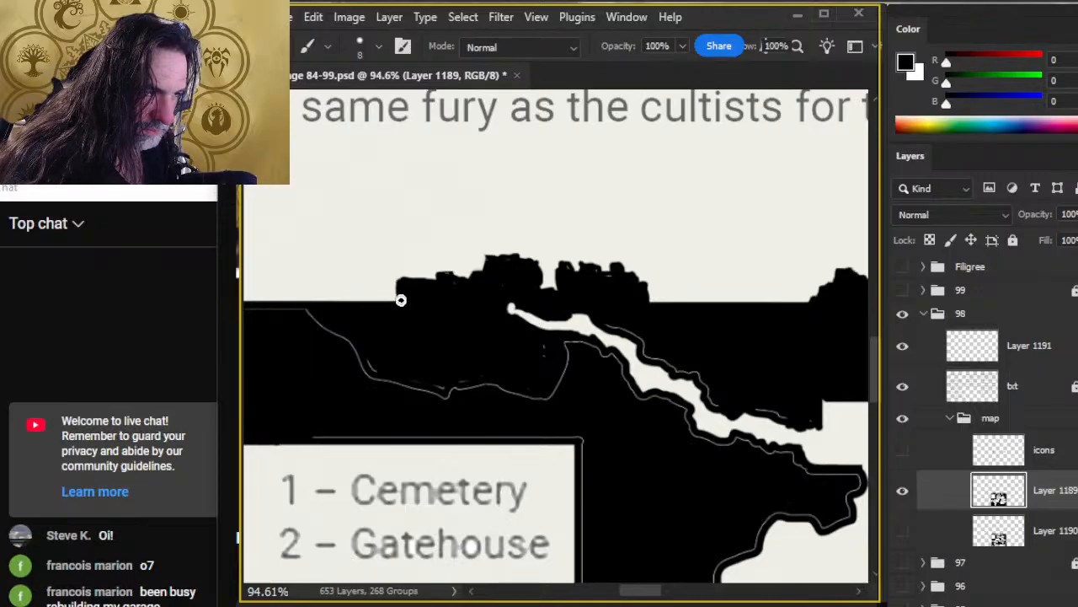
{"action": "key", "text": "e"}
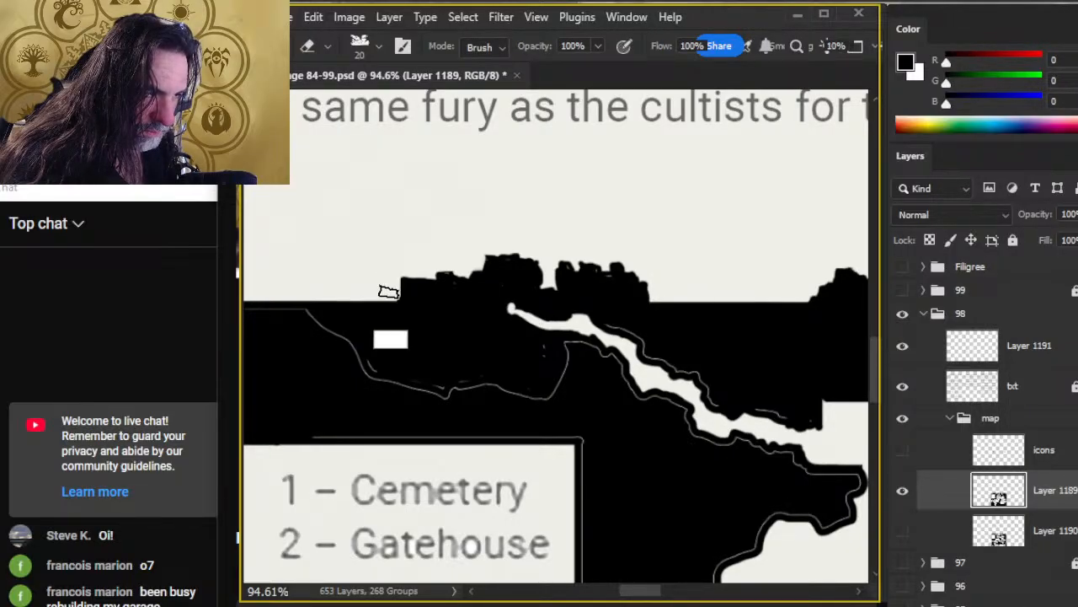
{"action": "key", "text": "b"}
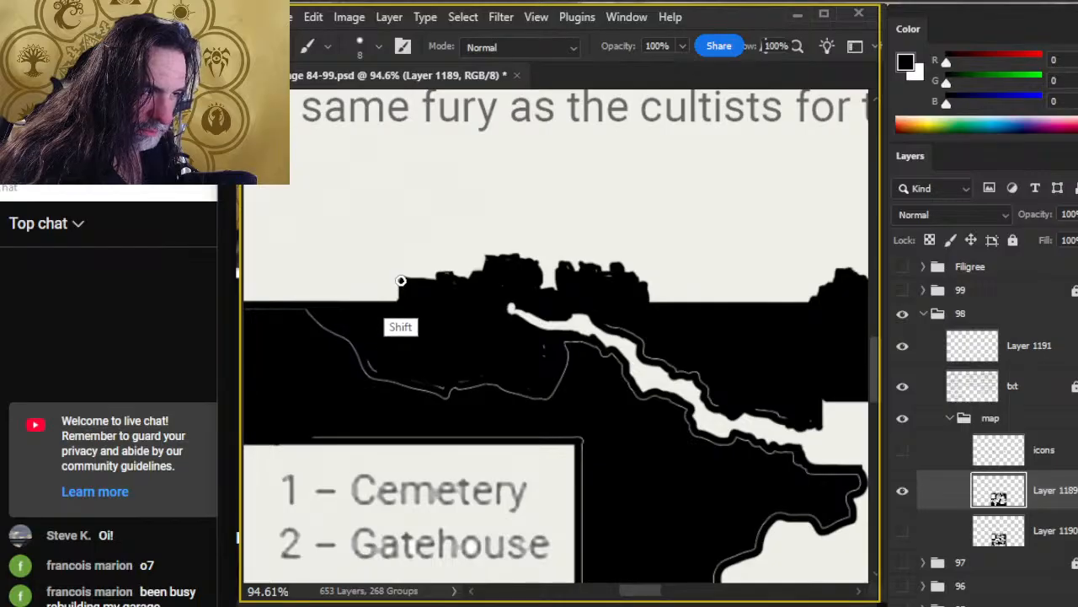
{"action": "left_click_drag", "start_coordinate": [401, 281], "coordinate": [402, 309]}
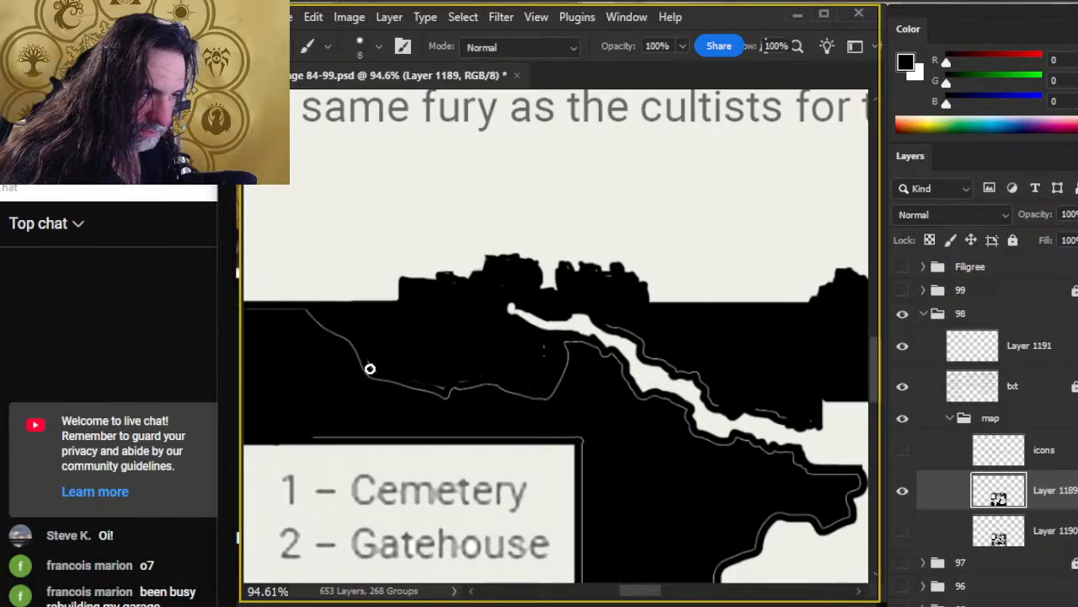
{"action": "key", "text": "e"}
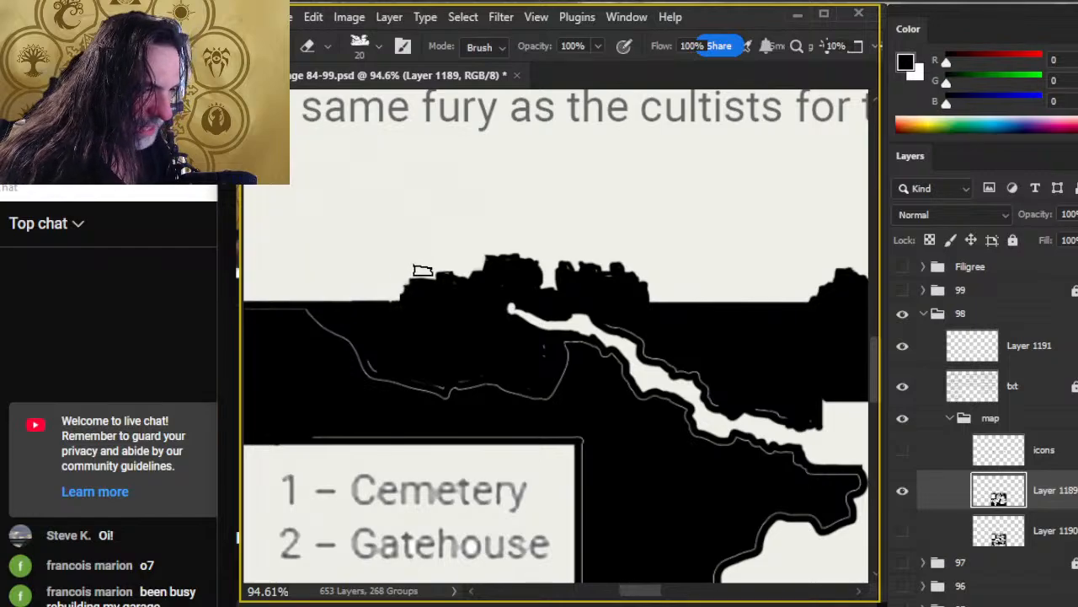
Step: Paint black over the eastern part of the light contour beneath the westernmost ruin and widen the sloping tunnel's underside near its upper bend
{"action": "key", "text": "b"}
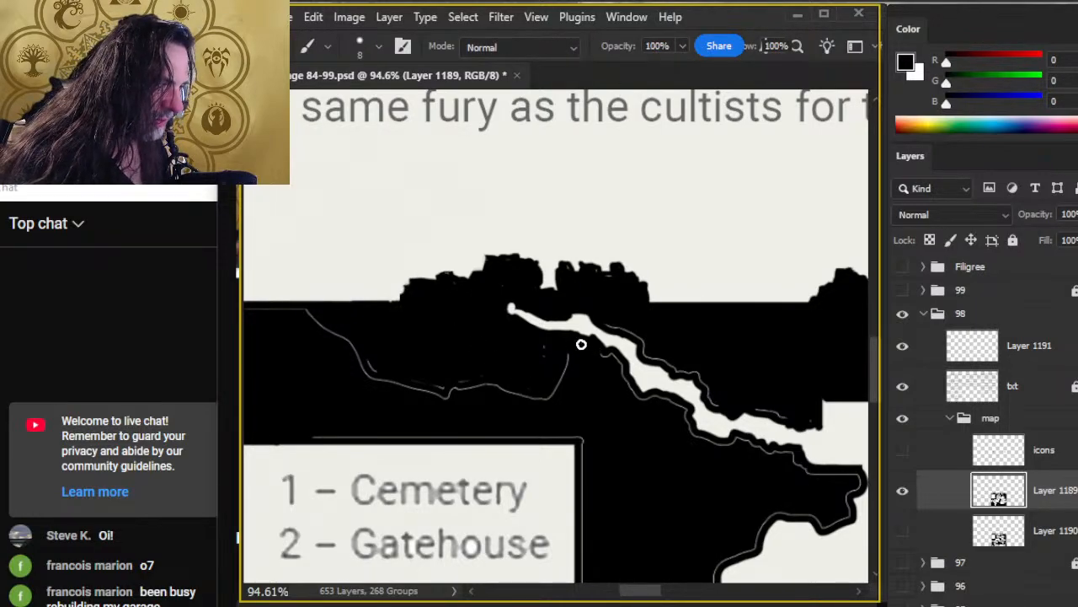
{"action": "left_click_drag", "start_coordinate": [521, 393], "coordinate": [494, 391]}
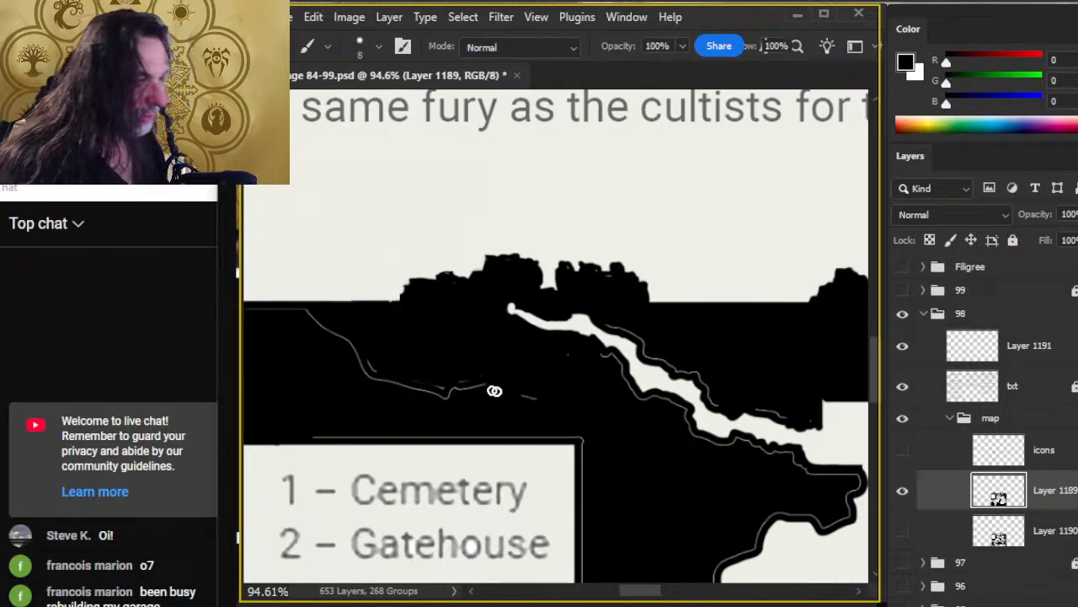
{"action": "left_click_drag", "start_coordinate": [429, 381], "coordinate": [573, 391]}
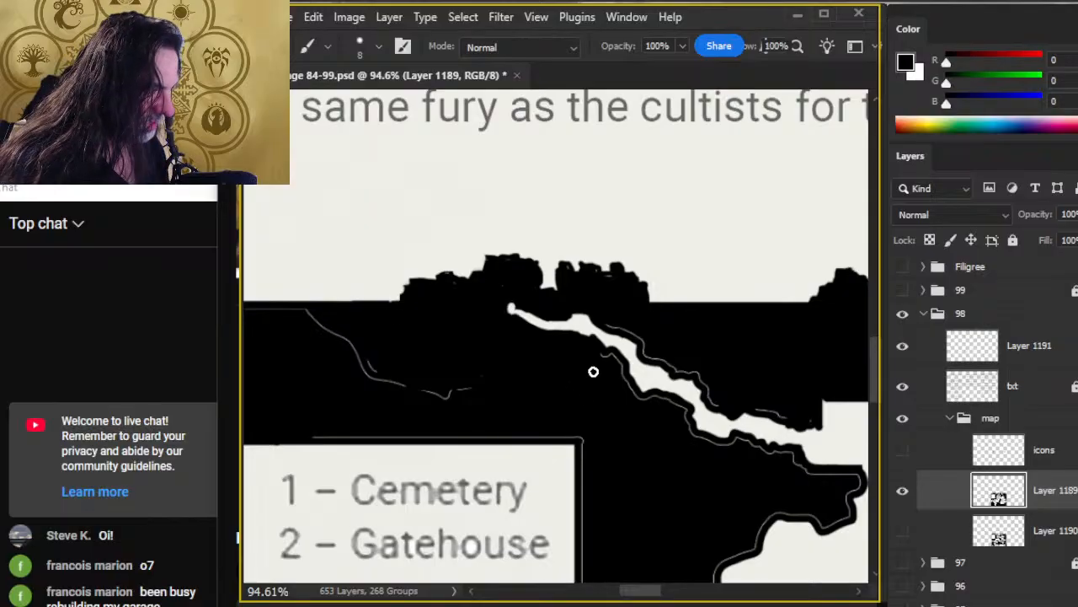
{"action": "key", "text": "e"}
{"action": "left_click_drag", "start_coordinate": [577, 328], "coordinate": [599, 335]}
{"action": "key", "text": "b"}
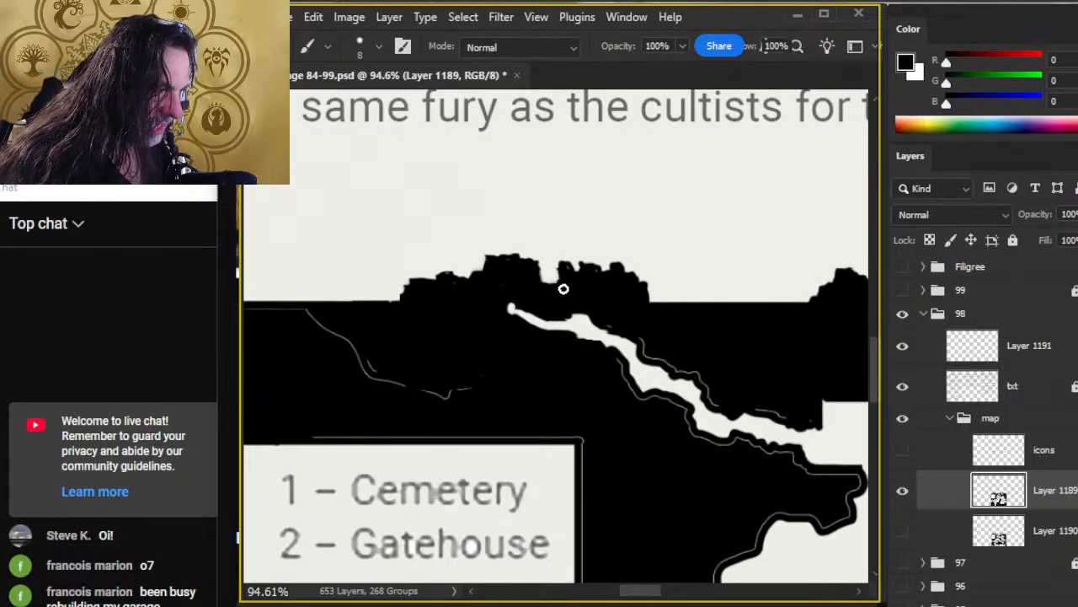
Step: Widen the notch between the westernmost ruin's two blocks and erode its eastern edge with the textured eraser
{"action": "key", "text": "e"}
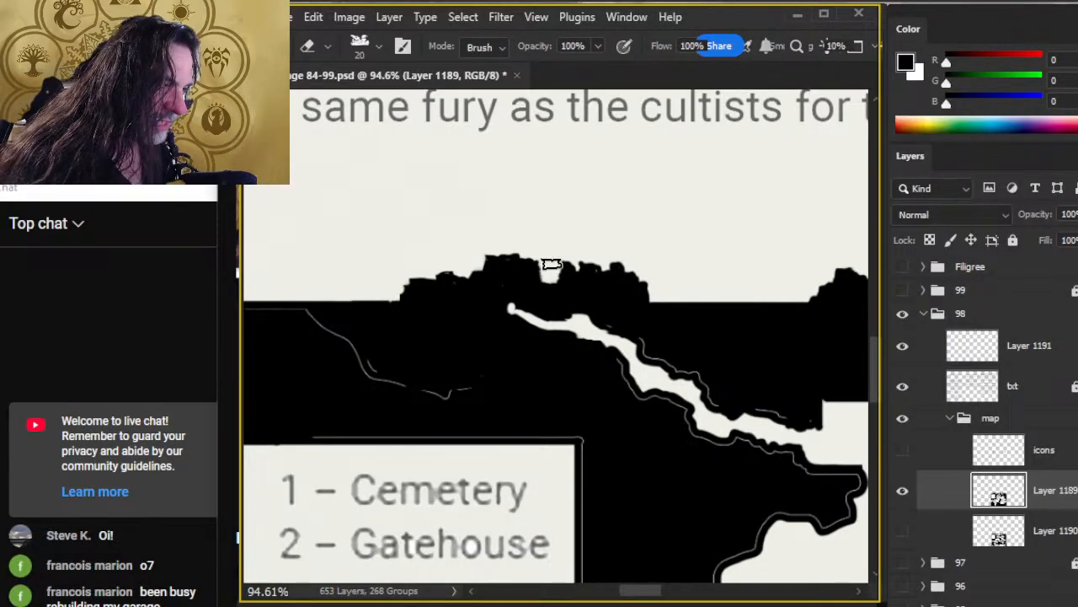
{"action": "left_click_drag", "start_coordinate": [550, 262], "coordinate": [560, 263]}
{"action": "key", "text": "b"}
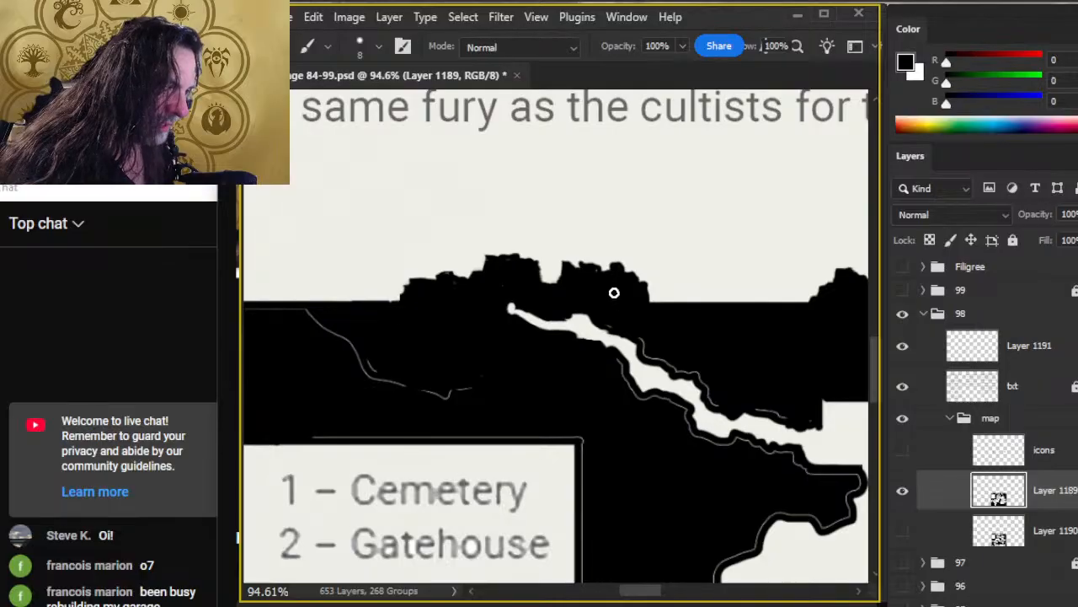
{"action": "key", "text": "e"}
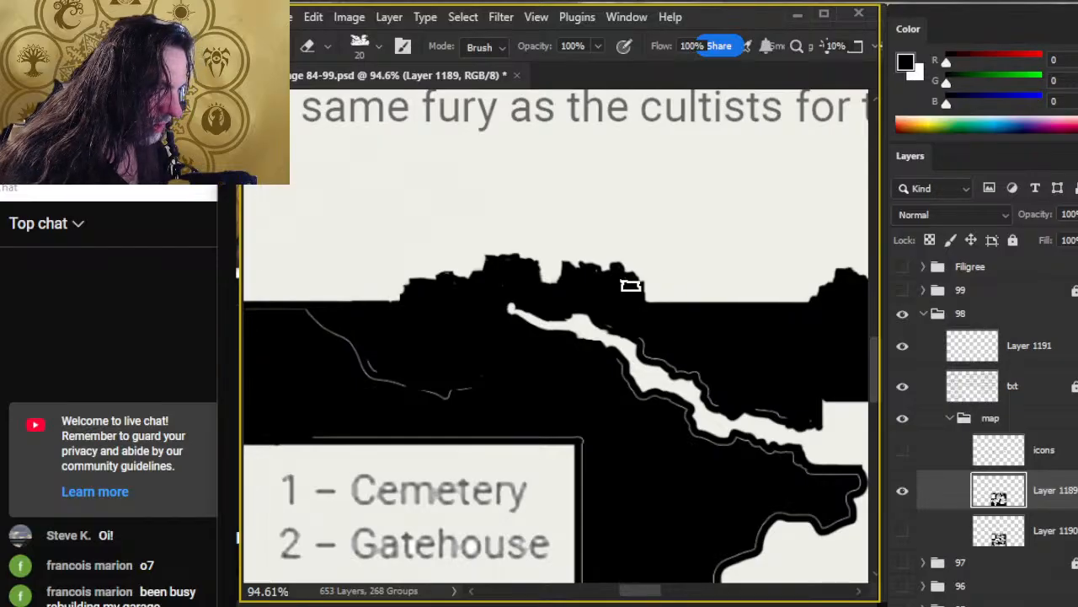
{"action": "key", "text": "b"}
{"action": "key", "text": "e"}
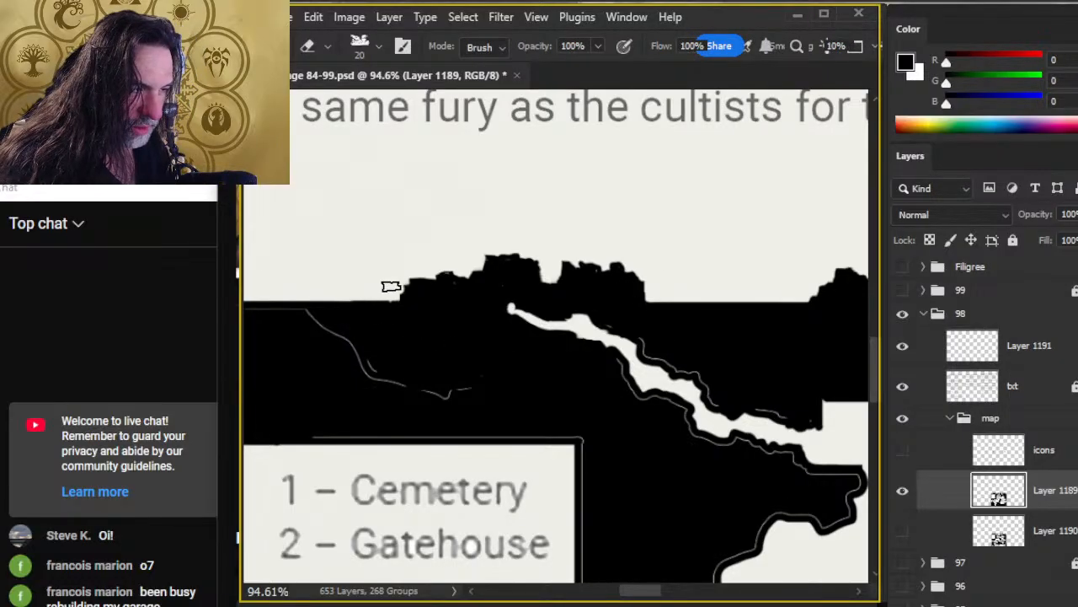
Step: Clean up the ground line at the ruin's western foot and paint over the light horizontal line just beneath the surface
{"action": "key", "text": "r"}
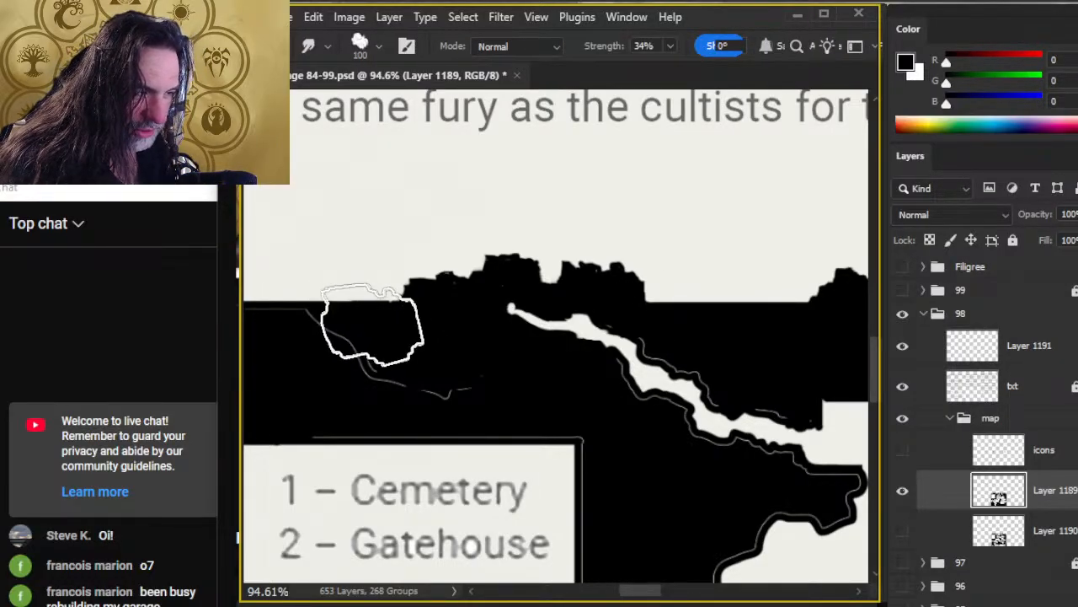
{"action": "key", "text": "b"}
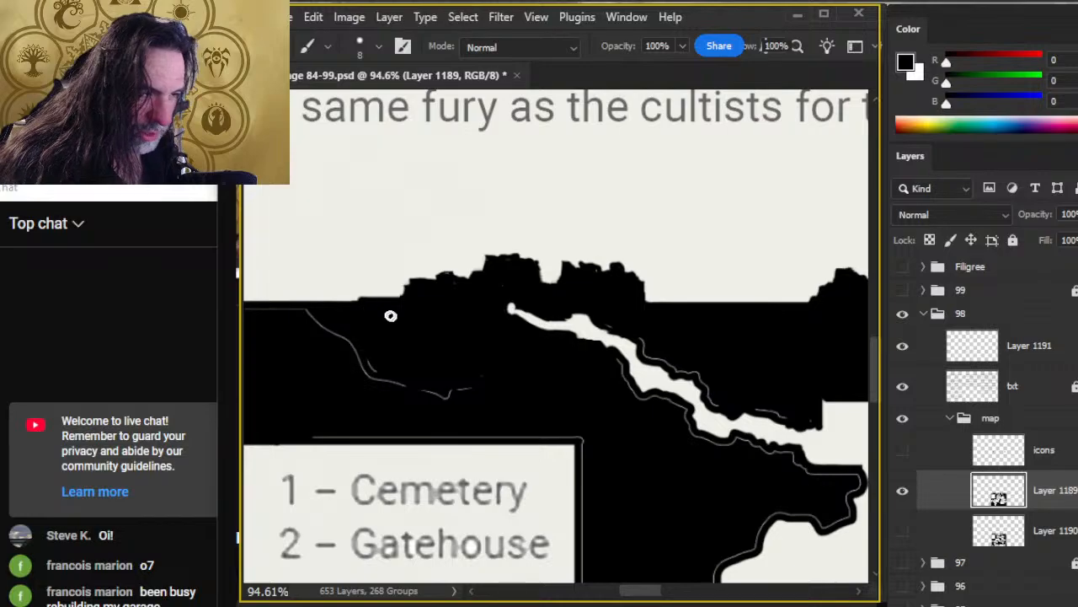
{"action": "left_click", "coordinate": [392, 303], "text": "shift"}
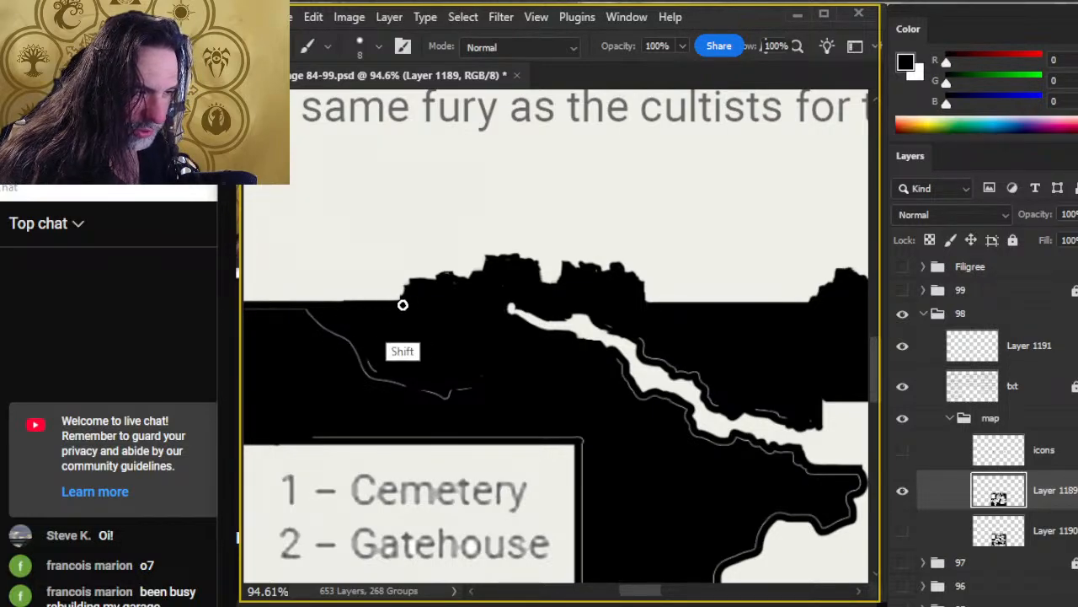
{"action": "scroll", "coordinate": [416, 354], "scroll_direction": "left", "scroll_amount": 4}
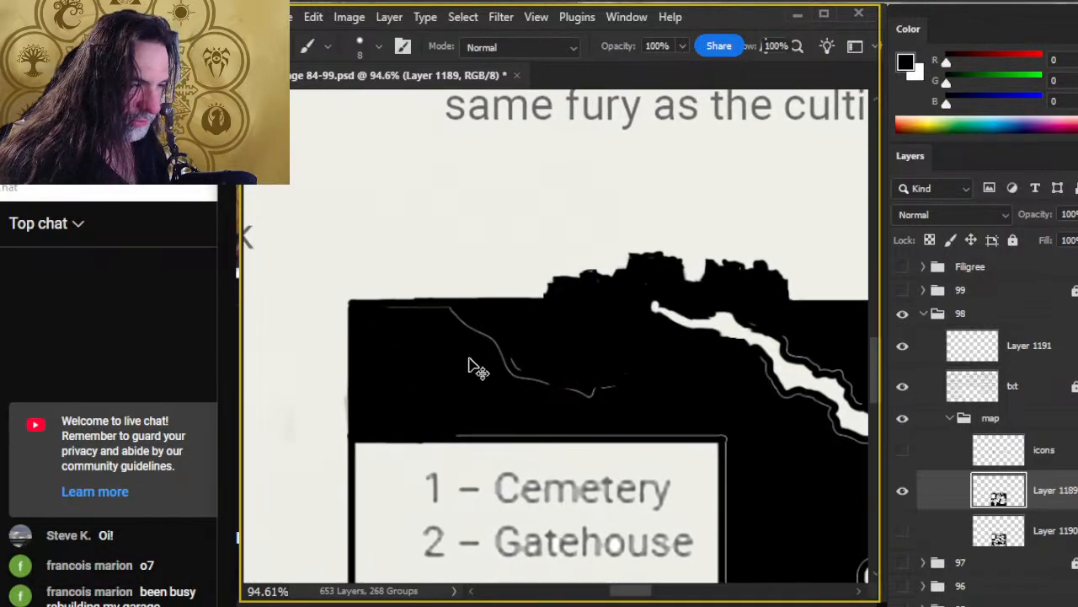
{"action": "key", "text": "ctrl+z"}
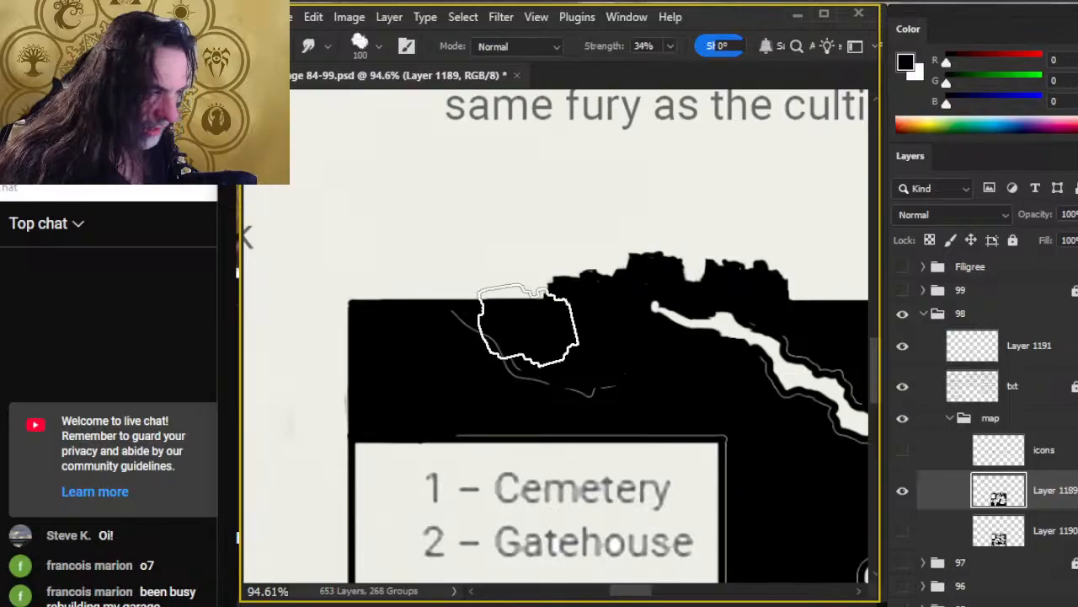
{"action": "key", "text": "e"}
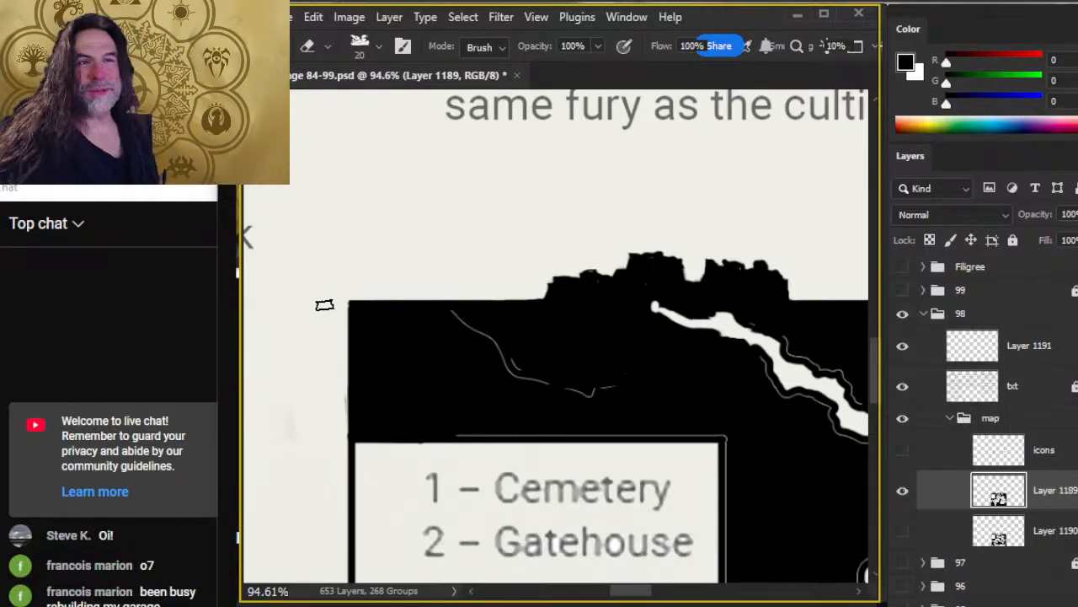
Step: Paint black over the remaining light contour west of the tunnel and the light line along the legend box's upper edge
{"action": "left_click_drag", "start_coordinate": [534, 402], "coordinate": [494, 344]}
{"action": "key", "text": "b"}
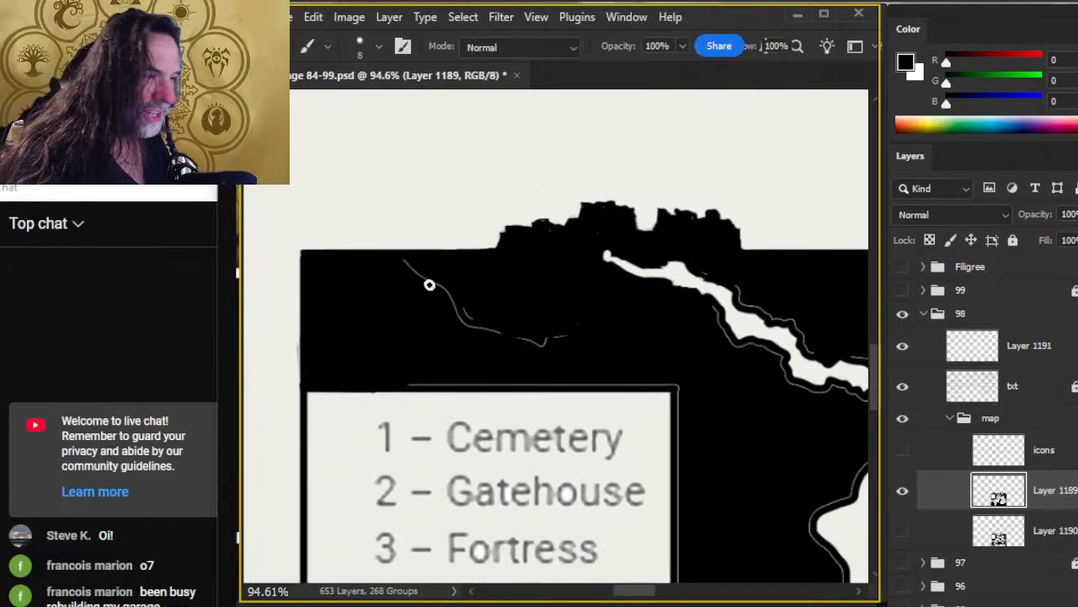
{"action": "left_click_drag", "start_coordinate": [431, 282], "coordinate": [473, 325]}
{"action": "left_click_drag", "start_coordinate": [396, 385], "coordinate": [722, 385]}
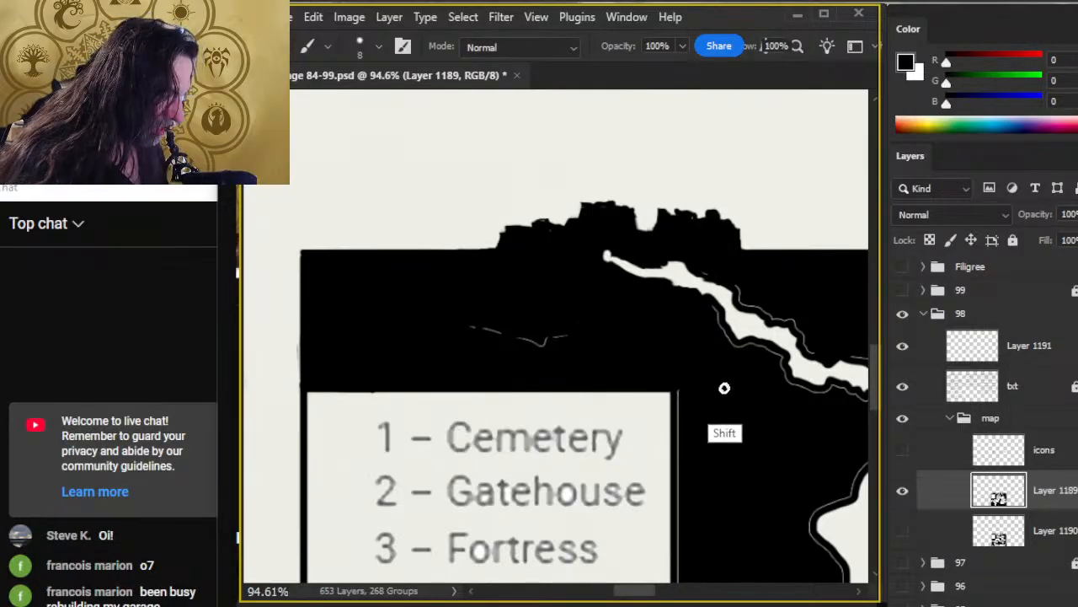
{"action": "left_click_drag", "start_coordinate": [582, 334], "coordinate": [491, 330]}
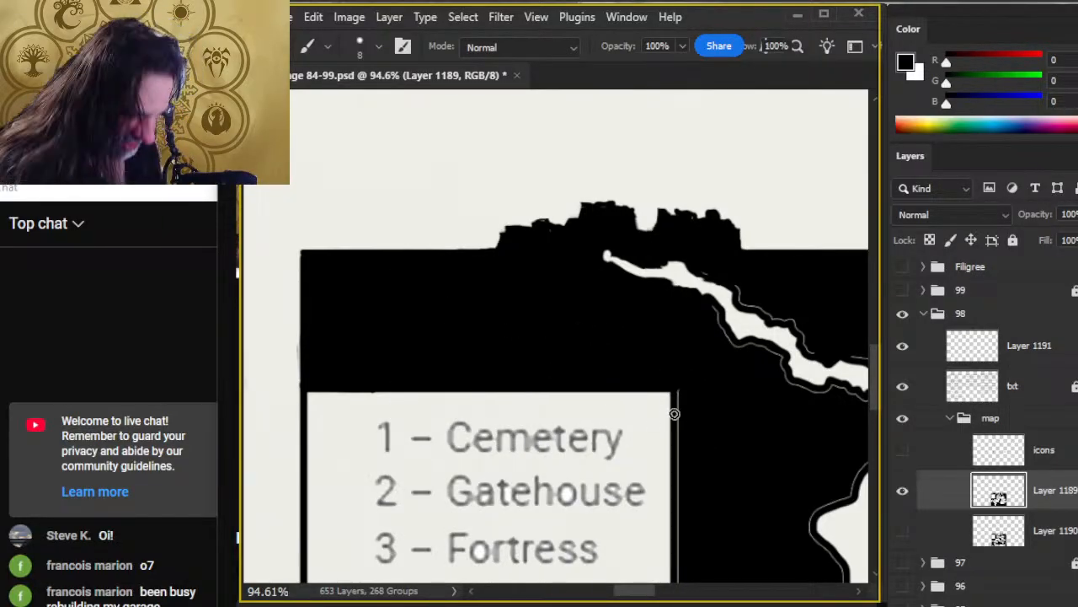
Step: Erase a straight horizontal slot beneath the westernmost ruin at the tunnel's upper end and thin it from above with black
{"action": "left_click_drag", "start_coordinate": [669, 339], "coordinate": [581, 369]}
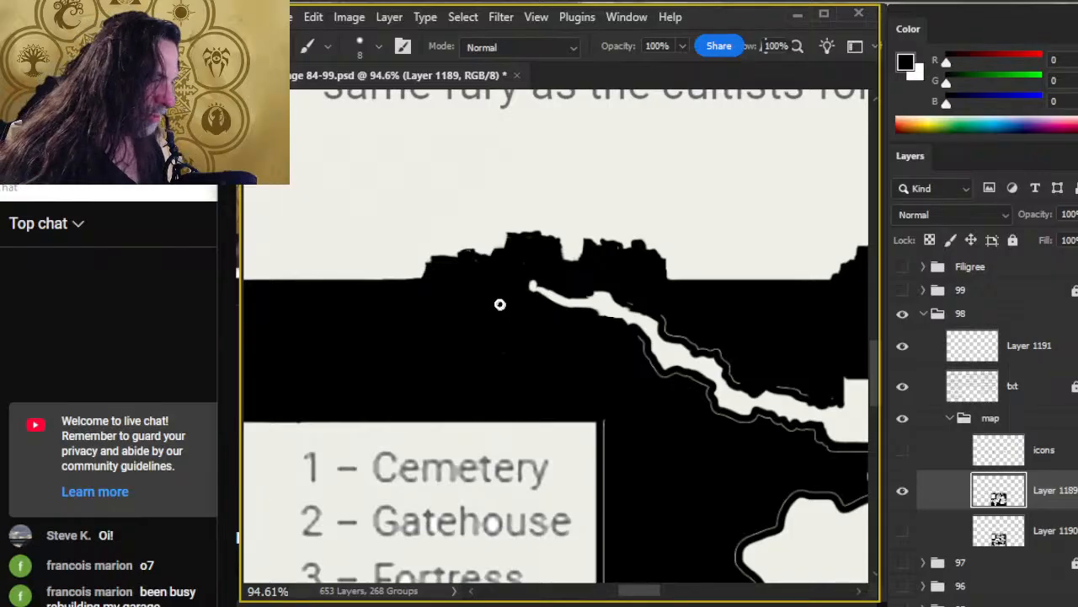
{"action": "key", "text": "e"}
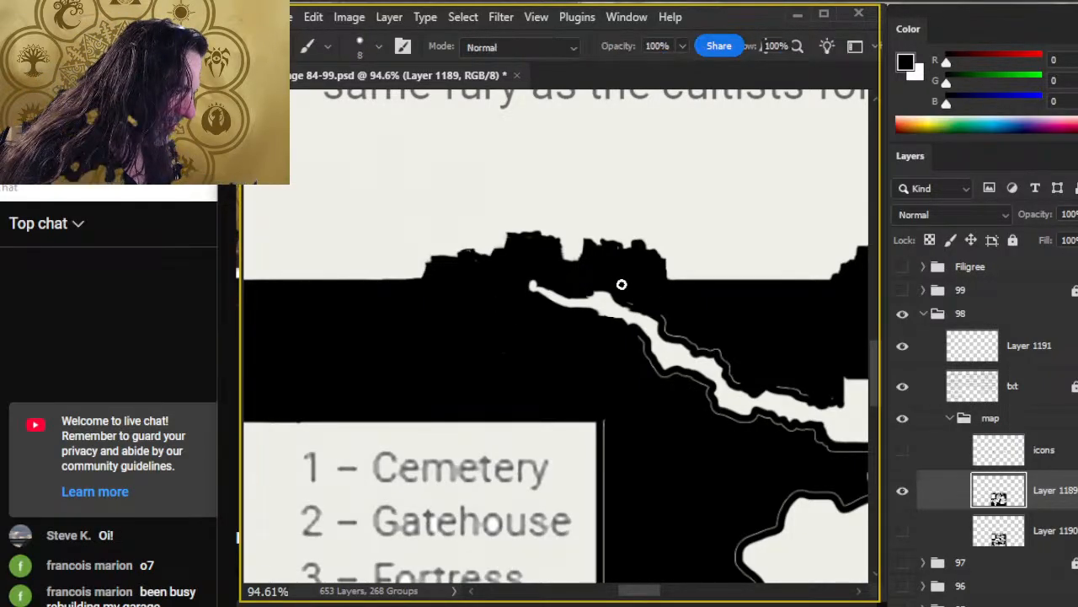
{"action": "left_click_drag", "start_coordinate": [621, 284], "coordinate": [590, 287]}
{"action": "left_click", "coordinate": [628, 283], "text": "shift"}
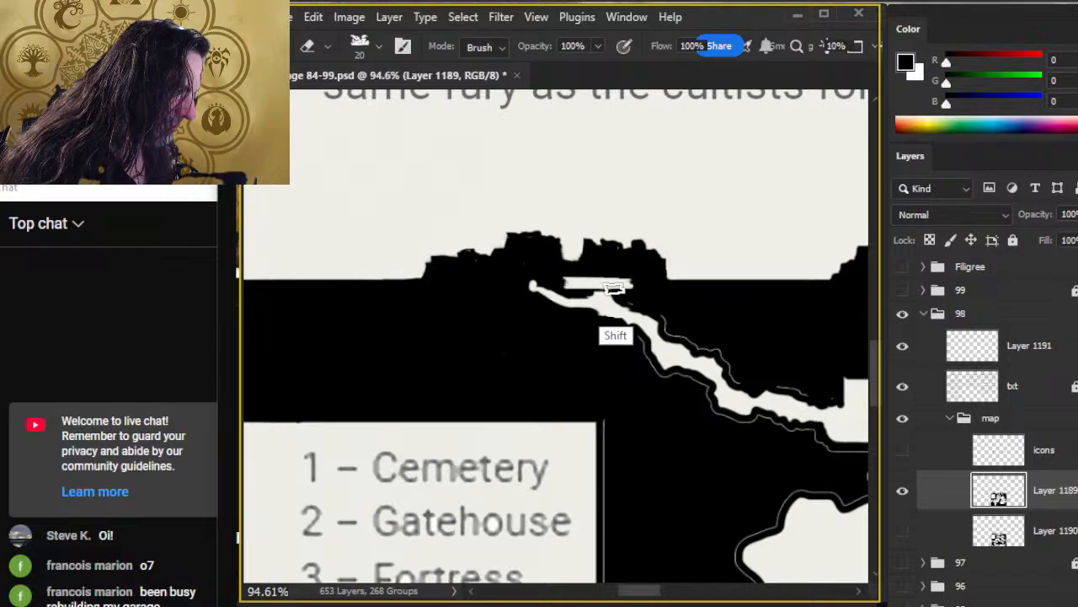
{"action": "left_click", "coordinate": [511, 284], "text": "shift"}
{"action": "key", "text": "b"}
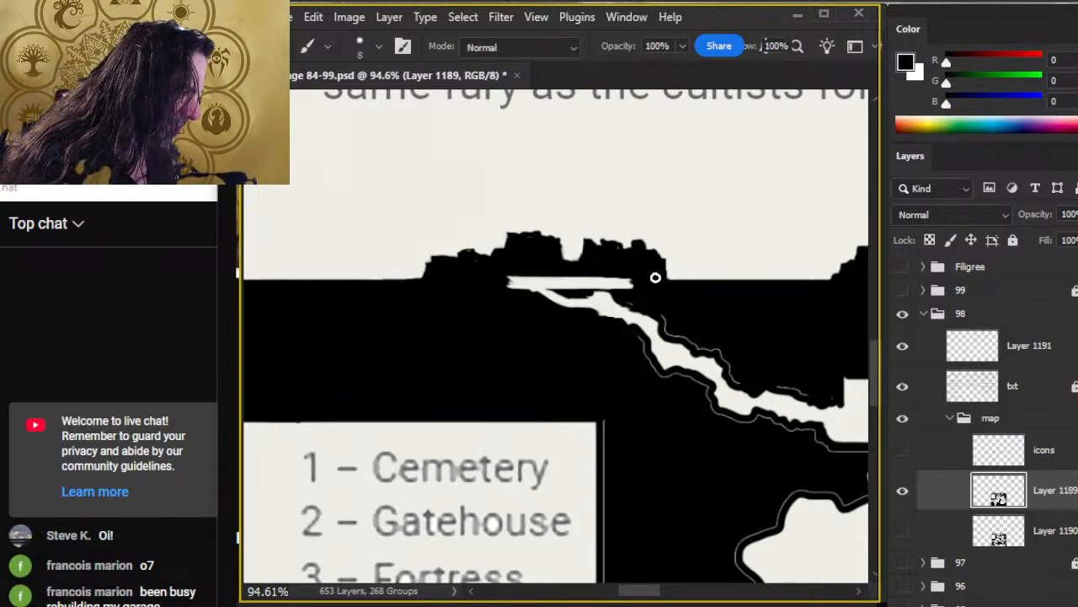
{"action": "left_click", "coordinate": [630, 279]}
{"action": "left_click", "coordinate": [509, 279], "text": "shift"}
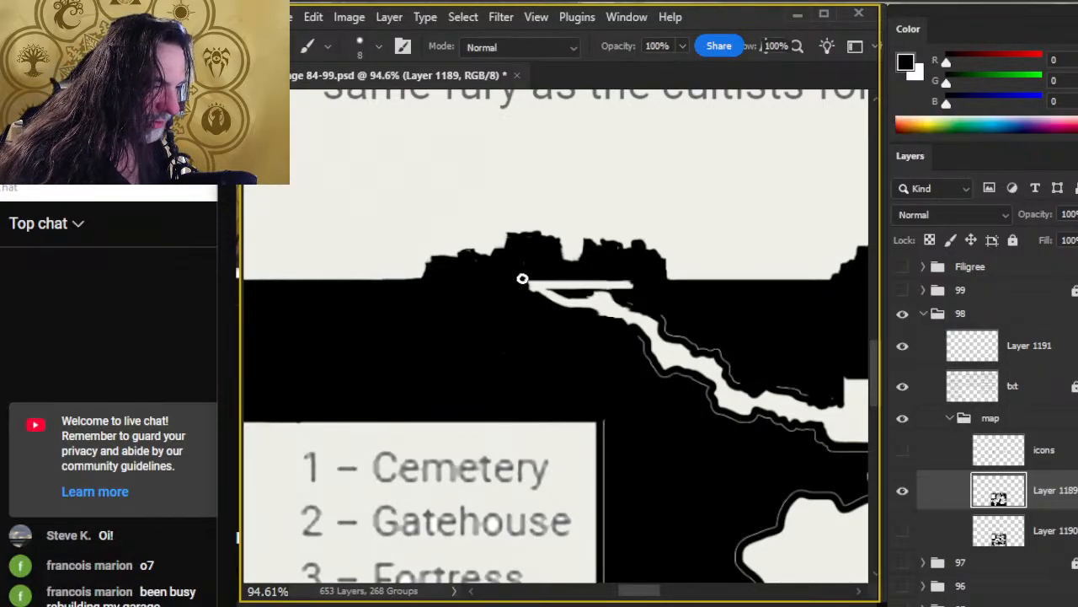
Step: Separate the horizontal slot from the tunnel's upper end with black and extend that end up toward the west with the textured eraser
{"action": "key", "text": "e"}
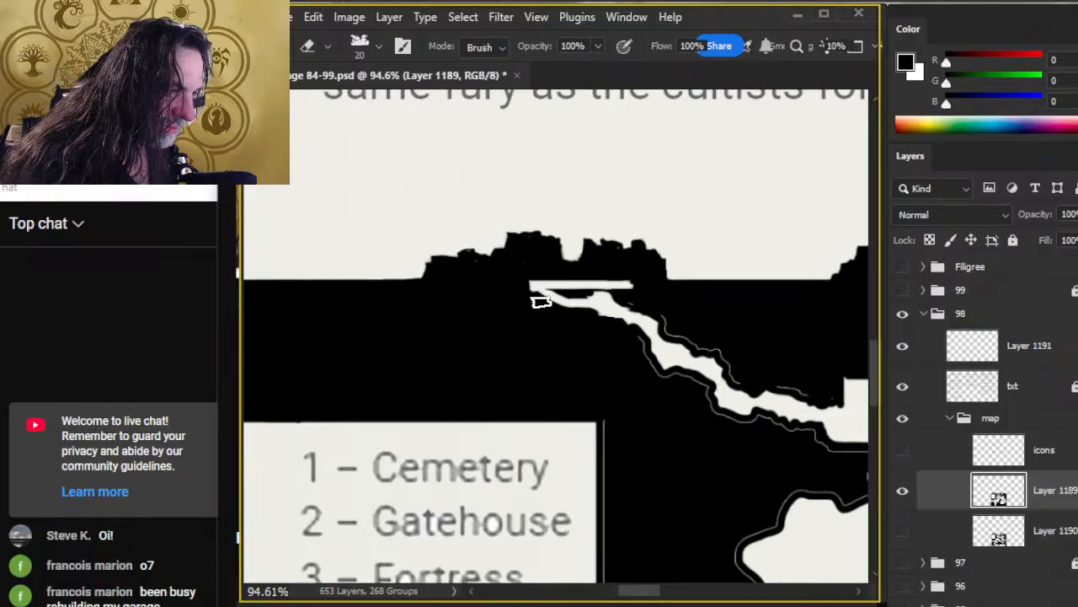
{"action": "key", "text": "b"}
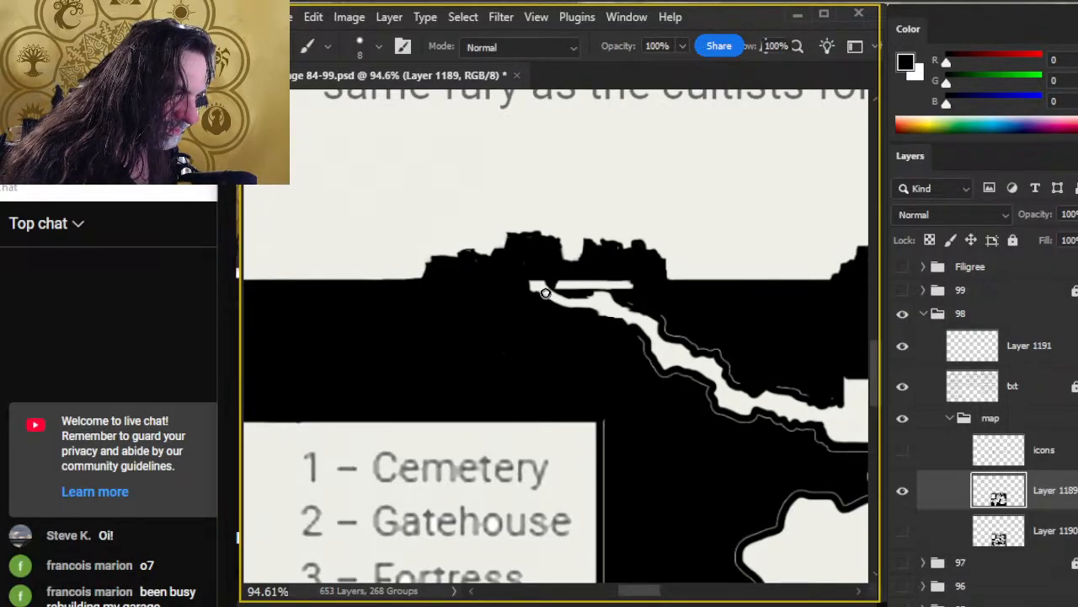
{"action": "key", "text": "e"}
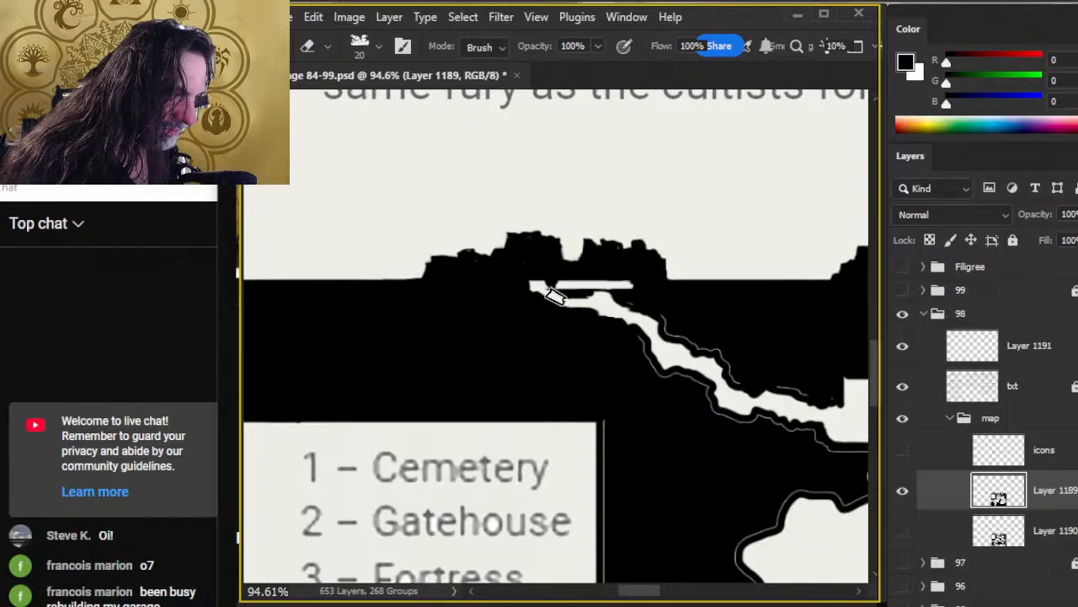
{"action": "left_click_drag", "start_coordinate": [556, 296], "coordinate": [525, 279]}
{"action": "key", "text": "b"}
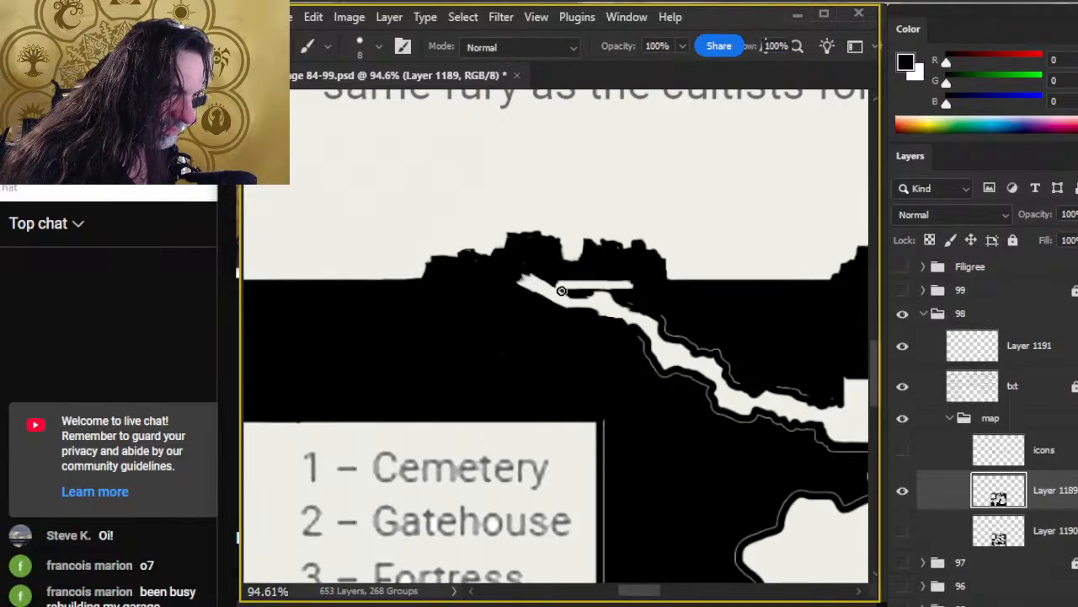
Step: Taper the tunnel's western end into a thin tip, then shorten the slot's western end and connect the slot to the tunnel
{"action": "key", "text": "e"}
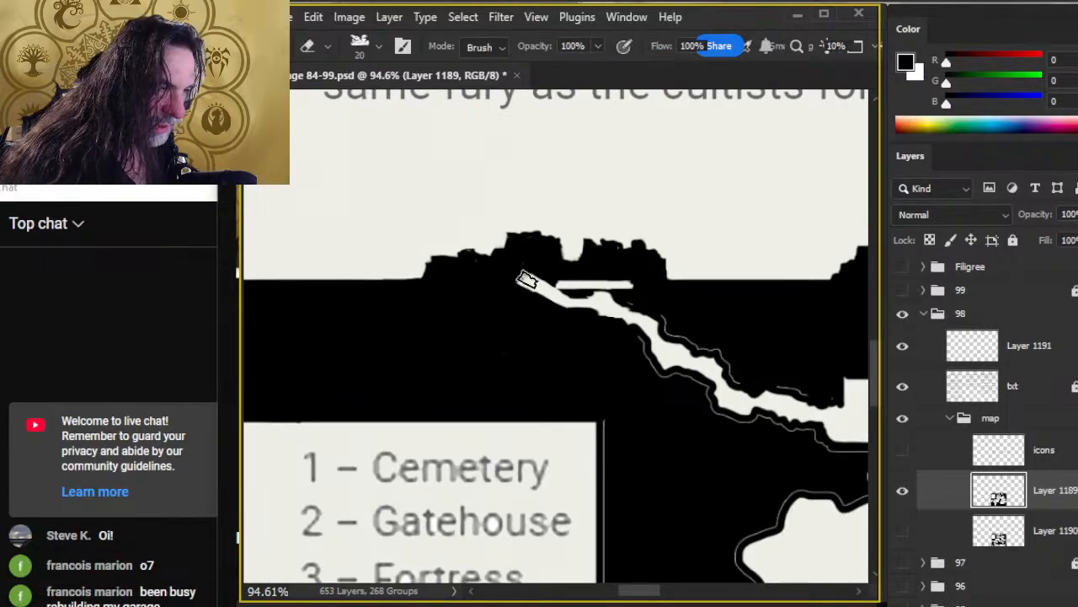
{"action": "mouse_move", "coordinate": [523, 281]}
{"action": "left_mouse_down"}
{"action": "mouse_move", "coordinate": [510, 279]}
{"action": "mouse_move", "coordinate": [524, 298]}
{"action": "left_mouse_up"}
{"action": "key", "text": "b"}
{"action": "key", "text": "shift"}
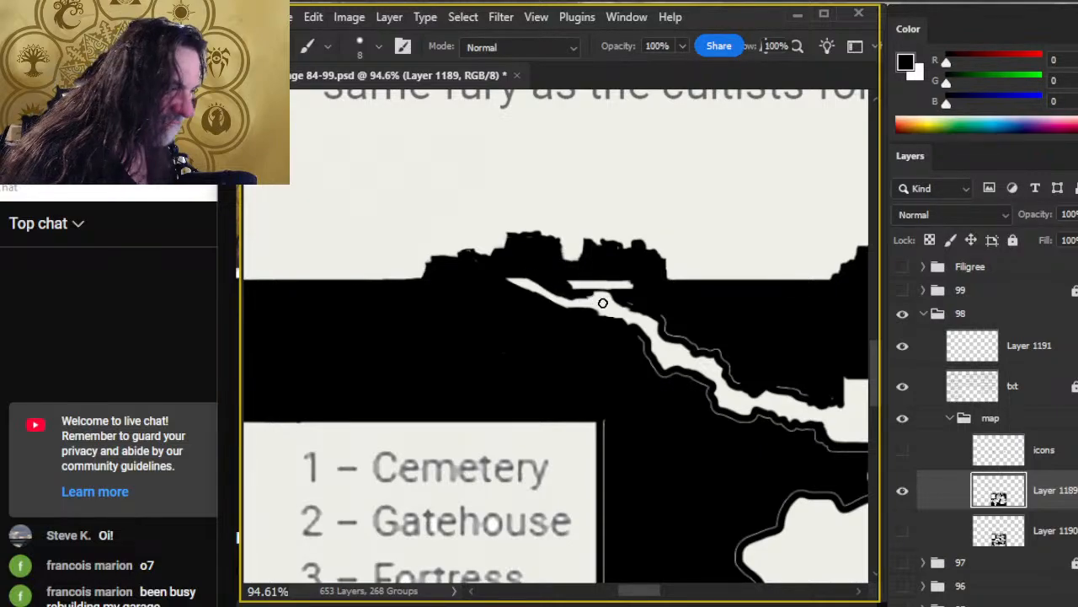
{"action": "key", "text": "e"}
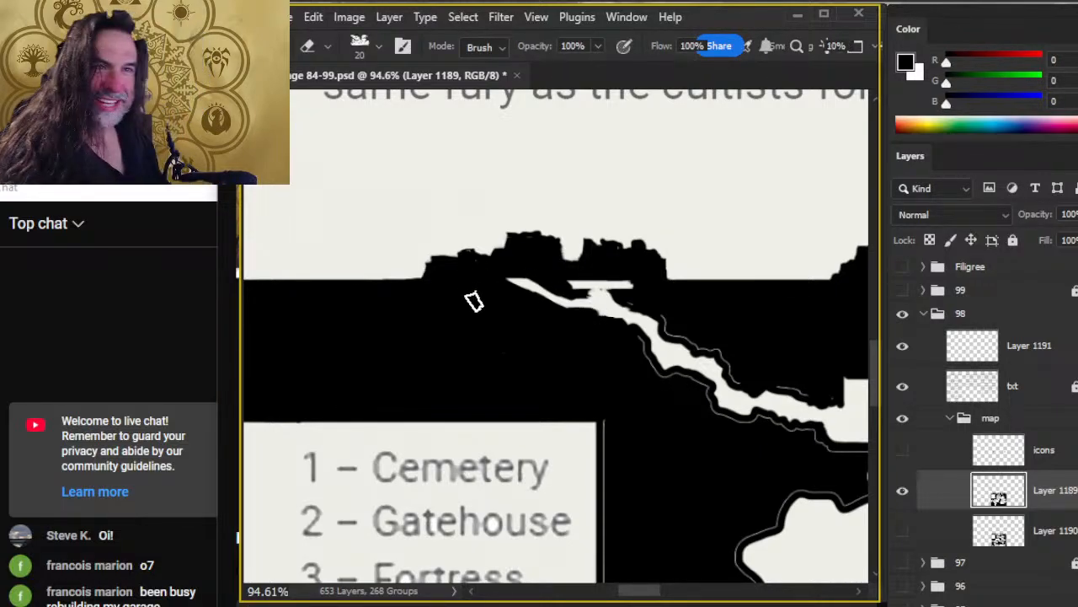
Step: Reduce the horizontal slot beneath the westernmost ruin to a narrow vertical shaft joining the tunnel, alternating black paint and the textured eraser
{"action": "key", "text": "b"}
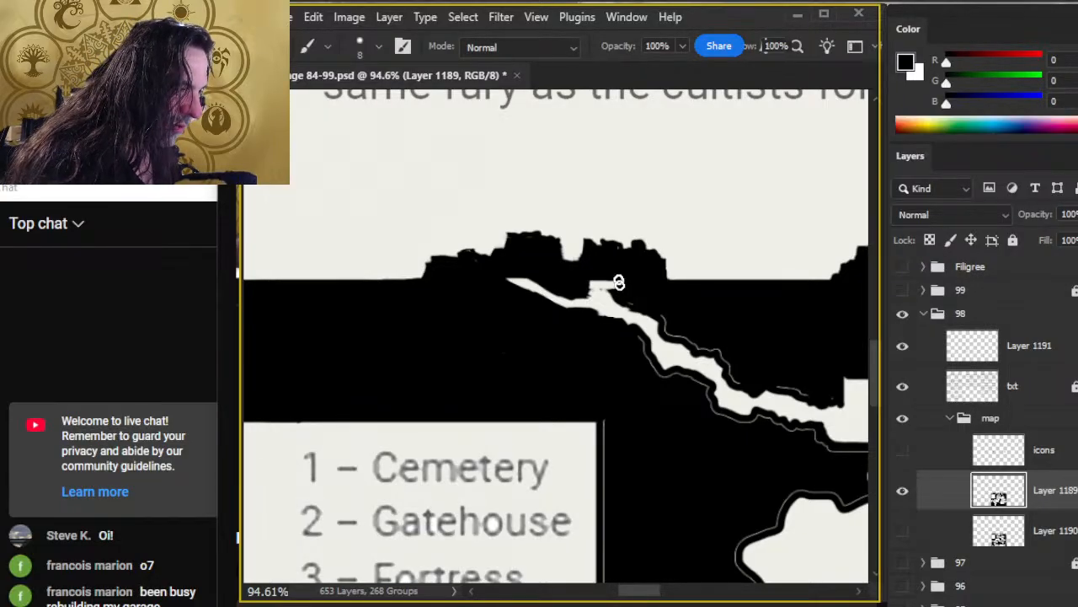
{"action": "key", "text": "e"}
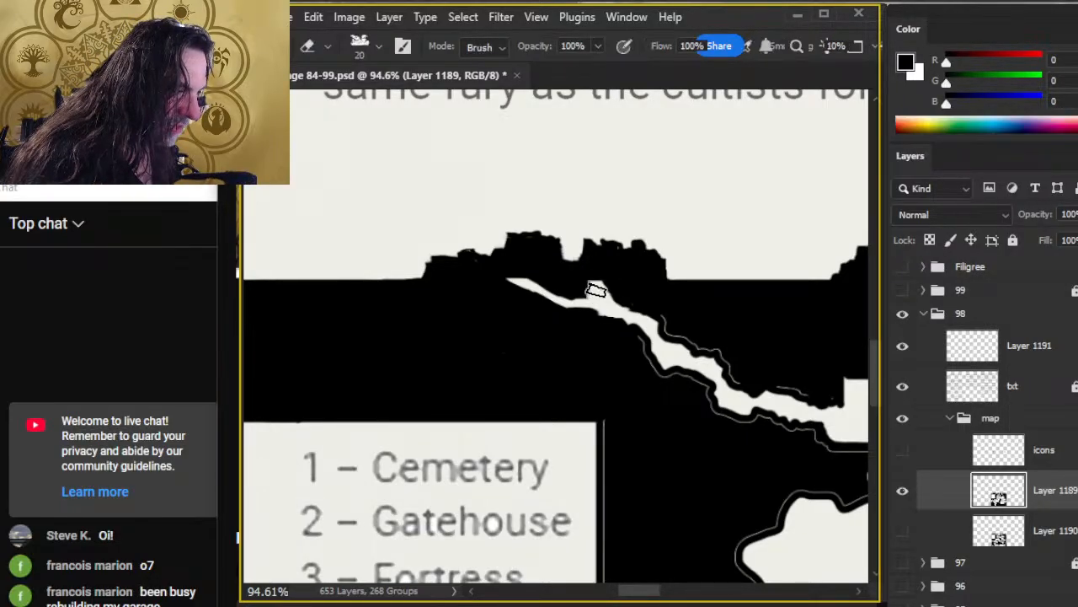
{"action": "left_click_drag", "start_coordinate": [595, 289], "coordinate": [592, 305]}
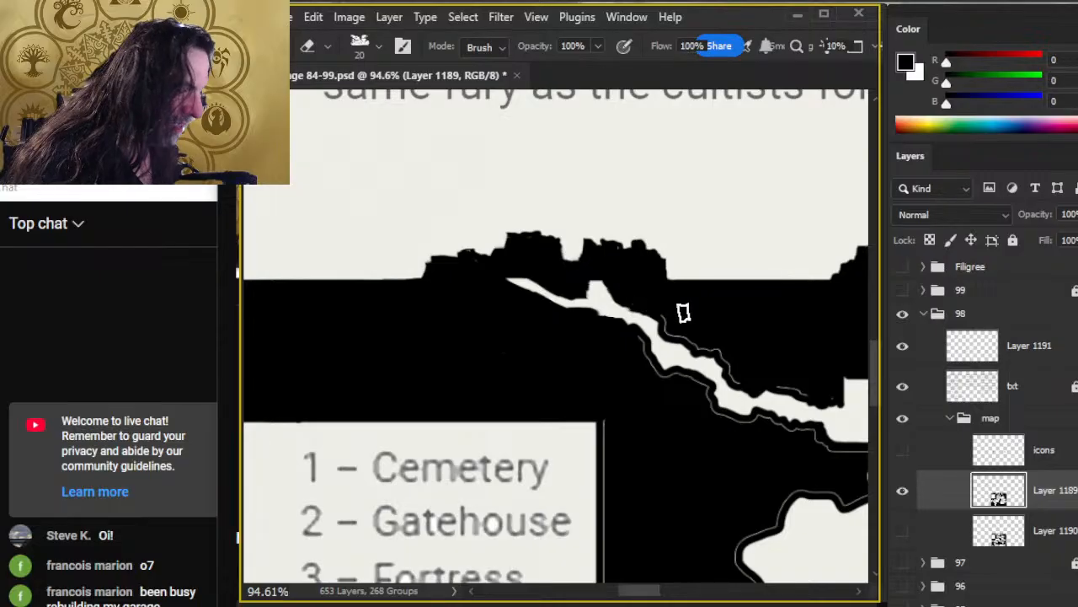
{"action": "key", "text": "b"}
{"action": "key", "text": "e"}
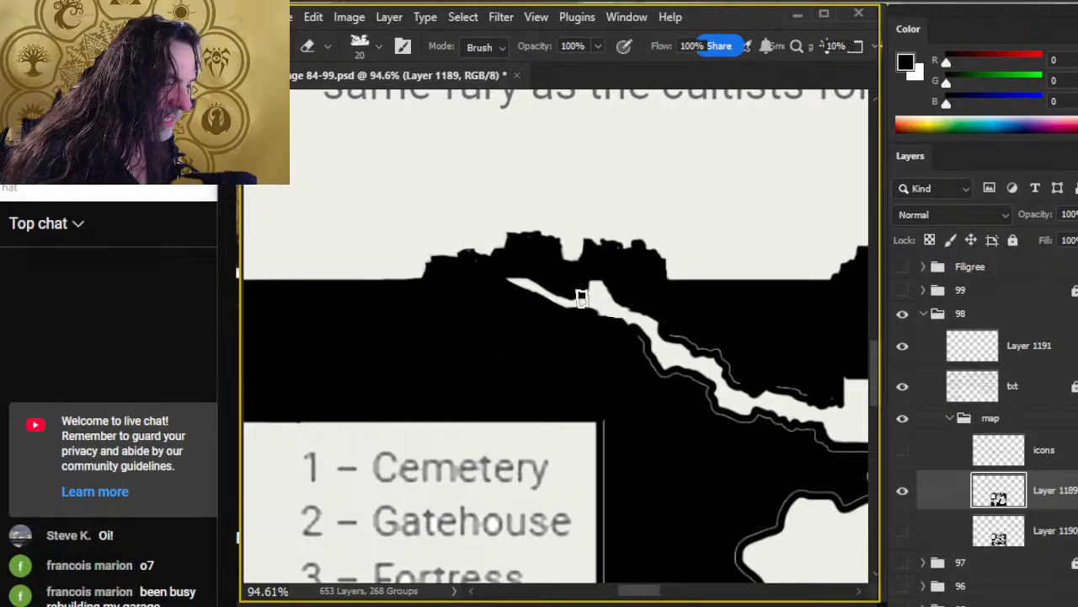
{"action": "key", "text": "b"}
{"action": "left_click_drag", "start_coordinate": [605, 281], "coordinate": [610, 340]}
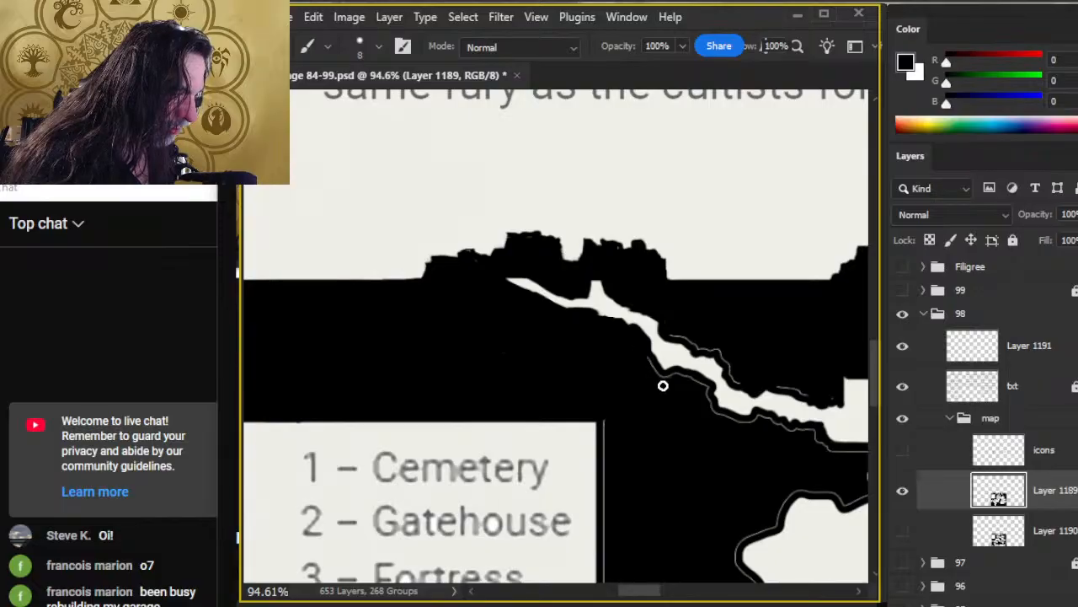
Step: Paint black over the light contour lines along both sides of the tunnel down to the bunker
{"action": "left_click_drag", "start_coordinate": [642, 364], "coordinate": [707, 413]}
{"action": "mouse_move", "coordinate": [631, 369]}
{"action": "left_mouse_down"}
{"action": "mouse_move", "coordinate": [677, 373]}
{"action": "mouse_move", "coordinate": [713, 394]}
{"action": "left_mouse_up"}
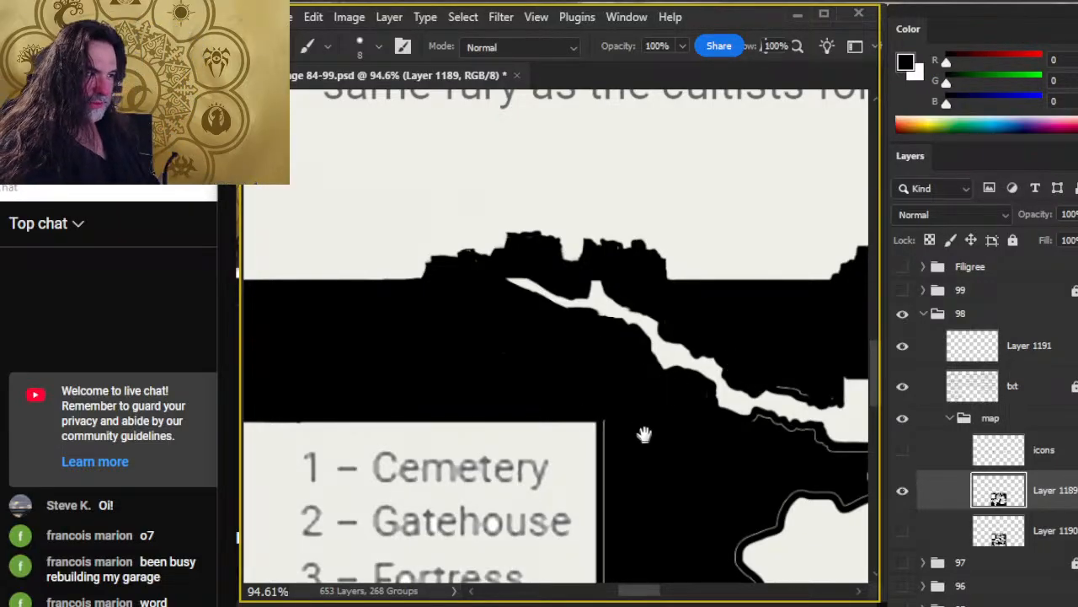
{"action": "left_click_drag", "start_coordinate": [645, 434], "coordinate": [530, 417]}
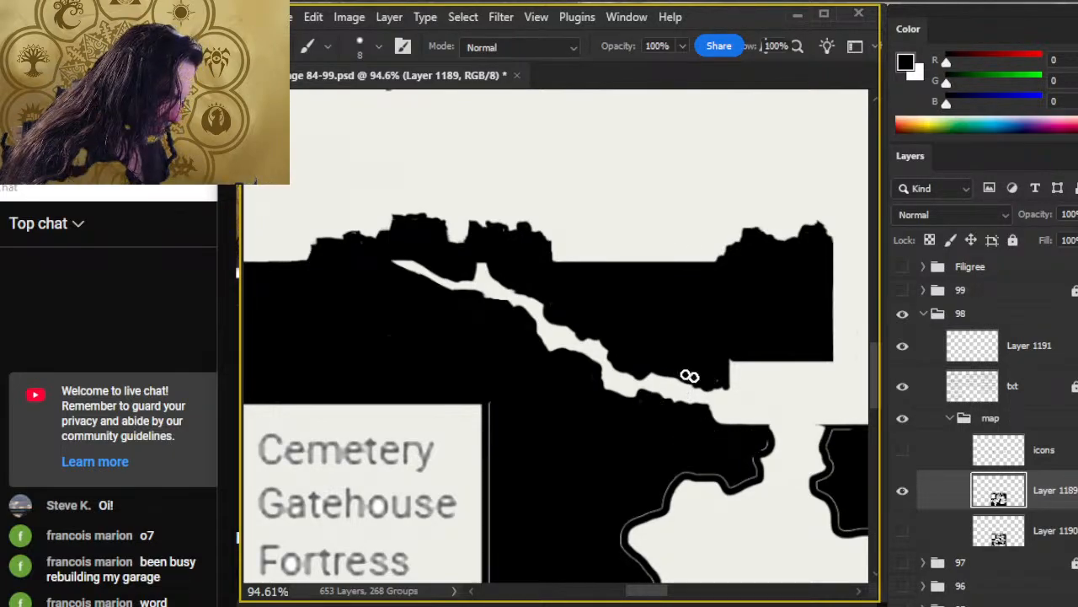
{"action": "mouse_move", "coordinate": [690, 376]}
{"action": "left_mouse_down"}
{"action": "mouse_move", "coordinate": [720, 381]}
{"action": "mouse_move", "coordinate": [722, 348]}
{"action": "left_mouse_up"}
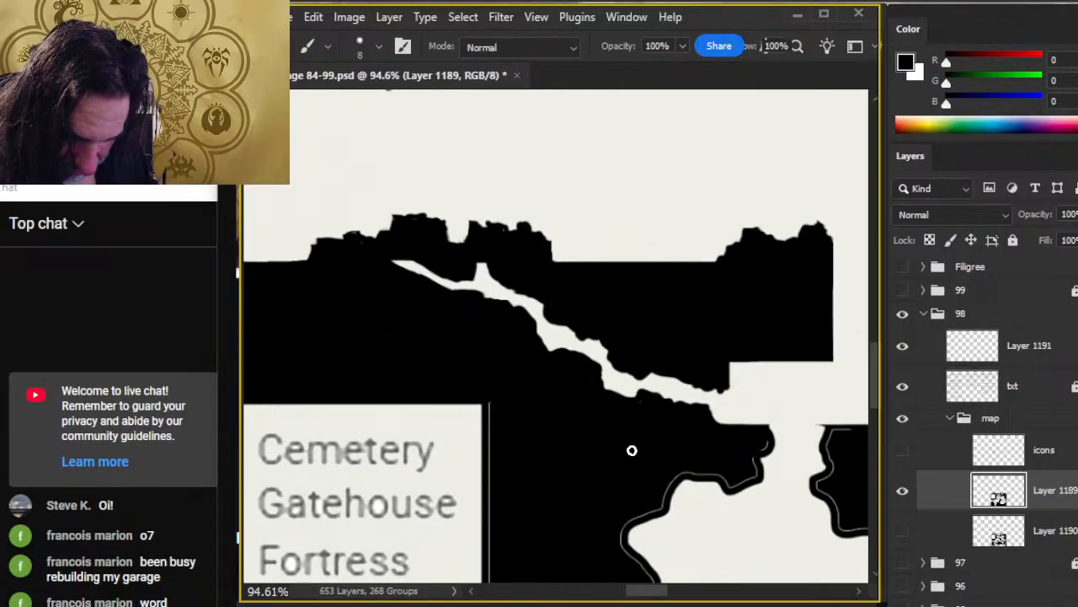
Step: Clean the rock edge where the cave meets the bunker and paint black over the light contour along the cave's western wall
{"action": "mouse_move", "coordinate": [636, 426]}
{"action": "left_mouse_down"}
{"action": "mouse_move", "coordinate": [450, 332]}
{"action": "mouse_move", "coordinate": [491, 432]}
{"action": "left_mouse_up"}
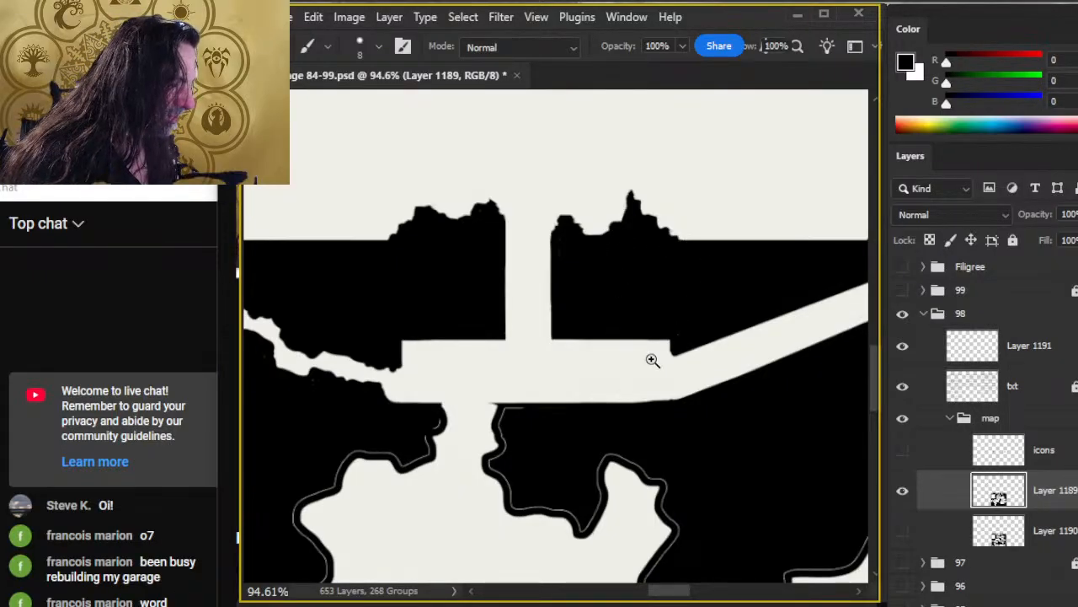
{"action": "left_click_drag", "start_coordinate": [652, 360], "coordinate": [558, 360]}
{"action": "left_click_drag", "start_coordinate": [498, 421], "coordinate": [611, 209]}
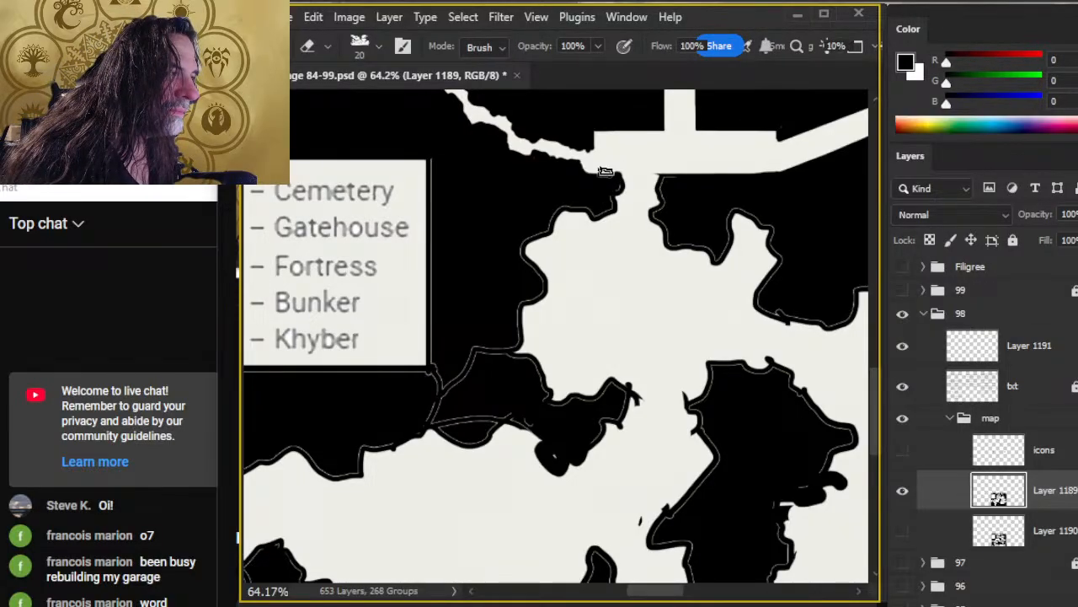
{"action": "key", "text": "shift"}
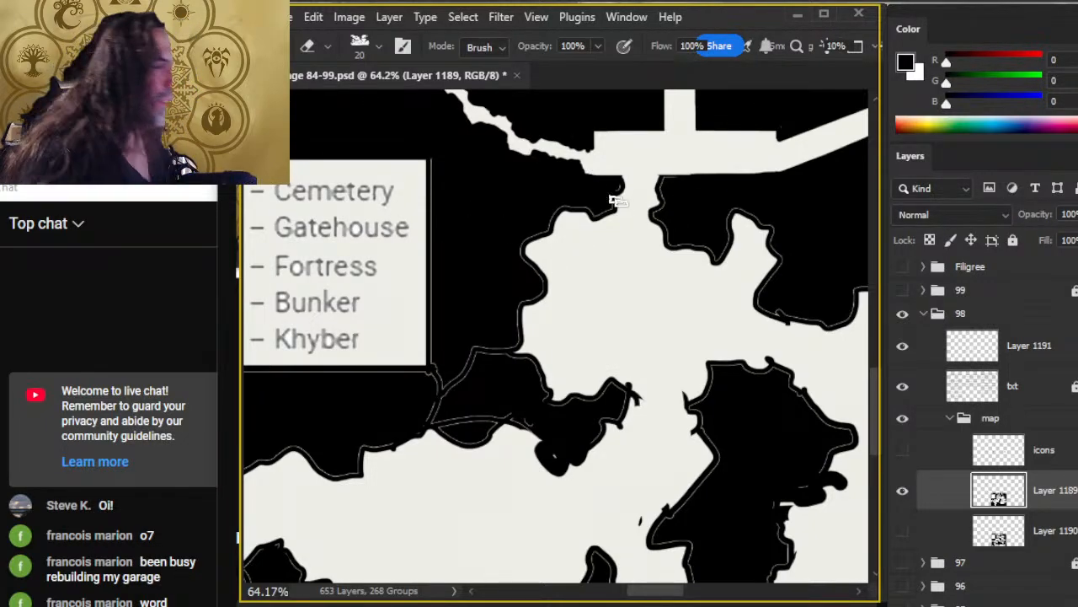
{"action": "key", "text": "b"}
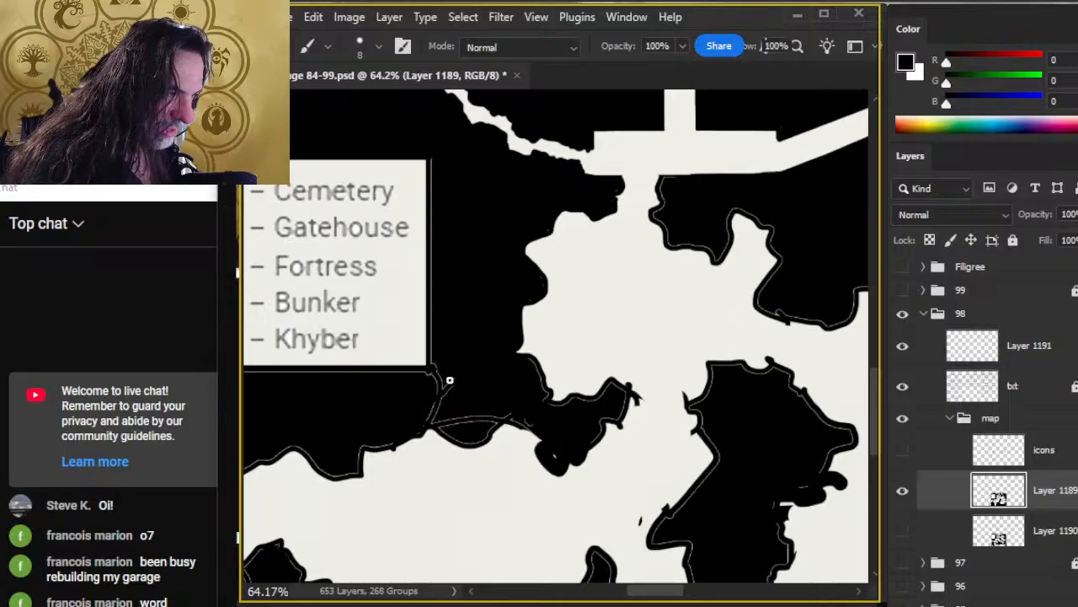
Step: Paint black over the light lines along the legend box's eastern and lower edges and at the map's western border just below it
{"action": "left_click_drag", "start_coordinate": [432, 366], "coordinate": [422, 145]}
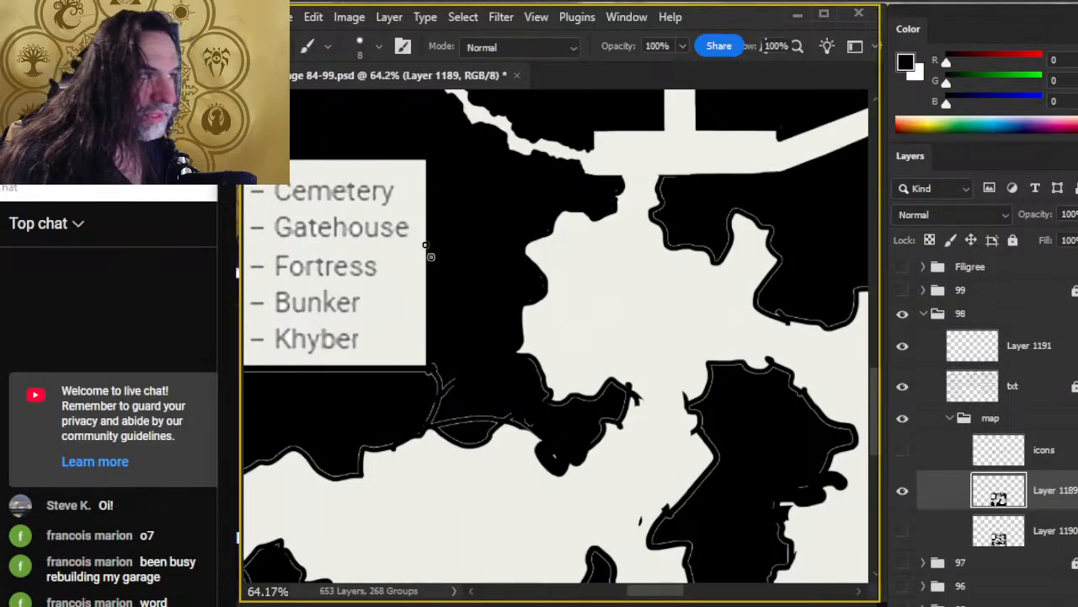
{"action": "left_click_drag", "start_coordinate": [450, 342], "coordinate": [597, 255]}
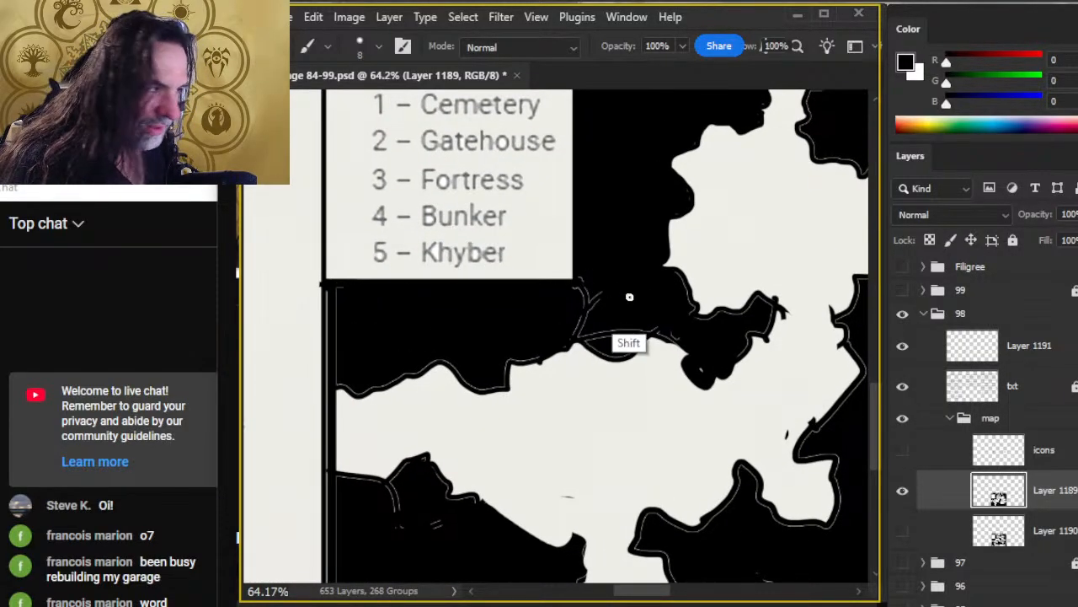
{"action": "key", "text": "e"}
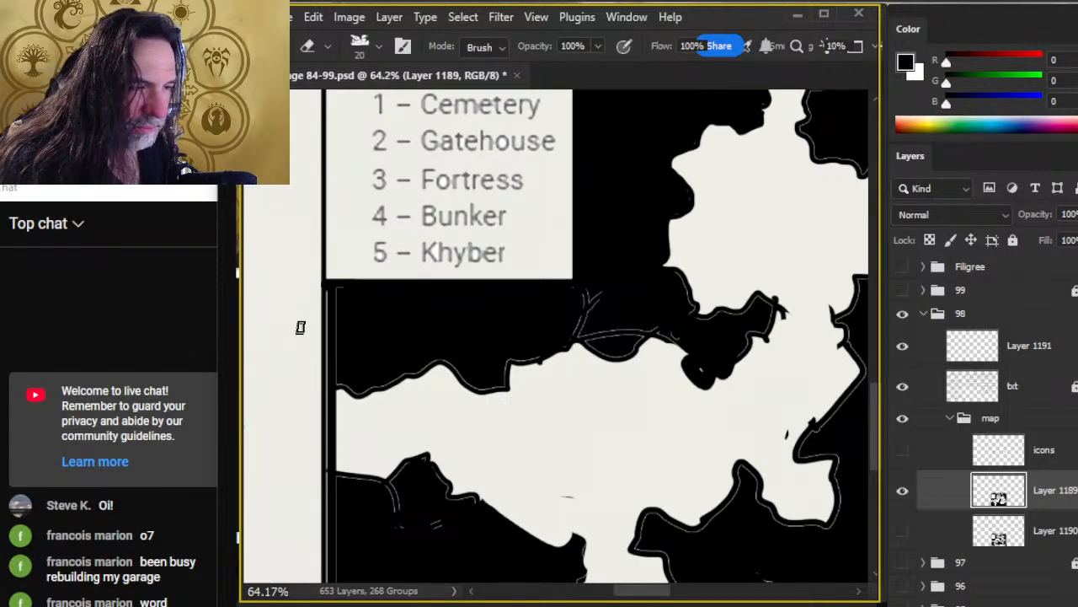
{"action": "key", "text": "b"}
{"action": "left_click_drag", "start_coordinate": [333, 291], "coordinate": [327, 337]}
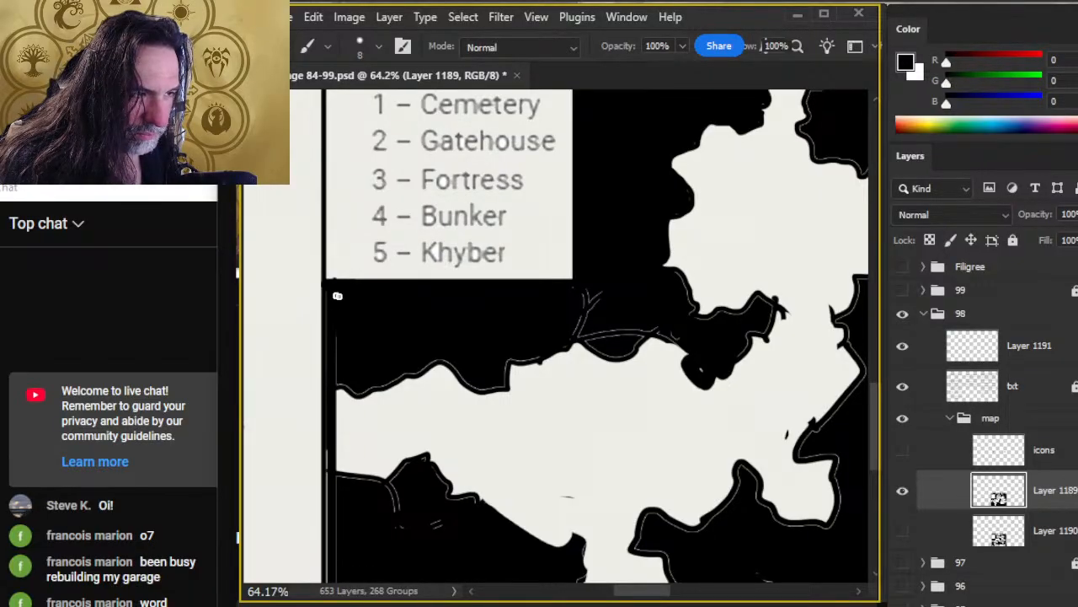
{"action": "key", "text": "e"}
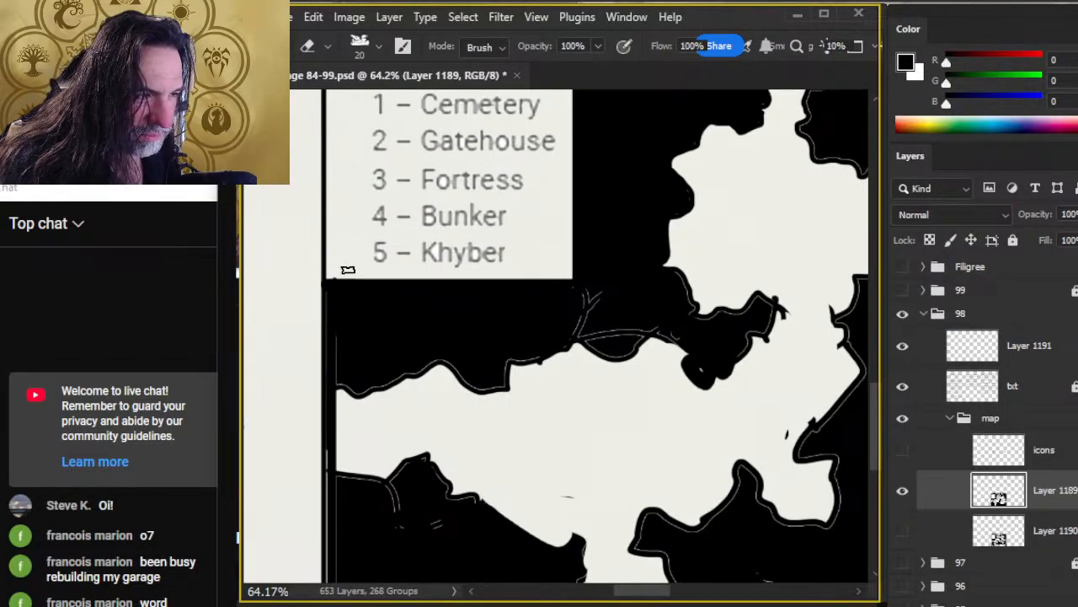
{"action": "key", "text": "b"}
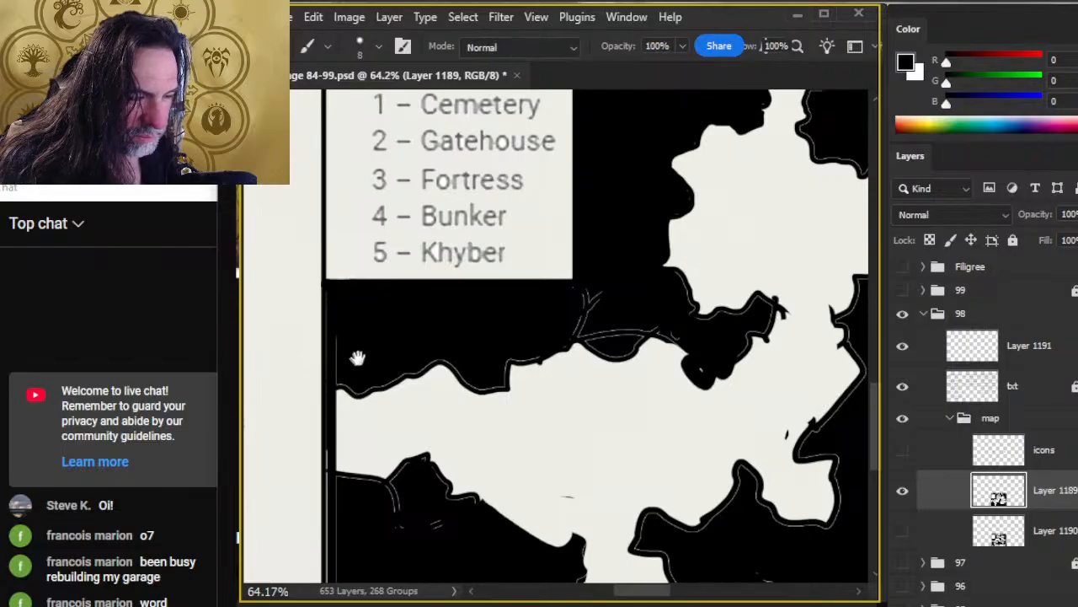
Step: Fill the light line along the map's western border with black down toward the page's lower edge
{"action": "left_click_drag", "start_coordinate": [357, 357], "coordinate": [385, 239]}
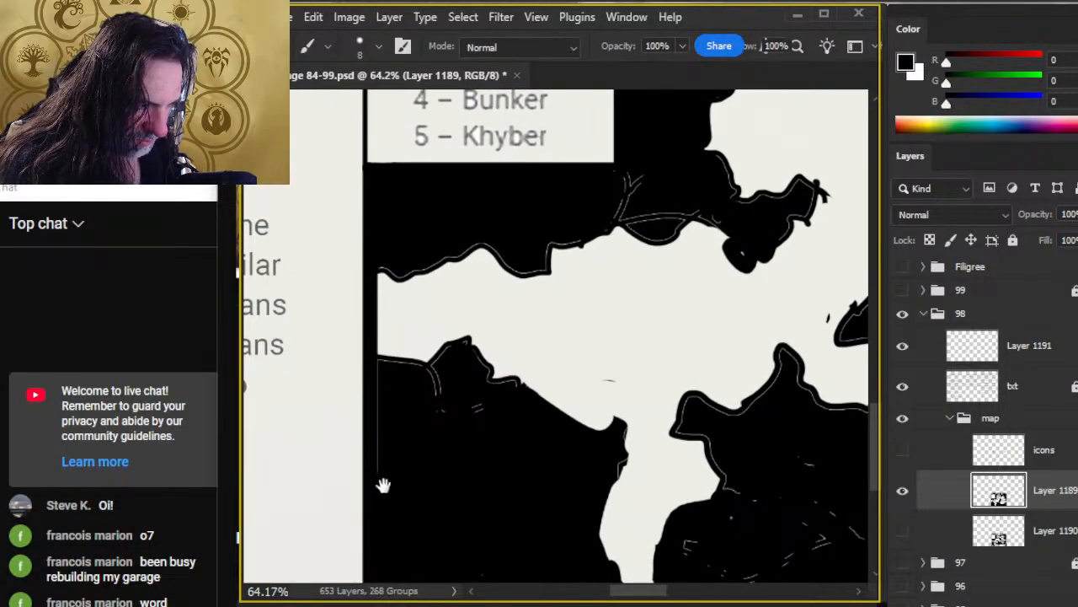
{"action": "left_click_drag", "start_coordinate": [380, 481], "coordinate": [459, 278]}
{"action": "left_click", "coordinate": [445, 358]}
{"action": "left_click", "coordinate": [446, 356]}
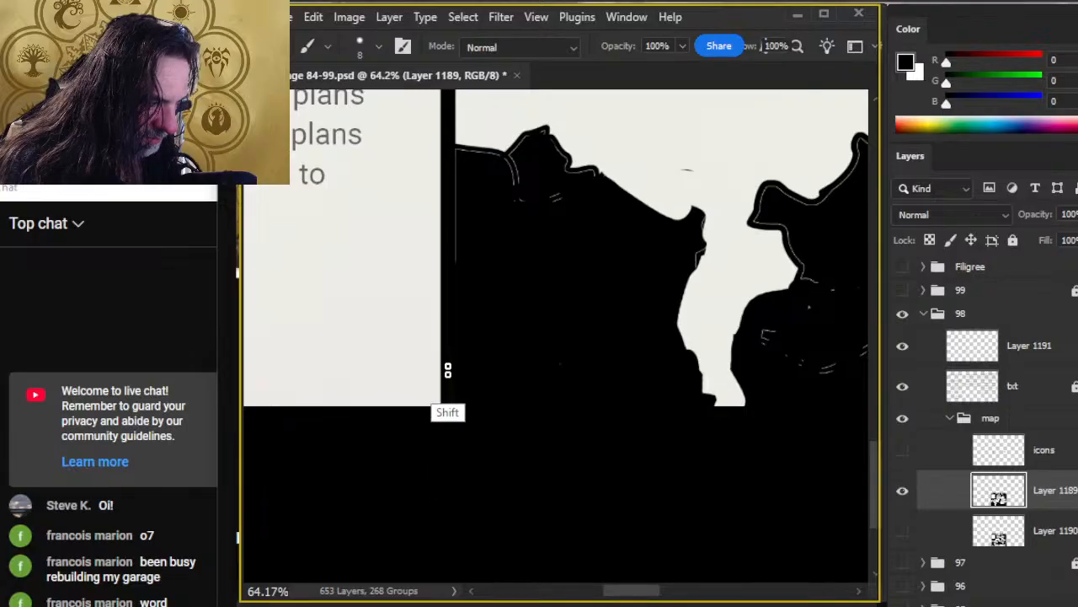
{"action": "left_click", "coordinate": [457, 394]}
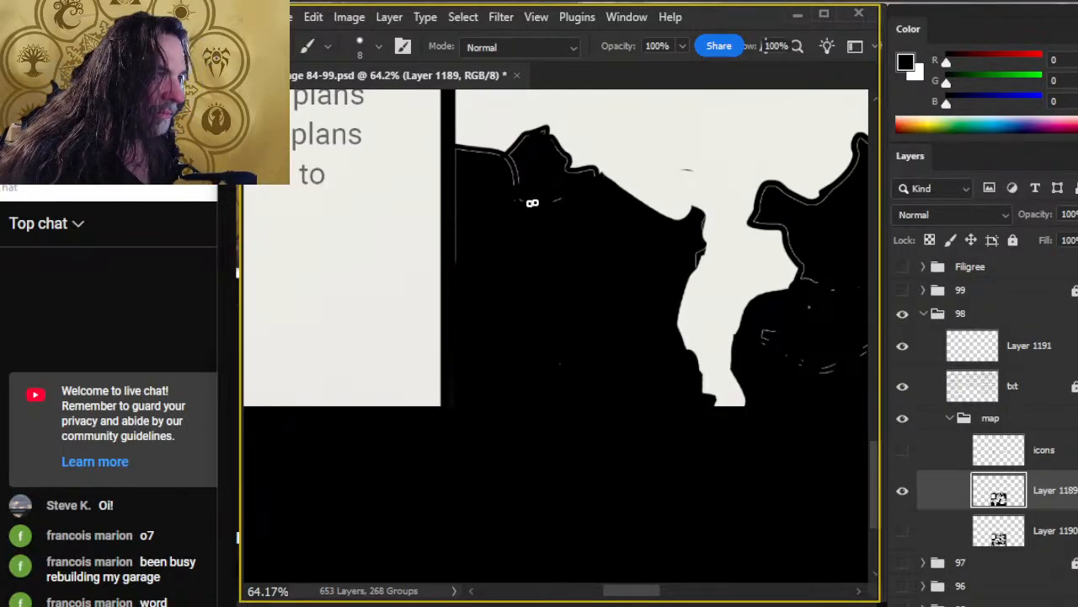
Step: Erase the stray mark inside the lower cave and paint black over the light contours along its southwestern wall
{"action": "key", "text": "e"}
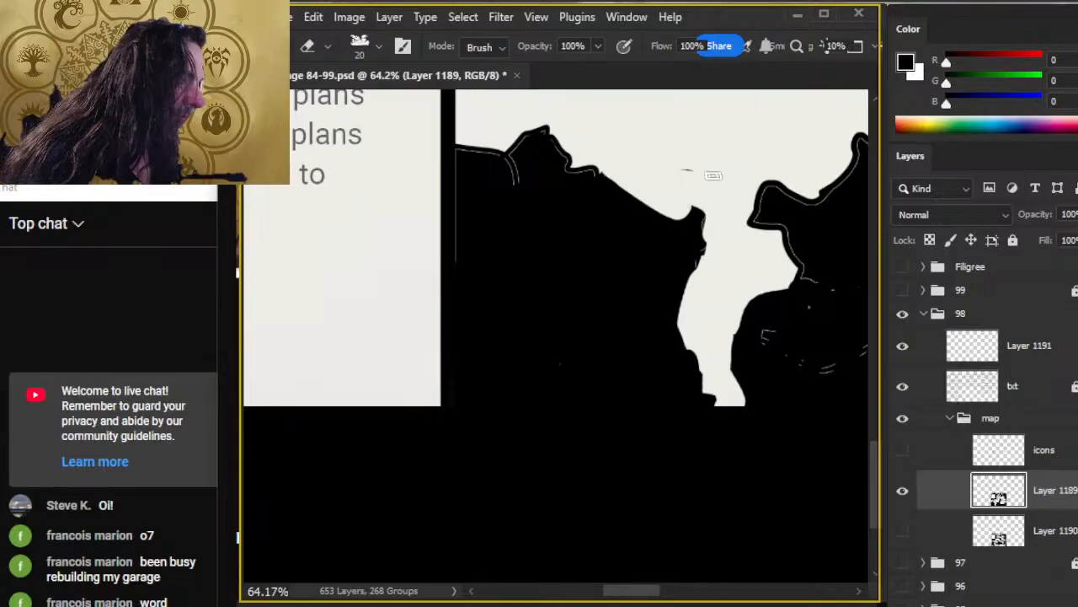
{"action": "key", "text": "b"}
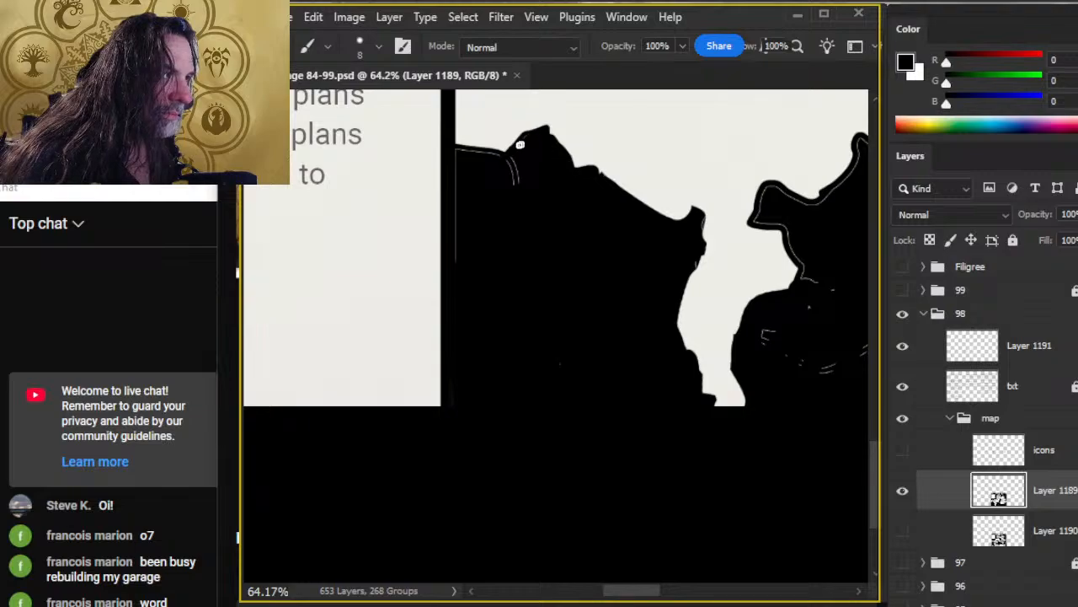
{"action": "mouse_move", "coordinate": [522, 169]}
{"action": "left_mouse_down"}
{"action": "mouse_move", "coordinate": [492, 220]}
{"action": "mouse_move", "coordinate": [552, 194]}
{"action": "mouse_move", "coordinate": [532, 173]}
{"action": "mouse_move", "coordinate": [460, 179]}
{"action": "mouse_move", "coordinate": [512, 167]}
{"action": "mouse_move", "coordinate": [460, 151]}
{"action": "left_mouse_up"}
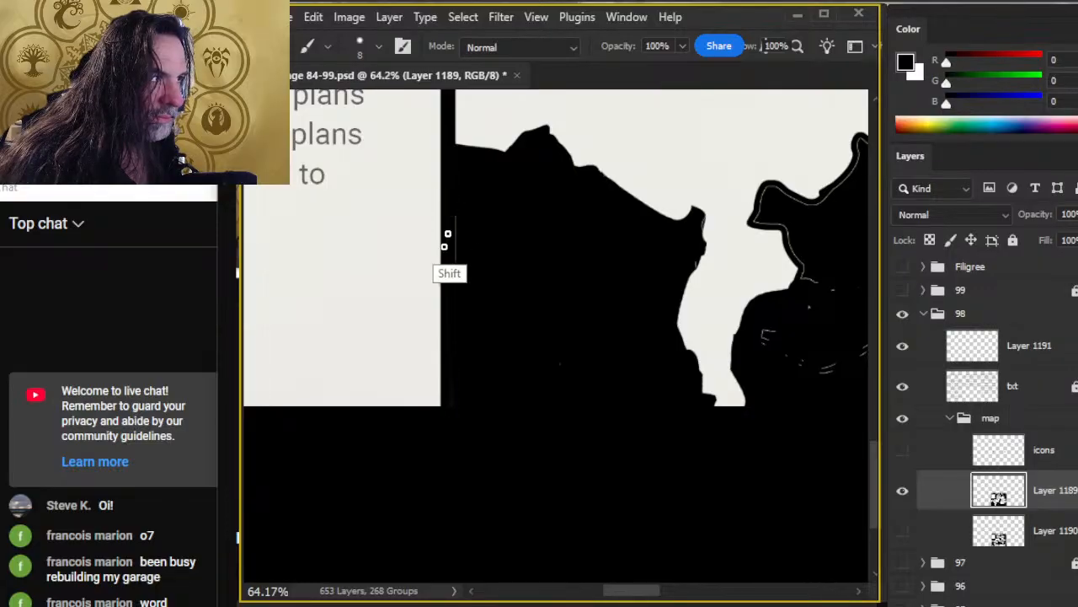
{"action": "left_click_drag", "start_coordinate": [511, 294], "coordinate": [503, 434]}
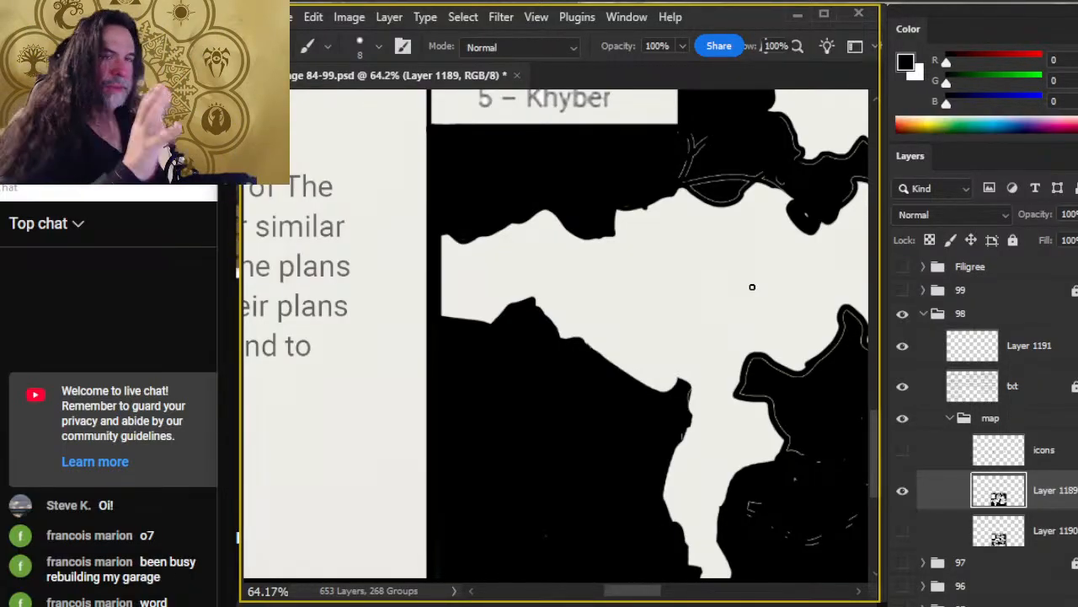
Step: Paint black over the branching lines and arcs in the rock southeast of the legend box, out to the rock spur's tip
{"action": "scroll", "coordinate": [373, 273], "scroll_direction": "right", "scroll_amount": 3}
{"action": "scroll", "coordinate": [505, 301], "scroll_direction": "up", "scroll_amount": 2}
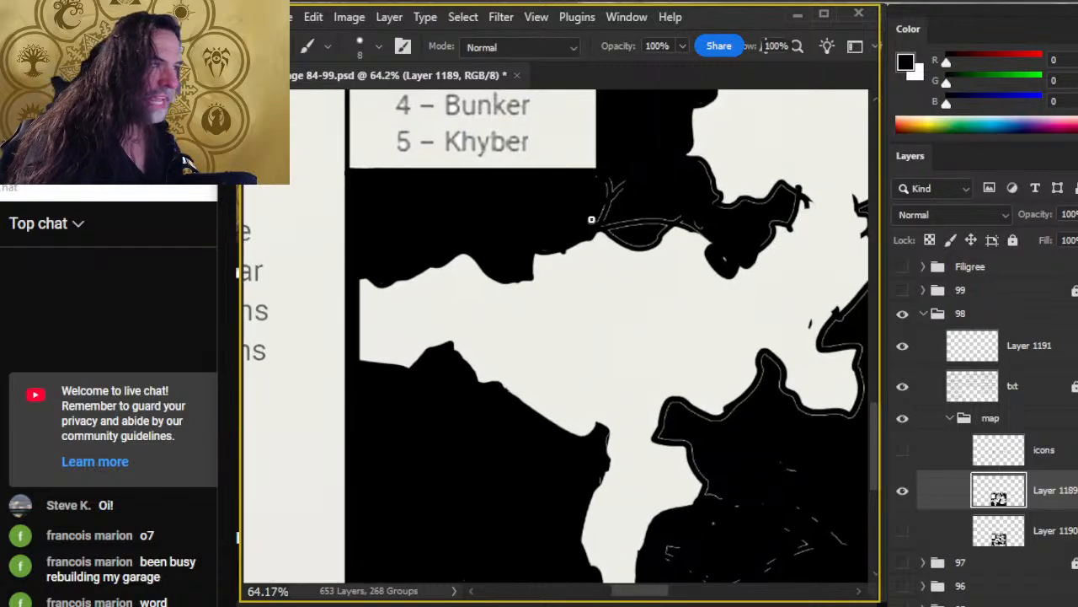
{"action": "mouse_move", "coordinate": [632, 177]}
{"action": "left_mouse_down"}
{"action": "mouse_move", "coordinate": [614, 195]}
{"action": "mouse_move", "coordinate": [613, 181]}
{"action": "mouse_move", "coordinate": [623, 195]}
{"action": "mouse_move", "coordinate": [559, 233]}
{"action": "left_mouse_up"}
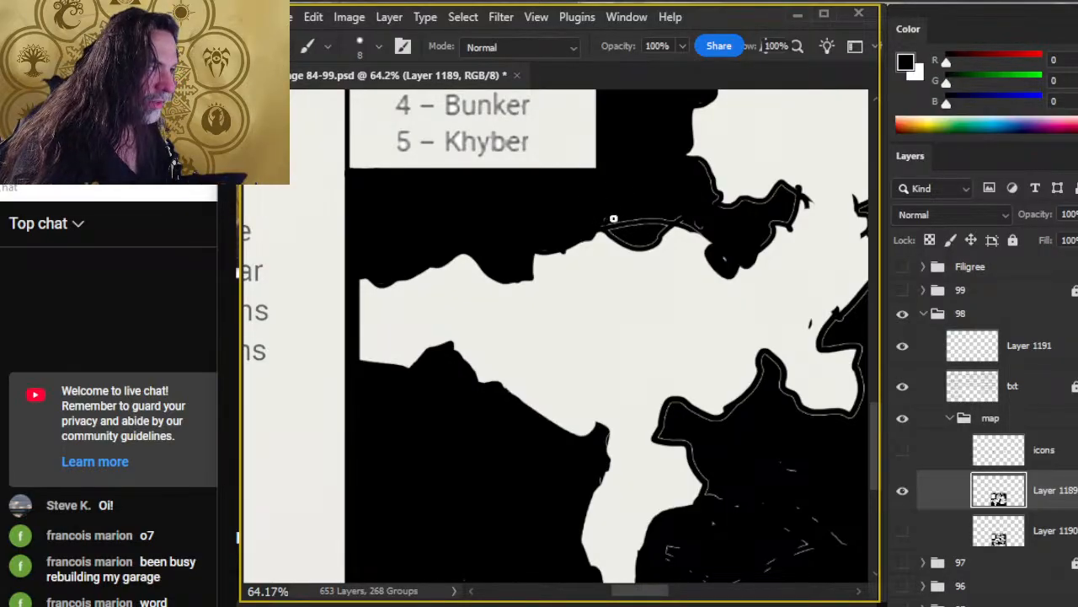
{"action": "mouse_move", "coordinate": [613, 219]}
{"action": "left_mouse_down"}
{"action": "mouse_move", "coordinate": [643, 249]}
{"action": "mouse_move", "coordinate": [657, 241]}
{"action": "mouse_move", "coordinate": [670, 208]}
{"action": "mouse_move", "coordinate": [681, 217]}
{"action": "mouse_move", "coordinate": [661, 220]}
{"action": "mouse_move", "coordinate": [673, 224]}
{"action": "mouse_move", "coordinate": [644, 226]}
{"action": "mouse_move", "coordinate": [730, 220]}
{"action": "mouse_move", "coordinate": [709, 202]}
{"action": "mouse_move", "coordinate": [700, 162]}
{"action": "mouse_move", "coordinate": [720, 208]}
{"action": "mouse_move", "coordinate": [720, 188]}
{"action": "mouse_move", "coordinate": [736, 206]}
{"action": "mouse_move", "coordinate": [756, 203]}
{"action": "mouse_move", "coordinate": [726, 205]}
{"action": "mouse_move", "coordinate": [778, 203]}
{"action": "left_mouse_up"}
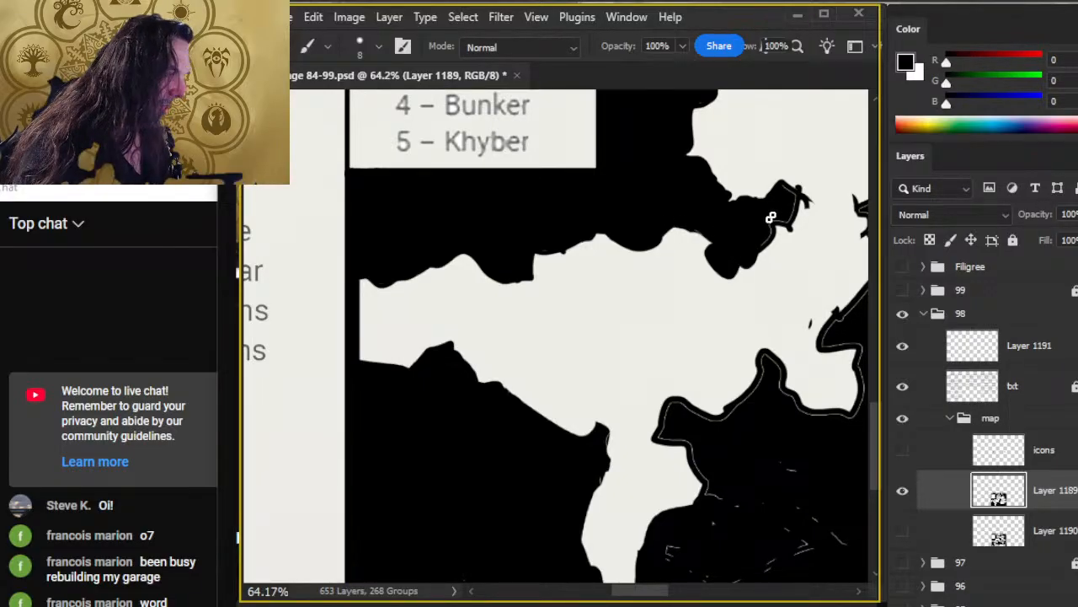
{"action": "mouse_move", "coordinate": [783, 220]}
{"action": "left_mouse_down"}
{"action": "mouse_move", "coordinate": [803, 200]}
{"action": "mouse_move", "coordinate": [791, 186]}
{"action": "mouse_move", "coordinate": [795, 213]}
{"action": "mouse_move", "coordinate": [722, 243]}
{"action": "mouse_move", "coordinate": [578, 235]}
{"action": "mouse_move", "coordinate": [744, 260]}
{"action": "mouse_move", "coordinate": [771, 233]}
{"action": "mouse_move", "coordinate": [748, 267]}
{"action": "mouse_move", "coordinate": [755, 238]}
{"action": "mouse_move", "coordinate": [783, 230]}
{"action": "left_mouse_up"}
Step: Erase the small black fleck in the lower cave and paint black over the contours on the central rock mass's western and upper edges
{"action": "left_click_drag", "start_coordinate": [760, 290], "coordinate": [621, 330]}
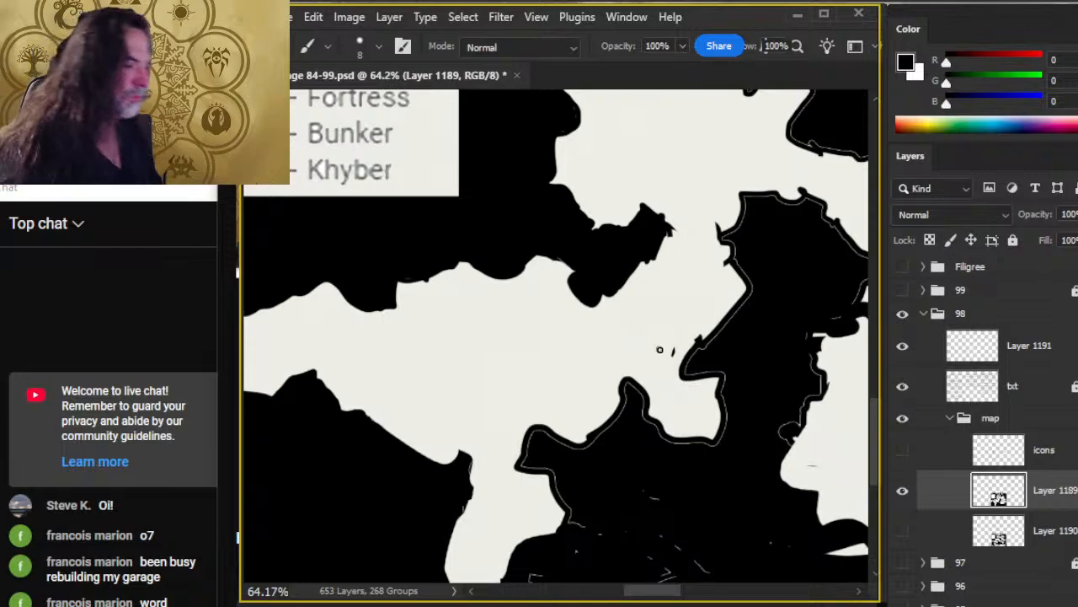
{"action": "key", "text": "e"}
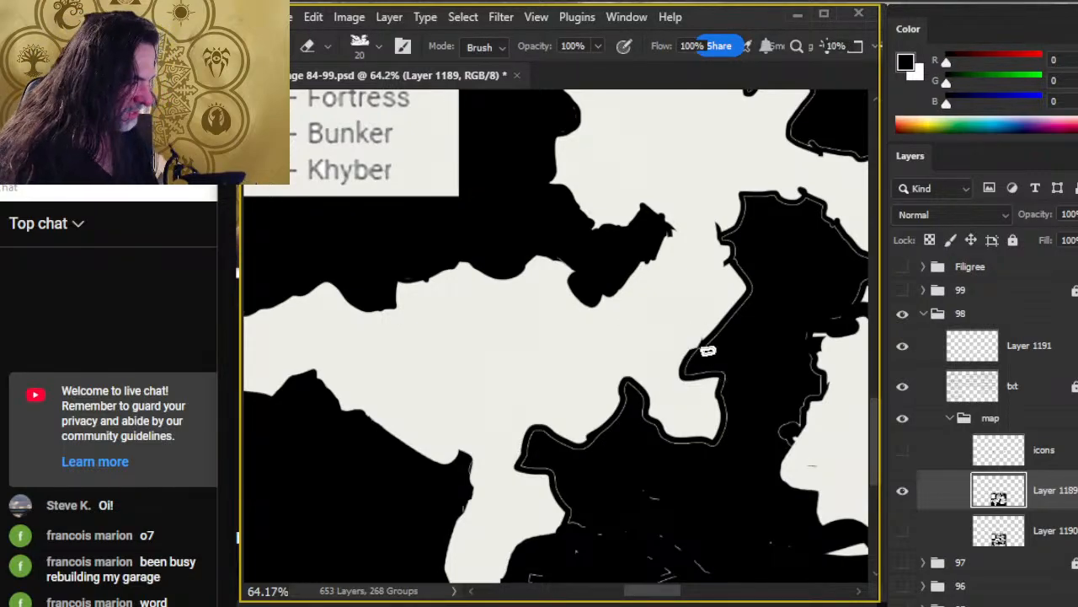
{"action": "key", "text": "b"}
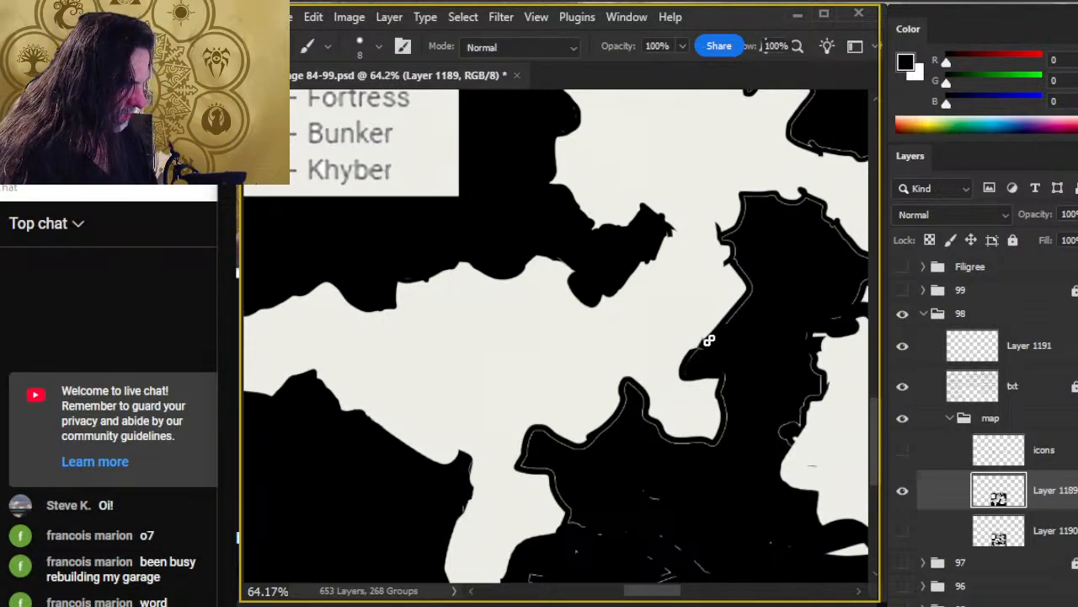
{"action": "mouse_move", "coordinate": [708, 340]}
{"action": "left_mouse_down"}
{"action": "mouse_move", "coordinate": [771, 276]}
{"action": "mouse_move", "coordinate": [753, 292]}
{"action": "mouse_move", "coordinate": [740, 274]}
{"action": "left_mouse_up"}
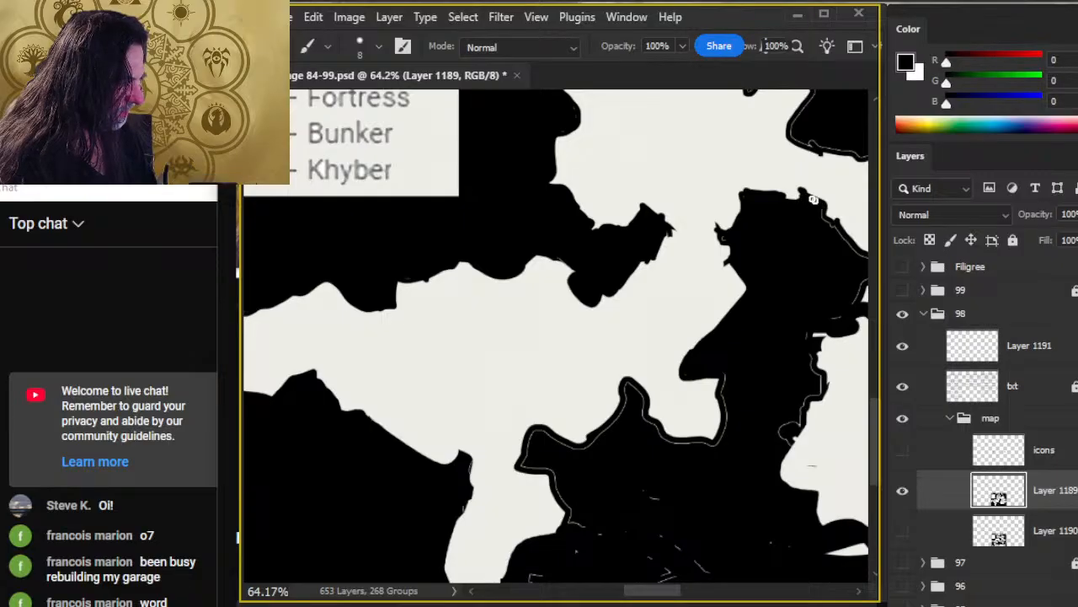
{"action": "key", "text": "e"}
{"action": "key", "text": "b"}
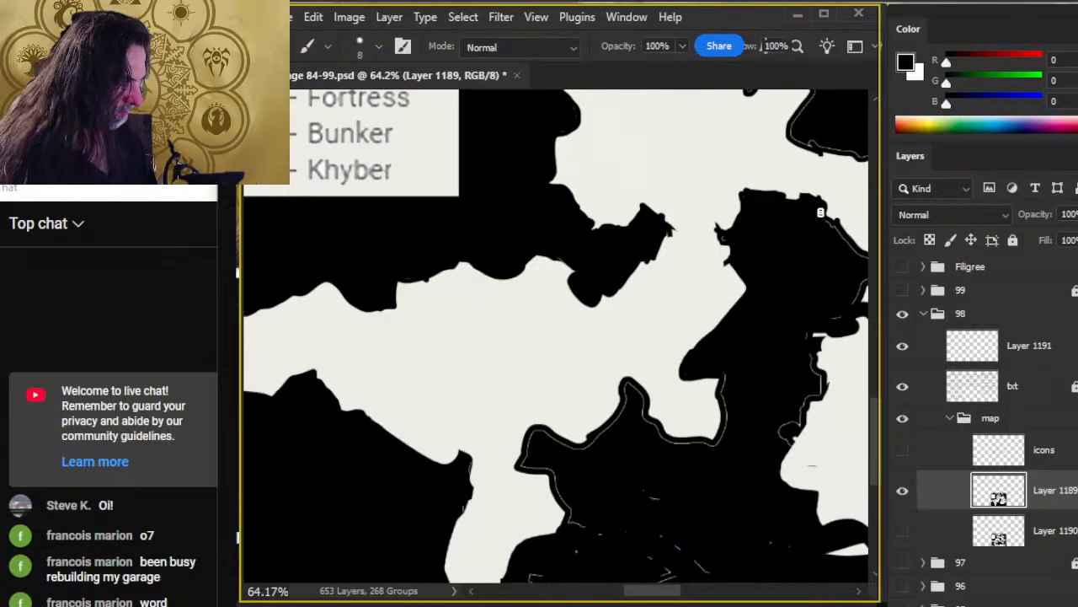
Step: Paint black over the light contours on the hanging rock between the upper caves and on the rock notch below the bunker corridor
{"action": "left_click_drag", "start_coordinate": [842, 245], "coordinate": [705, 290]}
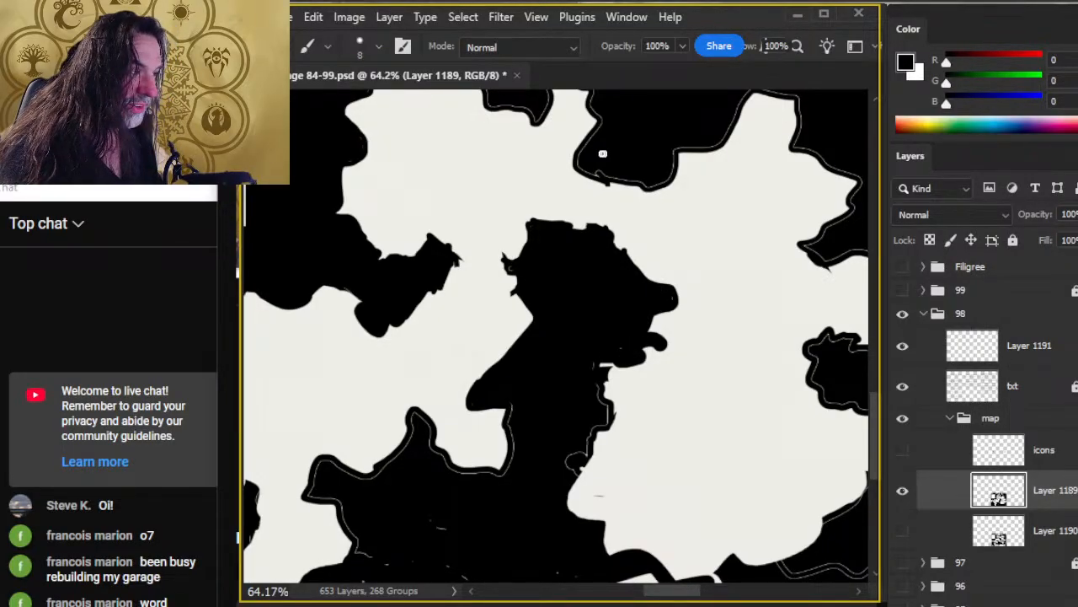
{"action": "mouse_move", "coordinate": [602, 153]}
{"action": "left_mouse_down"}
{"action": "mouse_move", "coordinate": [607, 180]}
{"action": "mouse_move", "coordinate": [619, 179]}
{"action": "mouse_move", "coordinate": [584, 166]}
{"action": "mouse_move", "coordinate": [614, 120]}
{"action": "left_mouse_up"}
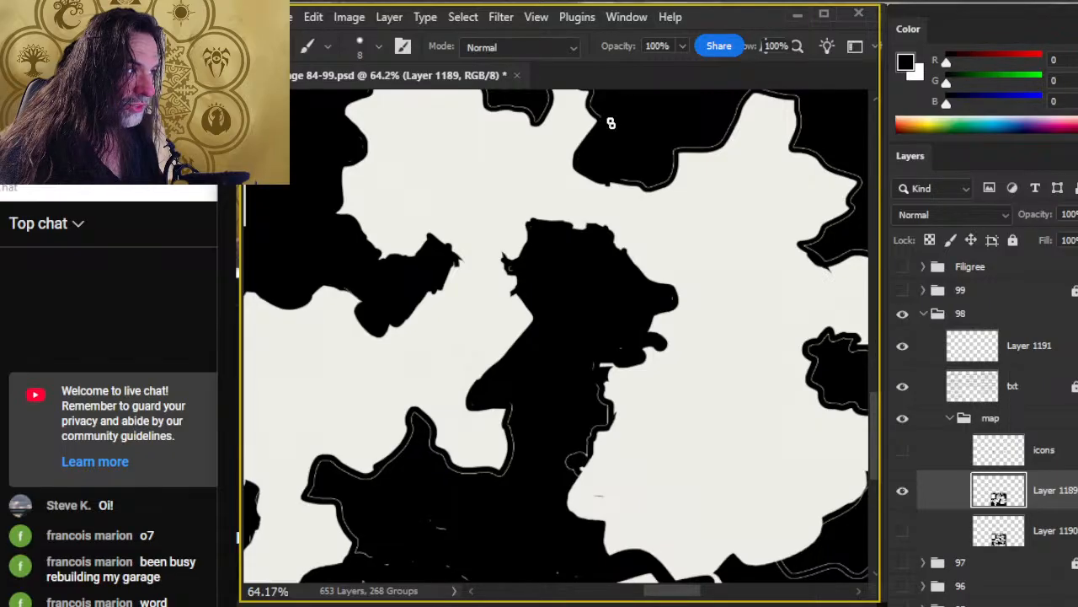
{"action": "left_click_drag", "start_coordinate": [650, 182], "coordinate": [669, 174]}
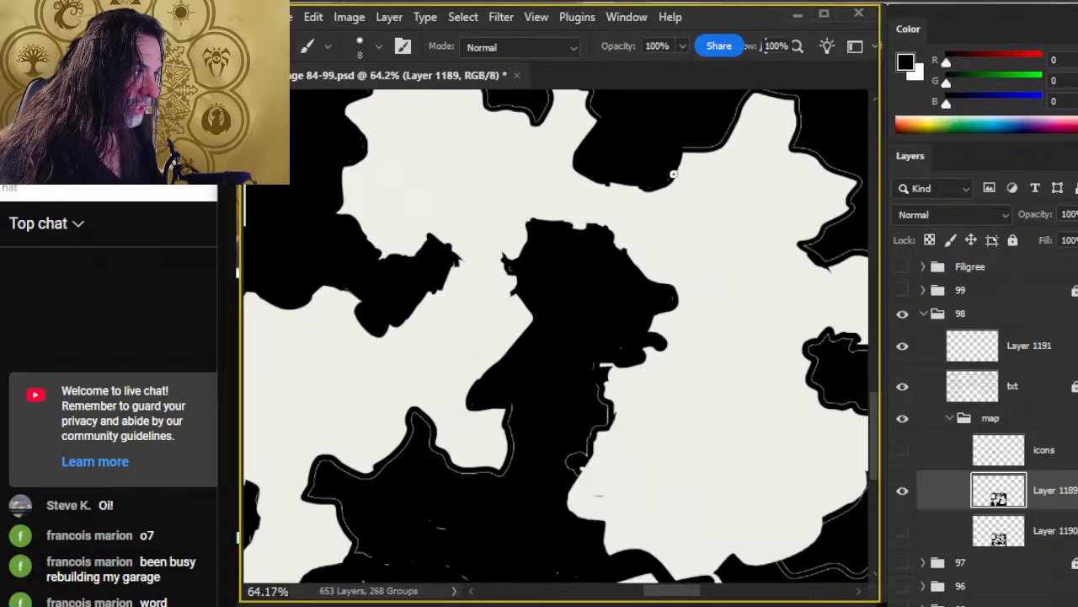
{"action": "scroll", "coordinate": [643, 177], "scroll_direction": "up", "scroll_amount": 3}
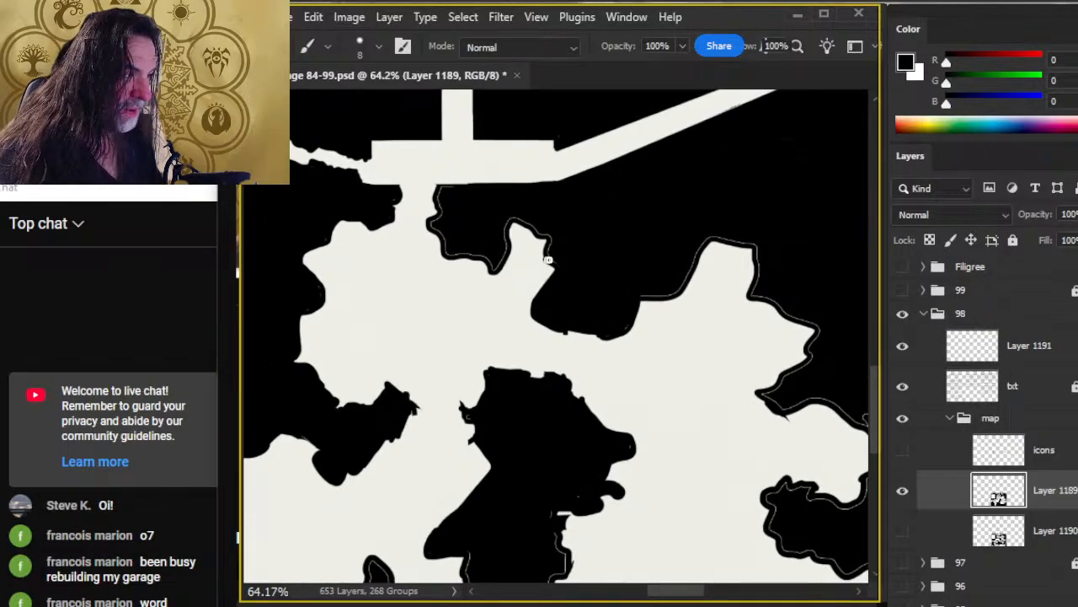
{"action": "mouse_move", "coordinate": [556, 243]}
{"action": "left_mouse_down"}
{"action": "mouse_move", "coordinate": [518, 221]}
{"action": "mouse_move", "coordinate": [505, 251]}
{"action": "left_mouse_up"}
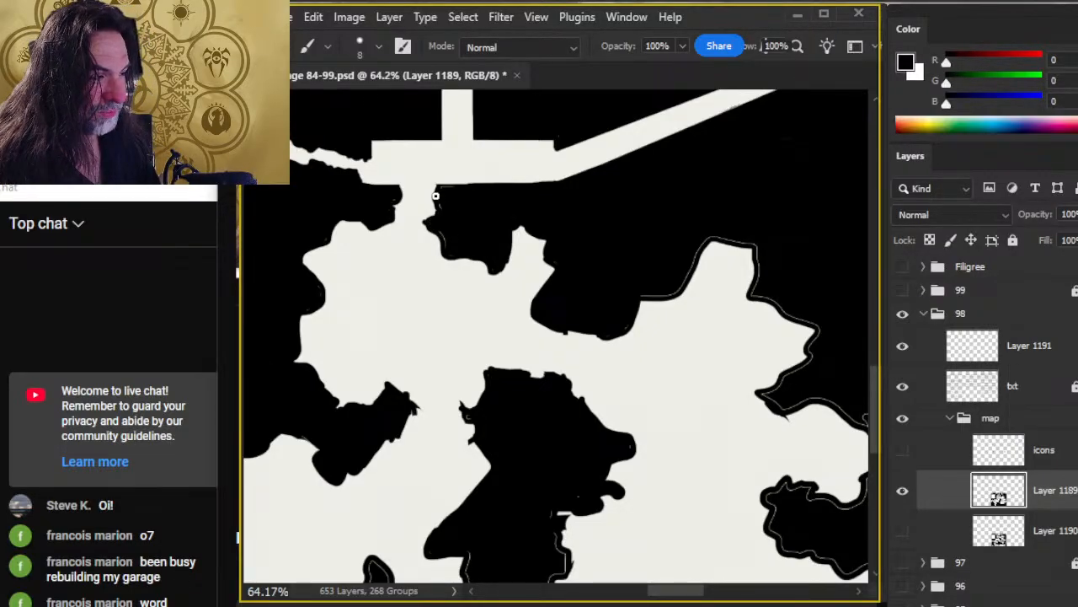
{"action": "left_click_drag", "start_coordinate": [430, 224], "coordinate": [464, 203]}
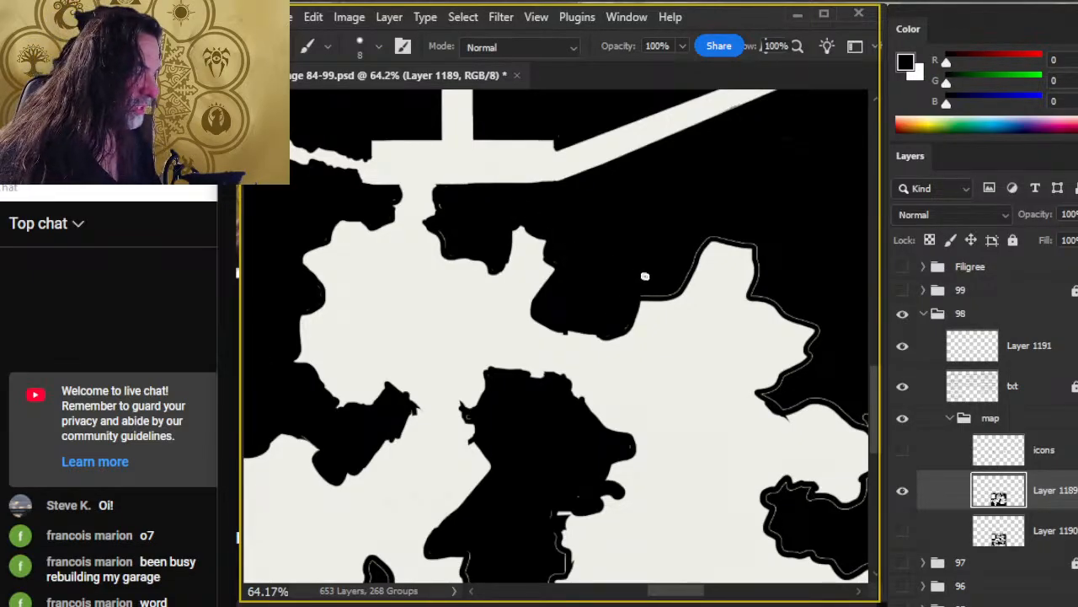
Step: Paint black over the contours along the large cave's northeastern wall and around its small eastern alcove
{"action": "mouse_move", "coordinate": [696, 262]}
{"action": "left_mouse_down"}
{"action": "mouse_move", "coordinate": [759, 239]}
{"action": "mouse_move", "coordinate": [713, 237]}
{"action": "mouse_move", "coordinate": [787, 252]}
{"action": "mouse_move", "coordinate": [760, 283]}
{"action": "mouse_move", "coordinate": [759, 251]}
{"action": "mouse_move", "coordinate": [757, 289]}
{"action": "mouse_move", "coordinate": [803, 302]}
{"action": "mouse_move", "coordinate": [775, 302]}
{"action": "mouse_move", "coordinate": [827, 325]}
{"action": "mouse_move", "coordinate": [831, 344]}
{"action": "mouse_move", "coordinate": [819, 323]}
{"action": "mouse_move", "coordinate": [809, 356]}
{"action": "mouse_move", "coordinate": [821, 378]}
{"action": "mouse_move", "coordinate": [784, 391]}
{"action": "mouse_move", "coordinate": [826, 353]}
{"action": "mouse_move", "coordinate": [811, 352]}
{"action": "mouse_move", "coordinate": [817, 362]}
{"action": "mouse_move", "coordinate": [773, 397]}
{"action": "left_mouse_up"}
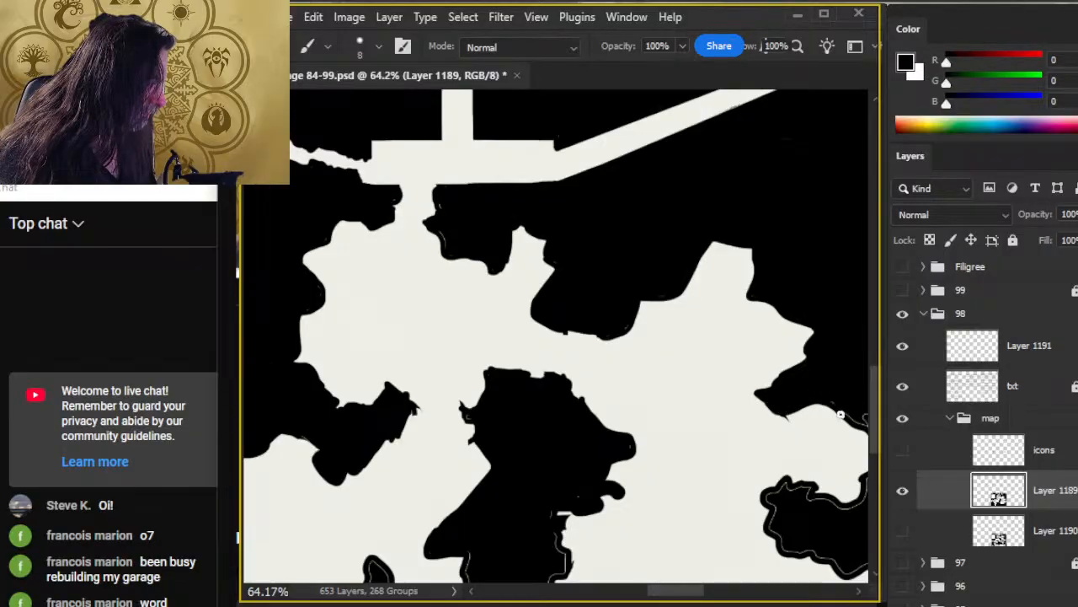
{"action": "left_click_drag", "start_coordinate": [812, 404], "coordinate": [554, 325]}
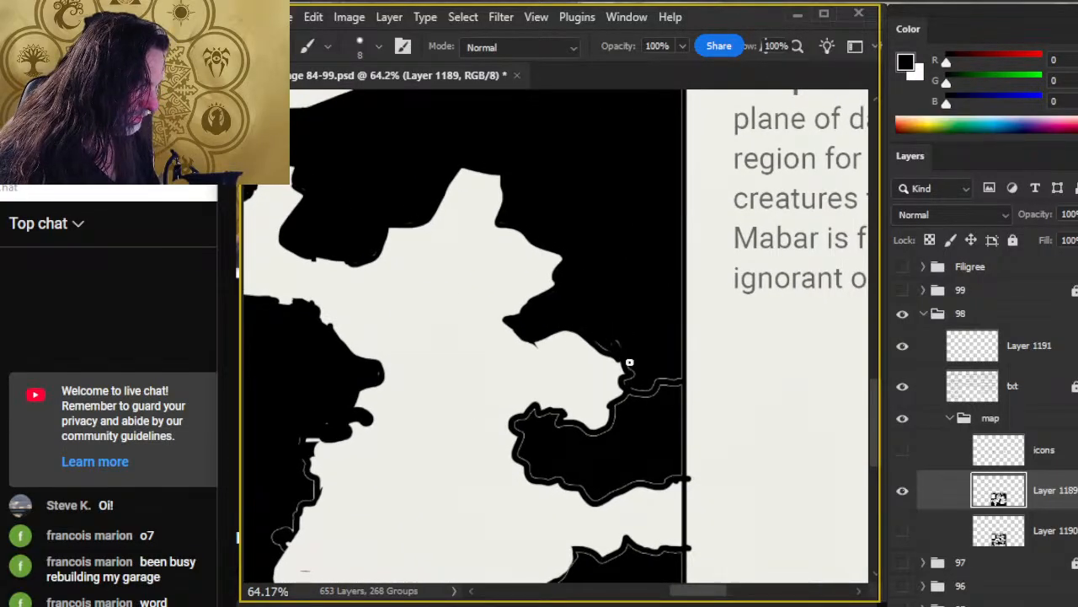
{"action": "mouse_move", "coordinate": [634, 380]}
{"action": "left_mouse_down"}
{"action": "mouse_move", "coordinate": [655, 356]}
{"action": "mouse_move", "coordinate": [654, 430]}
{"action": "mouse_move", "coordinate": [661, 391]}
{"action": "mouse_move", "coordinate": [606, 337]}
{"action": "mouse_move", "coordinate": [640, 402]}
{"action": "mouse_move", "coordinate": [624, 401]}
{"action": "mouse_move", "coordinate": [627, 383]}
{"action": "mouse_move", "coordinate": [613, 429]}
{"action": "mouse_move", "coordinate": [631, 369]}
{"action": "left_mouse_up"}
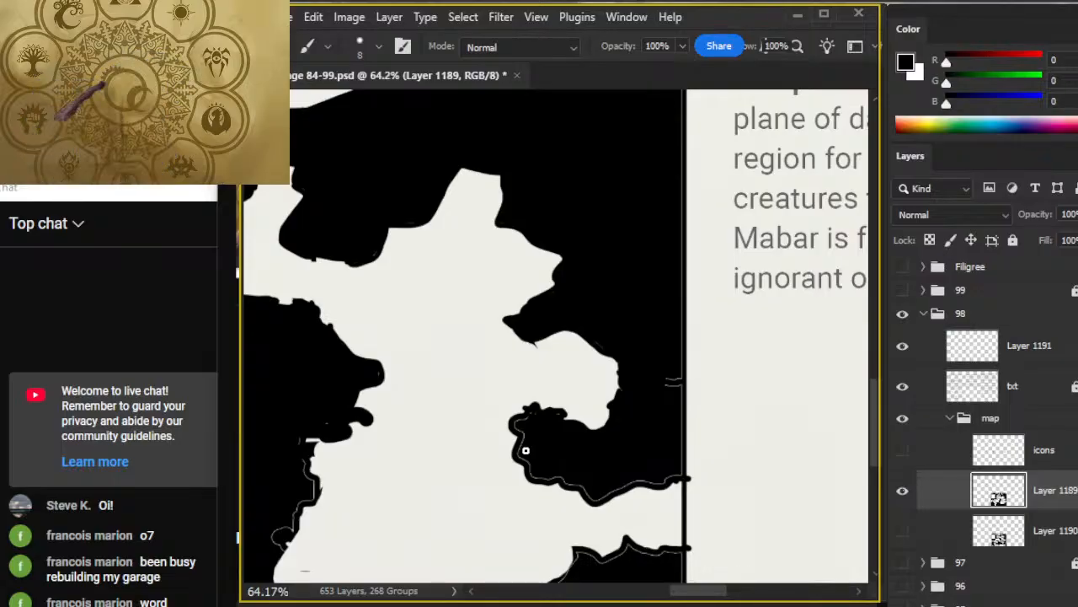
Step: Fill the contours on the eastern rock spur's tip and lower edge, plus the light marks beside the map's eastern border, with black
{"action": "left_click_drag", "start_coordinate": [524, 418], "coordinate": [529, 468]}
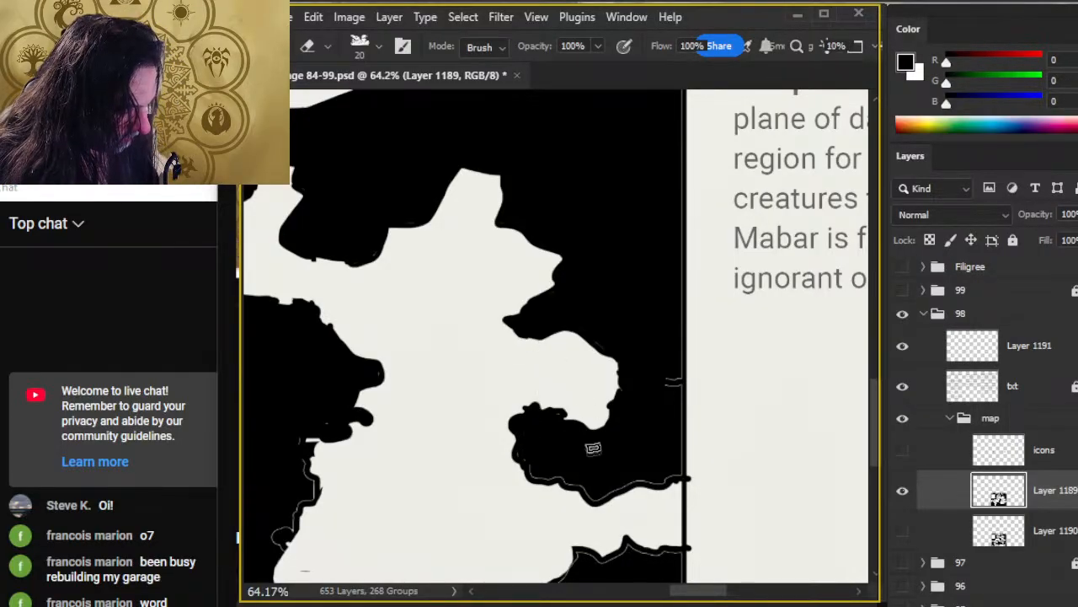
{"action": "key", "text": "b"}
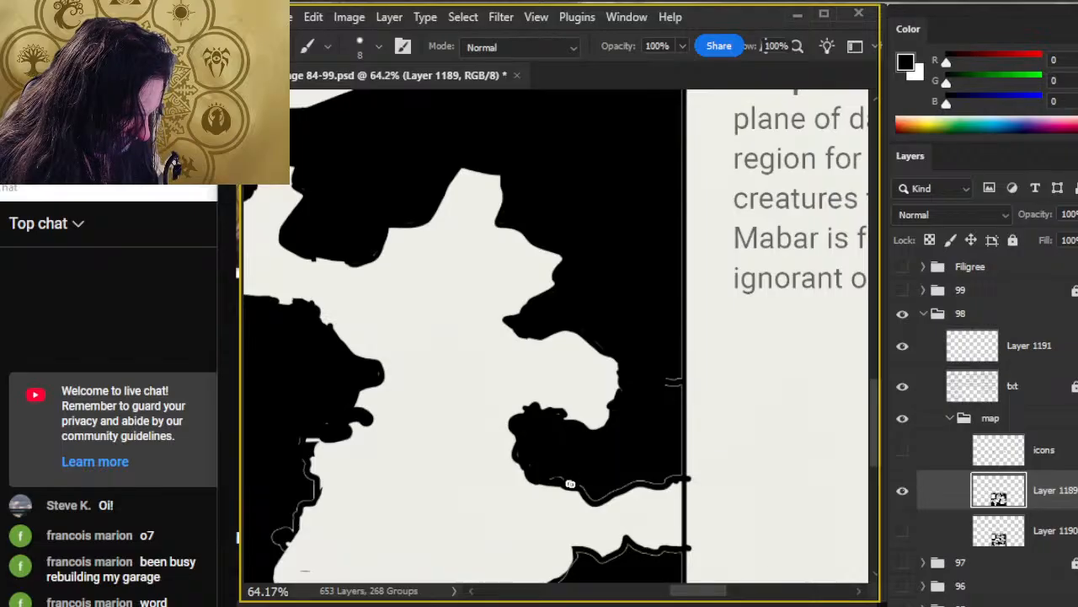
{"action": "left_click_drag", "start_coordinate": [570, 483], "coordinate": [584, 483]}
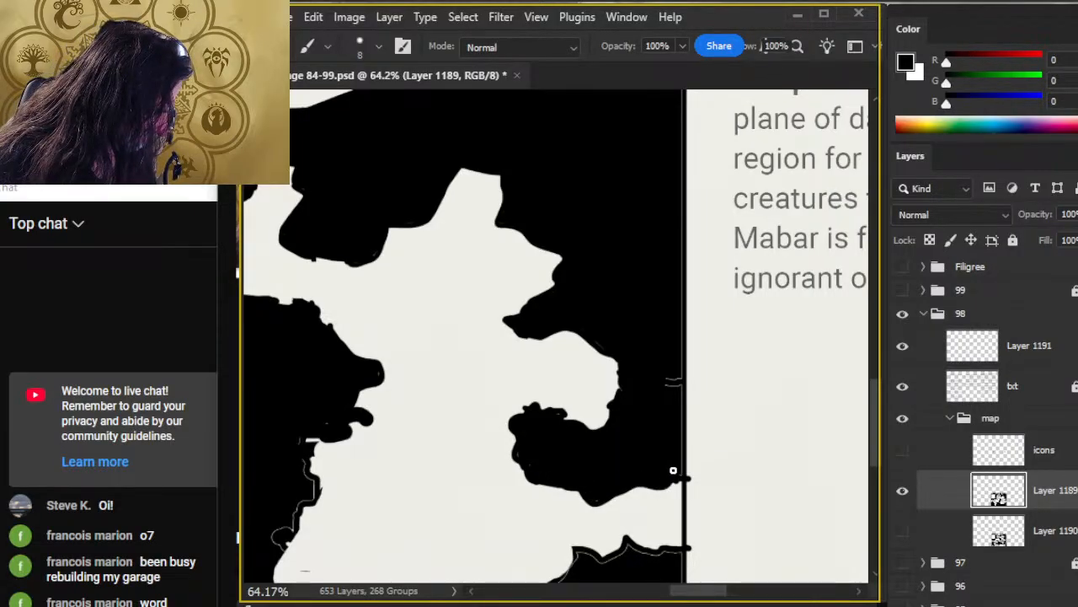
{"action": "left_click_drag", "start_coordinate": [680, 470], "coordinate": [677, 349]}
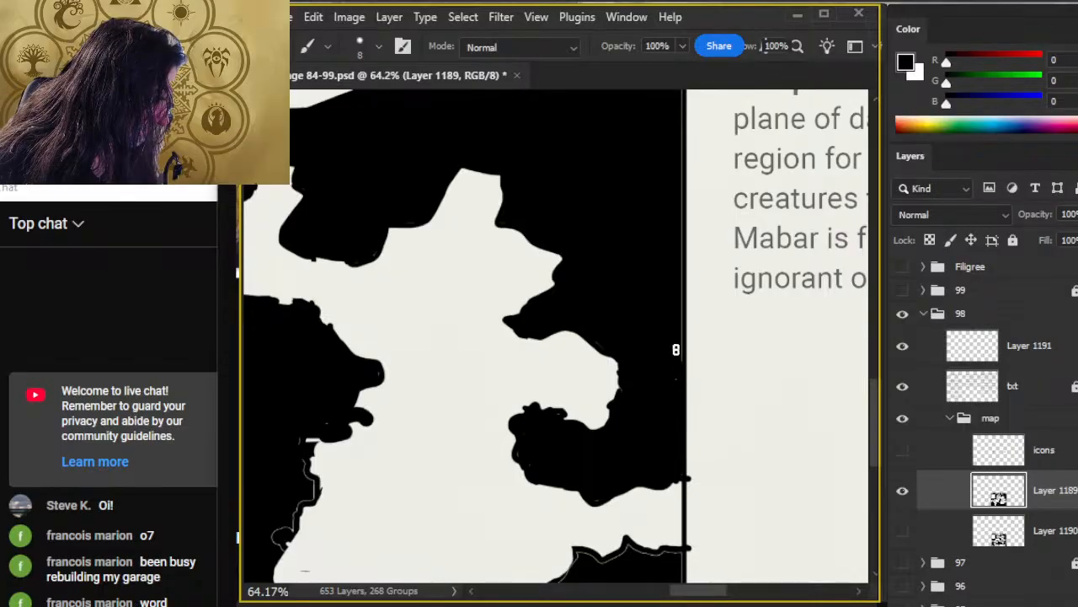
Step: Erase the black bits that stick out past the map's eastern border at the side tunnel's opening
{"action": "mouse_move", "coordinate": [657, 467]}
{"action": "left_mouse_down"}
{"action": "mouse_move", "coordinate": [542, 475]}
{"action": "mouse_move", "coordinate": [581, 342]}
{"action": "left_mouse_up"}
{"action": "key", "text": "e"}
{"action": "key", "text": "shift"}
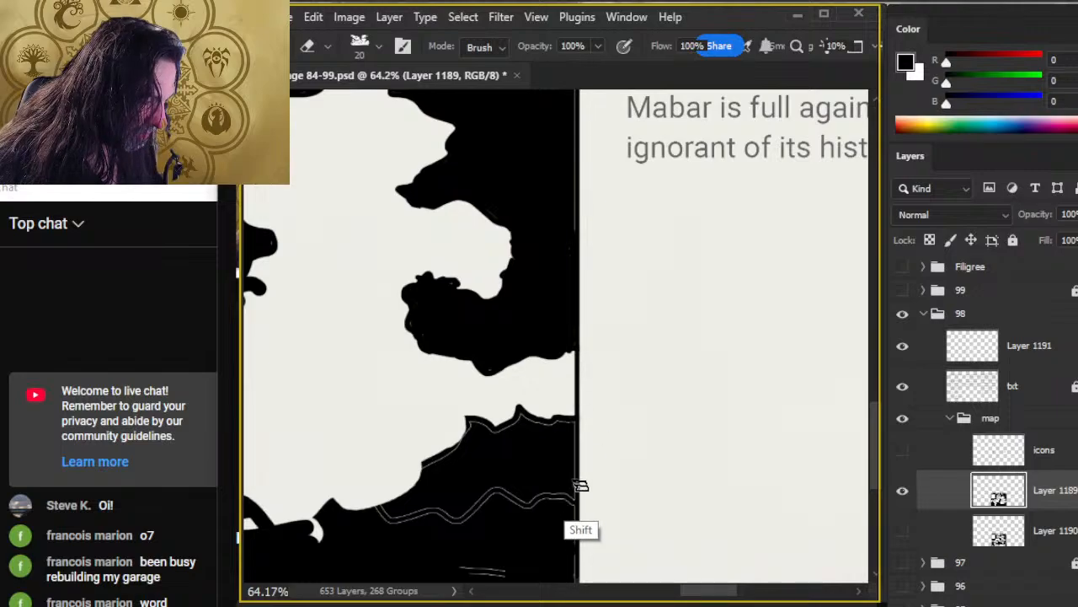
Step: Straighten the cave map's right border by erasing along it, and paint the thin light gap inside it black
{"action": "left_click", "coordinate": [587, 418], "text": "shift"}
{"action": "left_click_drag", "start_coordinate": [606, 340], "coordinate": [541, 559]}
{"action": "key", "text": "b"}
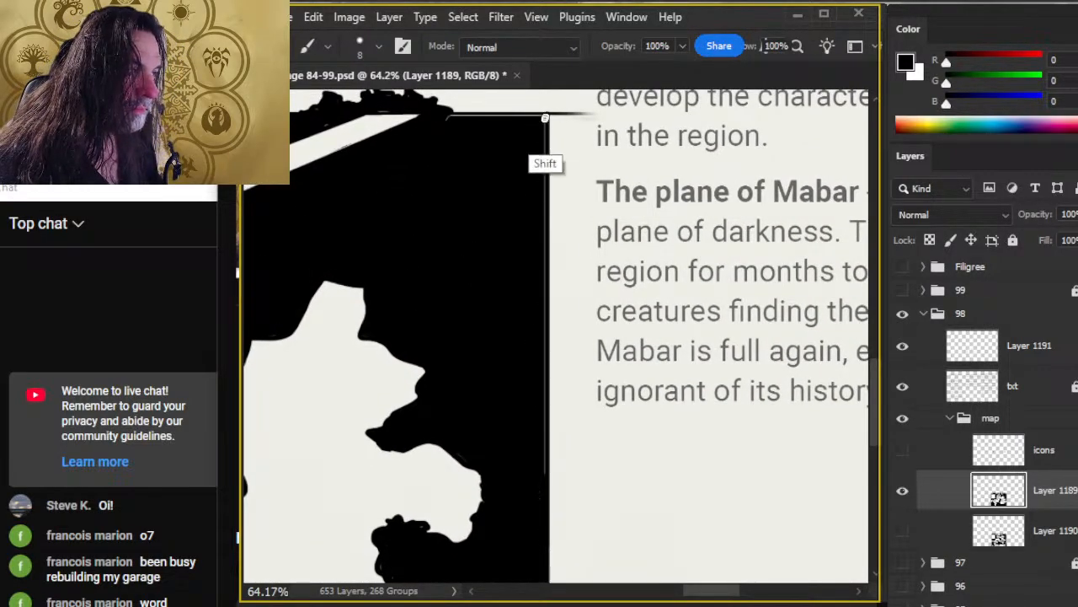
{"action": "left_click_drag", "start_coordinate": [466, 336], "coordinate": [472, 470]}
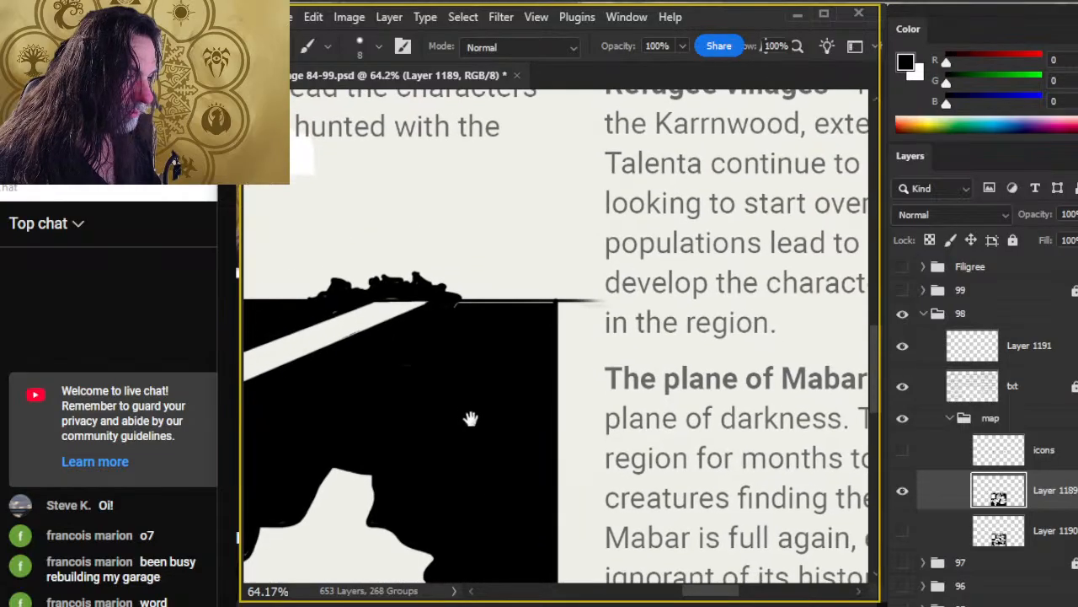
Step: Erase the line overshooting the map's upper right corner and paint over the thin light gap beneath the top border
{"action": "mouse_move", "coordinate": [541, 272]}
{"action": "left_mouse_down"}
{"action": "mouse_move", "coordinate": [453, 416]}
{"action": "mouse_move", "coordinate": [478, 353]}
{"action": "left_mouse_up"}
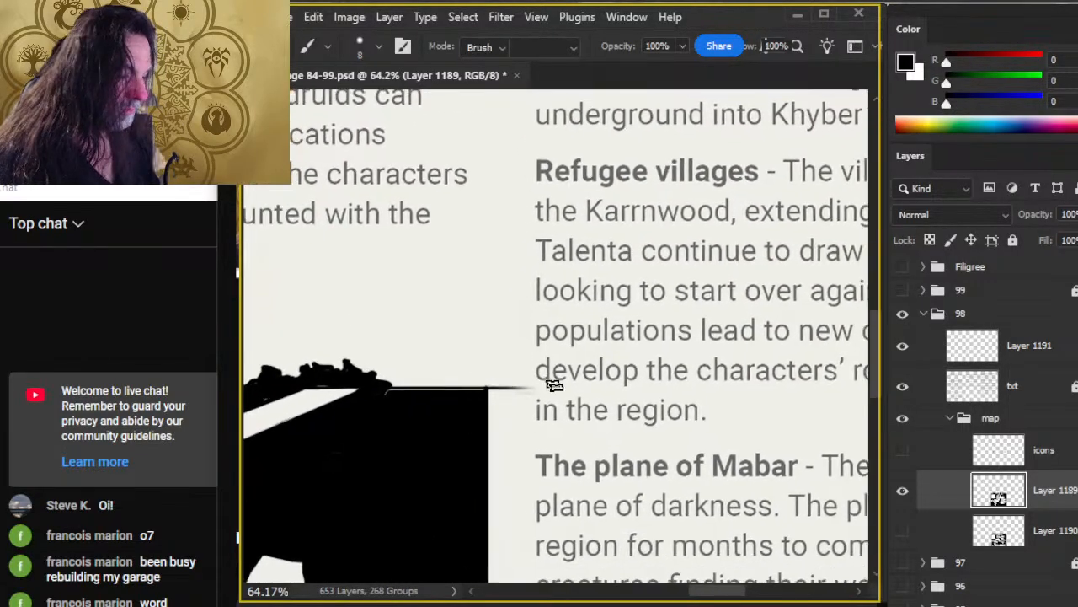
{"action": "key", "text": "e"}
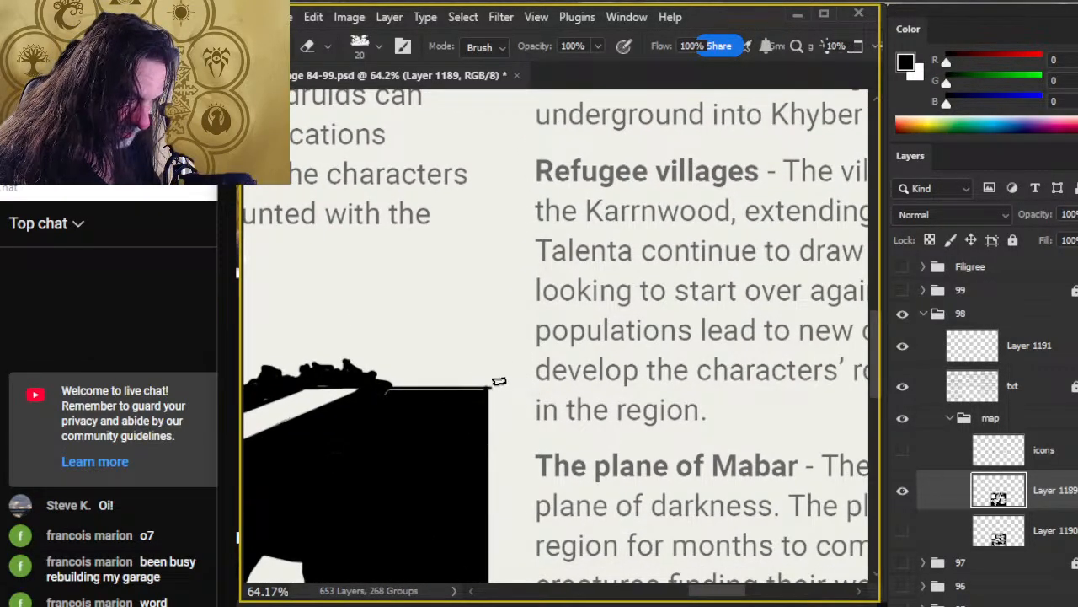
{"action": "key", "text": "b"}
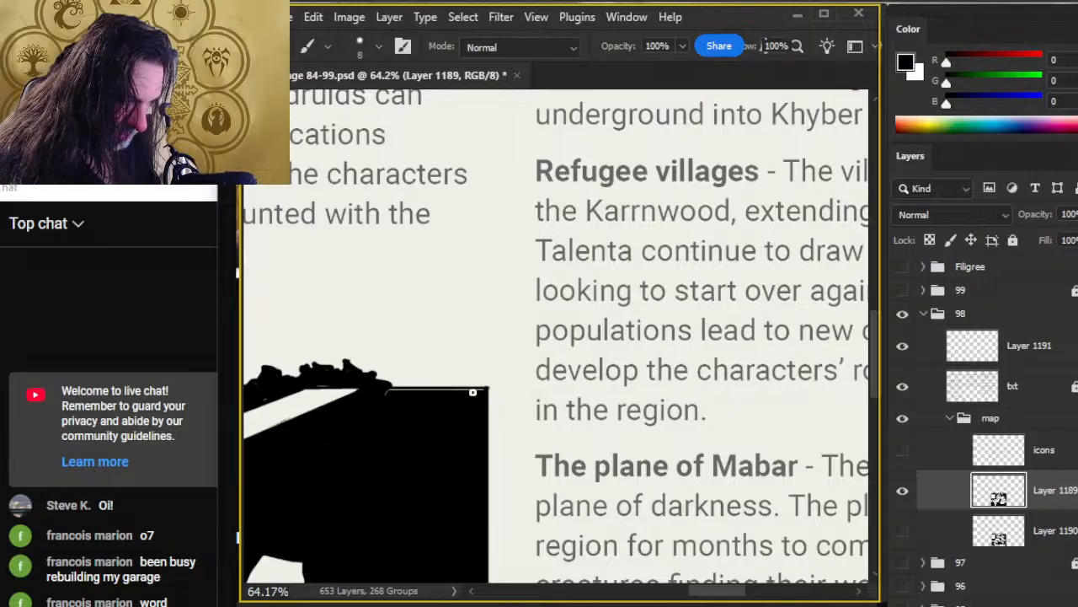
{"action": "left_click_drag", "start_coordinate": [472, 392], "coordinate": [376, 388]}
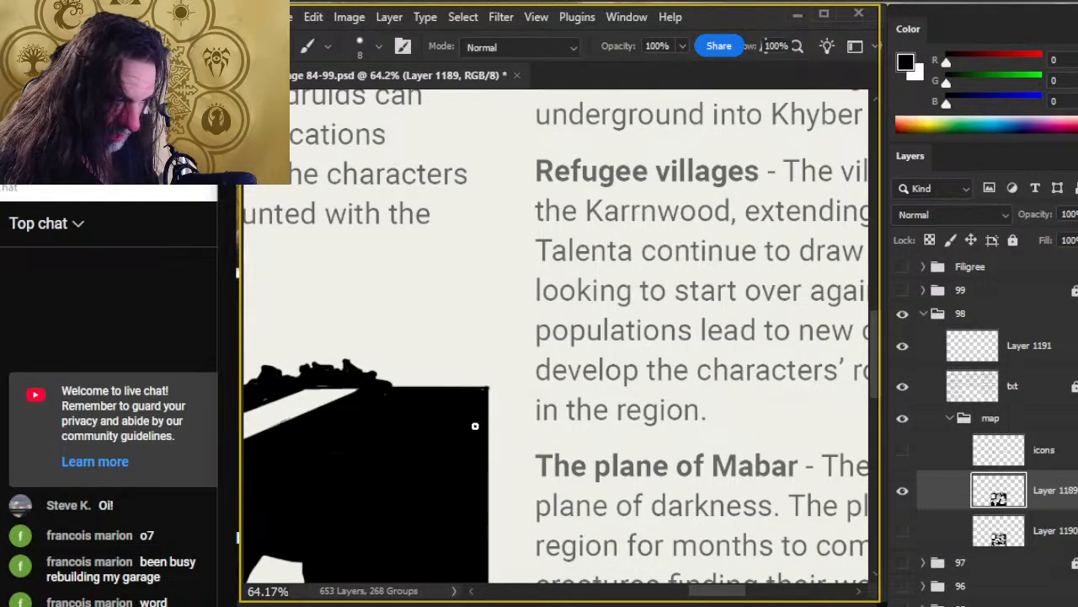
Step: Clean up the rough outer edge at the map's upper right corner with the Eraser
{"action": "key", "text": "e"}
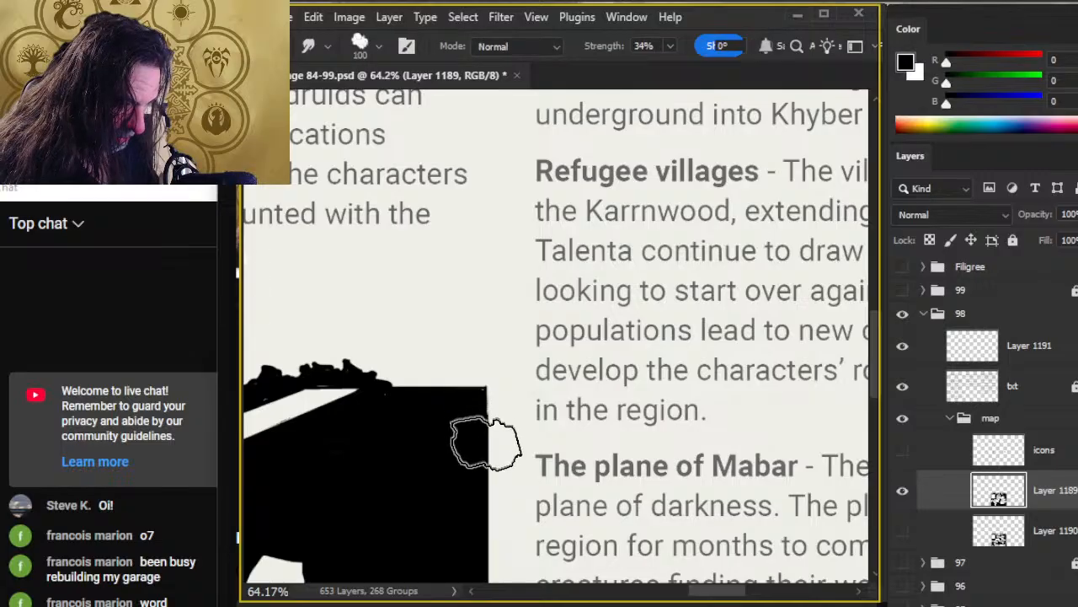
{"action": "key", "text": "r"}
{"action": "key", "text": "e"}
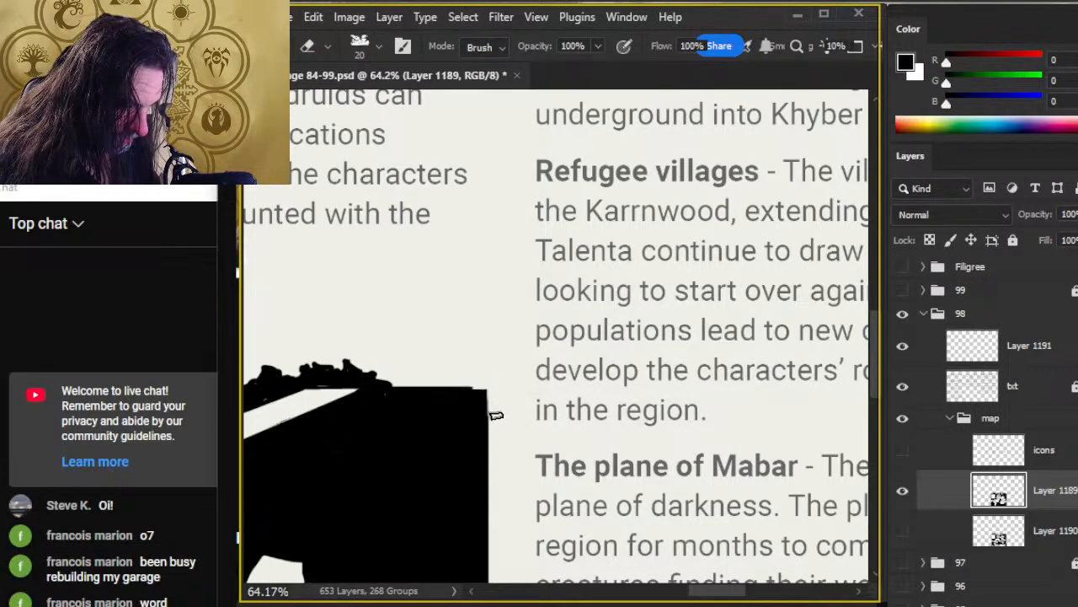
{"action": "mouse_move", "coordinate": [489, 477]}
{"action": "left_mouse_down"}
{"action": "mouse_move", "coordinate": [522, 366]}
{"action": "mouse_move", "coordinate": [620, 409]}
{"action": "mouse_move", "coordinate": [557, 421]}
{"action": "left_mouse_up"}
Step: Paint the thin light outlines along the lower edge of the left-hand cavern black, including its right-hand end
{"action": "key", "text": "b"}
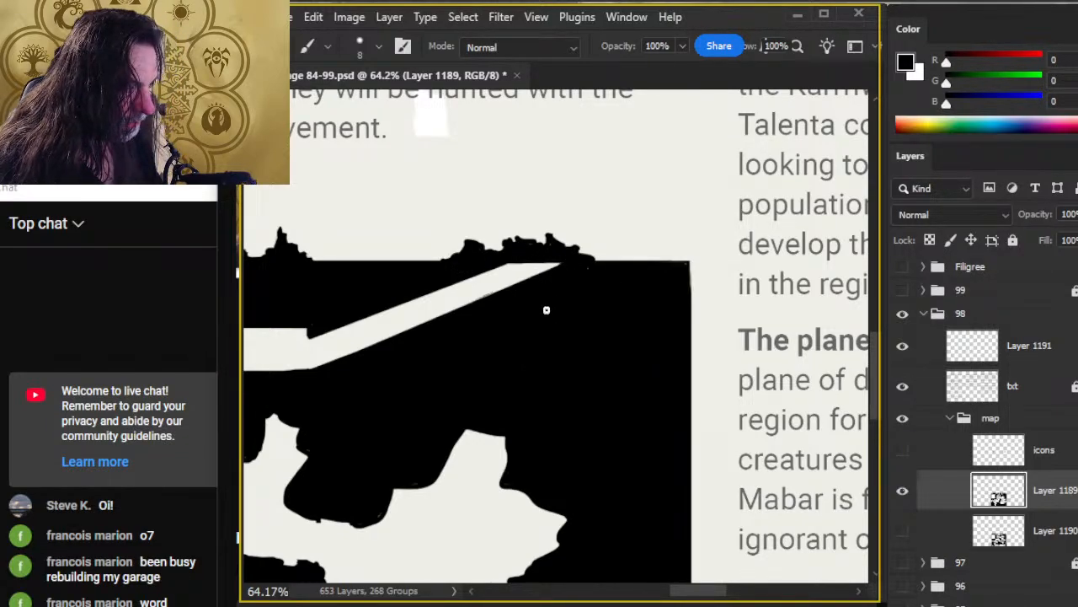
{"action": "left_click_drag", "start_coordinate": [429, 312], "coordinate": [617, 412]}
{"action": "left_click_drag", "start_coordinate": [444, 330], "coordinate": [717, 315]}
{"action": "left_click_drag", "start_coordinate": [500, 379], "coordinate": [534, 378]}
{"action": "mouse_move", "coordinate": [452, 378]}
{"action": "left_mouse_down"}
{"action": "mouse_move", "coordinate": [564, 376]}
{"action": "mouse_move", "coordinate": [457, 180]}
{"action": "left_mouse_up"}
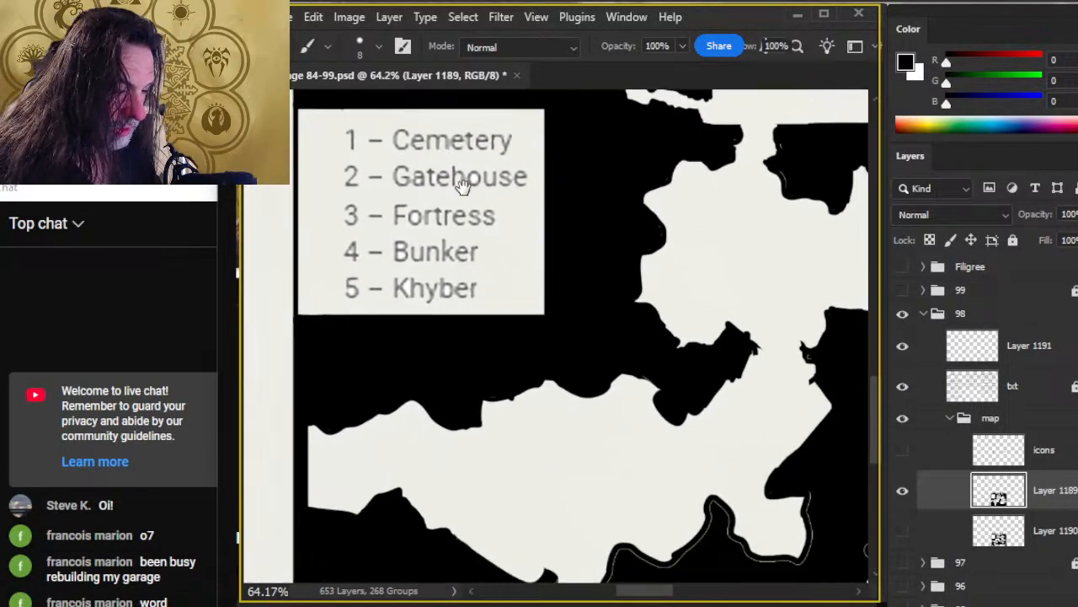
{"action": "left_click_drag", "start_coordinate": [610, 437], "coordinate": [532, 306]}
{"action": "mouse_move", "coordinate": [536, 473]}
{"action": "left_mouse_down"}
{"action": "mouse_move", "coordinate": [548, 287]}
{"action": "mouse_move", "coordinate": [385, 362]}
{"action": "mouse_move", "coordinate": [371, 321]}
{"action": "left_mouse_up"}
{"action": "key", "text": "l"}
{"action": "key", "text": "ctrl+d"}
{"action": "key", "text": "b"}
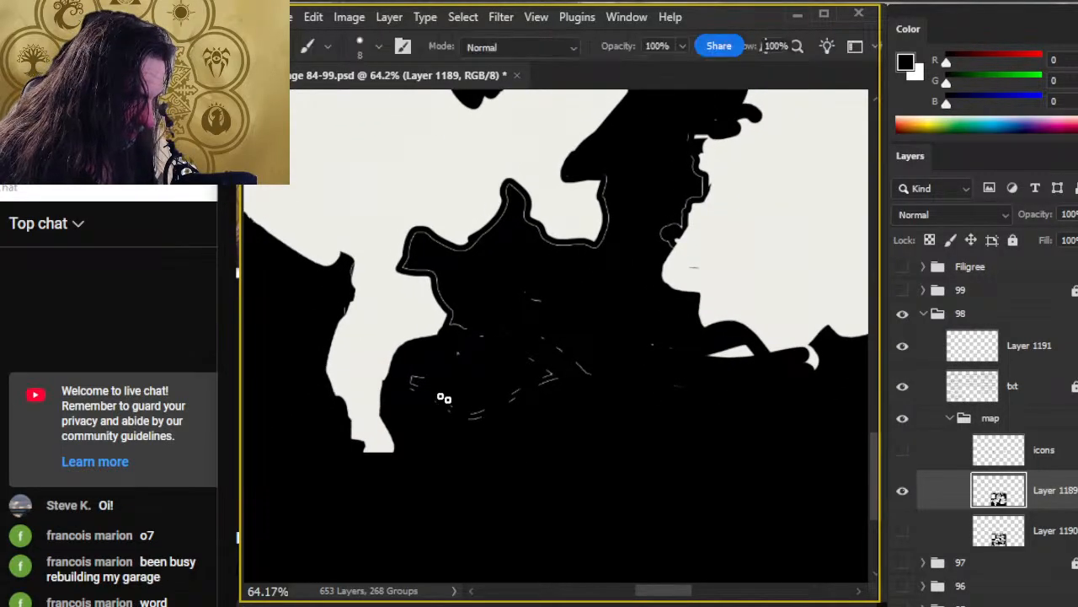
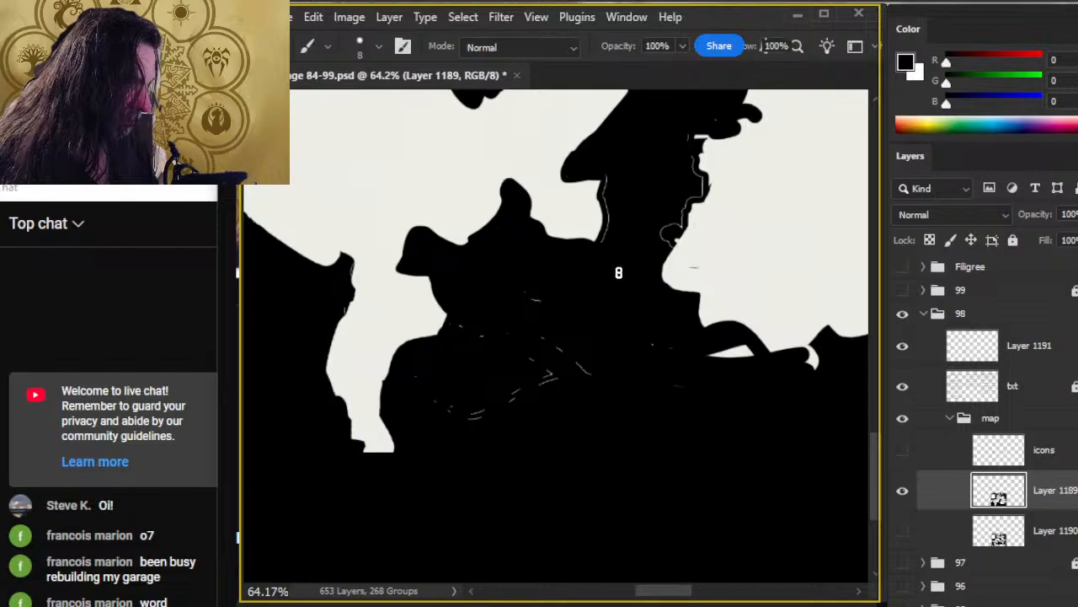
{"action": "mouse_move", "coordinate": [618, 221]}
{"action": "left_mouse_down"}
{"action": "mouse_move", "coordinate": [592, 258]}
{"action": "mouse_move", "coordinate": [614, 221]}
{"action": "mouse_move", "coordinate": [606, 186]}
{"action": "left_mouse_up"}
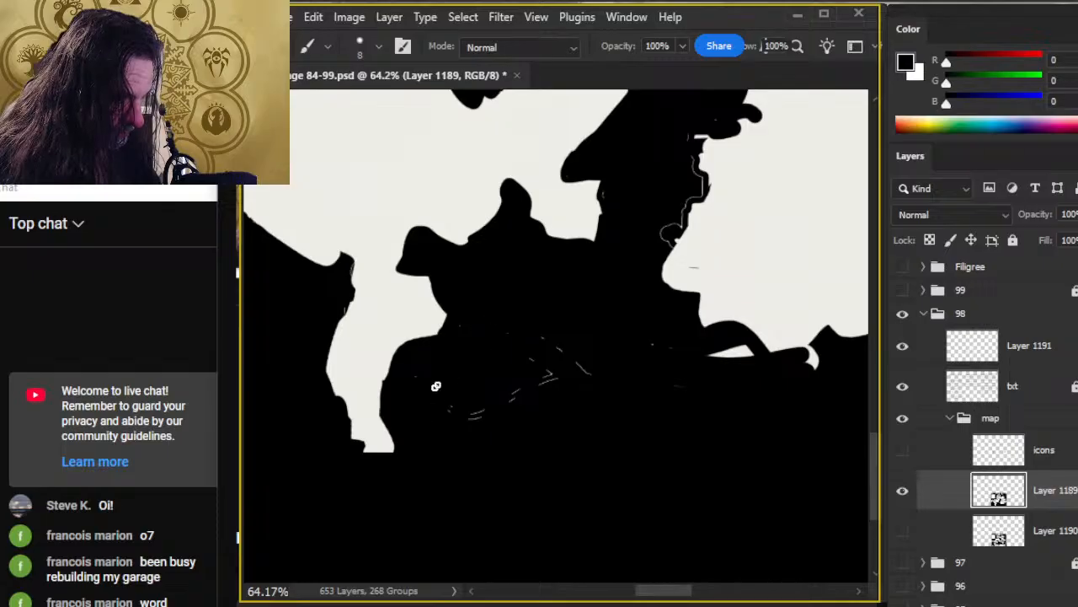
Step: Enlarge the brush to 20 and paint out the leftover outlines and light sliver around the right-hand cavern's left and lower edges
{"action": "key", "text": "bracketright"}
{"action": "key", "text": "bracketright"}
{"action": "key", "text": "bracketright"}
{"action": "key", "text": "bracketright"}
{"action": "mouse_move", "coordinate": [554, 298]}
{"action": "left_mouse_down"}
{"action": "mouse_move", "coordinate": [466, 493]}
{"action": "mouse_move", "coordinate": [557, 380]}
{"action": "mouse_move", "coordinate": [634, 323]}
{"action": "mouse_move", "coordinate": [471, 454]}
{"action": "mouse_move", "coordinate": [548, 421]}
{"action": "mouse_move", "coordinate": [602, 372]}
{"action": "mouse_move", "coordinate": [667, 445]}
{"action": "mouse_move", "coordinate": [682, 399]}
{"action": "mouse_move", "coordinate": [681, 325]}
{"action": "mouse_move", "coordinate": [680, 369]}
{"action": "mouse_move", "coordinate": [429, 495]}
{"action": "mouse_move", "coordinate": [439, 333]}
{"action": "mouse_move", "coordinate": [454, 336]}
{"action": "mouse_move", "coordinate": [454, 277]}
{"action": "left_mouse_up"}
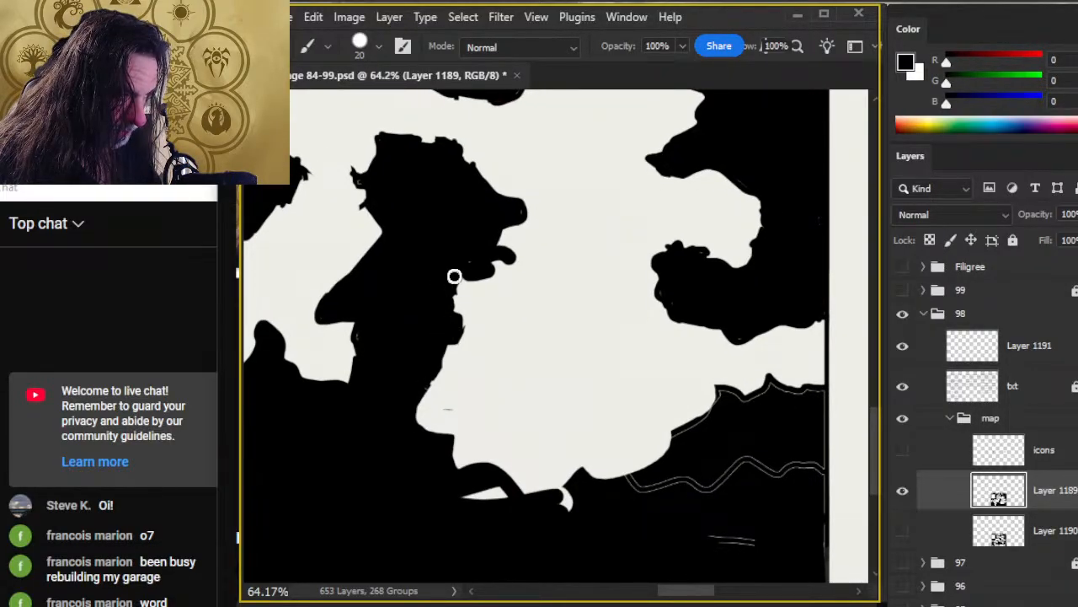
{"action": "key", "text": "e"}
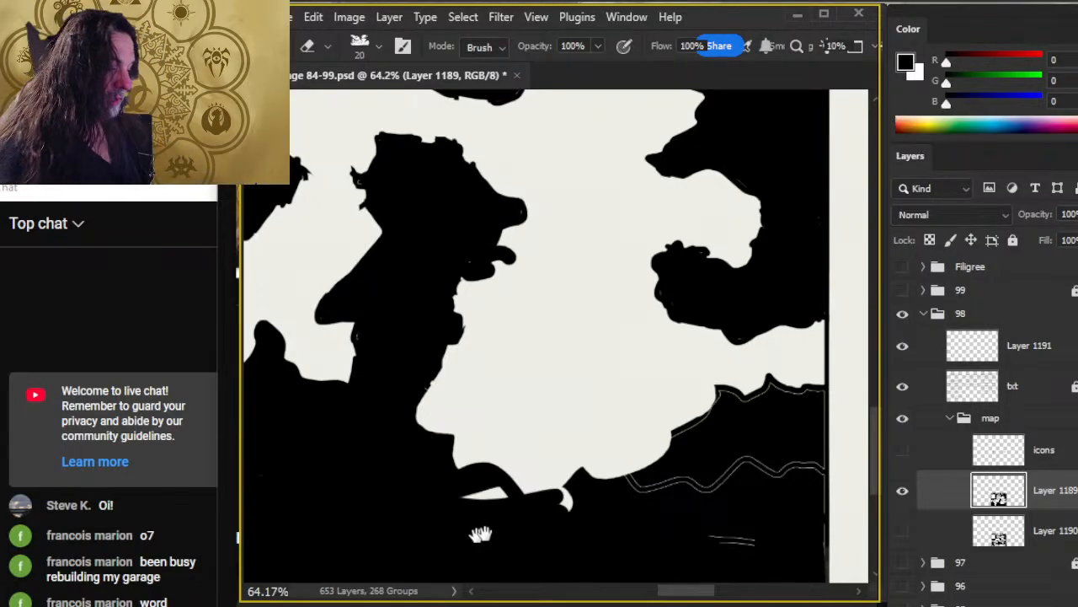
{"action": "left_click_drag", "start_coordinate": [480, 533], "coordinate": [446, 470]}
{"action": "key", "text": "b"}
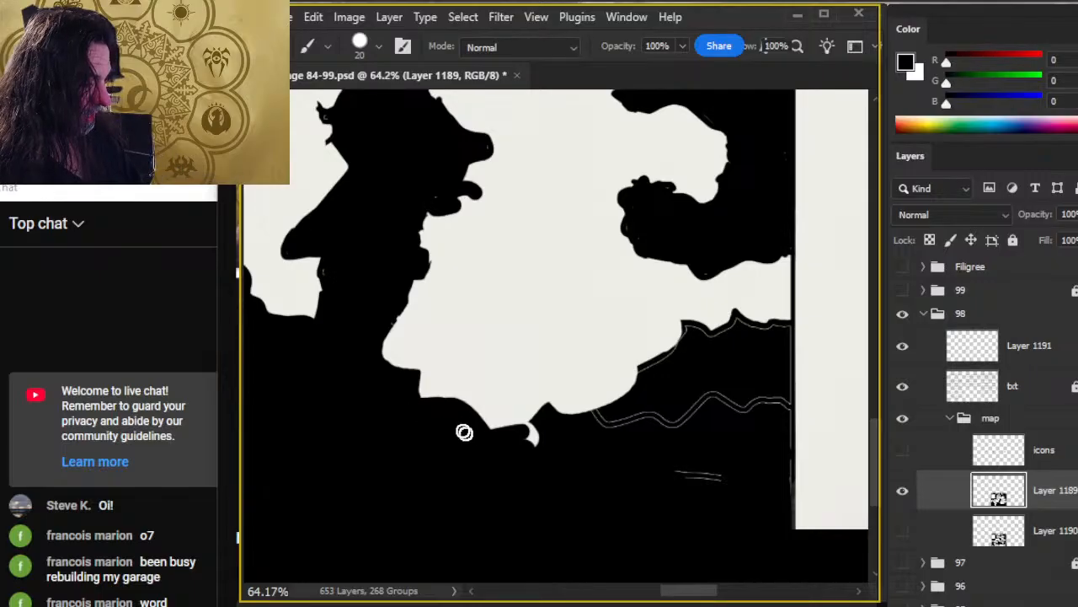
Step: Paint over the light contour lines in the map's lower right rock area and the small hook beneath the right-hand cavern
{"action": "left_click_drag", "start_coordinate": [630, 423], "coordinate": [666, 418]}
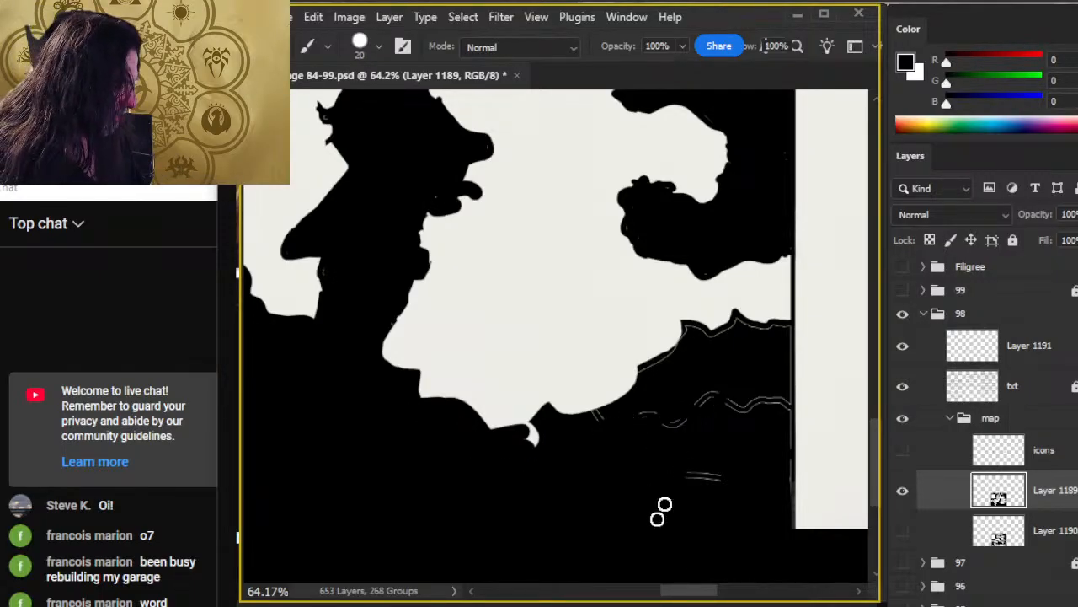
{"action": "left_click_drag", "start_coordinate": [665, 506], "coordinate": [712, 473]}
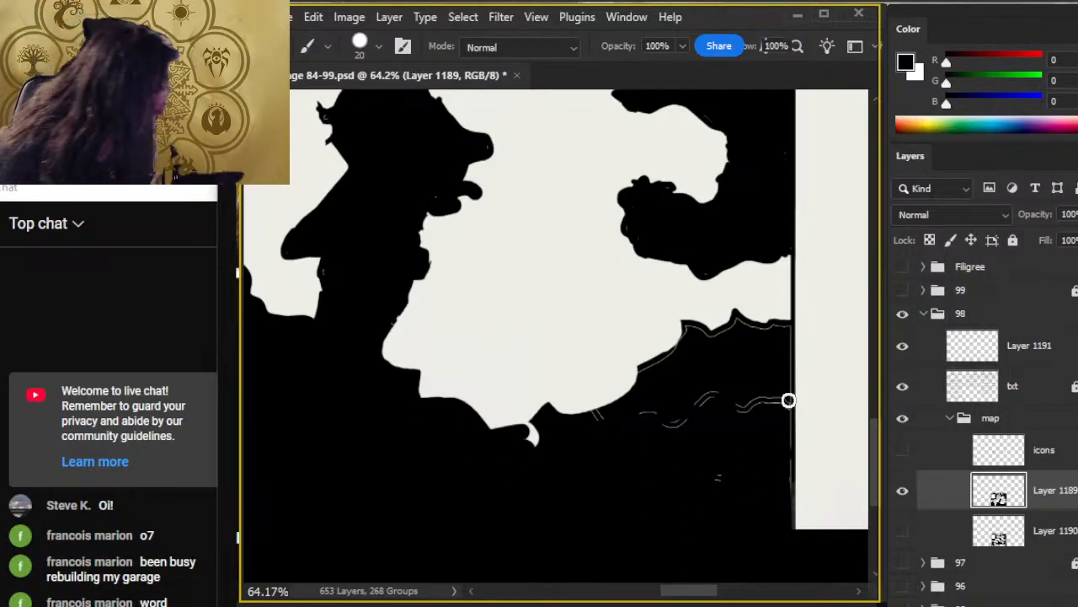
{"action": "left_click_drag", "start_coordinate": [787, 390], "coordinate": [778, 570]}
{"action": "mouse_move", "coordinate": [736, 416]}
{"action": "left_mouse_down"}
{"action": "mouse_move", "coordinate": [736, 449]}
{"action": "mouse_move", "coordinate": [756, 379]}
{"action": "mouse_move", "coordinate": [782, 369]}
{"action": "mouse_move", "coordinate": [783, 388]}
{"action": "mouse_move", "coordinate": [785, 328]}
{"action": "mouse_move", "coordinate": [693, 331]}
{"action": "mouse_move", "coordinate": [740, 345]}
{"action": "mouse_move", "coordinate": [687, 350]}
{"action": "mouse_move", "coordinate": [704, 344]}
{"action": "mouse_move", "coordinate": [697, 328]}
{"action": "mouse_move", "coordinate": [676, 358]}
{"action": "mouse_move", "coordinate": [649, 366]}
{"action": "left_mouse_up"}
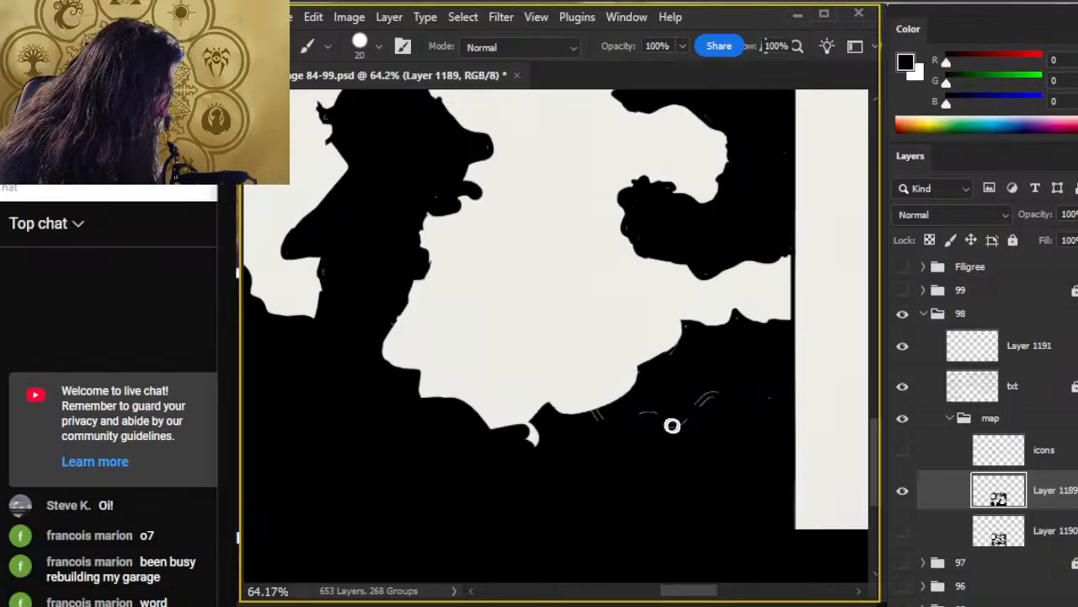
{"action": "mouse_move", "coordinate": [672, 426]}
{"action": "left_mouse_down"}
{"action": "mouse_move", "coordinate": [667, 451]}
{"action": "mouse_move", "coordinate": [782, 369]}
{"action": "mouse_move", "coordinate": [646, 418]}
{"action": "mouse_move", "coordinate": [626, 442]}
{"action": "mouse_move", "coordinate": [648, 424]}
{"action": "mouse_move", "coordinate": [557, 423]}
{"action": "left_mouse_up"}
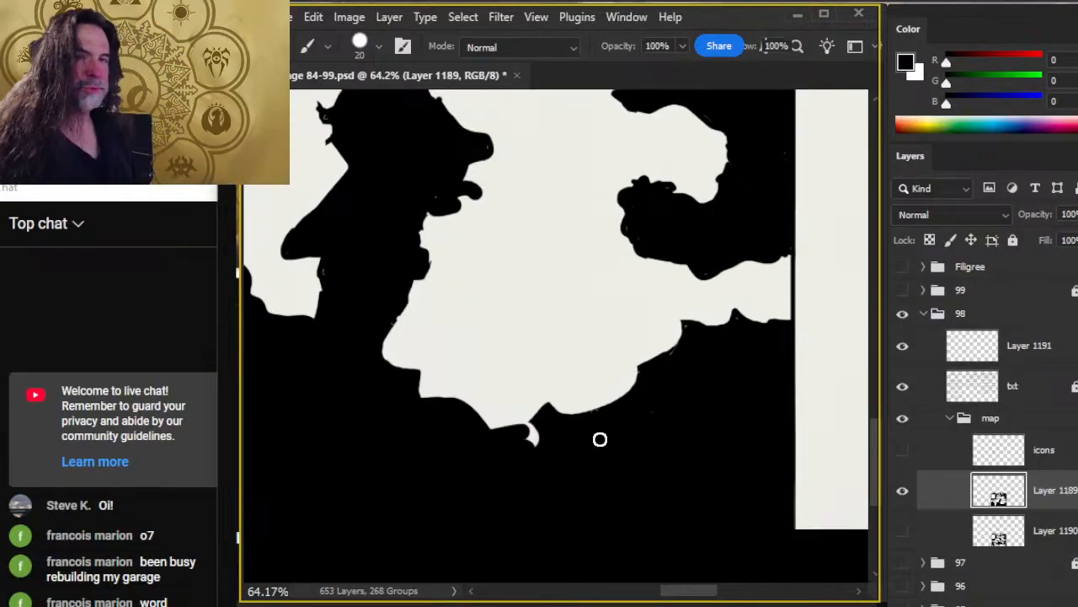
{"action": "mouse_move", "coordinate": [664, 332]}
{"action": "left_mouse_down"}
{"action": "mouse_move", "coordinate": [513, 494]}
{"action": "mouse_move", "coordinate": [525, 410]}
{"action": "mouse_move", "coordinate": [494, 464]}
{"action": "mouse_move", "coordinate": [559, 374]}
{"action": "mouse_move", "coordinate": [544, 422]}
{"action": "mouse_move", "coordinate": [593, 501]}
{"action": "left_mouse_up"}
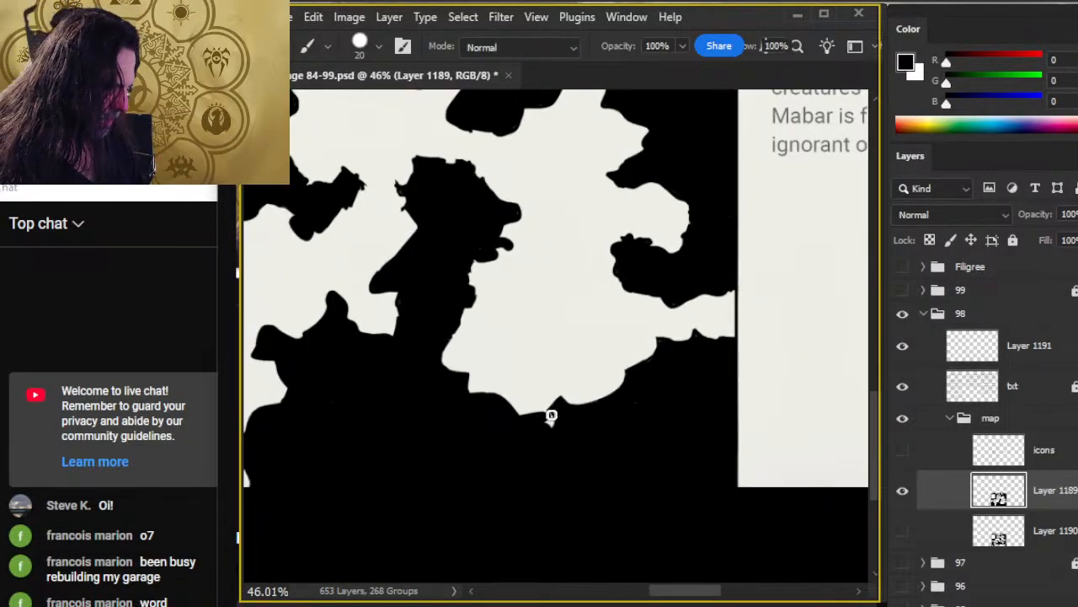
{"action": "mouse_move", "coordinate": [551, 415]}
{"action": "left_mouse_down"}
{"action": "mouse_move", "coordinate": [525, 397]}
{"action": "mouse_move", "coordinate": [549, 407]}
{"action": "mouse_move", "coordinate": [477, 399]}
{"action": "mouse_move", "coordinate": [546, 435]}
{"action": "mouse_move", "coordinate": [506, 469]}
{"action": "left_mouse_up"}
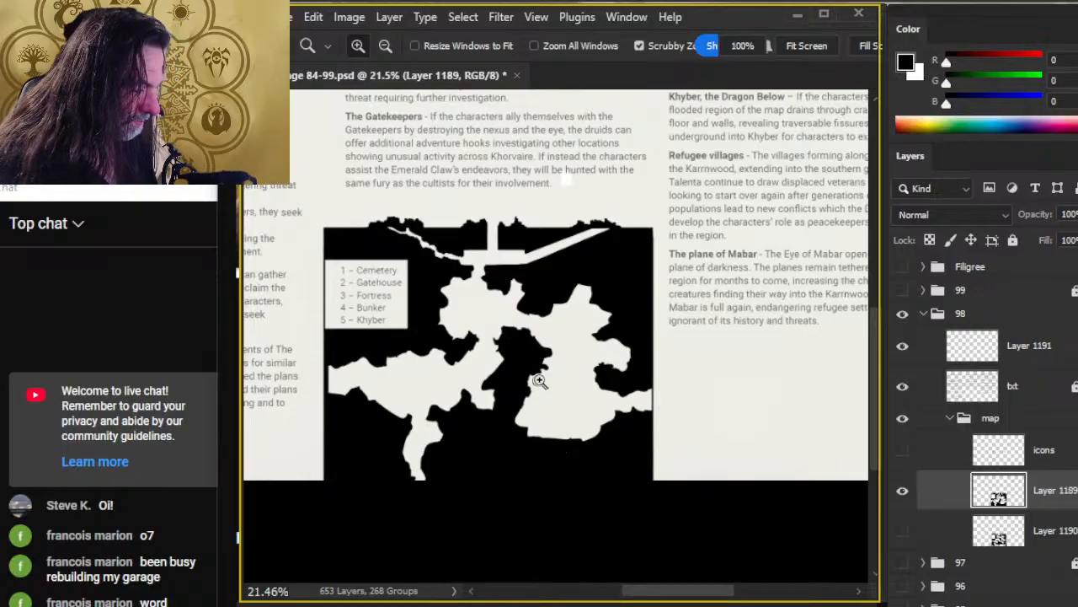
Step: Outline a bulge on the lower left wall of the right-hand cavern and fill it with black
{"action": "key", "text": "b"}
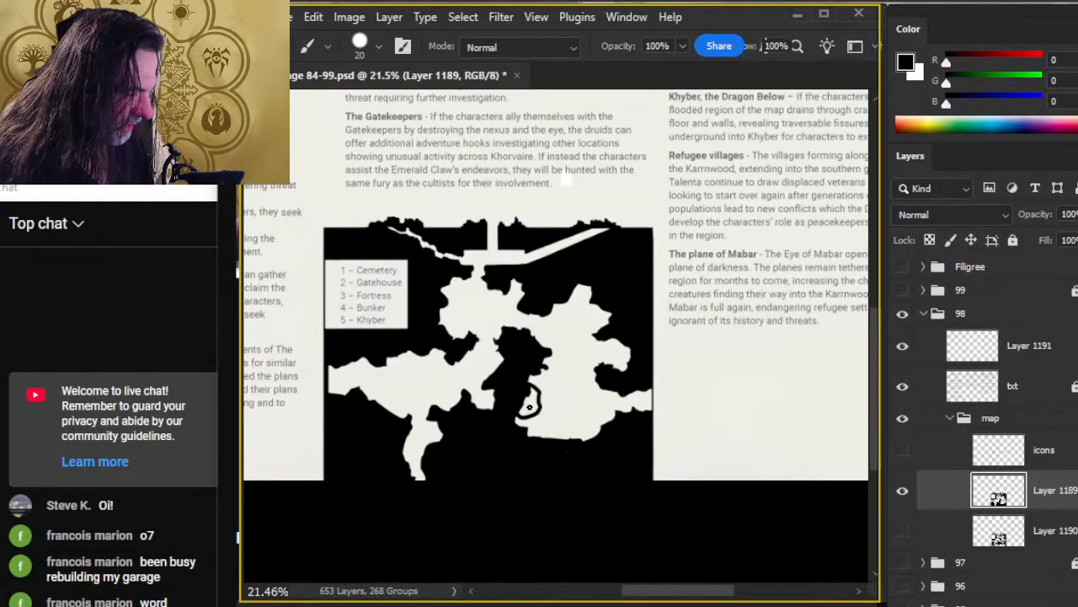
{"action": "key", "text": "g"}
{"action": "left_click", "coordinate": [527, 400]}
{"action": "key", "text": "b"}
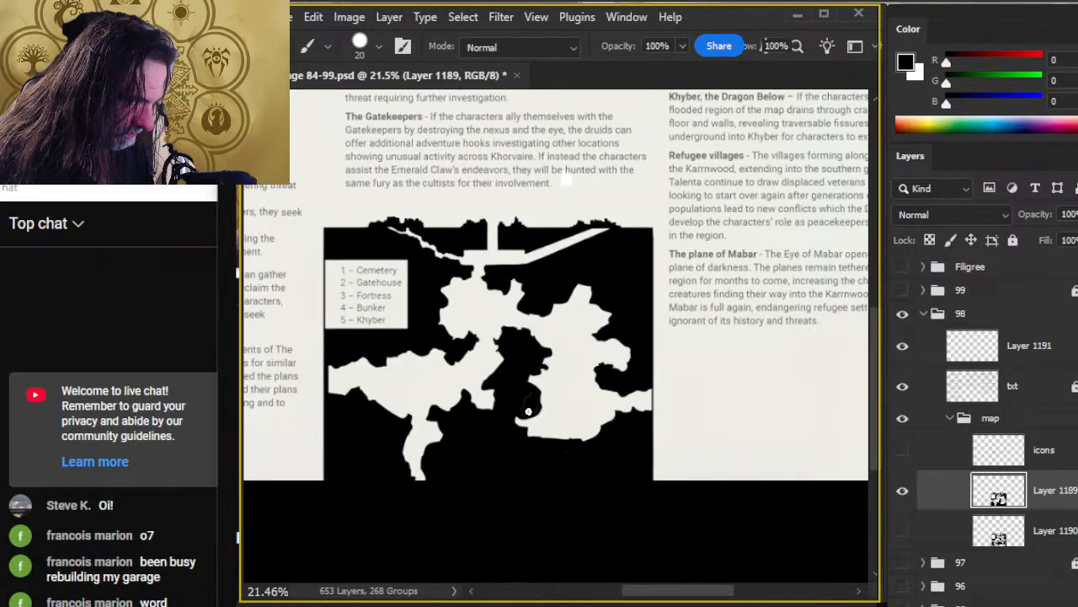
Step: Extend the floor of the right-hand cavern downward with a jagged edge using the Eraser enlarged to 35
{"action": "key", "text": "e"}
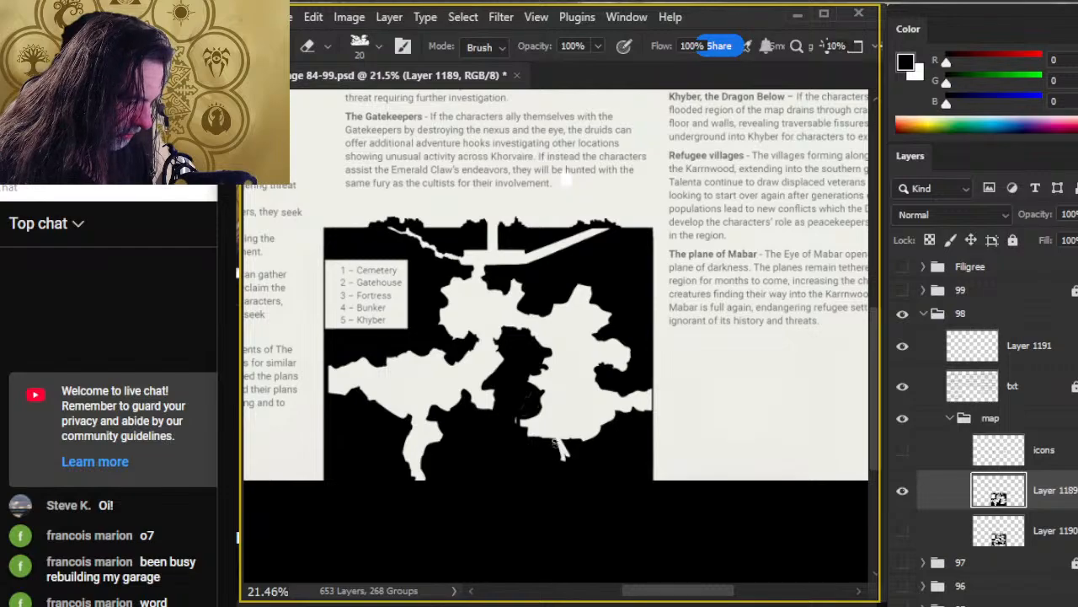
{"action": "key", "text": "b"}
{"action": "mouse_move", "coordinate": [561, 436]}
{"action": "left_mouse_down"}
{"action": "mouse_move", "coordinate": [539, 448]}
{"action": "mouse_move", "coordinate": [561, 441]}
{"action": "left_mouse_up"}
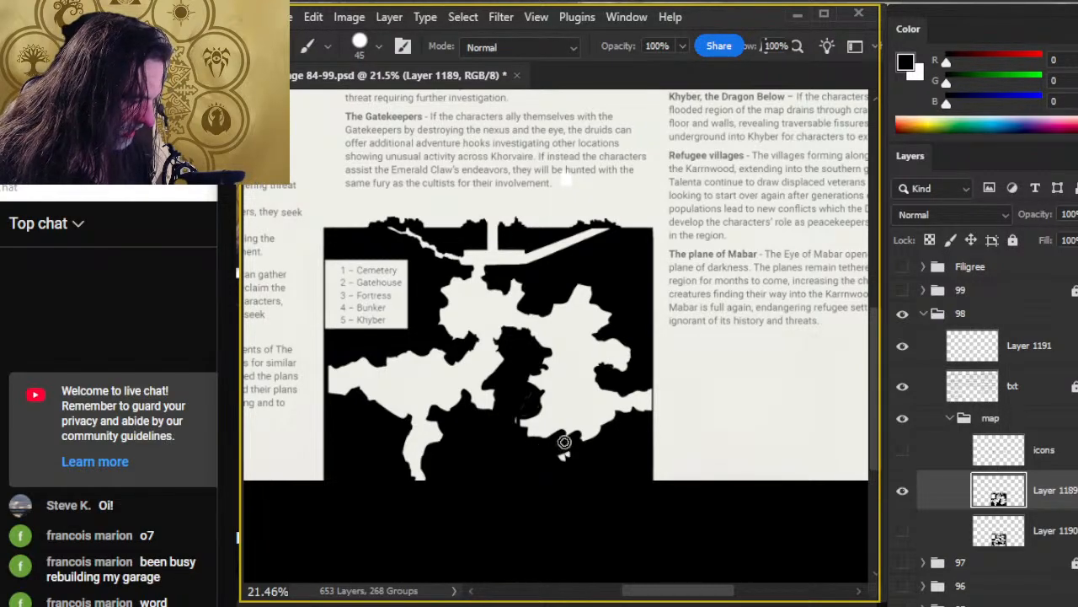
{"action": "key", "text": "e"}
{"action": "key", "text": "bracketright"}
{"action": "key", "text": "bracketright"}
{"action": "key", "text": "bracketright"}
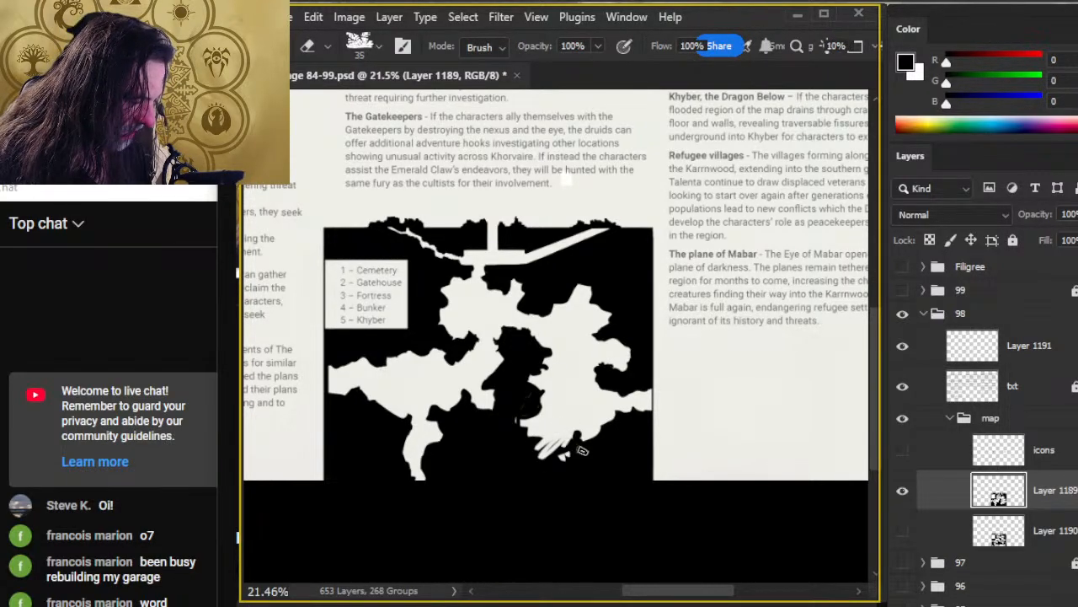
{"action": "mouse_move", "coordinate": [546, 455]}
{"action": "left_mouse_down"}
{"action": "mouse_move", "coordinate": [518, 427]}
{"action": "mouse_move", "coordinate": [539, 453]}
{"action": "left_mouse_up"}
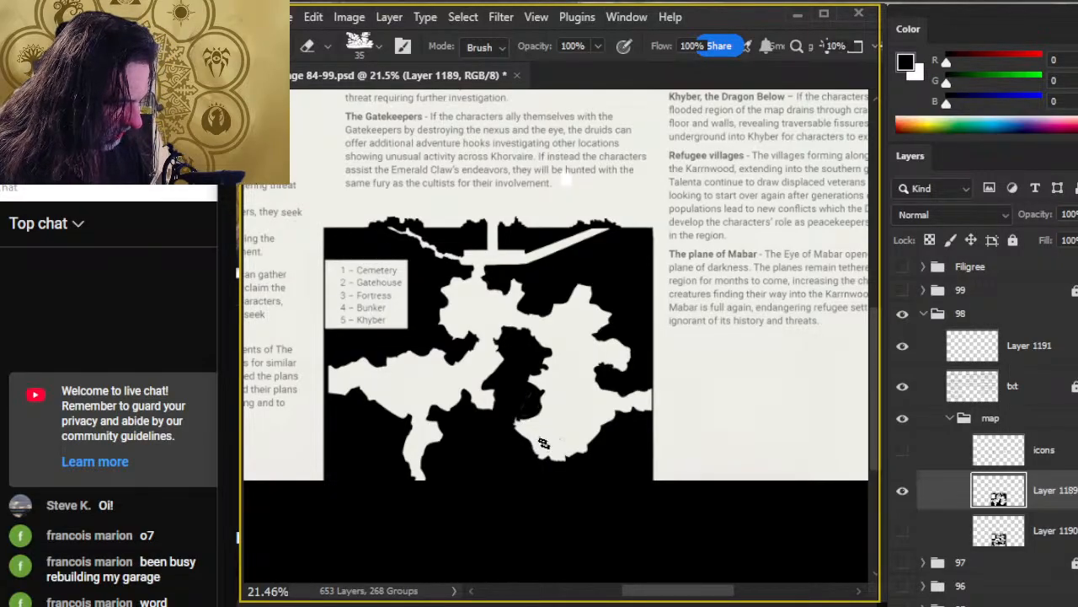
Step: Enlarge the rounded black rock bulge protruding into the lower left side of the right-hand cavern
{"action": "key", "text": "b"}
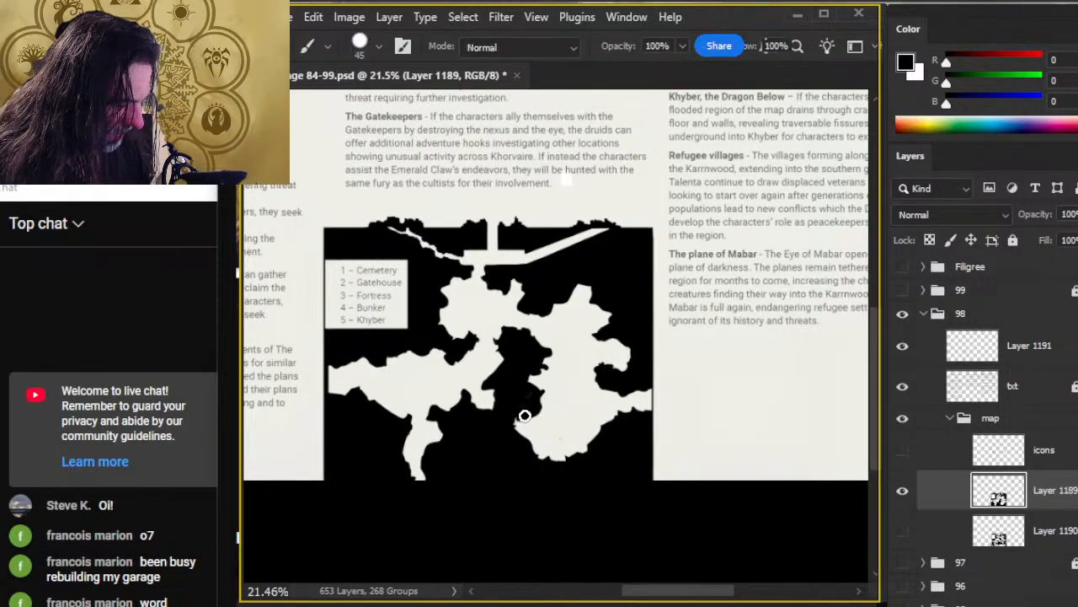
{"action": "key", "text": "g"}
{"action": "key", "text": "b"}
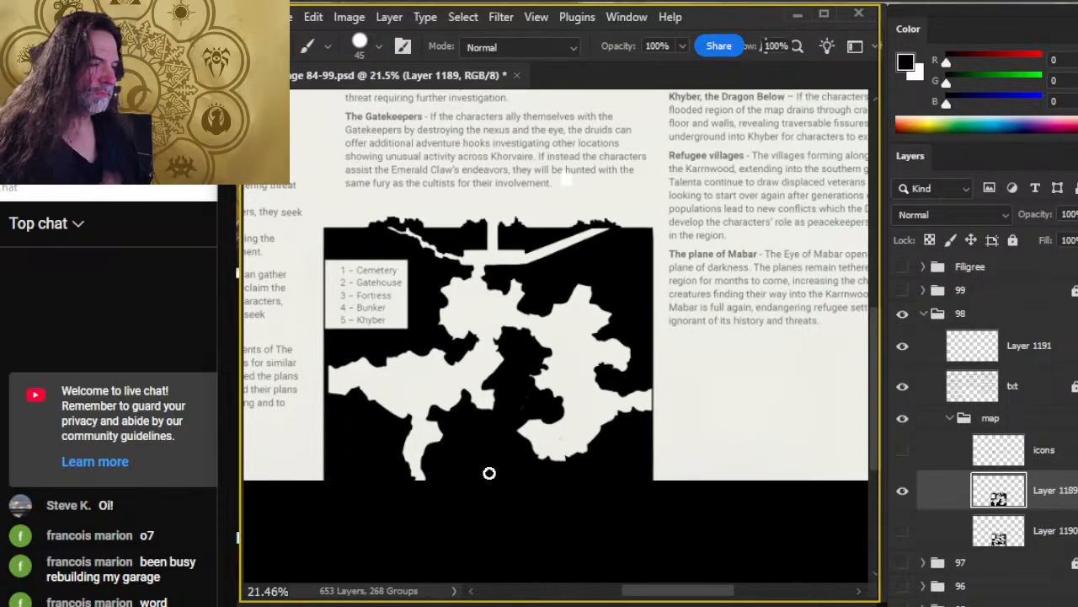
Step: Examine the surface entrance tunnels and upper chambers of the cave map up close and in overview
{"action": "key", "text": "z"}
{"action": "left_click_drag", "start_coordinate": [388, 248], "coordinate": [482, 333]}
{"action": "key", "text": "b"}
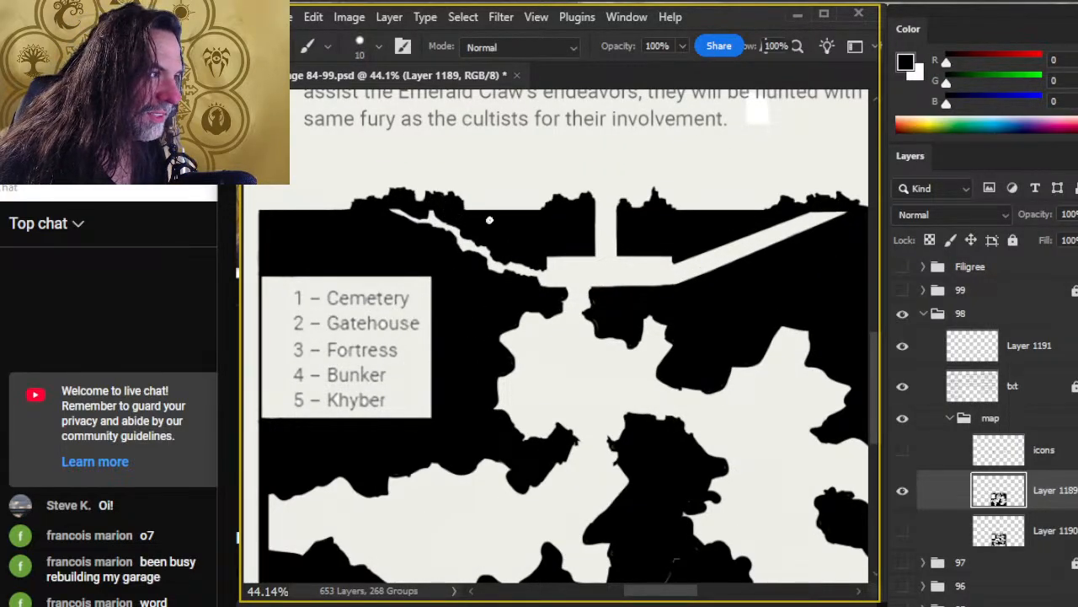
{"action": "key", "text": "z"}
{"action": "left_click_drag", "start_coordinate": [571, 337], "coordinate": [544, 368]}
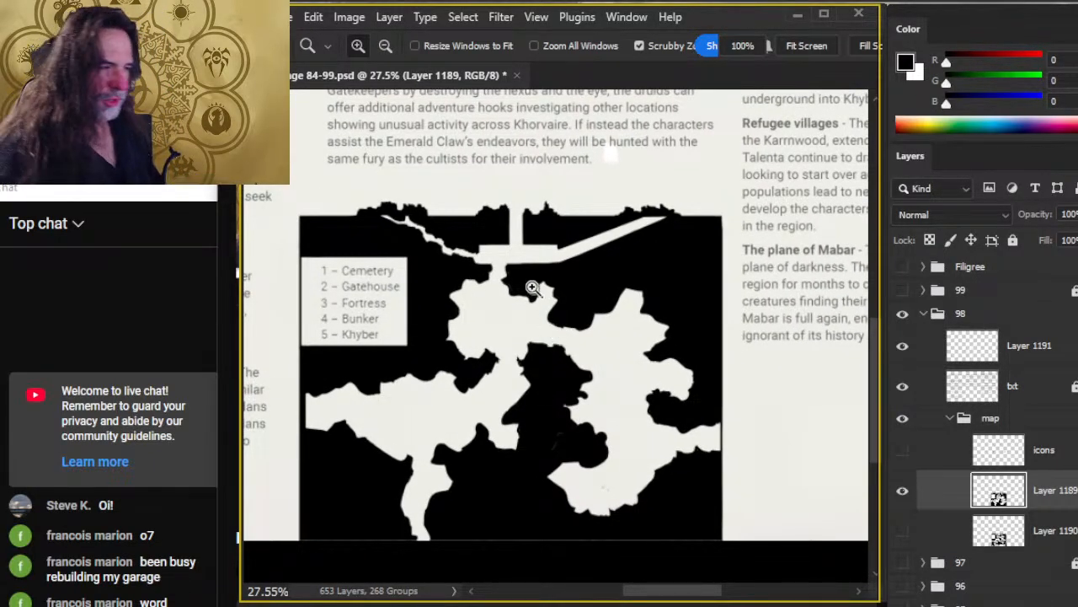
{"action": "key", "text": "e"}
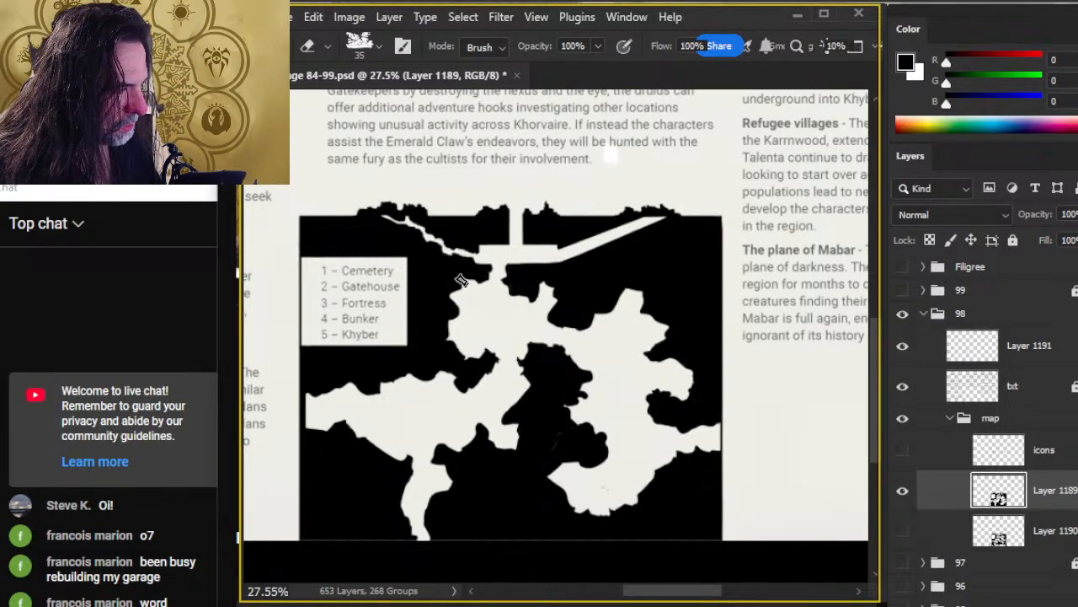
{"action": "key", "text": "z"}
{"action": "left_click_drag", "start_coordinate": [489, 335], "coordinate": [474, 320]}
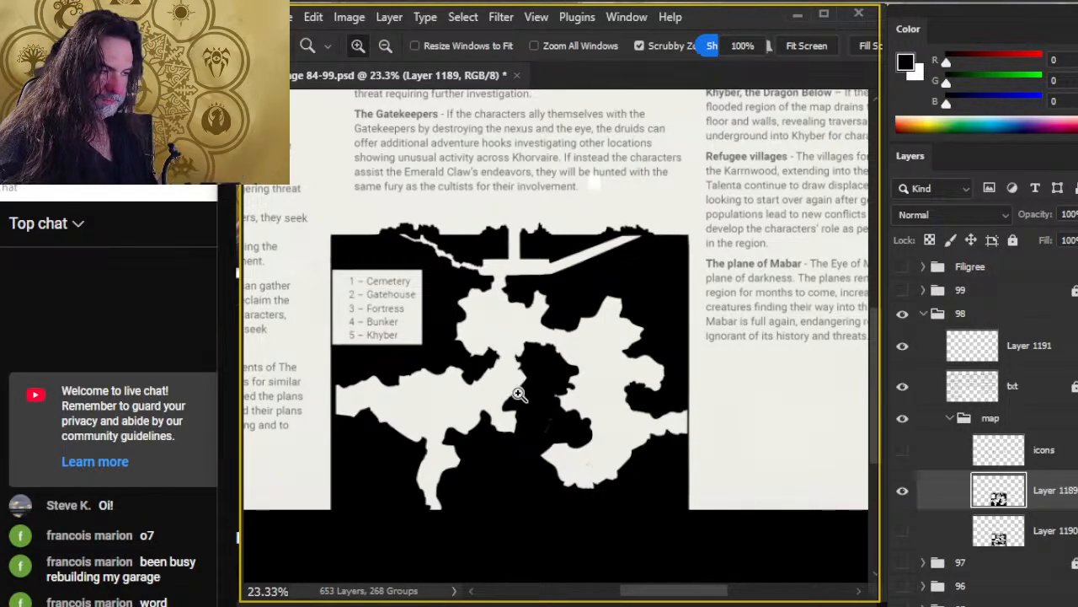
Step: Outline the lower left lobe of the upper chamber and fill it with black
{"action": "key", "text": "b"}
{"action": "left_click_drag", "start_coordinate": [463, 321], "coordinate": [503, 331]}
{"action": "key", "text": "g"}
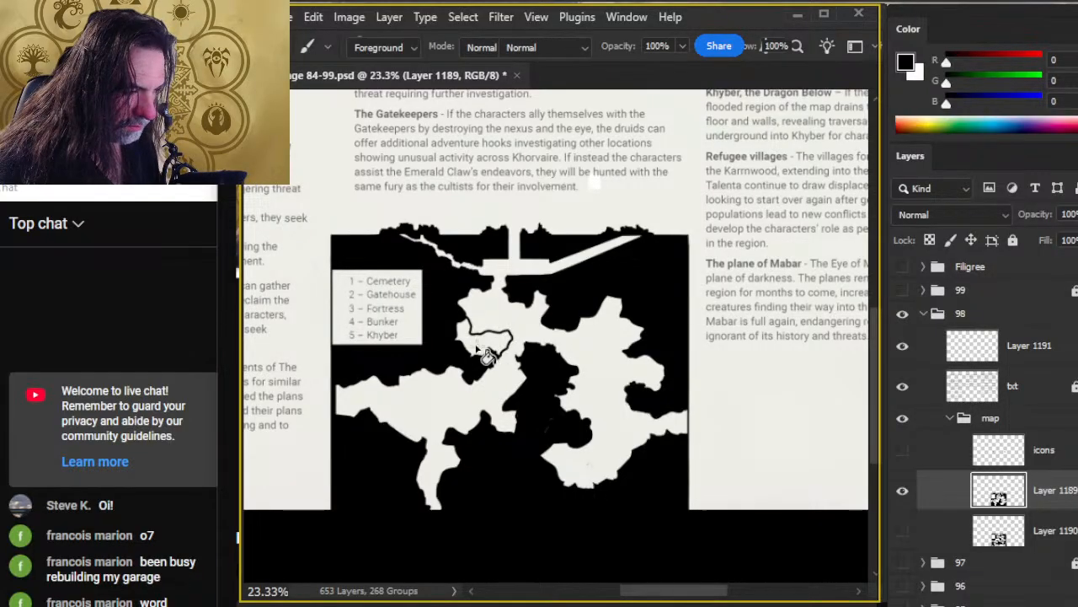
{"action": "left_click", "coordinate": [476, 347]}
{"action": "key", "text": "b"}
{"action": "key", "text": "bracketright"}
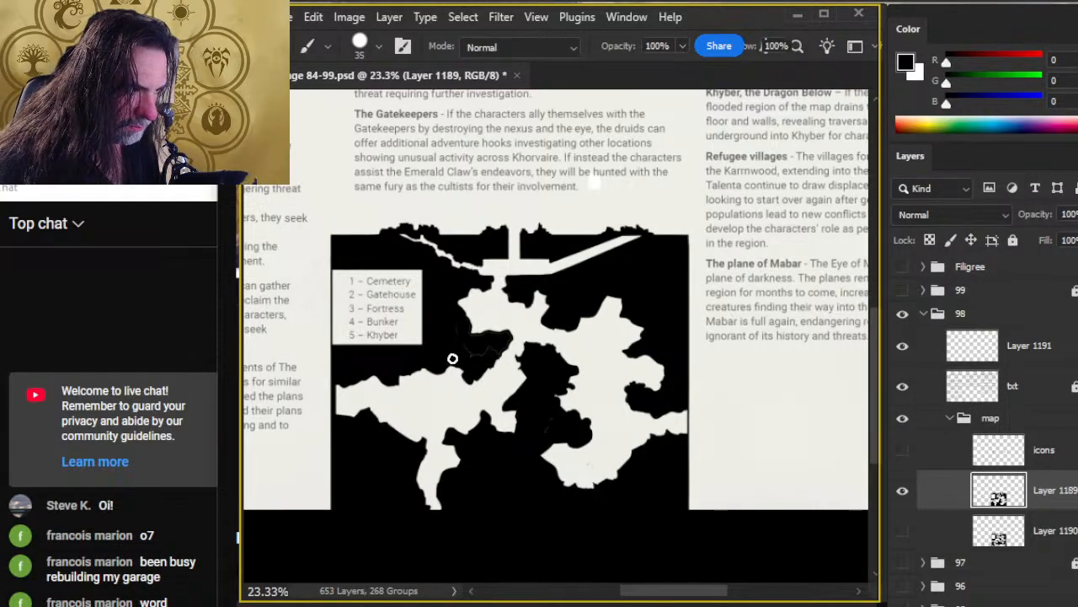
Step: Widen the passage below the upper chamber with the Eraser at size 35 and clean up its walls with black brush strokes
{"action": "key", "text": "e"}
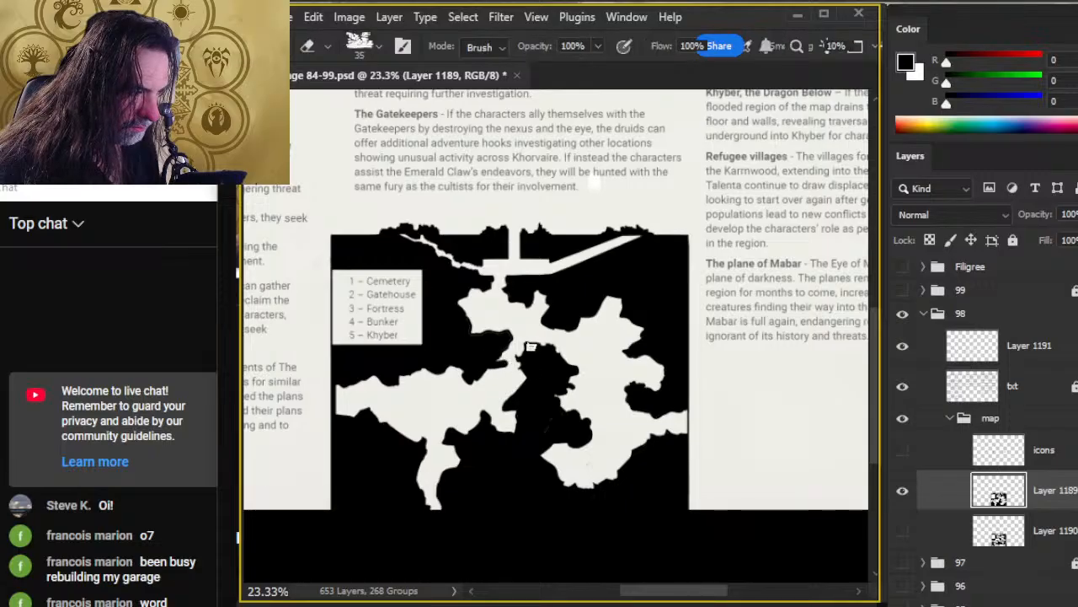
{"action": "mouse_move", "coordinate": [508, 341]}
{"action": "left_mouse_down"}
{"action": "mouse_move", "coordinate": [543, 350]}
{"action": "mouse_move", "coordinate": [529, 350]}
{"action": "left_mouse_up"}
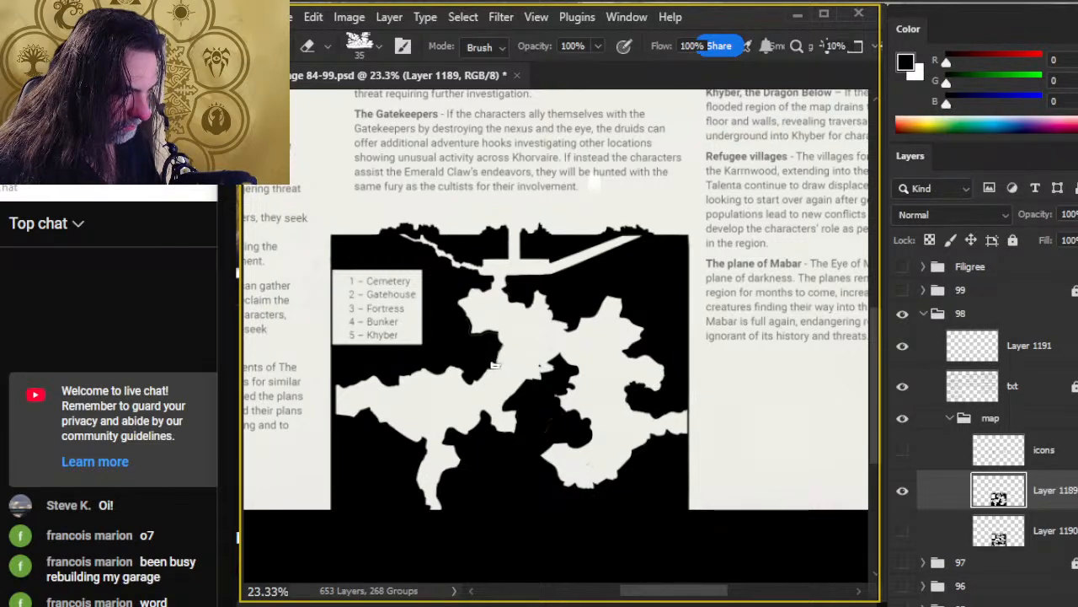
{"action": "key", "text": "b"}
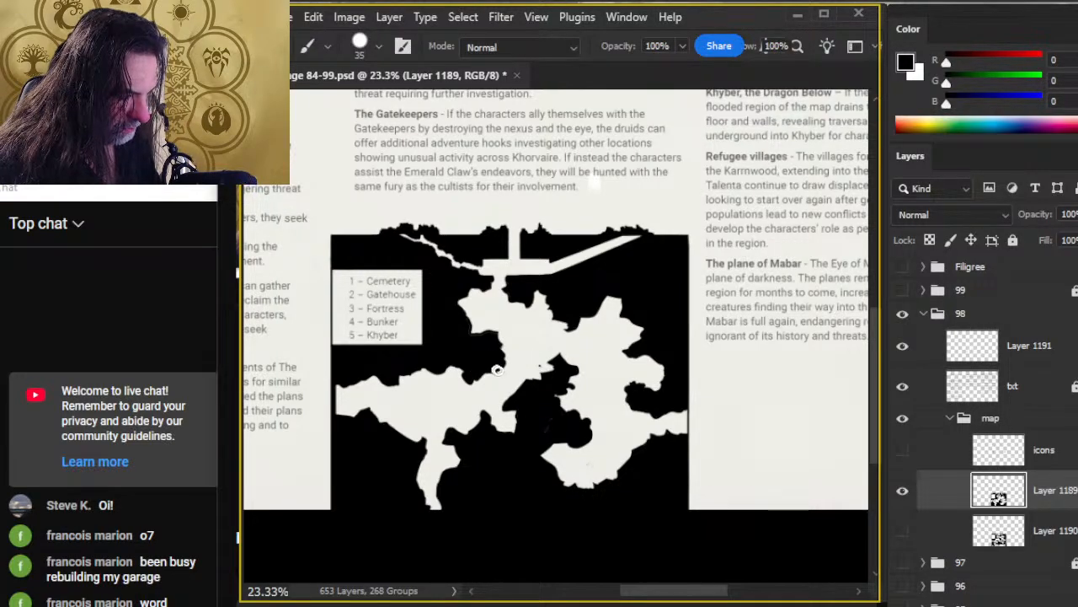
{"action": "key", "text": "e"}
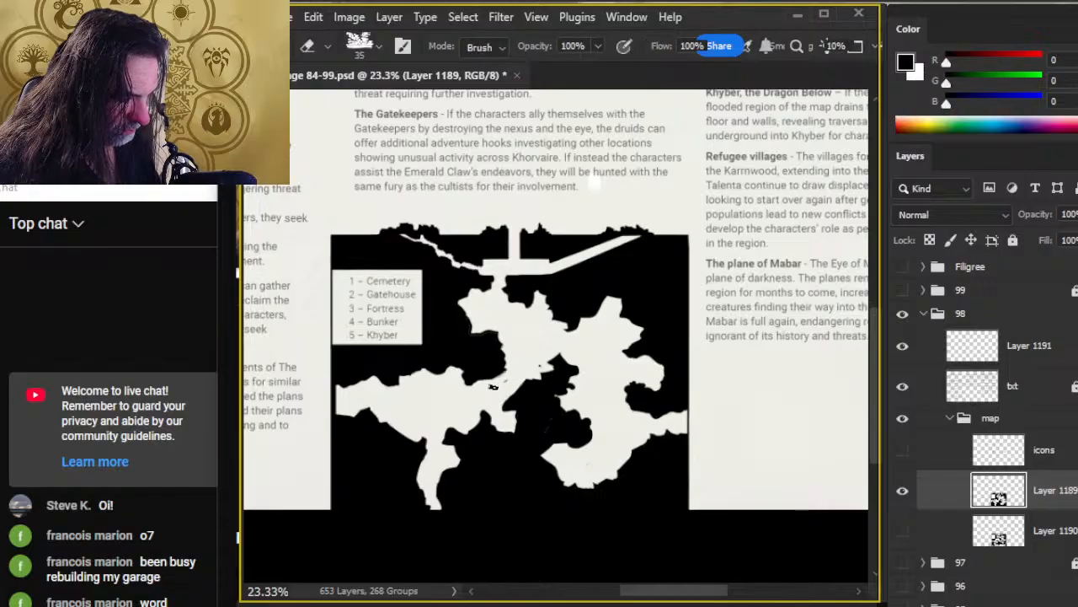
{"action": "key", "text": "b"}
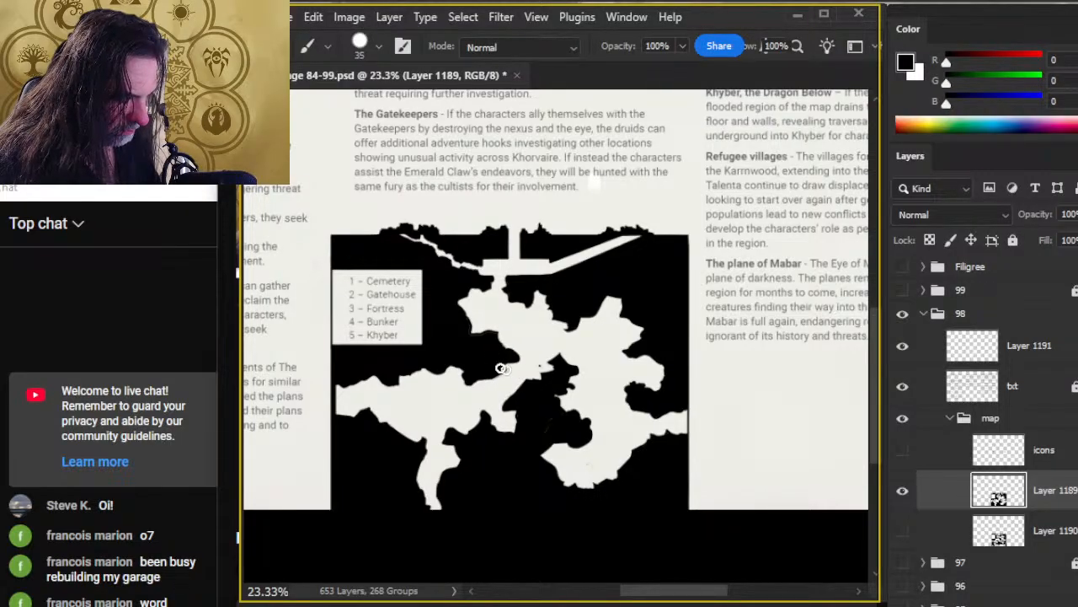
{"action": "key", "text": "e"}
{"action": "key", "text": "b"}
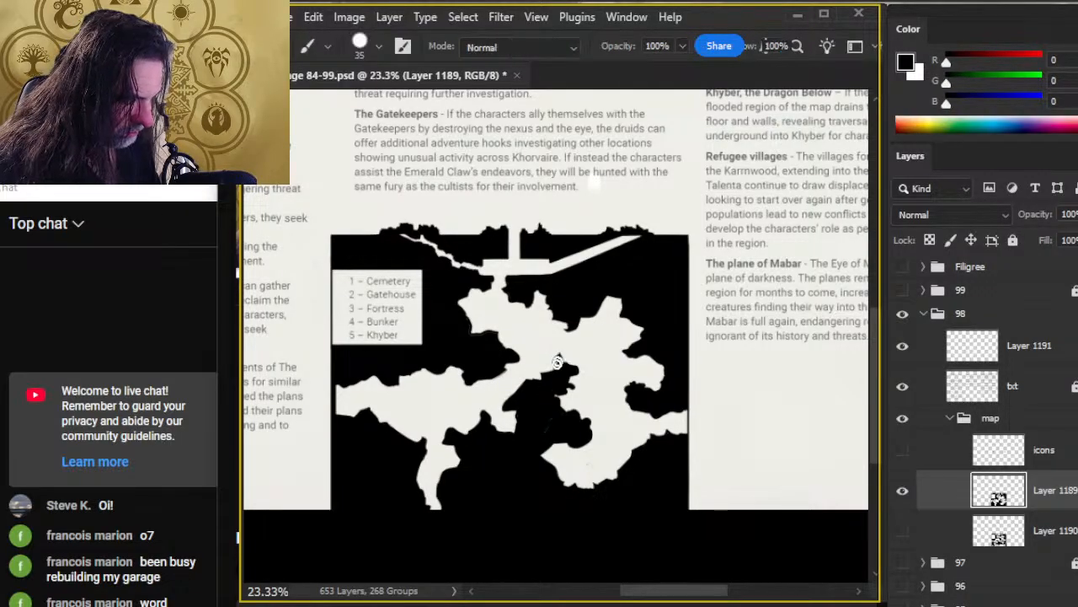
Step: Extend the top of the central black rock to the right and paint over the pointed left tip of the lower right cavern
{"action": "mouse_move", "coordinate": [554, 364]}
{"action": "left_mouse_down"}
{"action": "mouse_move", "coordinate": [585, 360]}
{"action": "mouse_move", "coordinate": [585, 371]}
{"action": "left_mouse_up"}
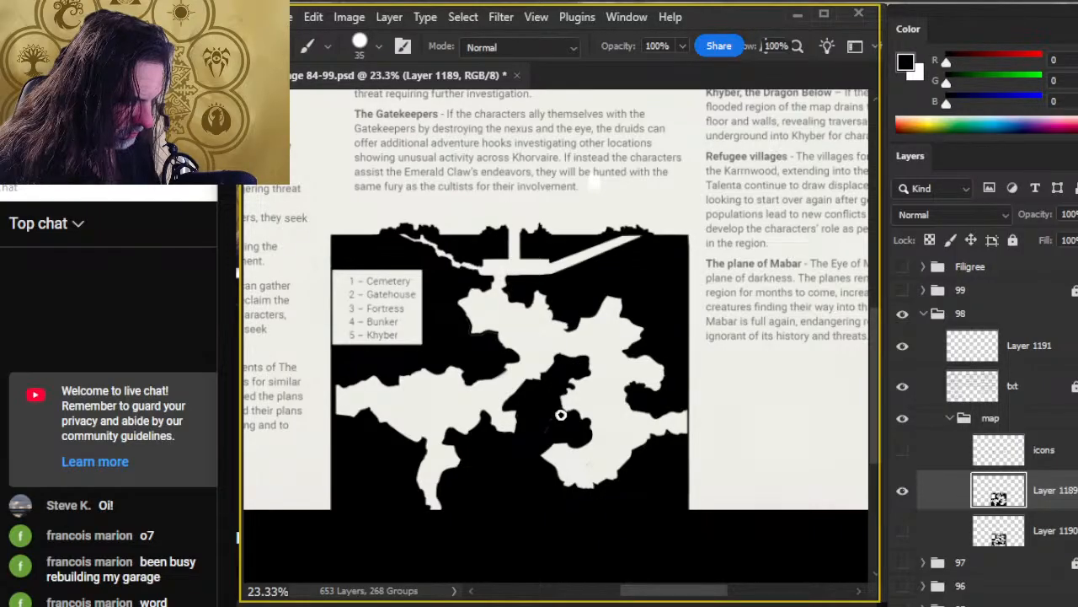
{"action": "left_click_drag", "start_coordinate": [557, 447], "coordinate": [537, 406]}
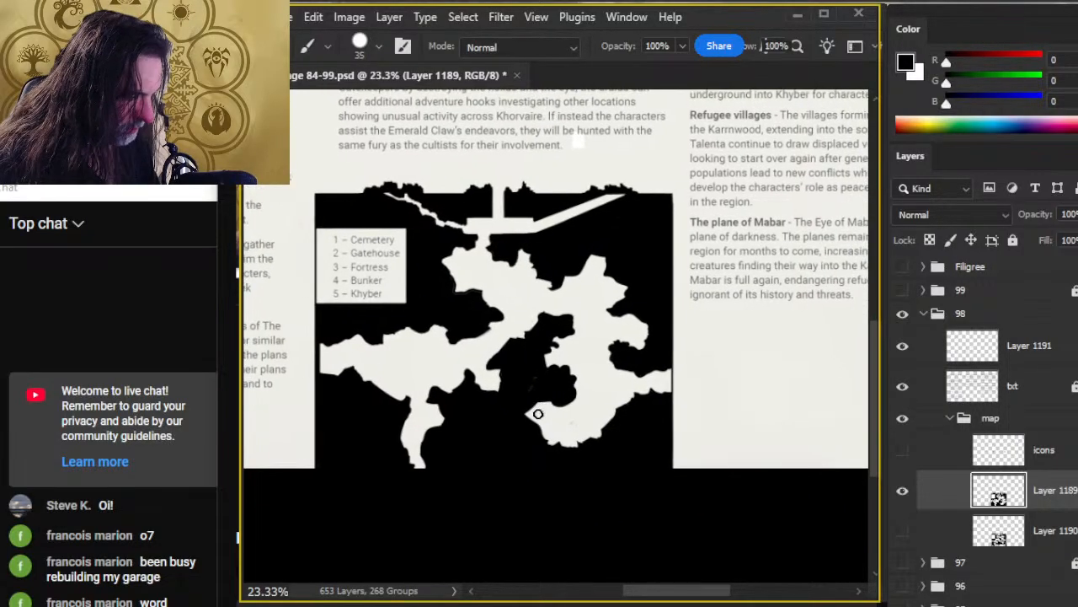
{"action": "key", "text": "e"}
{"action": "key", "text": "b"}
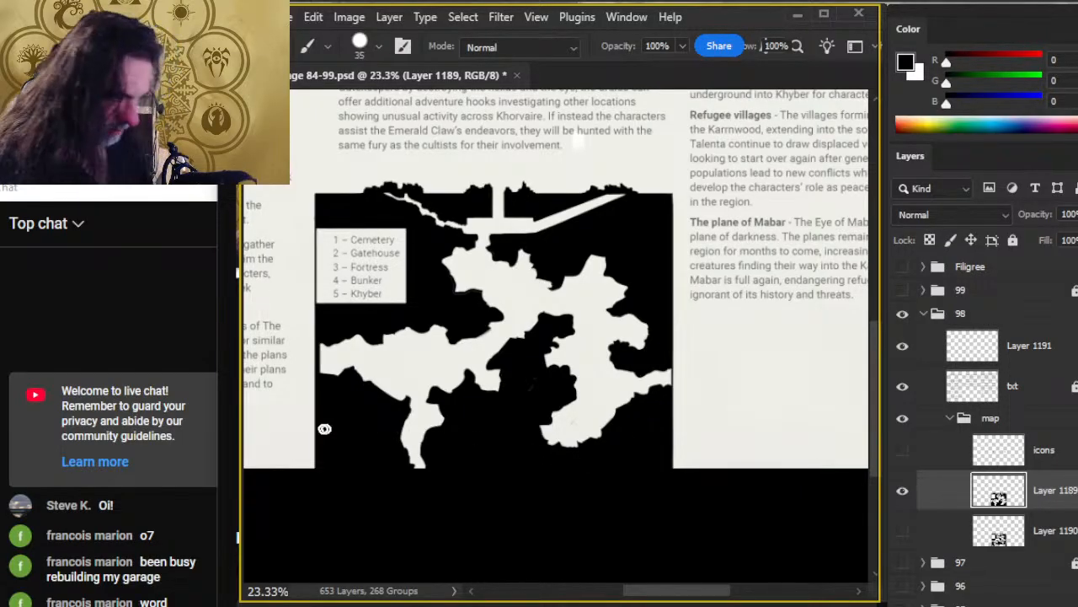
Step: Open the left-hand tunnel to the map's side edge with the Eraser and flatten the right-hand cavern's tall ceiling peak with black paint
{"action": "key", "text": "e"}
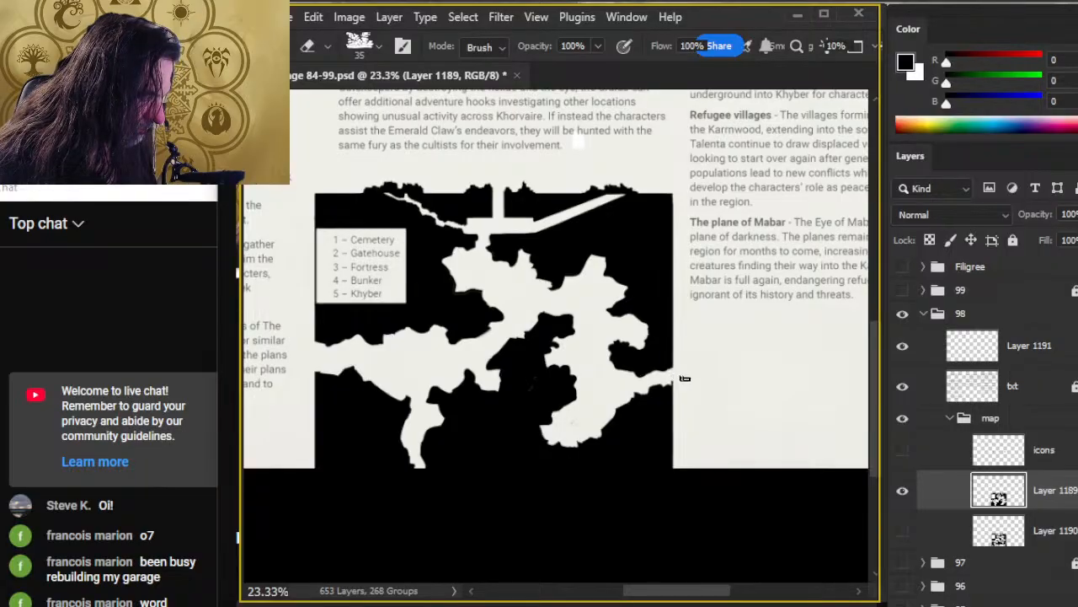
{"action": "key", "text": "bracketright"}
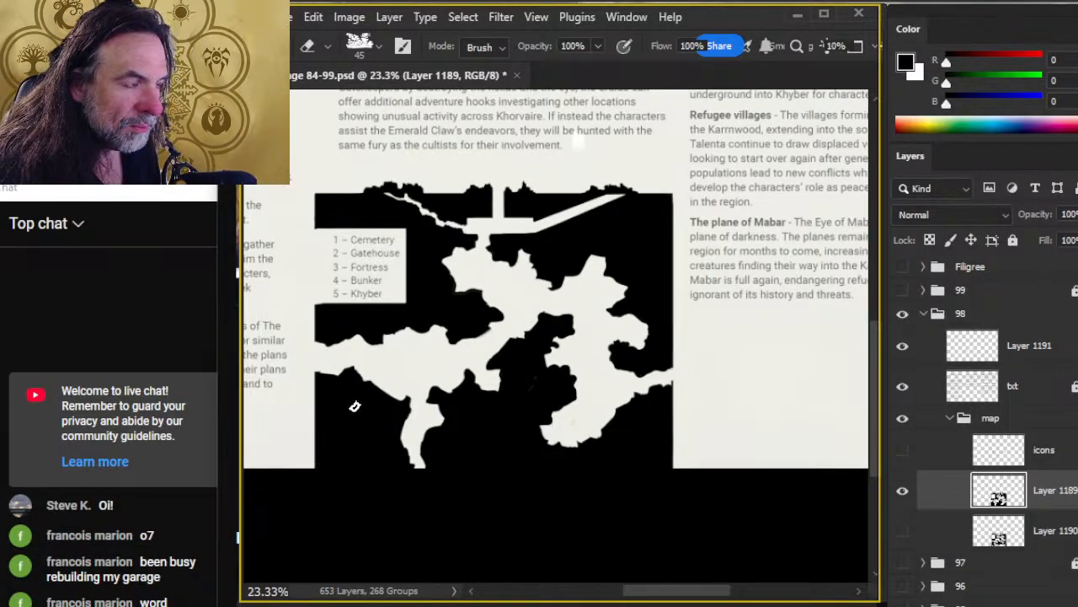
{"action": "key", "text": "b"}
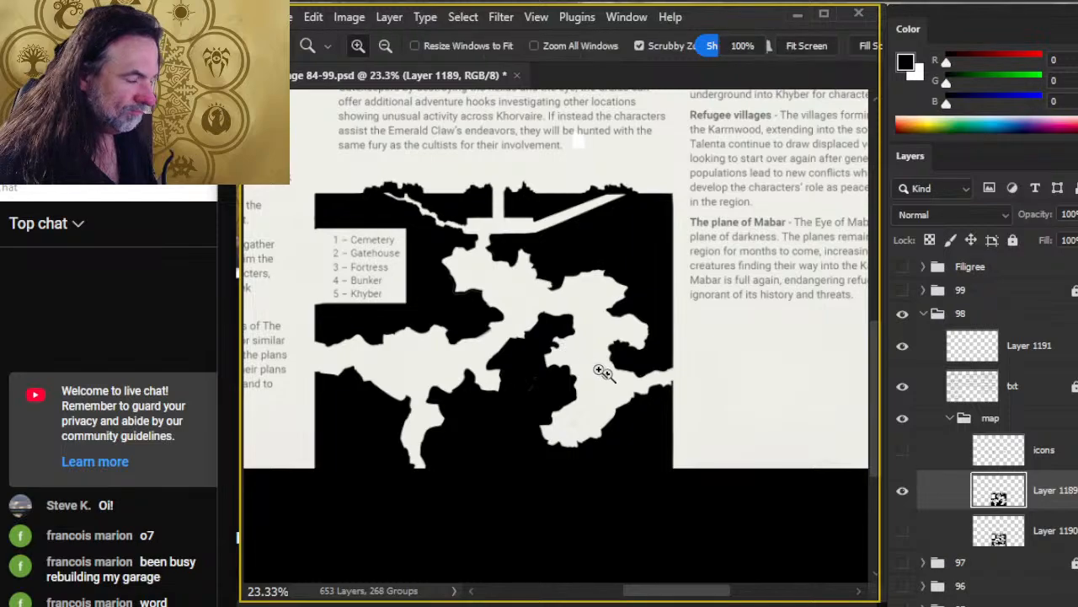
Step: Outline a rock ledge beneath the entrance shaft, fill it with black, and lower the ceiling of the upper chamber's left side
{"action": "scroll", "coordinate": [561, 379], "scroll_direction": "down", "scroll_amount": 2}
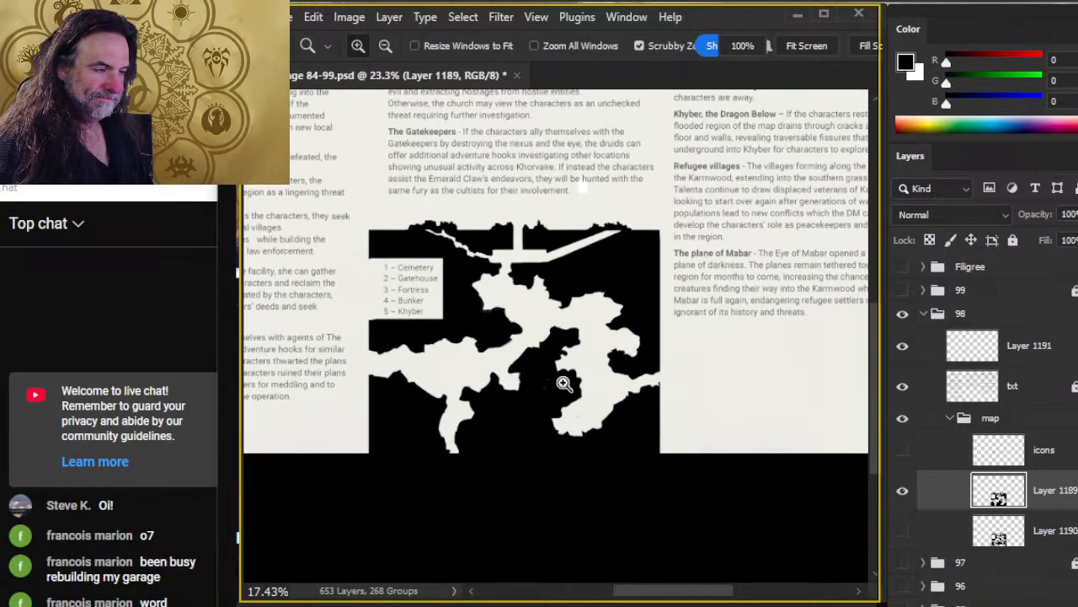
{"action": "scroll", "coordinate": [567, 380], "scroll_direction": "up", "scroll_amount": 5}
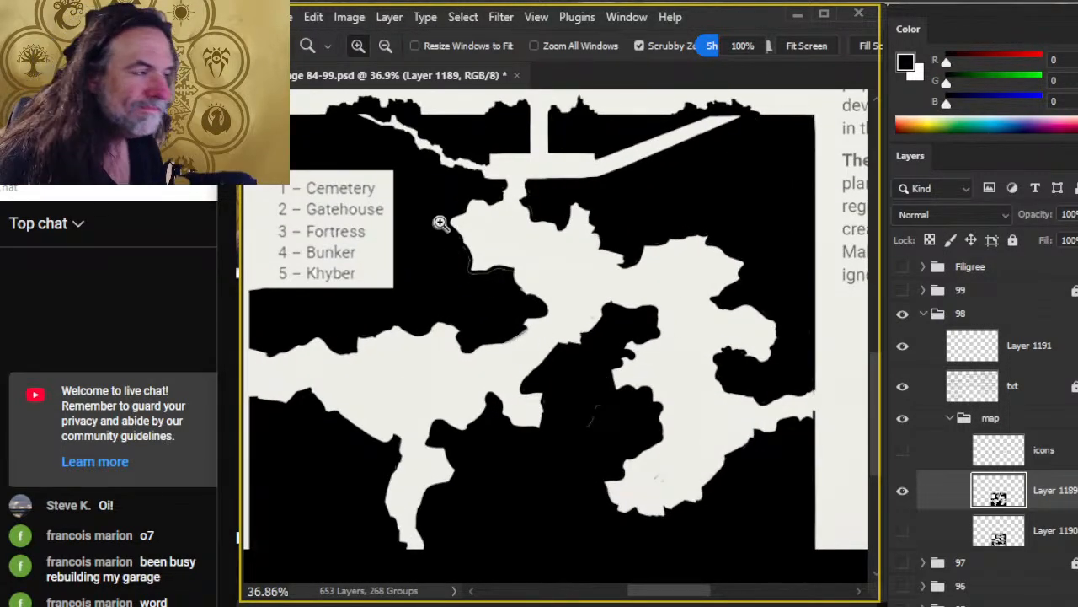
{"action": "key", "text": "b"}
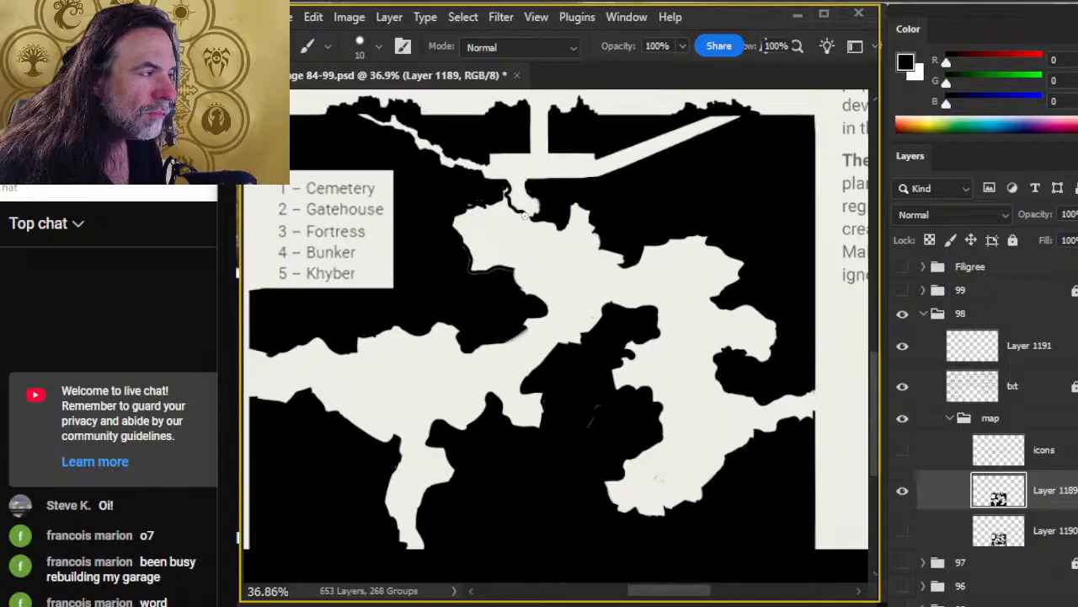
{"action": "key", "text": "e"}
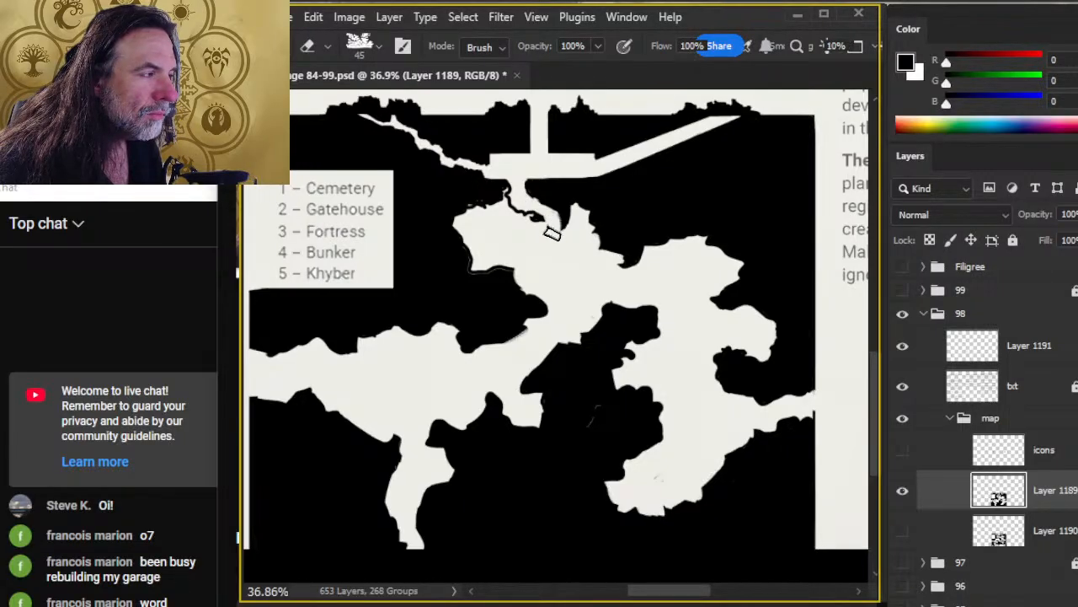
{"action": "left_click_drag", "start_coordinate": [549, 226], "coordinate": [516, 207]}
{"action": "key", "text": "b"}
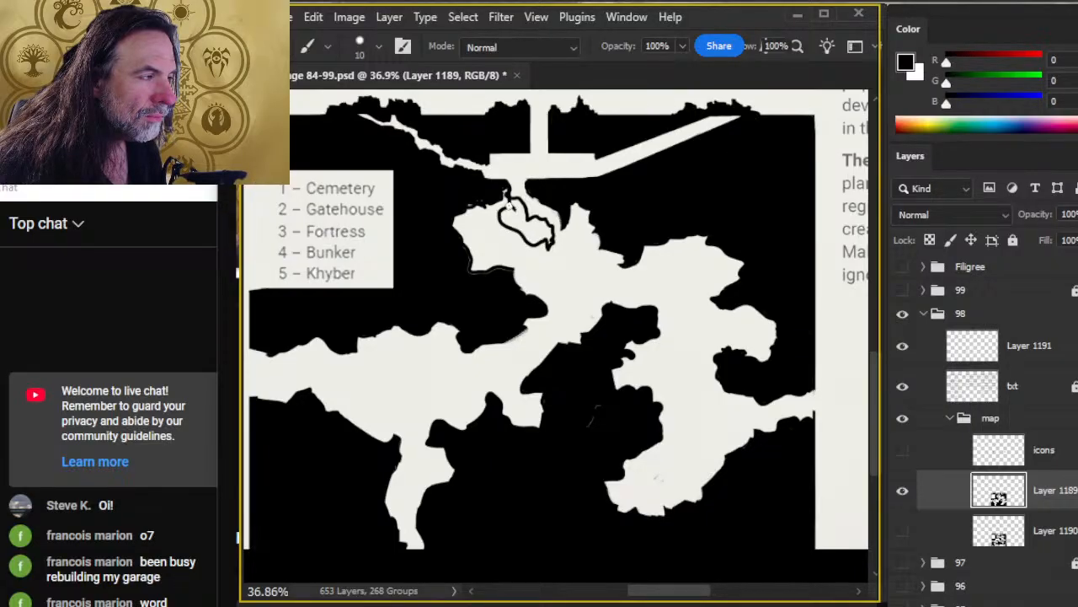
{"action": "key", "text": "g"}
{"action": "left_click", "coordinate": [520, 222]}
{"action": "key", "text": "b"}
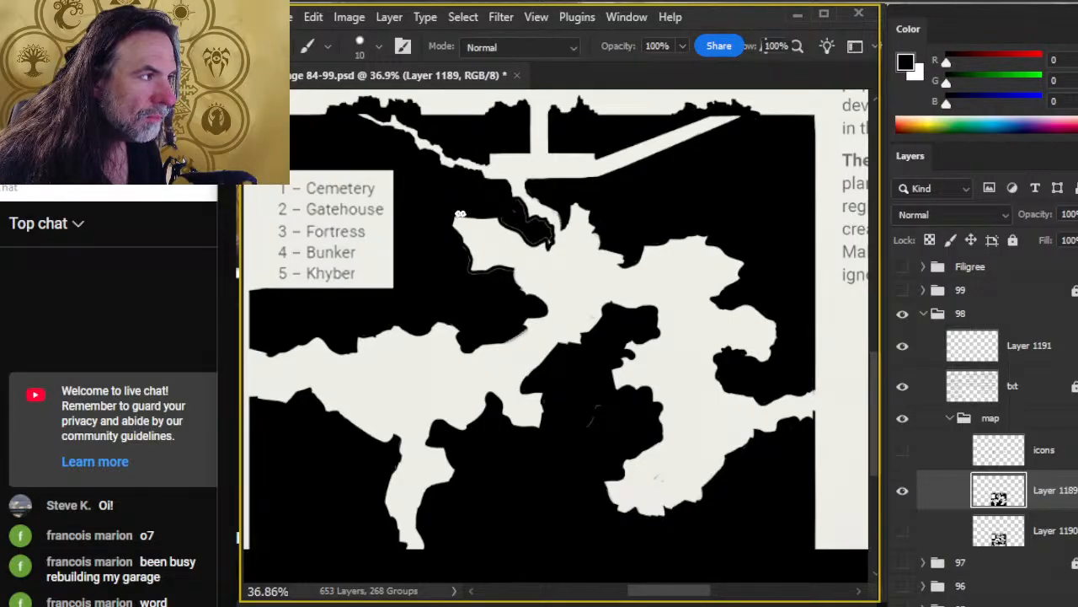
Step: Lasso the black area around the location legend, shift it right to widen the legend's cutout, and clear the selection
{"action": "key", "text": "z"}
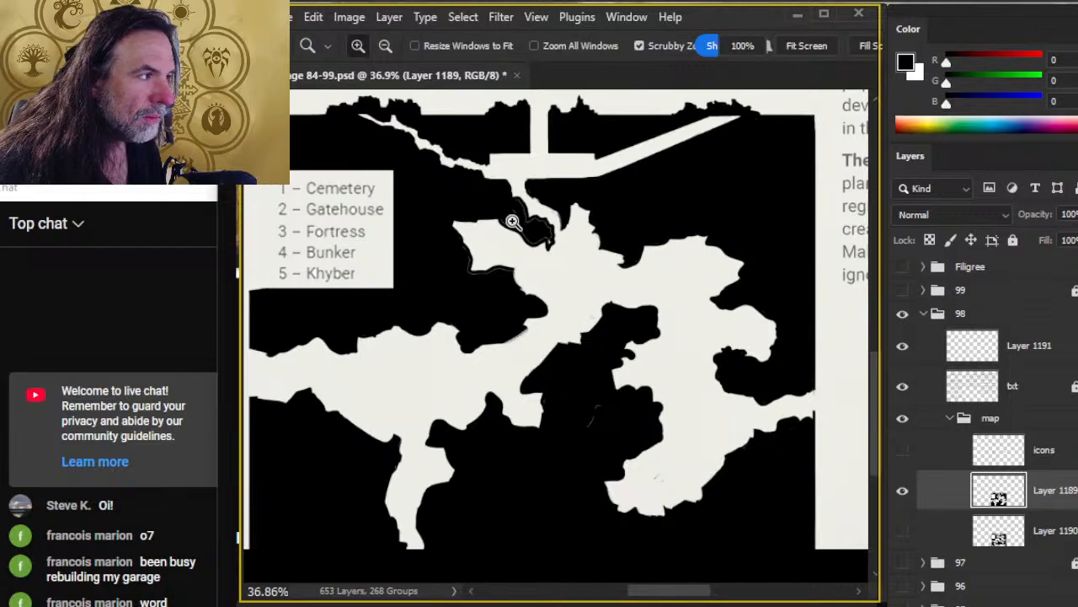
{"action": "left_click_drag", "start_coordinate": [510, 219], "coordinate": [424, 212]}
{"action": "key", "text": "l"}
{"action": "mouse_move", "coordinate": [341, 178]}
{"action": "left_mouse_down"}
{"action": "mouse_move", "coordinate": [329, 177]}
{"action": "mouse_move", "coordinate": [331, 300]}
{"action": "mouse_move", "coordinate": [405, 302]}
{"action": "mouse_move", "coordinate": [459, 253]}
{"action": "mouse_move", "coordinate": [434, 192]}
{"action": "mouse_move", "coordinate": [404, 172]}
{"action": "mouse_move", "coordinate": [374, 184]}
{"action": "mouse_move", "coordinate": [440, 190]}
{"action": "mouse_move", "coordinate": [446, 295]}
{"action": "mouse_move", "coordinate": [466, 251]}
{"action": "mouse_move", "coordinate": [438, 185]}
{"action": "left_mouse_up"}
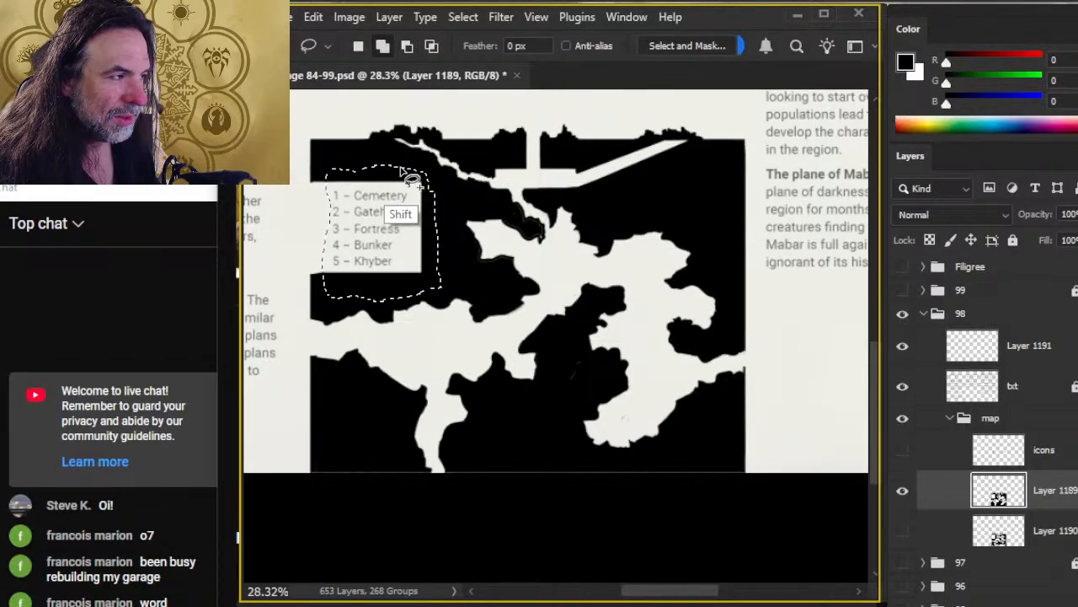
{"action": "key", "text": "v"}
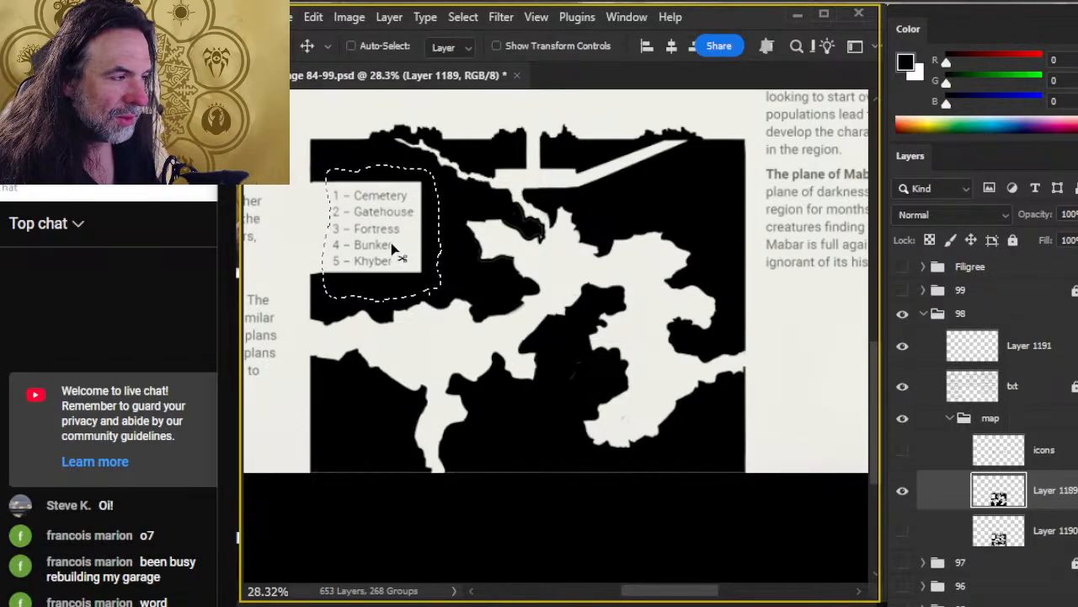
{"action": "key", "text": "shift+Right"}
{"action": "key", "text": "shift+Right"}
{"action": "key", "text": "shift+Right"}
{"action": "key", "text": "shift+Right"}
{"action": "key", "text": "shift+Right"}
{"action": "key", "text": "shift+Right"}
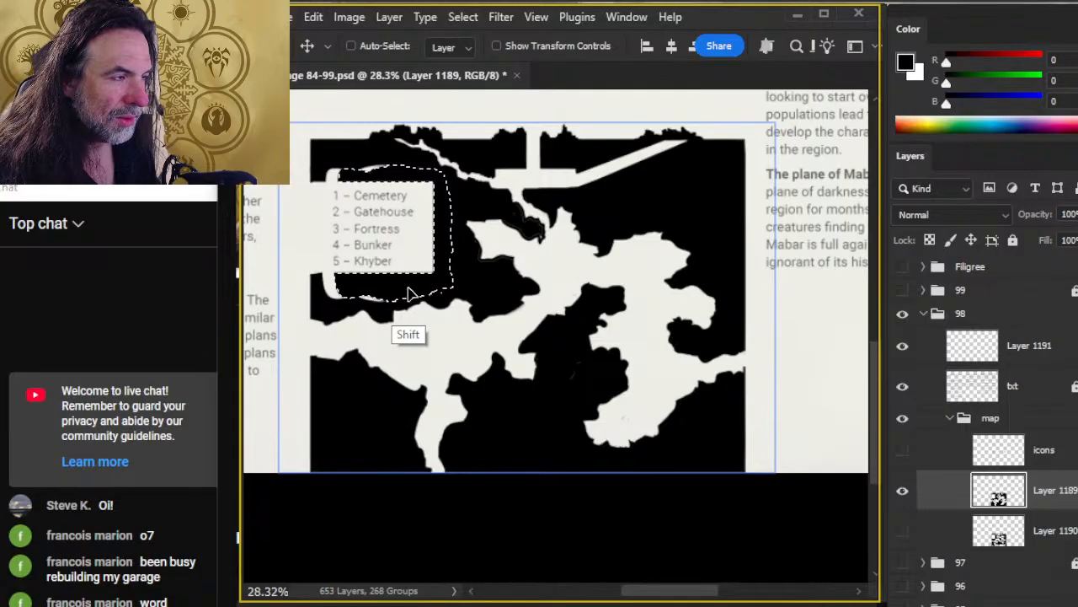
{"action": "key", "text": "l"}
{"action": "left_click", "coordinate": [397, 229]}
{"action": "key", "text": "v"}
Step: Cover the white gaps above the legend box with black using the Smudge tool at 100% strength and the Brush
{"action": "key", "text": "r"}
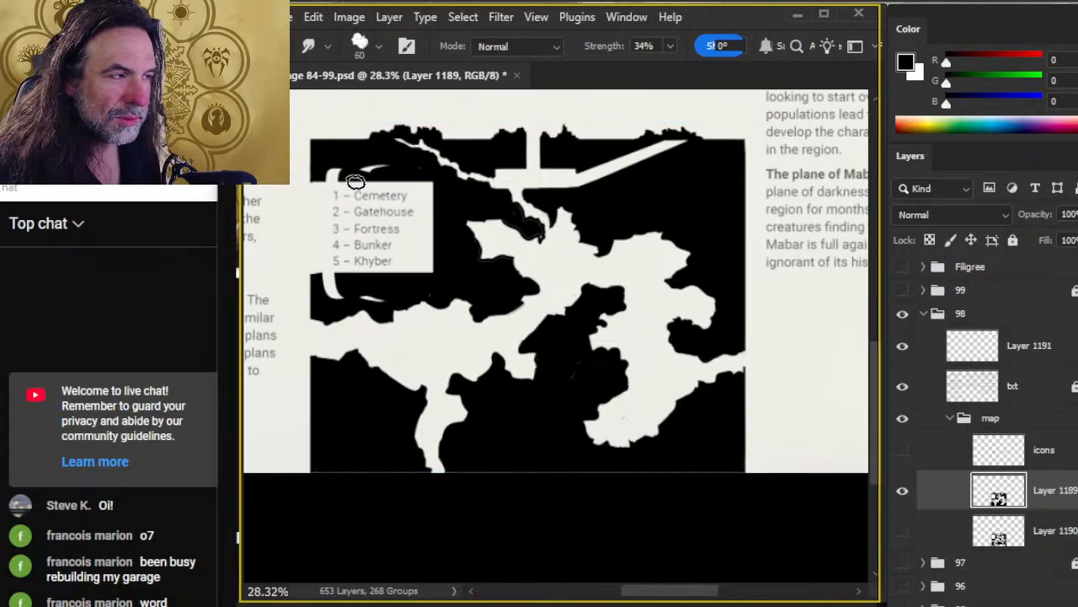
{"action": "key", "text": "z"}
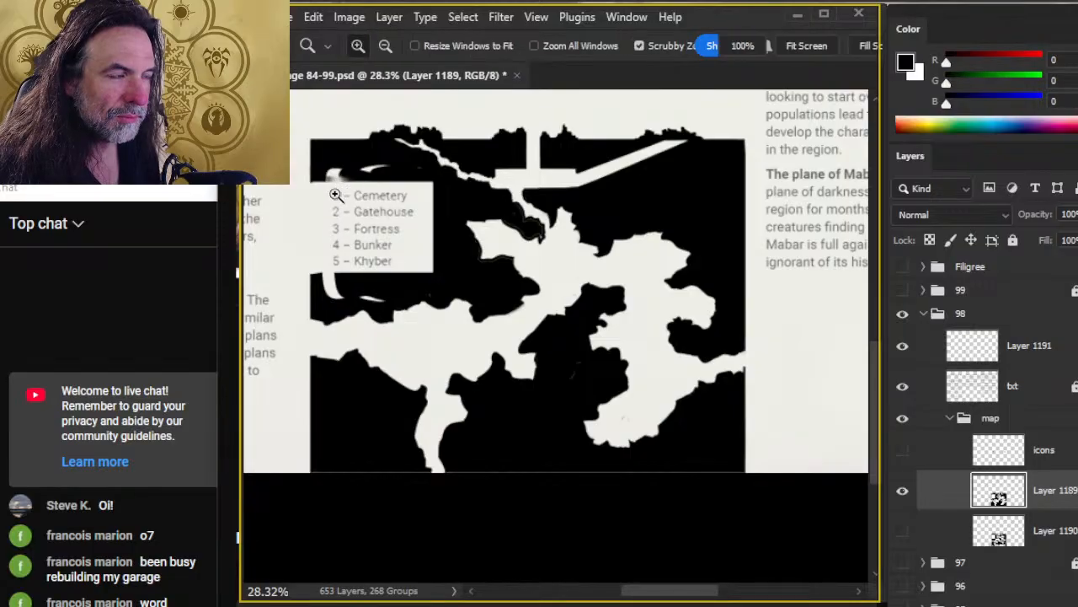
{"action": "left_click", "coordinate": [335, 195]}
{"action": "key", "text": "r"}
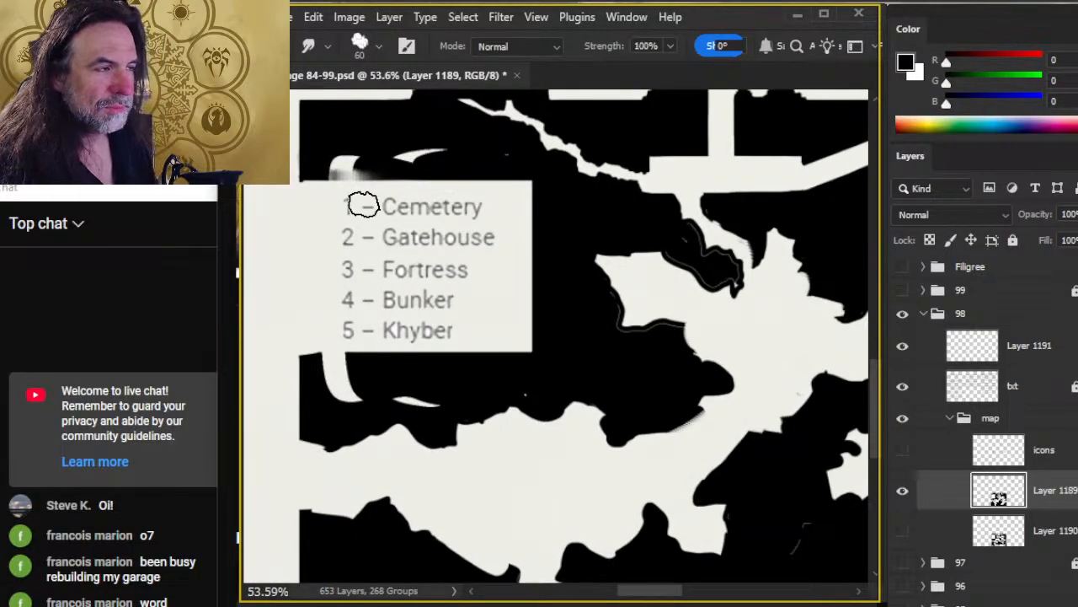
{"action": "key", "text": "e"}
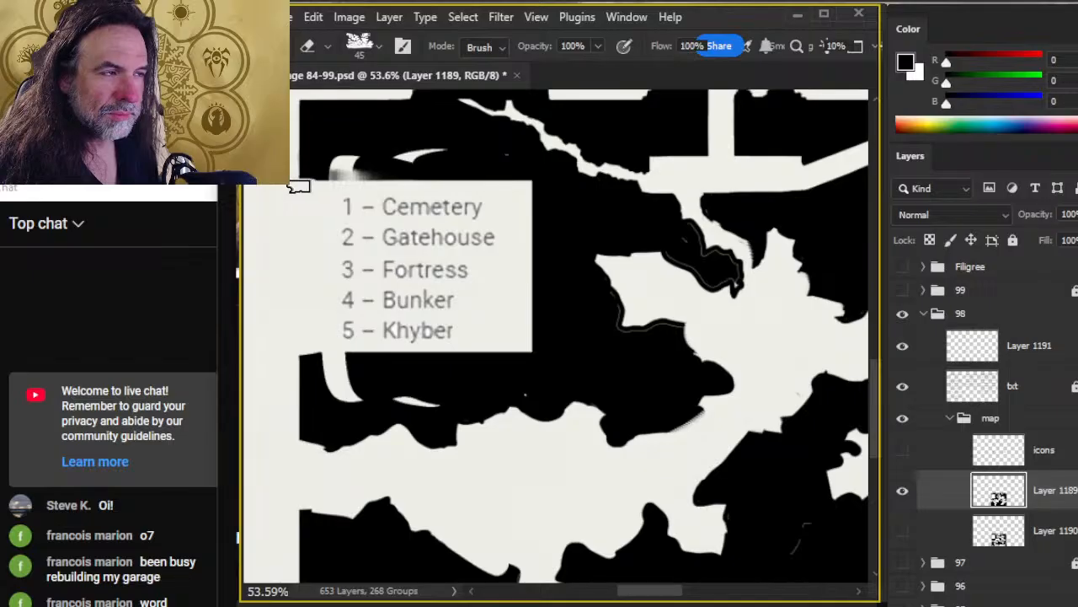
{"action": "key", "text": "r"}
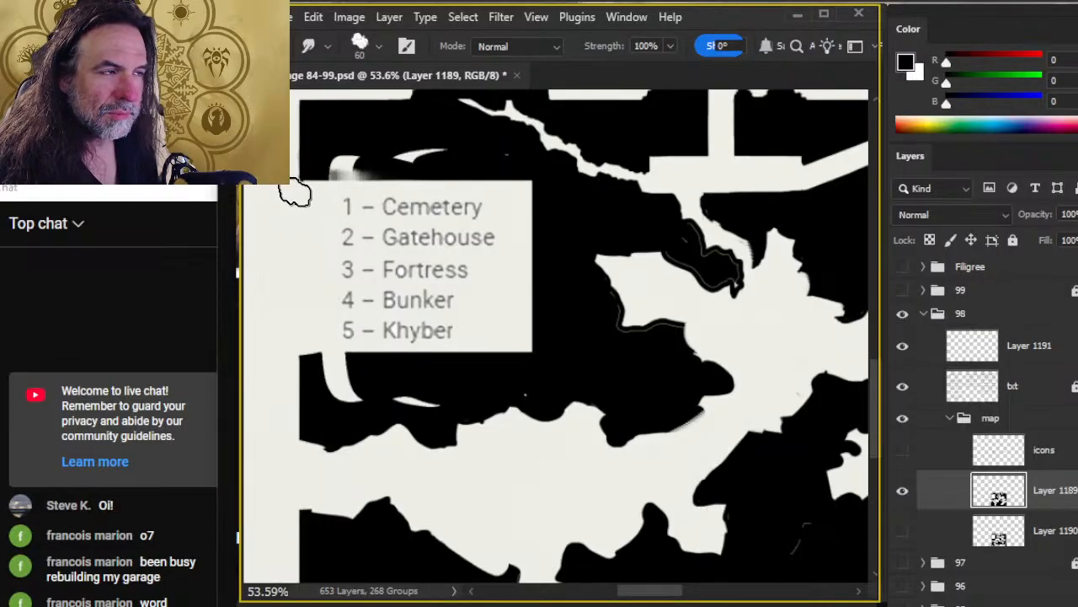
{"action": "key", "text": "e"}
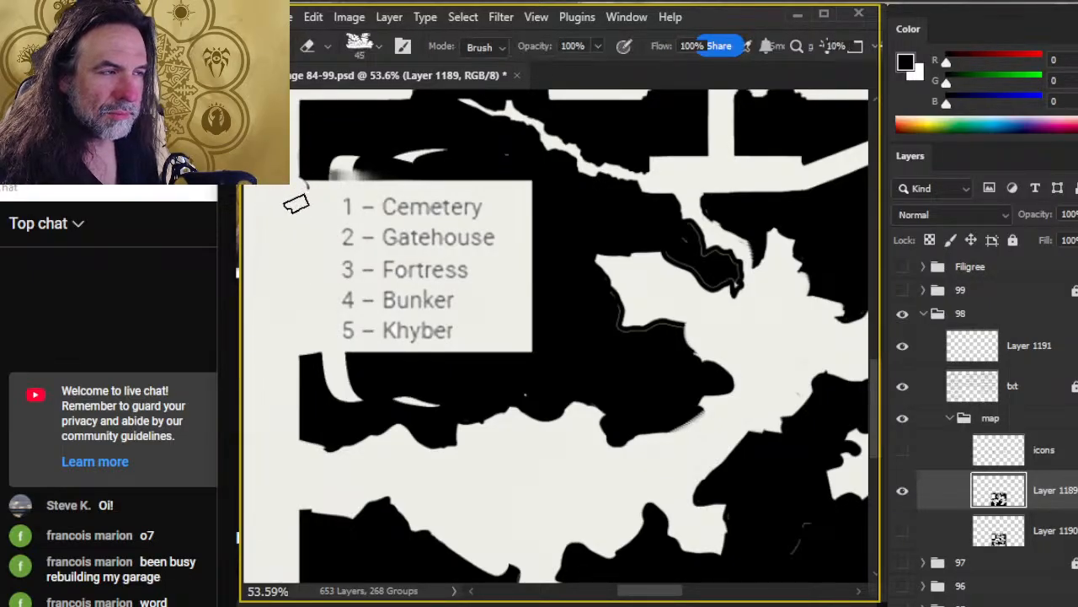
{"action": "key", "text": "r"}
{"action": "key", "text": "e"}
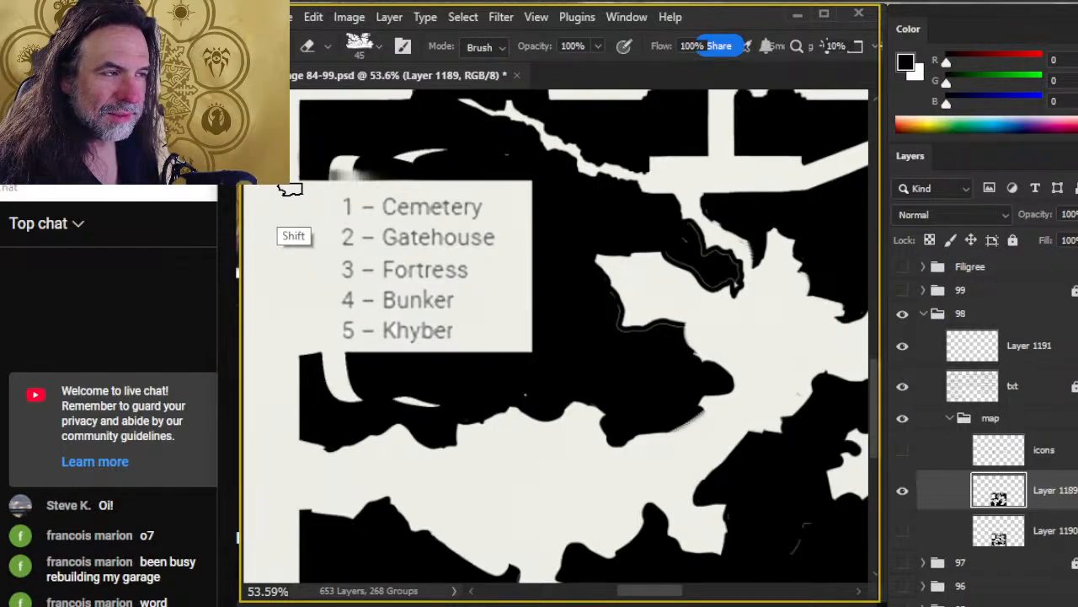
{"action": "key", "text": "r"}
{"action": "mouse_move", "coordinate": [319, 178]}
{"action": "left_mouse_down"}
{"action": "mouse_move", "coordinate": [407, 185]}
{"action": "mouse_move", "coordinate": [341, 157]}
{"action": "mouse_move", "coordinate": [432, 158]}
{"action": "mouse_move", "coordinate": [330, 159]}
{"action": "mouse_move", "coordinate": [406, 155]}
{"action": "left_mouse_up"}
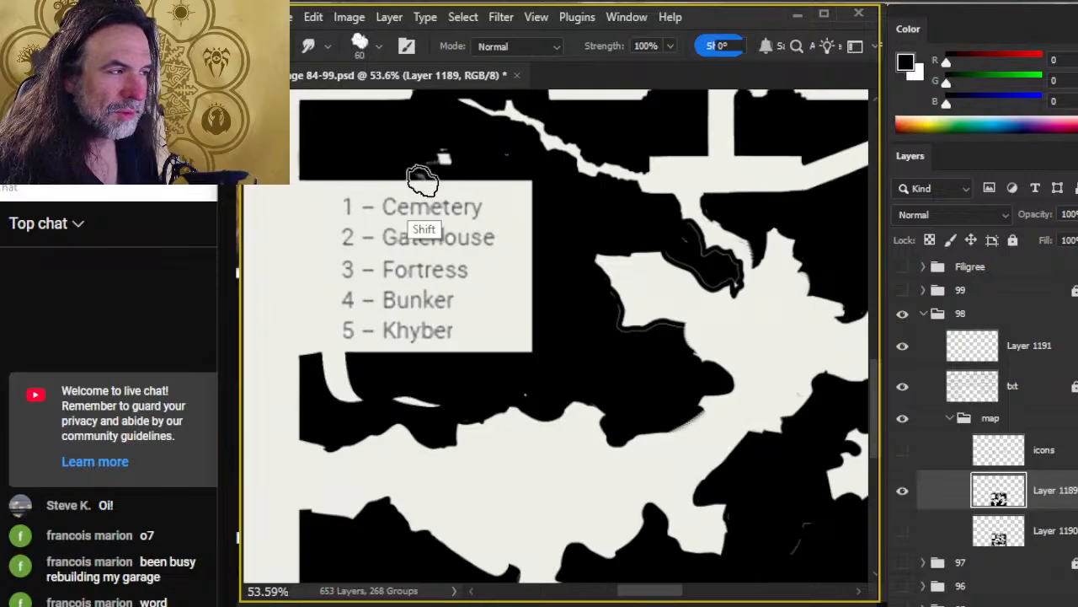
{"action": "key", "text": "b"}
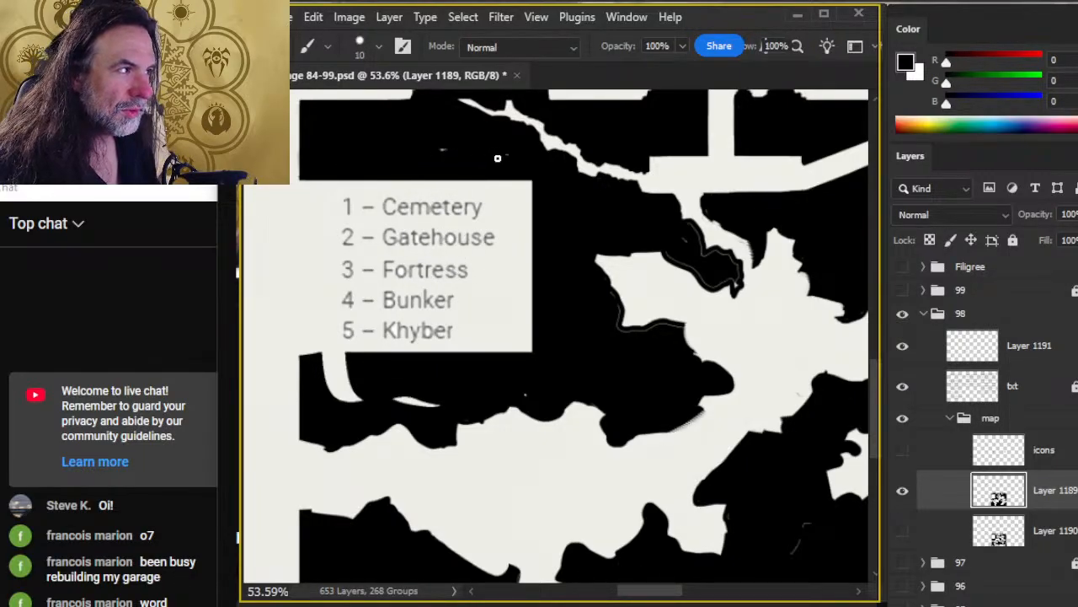
Step: Cover the white gaps beneath the legend box with black using the Smudge tool and a size 35 Brush
{"action": "key", "text": "r"}
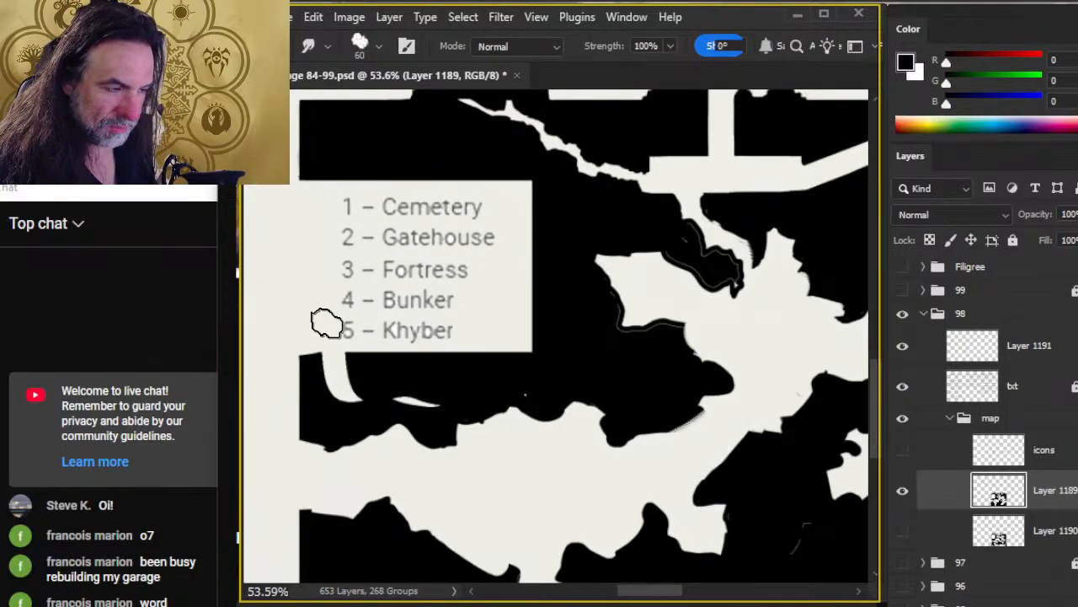
{"action": "left_click_drag", "start_coordinate": [378, 354], "coordinate": [312, 339]}
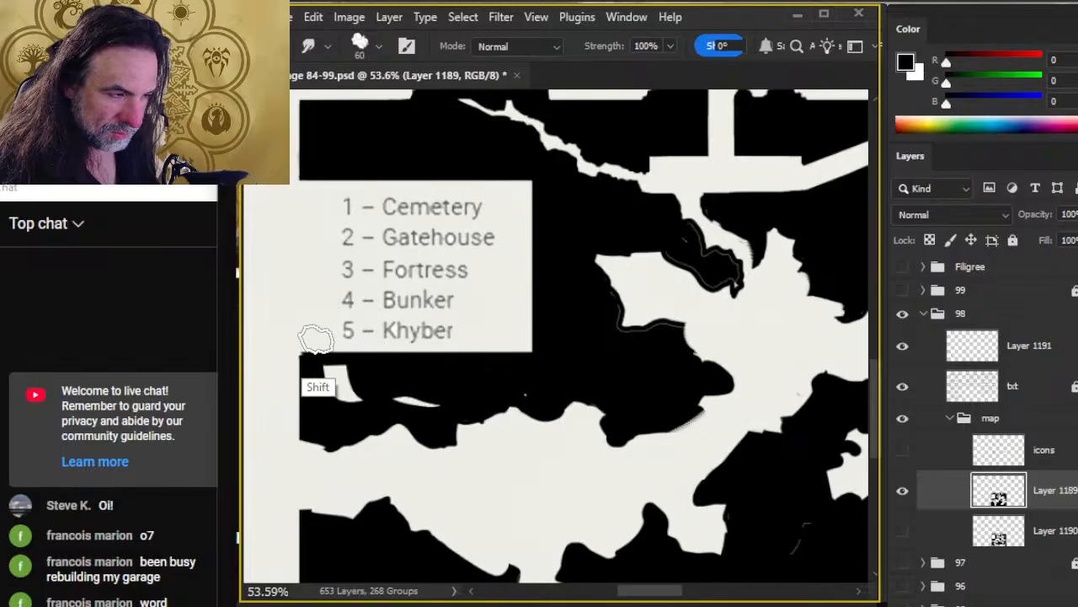
{"action": "key", "text": "e"}
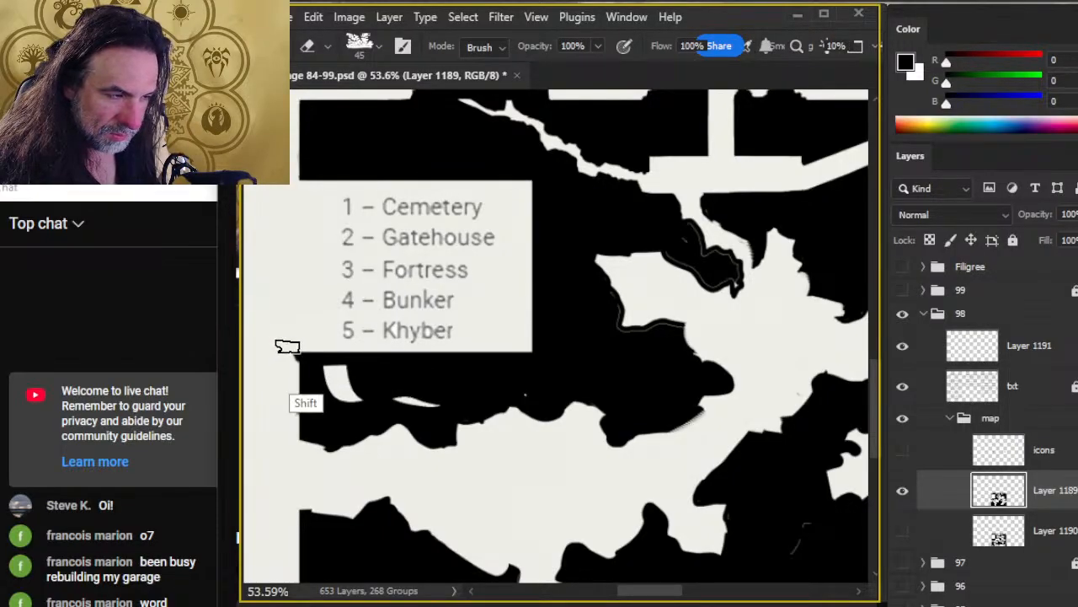
{"action": "key", "text": "b"}
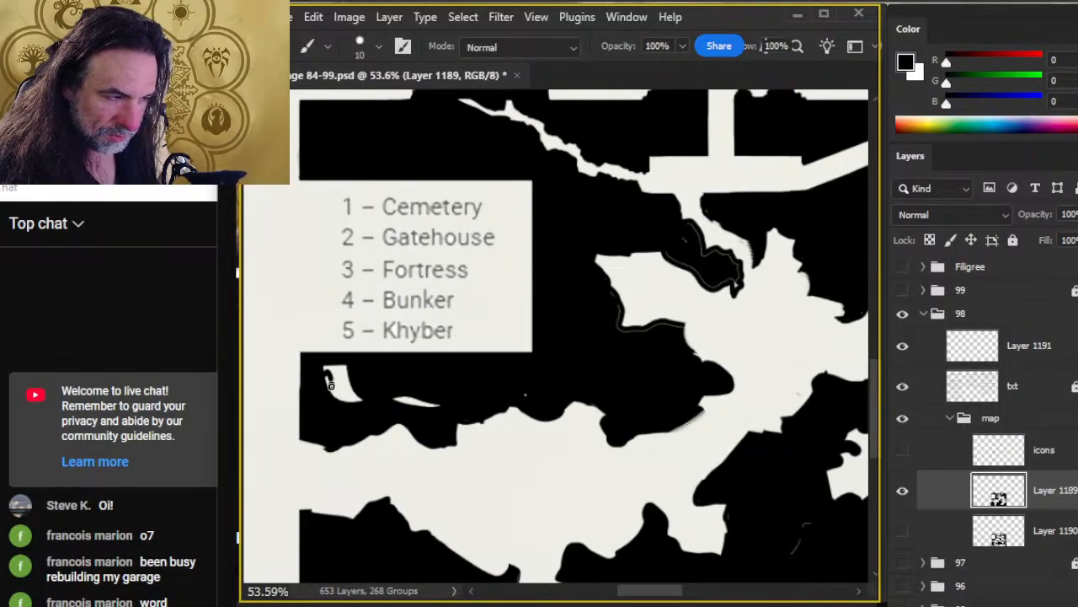
{"action": "key", "text": "bracketright"}
{"action": "key", "text": "bracketright"}
{"action": "key", "text": "bracketright"}
{"action": "key", "text": "bracketright"}
{"action": "key", "text": "bracketright"}
{"action": "mouse_move", "coordinate": [328, 374]}
{"action": "left_mouse_down"}
{"action": "mouse_move", "coordinate": [354, 371]}
{"action": "mouse_move", "coordinate": [323, 391]}
{"action": "mouse_move", "coordinate": [412, 399]}
{"action": "mouse_move", "coordinate": [446, 418]}
{"action": "left_mouse_up"}
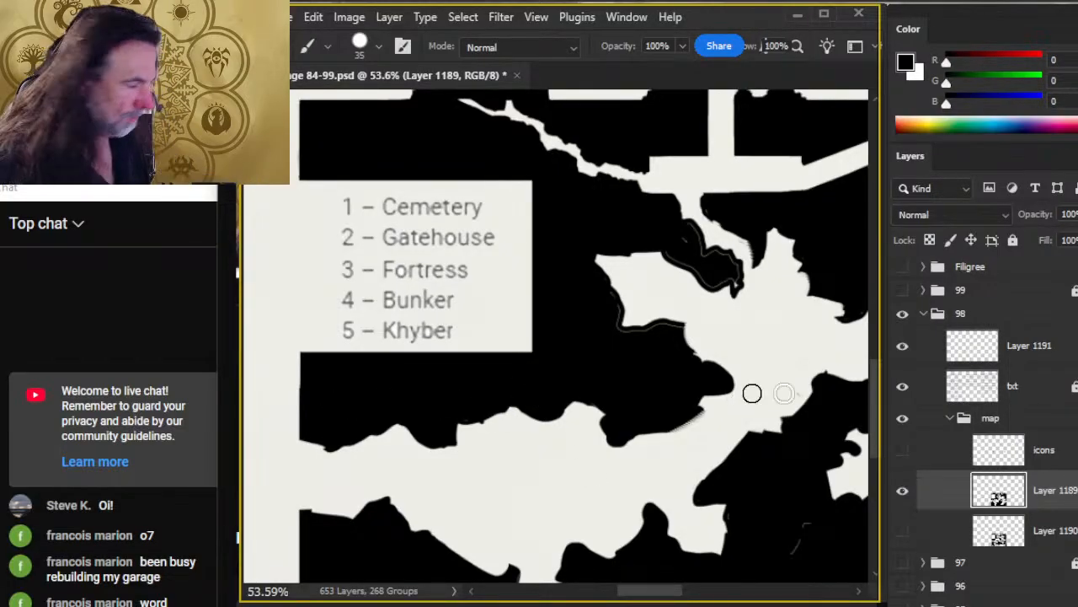
Step: Move the legend text on Layer 1191 to the right and slightly up so it sits centred in the widened cutout
{"action": "left_click", "coordinate": [1036, 349]}
{"action": "key", "text": "v"}
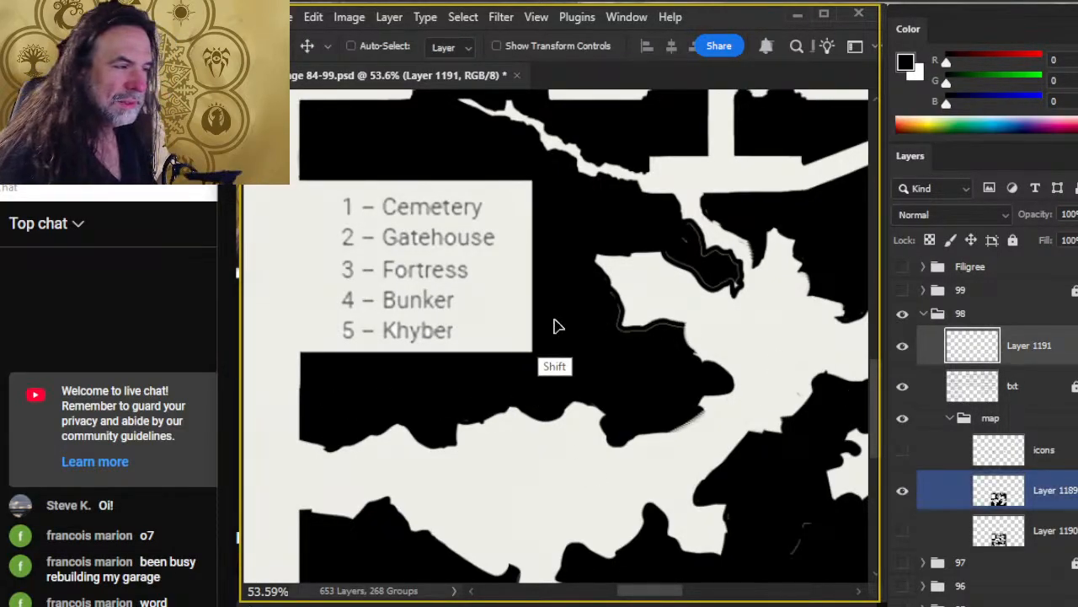
{"action": "left_click_drag", "start_coordinate": [542, 325], "coordinate": [554, 325]}
{"action": "left_click_drag", "start_coordinate": [594, 389], "coordinate": [564, 309]}
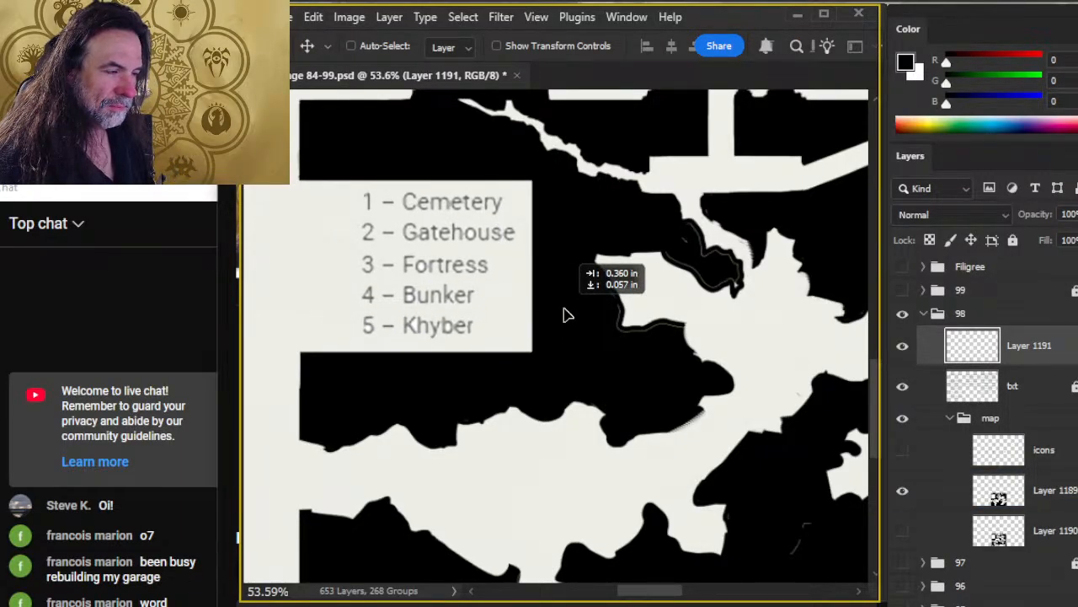
{"action": "key", "text": "z"}
{"action": "left_click_drag", "start_coordinate": [614, 357], "coordinate": [559, 347]}
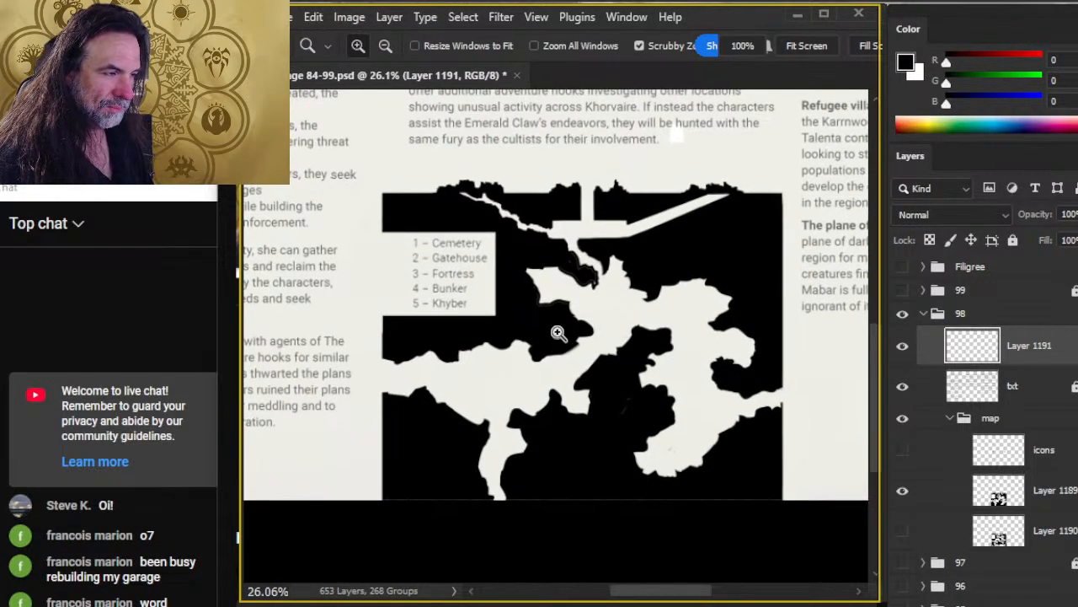
{"action": "key", "text": "v"}
{"action": "left_click", "coordinate": [553, 325], "text": "ctrl"}
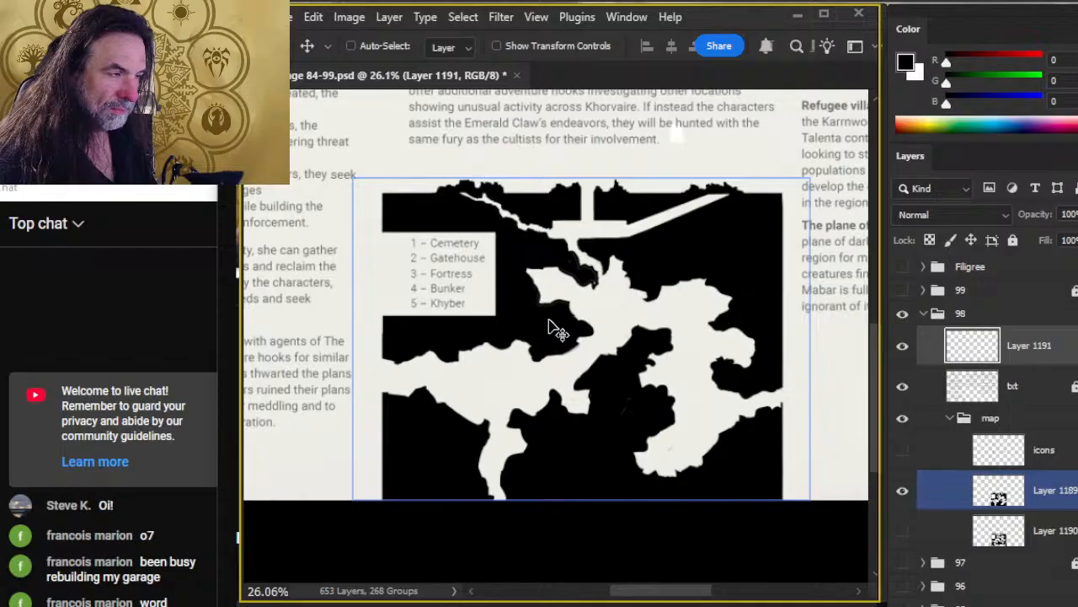
{"action": "key", "text": "z"}
{"action": "left_click_drag", "start_coordinate": [500, 440], "coordinate": [515, 333]}
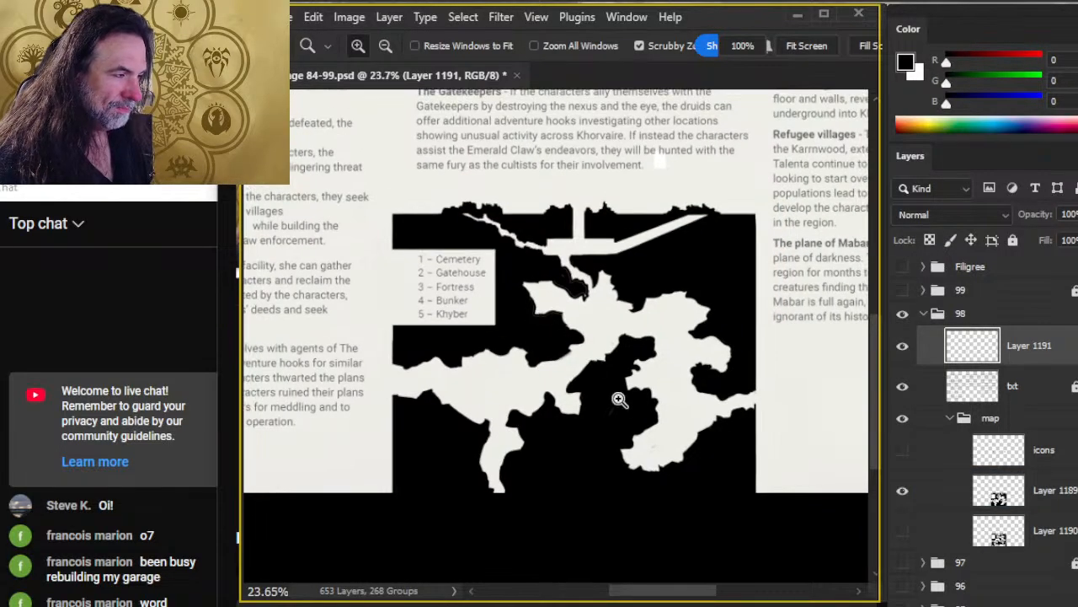
Step: Merge the legend text on Layer 1191 down into the txt layer and lock the merged layer
{"action": "left_click", "coordinate": [1012, 240]}
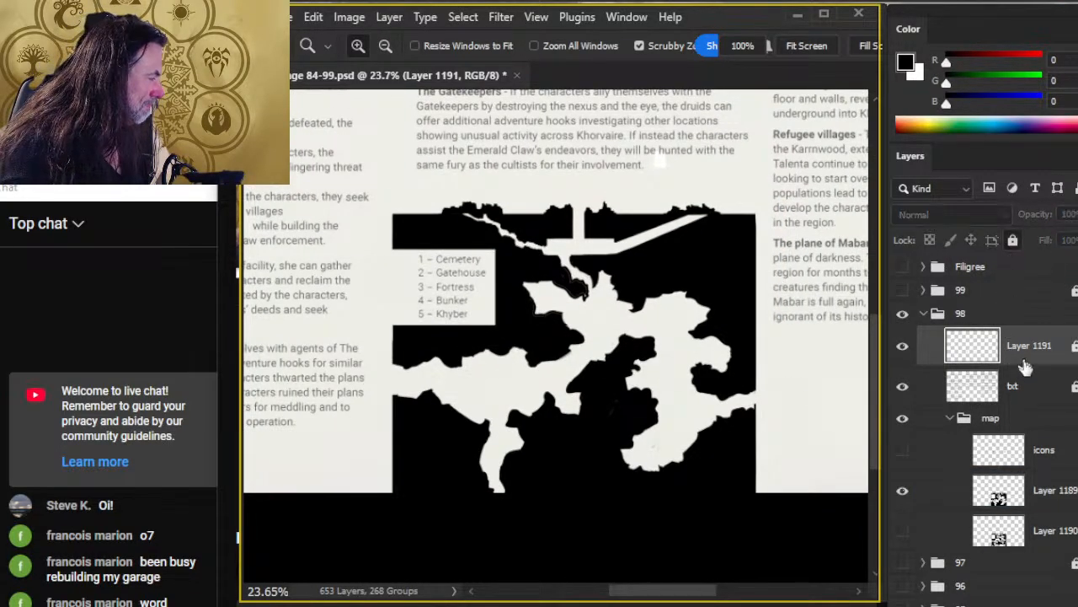
{"action": "left_click", "coordinate": [1013, 240]}
{"action": "right_click", "coordinate": [1043, 346]}
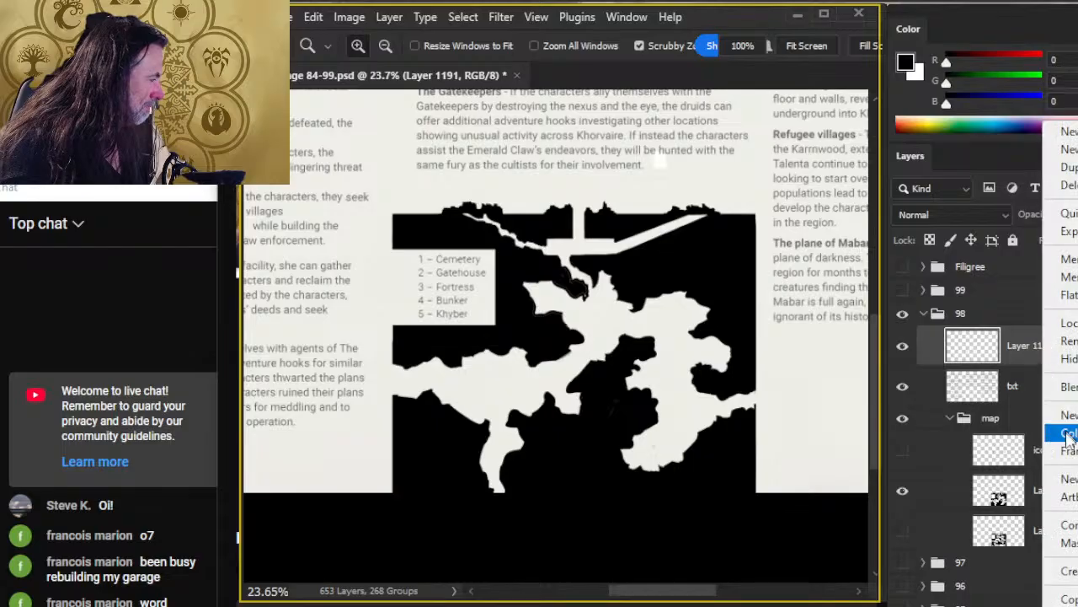
{"action": "left_click", "coordinate": [1066, 258]}
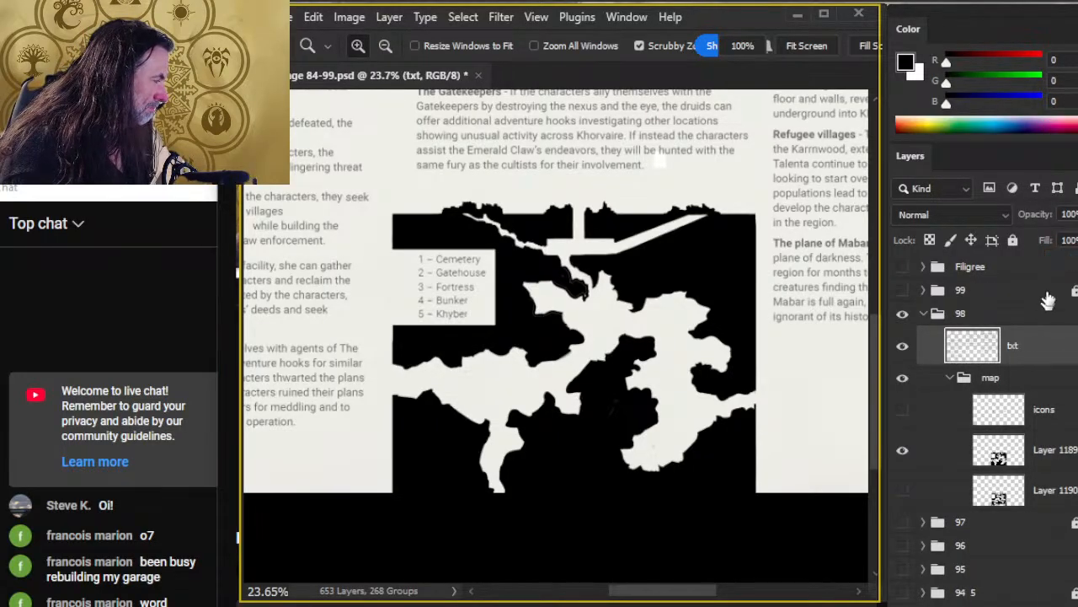
{"action": "left_click", "coordinate": [1009, 250]}
{"action": "left_click_drag", "start_coordinate": [626, 450], "coordinate": [557, 437]}
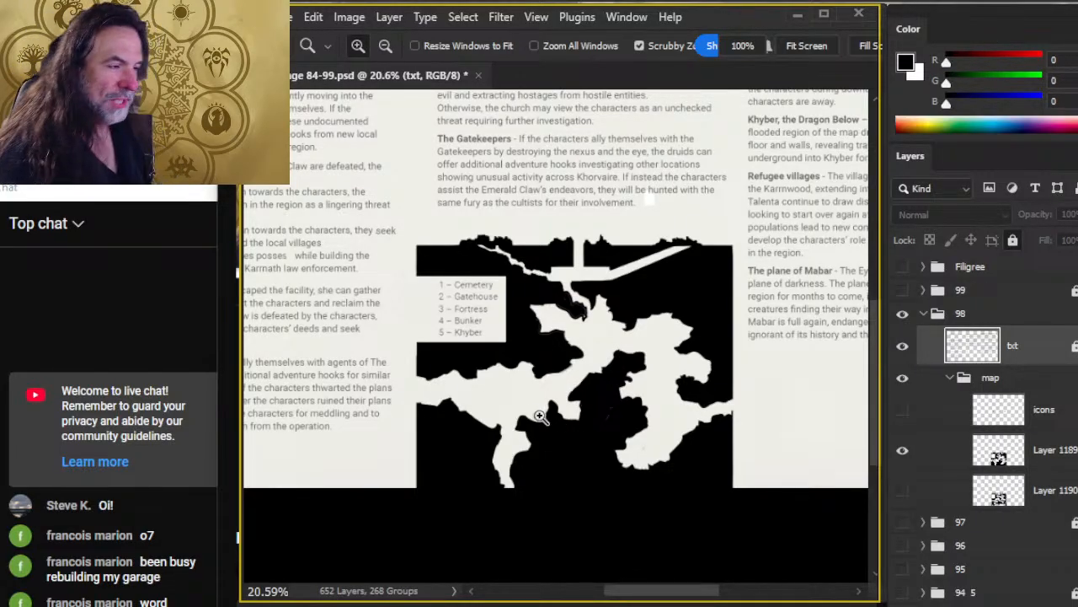
{"action": "left_click_drag", "start_coordinate": [596, 381], "coordinate": [552, 342]}
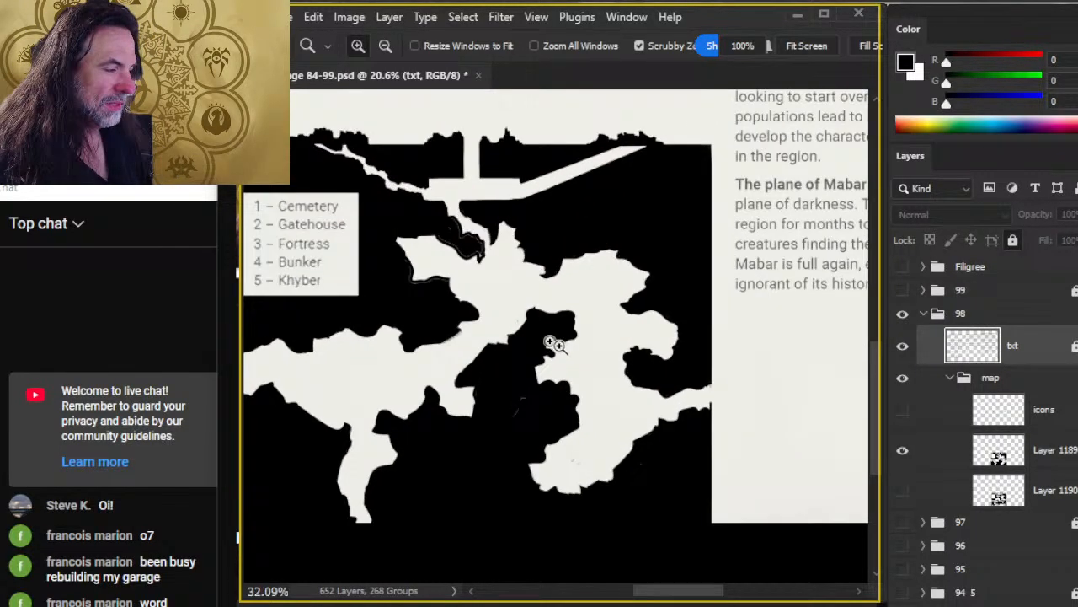
{"action": "key", "text": "b"}
{"action": "left_click", "coordinate": [487, 360]}
{"action": "key", "text": "Return"}
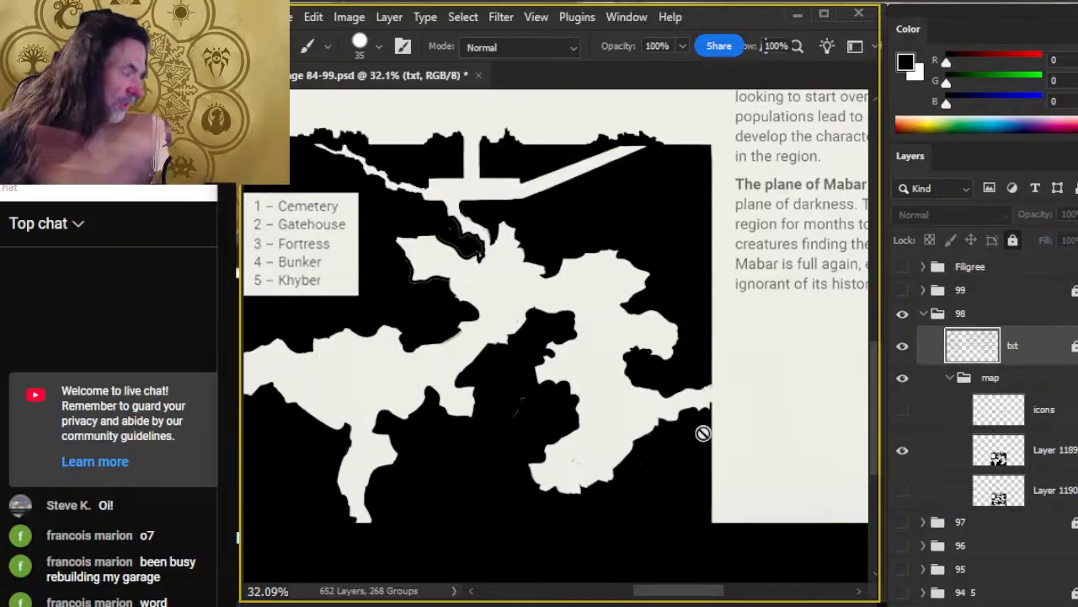
Step: Show the icons layer with the numbered location markers and make it the active layer
{"action": "left_click", "coordinate": [1046, 459]}
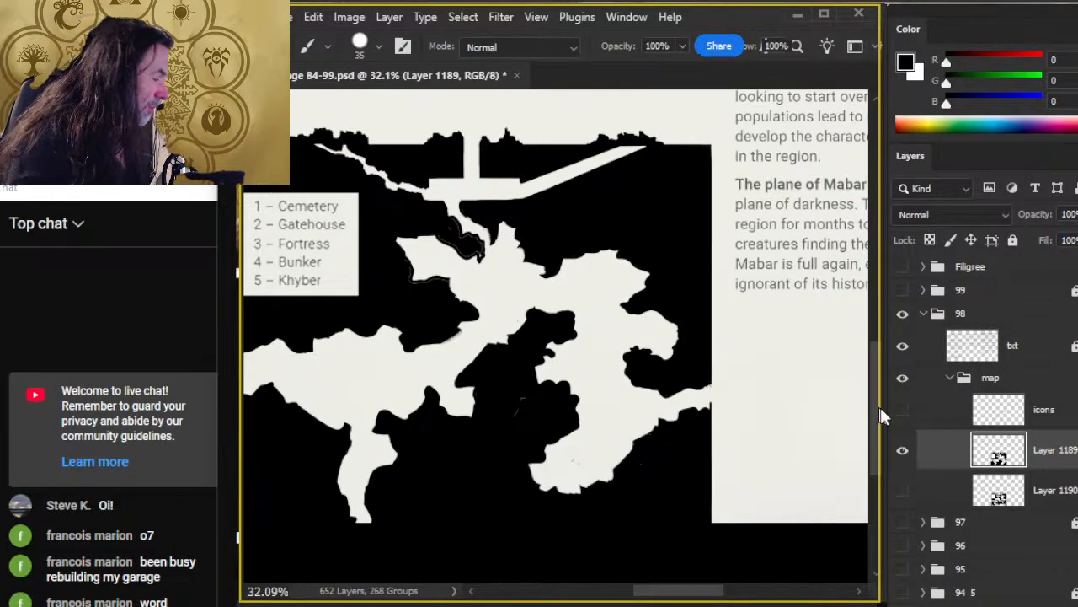
{"action": "left_click", "coordinate": [902, 409]}
{"action": "left_click", "coordinate": [903, 410]}
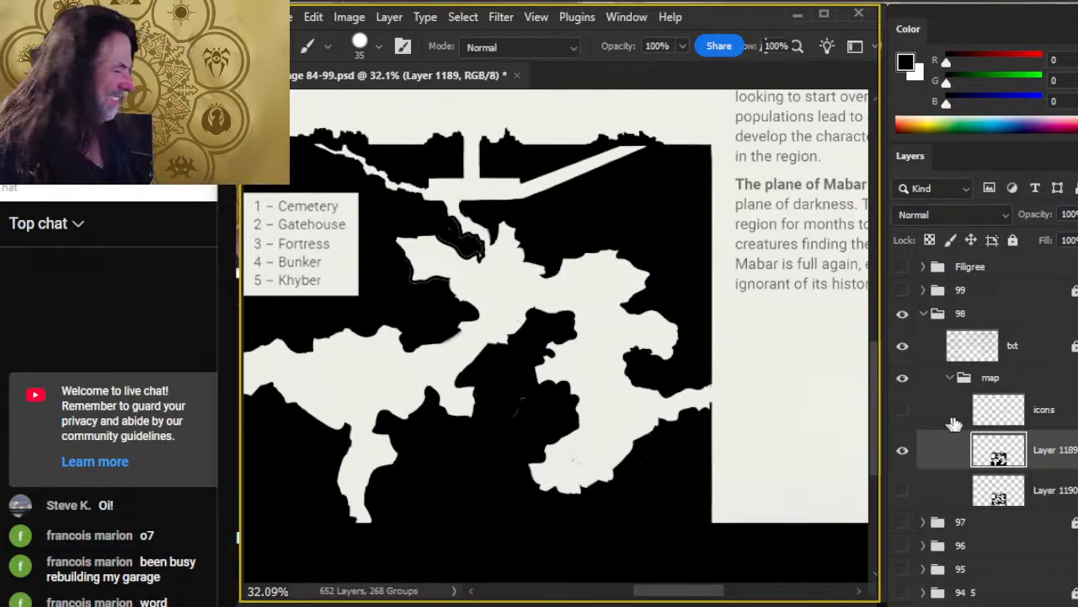
{"action": "left_click", "coordinate": [956, 426]}
{"action": "left_click", "coordinate": [903, 410]}
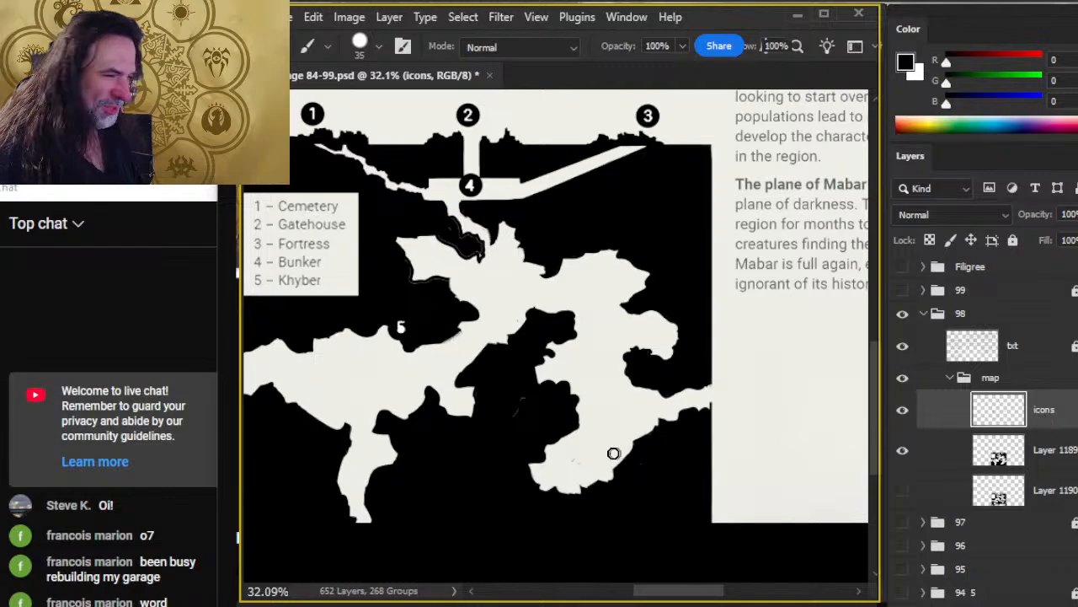
Step: Lasso the number 5 marker and move it into the central cavern below the entrance shaft
{"action": "key", "text": "l"}
{"action": "mouse_move", "coordinate": [426, 294]}
{"action": "left_mouse_down"}
{"action": "mouse_move", "coordinate": [369, 357]}
{"action": "mouse_move", "coordinate": [422, 303]}
{"action": "mouse_move", "coordinate": [507, 297]}
{"action": "left_mouse_up"}
{"action": "key", "text": "v"}
{"action": "left_click_drag", "start_coordinate": [531, 229], "coordinate": [515, 327]}
{"action": "key", "text": "z"}
{"action": "left_click_drag", "start_coordinate": [628, 375], "coordinate": [588, 349]}
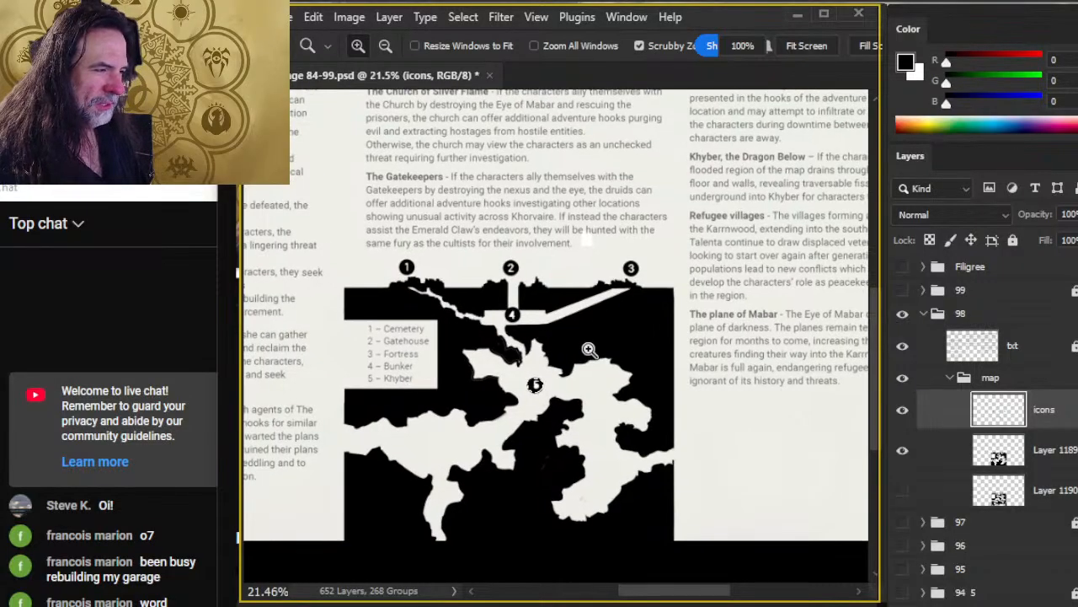
Step: Lasso the number 3 marker, shift it slightly left above the right-hand tunnel entrance, and clear the selection
{"action": "key", "text": "l"}
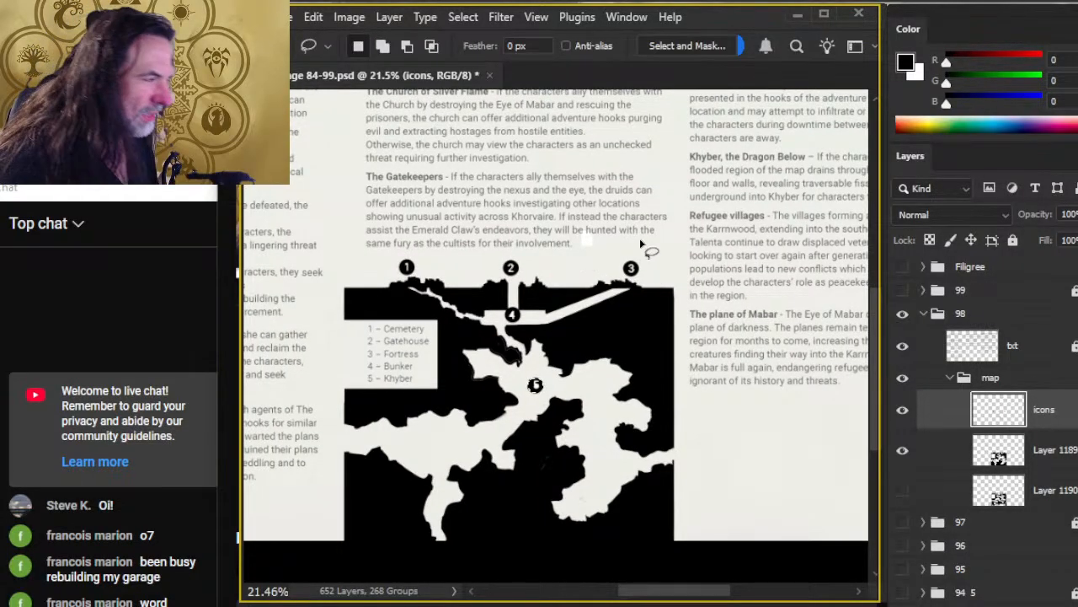
{"action": "key", "text": "v"}
{"action": "mouse_move", "coordinate": [638, 289]}
{"action": "left_mouse_down"}
{"action": "mouse_move", "coordinate": [541, 288]}
{"action": "mouse_move", "coordinate": [571, 307]}
{"action": "mouse_move", "coordinate": [558, 289]}
{"action": "mouse_move", "coordinate": [570, 300]}
{"action": "mouse_move", "coordinate": [648, 306]}
{"action": "left_mouse_up"}
{"action": "left_click", "coordinate": [570, 304], "text": "ctrl"}
{"action": "left_click", "coordinate": [577, 307]}
{"action": "right_click", "coordinate": [577, 311]}
{"action": "left_click", "coordinate": [636, 321], "text": "ctrl"}
{"action": "left_click", "coordinate": [426, 460], "text": "ctrl"}
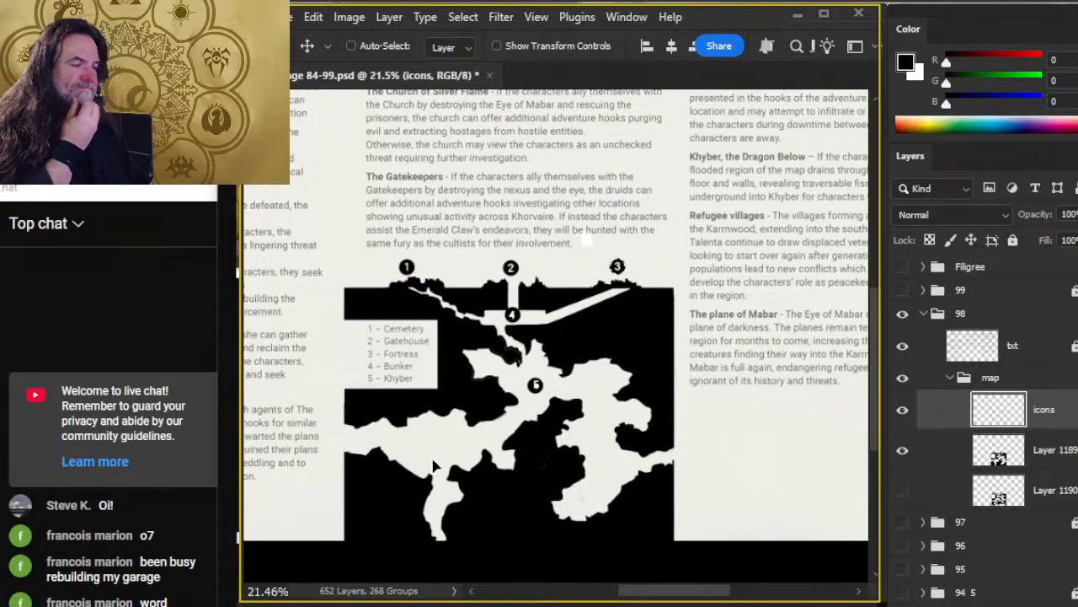
Step: Unlock the txt layer, lasso the legend text inside the cutout, and separate it onto its own layer
{"action": "left_click", "coordinate": [982, 319]}
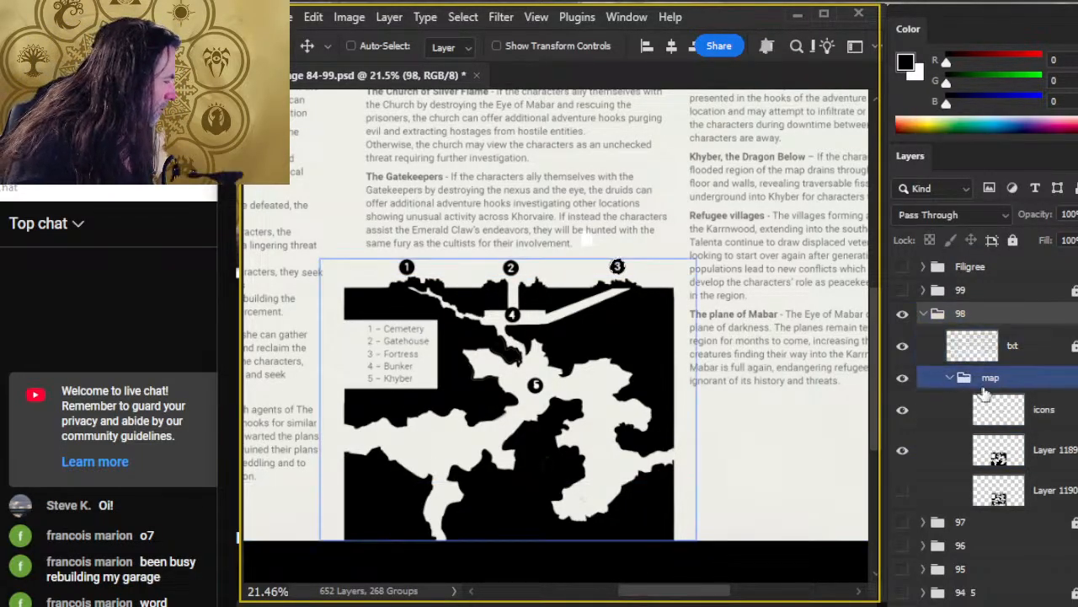
{"action": "left_click", "coordinate": [981, 386]}
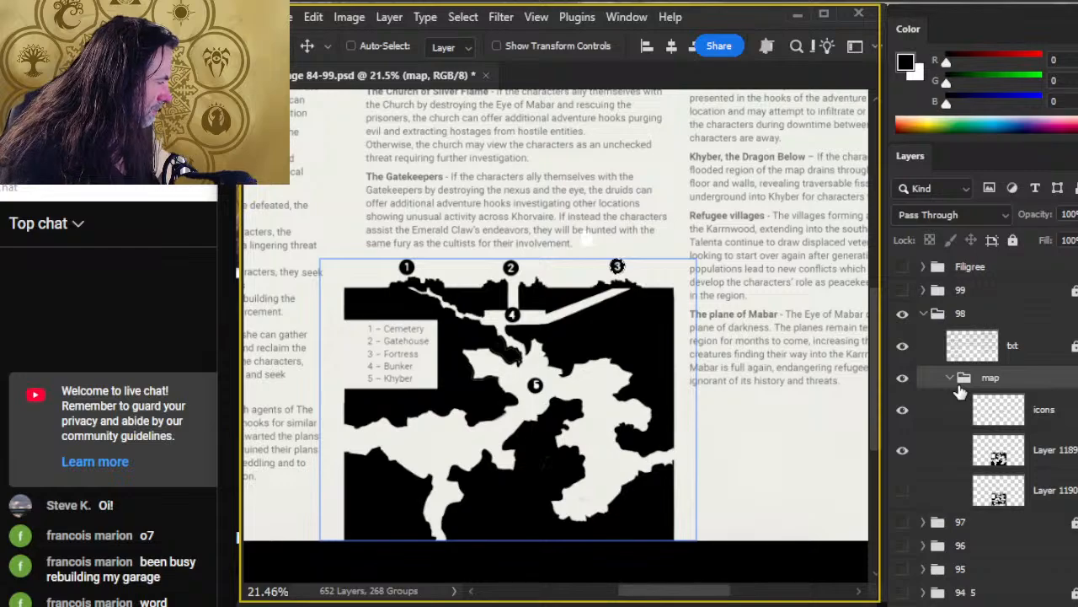
{"action": "left_click", "coordinate": [977, 345]}
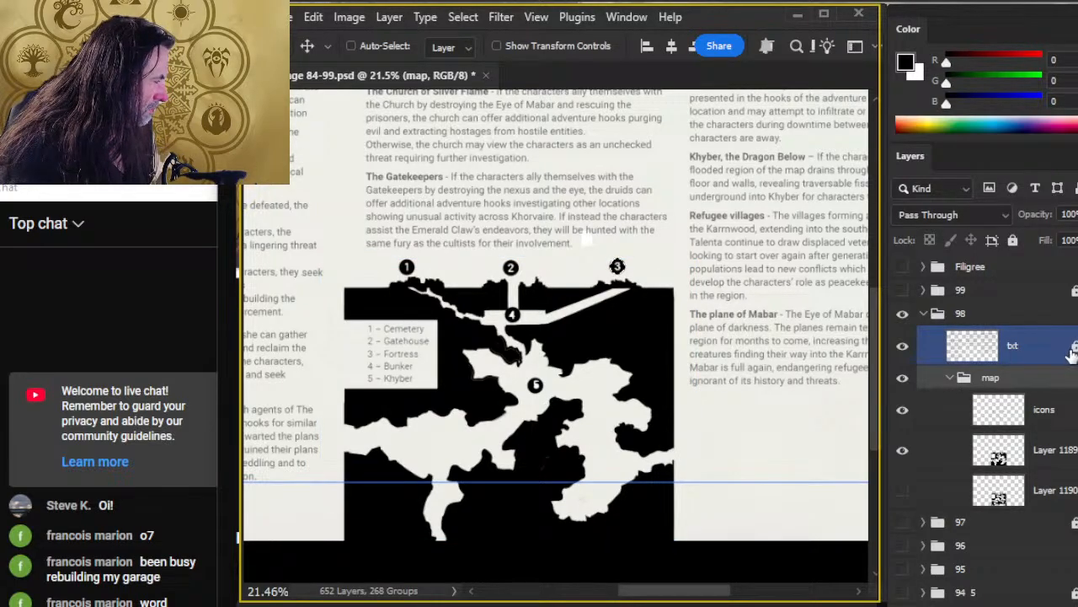
{"action": "key", "text": "l"}
{"action": "mouse_move", "coordinate": [410, 303]}
{"action": "left_mouse_down"}
{"action": "mouse_move", "coordinate": [393, 427]}
{"action": "mouse_move", "coordinate": [417, 301]}
{"action": "left_mouse_up"}
{"action": "key", "text": "v"}
{"action": "key", "text": "Up"}
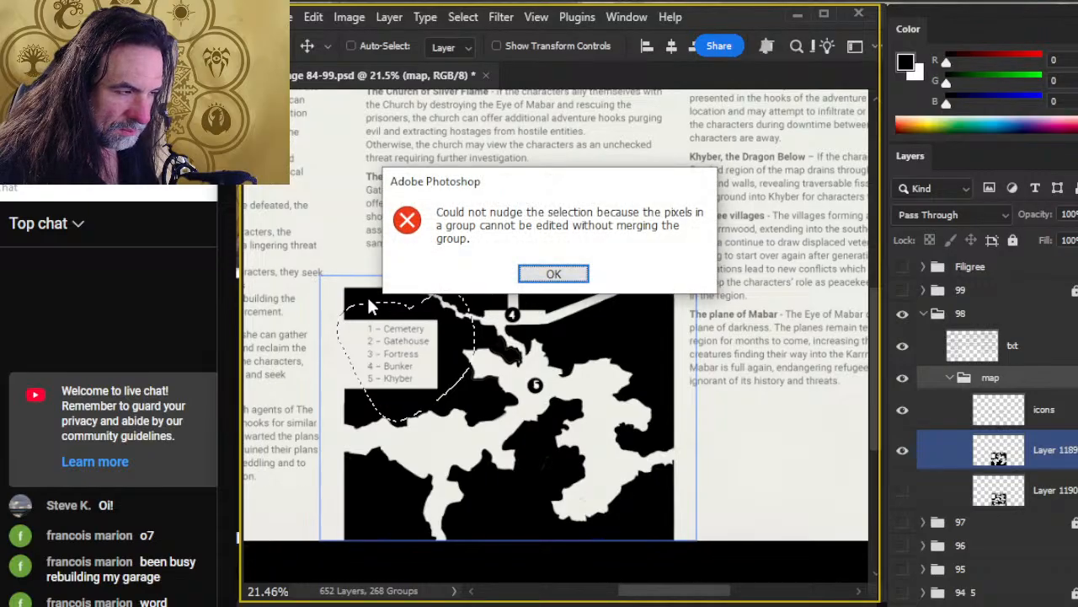
{"action": "key", "text": "Return"}
{"action": "left_click", "coordinate": [1049, 361]}
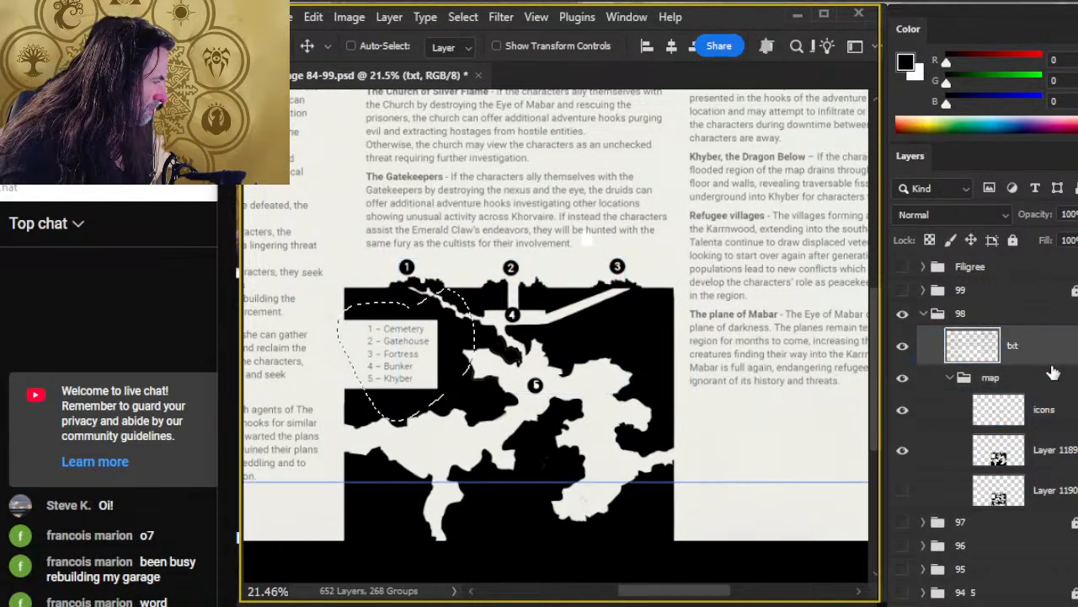
{"action": "key", "text": "ctrl+d"}
{"action": "key", "text": "ctrl+j"}
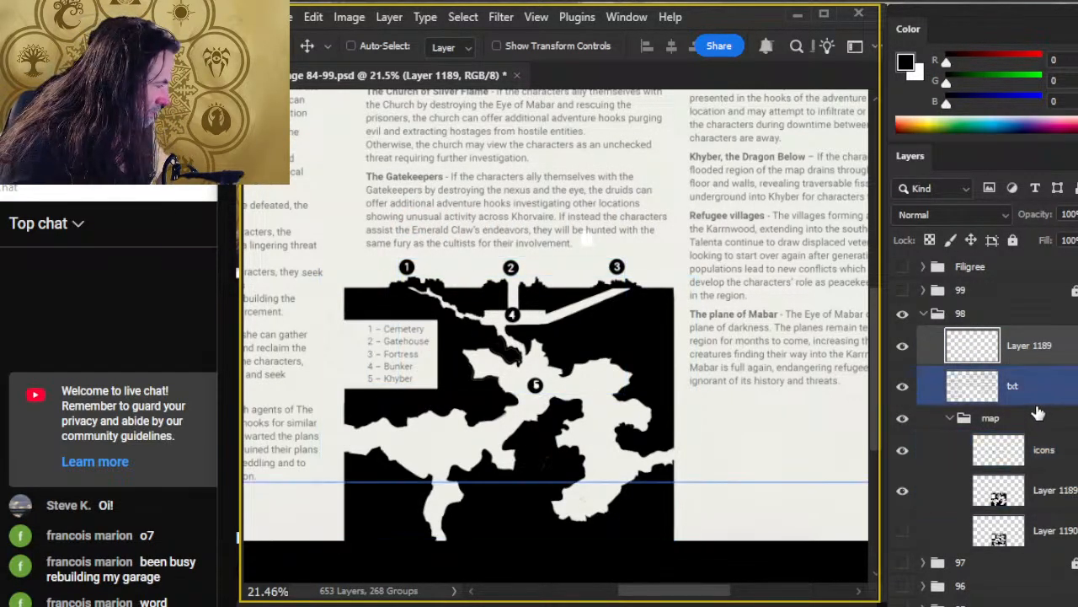
Step: Select the separated legend text layer together with the map group and nudge both slightly down the page
{"action": "left_click", "coordinate": [1037, 425], "text": "ctrl"}
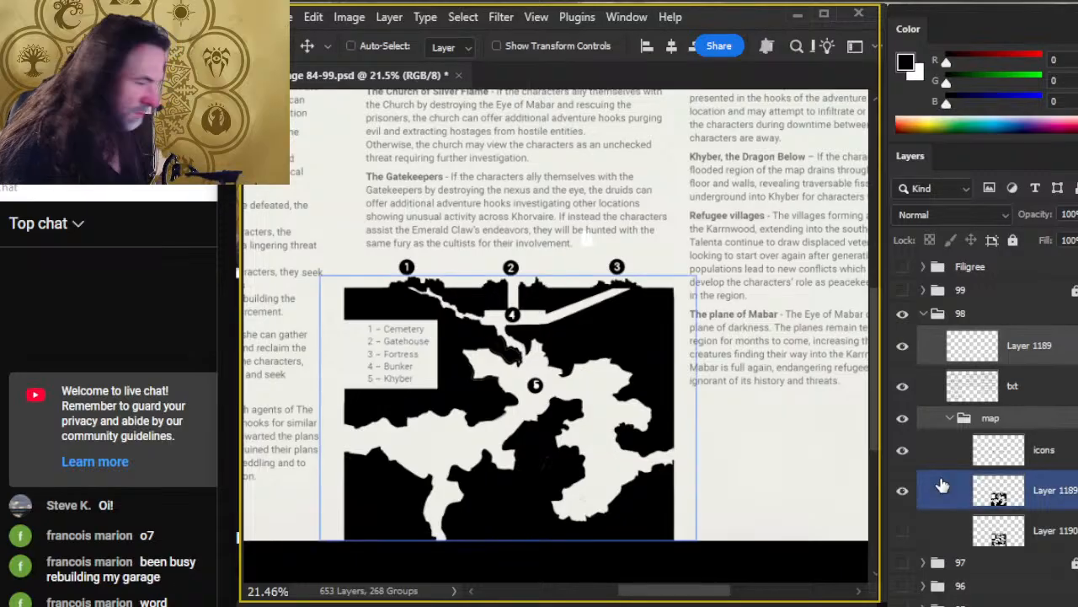
{"action": "key", "text": "shift+Down"}
{"action": "key", "text": "shift+Down"}
{"action": "key", "text": "shift+Down"}
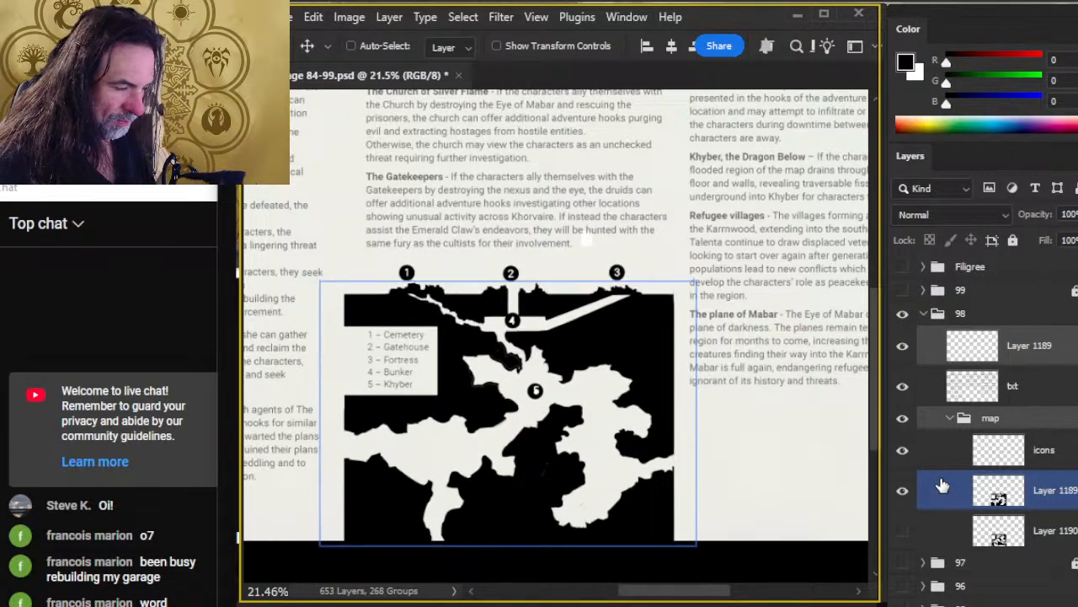
{"action": "key", "text": "shift+Up"}
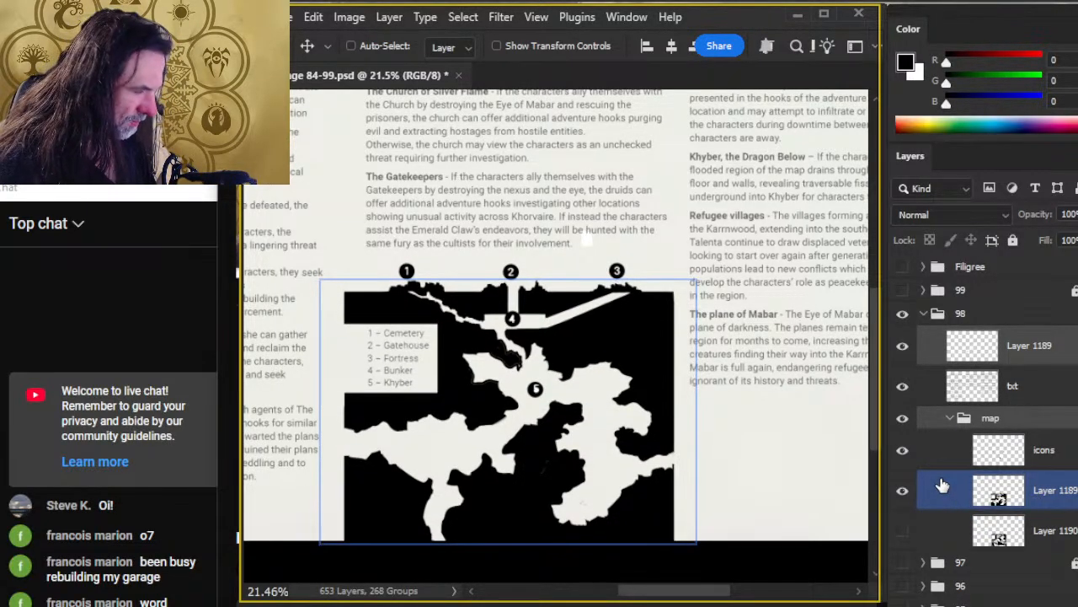
Step: Preview the Filigree group over the page to check the map against the bottom border, and hide it again
{"action": "key", "text": "z"}
{"action": "left_click_drag", "start_coordinate": [520, 479], "coordinate": [469, 482]}
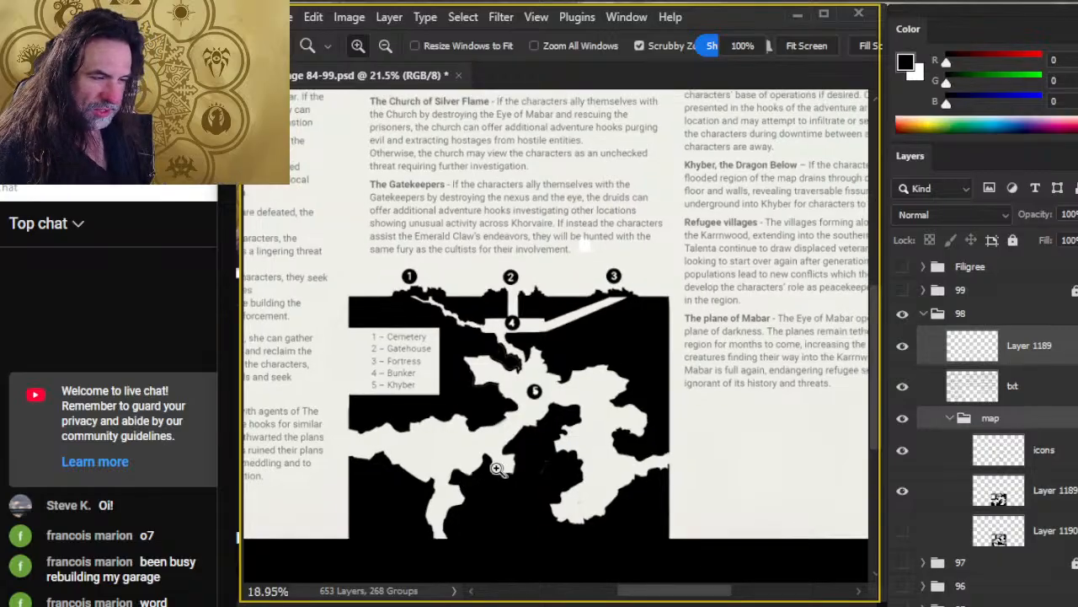
{"action": "left_click", "coordinate": [902, 266]}
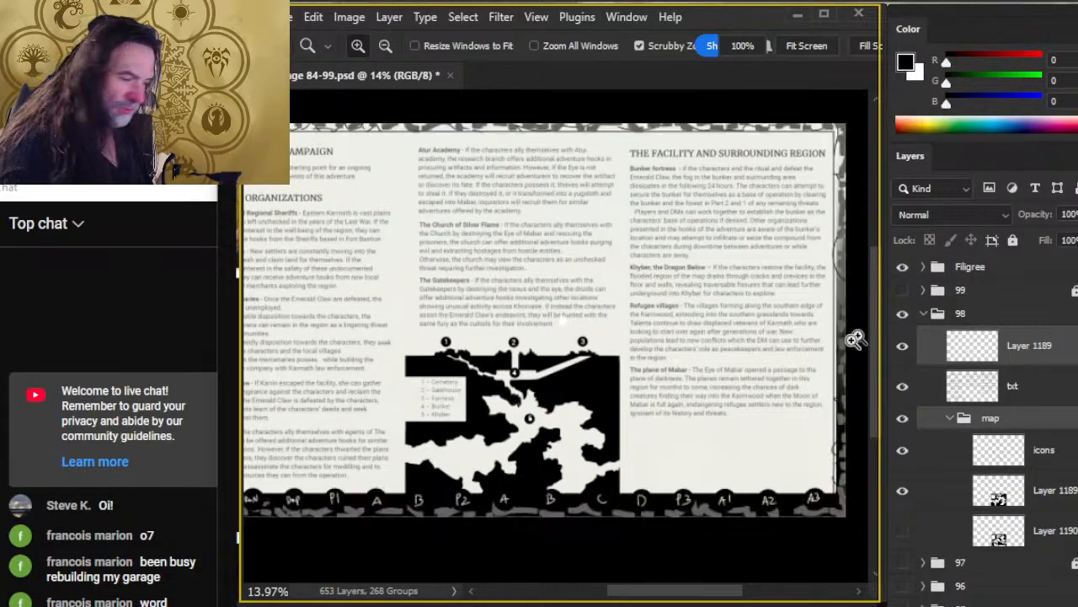
{"action": "left_click_drag", "start_coordinate": [529, 446], "coordinate": [552, 354]}
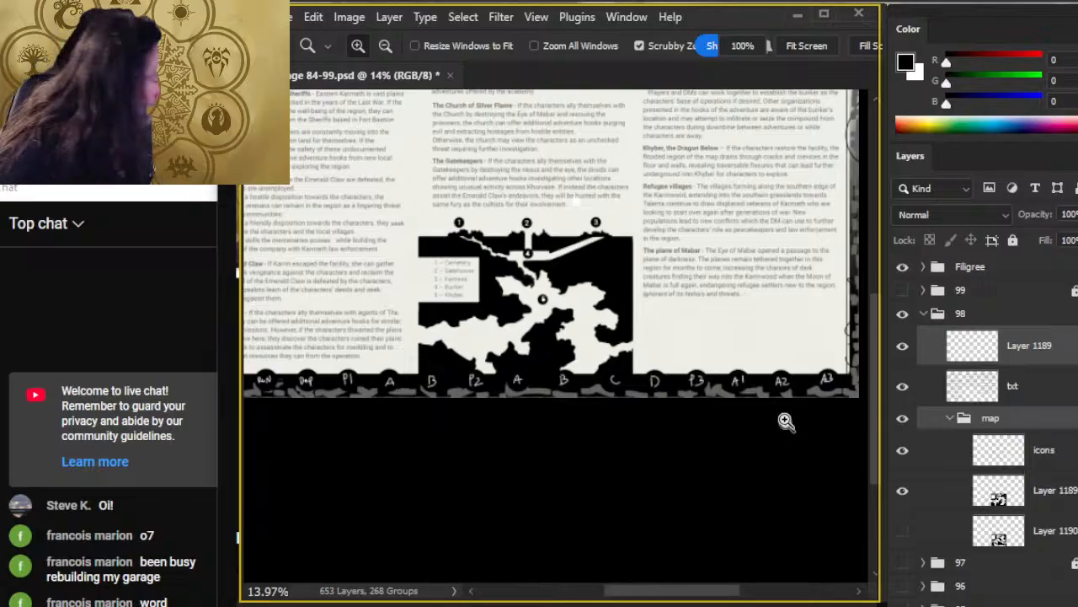
{"action": "left_click", "coordinate": [905, 268]}
{"action": "key", "text": "b"}
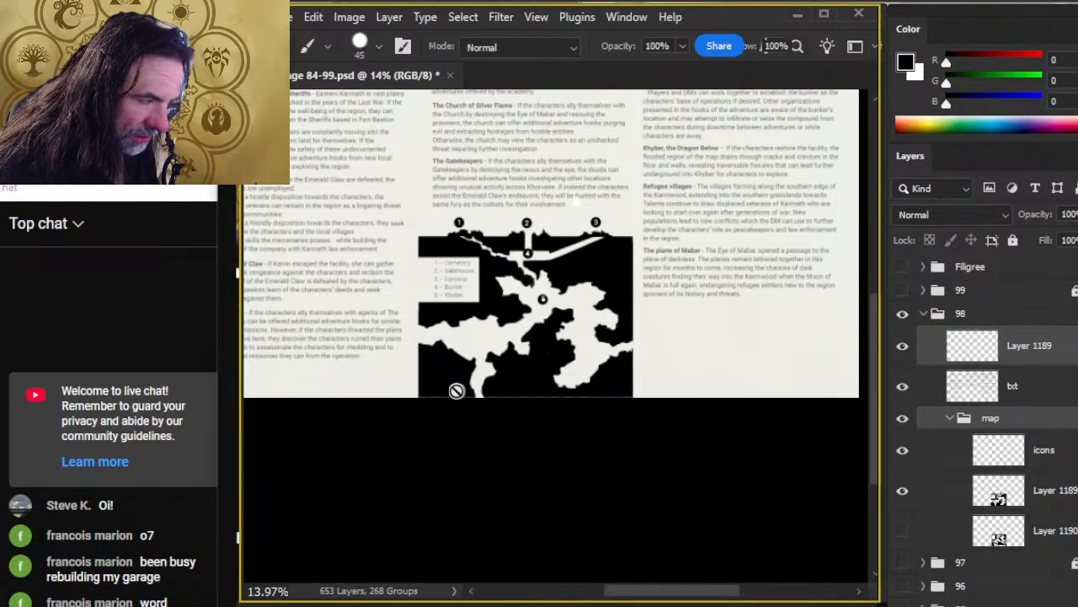
Step: Paint black over the passage leaving the map beneath the left cave on the map artwork layer, and show the Filigree group
{"action": "left_click", "coordinate": [1052, 493]}
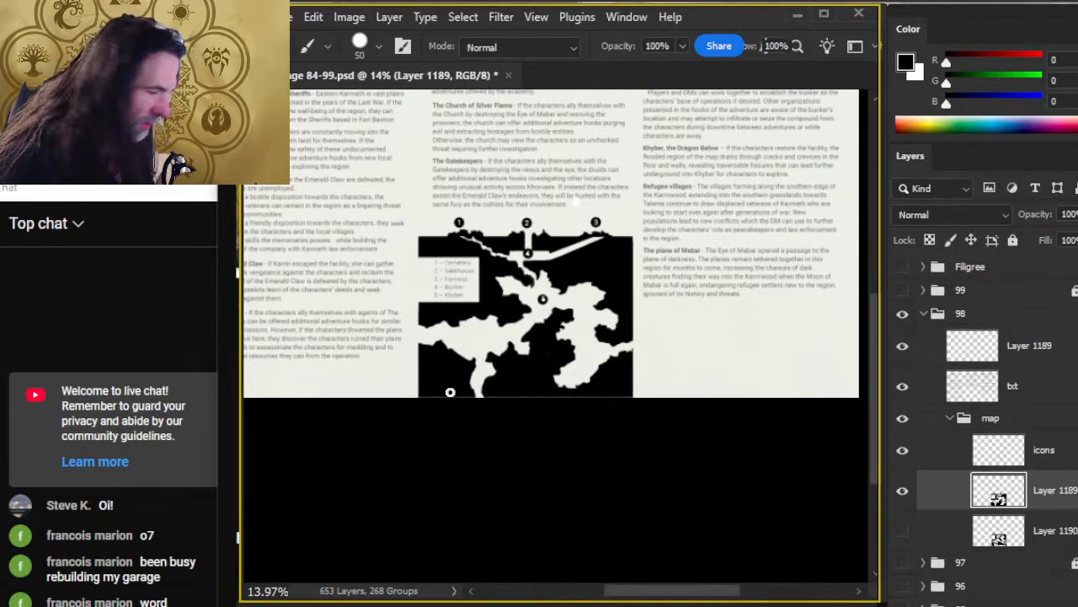
{"action": "mouse_move", "coordinate": [502, 398]}
{"action": "left_mouse_down"}
{"action": "mouse_move", "coordinate": [472, 379]}
{"action": "mouse_move", "coordinate": [493, 370]}
{"action": "mouse_move", "coordinate": [488, 361]}
{"action": "mouse_move", "coordinate": [496, 395]}
{"action": "left_mouse_up"}
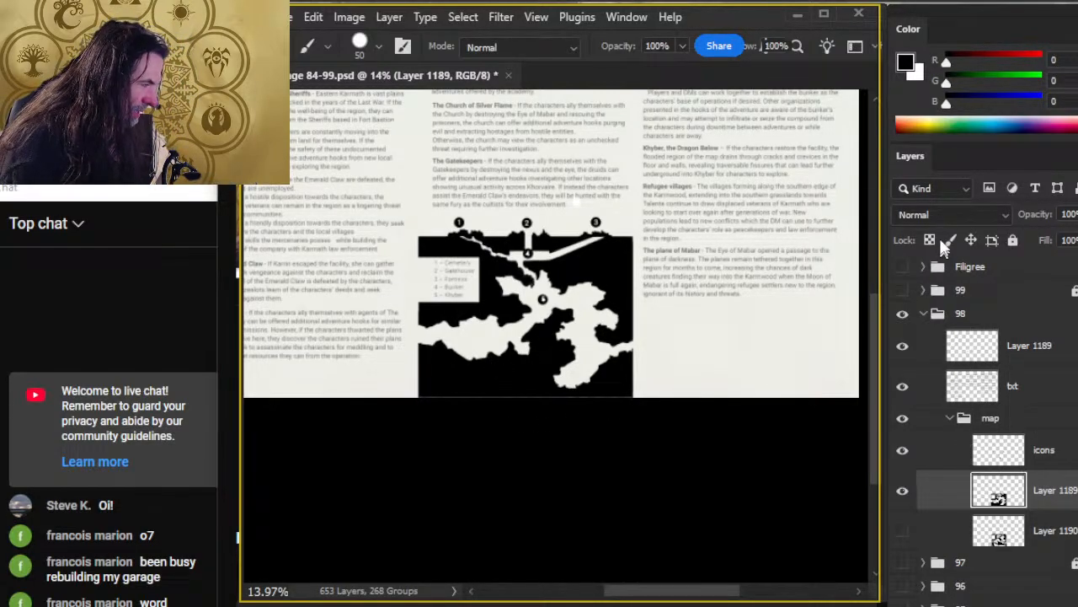
{"action": "left_click", "coordinate": [902, 266]}
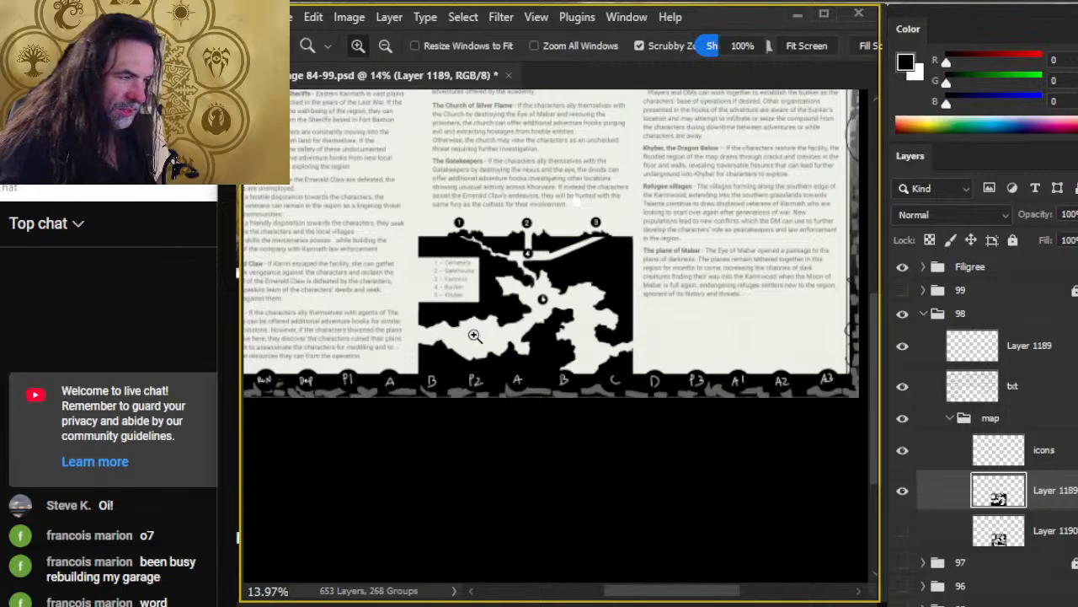
Step: Erase a short, tapering dead-end shaft beneath the left cave above the P2 label and refine its edges with black paint
{"action": "left_click_drag", "start_coordinate": [473, 338], "coordinate": [484, 338]}
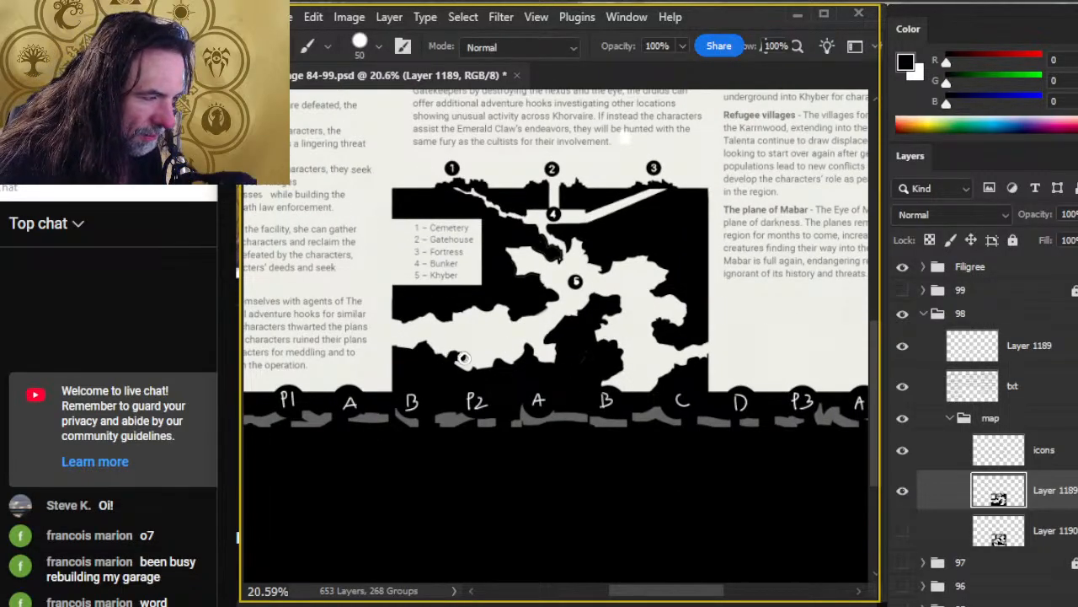
{"action": "key", "text": "e"}
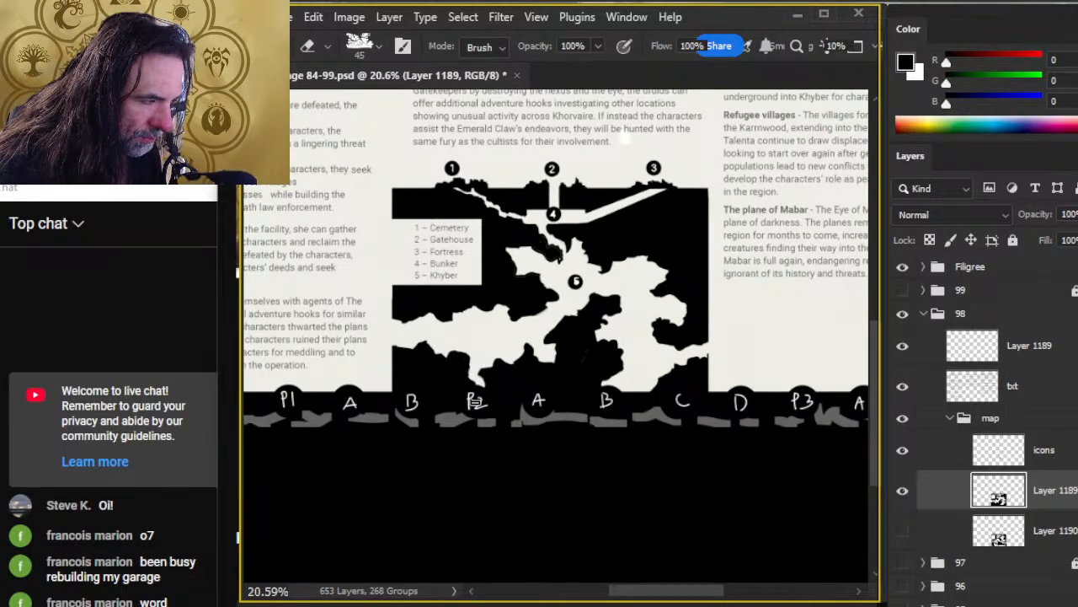
{"action": "key", "text": "b"}
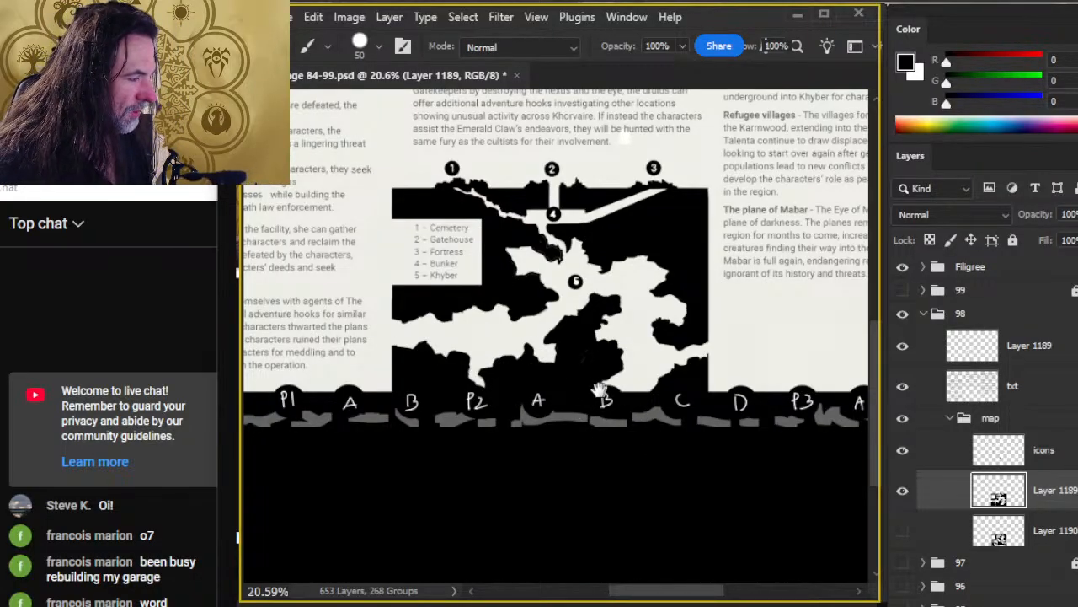
Step: Reduce the brush size to 20, lasso the ceiling of the marker 4 chamber, raise it slightly, and clear the selection
{"action": "left_click_drag", "start_coordinate": [599, 389], "coordinate": [531, 350]}
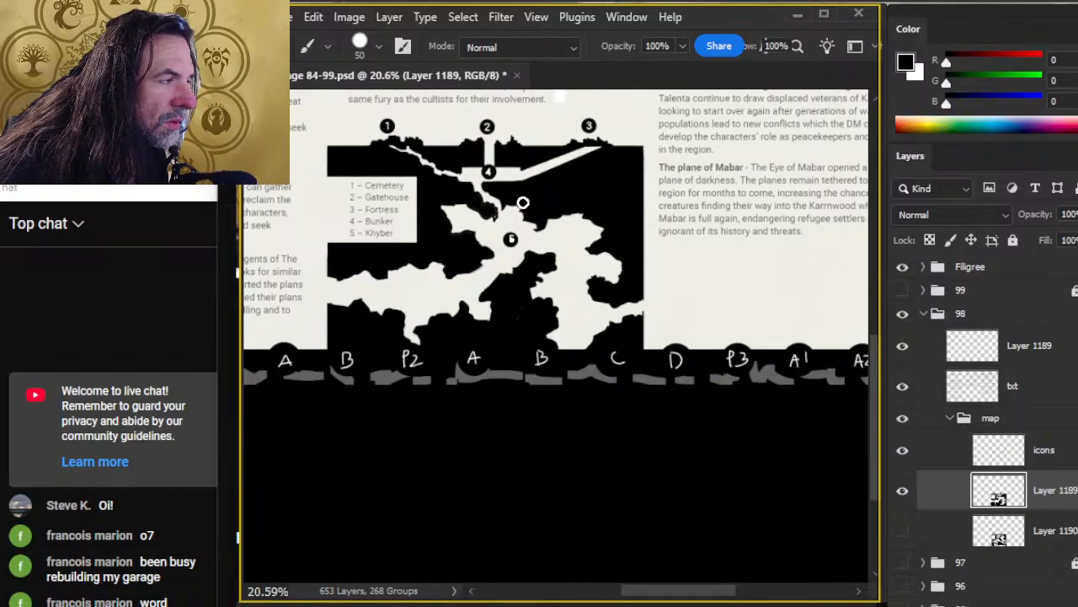
{"action": "key", "text": "bracketleft"}
{"action": "key", "text": "bracketleft"}
{"action": "key", "text": "bracketleft"}
{"action": "key", "text": "bracketleft"}
{"action": "key", "text": "bracketleft"}
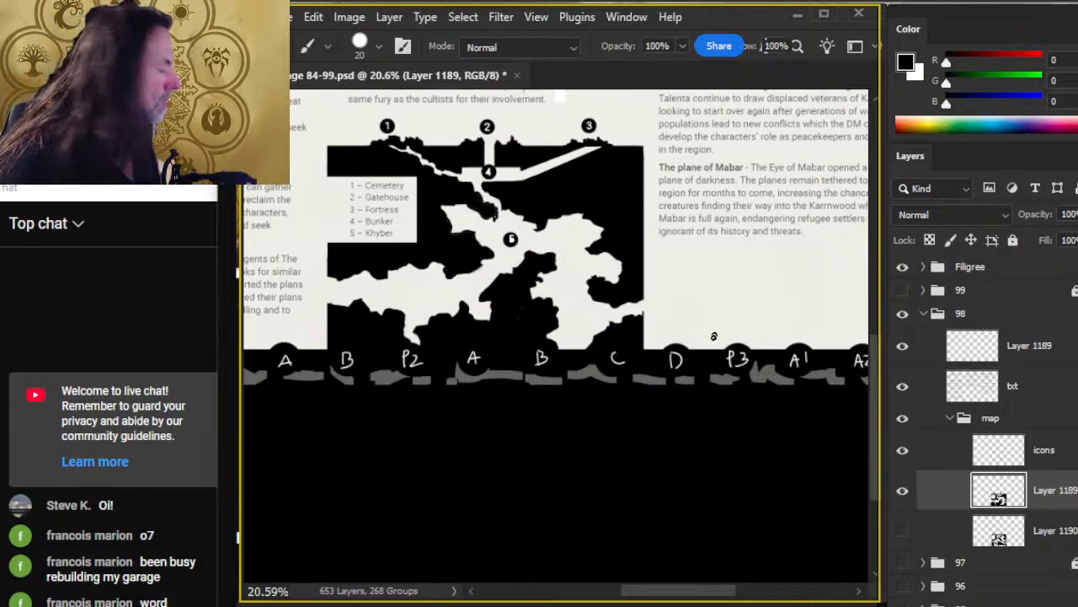
{"action": "key", "text": "z"}
{"action": "mouse_move", "coordinate": [486, 171]}
{"action": "left_mouse_down"}
{"action": "mouse_move", "coordinate": [501, 248]}
{"action": "mouse_move", "coordinate": [449, 268]}
{"action": "left_mouse_up"}
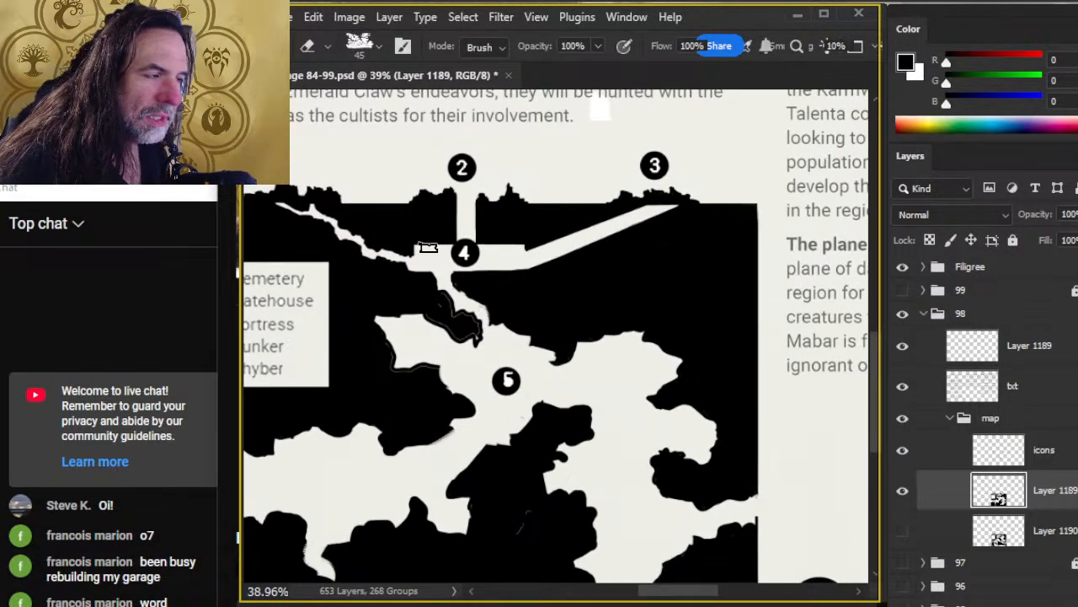
{"action": "key", "text": "l"}
{"action": "mouse_move", "coordinate": [415, 236]}
{"action": "left_mouse_down"}
{"action": "mouse_move", "coordinate": [409, 247]}
{"action": "mouse_move", "coordinate": [484, 259]}
{"action": "mouse_move", "coordinate": [531, 258]}
{"action": "mouse_move", "coordinate": [526, 240]}
{"action": "mouse_move", "coordinate": [472, 231]}
{"action": "mouse_move", "coordinate": [496, 279]}
{"action": "left_mouse_up"}
{"action": "key", "text": "v"}
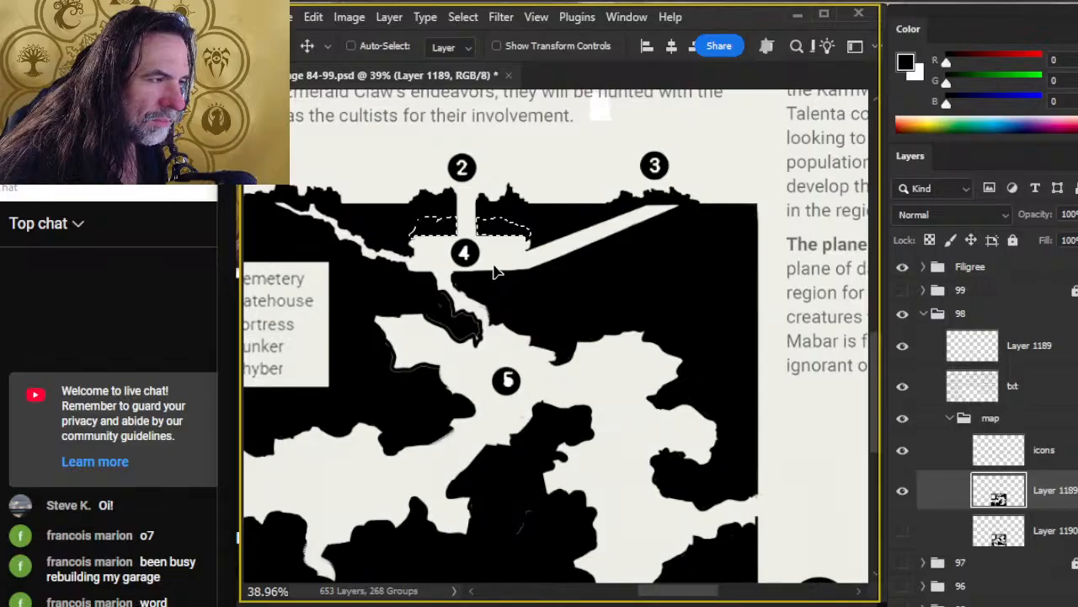
{"action": "key", "text": "l"}
{"action": "key", "text": "ctrl+d"}
Step: Clean up the right wall and upper corner of the marker 4 chamber using a size 8 brush and the eraser
{"action": "key", "text": "b"}
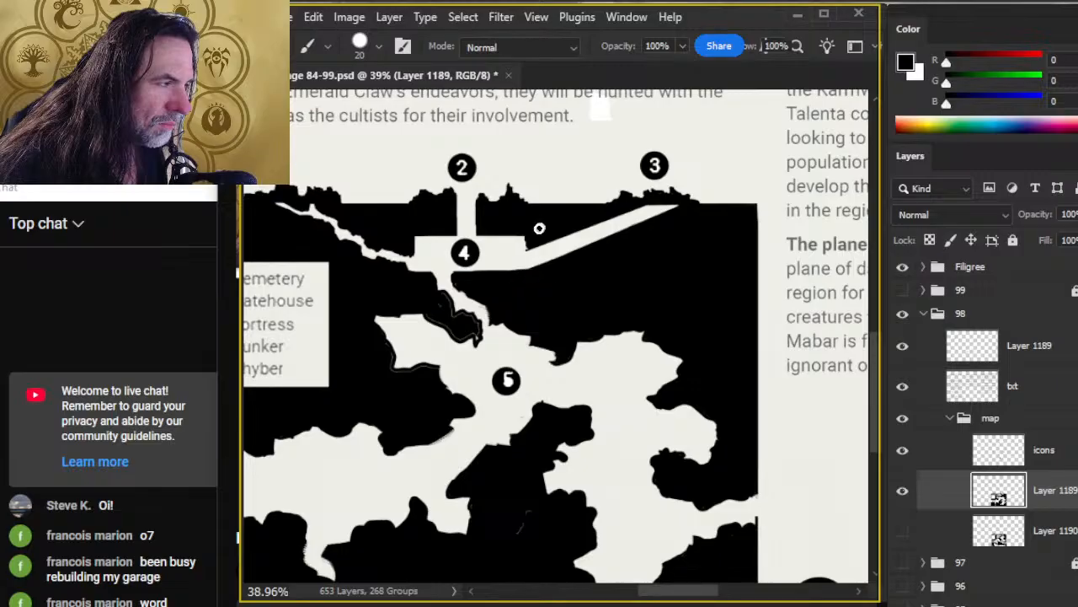
{"action": "key", "text": "bracketleft"}
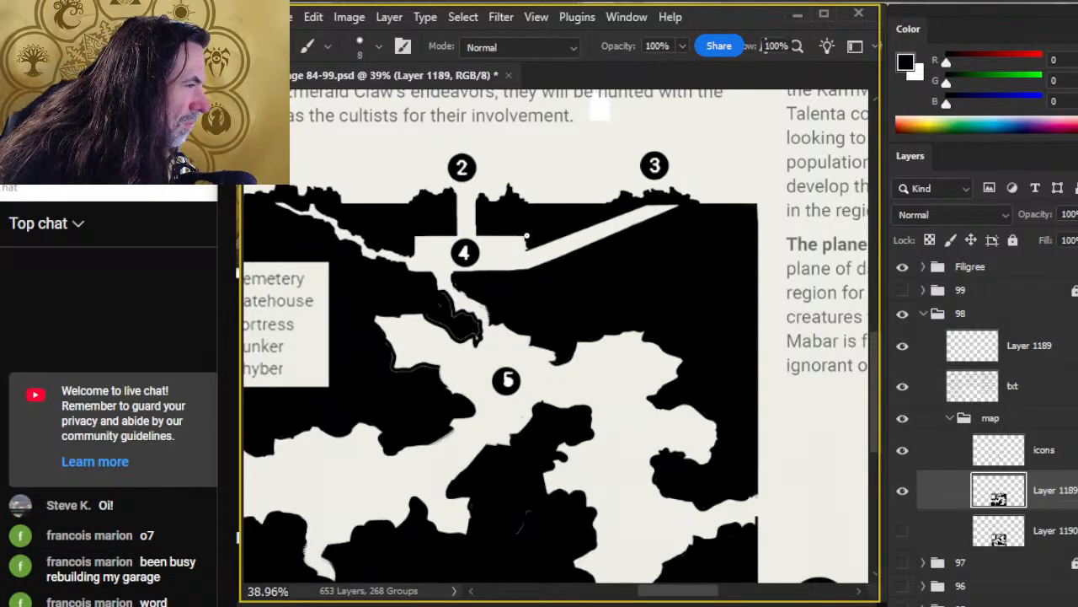
{"action": "key", "text": "shift+e"}
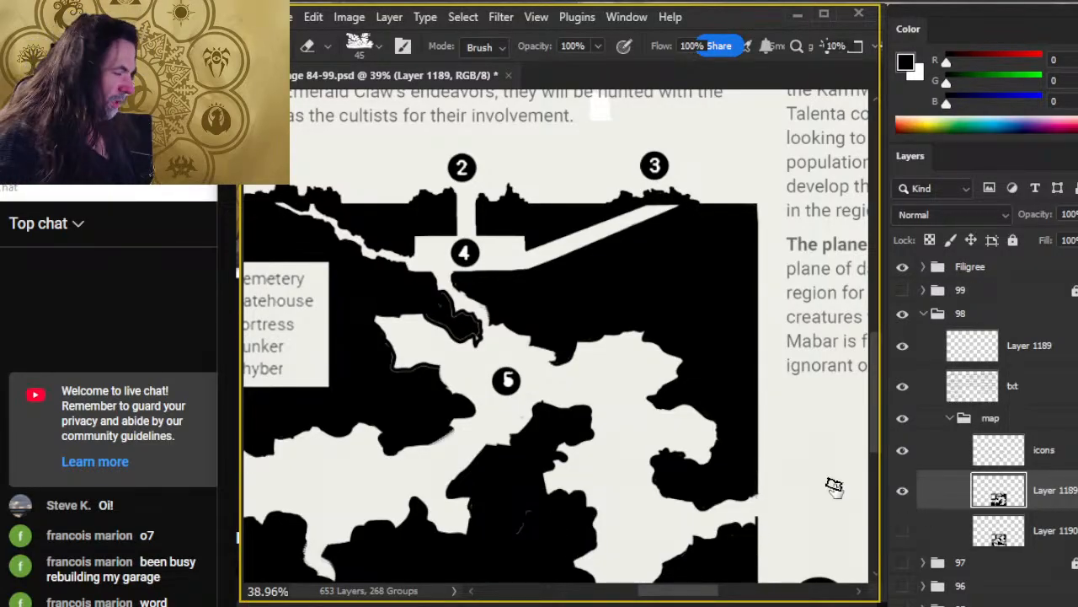
Step: Lasso the area around markers 2 and 4 and shift both markers slightly right on the icons layer
{"action": "key", "text": "z"}
{"action": "left_click_drag", "start_coordinate": [593, 392], "coordinate": [579, 408]}
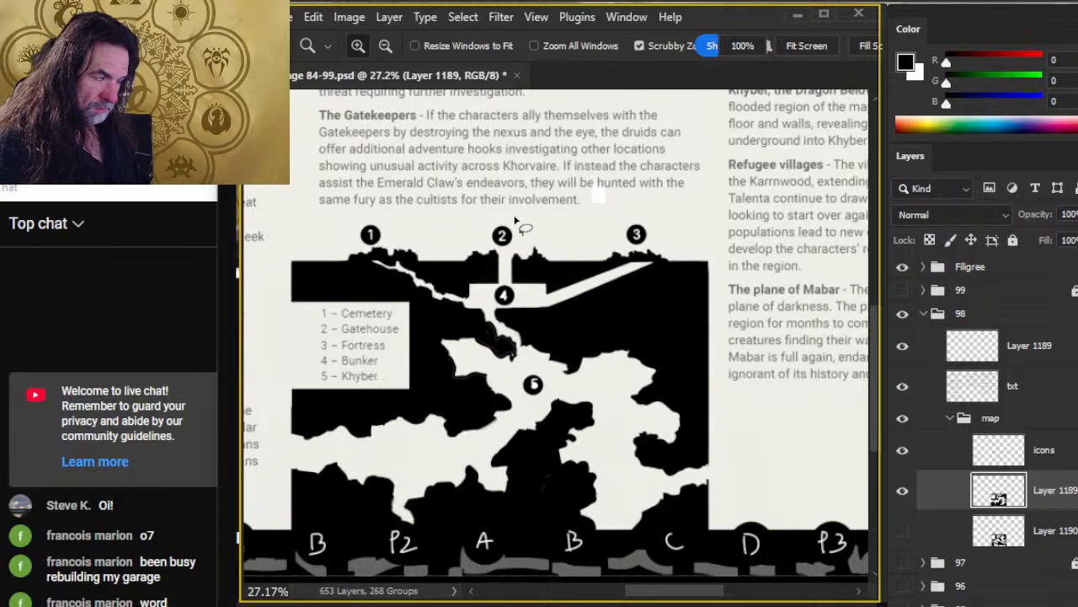
{"action": "key", "text": "l"}
{"action": "mouse_move", "coordinate": [500, 211]}
{"action": "left_mouse_down"}
{"action": "mouse_move", "coordinate": [485, 350]}
{"action": "mouse_move", "coordinate": [510, 278]}
{"action": "mouse_move", "coordinate": [503, 232]}
{"action": "left_mouse_up"}
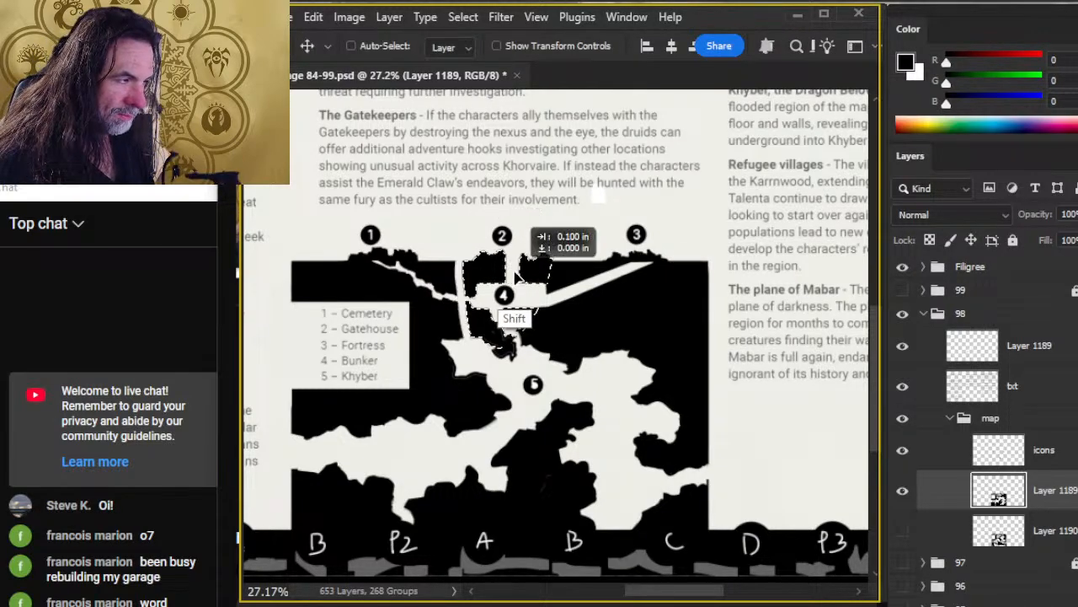
{"action": "left_click", "coordinate": [1053, 379]}
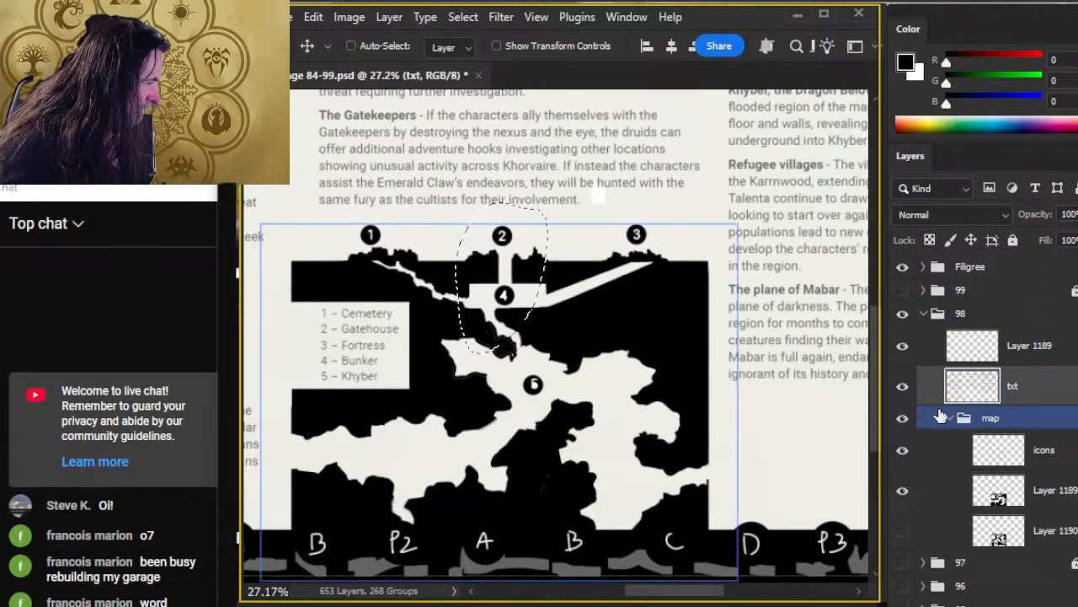
{"action": "left_click", "coordinate": [1031, 354]}
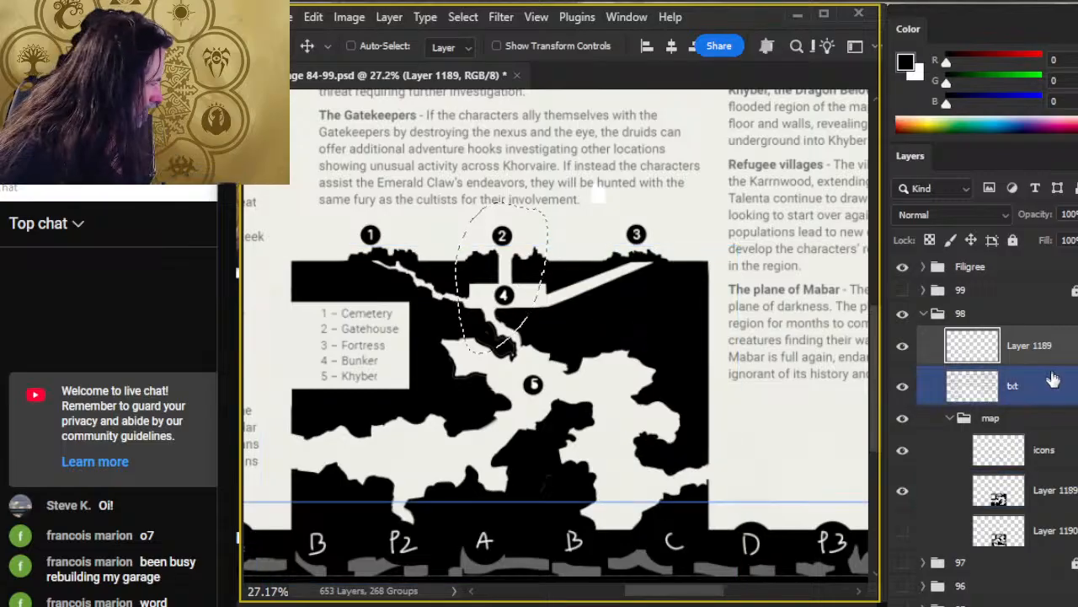
{"action": "left_click", "coordinate": [1000, 450]}
Step: Lasso the number 4 marker alone, nudge it slightly left beneath marker 2, and clear the selection
{"action": "mouse_move", "coordinate": [503, 290]}
{"action": "left_mouse_down"}
{"action": "mouse_move", "coordinate": [506, 271]}
{"action": "mouse_move", "coordinate": [523, 341]}
{"action": "mouse_move", "coordinate": [527, 328]}
{"action": "left_mouse_up"}
{"action": "key", "text": "ctrl+d"}
{"action": "key", "text": "l"}
{"action": "key", "text": "v"}
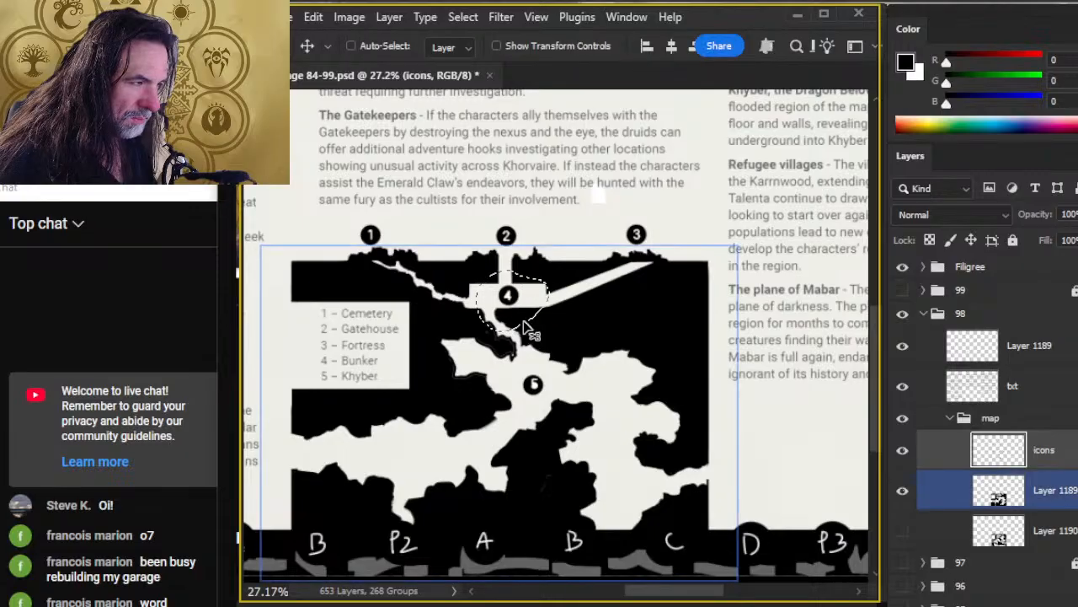
{"action": "key", "text": "ctrl+d"}
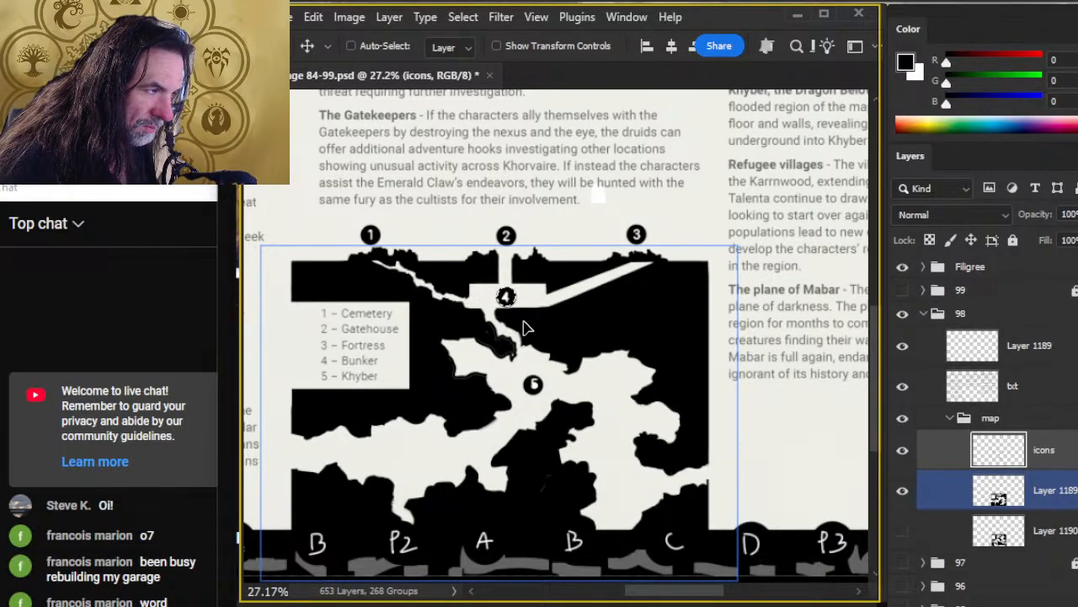
Step: Lasso markers 2 and 4 together, nudge them slightly left to center them on the vertical shaft, and clear the selection
{"action": "key", "text": "l"}
{"action": "mouse_move", "coordinate": [523, 221]}
{"action": "left_mouse_down"}
{"action": "mouse_move", "coordinate": [561, 215]}
{"action": "mouse_move", "coordinate": [531, 223]}
{"action": "left_mouse_up"}
{"action": "key", "text": "v"}
{"action": "key", "text": "shift+Left"}
{"action": "key", "text": "Right"}
{"action": "key", "text": "Right"}
{"action": "key", "text": "Right"}
{"action": "key", "text": "Right"}
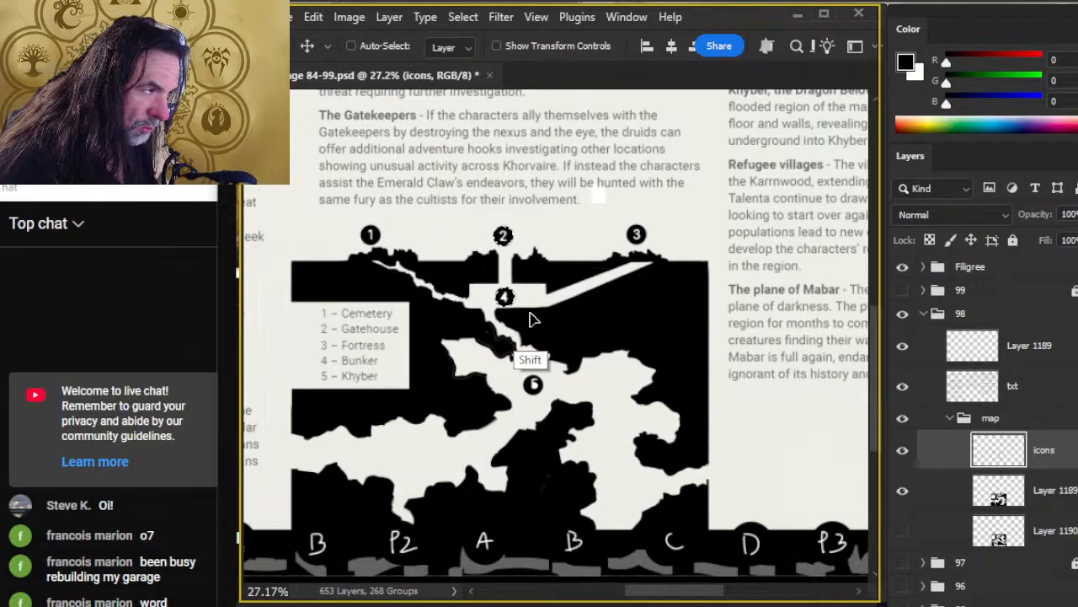
{"action": "left_click", "coordinate": [529, 333], "text": "ctrl"}
{"action": "key", "text": "l"}
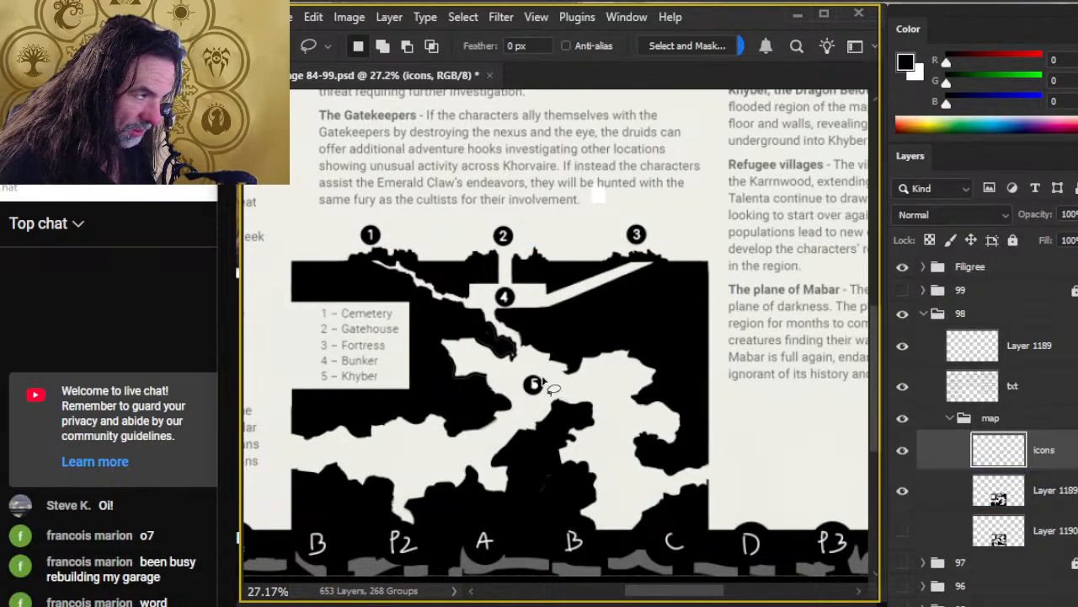
Step: Paint small black stalactites along the left cave's ceiling on the map artwork layer, trimming them with the eraser
{"action": "key", "text": "z"}
{"action": "scroll", "coordinate": [543, 381], "scroll_direction": "down", "scroll_amount": 1}
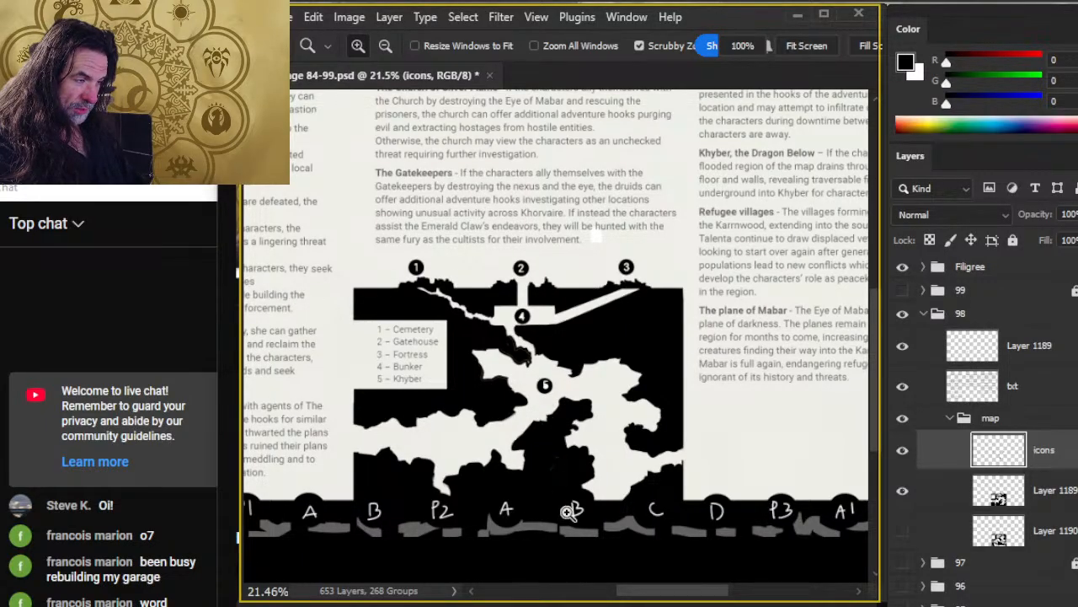
{"action": "left_click_drag", "start_coordinate": [575, 391], "coordinate": [556, 295]}
{"action": "scroll", "coordinate": [537, 371], "scroll_direction": "up", "scroll_amount": 1}
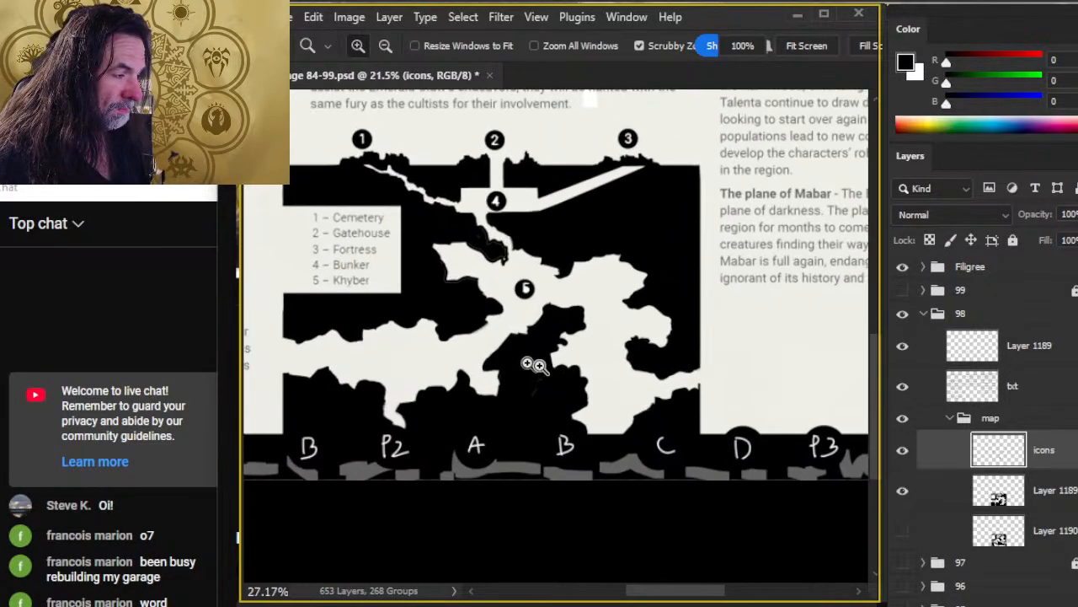
{"action": "key", "text": "b"}
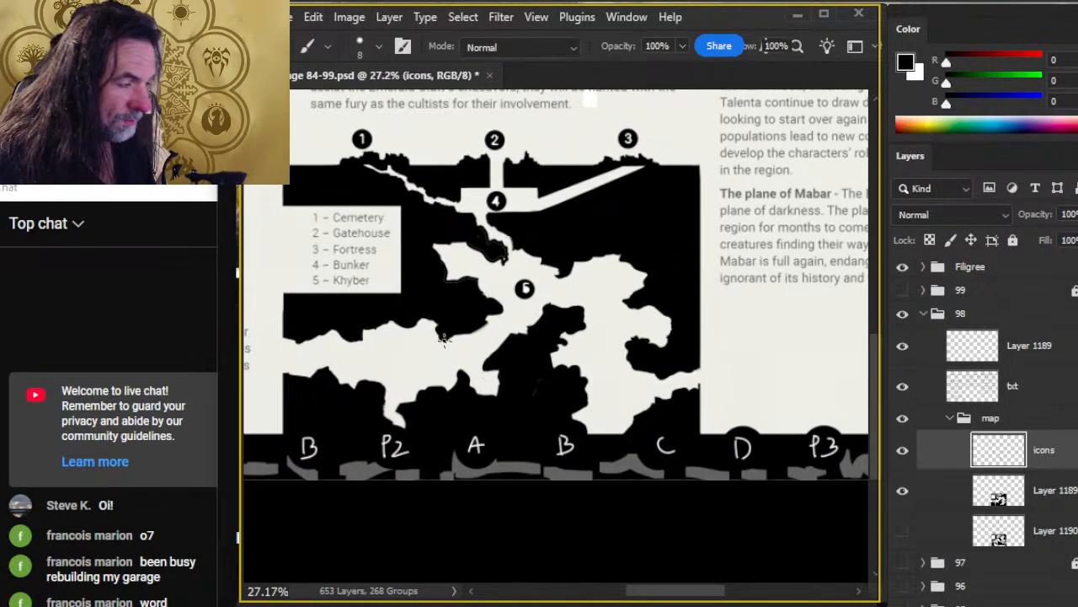
{"action": "left_click", "coordinate": [1048, 496]}
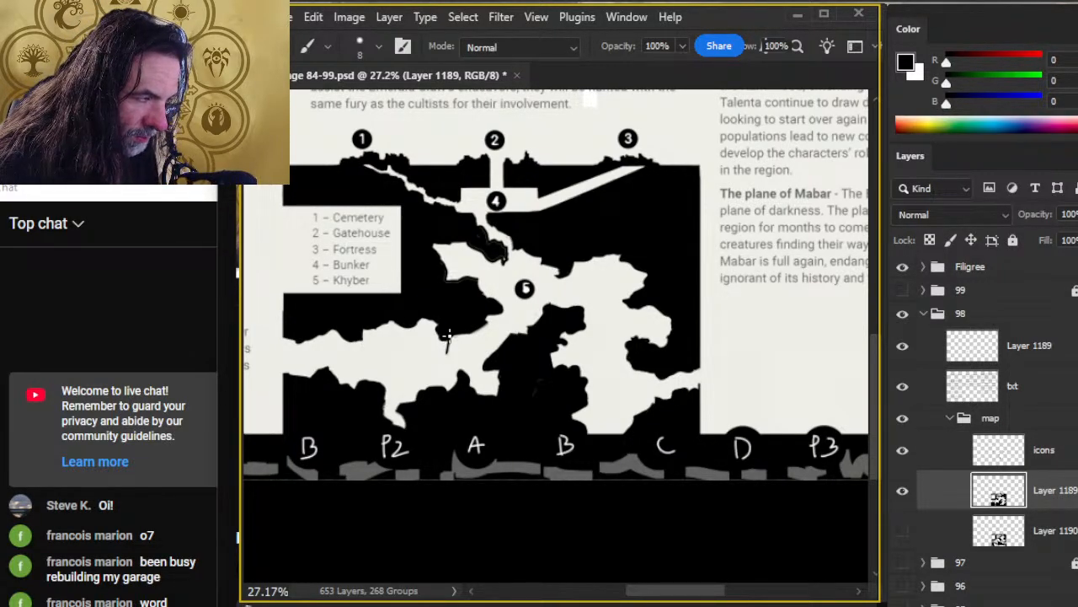
{"action": "key", "text": "e"}
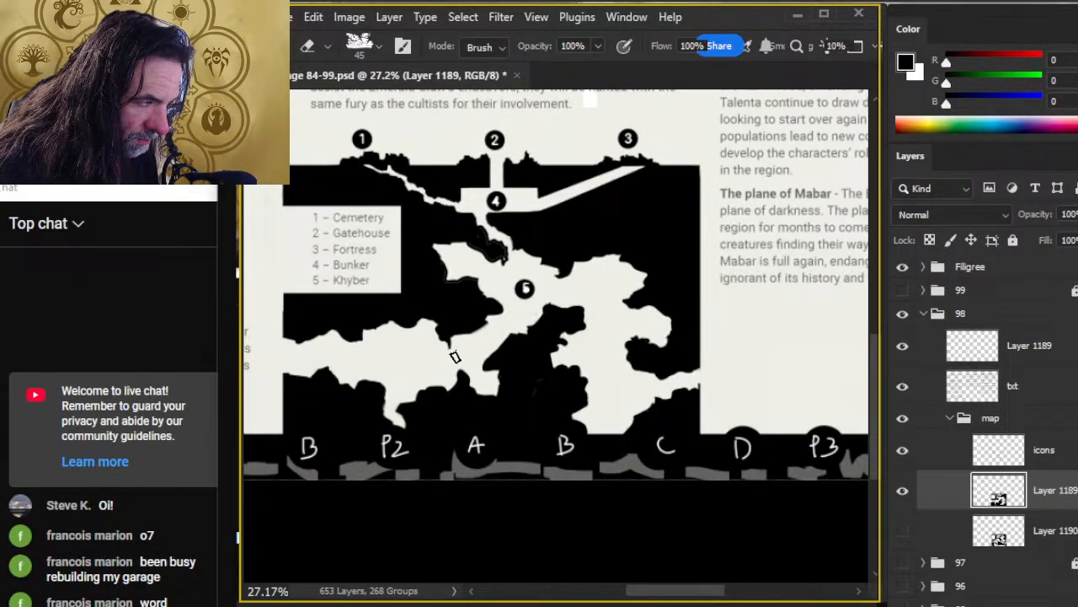
{"action": "key", "text": "b"}
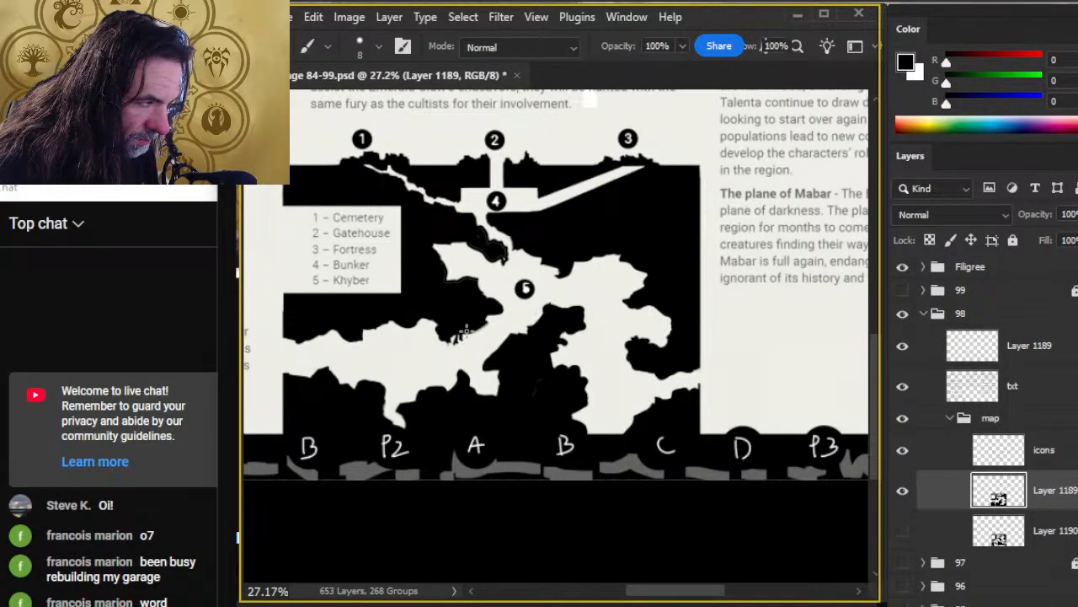
{"action": "mouse_move", "coordinate": [459, 344]}
{"action": "left_mouse_down"}
{"action": "mouse_move", "coordinate": [525, 361]}
{"action": "mouse_move", "coordinate": [472, 341]}
{"action": "left_mouse_up"}
{"action": "key", "text": "e"}
{"action": "key", "text": "b"}
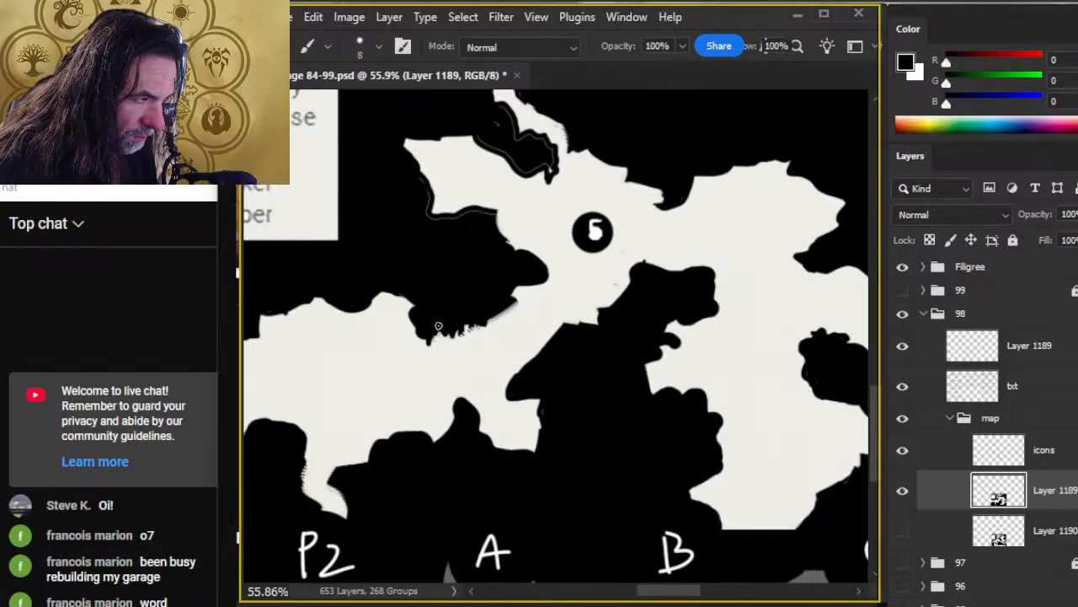
Step: Continue the row of stalactites up the sloping ceiling toward the marker 5 cavern, sharpening the tips with a smaller eraser
{"action": "key", "text": "e"}
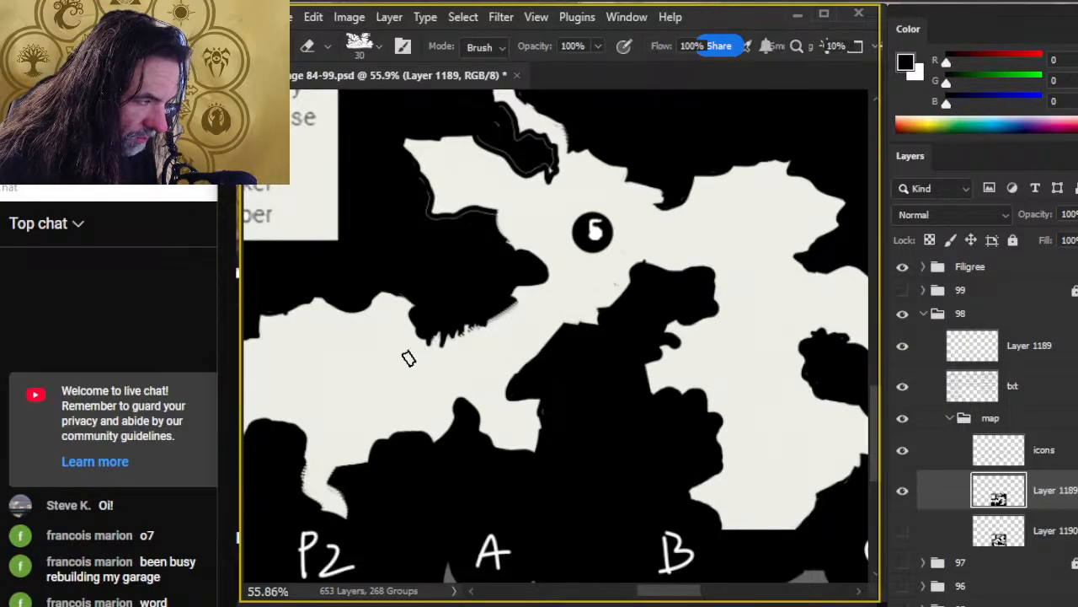
{"action": "key", "text": "b"}
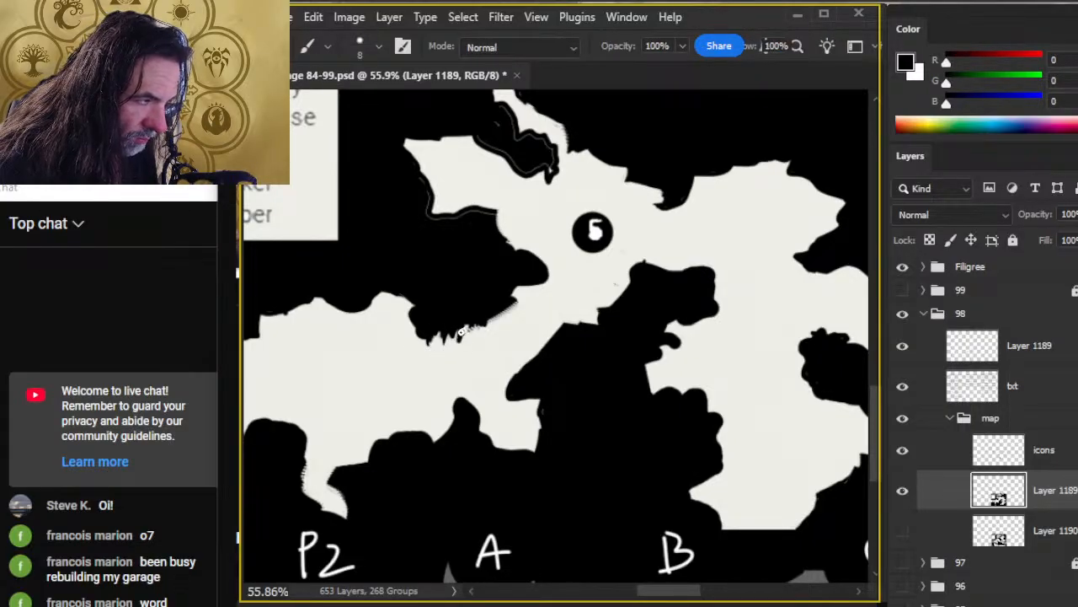
{"action": "key", "text": "e"}
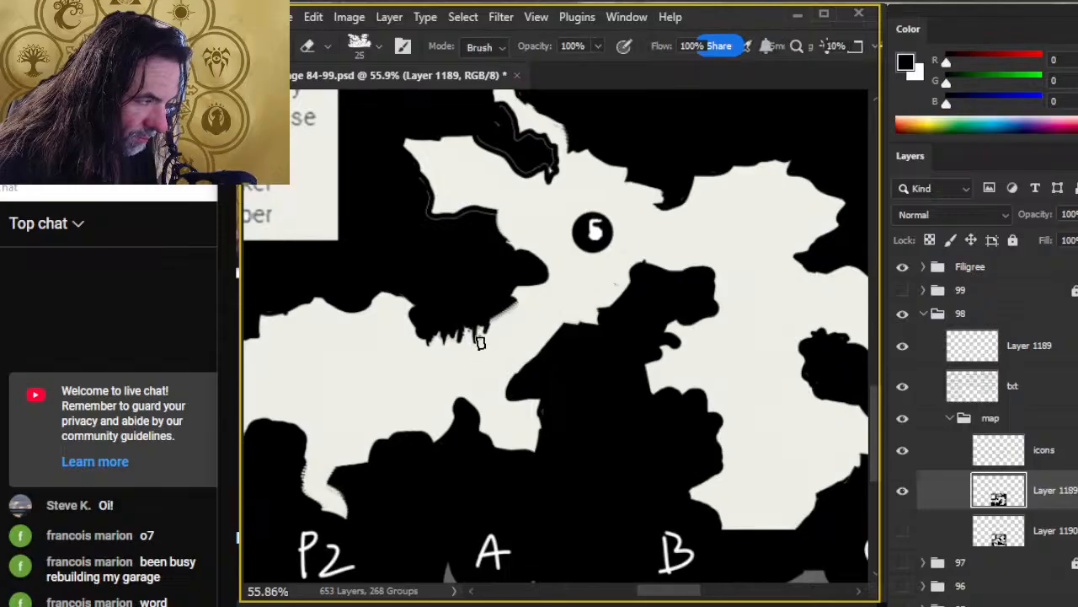
{"action": "key", "text": "b"}
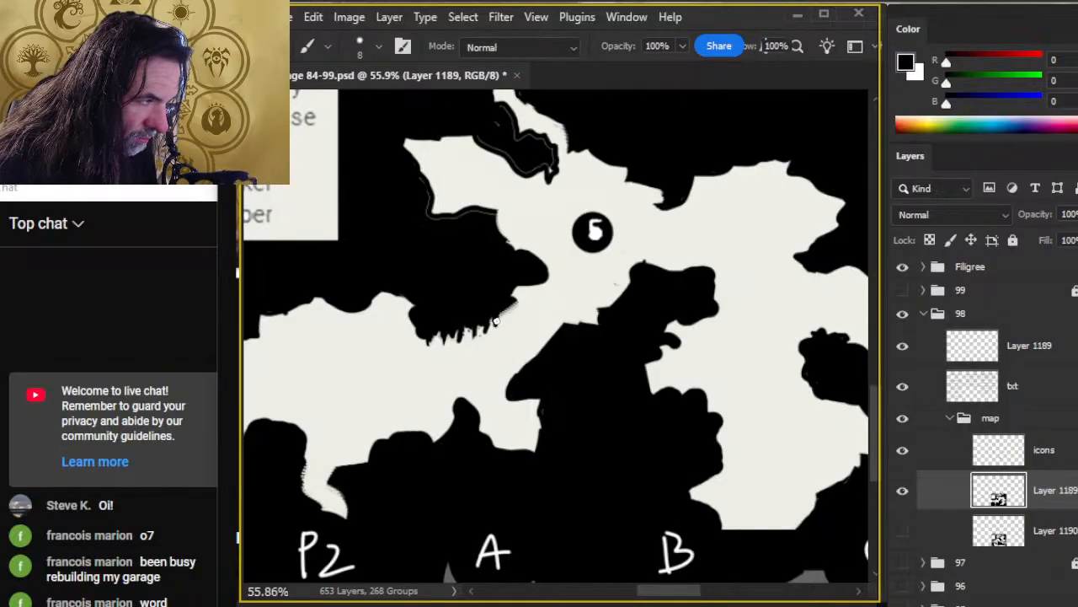
{"action": "key", "text": "e"}
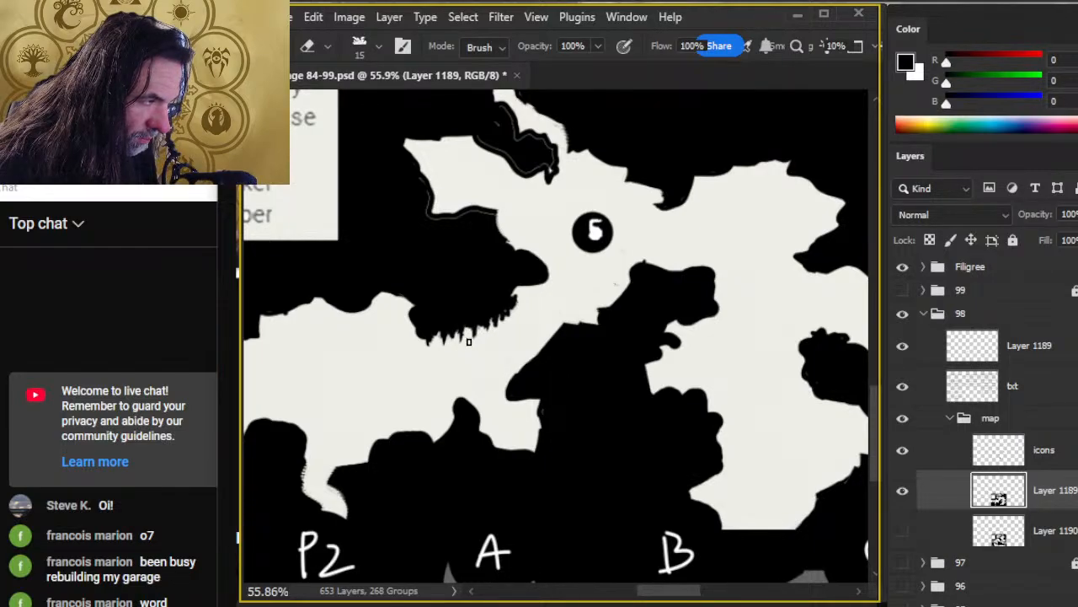
{"action": "key", "text": "b"}
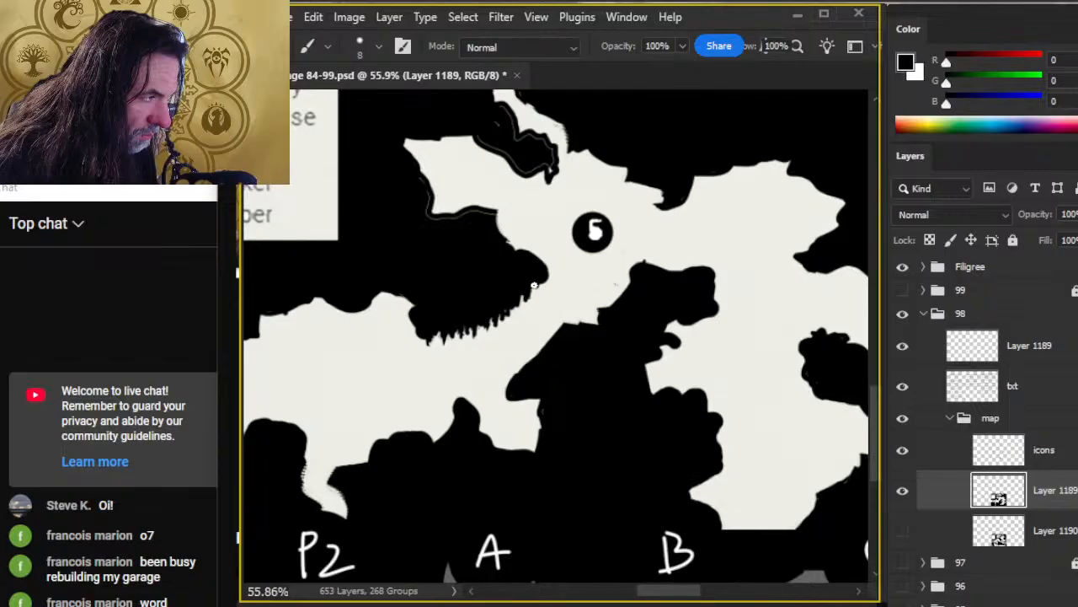
{"action": "key", "text": "e"}
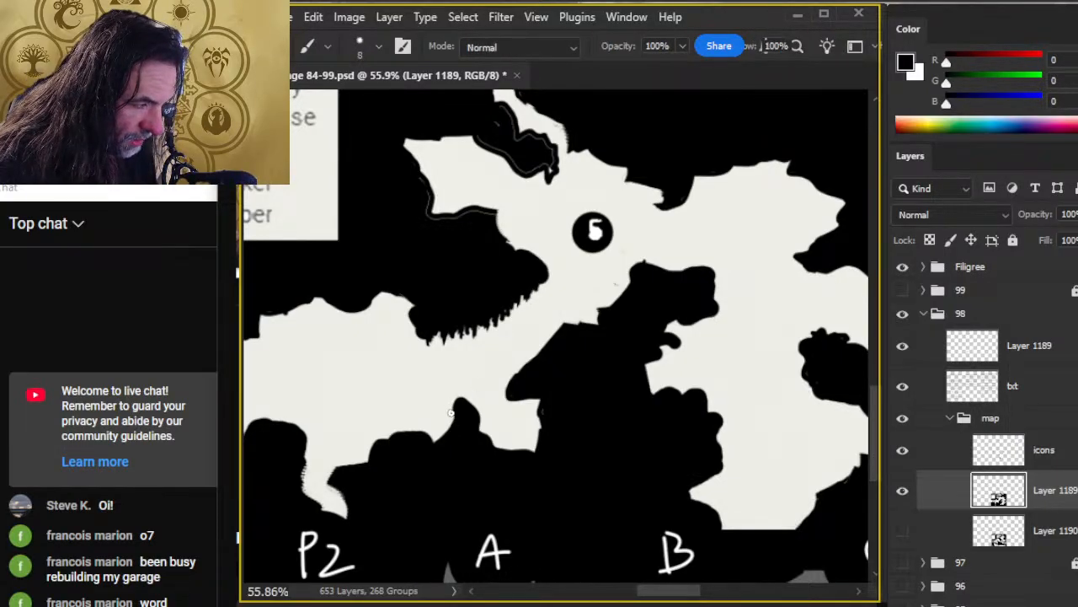
Step: Outline a rounded black rock mound on the left cave's floor below the stalactites, fill it, and paint over the remaining gaps
{"action": "key", "text": "b"}
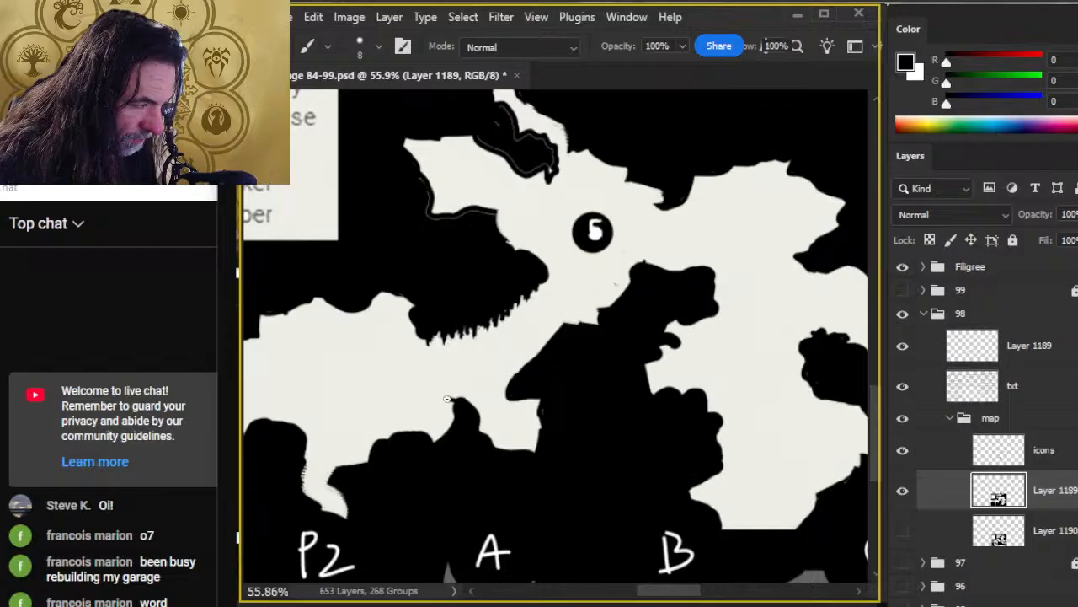
{"action": "key", "text": "g"}
{"action": "left_click", "coordinate": [435, 422]}
{"action": "key", "text": "b"}
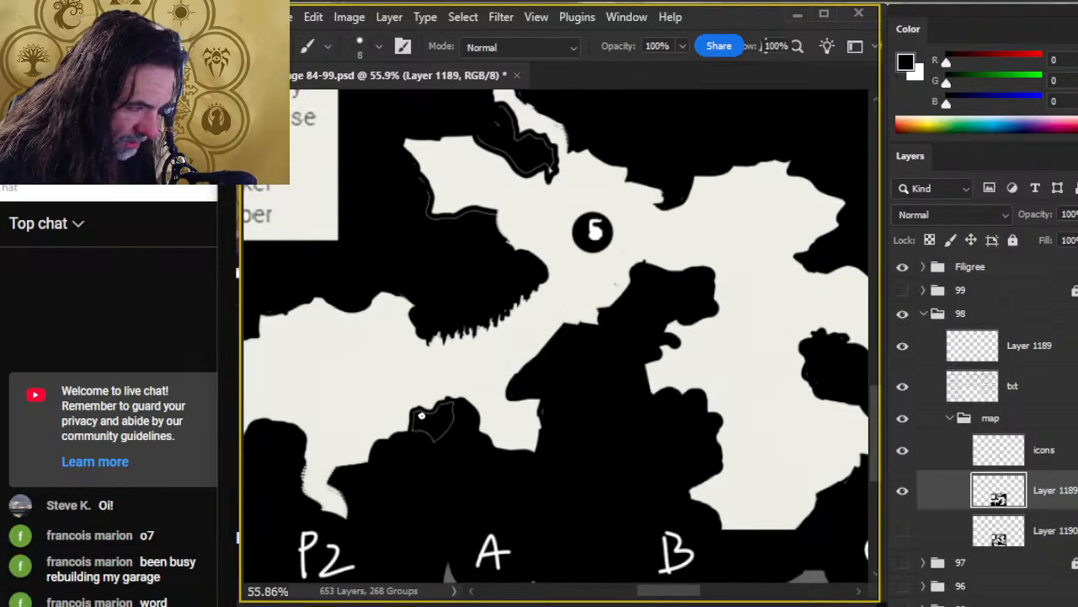
{"action": "key", "text": "bracketright"}
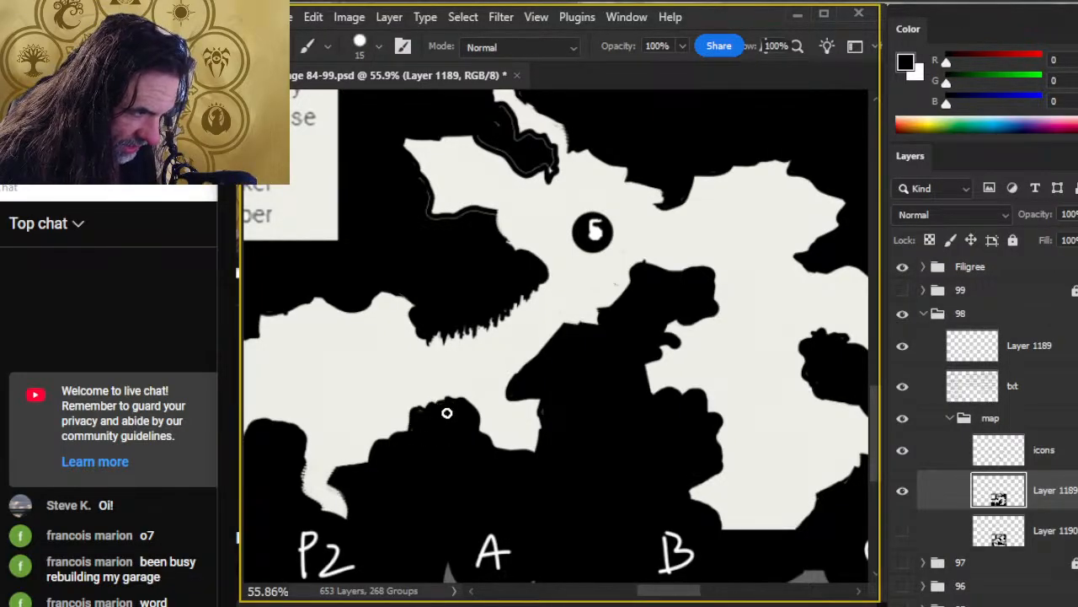
{"action": "left_click_drag", "start_coordinate": [439, 406], "coordinate": [449, 407]}
Step: Paint a row of small stalagmites on top of the floor mound with a 6 px brush, separating the tips with the eraser
{"action": "key", "text": "bracketleft"}
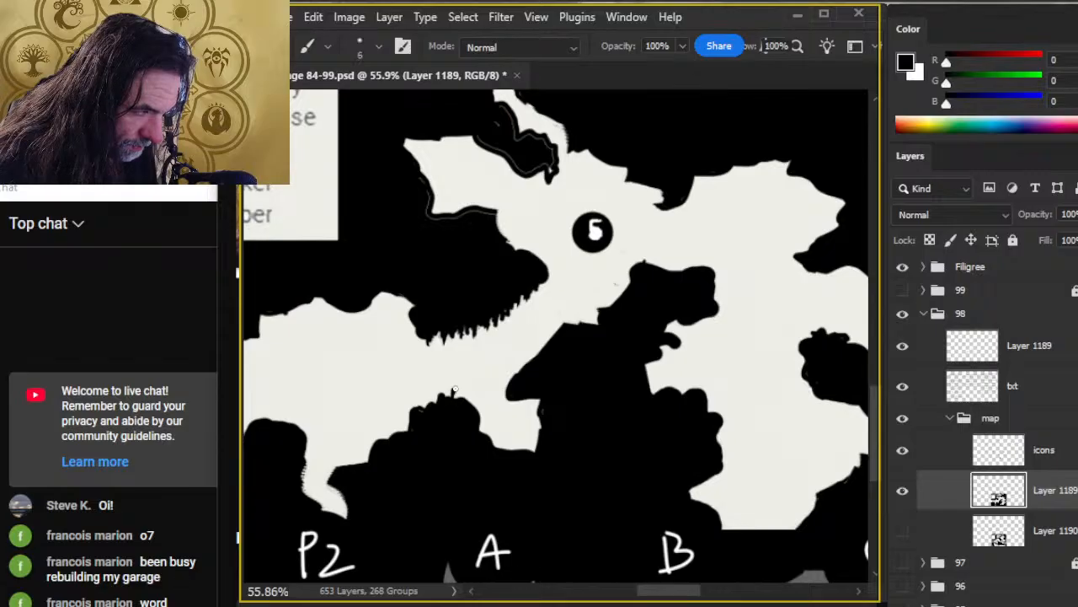
{"action": "key", "text": "e"}
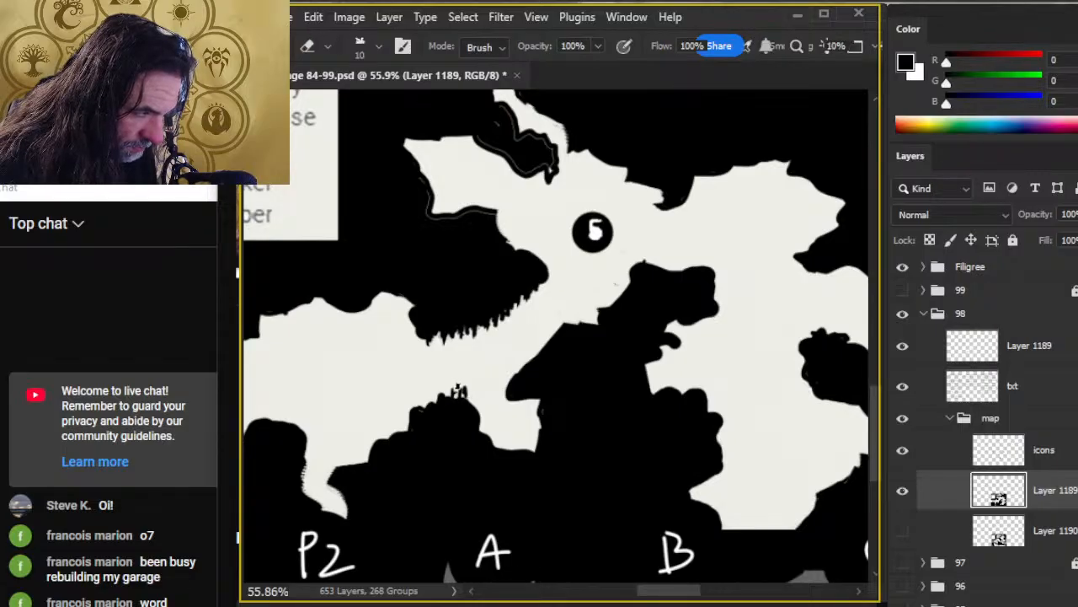
{"action": "key", "text": "b"}
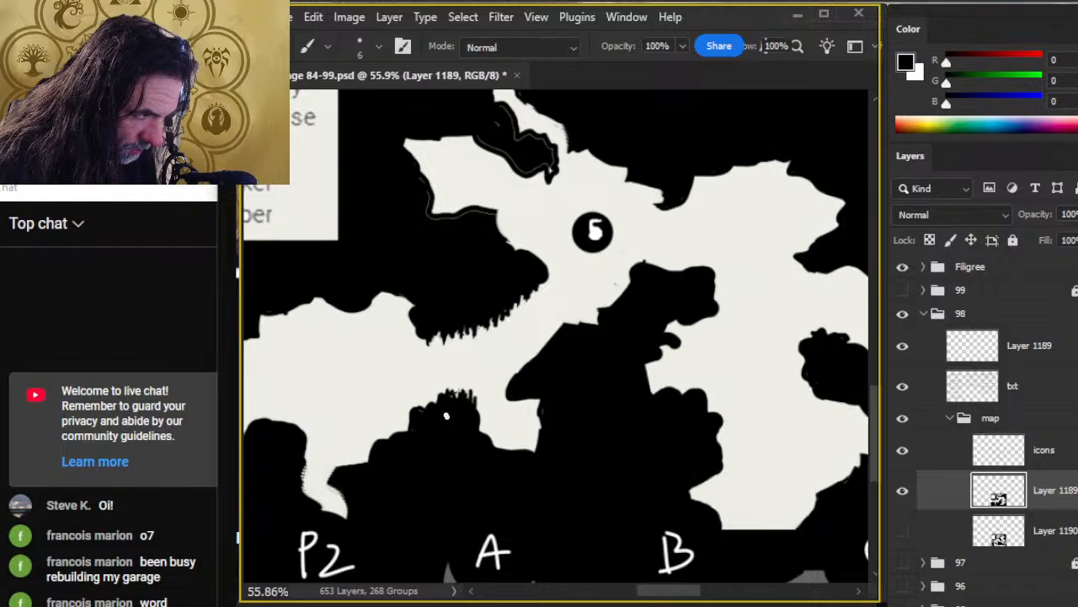
{"action": "key", "text": "e"}
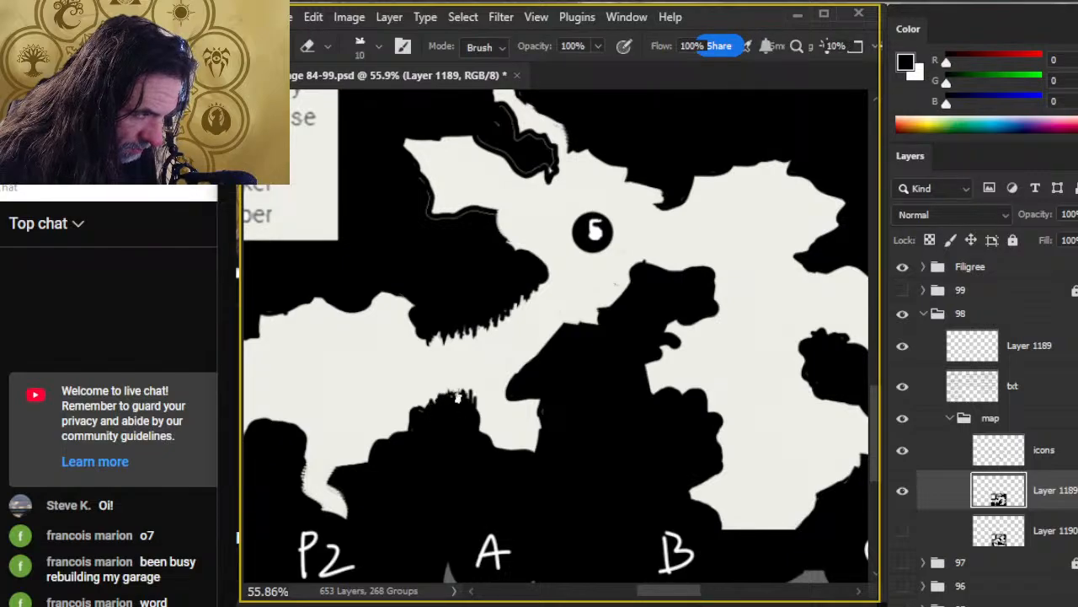
{"action": "key", "text": "b"}
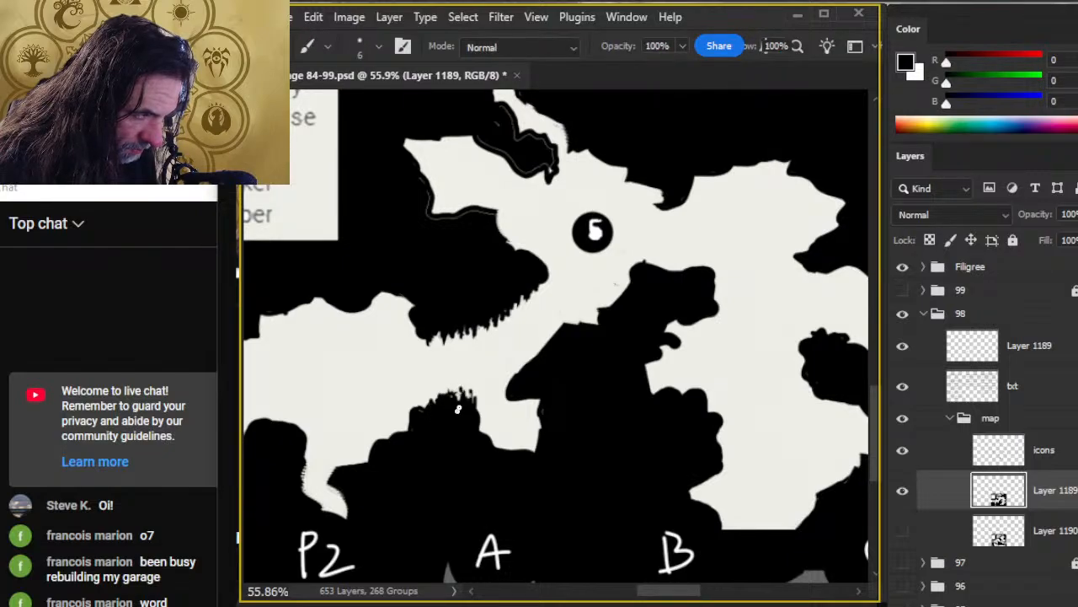
{"action": "key", "text": "e"}
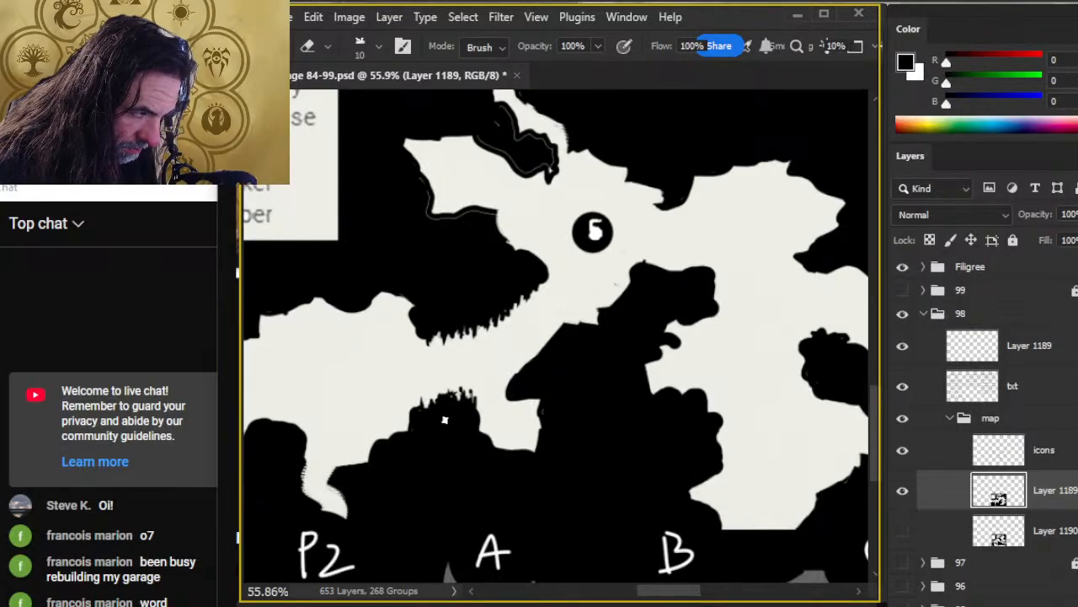
{"action": "key", "text": "b"}
Step: Paint taller stalagmites at the mound's peak and lengthen the stalactites directly above, sharpening their points with the eraser
{"action": "key", "text": "e"}
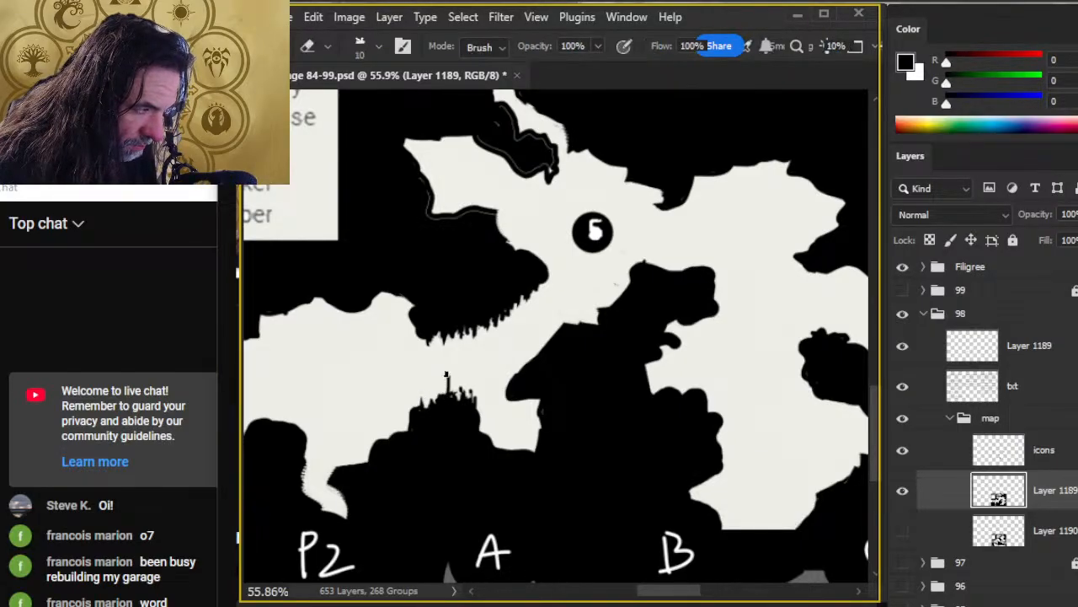
{"action": "key", "text": "b"}
{"action": "mouse_move", "coordinate": [448, 334]}
{"action": "left_mouse_down"}
{"action": "mouse_move", "coordinate": [448, 364]}
{"action": "mouse_move", "coordinate": [438, 357]}
{"action": "mouse_move", "coordinate": [449, 381]}
{"action": "mouse_move", "coordinate": [461, 351]}
{"action": "left_mouse_up"}
{"action": "key", "text": "e"}
{"action": "key", "text": "b"}
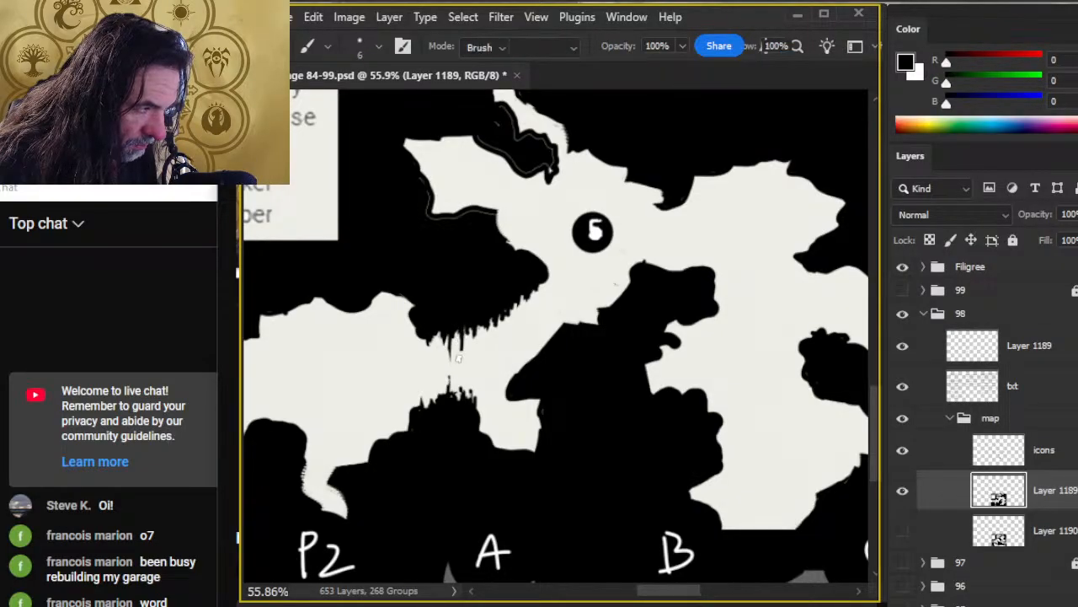
{"action": "key", "text": "e"}
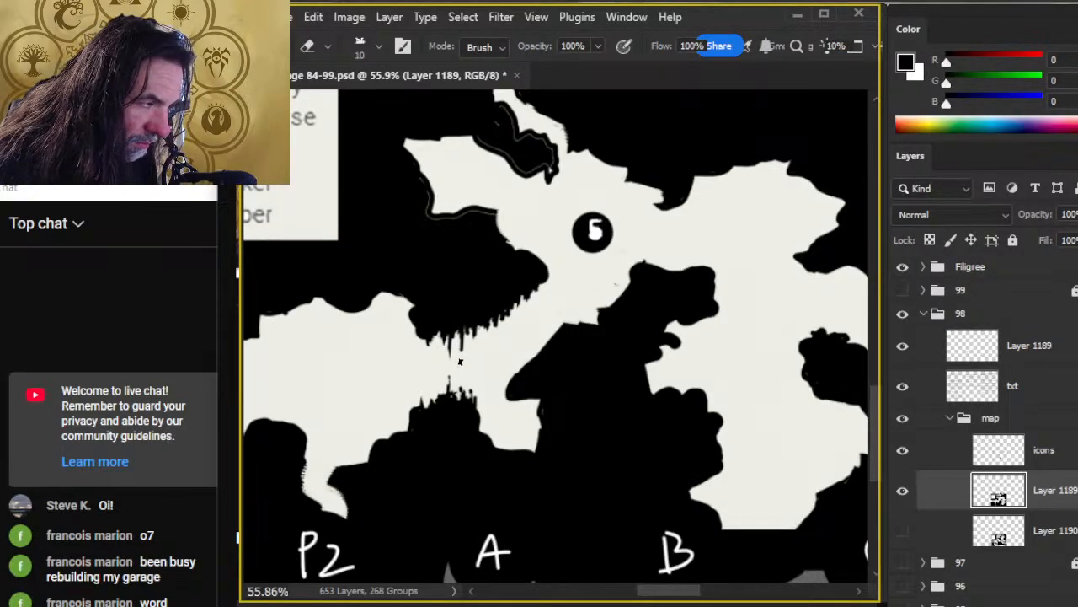
{"action": "key", "text": "b"}
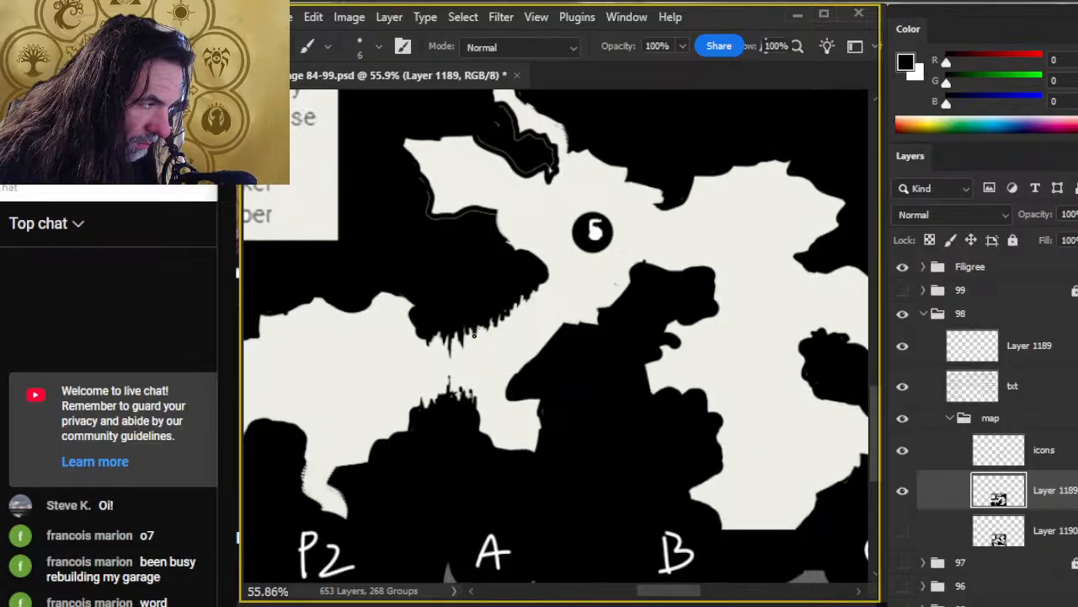
{"action": "key", "text": "e"}
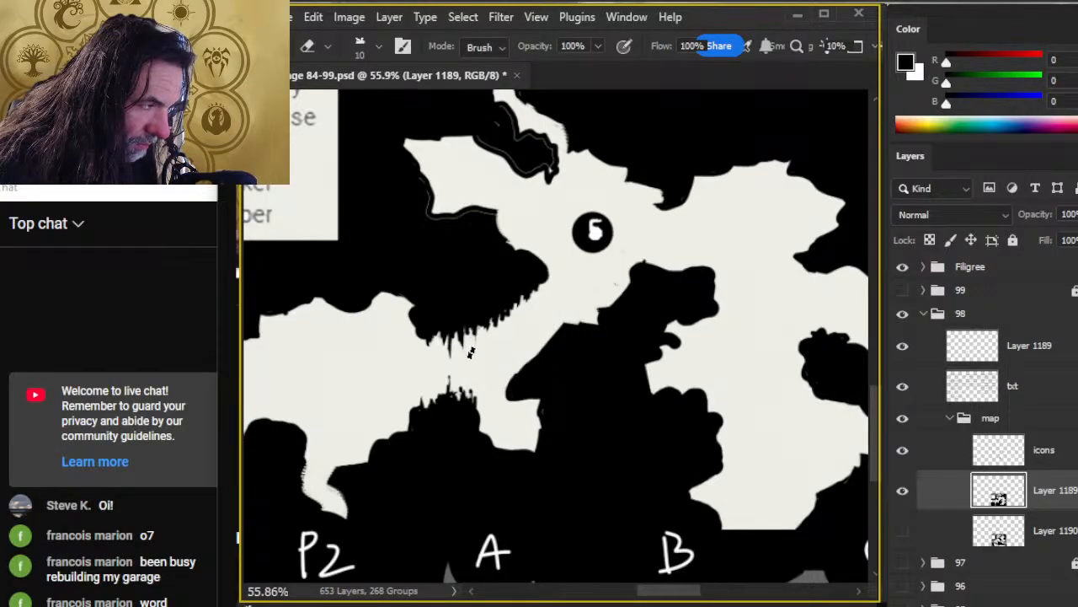
{"action": "key", "text": "b"}
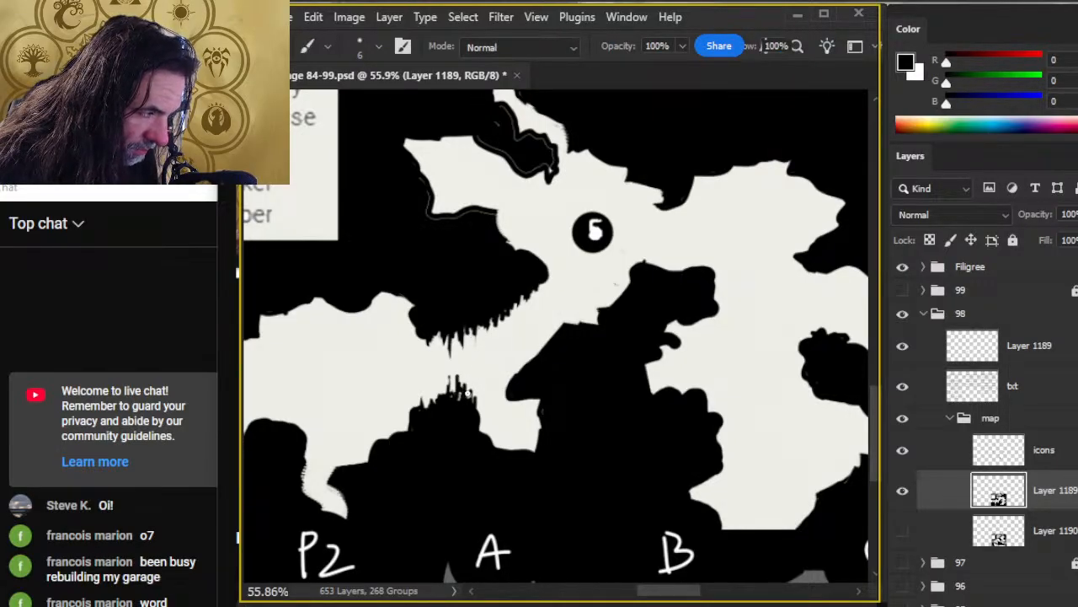
Step: Raise the mound's left slope with a jagged black outline, filling the gap and adding small spikes along its edge
{"action": "left_click_drag", "start_coordinate": [402, 410], "coordinate": [375, 445]}
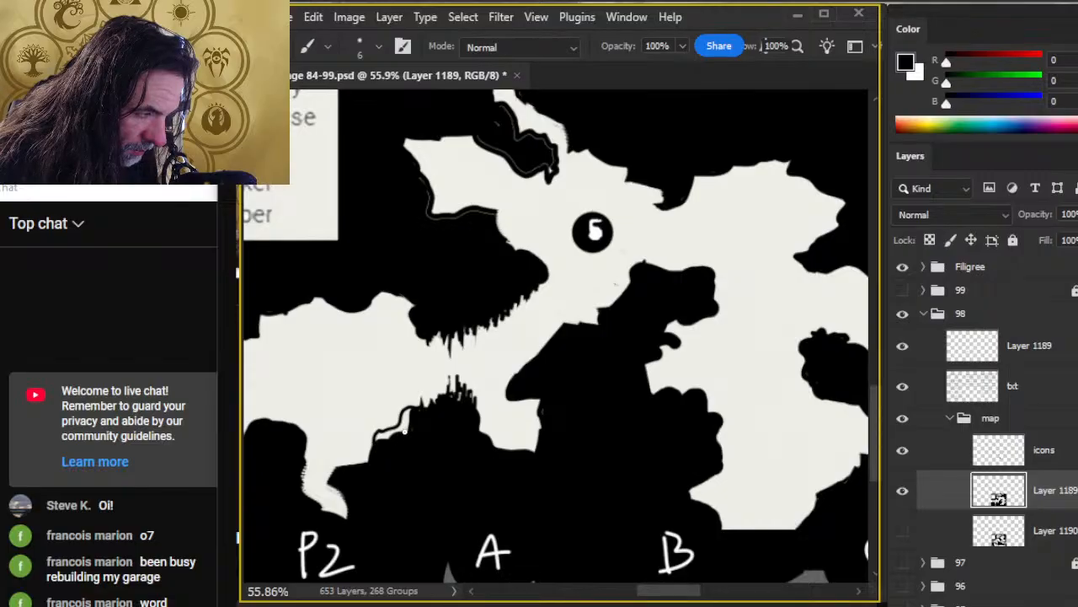
{"action": "key", "text": "g"}
{"action": "key", "text": "b"}
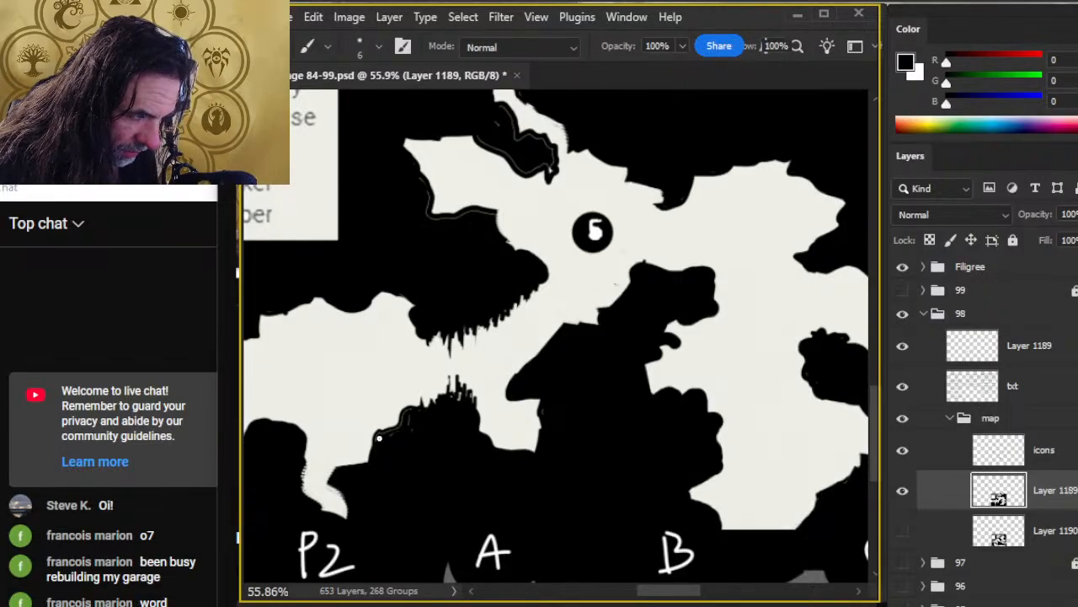
{"action": "left_click_drag", "start_coordinate": [379, 437], "coordinate": [411, 415]}
{"action": "key", "text": "e"}
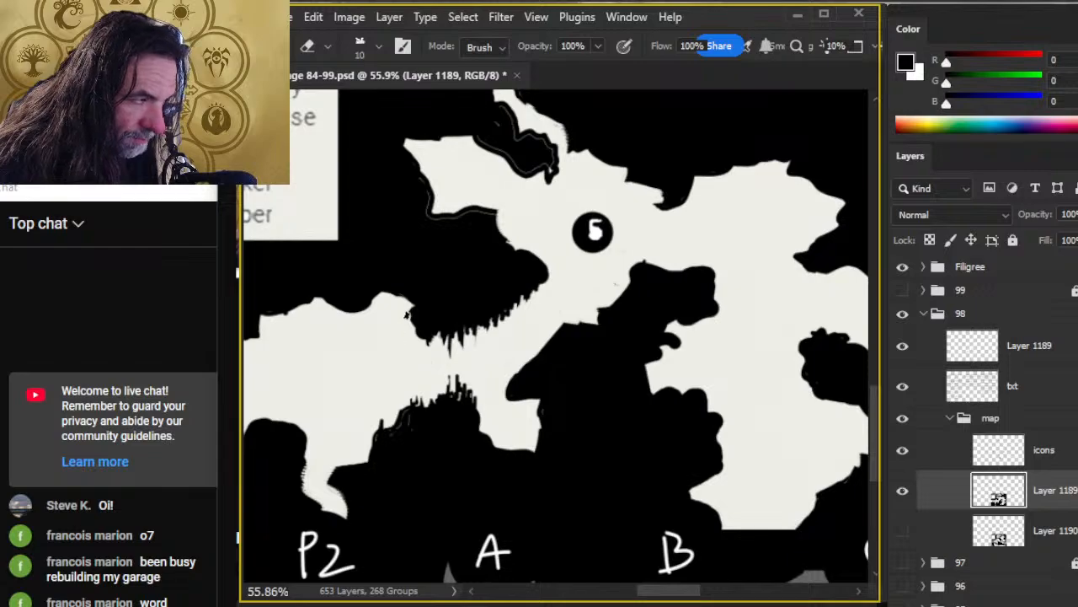
Step: Reshape the left cave's ceiling edge beside the stalactites with small black brush strokes
{"action": "key", "text": "b"}
{"action": "left_click_drag", "start_coordinate": [410, 314], "coordinate": [359, 287]}
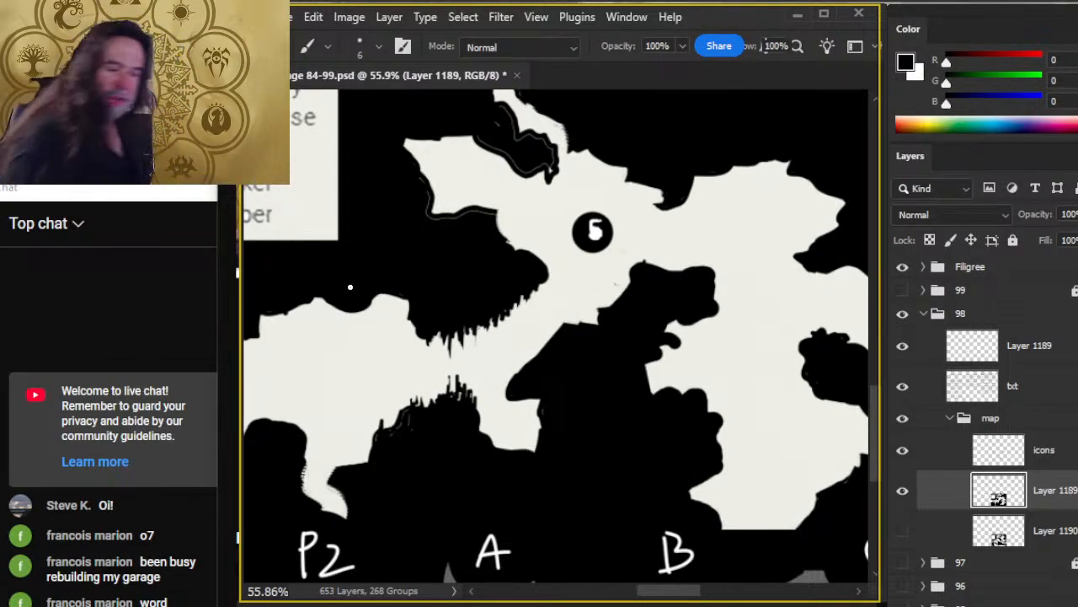
{"action": "mouse_move", "coordinate": [423, 414]}
{"action": "left_mouse_down"}
{"action": "mouse_move", "coordinate": [467, 429]}
{"action": "mouse_move", "coordinate": [455, 424]}
{"action": "left_mouse_up"}
Step: Roughen the rock edges of the nook left of marker 5 with a 9 px brush, trimming with the eraser
{"action": "key", "text": "bracketright"}
{"action": "key", "text": "bracketright"}
{"action": "key", "text": "bracketright"}
{"action": "mouse_move", "coordinate": [492, 228]}
{"action": "left_mouse_down"}
{"action": "mouse_move", "coordinate": [510, 250]}
{"action": "mouse_move", "coordinate": [548, 242]}
{"action": "mouse_move", "coordinate": [597, 294]}
{"action": "mouse_move", "coordinate": [612, 289]}
{"action": "mouse_move", "coordinate": [604, 324]}
{"action": "left_mouse_up"}
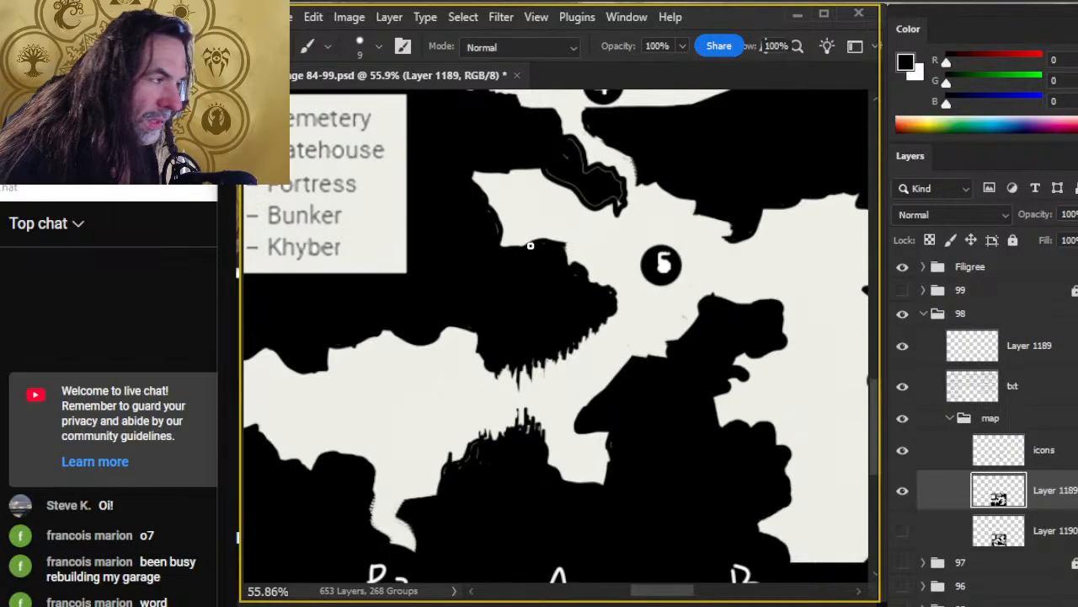
{"action": "key", "text": "e"}
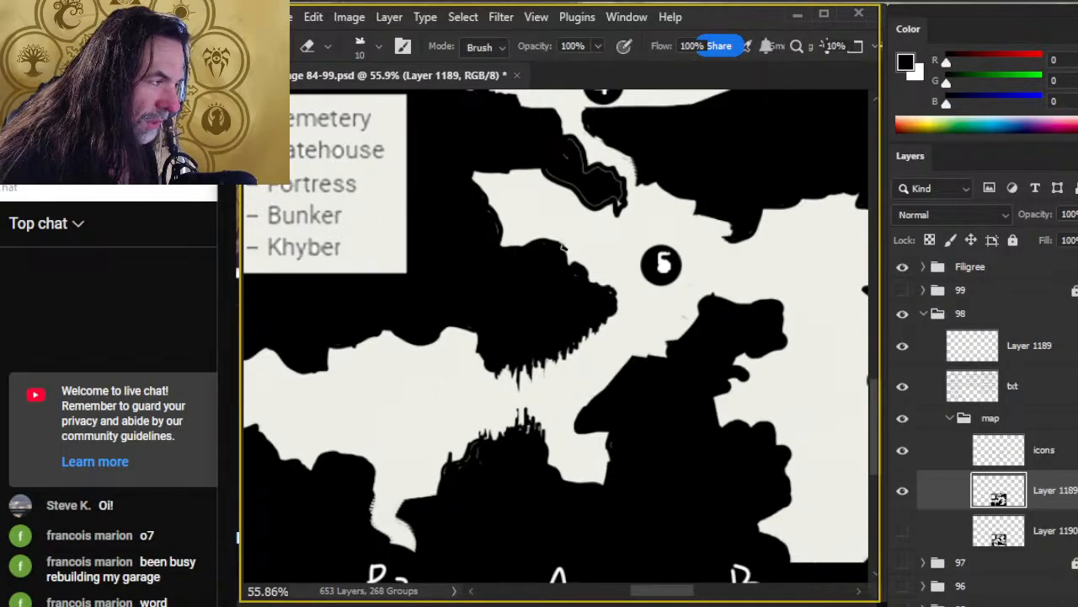
{"action": "key", "text": "b"}
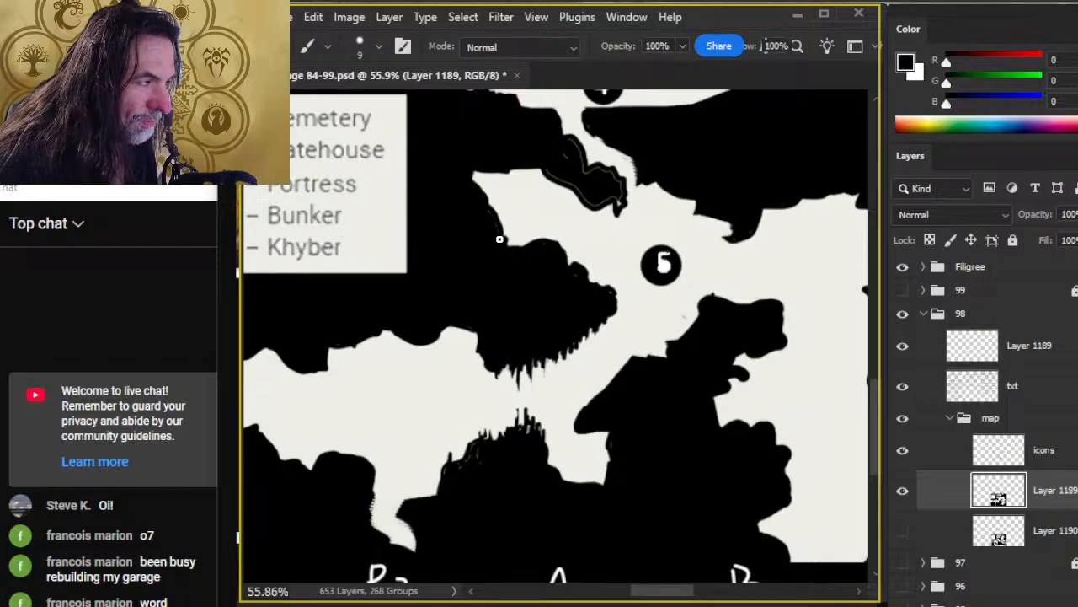
{"action": "mouse_move", "coordinate": [481, 218]}
{"action": "left_mouse_down"}
{"action": "mouse_move", "coordinate": [465, 195]}
{"action": "mouse_move", "coordinate": [507, 167]}
{"action": "mouse_move", "coordinate": [466, 180]}
{"action": "mouse_move", "coordinate": [499, 166]}
{"action": "mouse_move", "coordinate": [389, 305]}
{"action": "left_mouse_up"}
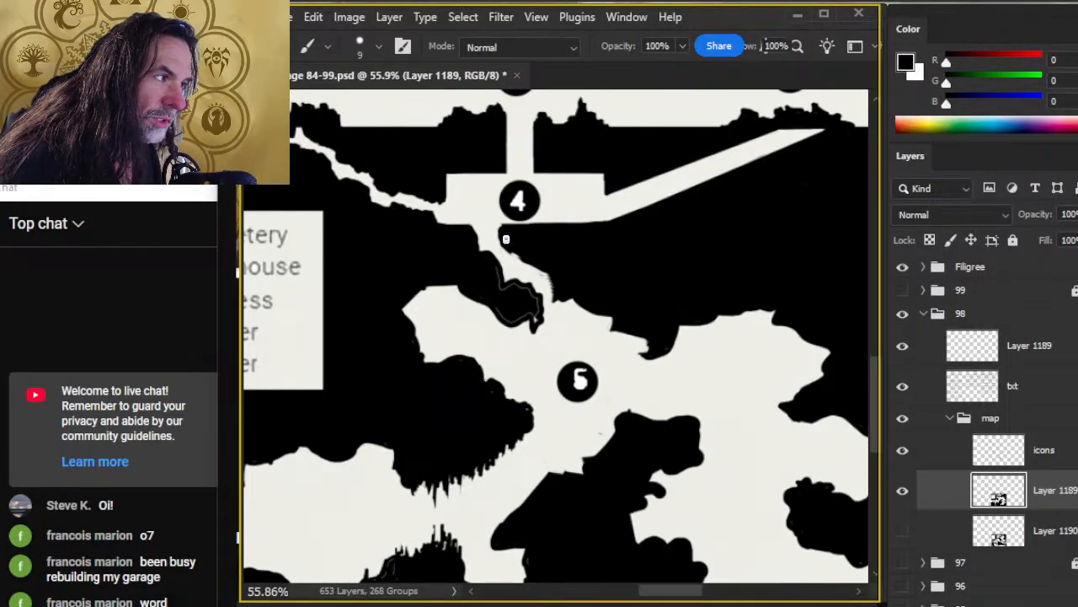
Step: Clean up the floor line of the marker 4 chamber with a straight edge running to its right corner
{"action": "key", "text": "e"}
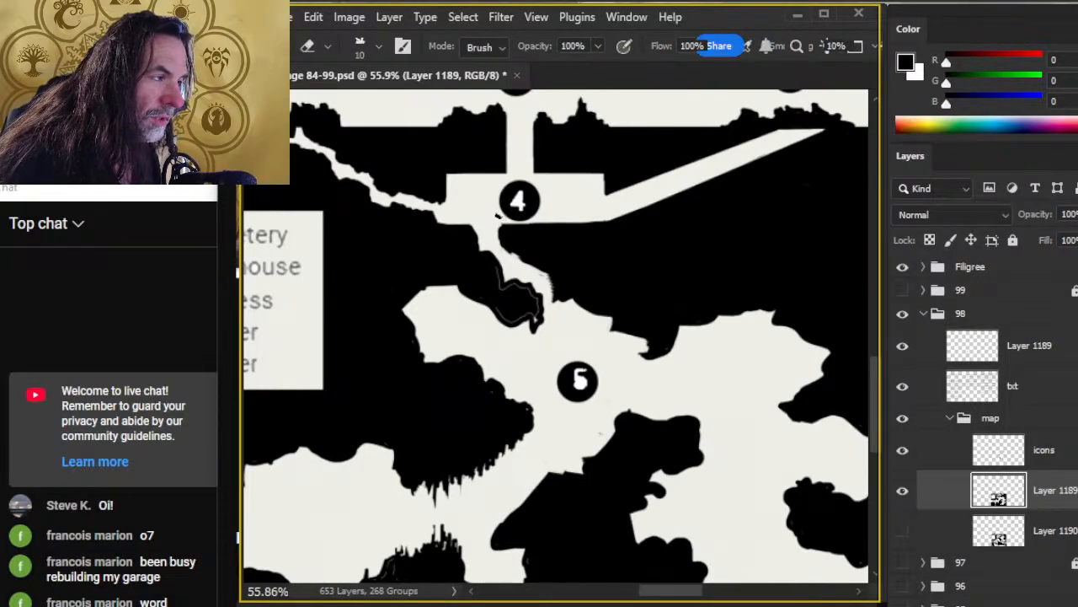
{"action": "left_click_drag", "start_coordinate": [502, 224], "coordinate": [604, 228]}
{"action": "key", "text": "shift"}
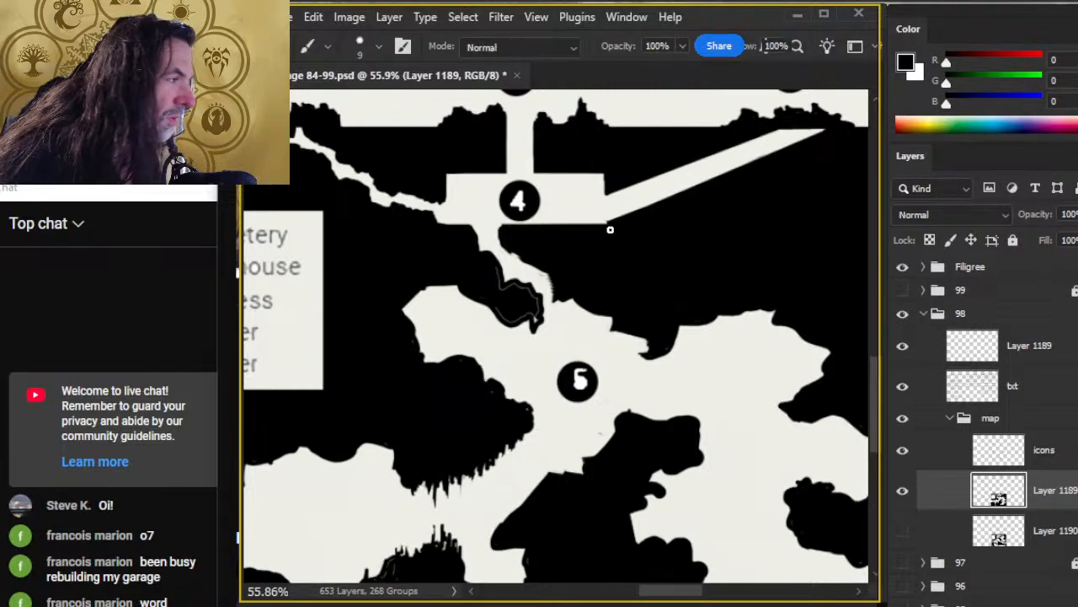
Step: Fill the thin outline gaps in the rock spur above marker 5 and erase the passage's lower right wall back
{"action": "key", "text": "b"}
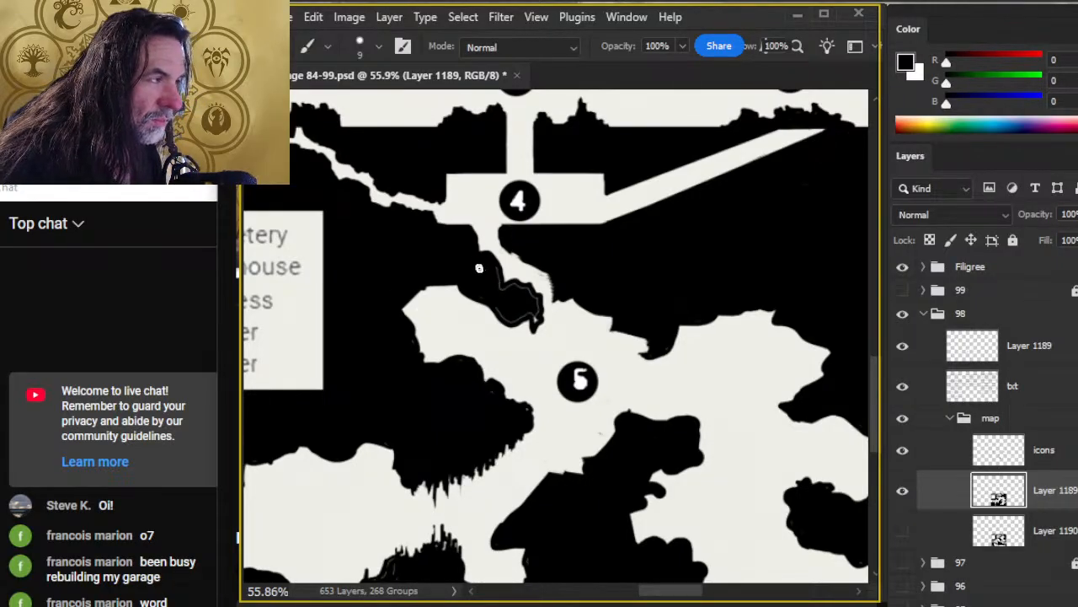
{"action": "mouse_move", "coordinate": [487, 262]}
{"action": "left_mouse_down"}
{"action": "mouse_move", "coordinate": [500, 299]}
{"action": "mouse_move", "coordinate": [509, 285]}
{"action": "mouse_move", "coordinate": [532, 298]}
{"action": "mouse_move", "coordinate": [537, 317]}
{"action": "mouse_move", "coordinate": [533, 306]}
{"action": "mouse_move", "coordinate": [505, 314]}
{"action": "left_mouse_up"}
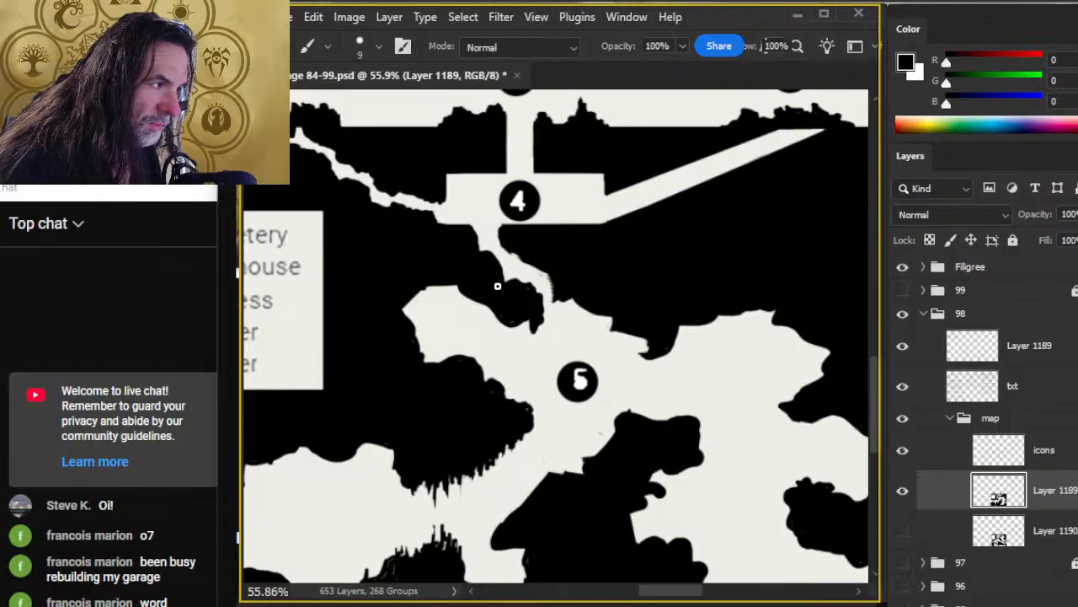
{"action": "scroll", "coordinate": [559, 309], "scroll_direction": "right", "scroll_amount": 2}
{"action": "key", "text": "e"}
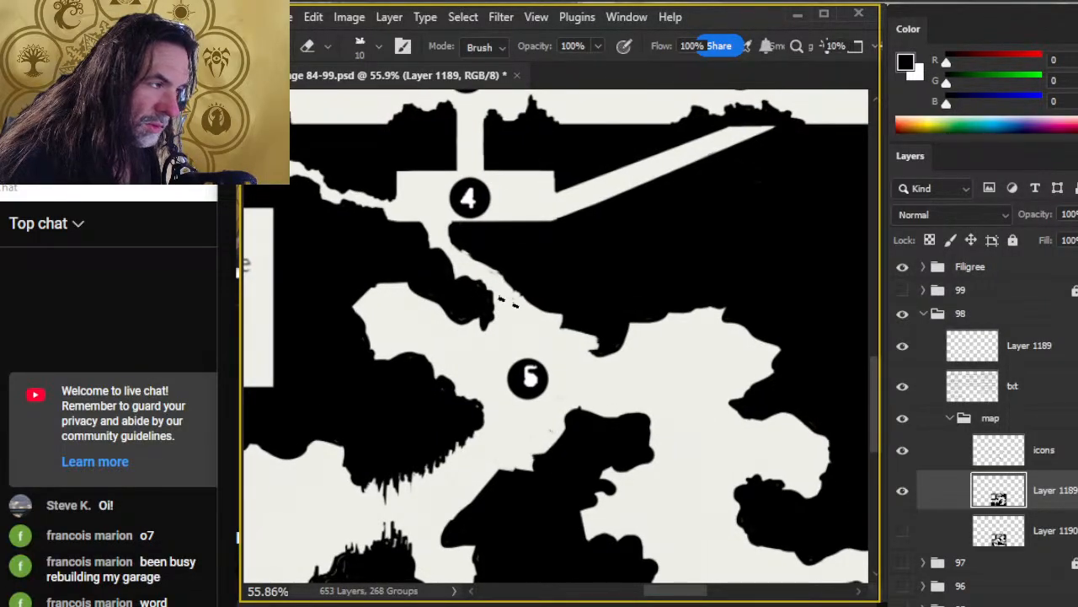
Step: Refine the walls of the passage between markers 4 and 5 with brush and eraser, and roughen the adjoining nook's ceiling
{"action": "key", "text": "b"}
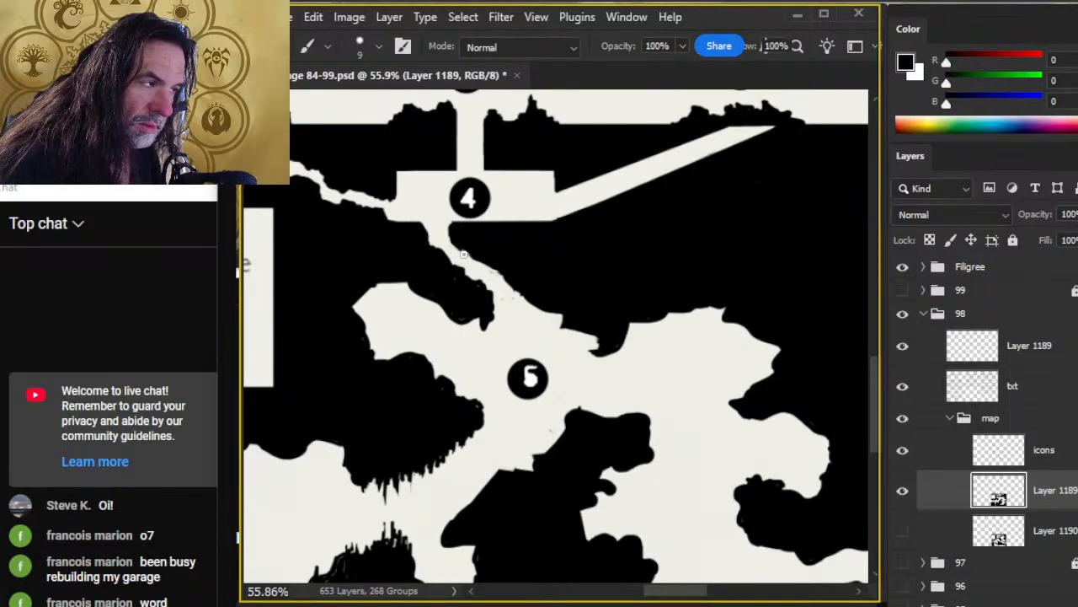
{"action": "key", "text": "e"}
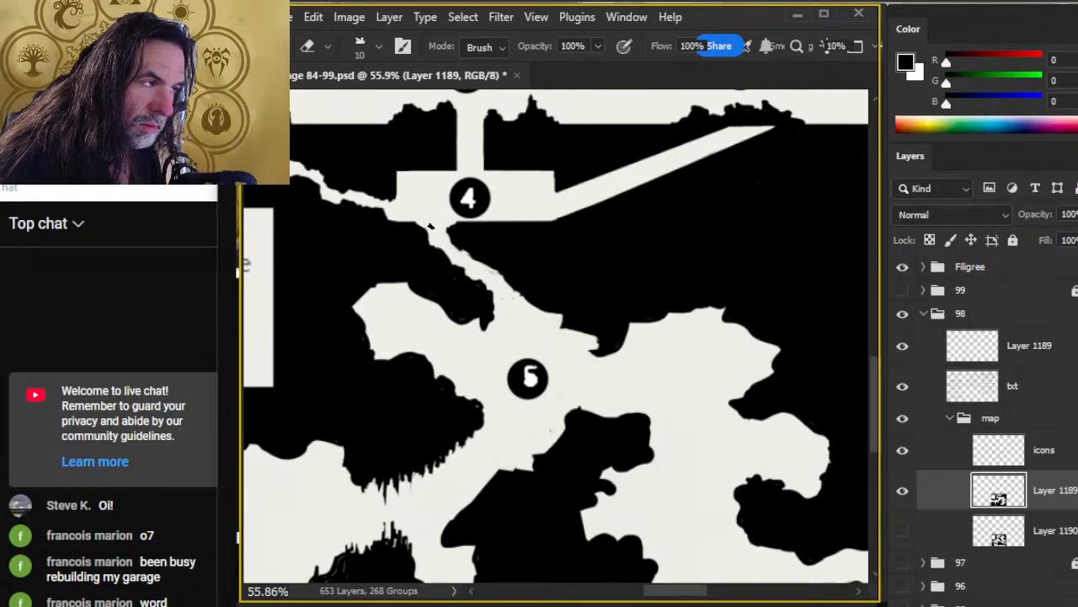
{"action": "key", "text": "b"}
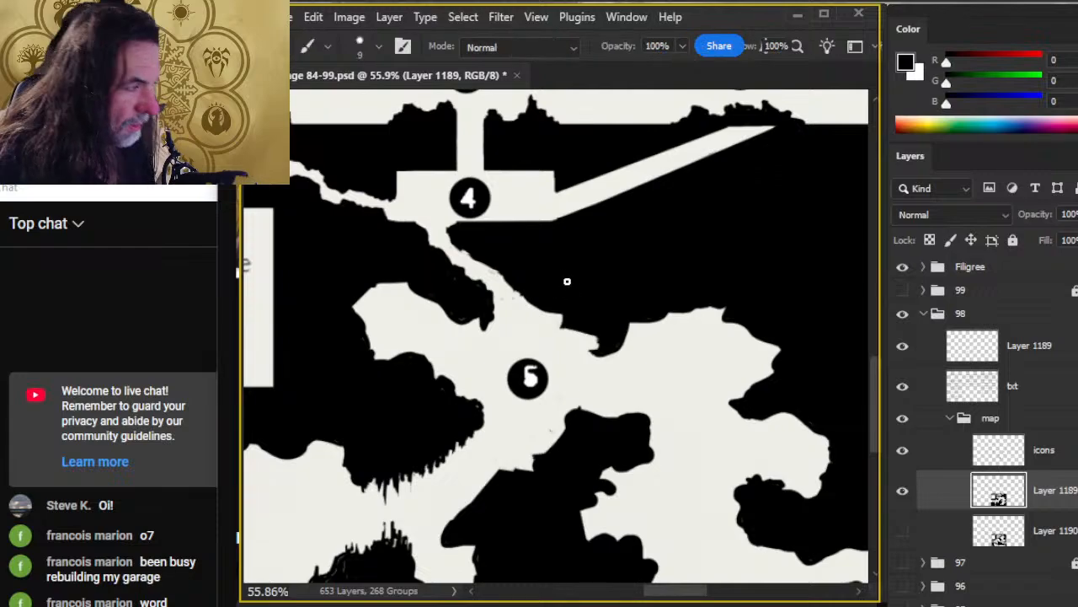
{"action": "key", "text": "e"}
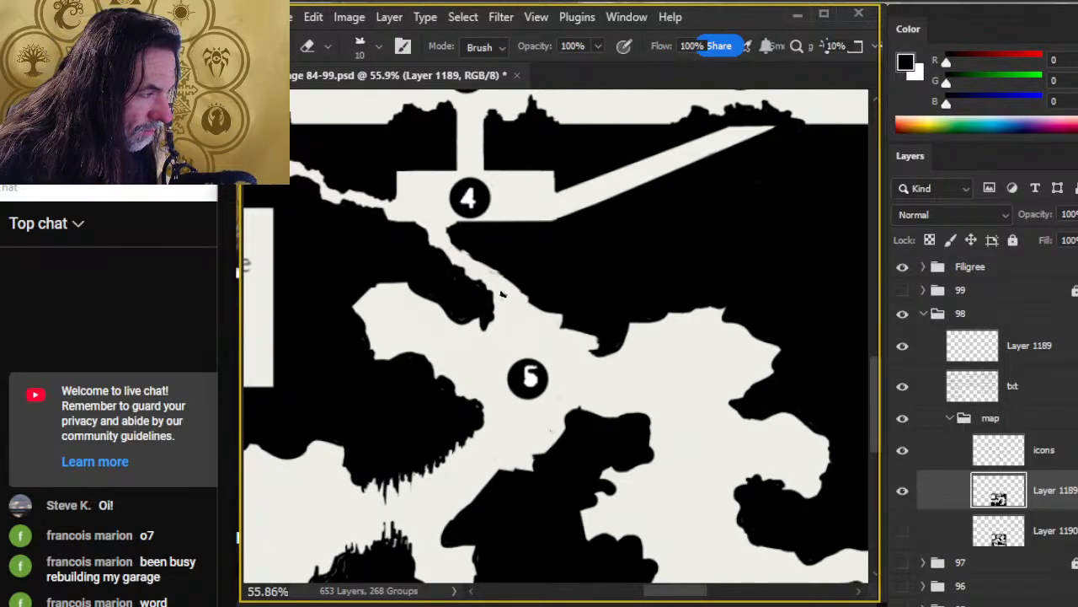
{"action": "key", "text": "b"}
{"action": "left_click_drag", "start_coordinate": [498, 309], "coordinate": [499, 304]}
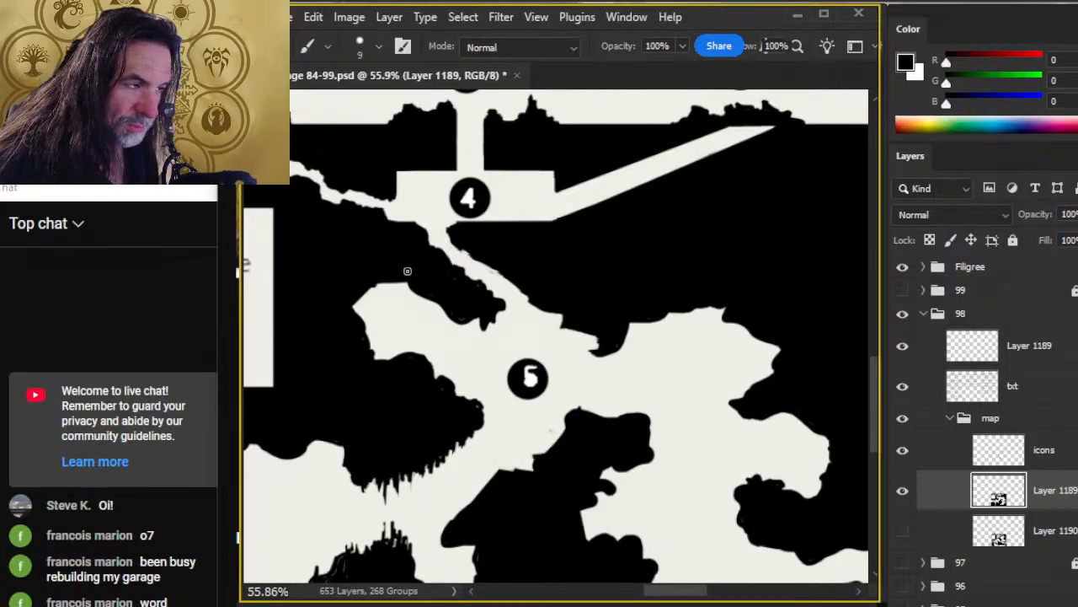
{"action": "mouse_move", "coordinate": [402, 281]}
{"action": "left_mouse_down"}
{"action": "mouse_move", "coordinate": [362, 288]}
{"action": "mouse_move", "coordinate": [351, 315]}
{"action": "mouse_move", "coordinate": [369, 291]}
{"action": "left_mouse_up"}
Step: Switch the brush to the rough textured preset at 15 px
{"action": "right_click", "coordinate": [361, 278]}
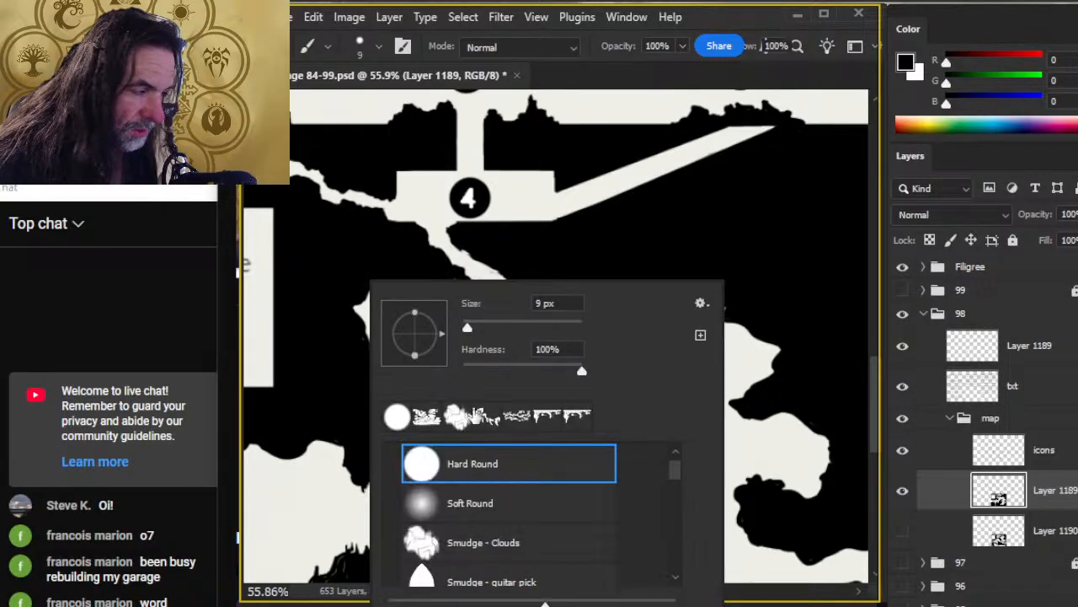
{"action": "key", "text": "period"}
{"action": "key", "text": "period"}
{"action": "key", "text": "period"}
{"action": "key", "text": "period"}
{"action": "key", "text": "period"}
{"action": "key", "text": "Return"}
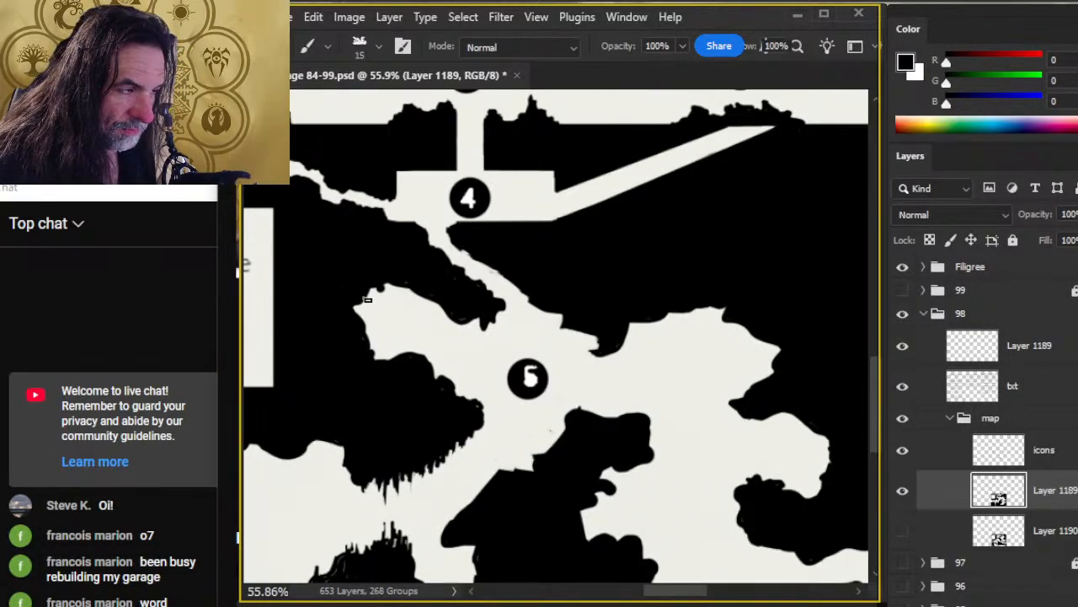
Step: Roughen the nook's left end with the textured brush at up to 20 px and fill out the underside of the rock spur above marker 5
{"action": "left_click_drag", "start_coordinate": [377, 288], "coordinate": [396, 281]}
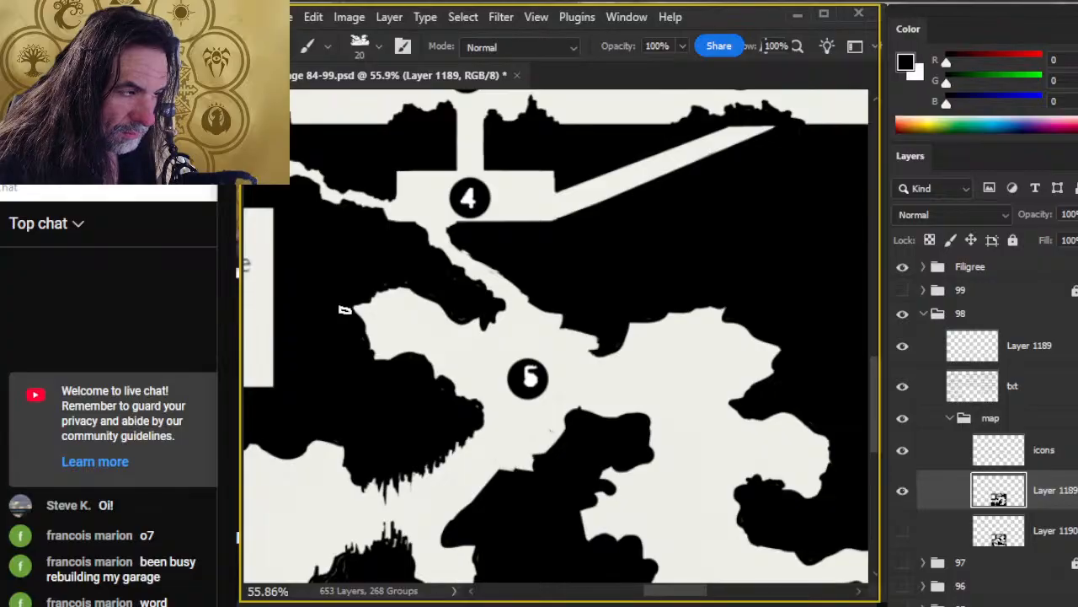
{"action": "mouse_move", "coordinate": [350, 310]}
{"action": "left_mouse_down"}
{"action": "mouse_move", "coordinate": [368, 352]}
{"action": "mouse_move", "coordinate": [424, 377]}
{"action": "mouse_move", "coordinate": [399, 351]}
{"action": "left_mouse_up"}
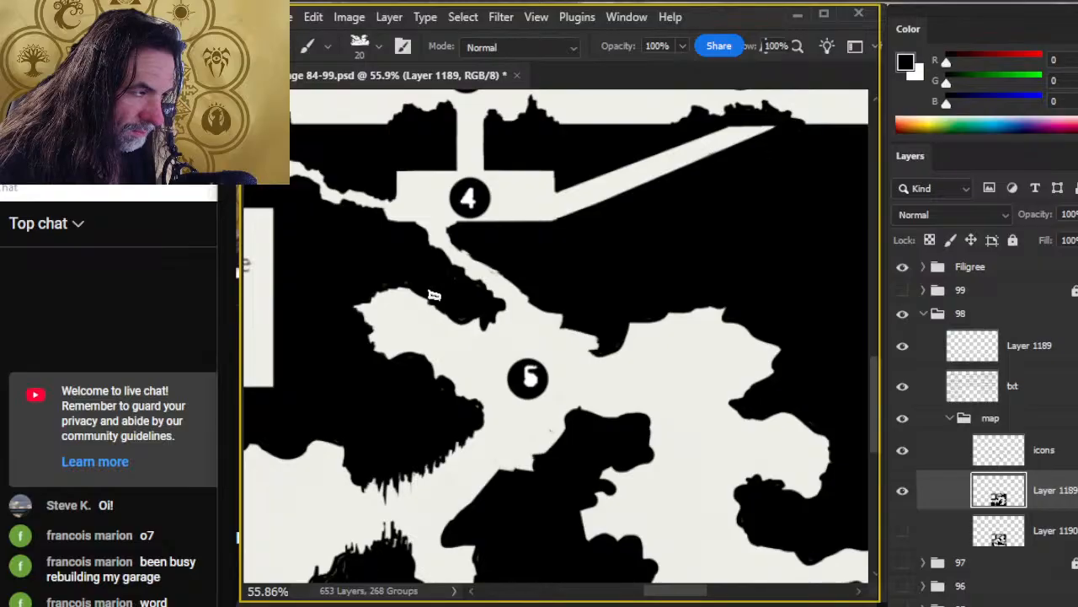
{"action": "mouse_move", "coordinate": [465, 320]}
{"action": "left_mouse_down"}
{"action": "mouse_move", "coordinate": [497, 317]}
{"action": "mouse_move", "coordinate": [485, 331]}
{"action": "left_mouse_up"}
Step: Draw a row of thin stalactites hanging from the rock spur above marker 5 with a 4 px brush
{"action": "key", "text": "bracketleft"}
{"action": "key", "text": "bracketleft"}
{"action": "key", "text": "bracketleft"}
{"action": "key", "text": "bracketleft"}
{"action": "key", "text": "bracketleft"}
{"action": "key", "text": "bracketleft"}
{"action": "key", "text": "bracketleft"}
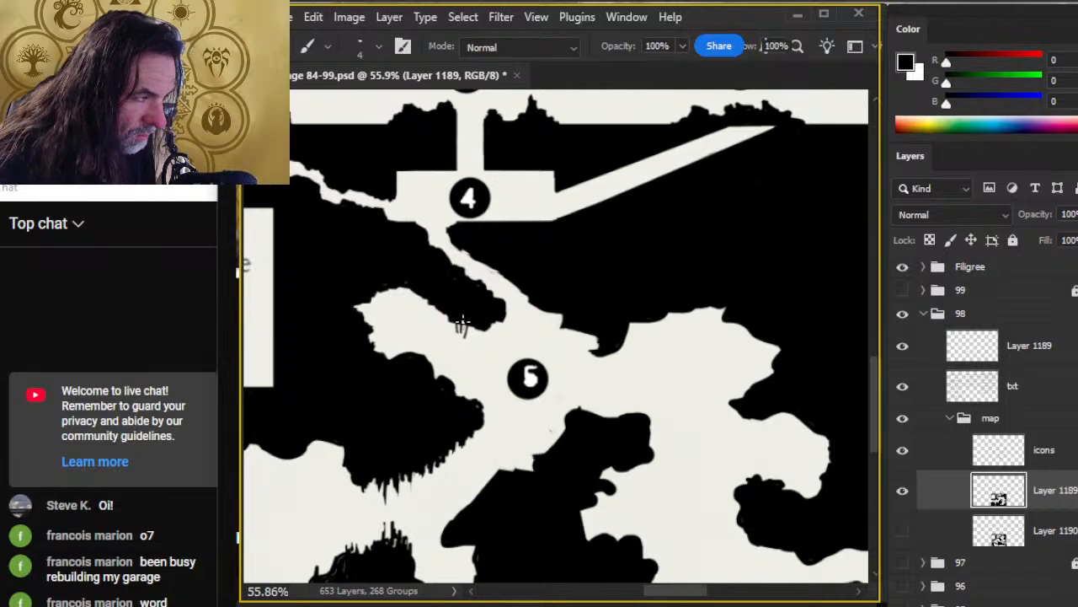
{"action": "key", "text": "shift"}
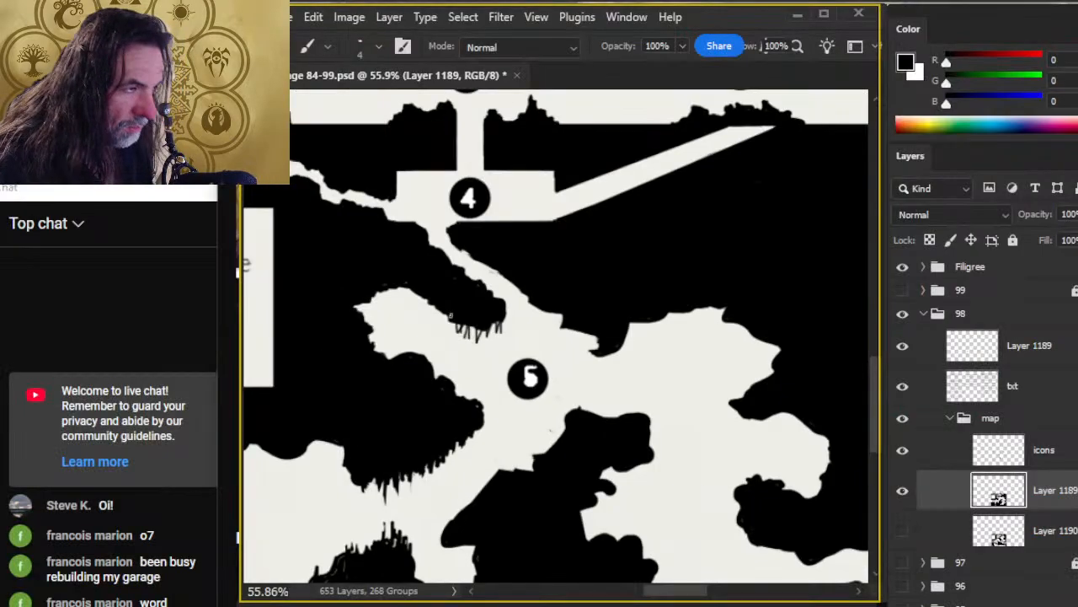
{"action": "key", "text": "e"}
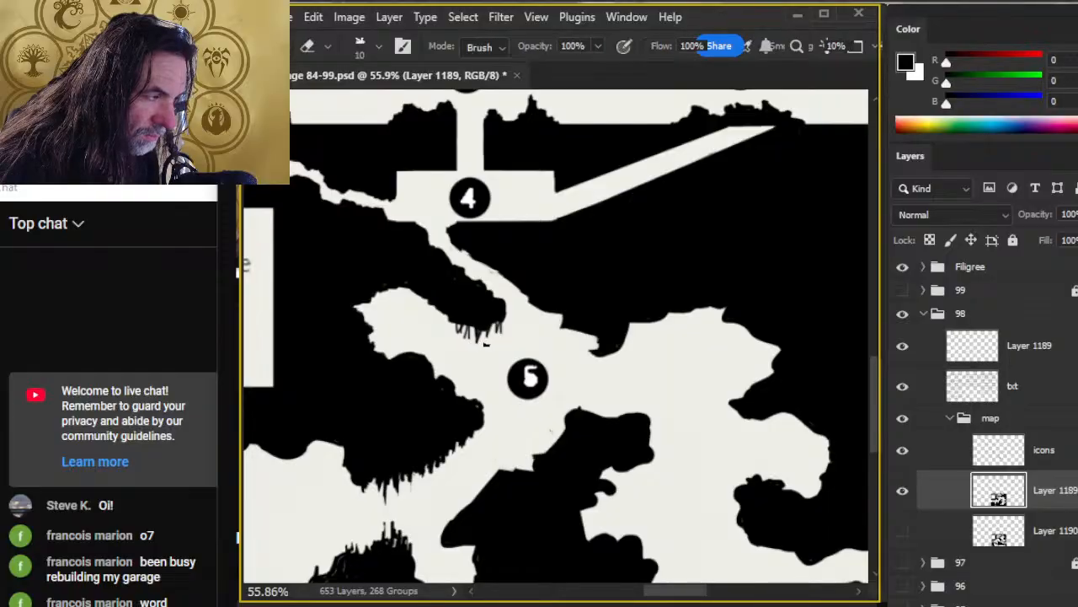
{"action": "key", "text": "b"}
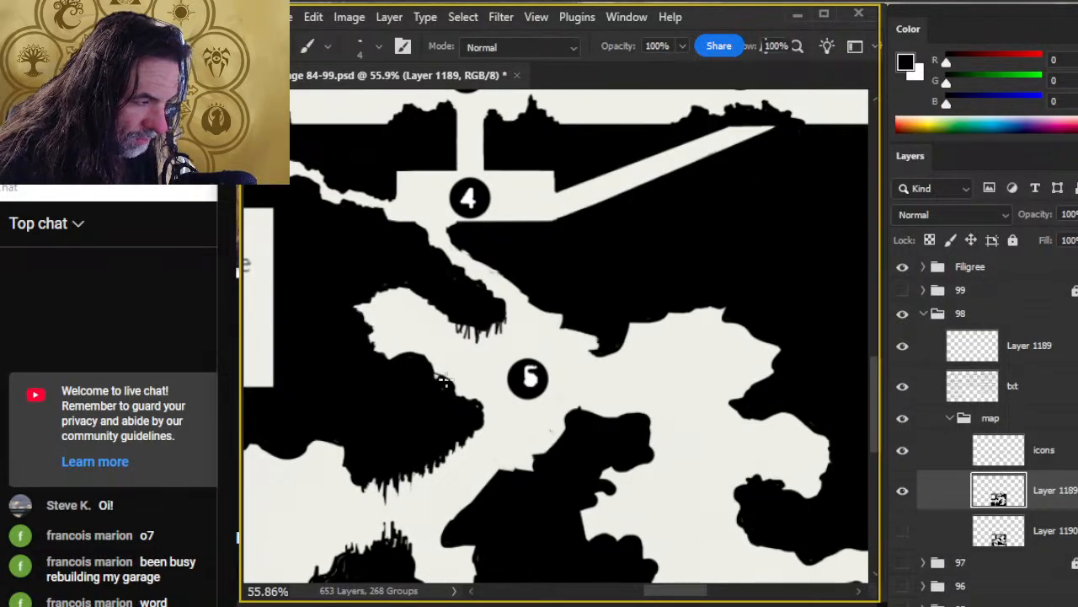
Step: Roughen the rock ledge forming the nook's floor left of marker 5 with the textured brush at up to 9 px
{"action": "key", "text": "bracketright"}
{"action": "key", "text": "bracketright"}
{"action": "key", "text": "bracketright"}
{"action": "key", "text": "bracketright"}
{"action": "key", "text": "bracketright"}
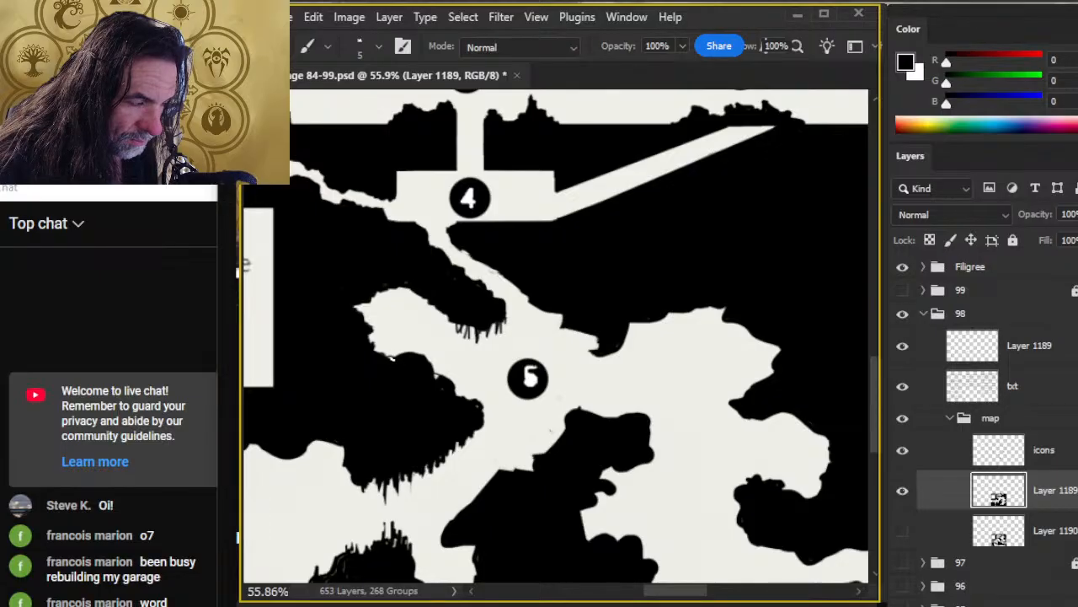
{"action": "left_click_drag", "start_coordinate": [381, 356], "coordinate": [398, 353]}
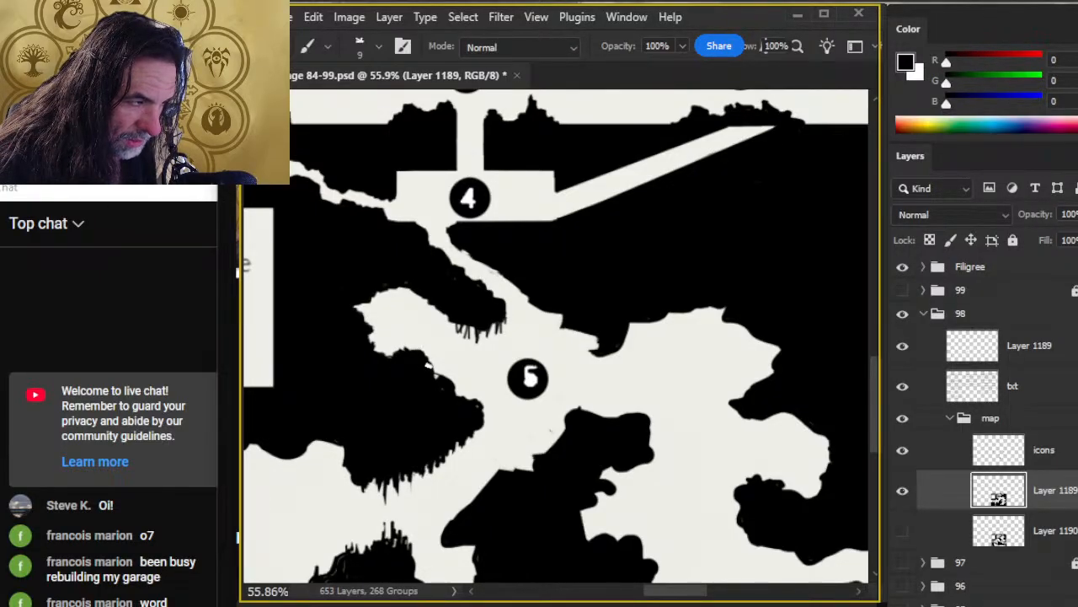
{"action": "left_click_drag", "start_coordinate": [427, 363], "coordinate": [458, 393]}
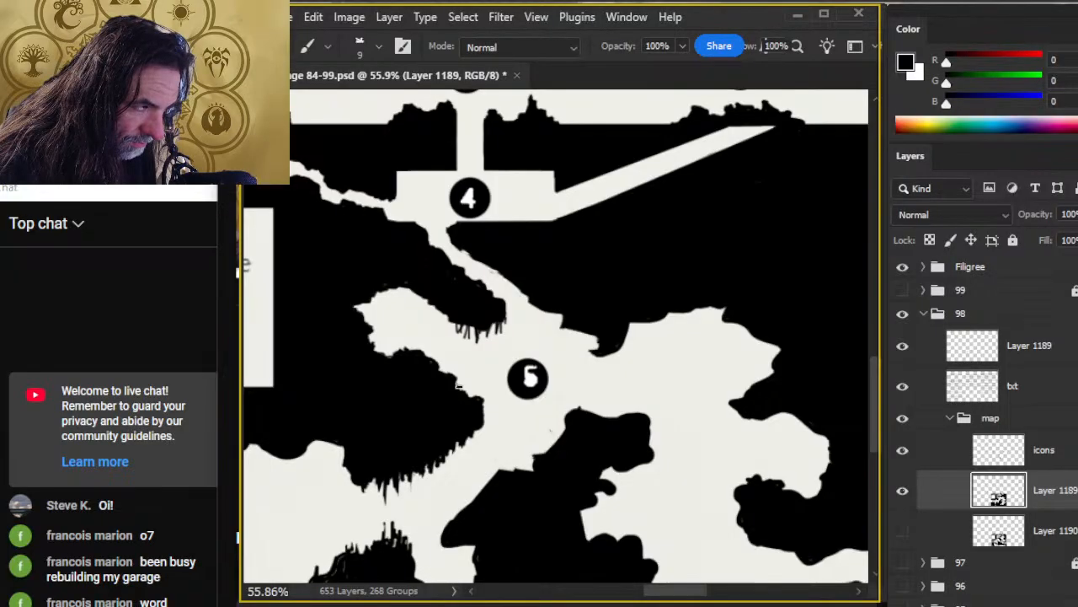
Step: Refine the stalactites and edge of the rock spur above marker 5, alternating a 9 px brush with a 7 px eraser
{"action": "key", "text": "e"}
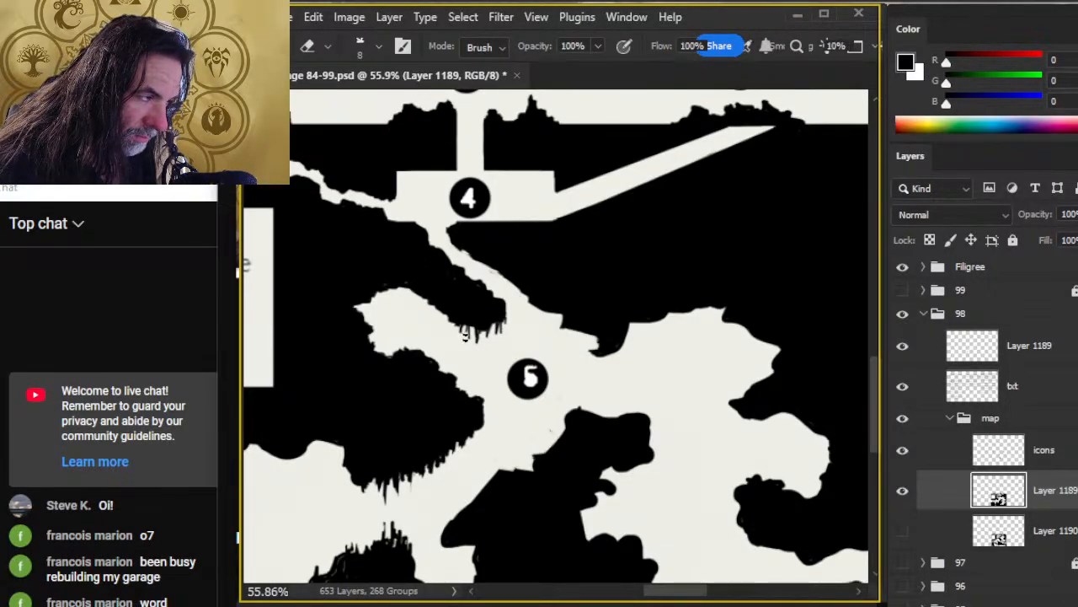
{"action": "key", "text": "b"}
{"action": "mouse_move", "coordinate": [465, 333]}
{"action": "left_mouse_down"}
{"action": "mouse_move", "coordinate": [473, 325]}
{"action": "mouse_move", "coordinate": [464, 344]}
{"action": "left_mouse_up"}
{"action": "key", "text": "e"}
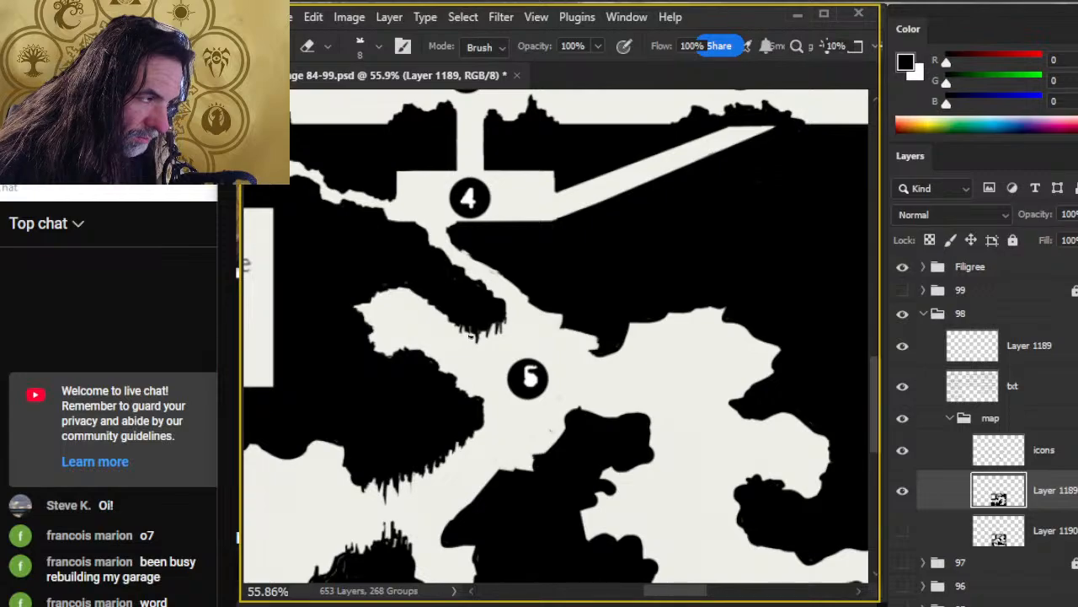
{"action": "key", "text": "bracketleft"}
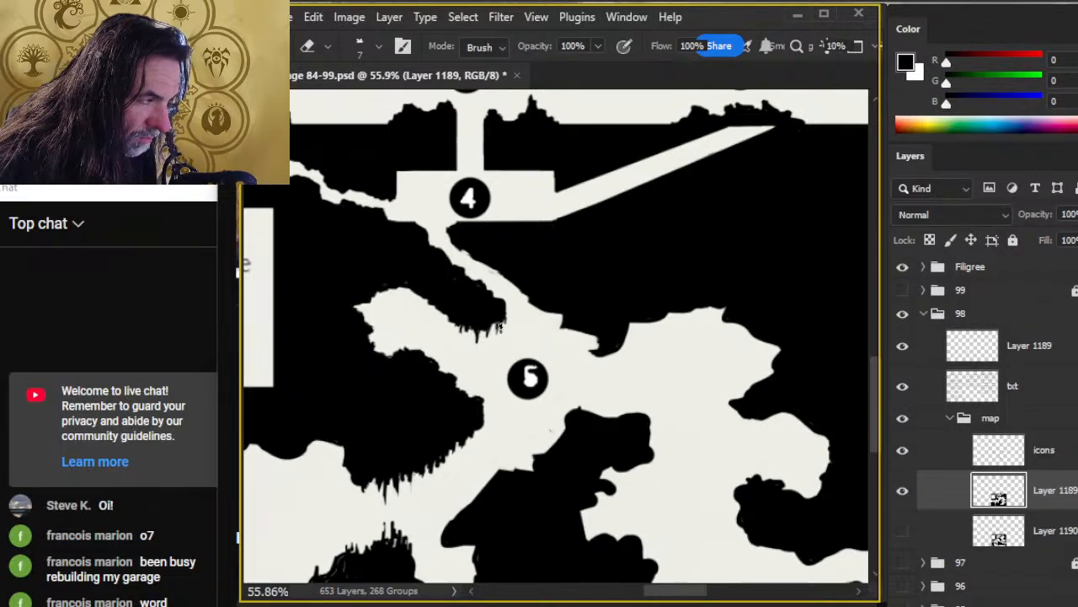
{"action": "key", "text": "b"}
{"action": "left_click_drag", "start_coordinate": [505, 313], "coordinate": [499, 334]}
{"action": "key", "text": "e"}
{"action": "key", "text": "b"}
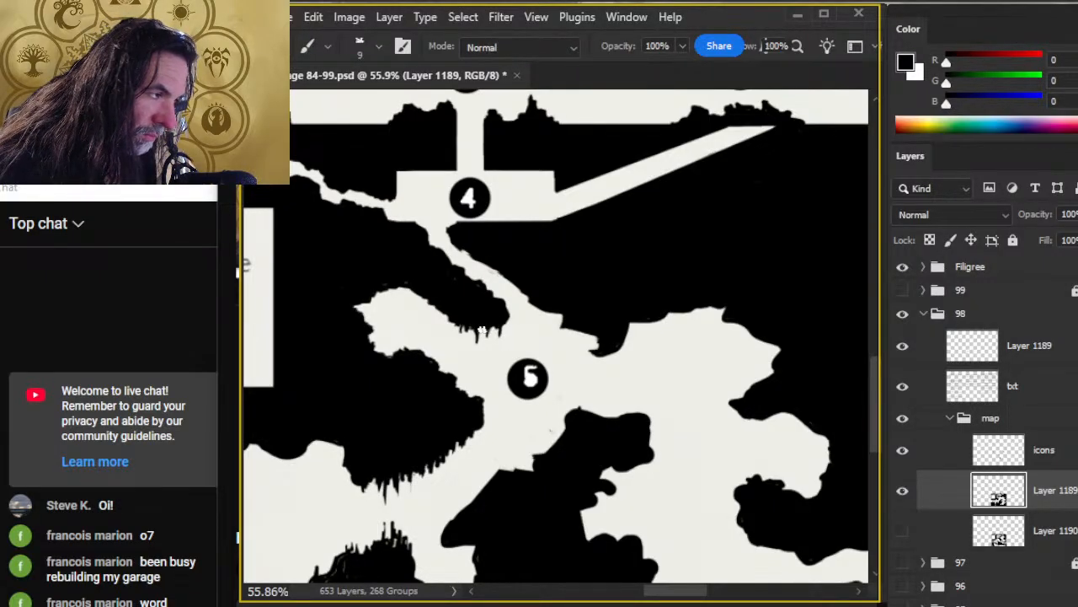
{"action": "key", "text": "e"}
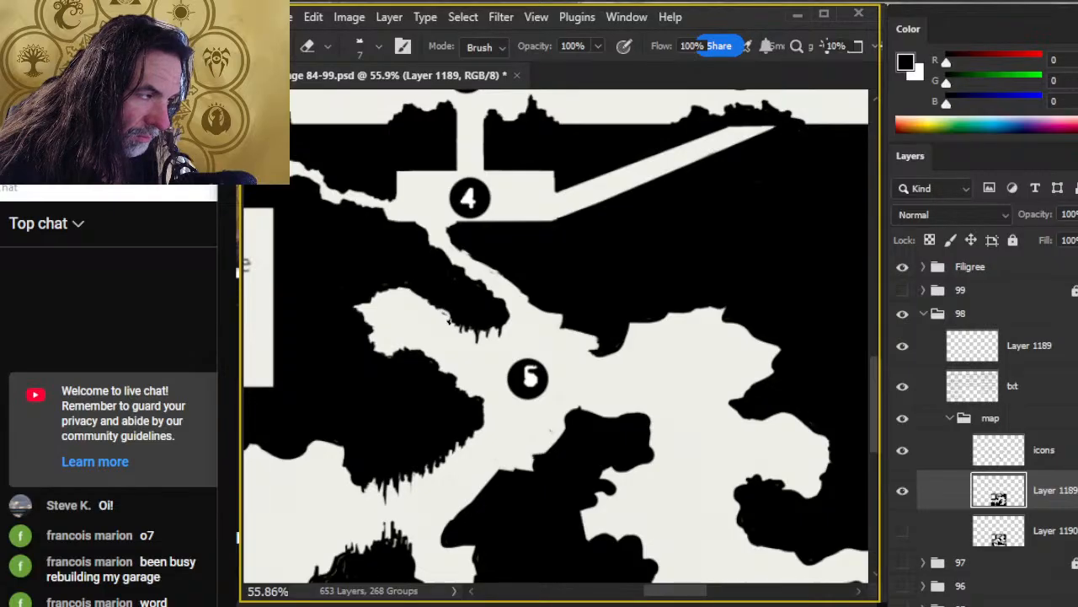
{"action": "key", "text": "b"}
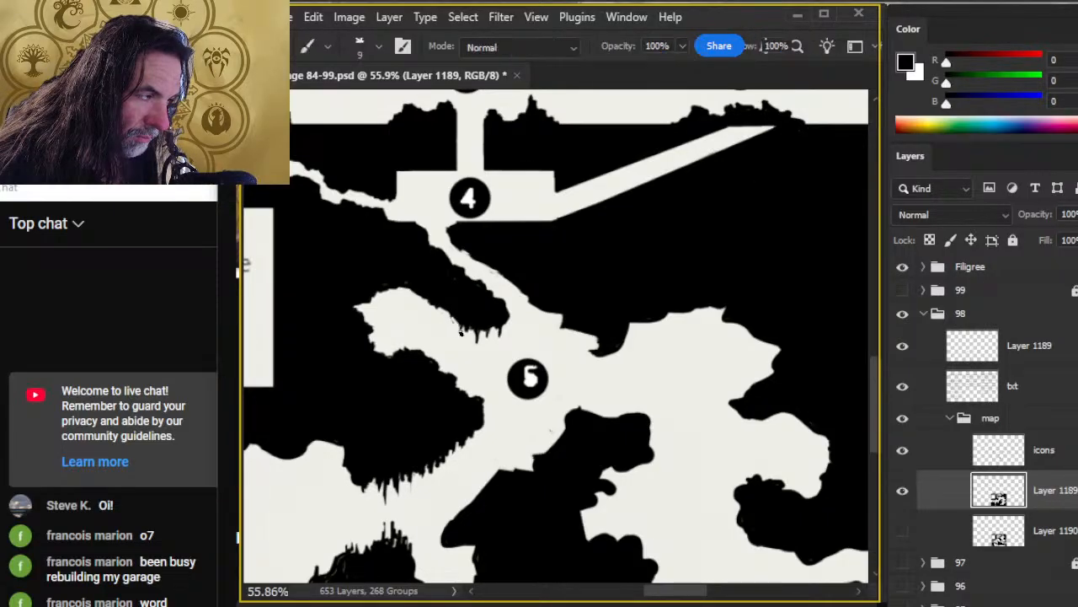
{"action": "key", "text": "e"}
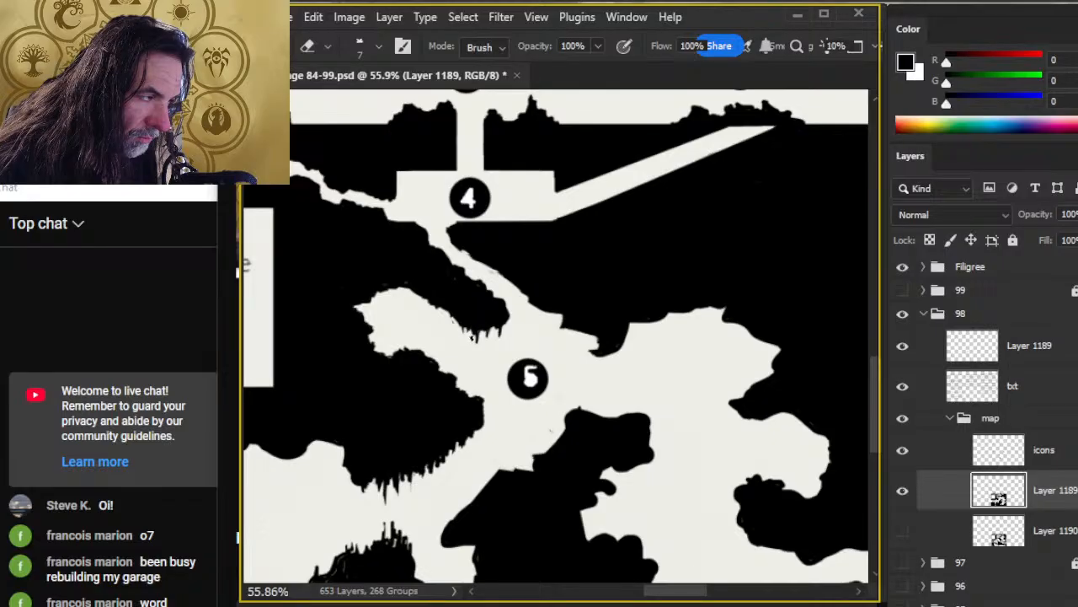
{"action": "key", "text": "b"}
{"action": "left_click_drag", "start_coordinate": [436, 305], "coordinate": [461, 324]}
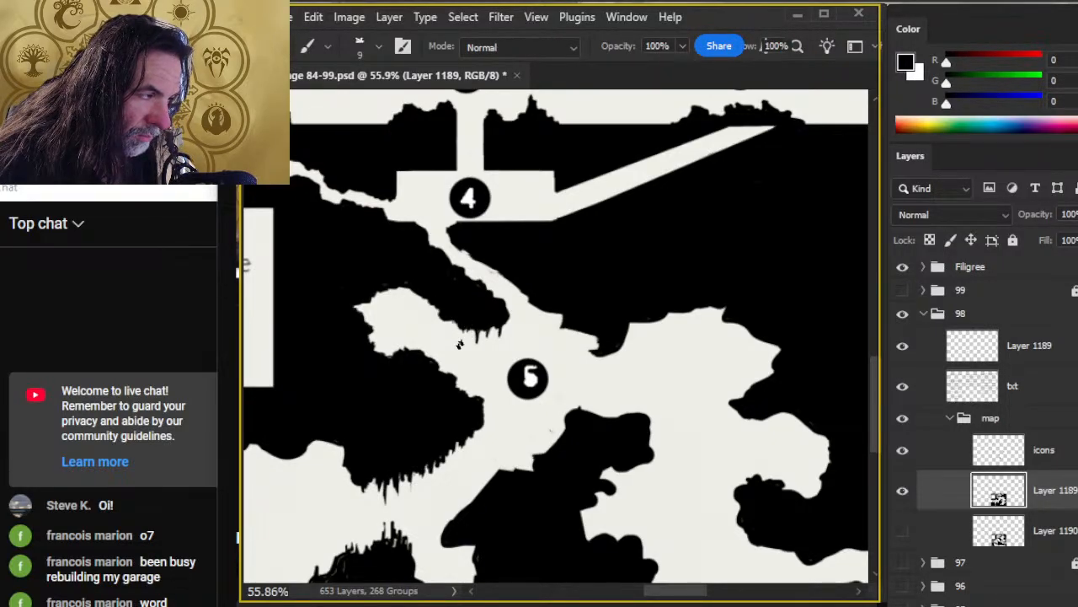
Step: Add rough rock texture around the nook's left end and along its ceiling with the 9 px brush
{"action": "key", "text": "z"}
{"action": "left_click_drag", "start_coordinate": [520, 419], "coordinate": [472, 477]}
{"action": "scroll", "coordinate": [477, 337], "scroll_direction": "down", "scroll_amount": 3}
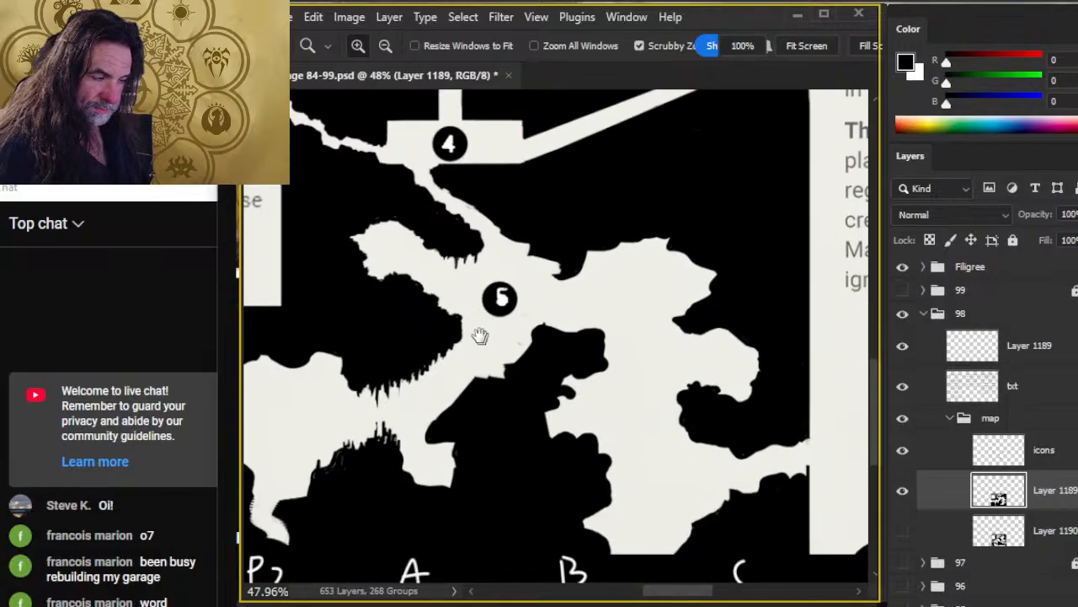
{"action": "left_click_drag", "start_coordinate": [366, 400], "coordinate": [426, 361]}
{"action": "scroll", "coordinate": [506, 405], "scroll_direction": "up", "scroll_amount": 2}
{"action": "key", "text": "b"}
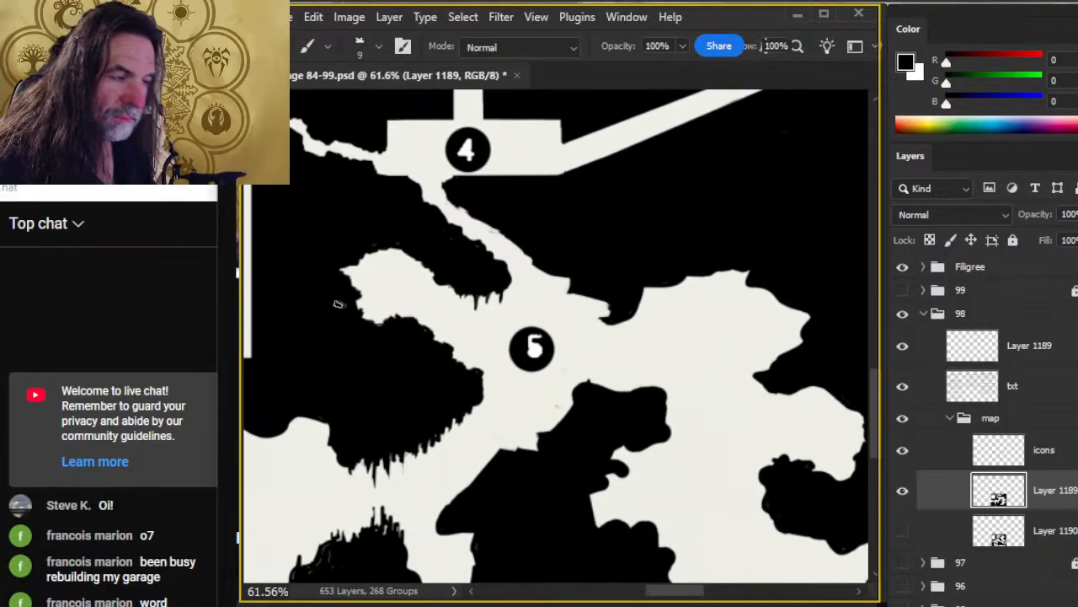
{"action": "left_click_drag", "start_coordinate": [348, 296], "coordinate": [384, 323]}
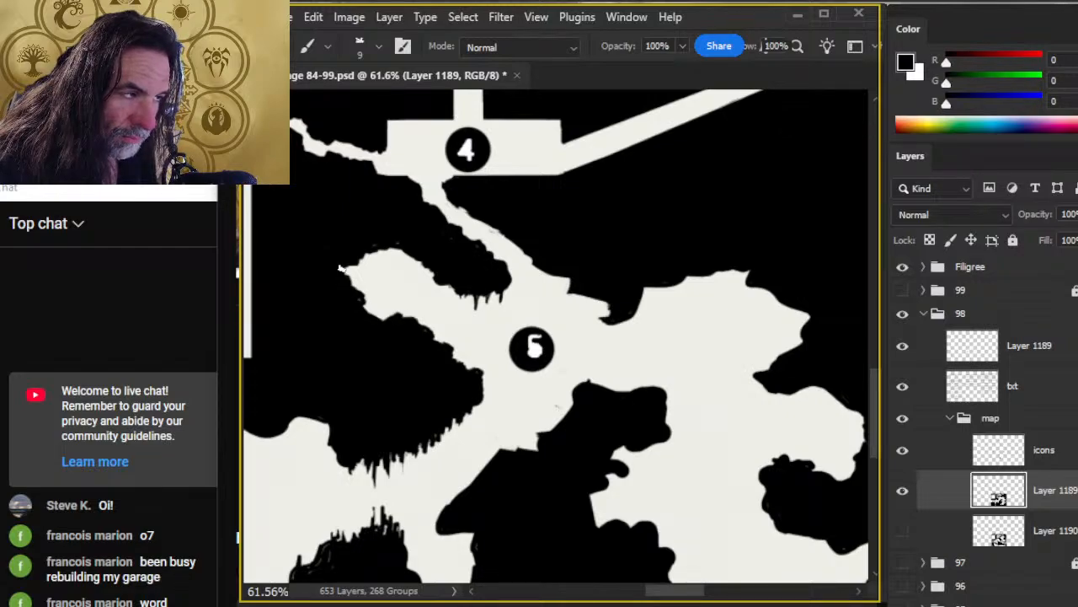
{"action": "mouse_move", "coordinate": [345, 265]}
{"action": "left_mouse_down"}
{"action": "mouse_move", "coordinate": [383, 250]}
{"action": "mouse_move", "coordinate": [417, 260]}
{"action": "left_mouse_up"}
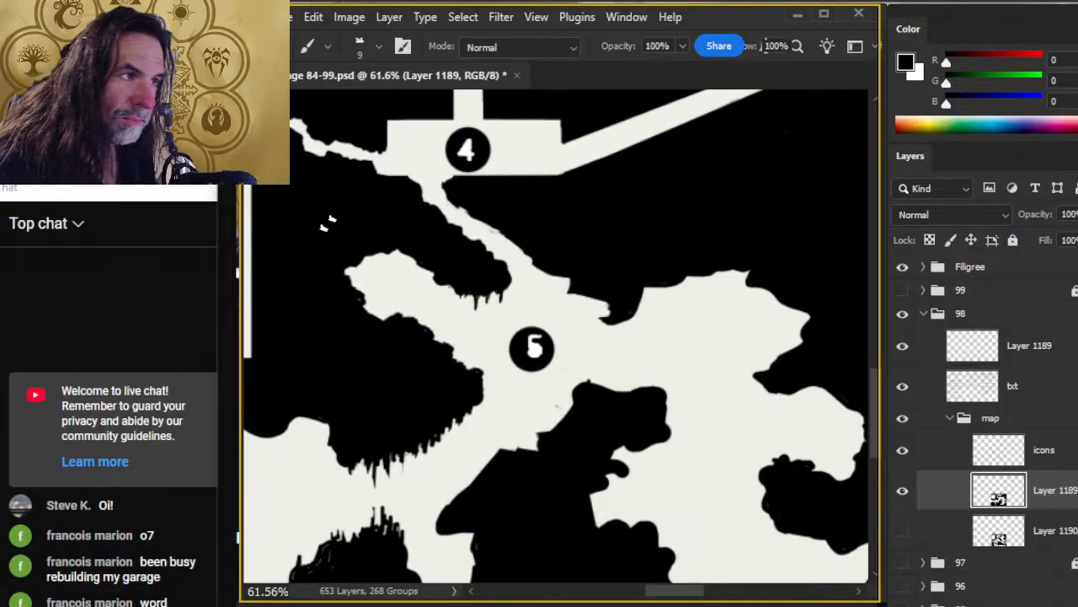
Step: Smooth both walls of the thin sloping passage left of the marker 4 chamber with the 9 px brush and 7 px eraser
{"action": "key", "text": "e"}
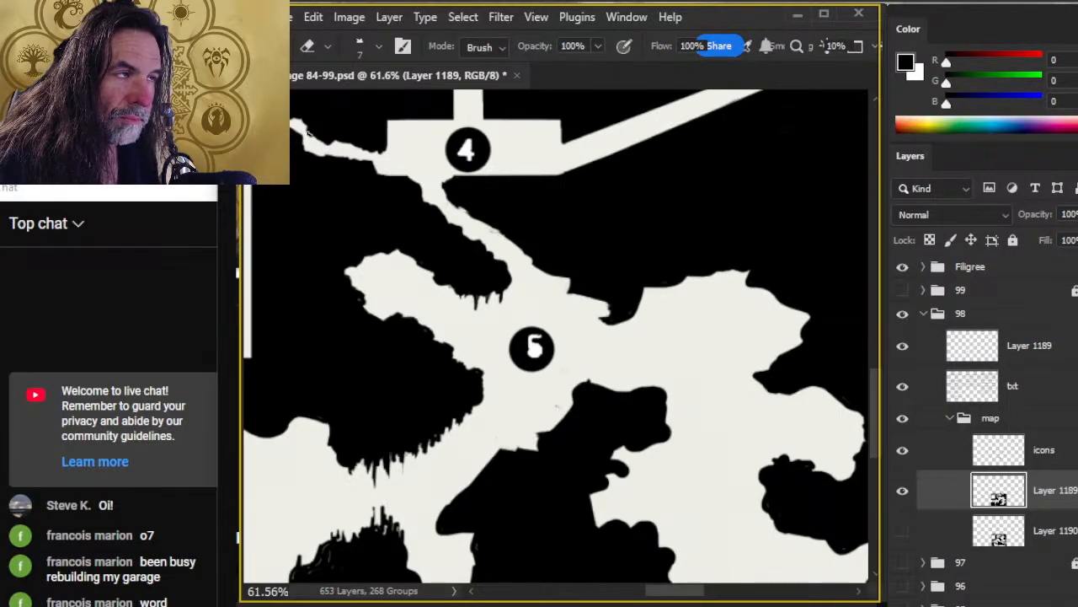
{"action": "left_click_drag", "start_coordinate": [308, 131], "coordinate": [325, 141]}
{"action": "key", "text": "b"}
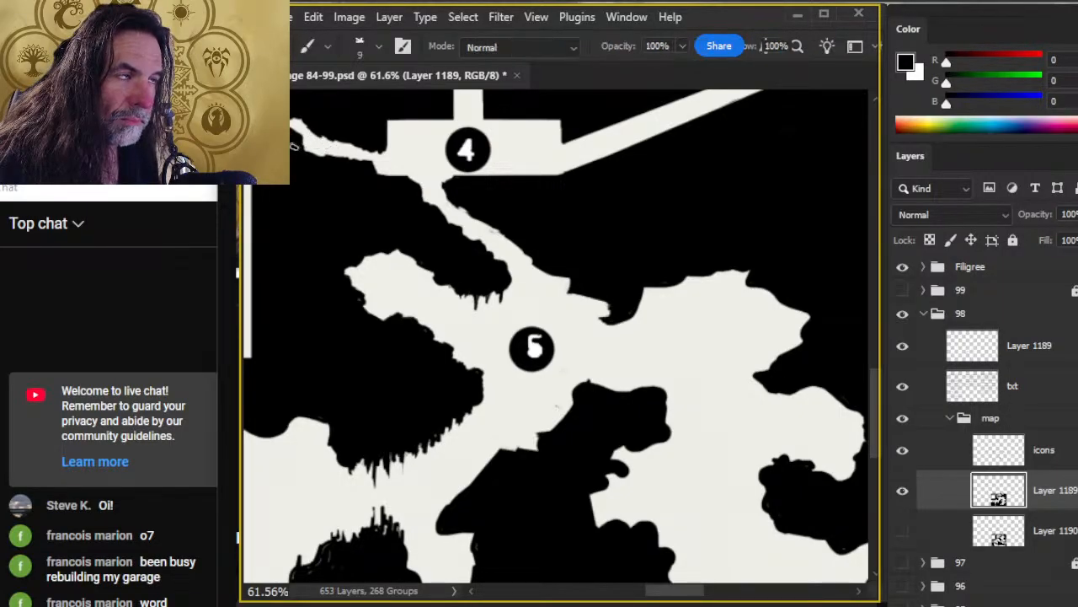
{"action": "left_click_drag", "start_coordinate": [335, 162], "coordinate": [379, 257]}
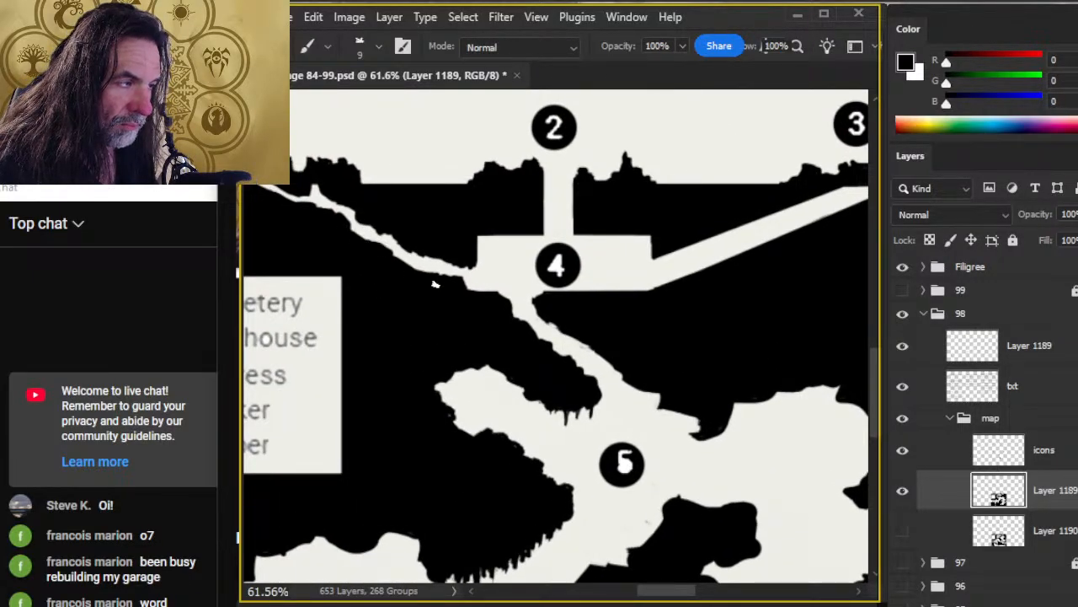
{"action": "key", "text": "e"}
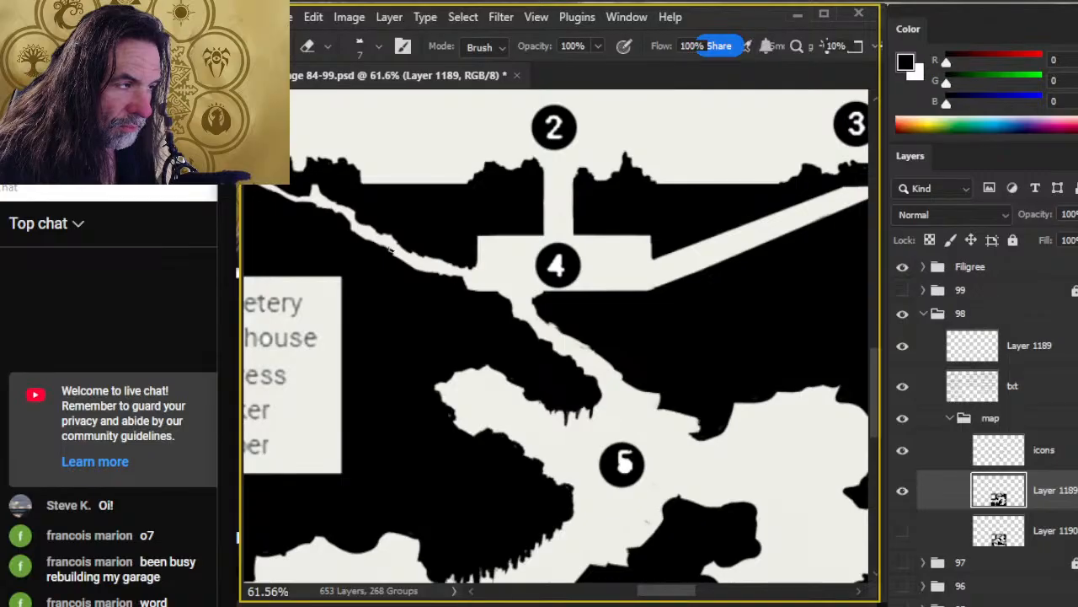
{"action": "key", "text": "b"}
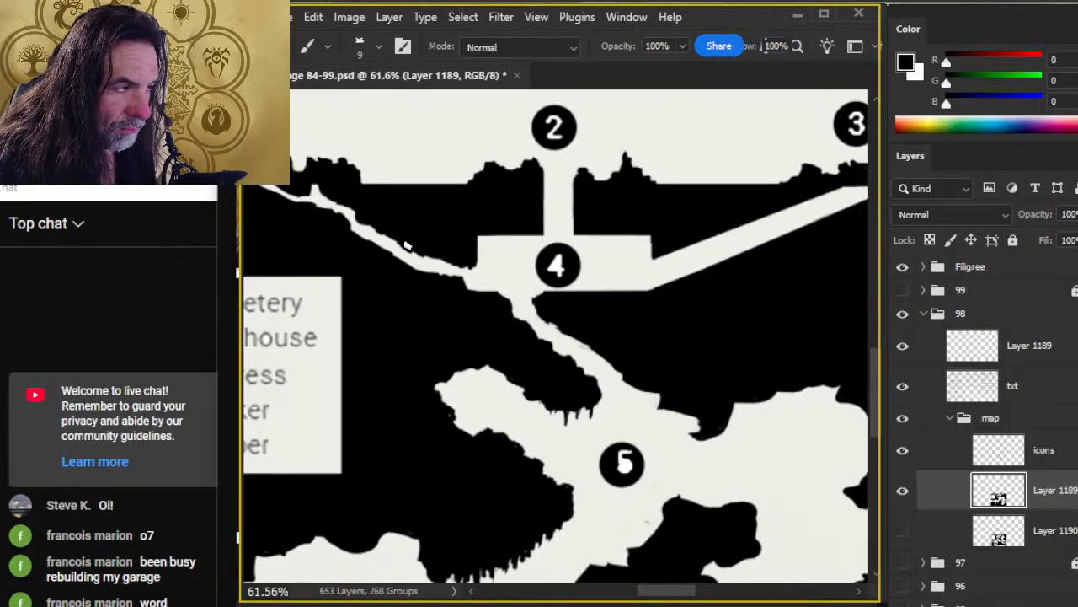
{"action": "key", "text": "e"}
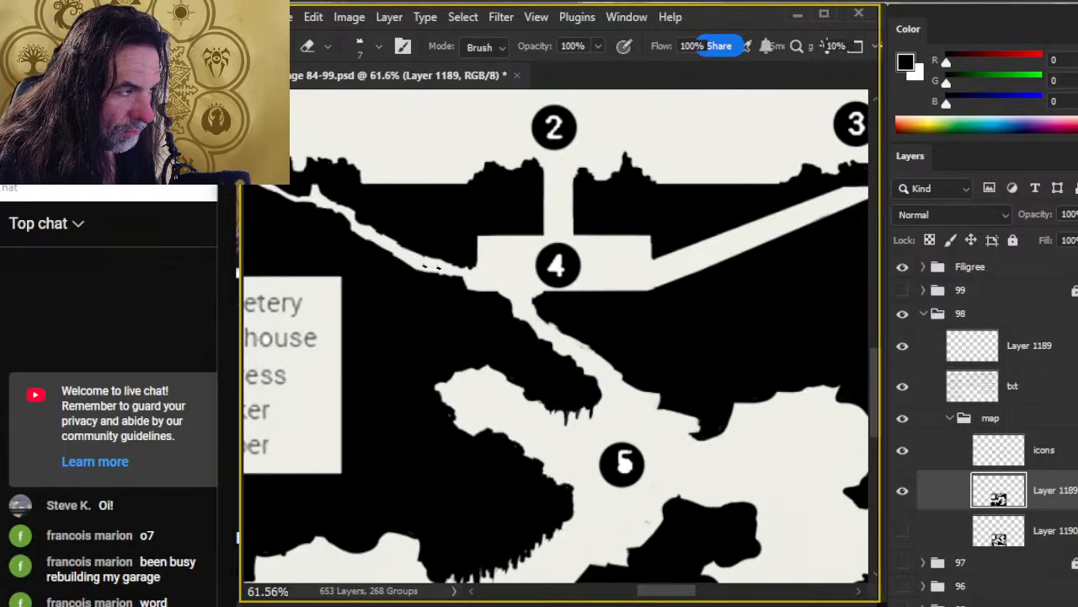
{"action": "key", "text": "b"}
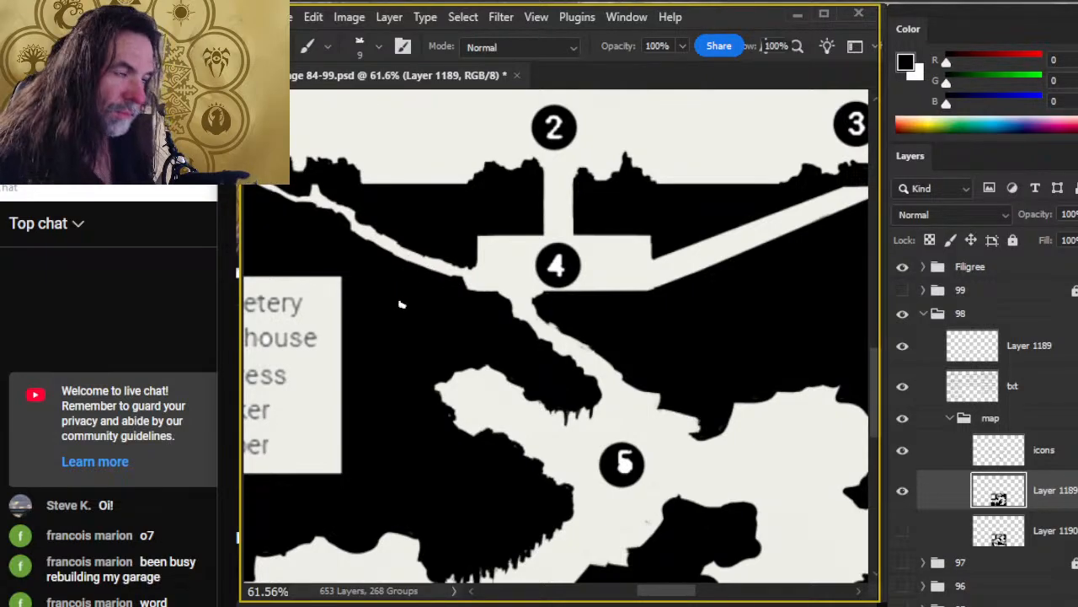
{"action": "key", "text": "e"}
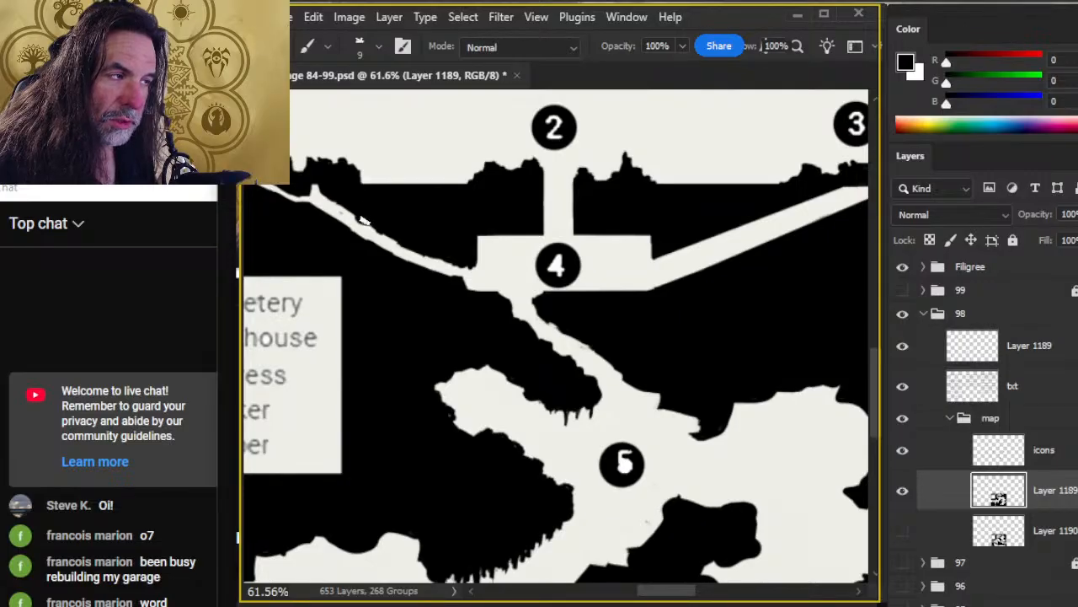
{"action": "key", "text": "e"}
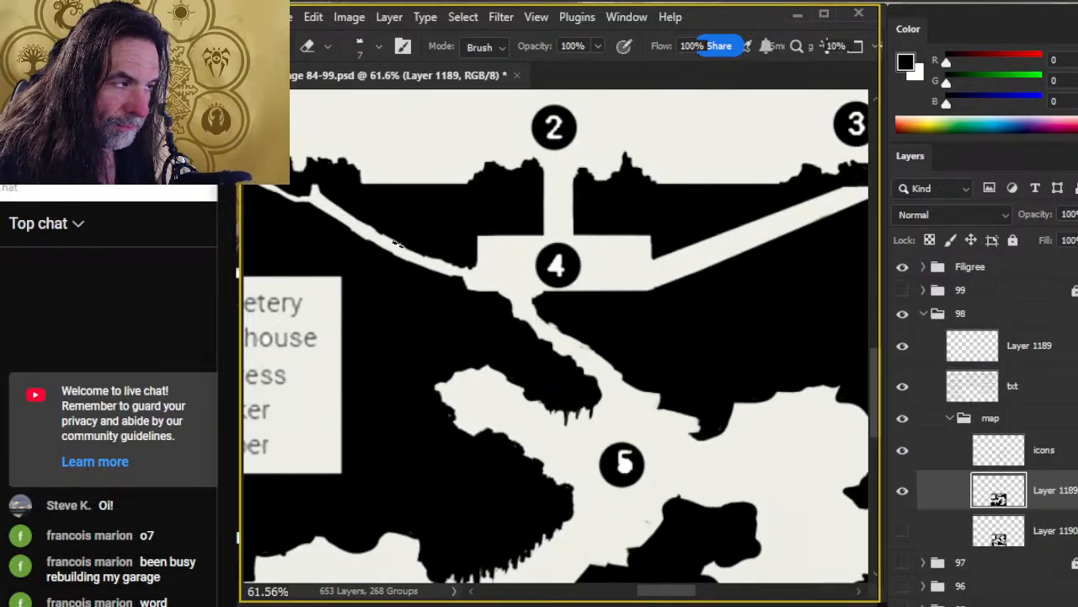
{"action": "key", "text": "b"}
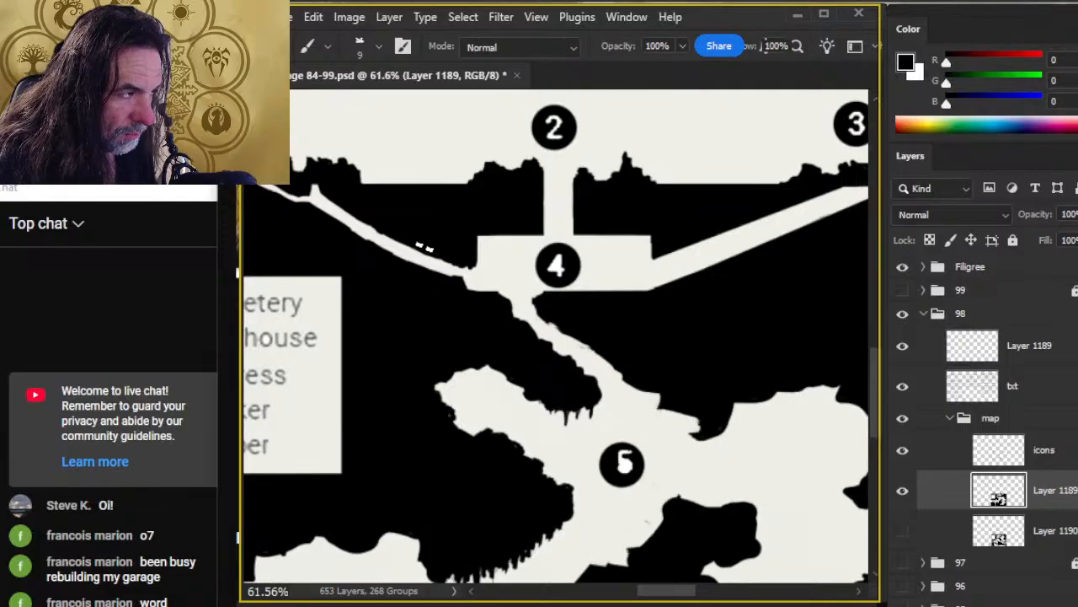
Step: Clean up the junction where the thin passage enters the lower left corner of the marker 4 chamber
{"action": "key", "text": "e"}
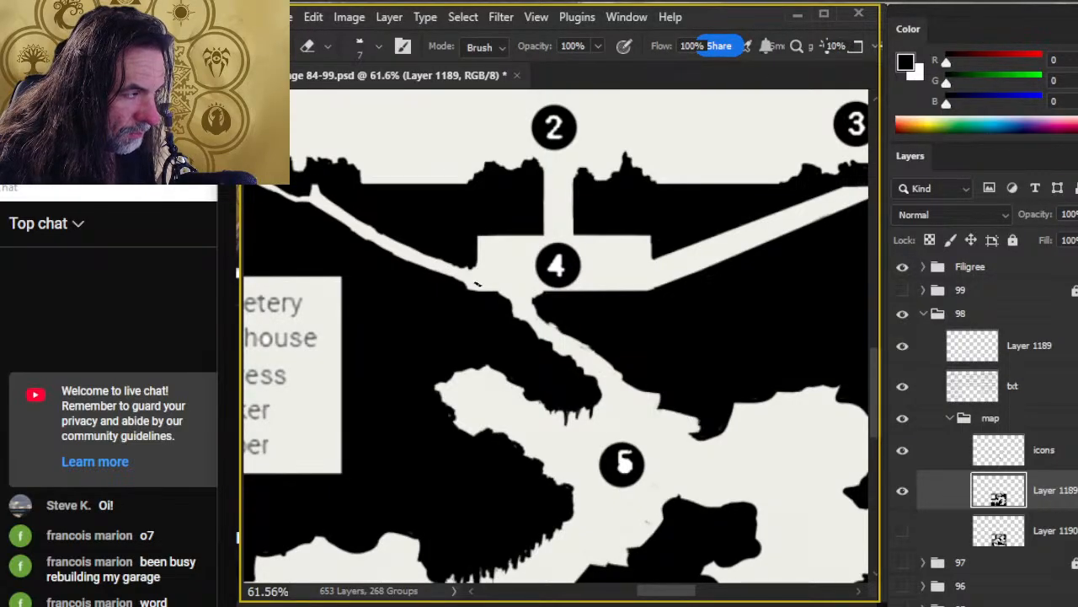
{"action": "key", "text": "b"}
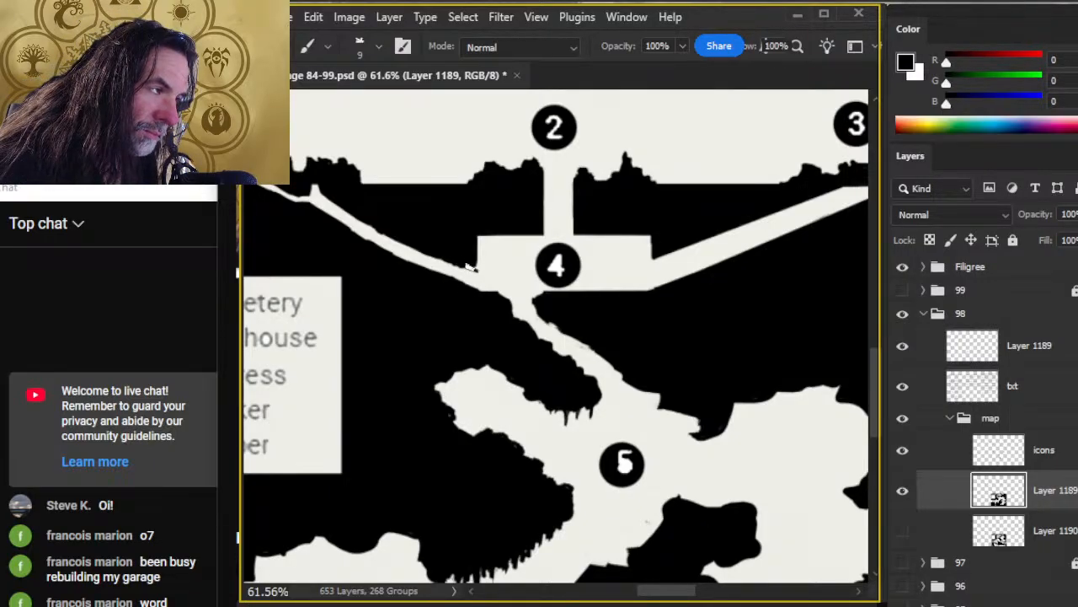
{"action": "key", "text": "e"}
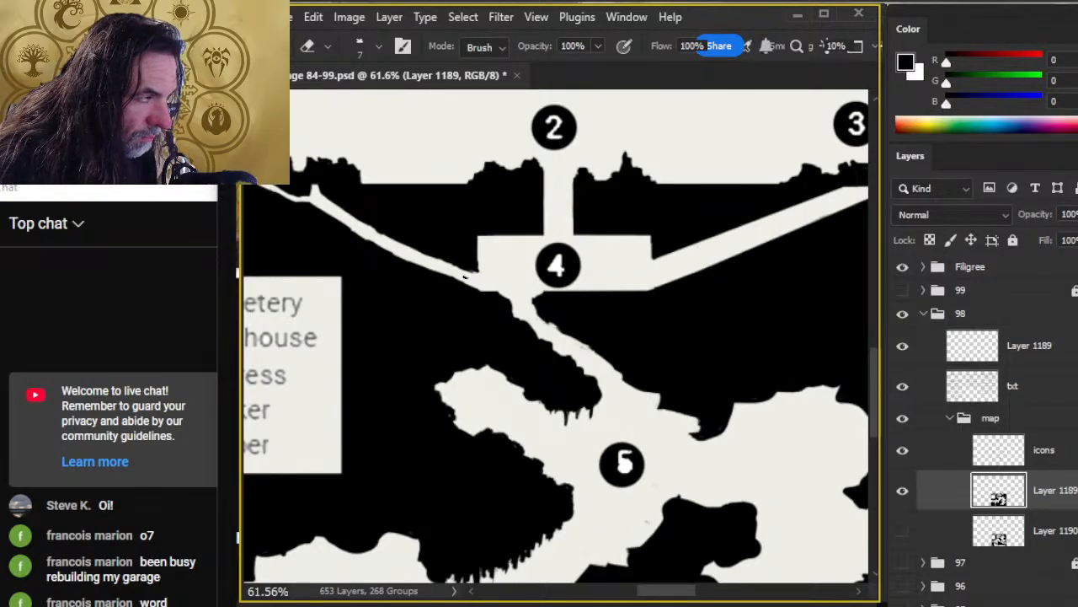
{"action": "left_click_drag", "start_coordinate": [464, 277], "coordinate": [450, 266]}
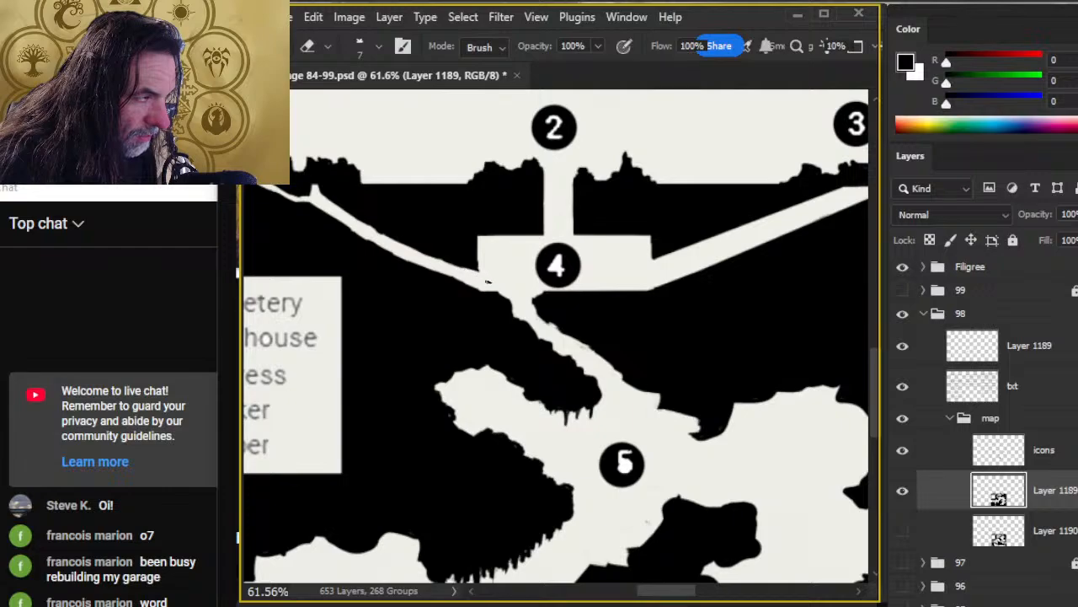
Step: Touch up the lower wall of the thin passage left of the marker 4 chamber with the 9 px brush and 7 px eraser
{"action": "key", "text": "b"}
{"action": "key", "text": "e"}
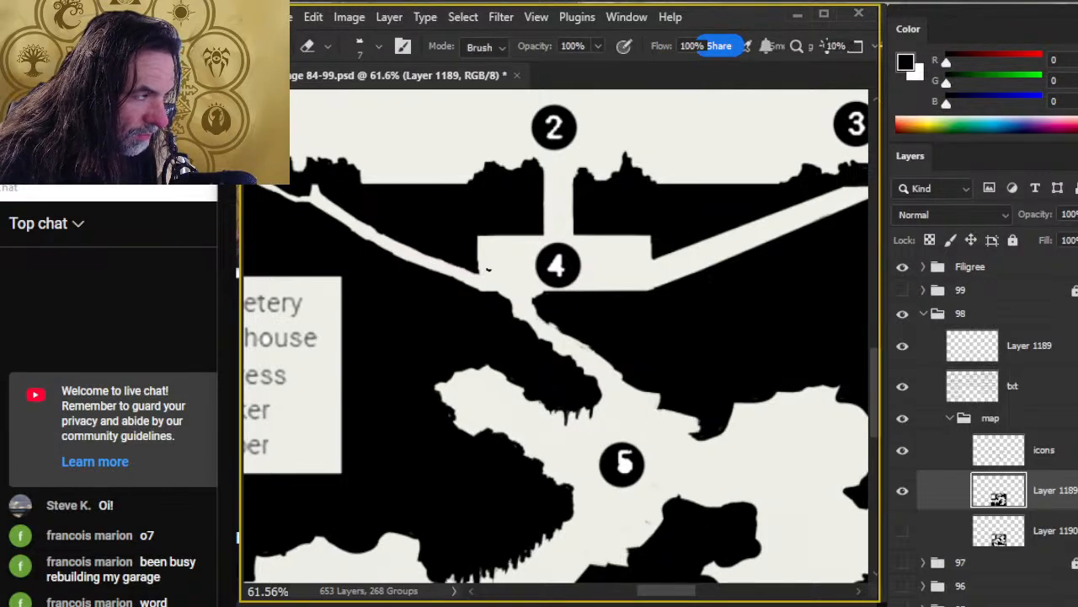
{"action": "key", "text": "z"}
{"action": "mouse_move", "coordinate": [469, 318]}
{"action": "left_mouse_down"}
{"action": "mouse_move", "coordinate": [416, 318]}
{"action": "mouse_move", "coordinate": [440, 349]}
{"action": "left_mouse_up"}
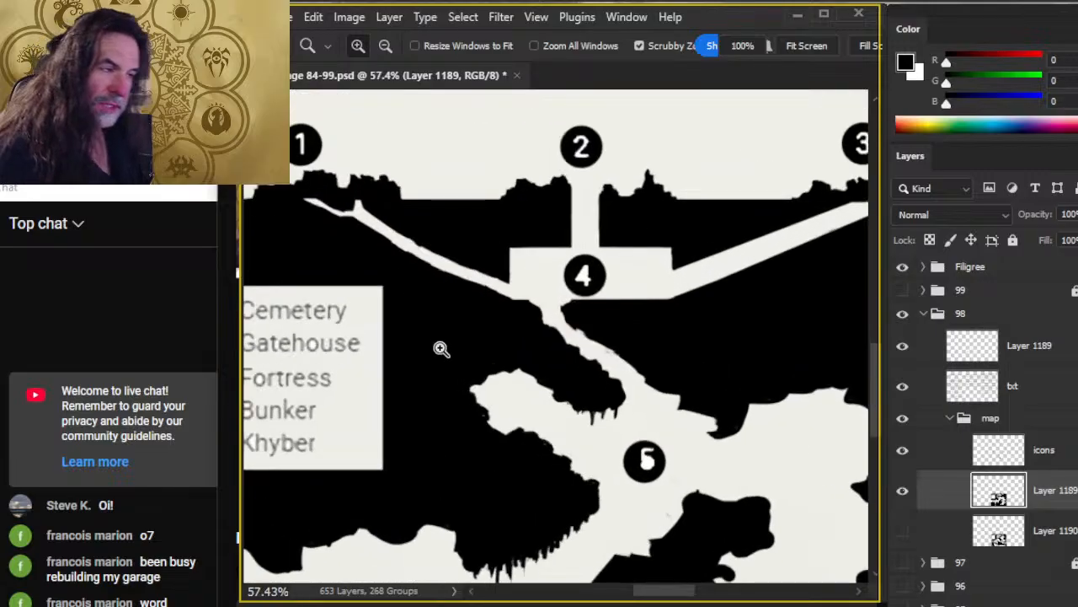
{"action": "key", "text": "b"}
{"action": "key", "text": "shift"}
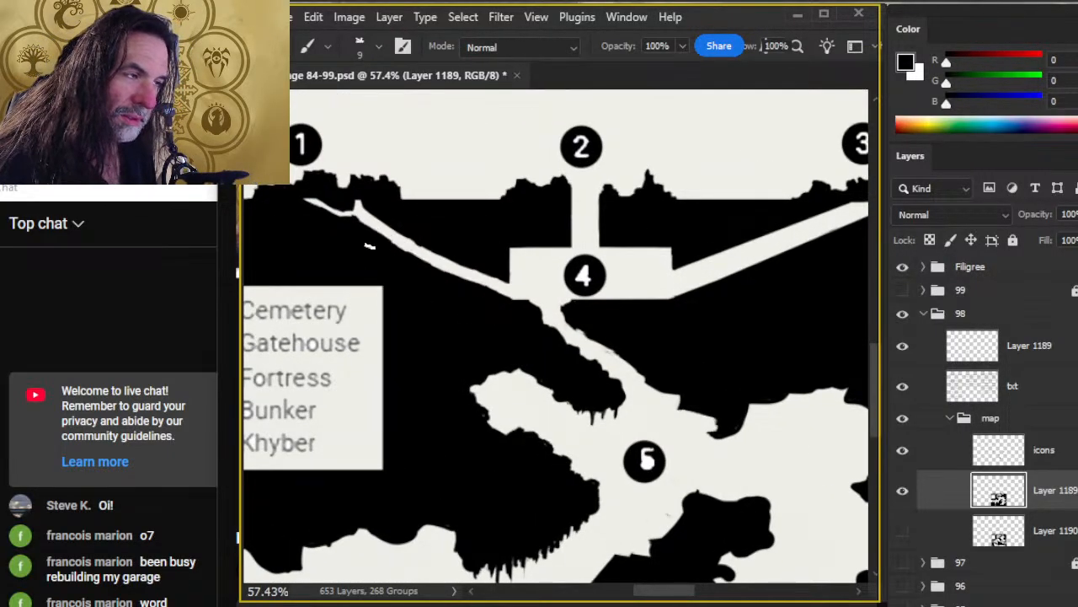
{"action": "key", "text": "e"}
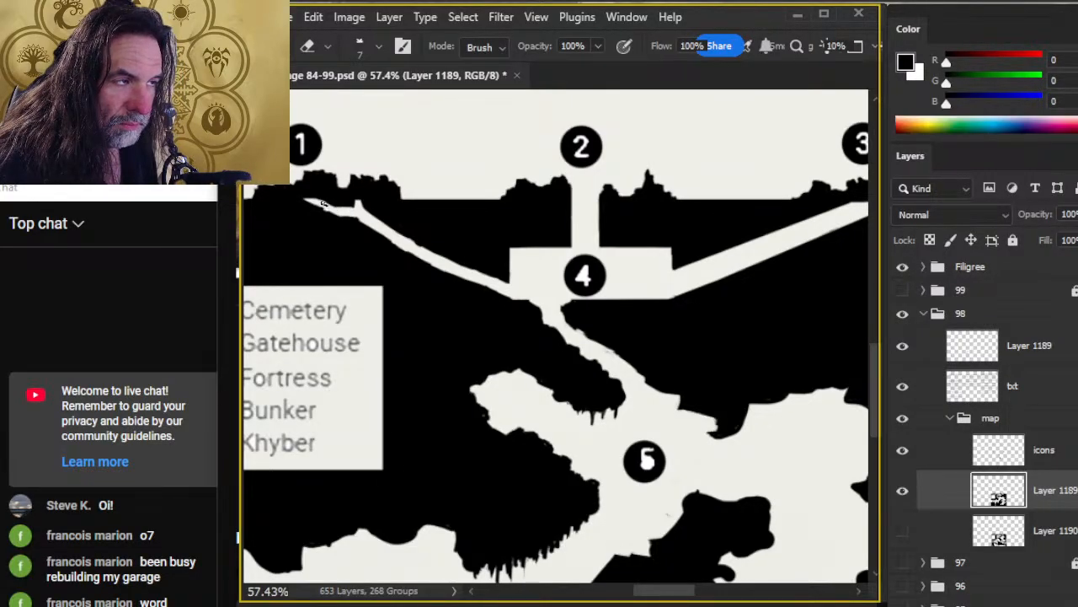
Step: Taper the upper tip of the thin passage below marker 1 and smooth its lower wall around the bend
{"action": "key", "text": "b"}
{"action": "key", "text": "shift"}
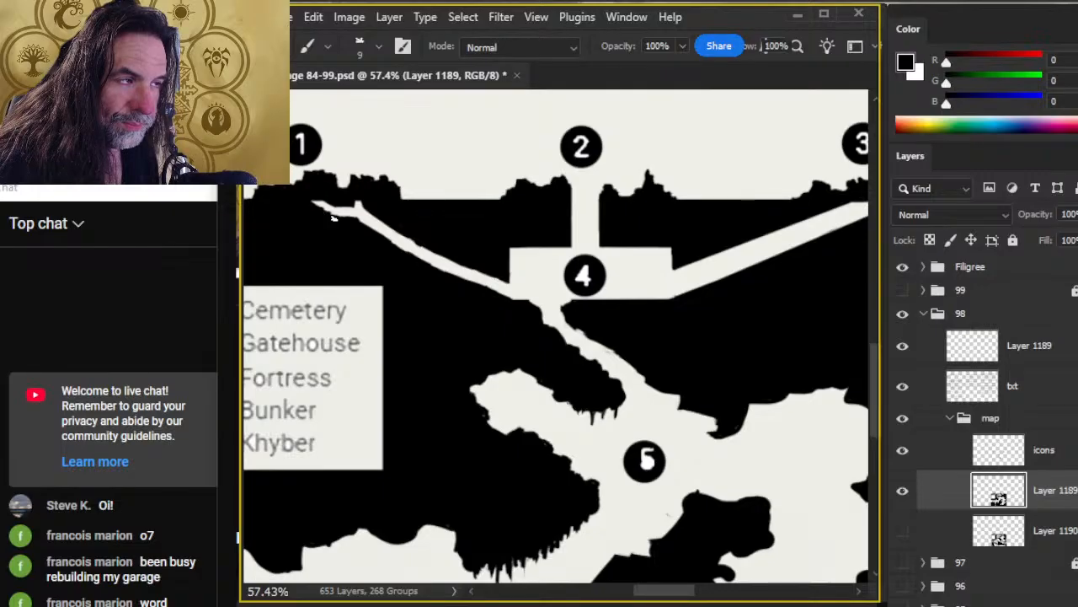
{"action": "key", "text": "e"}
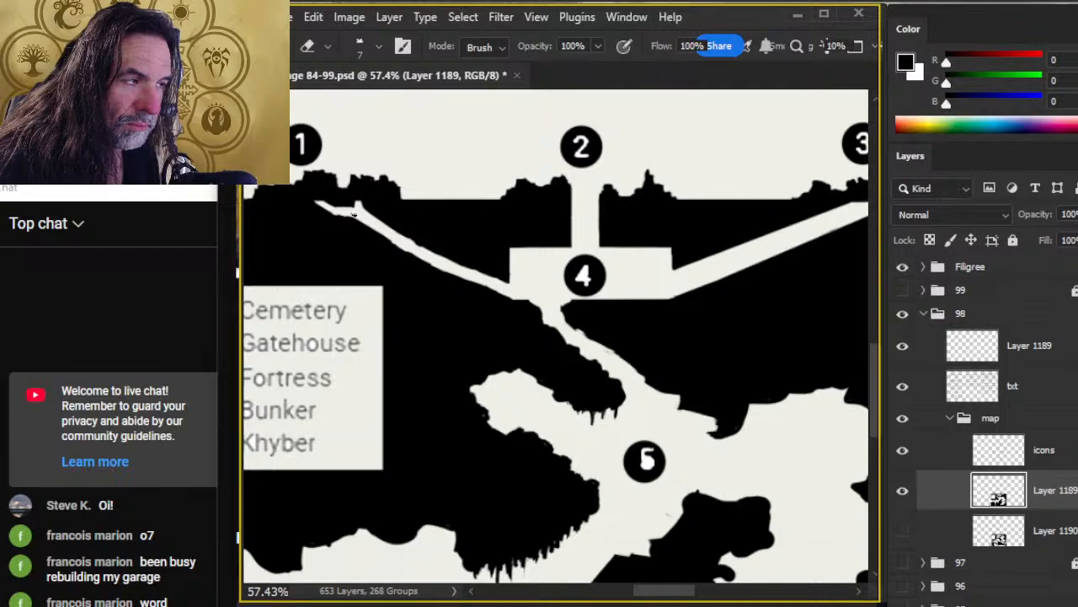
{"action": "key", "text": "b"}
{"action": "key", "text": "e"}
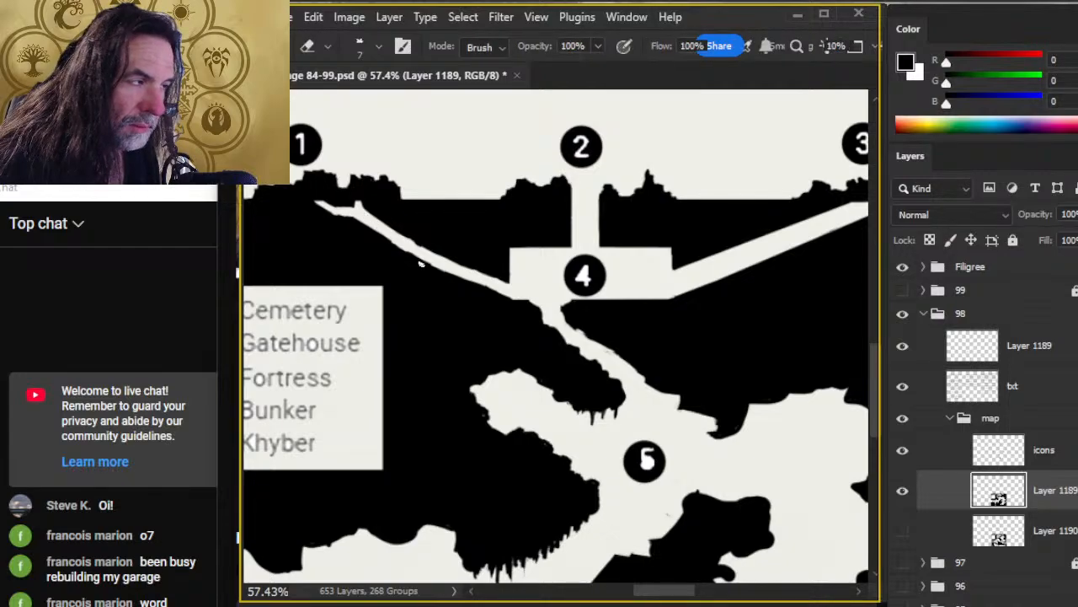
{"action": "key", "text": "b"}
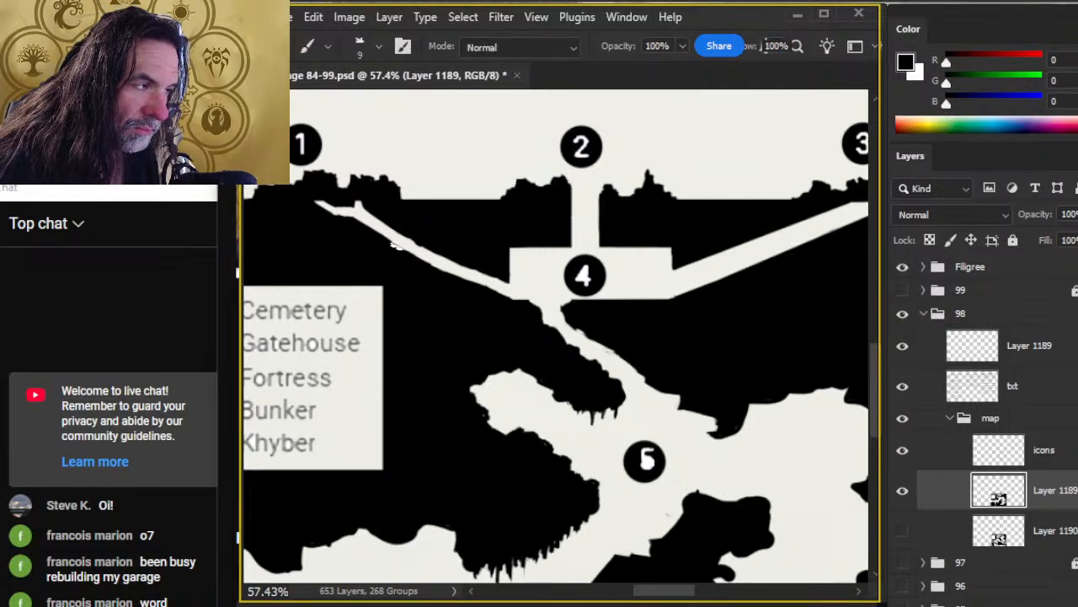
{"action": "key", "text": "e"}
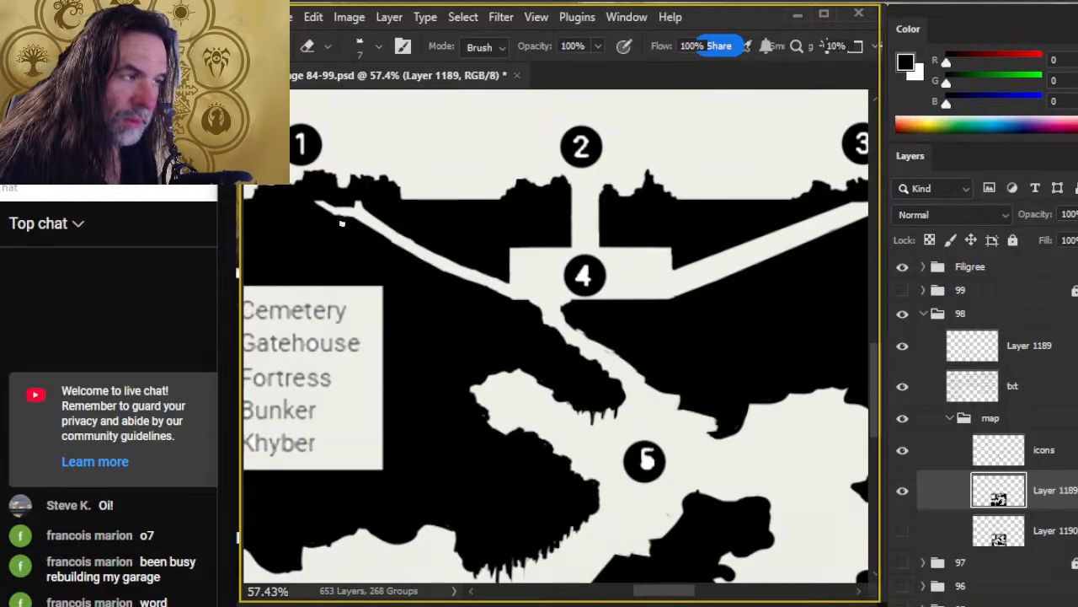
Step: Examine the cave map around markers 4 and 5 and the lower caverns for edges that still need detailing
{"action": "key", "text": "z"}
{"action": "left_click_drag", "start_coordinate": [376, 290], "coordinate": [333, 274]}
{"action": "scroll", "coordinate": [519, 442], "scroll_direction": "down", "scroll_amount": 2}
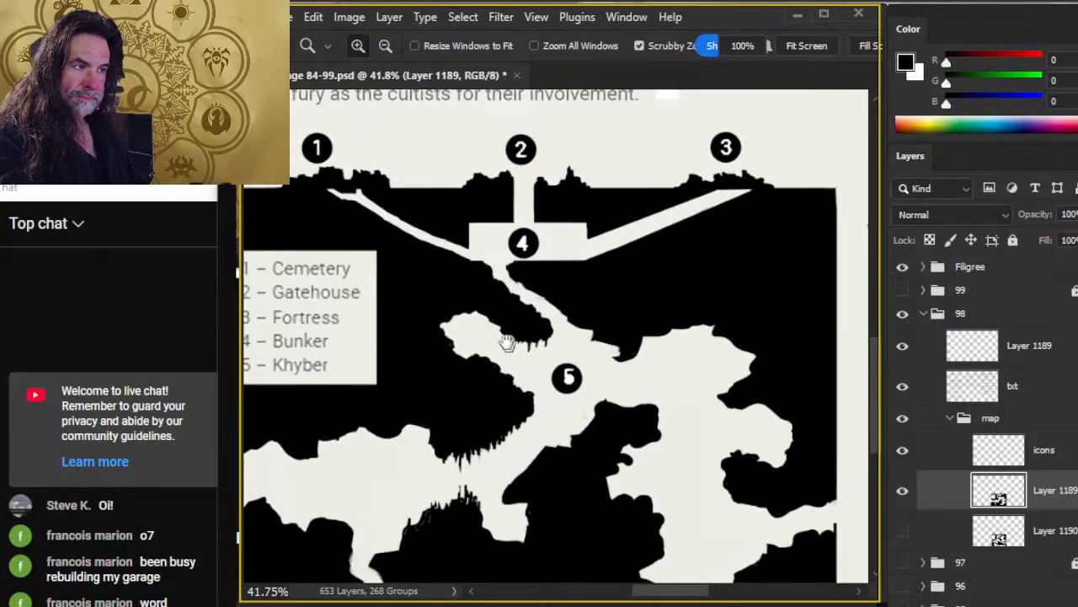
{"action": "scroll", "coordinate": [497, 421], "scroll_direction": "right", "scroll_amount": 2}
{"action": "left_click_drag", "start_coordinate": [428, 313], "coordinate": [472, 313]}
{"action": "key", "text": "b"}
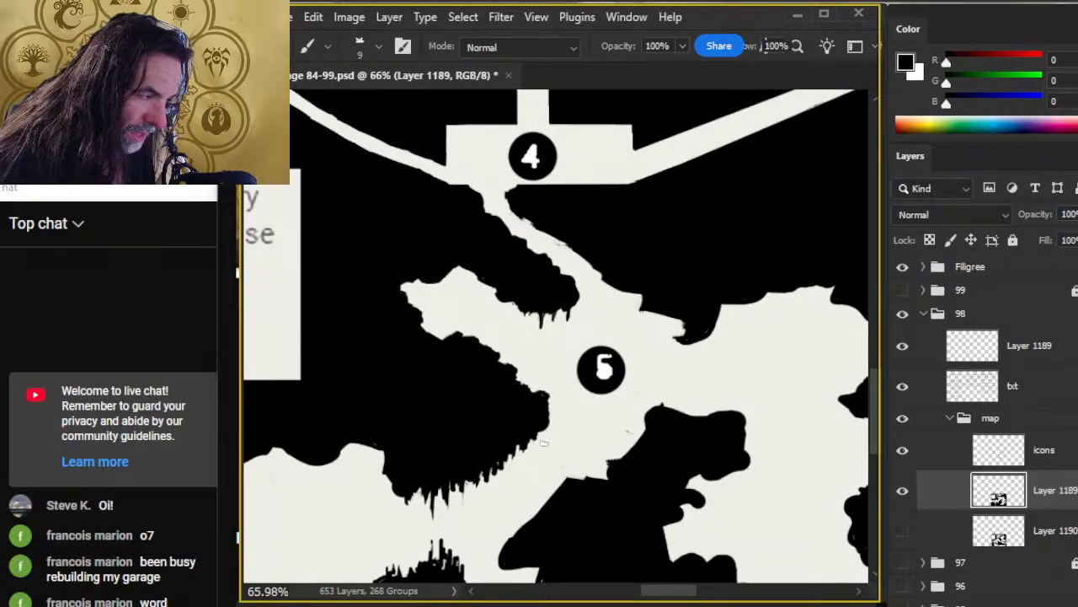
{"action": "key", "text": "z"}
{"action": "left_click_drag", "start_coordinate": [546, 445], "coordinate": [480, 370]}
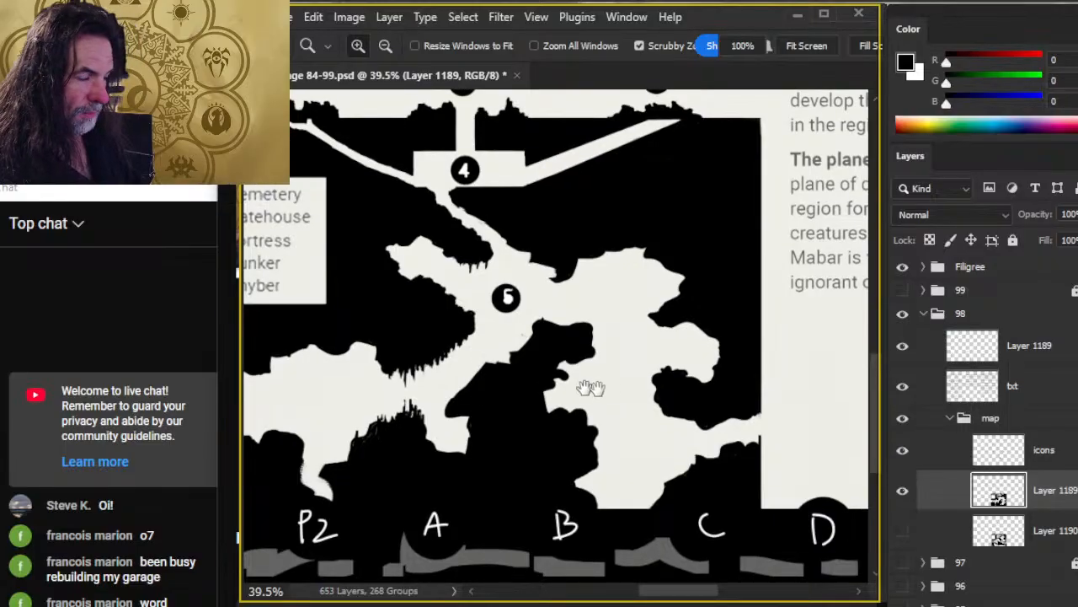
Step: Reshape the rock corner directly under the marker 4 chamber, at the upper right wall of the passage leading to marker 5
{"action": "left_click_drag", "start_coordinate": [585, 390], "coordinate": [534, 410]}
{"action": "left_click_drag", "start_coordinate": [497, 325], "coordinate": [527, 324]}
{"action": "key", "text": "b"}
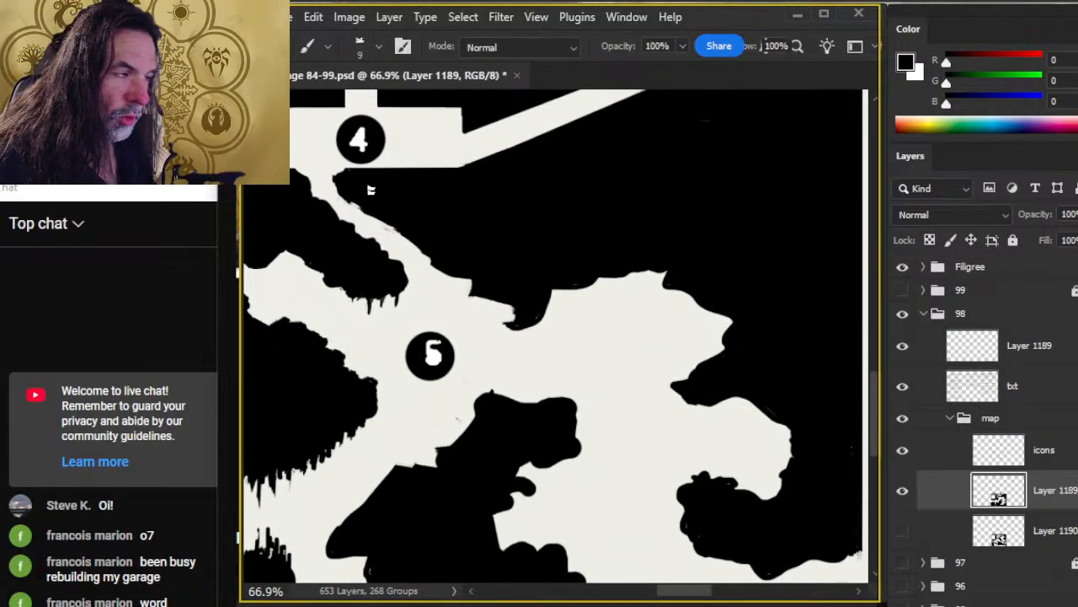
{"action": "key", "text": "e"}
{"action": "key", "text": "b"}
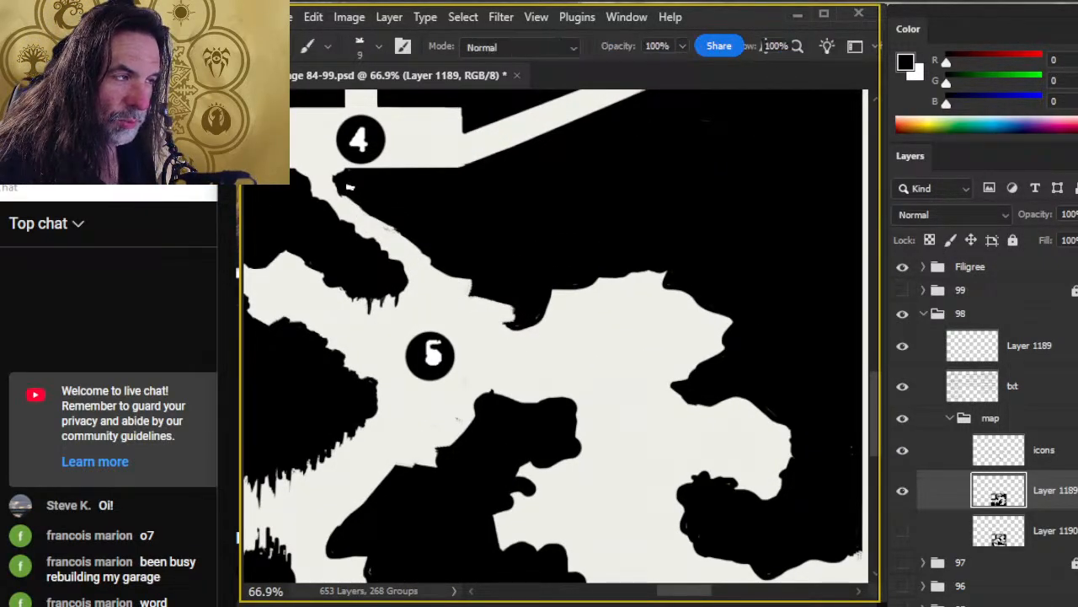
{"action": "key", "text": "e"}
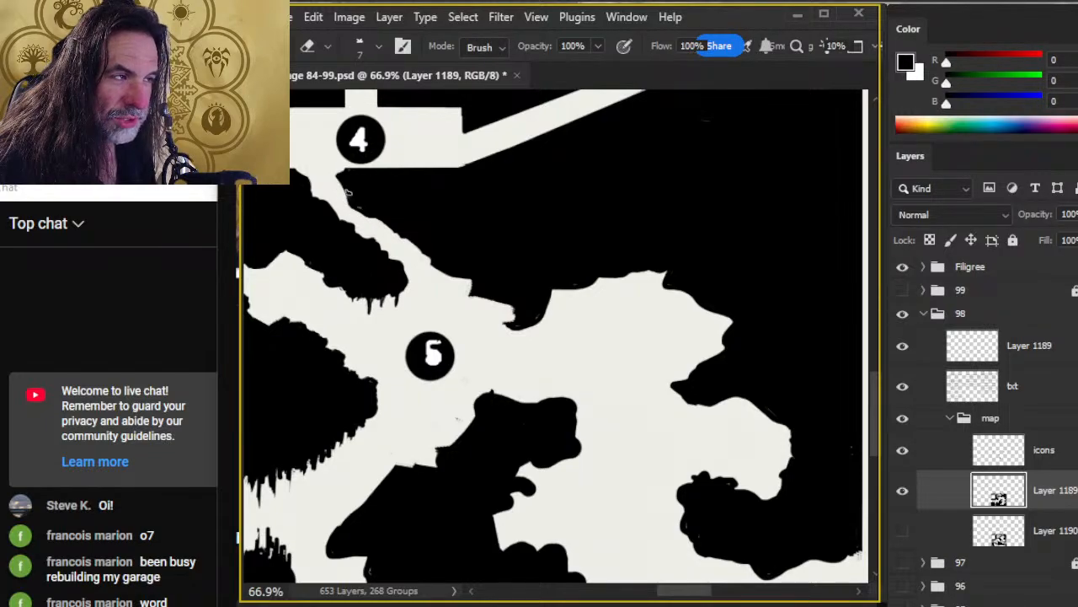
{"action": "key", "text": "b"}
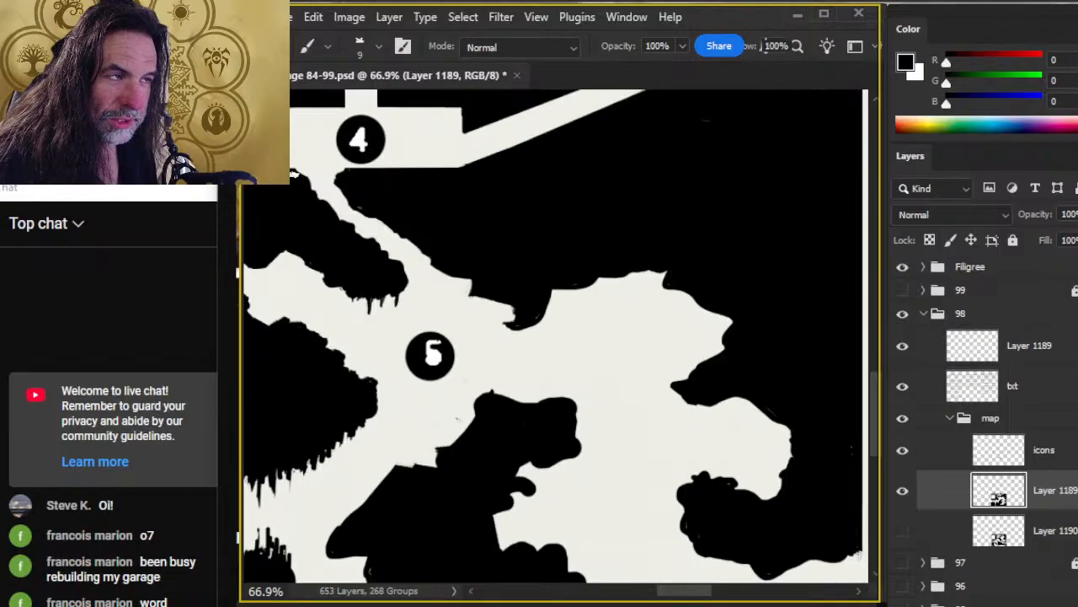
Step: Clean up and roughen the passage's right wall down to the ledge above marker 5, reducing the brush to 6 px
{"action": "key", "text": "e"}
{"action": "key", "text": "b"}
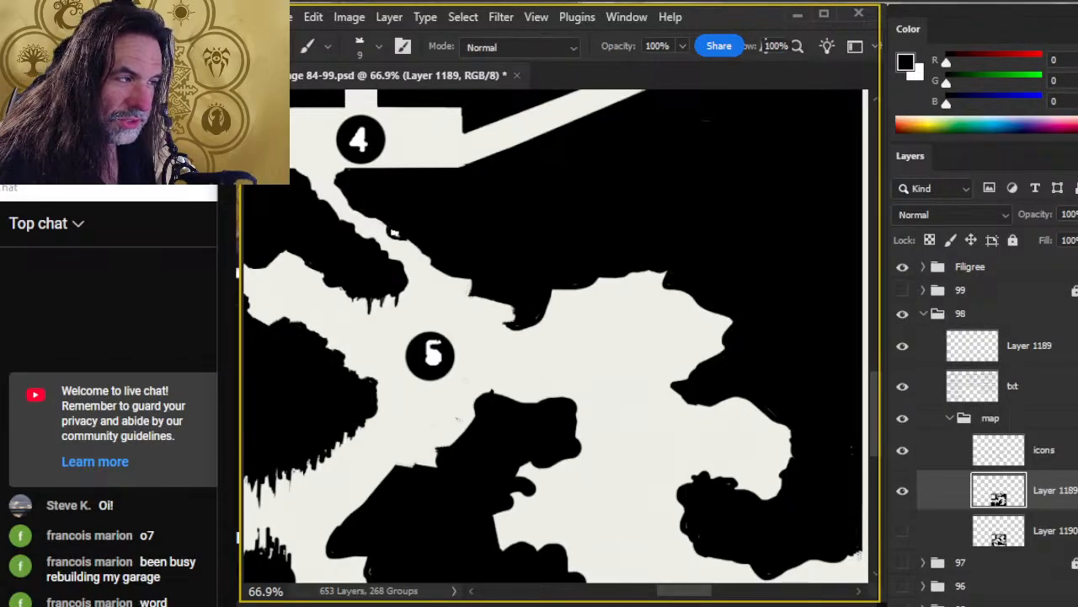
{"action": "key", "text": "e"}
{"action": "key", "text": "b"}
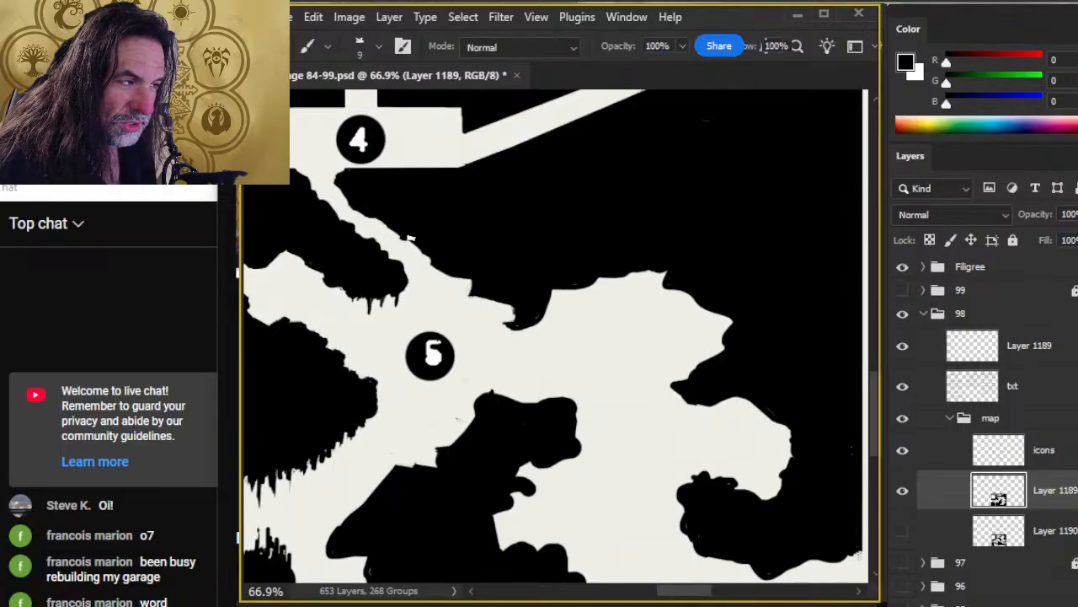
{"action": "left_click_drag", "start_coordinate": [429, 253], "coordinate": [469, 283]}
{"action": "key", "text": "e"}
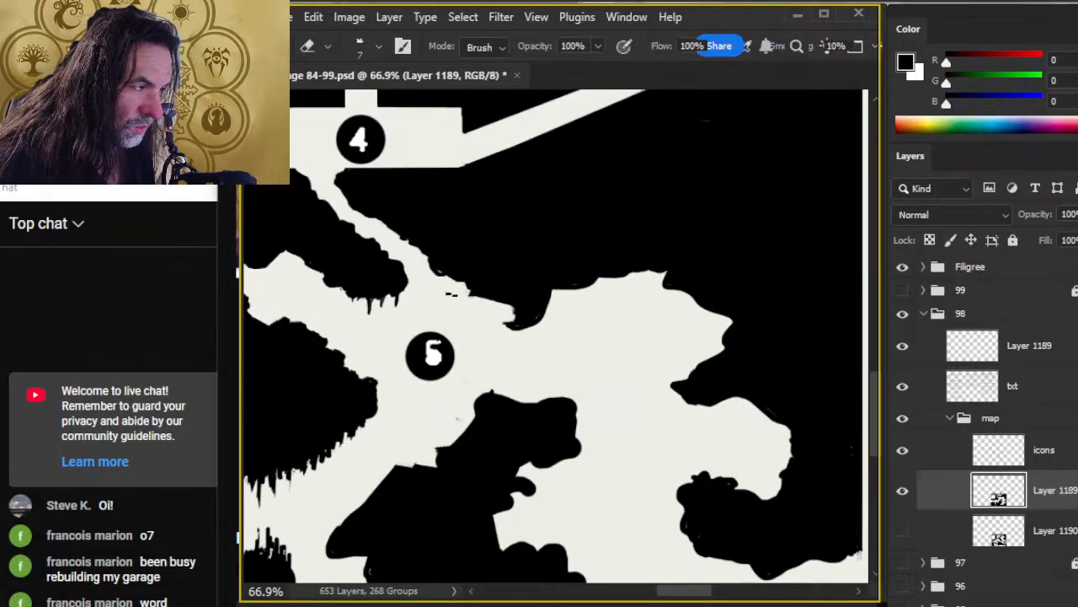
{"action": "key", "text": "b"}
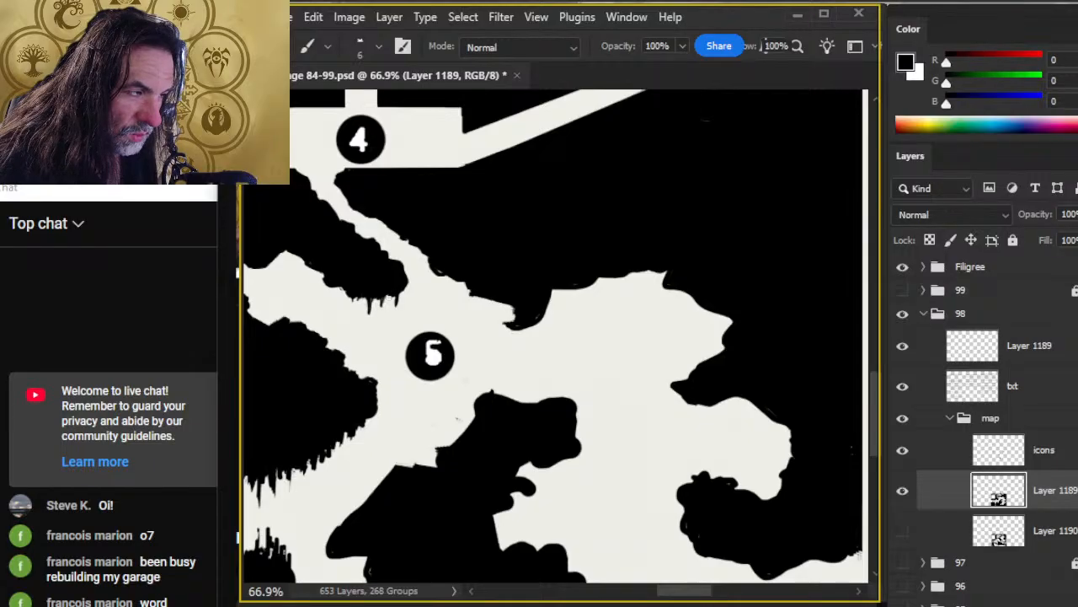
Step: Add short stalactites along the underside of the rock spur above marker 5, alternating the 6 px brush and 7 px eraser
{"action": "key", "text": "e"}
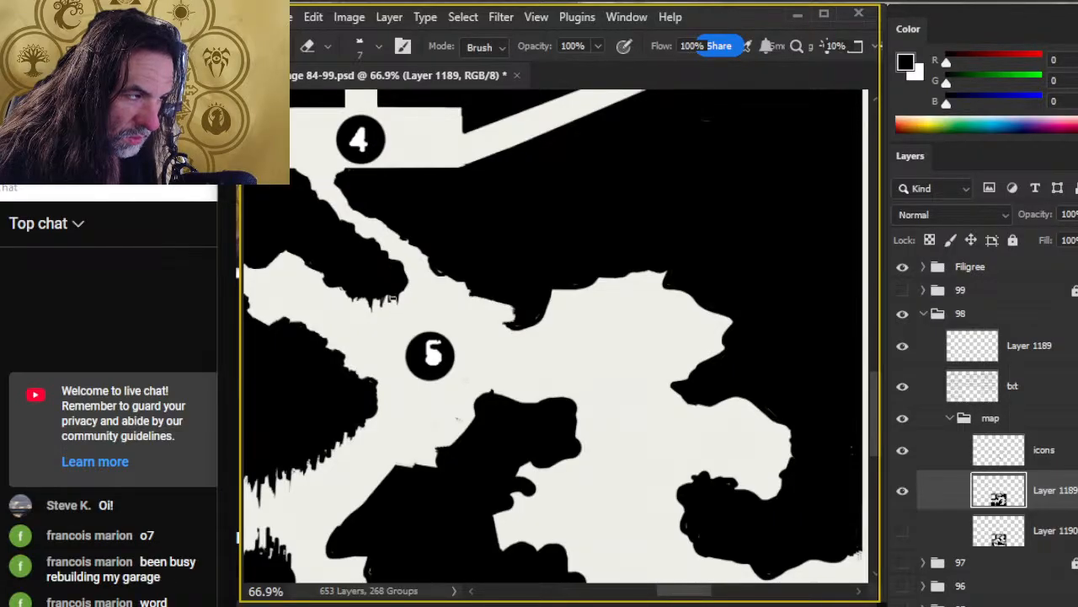
{"action": "key", "text": "b"}
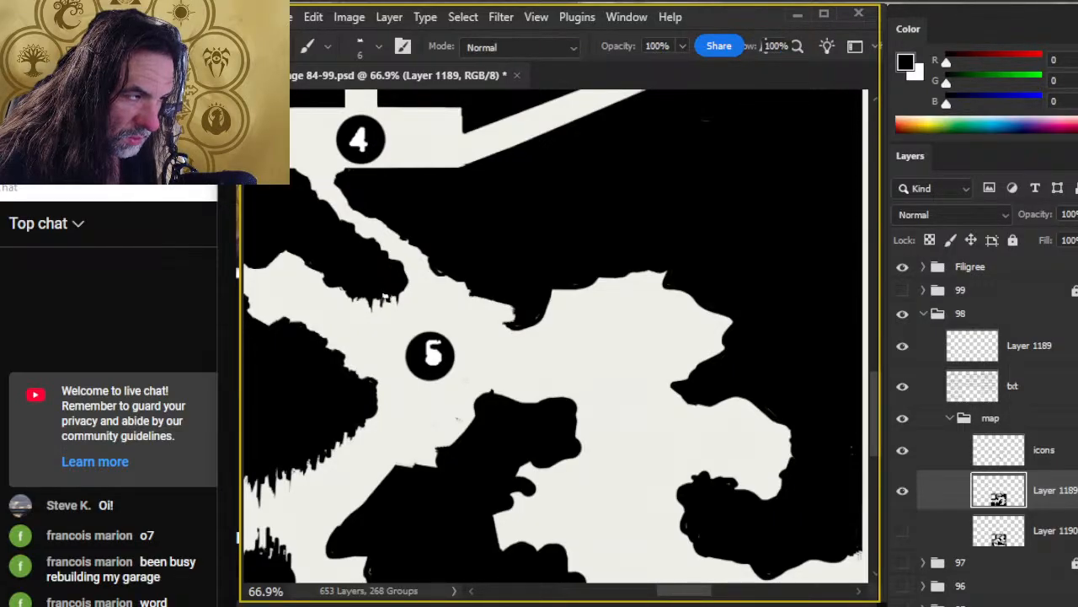
{"action": "key", "text": "e"}
{"action": "key", "text": "b"}
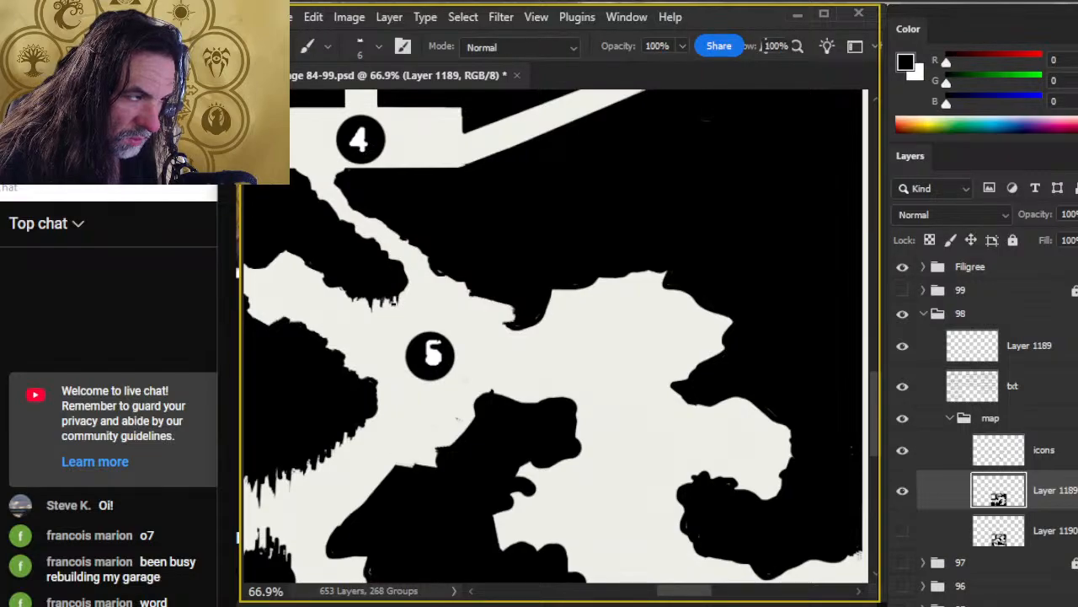
{"action": "key", "text": "e"}
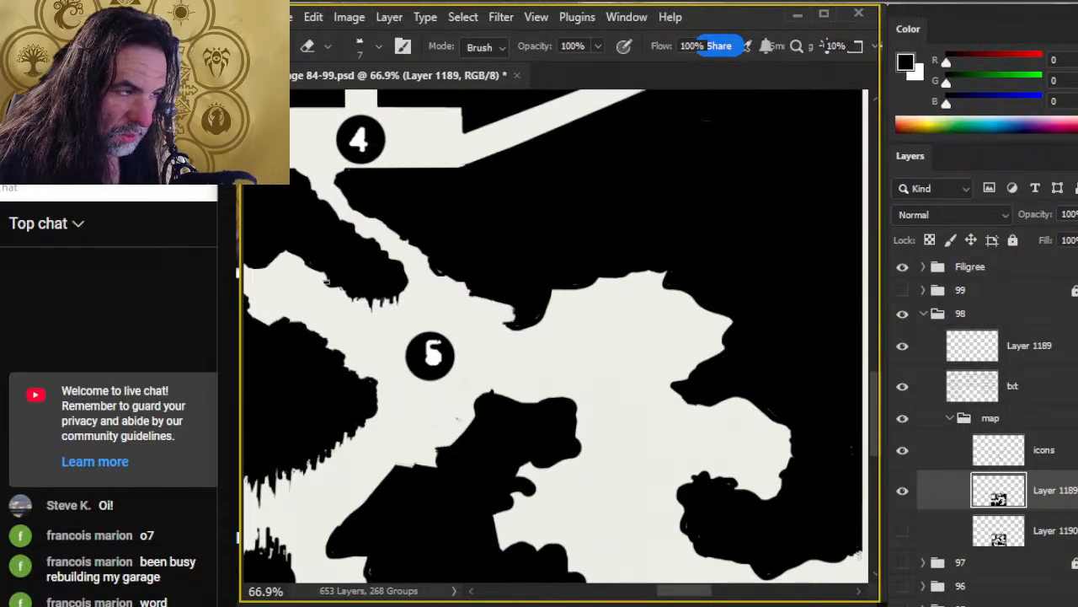
{"action": "key", "text": "b"}
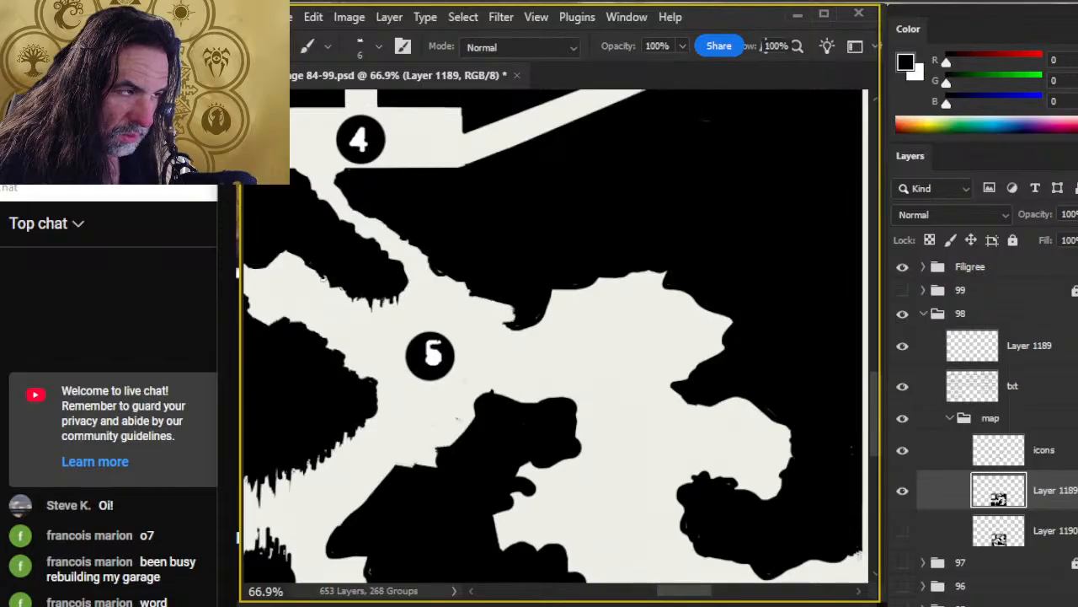
{"action": "key", "text": "e"}
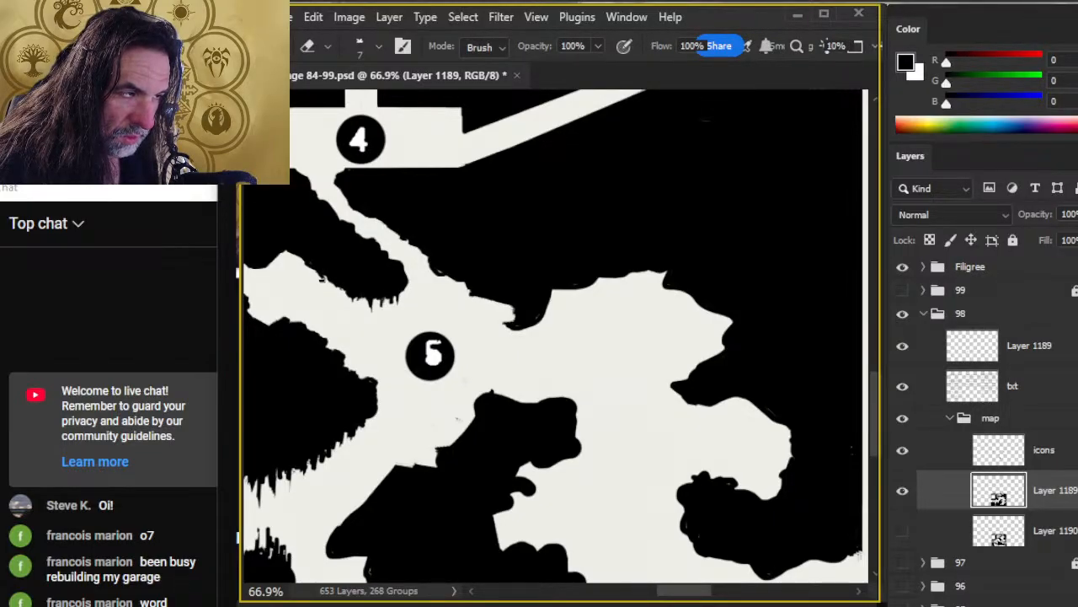
{"action": "key", "text": "b"}
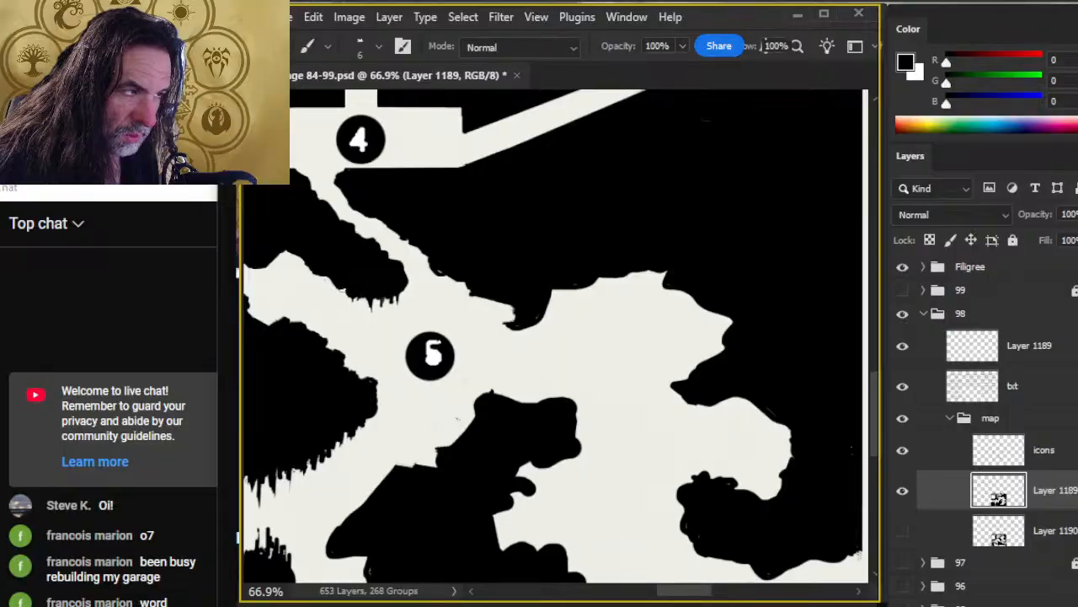
{"action": "key", "text": "e"}
{"action": "key", "text": "b"}
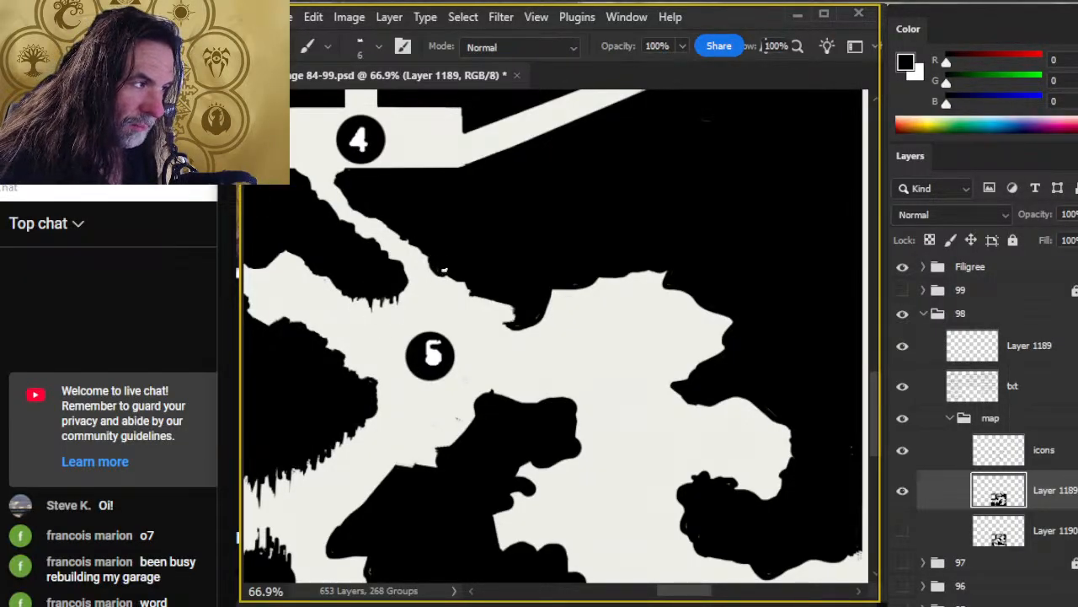
Step: Fill in the ledge right of marker 5 and broaden the hanging rock into a downward point, enlarging the brush to 15 px
{"action": "mouse_move", "coordinate": [486, 306]}
{"action": "left_mouse_down"}
{"action": "mouse_move", "coordinate": [406, 295]}
{"action": "mouse_move", "coordinate": [423, 292]}
{"action": "mouse_move", "coordinate": [421, 282]}
{"action": "mouse_move", "coordinate": [450, 316]}
{"action": "mouse_move", "coordinate": [471, 281]}
{"action": "mouse_move", "coordinate": [443, 281]}
{"action": "mouse_move", "coordinate": [426, 260]}
{"action": "mouse_move", "coordinate": [434, 299]}
{"action": "mouse_move", "coordinate": [436, 264]}
{"action": "mouse_move", "coordinate": [450, 278]}
{"action": "mouse_move", "coordinate": [442, 308]}
{"action": "mouse_move", "coordinate": [453, 297]}
{"action": "mouse_move", "coordinate": [439, 313]}
{"action": "mouse_move", "coordinate": [448, 313]}
{"action": "mouse_move", "coordinate": [480, 267]}
{"action": "mouse_move", "coordinate": [528, 239]}
{"action": "mouse_move", "coordinate": [527, 261]}
{"action": "mouse_move", "coordinate": [477, 266]}
{"action": "mouse_move", "coordinate": [556, 249]}
{"action": "mouse_move", "coordinate": [579, 226]}
{"action": "mouse_move", "coordinate": [557, 246]}
{"action": "left_mouse_up"}
{"action": "key", "text": "e"}
{"action": "key", "text": "b"}
{"action": "key", "text": "bracketright"}
{"action": "key", "text": "bracketright"}
{"action": "key", "text": "bracketright"}
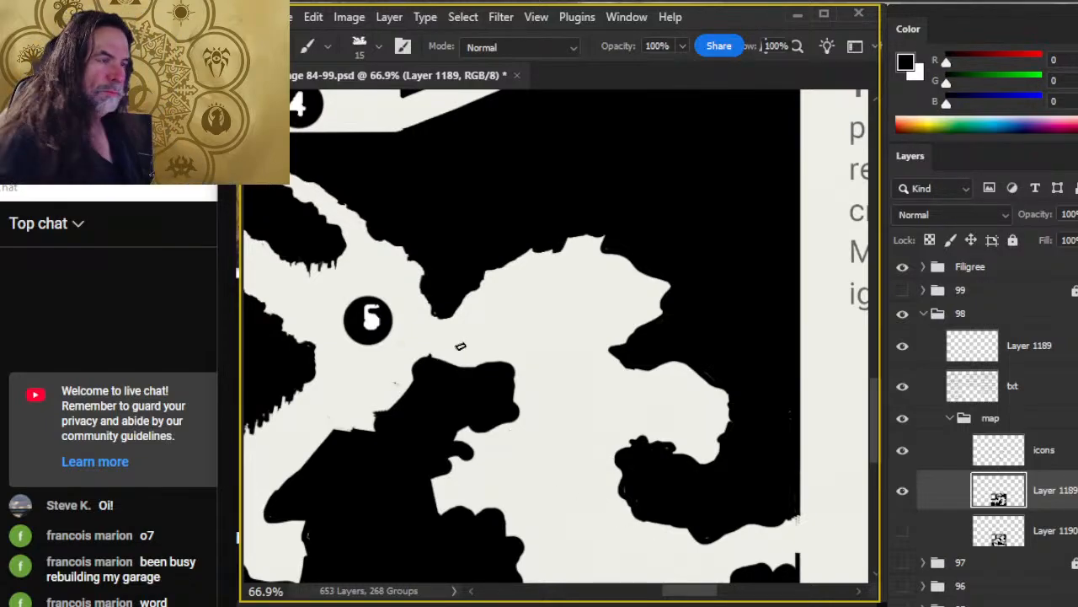
Step: Paint a row of thin stalagmites on top of the rock block right of marker 5 with a 5 px brush
{"action": "scroll", "coordinate": [484, 413], "scroll_direction": "up", "scroll_amount": 5}
{"action": "key", "text": "z"}
{"action": "mouse_move", "coordinate": [486, 417]}
{"action": "left_mouse_down"}
{"action": "mouse_move", "coordinate": [465, 369]}
{"action": "mouse_move", "coordinate": [497, 373]}
{"action": "left_mouse_up"}
{"action": "scroll", "coordinate": [472, 367], "scroll_direction": "down", "scroll_amount": 3}
{"action": "key", "text": "b"}
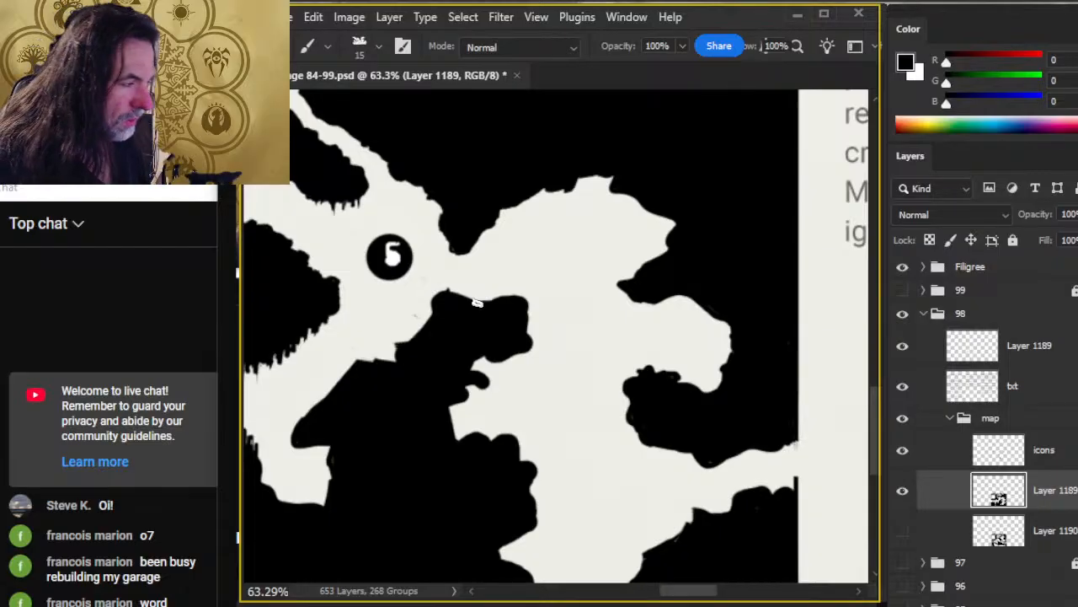
{"action": "key", "text": "bracketleft"}
{"action": "key", "text": "bracketleft"}
{"action": "key", "text": "bracketleft"}
{"action": "key", "text": "bracketleft"}
{"action": "key", "text": "bracketleft"}
{"action": "key", "text": "bracketleft"}
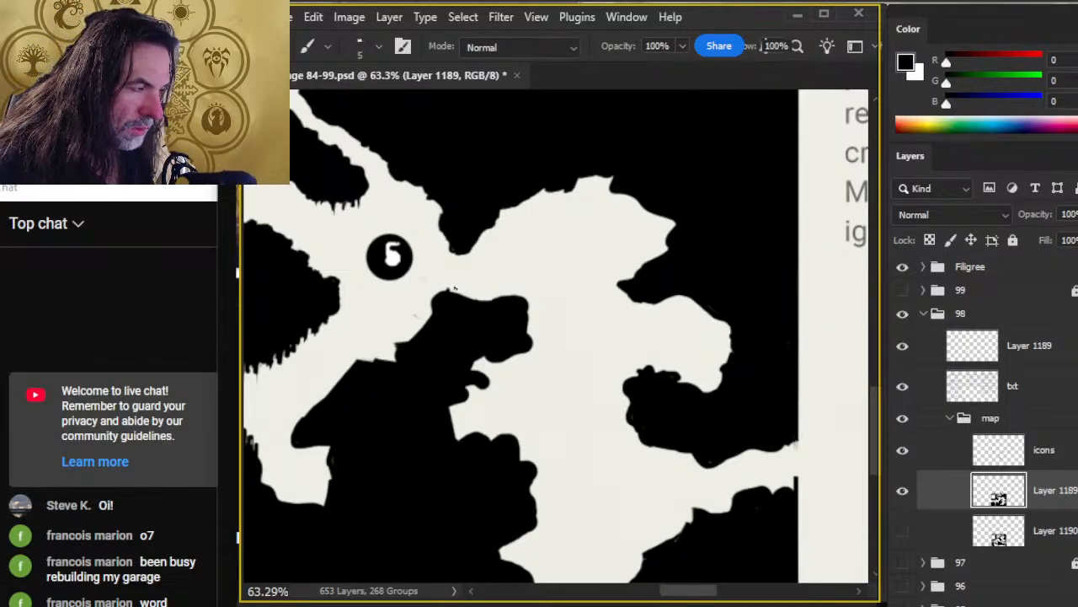
{"action": "mouse_move", "coordinate": [457, 295]}
{"action": "left_mouse_down"}
{"action": "mouse_move", "coordinate": [512, 295]}
{"action": "mouse_move", "coordinate": [494, 313]}
{"action": "mouse_move", "coordinate": [473, 308]}
{"action": "mouse_move", "coordinate": [477, 285]}
{"action": "left_mouse_up"}
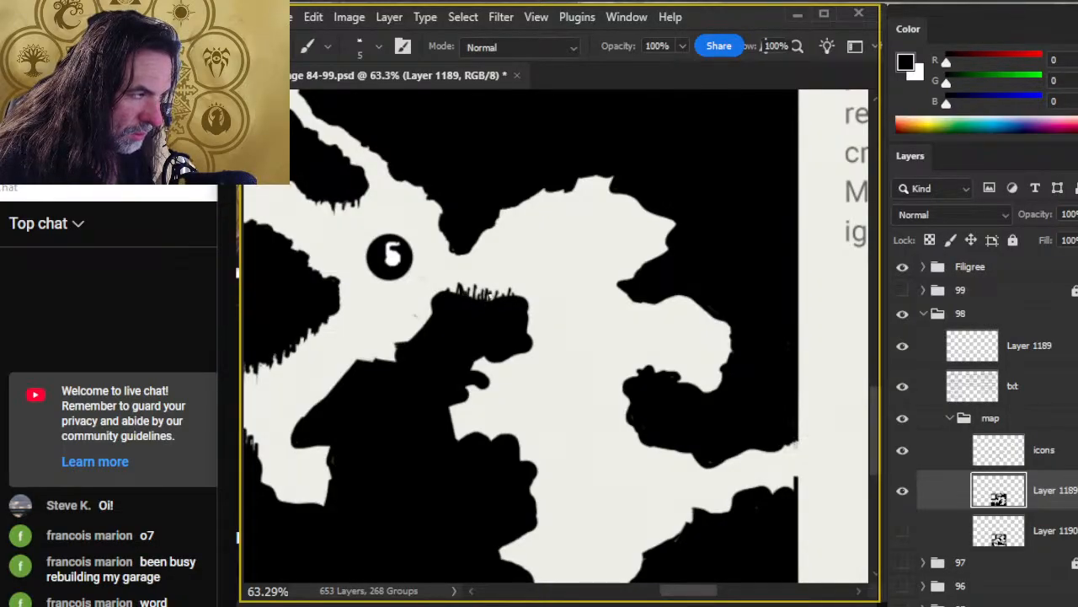
Step: Refine the new stalagmites right of marker 5 by alternating the 7 px eraser and 5 px brush
{"action": "key", "text": "e"}
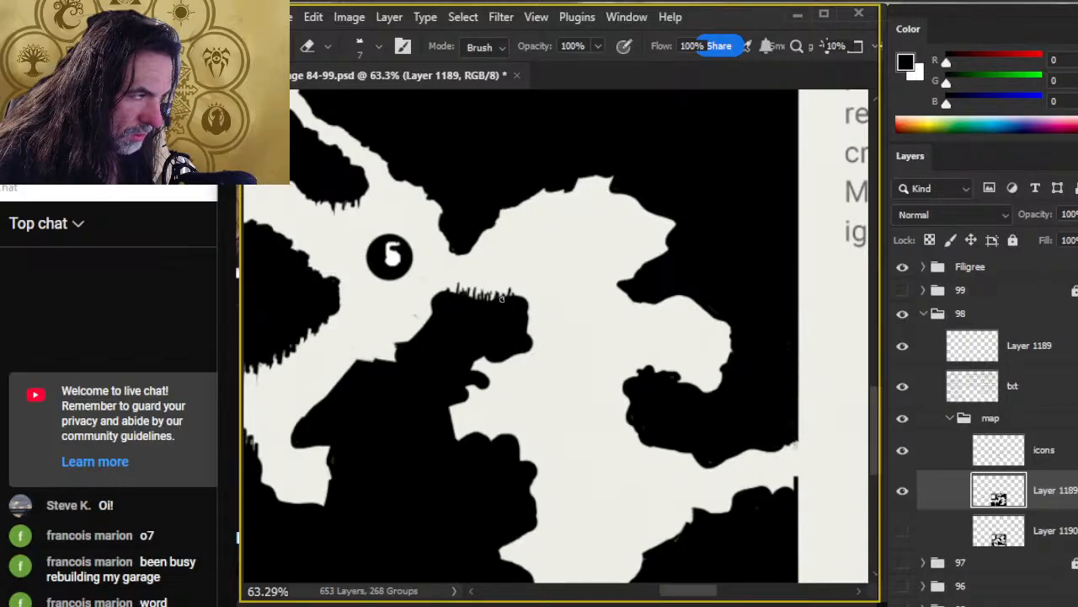
{"action": "key", "text": "b"}
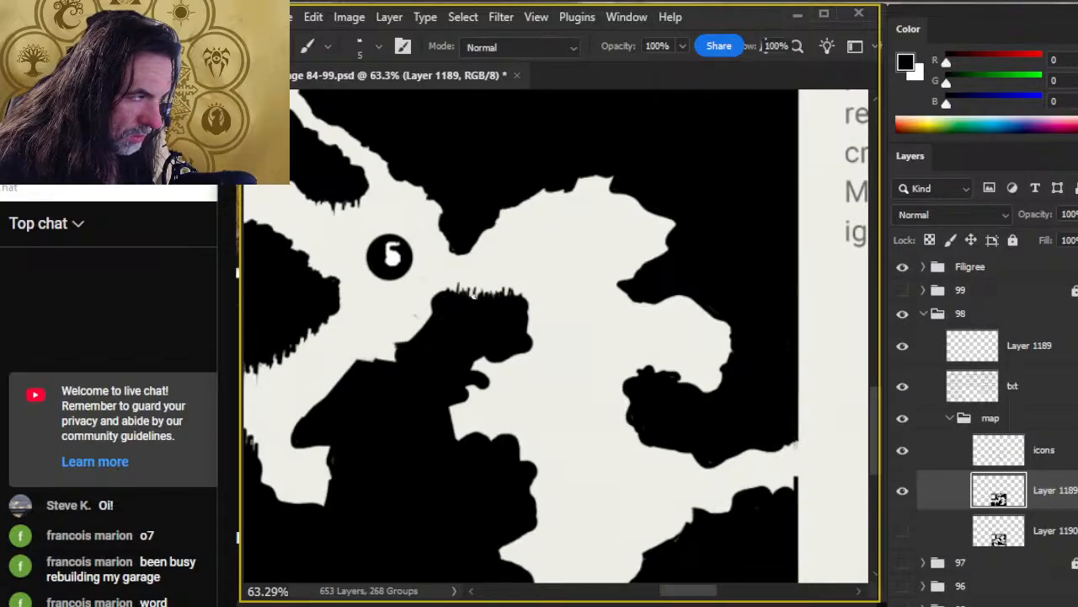
{"action": "key", "text": "e"}
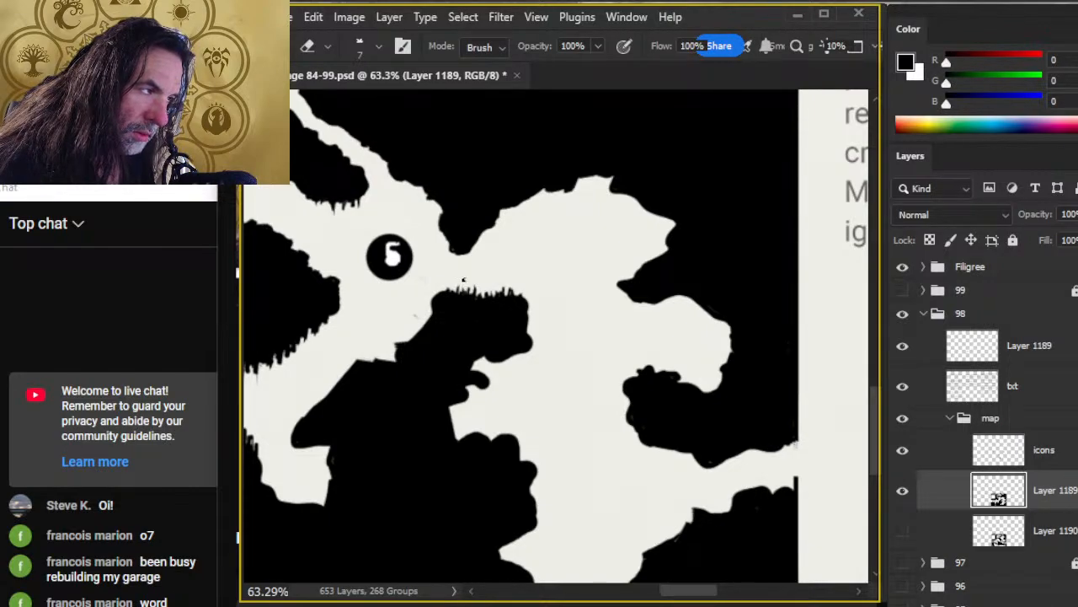
Step: Add small jagged strokes to the hanging rock point right of marker 5 with a 5 px brush
{"action": "key", "text": "b"}
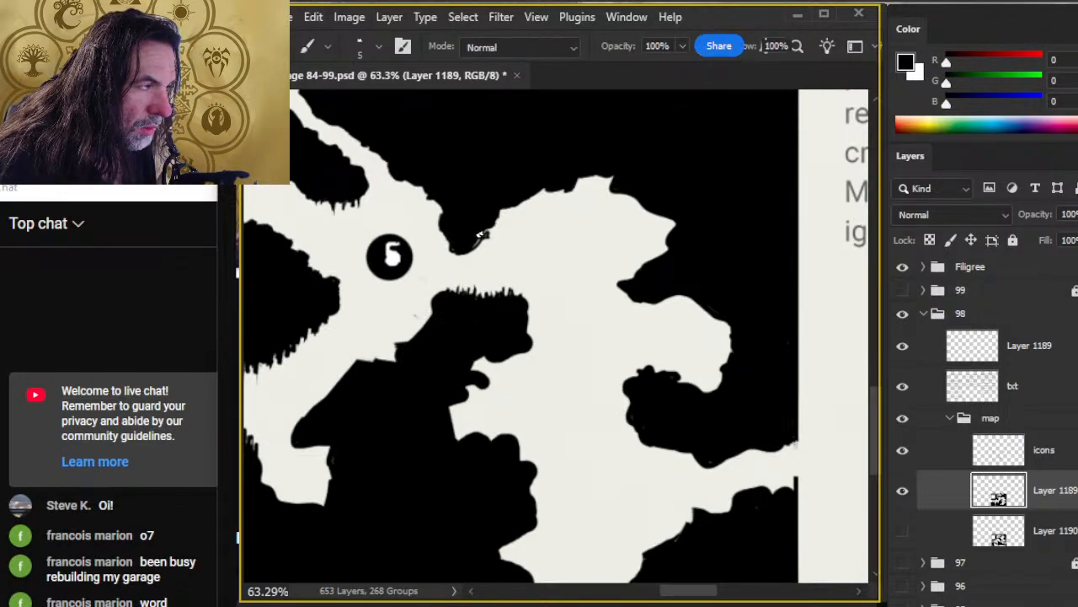
{"action": "mouse_move", "coordinate": [479, 235]}
{"action": "left_mouse_down"}
{"action": "mouse_move", "coordinate": [521, 208]}
{"action": "mouse_move", "coordinate": [494, 221]}
{"action": "mouse_move", "coordinate": [525, 321]}
{"action": "mouse_move", "coordinate": [437, 268]}
{"action": "mouse_move", "coordinate": [421, 236]}
{"action": "mouse_move", "coordinate": [478, 242]}
{"action": "mouse_move", "coordinate": [449, 254]}
{"action": "mouse_move", "coordinate": [482, 245]}
{"action": "left_mouse_up"}
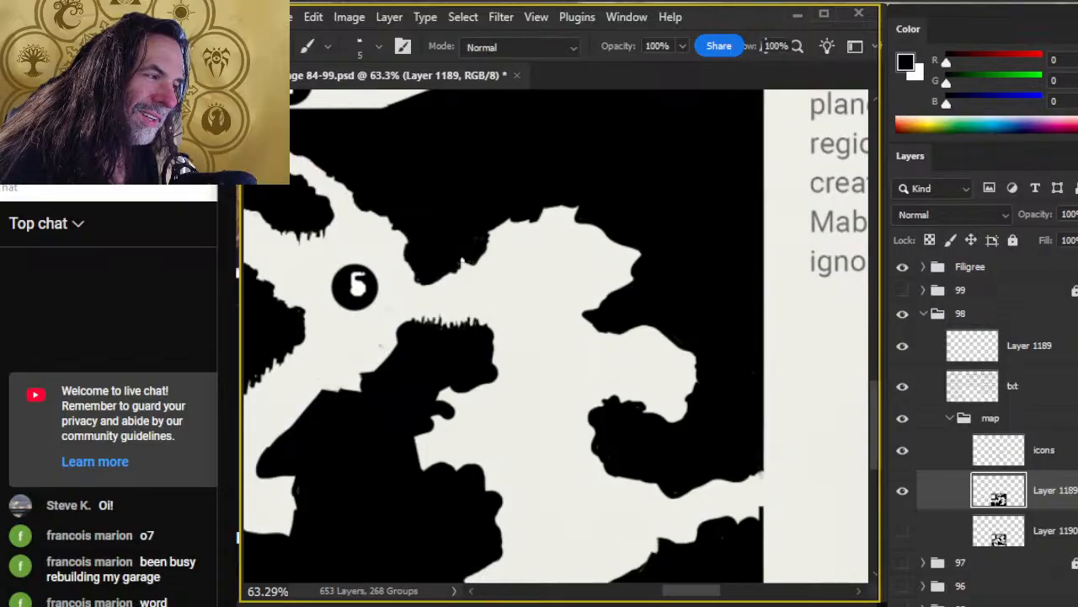
Step: Lasso the rock ceiling above the small side passage left of marker 5, move it down about 0.093 in, and deselect
{"action": "key", "text": "z"}
{"action": "left_click_drag", "start_coordinate": [431, 293], "coordinate": [413, 289]}
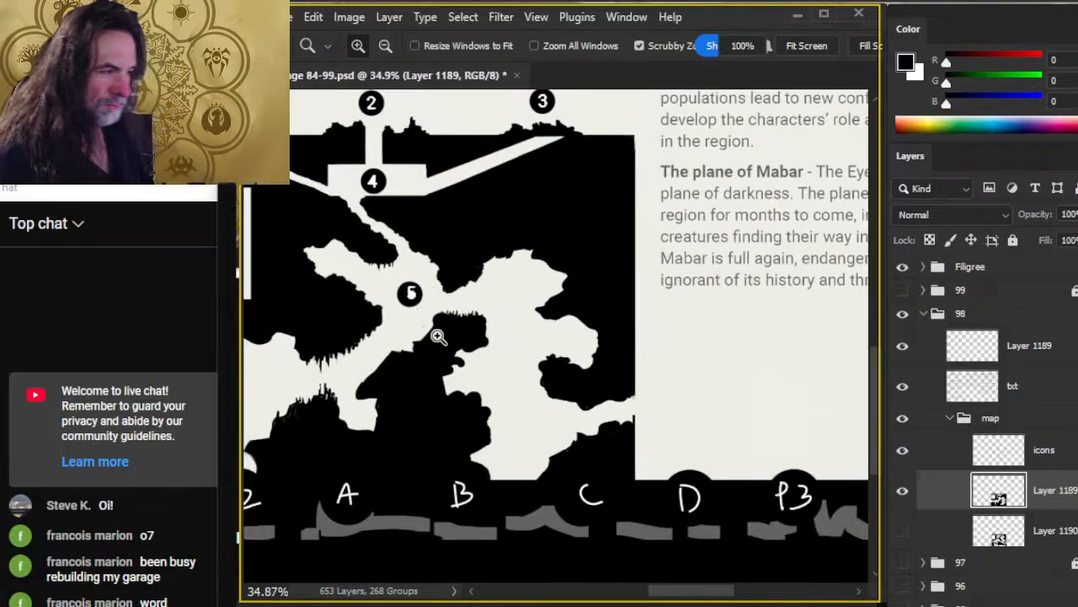
{"action": "left_click_drag", "start_coordinate": [463, 330], "coordinate": [358, 332]}
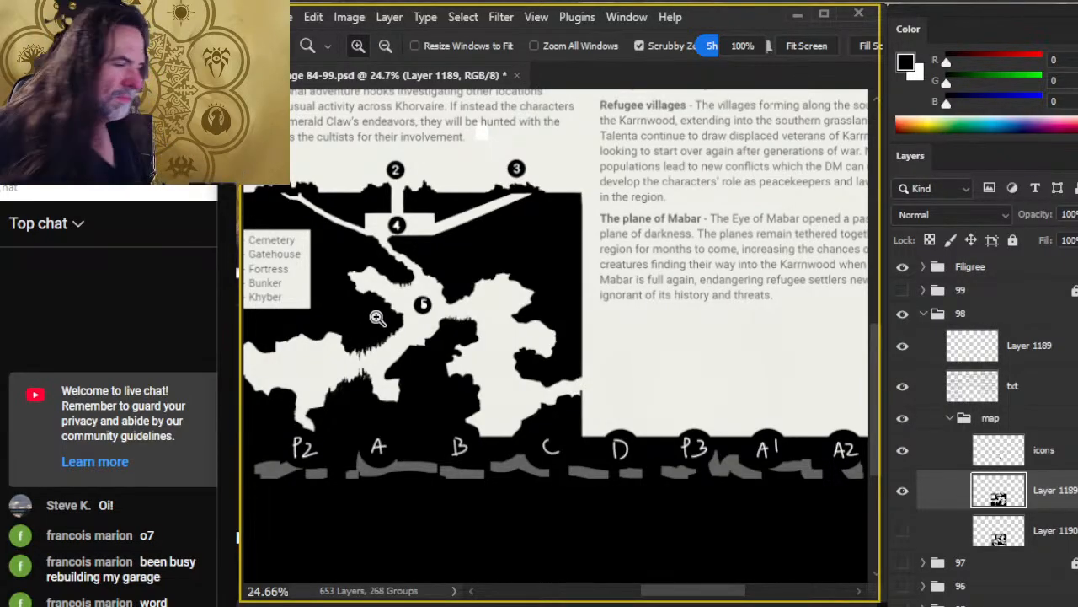
{"action": "left_click_drag", "start_coordinate": [341, 308], "coordinate": [396, 316]}
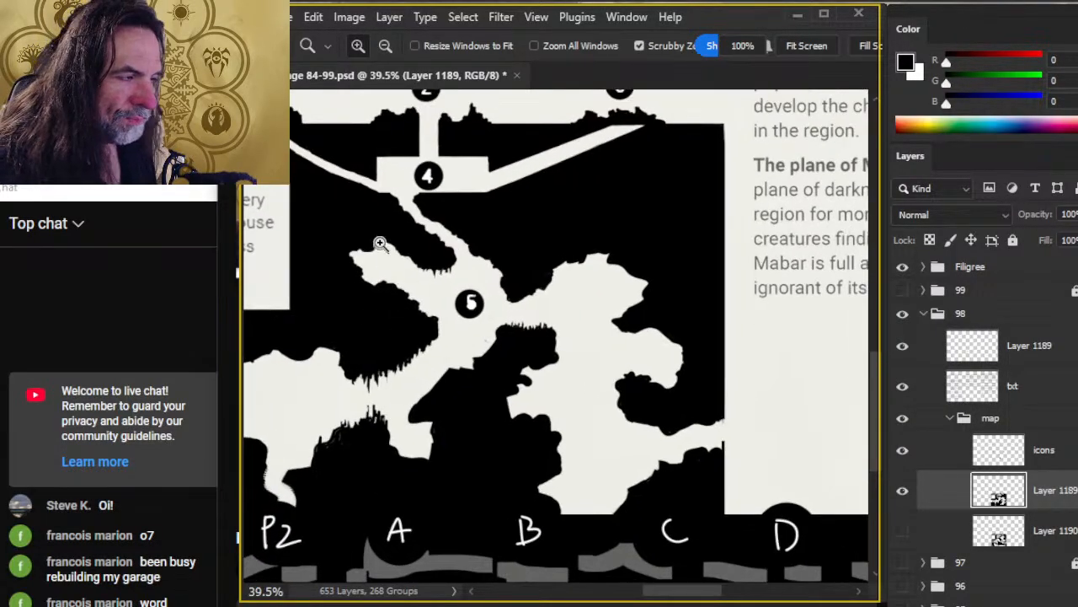
{"action": "key", "text": "l"}
{"action": "mouse_move", "coordinate": [387, 230]}
{"action": "left_mouse_down"}
{"action": "mouse_move", "coordinate": [306, 266]}
{"action": "mouse_move", "coordinate": [344, 308]}
{"action": "mouse_move", "coordinate": [398, 306]}
{"action": "mouse_move", "coordinate": [421, 257]}
{"action": "mouse_move", "coordinate": [355, 254]}
{"action": "left_mouse_up"}
{"action": "key", "text": "v"}
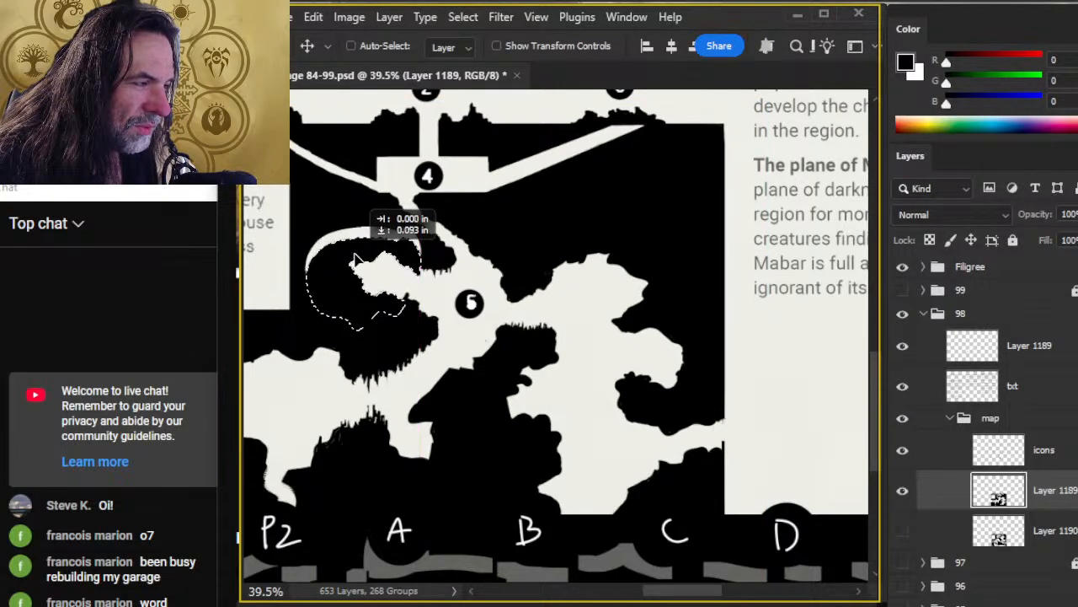
{"action": "key", "text": "ctrl+d"}
Step: Fill the white crescent gap above the shifted rock left of marker 5 with black
{"action": "key", "text": "l"}
{"action": "key", "text": "b"}
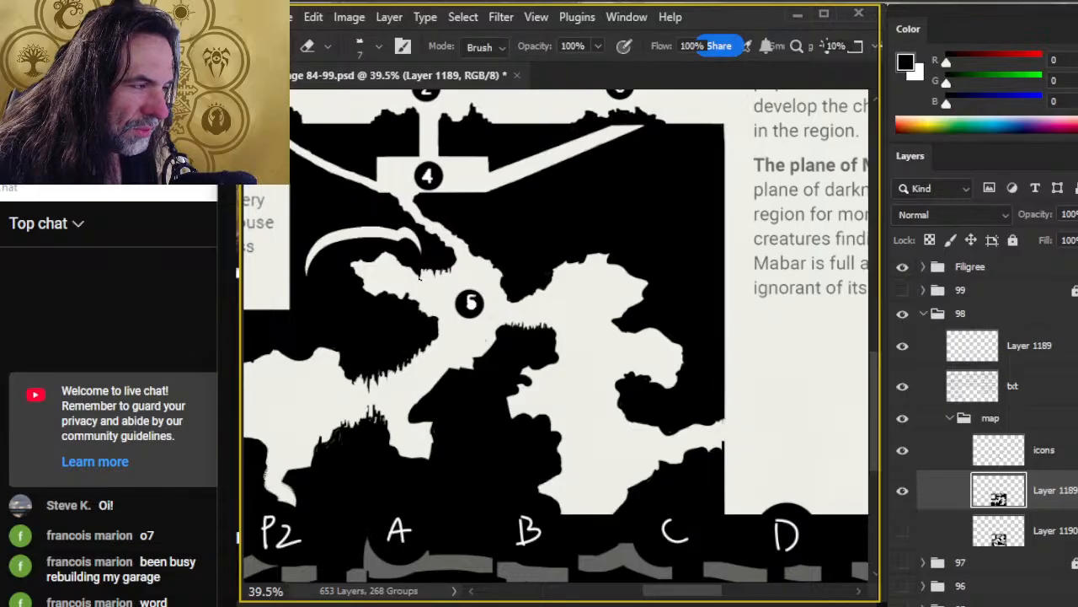
{"action": "key", "text": "b"}
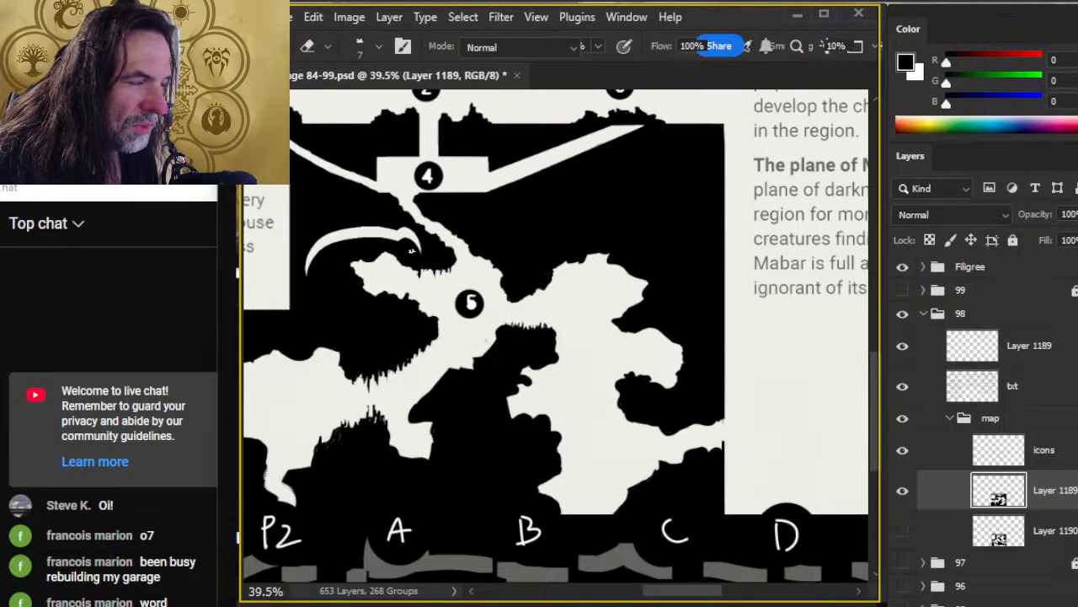
{"action": "key", "text": "g"}
{"action": "left_click", "coordinate": [383, 243]}
Step: Roughen the rock edges around the large cavern right of marker 5 with a 20 px black brush
{"action": "key", "text": "b"}
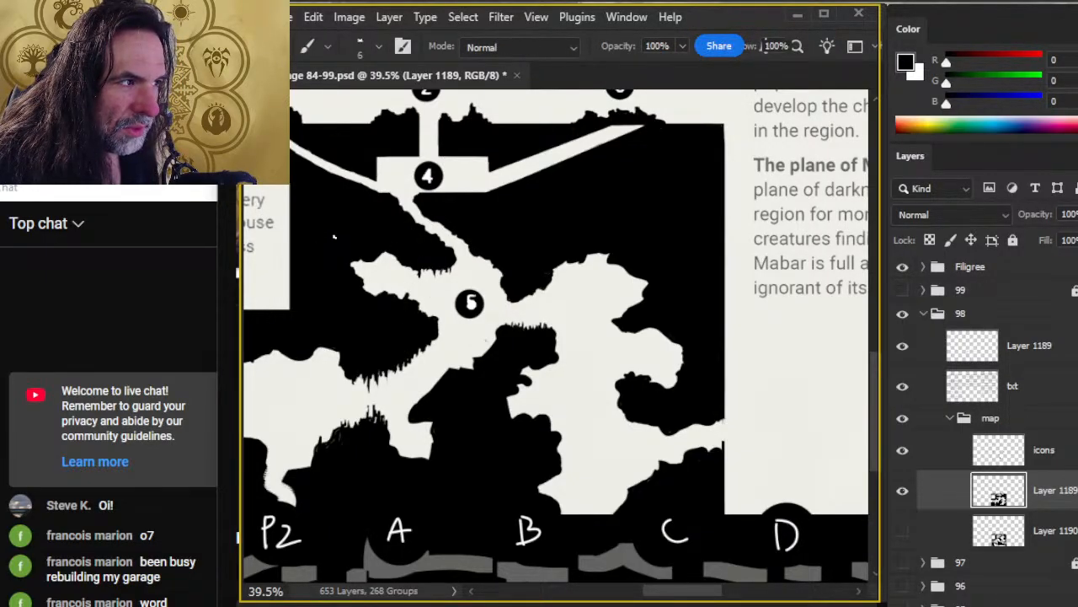
{"action": "key", "text": "bracketright"}
{"action": "key", "text": "bracketright"}
{"action": "key", "text": "bracketright"}
{"action": "key", "text": "bracketright"}
{"action": "key", "text": "bracketright"}
{"action": "key", "text": "bracketright"}
{"action": "key", "text": "bracketright"}
{"action": "key", "text": "bracketright"}
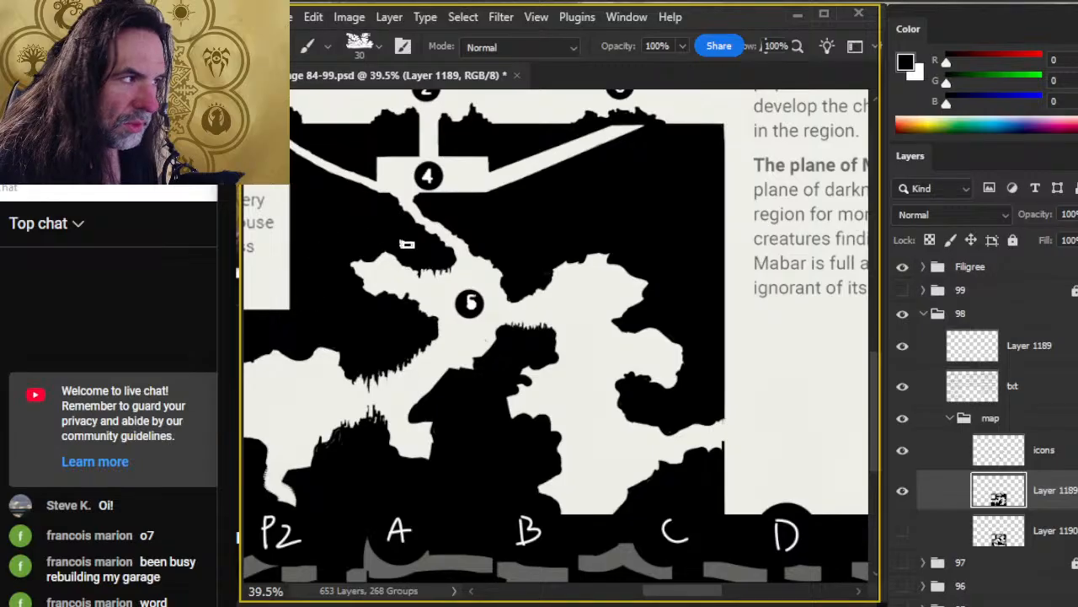
{"action": "key", "text": "z"}
{"action": "mouse_move", "coordinate": [374, 234]}
{"action": "left_mouse_down"}
{"action": "mouse_move", "coordinate": [433, 239]}
{"action": "mouse_move", "coordinate": [376, 231]}
{"action": "left_mouse_up"}
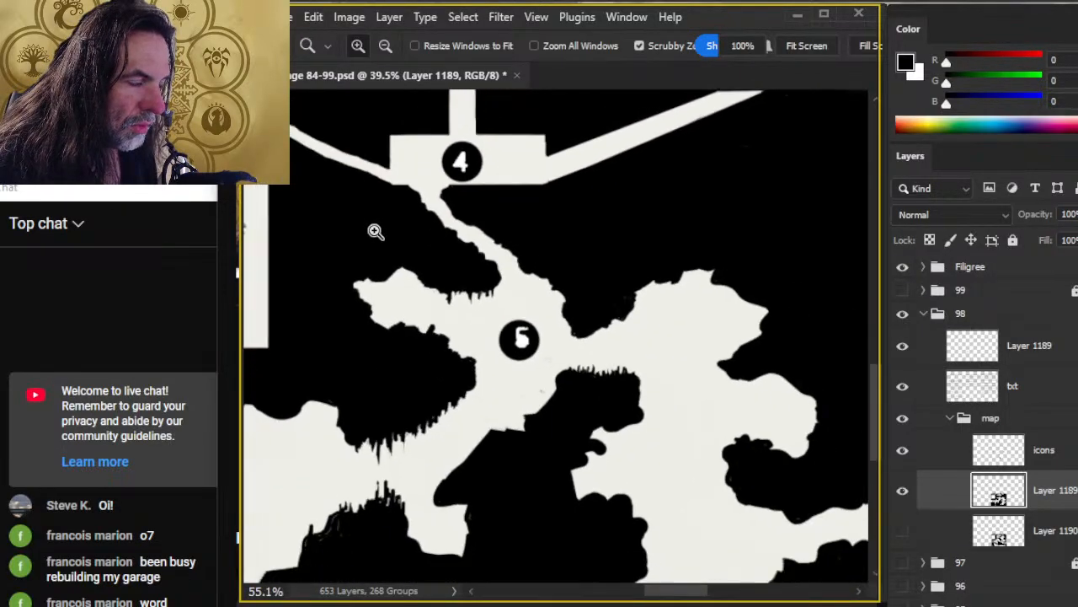
{"action": "left_click_drag", "start_coordinate": [420, 326], "coordinate": [386, 266]}
{"action": "key", "text": "b"}
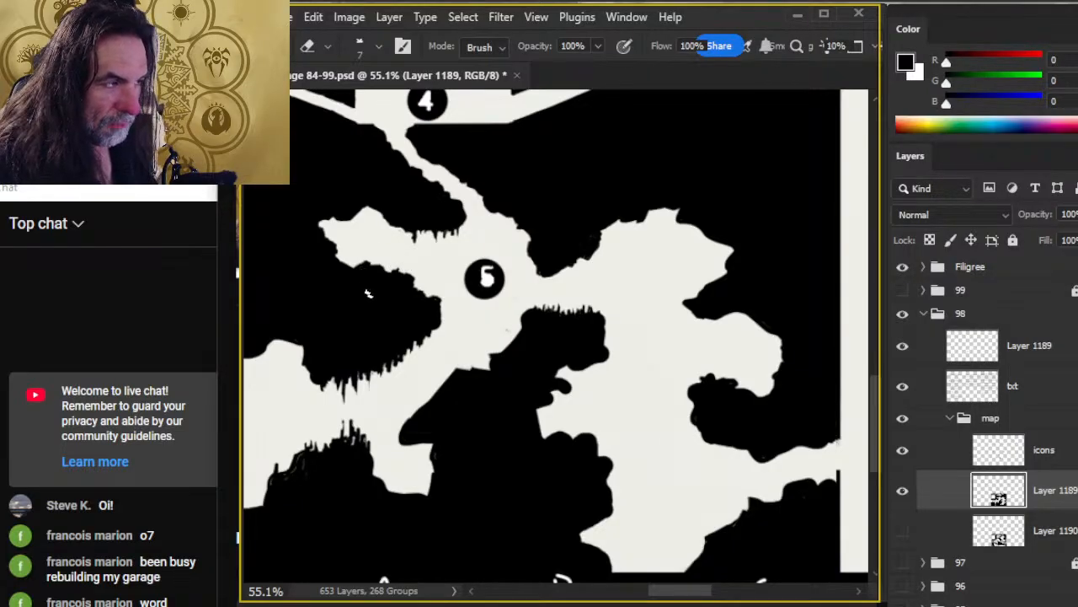
{"action": "key", "text": "z"}
{"action": "left_click_drag", "start_coordinate": [371, 293], "coordinate": [399, 345]}
{"action": "left_click_drag", "start_coordinate": [538, 382], "coordinate": [460, 341]}
{"action": "key", "text": "b"}
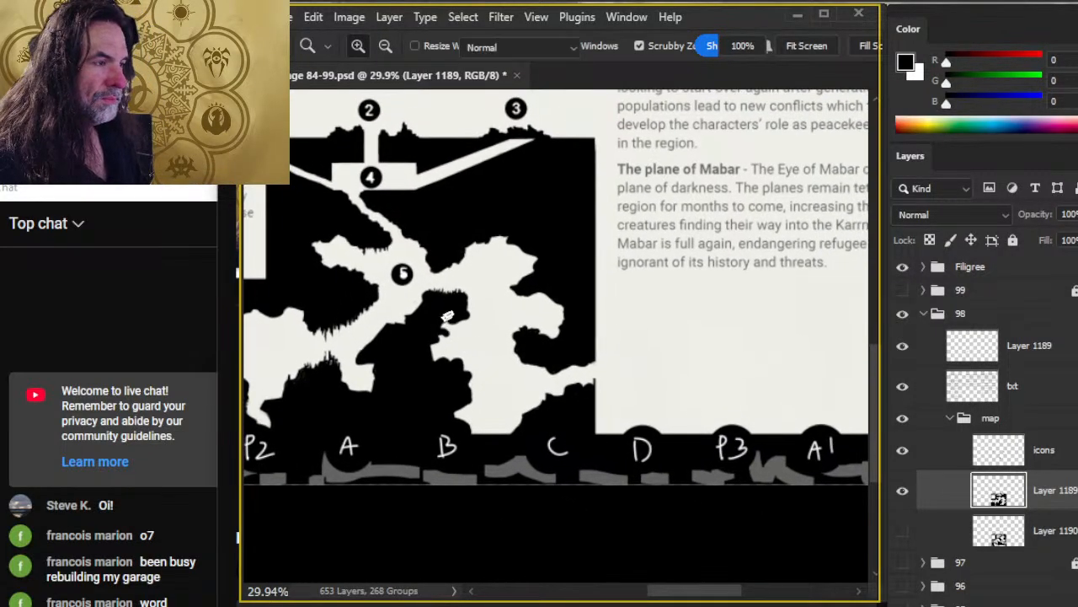
{"action": "key", "text": "bracketleft"}
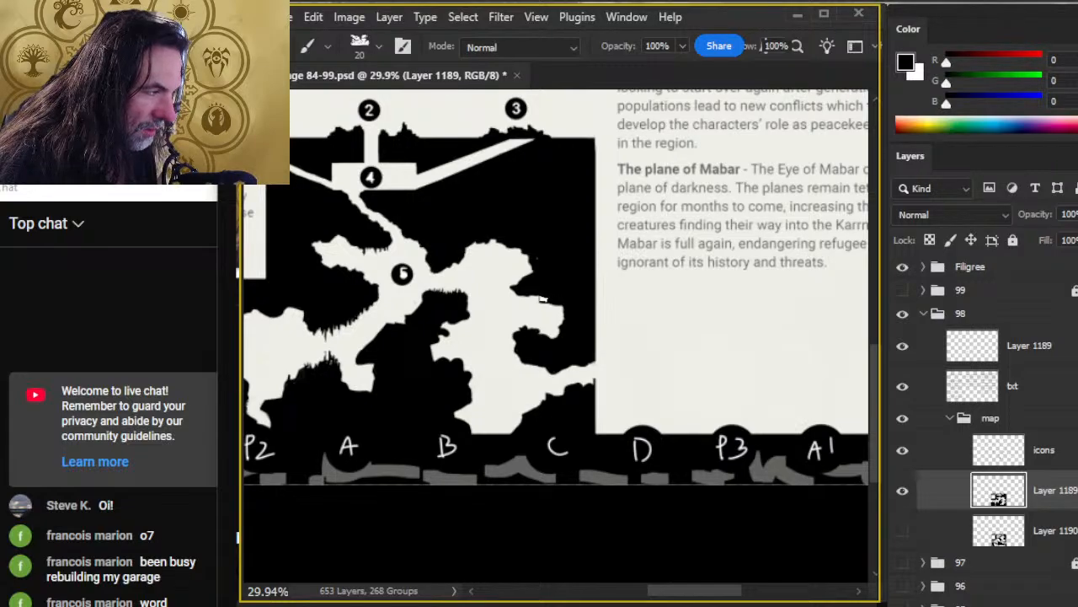
Step: Carve irregularities into the edge of the large cavern's right-hand lobe with a 25 px eraser
{"action": "key", "text": "e"}
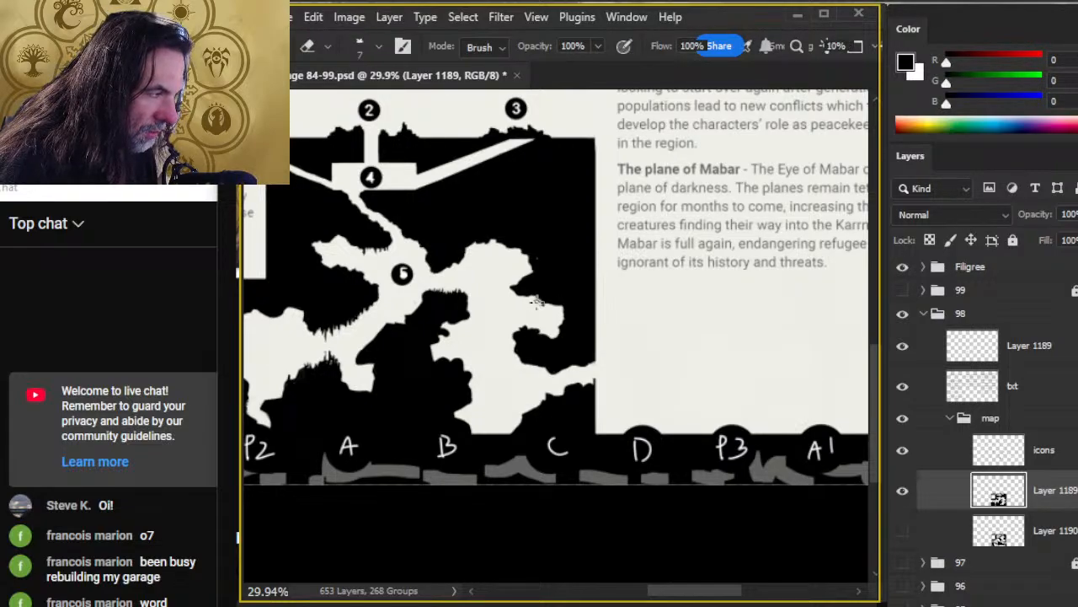
{"action": "key", "text": "bracketright"}
{"action": "key", "text": "bracketright"}
{"action": "key", "text": "bracketright"}
{"action": "key", "text": "bracketright"}
{"action": "key", "text": "bracketright"}
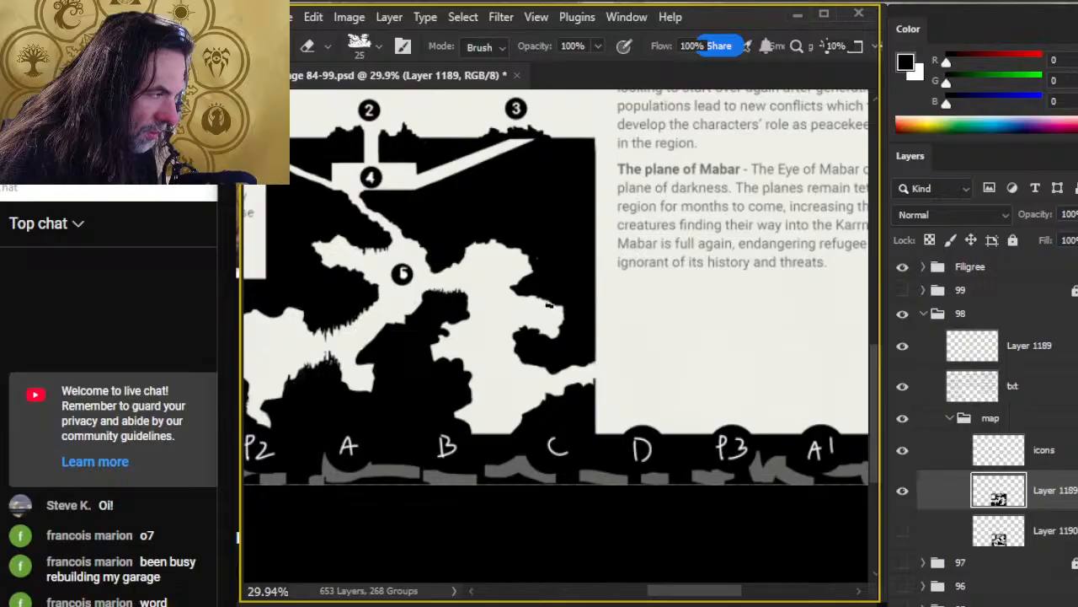
Step: Roughen the rock wall below marker 5 and carve the pocket there into a passage extending right, using the 20 px brush and 25 px eraser
{"action": "key", "text": "b"}
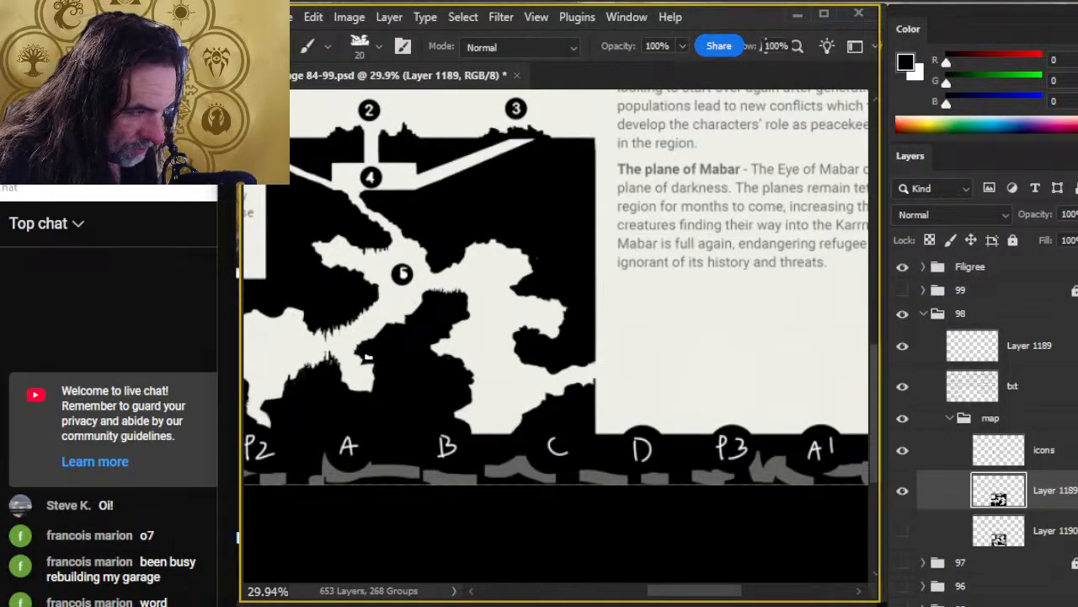
{"action": "key", "text": "e"}
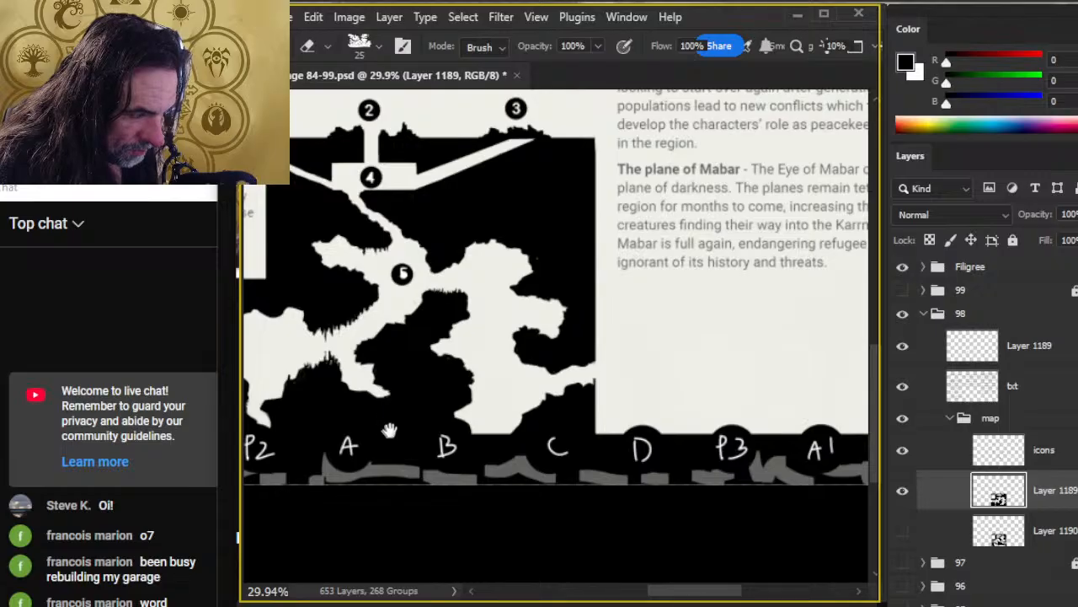
{"action": "mouse_move", "coordinate": [389, 430]}
{"action": "left_mouse_down"}
{"action": "mouse_move", "coordinate": [483, 341]}
{"action": "mouse_move", "coordinate": [483, 306]}
{"action": "mouse_move", "coordinate": [499, 294]}
{"action": "mouse_move", "coordinate": [506, 305]}
{"action": "mouse_move", "coordinate": [491, 314]}
{"action": "left_mouse_up"}
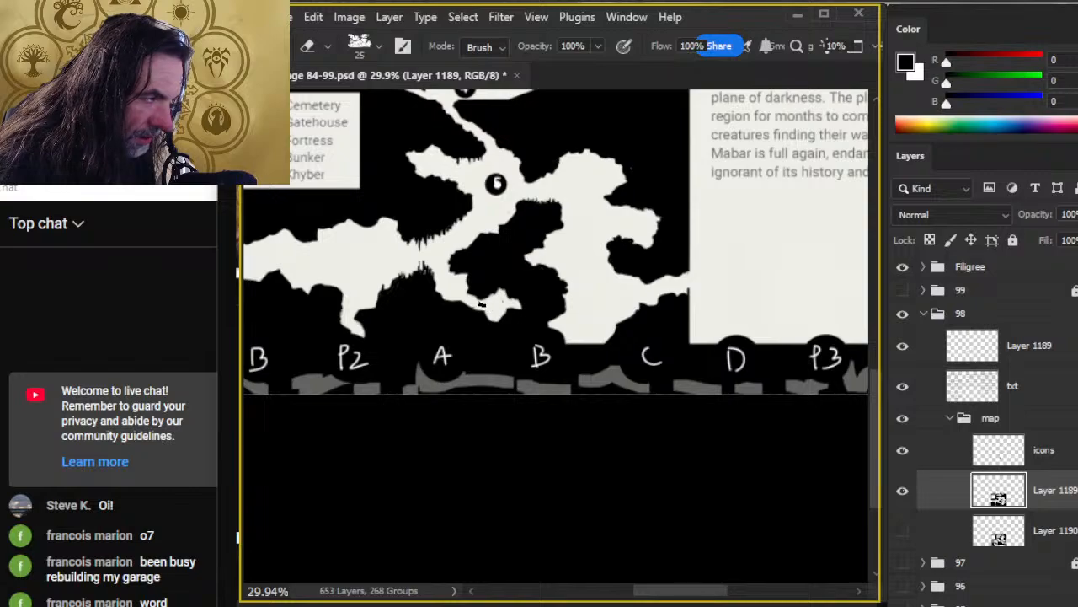
Step: Shape the new passage below marker 5 into a narrow tapering tunnel, alternating the 20 px brush and 25 px eraser
{"action": "key", "text": "b"}
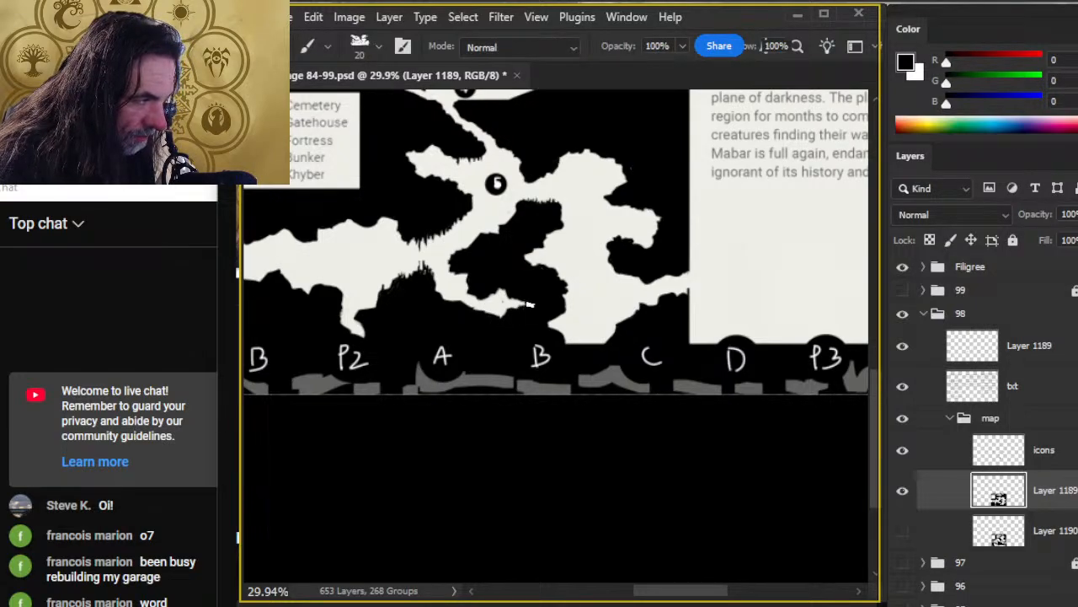
{"action": "key", "text": "e"}
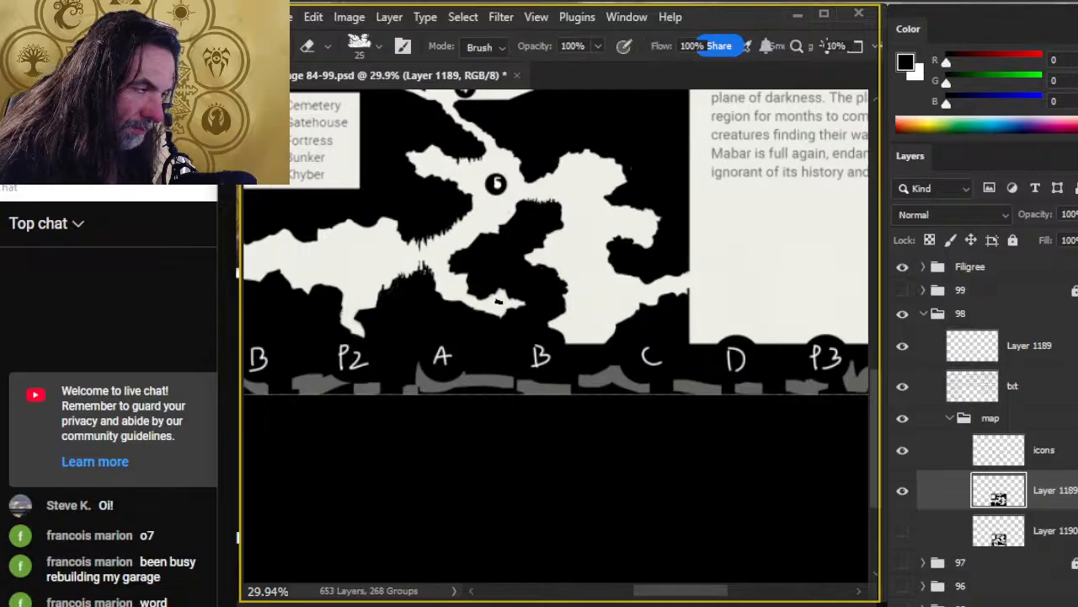
{"action": "key", "text": "b"}
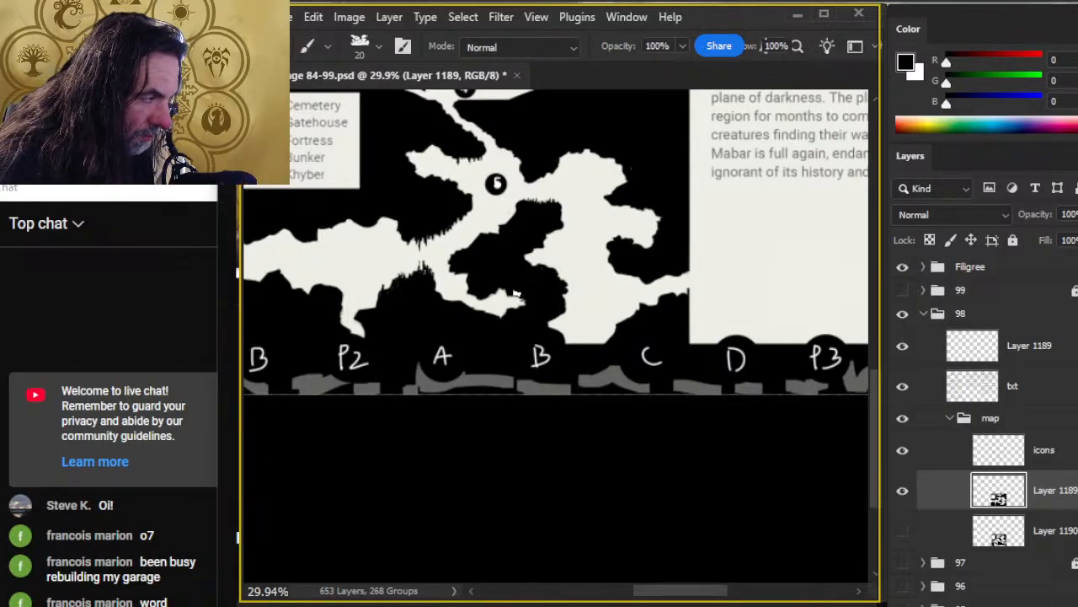
{"action": "key", "text": "e"}
{"action": "key", "text": "b"}
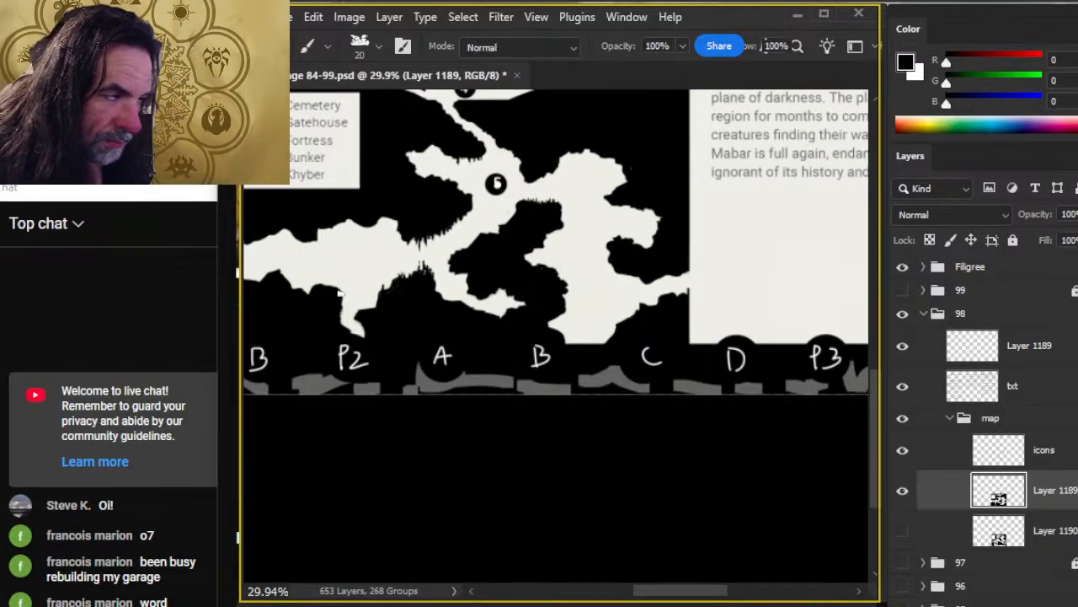
Step: Roughen the ceiling and floor of the left-hand passage with the 20 px brush and 25 px eraser
{"action": "key", "text": "e"}
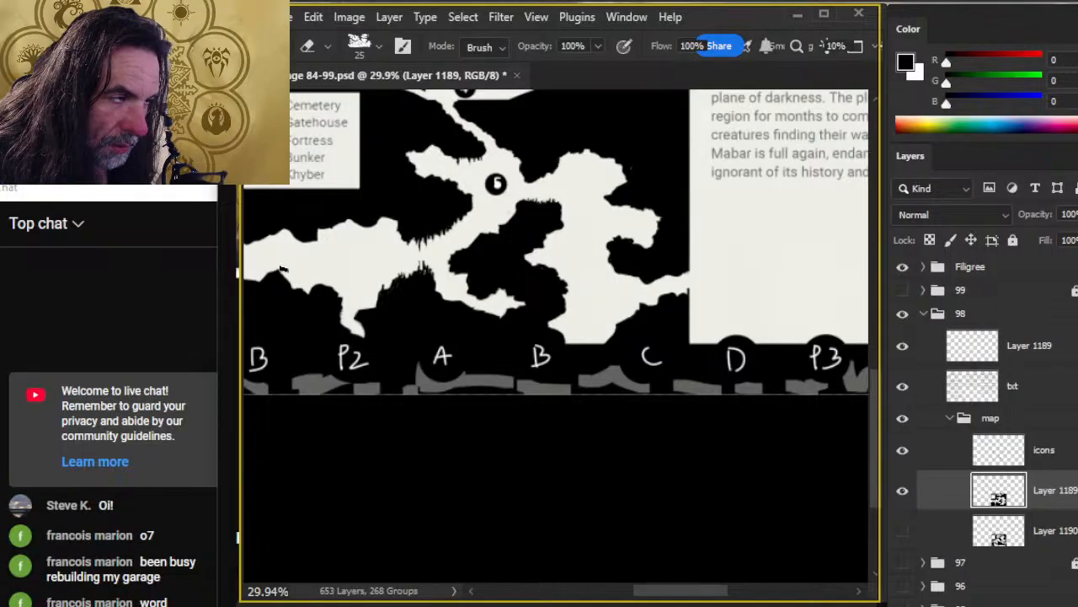
{"action": "left_click_drag", "start_coordinate": [289, 255], "coordinate": [373, 288]}
{"action": "key", "text": "b"}
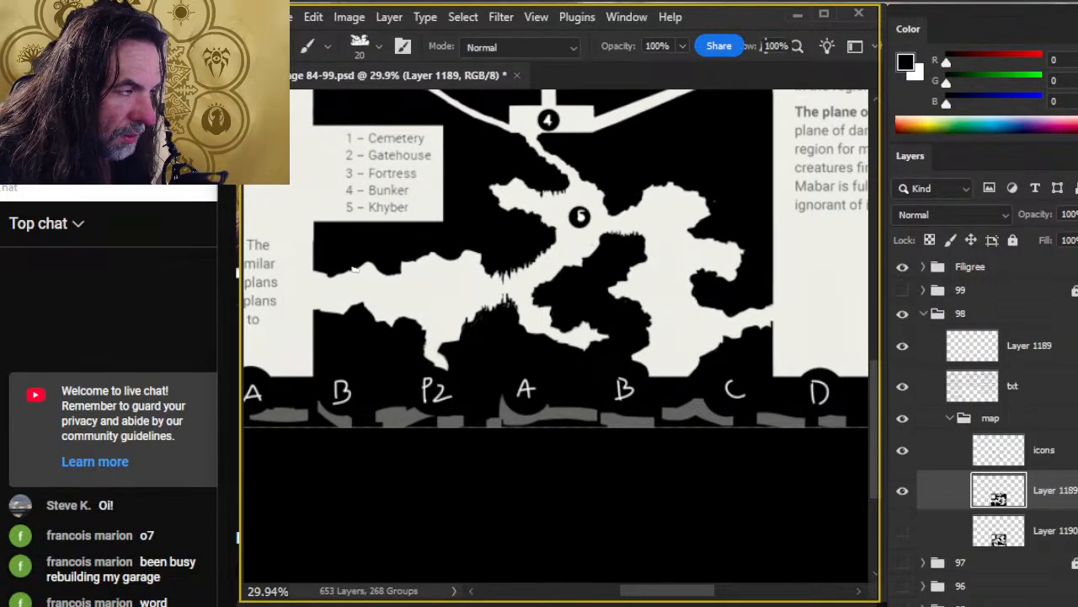
{"action": "left_click_drag", "start_coordinate": [388, 266], "coordinate": [450, 257]}
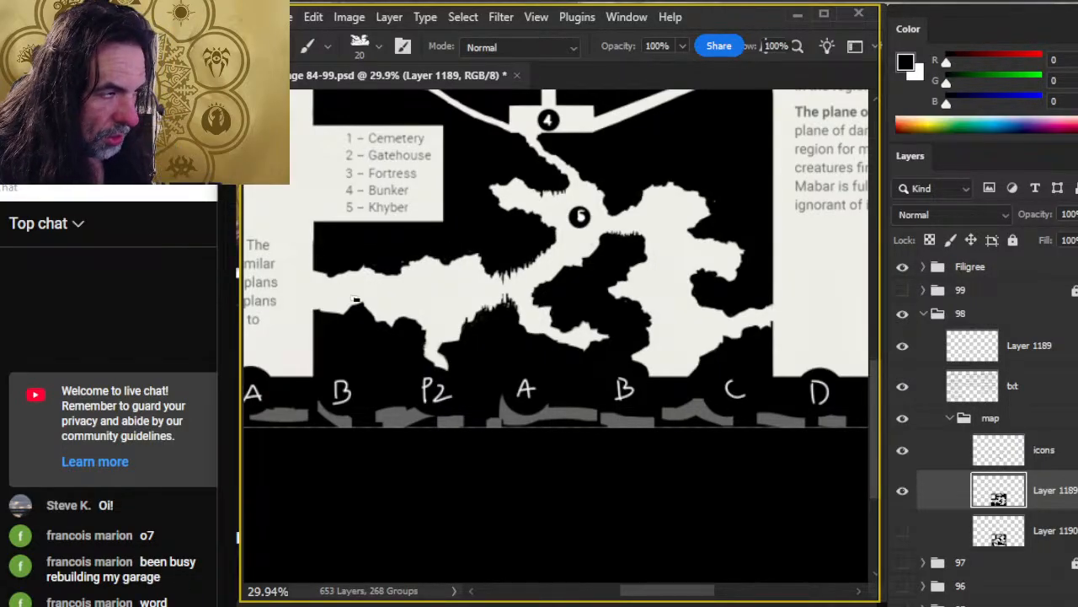
{"action": "mouse_move", "coordinate": [330, 319]}
{"action": "left_mouse_down"}
{"action": "mouse_move", "coordinate": [347, 308]}
{"action": "mouse_move", "coordinate": [350, 330]}
{"action": "left_mouse_up"}
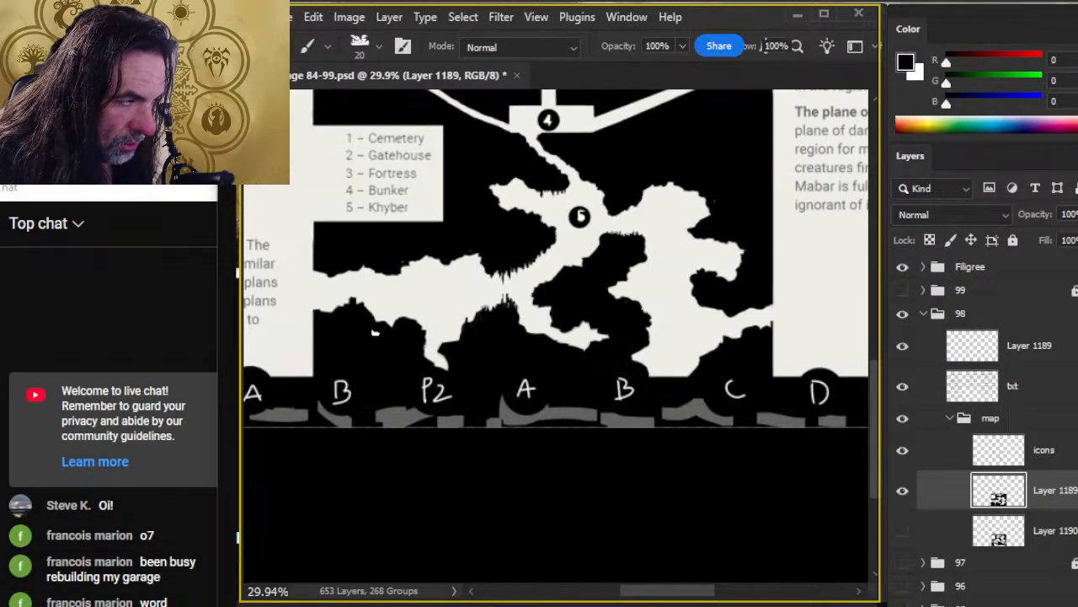
{"action": "key", "text": "e"}
Step: Paint thin stalactites on the left-hand passage's ceiling and small spikes on its floor mound with a 7 px brush
{"action": "key", "text": "b"}
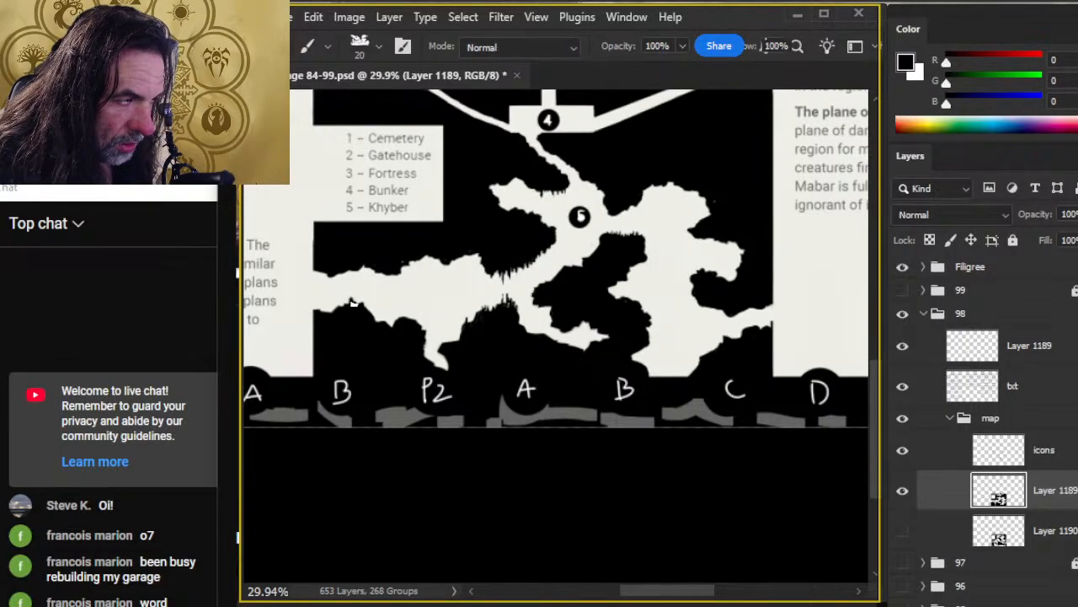
{"action": "key", "text": "bracketleft"}
{"action": "key", "text": "bracketleft"}
{"action": "key", "text": "bracketleft"}
{"action": "key", "text": "bracketleft"}
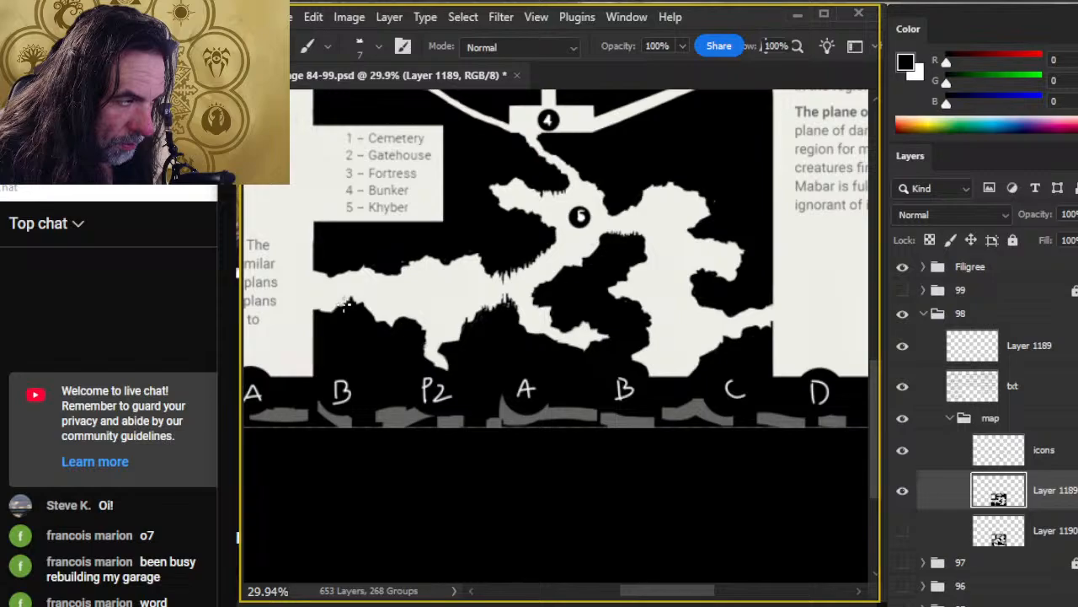
{"action": "mouse_move", "coordinate": [379, 270]}
{"action": "left_mouse_down"}
{"action": "mouse_move", "coordinate": [379, 281]}
{"action": "mouse_move", "coordinate": [404, 287]}
{"action": "left_mouse_up"}
{"action": "key", "text": "e"}
{"action": "key", "text": "b"}
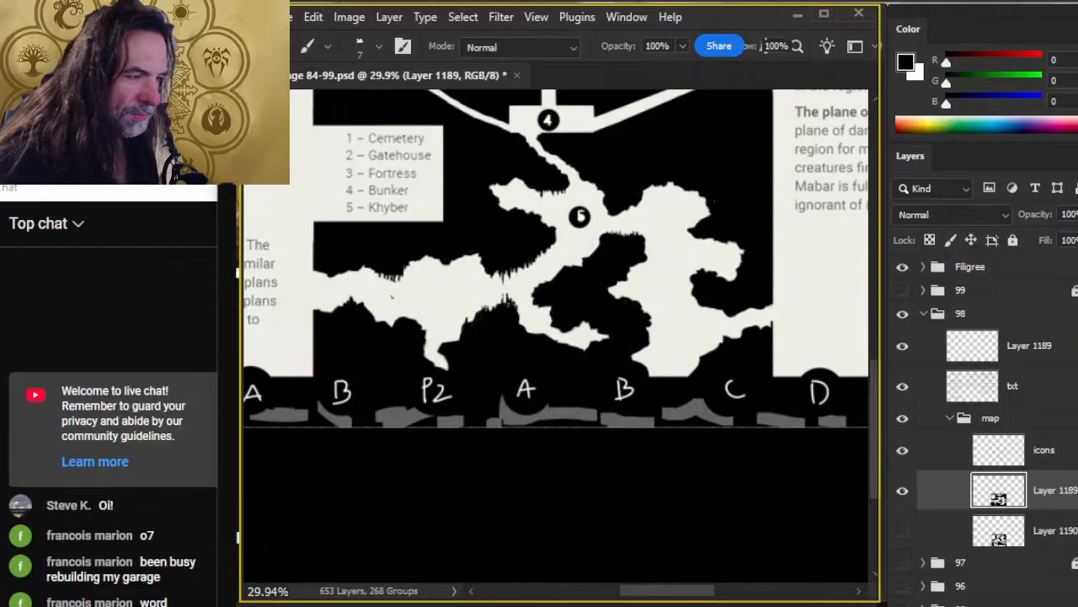
Step: Refine the left-hand passage's rock edges and stalactites, alternating the 25 px eraser and 7 px brush
{"action": "key", "text": "z"}
{"action": "left_click_drag", "start_coordinate": [371, 282], "coordinate": [414, 284]}
{"action": "key", "text": "e"}
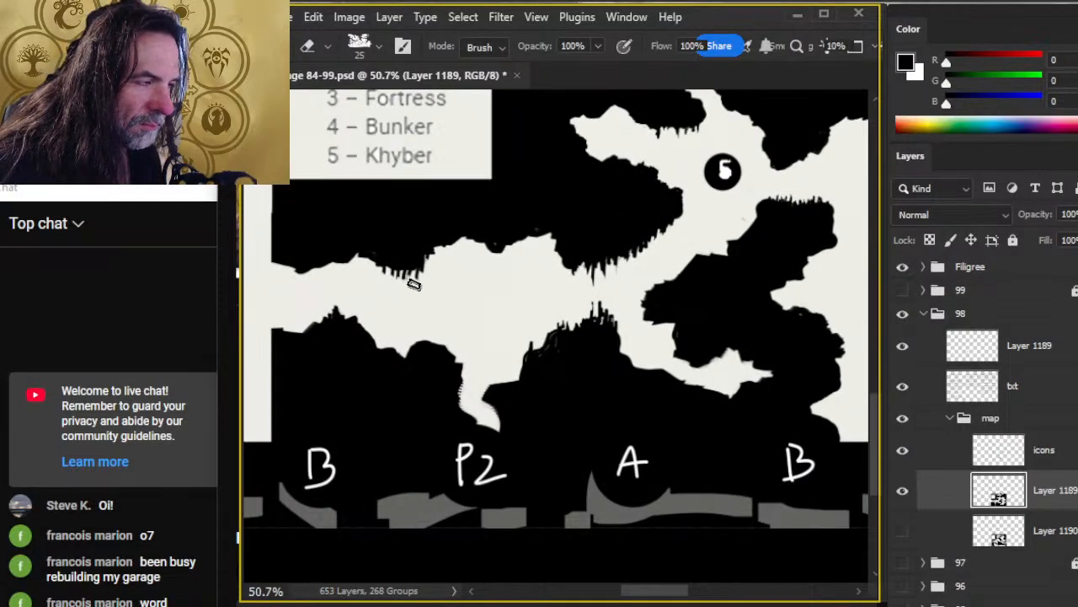
{"action": "key", "text": "b"}
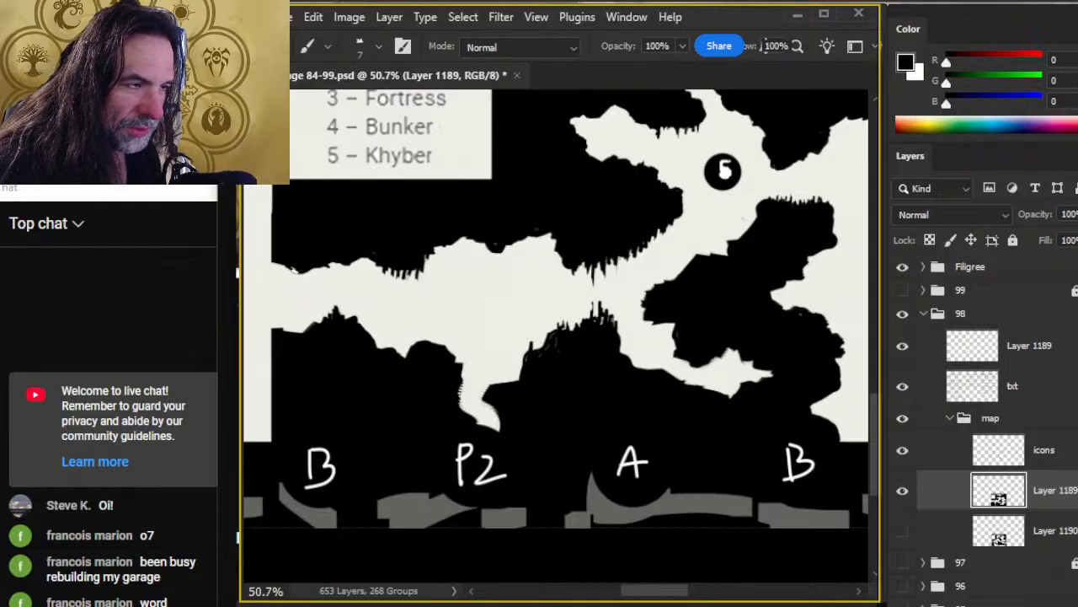
{"action": "key", "text": "e"}
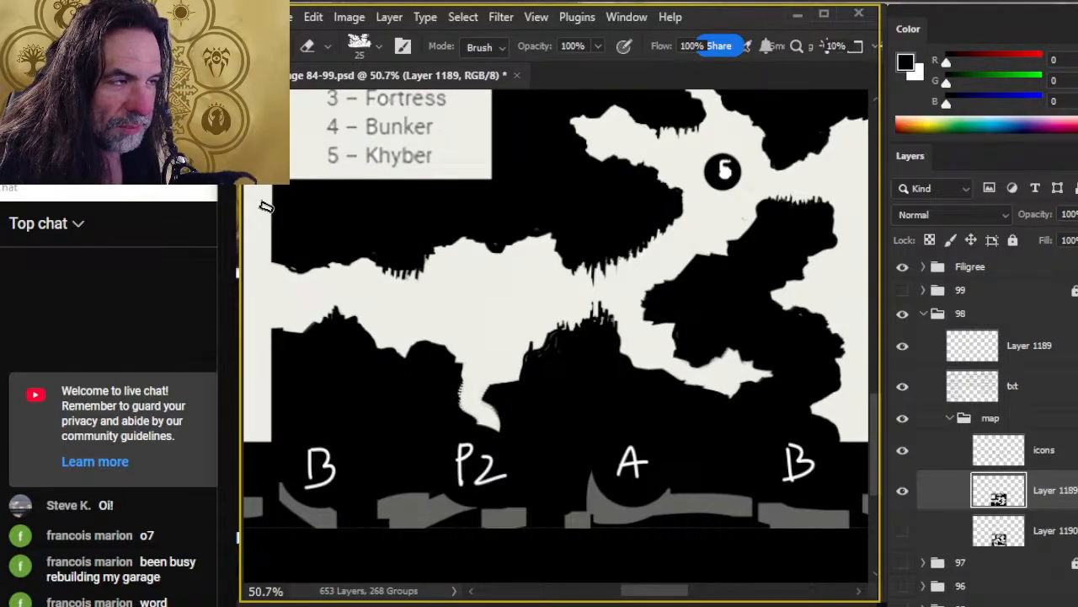
Step: Trim the left border of the black rock area straight with the eraser, enlarging it from 25 to 40 px
{"action": "mouse_move", "coordinate": [267, 206]}
{"action": "left_mouse_down"}
{"action": "mouse_move", "coordinate": [264, 254]}
{"action": "mouse_move", "coordinate": [257, 187]}
{"action": "left_mouse_up"}
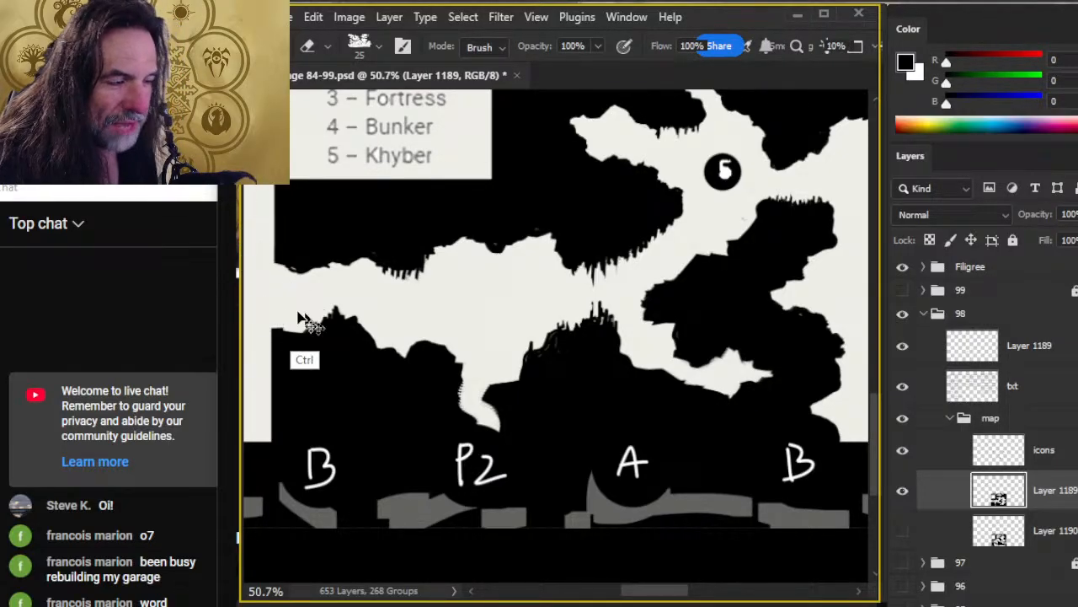
{"action": "scroll", "coordinate": [337, 325], "scroll_direction": "up", "scroll_amount": 1}
{"action": "scroll", "coordinate": [337, 326], "scroll_direction": "left", "scroll_amount": 3}
{"action": "key", "text": "b"}
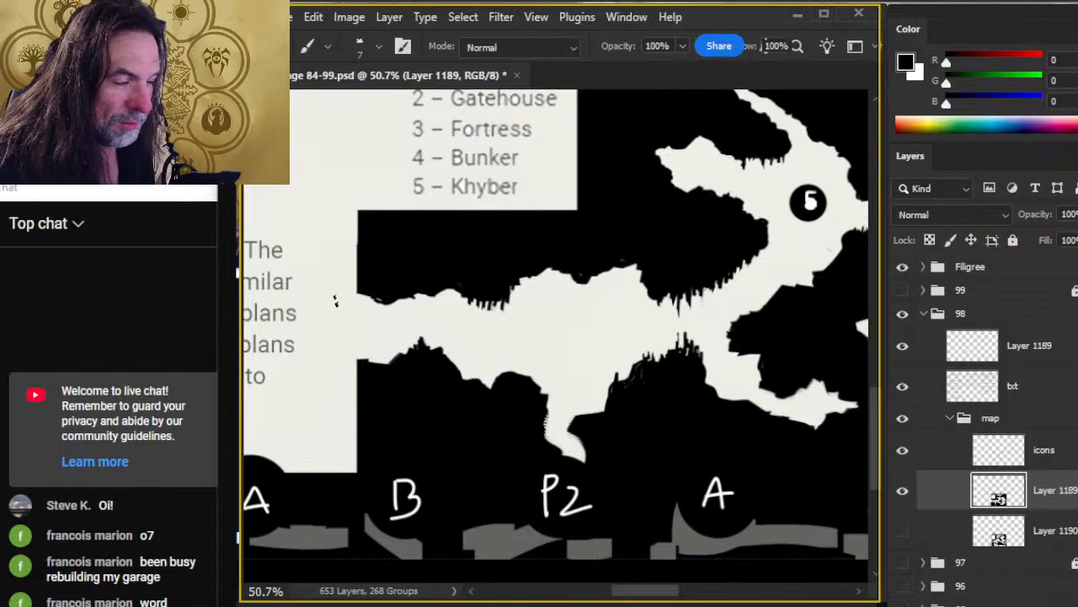
{"action": "key", "text": "e"}
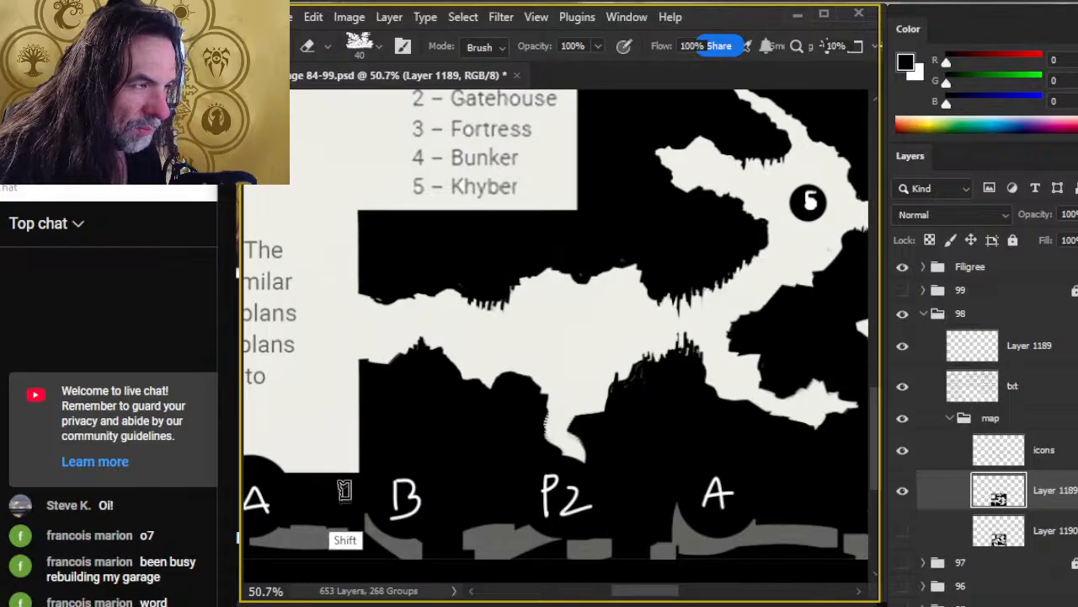
{"action": "scroll", "coordinate": [337, 472], "scroll_direction": "up", "scroll_amount": 5}
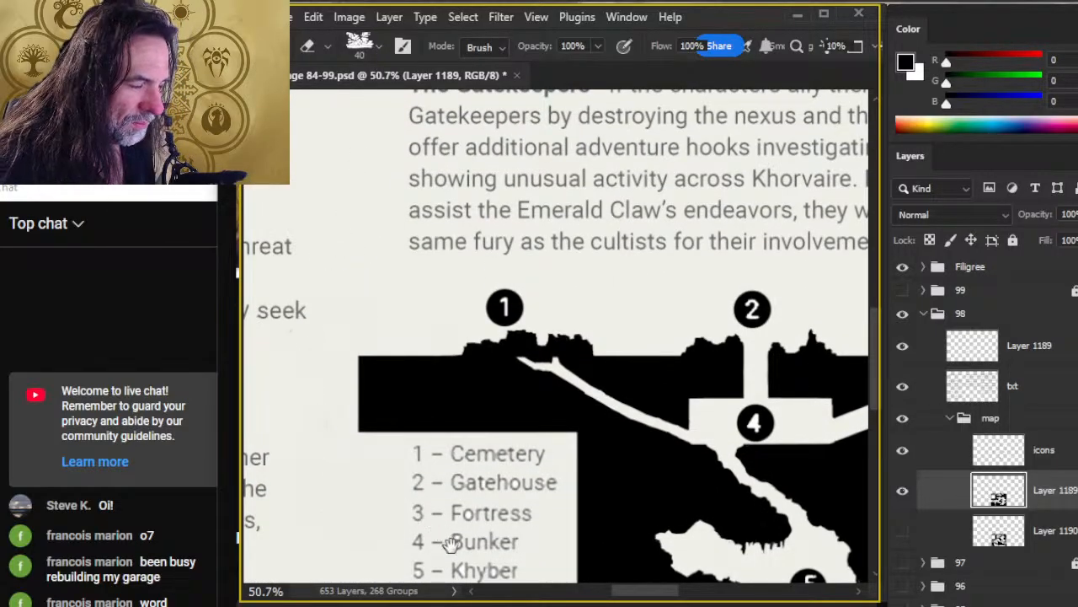
{"action": "left_click_drag", "start_coordinate": [446, 542], "coordinate": [443, 199]}
Step: Extend the row of stalactites and smooth the ceiling contour of the left-hand passage with a 7 px brush
{"action": "key", "text": "b"}
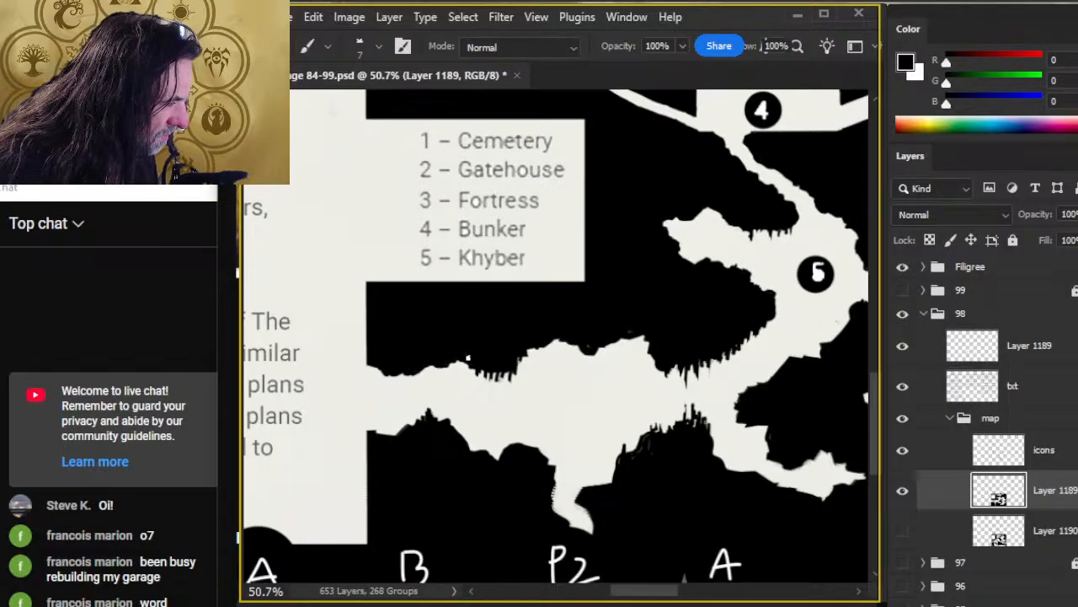
{"action": "left_click_drag", "start_coordinate": [493, 373], "coordinate": [533, 353]}
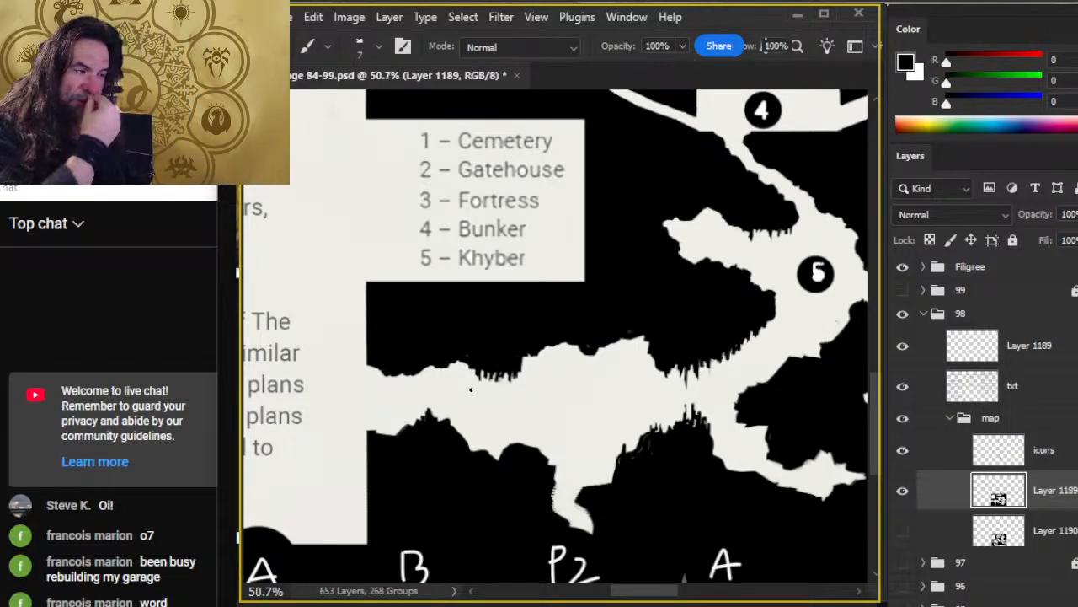
{"action": "mouse_move", "coordinate": [477, 370]}
{"action": "left_mouse_down"}
{"action": "mouse_move", "coordinate": [493, 377]}
{"action": "mouse_move", "coordinate": [543, 358]}
{"action": "mouse_move", "coordinate": [548, 373]}
{"action": "mouse_move", "coordinate": [546, 347]}
{"action": "left_mouse_up"}
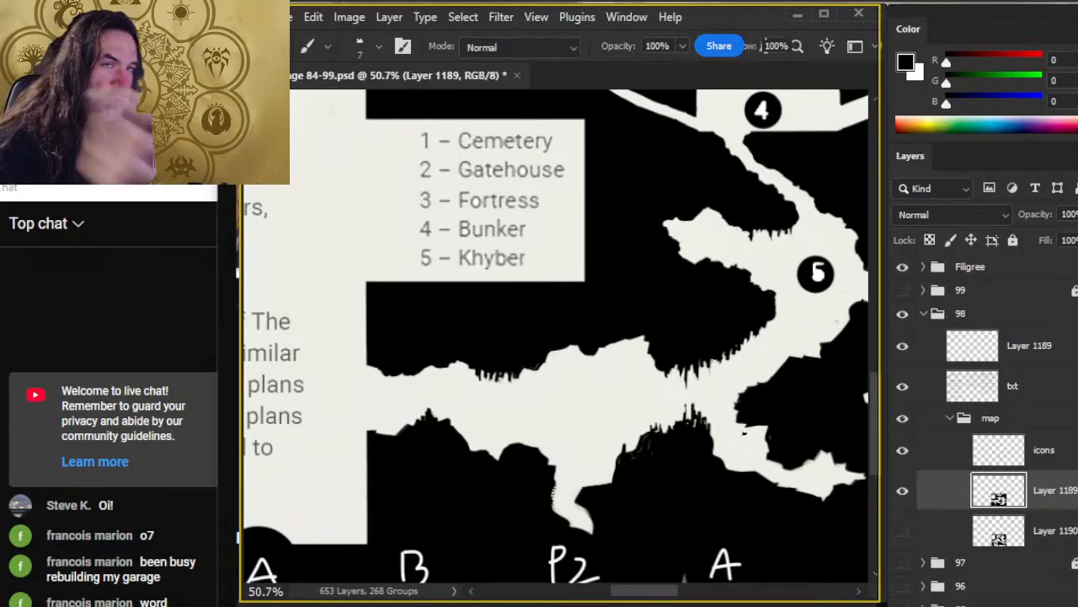
{"action": "mouse_move", "coordinate": [610, 345]}
{"action": "left_mouse_down"}
{"action": "mouse_move", "coordinate": [660, 357]}
{"action": "mouse_move", "coordinate": [624, 342]}
{"action": "mouse_move", "coordinate": [640, 347]}
{"action": "left_mouse_up"}
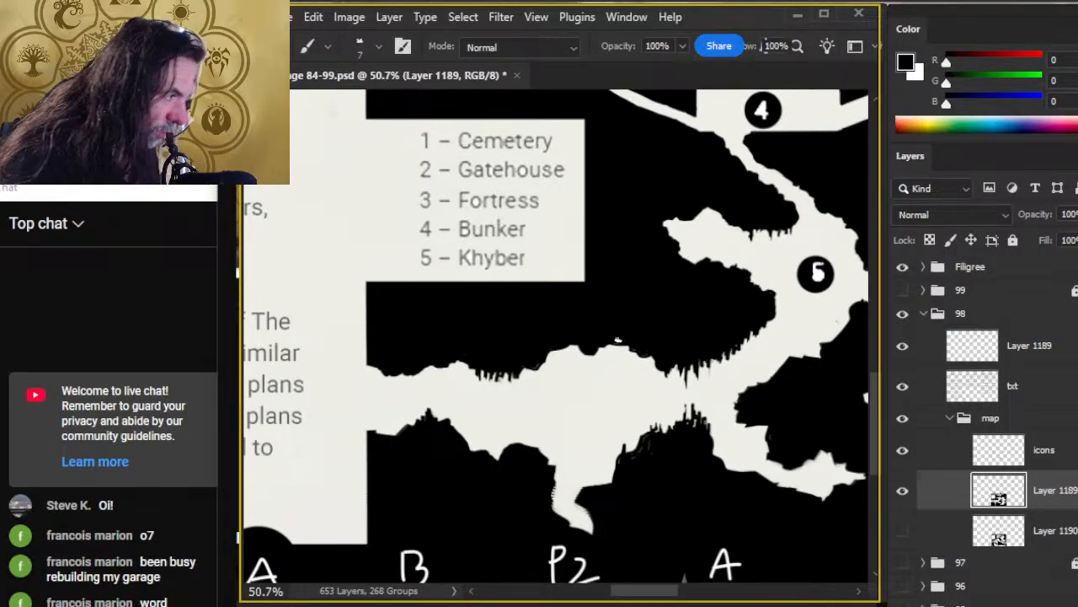
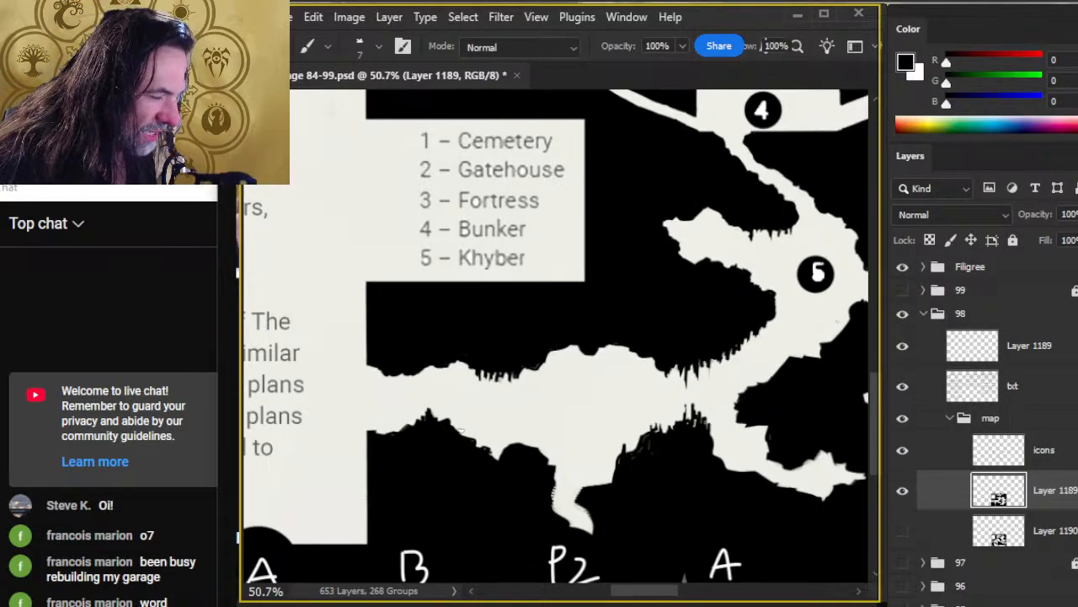
Step: Add fine stalactites and floor spikes near the left-hand passage's outer end with a 5 px brush, touching up with the 40 px eraser
{"action": "key", "text": "b"}
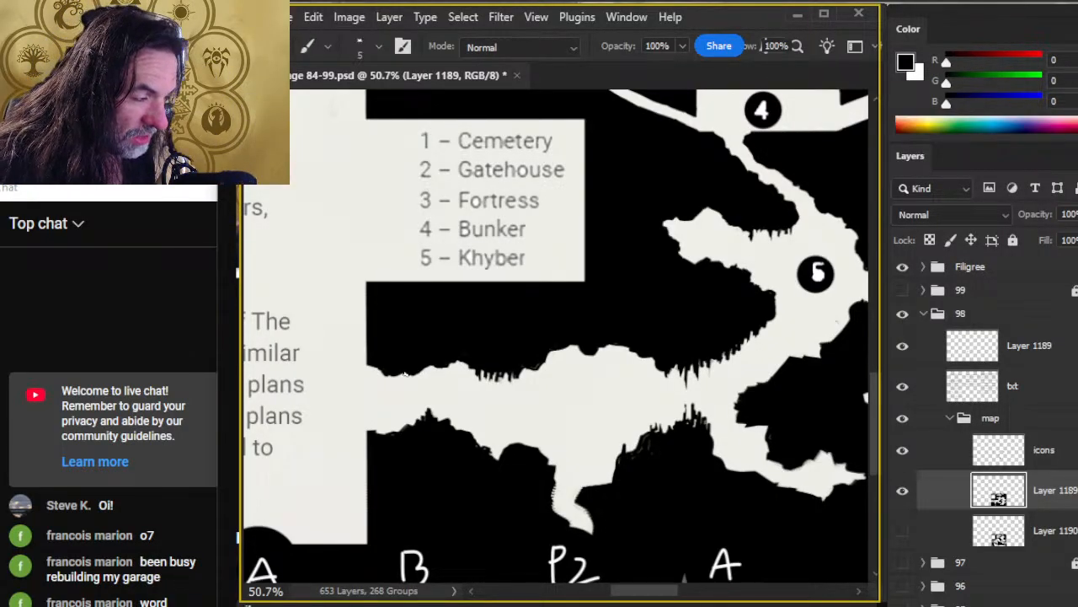
{"action": "key", "text": "bracketleft"}
{"action": "key", "text": "bracketleft"}
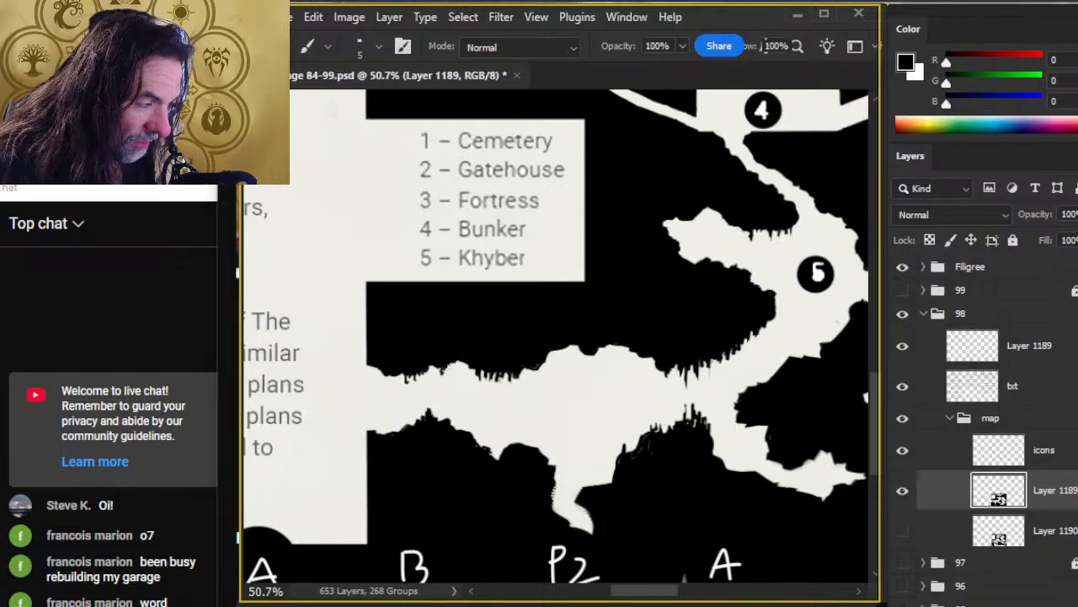
{"action": "key", "text": "e"}
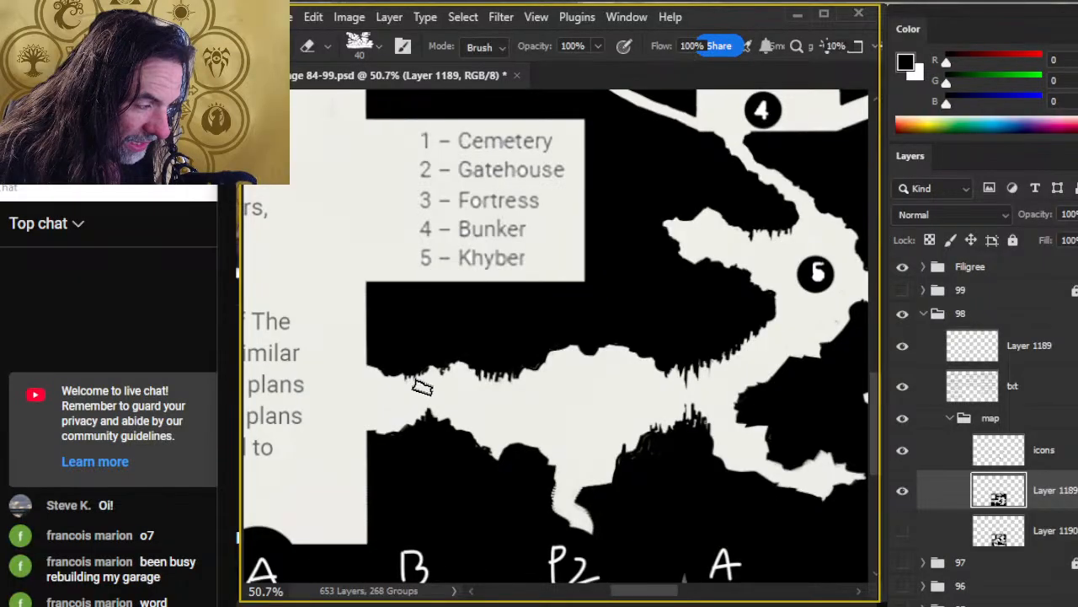
{"action": "key", "text": "b"}
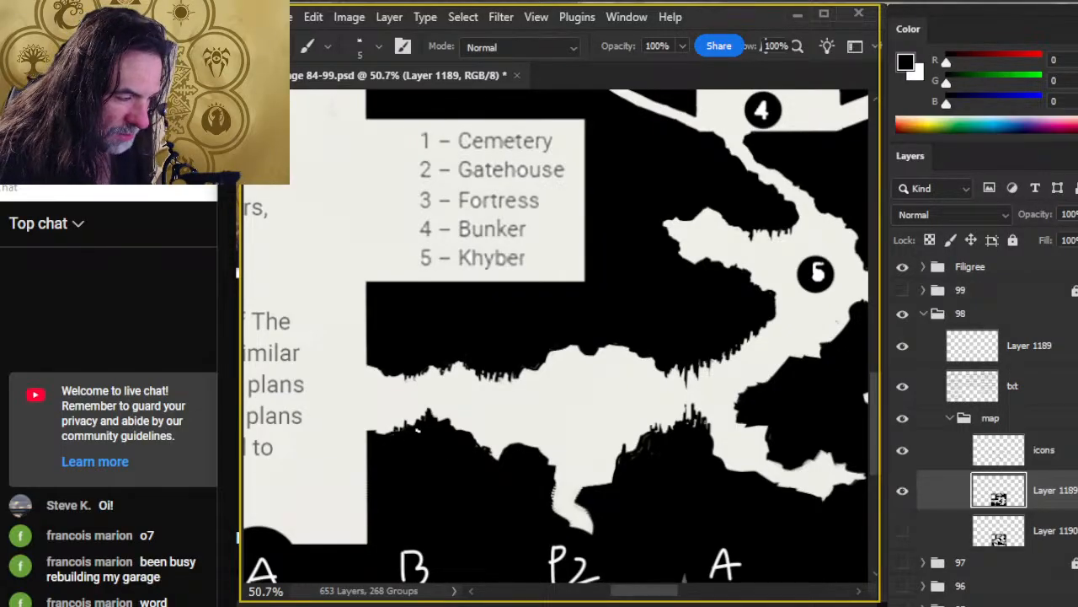
{"action": "left_click_drag", "start_coordinate": [475, 442], "coordinate": [508, 468]}
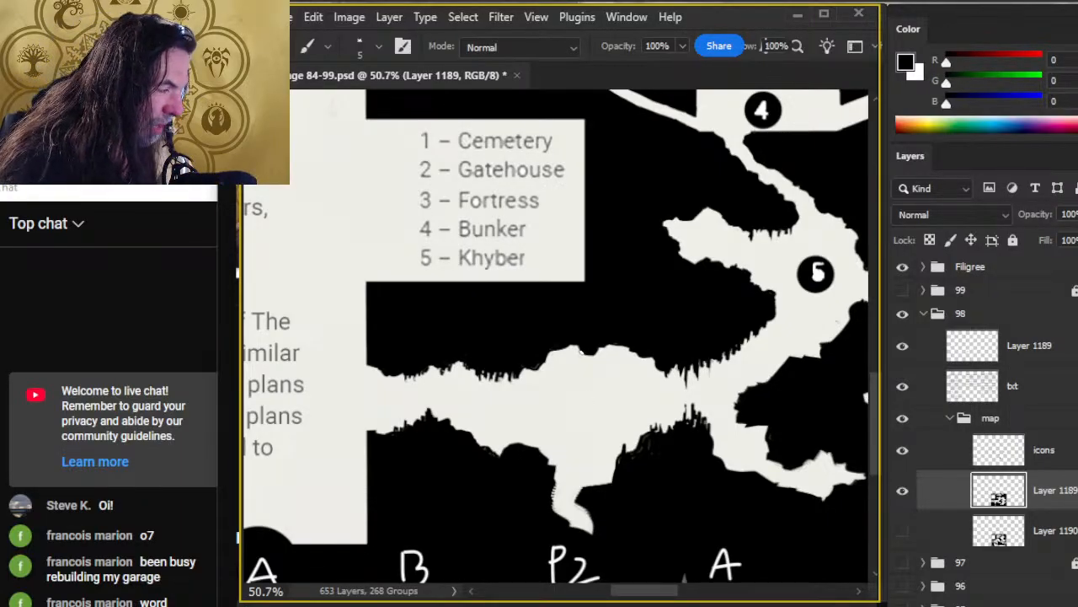
Step: Roughen the domed ceiling above the P2 shaft, alternating the 5 px brush and 40 px eraser
{"action": "key", "text": "z"}
{"action": "scroll", "coordinate": [638, 386], "scroll_direction": "down", "scroll_amount": 3}
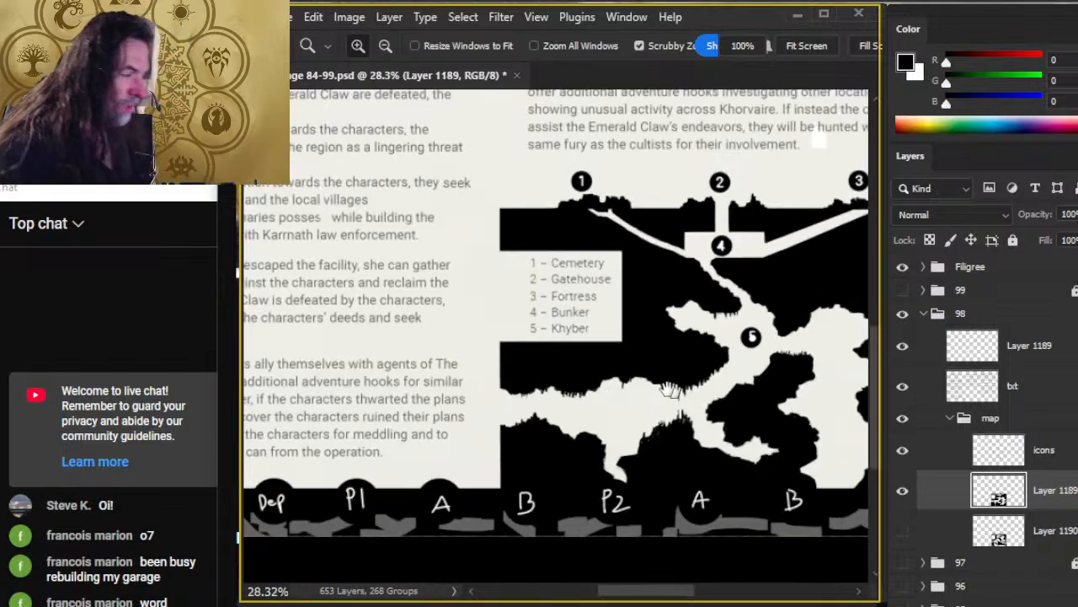
{"action": "left_click_drag", "start_coordinate": [670, 390], "coordinate": [517, 320]}
{"action": "scroll", "coordinate": [550, 320], "scroll_direction": "down", "scroll_amount": 2}
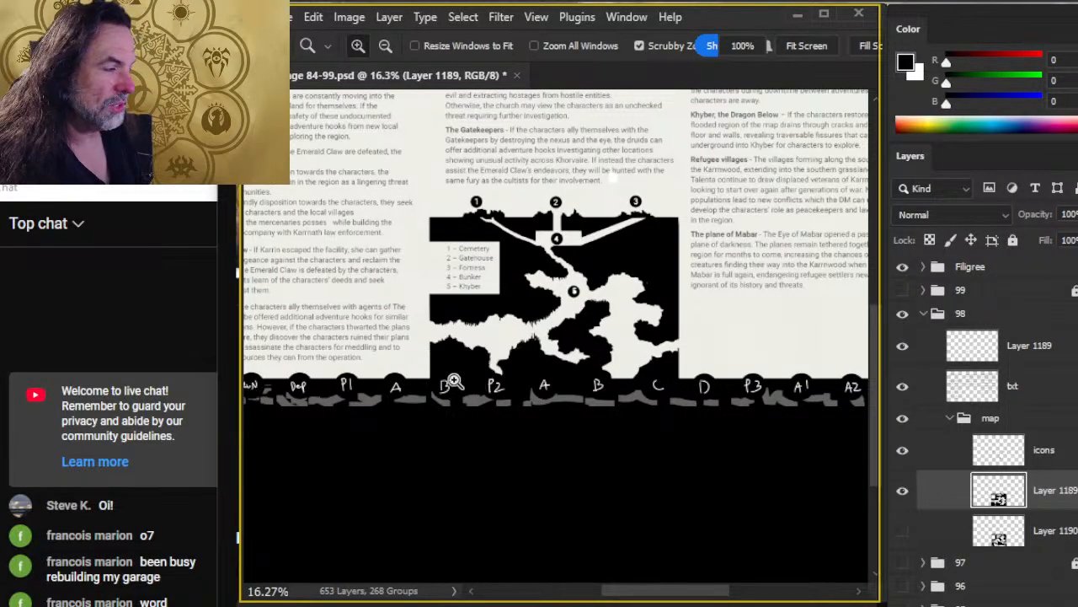
{"action": "left_click_drag", "start_coordinate": [504, 361], "coordinate": [546, 375]}
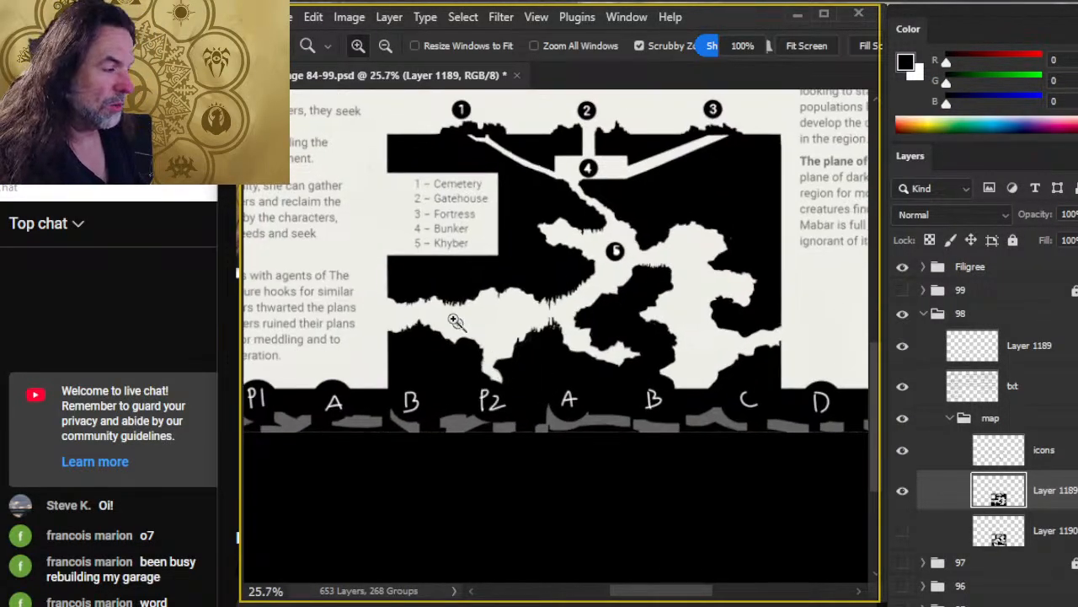
{"action": "left_click_drag", "start_coordinate": [452, 320], "coordinate": [542, 356]}
{"action": "key", "text": "b"}
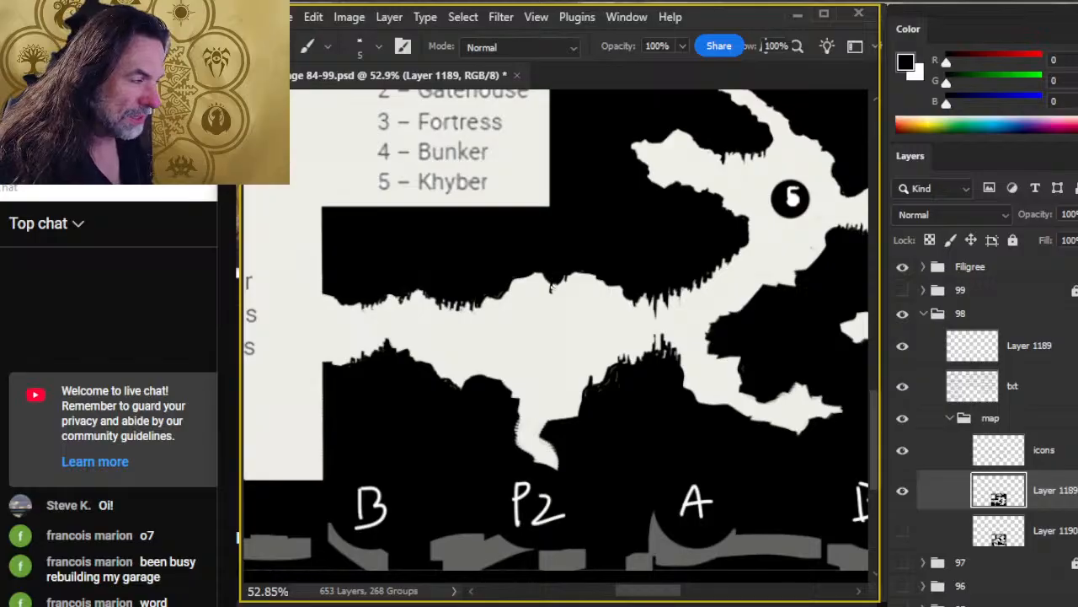
{"action": "key", "text": "e"}
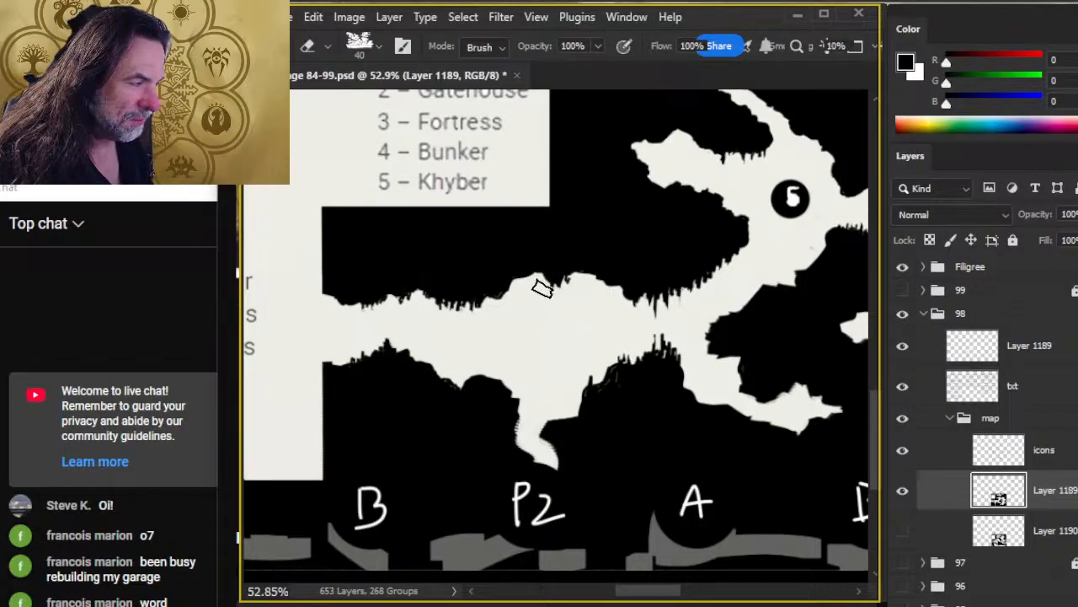
{"action": "key", "text": "b"}
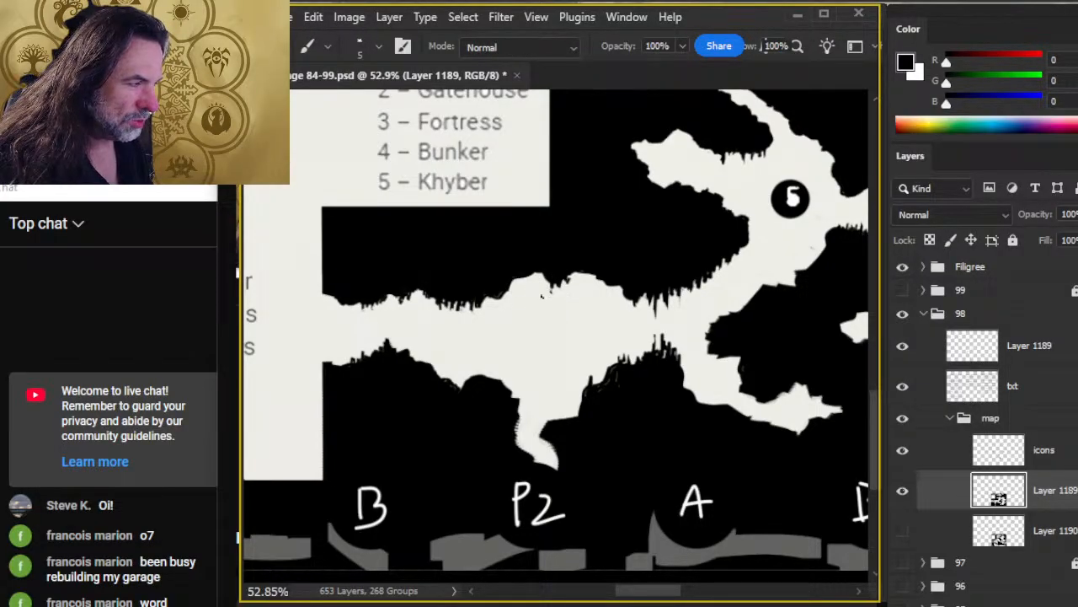
{"action": "key", "text": "e"}
{"action": "key", "text": "b"}
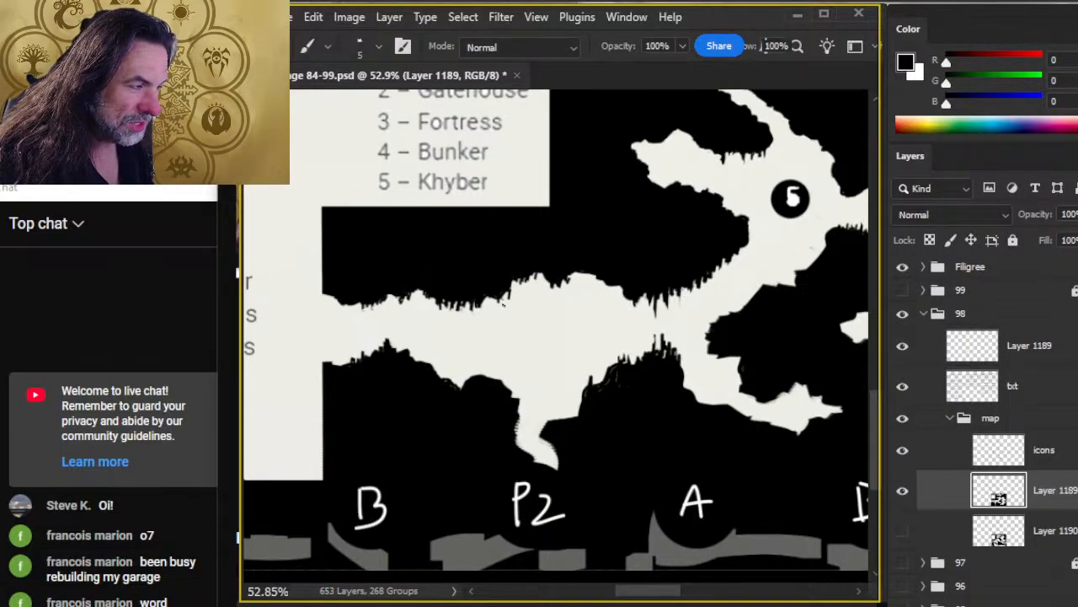
Step: Refine the stalactites on the ceiling slope just left of the dome with the 5 px brush and the eraser
{"action": "key", "text": "e"}
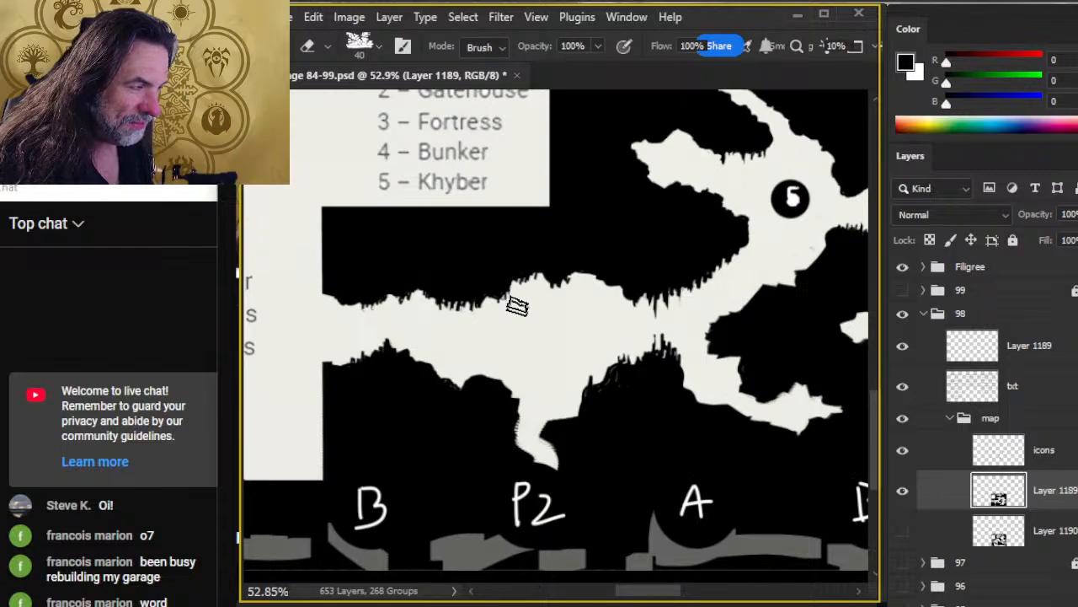
{"action": "key", "text": "b"}
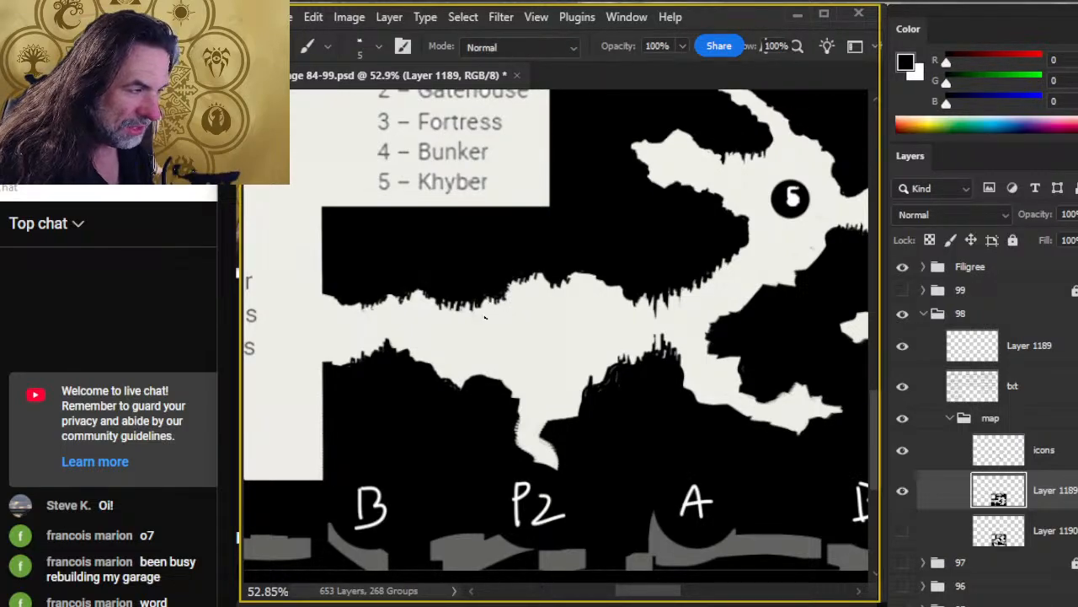
{"action": "key", "text": "e"}
{"action": "key", "text": "b"}
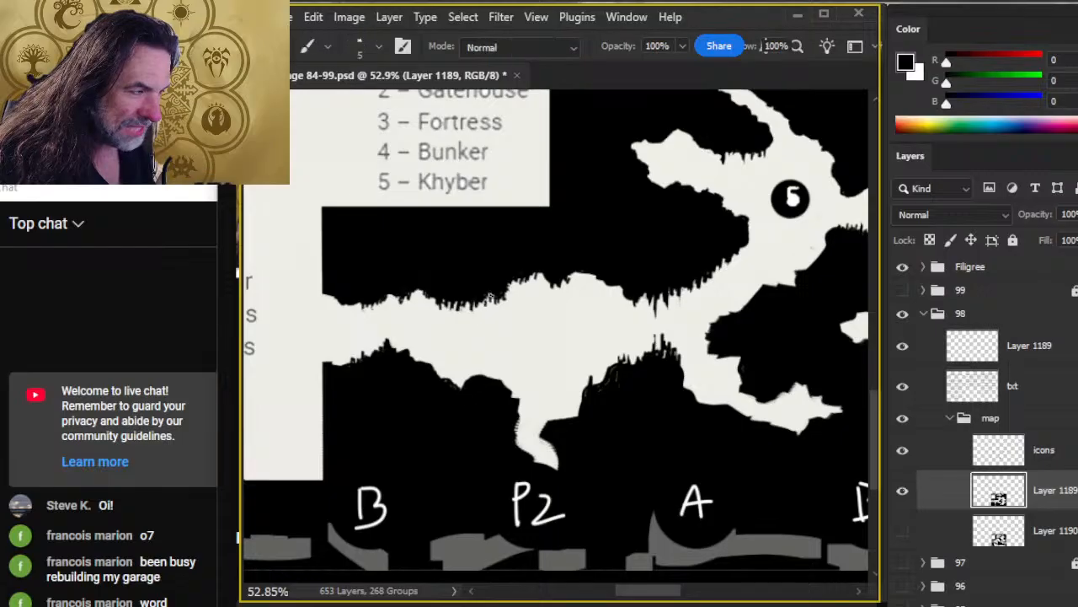
{"action": "key", "text": "e"}
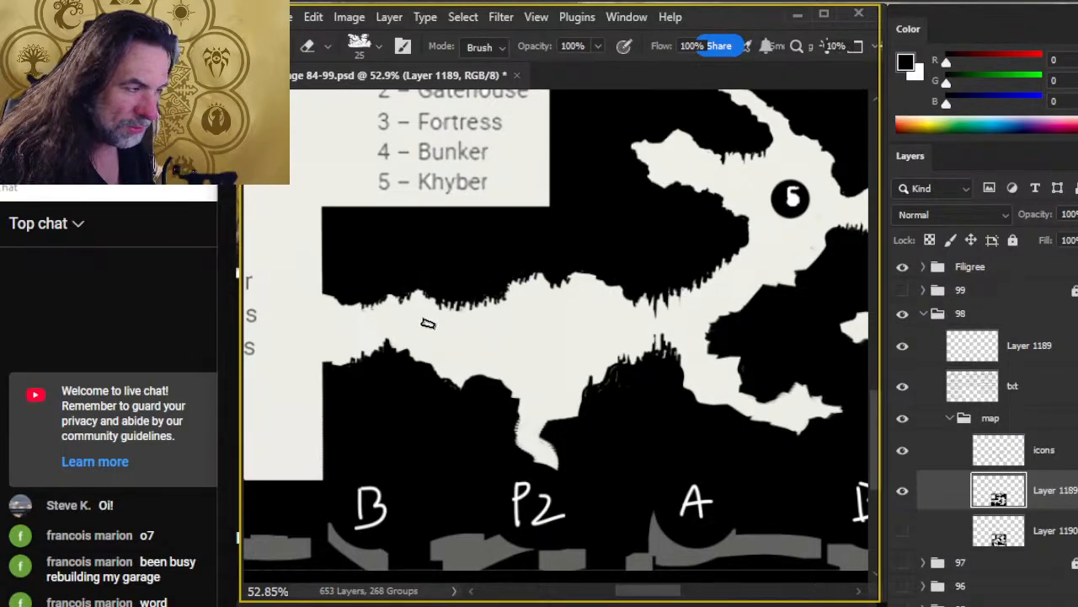
Step: Paint small spikes on the left-hand passage's floor with the 5 px brush and widen the P2 shaft with the 25 px eraser
{"action": "key", "text": "b"}
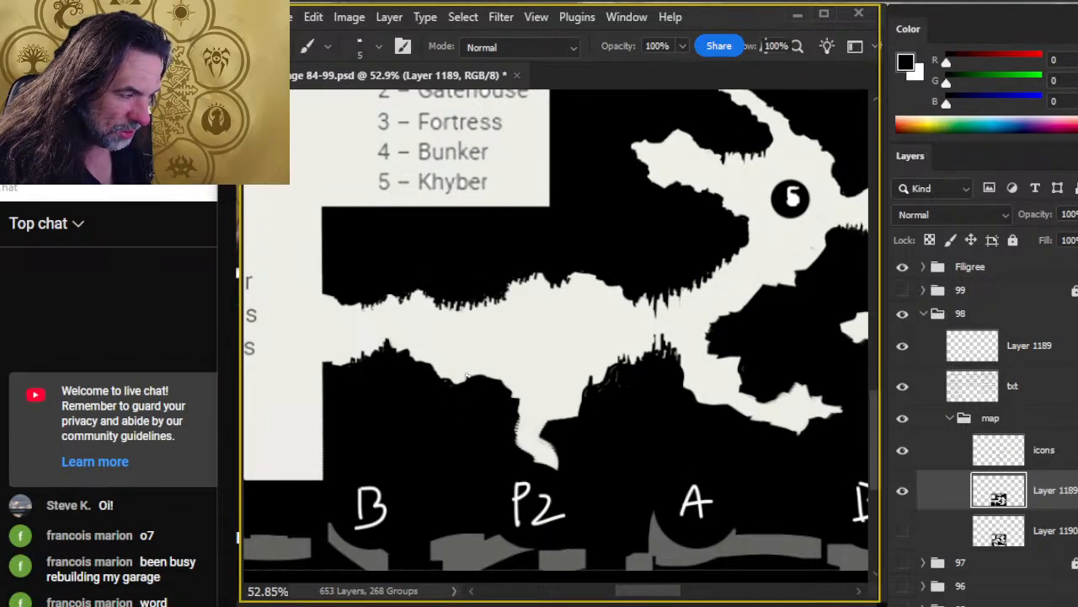
{"action": "key", "text": "e"}
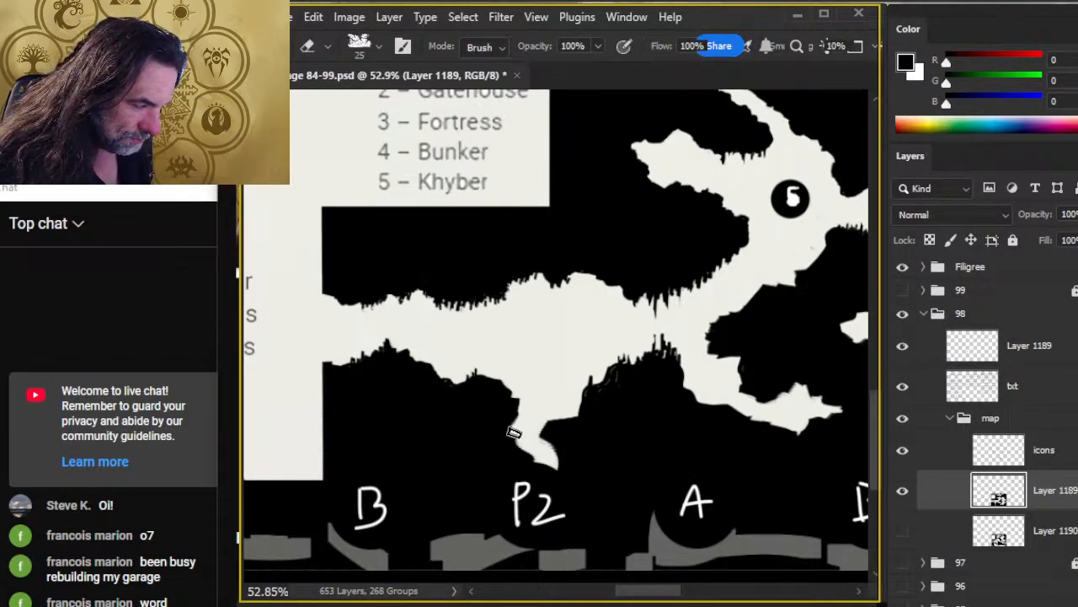
{"action": "mouse_move", "coordinate": [522, 441]}
{"action": "left_mouse_down"}
{"action": "mouse_move", "coordinate": [562, 486]}
{"action": "mouse_move", "coordinate": [543, 452]}
{"action": "left_mouse_up"}
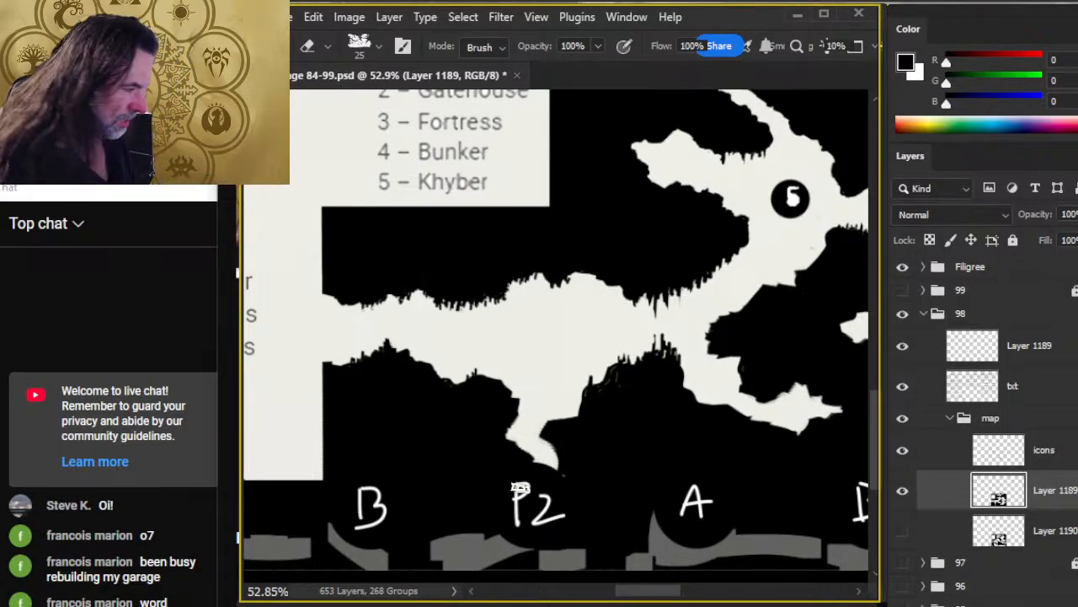
Step: Roughen the upper edge of the rock wedge below marker 5 with the 5 px brush and erase the stray speck beside it
{"action": "key", "text": "z"}
{"action": "scroll", "coordinate": [649, 463], "scroll_direction": "down", "scroll_amount": 2}
{"action": "left_click_drag", "start_coordinate": [649, 464], "coordinate": [494, 414]}
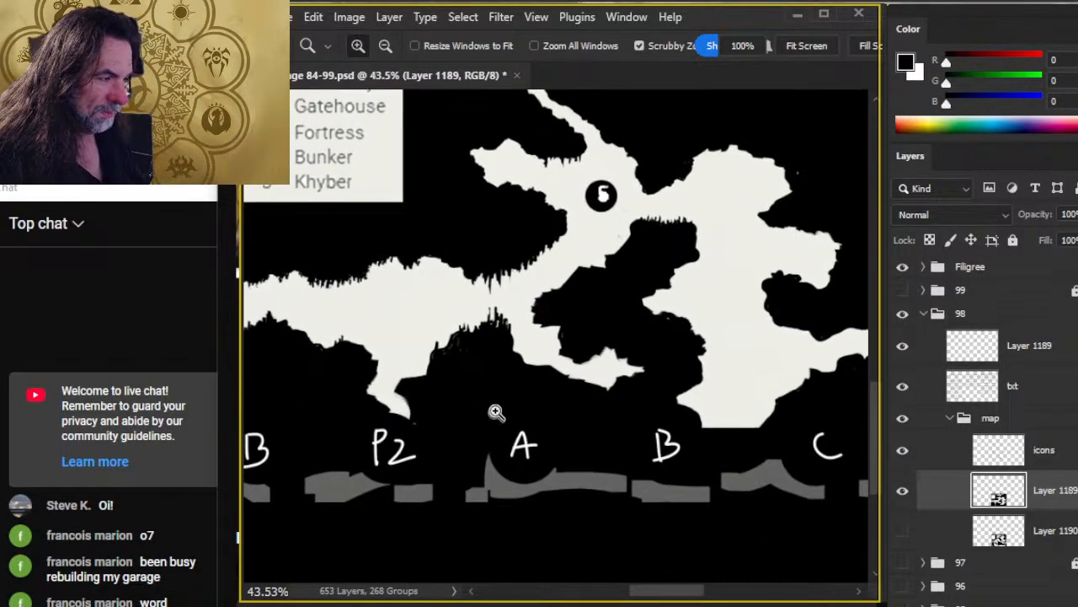
{"action": "scroll", "coordinate": [511, 378], "scroll_direction": "up", "scroll_amount": 2}
{"action": "key", "text": "b"}
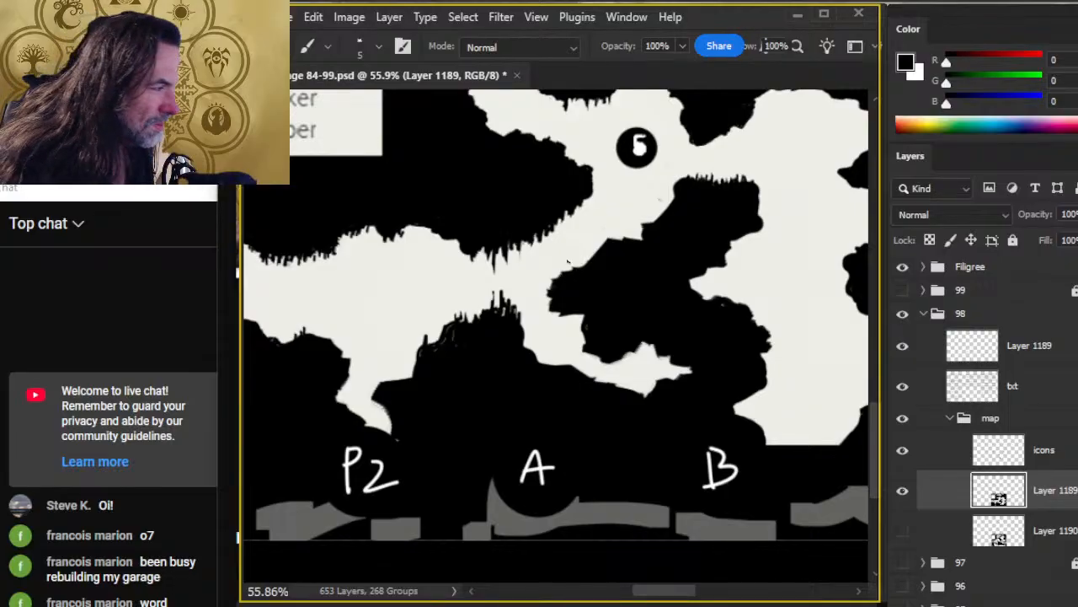
{"action": "mouse_move", "coordinate": [577, 268]}
{"action": "left_mouse_down"}
{"action": "mouse_move", "coordinate": [554, 278]}
{"action": "mouse_move", "coordinate": [587, 265]}
{"action": "mouse_move", "coordinate": [598, 246]}
{"action": "mouse_move", "coordinate": [590, 266]}
{"action": "left_mouse_up"}
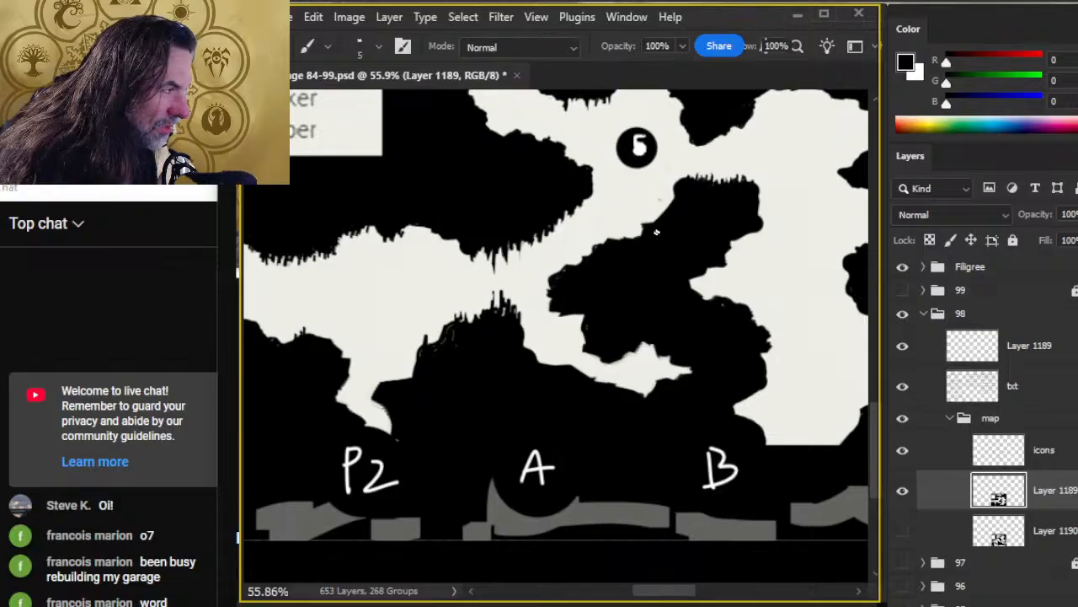
{"action": "key", "text": "e"}
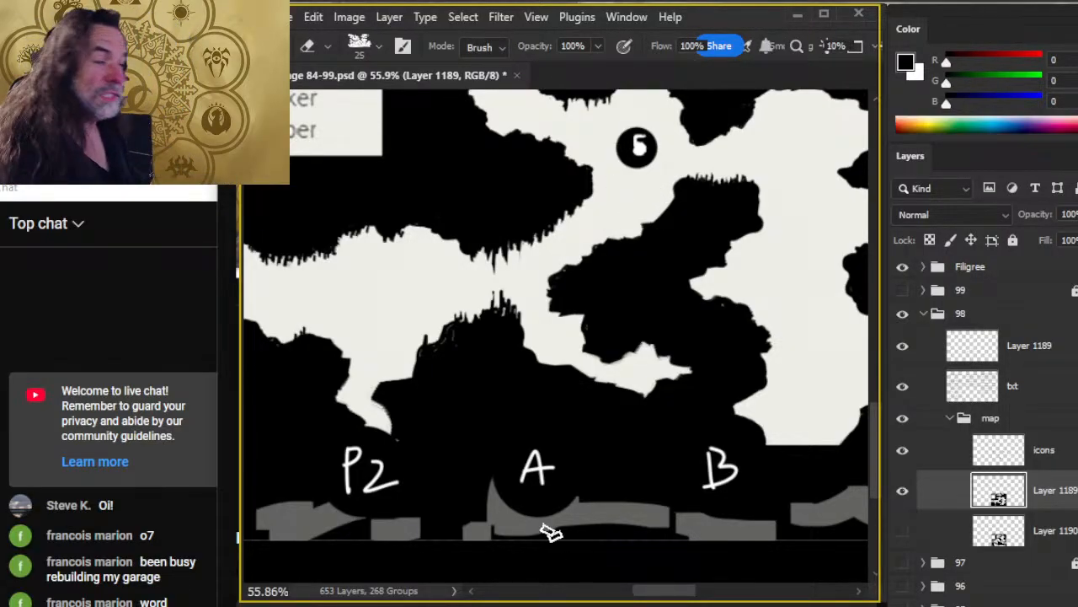
Step: Thin the stalagmites on the mound between P2 and A and fill gaps along its P2-side slope, using the 10 px eraser and 5 px brush
{"action": "key", "text": "b"}
{"action": "key", "text": "e"}
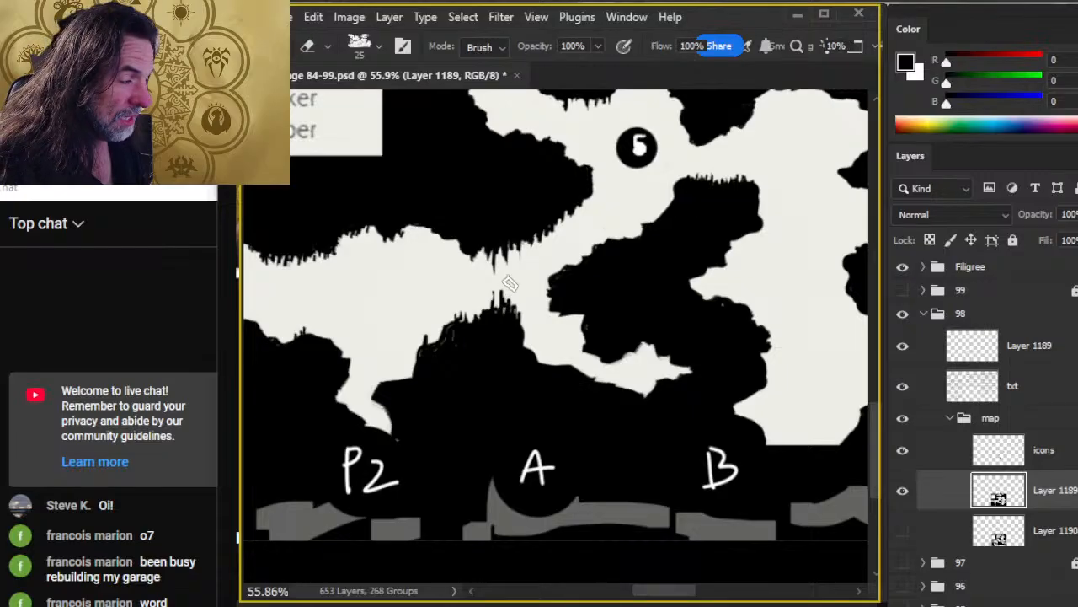
{"action": "key", "text": "bracketright"}
{"action": "key", "text": "bracketright"}
{"action": "key", "text": "bracketright"}
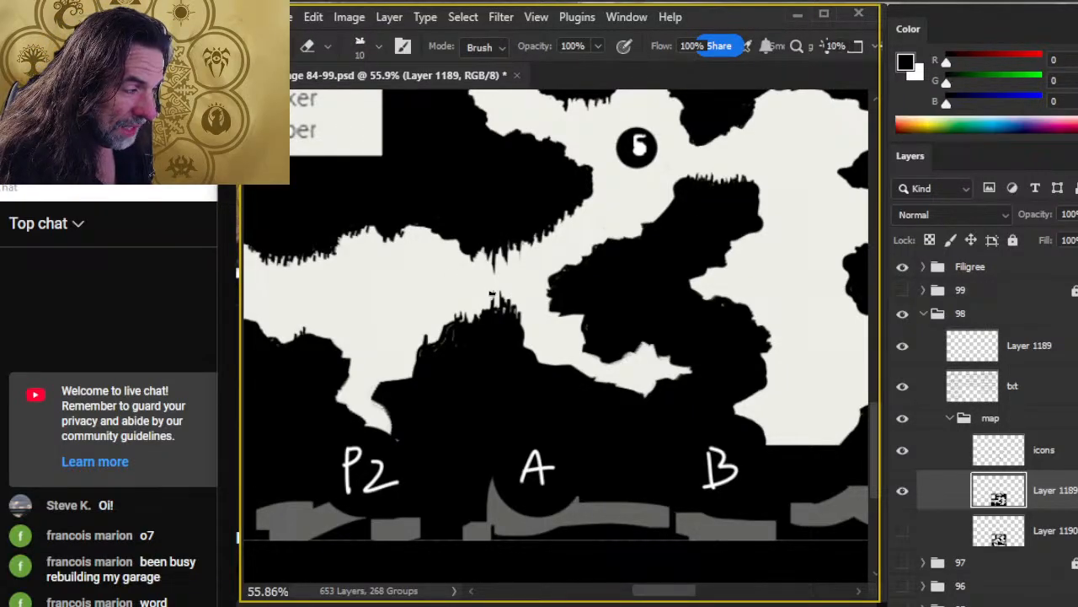
{"action": "key", "text": "b"}
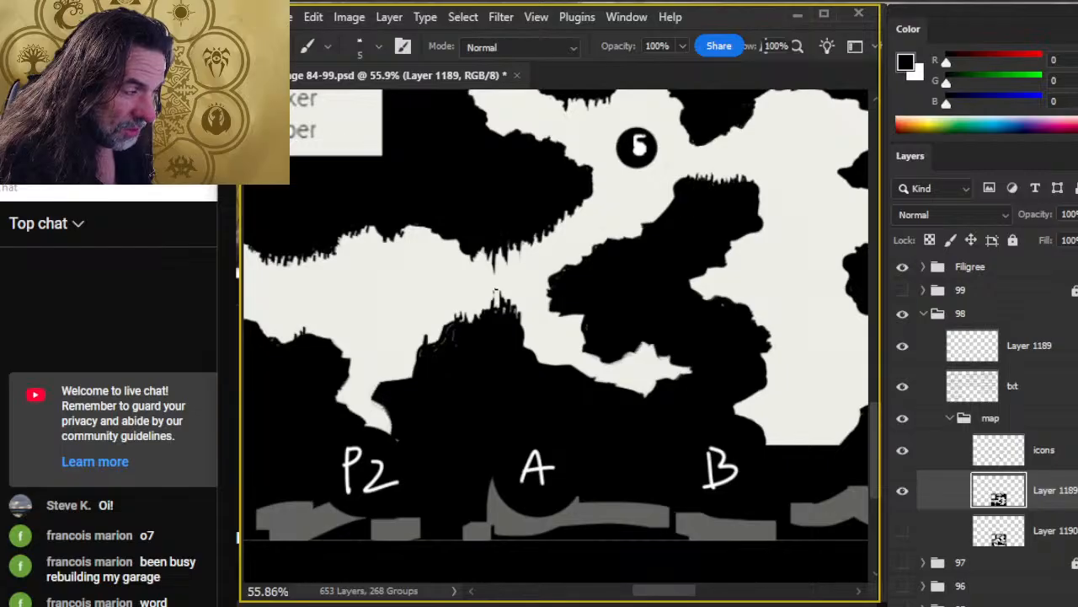
{"action": "key", "text": "e"}
{"action": "key", "text": "b"}
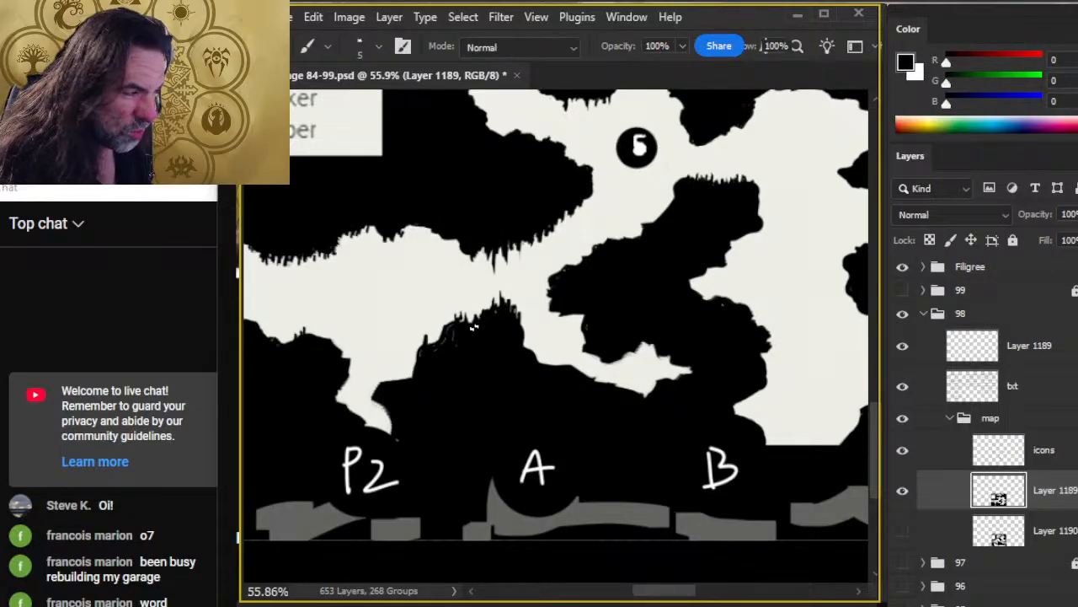
{"action": "key", "text": "e"}
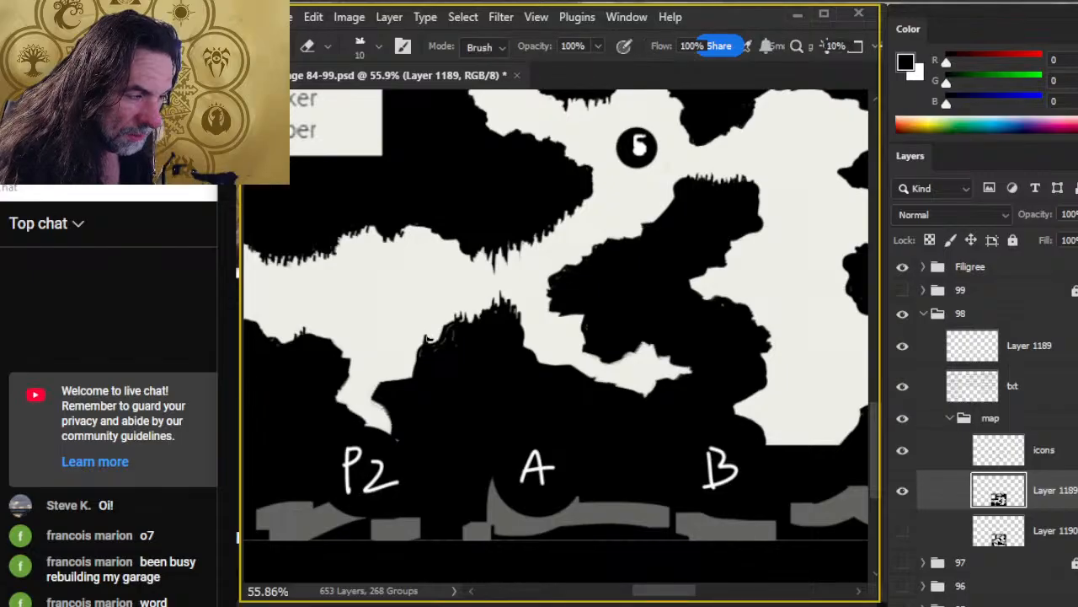
{"action": "key", "text": "b"}
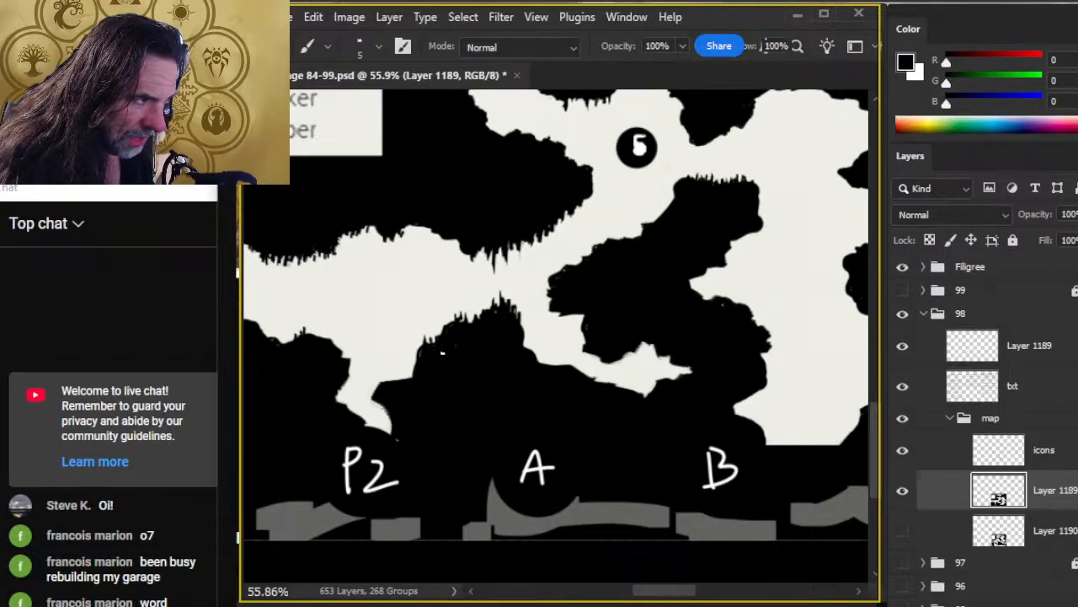
Step: Reshape the P2 shaft's A-side wall, extending the rock with the brush up to 10 px and trimming the edge with the 10 px eraser
{"action": "left_click_drag", "start_coordinate": [403, 378], "coordinate": [415, 360]}
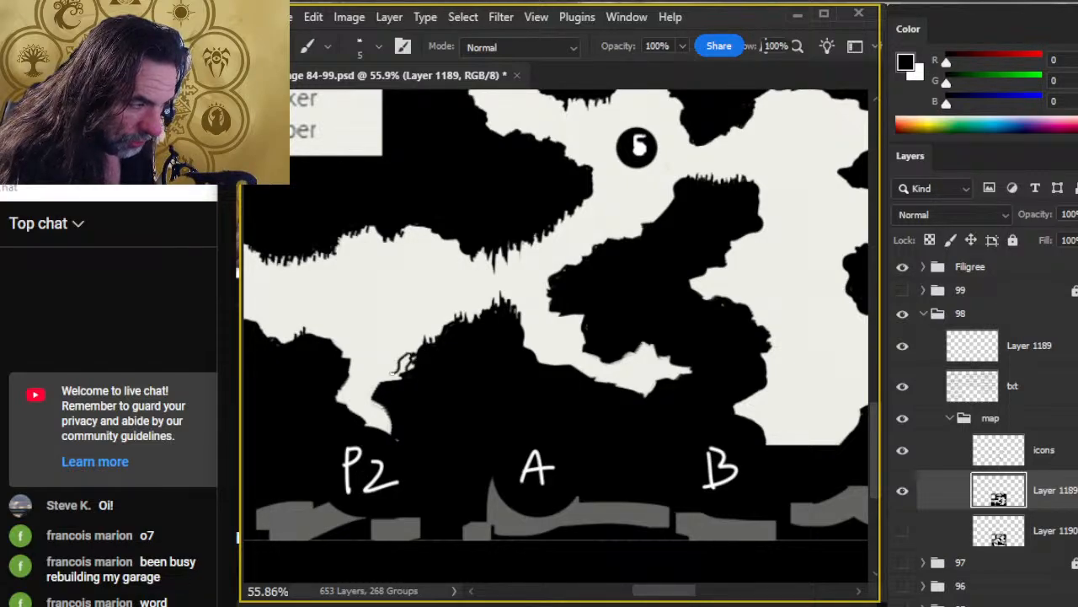
{"action": "key", "text": "bracketright"}
{"action": "key", "text": "bracketright"}
{"action": "key", "text": "bracketright"}
{"action": "key", "text": "bracketright"}
{"action": "key", "text": "bracketright"}
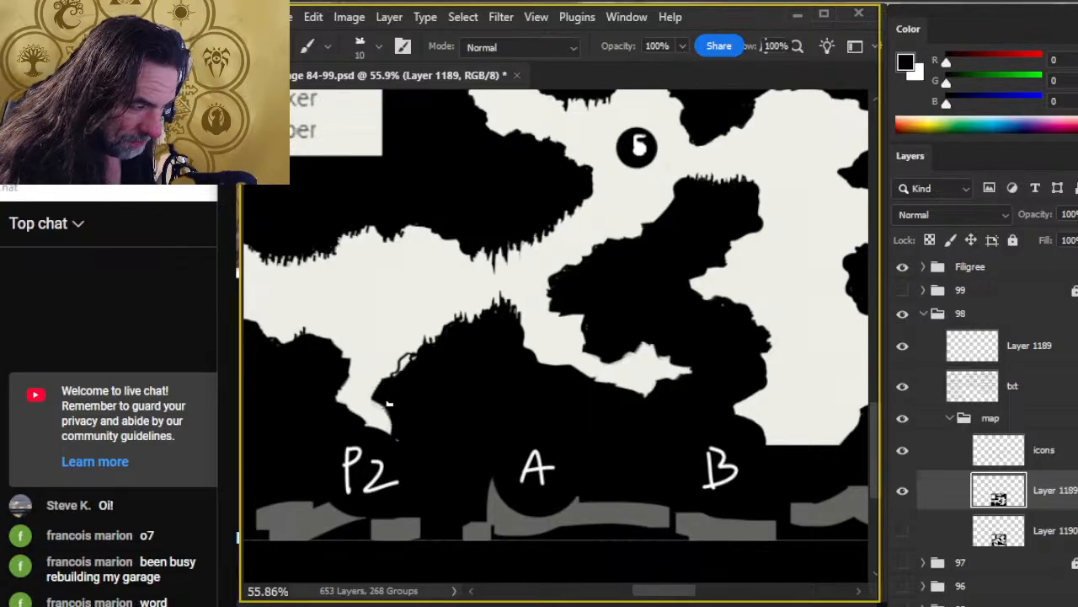
{"action": "key", "text": "e"}
{"action": "left_click_drag", "start_coordinate": [377, 414], "coordinate": [400, 447]}
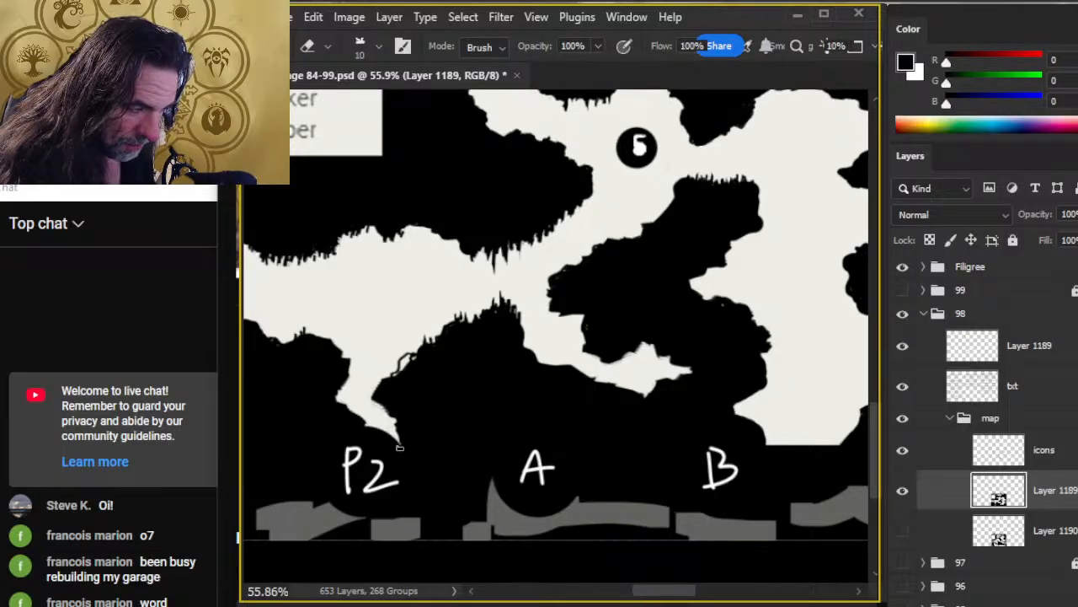
{"action": "left_click_drag", "start_coordinate": [365, 395], "coordinate": [435, 342]}
{"action": "key", "text": "b"}
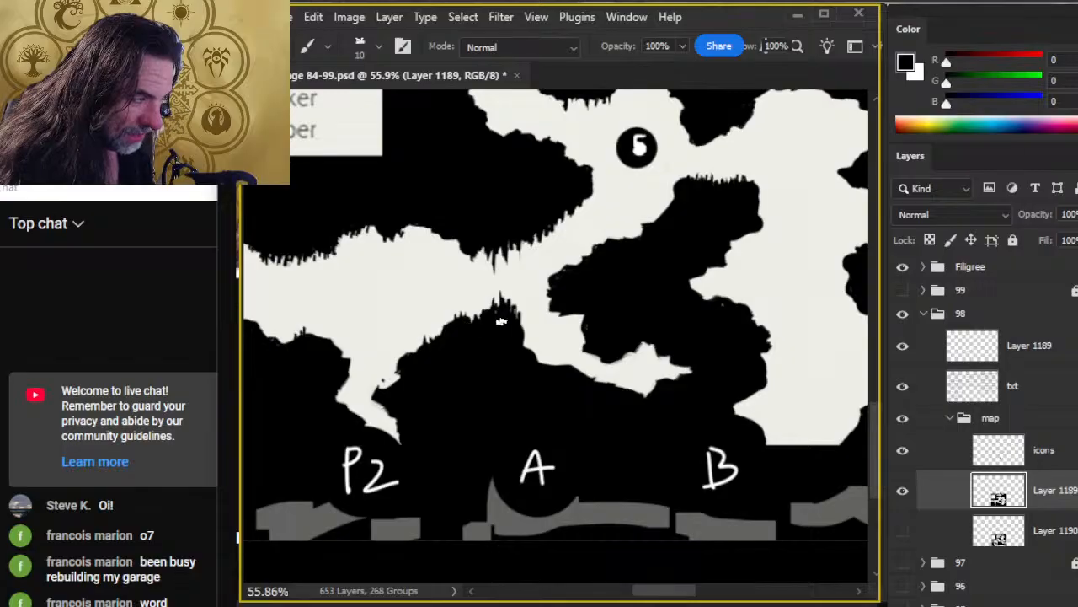
{"action": "left_click_drag", "start_coordinate": [425, 360], "coordinate": [381, 388]}
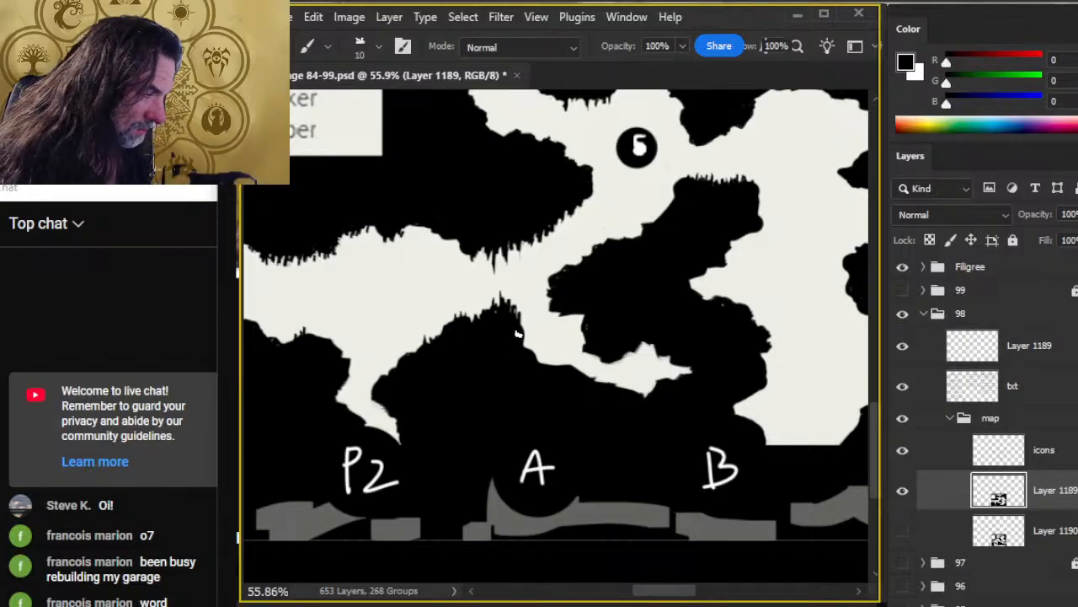
Step: Roughen the floor of the dead-end passage above A with the 10 px brush
{"action": "left_click_drag", "start_coordinate": [520, 340], "coordinate": [556, 360]}
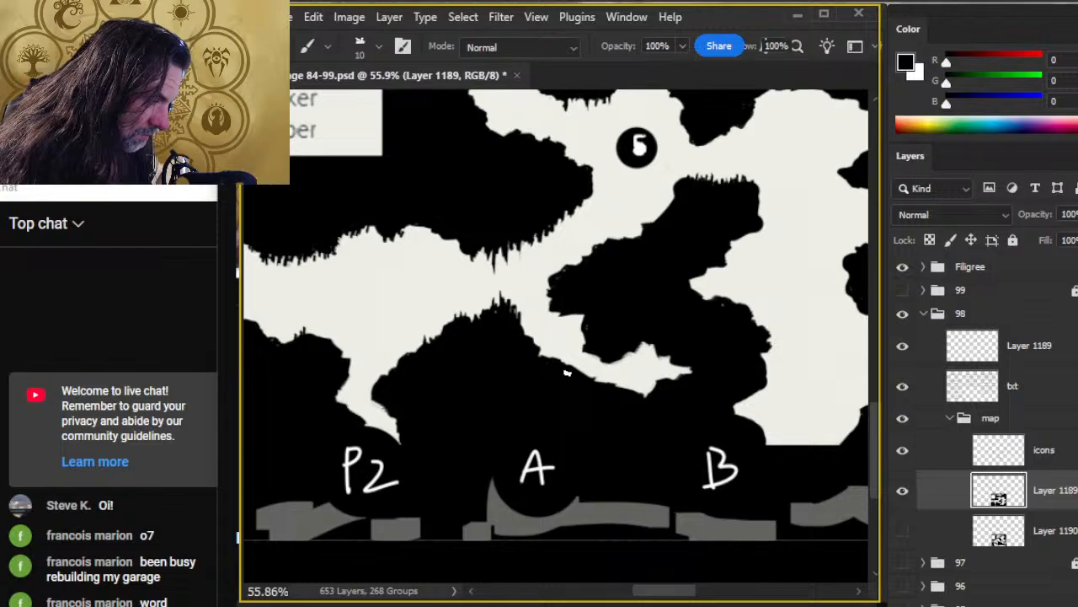
{"action": "mouse_move", "coordinate": [578, 383]}
{"action": "left_mouse_down"}
{"action": "mouse_move", "coordinate": [590, 373]}
{"action": "mouse_move", "coordinate": [636, 394]}
{"action": "left_mouse_up"}
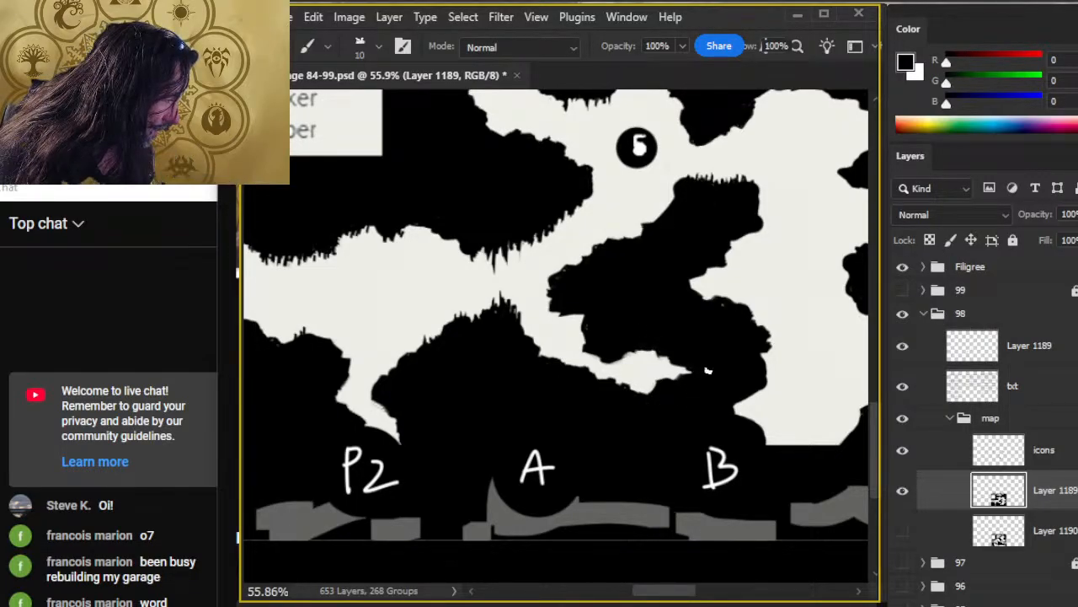
Step: Outline a bulge along the rock wedge's sloping edge below marker 5 with the 10 px brush and fill it with the Paint Bucket
{"action": "key", "text": "z"}
{"action": "scroll", "coordinate": [633, 421], "scroll_direction": "down", "scroll_amount": 2}
{"action": "scroll", "coordinate": [634, 456], "scroll_direction": "down", "scroll_amount": 3}
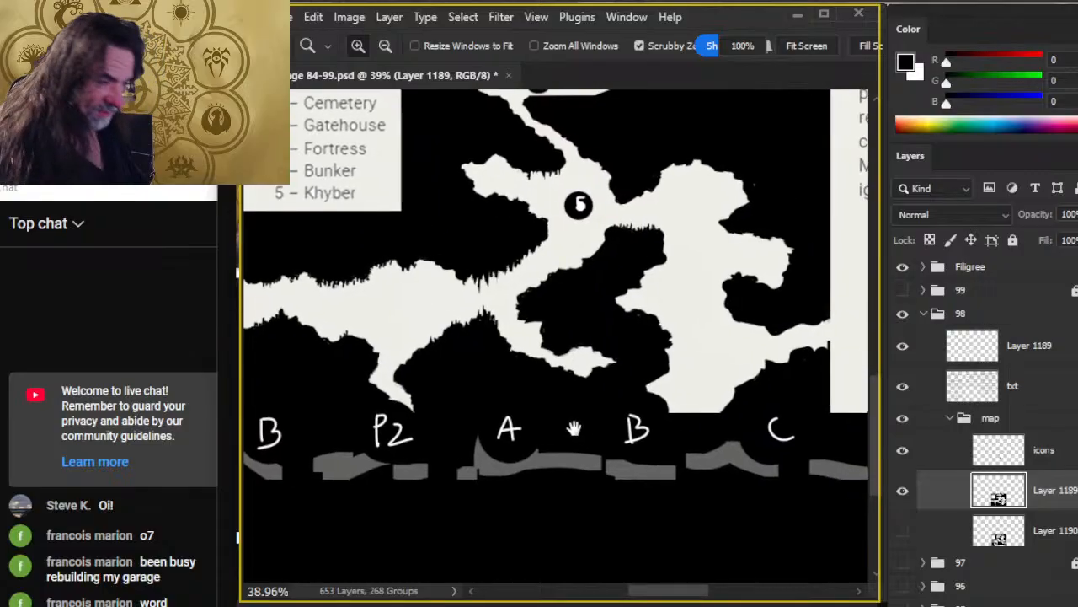
{"action": "scroll", "coordinate": [551, 312], "scroll_direction": "up", "scroll_amount": 4}
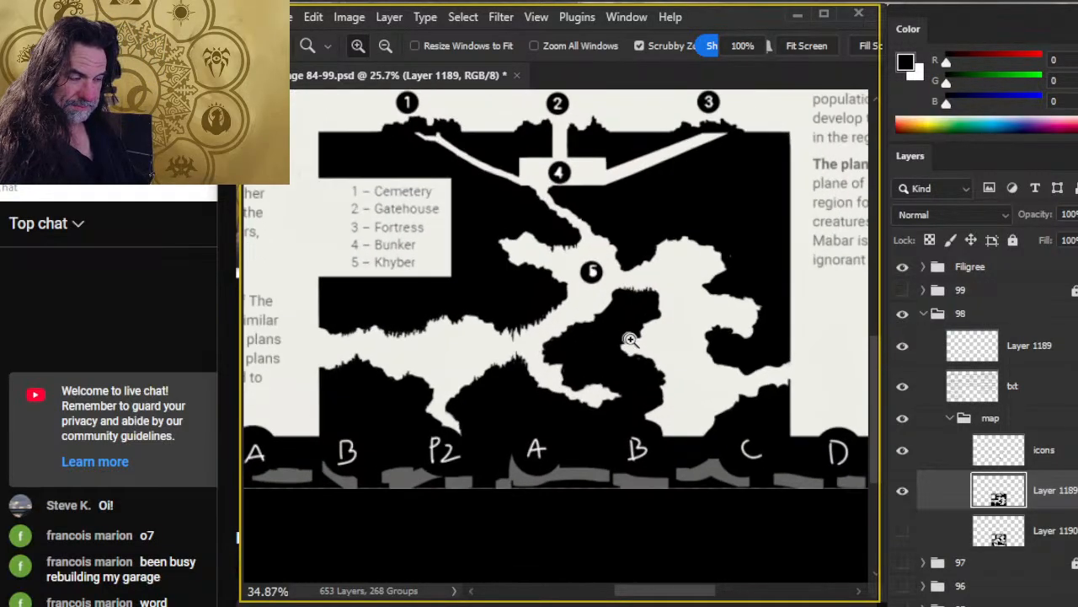
{"action": "key", "text": "b"}
{"action": "mouse_move", "coordinate": [633, 280]}
{"action": "left_mouse_down"}
{"action": "mouse_move", "coordinate": [582, 317]}
{"action": "mouse_move", "coordinate": [594, 313]}
{"action": "left_mouse_up"}
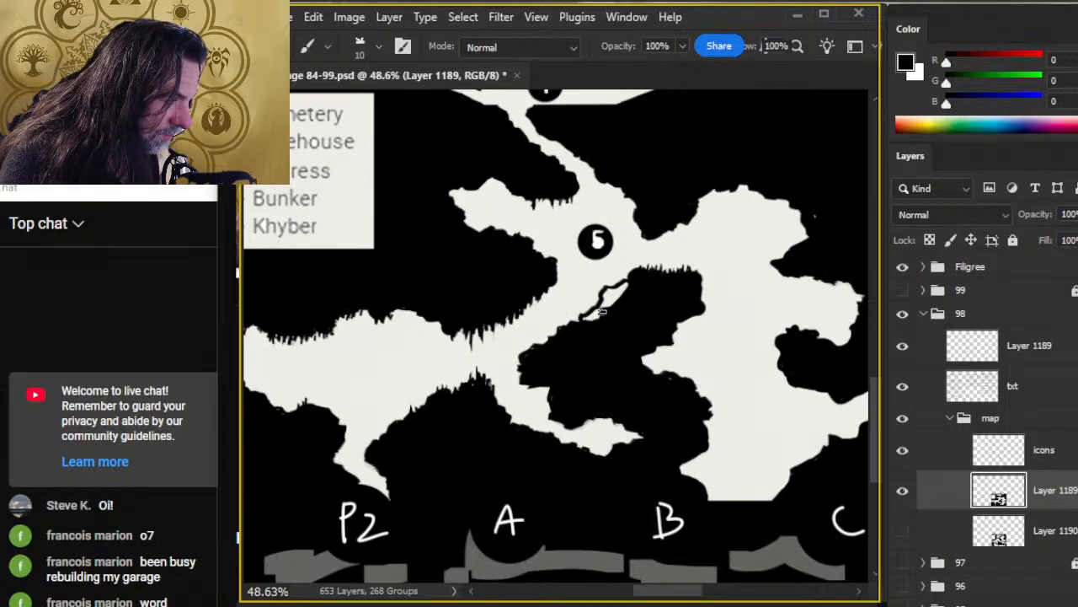
{"action": "key", "text": "g"}
{"action": "left_click", "coordinate": [610, 301]}
{"action": "key", "text": "b"}
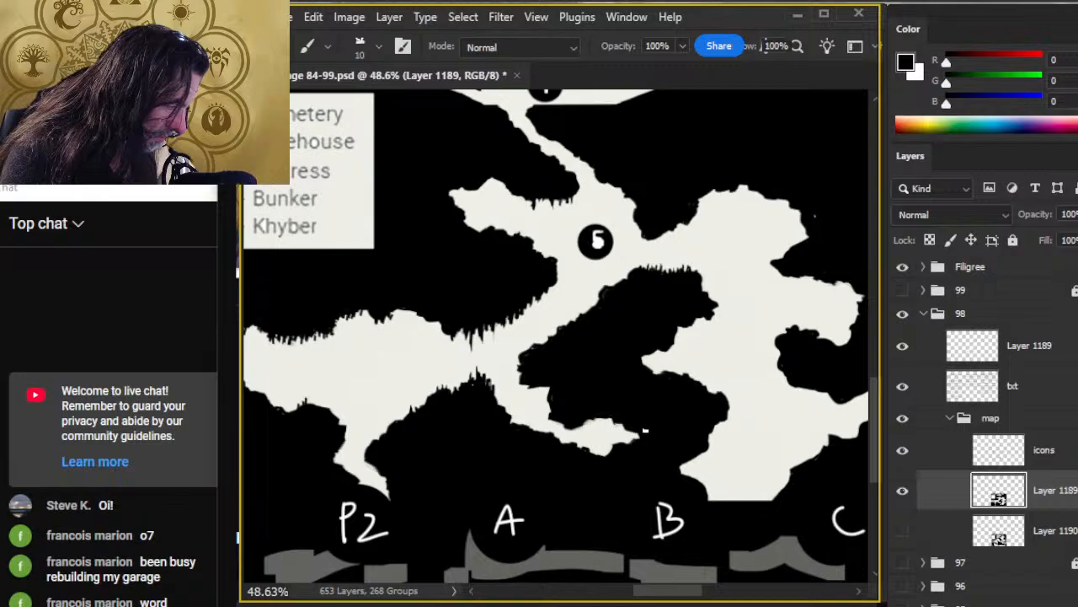
Step: Examine the cave passages around marker 5 and the P2 shaft, both overall and close up
{"action": "left_click_drag", "start_coordinate": [681, 441], "coordinate": [482, 380]}
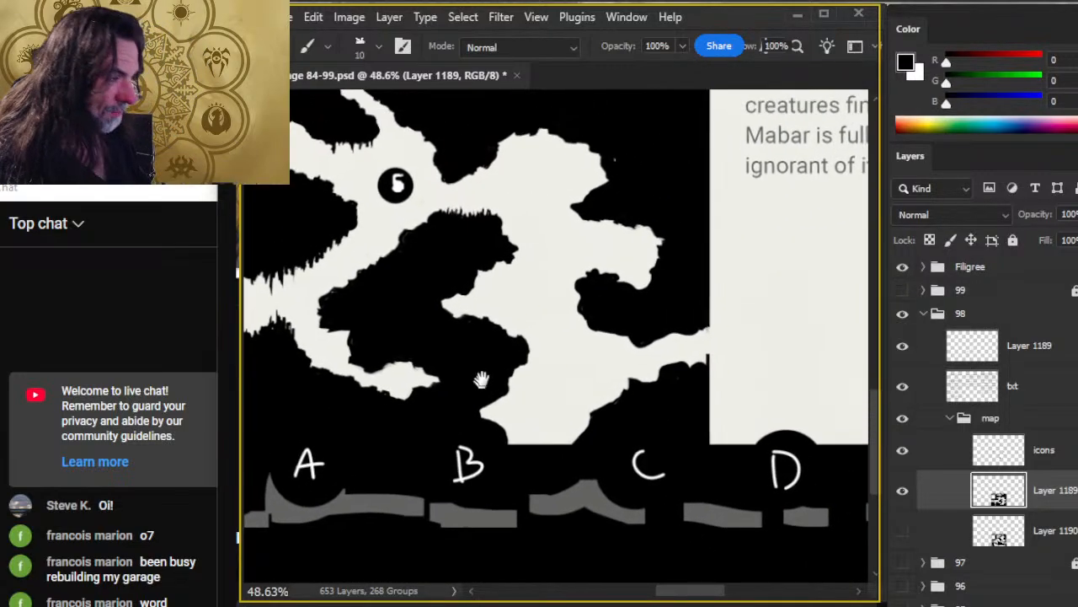
{"action": "scroll", "coordinate": [481, 380], "scroll_direction": "down", "scroll_amount": 3}
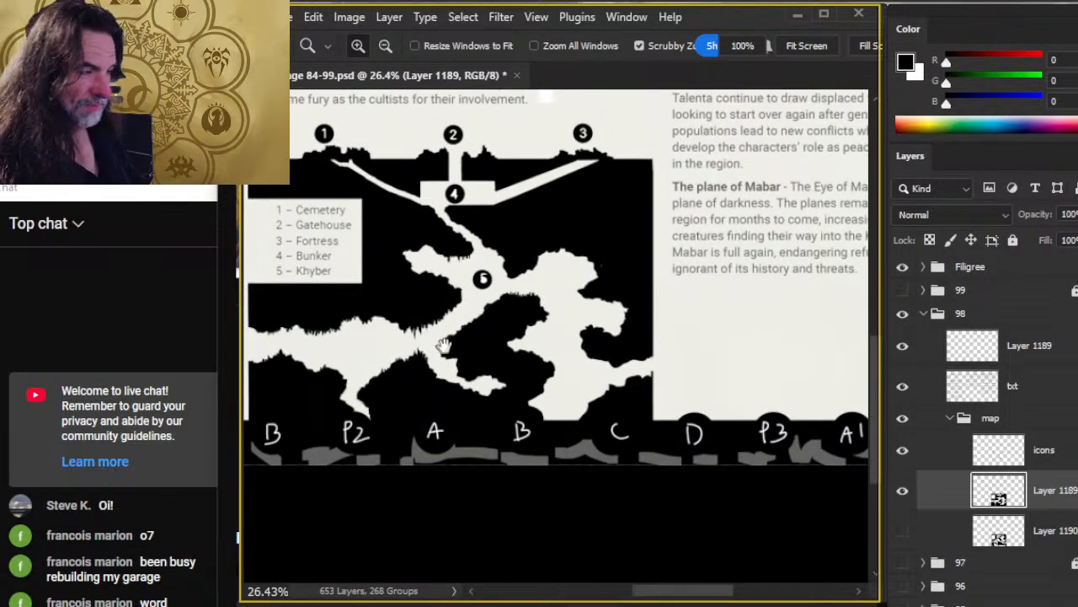
{"action": "scroll", "coordinate": [444, 345], "scroll_direction": "up", "scroll_amount": 4}
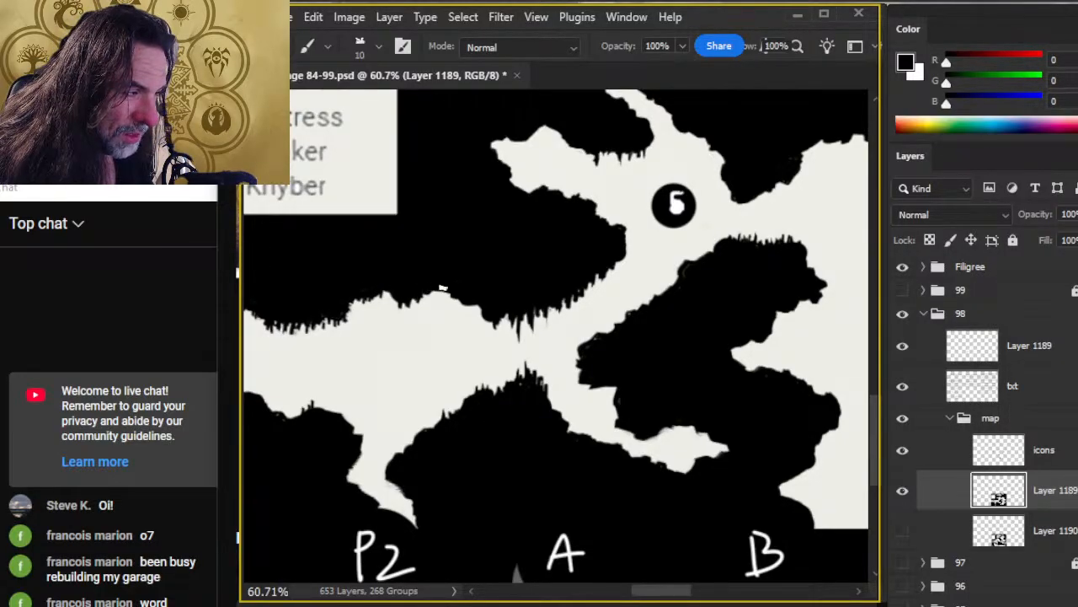
{"action": "key", "text": "z"}
{"action": "scroll", "coordinate": [626, 356], "scroll_direction": "down", "scroll_amount": 3}
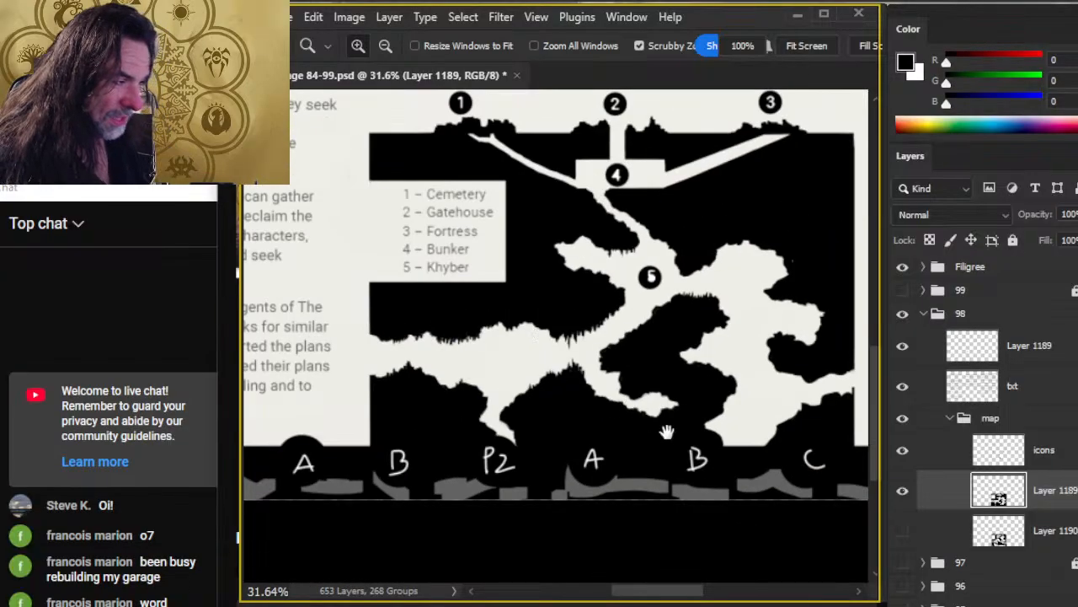
{"action": "scroll", "coordinate": [666, 430], "scroll_direction": "right", "scroll_amount": 3}
{"action": "scroll", "coordinate": [581, 360], "scroll_direction": "up", "scroll_amount": 5}
Step: Round the rock wedge's tip and smooth its slope up toward marker 5, alternating the 10 px brush and 10 px eraser
{"action": "key", "text": "b"}
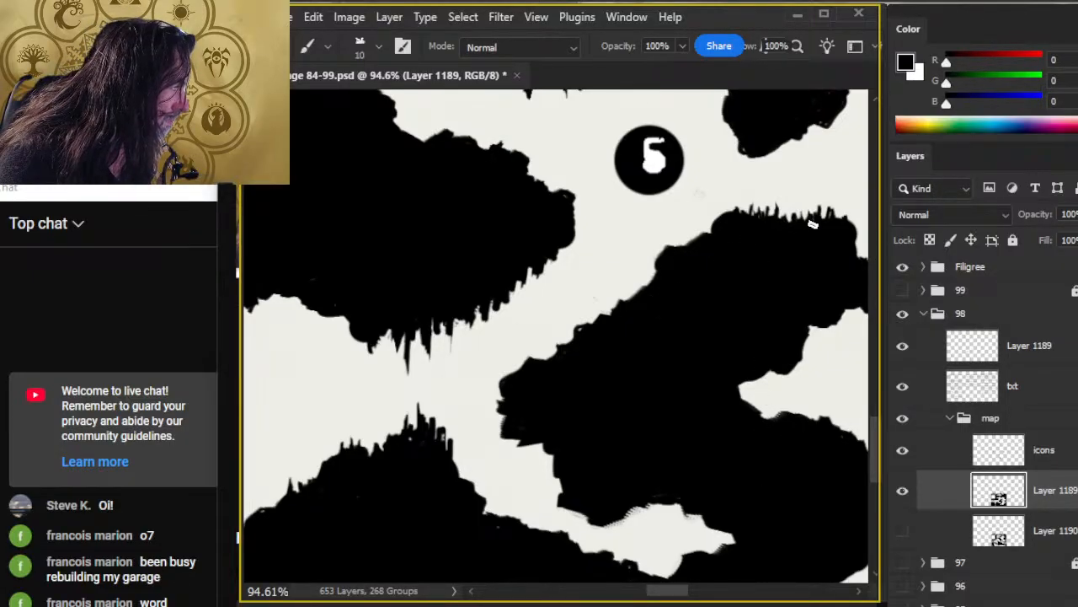
{"action": "left_click_drag", "start_coordinate": [738, 291], "coordinate": [472, 309]}
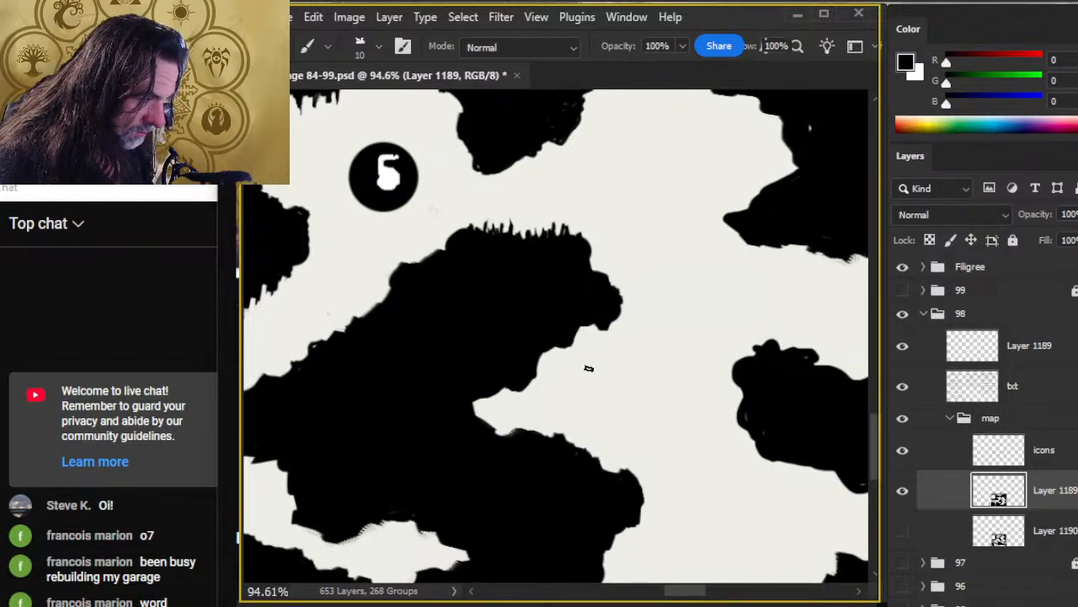
{"action": "left_click_drag", "start_coordinate": [589, 368], "coordinate": [590, 311]}
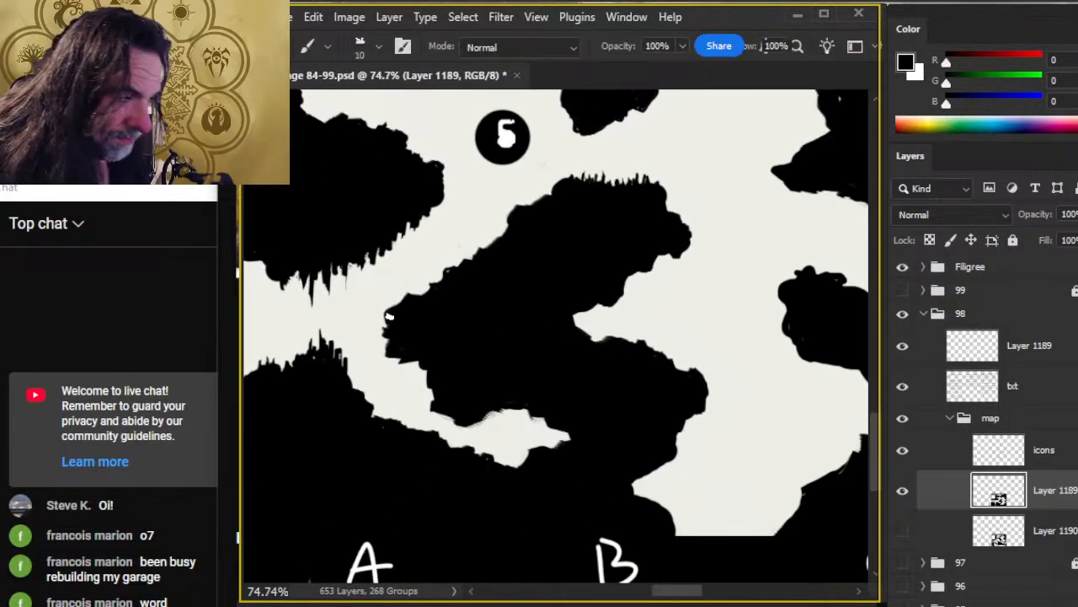
{"action": "key", "text": "e"}
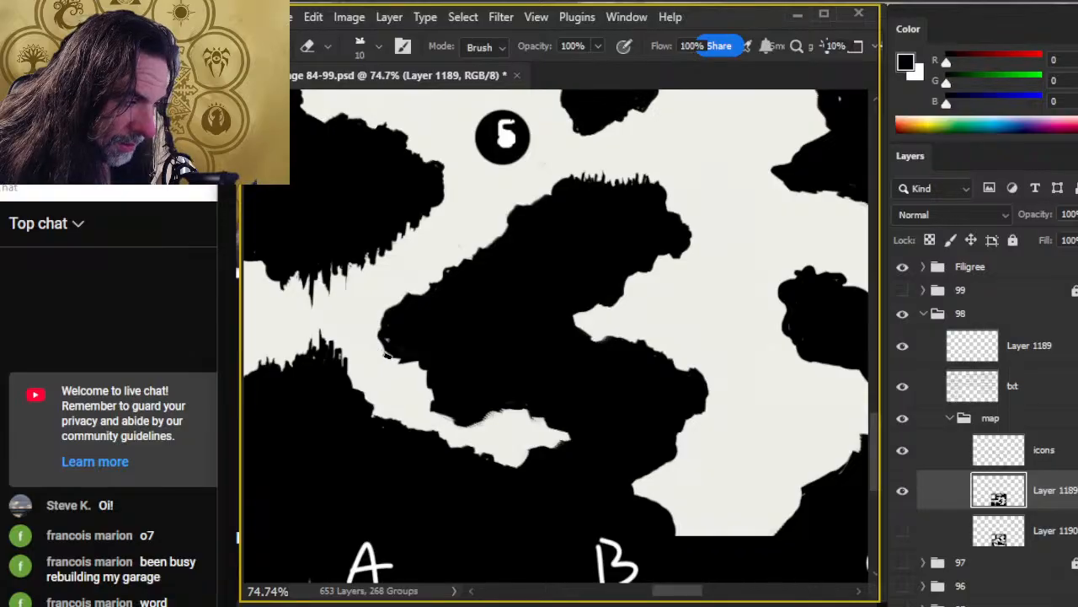
{"action": "key", "text": "b"}
{"action": "key", "text": "e"}
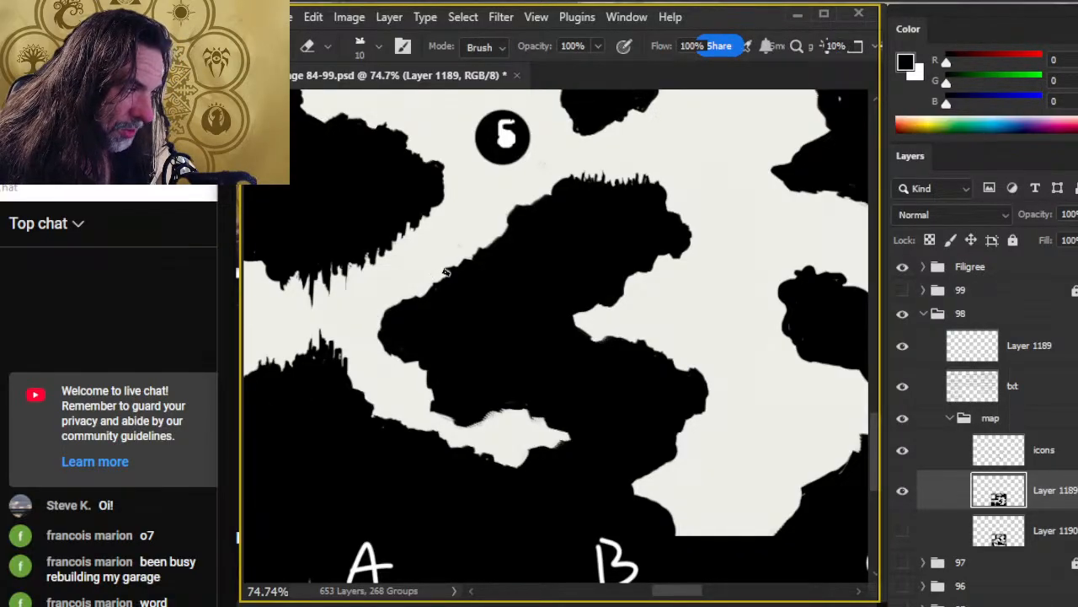
{"action": "key", "text": "b"}
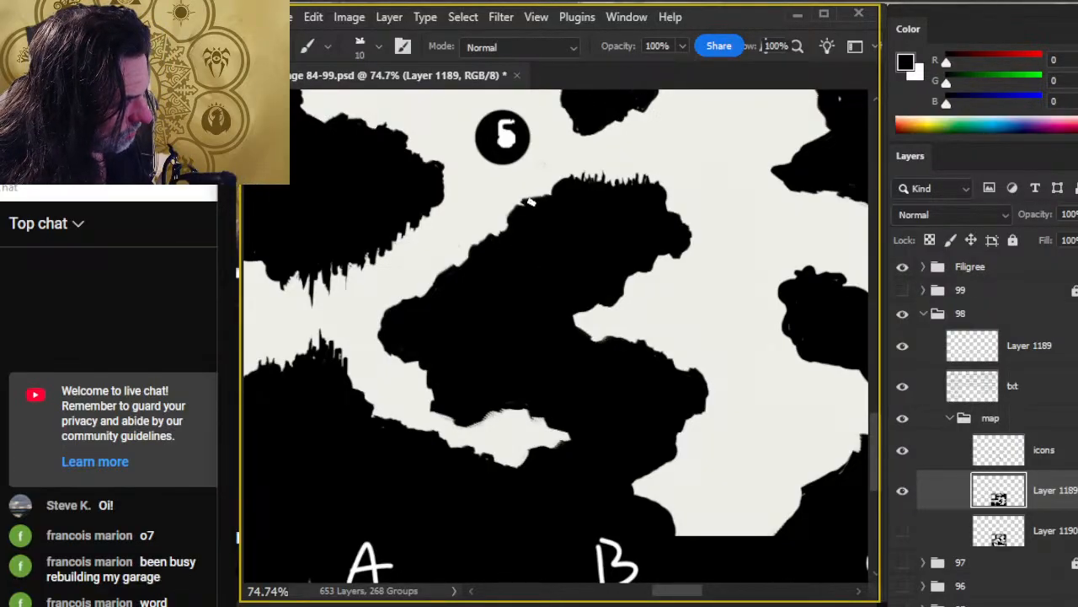
{"action": "key", "text": "e"}
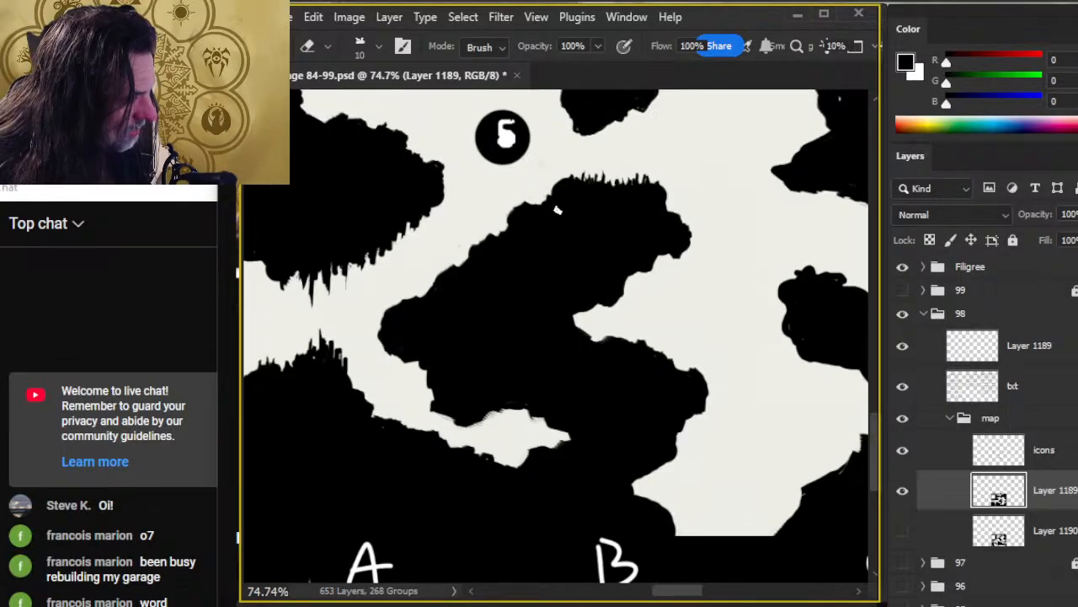
{"action": "key", "text": "b"}
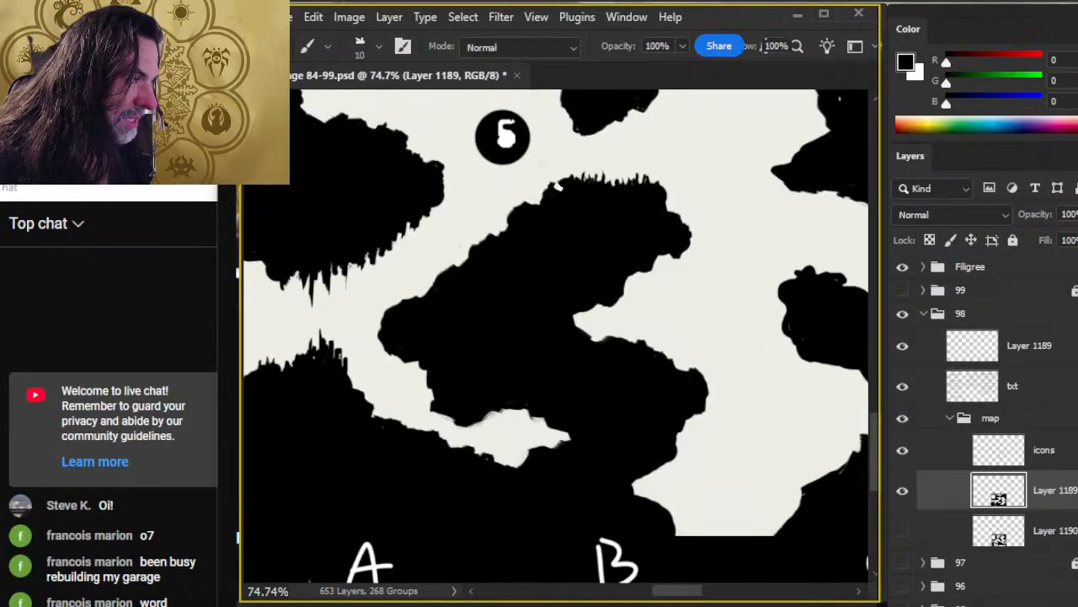
Step: Paint a pointed outcrop on the rock just below and left of marker 5, trimming its underside with the 10 px eraser
{"action": "key", "text": "z"}
{"action": "left_click", "coordinate": [505, 320], "text": "alt"}
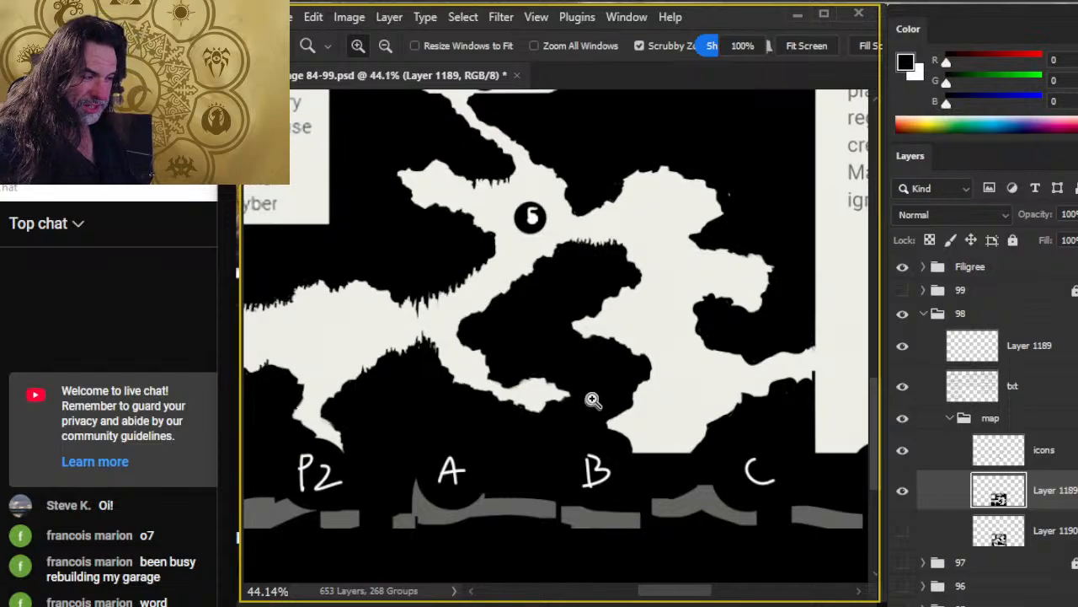
{"action": "left_click", "coordinate": [508, 372]}
{"action": "key", "text": "b"}
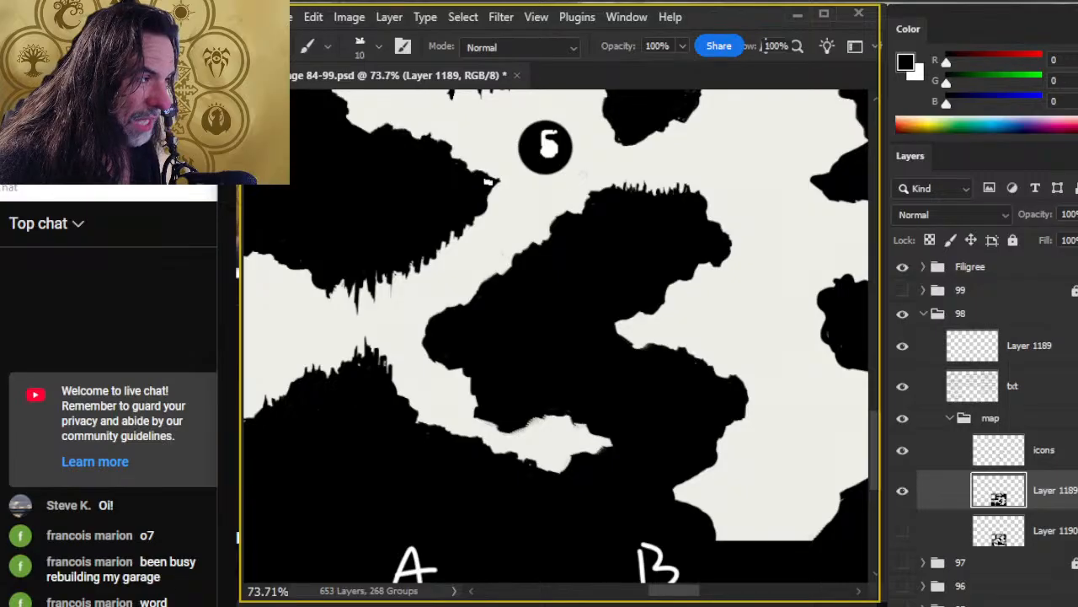
{"action": "key", "text": "e"}
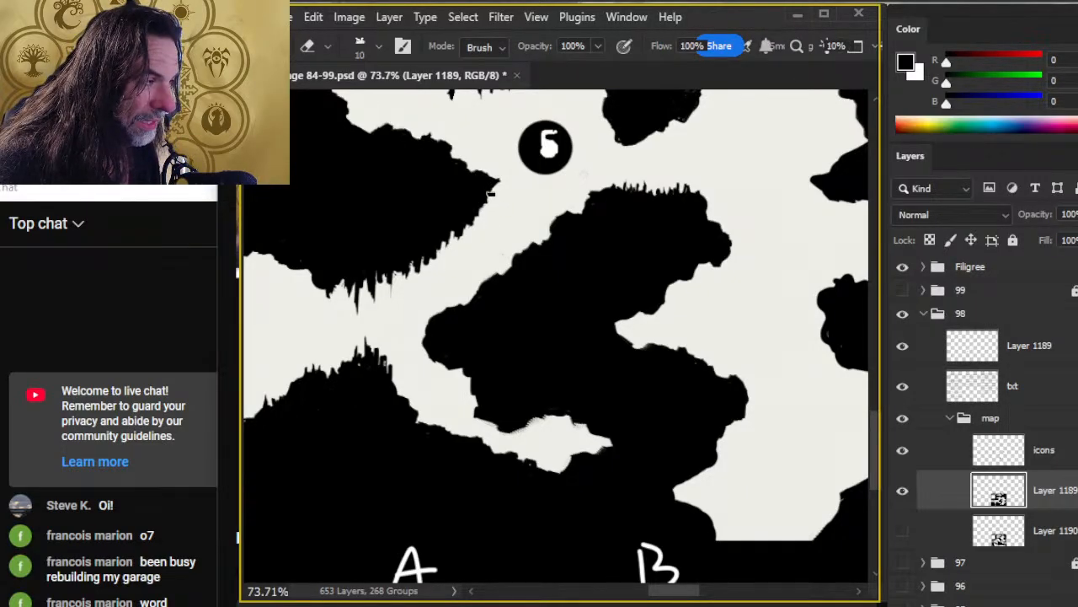
Step: Carve a notch into the P2 shaft's left wall below the cavern and smooth both walls, alternating the 10 px eraser and 10 px brush
{"action": "key", "text": "z"}
{"action": "left_click_drag", "start_coordinate": [536, 228], "coordinate": [510, 389]}
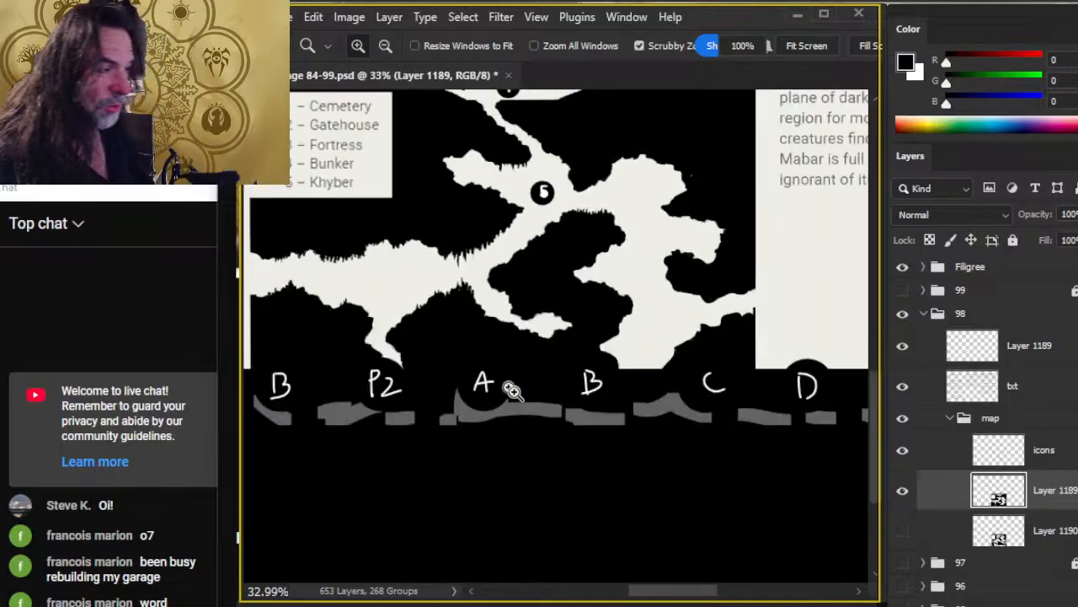
{"action": "left_click_drag", "start_coordinate": [343, 315], "coordinate": [476, 431]}
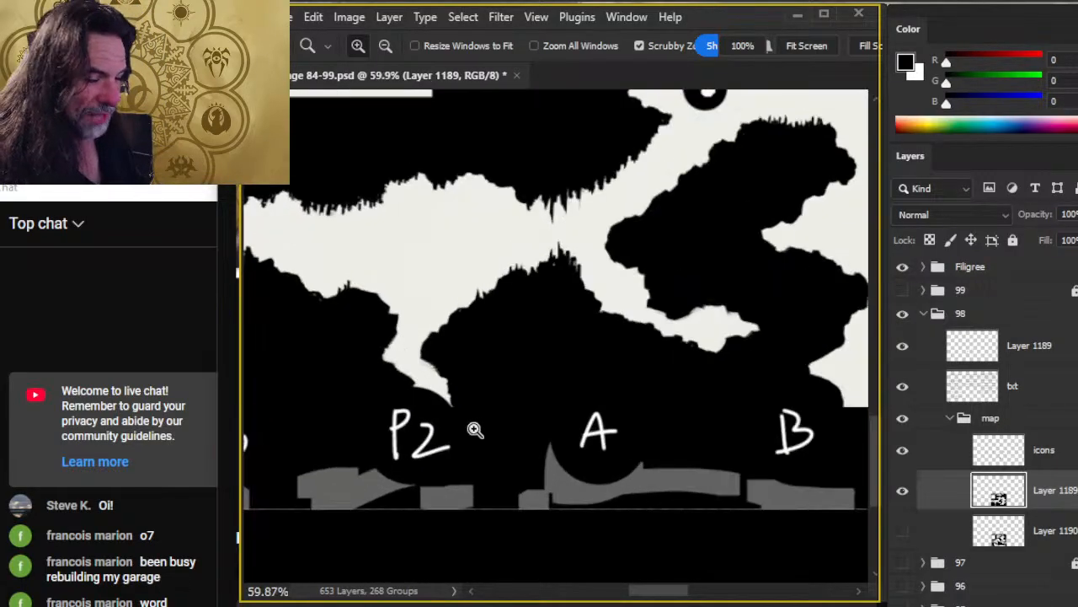
{"action": "key", "text": "b"}
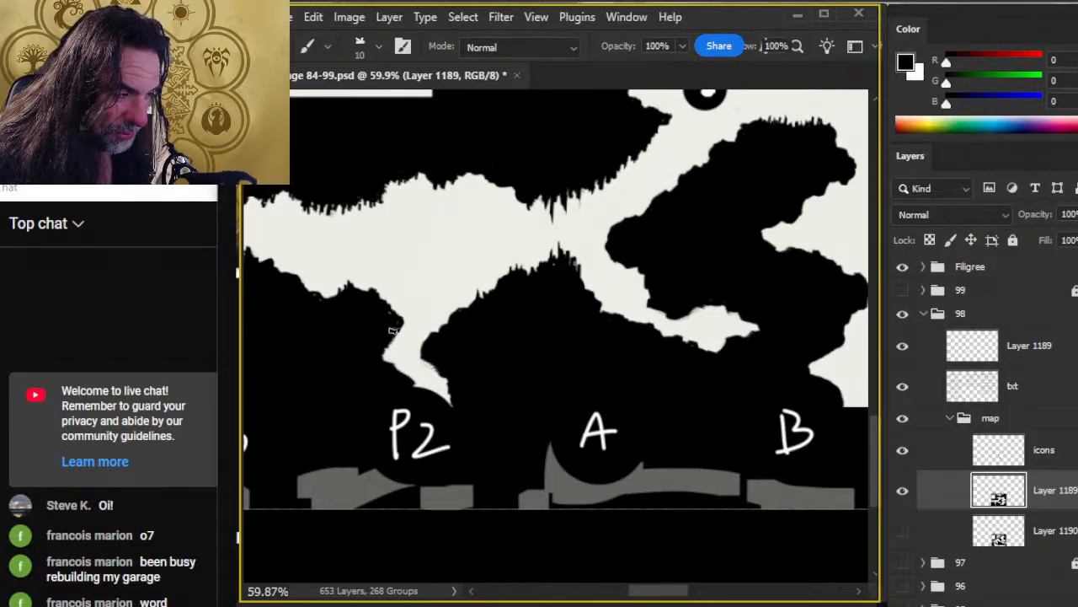
{"action": "key", "text": "e"}
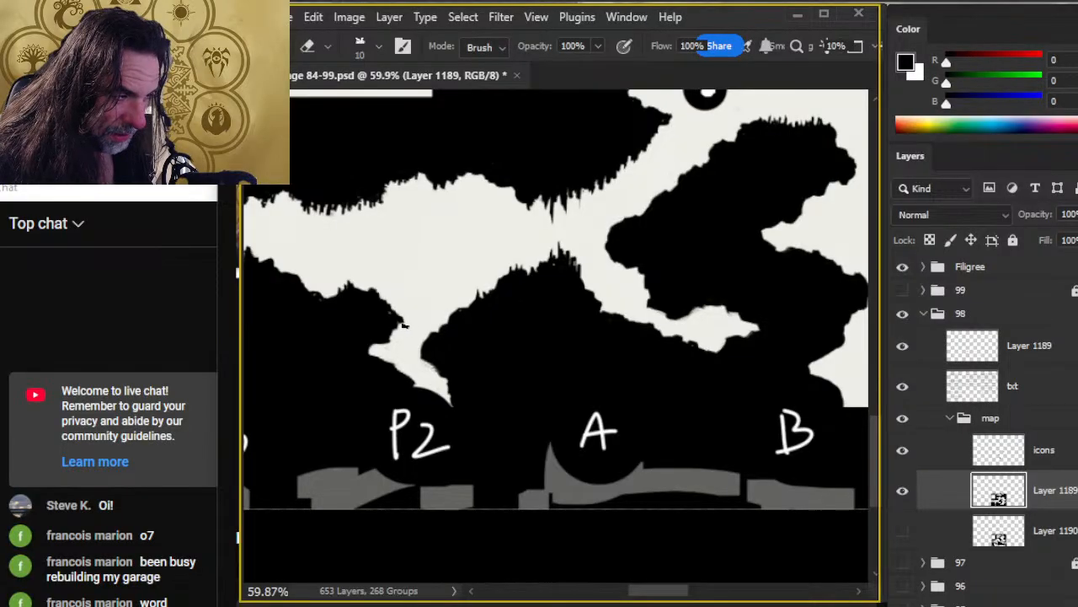
{"action": "key", "text": "b"}
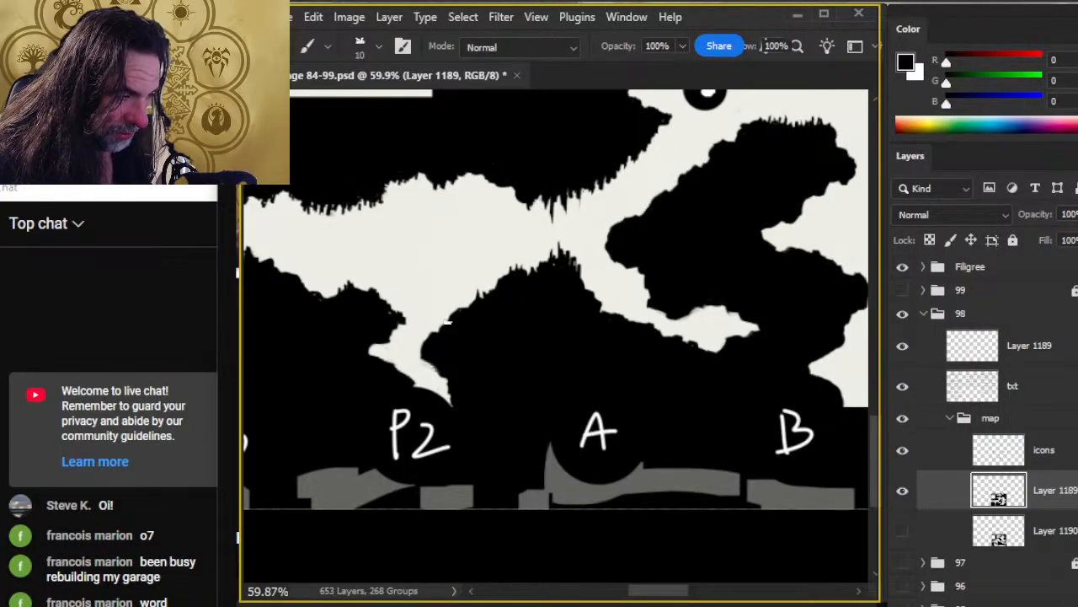
{"action": "left_click_drag", "start_coordinate": [434, 329], "coordinate": [428, 351]}
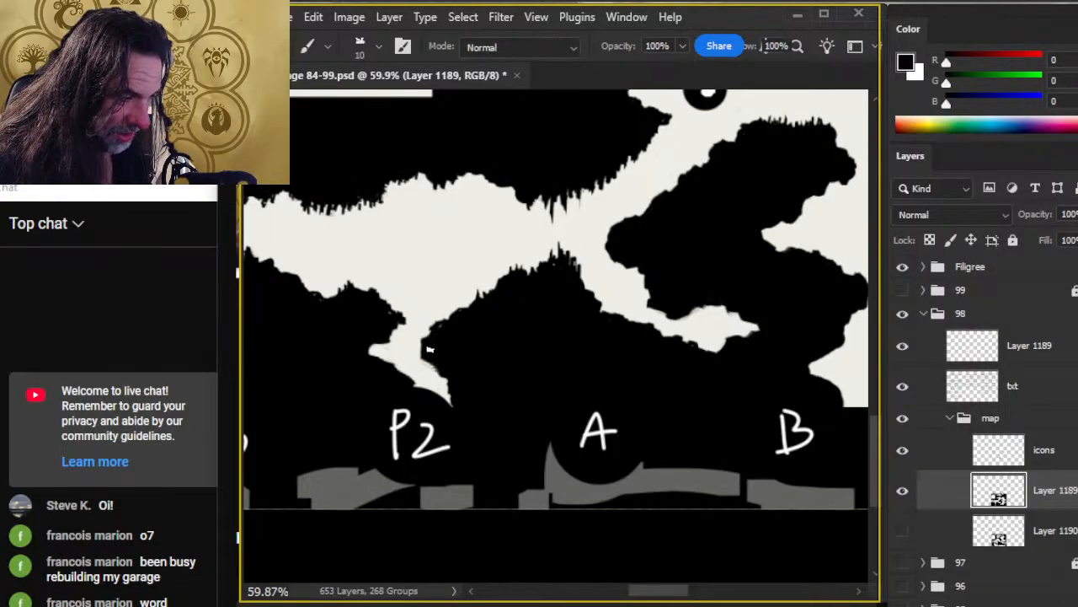
{"action": "key", "text": "e"}
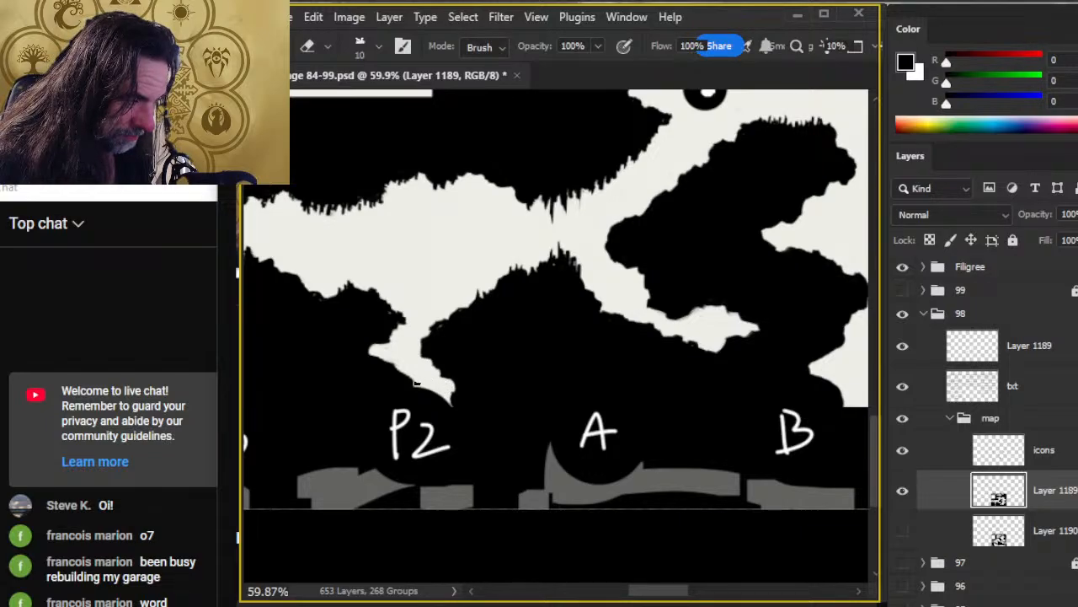
{"action": "key", "text": "b"}
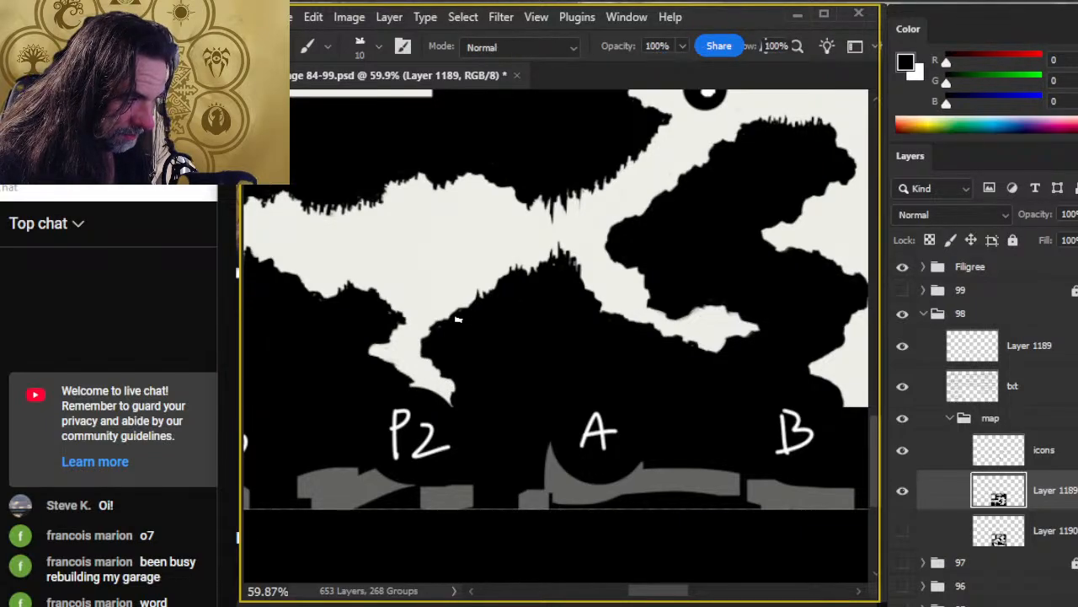
Step: Hide the Filigree group and roughen the walls of the shaft's lower end with the 10 px brush and 25 px eraser
{"action": "left_click", "coordinate": [902, 266]}
{"action": "mouse_move", "coordinate": [463, 413]}
{"action": "left_mouse_down"}
{"action": "mouse_move", "coordinate": [485, 367]}
{"action": "mouse_move", "coordinate": [433, 298]}
{"action": "mouse_move", "coordinate": [420, 365]}
{"action": "mouse_move", "coordinate": [424, 323]}
{"action": "mouse_move", "coordinate": [413, 363]}
{"action": "left_mouse_up"}
{"action": "left_click_drag", "start_coordinate": [422, 315], "coordinate": [426, 337]}
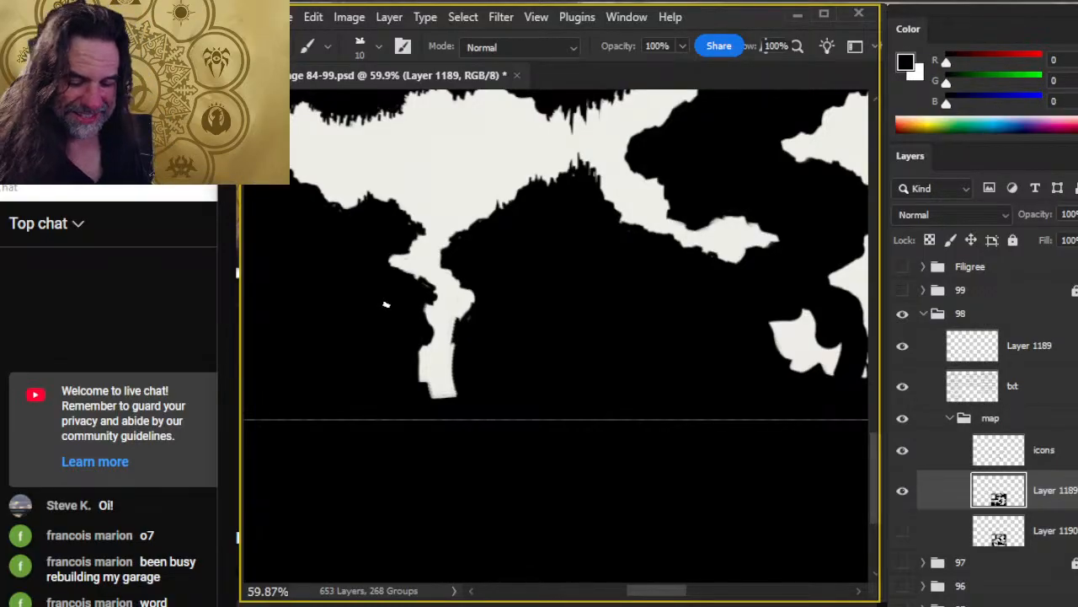
{"action": "left_click_drag", "start_coordinate": [406, 369], "coordinate": [419, 390]}
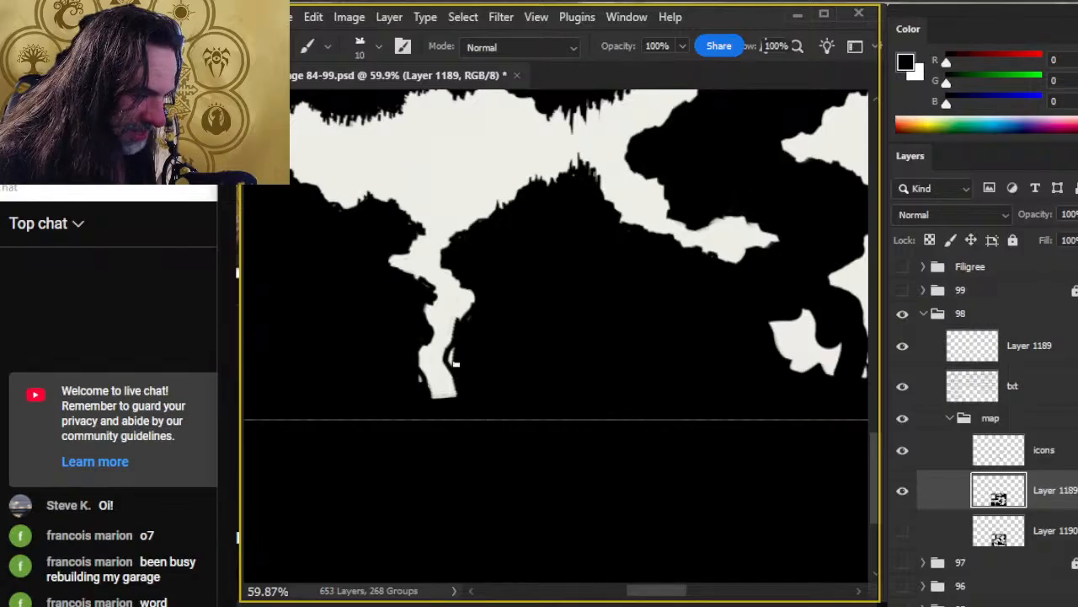
{"action": "key", "text": "e"}
{"action": "left_click_drag", "start_coordinate": [464, 312], "coordinate": [467, 320]}
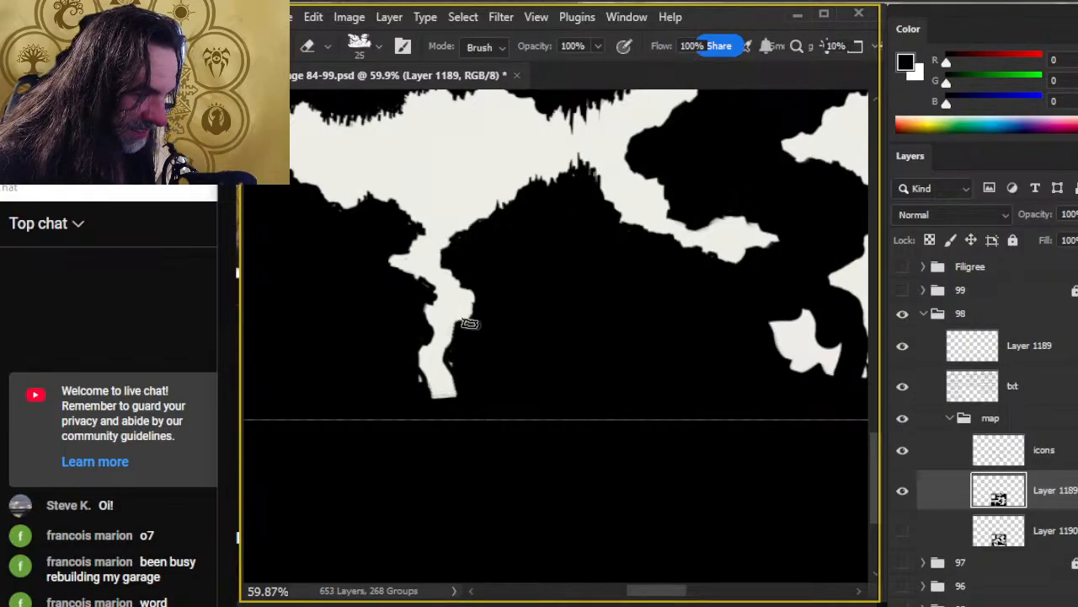
{"action": "key", "text": "b"}
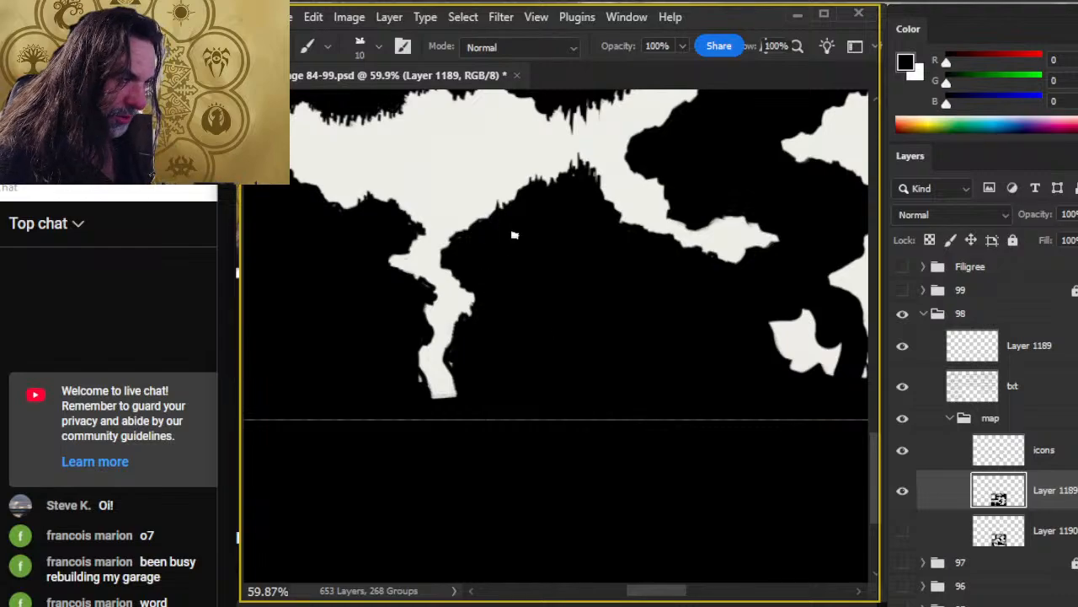
Step: Paint out the detached white patch beside the large cavern's lower tip with a 50 px brush and save the document
{"action": "scroll", "coordinate": [466, 289], "scroll_direction": "down", "scroll_amount": 3}
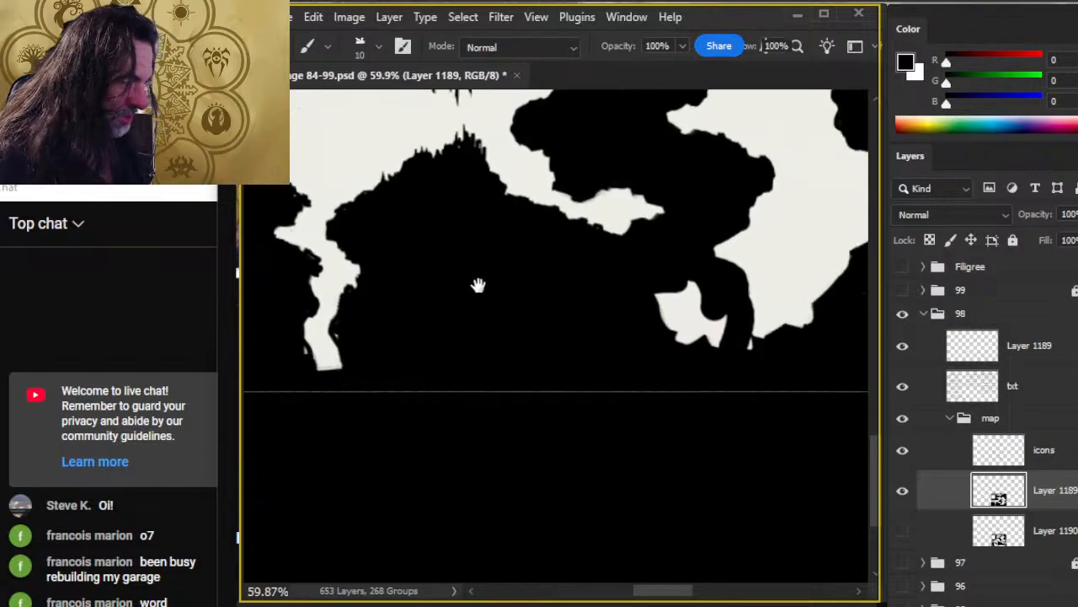
{"action": "key", "text": "bracketright"}
{"action": "key", "text": "bracketright"}
{"action": "mouse_move", "coordinate": [529, 251]}
{"action": "left_mouse_down"}
{"action": "mouse_move", "coordinate": [556, 230]}
{"action": "mouse_move", "coordinate": [545, 270]}
{"action": "mouse_move", "coordinate": [562, 314]}
{"action": "mouse_move", "coordinate": [581, 320]}
{"action": "mouse_move", "coordinate": [603, 291]}
{"action": "mouse_move", "coordinate": [610, 357]}
{"action": "mouse_move", "coordinate": [542, 293]}
{"action": "mouse_move", "coordinate": [498, 379]}
{"action": "left_mouse_up"}
{"action": "key", "text": "z"}
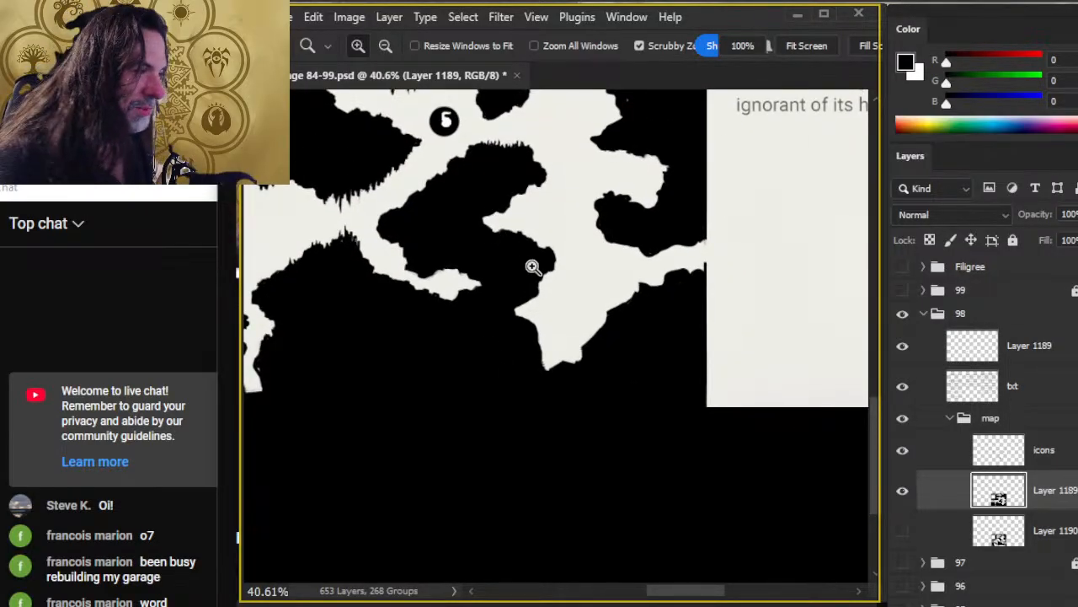
{"action": "left_click_drag", "start_coordinate": [531, 267], "coordinate": [477, 260]}
{"action": "key", "text": "ctrl+s"}
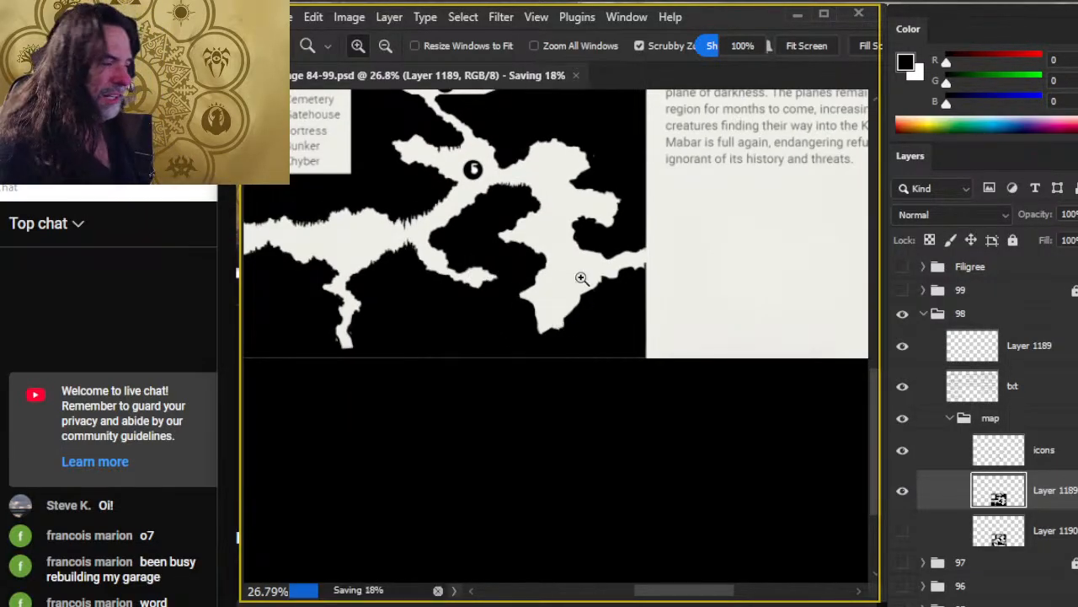
Step: Touch up the spiky ceiling of the passage above the P2 shaft with the 25 px eraser and 50 px brush, and save the document
{"action": "left_click_drag", "start_coordinate": [570, 231], "coordinate": [578, 306]}
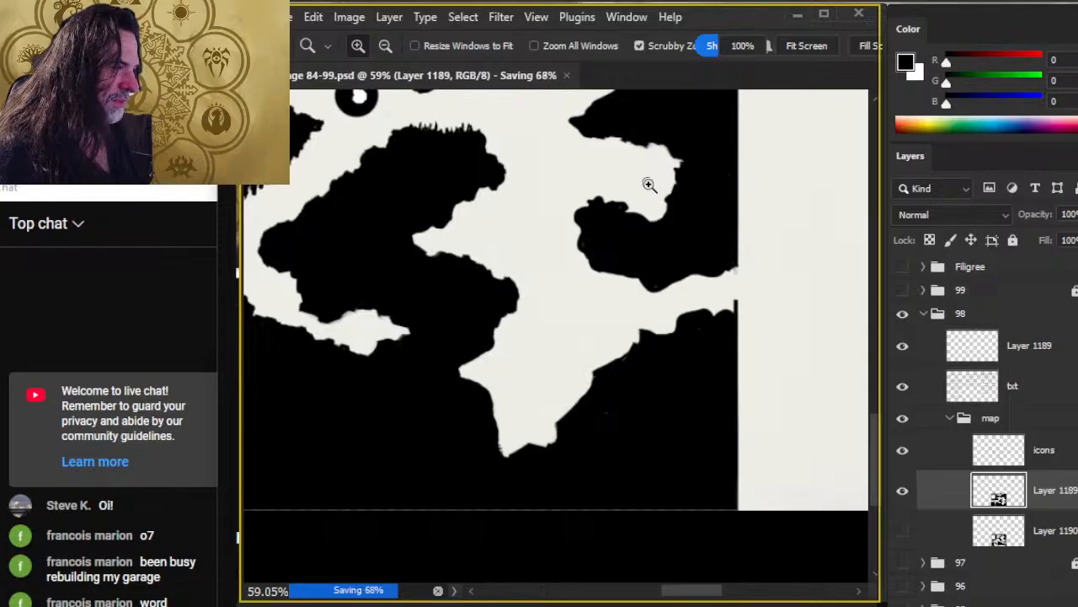
{"action": "left_click_drag", "start_coordinate": [648, 186], "coordinate": [616, 233]}
{"action": "left_click_drag", "start_coordinate": [453, 287], "coordinate": [463, 334]}
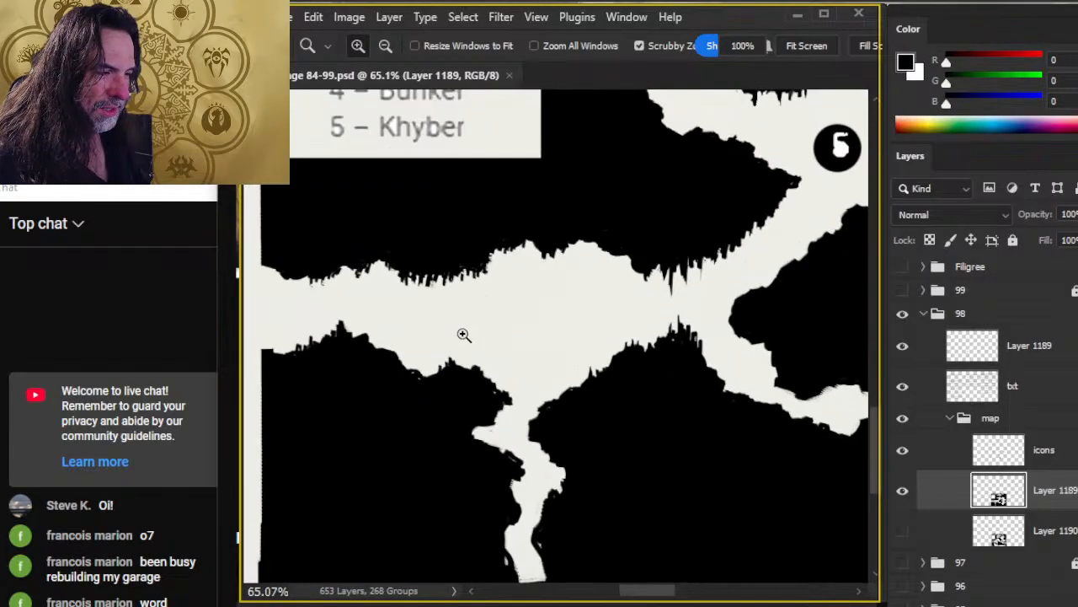
{"action": "key", "text": "e"}
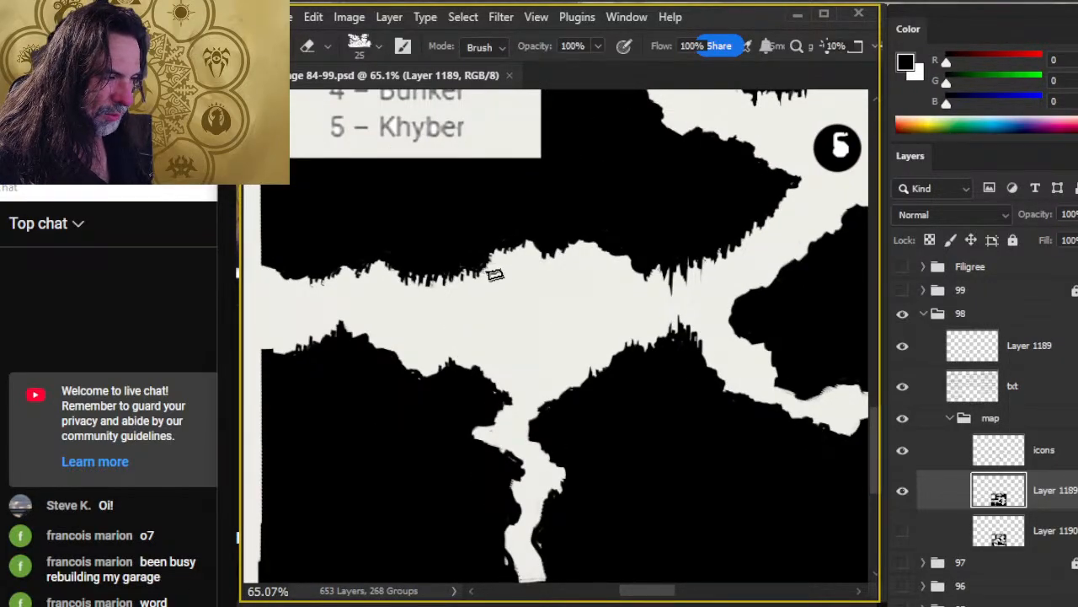
{"action": "key", "text": "b"}
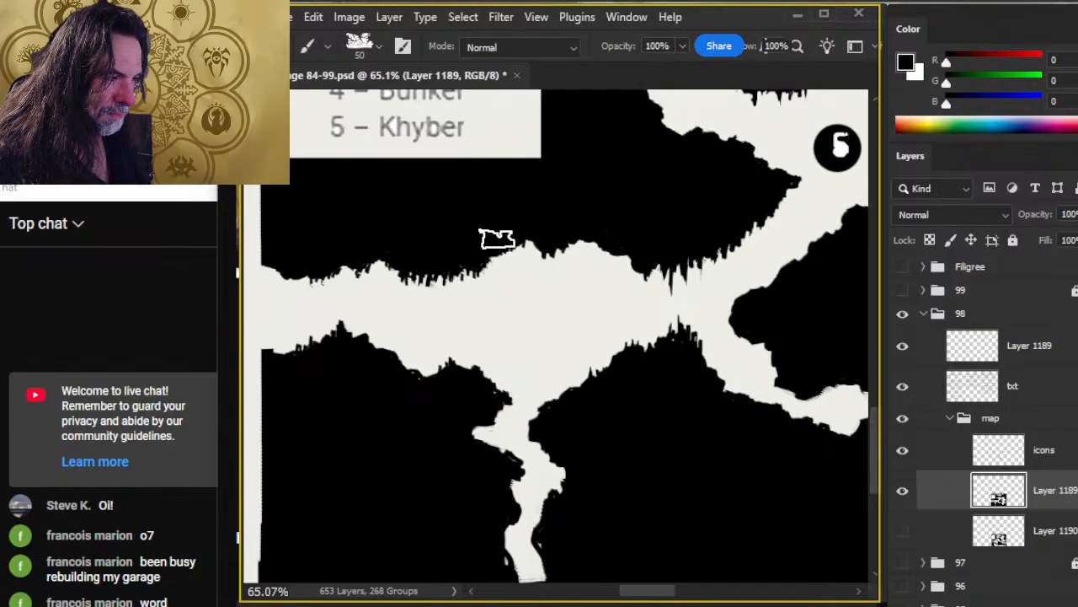
{"action": "key", "text": "z"}
{"action": "left_click_drag", "start_coordinate": [547, 282], "coordinate": [524, 289]}
{"action": "scroll", "coordinate": [524, 289], "scroll_direction": "down", "scroll_amount": 3}
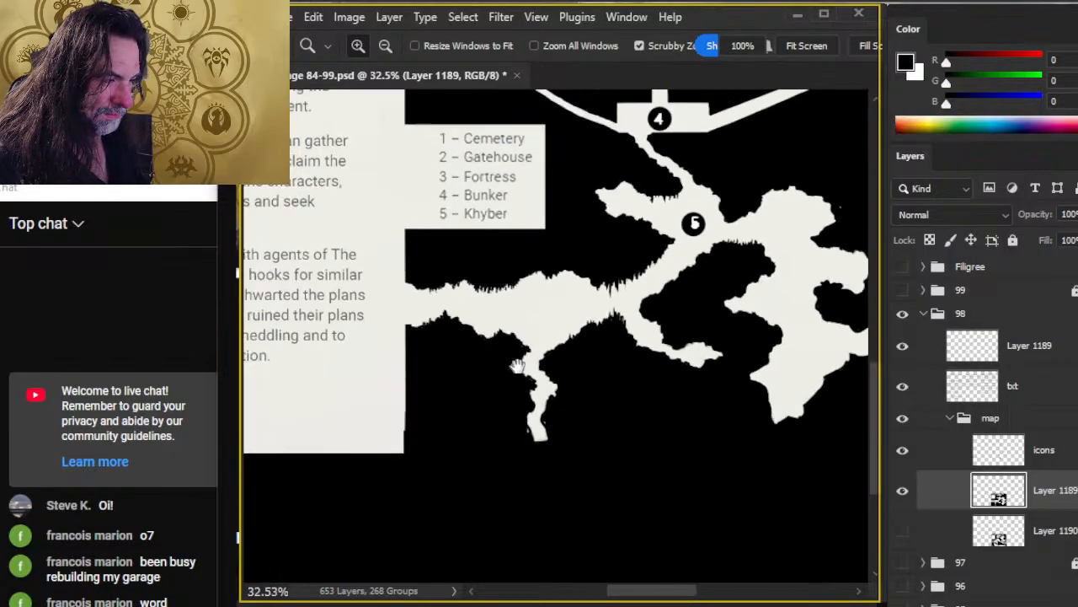
{"action": "scroll", "coordinate": [524, 337], "scroll_direction": "right", "scroll_amount": 2}
{"action": "scroll", "coordinate": [524, 362], "scroll_direction": "down", "scroll_amount": 3}
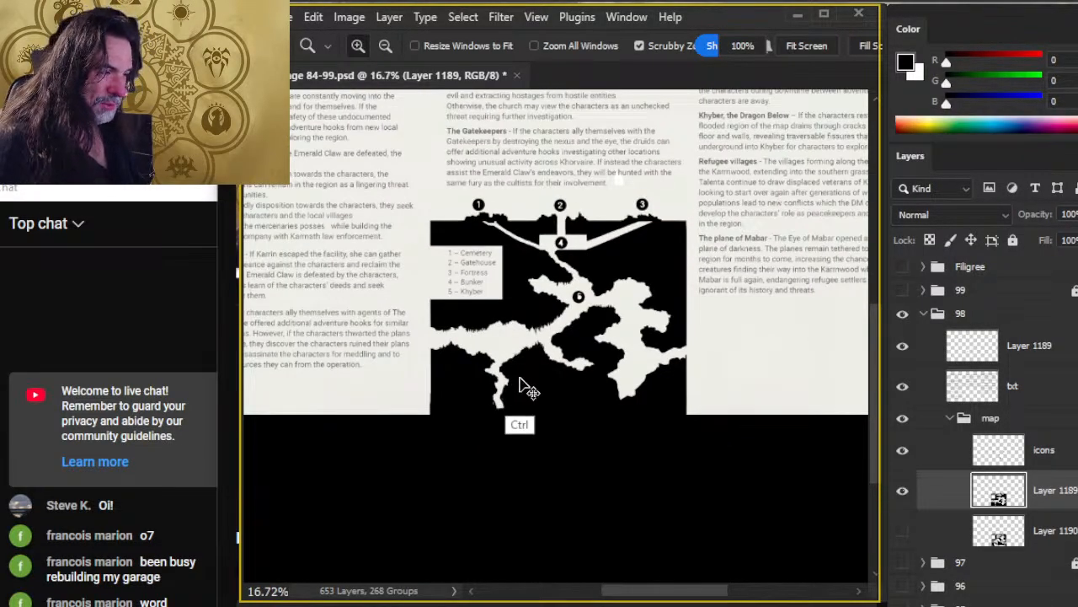
{"action": "key", "text": "ctrl+s"}
Step: Show the Filigree group again, review the map within the full page, and save the document
{"action": "scroll", "coordinate": [537, 382], "scroll_direction": "down", "scroll_amount": 2}
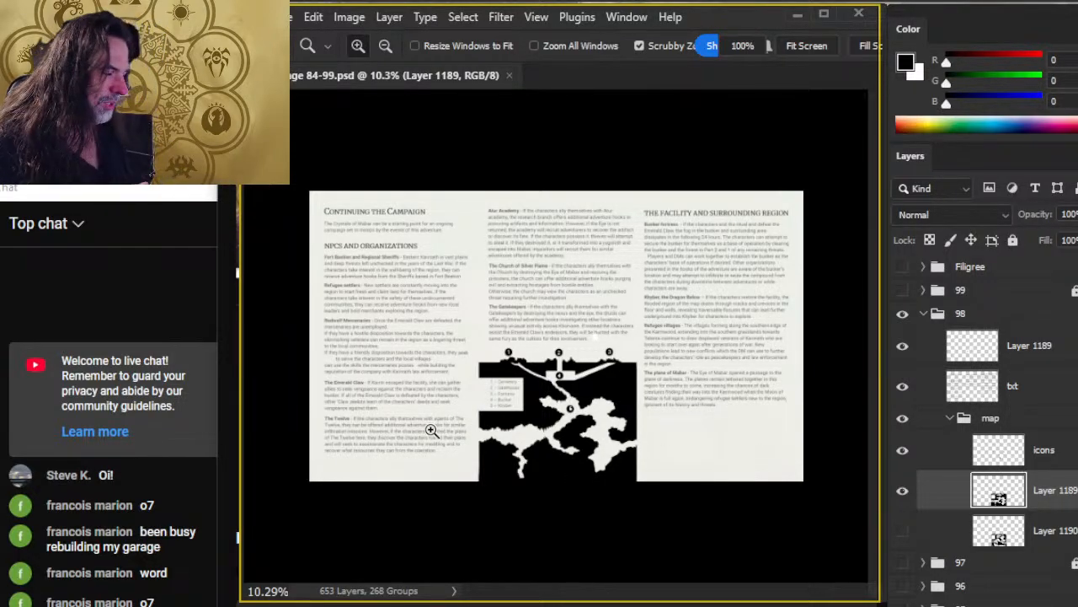
{"action": "left_click", "coordinate": [902, 267]}
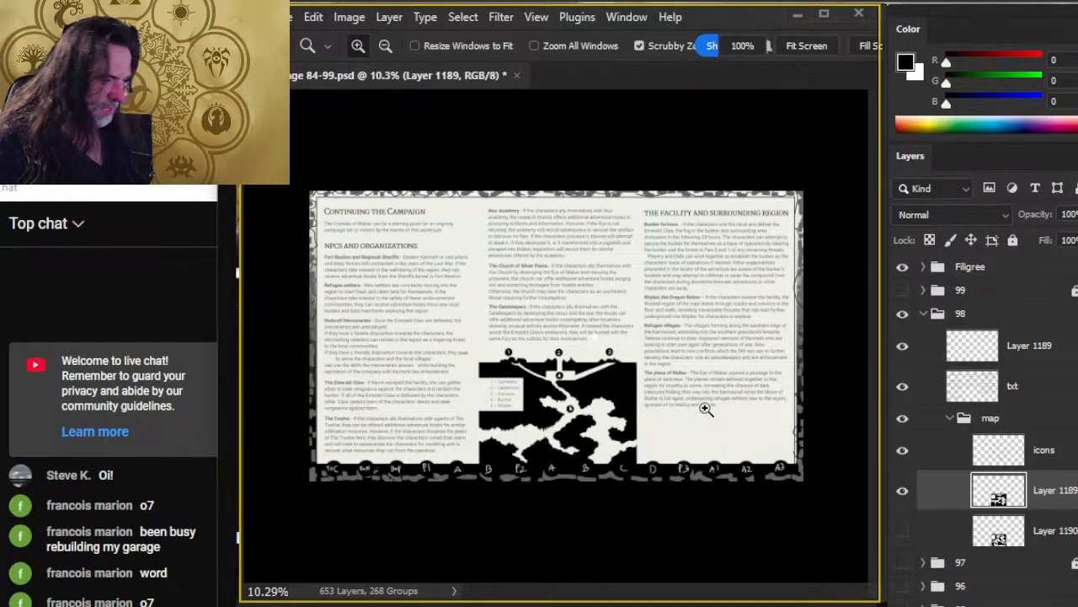
{"action": "left_click_drag", "start_coordinate": [621, 409], "coordinate": [717, 446]}
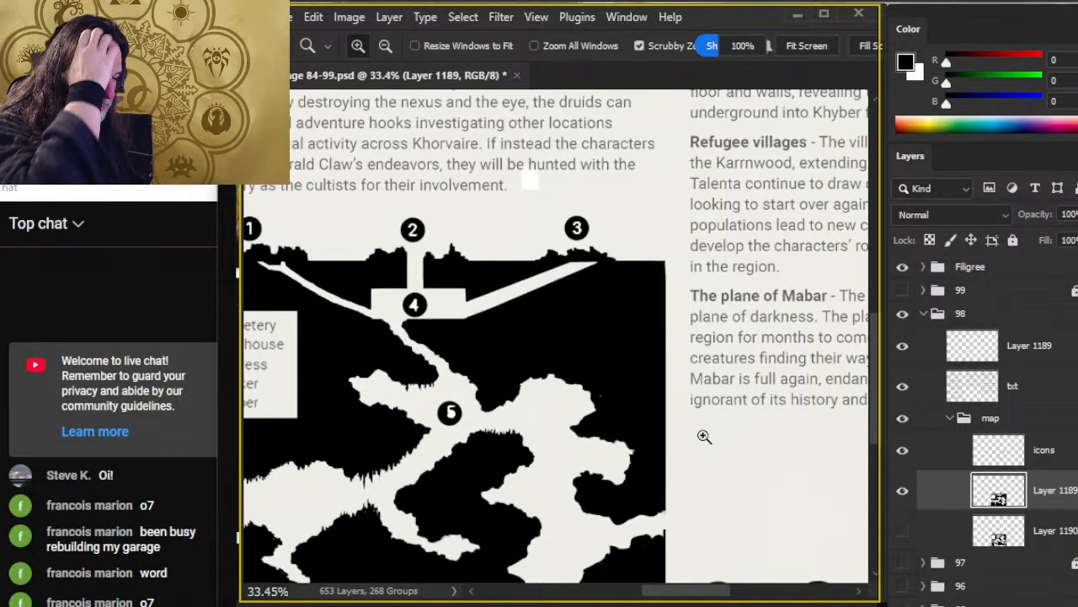
{"action": "left_click", "coordinate": [720, 452], "text": "alt"}
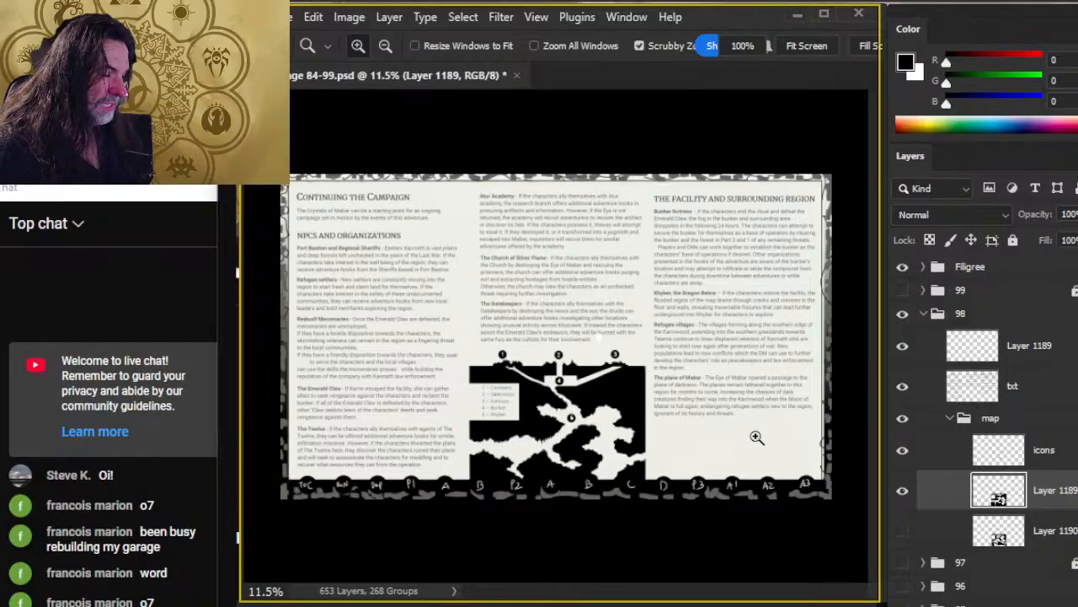
{"action": "key", "text": "ctrl+s"}
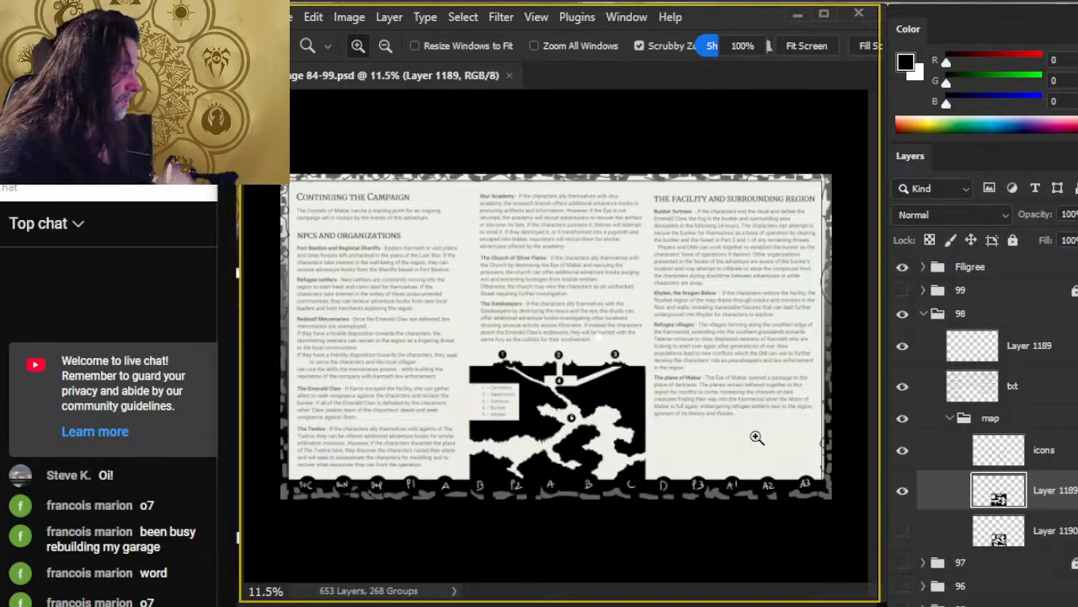
Step: Add a new layer above the top layer in group 98 and choose a solid round 30 px brush
{"action": "left_click", "coordinate": [1023, 348]}
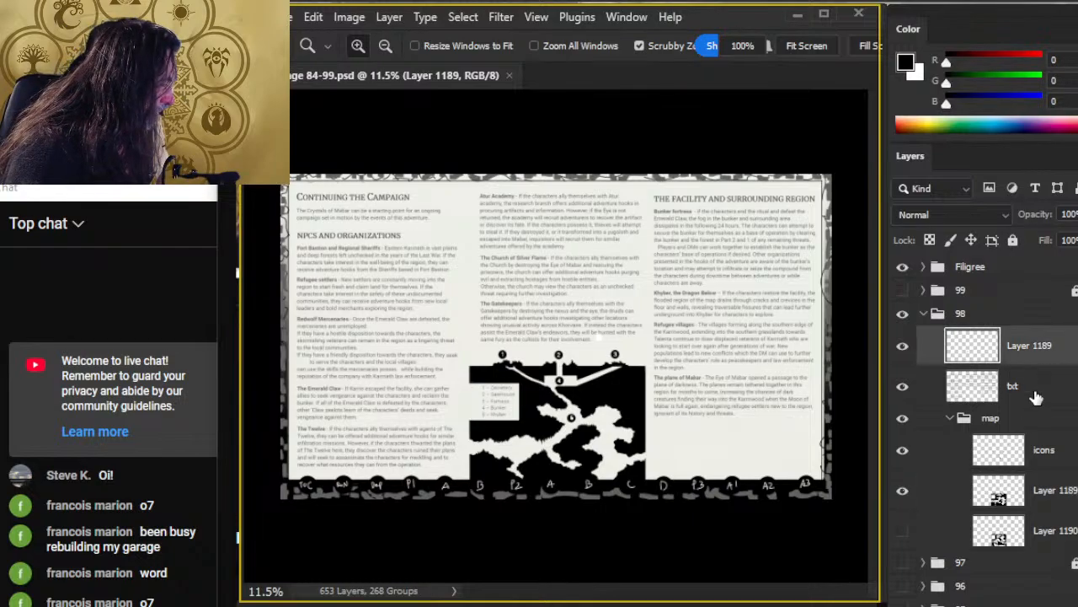
{"action": "key", "text": "ctrl+shift+alt+n"}
{"action": "key", "text": "l"}
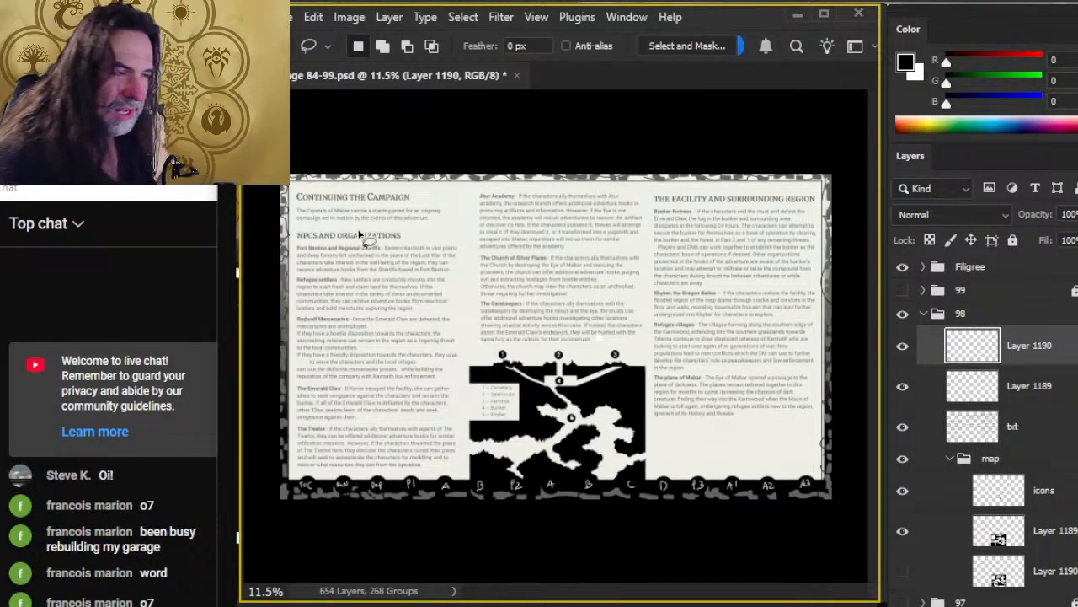
{"action": "left_click_drag", "start_coordinate": [383, 283], "coordinate": [270, 349]}
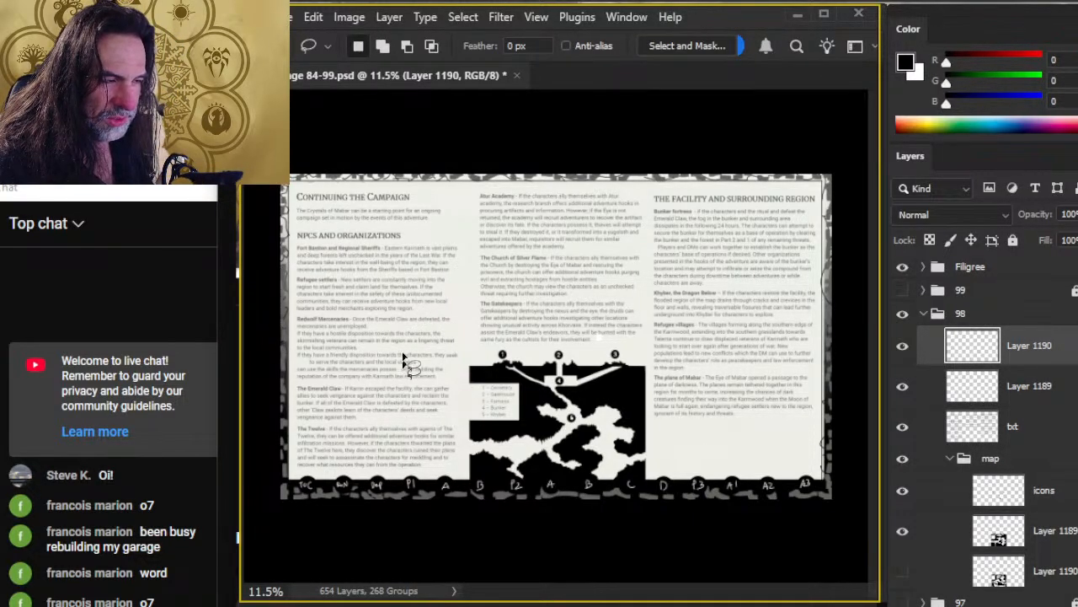
{"action": "key", "text": "b"}
{"action": "right_click", "coordinate": [344, 278]}
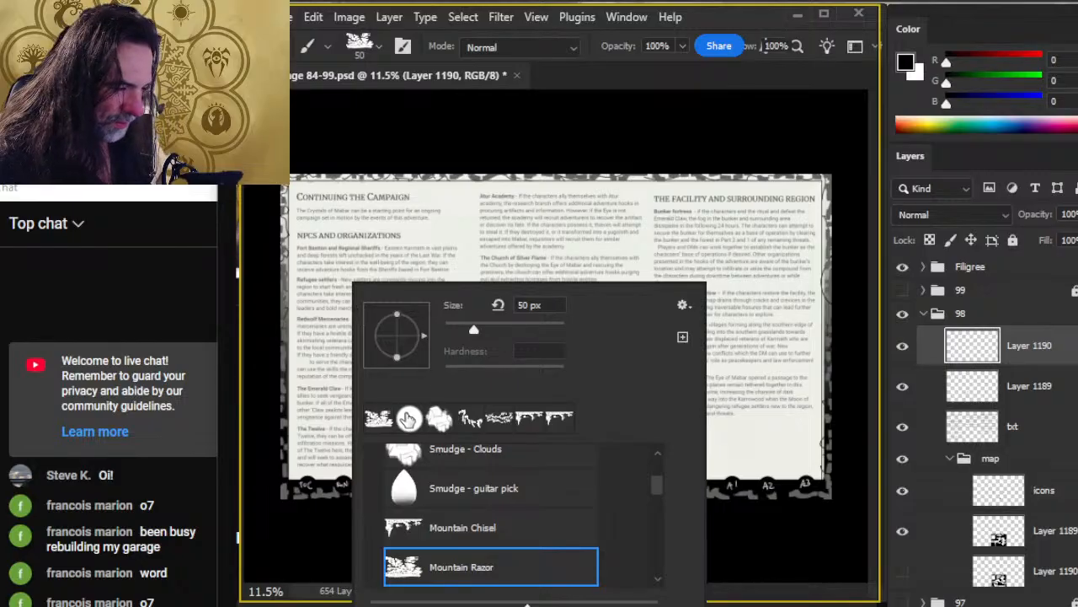
{"action": "scroll", "coordinate": [472, 506], "scroll_direction": "up", "scroll_amount": 10}
{"action": "left_click", "coordinate": [472, 458]}
{"action": "key", "text": "Return"}
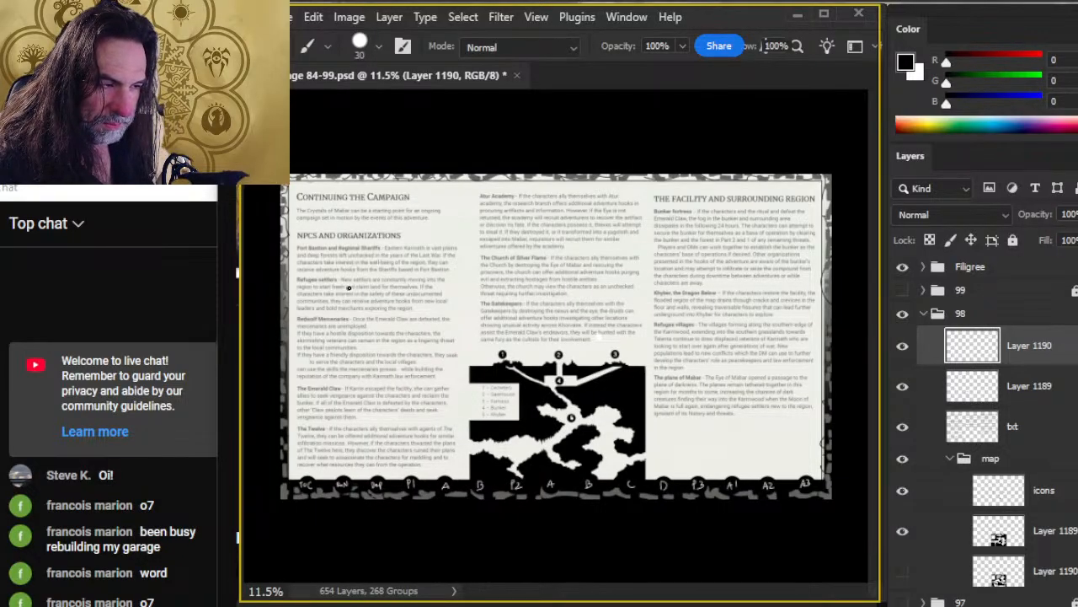
Step: Sketch large sweeping curves across the text in all three columns with the round brush at 25 px, and save the document
{"action": "key", "text": "bracketleft"}
{"action": "left_click_drag", "start_coordinate": [362, 277], "coordinate": [287, 280]}
{"action": "left_click_drag", "start_coordinate": [435, 325], "coordinate": [288, 362]}
{"action": "left_click_drag", "start_coordinate": [362, 373], "coordinate": [407, 414]}
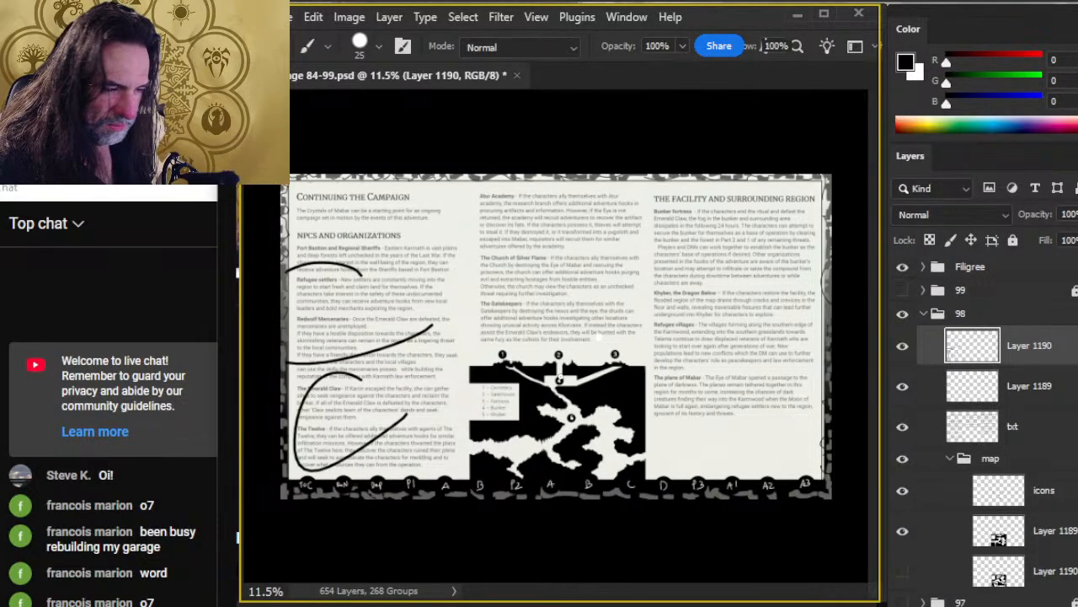
{"action": "left_click_drag", "start_coordinate": [531, 204], "coordinate": [596, 268]}
{"action": "mouse_move", "coordinate": [743, 240]}
{"action": "left_mouse_down"}
{"action": "mouse_move", "coordinate": [684, 430]}
{"action": "mouse_move", "coordinate": [812, 314]}
{"action": "left_mouse_up"}
{"action": "key", "text": "ctrl+s"}
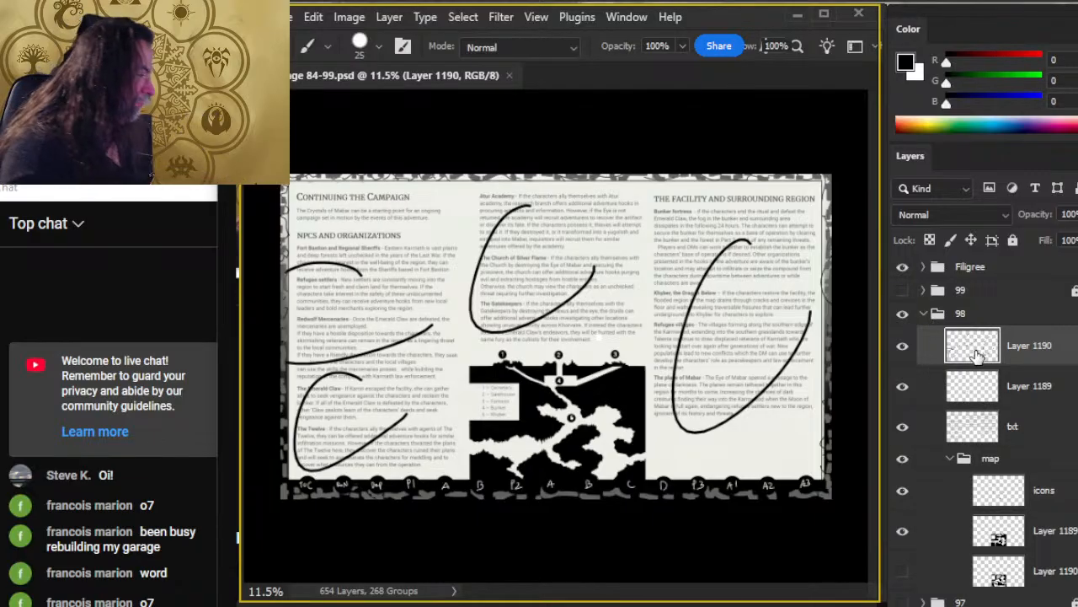
Step: Collapse and hide group 98, and show group 97 in its place
{"action": "left_click", "coordinate": [925, 315]}
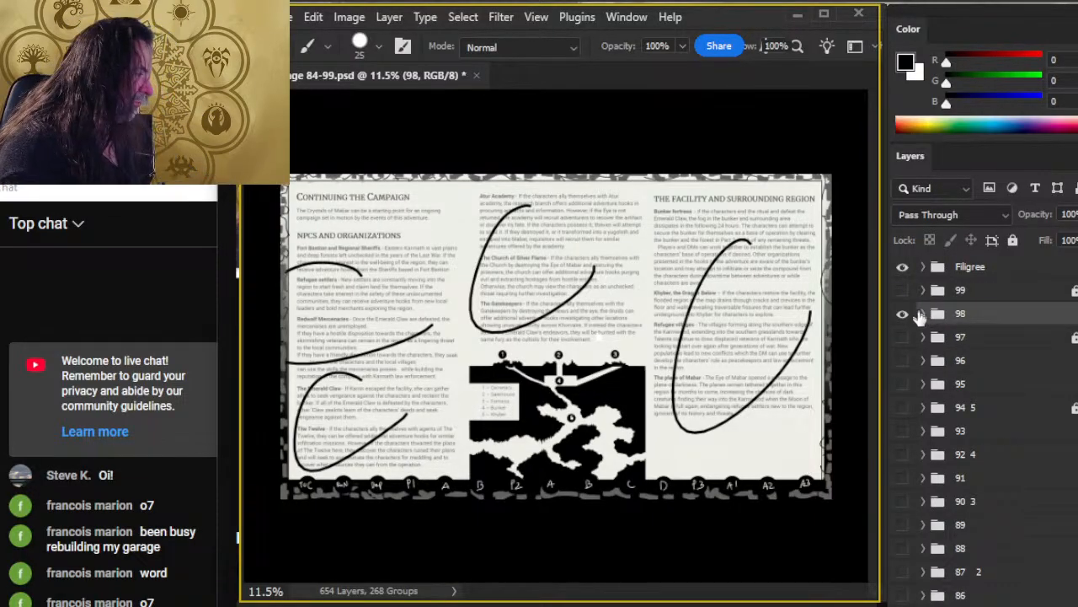
{"action": "left_click", "coordinate": [903, 315]}
{"action": "left_click", "coordinate": [902, 337]}
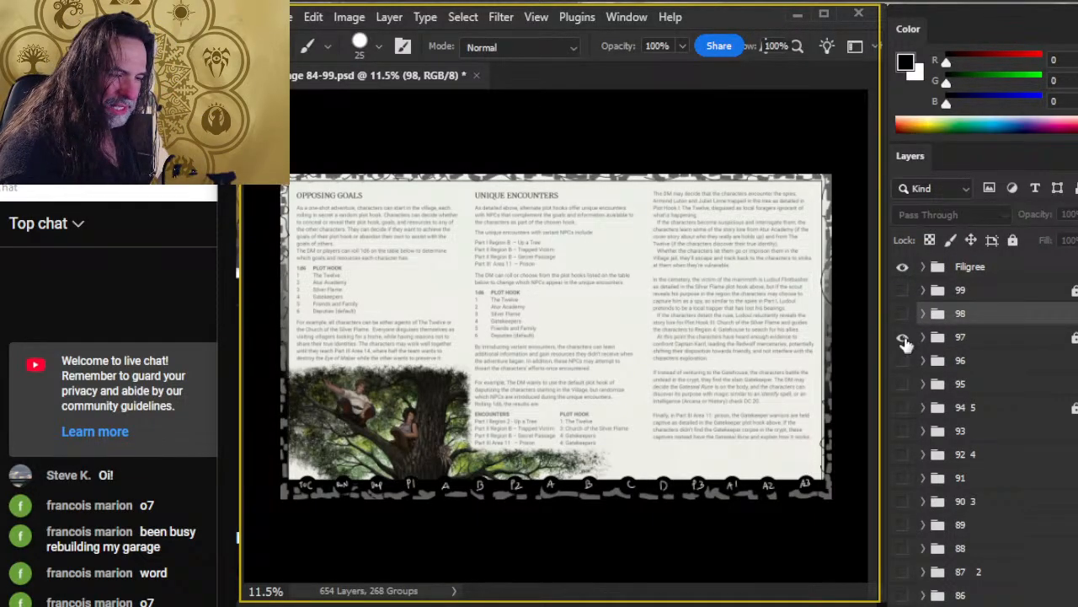
Step: Hide group 97, check page 96 in its place, and switch the visible page to group 95
{"action": "left_click", "coordinate": [903, 337]}
{"action": "left_click", "coordinate": [902, 361]}
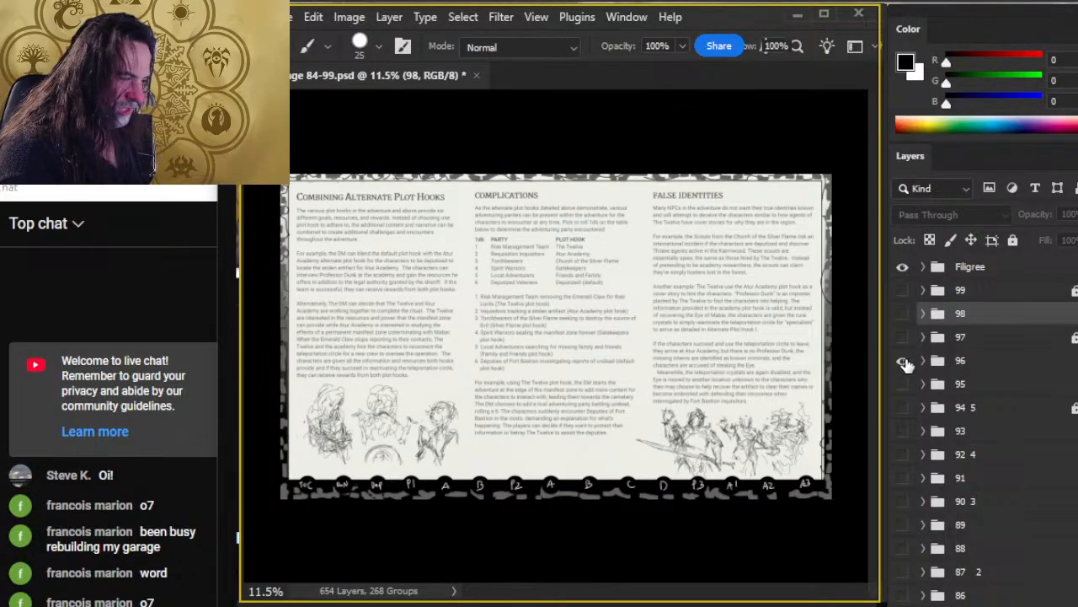
{"action": "left_click", "coordinate": [902, 361]}
{"action": "left_click", "coordinate": [902, 384]}
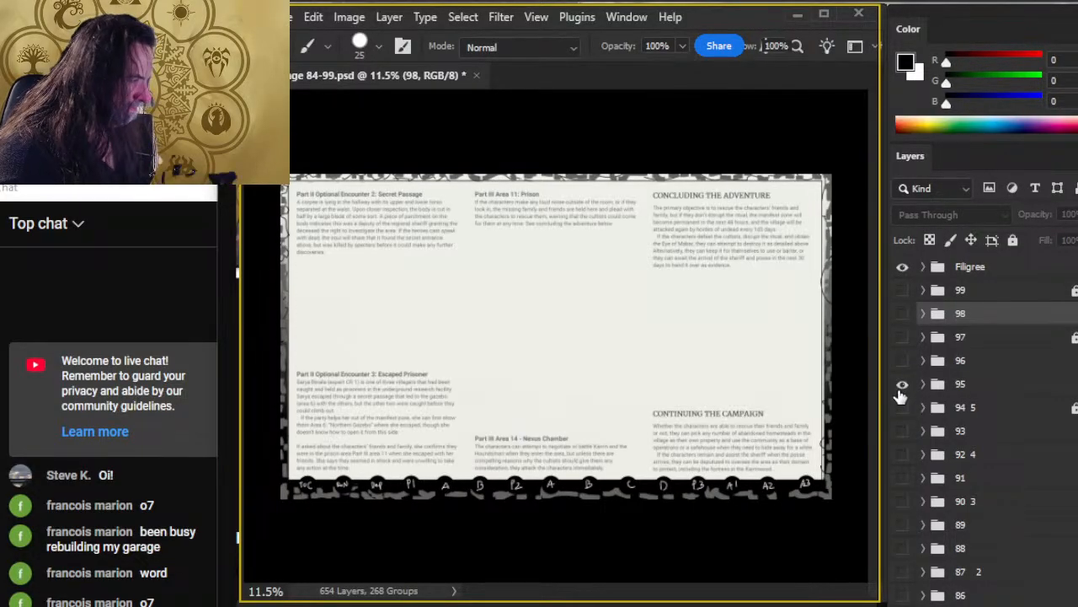
{"action": "left_click", "coordinate": [406, 246]}
{"action": "key", "text": "Return"}
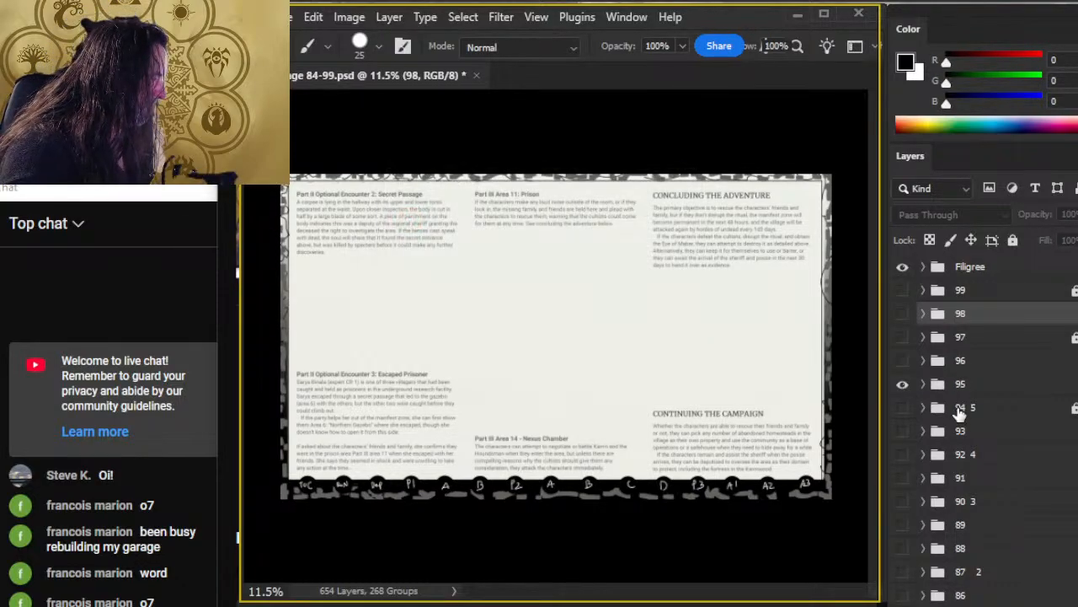
Step: Zoom in on the Secret Passage text of page 95, compare it with page 94, and return to page 95
{"action": "key", "text": "z"}
{"action": "left_click_drag", "start_coordinate": [408, 233], "coordinate": [498, 263]}
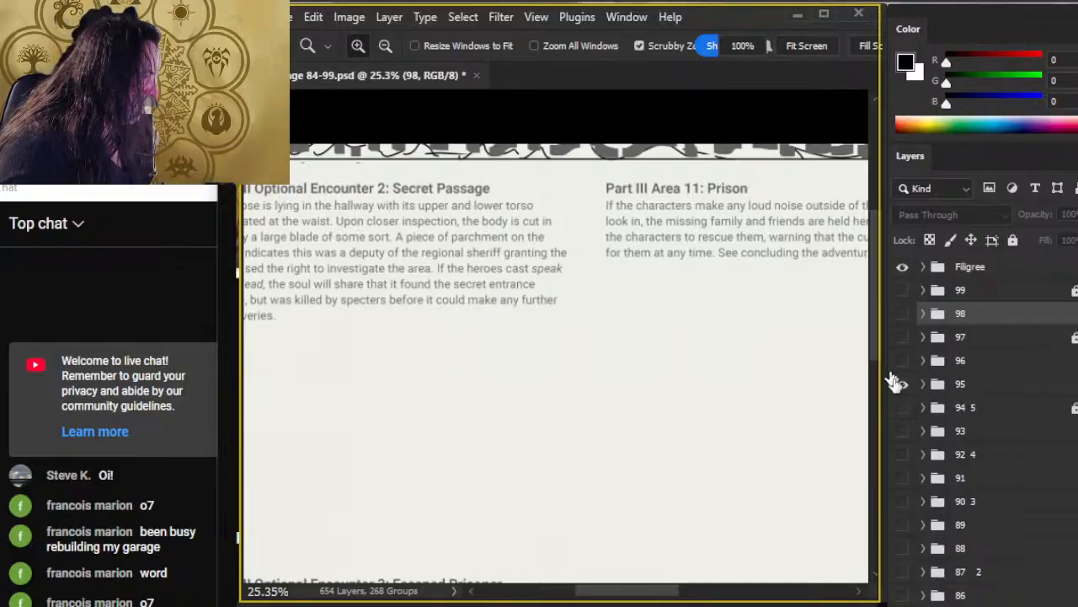
{"action": "left_click", "coordinate": [902, 384]}
{"action": "left_click", "coordinate": [902, 408]}
{"action": "left_click_drag", "start_coordinate": [682, 431], "coordinate": [653, 428]}
{"action": "left_click", "coordinate": [901, 408]}
{"action": "left_click", "coordinate": [903, 383]}
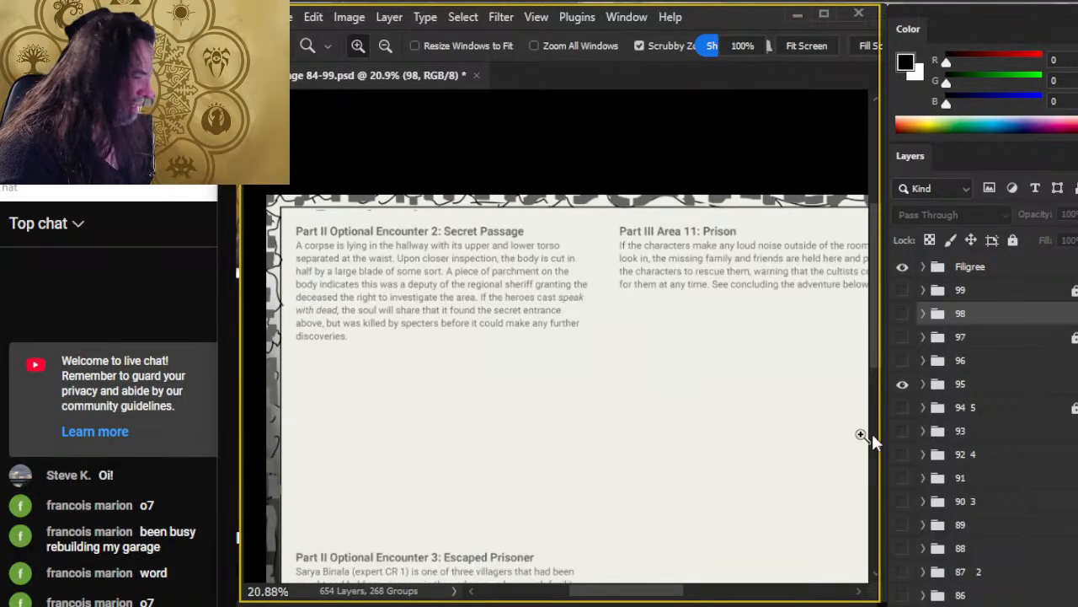
Step: Examine the text columns and the empty illustration areas between them across page 95
{"action": "left_click_drag", "start_coordinate": [859, 436], "coordinate": [540, 303]}
{"action": "left_click_drag", "start_coordinate": [621, 367], "coordinate": [576, 351]}
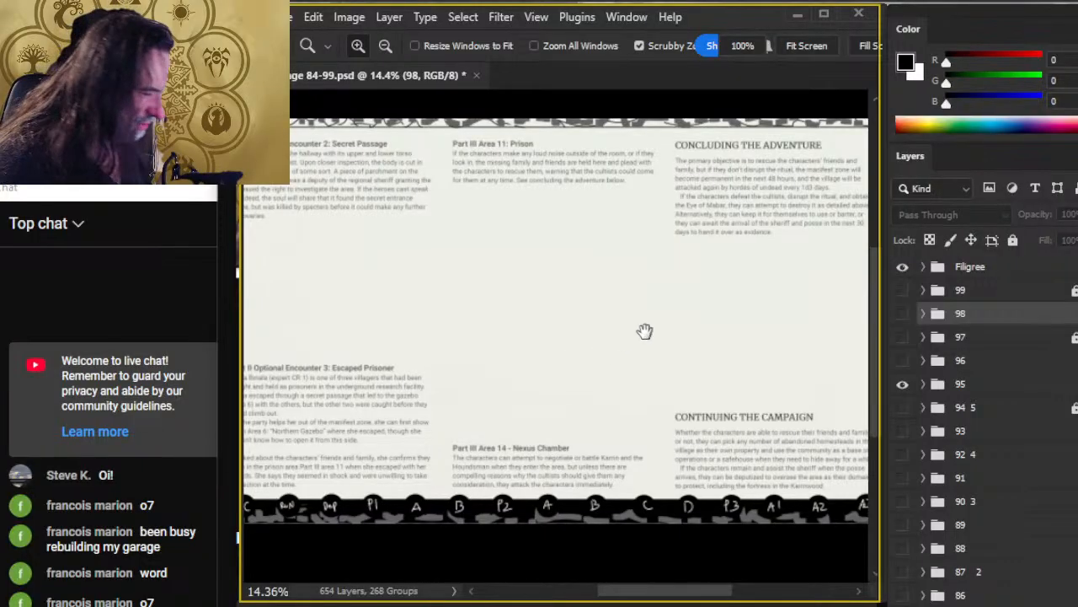
{"action": "left_click_drag", "start_coordinate": [646, 332], "coordinate": [494, 312]}
{"action": "left_click_drag", "start_coordinate": [614, 205], "coordinate": [632, 294]}
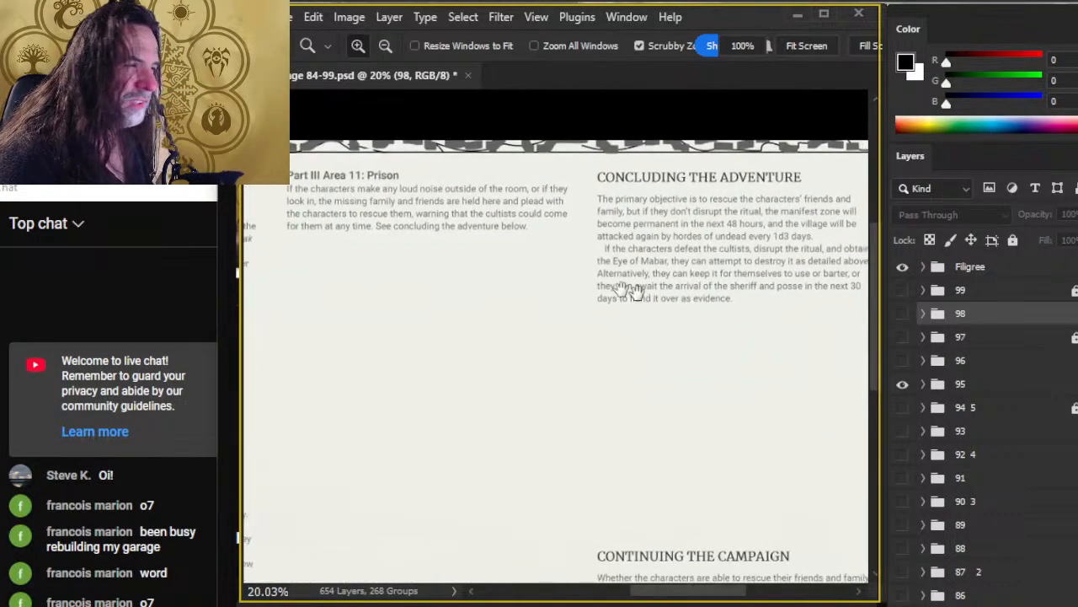
{"action": "left_click_drag", "start_coordinate": [536, 277], "coordinate": [612, 289]}
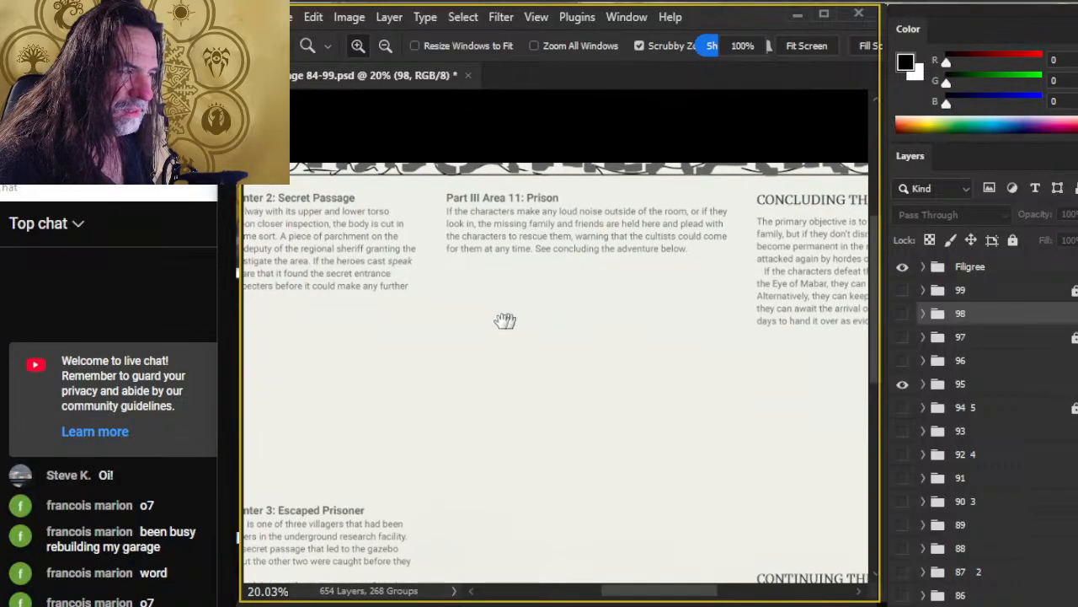
{"action": "left_click_drag", "start_coordinate": [506, 320], "coordinate": [609, 321]}
{"action": "left_click_drag", "start_coordinate": [498, 347], "coordinate": [516, 269]}
{"action": "left_click_drag", "start_coordinate": [578, 426], "coordinate": [558, 376]}
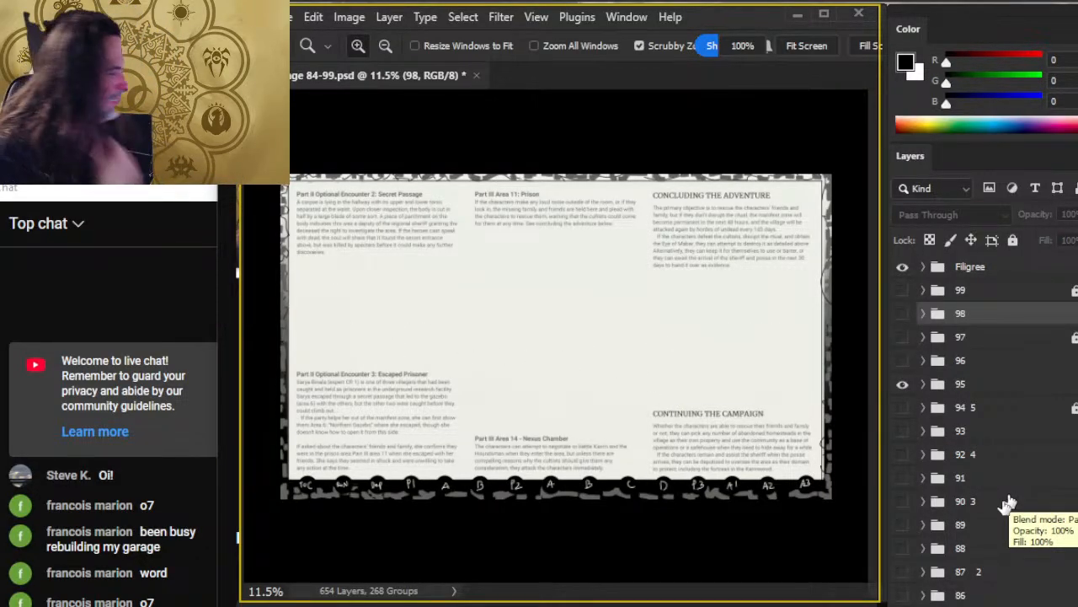
Step: Review pages 94 and 93 one at a time in place of page 95, and return to page 95
{"action": "left_click", "coordinate": [903, 383]}
{"action": "left_click", "coordinate": [902, 408]}
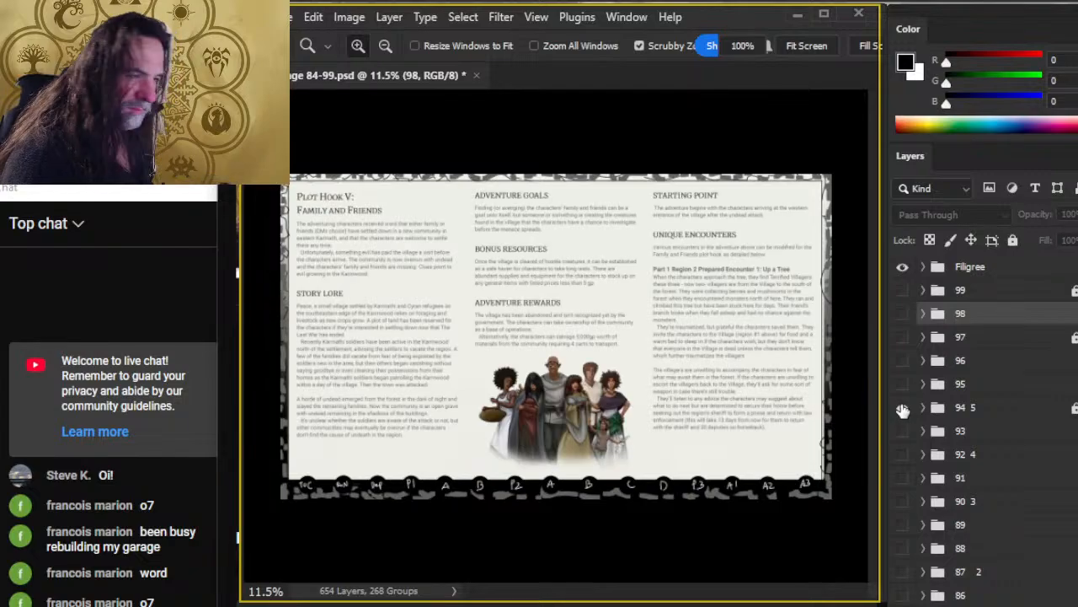
{"action": "left_click", "coordinate": [902, 408]}
{"action": "left_click", "coordinate": [902, 430]}
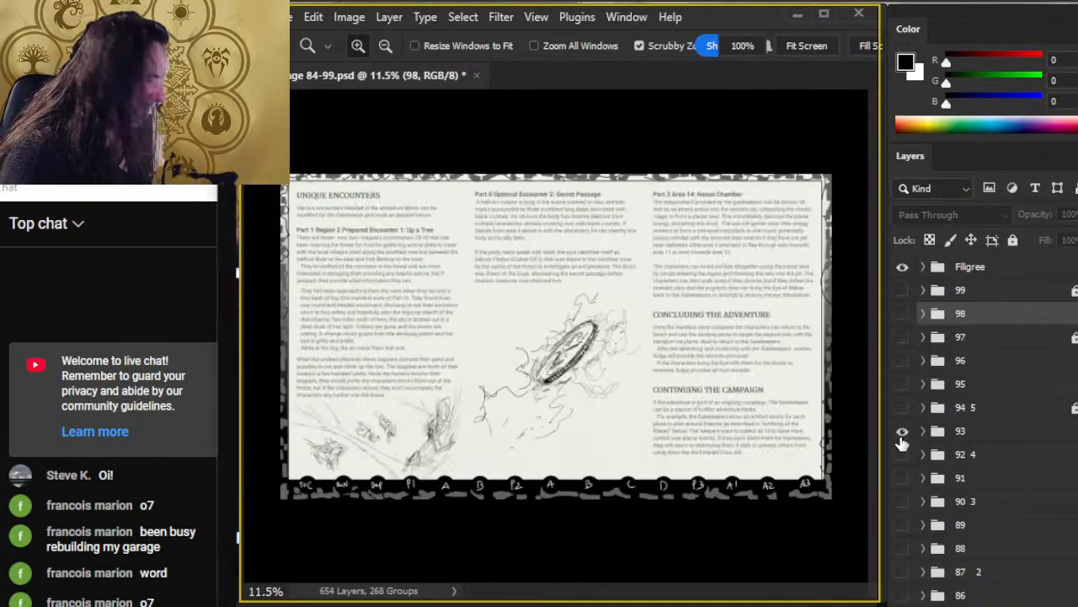
{"action": "left_click", "coordinate": [903, 432]}
{"action": "left_click", "coordinate": [903, 409]}
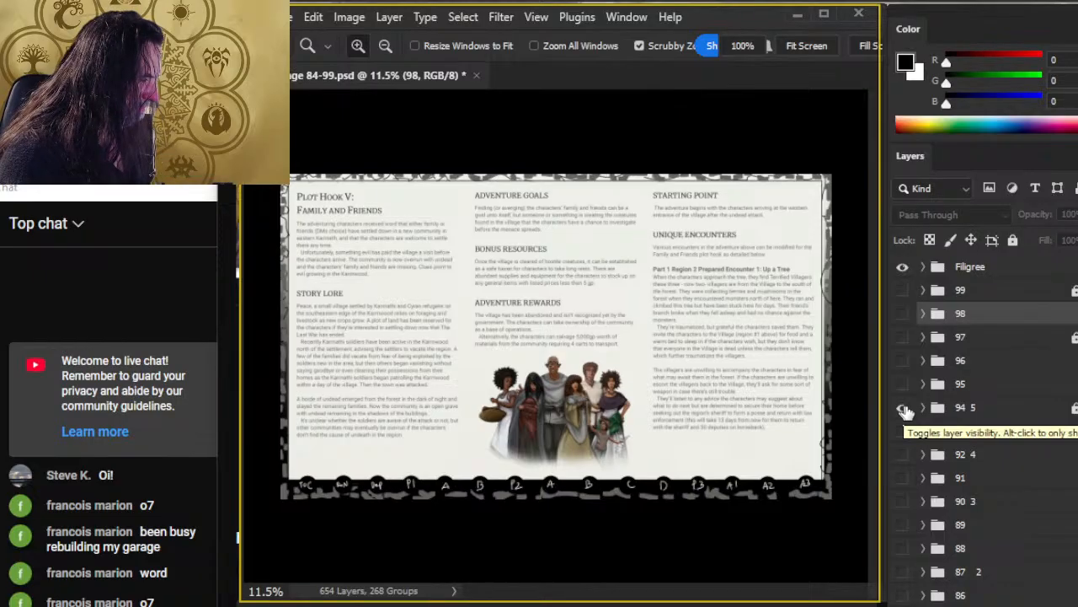
{"action": "left_click", "coordinate": [902, 408]}
{"action": "left_click", "coordinate": [902, 385]}
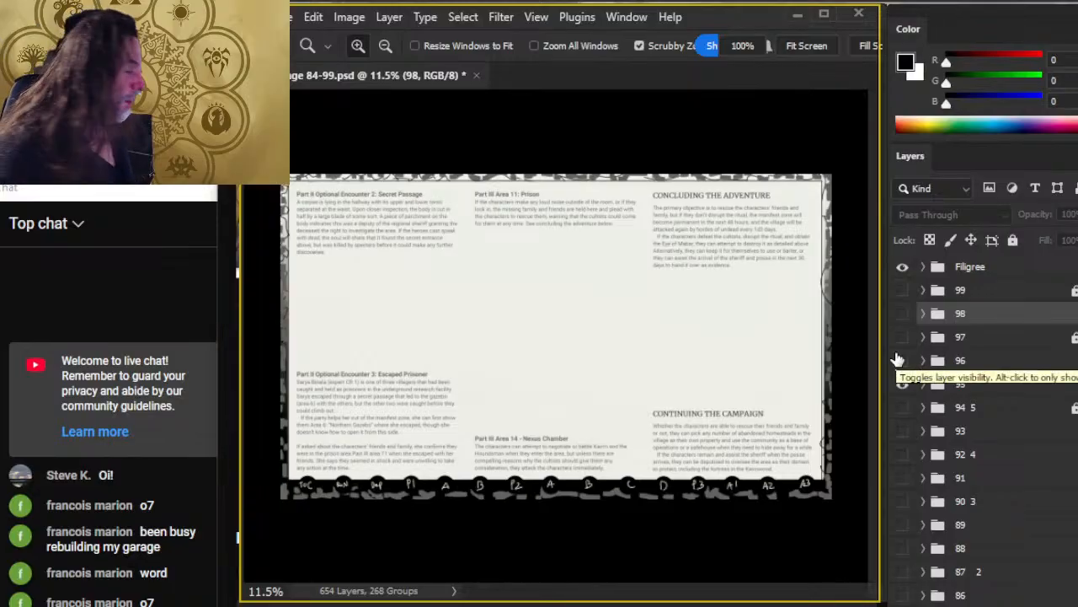
Step: Hide group 95 so only the Filigree frame and blank page remain, and save the document
{"action": "left_click", "coordinate": [902, 384]}
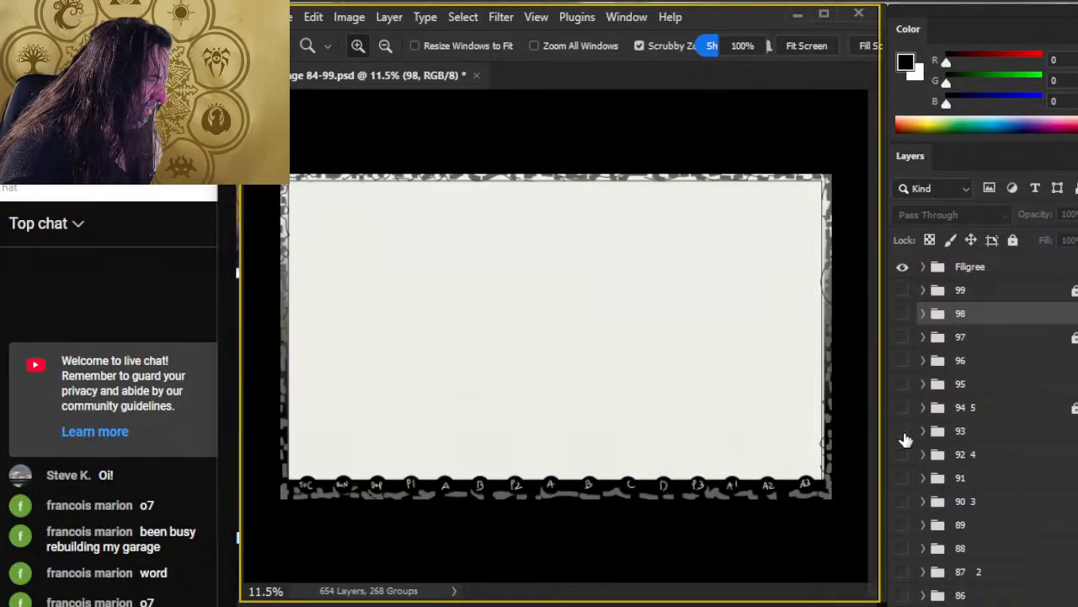
{"action": "key", "text": "ctrl+s"}
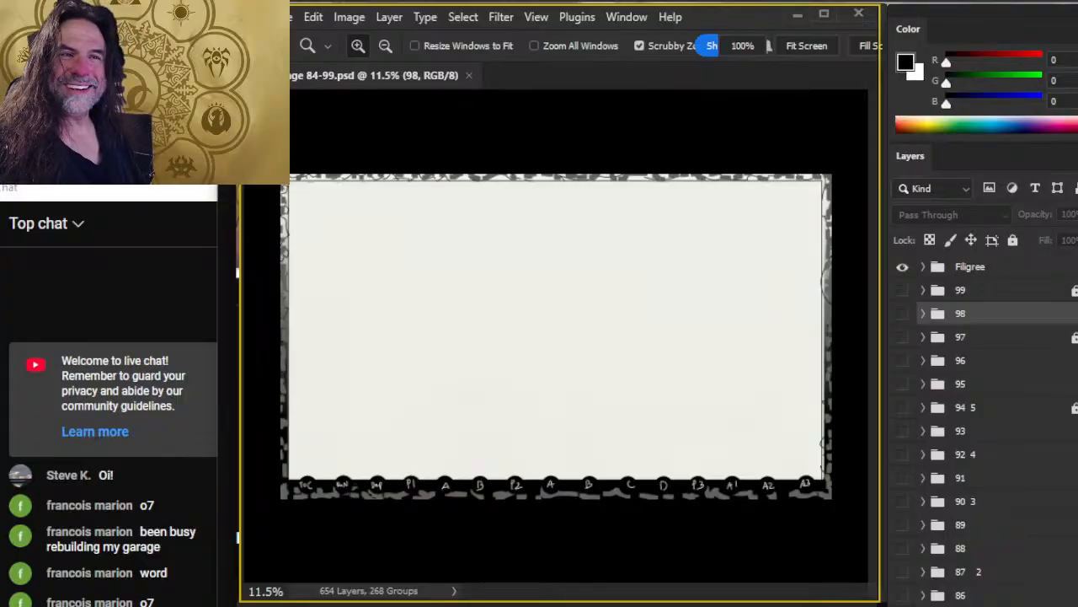
Step: Switch to the OBS streaming window
{"action": "key", "text": "alt+Tab"}
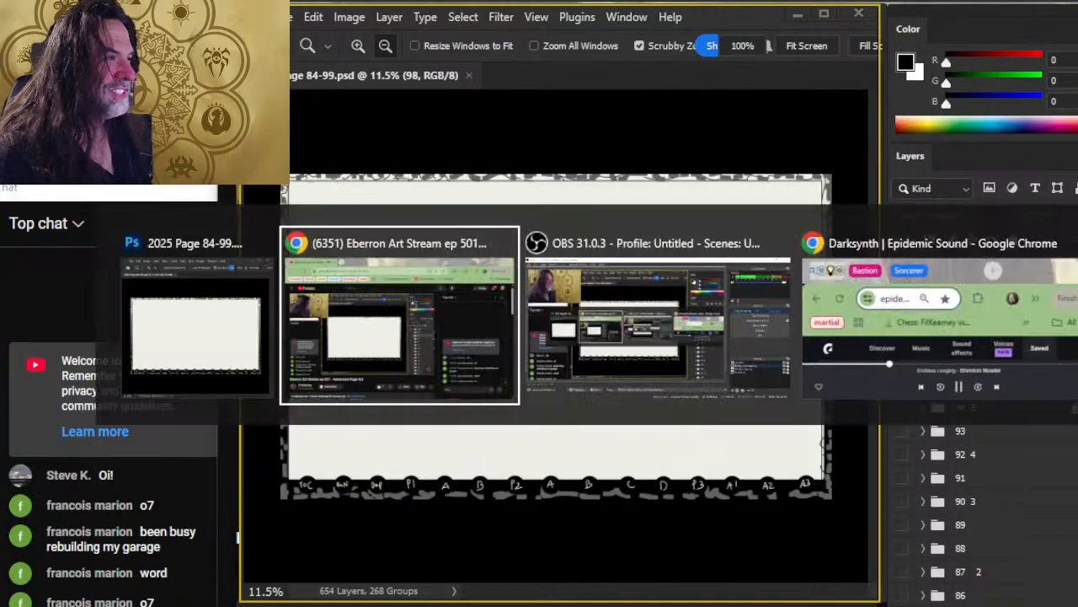
{"action": "key", "text": "alt+Tab"}
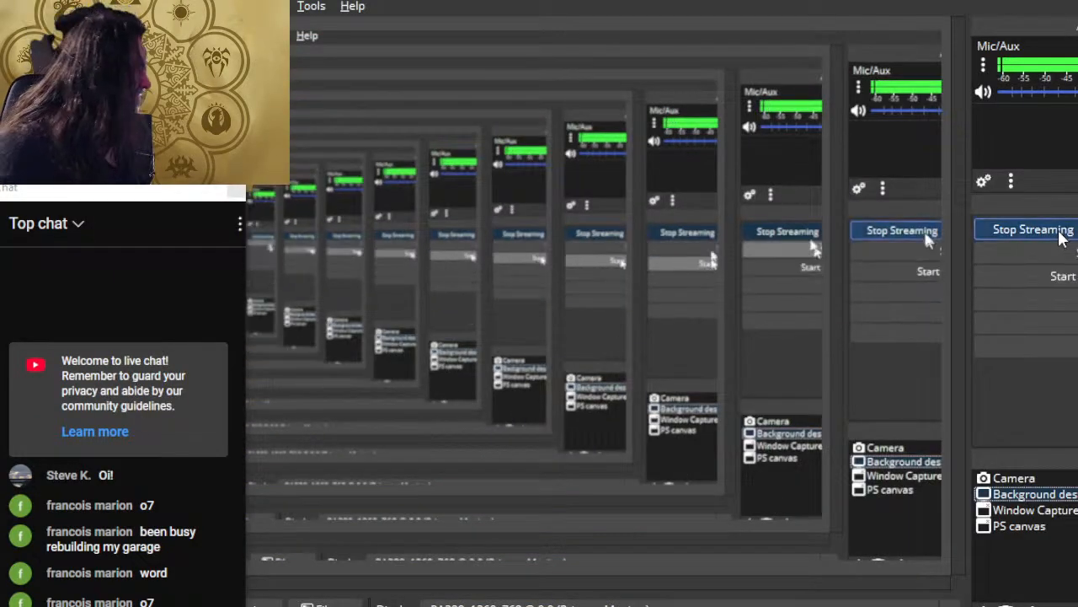